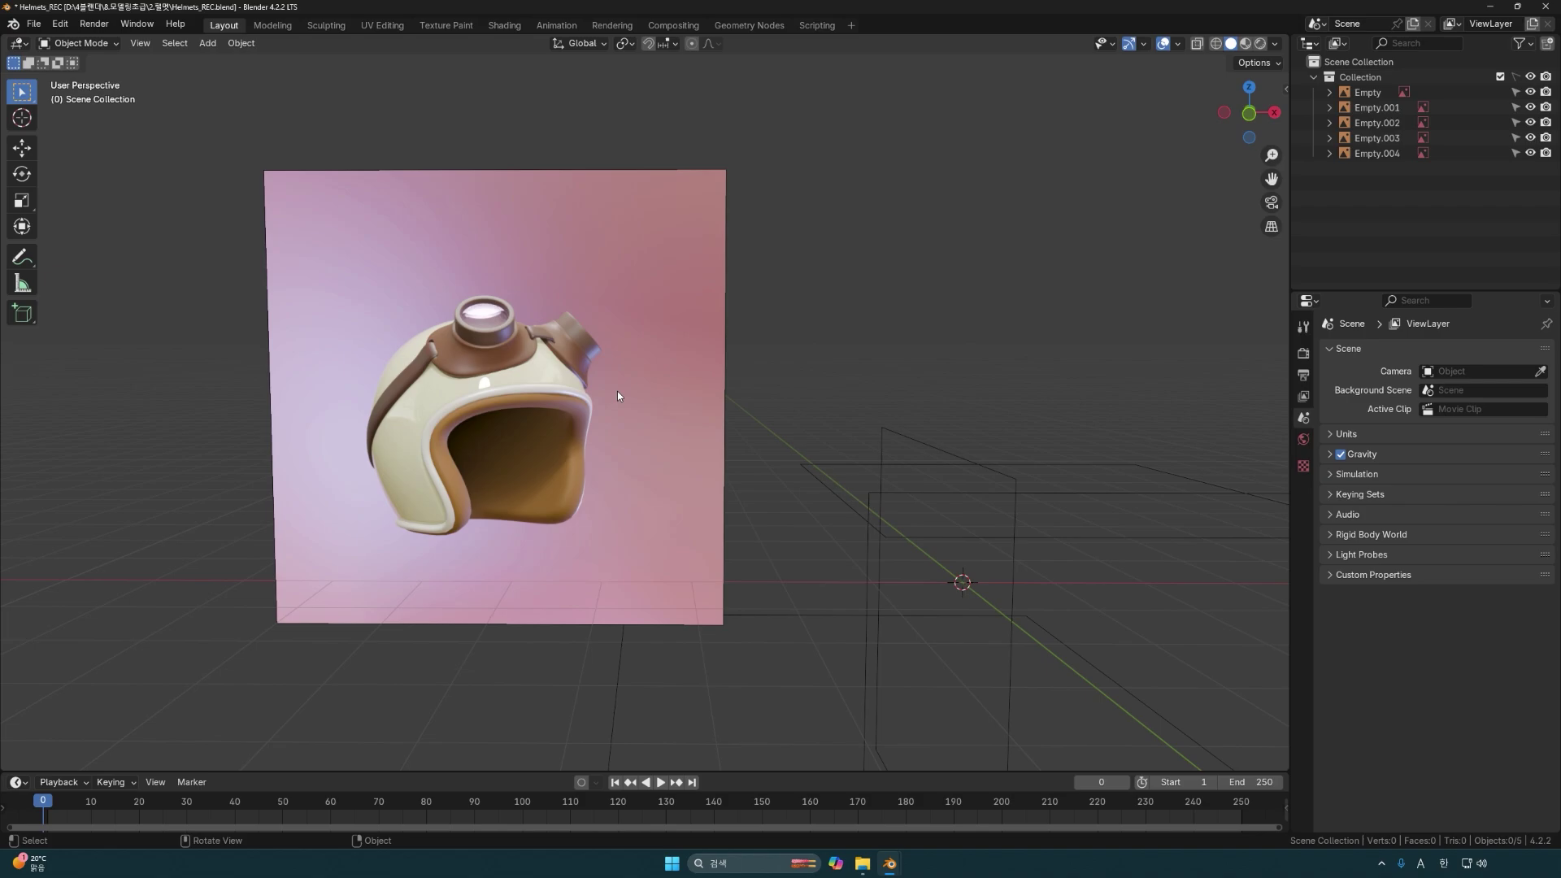
pyautogui.scroll(-4, 715, 438)
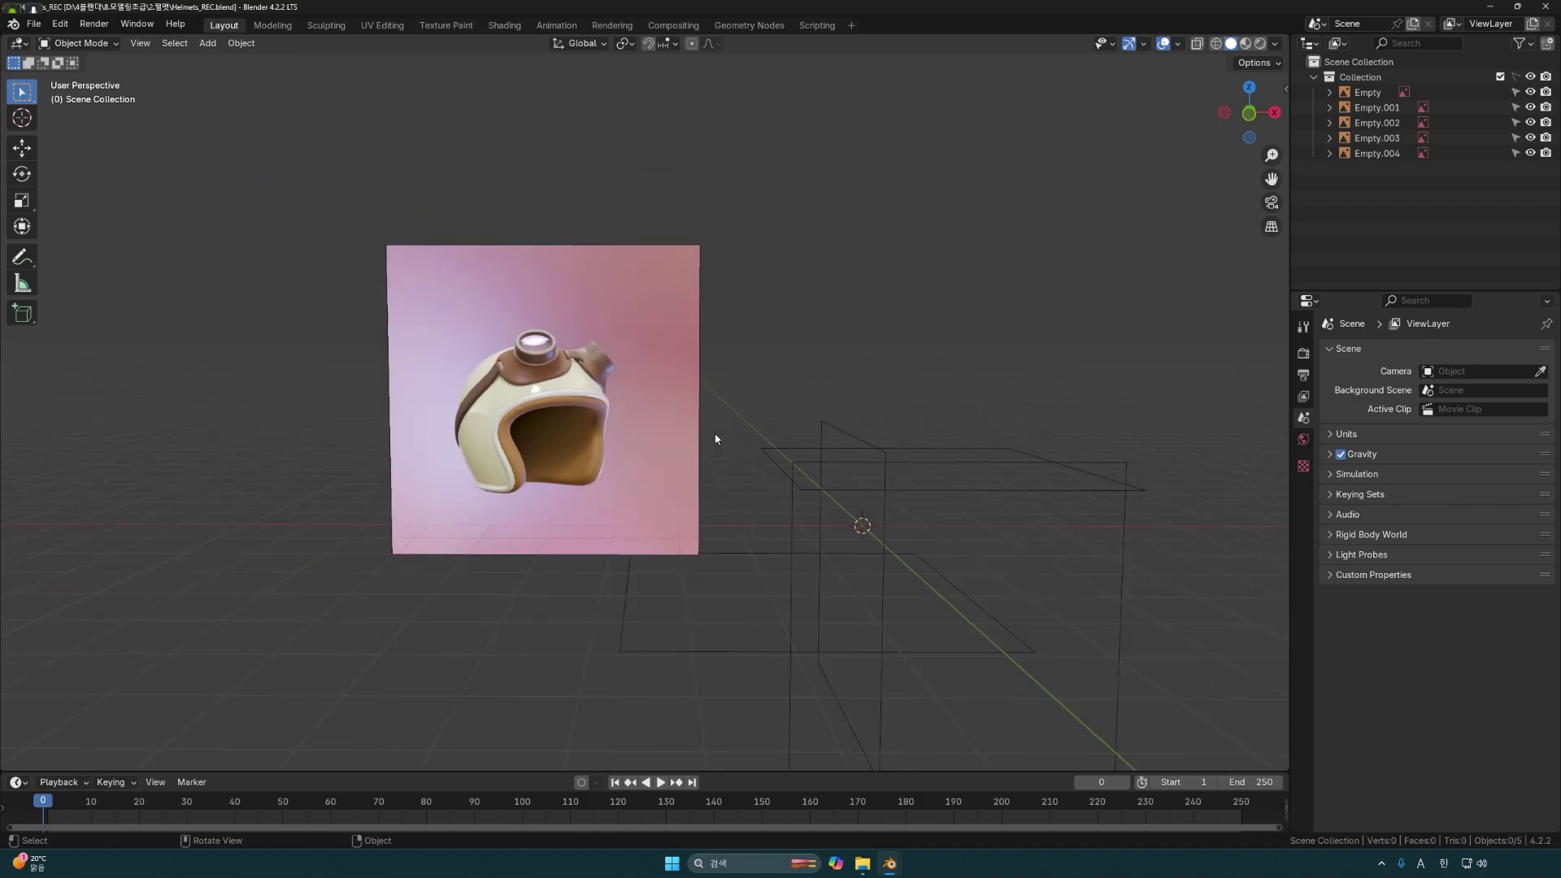
pyautogui.moveTo(709, 424); pyautogui.dragTo(749, 457, button='middle')
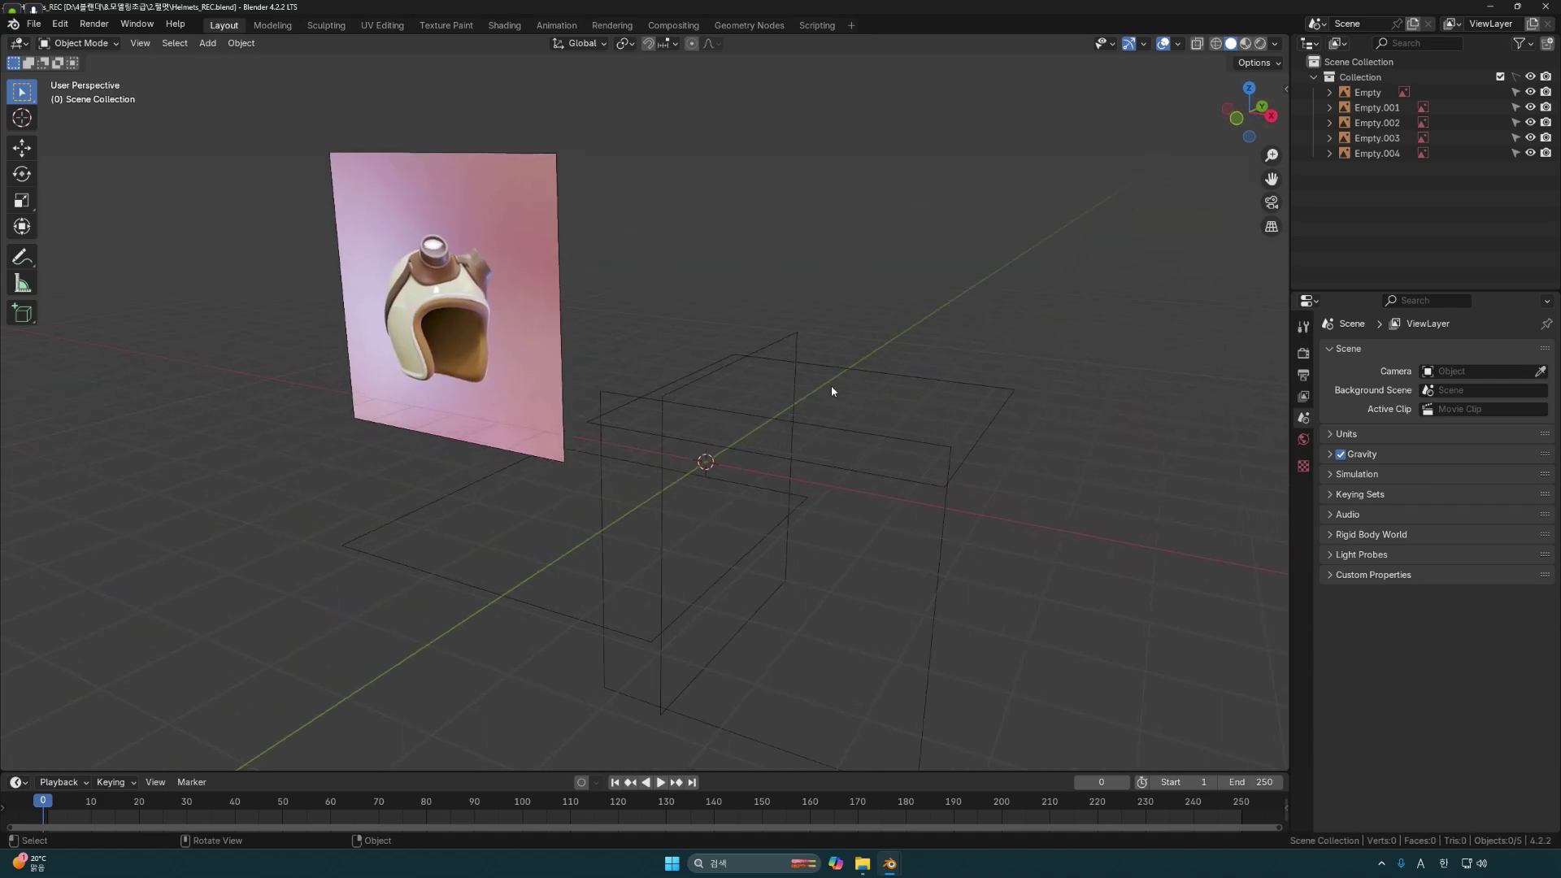
pyautogui.click(1361, 78)
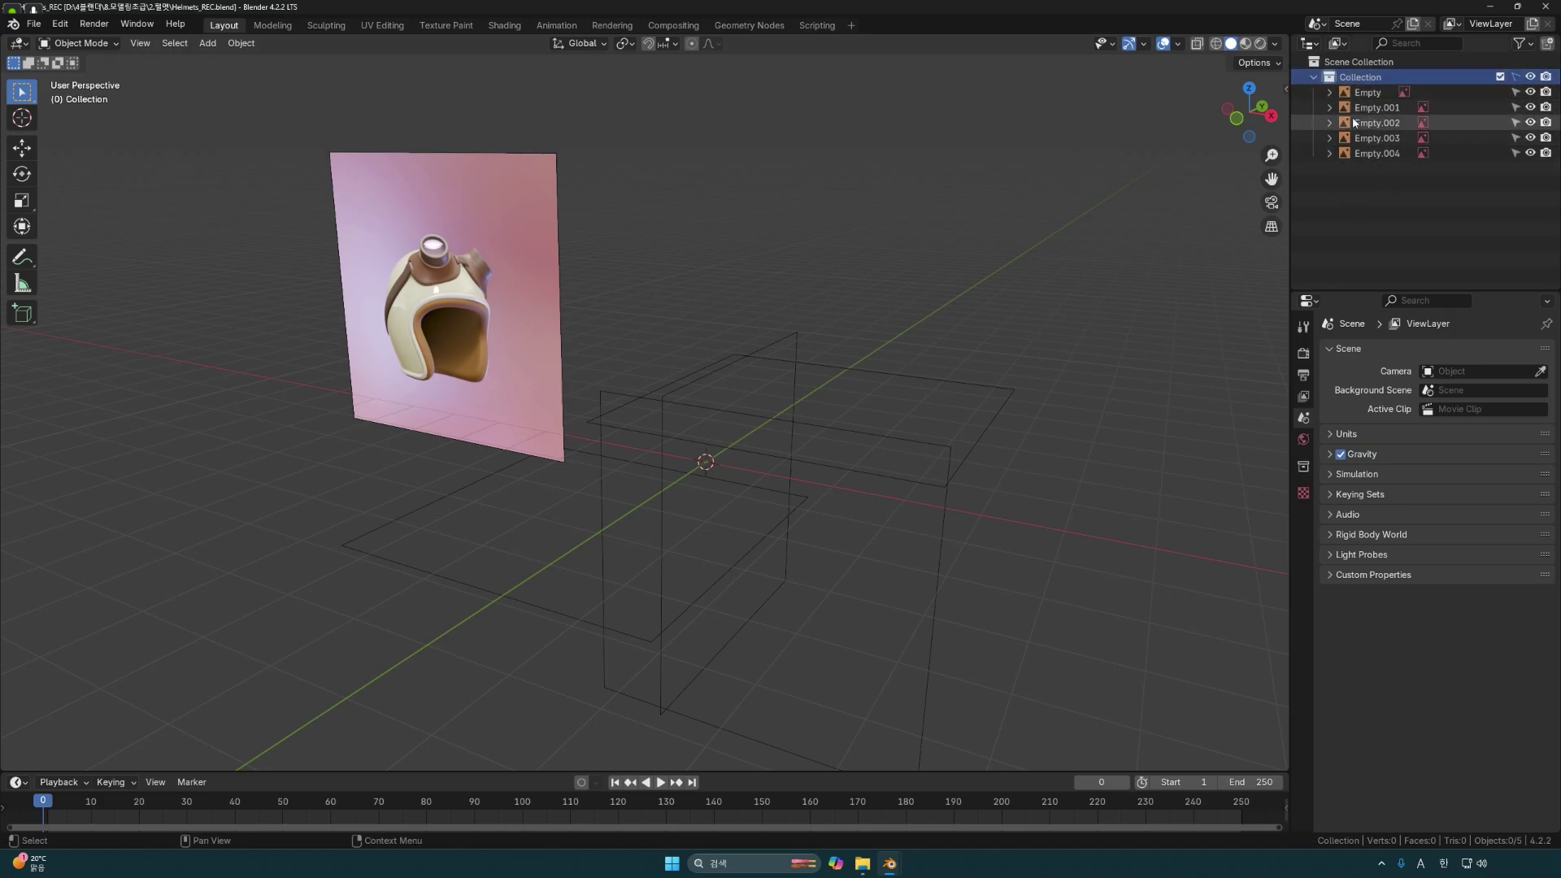
pyautogui.moveTo(810, 445); pyautogui.dragTo(611, 433, button='middle')
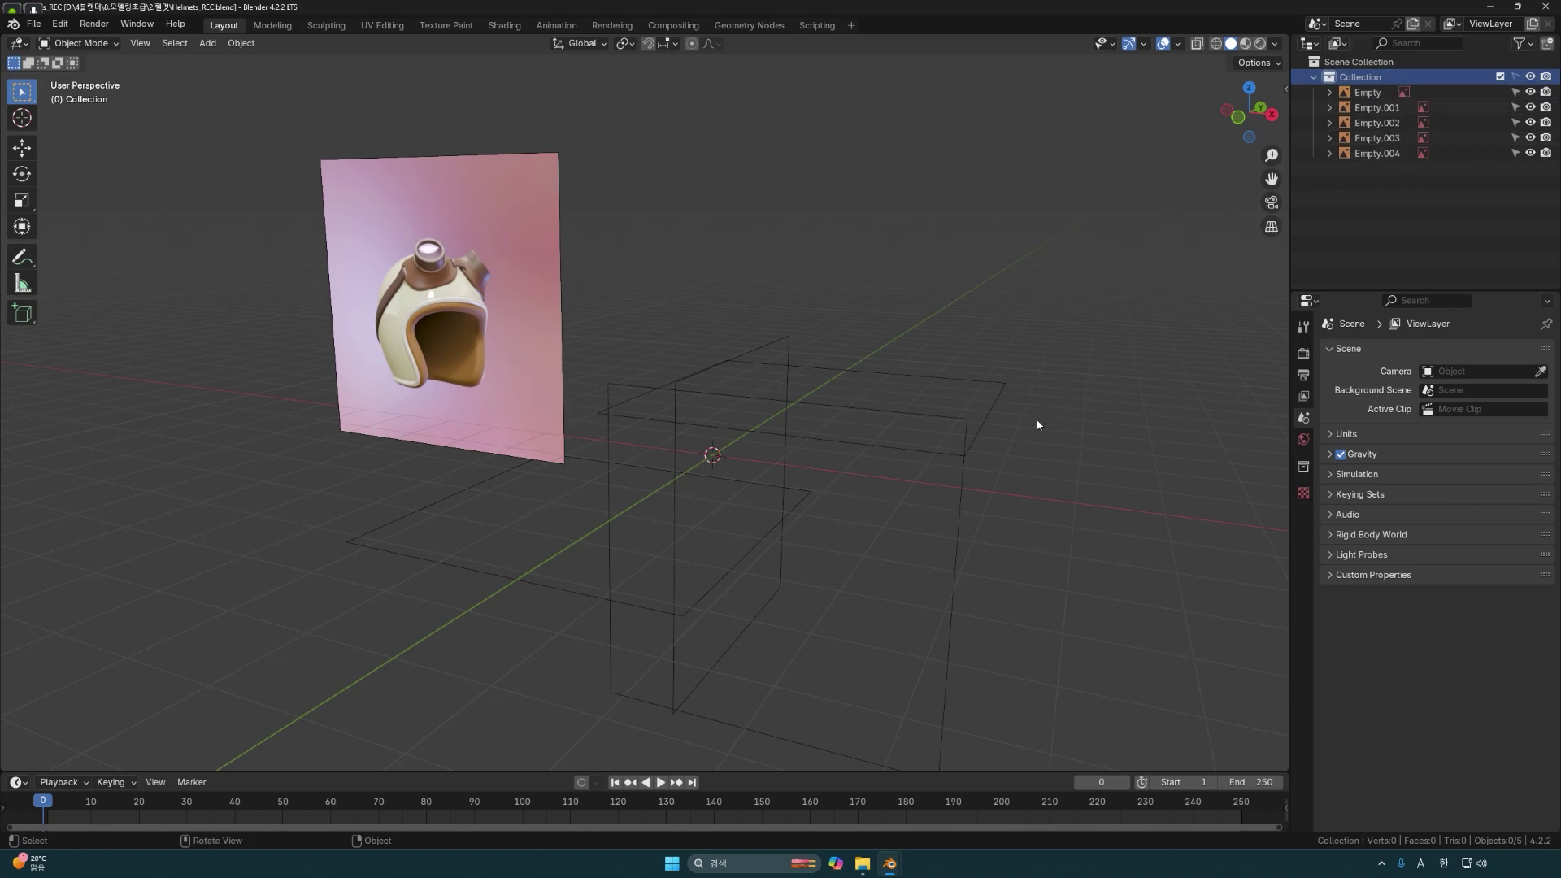
pyautogui.keyDown('shift'); pyautogui.moveTo(870, 488); pyautogui.dragTo(846, 453, button='middle'); pyautogui.keyUp('shift')
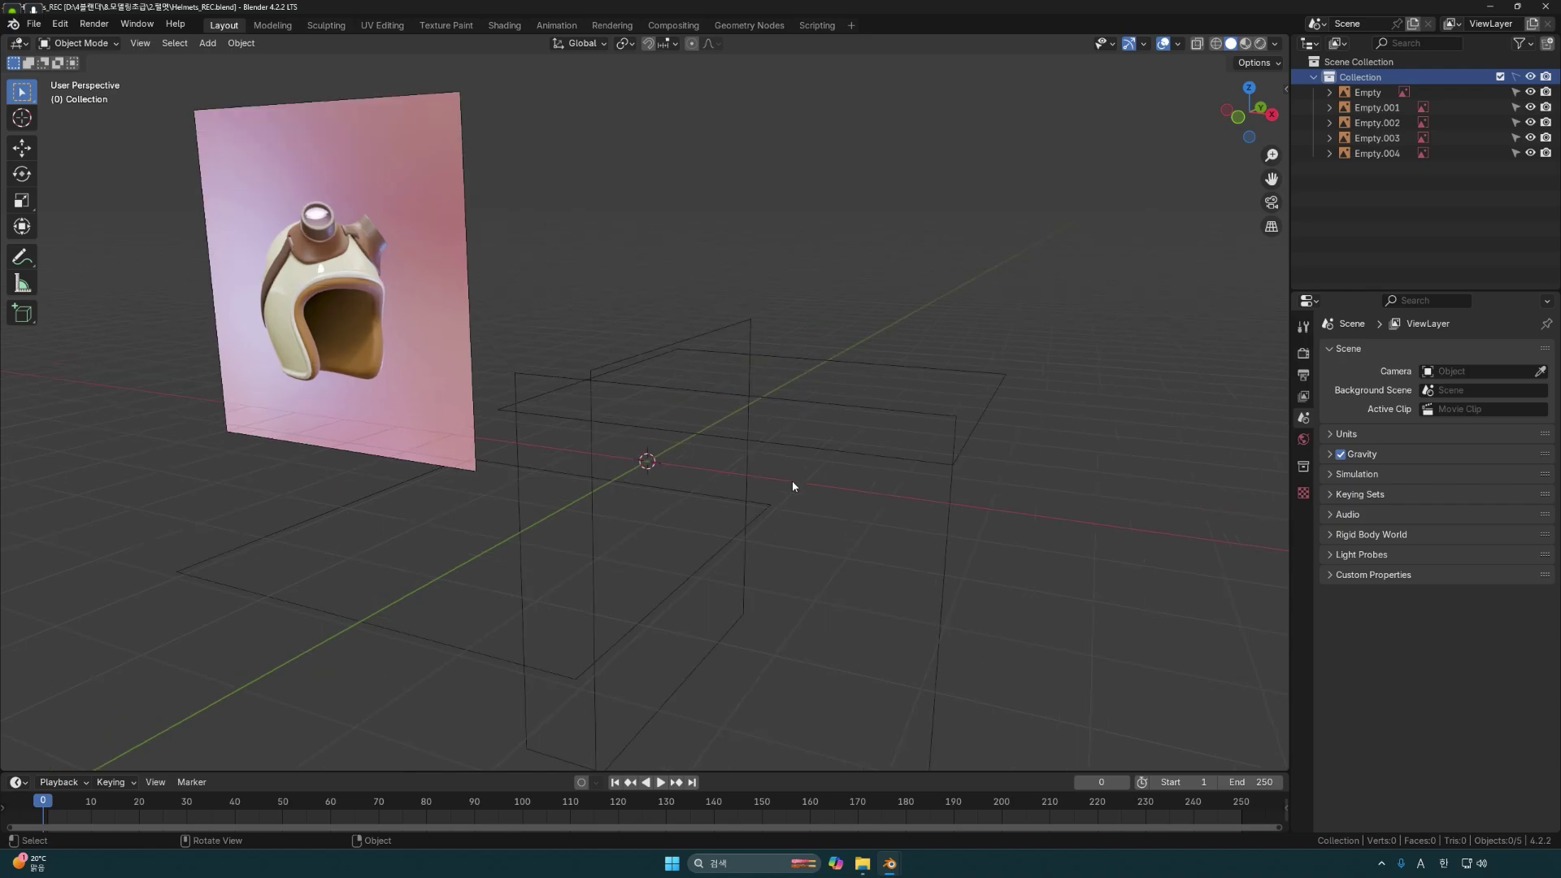
pyautogui.scroll(1, 792, 481)
pyautogui.moveTo(812, 470); pyautogui.dragTo(825, 467, button='middle')
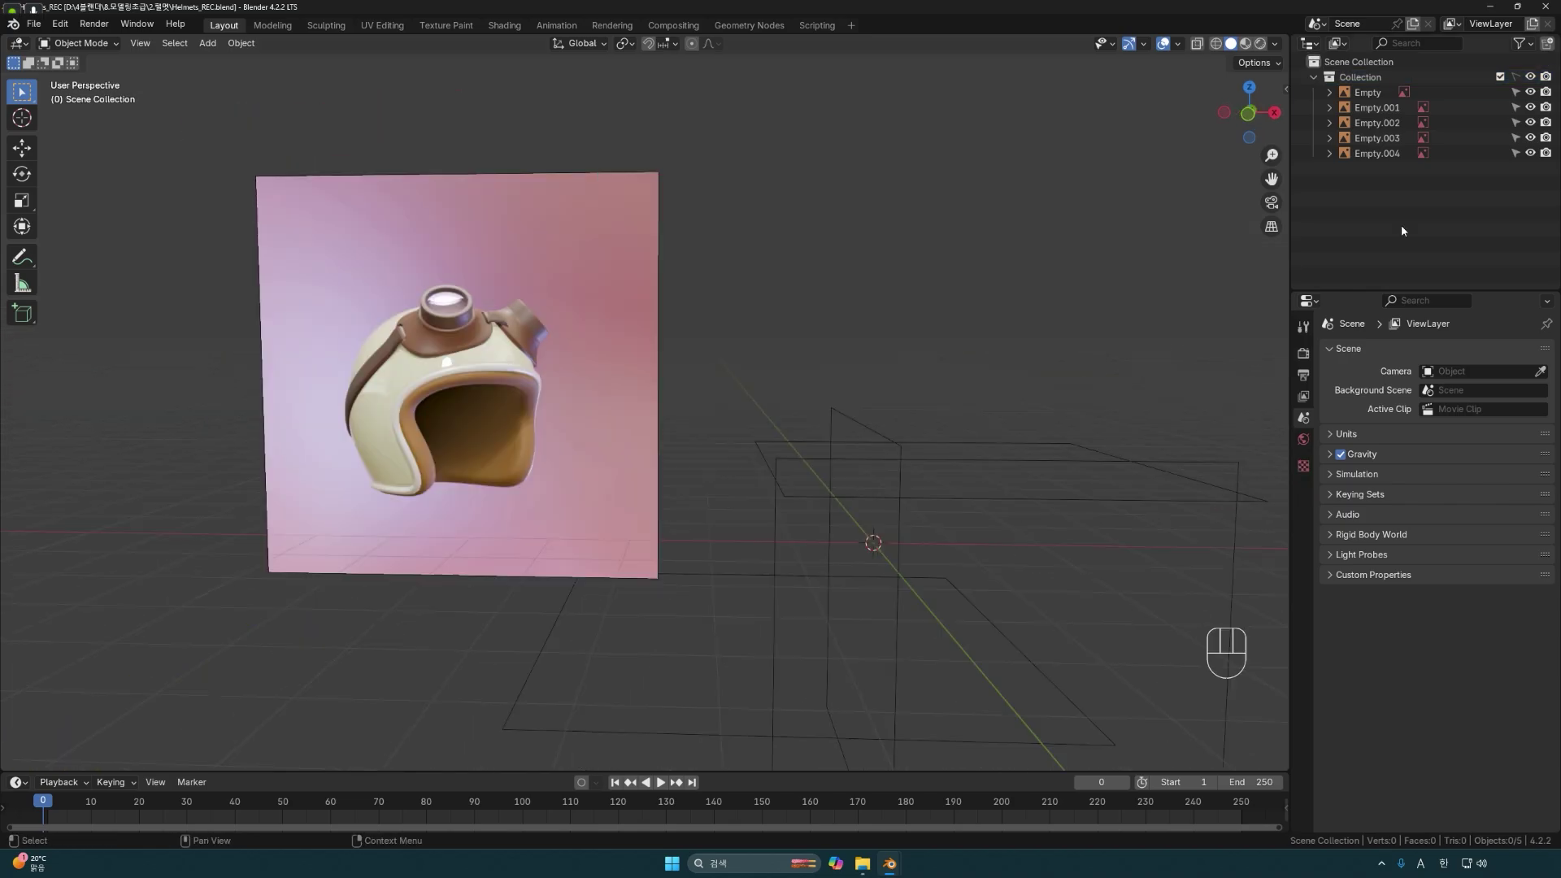
# Create a second collection below the one holding the reference images and make it the active collection.
pyautogui.click(1549, 46)
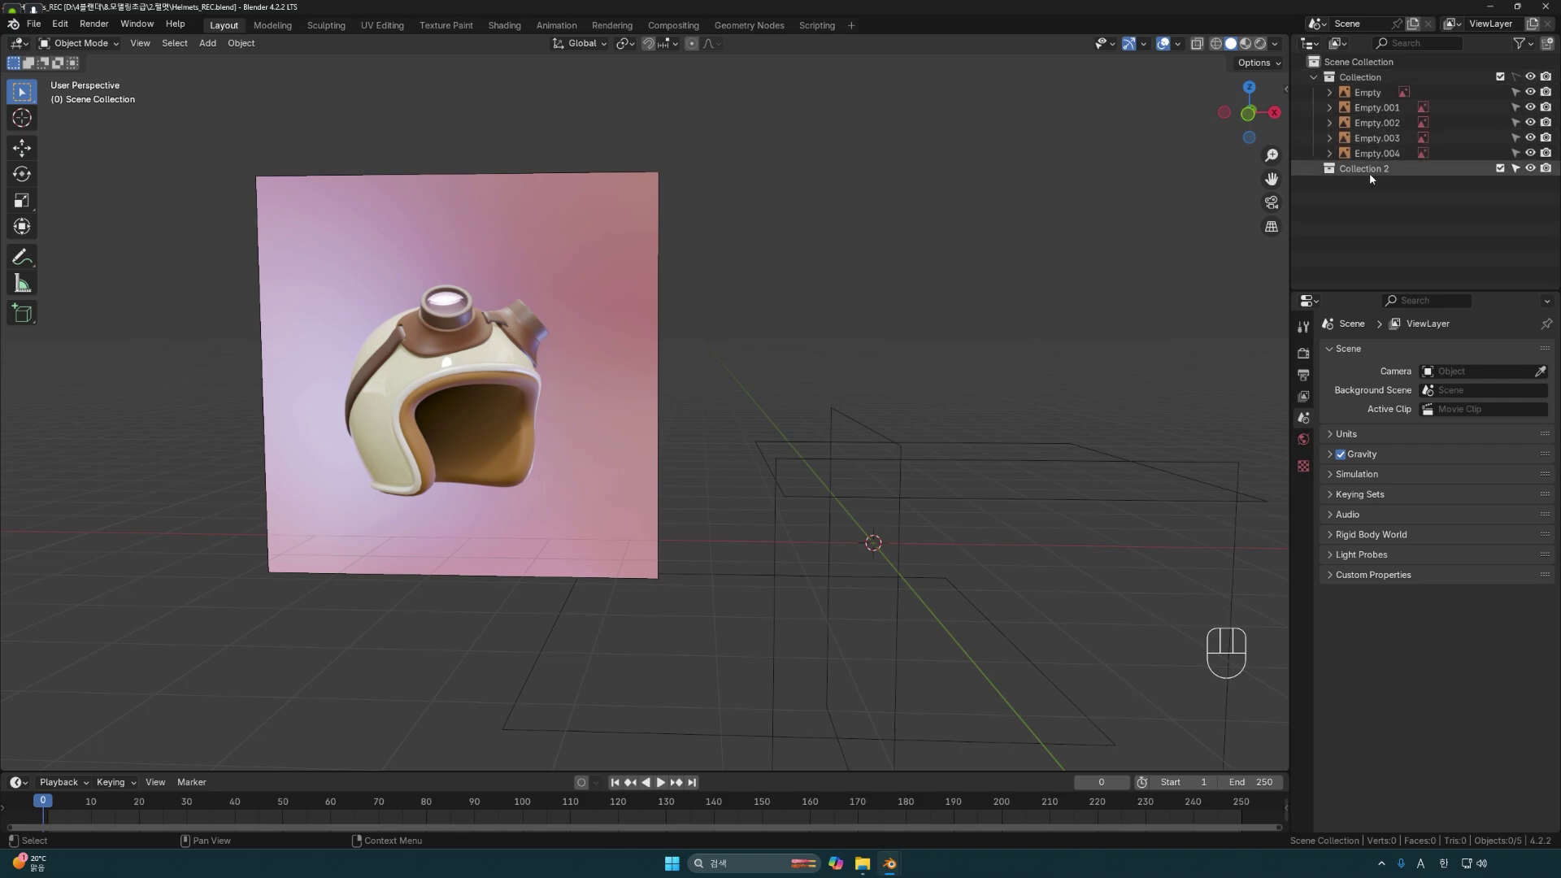
pyautogui.click(1353, 170)
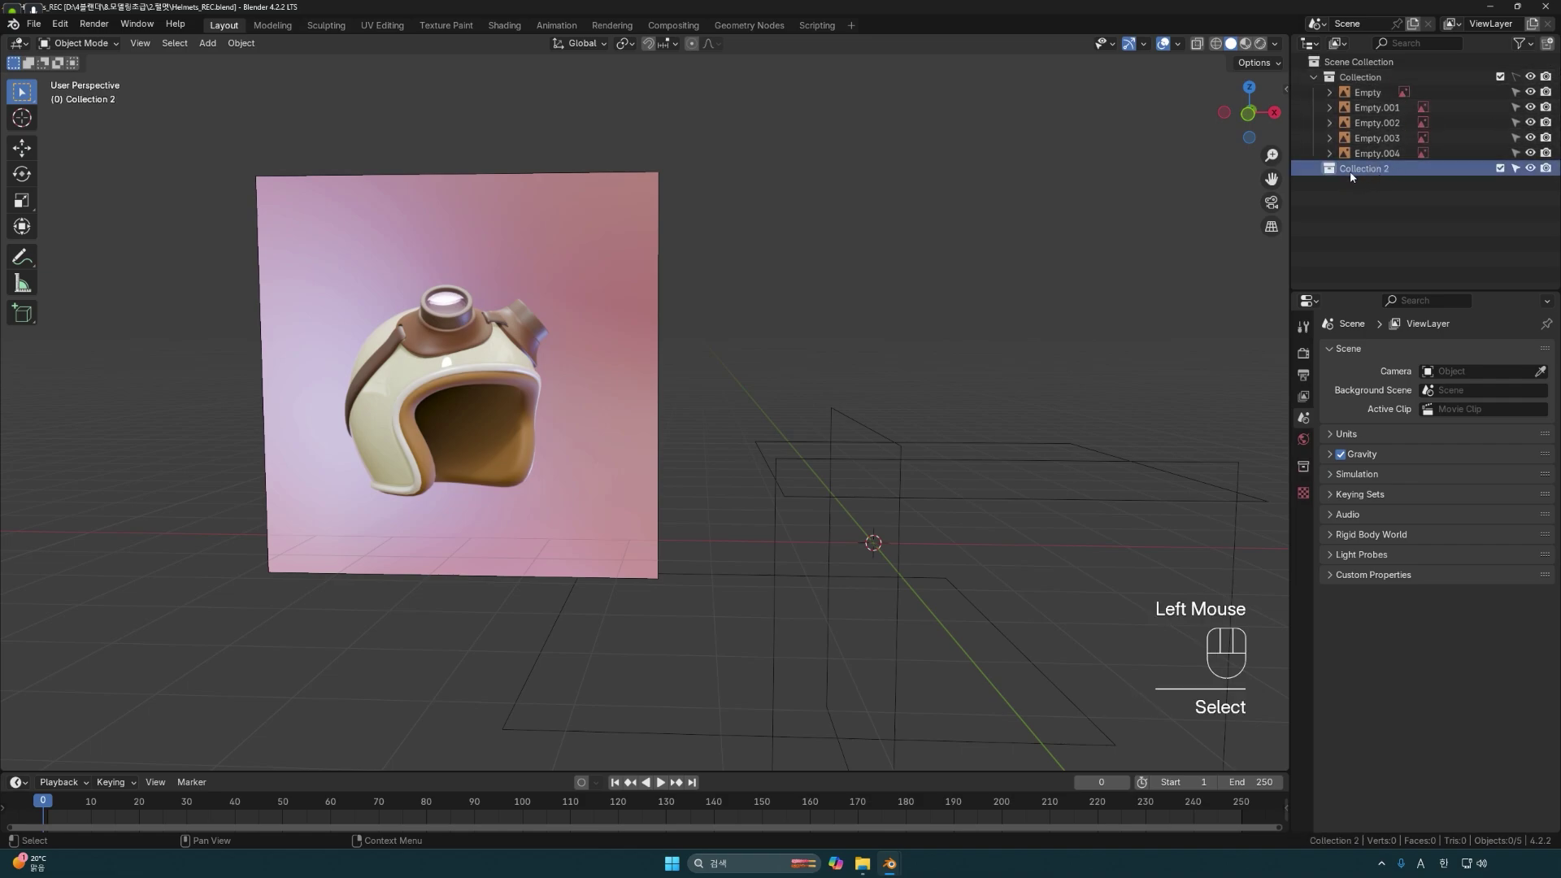
pyautogui.keyDown('shift'); pyautogui.moveTo(1187, 271); pyautogui.dragTo(923, 398, button='middle'); pyautogui.keyUp('shift')
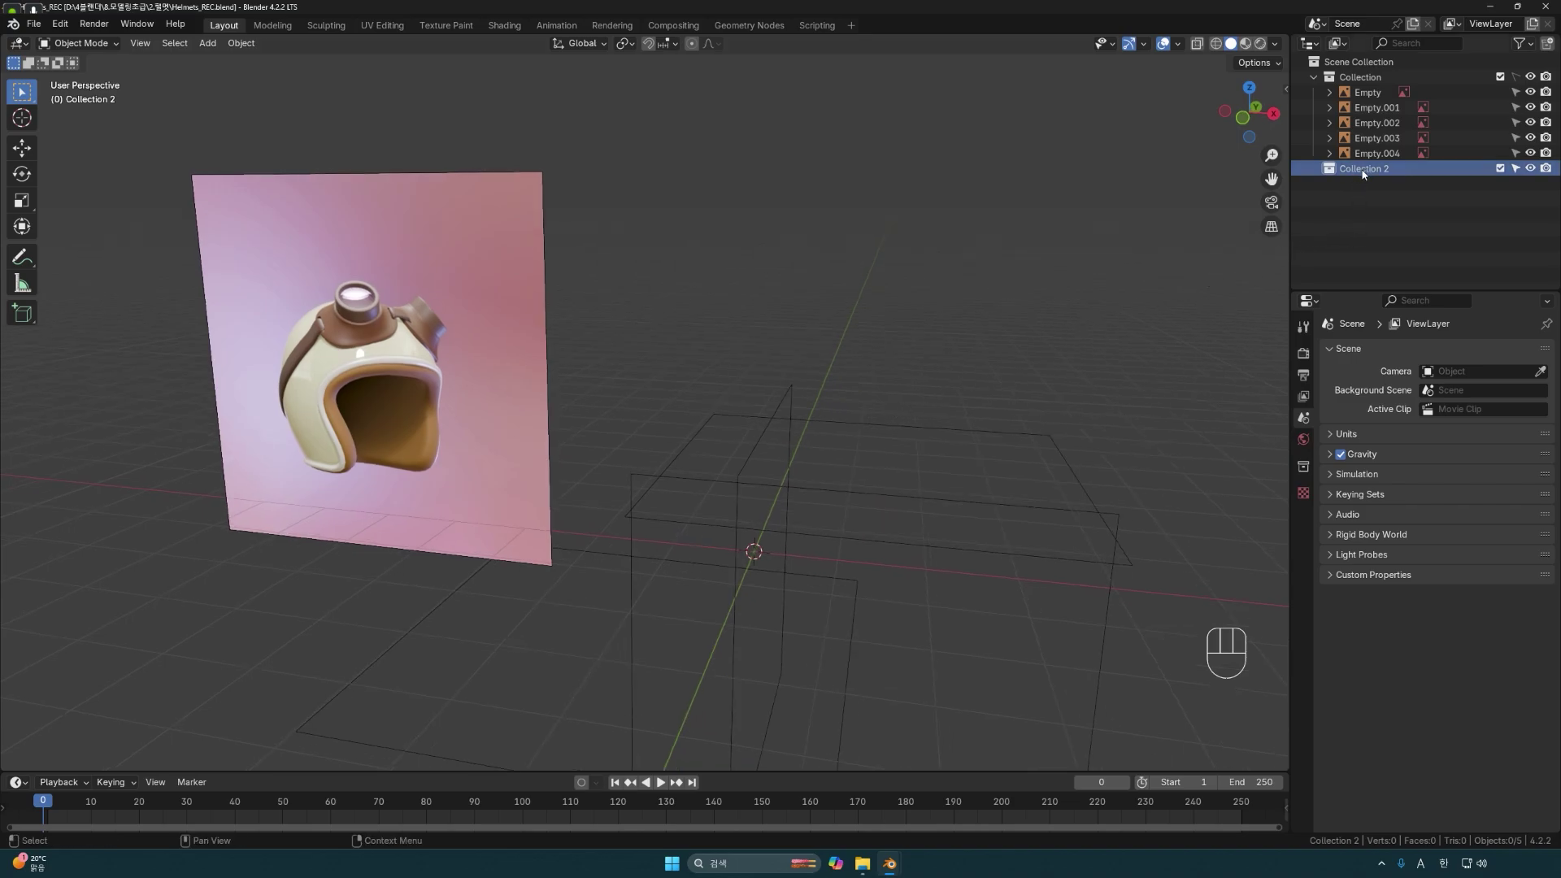
# Add a cube mesh at the 3D cursor inside the new collection.
pyautogui.keyDown('shift'); pyautogui.moveTo(935, 455); pyautogui.dragTo(857, 470, button='middle'); pyautogui.keyUp('shift')
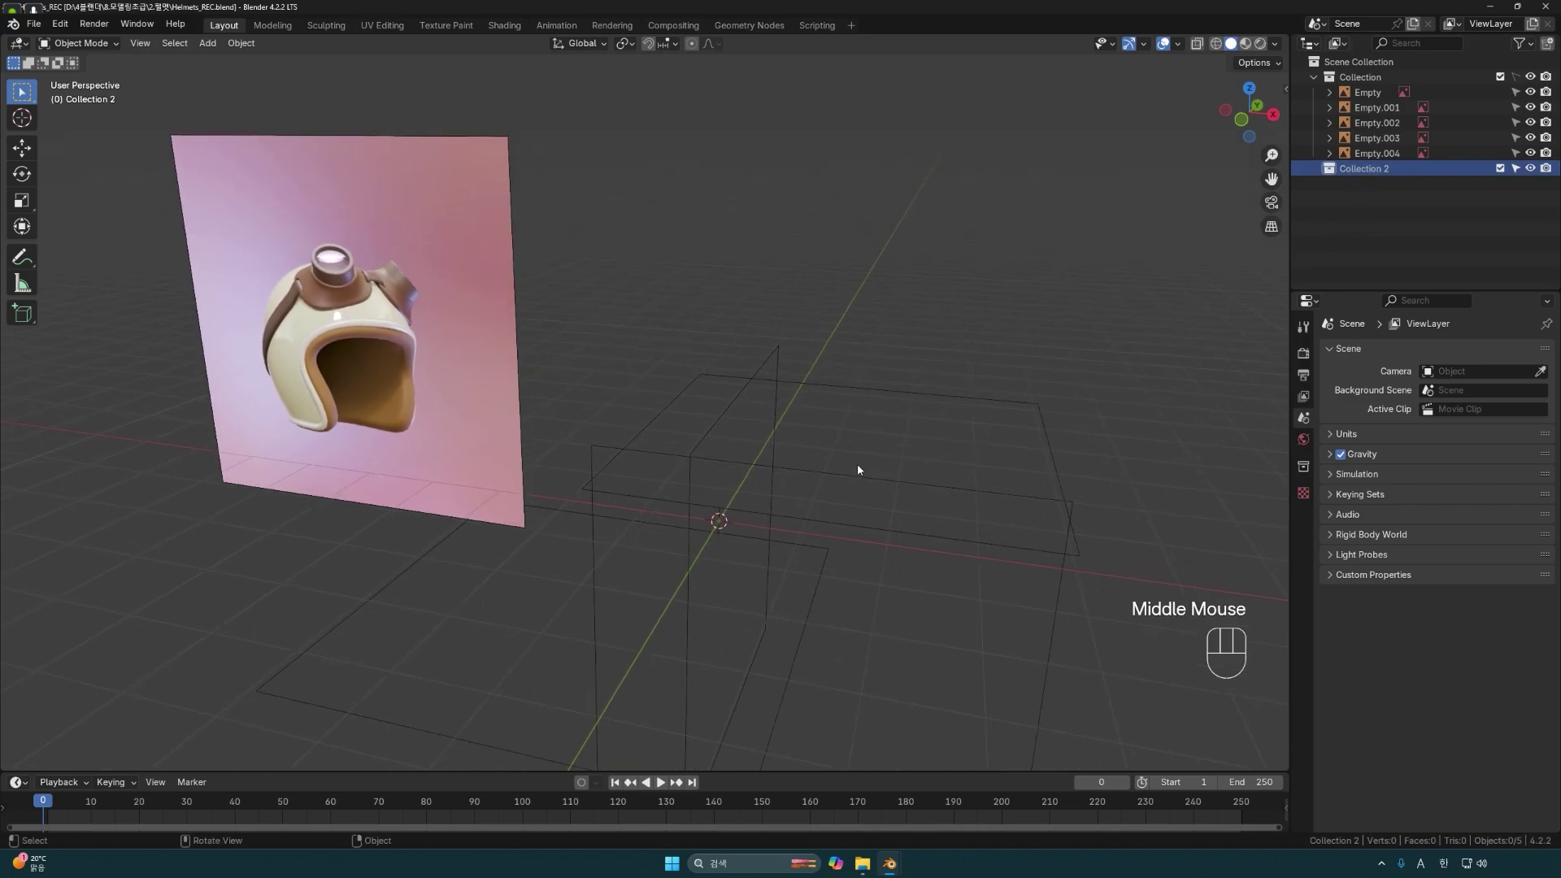
pyautogui.hotkey('shift', 'a')
pyautogui.moveTo(844, 485)
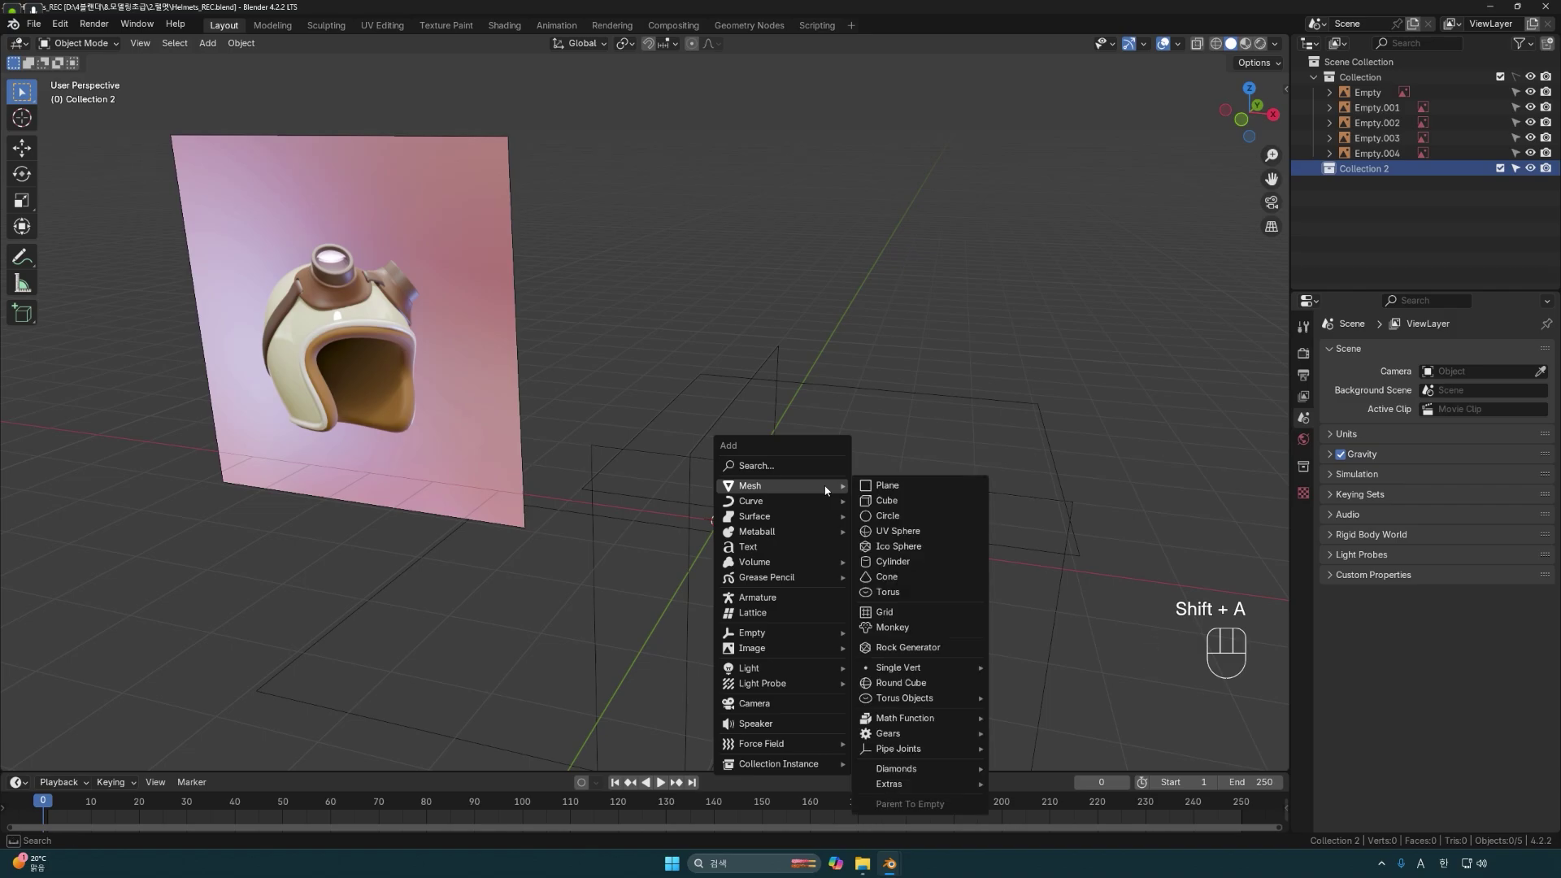
pyautogui.click(885, 501)
# Add a Subdivision Surface modifier to the cube and set its viewport levels to 2.
pyautogui.keyDown('shift'); pyautogui.moveTo(881, 508); pyautogui.dragTo(921, 558, button='middle'); pyautogui.keyUp('shift')
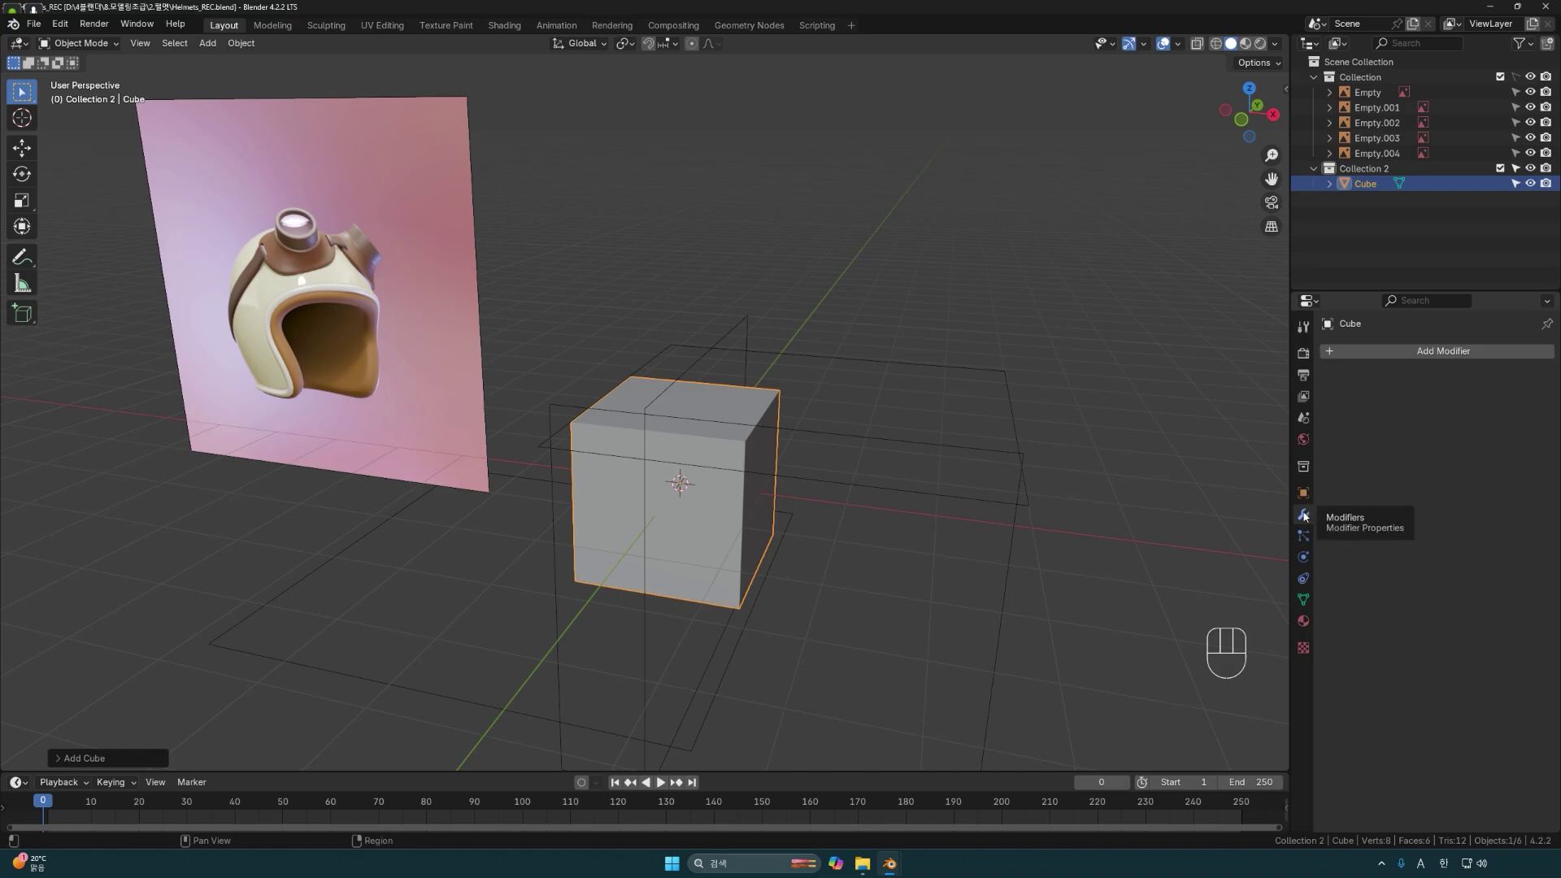
pyautogui.click(1416, 350)
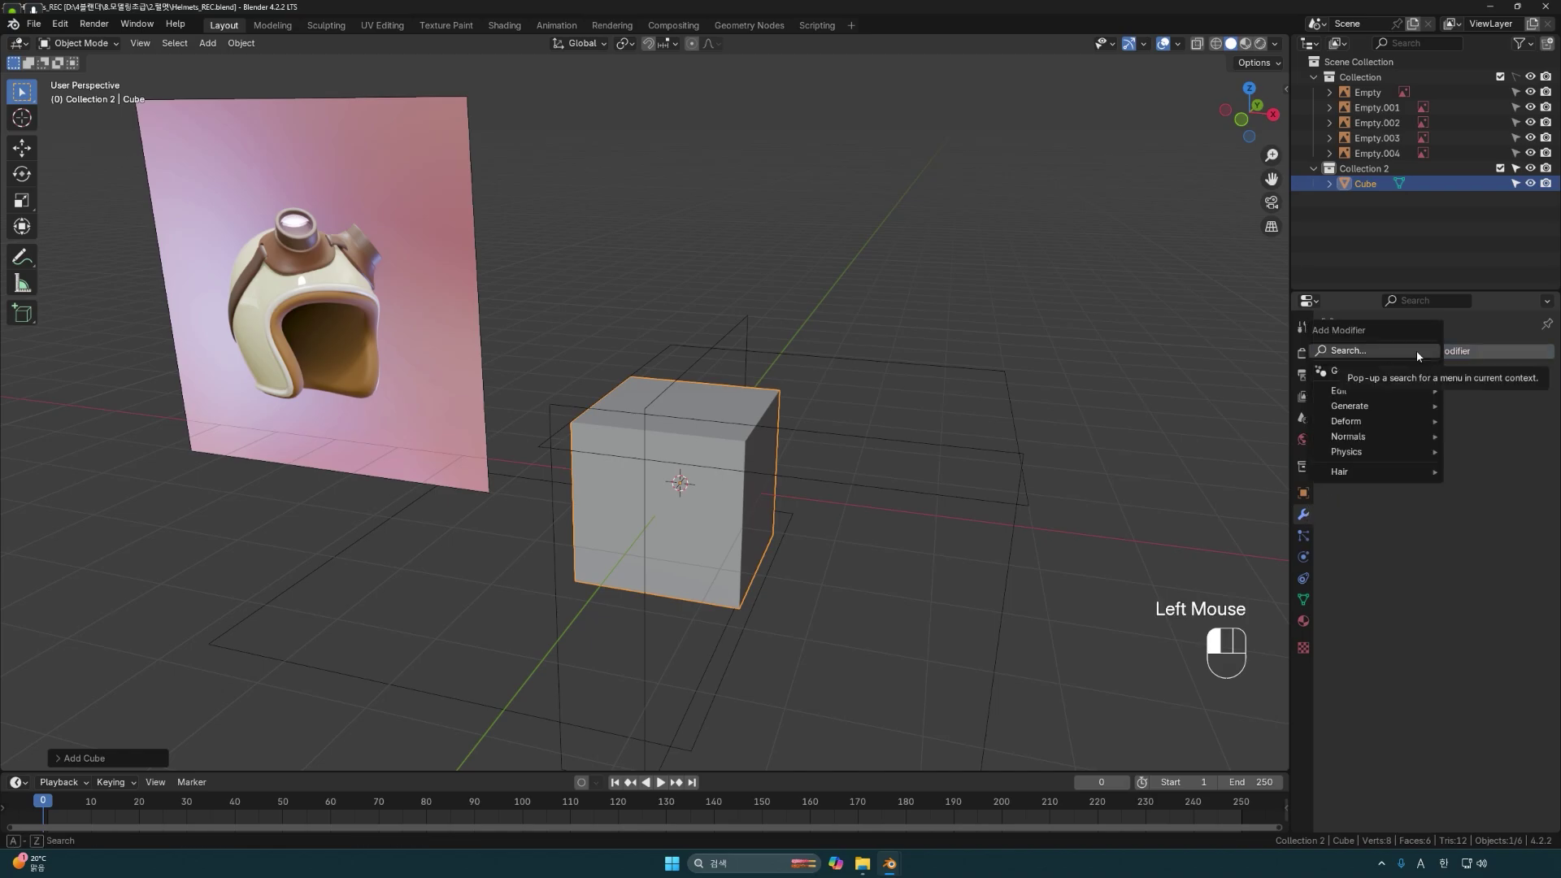
pyautogui.write('s')
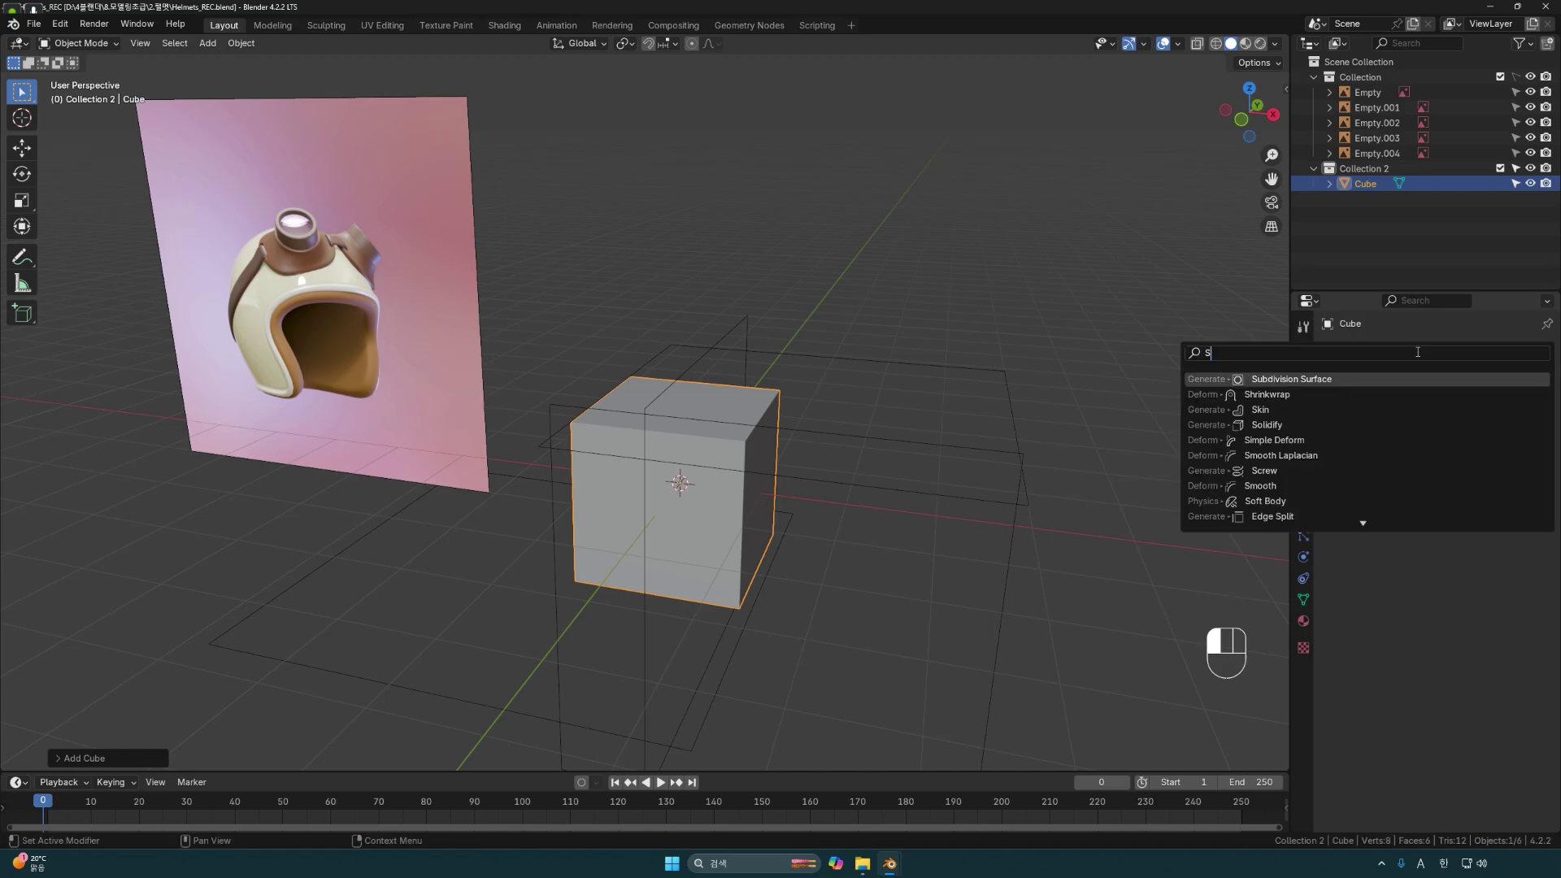
pyautogui.click(1327, 378)
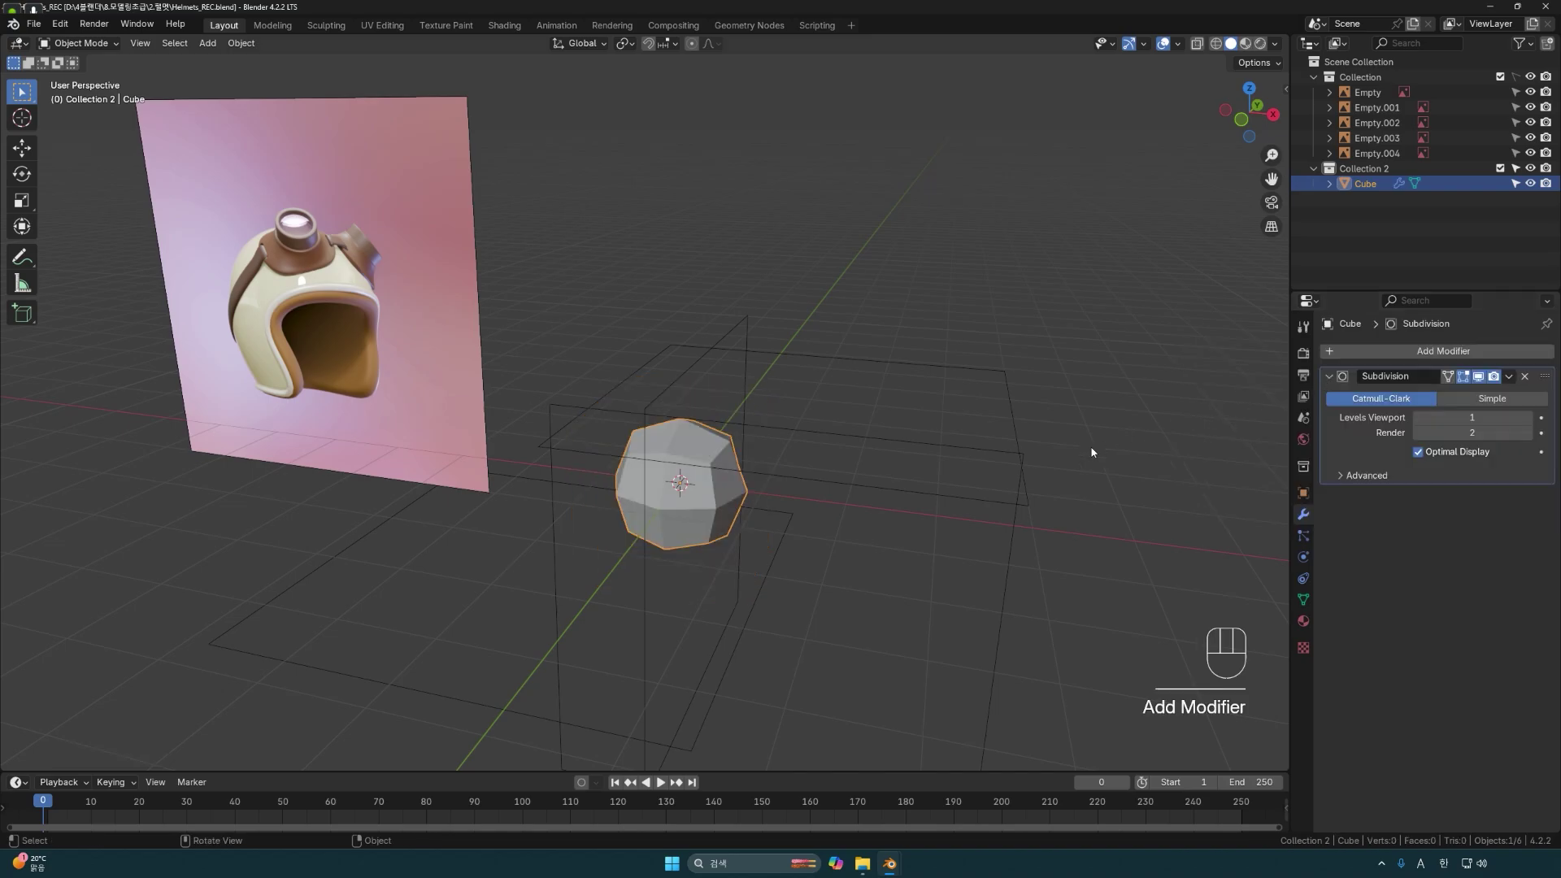
pyautogui.moveTo(914, 503); pyautogui.dragTo(923, 506, button='middle')
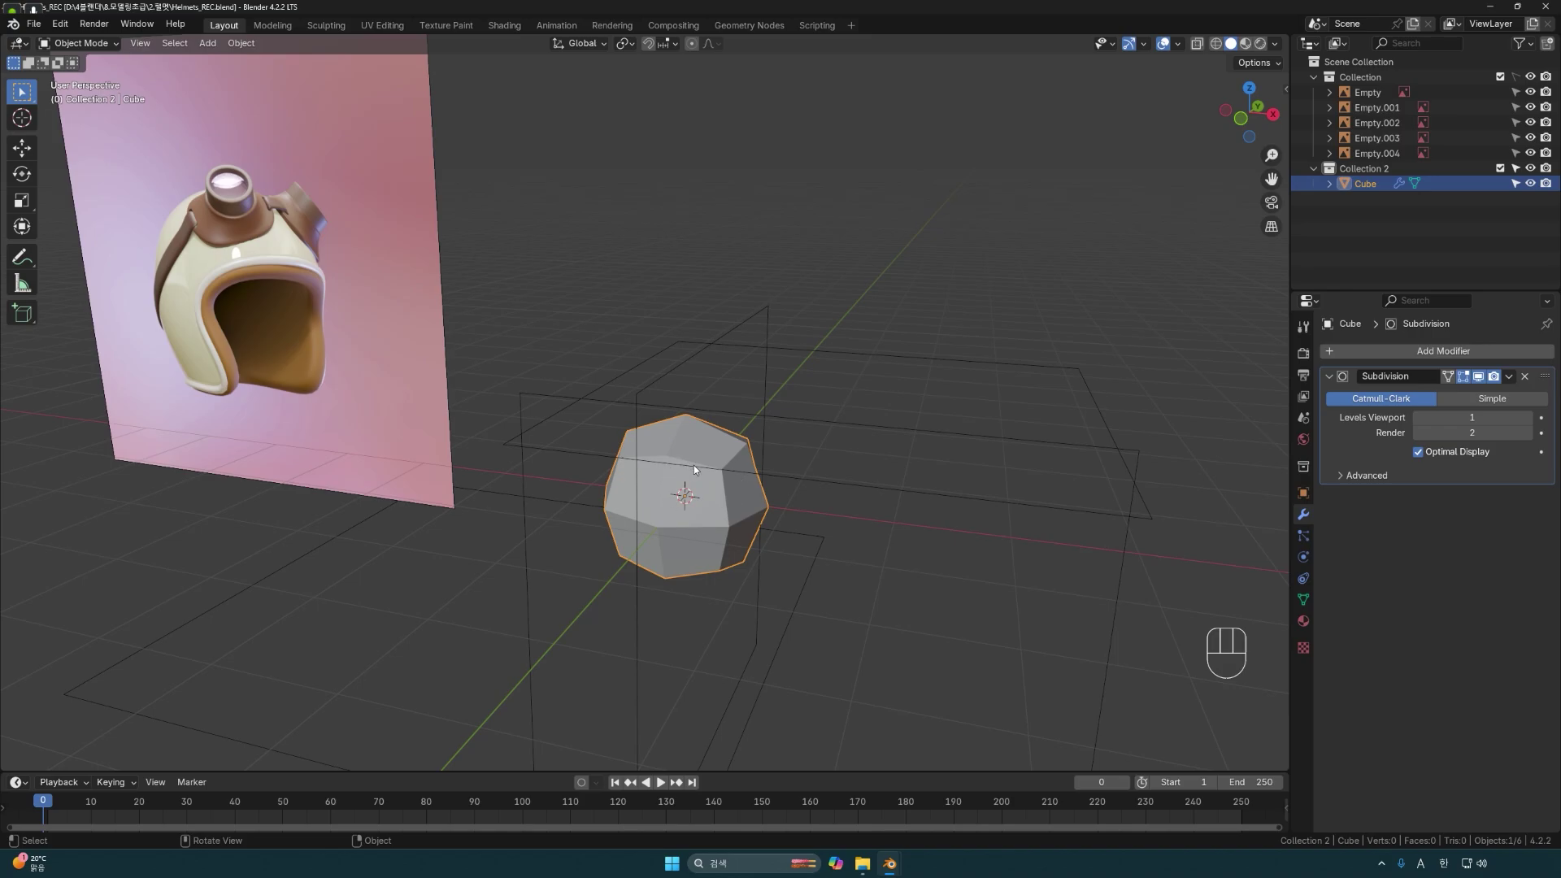
pyautogui.click(1530, 419)
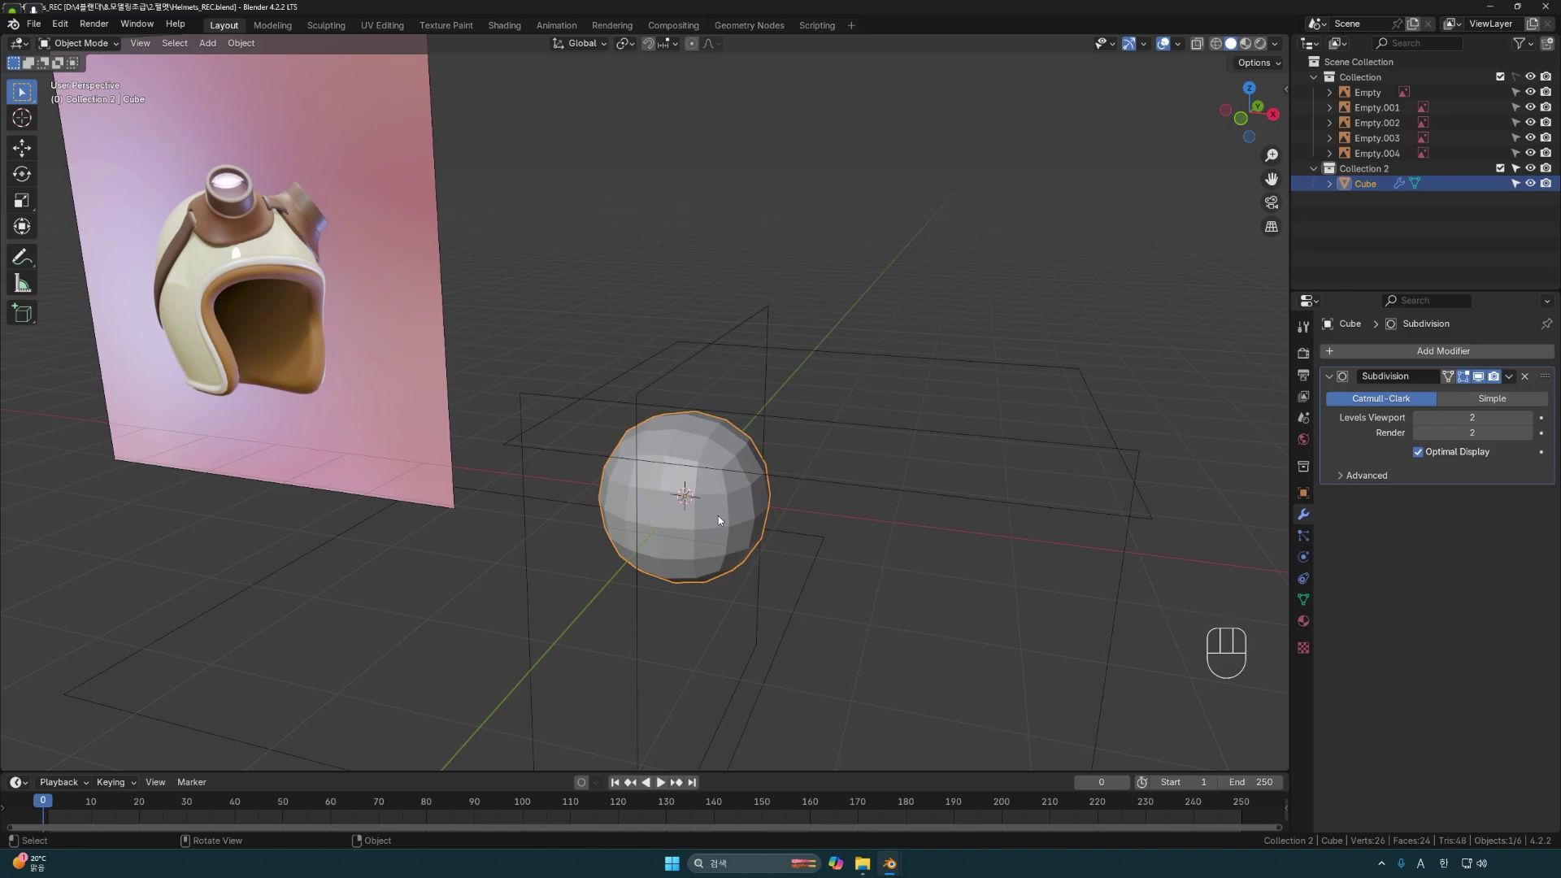
# Apply the Subdivision Surface modifier to the rounded cube.
pyautogui.moveTo(718, 520); pyautogui.dragTo(700, 504, button='middle')
pyautogui.scroll(2, 700, 504)
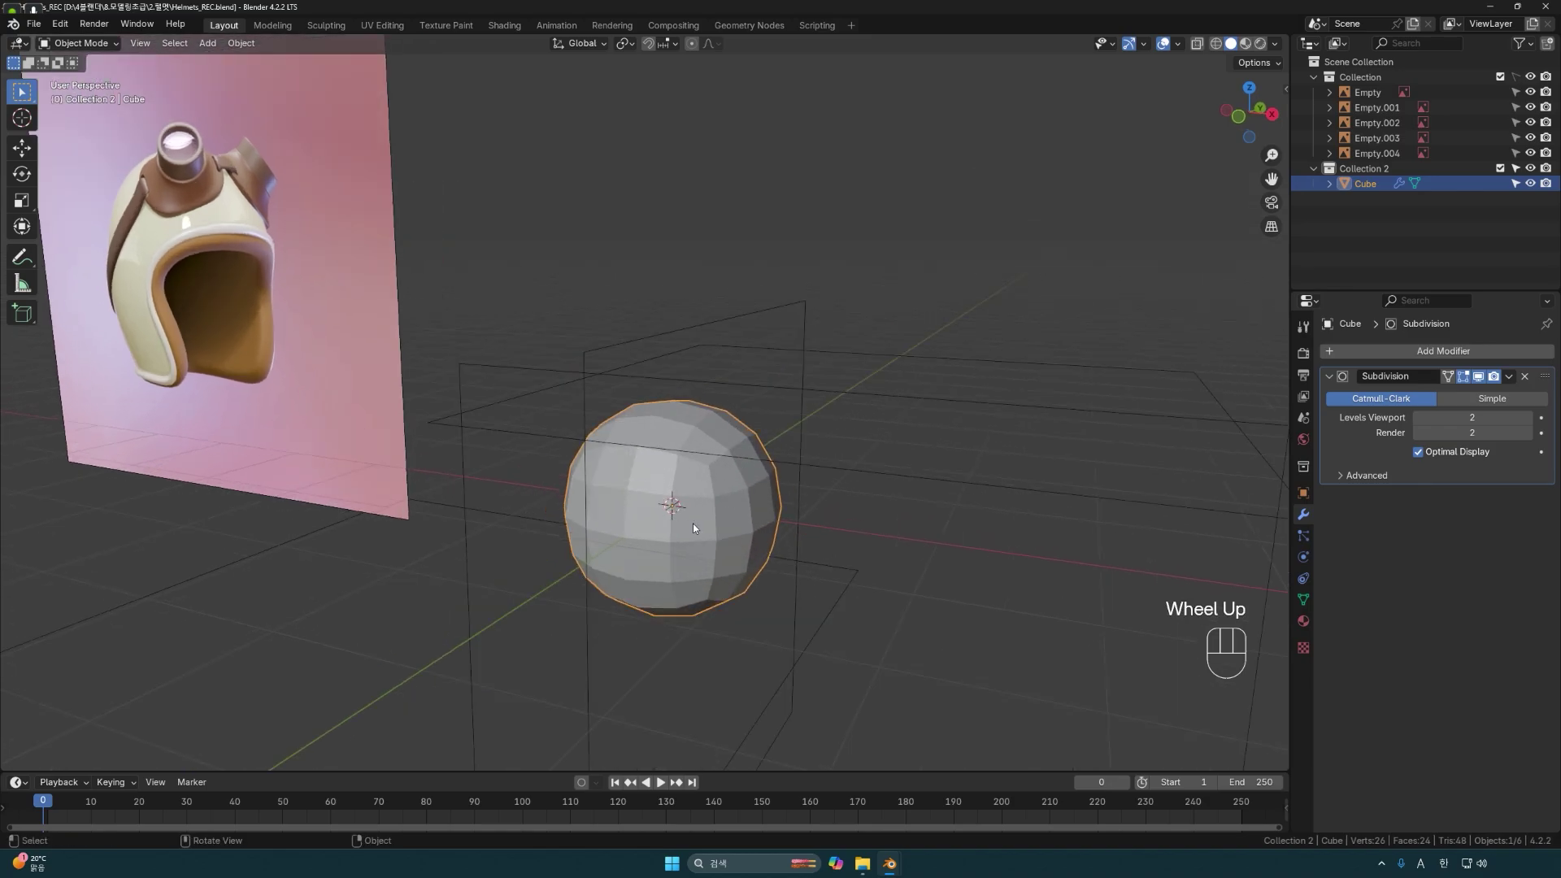
pyautogui.scroll(-1, 697, 521)
pyautogui.moveTo(690, 514); pyautogui.dragTo(697, 521, button='middle')
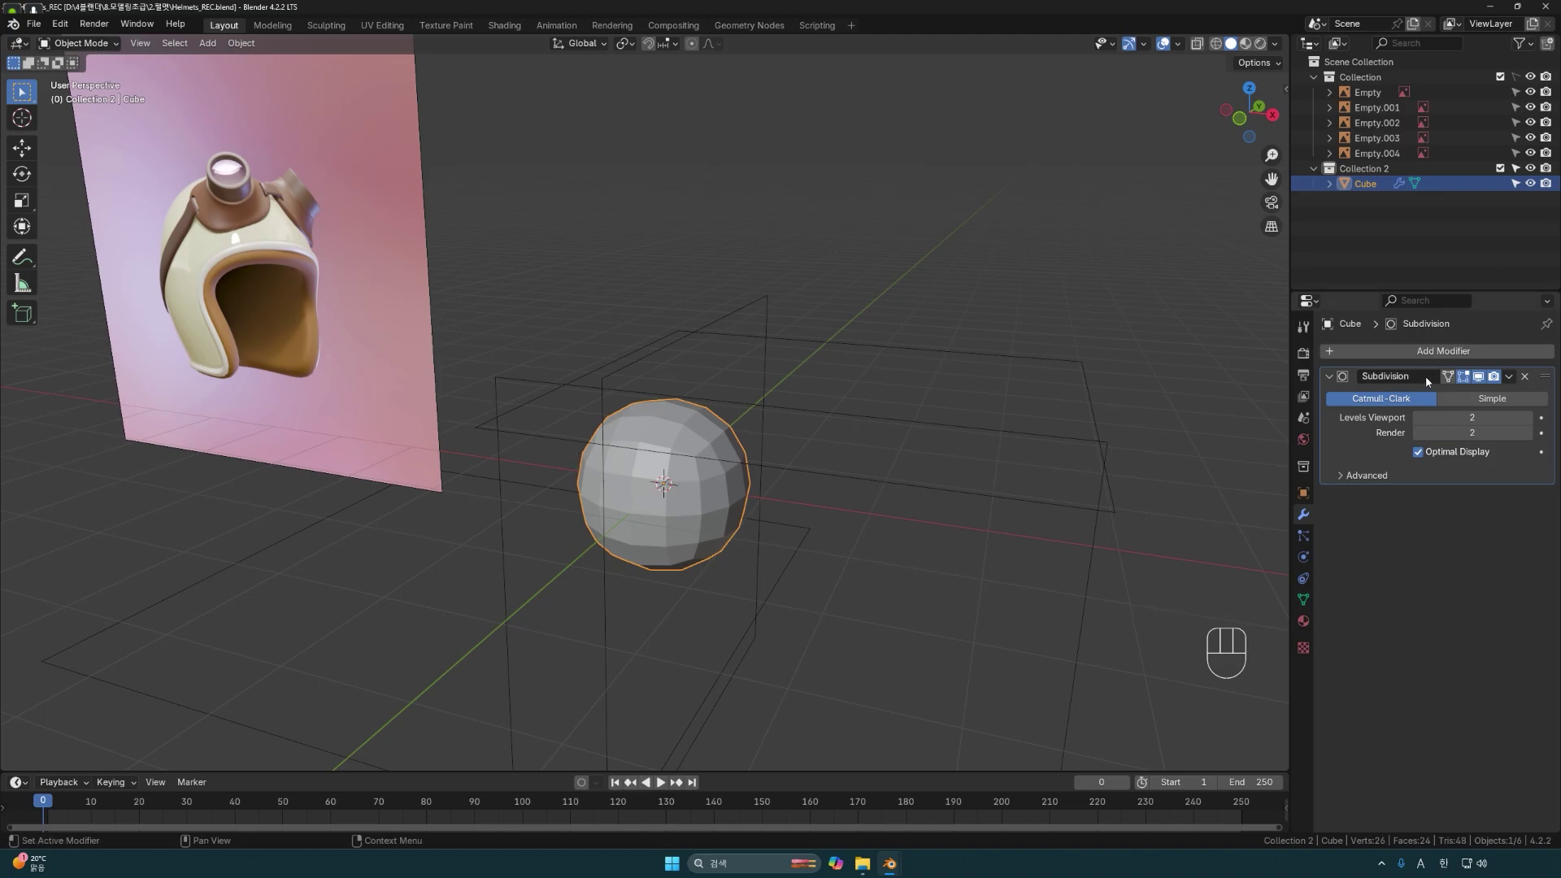
pyautogui.click(1509, 377)
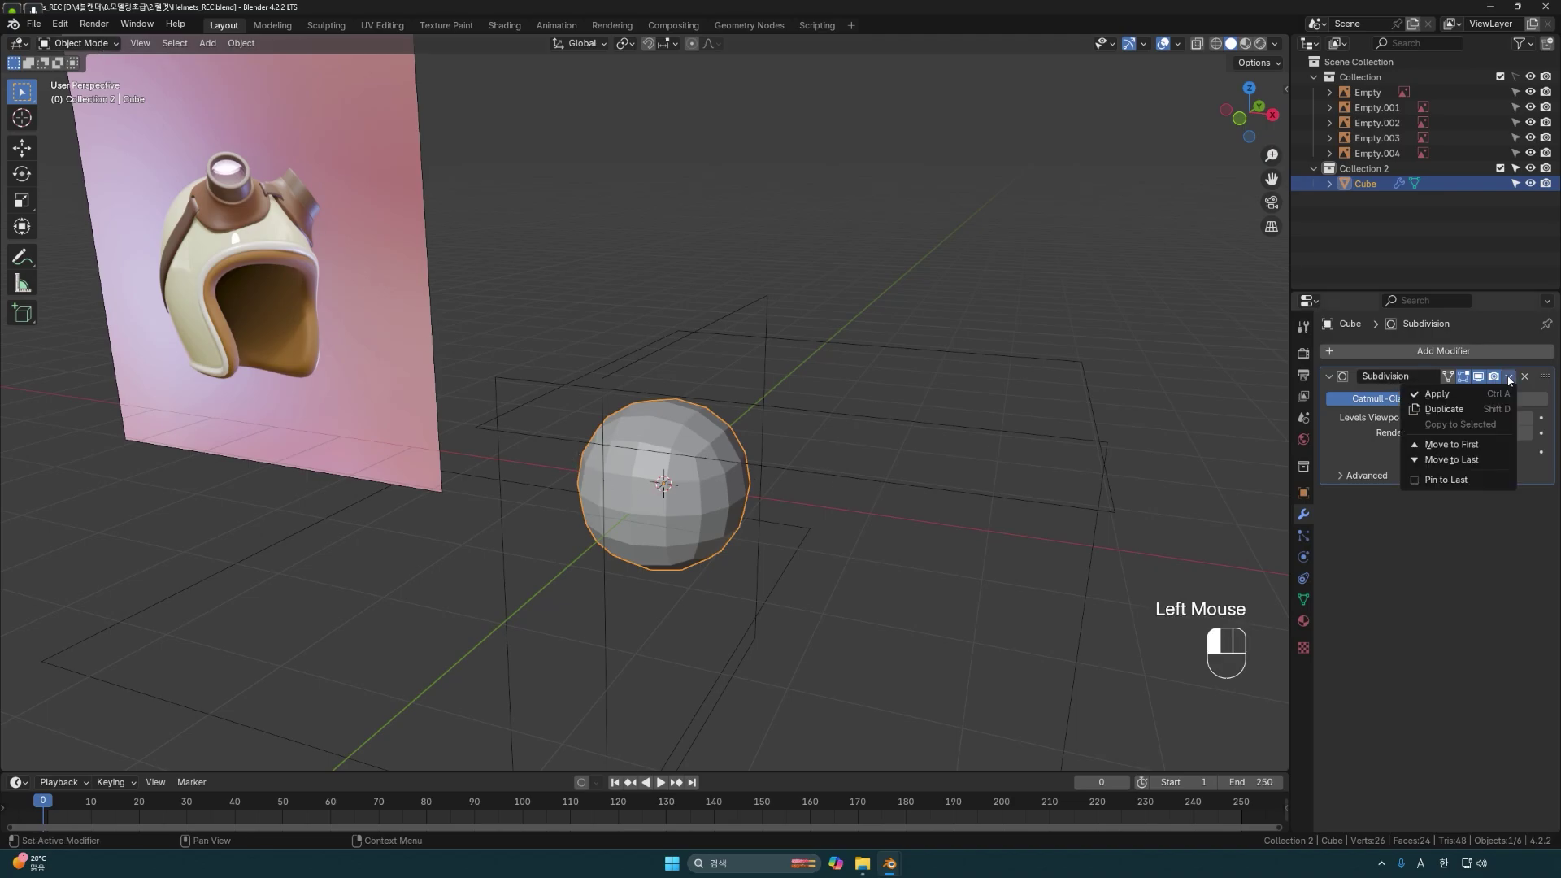
pyautogui.click(1437, 395)
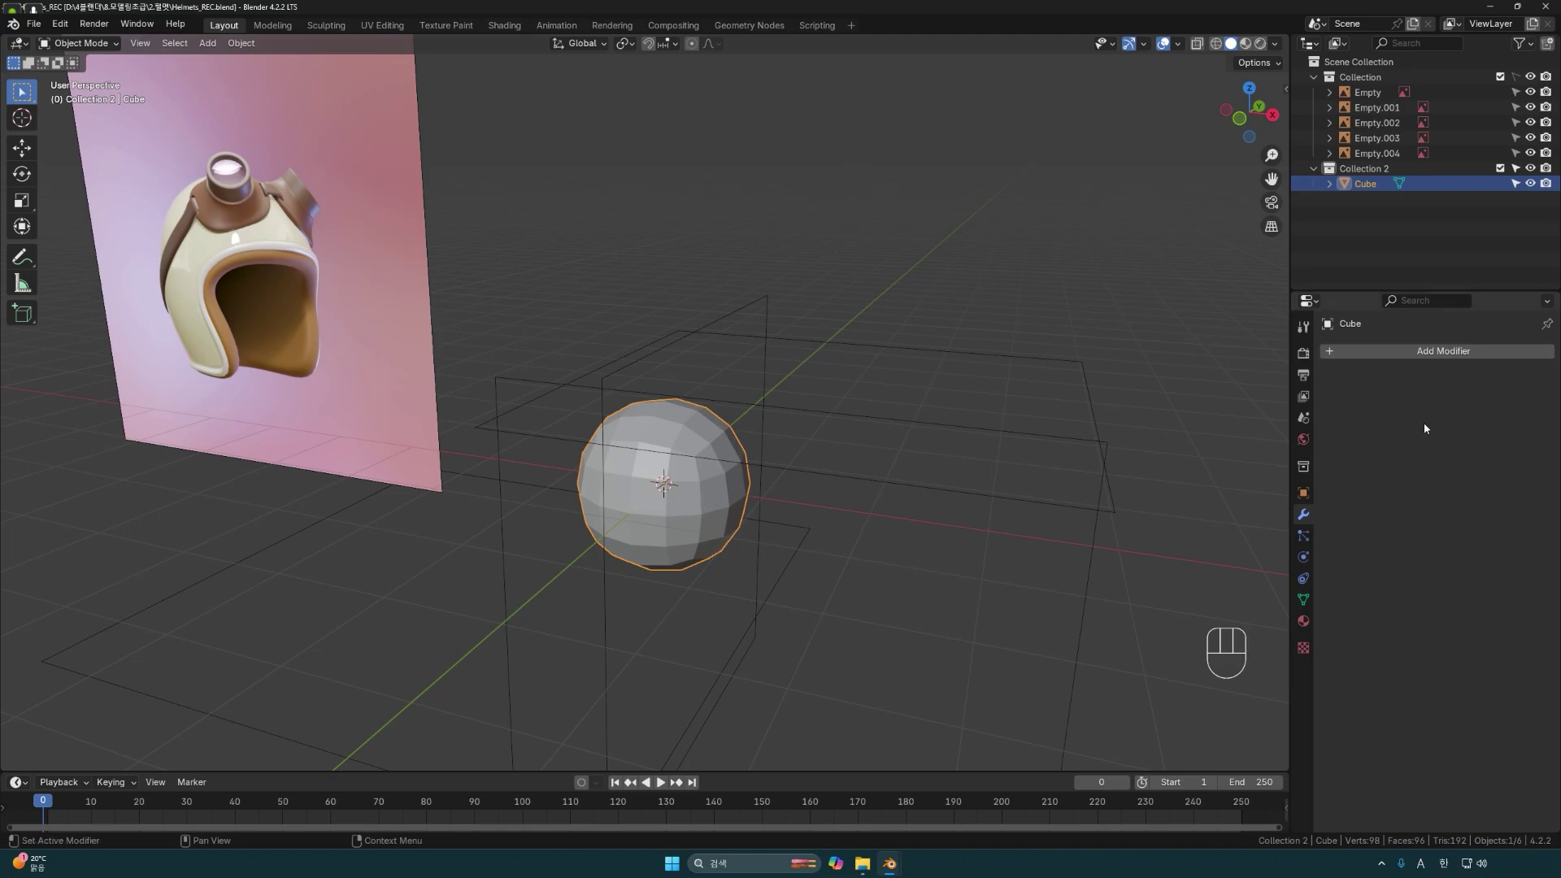
# Add a UV sphere and move it beside the rounded cube for comparison.
pyautogui.scroll(2, 886, 538)
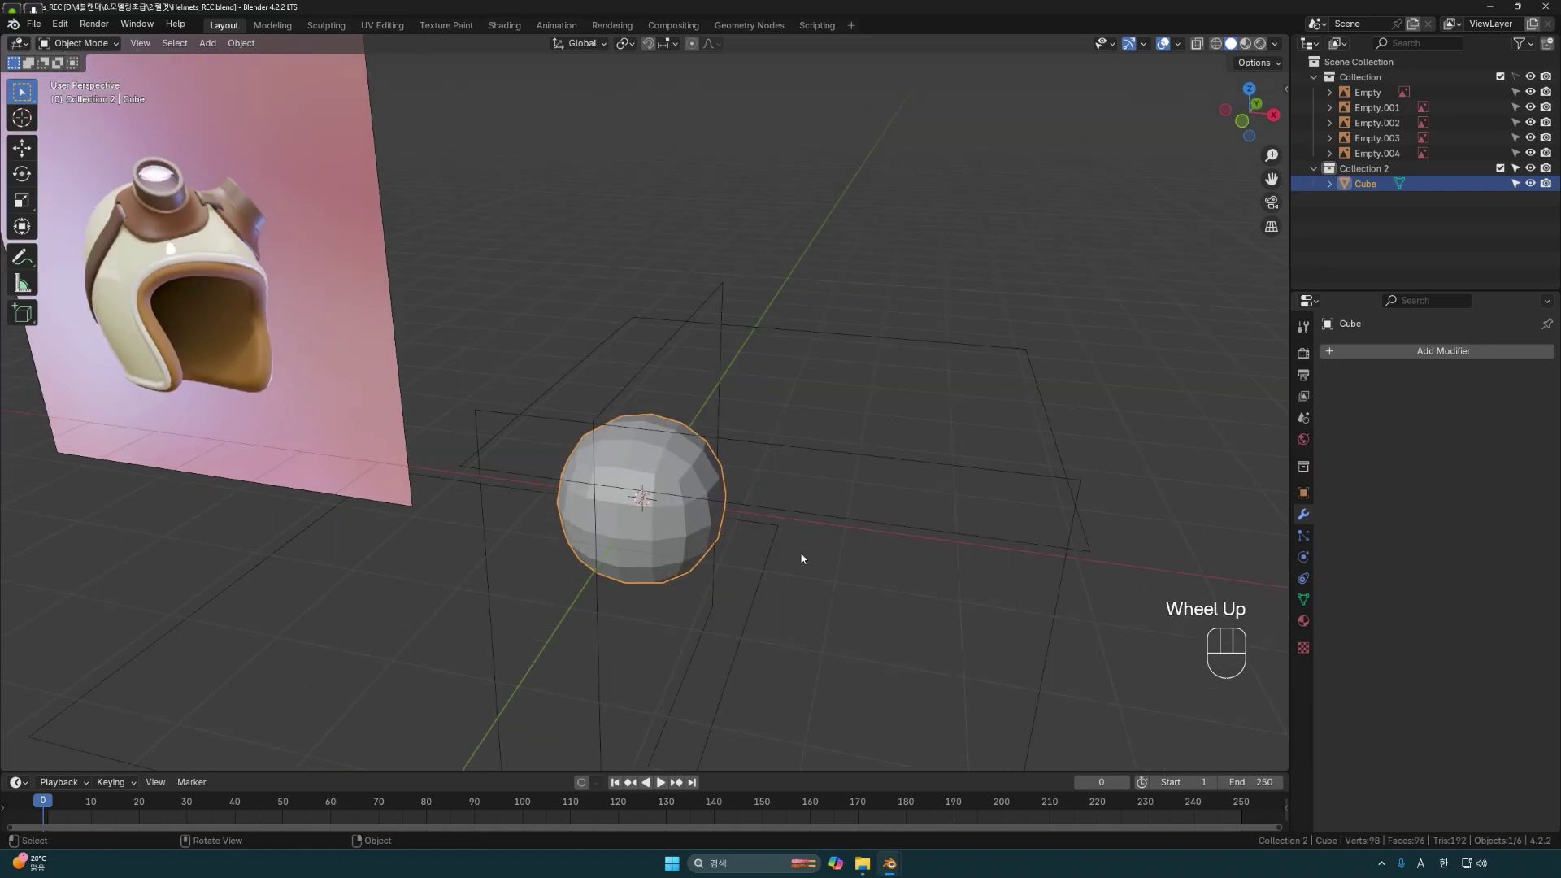
pyautogui.keyDown('shift'); pyautogui.moveTo(832, 568); pyautogui.dragTo(837, 562, button='middle'); pyautogui.keyUp('shift')
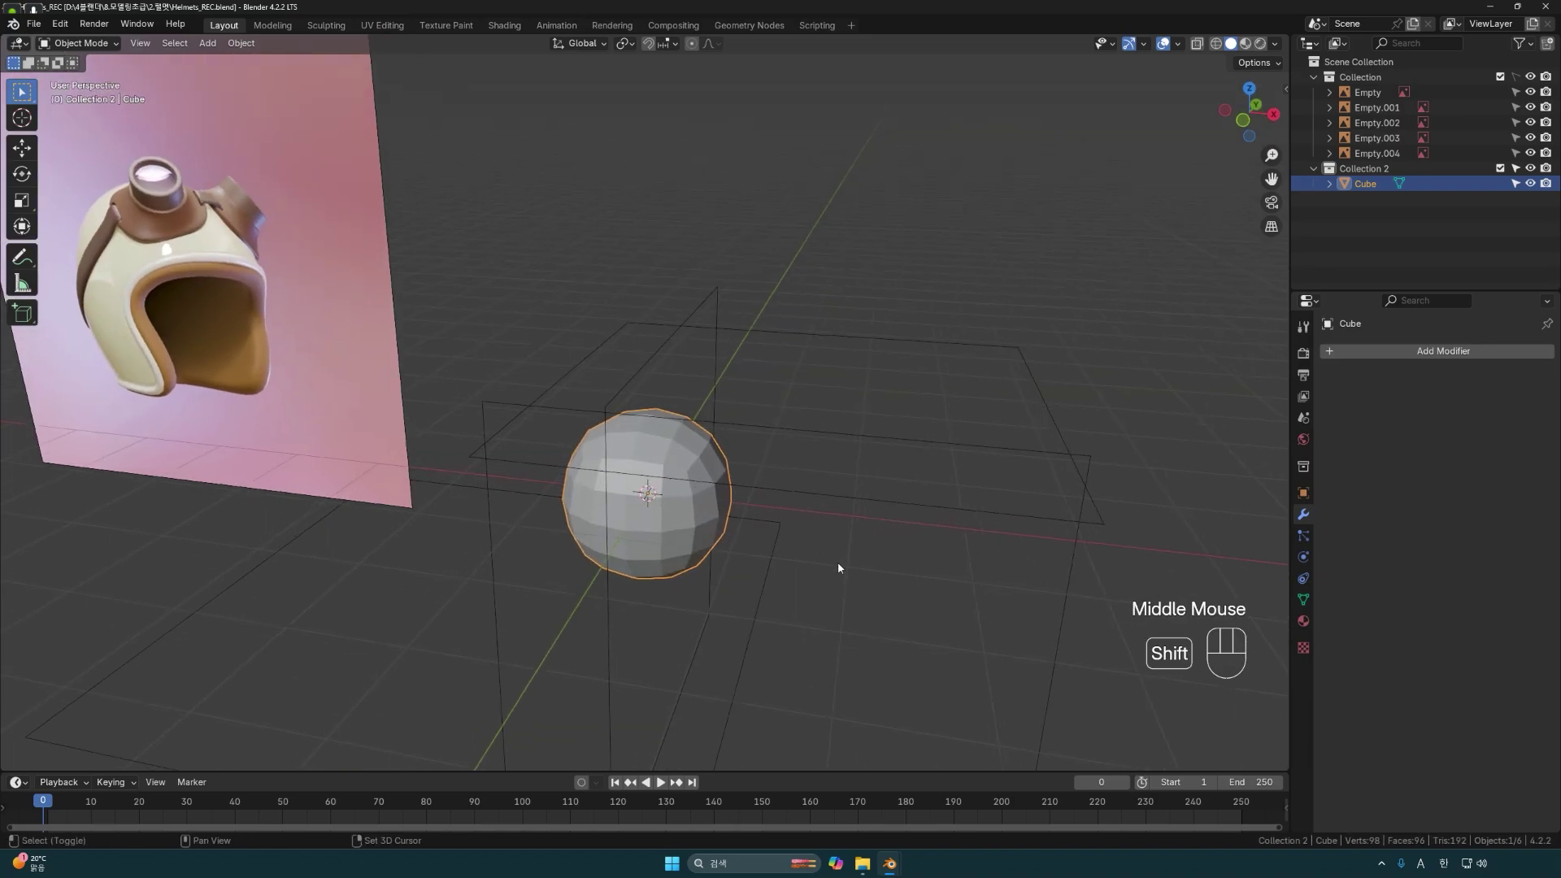
pyautogui.hotkey('shift', 'a')
pyautogui.moveTo(837, 567)
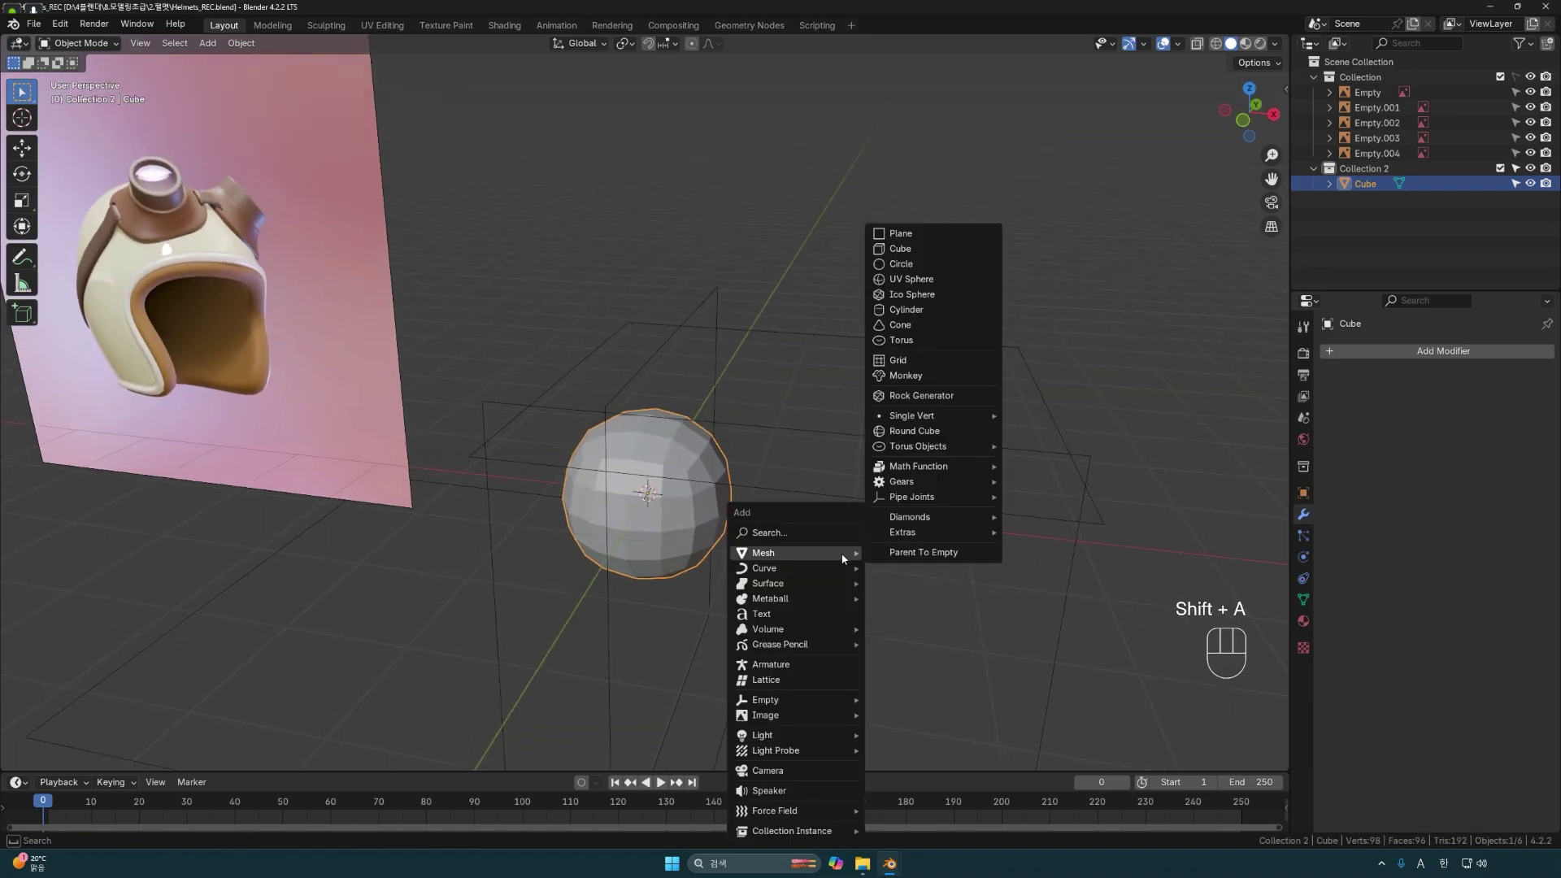
pyautogui.click(931, 280)
pyautogui.moveTo(715, 510); pyautogui.dragTo(907, 530)
# Turn on the wireframe overlay to compare the topology of the UV sphere and the rounded cube.
pyautogui.scroll(3, 815, 488)
pyautogui.scroll(-2, 816, 492)
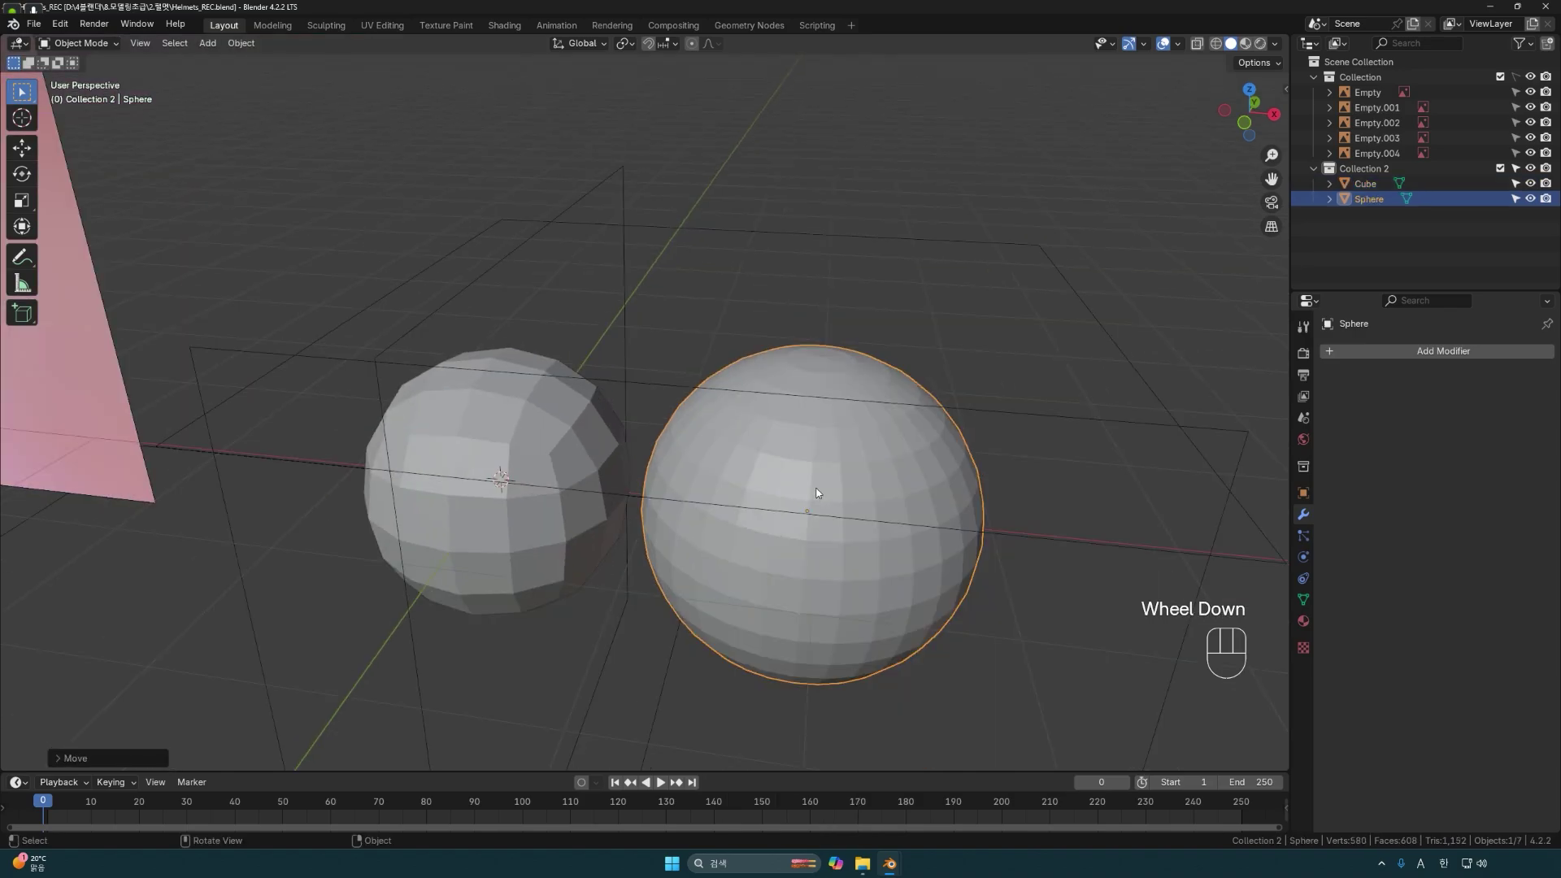
pyautogui.moveTo(817, 481); pyautogui.dragTo(815, 488, button='middle')
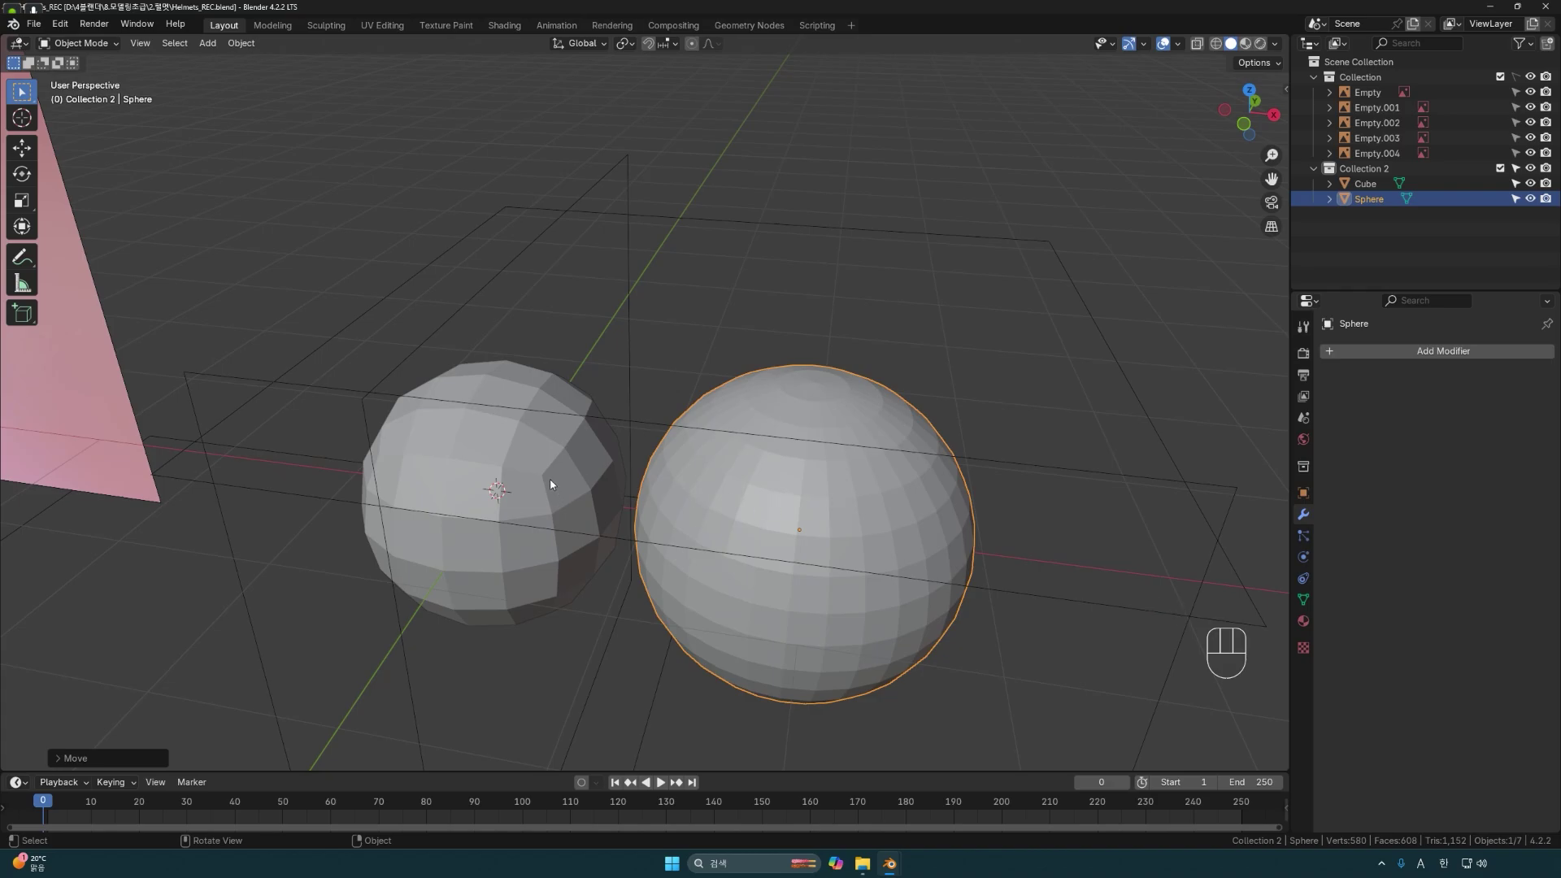
pyautogui.scroll(2, 769, 494)
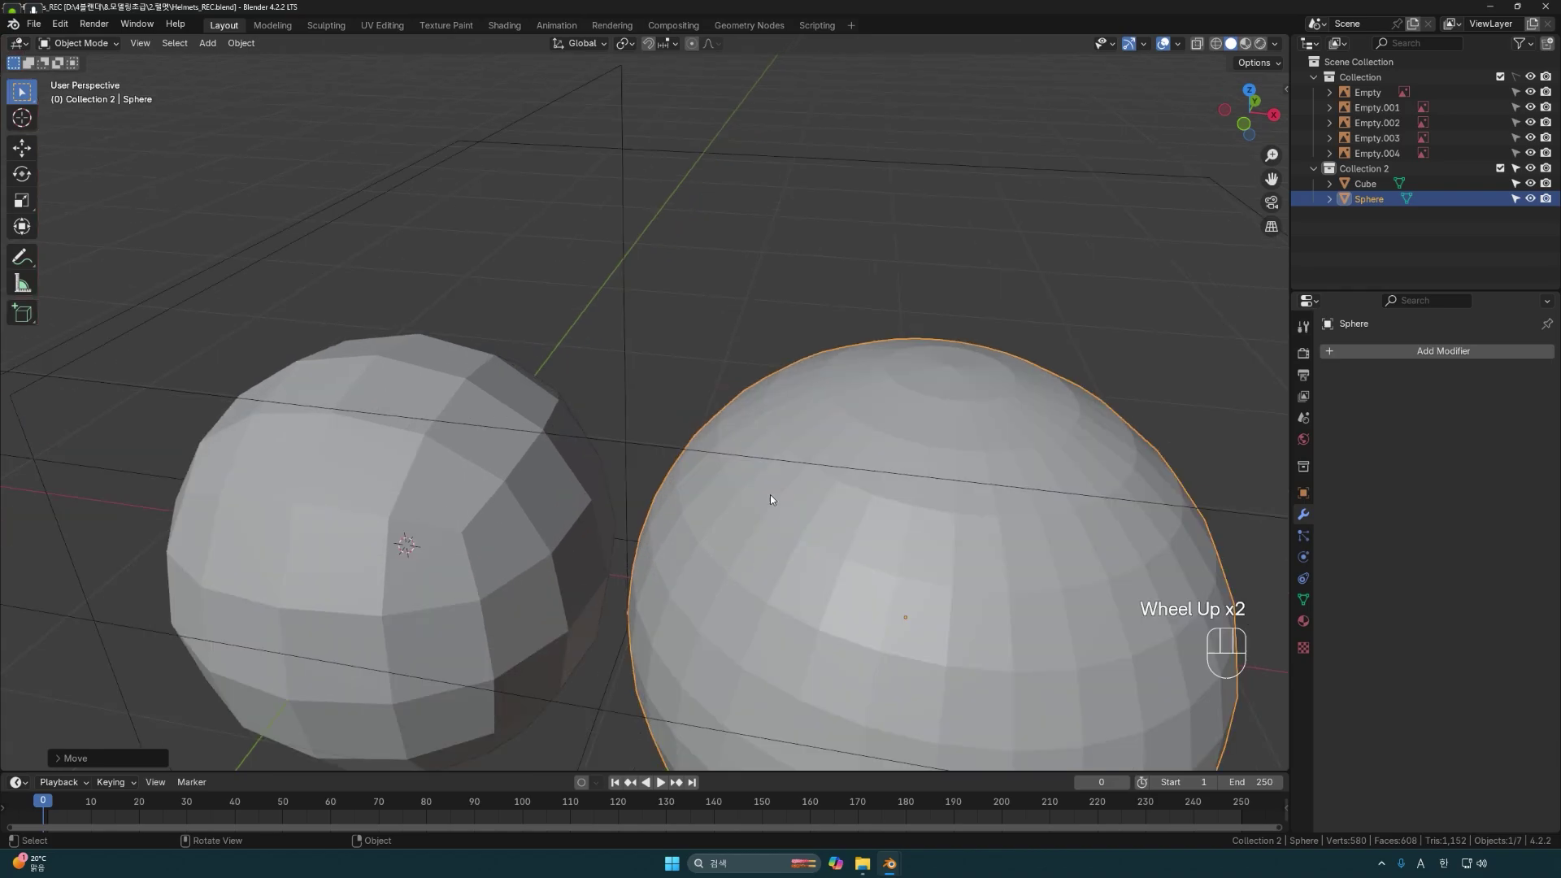
pyautogui.moveTo(769, 494); pyautogui.dragTo(749, 484, button='middle')
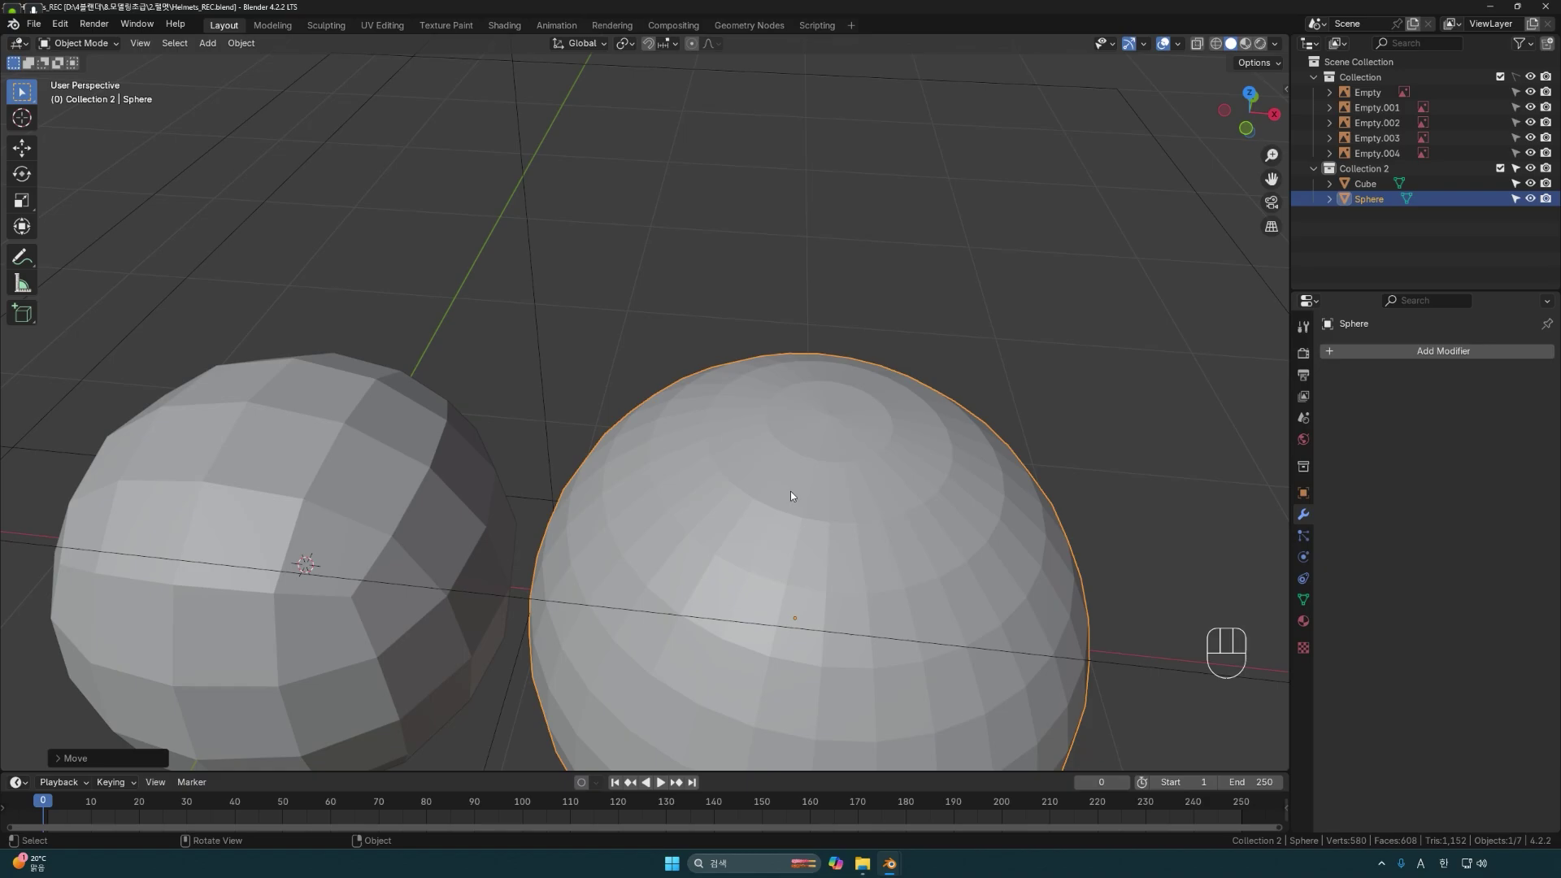
pyautogui.press('F4')
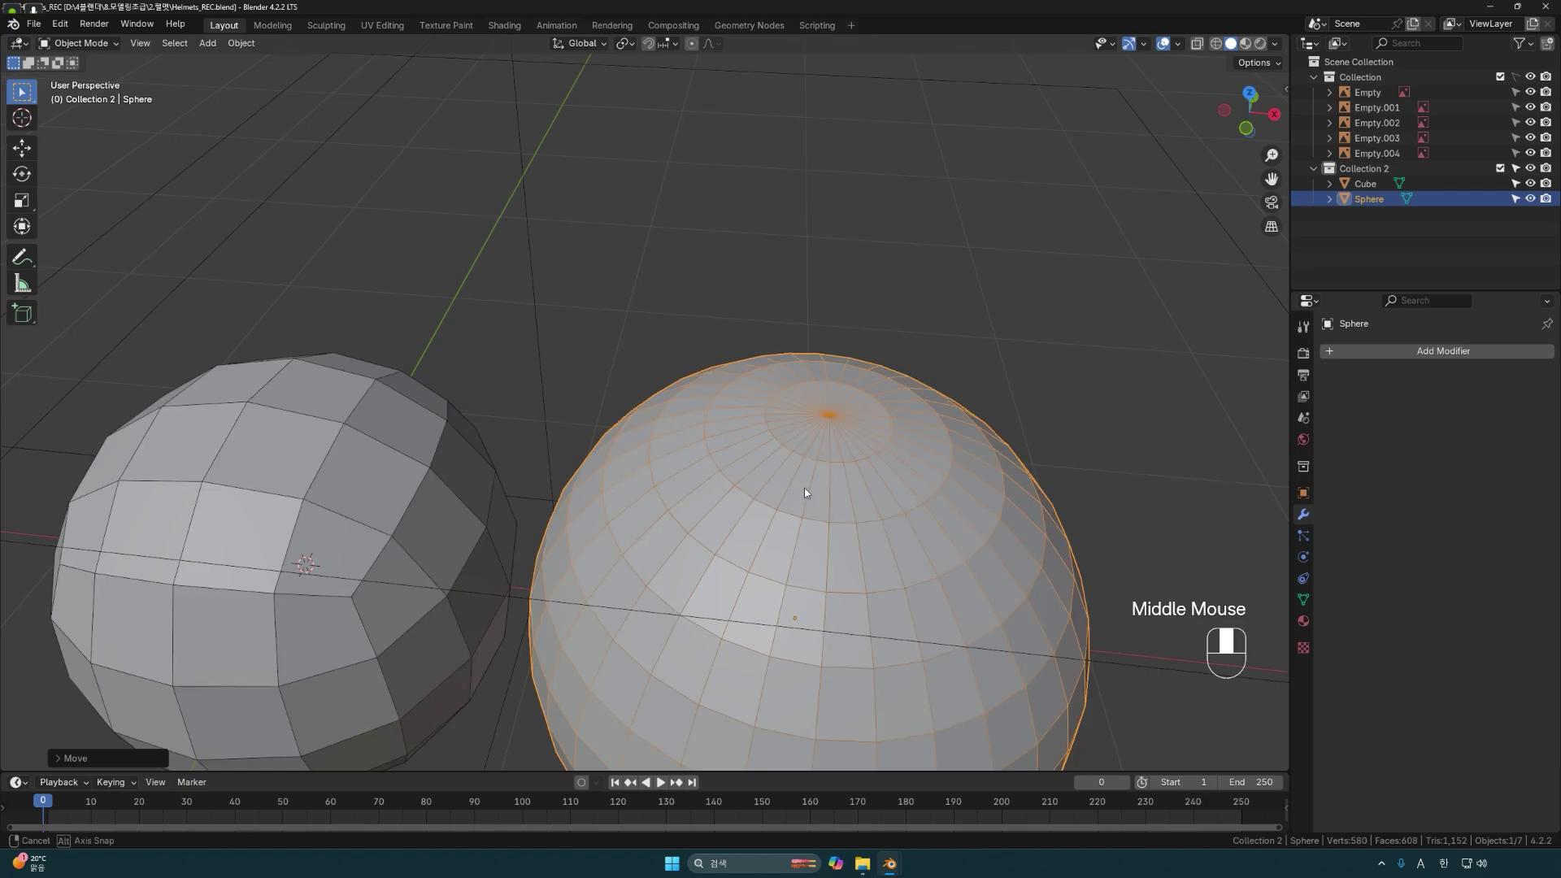
pyautogui.moveTo(803, 488); pyautogui.dragTo(799, 486, button='middle')
pyautogui.scroll(1, 799, 492)
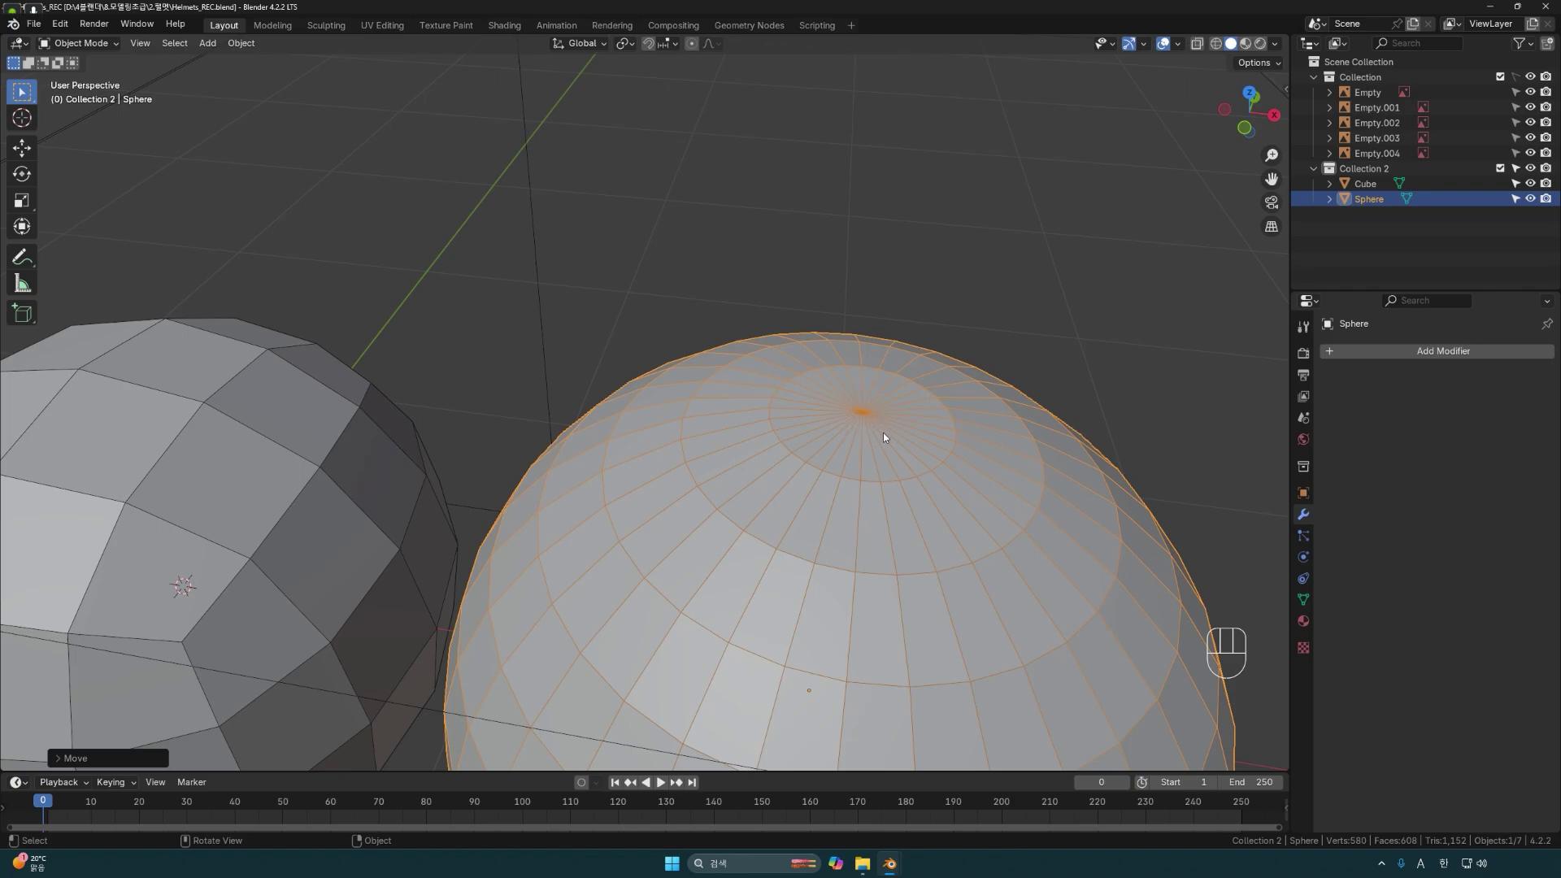
# Select the UV sphere's top pole vertex in Edit Mode and try to move it freely.
pyautogui.press('Tab')
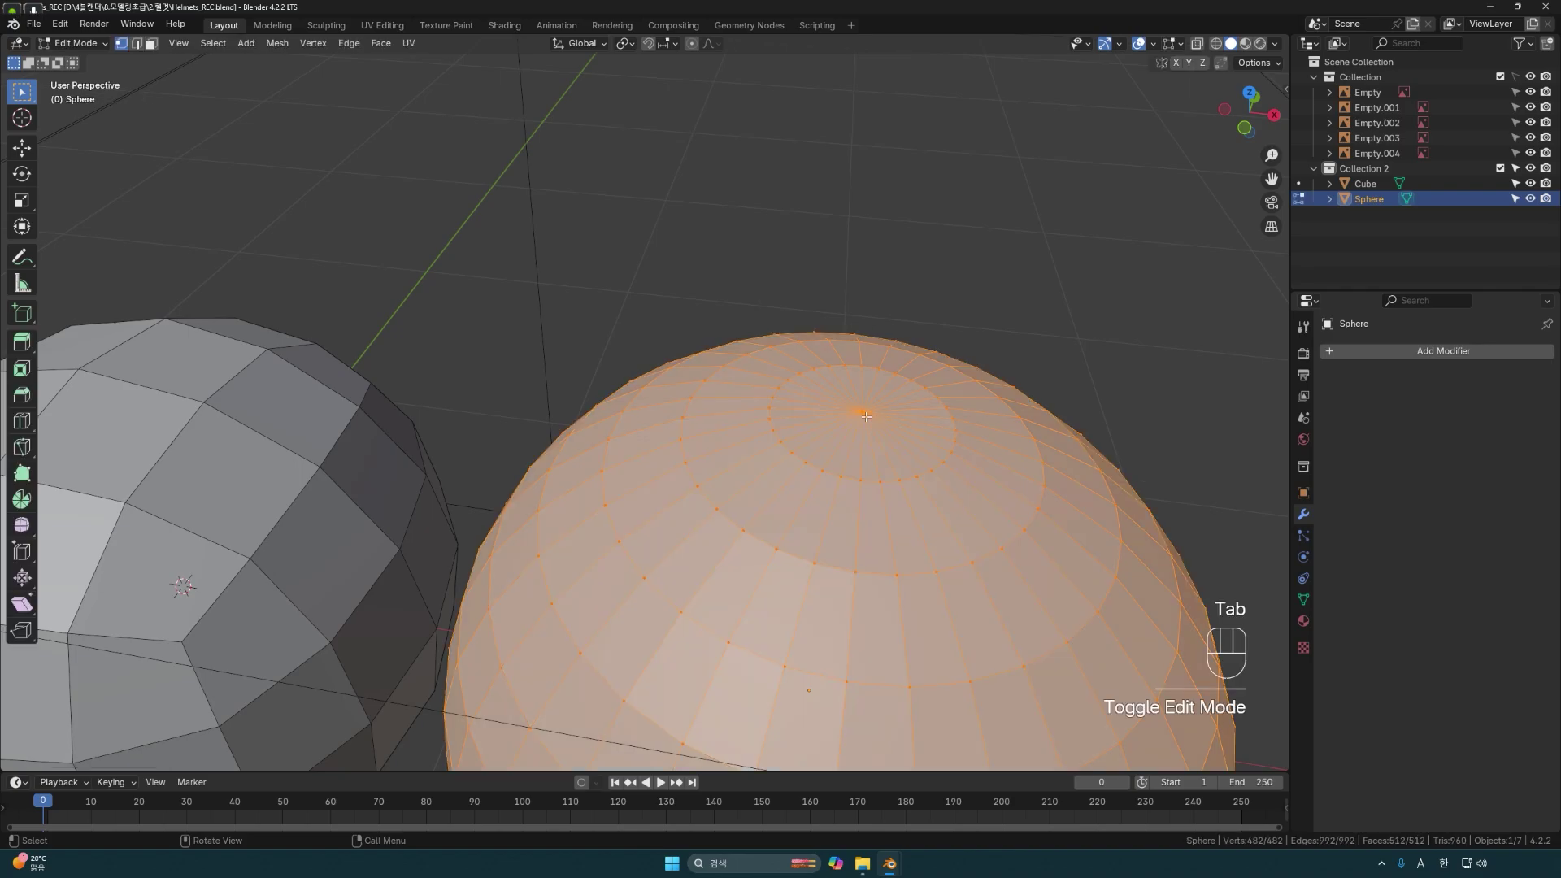
pyautogui.click(865, 414)
pyautogui.press('g')
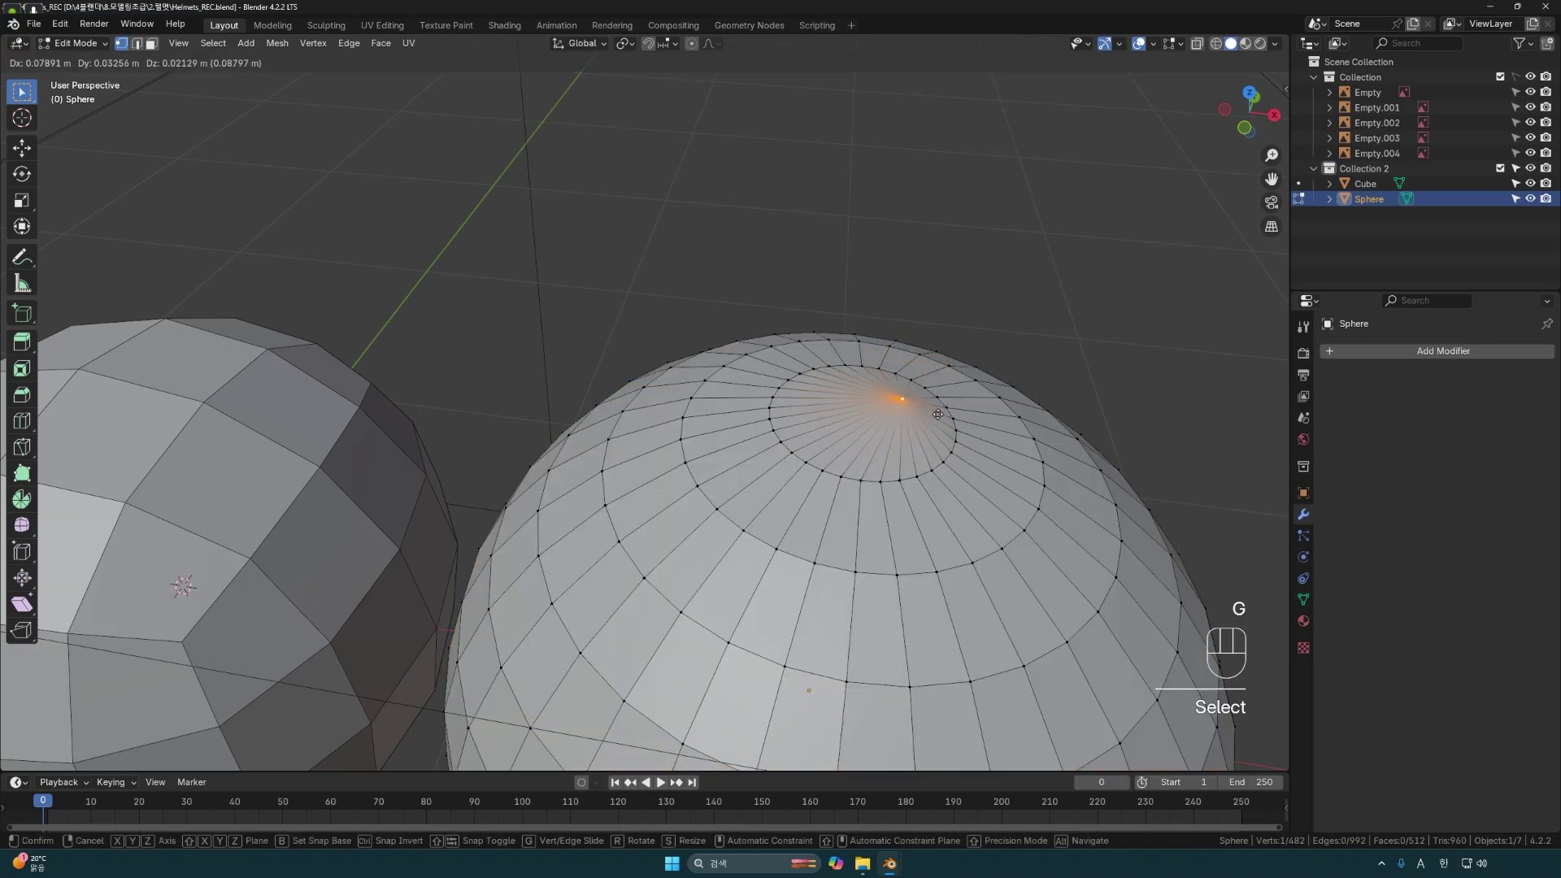
pyautogui.press('Escape')
# Examine the converging triangles around the UV sphere's top pole against the rounded cube's faces.
pyautogui.scroll(-2, 935, 419)
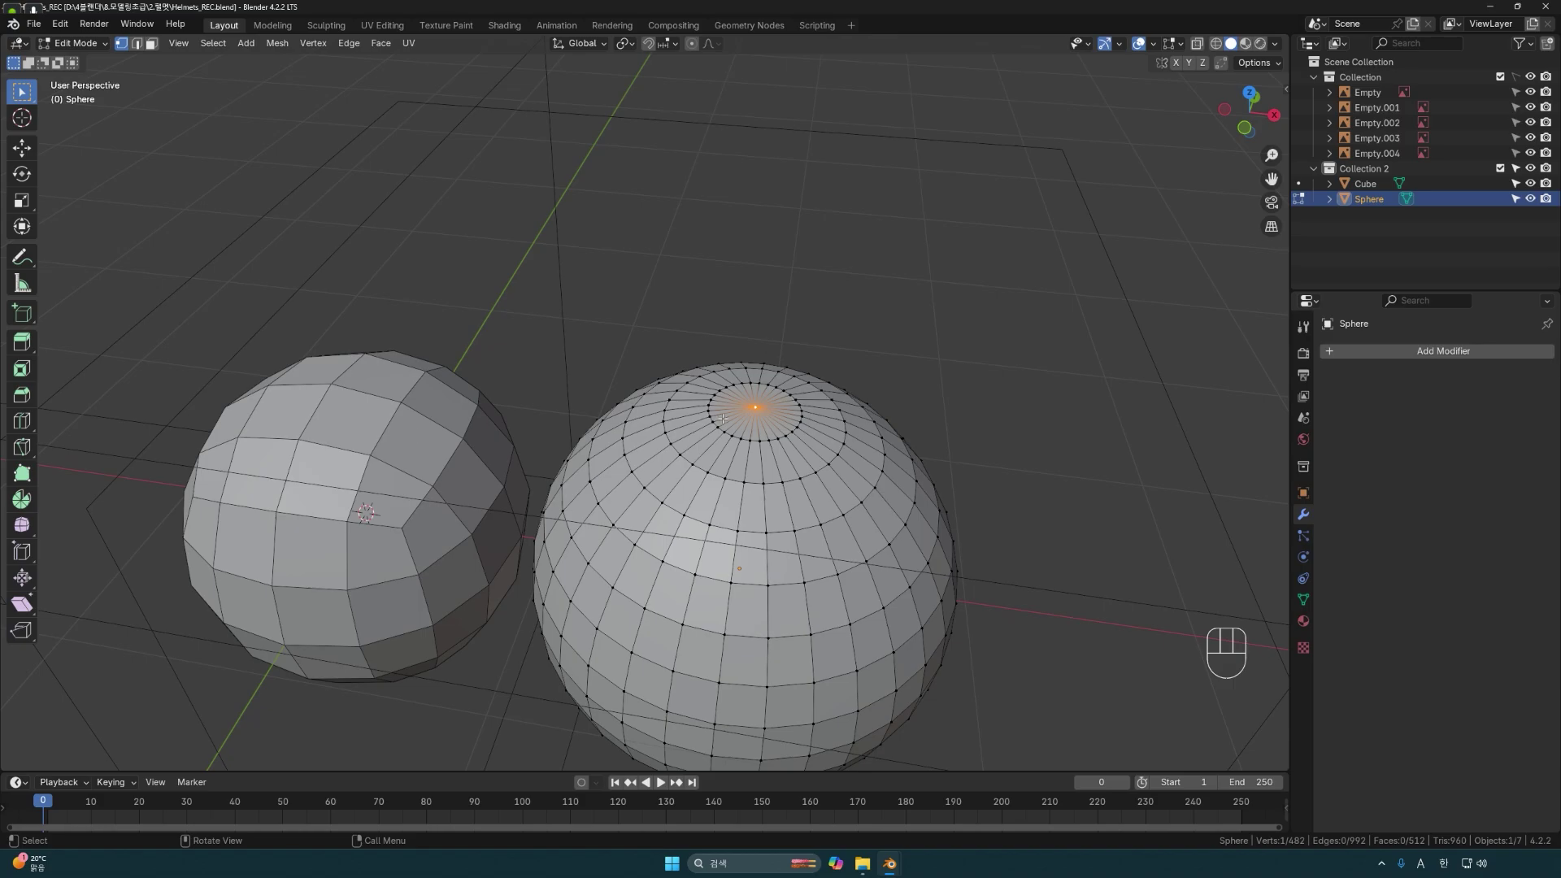
pyautogui.scroll(1, 813, 407)
pyautogui.press('Tab')
pyautogui.press('Tab')
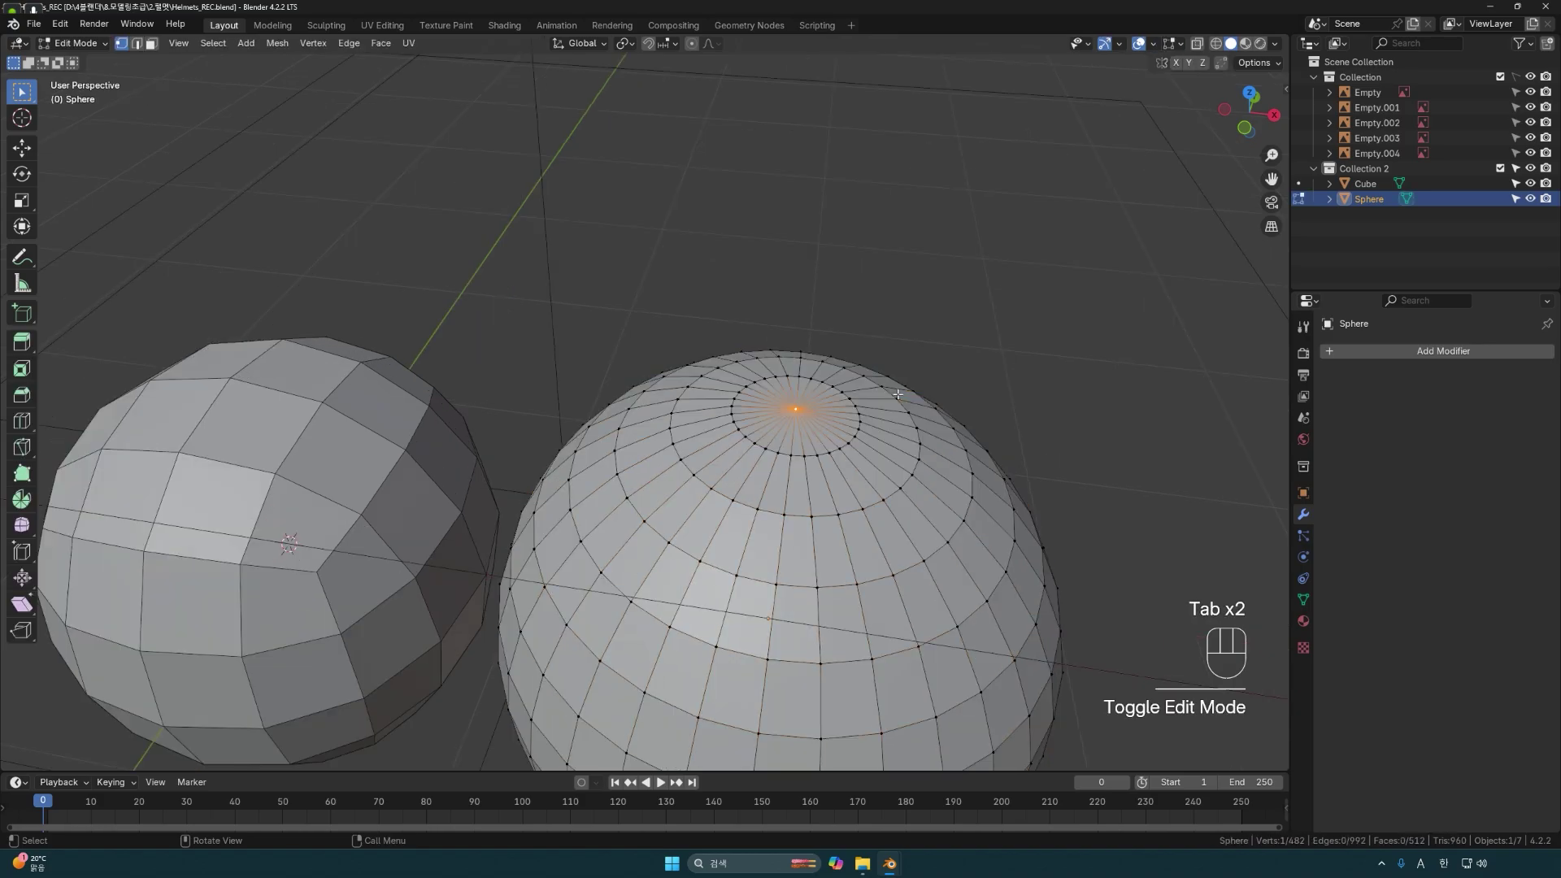
pyautogui.scroll(4, 835, 415)
pyautogui.keyDown('shift'); pyautogui.moveTo(835, 416); pyautogui.dragTo(755, 473, button='middle'); pyautogui.keyUp('shift')
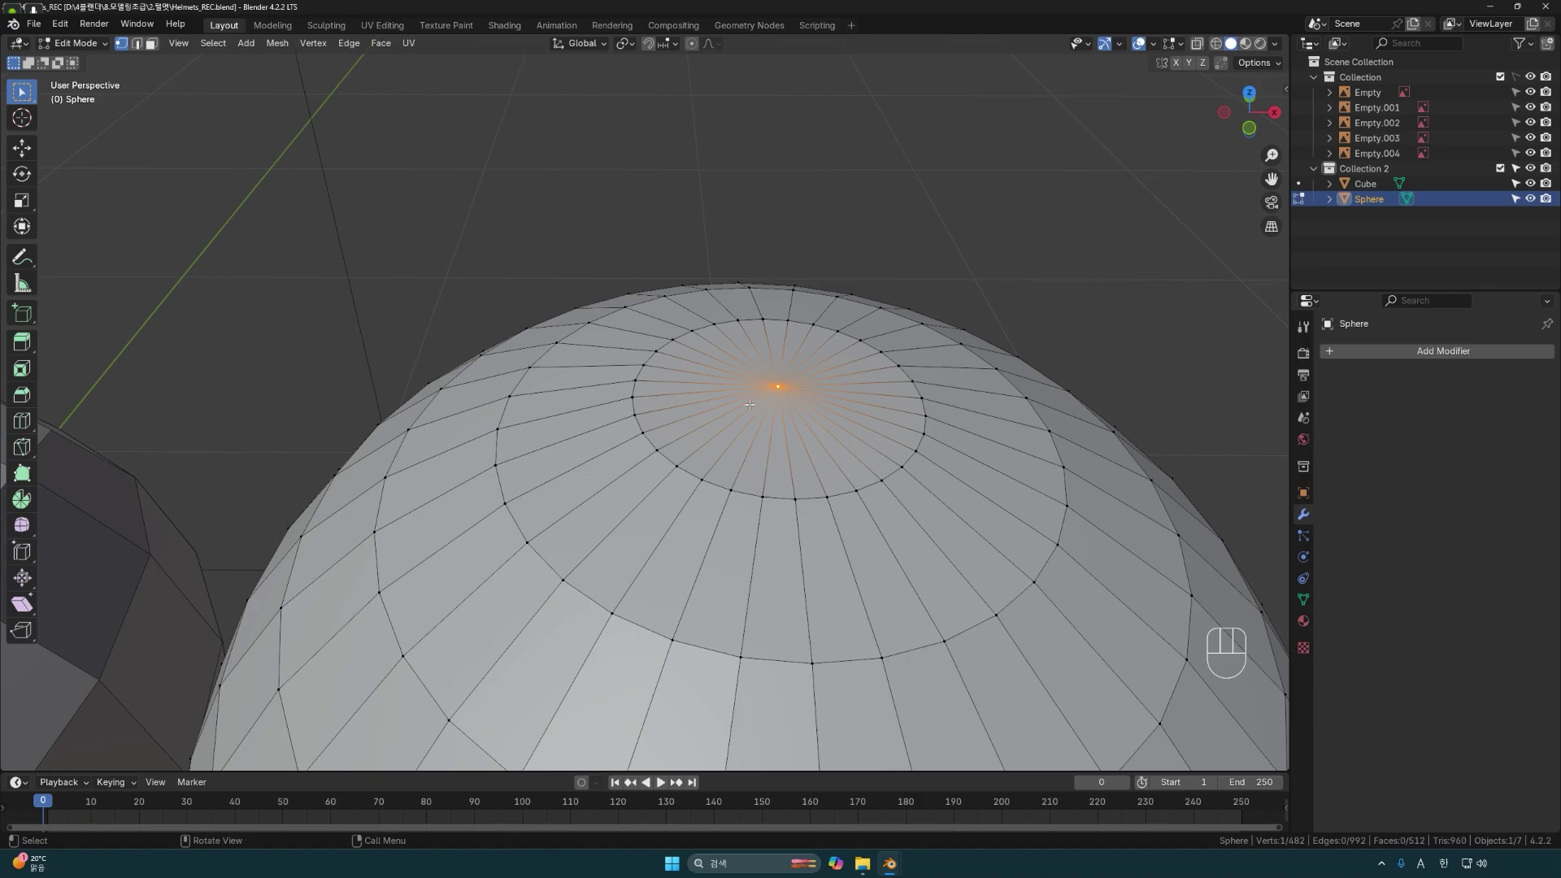
# Return the UV sphere to Object Mode and add a Subdivision modifier to it.
pyautogui.press('Tab')
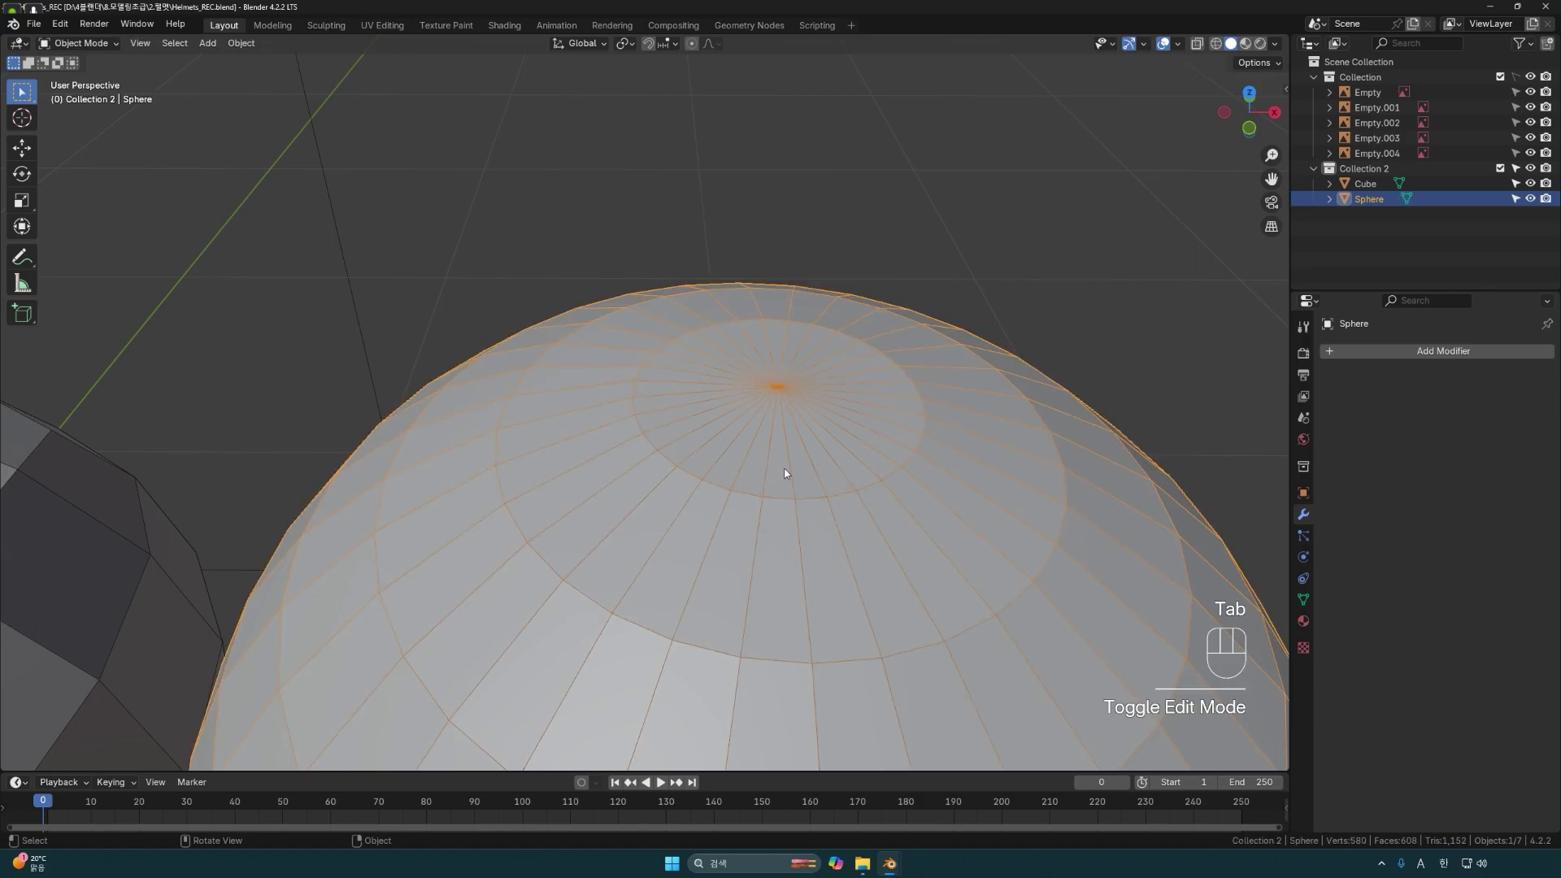
pyautogui.click(1367, 352)
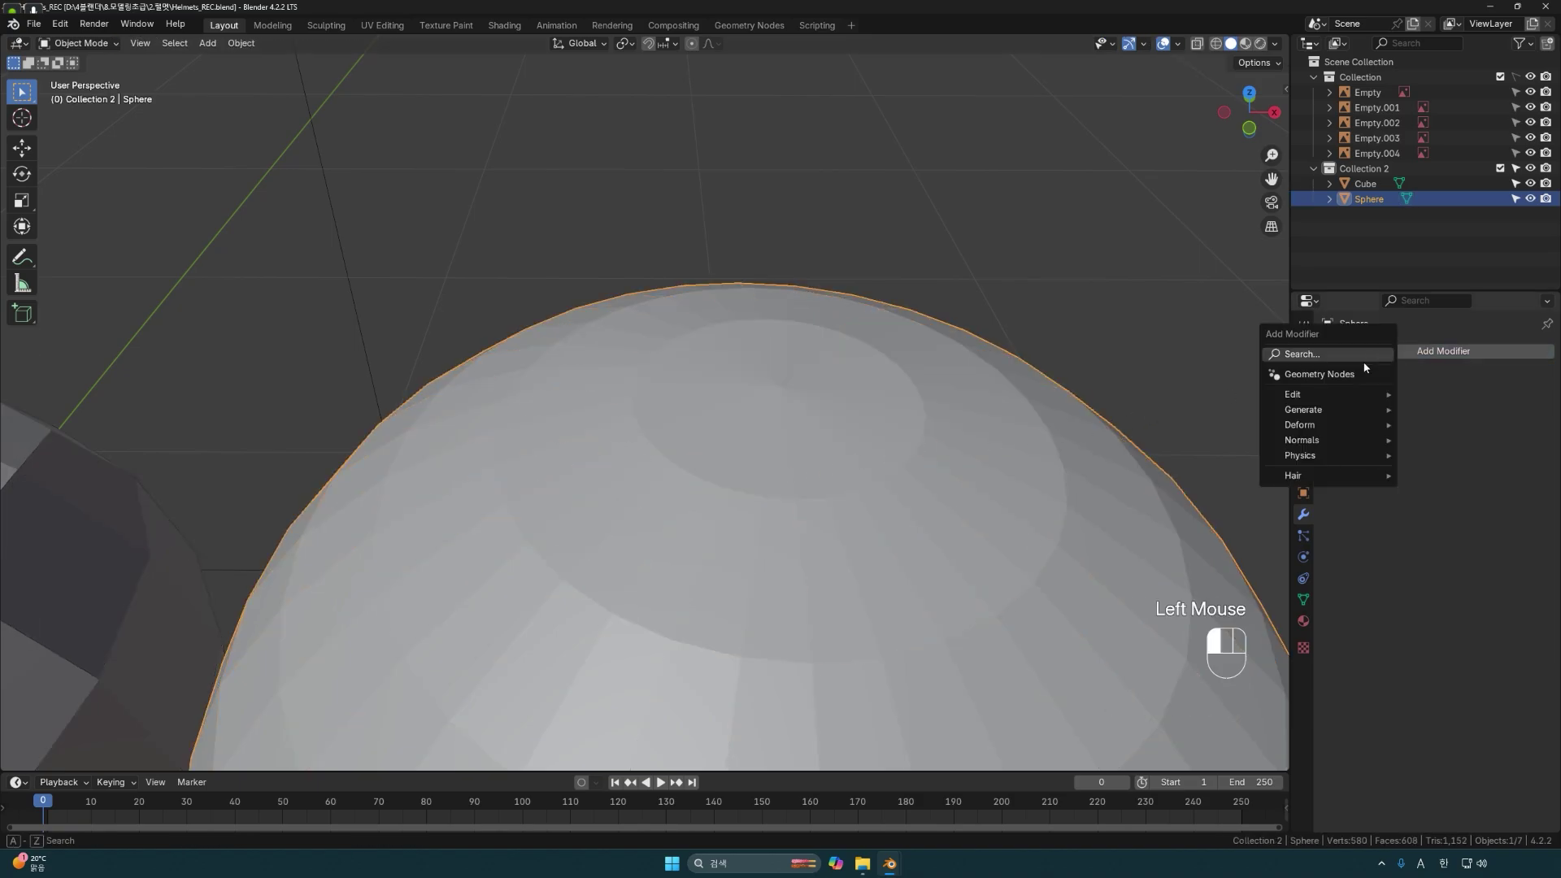
pyautogui.click(1333, 355)
pyautogui.click(1305, 394)
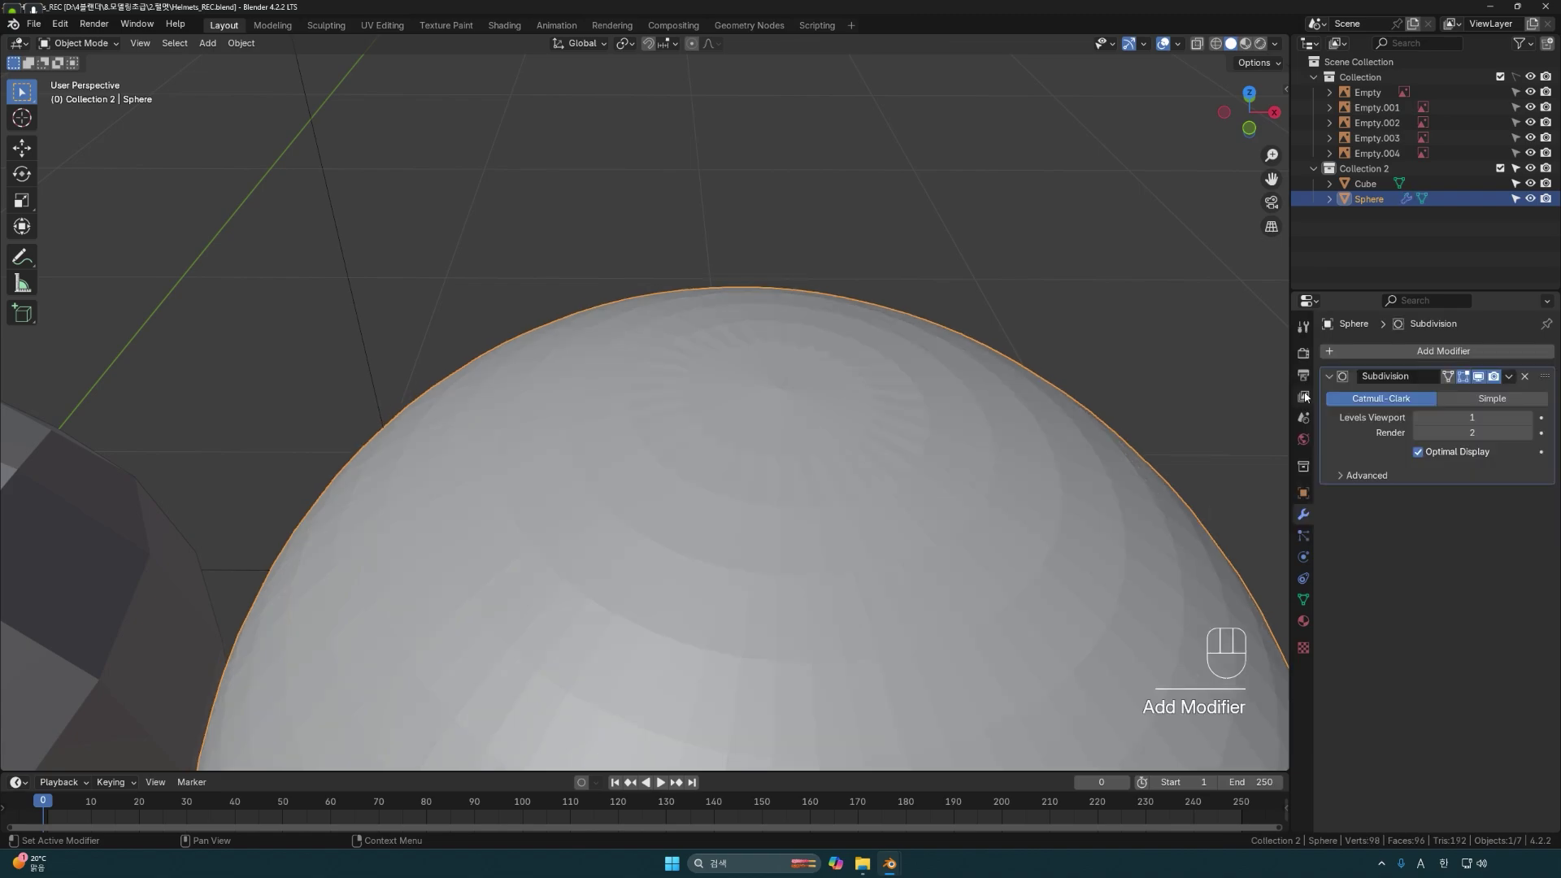
# Examine the shading around the subdivided UV sphere's top pole and compare its surface with the rounded cube.
pyautogui.scroll(2, 933, 481)
pyautogui.scroll(-1, 933, 481)
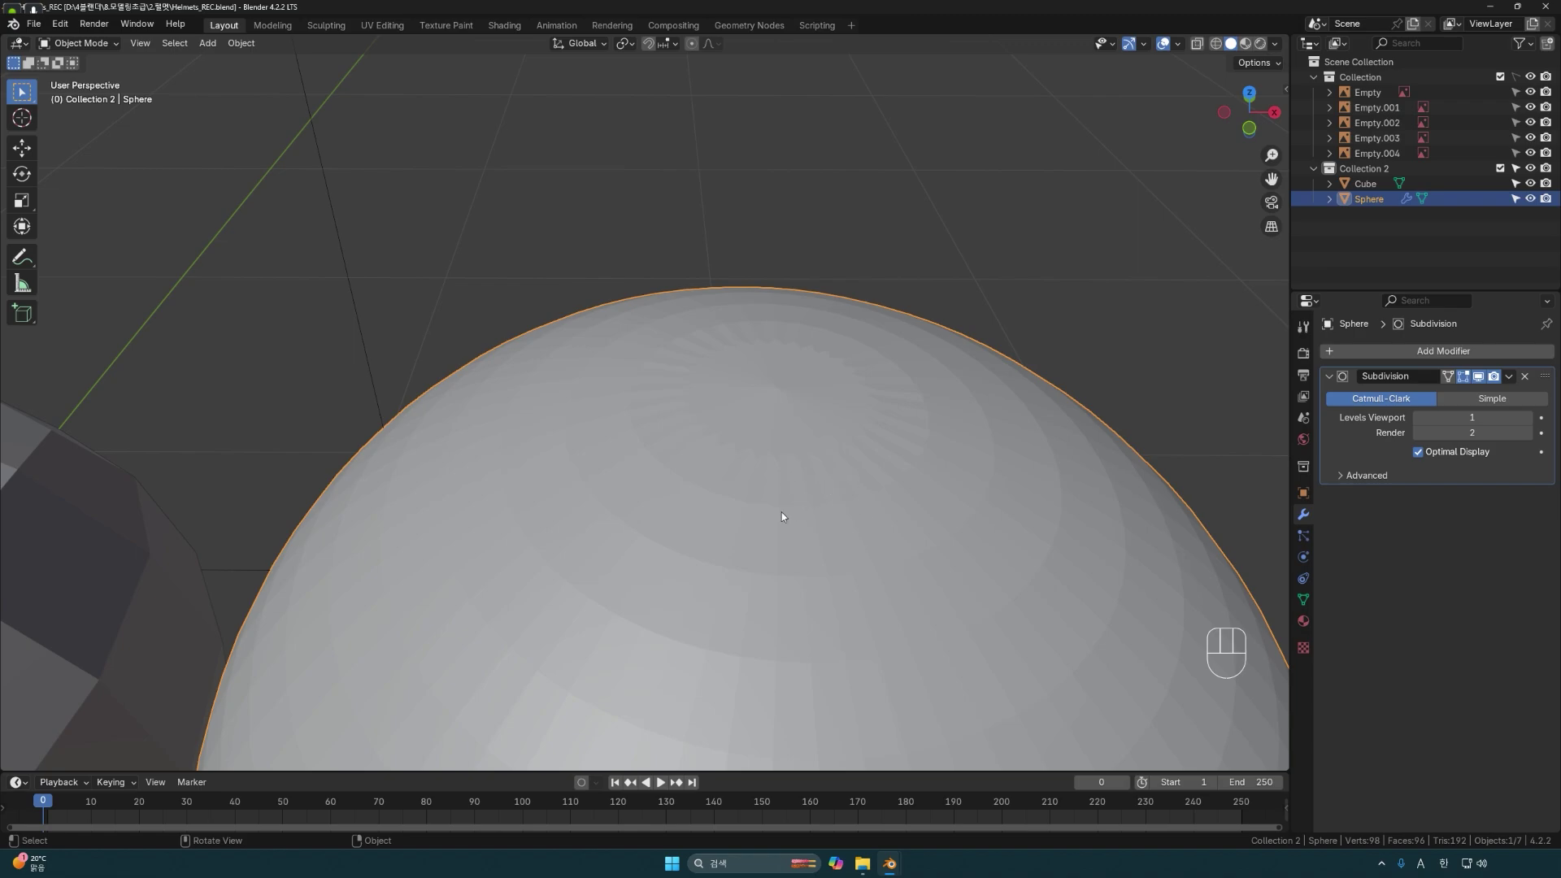
pyautogui.scroll(2, 815, 496)
pyautogui.keyDown('shift'); pyautogui.moveTo(846, 532); pyautogui.dragTo(870, 526, button='middle'); pyautogui.keyUp('shift')
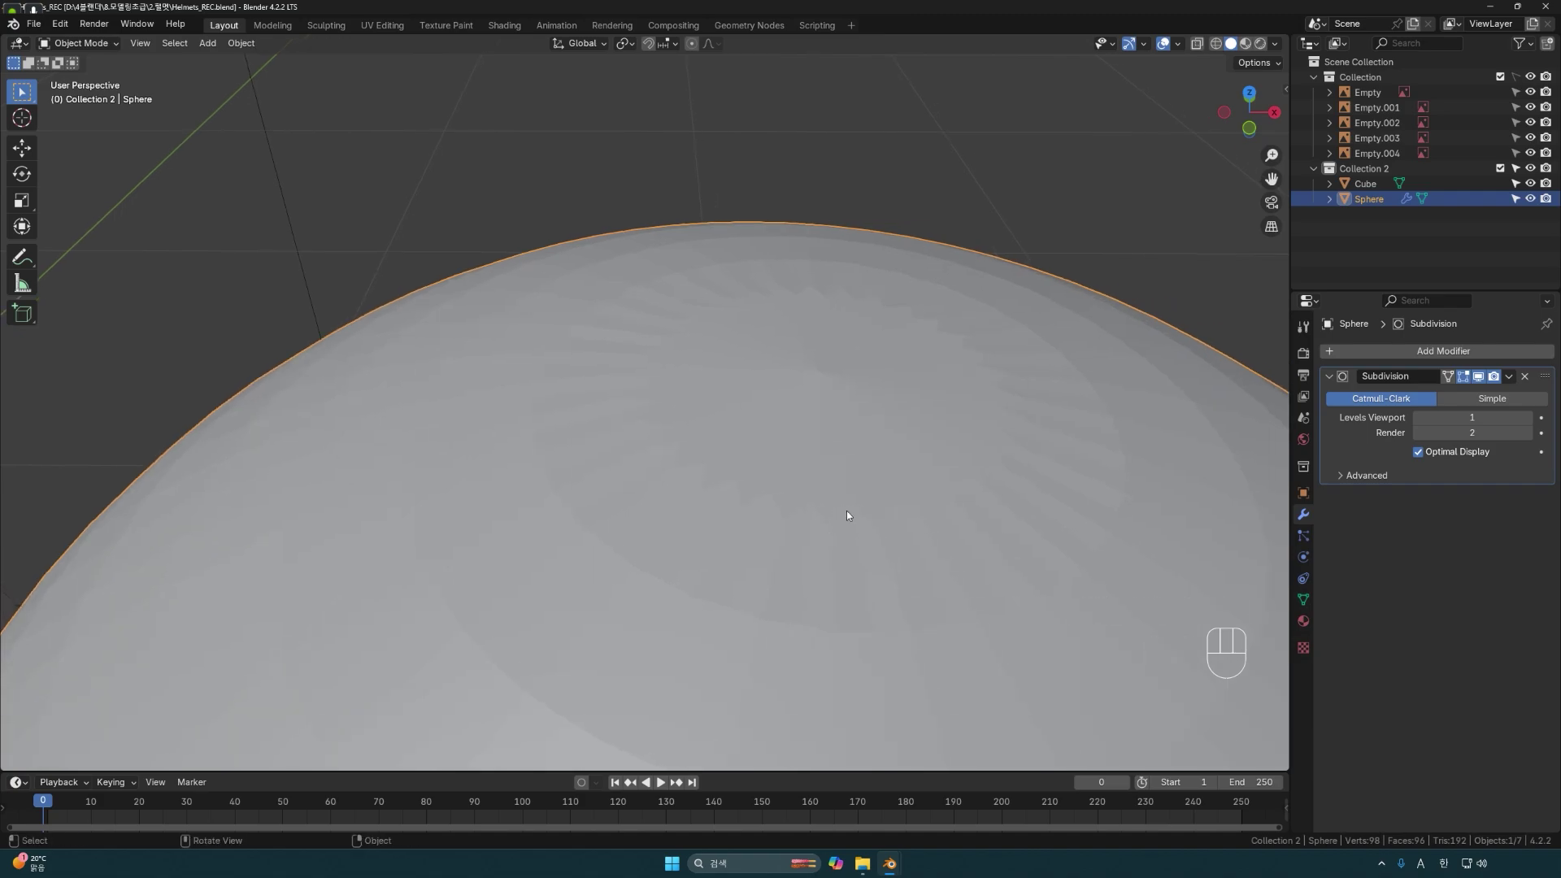
pyautogui.scroll(2, 842, 511)
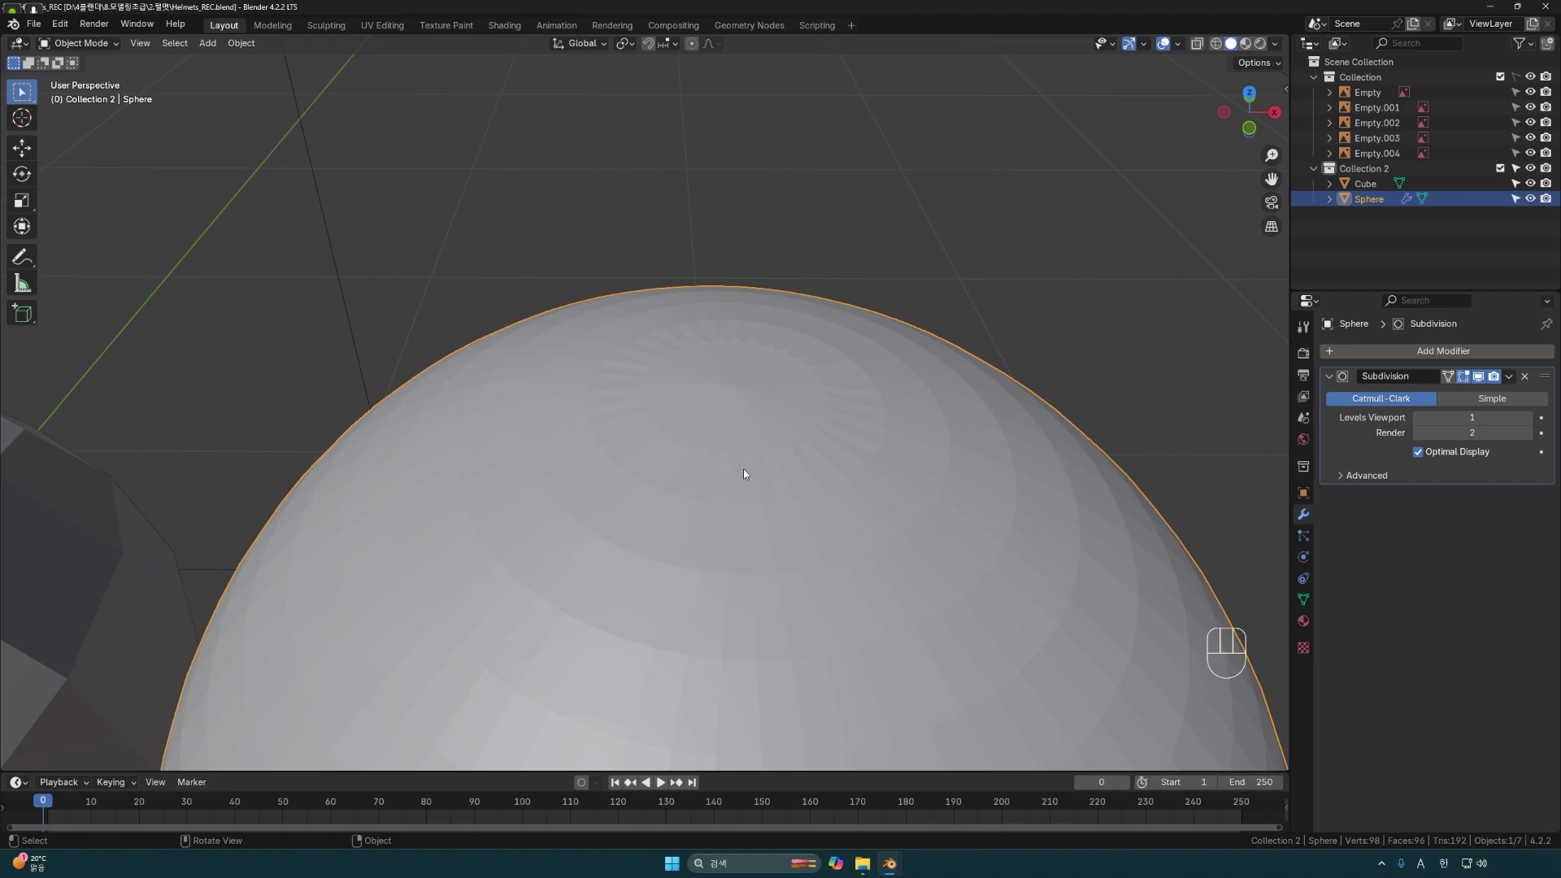
pyautogui.scroll(-4, 745, 476)
pyautogui.keyDown('shift'); pyautogui.moveTo(745, 479); pyautogui.dragTo(800, 468, button='middle'); pyautogui.keyUp('shift')
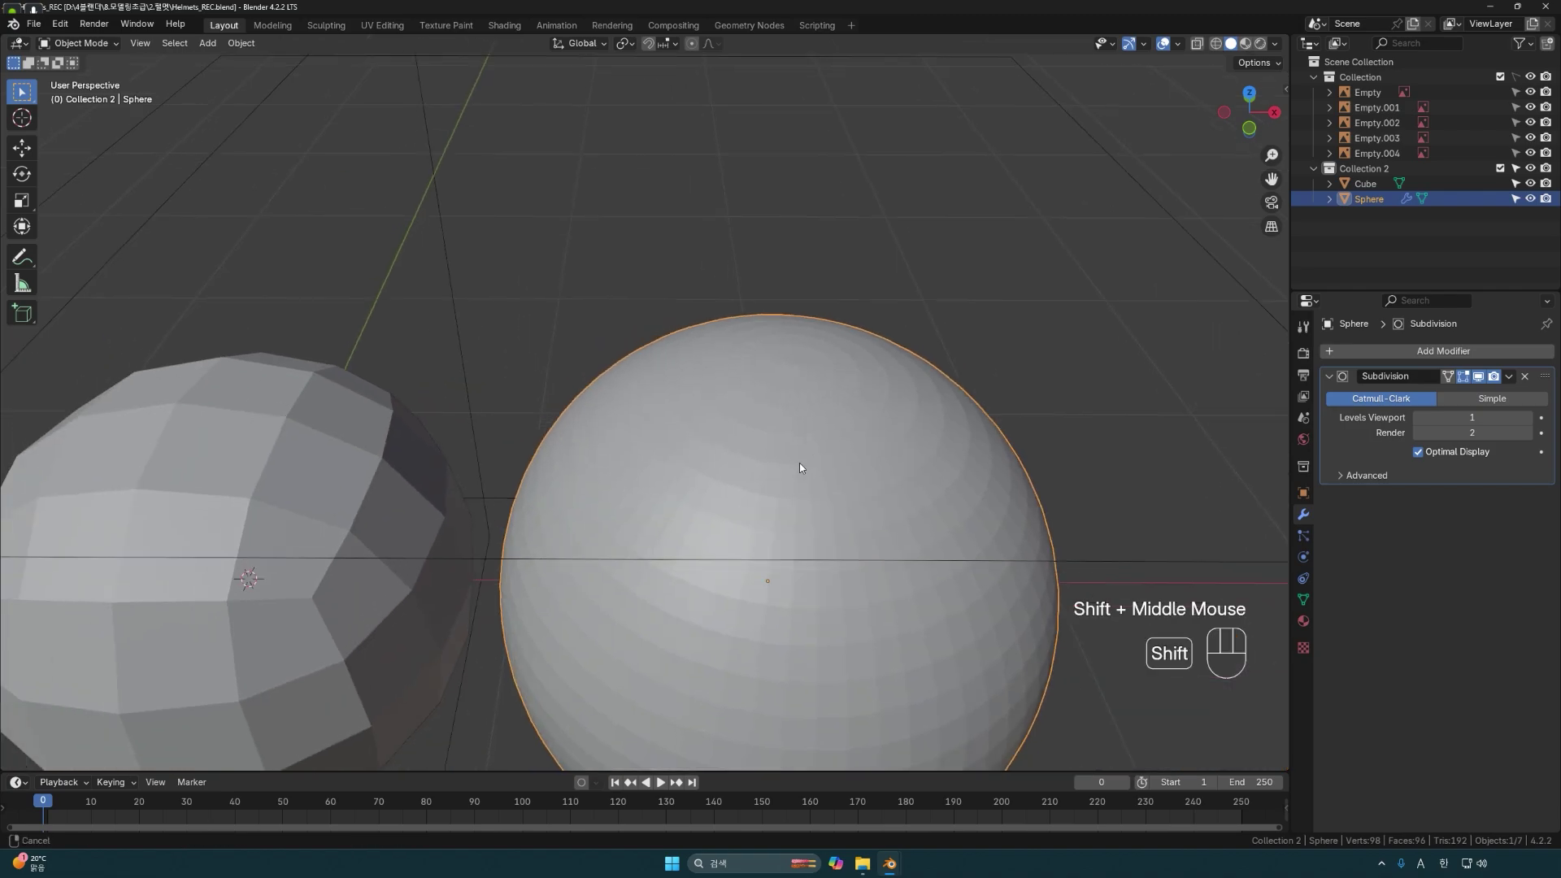
pyautogui.scroll(-2, 817, 455)
pyautogui.keyDown('shift'); pyautogui.moveTo(709, 485); pyautogui.dragTo(772, 479, button='middle'); pyautogui.keyUp('shift')
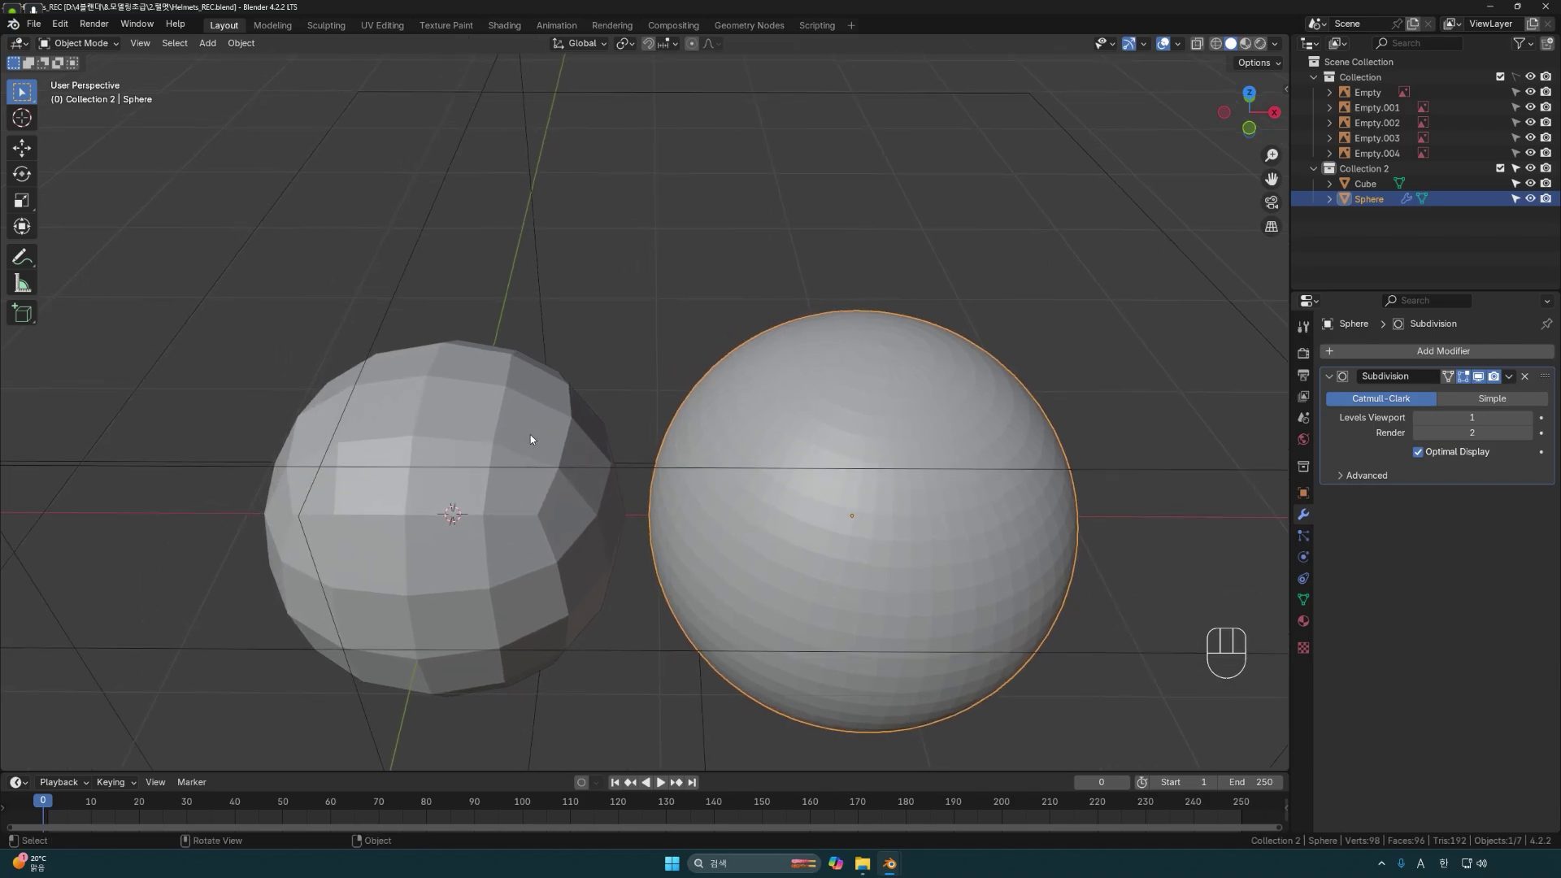
pyautogui.moveTo(533, 461); pyautogui.dragTo(538, 453, button='middle')
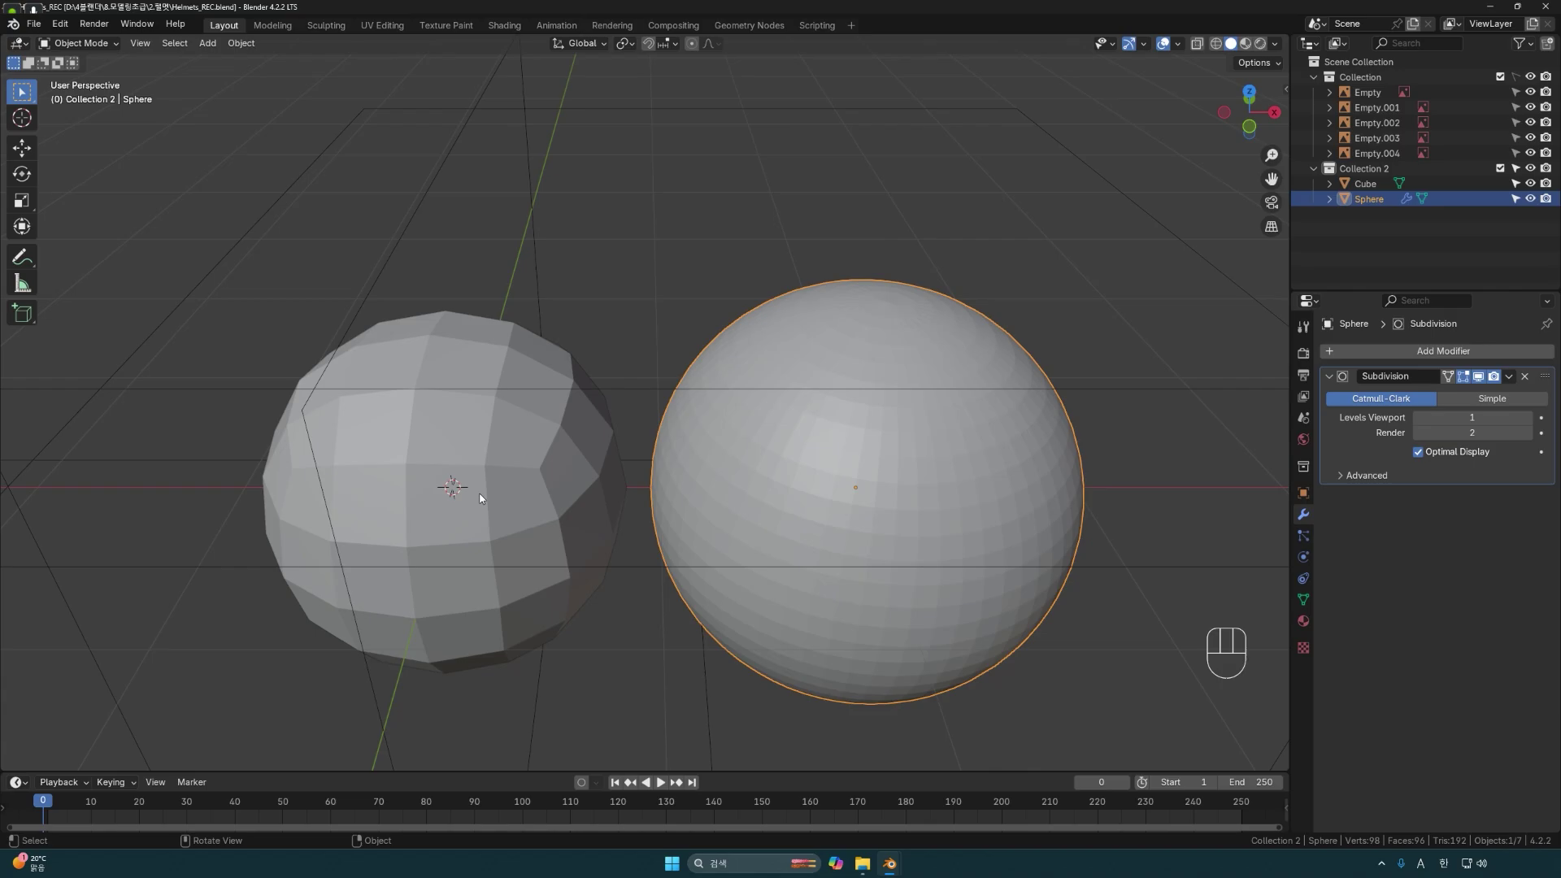
pyautogui.moveTo(621, 438); pyautogui.dragTo(587, 441, button='middle')
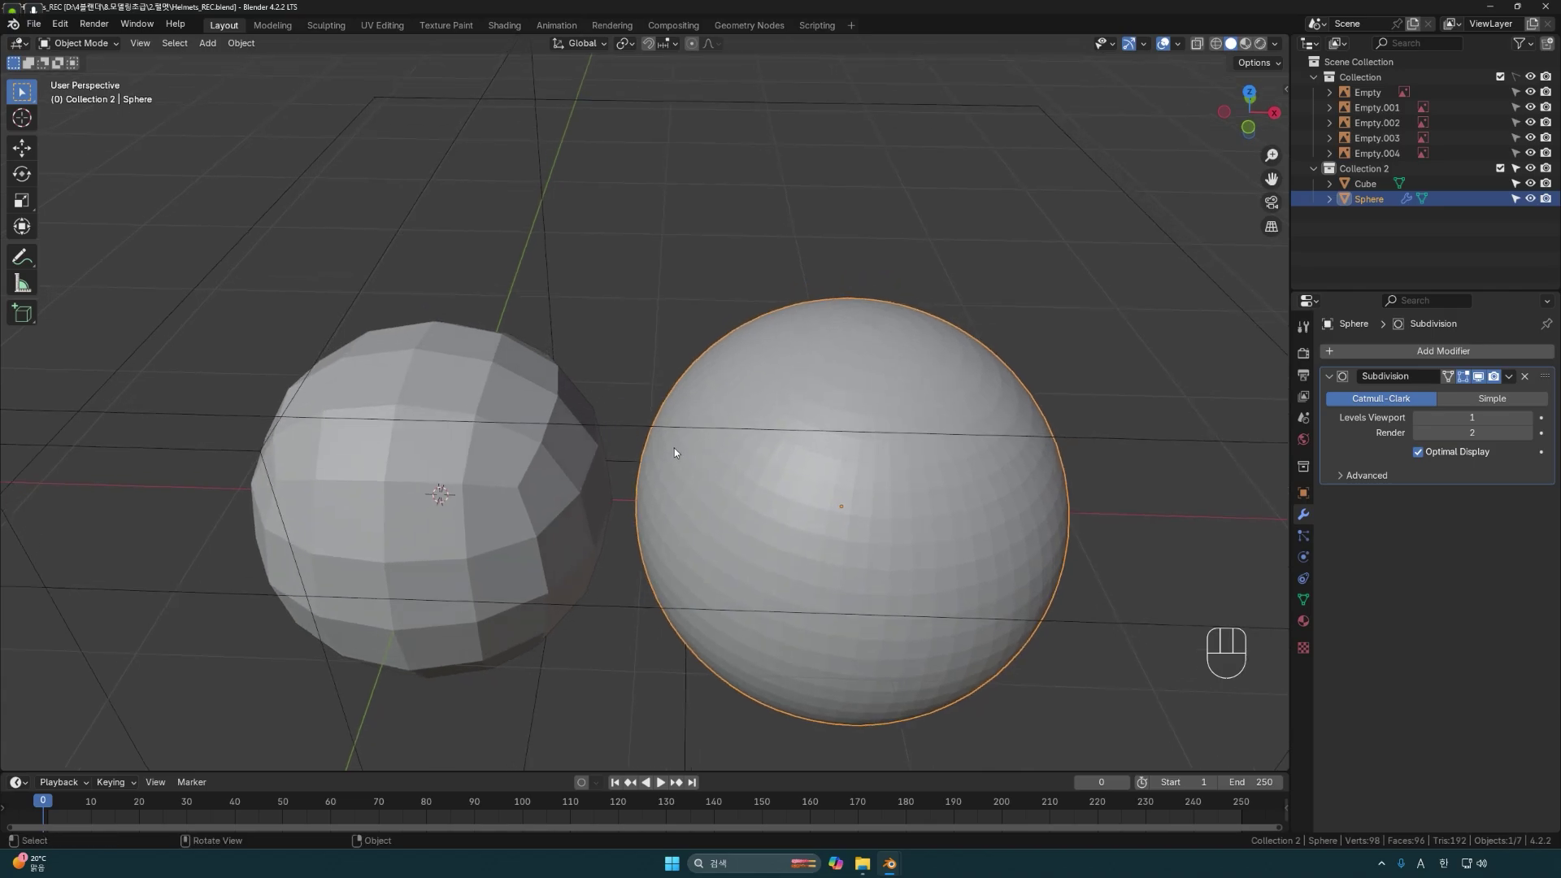
pyautogui.scroll(-2, 674, 452)
pyautogui.moveTo(674, 452); pyautogui.dragTo(811, 457, button='middle')
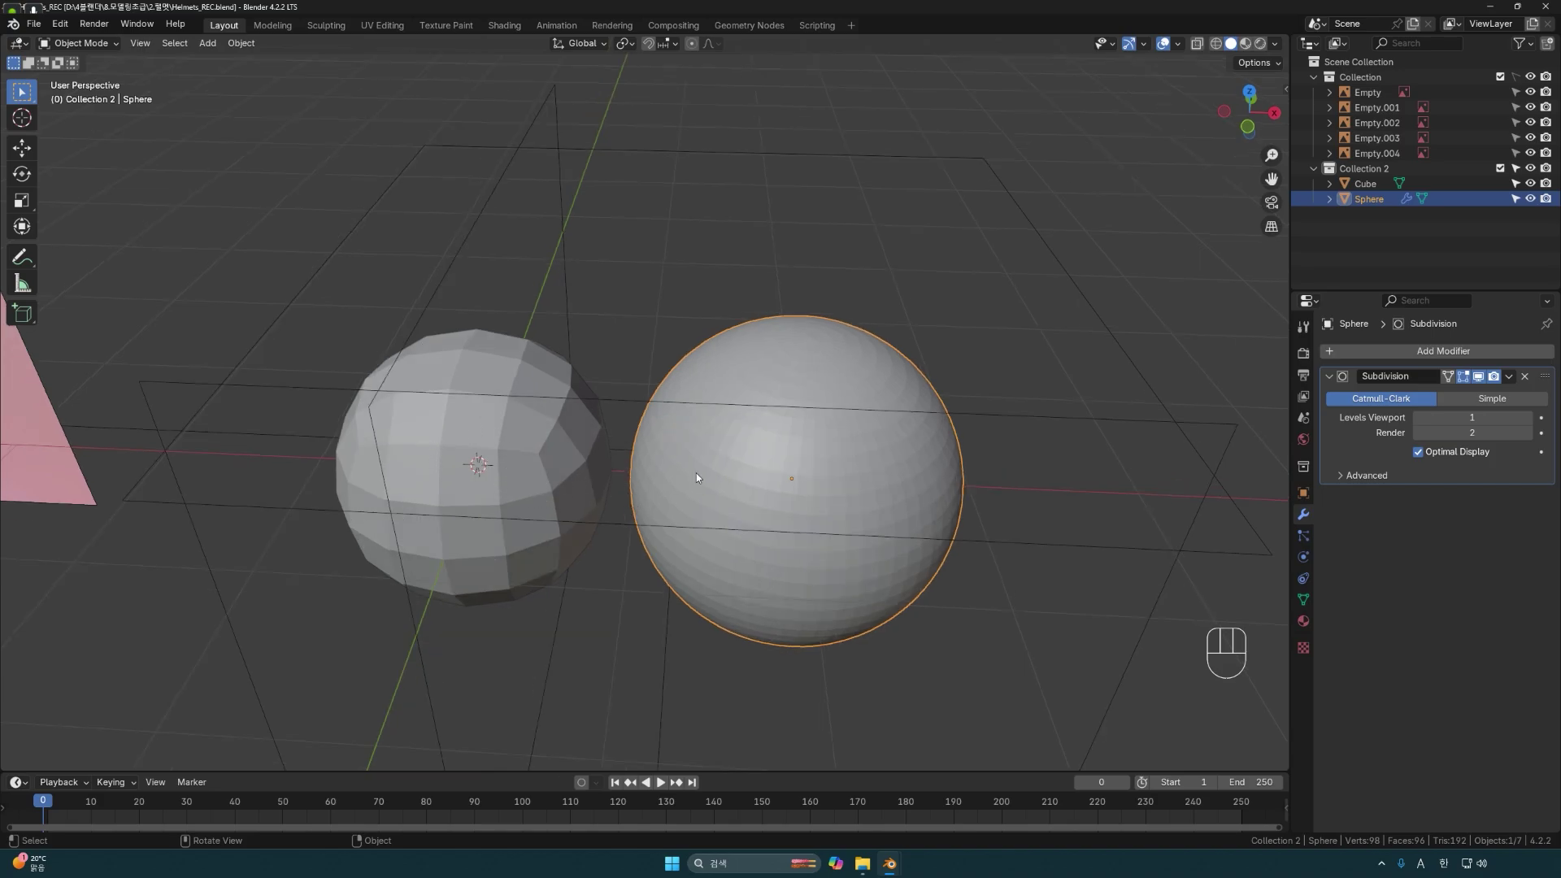
# Delete the UV sphere used for comparison.
pyautogui.click(767, 471)
pyautogui.click(803, 469)
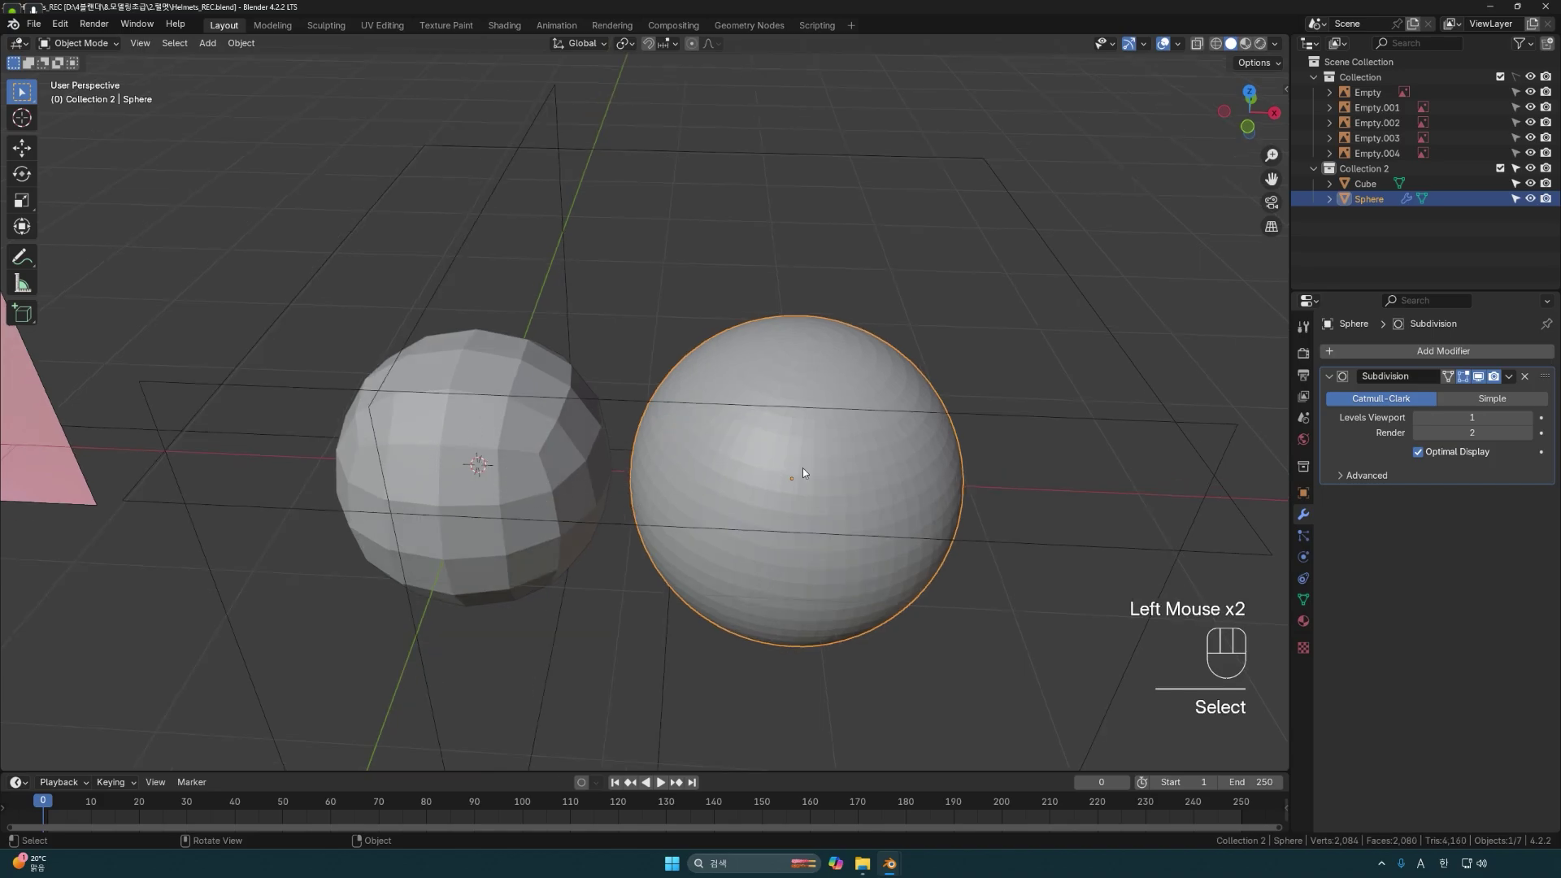
pyautogui.press('Delete')
# Apply the To Sphere transform to the rounded cube's entire mesh in Edit Mode.
pyautogui.moveTo(606, 494); pyautogui.dragTo(697, 477, button='middle')
pyautogui.click(698, 478)
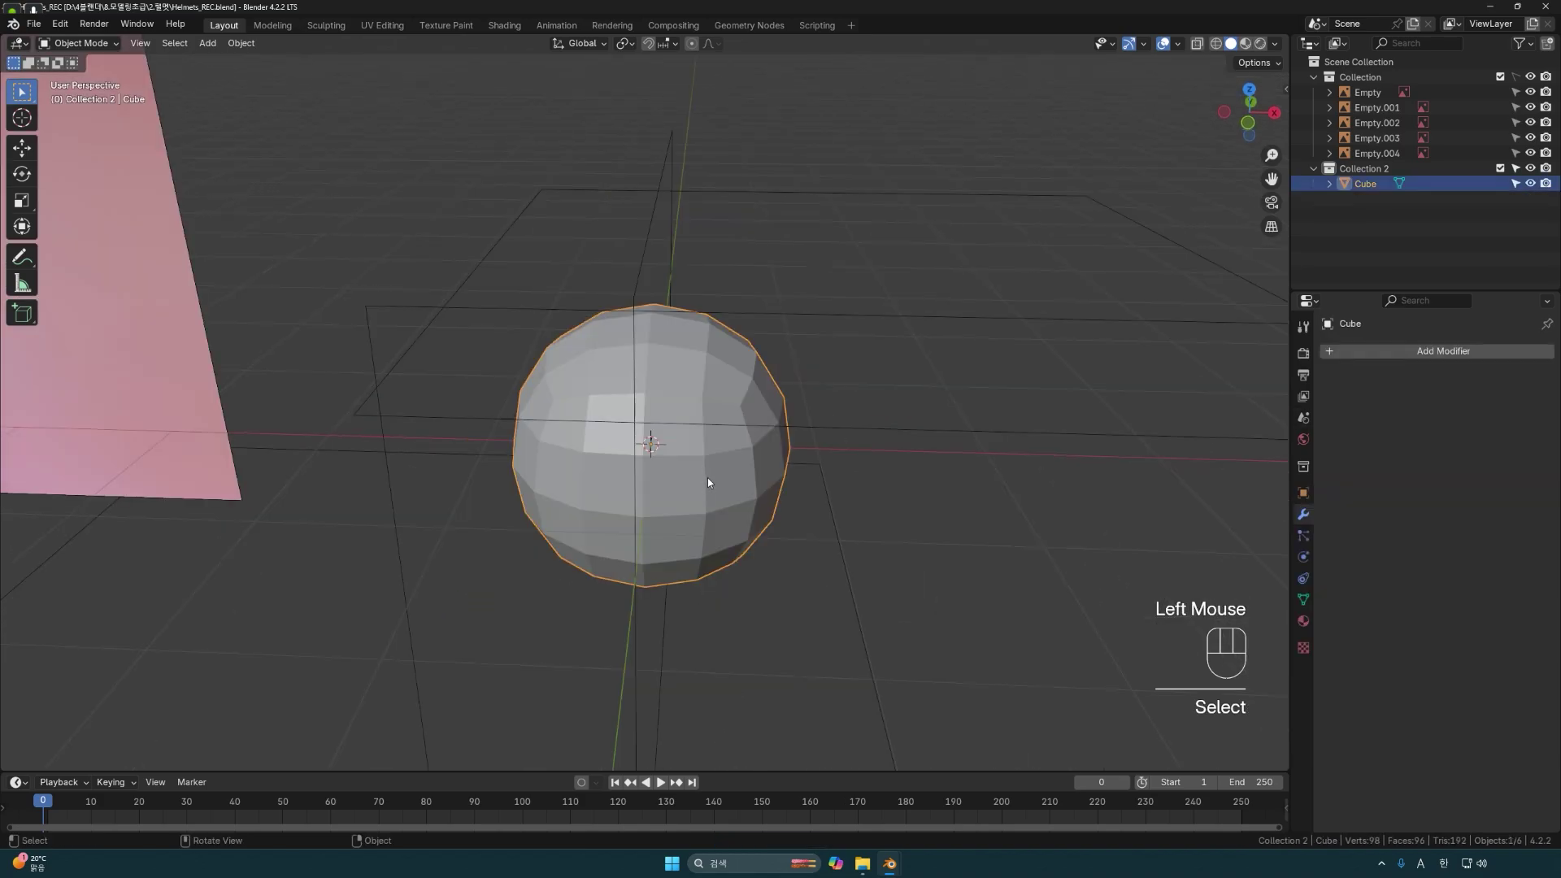
pyautogui.press('Tab')
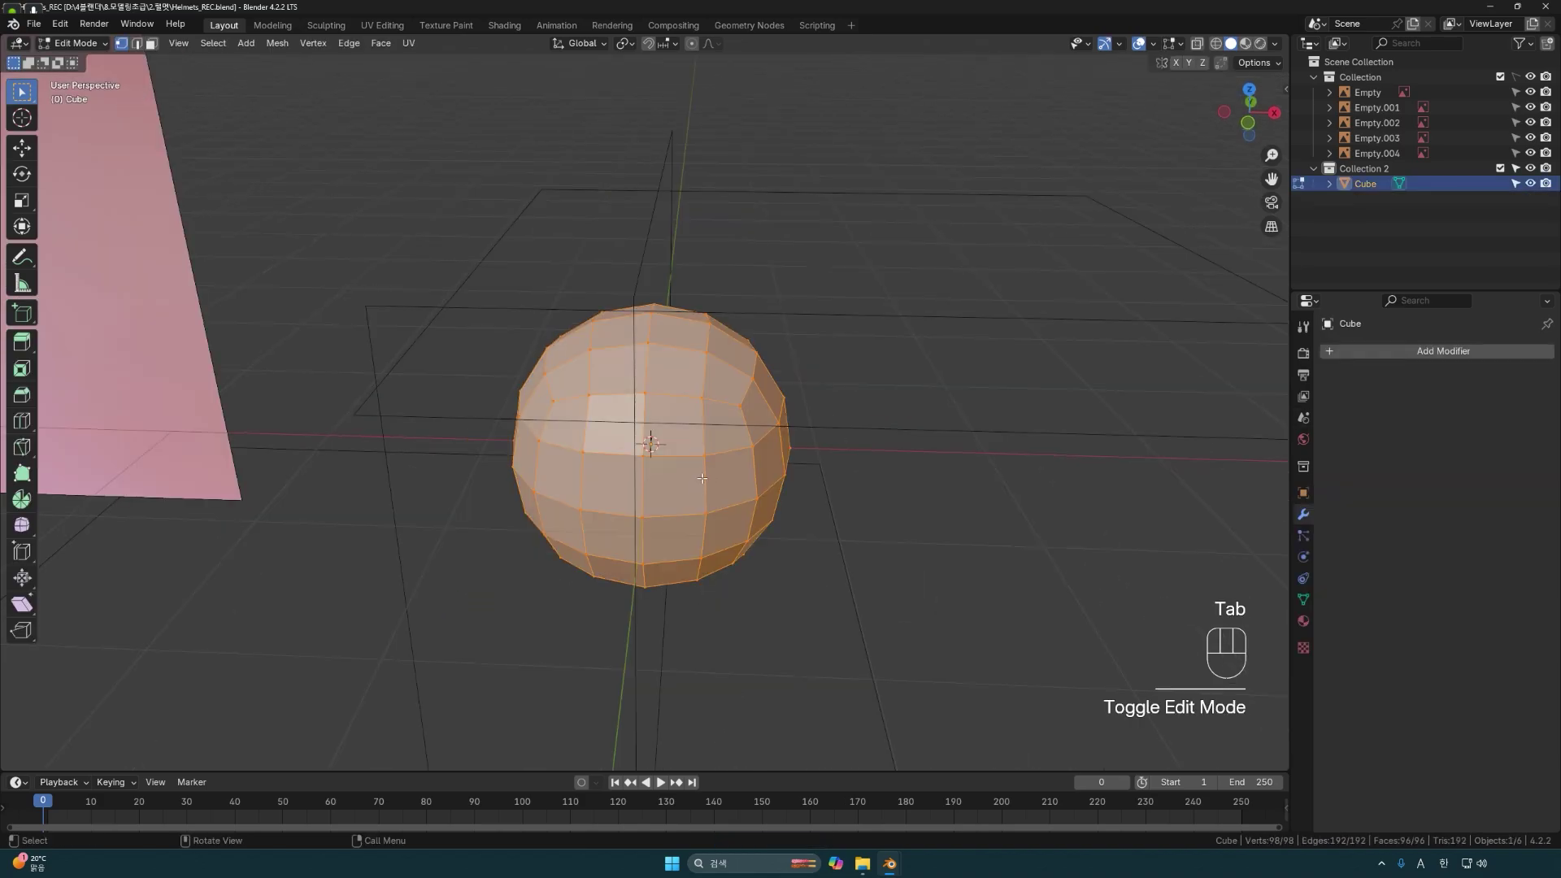
pyautogui.press('a')
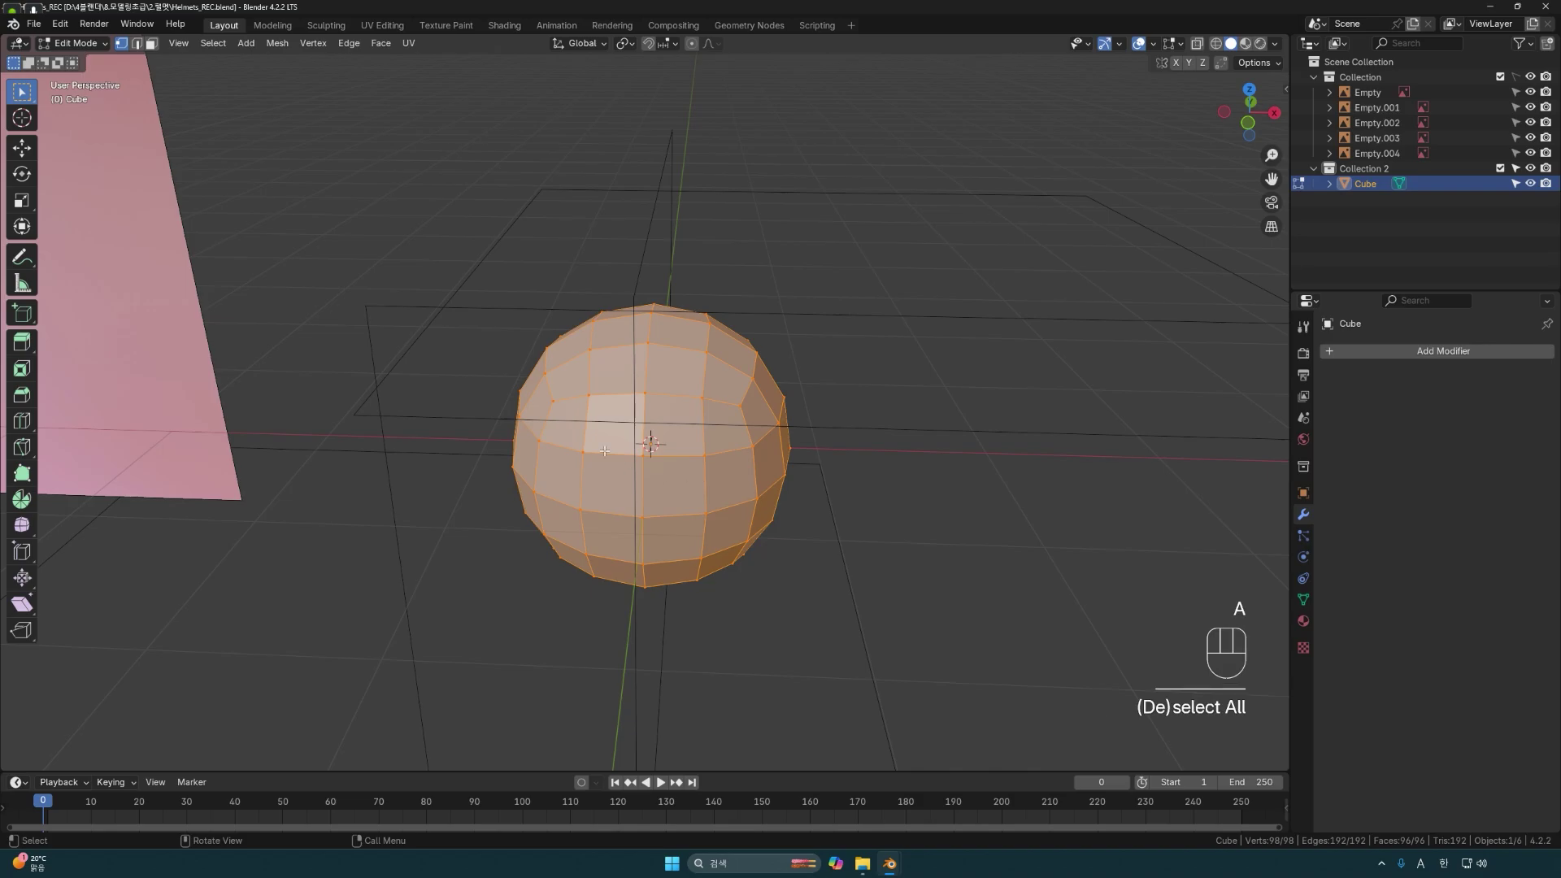
pyautogui.click(276, 43)
pyautogui.moveTo(336, 61)
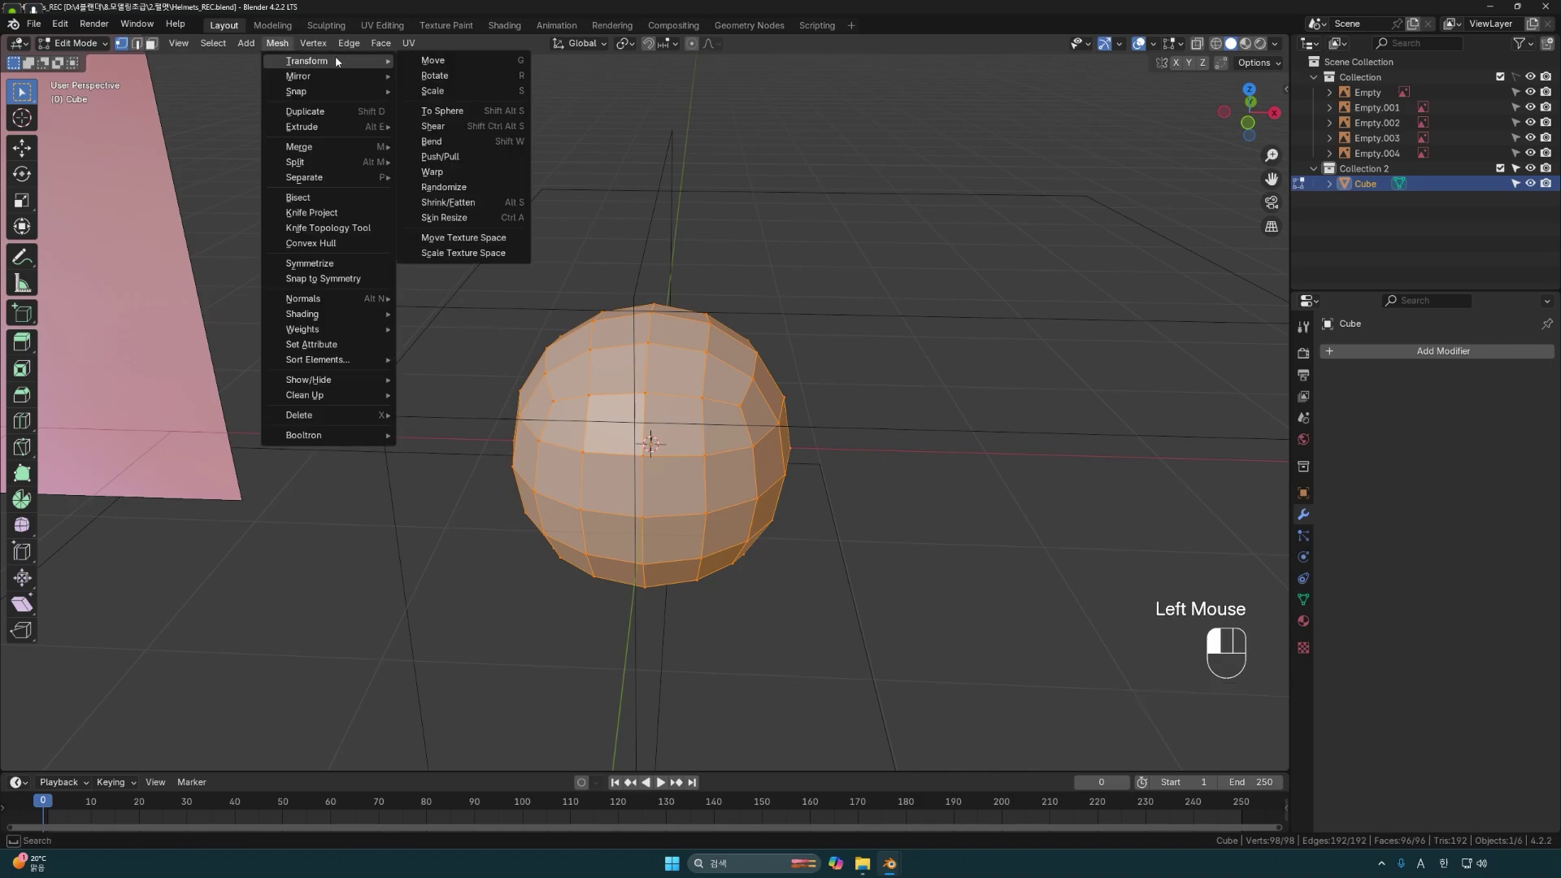
pyautogui.click(488, 111)
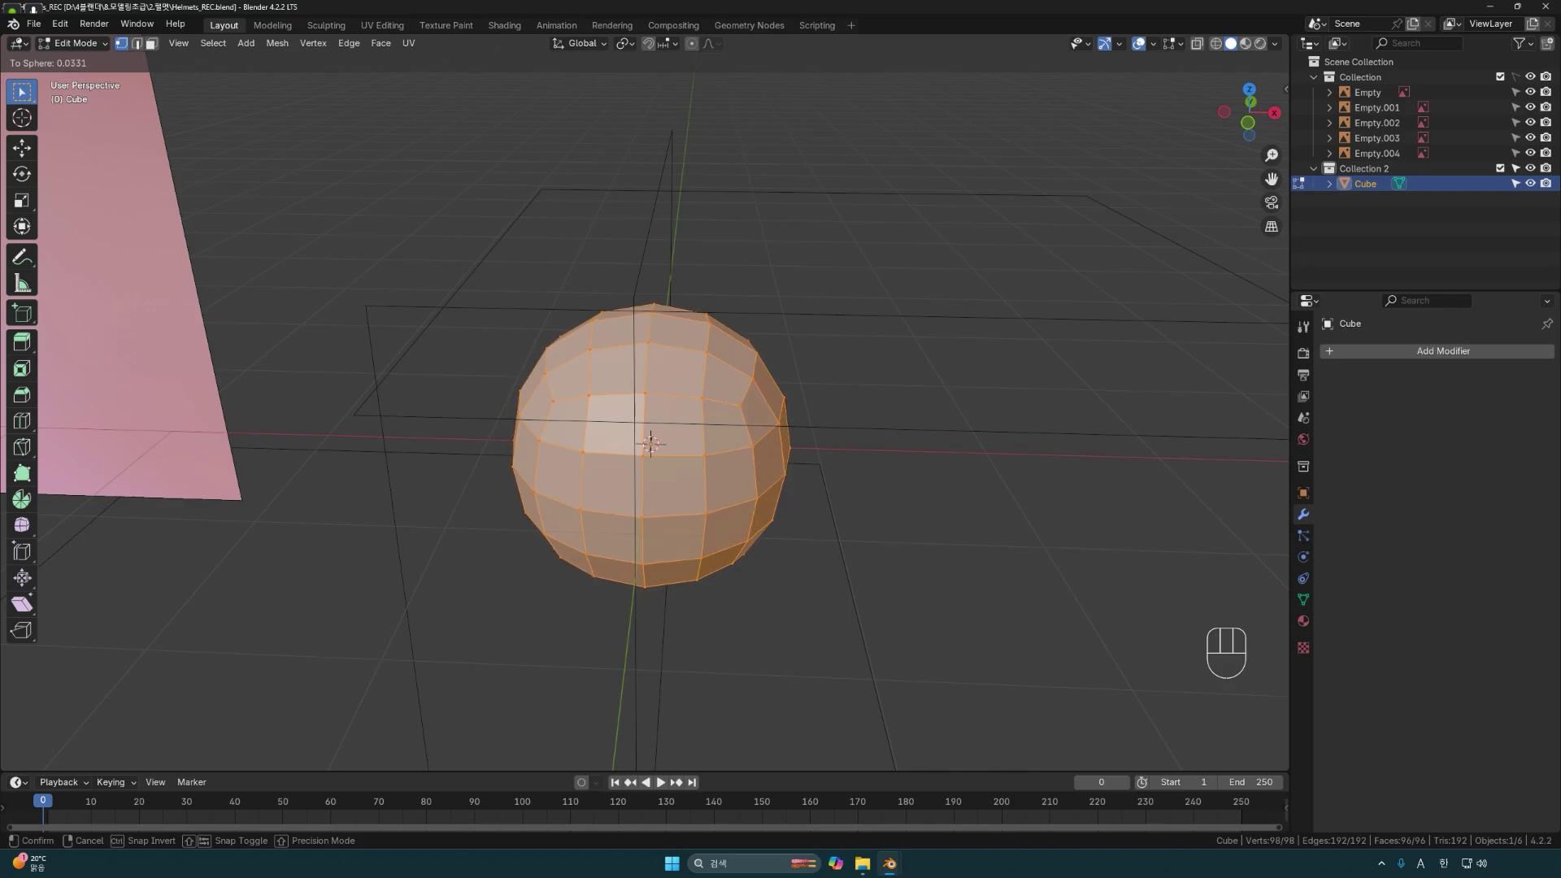
pyautogui.click(699, 491)
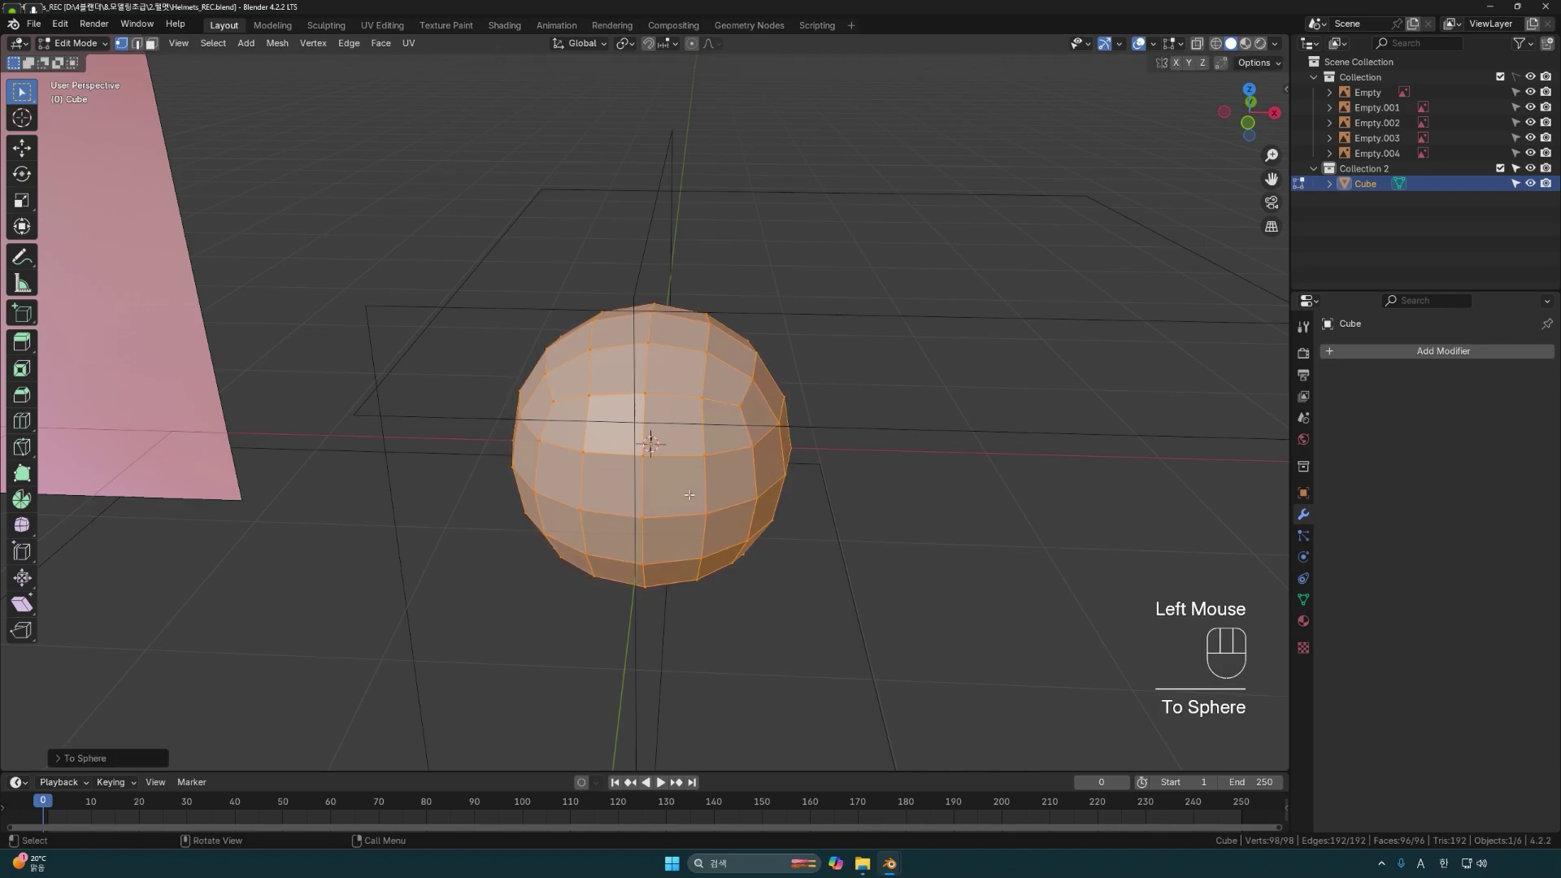
# Set the To Sphere factor to 1.000 so the rounded cube becomes fully spherical.
pyautogui.click(89, 760)
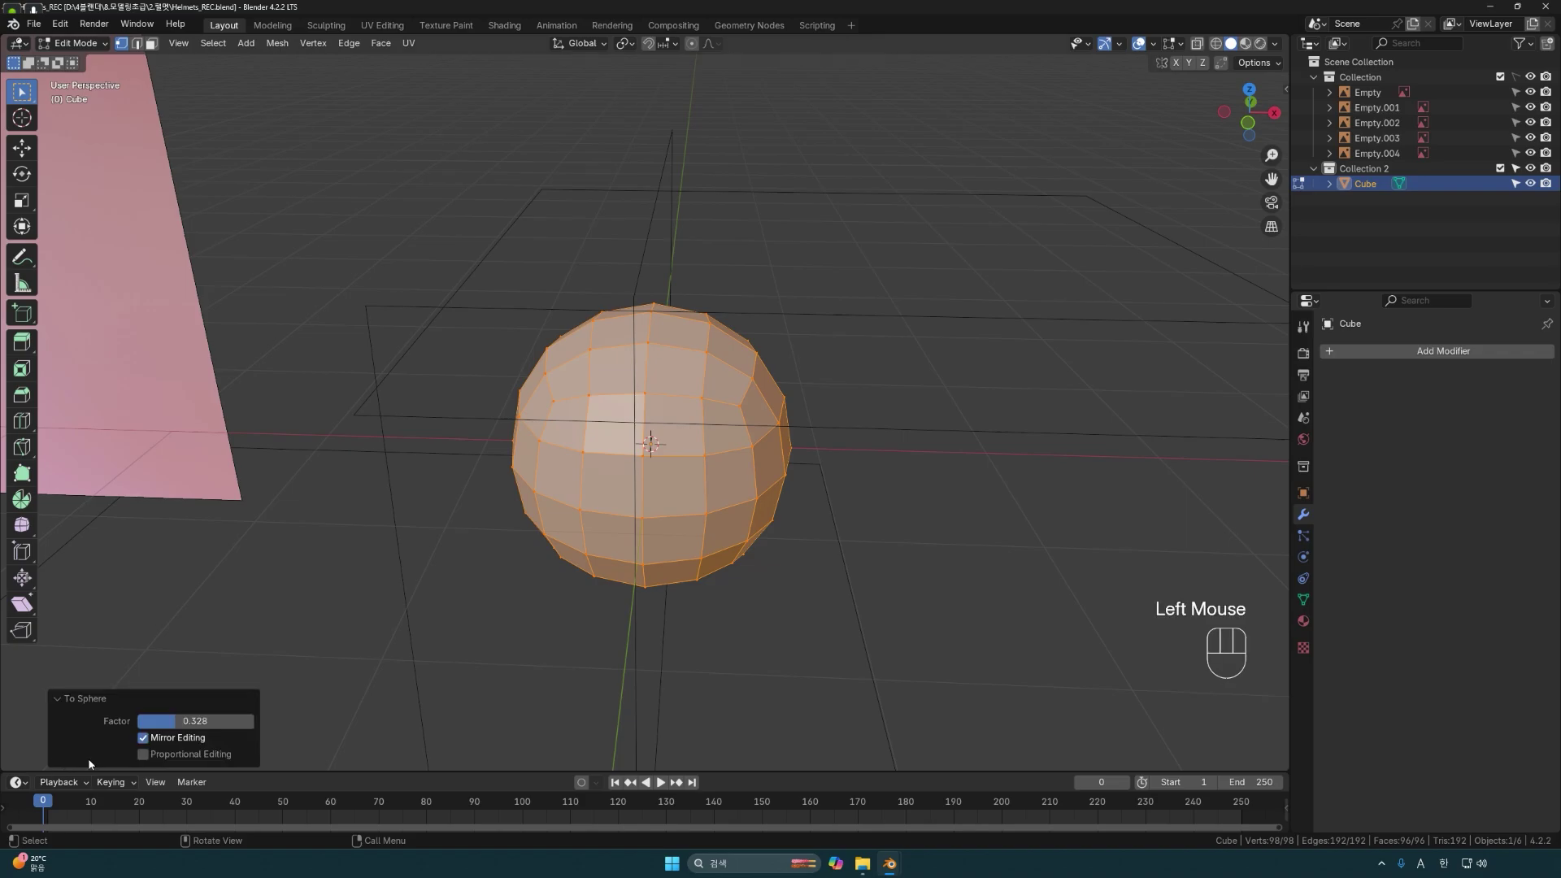
pyautogui.moveTo(175, 721); pyautogui.dragTo(253, 721)
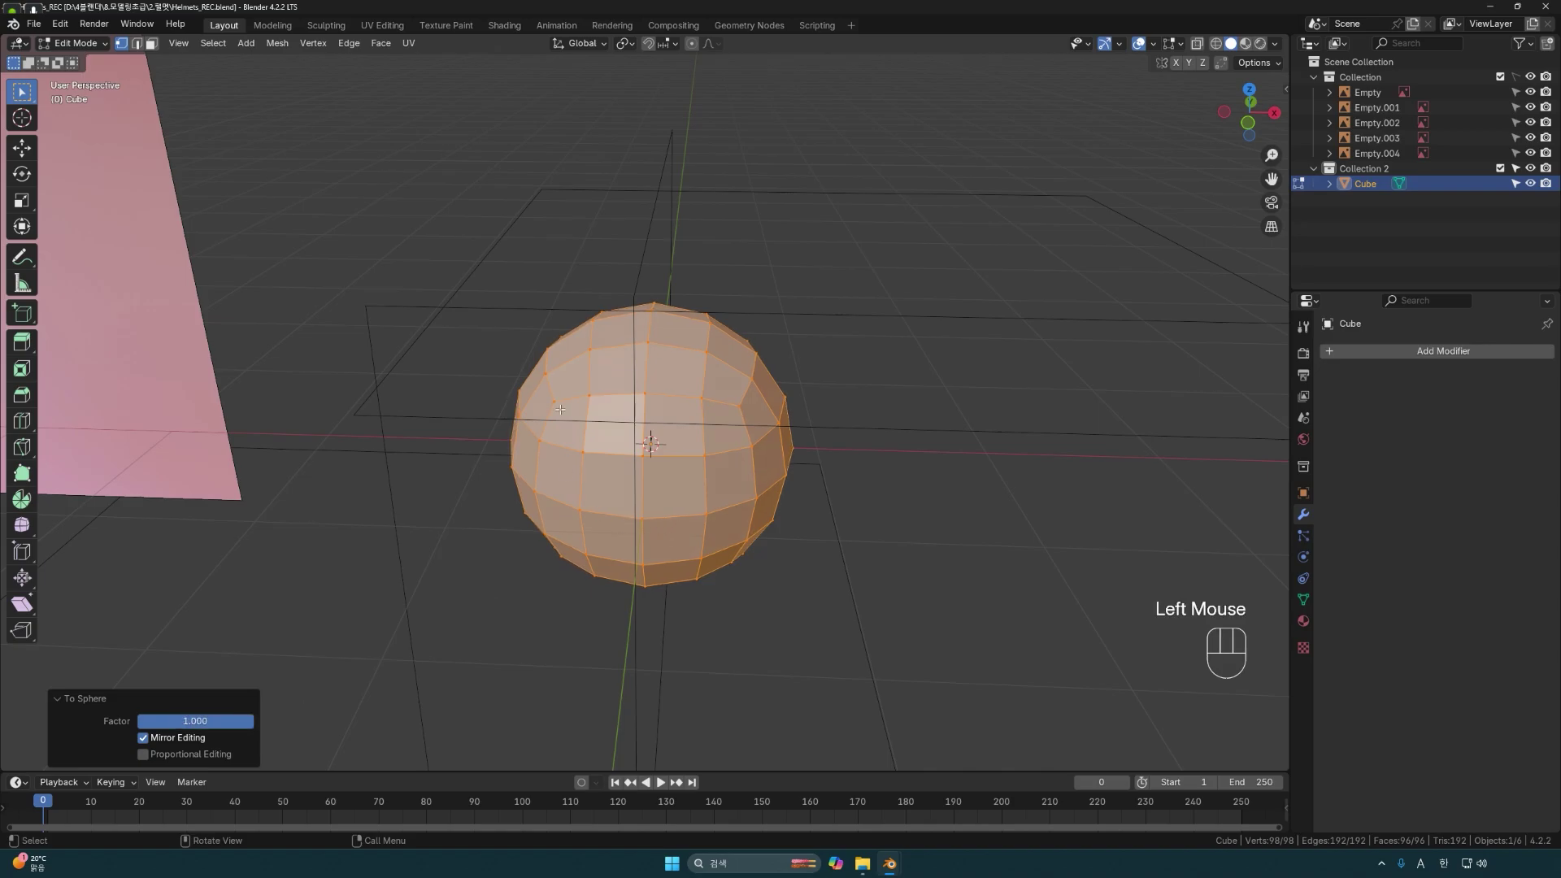
pyautogui.moveTo(658, 483); pyautogui.dragTo(716, 459, button='middle')
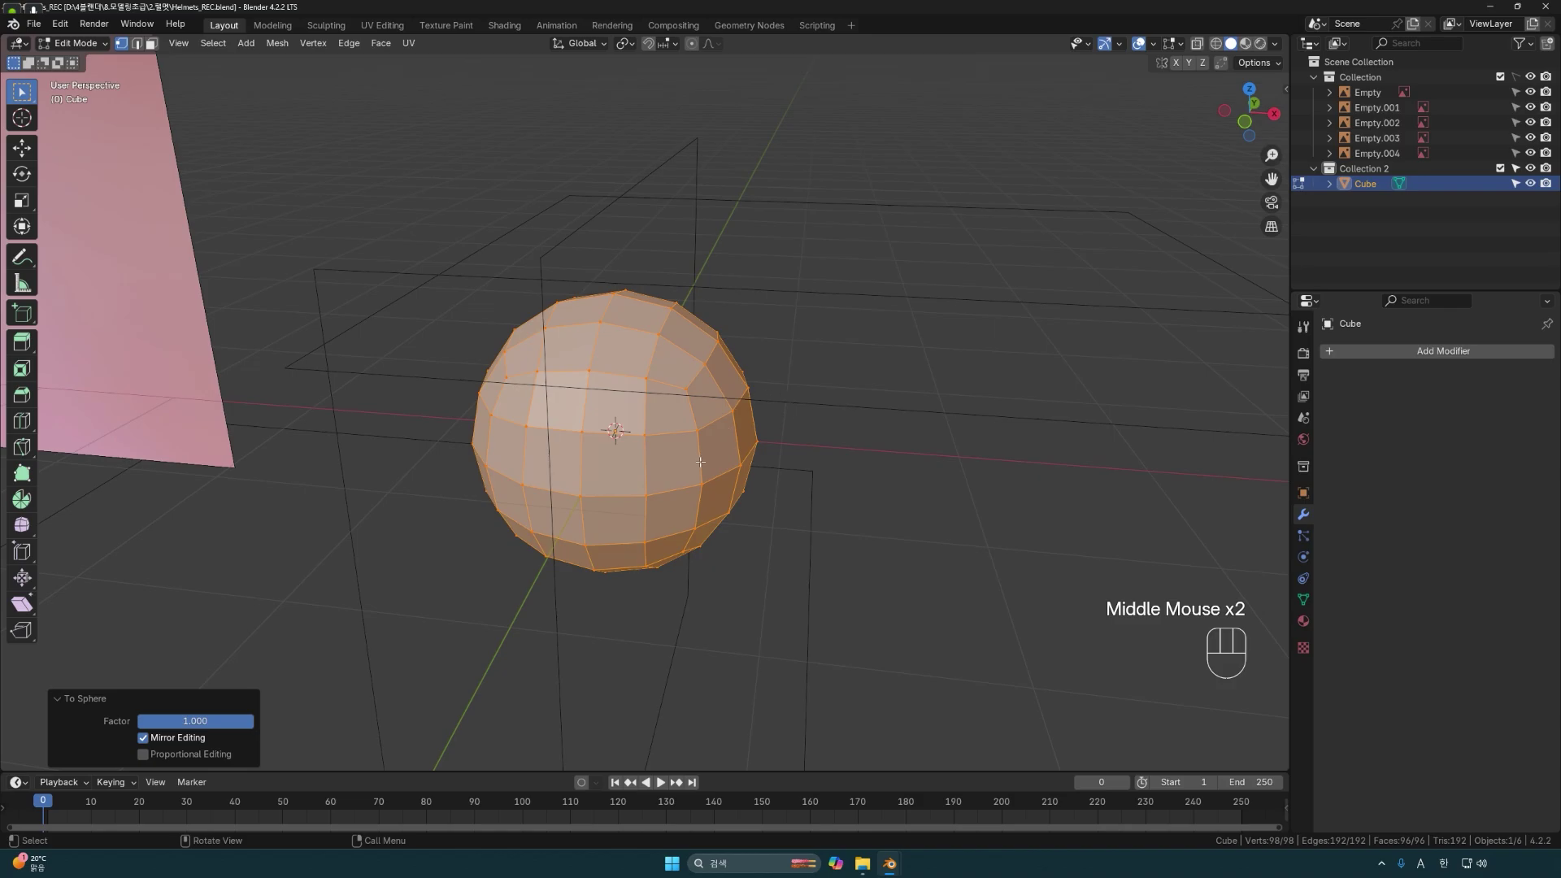
pyautogui.moveTo(240, 721); pyautogui.dragTo(834, 427)
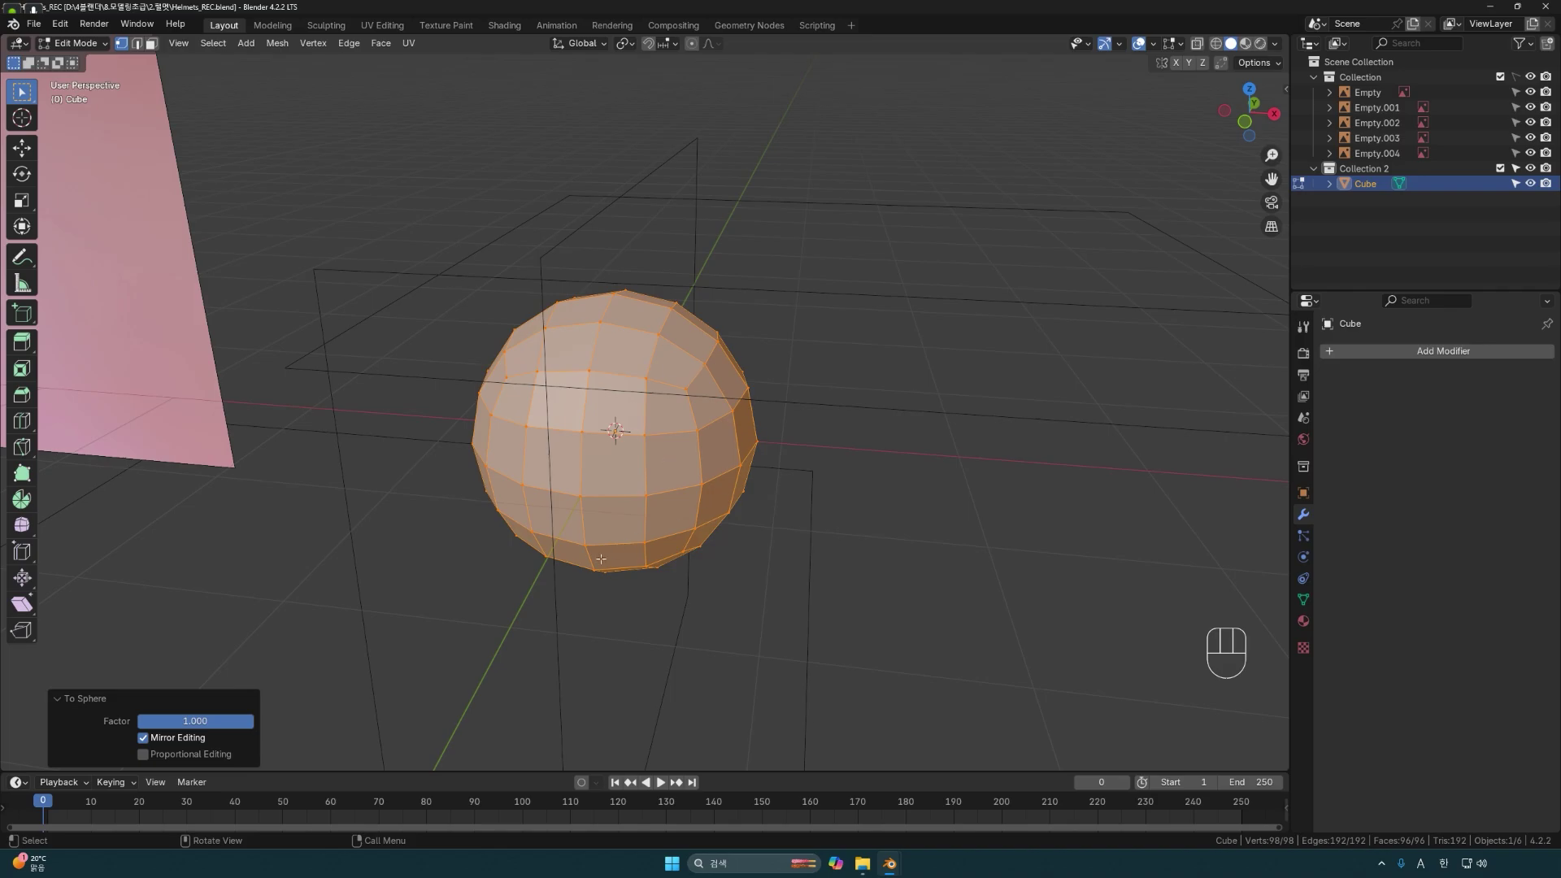
# Deselect the mesh and show it as a wireframe over the front helmet reference, with face selection active.
pyautogui.moveTo(605, 569); pyautogui.dragTo(699, 488, button='middle')
pyautogui.hotkey('alt', 'a')
pyautogui.press('`')
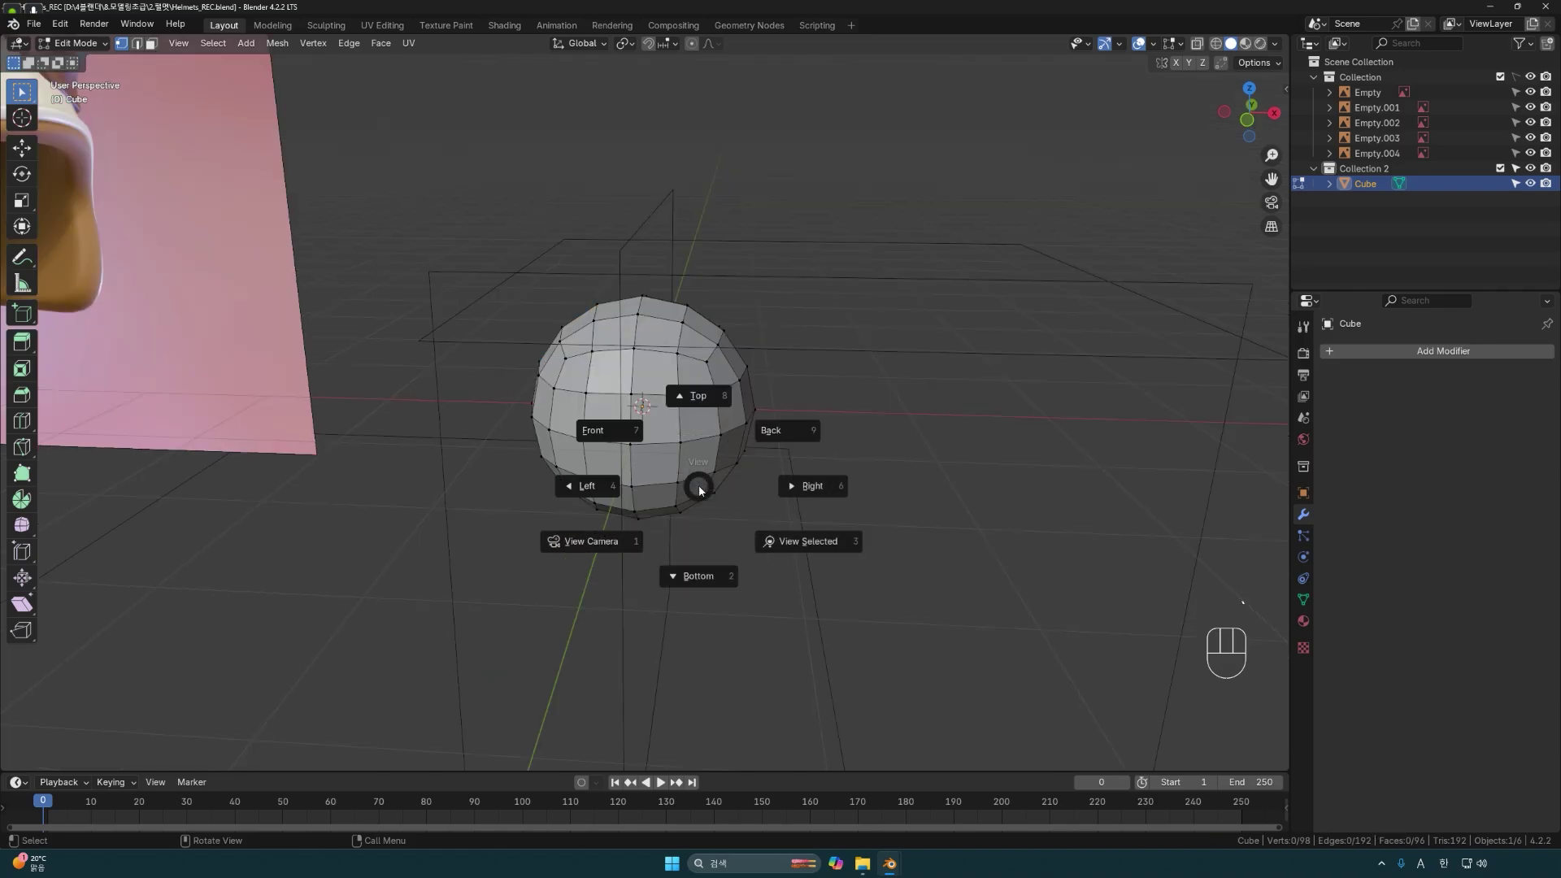
pyautogui.click(609, 430)
pyautogui.scroll(3, 715, 471)
pyautogui.keyDown('shift'); pyautogui.moveTo(723, 486); pyautogui.dragTo(734, 565, button='middle'); pyautogui.keyUp('shift')
pyautogui.scroll(1, 734, 565)
pyautogui.press('3')
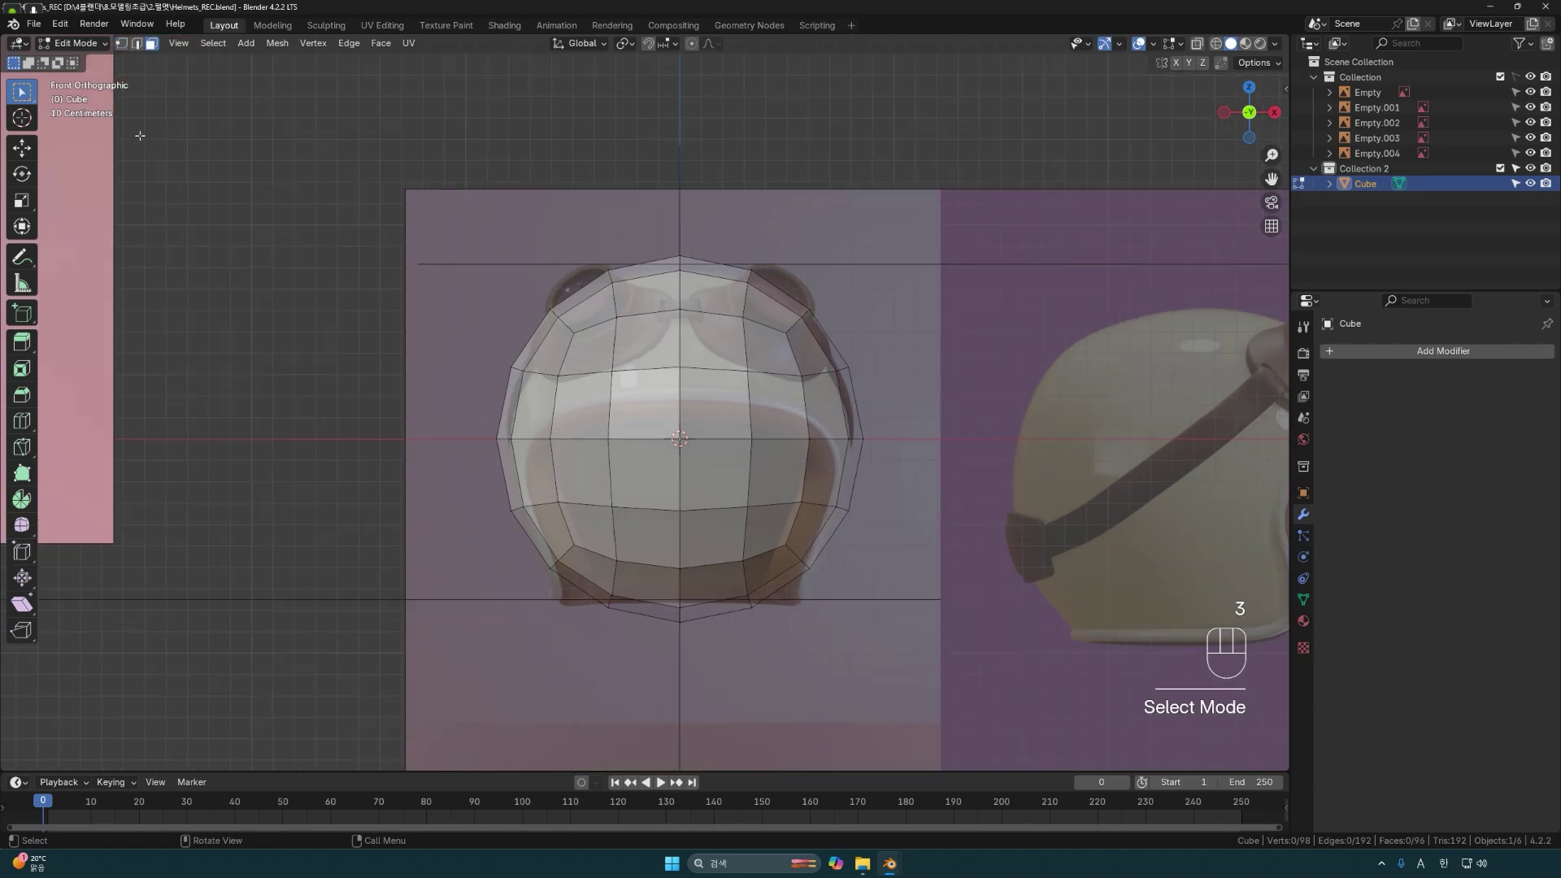
pyautogui.press('shift')
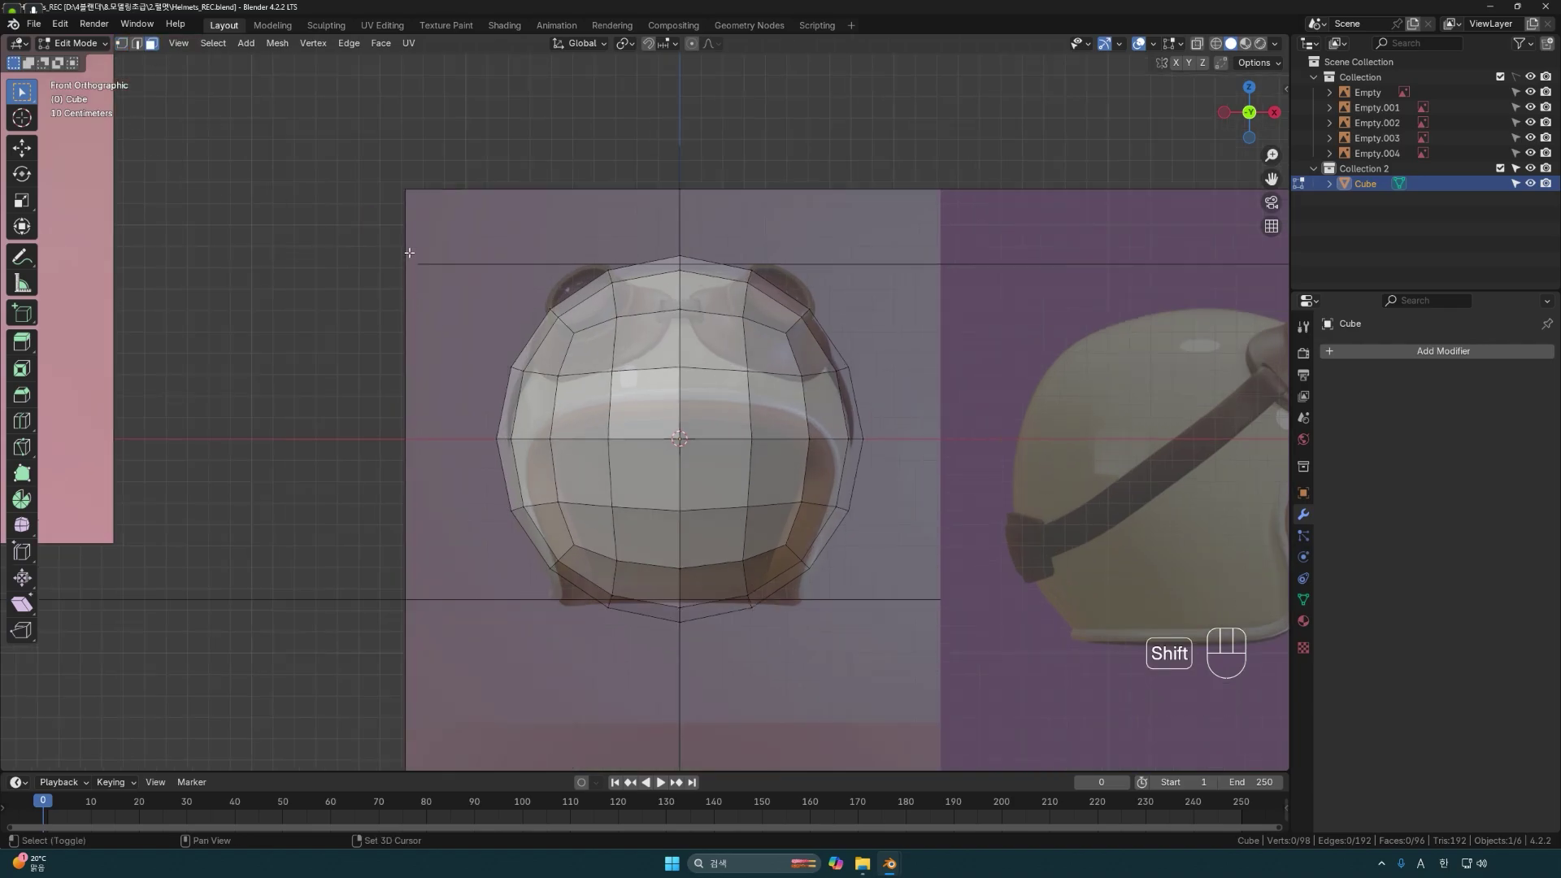
pyautogui.hotkey('shift', 'z')
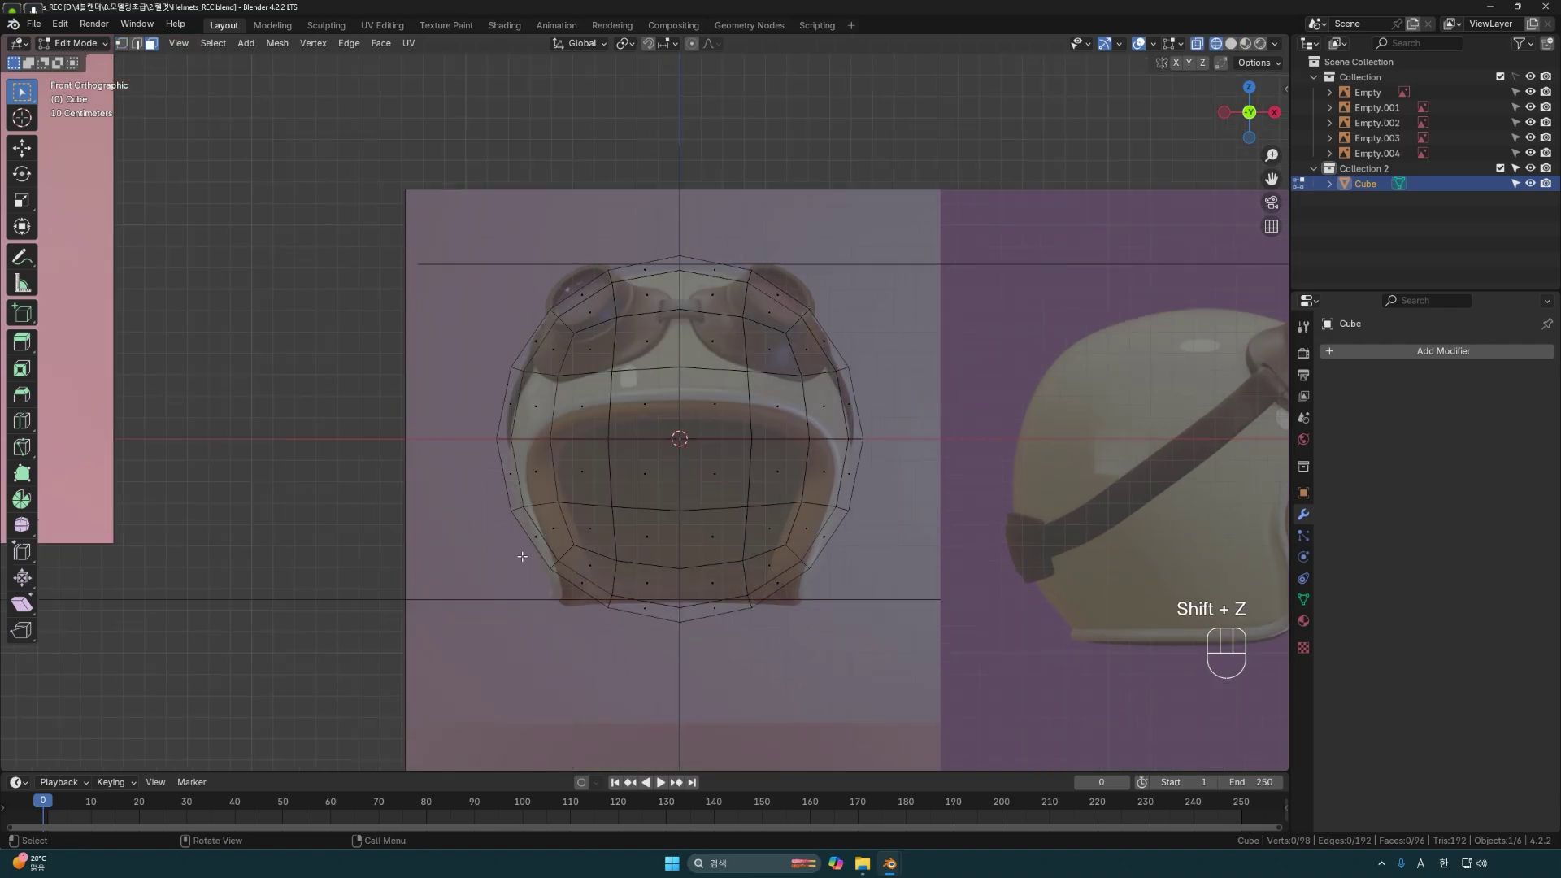
# Select all faces on the sphere's negative X half, front and back, and delete them.
pyautogui.scroll(2, 621, 350)
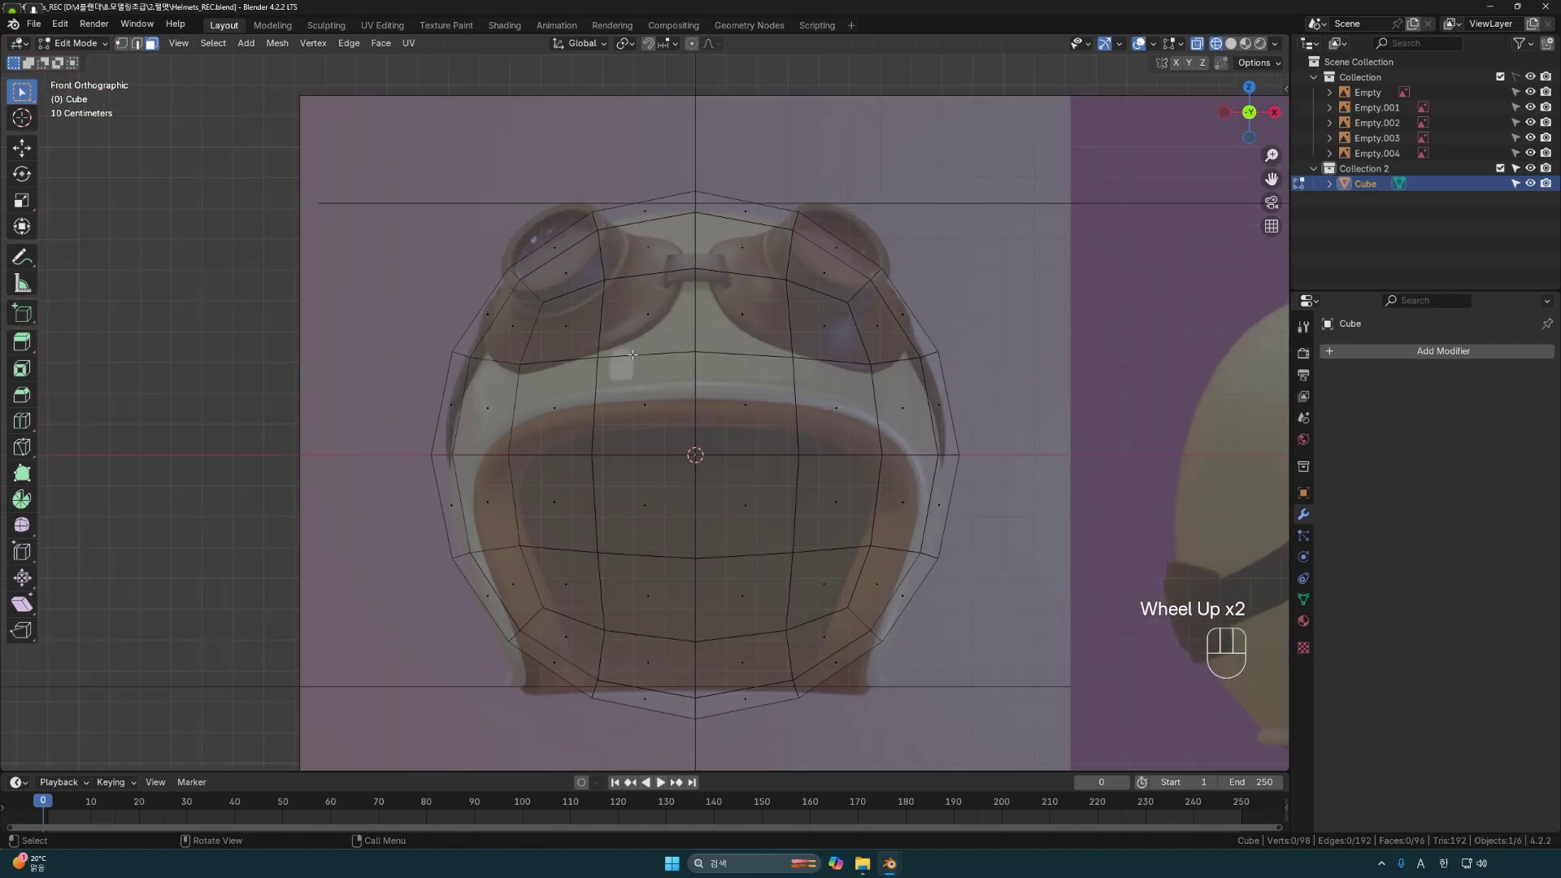
pyautogui.scroll(-1, 689, 382)
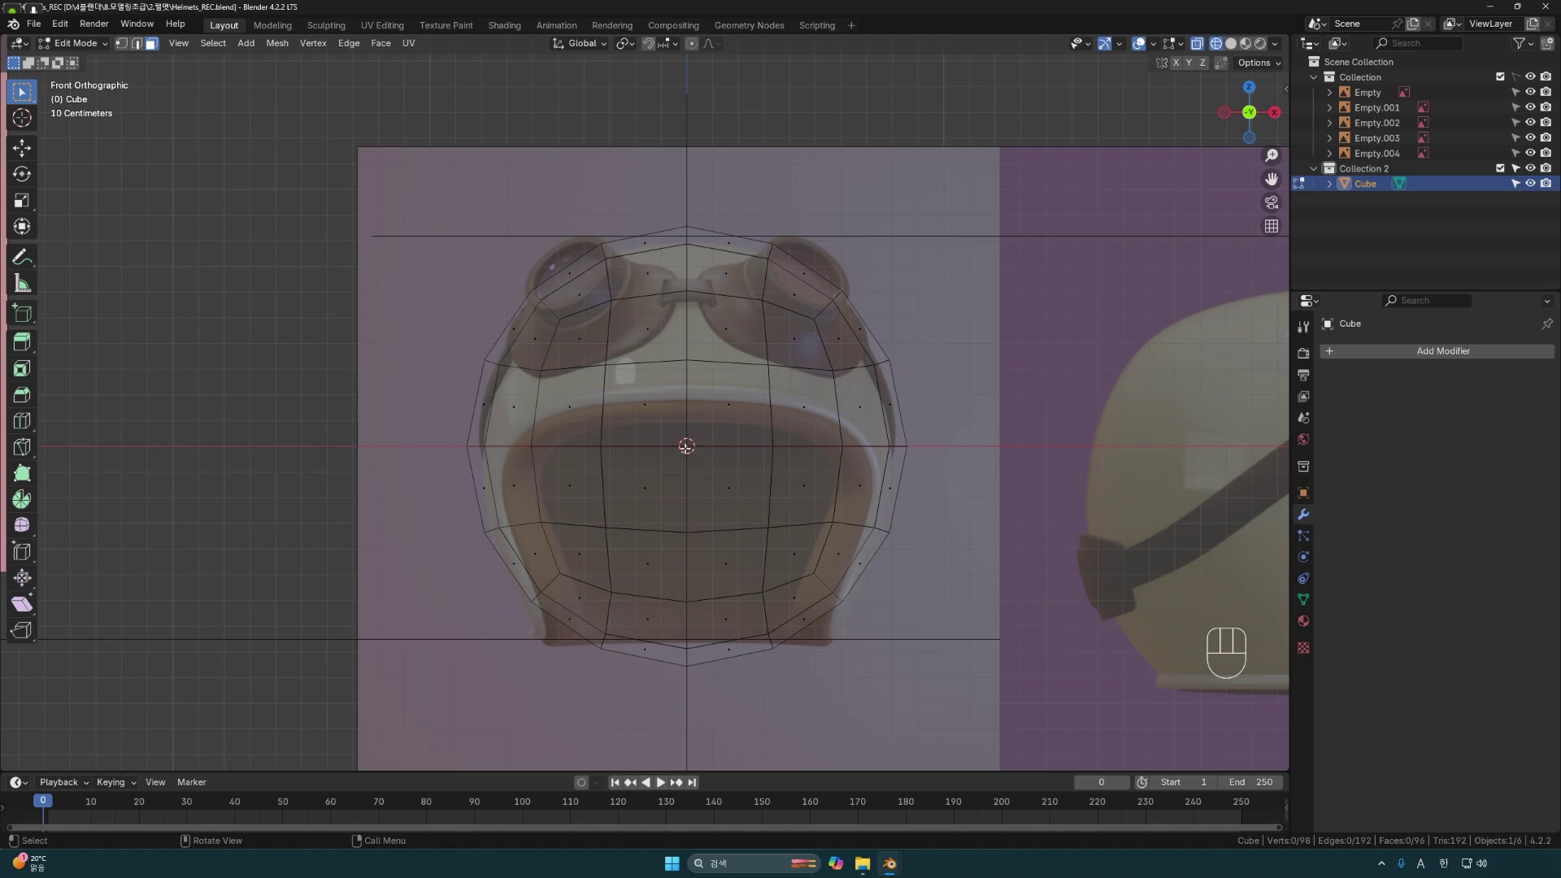
pyautogui.scroll(2, 688, 448)
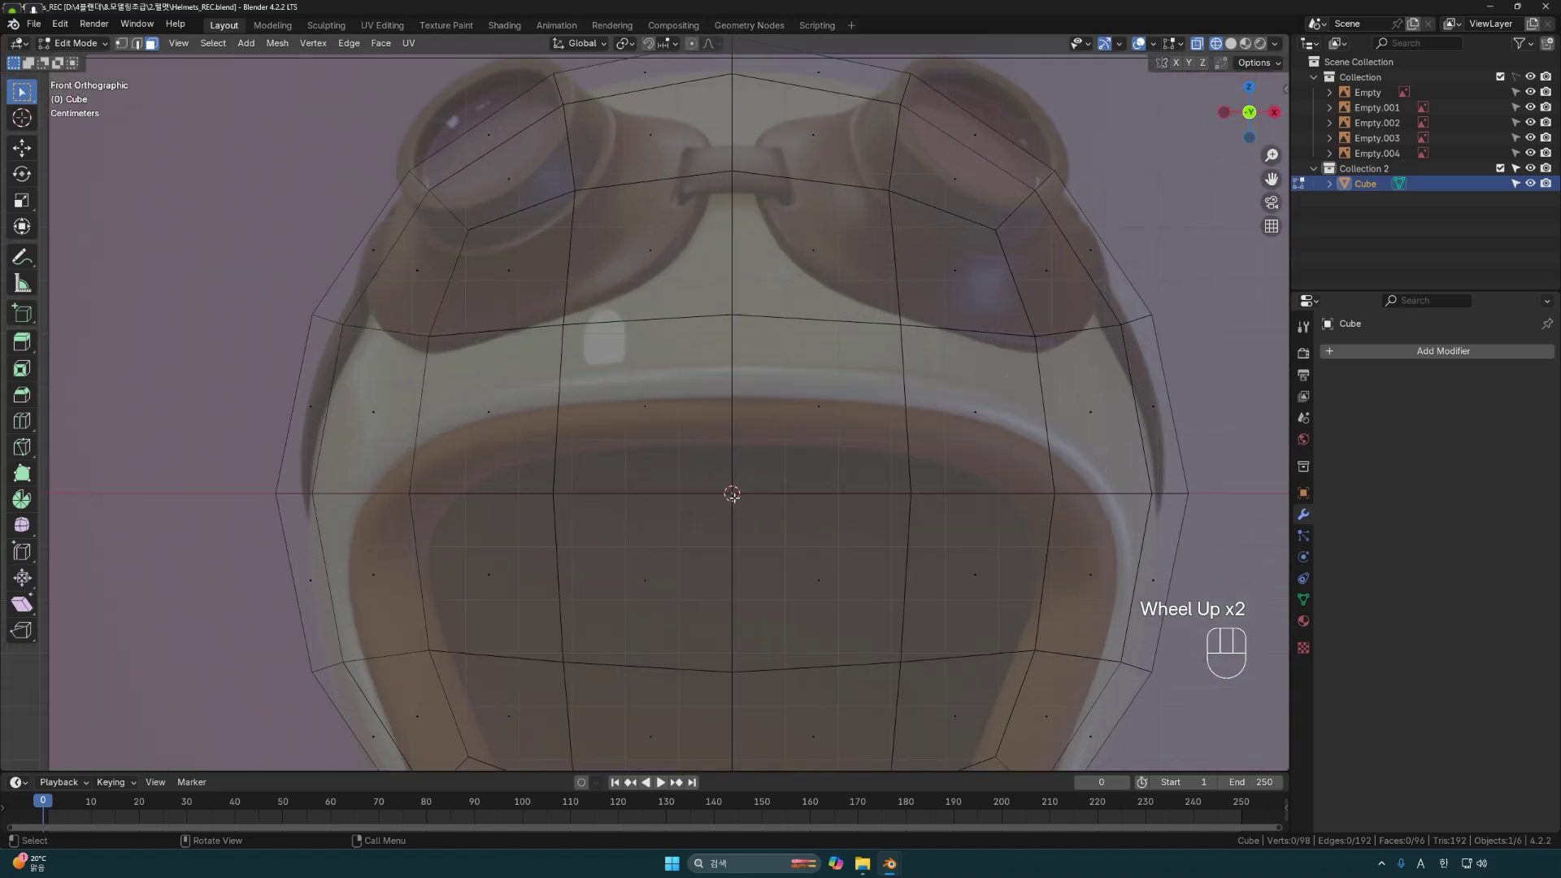
pyautogui.scroll(-2, 731, 494)
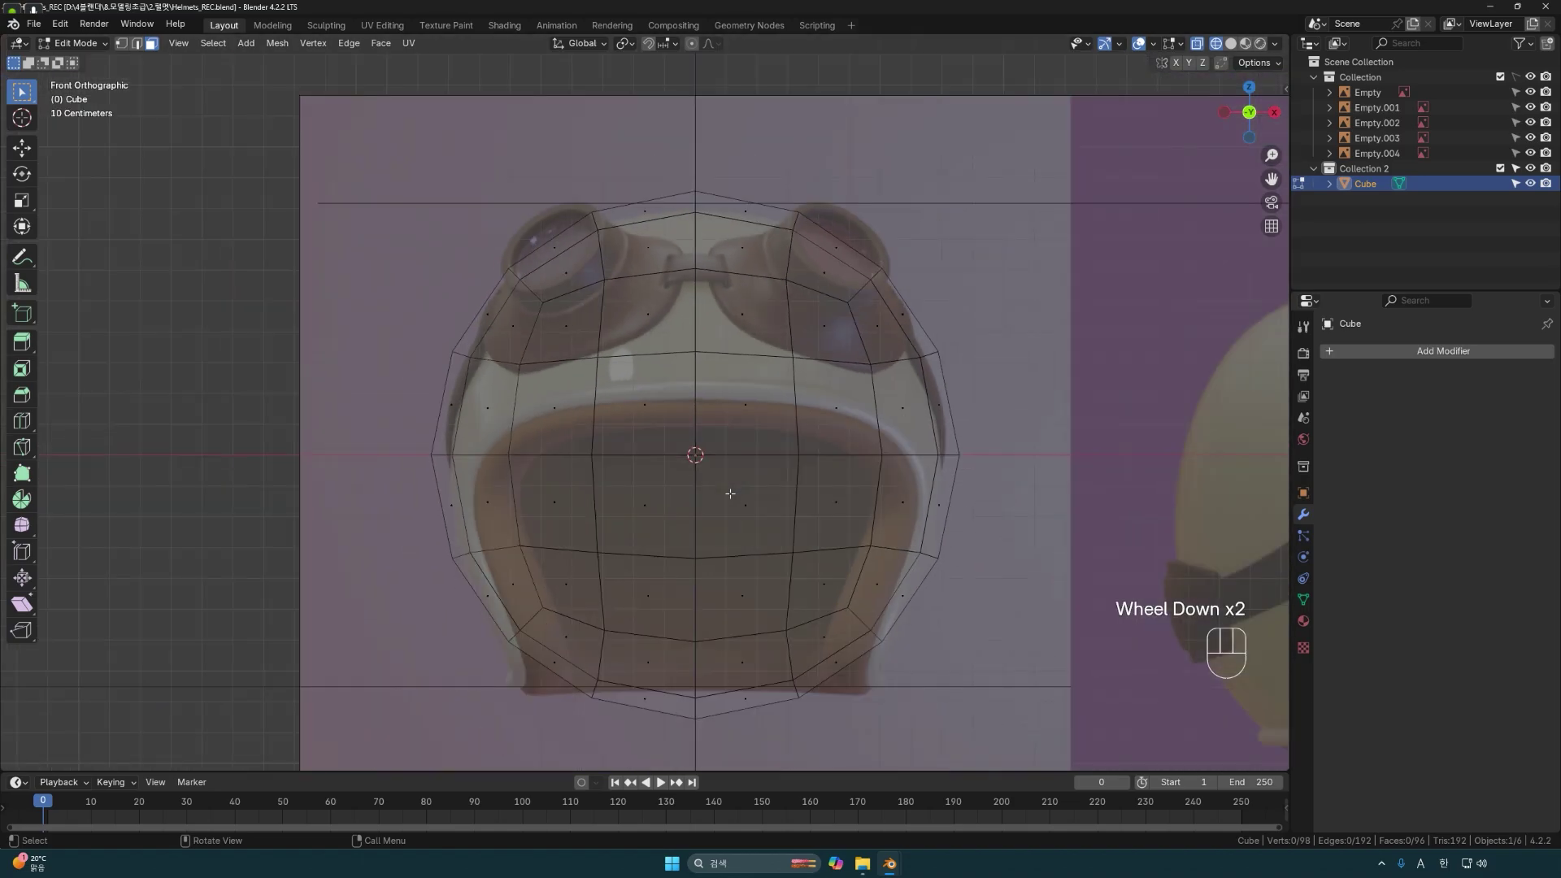
pyautogui.click(619, 397)
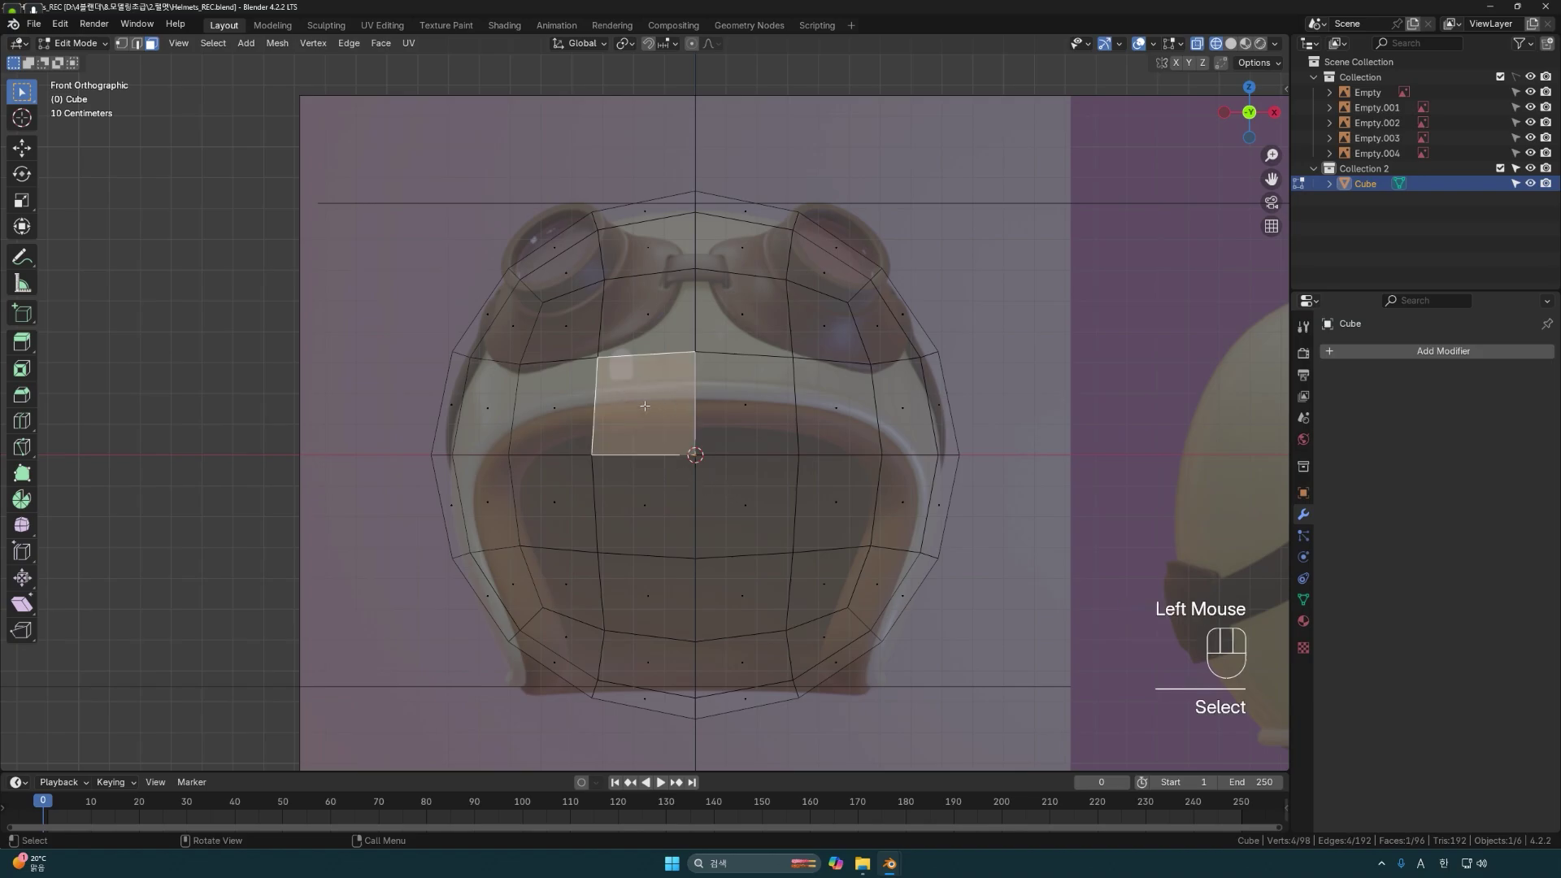
pyautogui.scroll(-1, 643, 406)
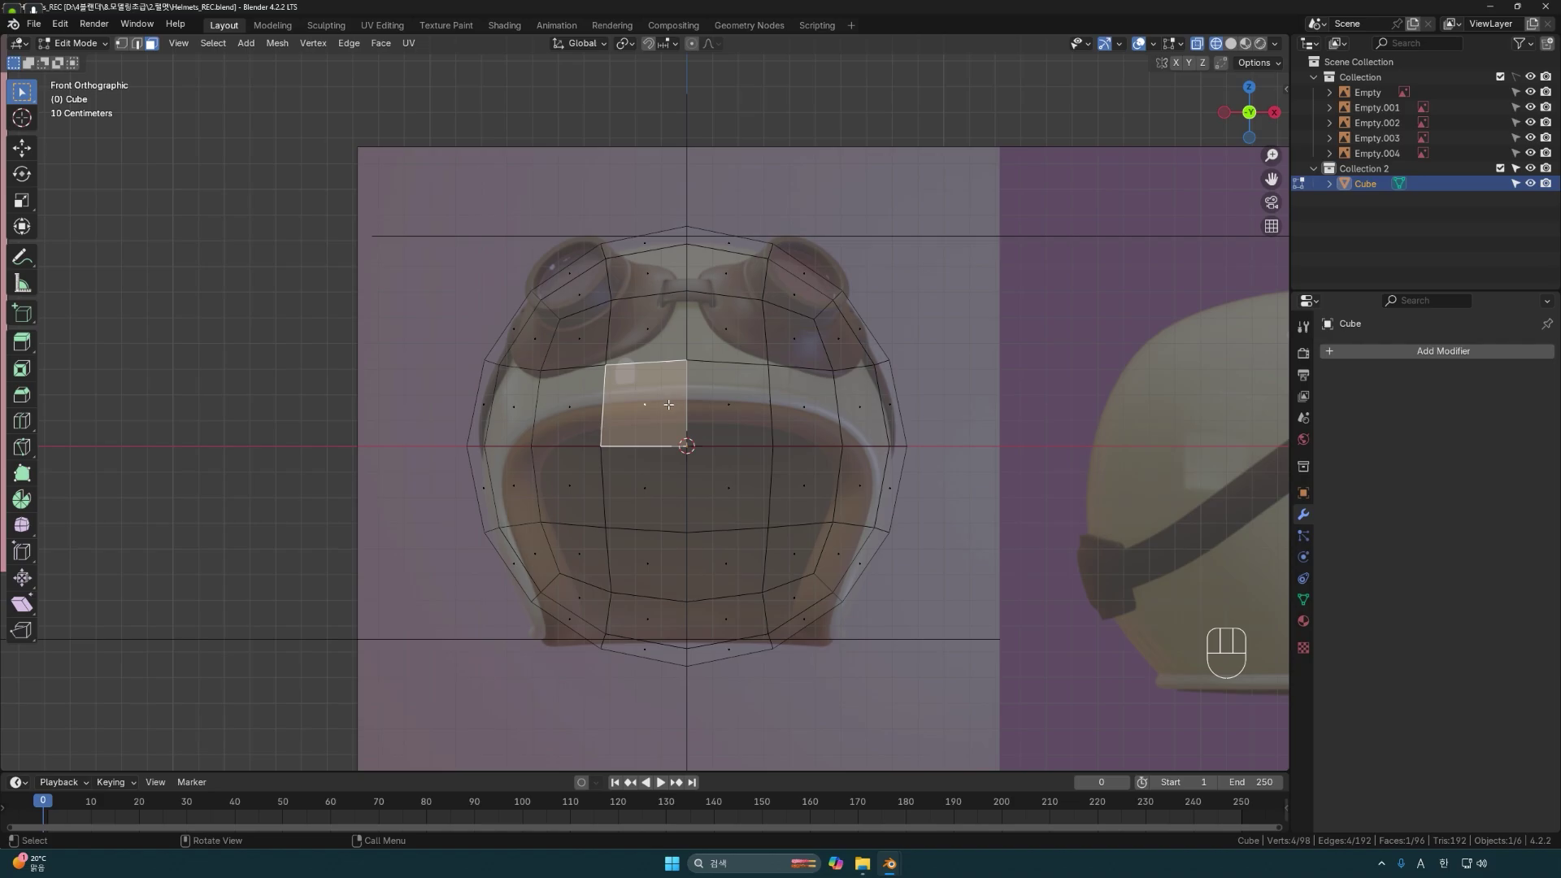
pyautogui.moveTo(389, 173); pyautogui.dragTo(659, 695)
pyautogui.click(449, 295)
pyautogui.moveTo(358, 158); pyautogui.dragTo(665, 779)
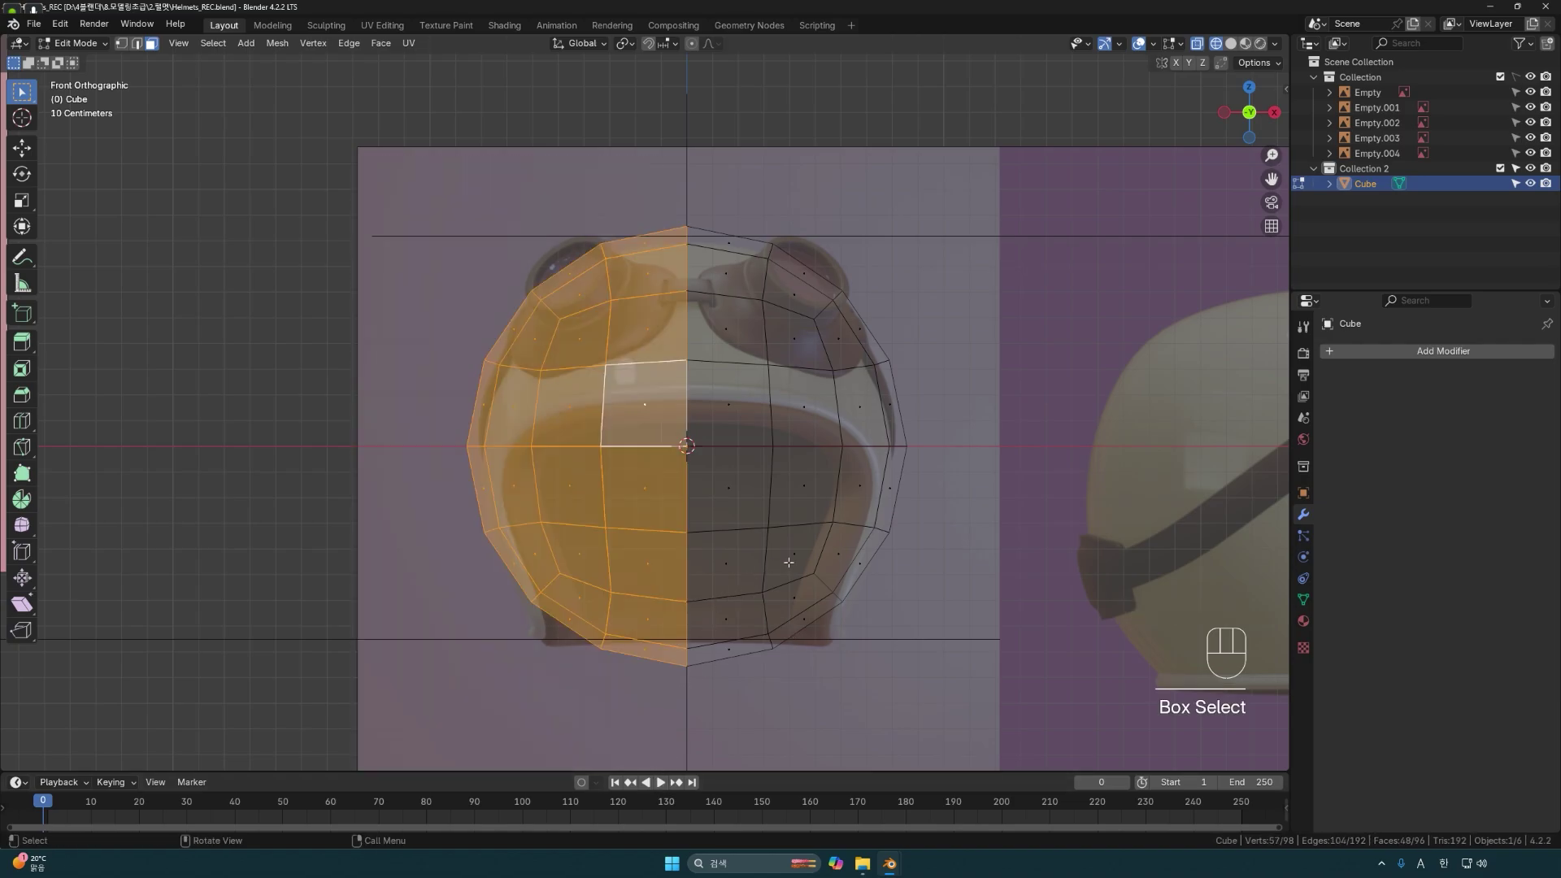
pyautogui.press('x')
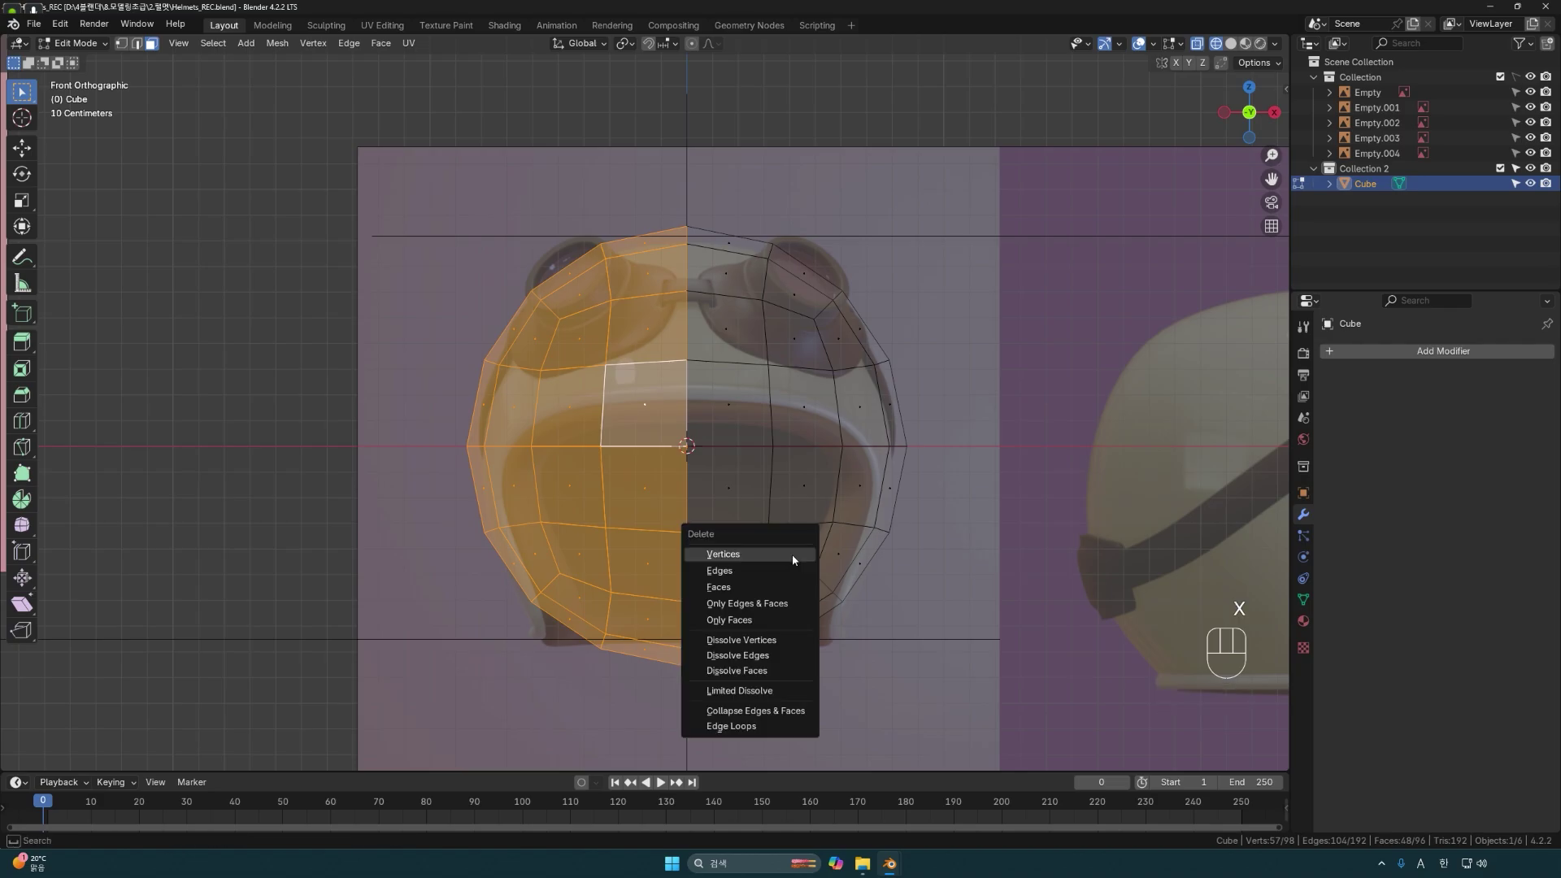
pyautogui.click(709, 587)
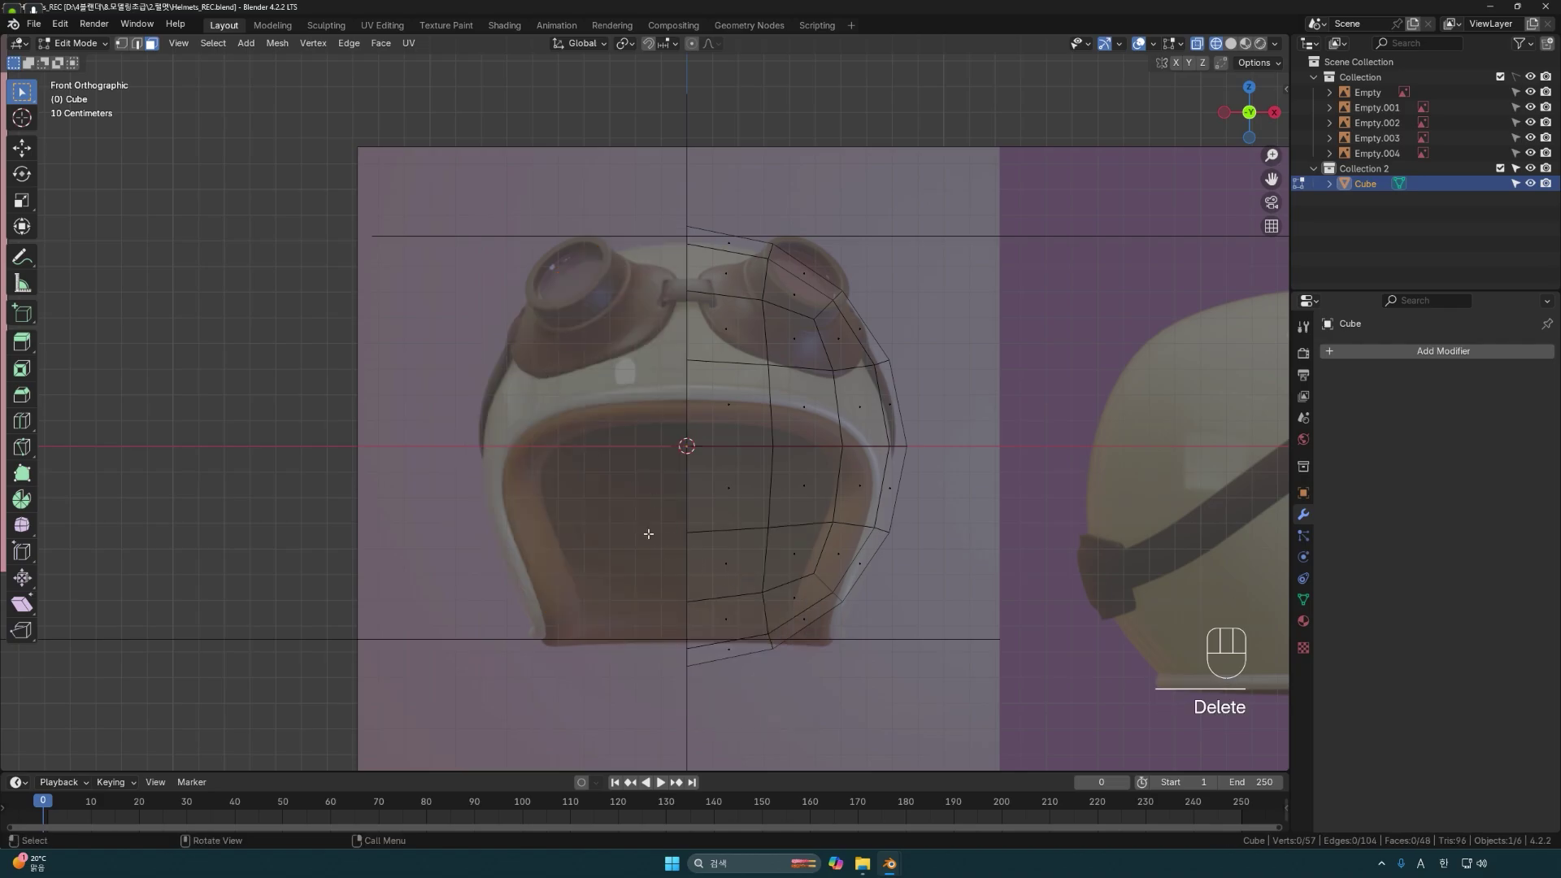
# Return the half sphere to Object Mode in solid shading and add an X-axis Mirror modifier with Clipping enabled.
pyautogui.scroll(-2, 647, 533)
pyautogui.press('Tab')
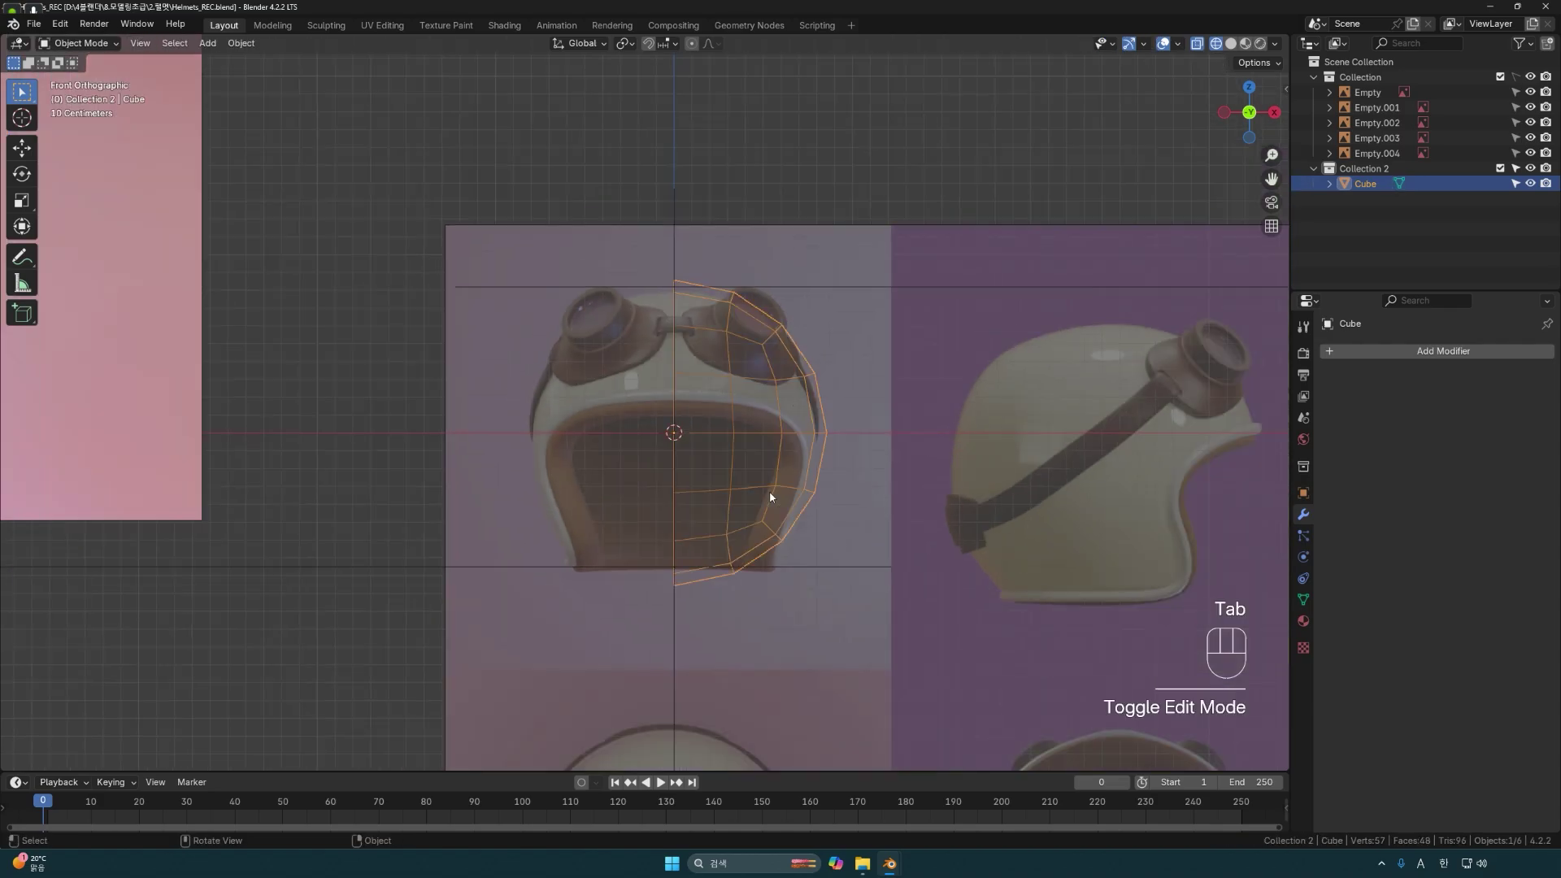
pyautogui.hotkey('shift', 'z')
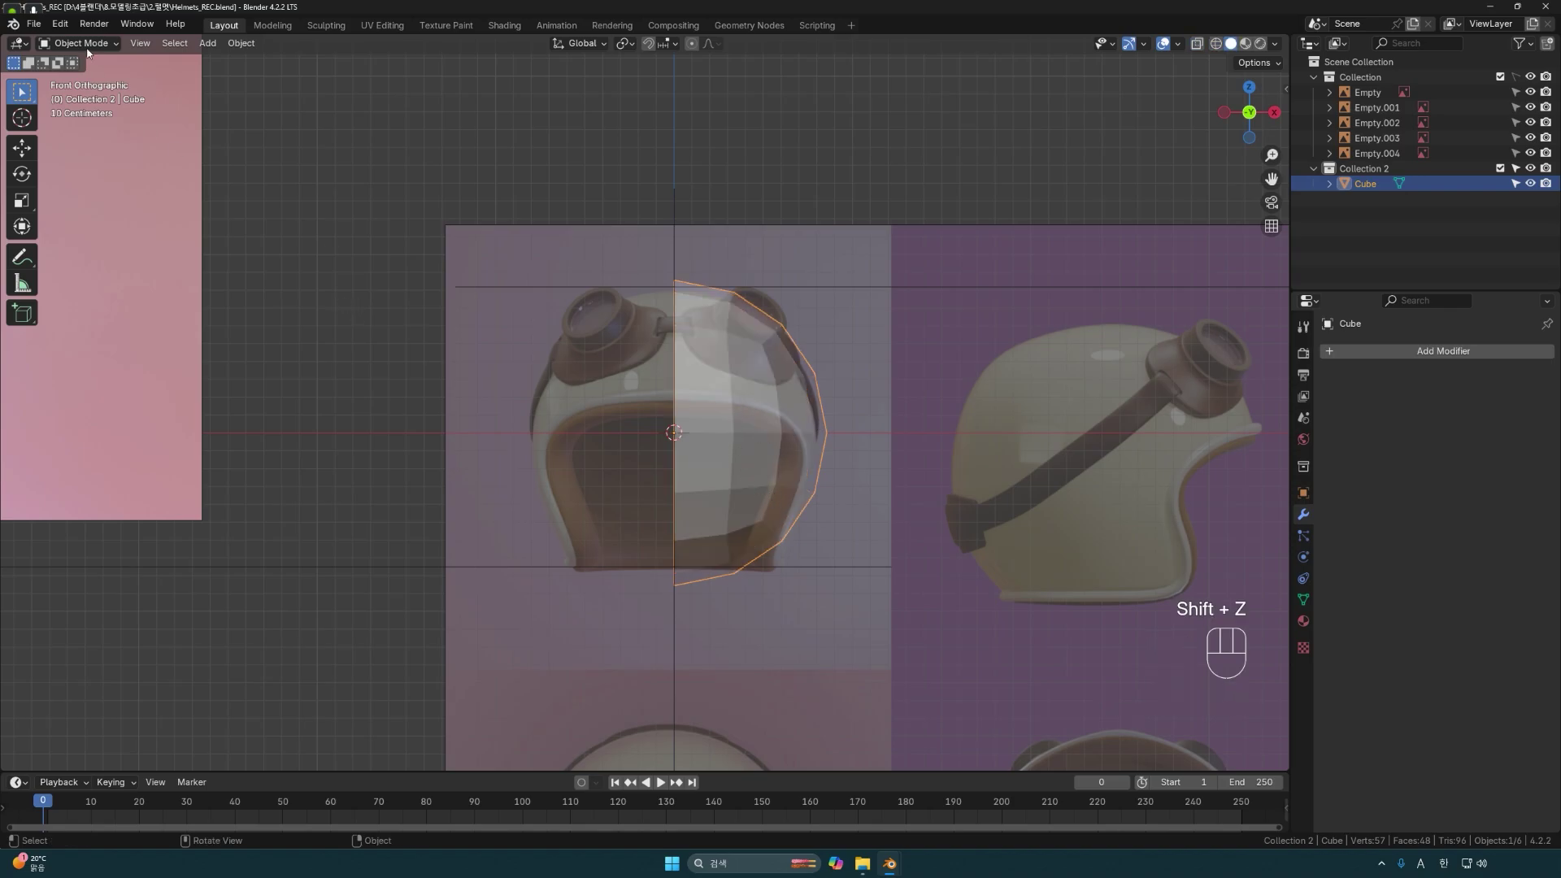
pyautogui.click(1419, 352)
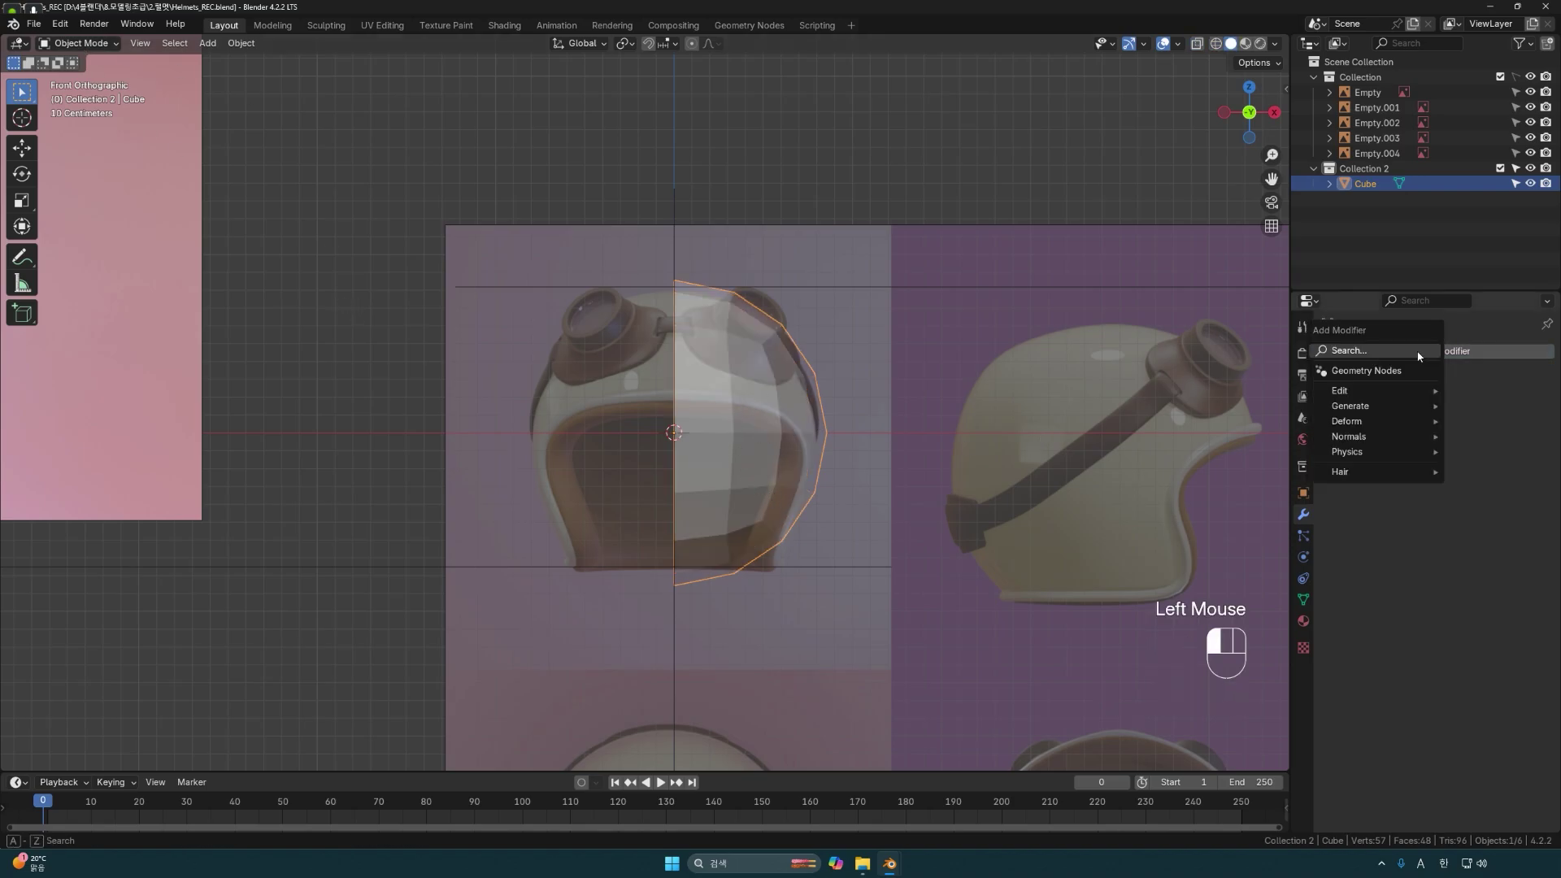
pyautogui.write('M')
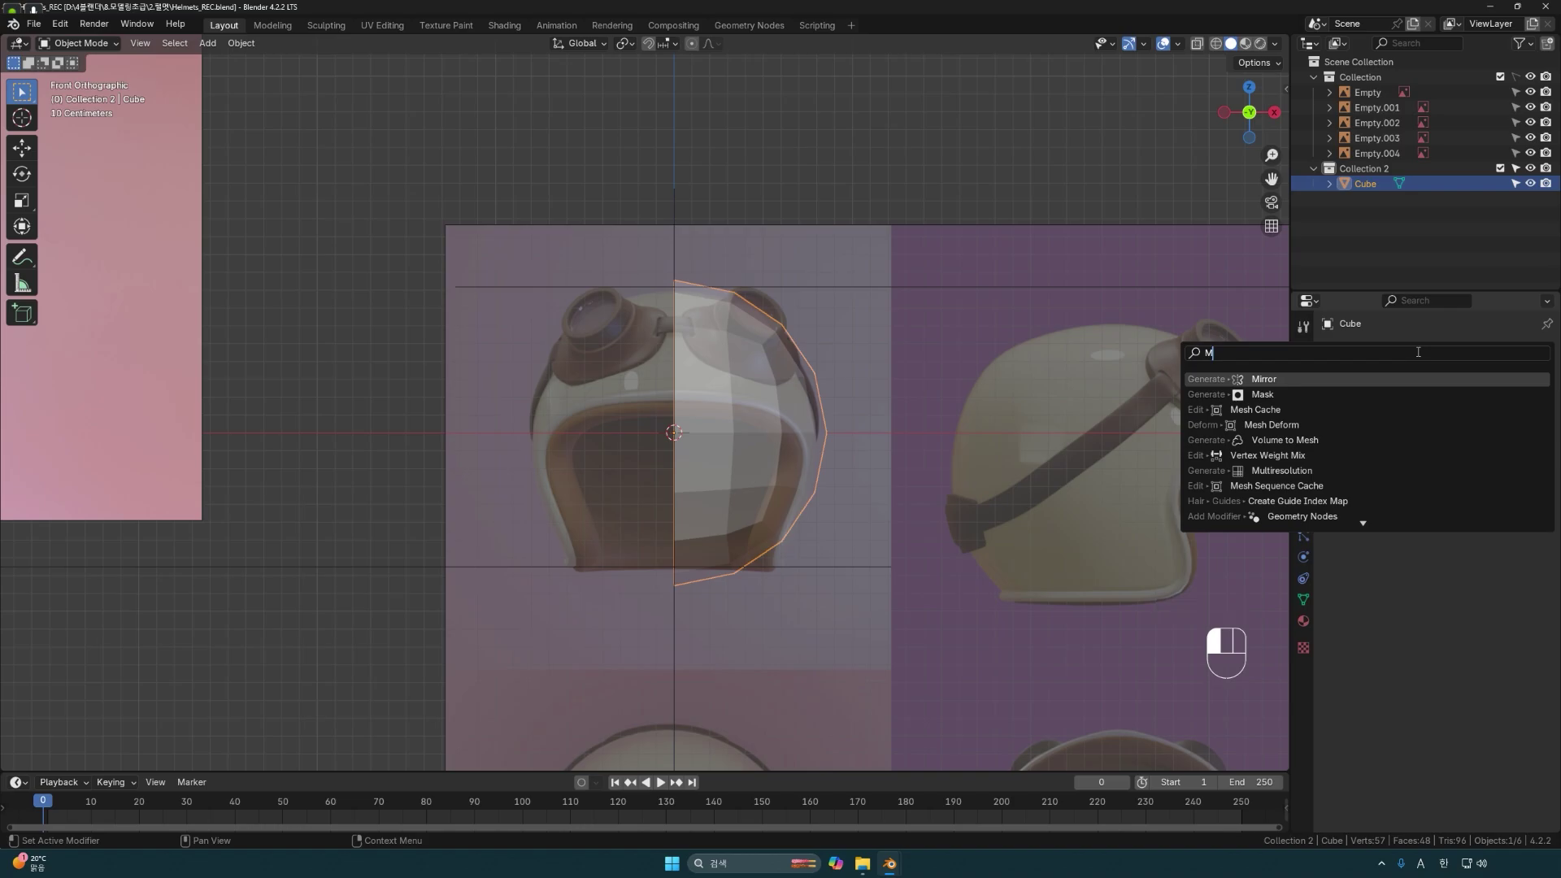
pyautogui.click(1296, 378)
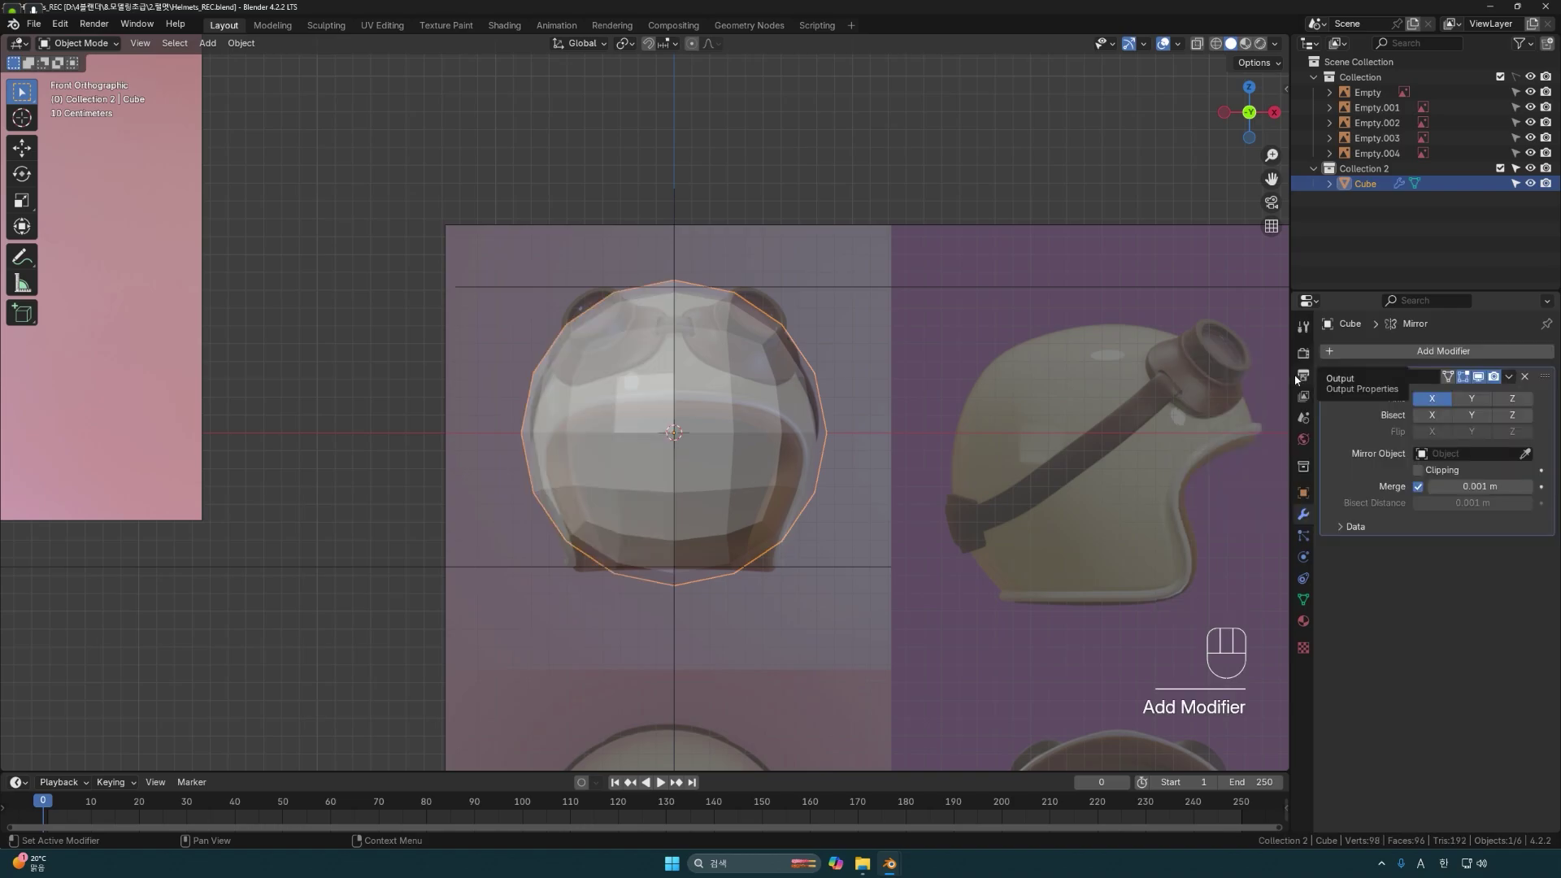
pyautogui.click(1419, 471)
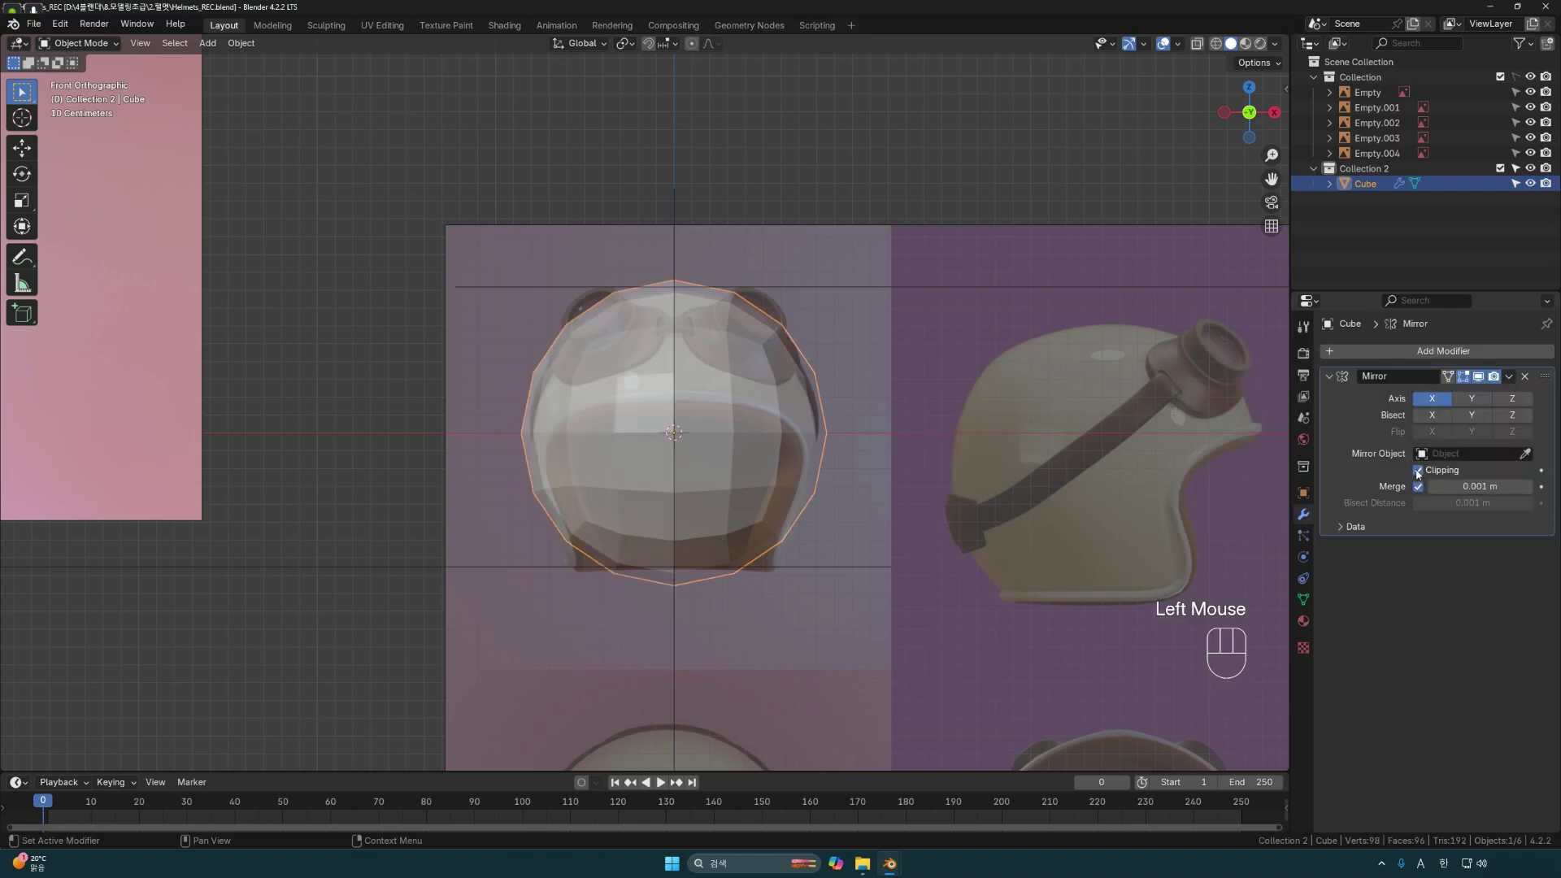
# Scale the mirrored sphere uniformly to about 0.927 to fit the helmet in the front reference.
pyautogui.scroll(5, 665, 434)
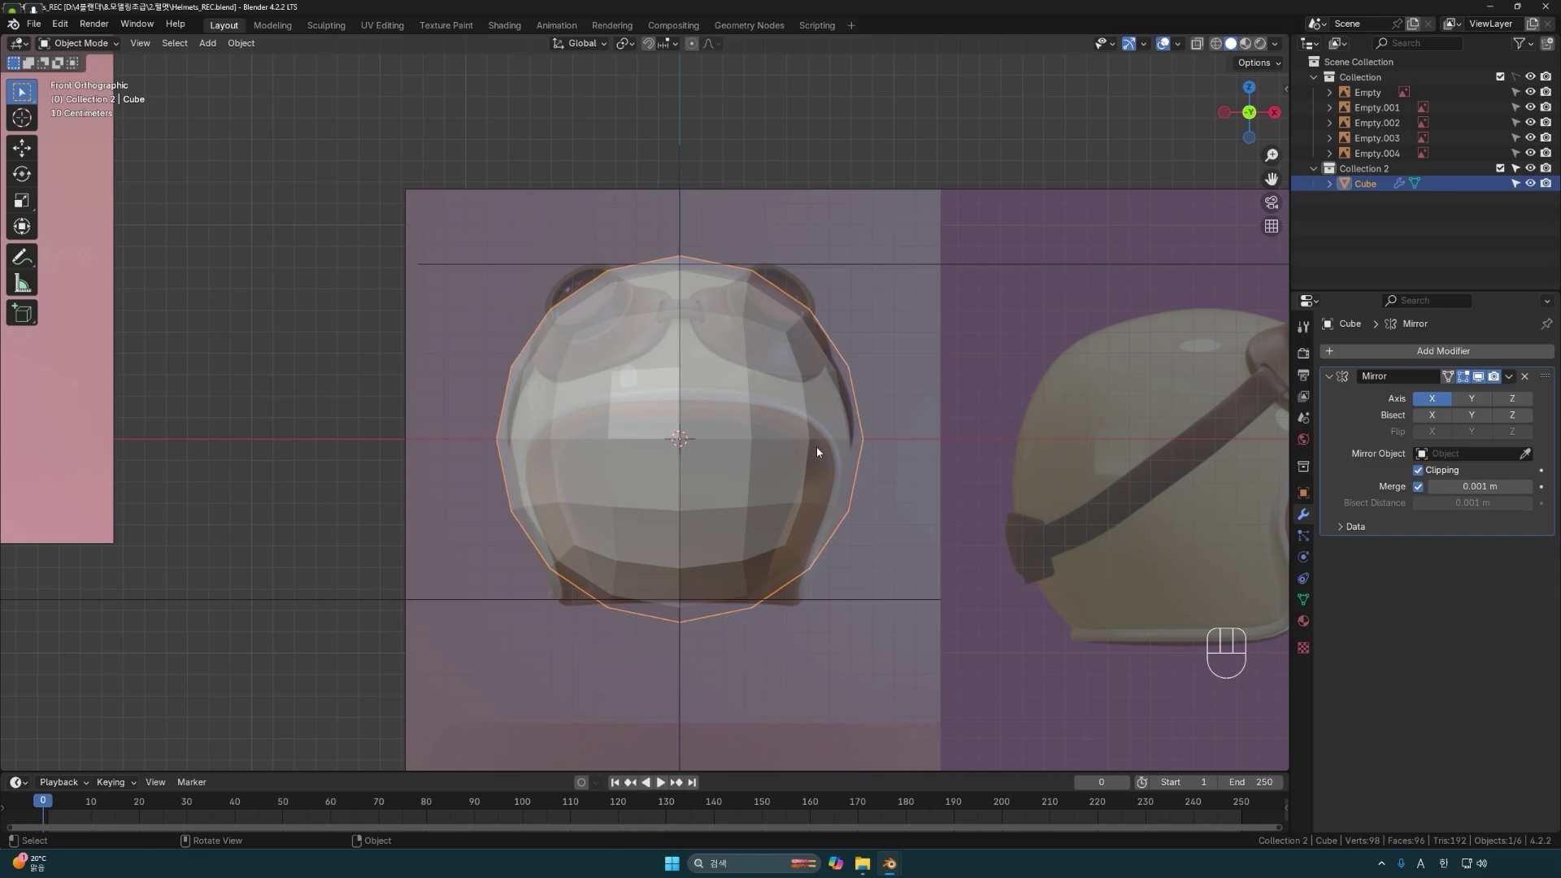
pyautogui.click(765, 427)
pyautogui.press('s')
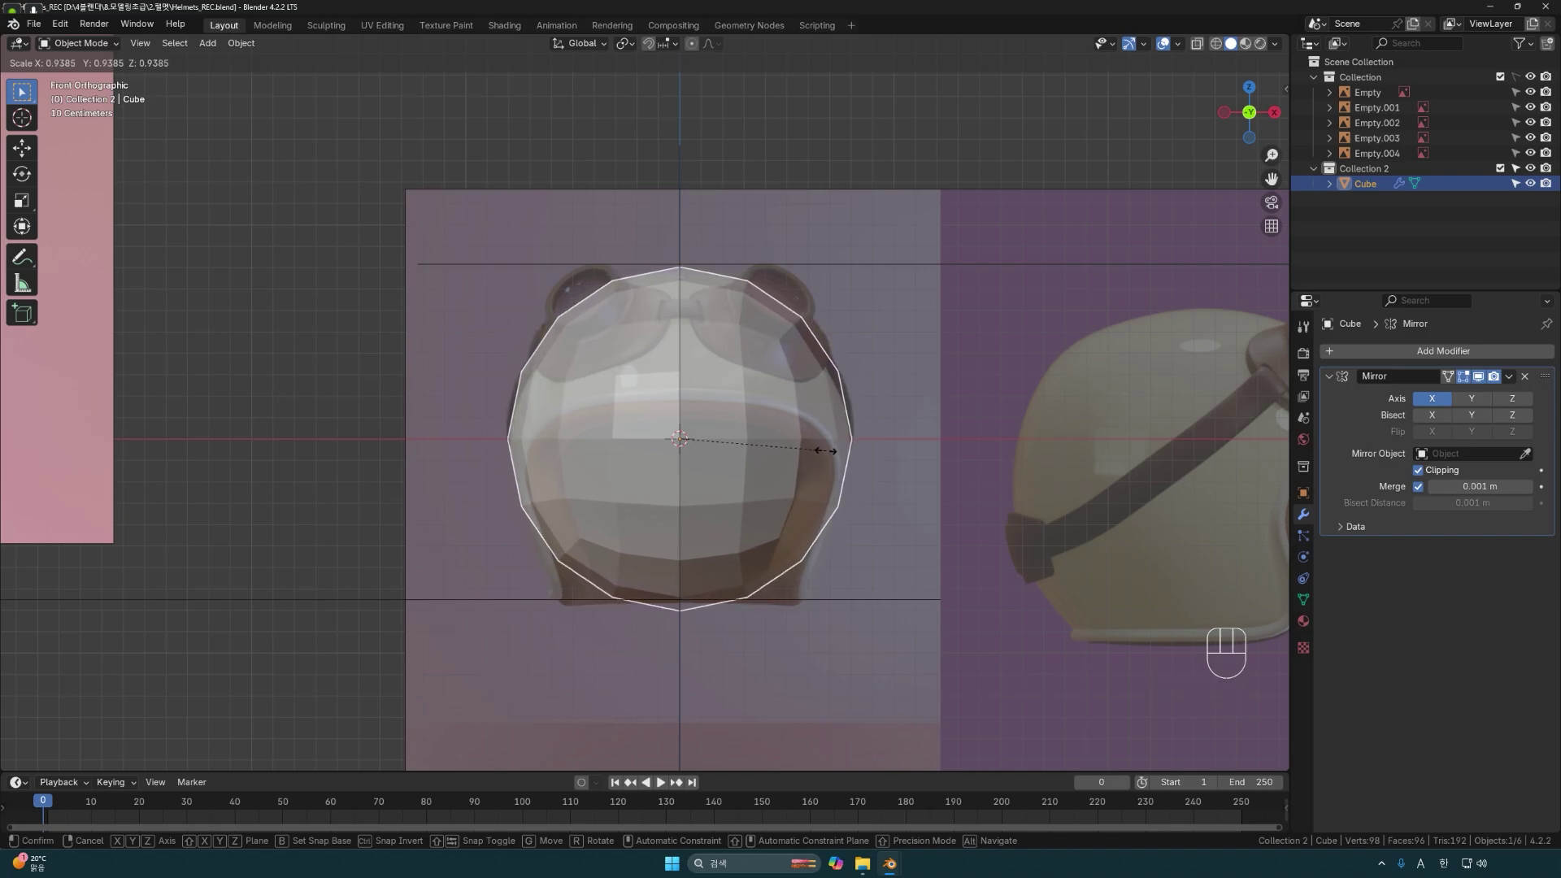
pyautogui.click(815, 451)
# In the right orthographic view, scale the sphere along Y to about 1.102 to match the side reference.
pyautogui.press('`')
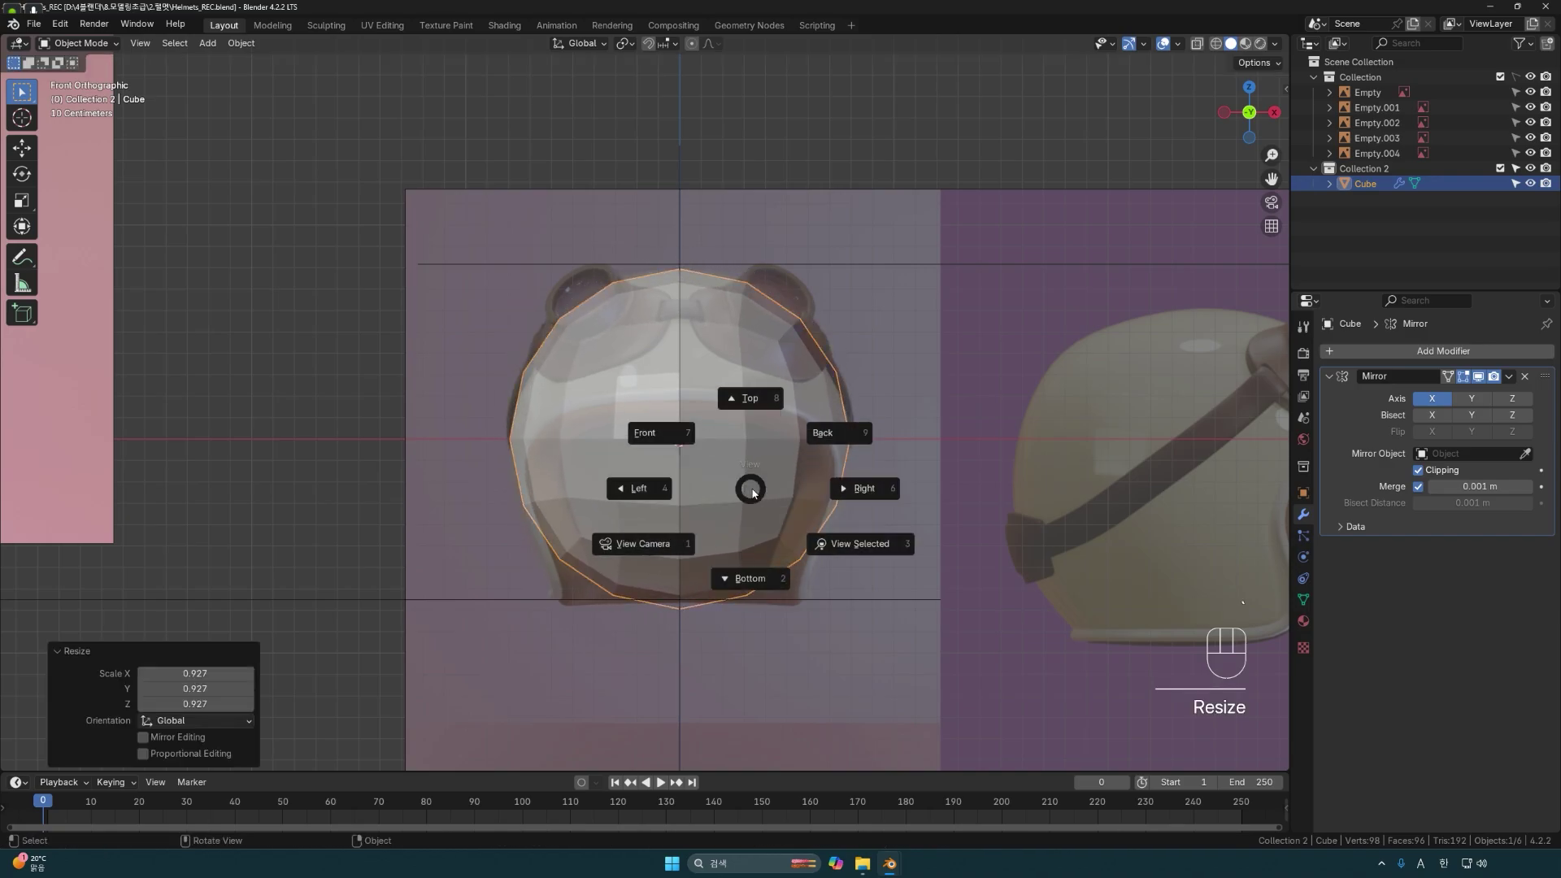
pyautogui.press('6')
pyautogui.keyDown('shift'); pyautogui.moveTo(543, 475); pyautogui.dragTo(867, 446, button='middle'); pyautogui.keyUp('shift')
pyautogui.scroll(-1, 854, 447)
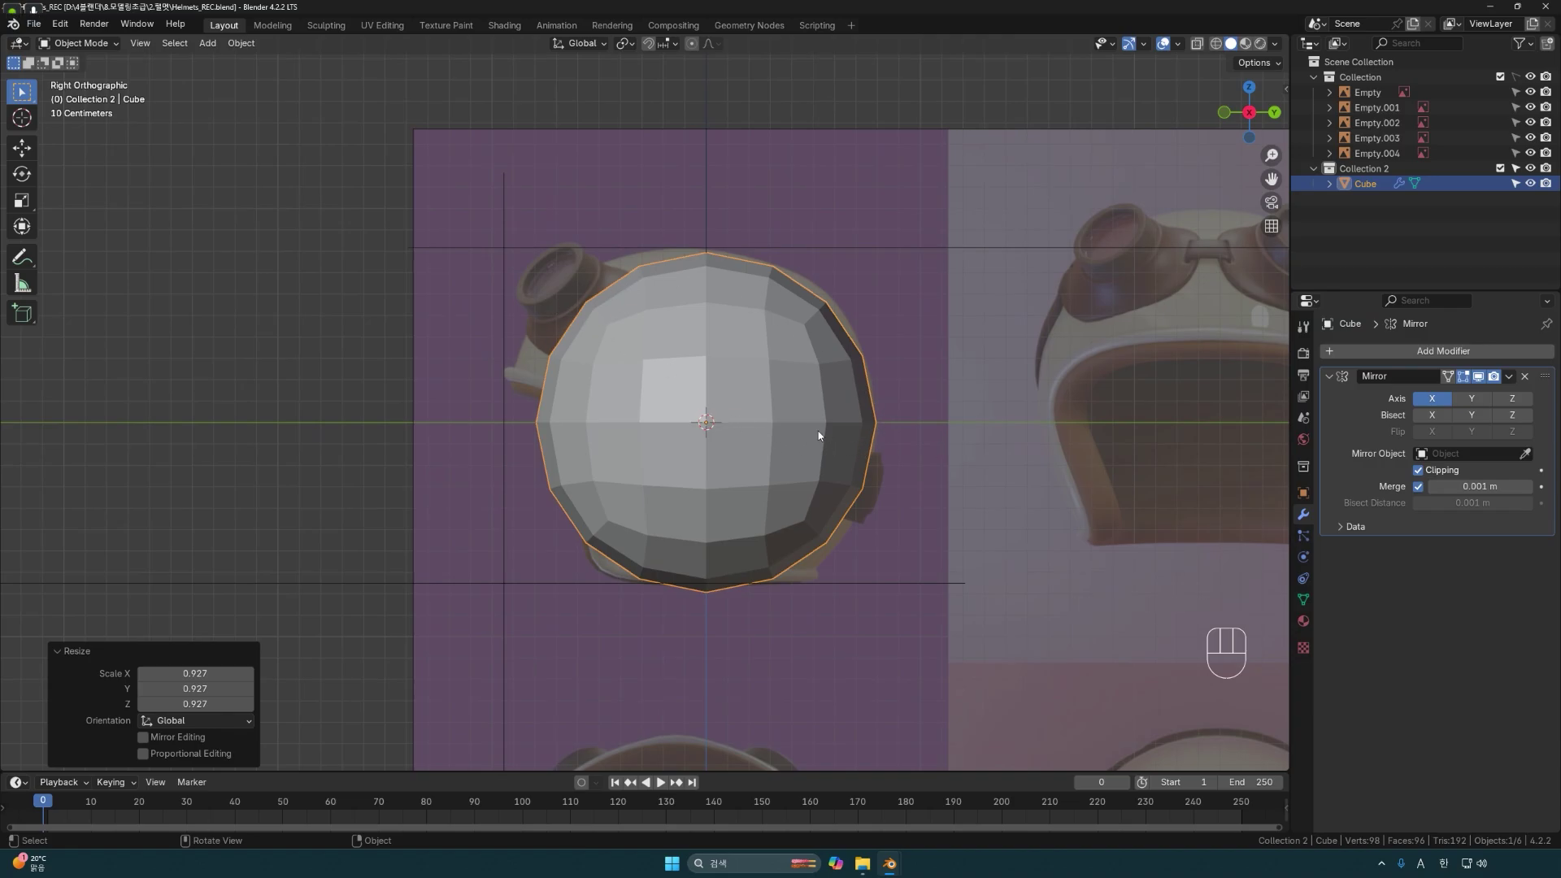
pyautogui.press('s')
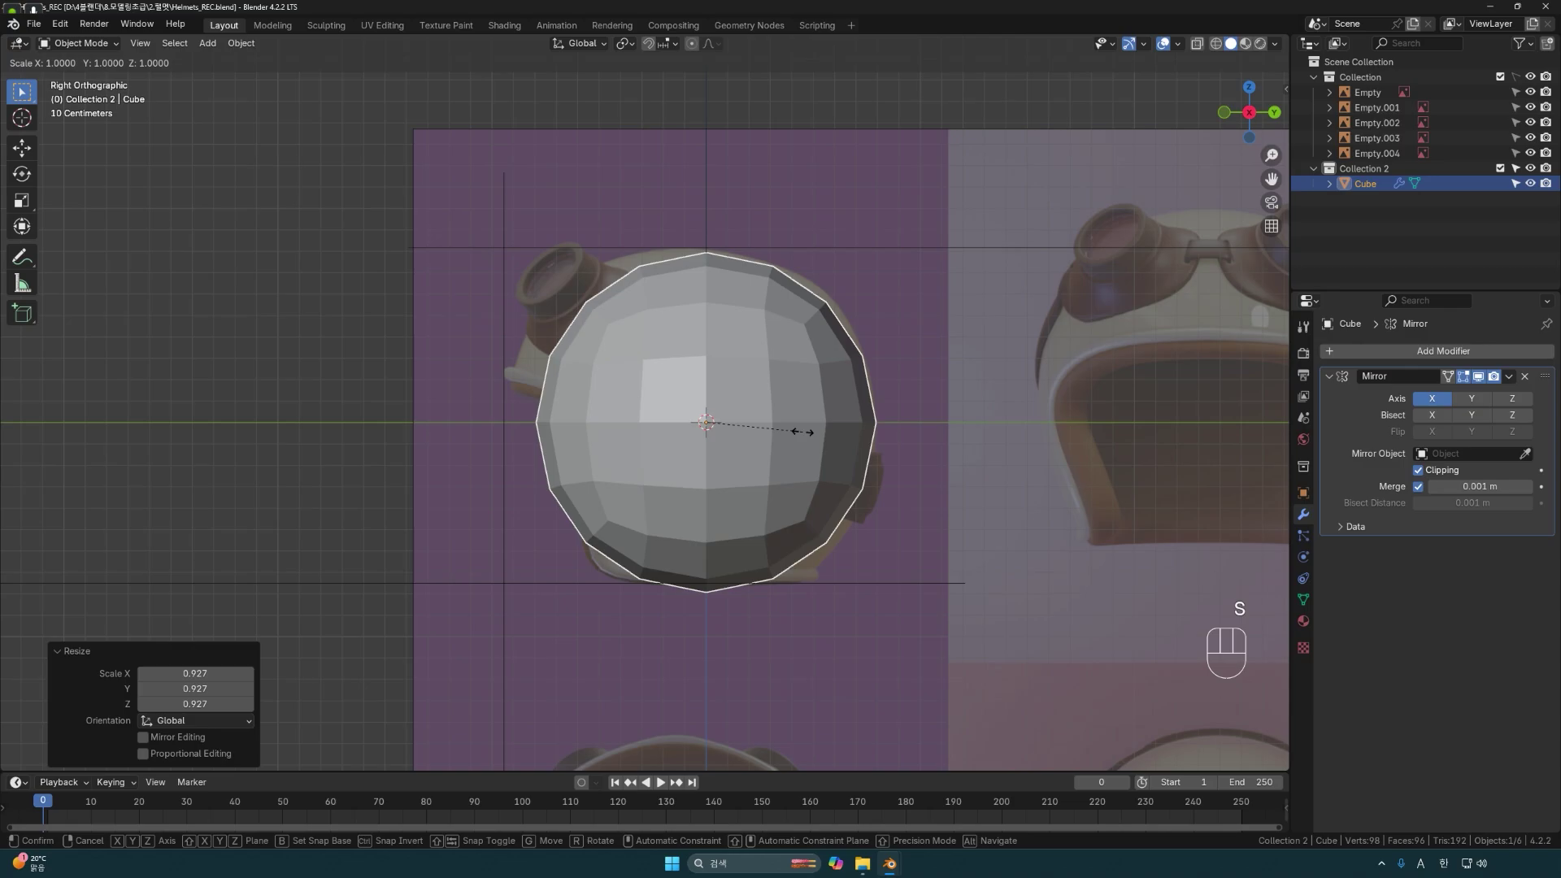
pyautogui.press('y')
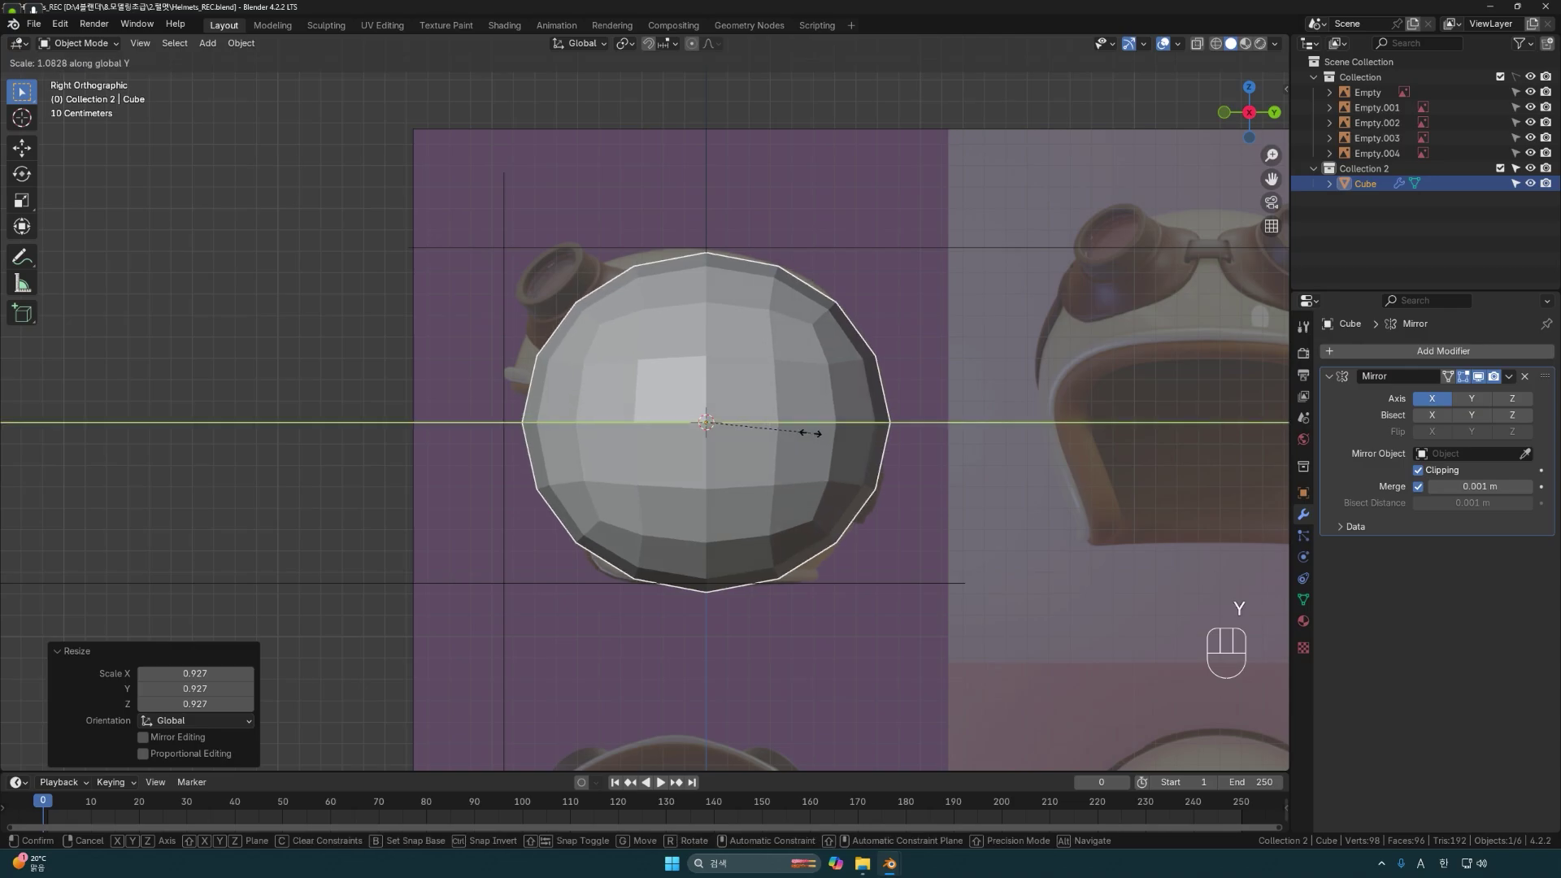
pyautogui.click(812, 433)
# Move the sphere about -0.054 m along Y and scale it uniformly to about 1.006 over the side reference.
pyautogui.press('g')
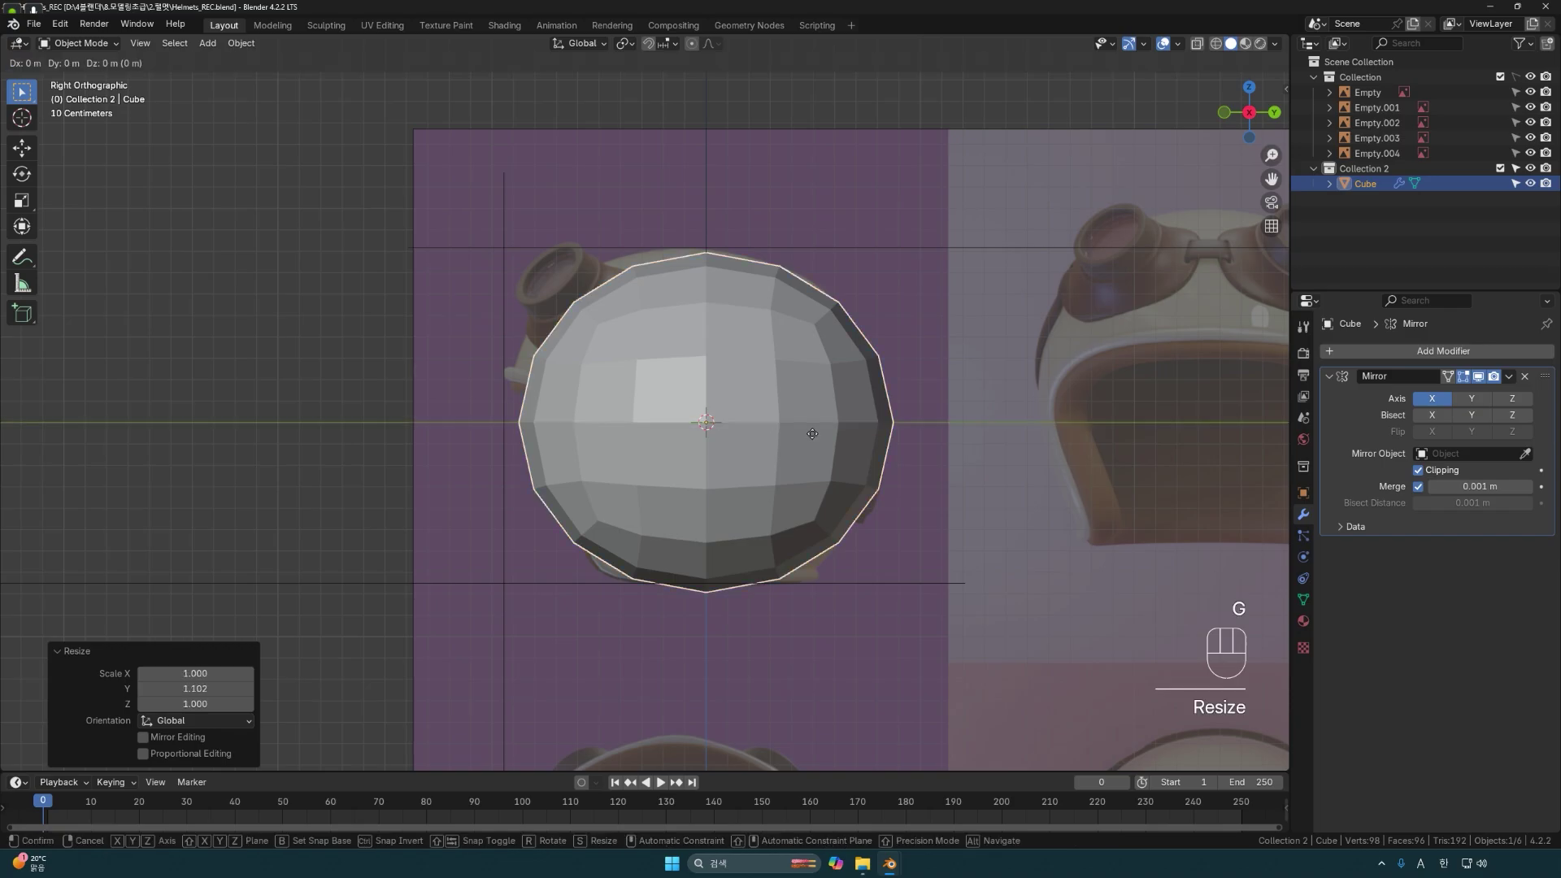
pyautogui.press('y')
pyautogui.click(800, 435)
pyautogui.press('s')
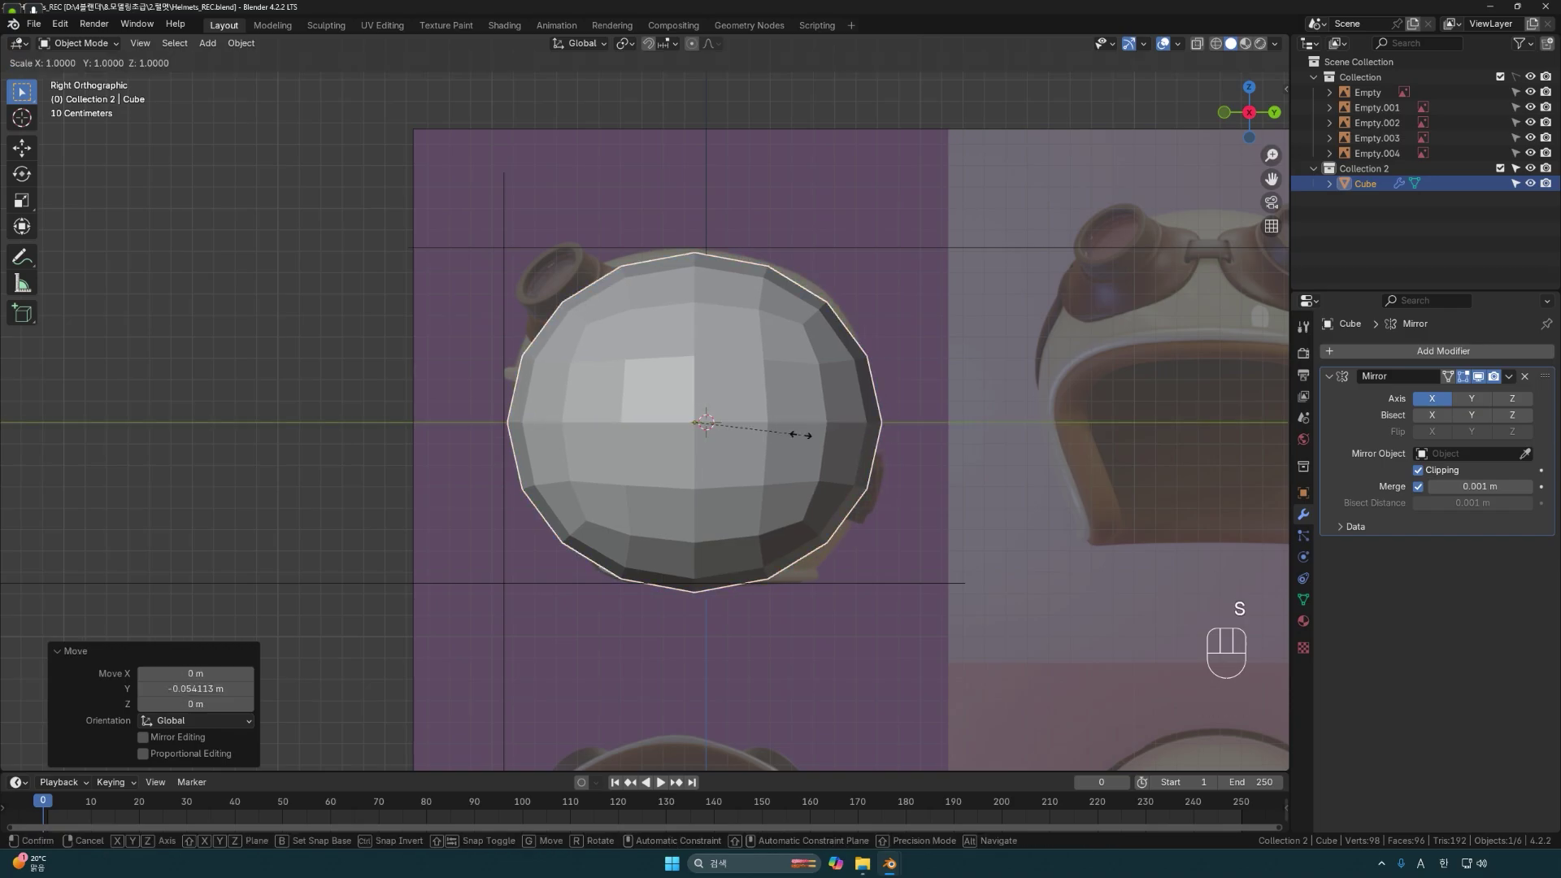
pyautogui.click(801, 434)
# Examine the sphere in perspective against the three-quarter helmet reference, finishing in the front orthographic view.
pyautogui.moveTo(801, 435); pyautogui.dragTo(817, 503, button='middle')
pyautogui.scroll(1, 762, 463)
pyautogui.scroll(-1, 763, 463)
pyautogui.keyDown('shift'); pyautogui.moveTo(817, 502); pyautogui.dragTo(706, 445, button='middle'); pyautogui.keyUp('shift')
pyautogui.keyDown('shift'); pyautogui.moveTo(705, 446); pyautogui.dragTo(800, 502, button='middle'); pyautogui.keyUp('shift')
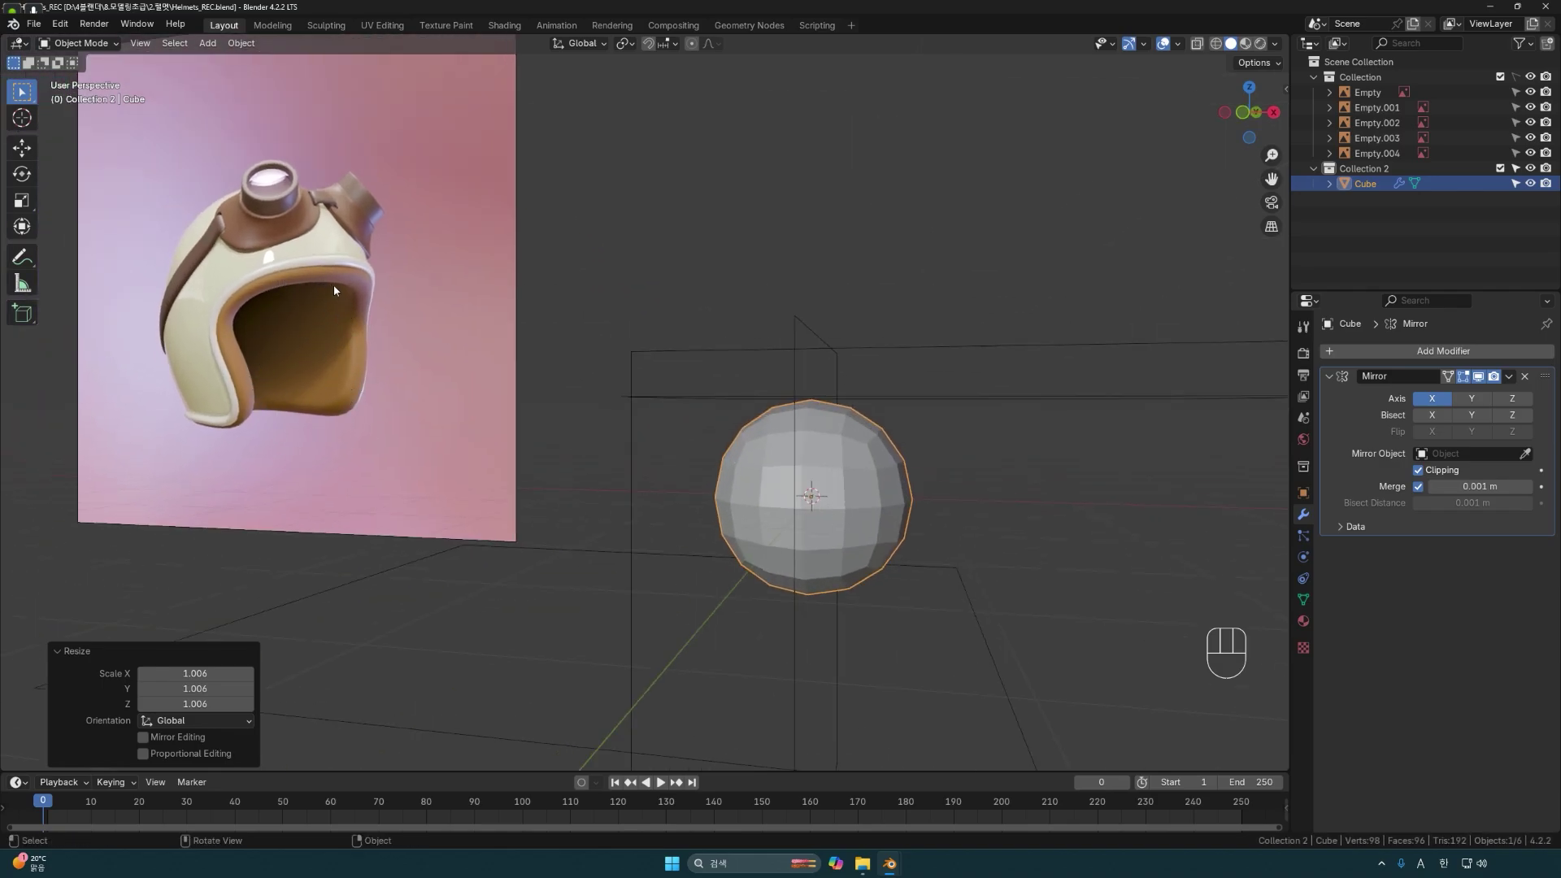
pyautogui.moveTo(928, 497); pyautogui.dragTo(784, 457, button='middle')
pyautogui.press('`')
pyautogui.click(794, 477)
pyautogui.scroll(1, 889, 535)
pyautogui.scroll(1, 783, 457)
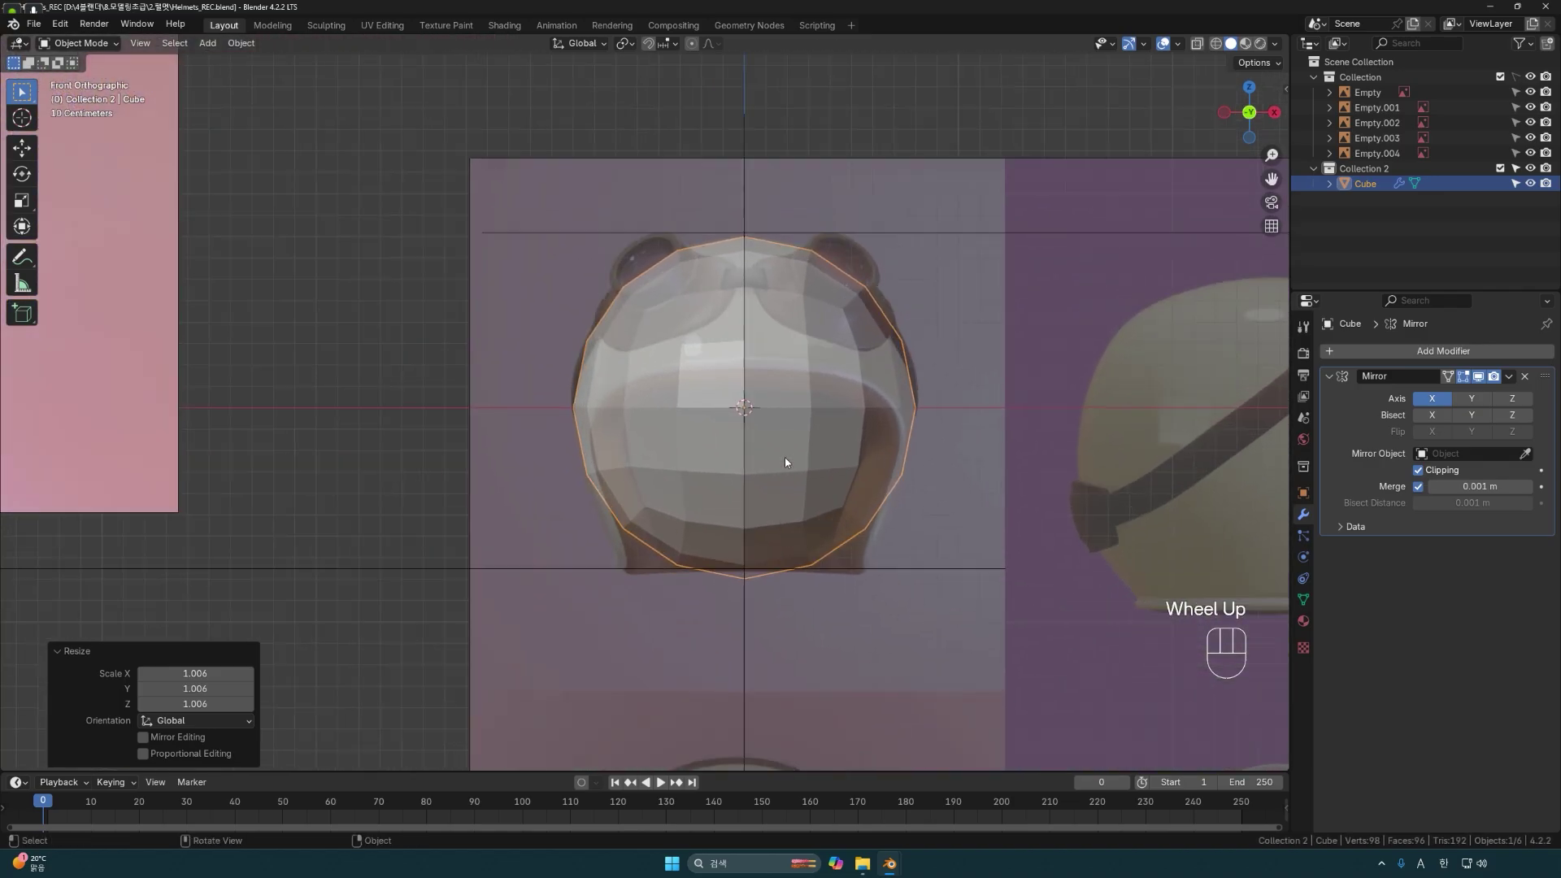
# In Edit Mode, select the faces of the half sphere's lower front and underside and delete them to form the helmet opening.
pyautogui.press('Tab')
pyautogui.click(778, 447)
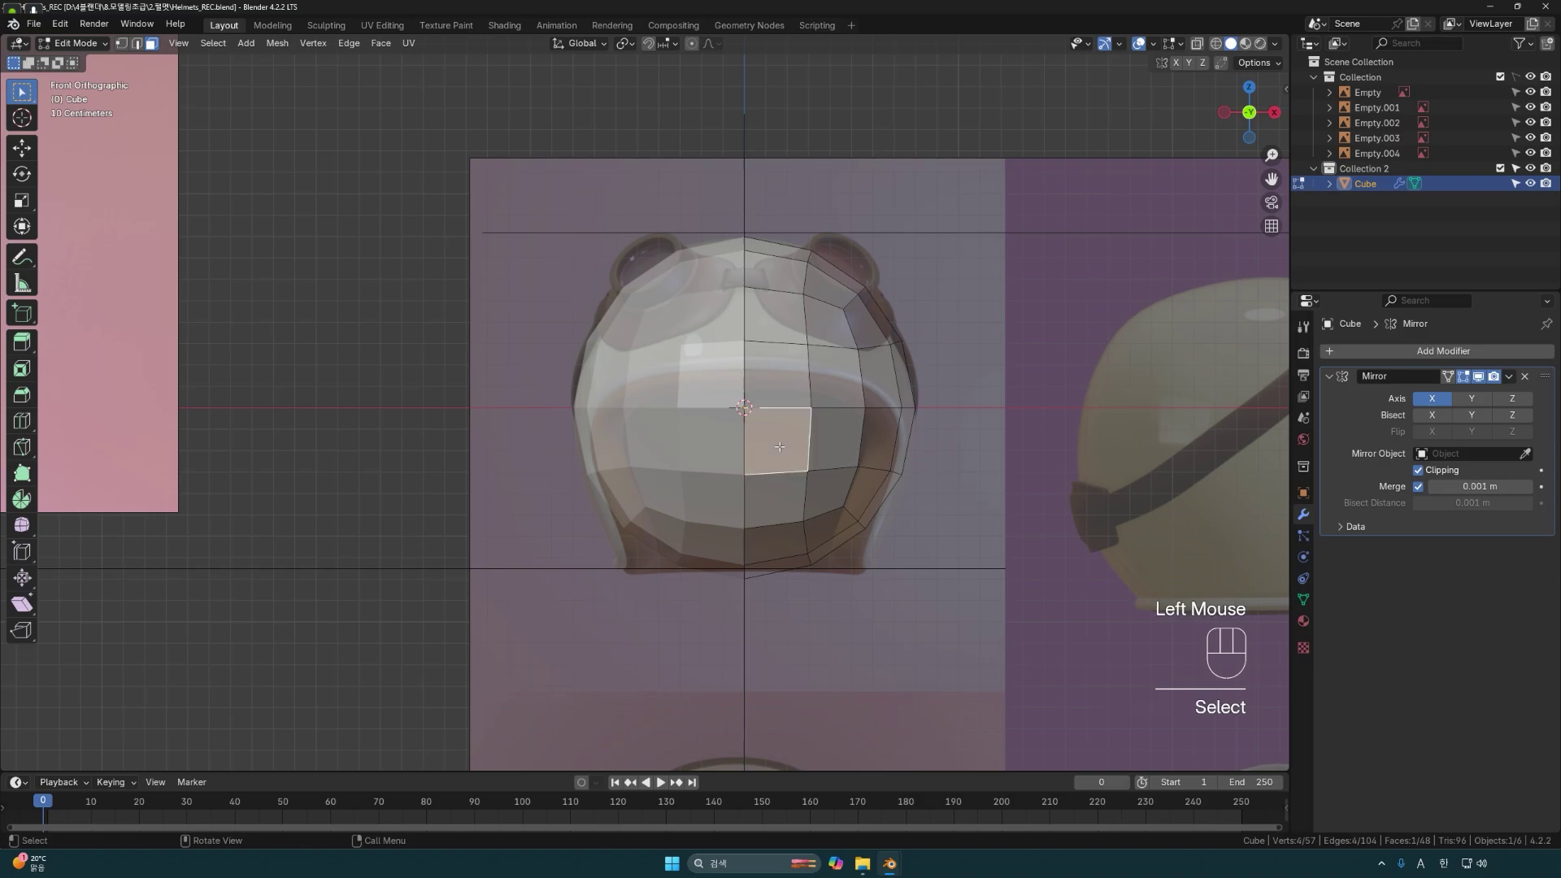
pyautogui.keyDown('shift'); pyautogui.click(836, 443); pyautogui.keyUp('shift')
pyautogui.keyDown('shift'); pyautogui.click(873, 444); pyautogui.keyUp('shift')
pyautogui.keyDown('shift'); pyautogui.click(870, 490); pyautogui.keyUp('shift')
pyautogui.keyDown('shift'); pyautogui.click(830, 493); pyautogui.keyUp('shift')
pyautogui.keyDown('shift'); pyautogui.click(778, 501); pyautogui.keyUp('shift')
pyautogui.keyDown('shift'); pyautogui.click(778, 539); pyautogui.keyUp('shift')
pyautogui.keyDown('shift'); pyautogui.click(829, 535); pyautogui.keyUp('shift')
pyautogui.keyDown('shift'); pyautogui.click(780, 439); pyautogui.keyUp('shift')
pyautogui.keyDown('shift'); pyautogui.click(866, 443); pyautogui.keyUp('shift')
pyautogui.keyDown('shift'); pyautogui.click(847, 499); pyautogui.keyUp('shift')
pyautogui.keyDown('shift'); pyautogui.click(763, 502); pyautogui.keyUp('shift')
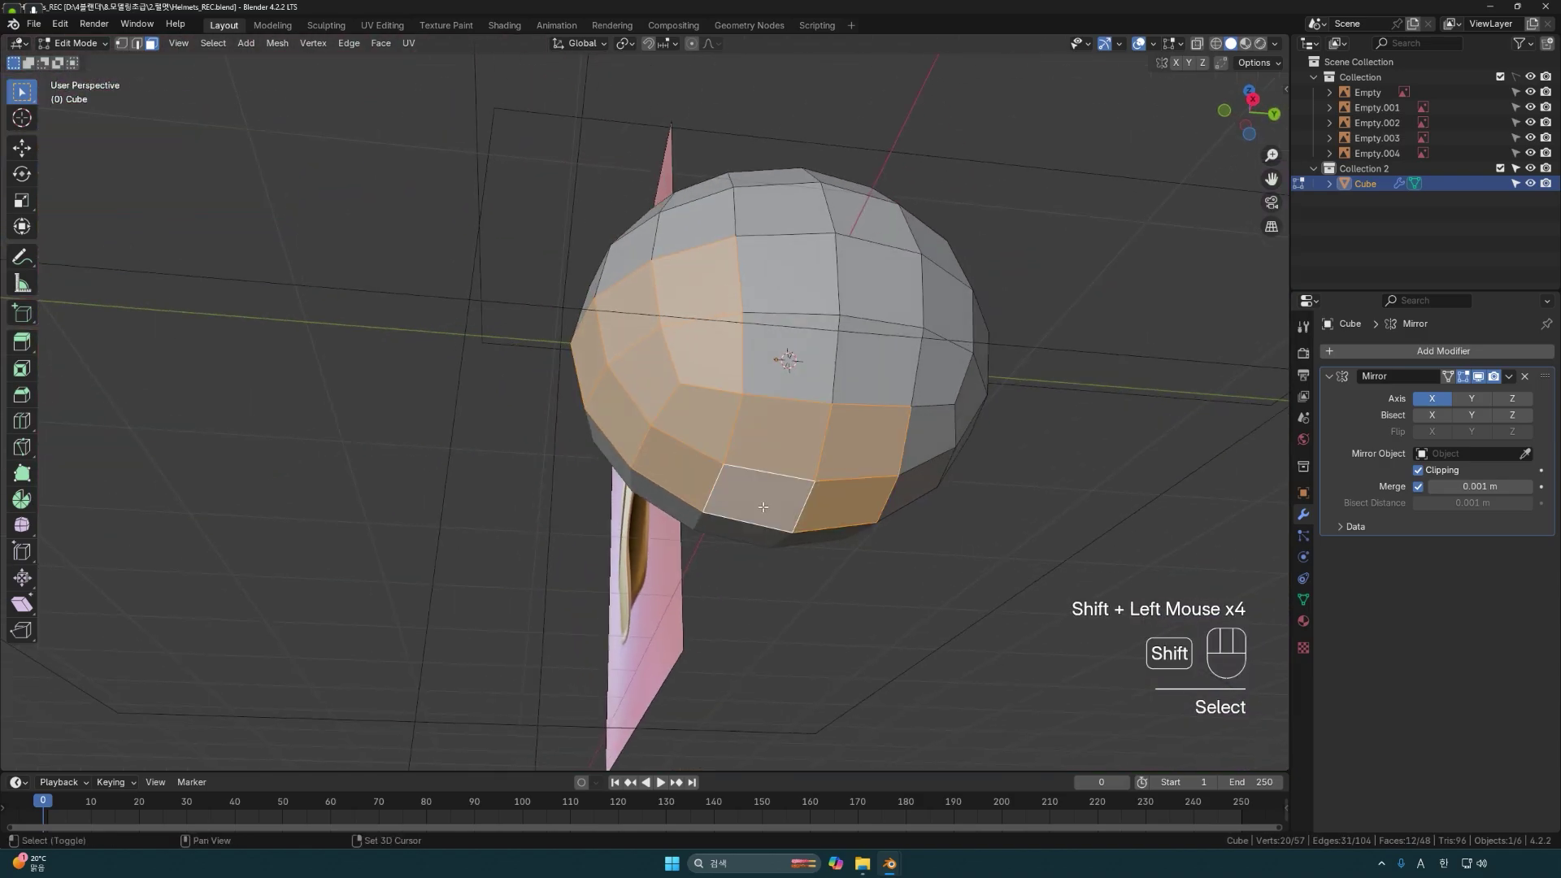
pyautogui.keyDown('shift'); pyautogui.click(894, 465); pyautogui.keyUp('shift')
pyautogui.keyDown('shift'); pyautogui.click(881, 506); pyautogui.keyUp('shift')
pyautogui.moveTo(869, 497)
pyautogui.mouseDown(button='middle')
pyautogui.moveTo(986, 425)
pyautogui.moveTo(993, 369)
pyautogui.moveTo(903, 500)
pyautogui.moveTo(892, 490)
pyautogui.mouseUp(button='middle')
pyautogui.scroll(-1, 902, 496)
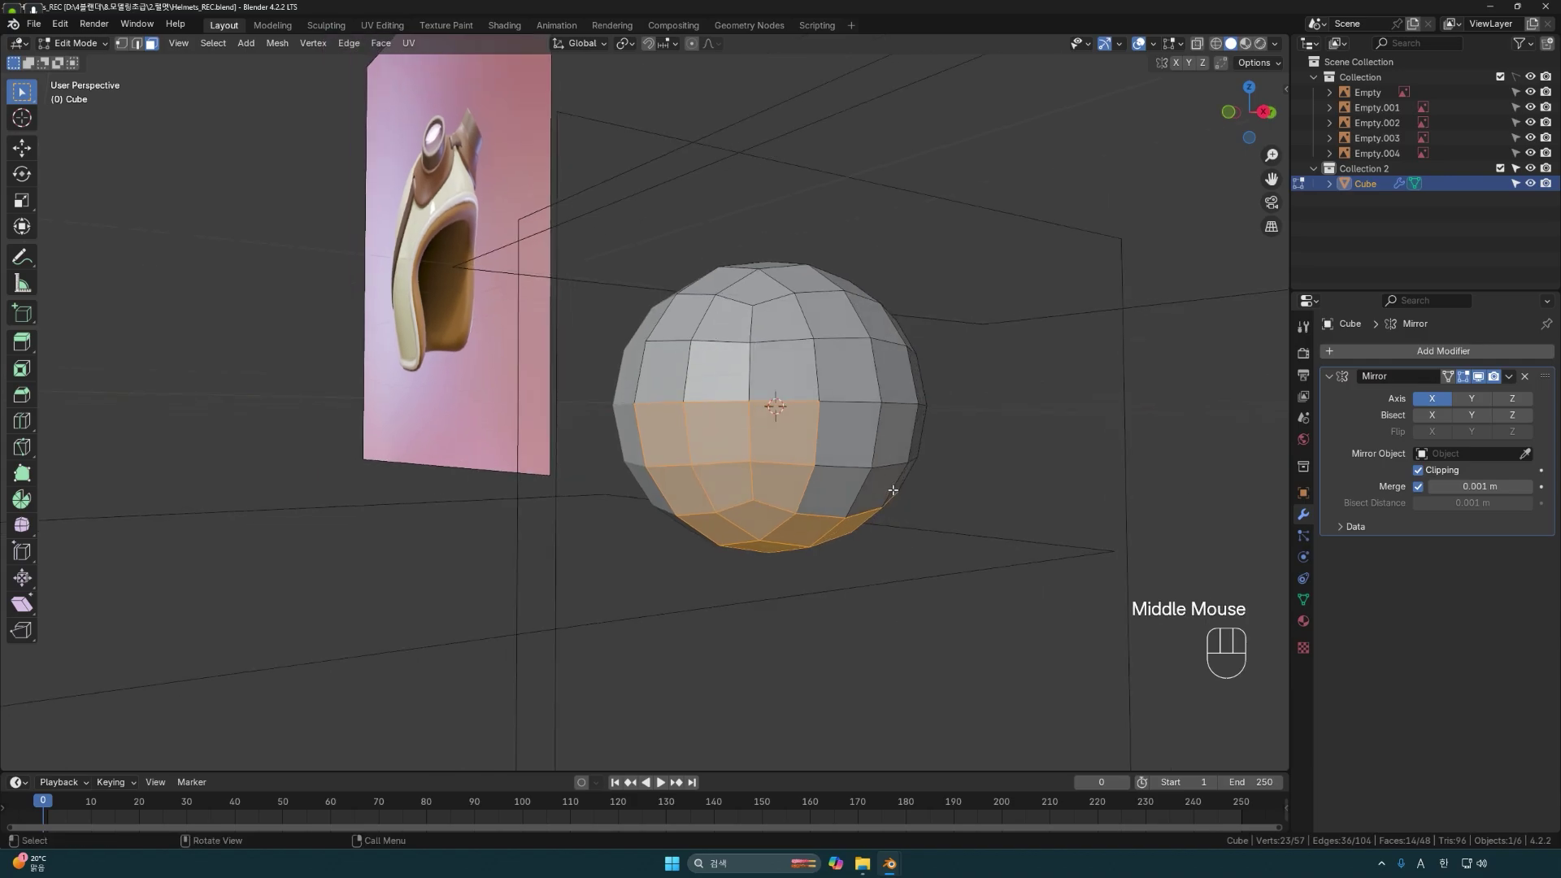
pyautogui.press('x')
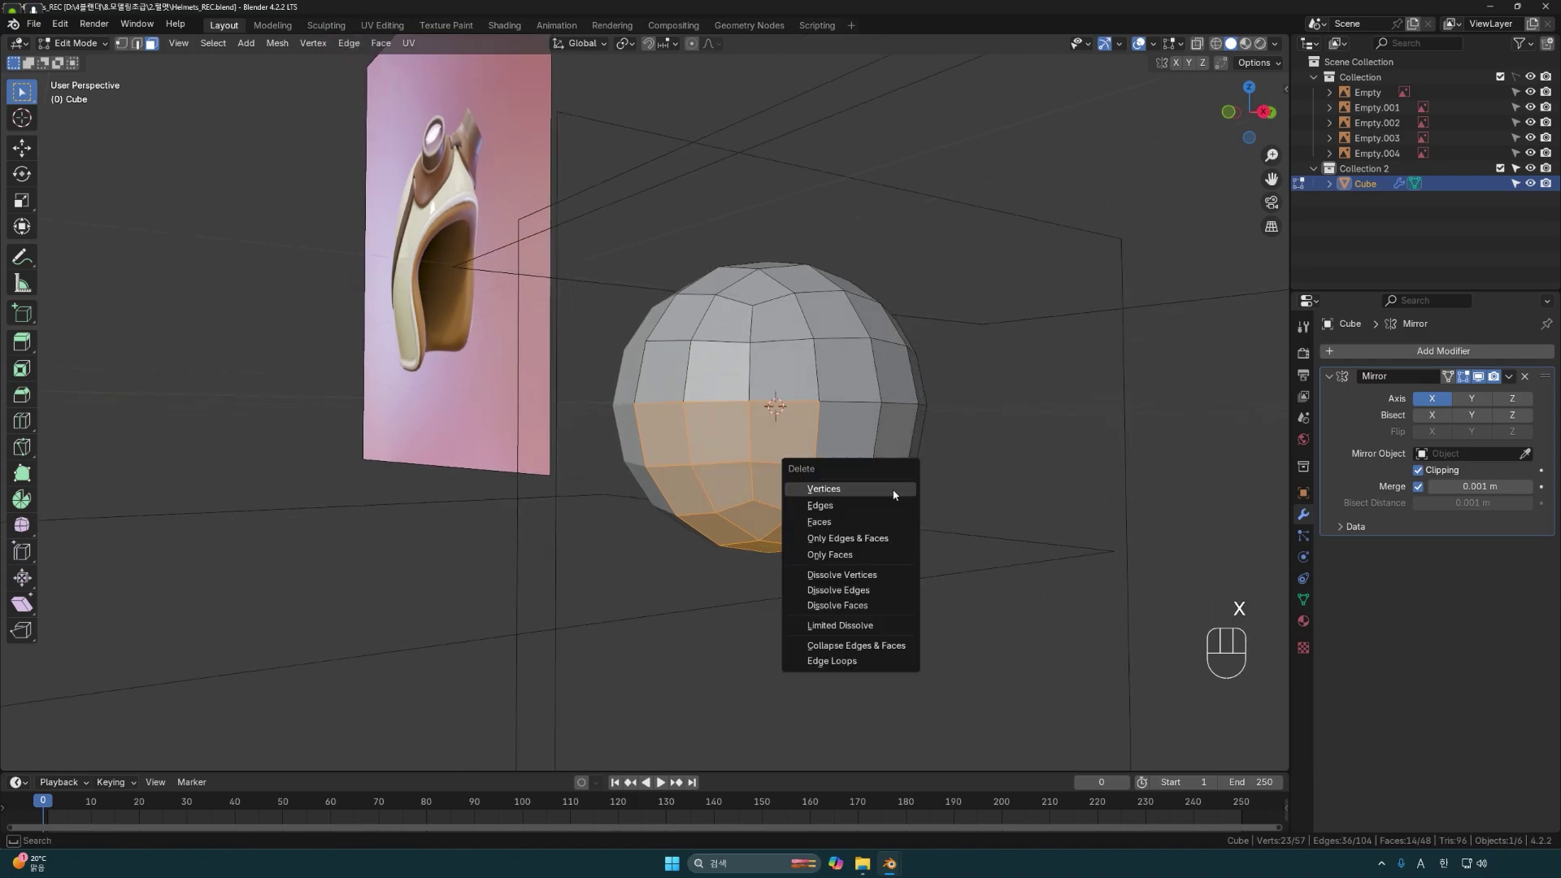
pyautogui.click(862, 521)
# Show the opened shell from the front over the helmet reference, with vertex selection active.
pyautogui.moveTo(796, 529); pyautogui.dragTo(783, 494, button='middle')
pyautogui.press('KP_1')
pyautogui.scroll(3, 845, 529)
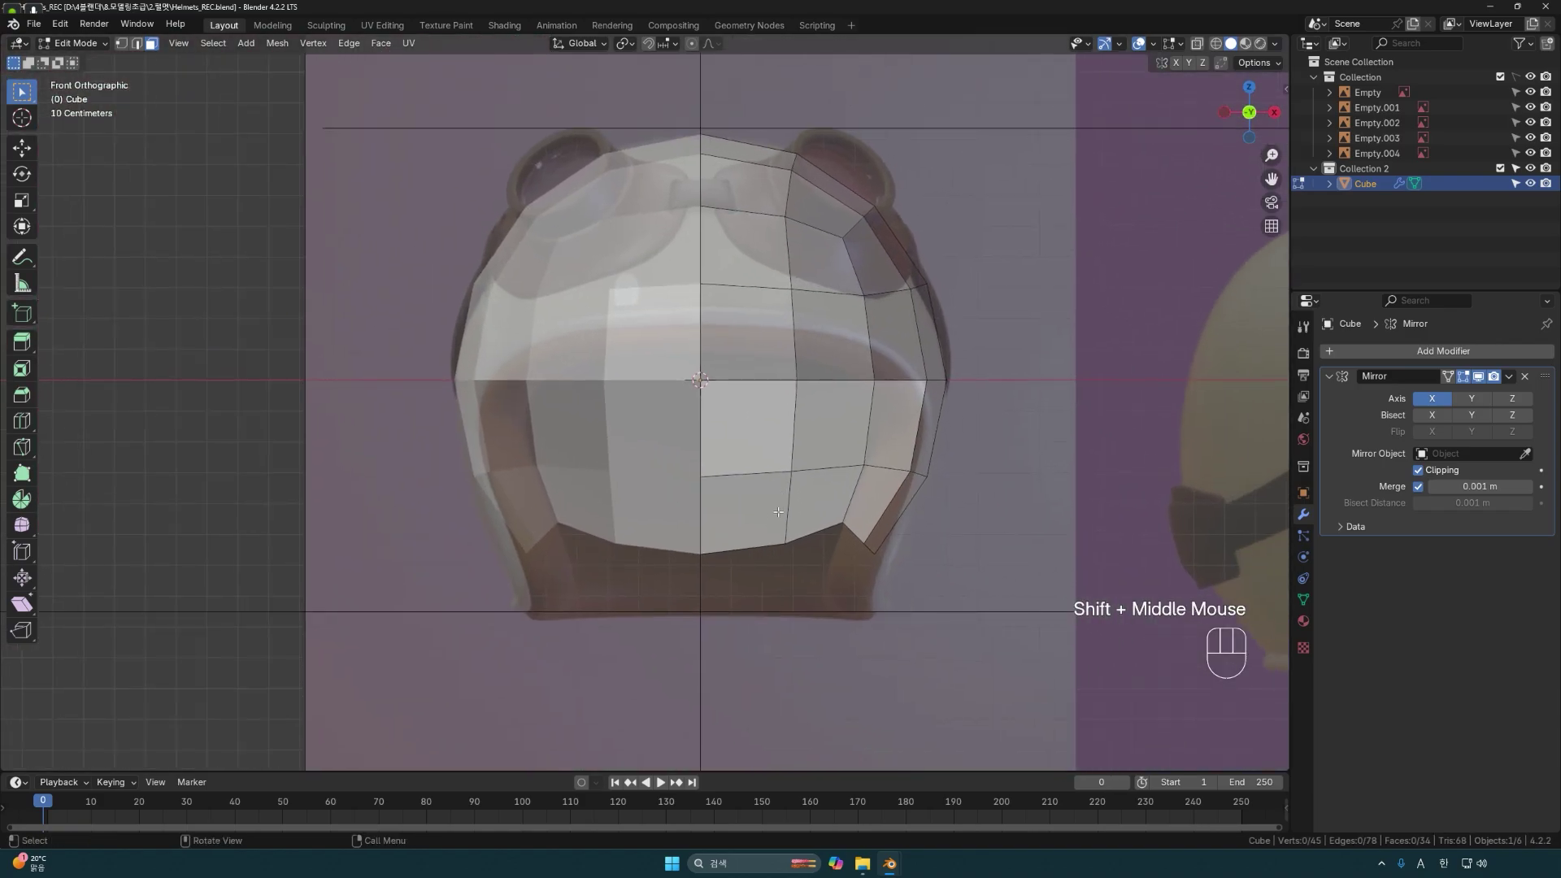
pyautogui.press('1')
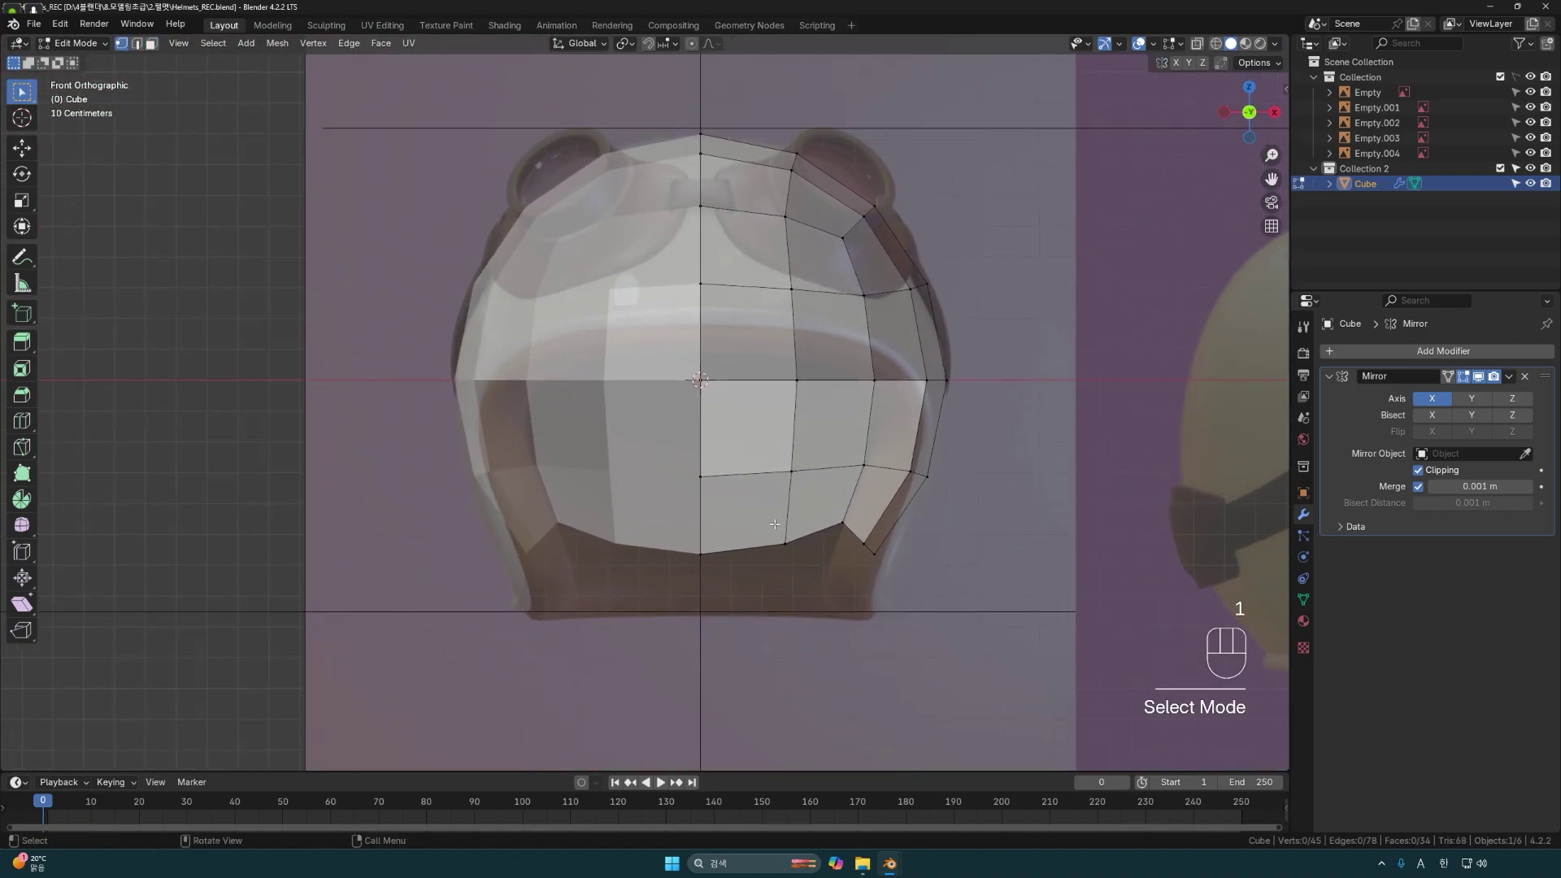
pyautogui.moveTo(634, 503); pyautogui.dragTo(937, 606)
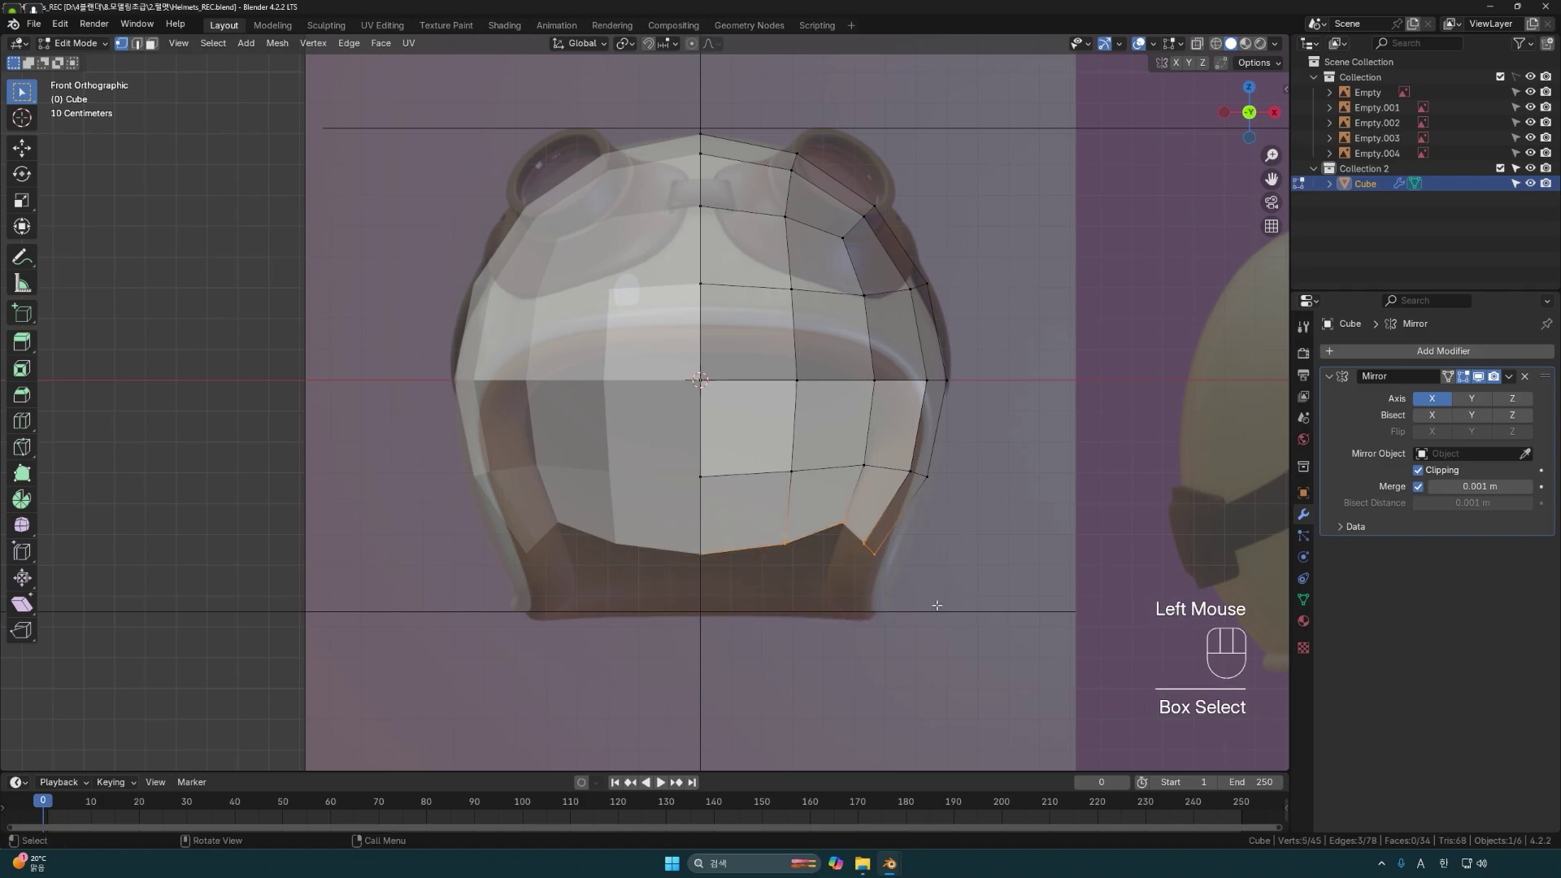
pyautogui.press('g')
pyautogui.press('z')
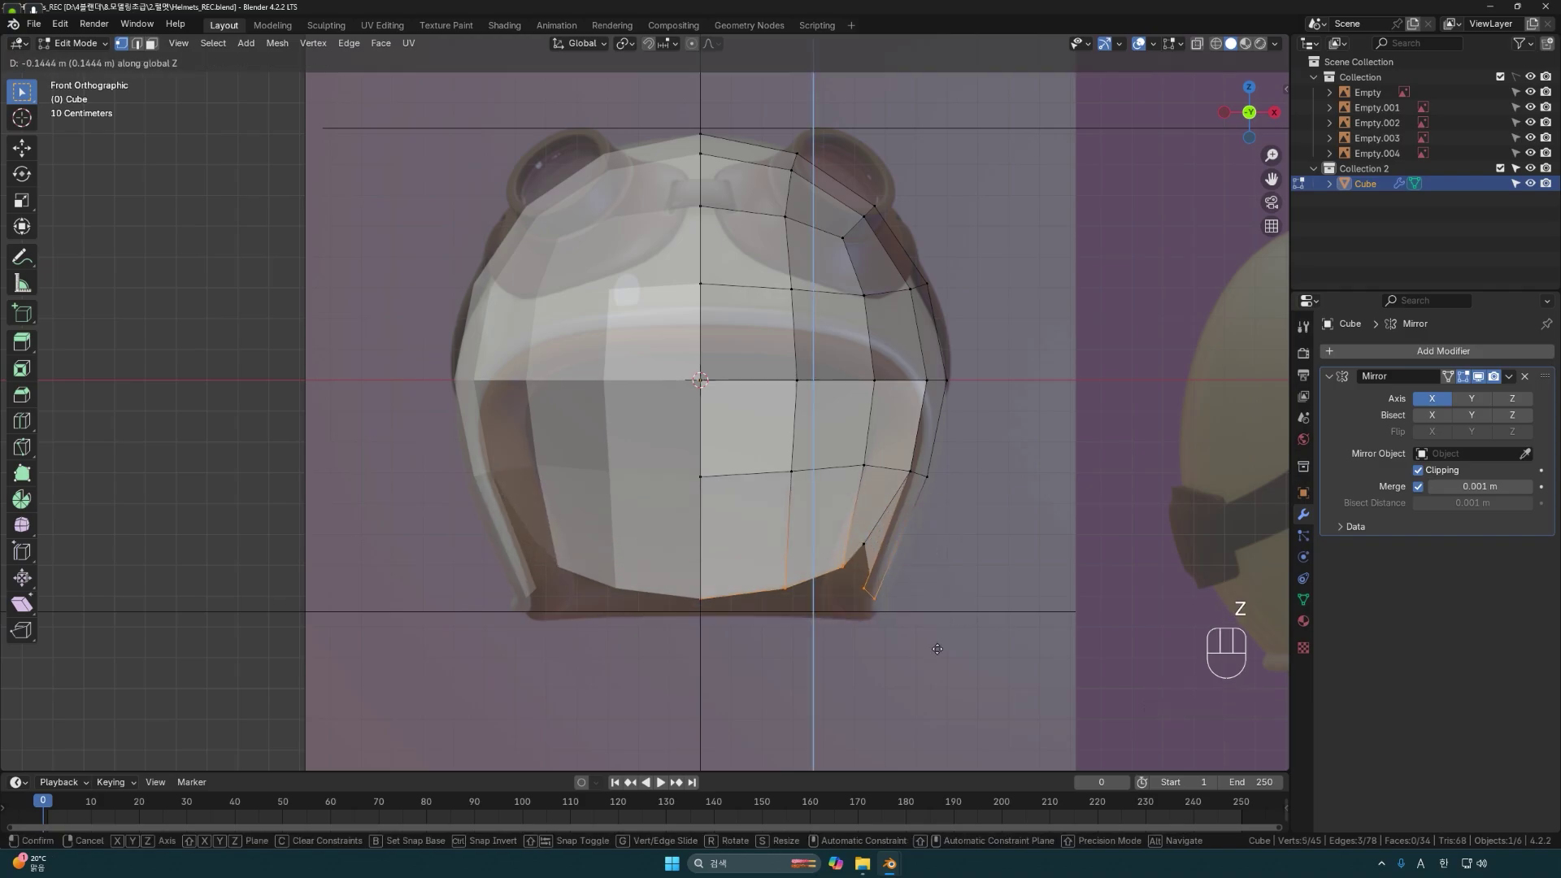
pyautogui.press('Escape')
# In wireframe, select all vertices of the shell's bottom edge and move them down about 0.216 m along Z.
pyautogui.hotkey('shift', 'z')
pyautogui.moveTo(626, 506); pyautogui.dragTo(967, 627)
pyautogui.press('g')
pyautogui.press('z')
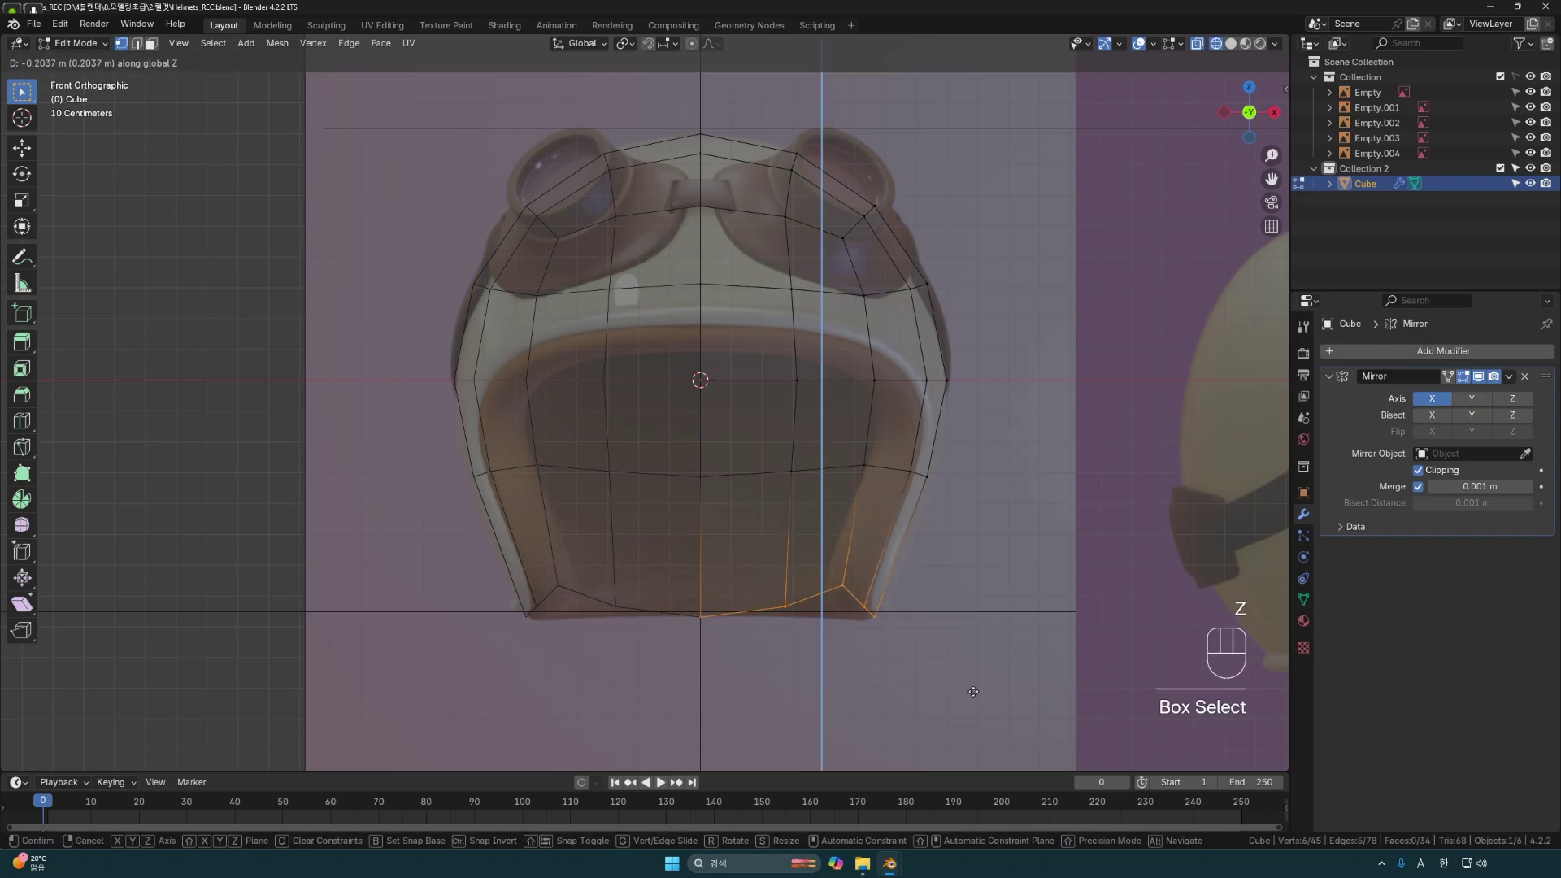
pyautogui.click(973, 697)
# Flatten the bottom-edge vertices by scaling them to 0 along Z, and adjust their height to the reference helmet's lower rim.
pyautogui.press('s')
pyautogui.press('z')
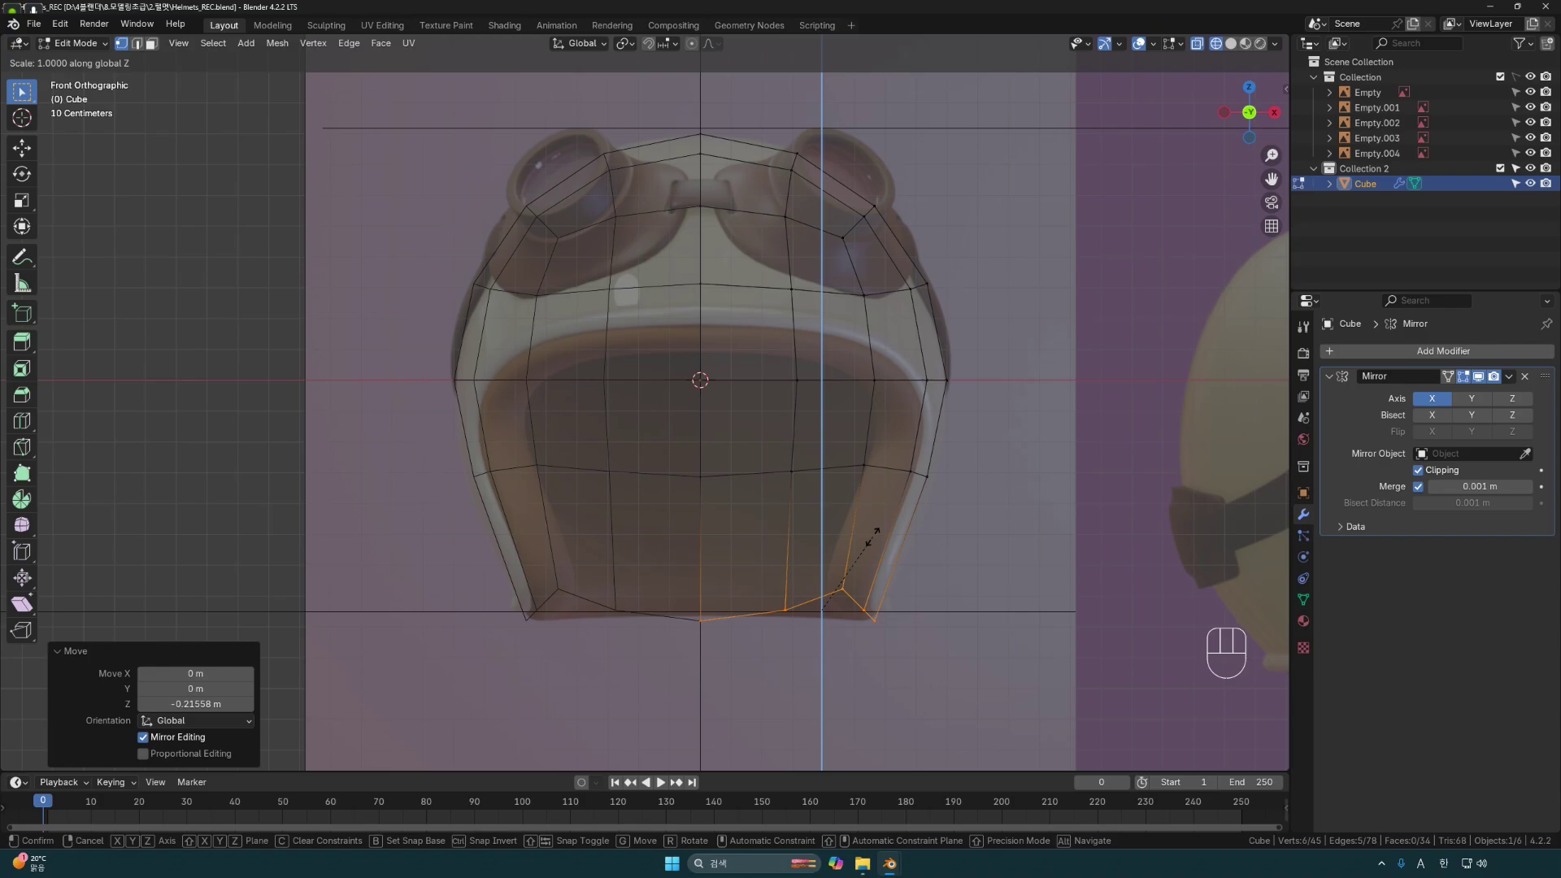
pyautogui.write('0')
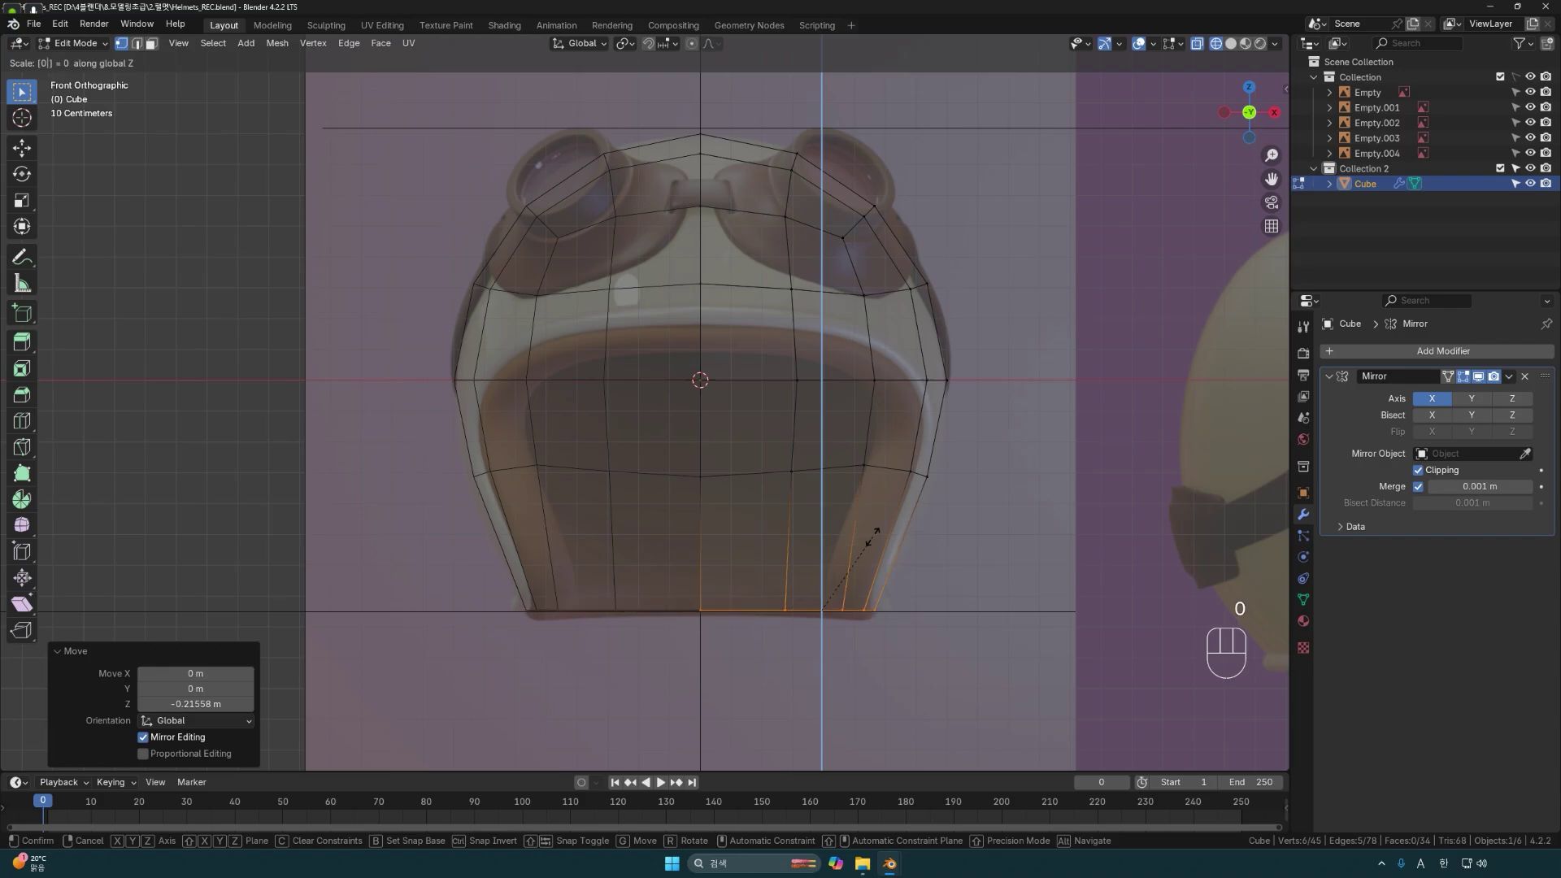
pyautogui.click(873, 536)
pyautogui.press('g')
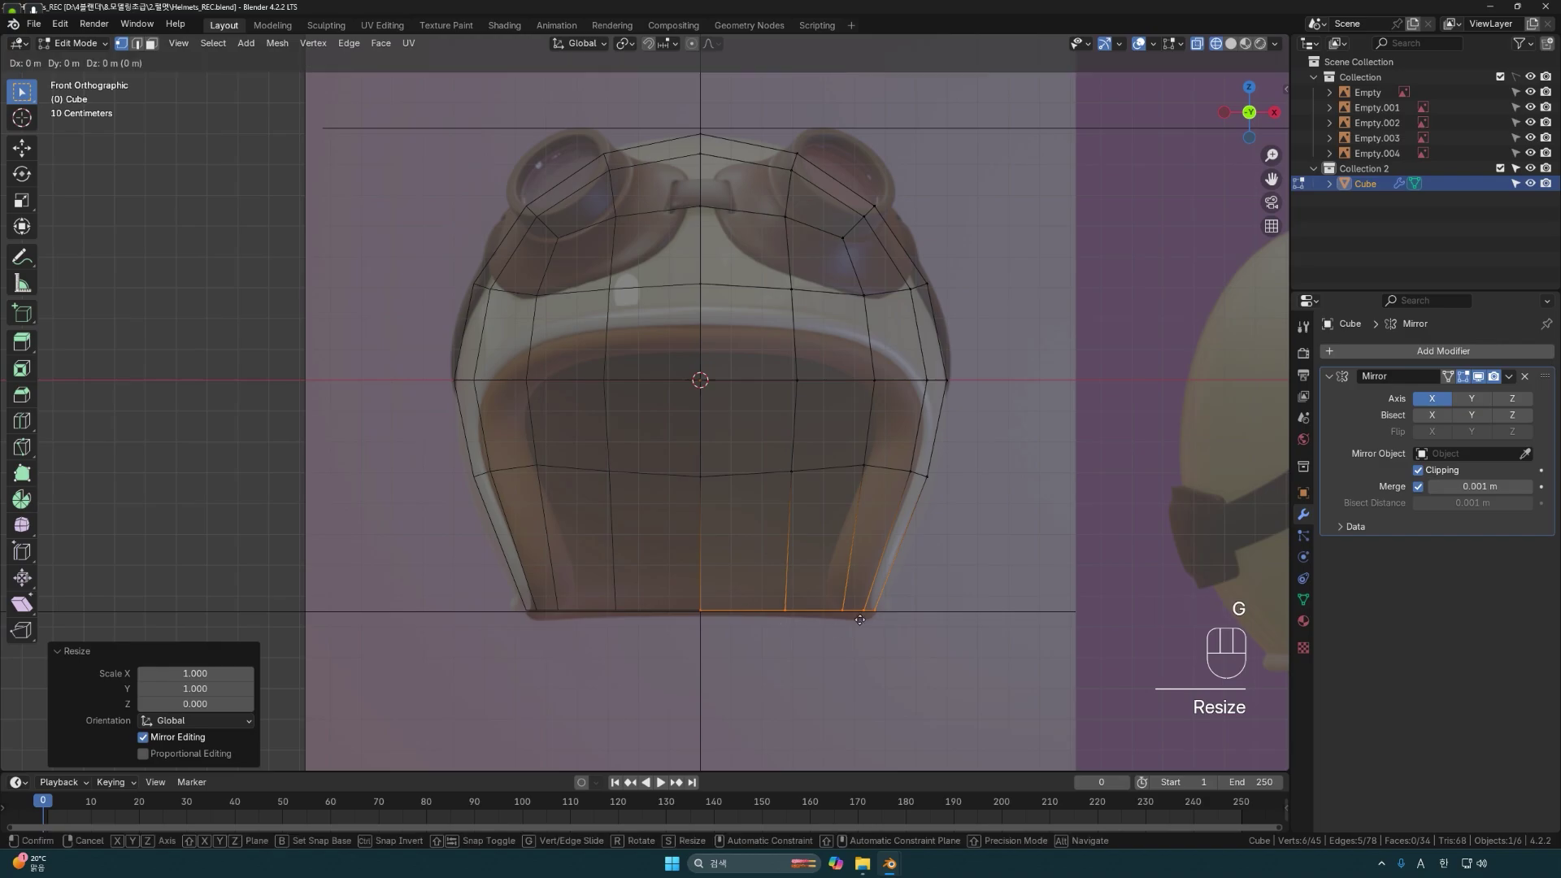
pyautogui.press('z')
pyautogui.click(983, 571)
pyautogui.click(984, 570)
# In the right orthographic view, select the whole mesh and move it up about 0.04 m over the side reference.
pyautogui.scroll(-3, 959, 568)
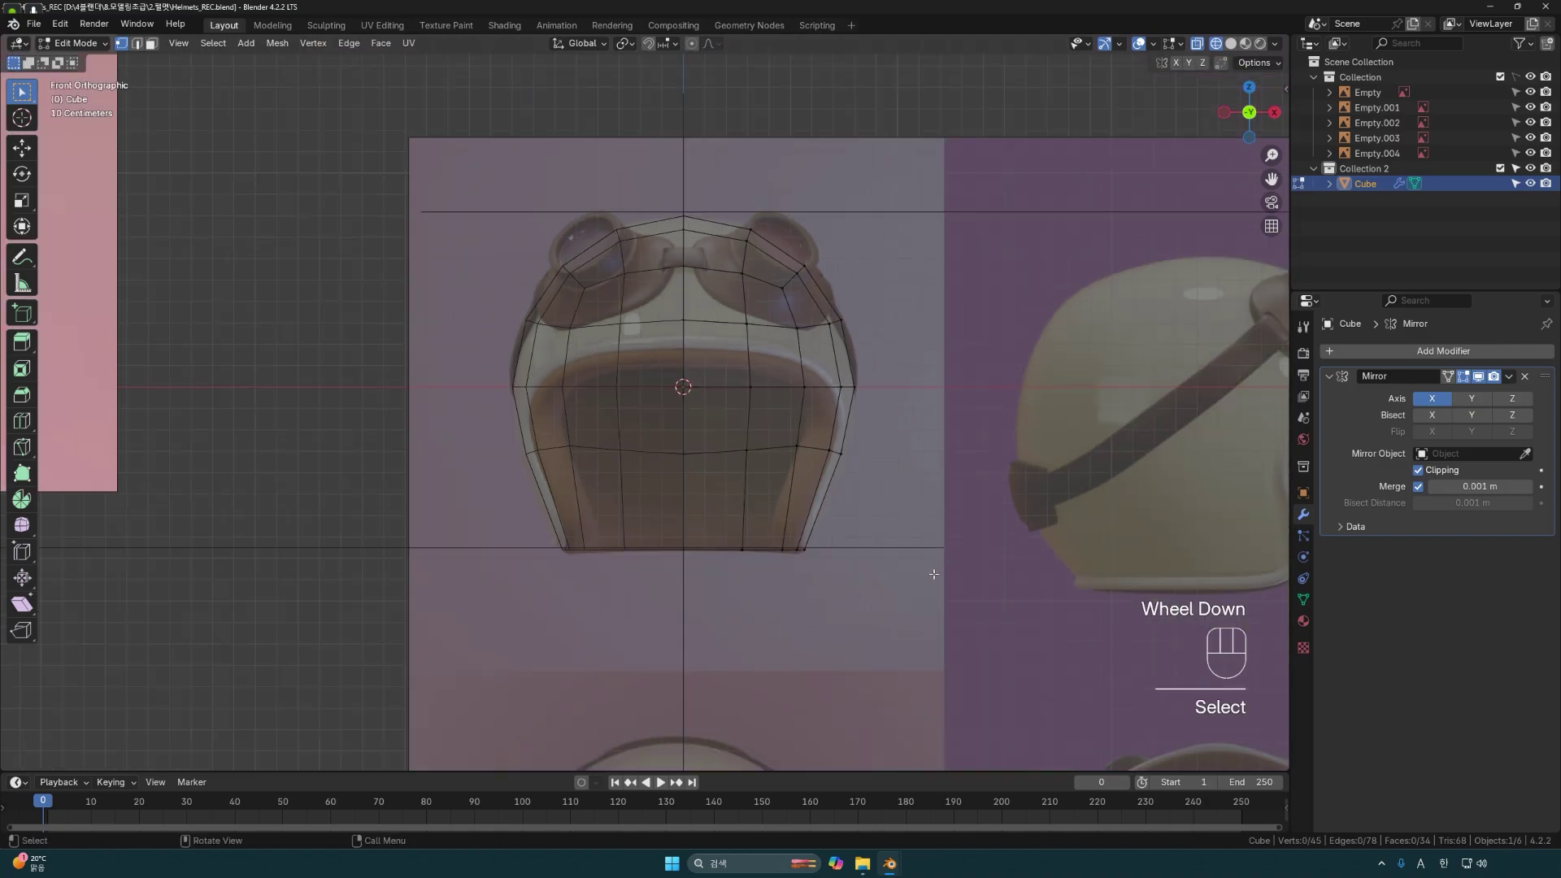
pyautogui.moveTo(930, 565); pyautogui.dragTo(756, 578, button='middle')
pyautogui.press('`')
pyautogui.press('6')
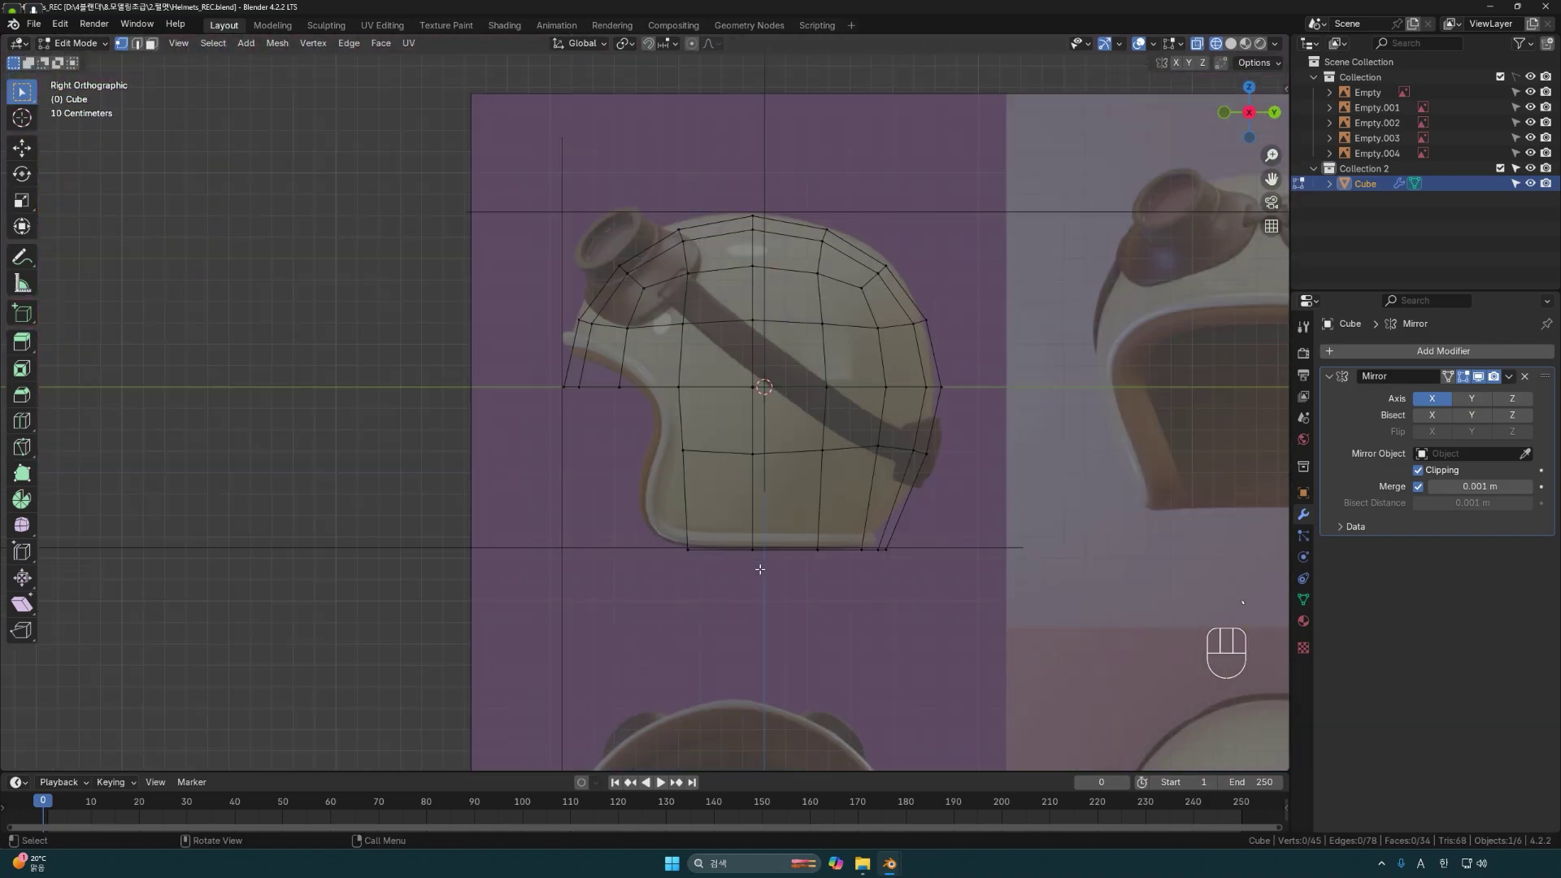
pyautogui.scroll(2, 735, 567)
pyautogui.keyDown('shift'); pyautogui.moveTo(813, 435); pyautogui.dragTo(767, 520, button='middle'); pyautogui.keyUp('shift')
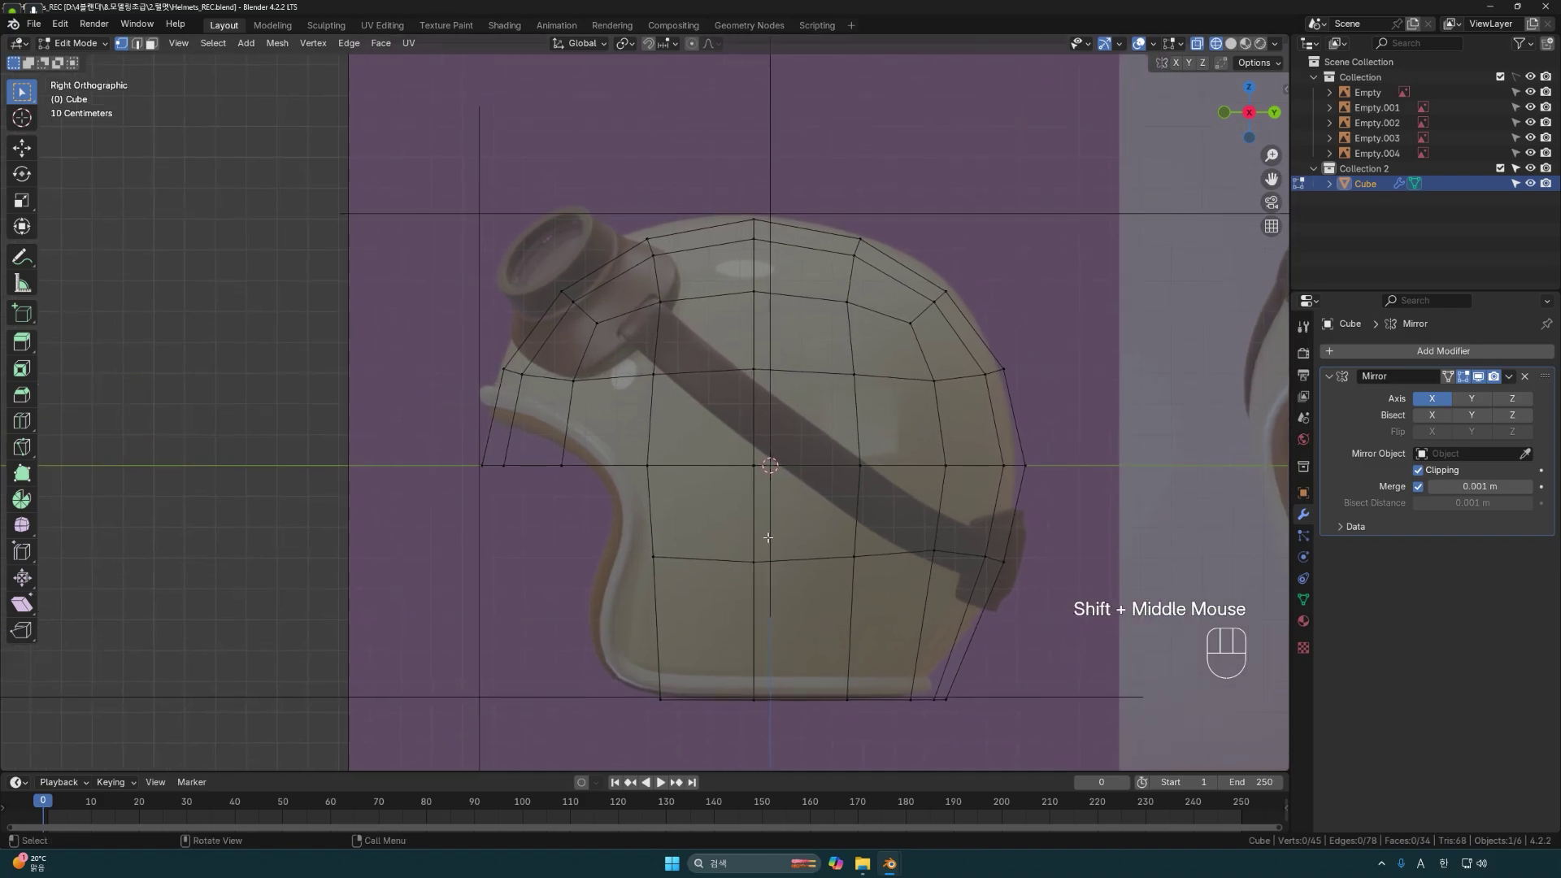
pyautogui.moveTo(439, 175); pyautogui.dragTo(1124, 757)
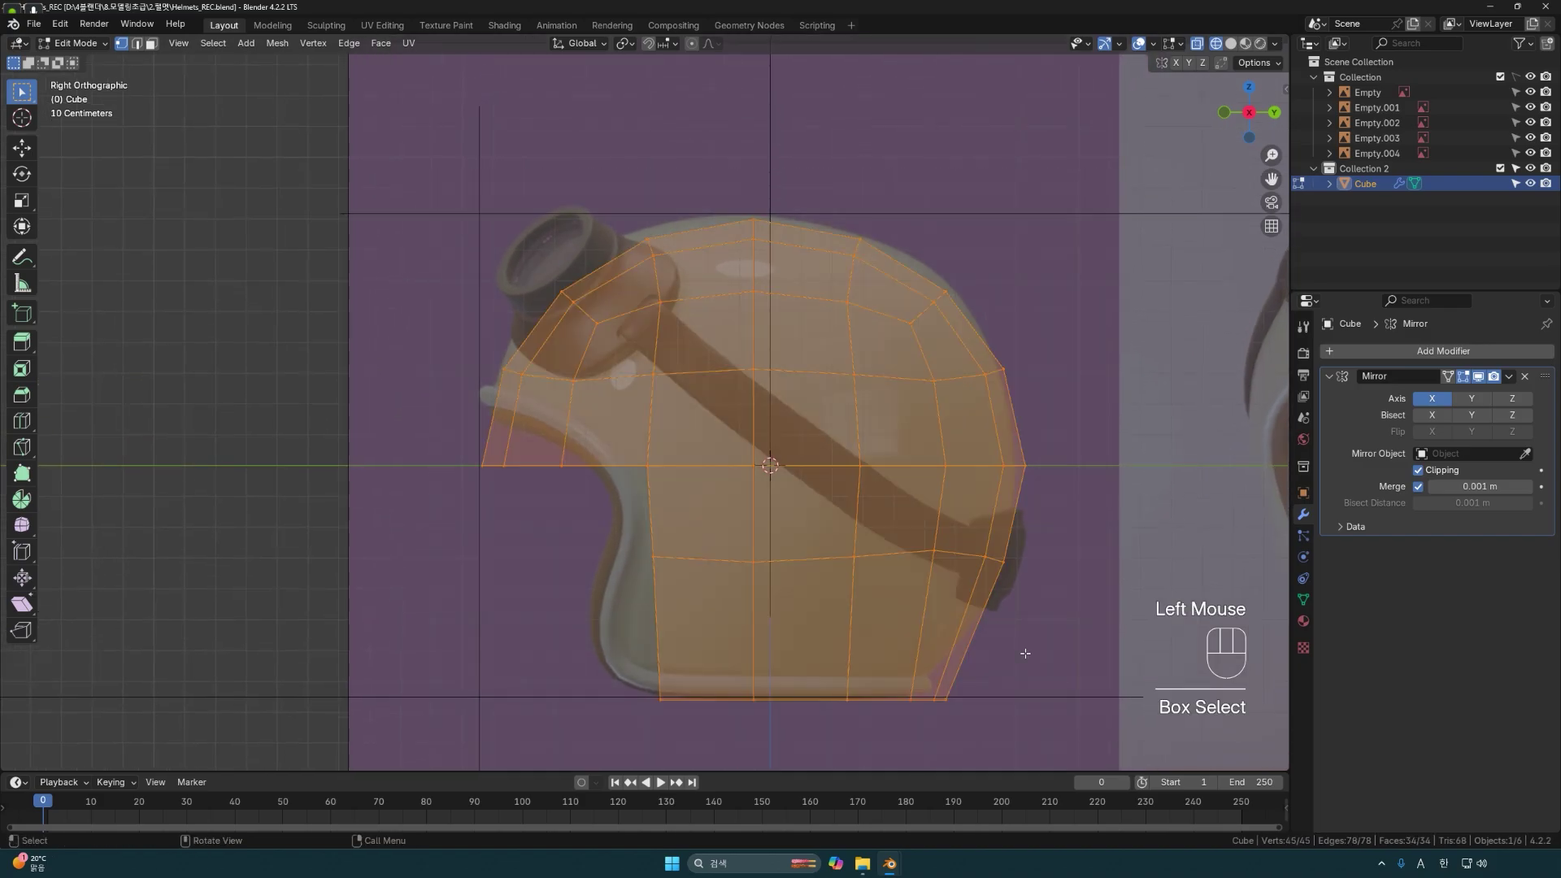
pyautogui.press('g')
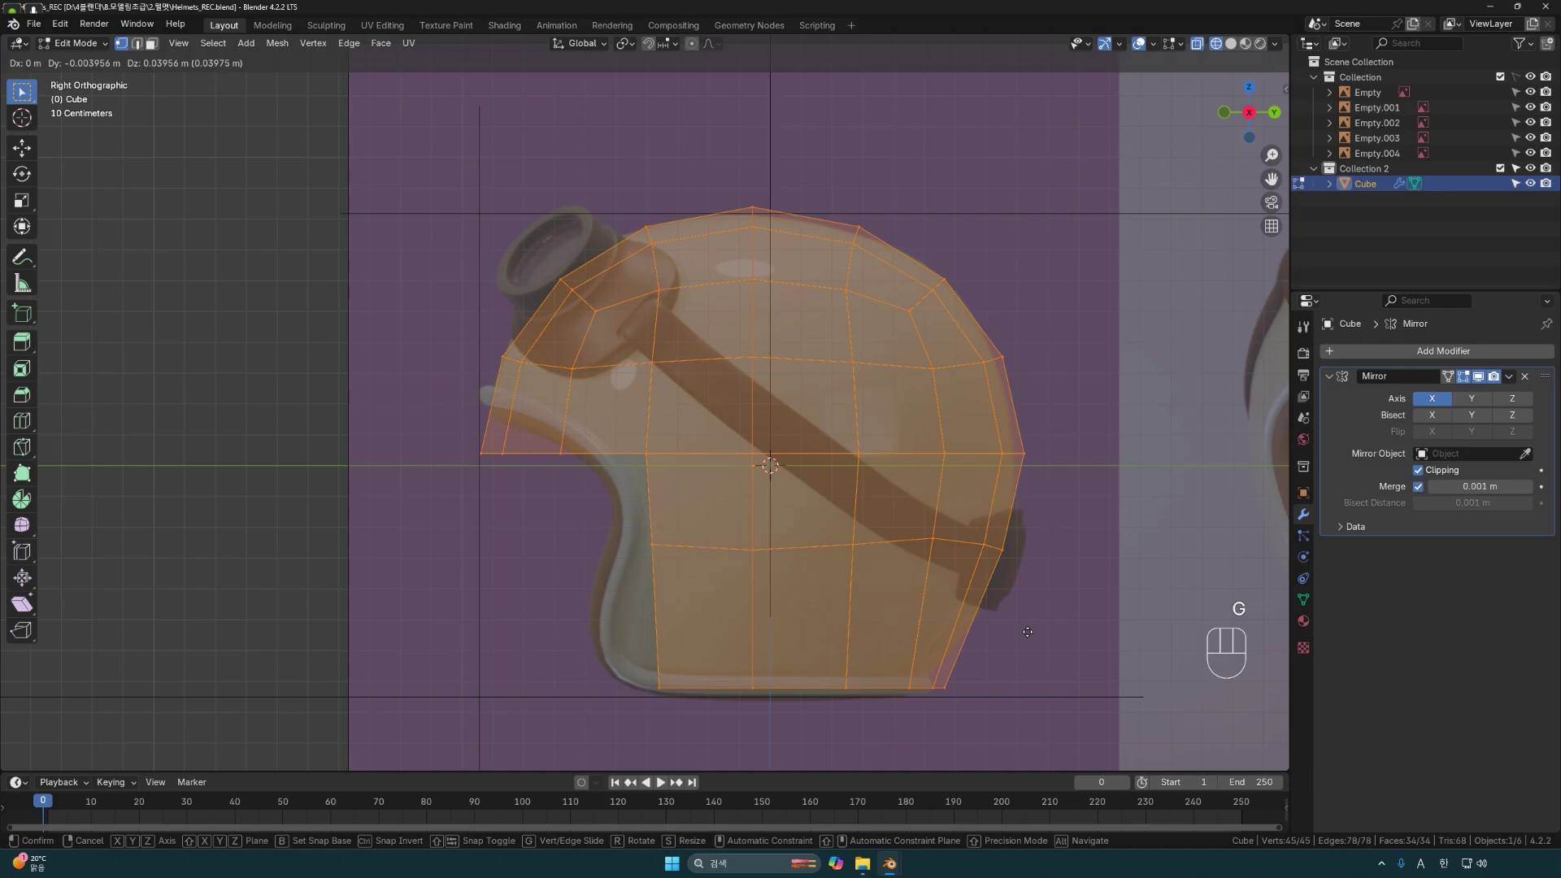
pyautogui.click(1027, 630)
pyautogui.click(1004, 655)
# Move the rear vertices of the bottom edge forward along Y to meet the side reference's lower back outline.
pyautogui.moveTo(990, 668); pyautogui.dragTo(817, 713)
pyautogui.press('g')
pyautogui.press('x')
pyautogui.press('y')
pyautogui.click(891, 696)
pyautogui.click(1056, 501)
pyautogui.moveTo(1062, 440); pyautogui.dragTo(920, 561)
pyautogui.click(1088, 563)
pyautogui.click(1089, 562)
# Lower the crown's top centre vertices along Z to match the helmet outline in the side reference.
pyautogui.moveTo(720, 179); pyautogui.dragTo(789, 267)
pyautogui.press('g')
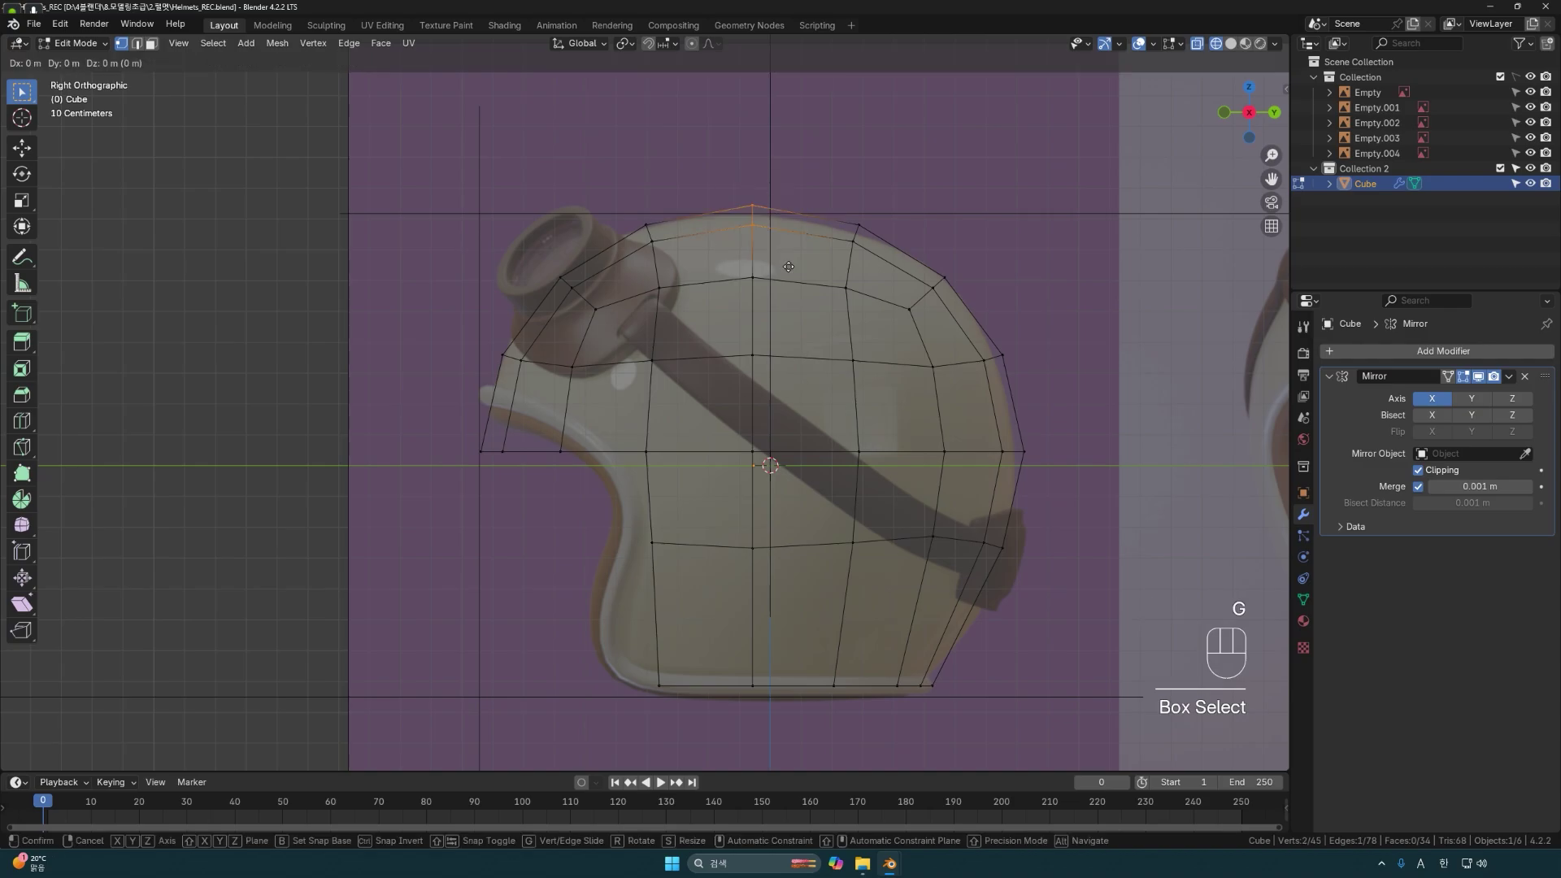
pyautogui.click(804, 241)
pyautogui.hotkey('ctrl', 'z')
pyautogui.press('g')
pyautogui.press('z')
pyautogui.click(788, 273)
# Move the rear crown vertices and the upper and middle back vertices inward to follow the side reference's rear silhouette.
pyautogui.moveTo(894, 197); pyautogui.dragTo(826, 262)
pyautogui.press('g')
pyautogui.click(822, 267)
pyautogui.moveTo(1038, 342); pyautogui.dragTo(961, 383)
pyautogui.press('g')
pyautogui.moveTo(979, 474); pyautogui.dragTo(979, 475)
pyautogui.press('g')
pyautogui.click(972, 474)
pyautogui.click(1062, 564)
# Shift the rear bottom-edge vertices slightly further forward to refine the lower back outline.
pyautogui.moveTo(988, 648); pyautogui.dragTo(802, 717)
pyautogui.press('g')
pyautogui.click(797, 717)
pyautogui.click(698, 601)
pyautogui.click(698, 601)
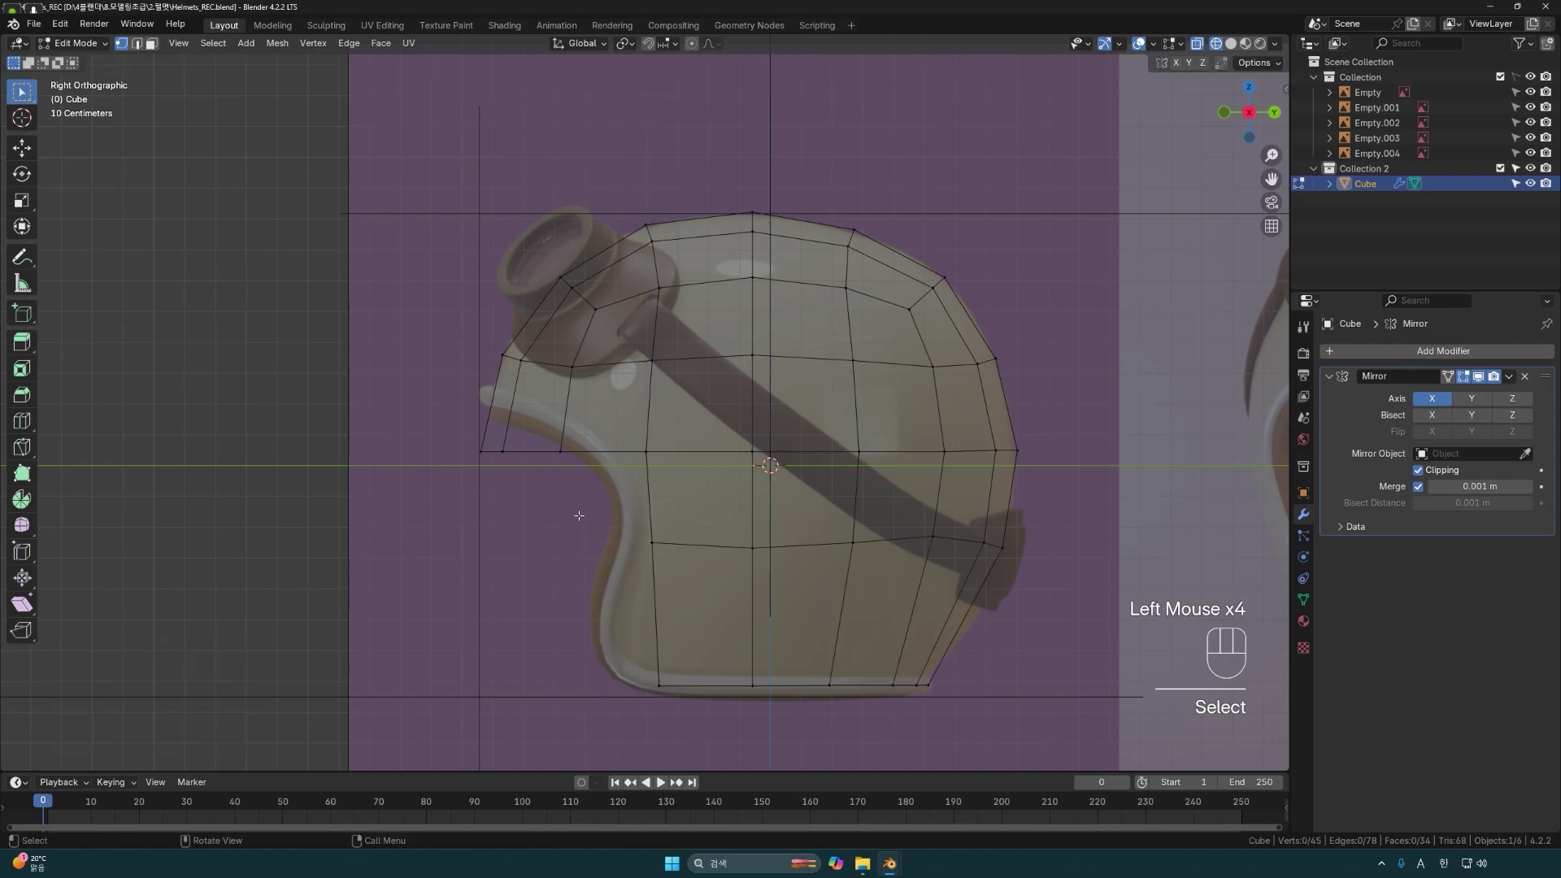
# Slide the front bottom-edge vertices up along their edges to the brow line of the face opening in the side reference.
pyautogui.keyDown('shift'); pyautogui.moveTo(455, 422); pyautogui.dragTo(474, 491, button='middle'); pyautogui.keyUp('shift')
pyautogui.moveTo(488, 504); pyautogui.dragTo(529, 528)
pyautogui.press('g')
pyautogui.press('g')
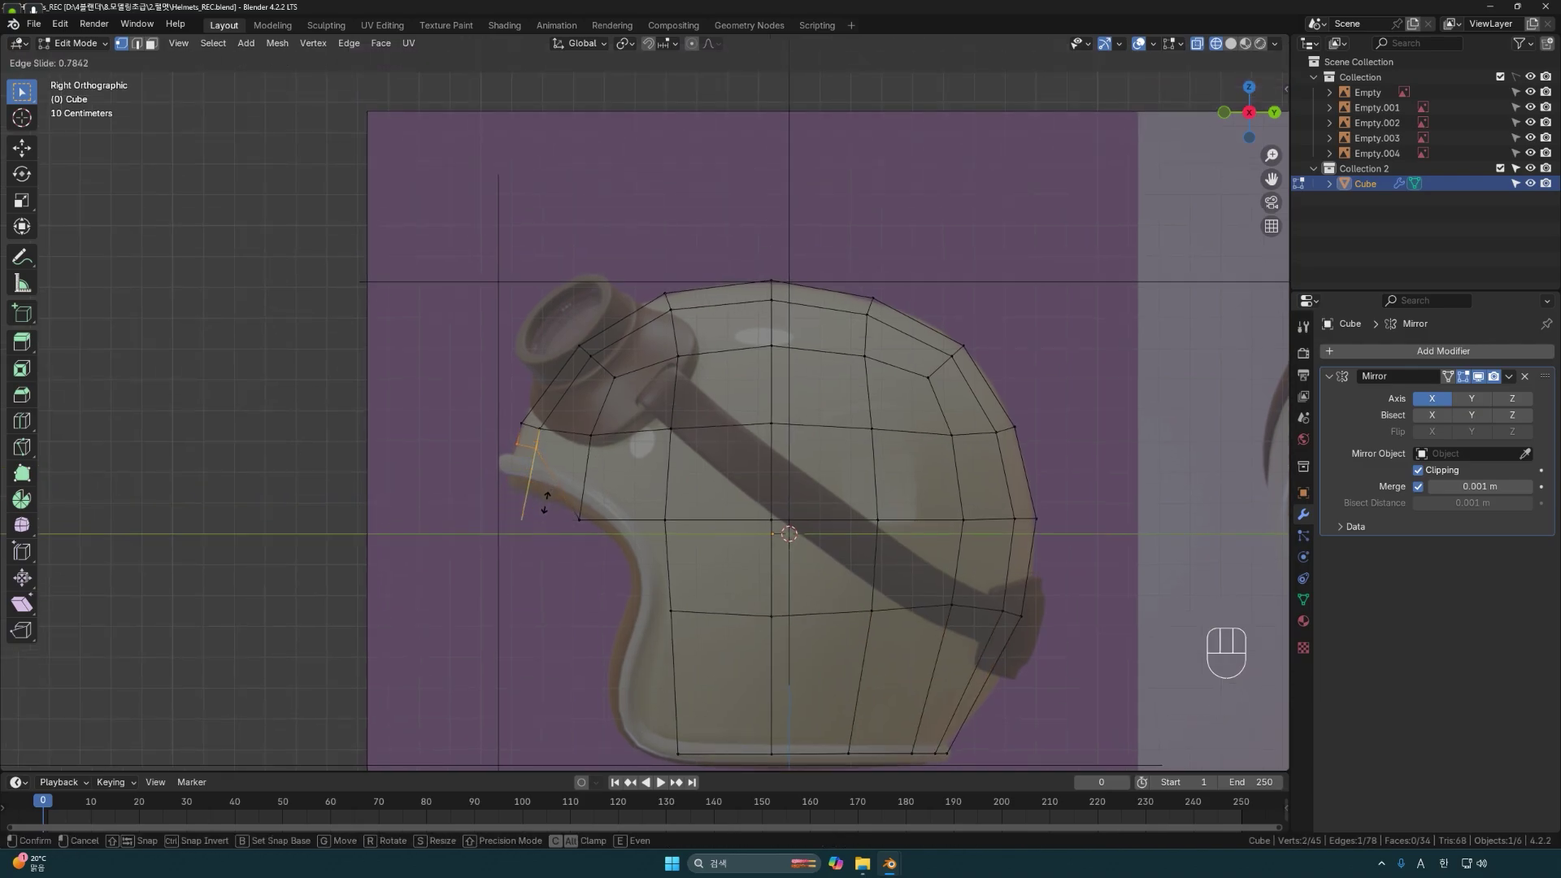
pyautogui.click(546, 505)
pyautogui.click(594, 528)
pyautogui.press('g')
pyautogui.press('g')
pyautogui.click(587, 541)
# Slide the row of forehead vertices above the brow upward along its edges and adjust its position.
pyautogui.moveTo(611, 452); pyautogui.dragTo(506, 409)
pyautogui.press('g')
pyautogui.press('g')
pyautogui.click(561, 407)
pyautogui.press('g')
pyautogui.click(565, 403)
pyautogui.press('g')
pyautogui.click(573, 407)
# Move the front vertices down the side of the face opening to follow the opening's outline in the side reference.
pyautogui.moveTo(697, 505); pyautogui.dragTo(644, 545)
pyautogui.press('g')
pyautogui.click(669, 568)
pyautogui.keyDown('shift'); pyautogui.moveTo(681, 605); pyautogui.dragTo(683, 508, button='middle'); pyautogui.keyUp('shift')
pyautogui.moveTo(644, 486); pyautogui.dragTo(706, 538)
pyautogui.press('g')
pyautogui.click(688, 543)
pyautogui.moveTo(650, 634); pyautogui.dragTo(707, 675)
pyautogui.press('g')
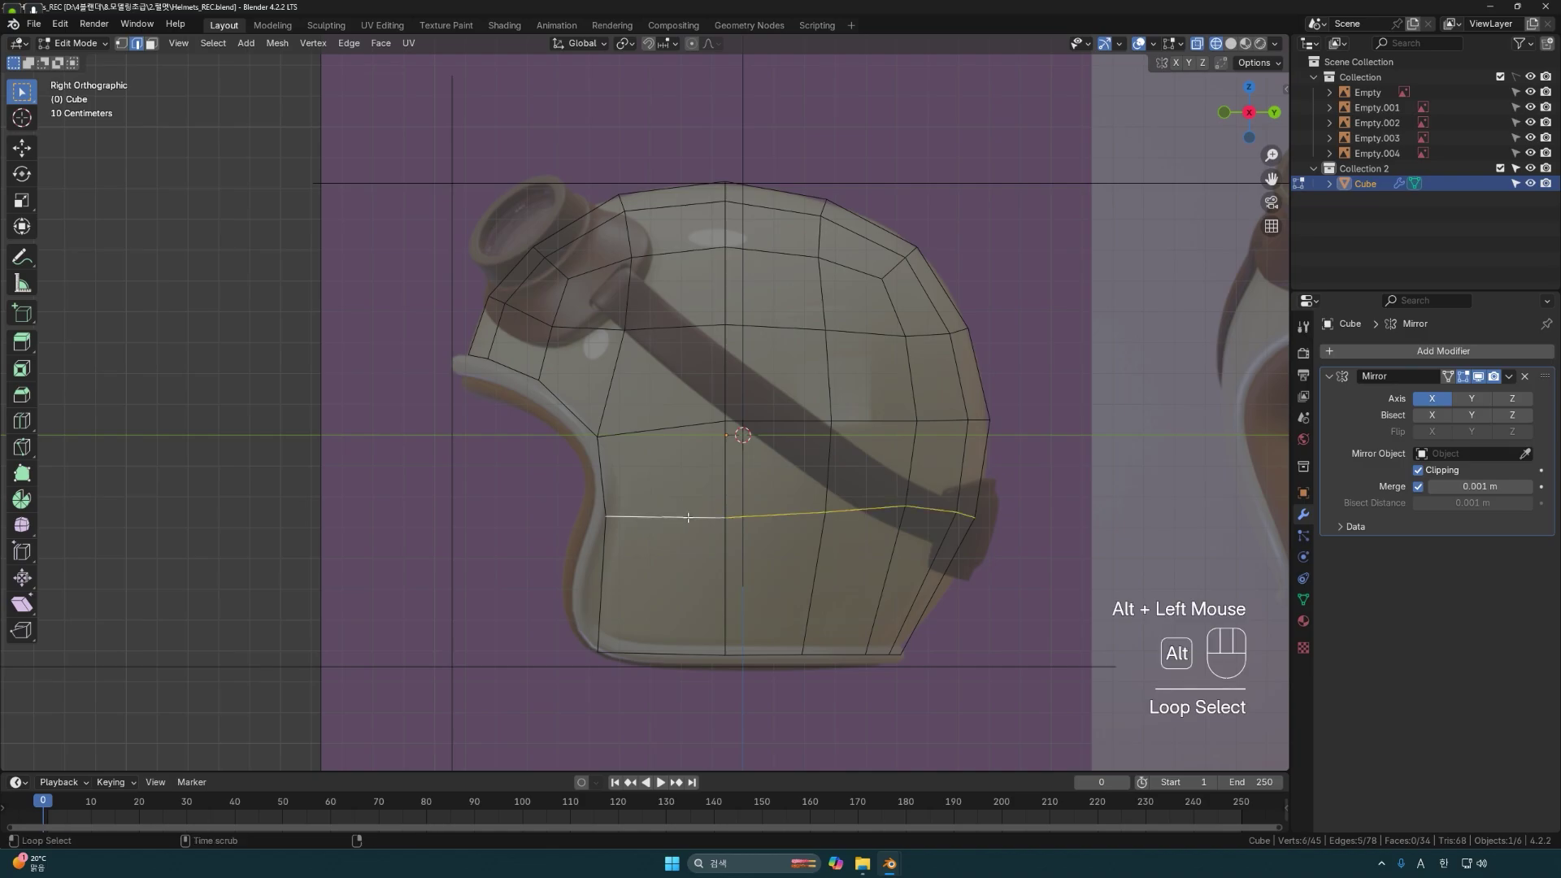
# Bevel the horizontal edge loop across the lower helmet with one segment to split it into two loops.
pyautogui.moveTo(753, 528); pyautogui.dragTo(803, 526, button='middle')
pyautogui.press('KP_3')
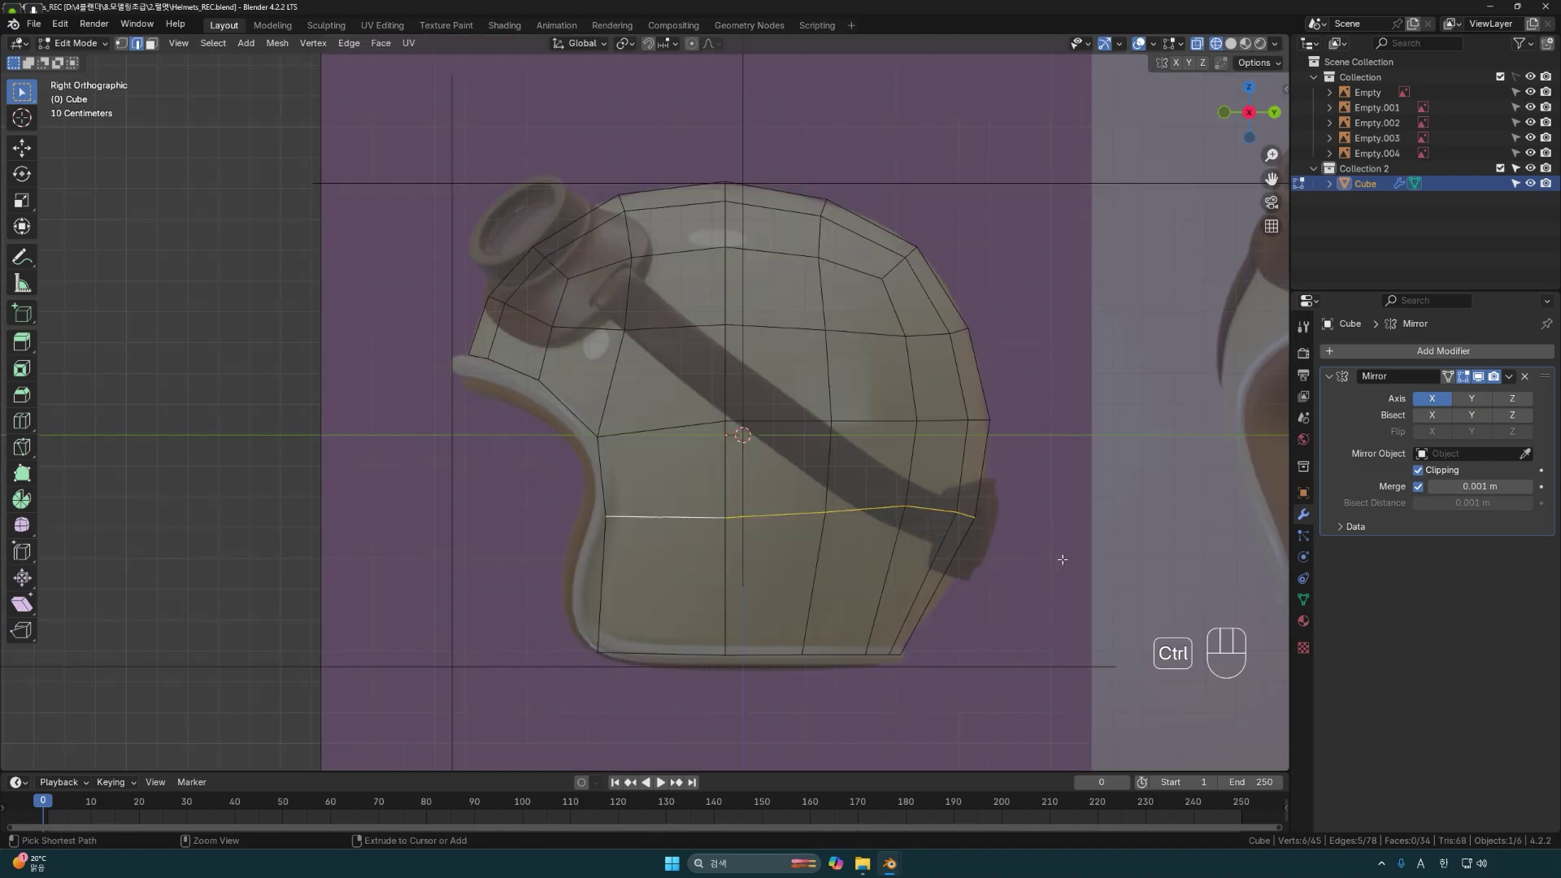
pyautogui.hotkey('ctrl', 'b')
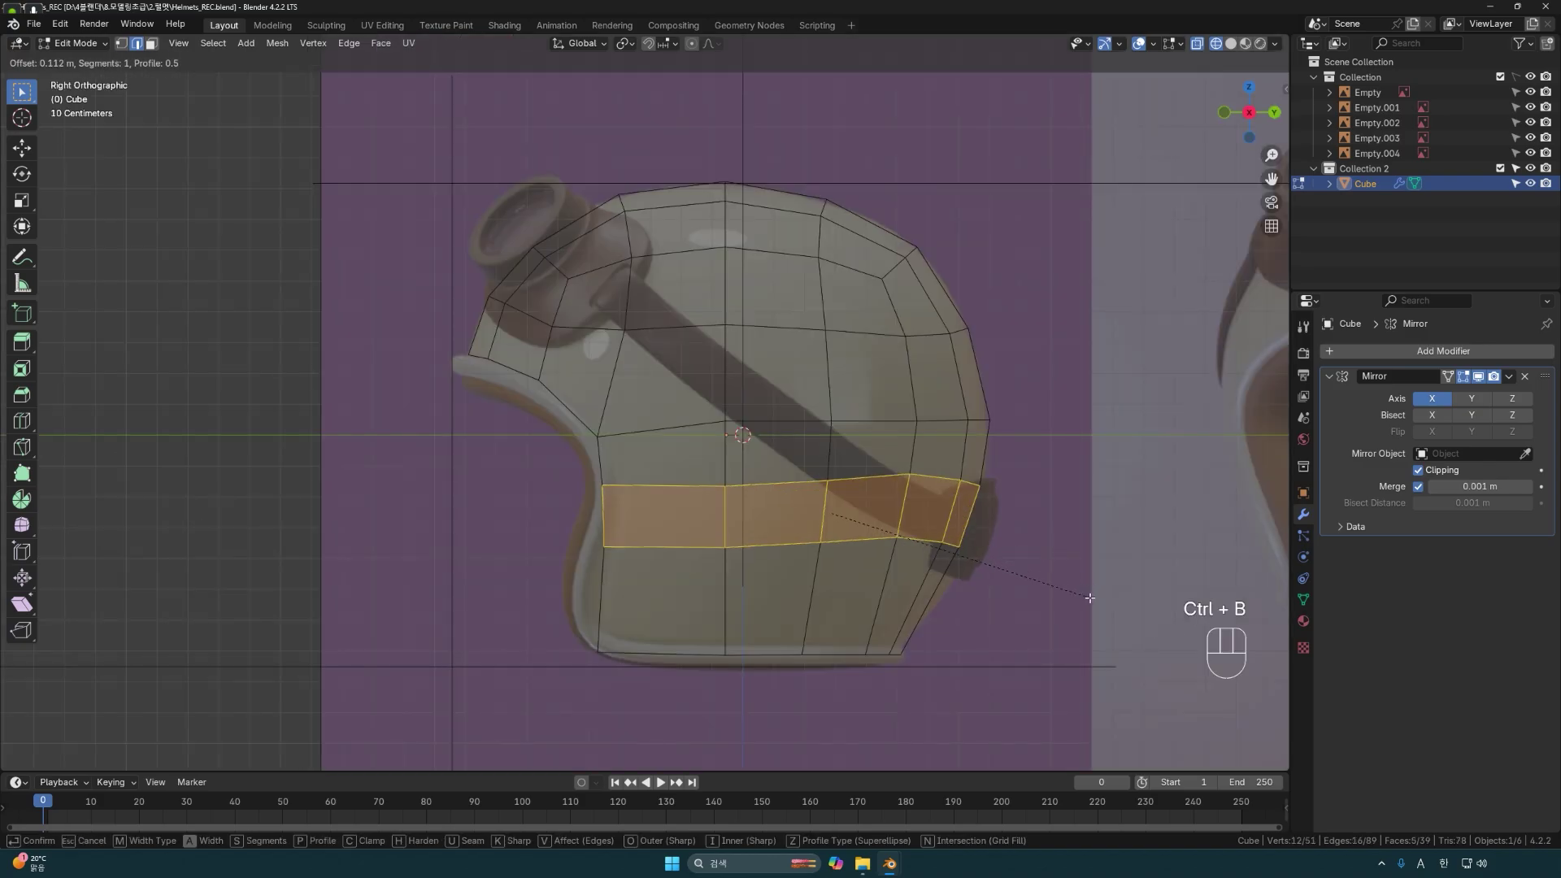
pyautogui.click(1057, 626)
# Lower both bevelled edge loops to space them more evenly down the lower part of the helmet.
pyautogui.press('1')
pyautogui.moveTo(566, 528); pyautogui.dragTo(1001, 572)
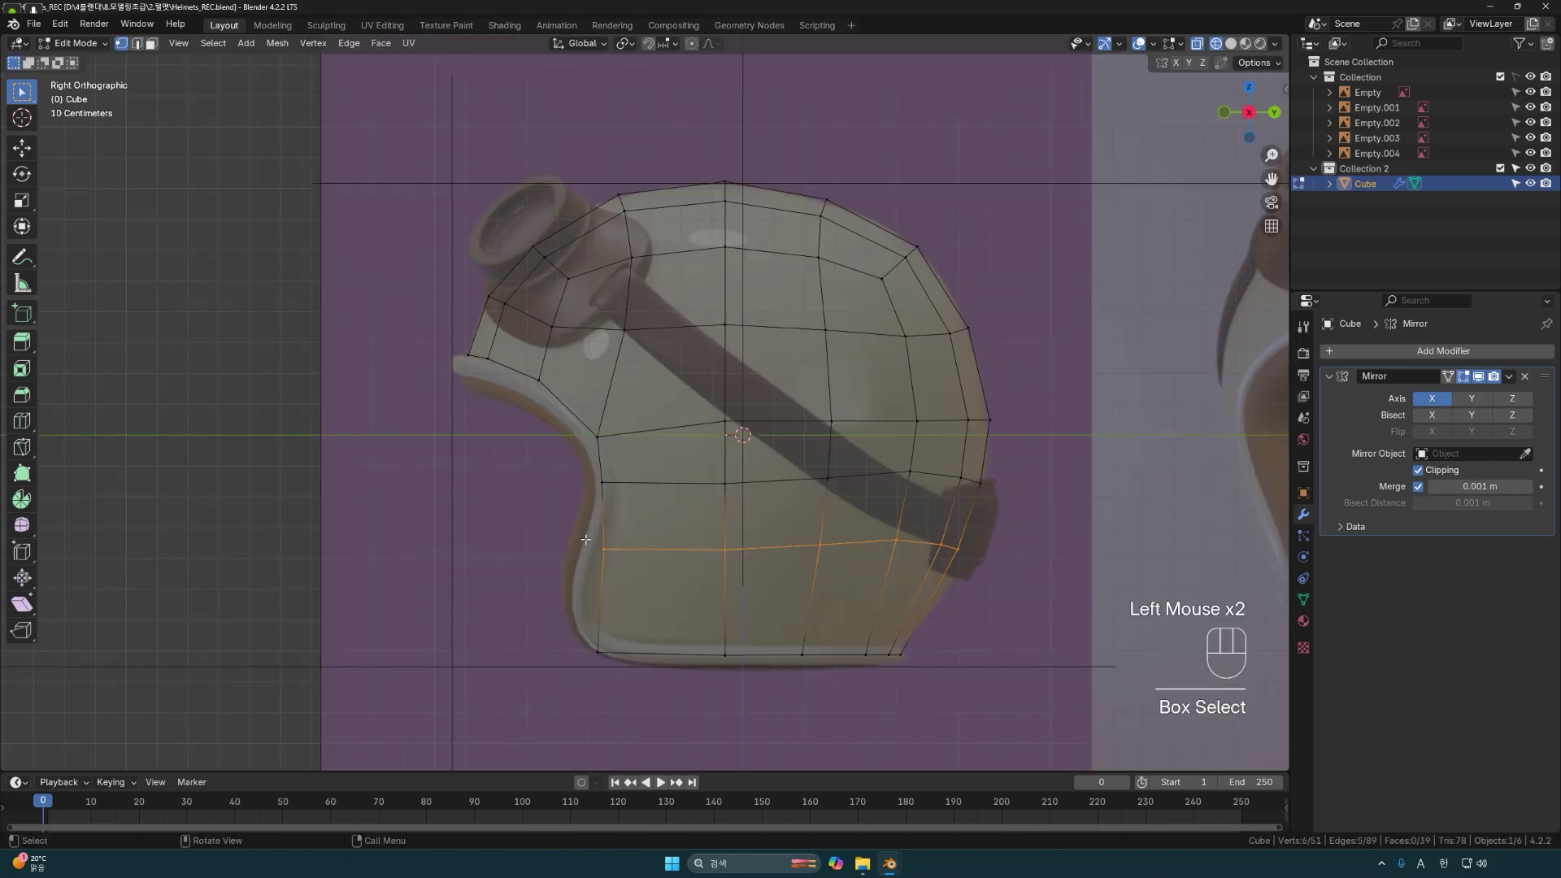
pyautogui.press('g')
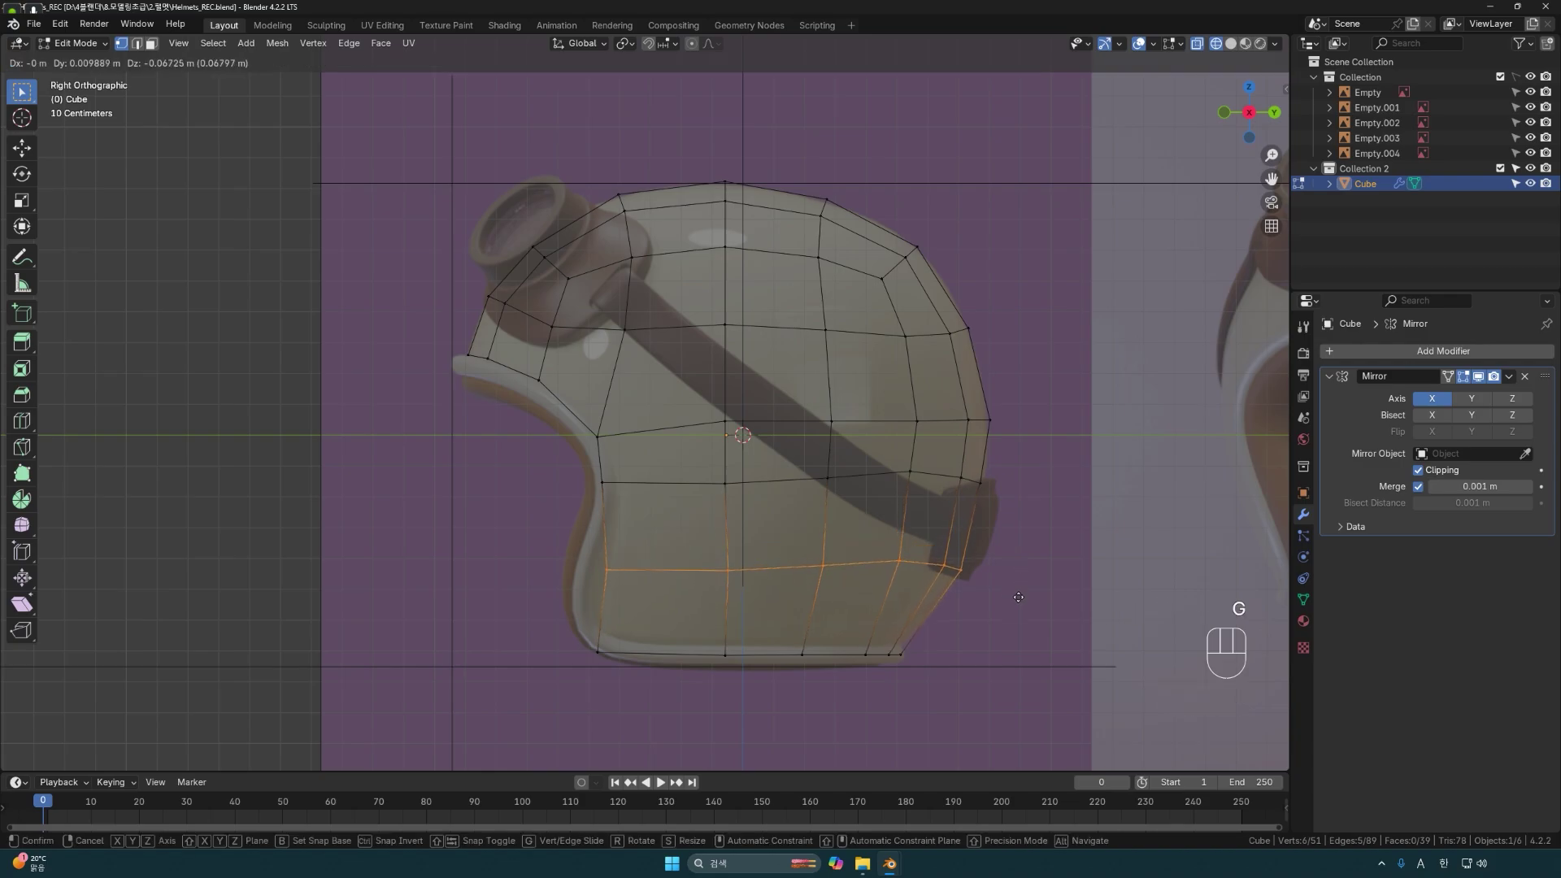
pyautogui.click(1018, 597)
pyautogui.moveTo(597, 516); pyautogui.dragTo(598, 517)
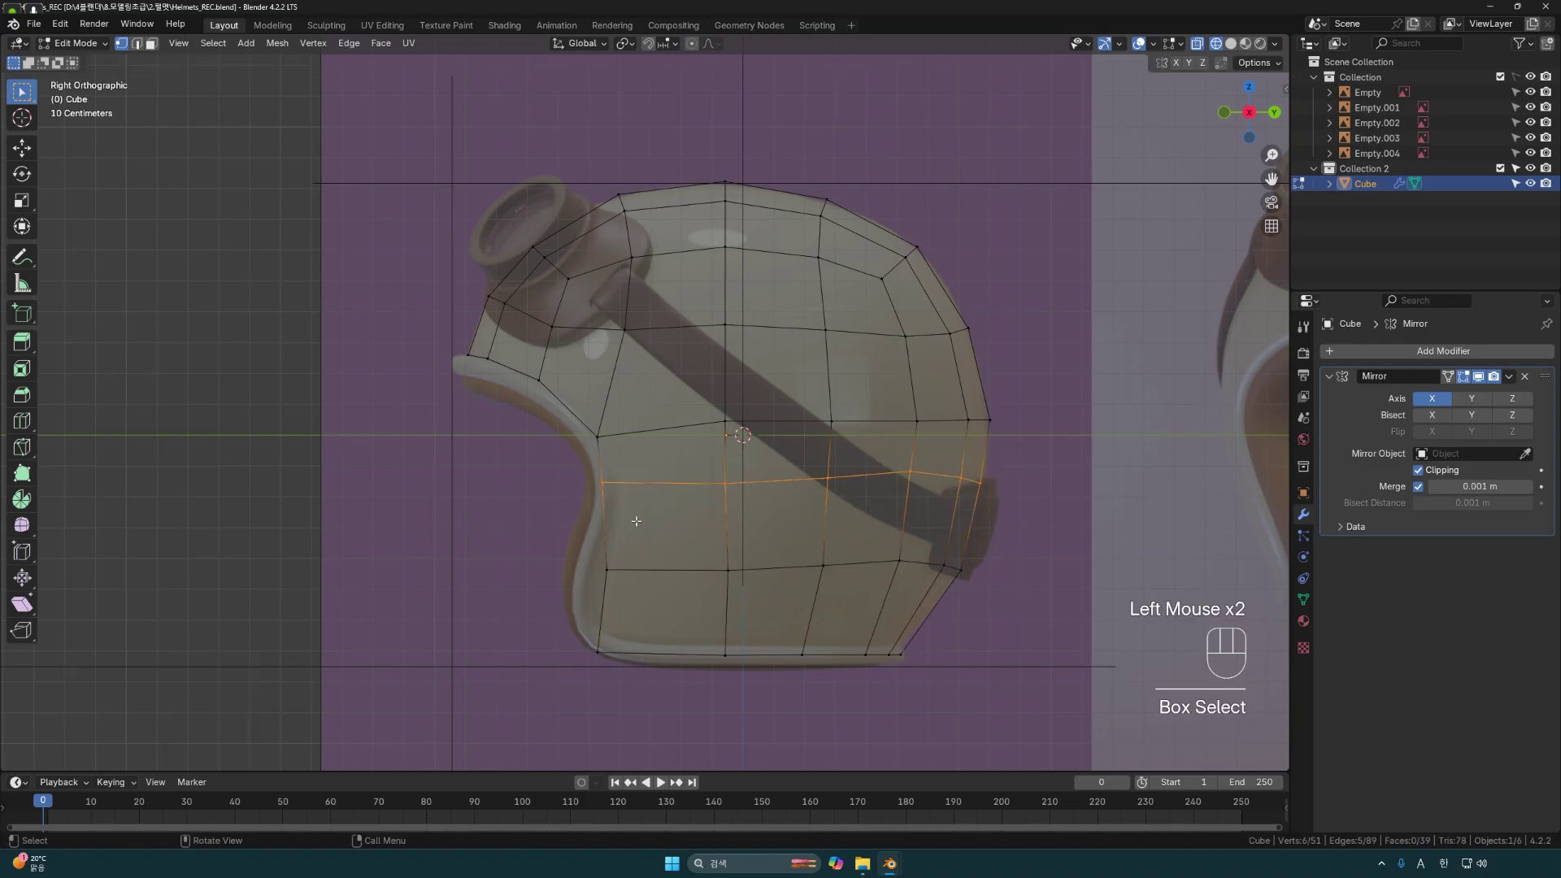
pyautogui.press('g')
pyautogui.click(644, 541)
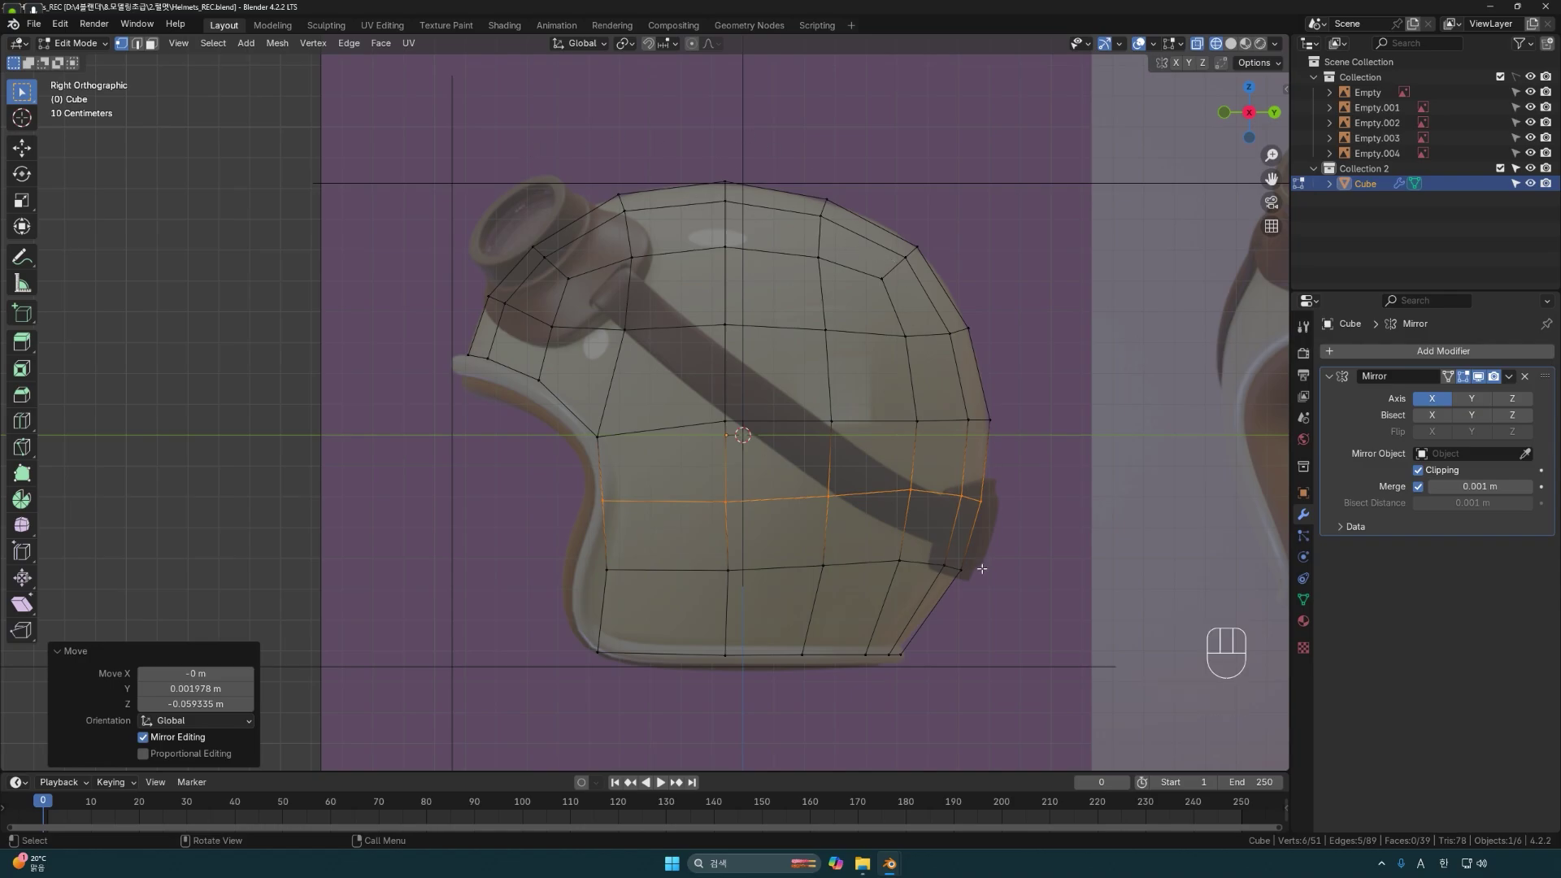
# Move the cheek, bottom corner and brow corner vertices of the face opening onto the curved outline in the side reference.
pyautogui.click(578, 497)
pyautogui.press('g')
pyautogui.click(642, 520)
pyautogui.click(582, 592)
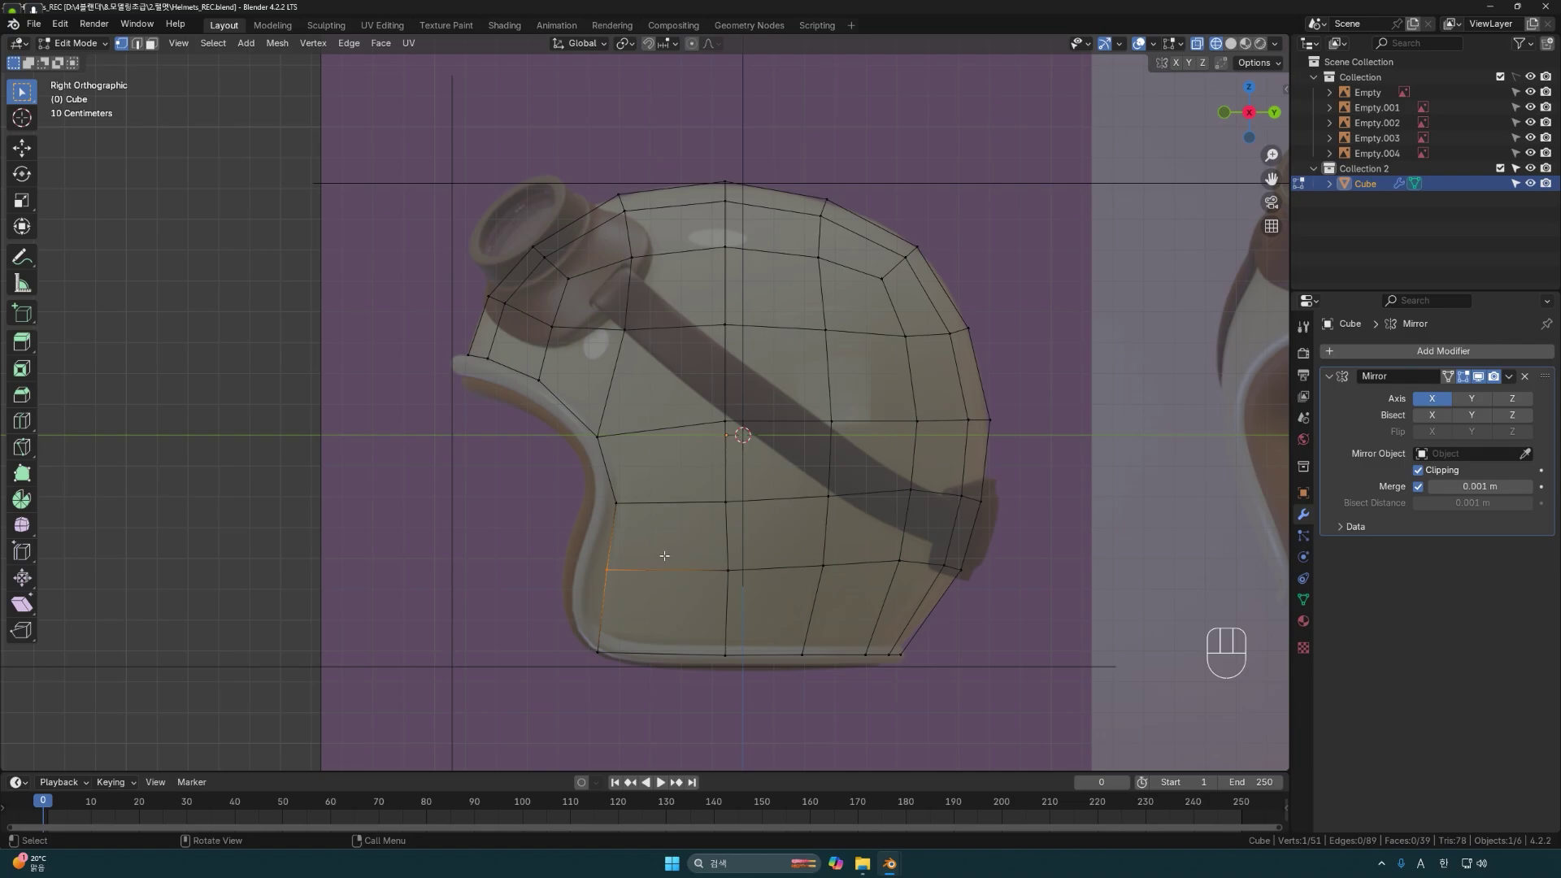
pyautogui.press('g')
pyautogui.click(551, 609)
pyautogui.press('g')
pyautogui.click(553, 642)
pyautogui.press('g')
pyautogui.click(577, 648)
pyautogui.moveTo(574, 645); pyautogui.dragTo(651, 667)
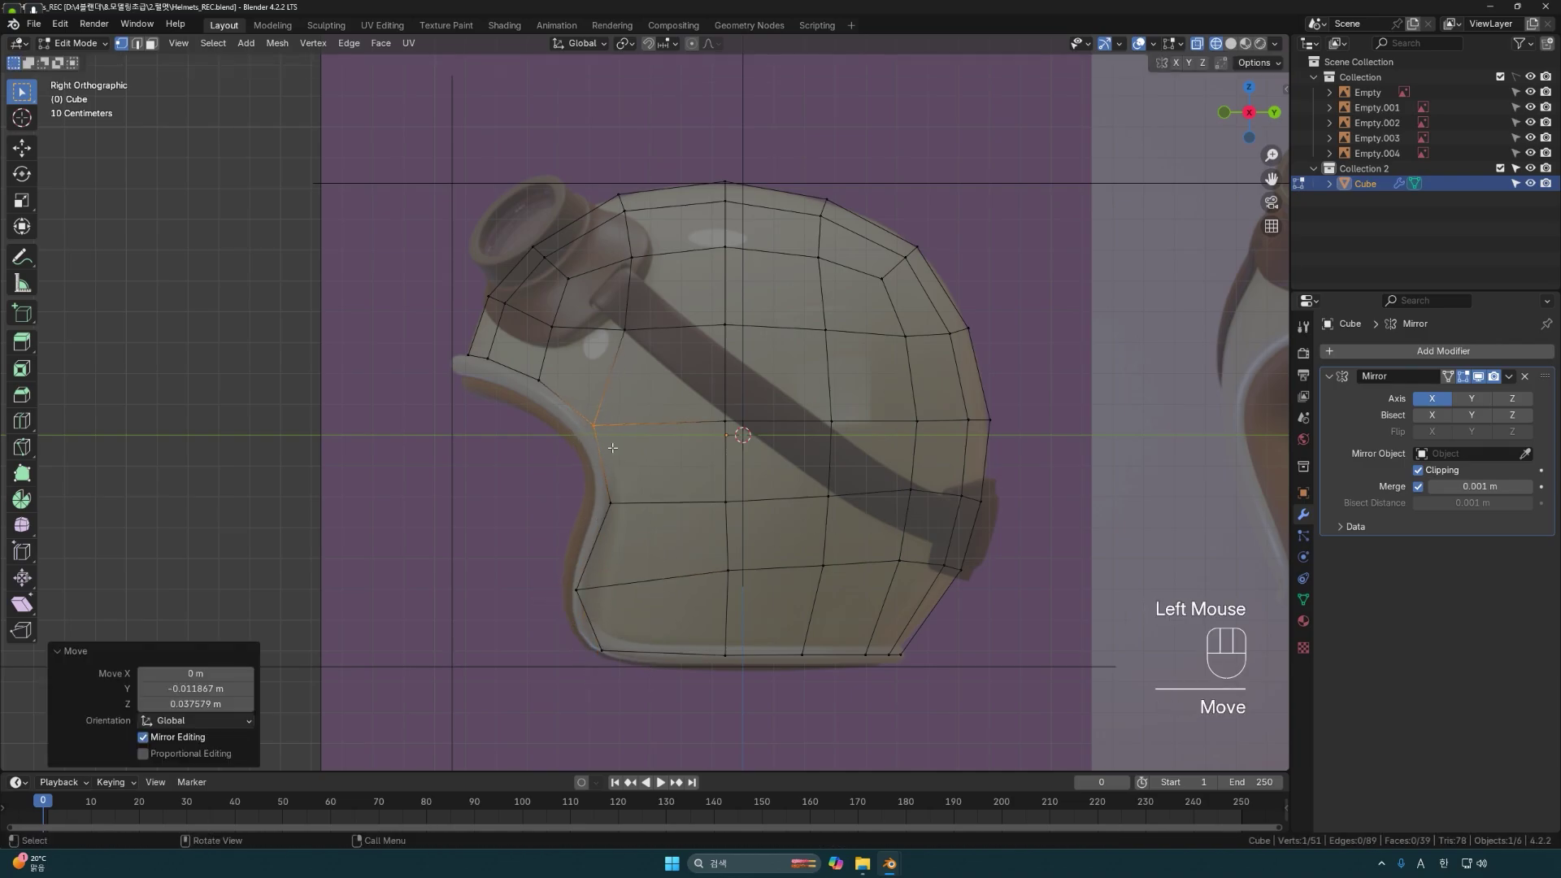
# In front view, move the lower side vertices of the face opening to match the front reference's cheek outline.
pyautogui.moveTo(650, 667); pyautogui.dragTo(845, 498, button='middle')
pyautogui.press('`')
pyautogui.click(808, 415)
pyautogui.scroll(2, 911, 540)
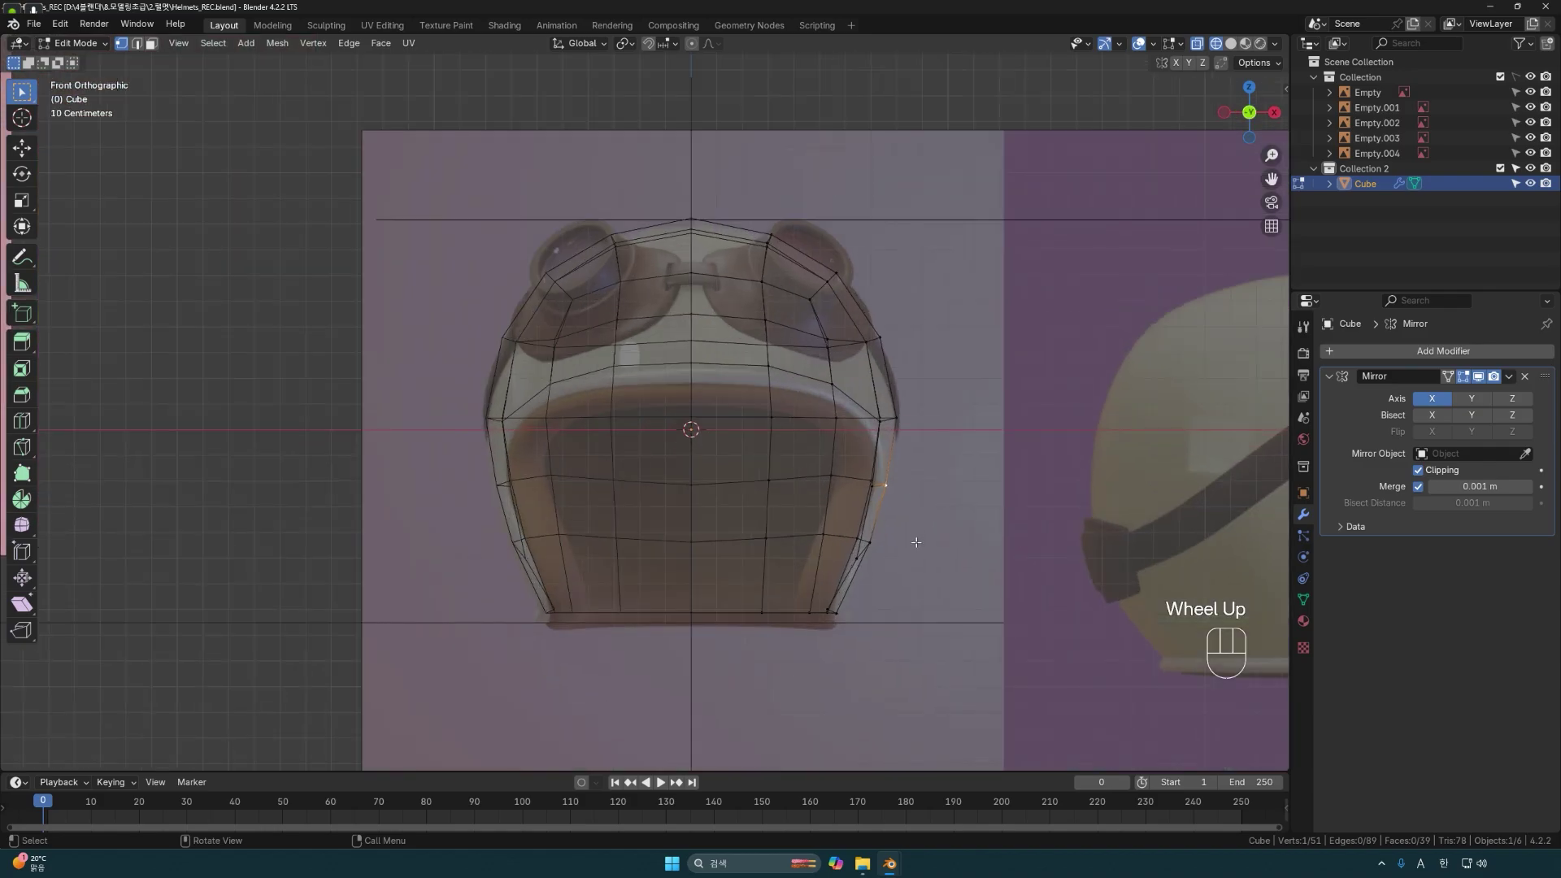
pyautogui.moveTo(921, 595); pyautogui.dragTo(1002, 546, button='middle')
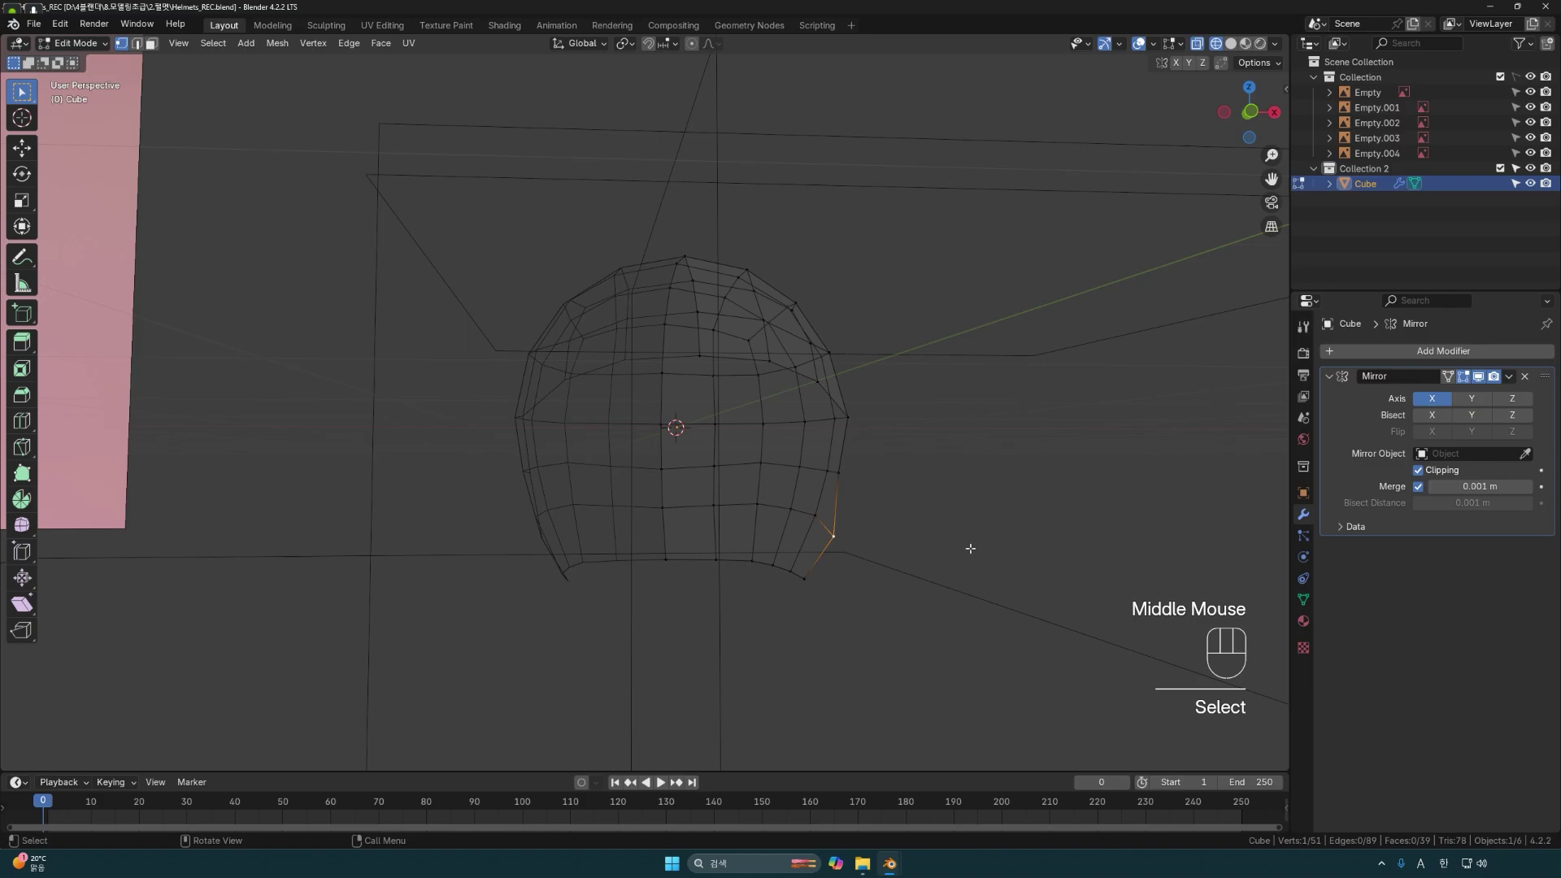
pyautogui.press('`')
pyautogui.click(901, 529)
pyautogui.scroll(2, 968, 587)
pyautogui.press('g')
pyautogui.click(966, 600)
pyautogui.click(903, 639)
pyautogui.press('g')
pyautogui.click(910, 656)
pyautogui.click(901, 593)
pyautogui.press('g')
pyautogui.click(909, 586)
# In bottom view, move the rear bottom-edge vertices toward the inner rim of the bottom reference.
pyautogui.moveTo(909, 587)
pyautogui.mouseDown(button='middle')
pyautogui.moveTo(691, 587)
pyautogui.moveTo(886, 565)
pyautogui.moveTo(592, 463)
pyautogui.moveTo(826, 648)
pyautogui.moveTo(853, 627)
pyautogui.mouseUp(button='middle')
pyautogui.hotkey('shift', 'z')
pyautogui.scroll(2, 872, 525)
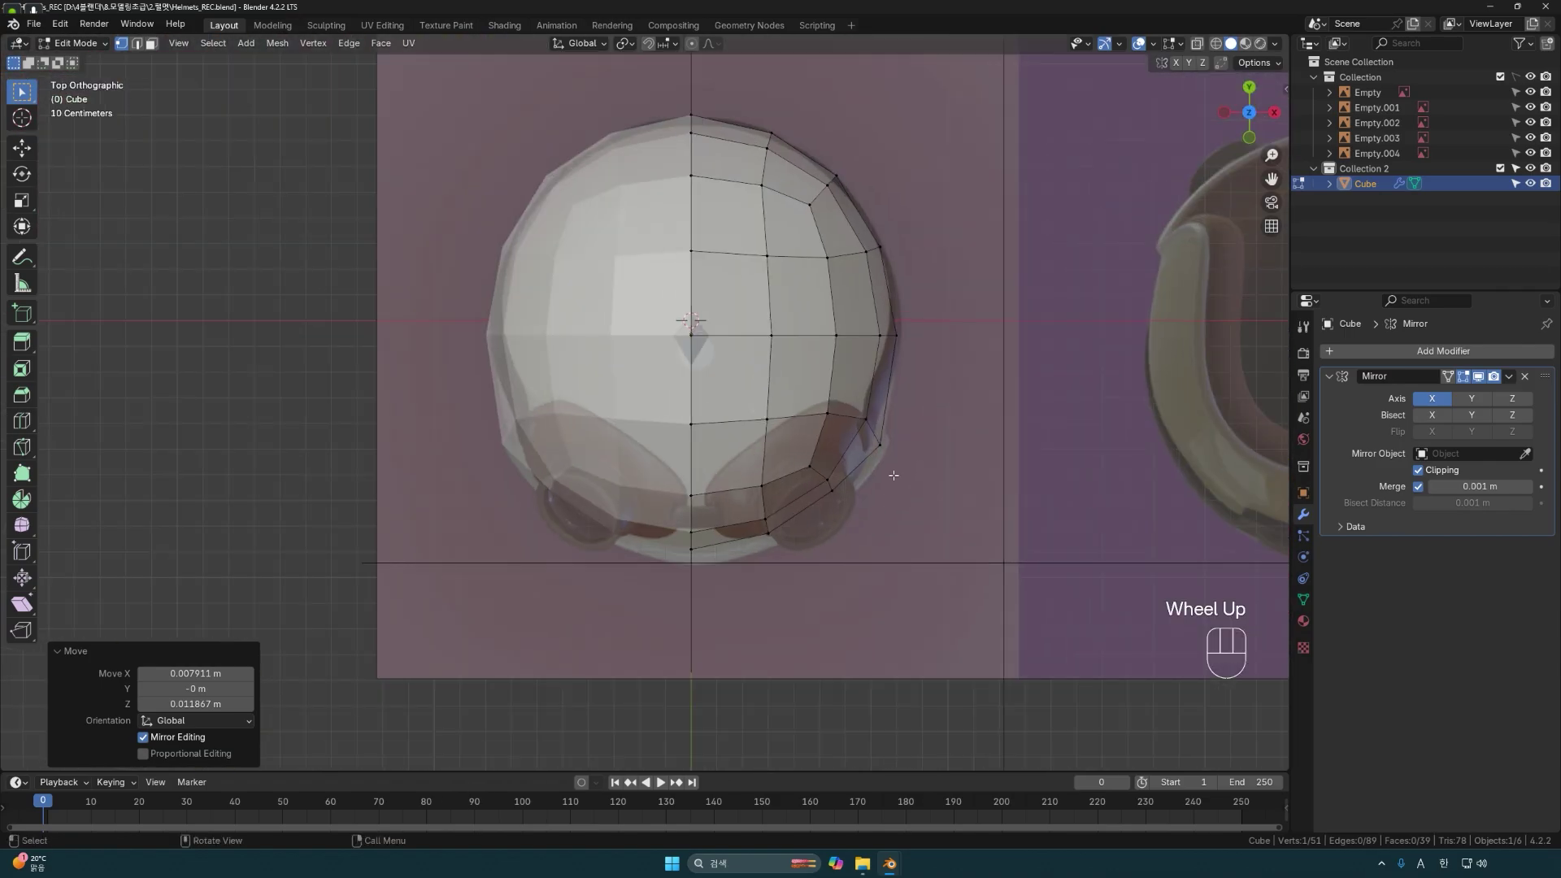
pyautogui.press('`')
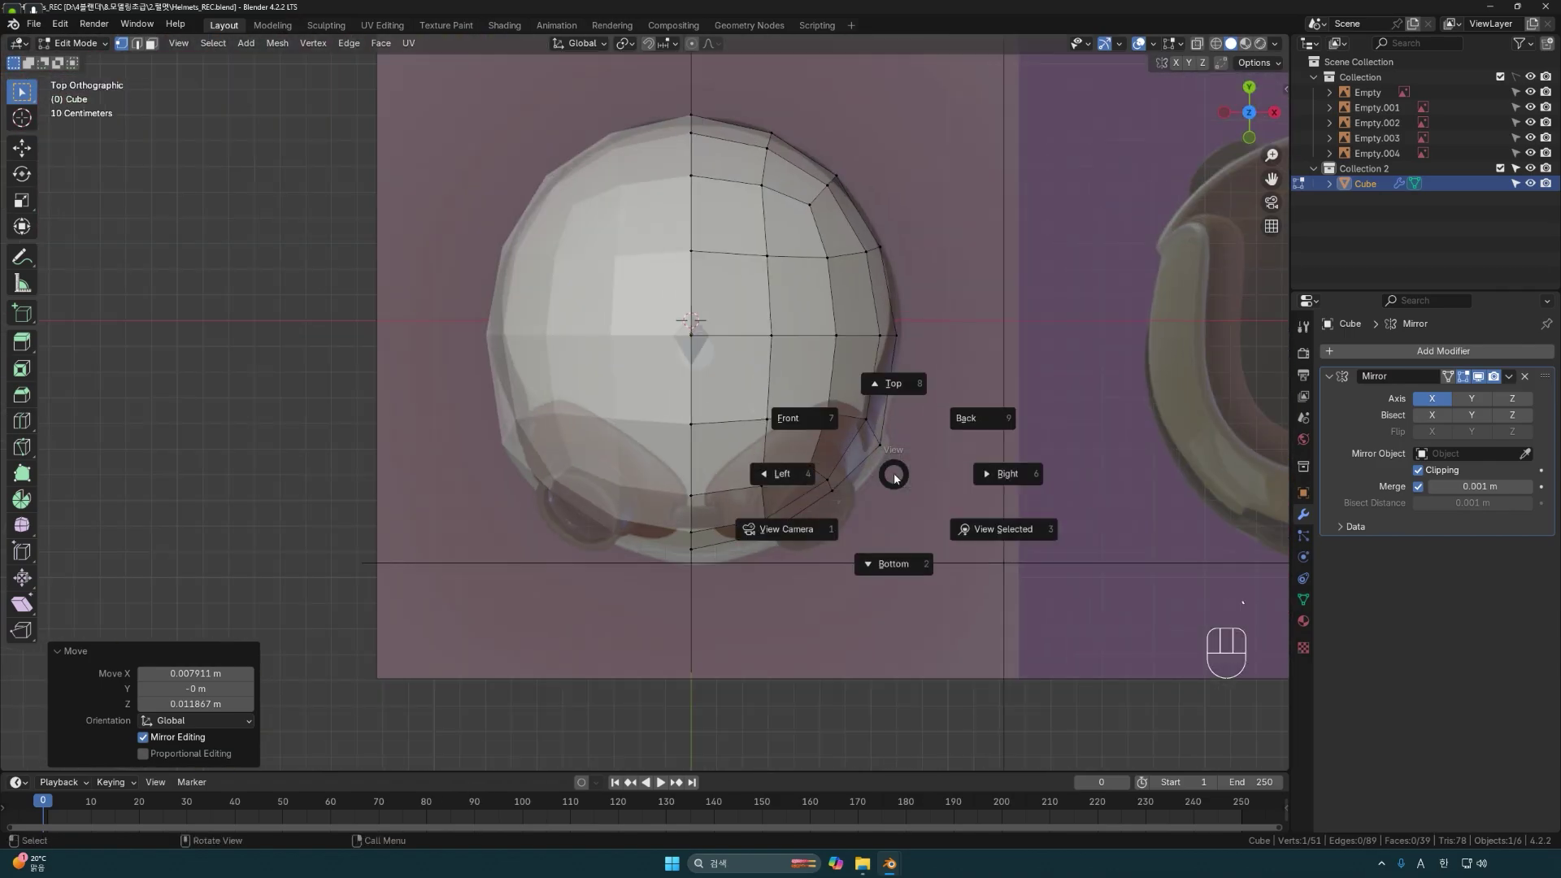
pyautogui.click(893, 563)
pyautogui.scroll(1, 884, 484)
pyautogui.click(705, 659)
pyautogui.press('g')
pyautogui.click(705, 647)
pyautogui.click(786, 647)
pyautogui.press('g')
pyautogui.click(783, 636)
pyautogui.click(843, 623)
pyautogui.press('g')
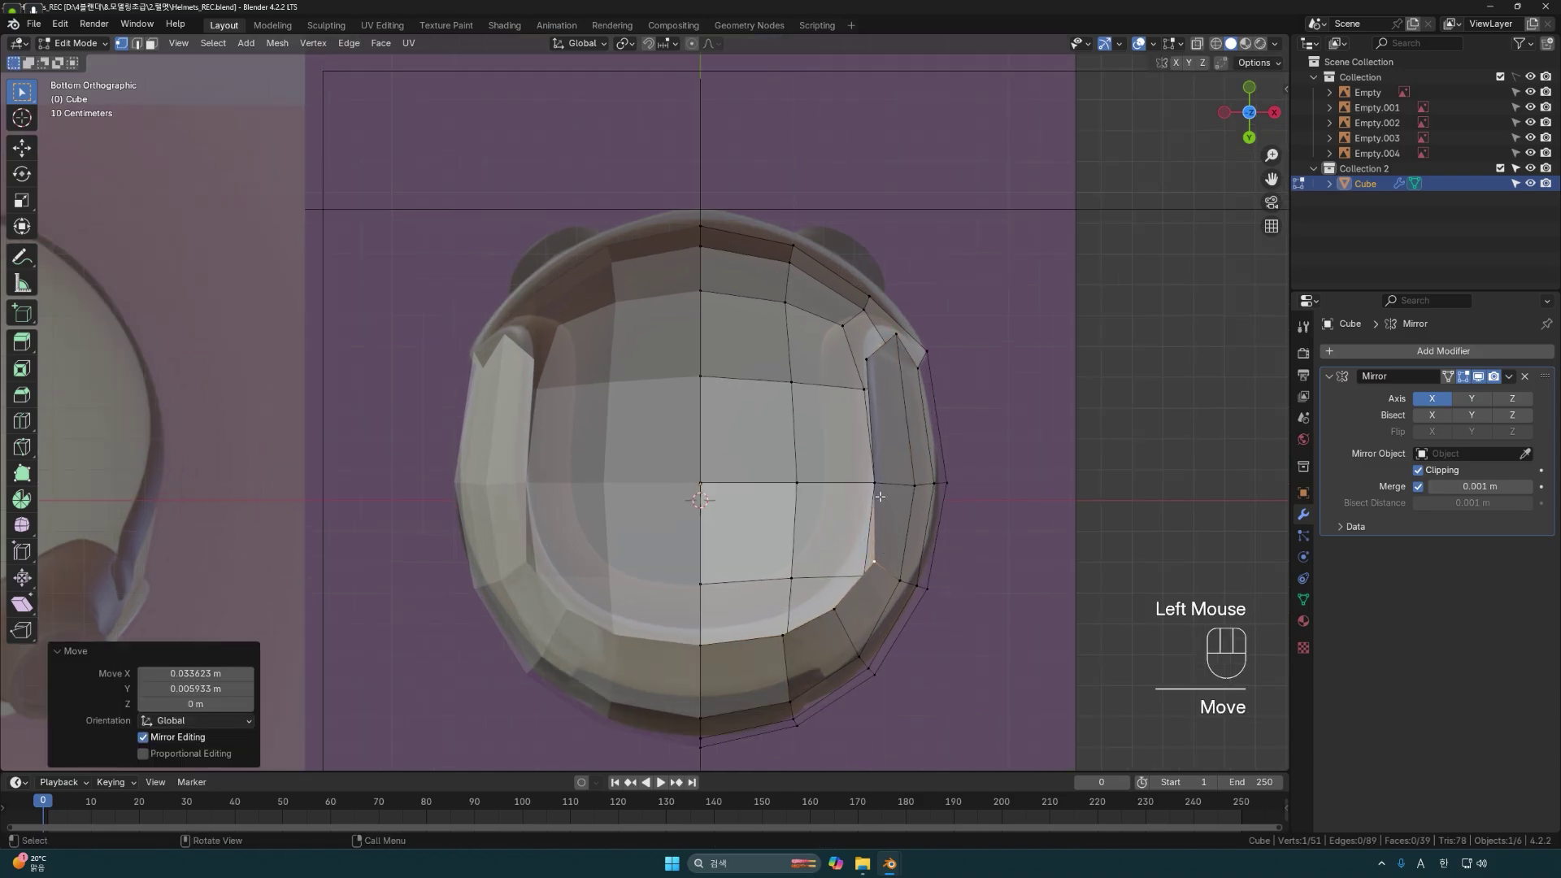
# Move the side bottom-edge vertices outward and nudge the rear corner vertex to smooth the lower rim in bottom view.
pyautogui.click(875, 485)
pyautogui.press('g')
pyautogui.click(889, 486)
pyautogui.click(867, 360)
pyautogui.press('g')
pyautogui.click(877, 359)
pyautogui.click(875, 561)
pyautogui.click(834, 610)
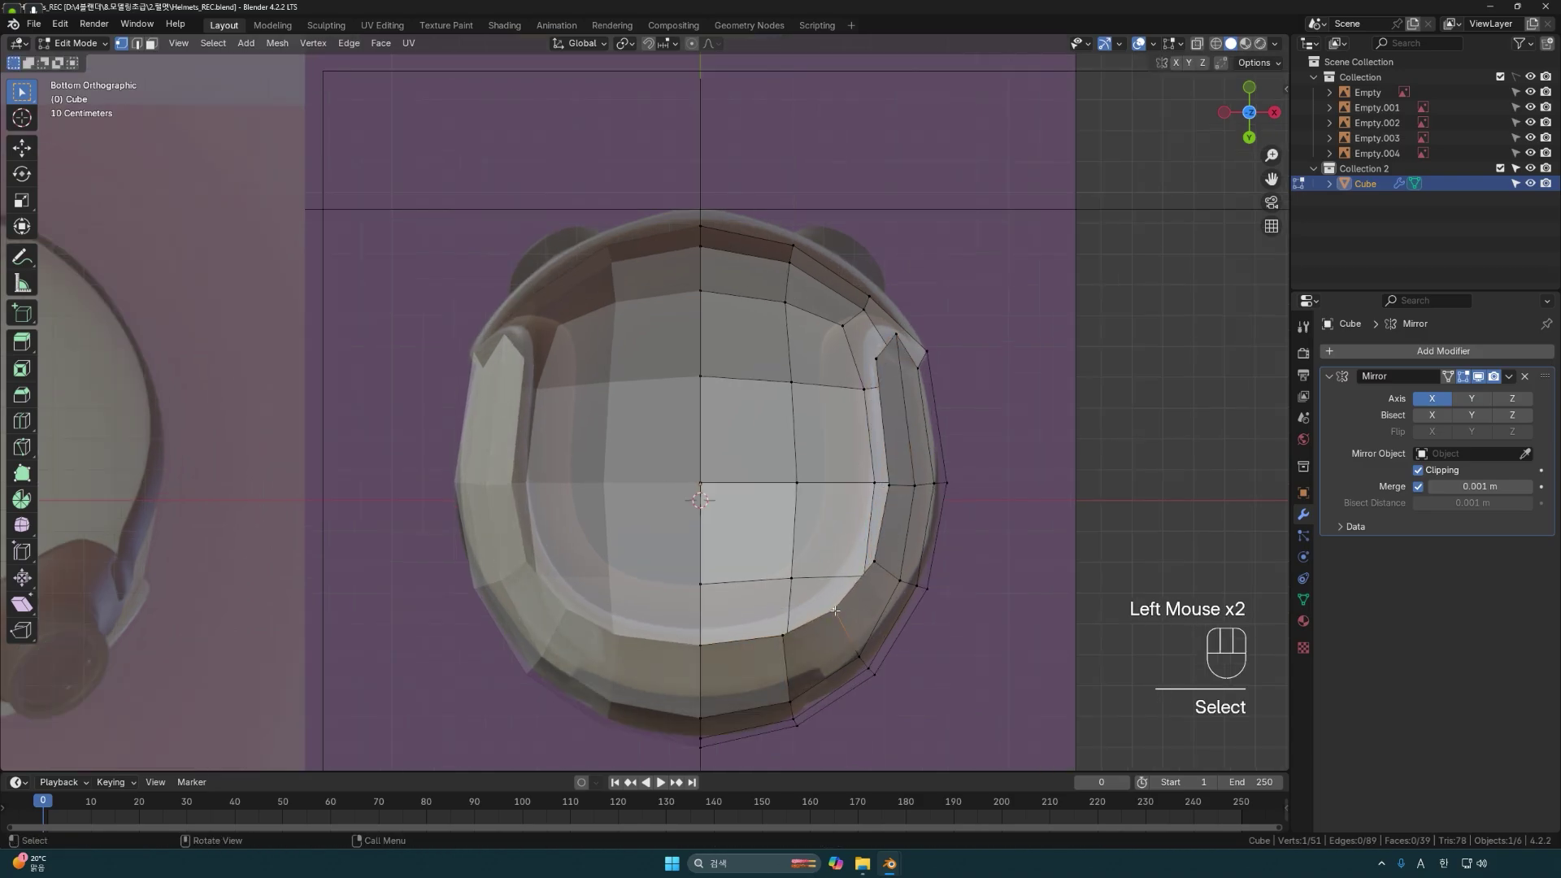
pyautogui.press('g')
pyautogui.click(835, 610)
# In right side view, slightly lower the rear vertices of the lower horizontal loop to follow the reference's lower back.
pyautogui.moveTo(835, 610); pyautogui.dragTo(561, 366, button='middle')
pyautogui.keyDown('shift'); pyautogui.moveTo(561, 366); pyautogui.dragTo(617, 422, button='middle'); pyautogui.keyUp('shift')
pyautogui.moveTo(618, 423); pyautogui.dragTo(691, 594, button='middle')
pyautogui.moveTo(691, 593); pyautogui.dragTo(829, 533, button='middle')
pyautogui.scroll(2, 832, 585)
pyautogui.press('`')
pyautogui.click(866, 621)
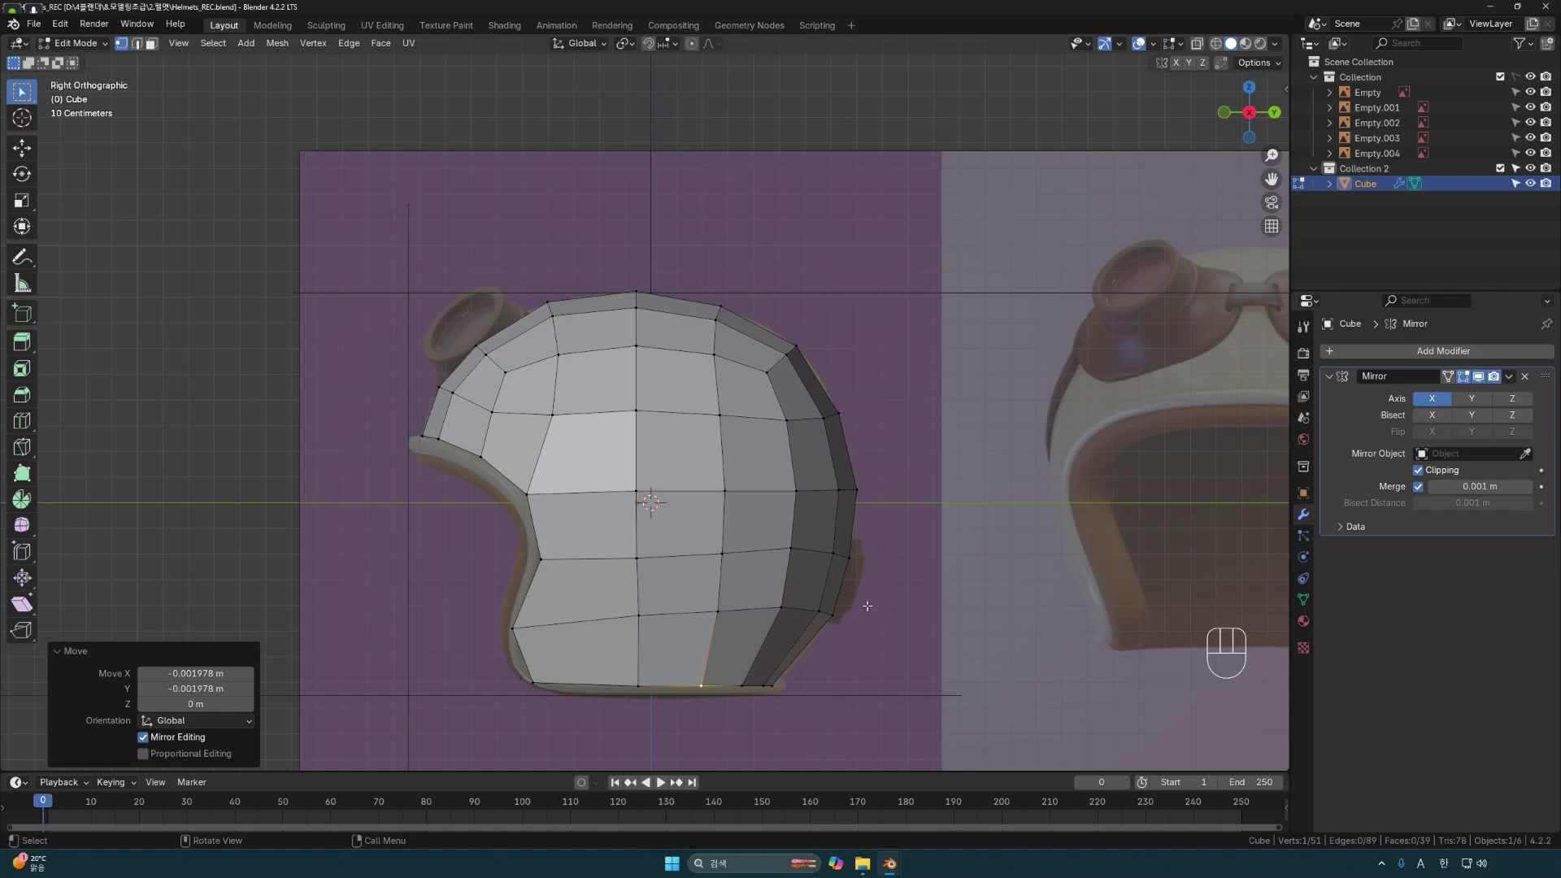
pyautogui.hotkey('shift', 'z')
pyautogui.moveTo(867, 597); pyautogui.dragTo(761, 638)
pyautogui.press('g')
pyautogui.click(754, 651)
pyautogui.moveTo(699, 591); pyautogui.dragTo(738, 634)
pyautogui.press('g')
pyautogui.click(738, 639)
pyautogui.click(914, 418)
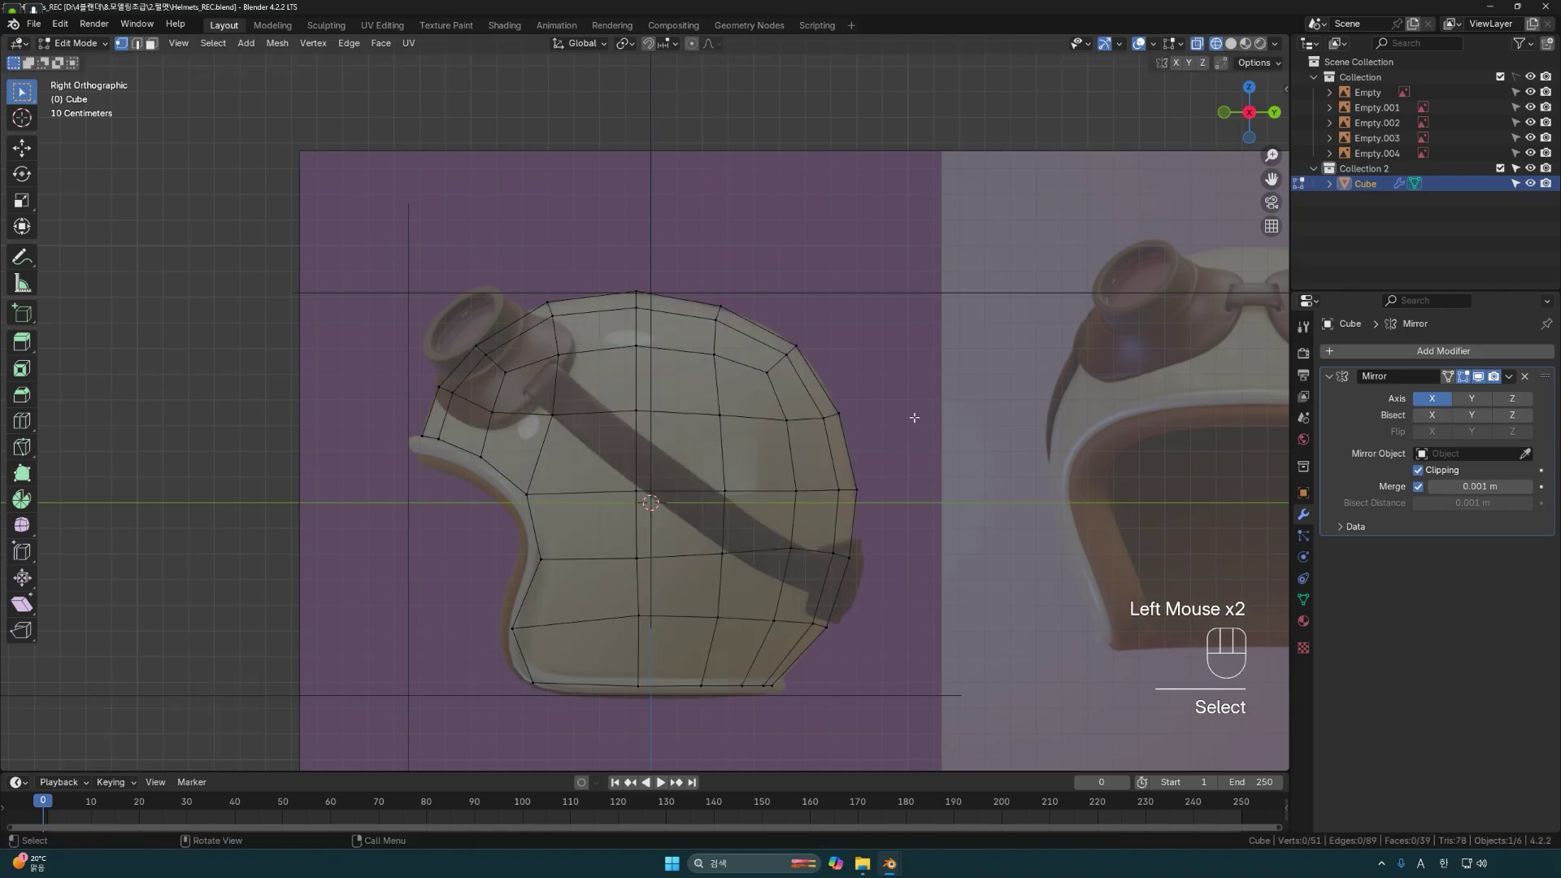
# In front view, move the side vertices of the face opening along its edge to match the front reference.
pyautogui.moveTo(854, 559)
pyautogui.mouseDown(button='middle')
pyautogui.moveTo(690, 565)
pyautogui.moveTo(839, 580)
pyautogui.moveTo(763, 544)
pyautogui.moveTo(787, 523)
pyautogui.moveTo(771, 531)
pyautogui.moveTo(822, 630)
pyautogui.moveTo(711, 530)
pyautogui.moveTo(772, 480)
pyautogui.mouseUp(button='middle')
pyautogui.hotkey('shift', 'z')
pyautogui.scroll(1, 839, 580)
pyautogui.press('`')
pyautogui.press('f')
pyautogui.press('g')
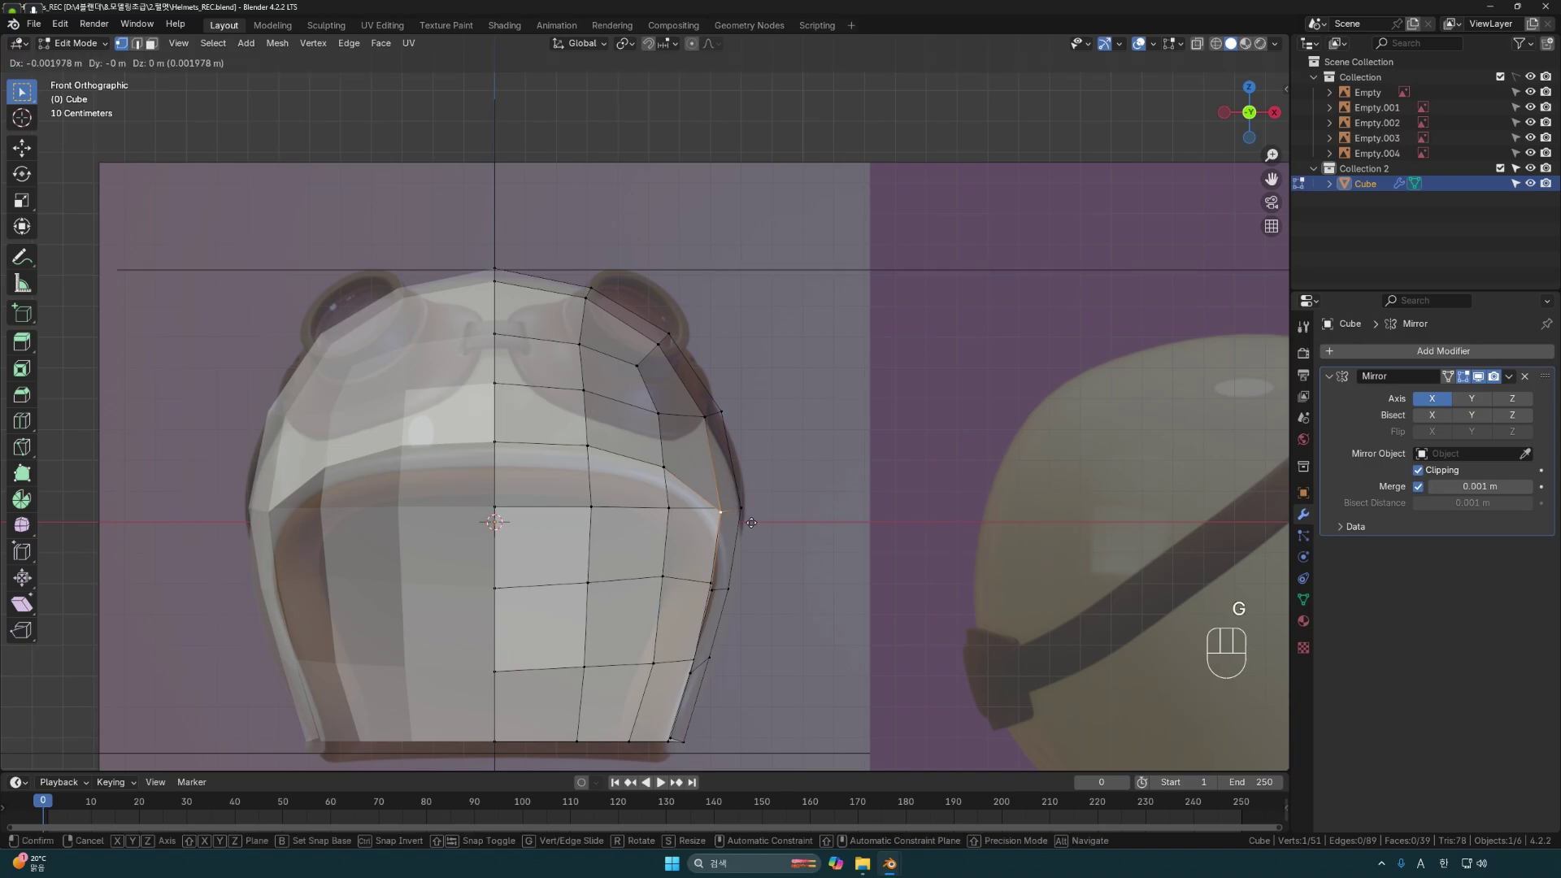
pyautogui.click(747, 523)
pyautogui.click(715, 592)
pyautogui.press('g')
pyautogui.click(744, 594)
pyautogui.click(692, 674)
pyautogui.press('g')
pyautogui.click(722, 672)
pyautogui.click(671, 739)
pyautogui.click(782, 657)
# Return to Object Mode and add a Subdivision Surface modifier to the helmet with viewport levels set to 2.
pyautogui.moveTo(782, 657); pyautogui.dragTo(1013, 507, button='middle')
pyautogui.press('Tab')
pyautogui.click(1402, 351)
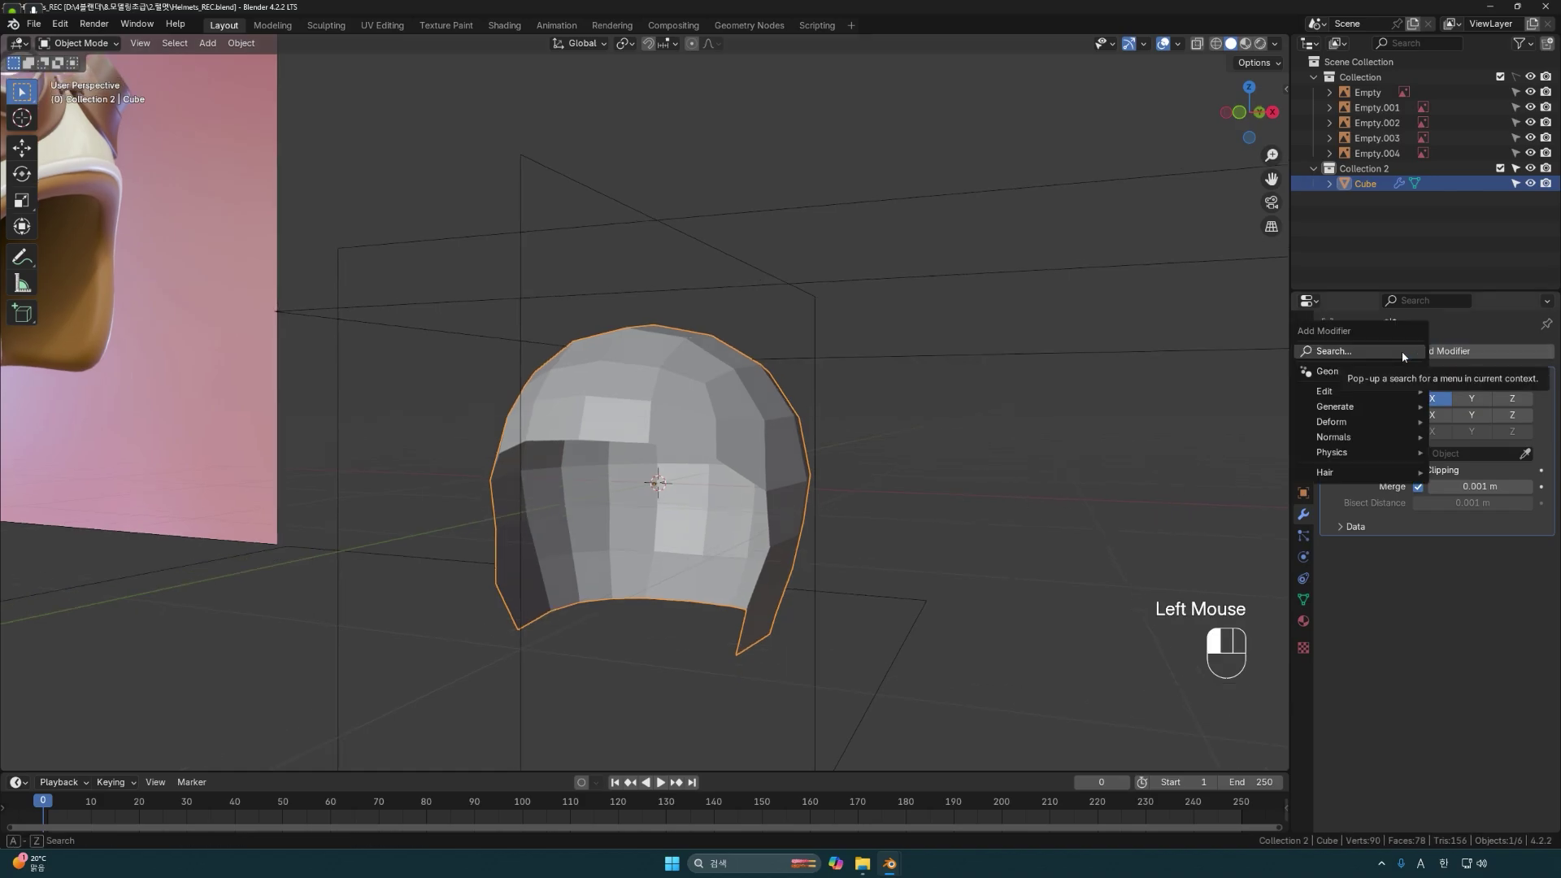
pyautogui.click(1401, 351)
pyautogui.write('s')
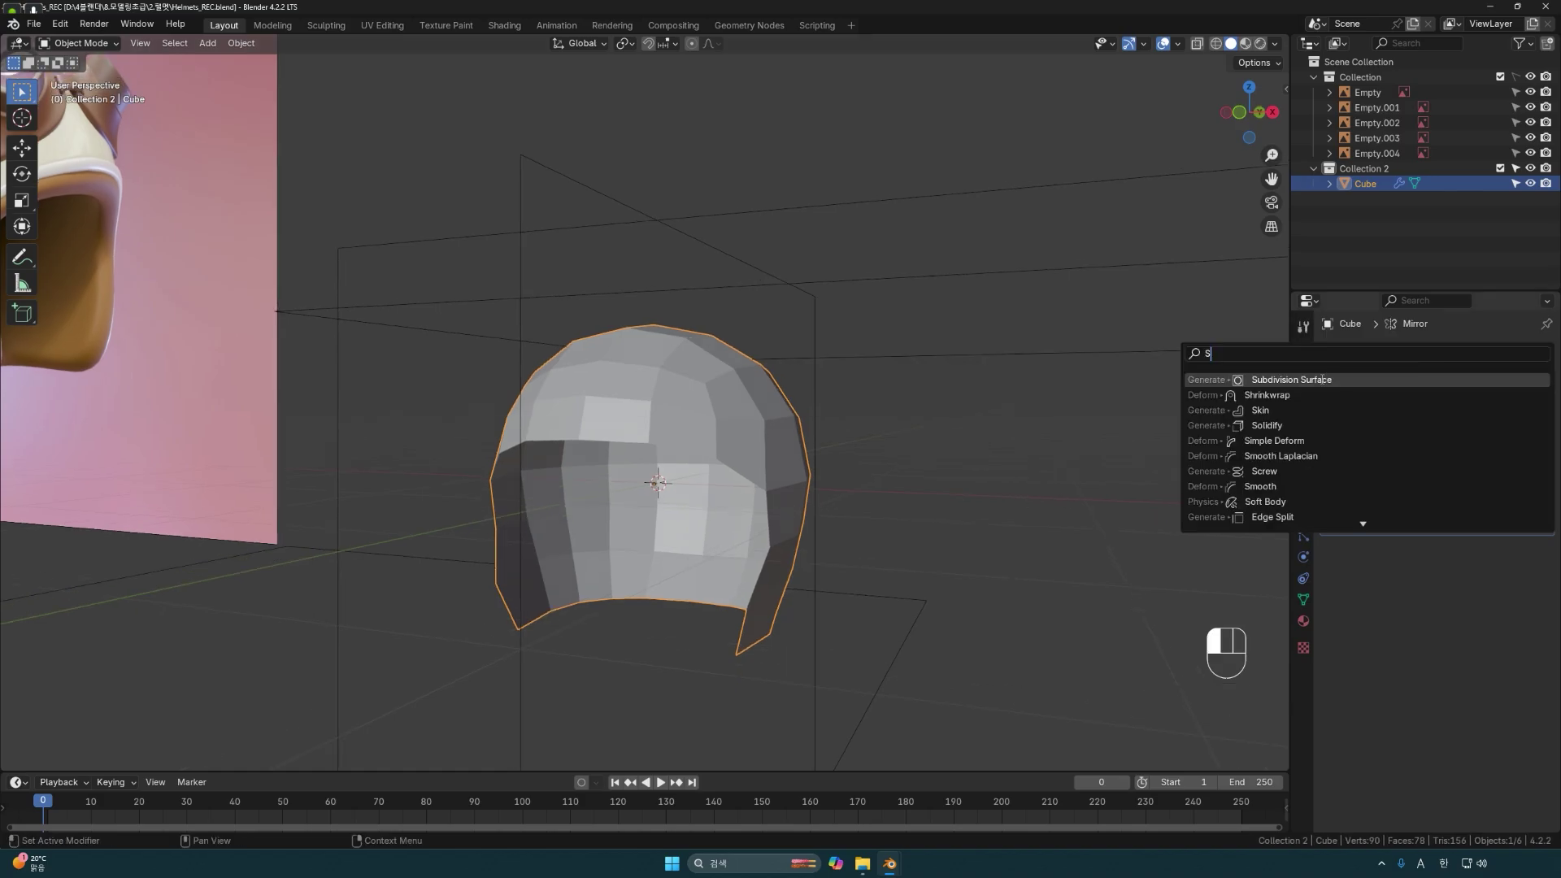
pyautogui.click(1322, 380)
pyautogui.moveTo(732, 634); pyautogui.dragTo(976, 634, button='middle')
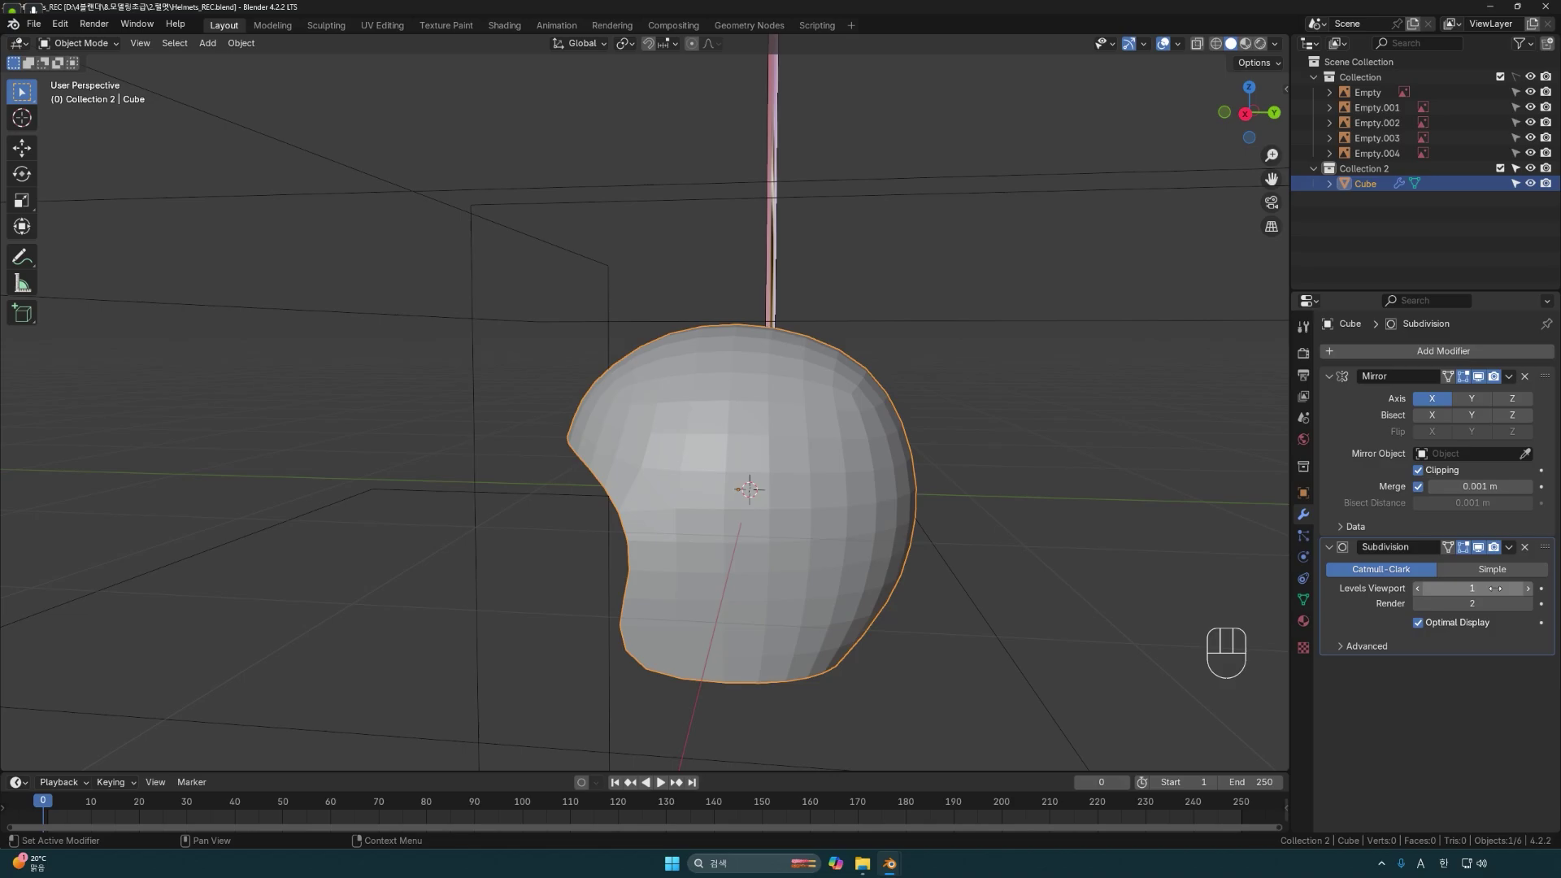
# Nudge the helmet's outer side vertices in Edit Mode to even out the subdivided surface's side curve.
pyautogui.press('Tab')
pyautogui.moveTo(756, 520); pyautogui.dragTo(511, 529, button='middle')
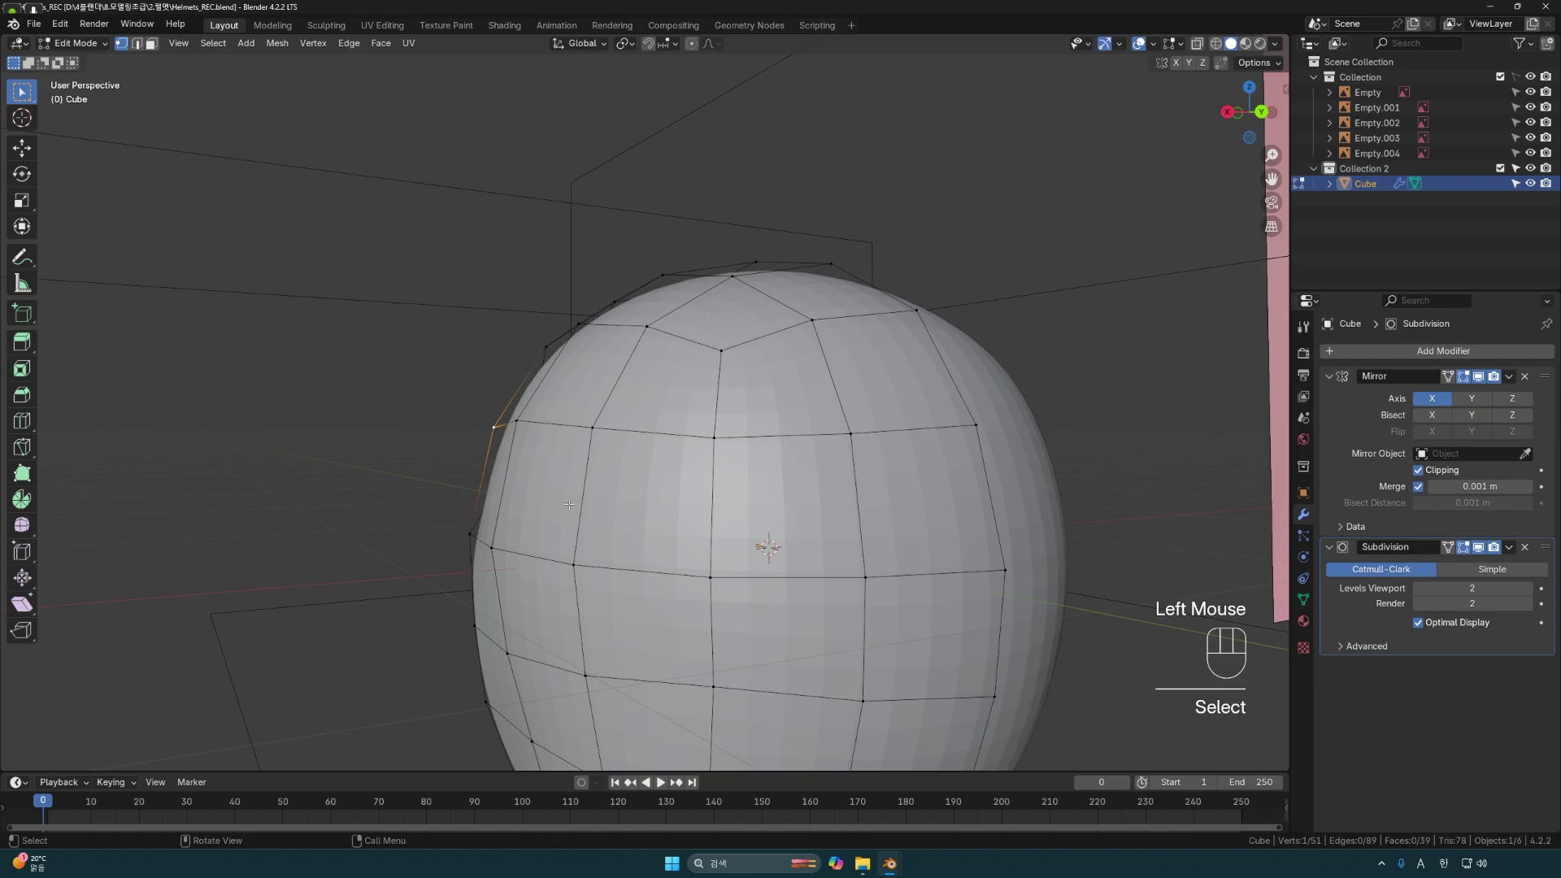
pyautogui.press('g')
pyautogui.click(495, 538)
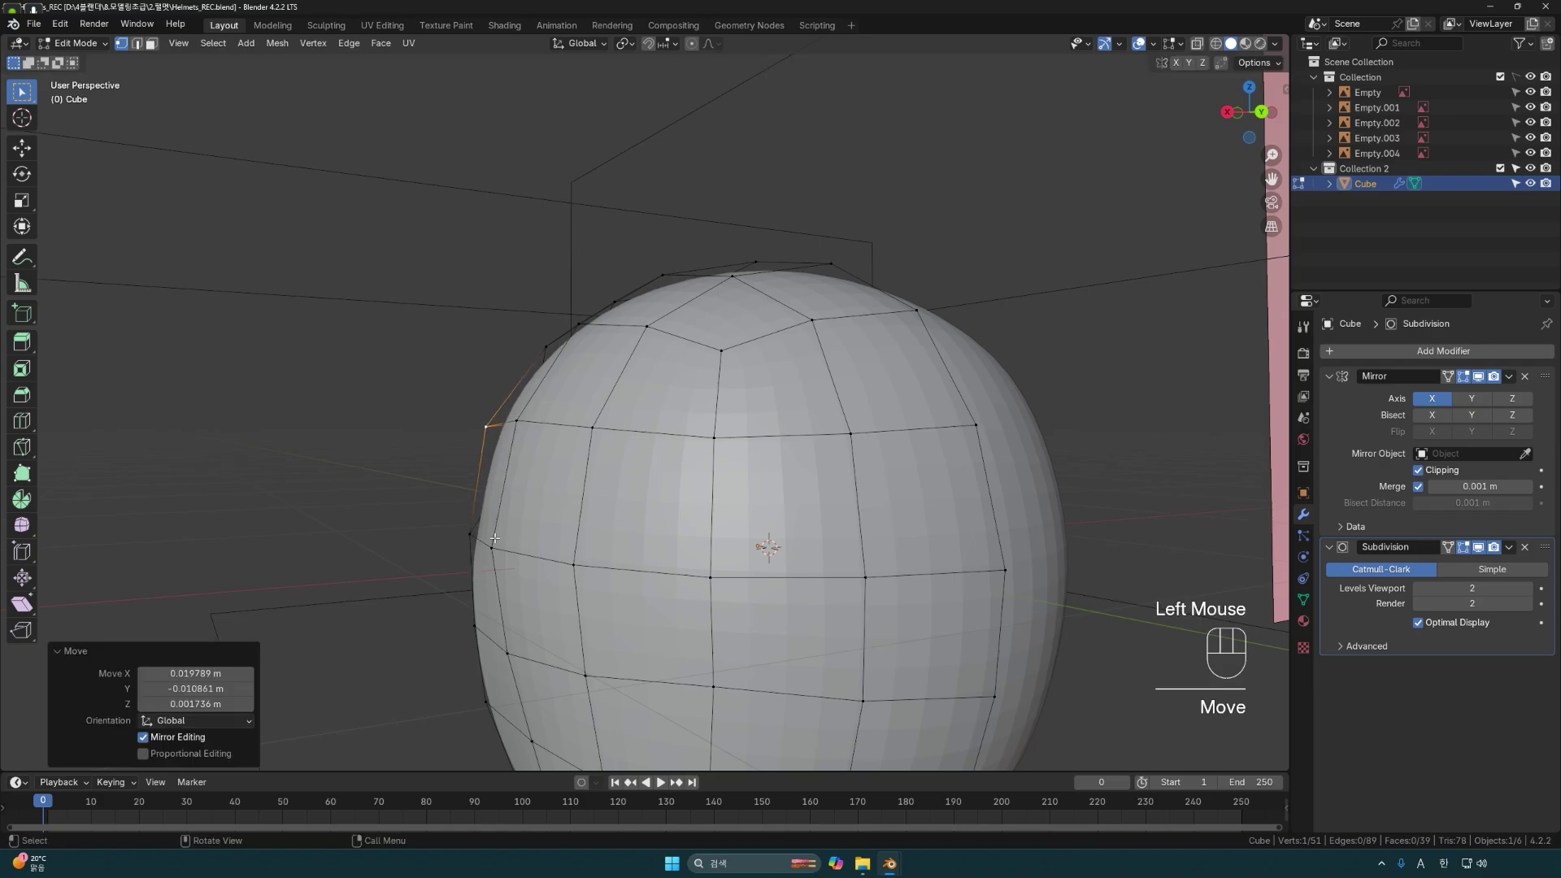
pyautogui.click(468, 538)
pyautogui.press('g')
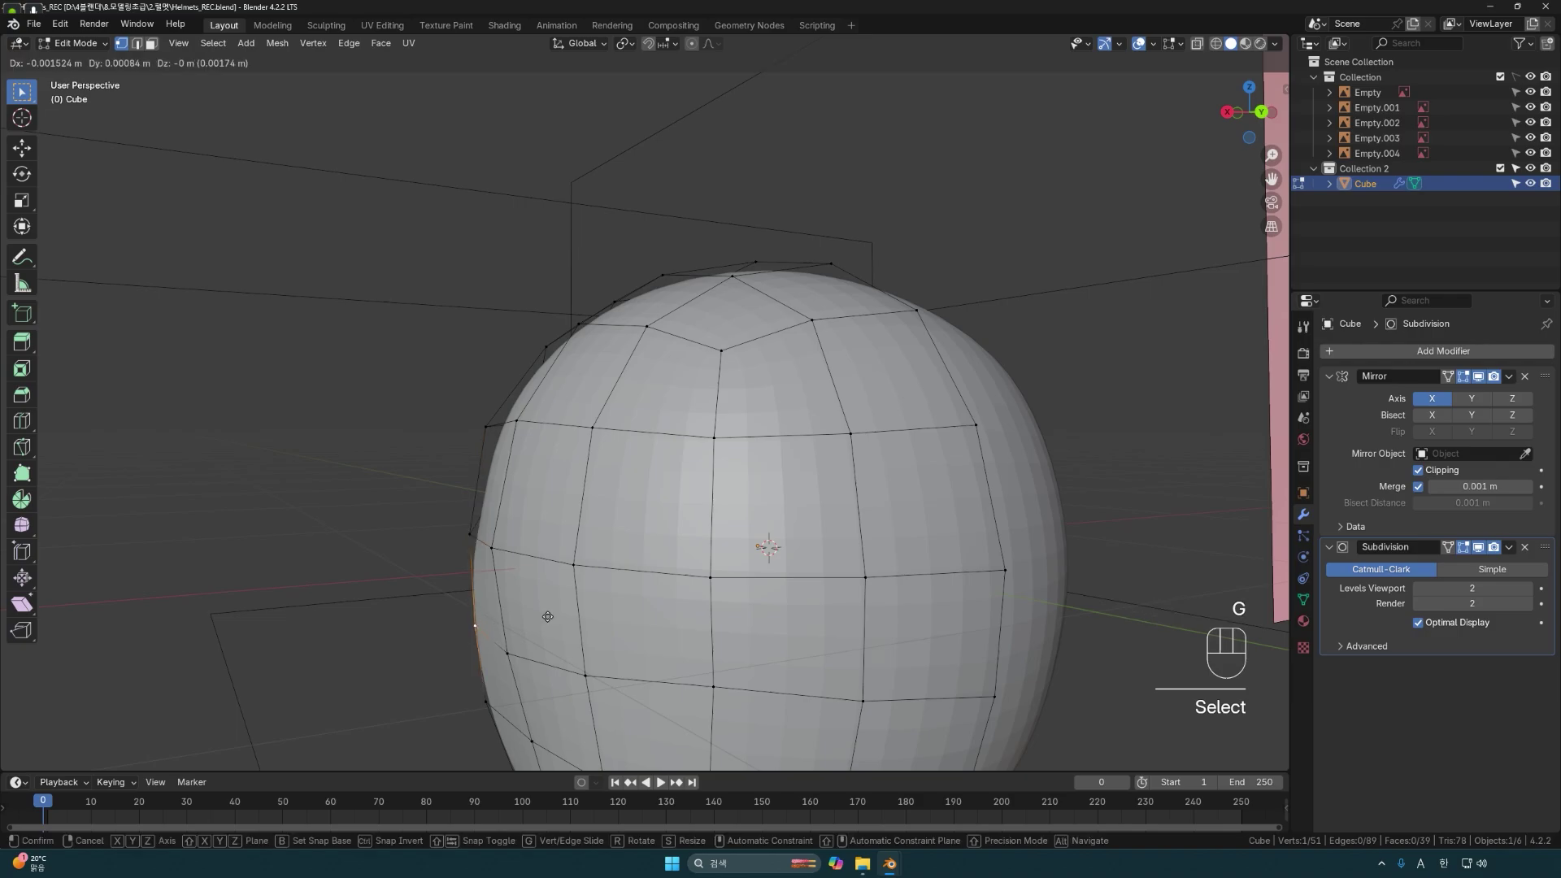
pyautogui.click(550, 615)
# In right side view, move the lower cheek vertex and the front bottom corner vertex out to the reference outline.
pyautogui.scroll(-3, 550, 615)
pyautogui.press('Tab')
pyautogui.press('`')
pyautogui.moveTo(549, 616); pyautogui.dragTo(641, 547, button='middle')
pyautogui.press('6')
pyautogui.scroll(2, 640, 548)
pyautogui.scroll(1, 640, 553)
pyautogui.press('Tab')
pyautogui.click(533, 629)
pyautogui.press('g')
pyautogui.click(530, 630)
pyautogui.click(568, 698)
pyautogui.press('g')
pyautogui.click(551, 701)
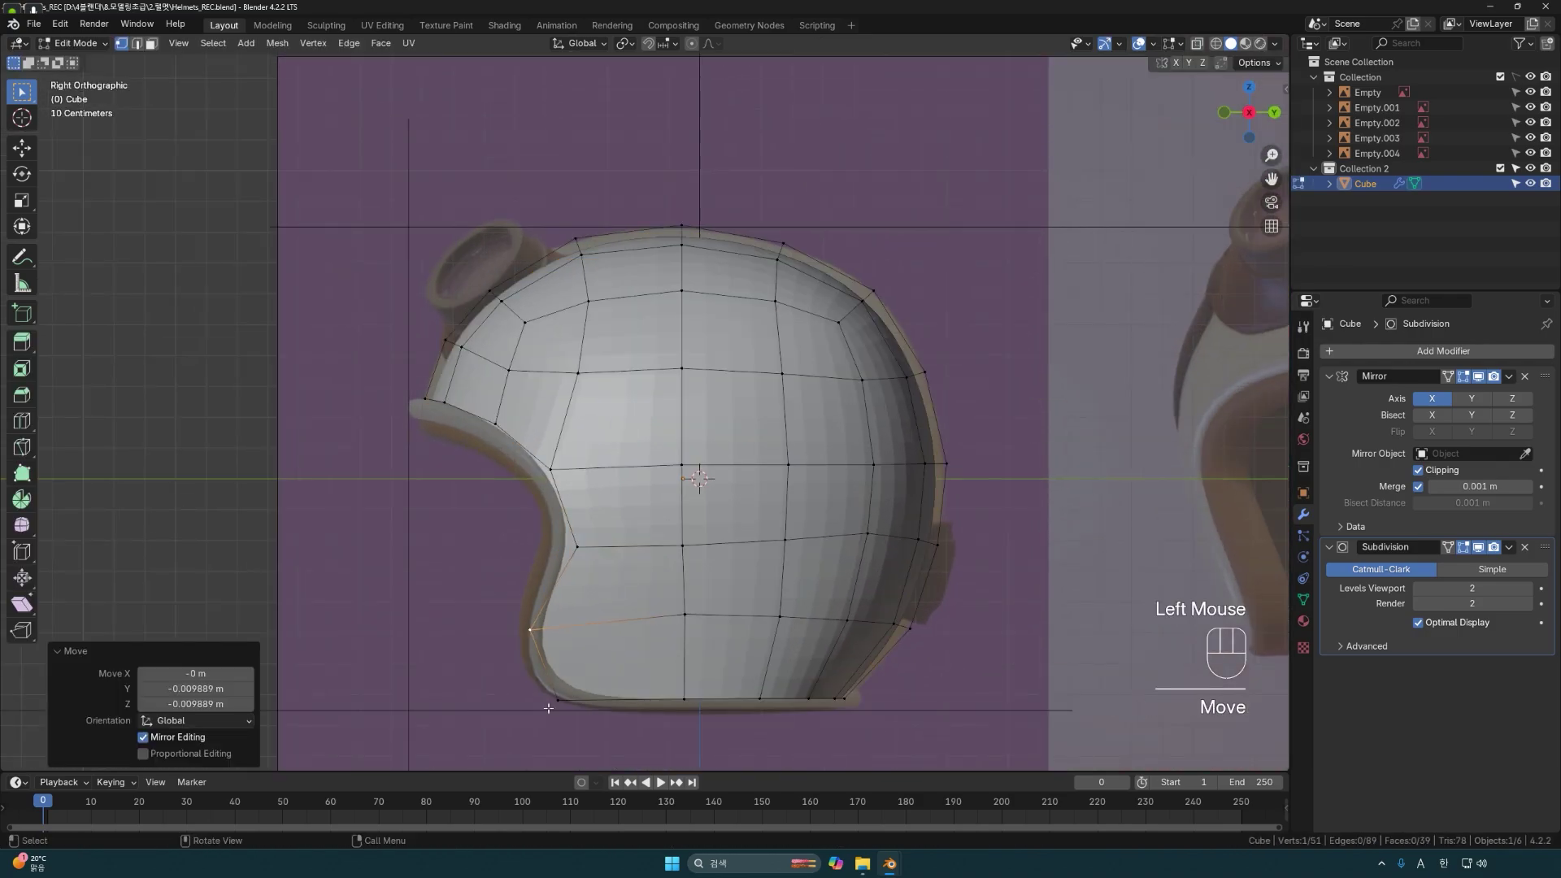
# Move the forehead vertices and the upper front vertices outward so the subdivided front matches the side reference.
pyautogui.scroll(2, 582, 483)
pyautogui.keyDown('shift'); pyautogui.moveTo(582, 483); pyautogui.dragTo(715, 592, button='middle'); pyautogui.keyUp('shift')
pyautogui.click(494, 422)
pyautogui.press('g')
pyautogui.click(538, 456)
pyautogui.moveTo(524, 321); pyautogui.dragTo(583, 369)
pyautogui.press('g')
pyautogui.click(578, 352)
# In right side view, raise the front crown vertices and the topmost vertices to the helmet's reference outline.
pyautogui.moveTo(647, 250); pyautogui.dragTo(714, 308)
pyautogui.press('g')
pyautogui.click(710, 293)
pyautogui.moveTo(800, 233); pyautogui.dragTo(850, 291)
pyautogui.press('g')
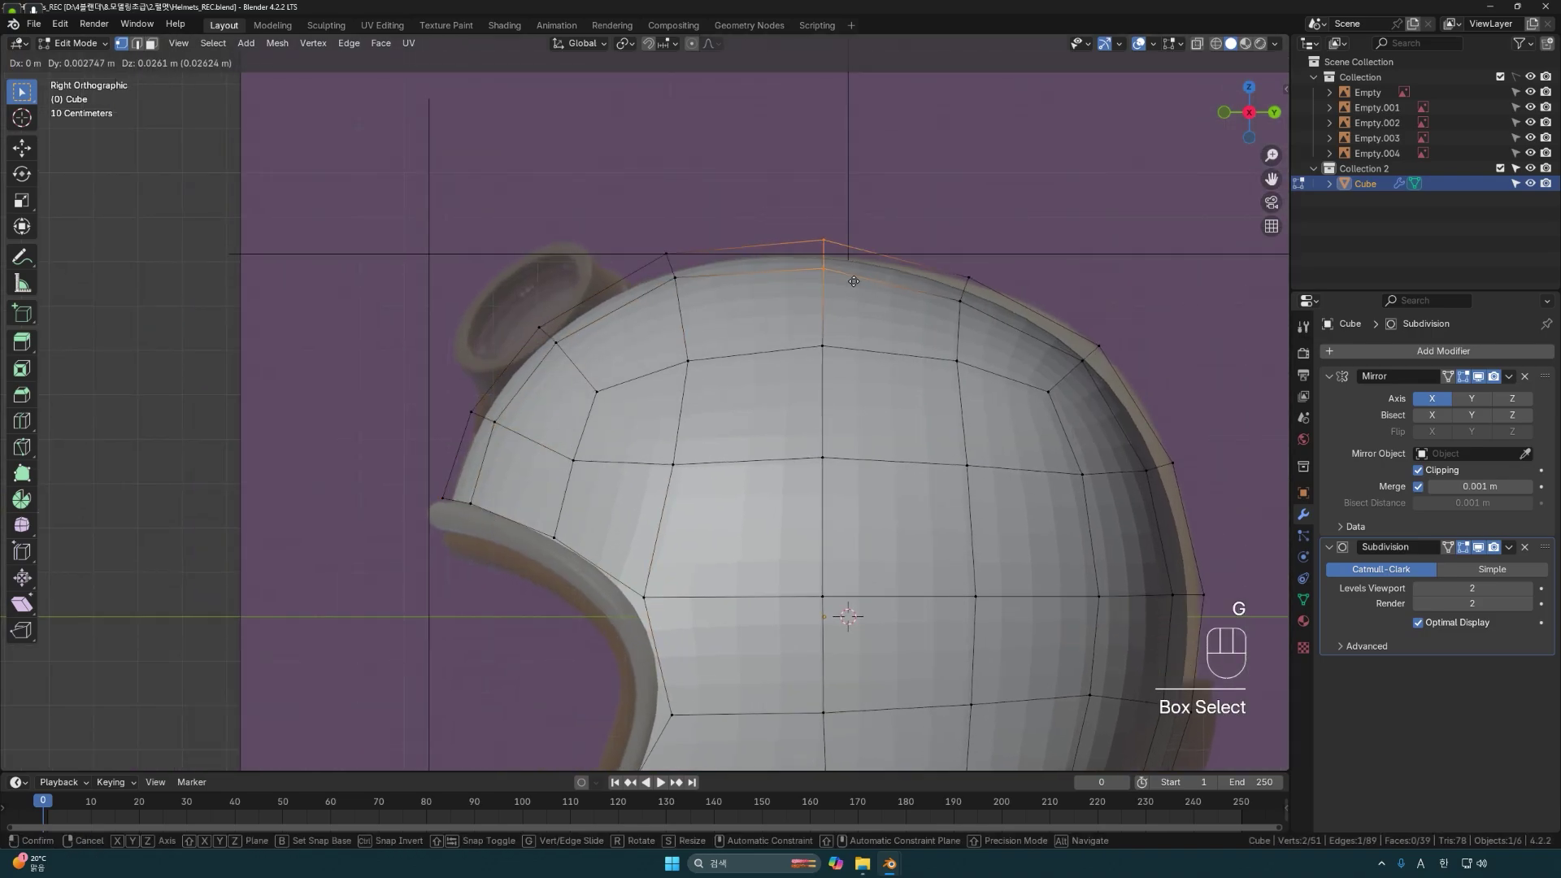
# Move the two pairs of vertices on the upper back of the helmet outward to the side reference's curve.
pyautogui.keyDown('shift'); pyautogui.moveTo(1042, 303); pyautogui.dragTo(792, 259, button='middle'); pyautogui.keyUp('shift')
pyautogui.moveTo(806, 278); pyautogui.dragTo(872, 336)
pyautogui.press('g')
pyautogui.click(892, 328)
pyautogui.moveTo(972, 401); pyautogui.dragTo(873, 454)
pyautogui.press('g')
pyautogui.click(887, 450)
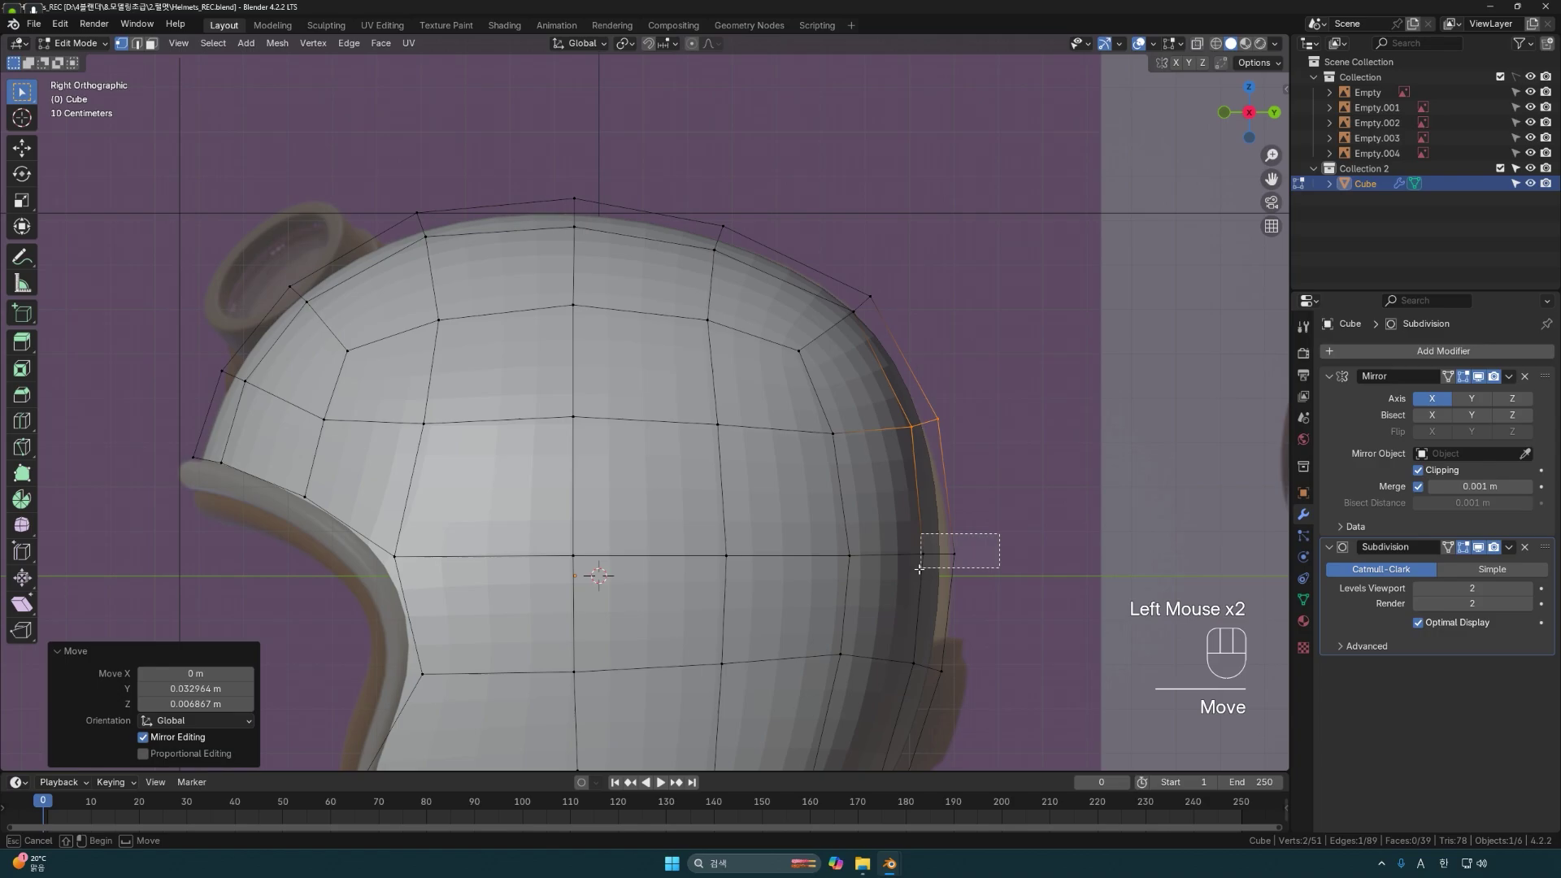
# Move the rear mid-height vertices and the bottom back corner vertices out to the side reference outline.
pyautogui.keyDown('shift'); pyautogui.moveTo(987, 617); pyautogui.dragTo(929, 414, button='middle'); pyautogui.keyUp('shift')
pyautogui.moveTo(912, 431); pyautogui.dragTo(837, 487)
pyautogui.press('g')
pyautogui.click(850, 494)
pyautogui.press('g')
pyautogui.moveTo(874, 559); pyautogui.dragTo(709, 714)
pyautogui.click(808, 614)
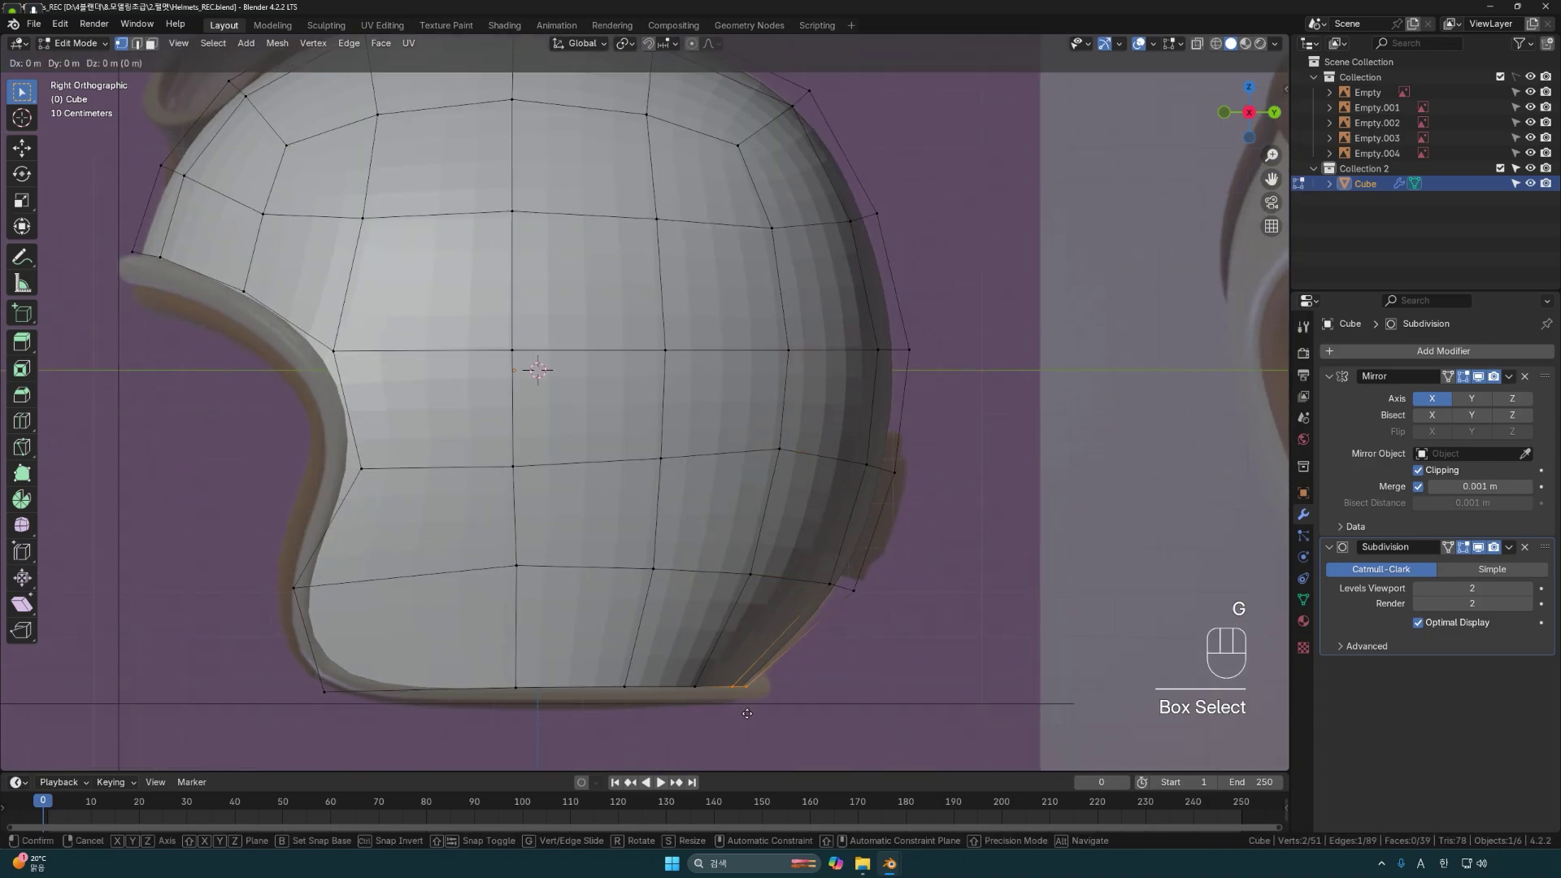
# Move the lower vertex on the face opening's cheek edge along the X axis, then clear the selection.
pyautogui.moveTo(738, 553); pyautogui.dragTo(861, 561, button='middle')
pyautogui.keyDown('shift'); pyautogui.moveTo(862, 561); pyautogui.dragTo(455, 561, button='middle'); pyautogui.keyUp('shift')
pyautogui.click(370, 590)
pyautogui.scroll(4, 370, 590)
pyautogui.moveTo(370, 597); pyautogui.dragTo(688, 622, button='middle')
pyautogui.scroll(-4, 651, 606)
pyautogui.press('g')
pyautogui.press('x')
pyautogui.click(842, 585)
pyautogui.click(892, 617)
pyautogui.moveTo(892, 617); pyautogui.dragTo(801, 627, button='middle')
# In front view, move the bottom corner vertex of the helmet's side along X to match the front reference.
pyautogui.press('`')
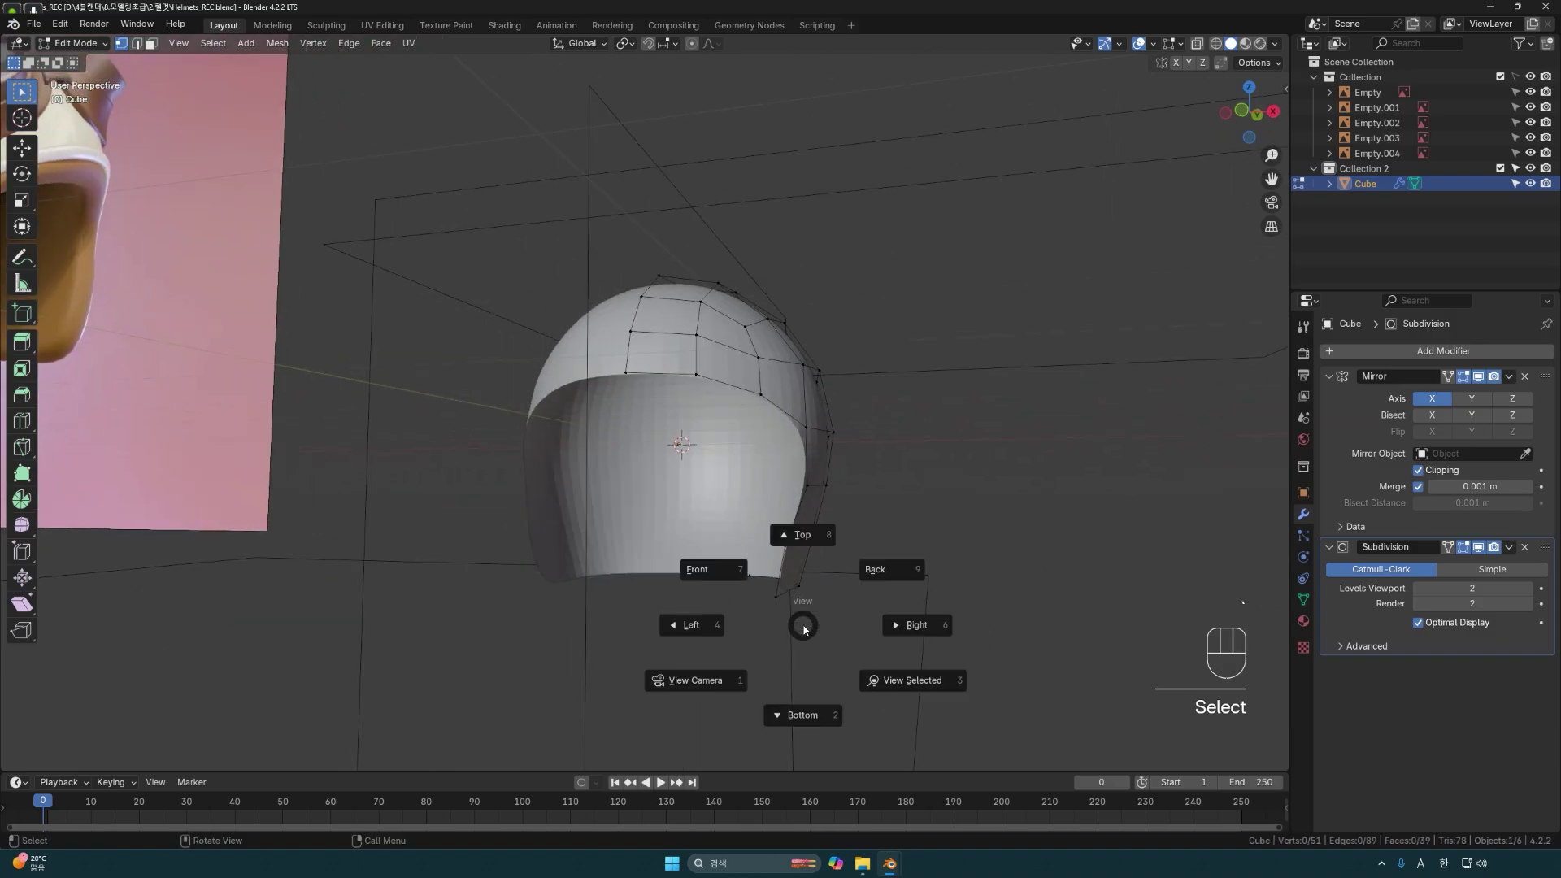
pyautogui.click(712, 568)
pyautogui.scroll(2, 865, 653)
pyautogui.click(863, 654)
pyautogui.press('g')
pyautogui.press('x')
pyautogui.click(902, 657)
# Move the vertices beside the face opening, just below mid-height, outward along X to the front reference outline.
pyautogui.click(928, 606)
pyautogui.click(894, 524)
pyautogui.press('g')
pyautogui.press('x')
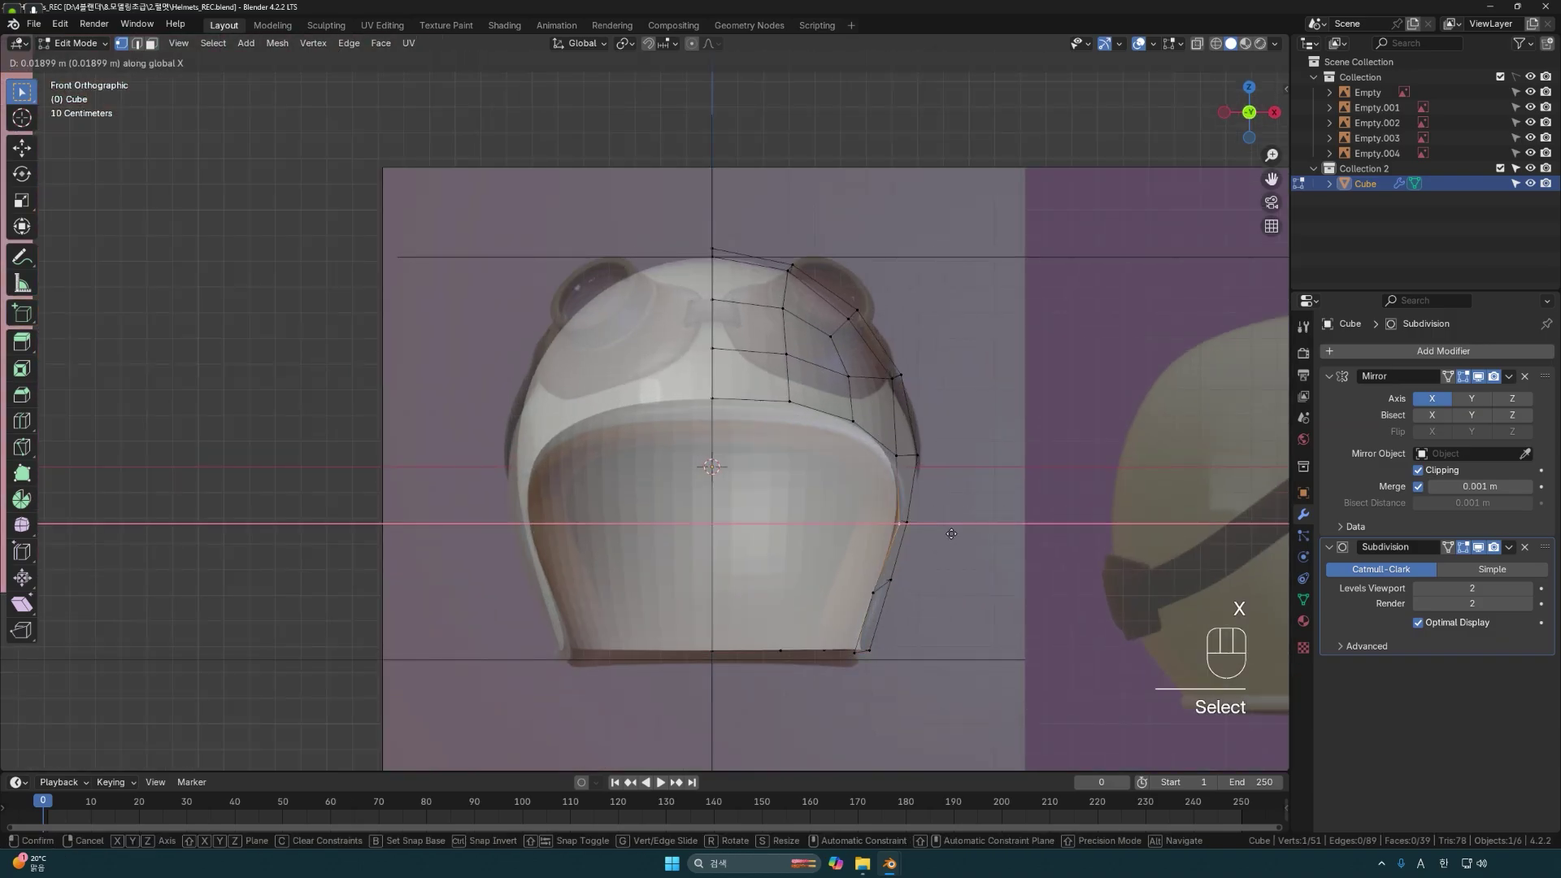
pyautogui.click(973, 532)
pyautogui.moveTo(874, 533); pyautogui.dragTo(873, 534)
pyautogui.press('g')
pyautogui.press('x')
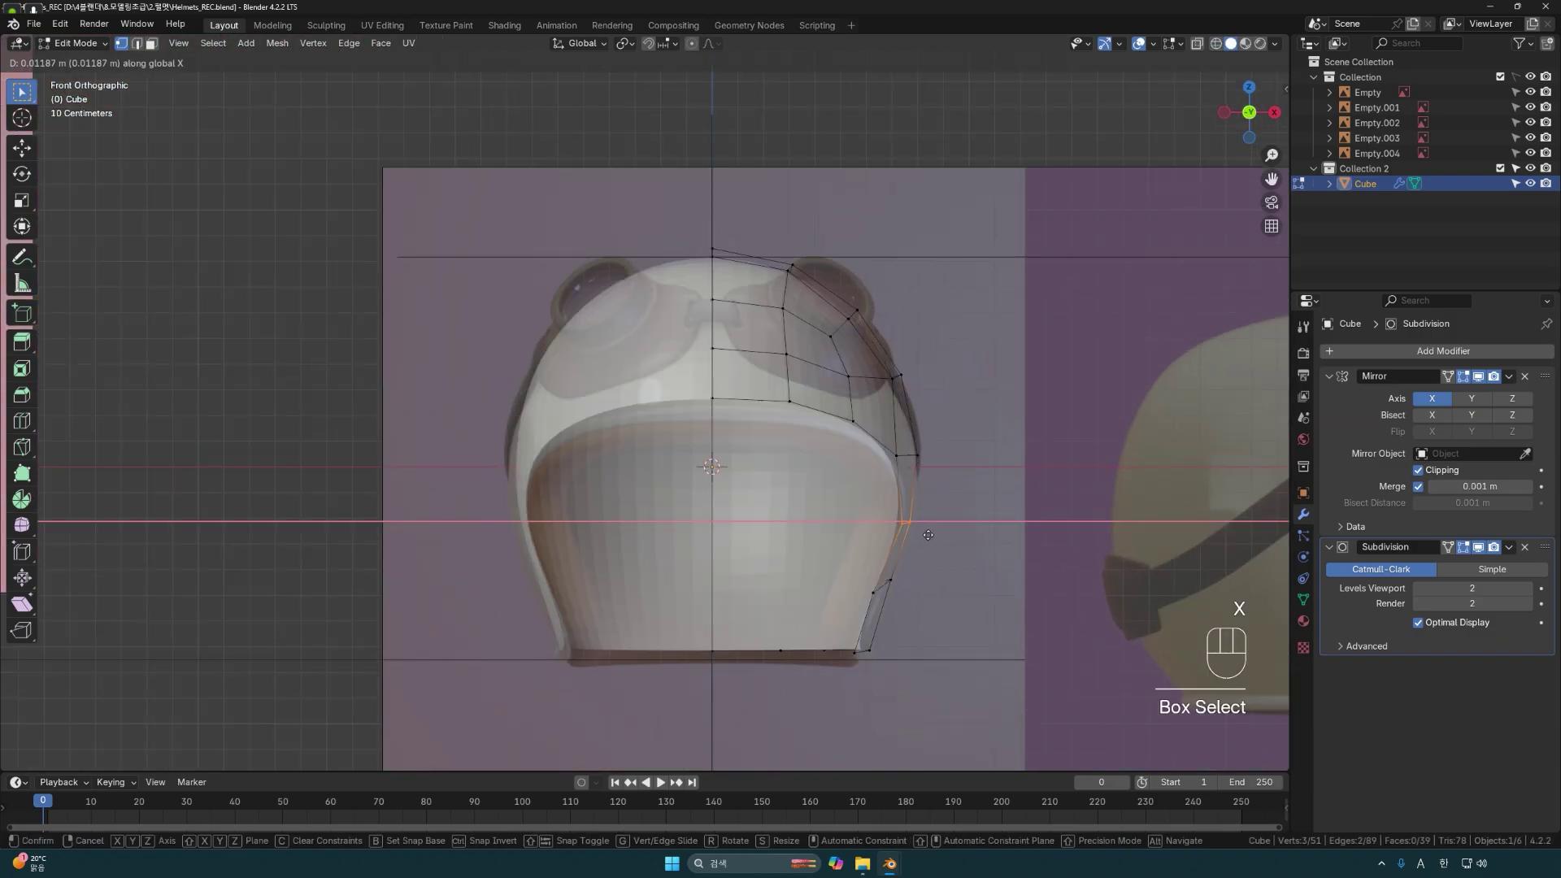
pyautogui.click(933, 540)
pyautogui.click(948, 566)
# Select the lower cheek vertices together, including the hidden one, and move them outward along X.
pyautogui.hotkey('shift', 'z')
pyautogui.keyDown('shift'); pyautogui.click(876, 596); pyautogui.keyUp('shift')
pyautogui.hotkey('shift', 'z')
pyautogui.press('g')
pyautogui.press('x')
pyautogui.click(951, 585)
pyautogui.click(967, 583)
# Lower the vertex on the face opening's upper edge slightly to follow the front reference's brow line.
pyautogui.click(740, 417)
pyautogui.press('g')
pyautogui.click(744, 421)
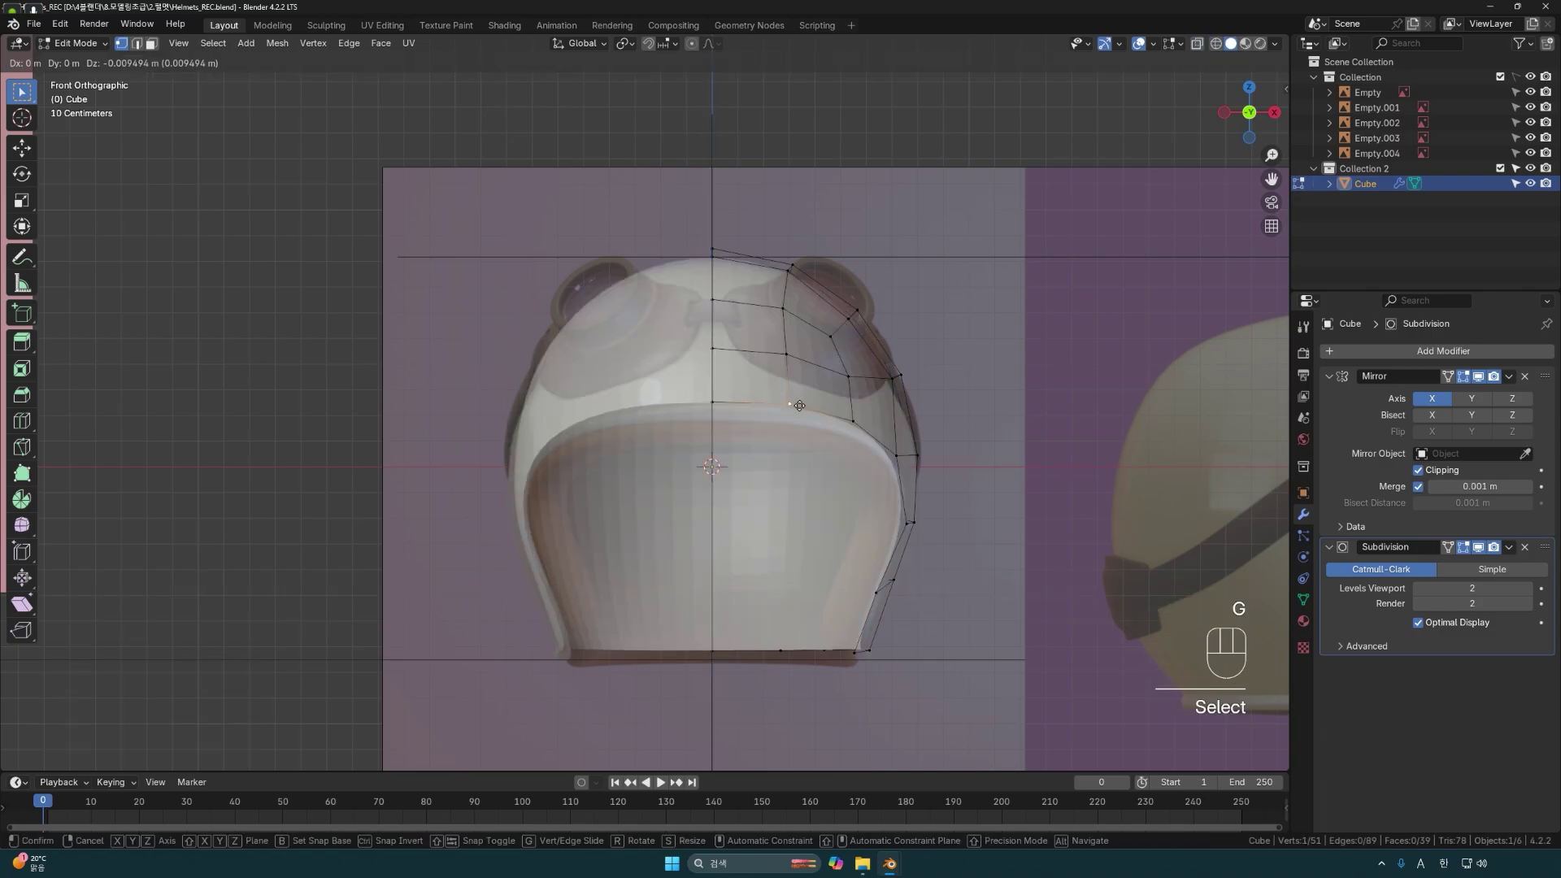
# In back view, adjust the helmet's outer side vertex and slide a neighbouring vertex to match the back reference.
pyautogui.moveTo(744, 422)
pyautogui.mouseDown(button='middle')
pyautogui.moveTo(617, 487)
pyautogui.moveTo(829, 547)
pyautogui.moveTo(798, 447)
pyautogui.moveTo(463, 585)
pyautogui.moveTo(455, 540)
pyautogui.moveTo(320, 569)
pyautogui.moveTo(456, 439)
pyautogui.moveTo(390, 569)
pyautogui.moveTo(536, 543)
pyautogui.mouseUp(button='middle')
pyautogui.press('`')
pyautogui.click(618, 487)
pyautogui.hotkey('shift', 'z')
pyautogui.keyDown('shift'); pyautogui.scroll(-3, 776, 547); pyautogui.keyUp('shift')
pyautogui.press('Tab')
pyautogui.hotkey('shift', 'z')
pyautogui.scroll(1, 505, 509)
pyautogui.scroll(1, 505, 509)
pyautogui.press('Tab')
pyautogui.click(321, 569)
pyautogui.press('g')
pyautogui.click(321, 569)
pyautogui.scroll(-1, 320, 569)
pyautogui.click(400, 582)
pyautogui.click(566, 543)
pyautogui.press('g')
pyautogui.press('g')
# Return to Object Mode and apply Shade Smooth to the helmet.
pyautogui.moveTo(674, 533); pyautogui.dragTo(719, 534, button='middle')
pyautogui.scroll(-2, 802, 620)
pyautogui.press('Tab')
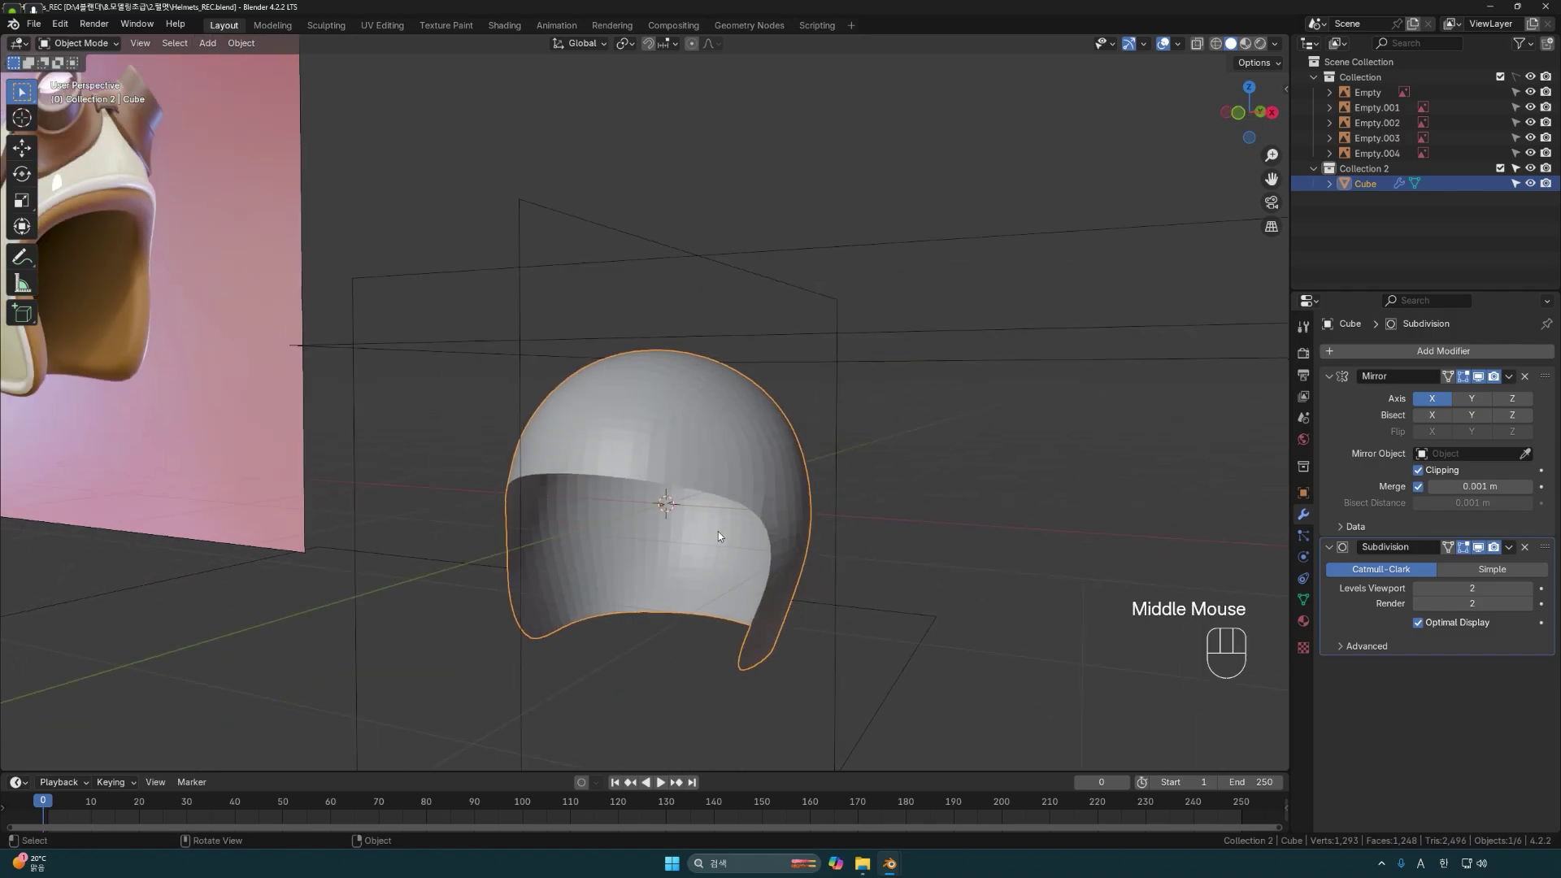
pyautogui.rightClick(703, 448)
pyautogui.click(699, 442)
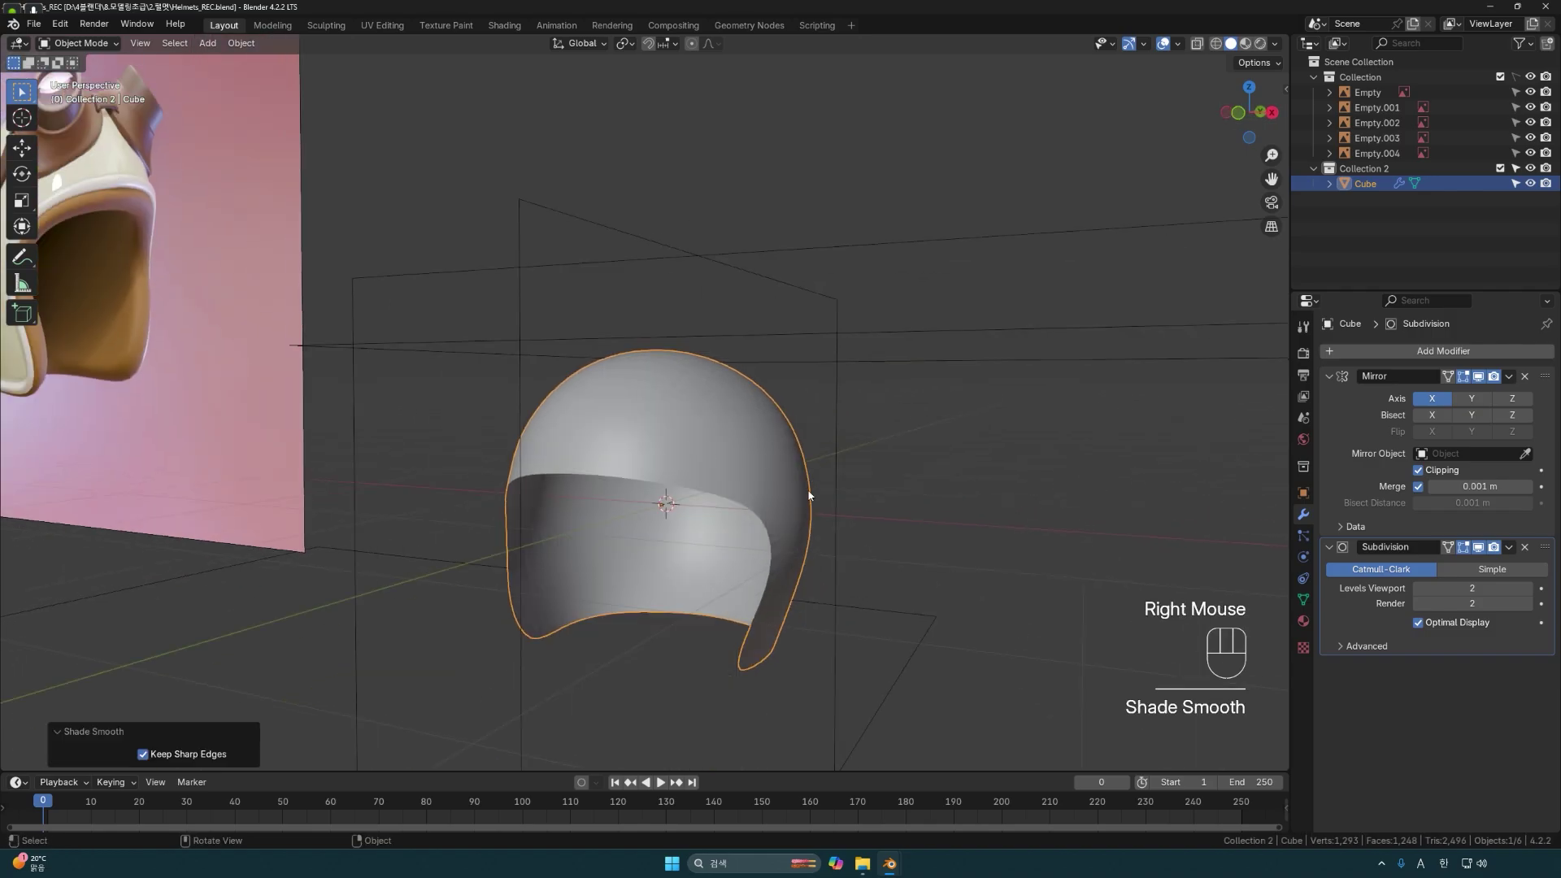
# In front view, return to Edit Mode and move a vertex on the helmet's side along X to refine its outline.
pyautogui.moveTo(810, 510); pyautogui.dragTo(728, 533, button='middle')
pyautogui.scroll(2, 715, 490)
pyautogui.press('`')
pyautogui.click(629, 476)
pyautogui.scroll(3, 757, 539)
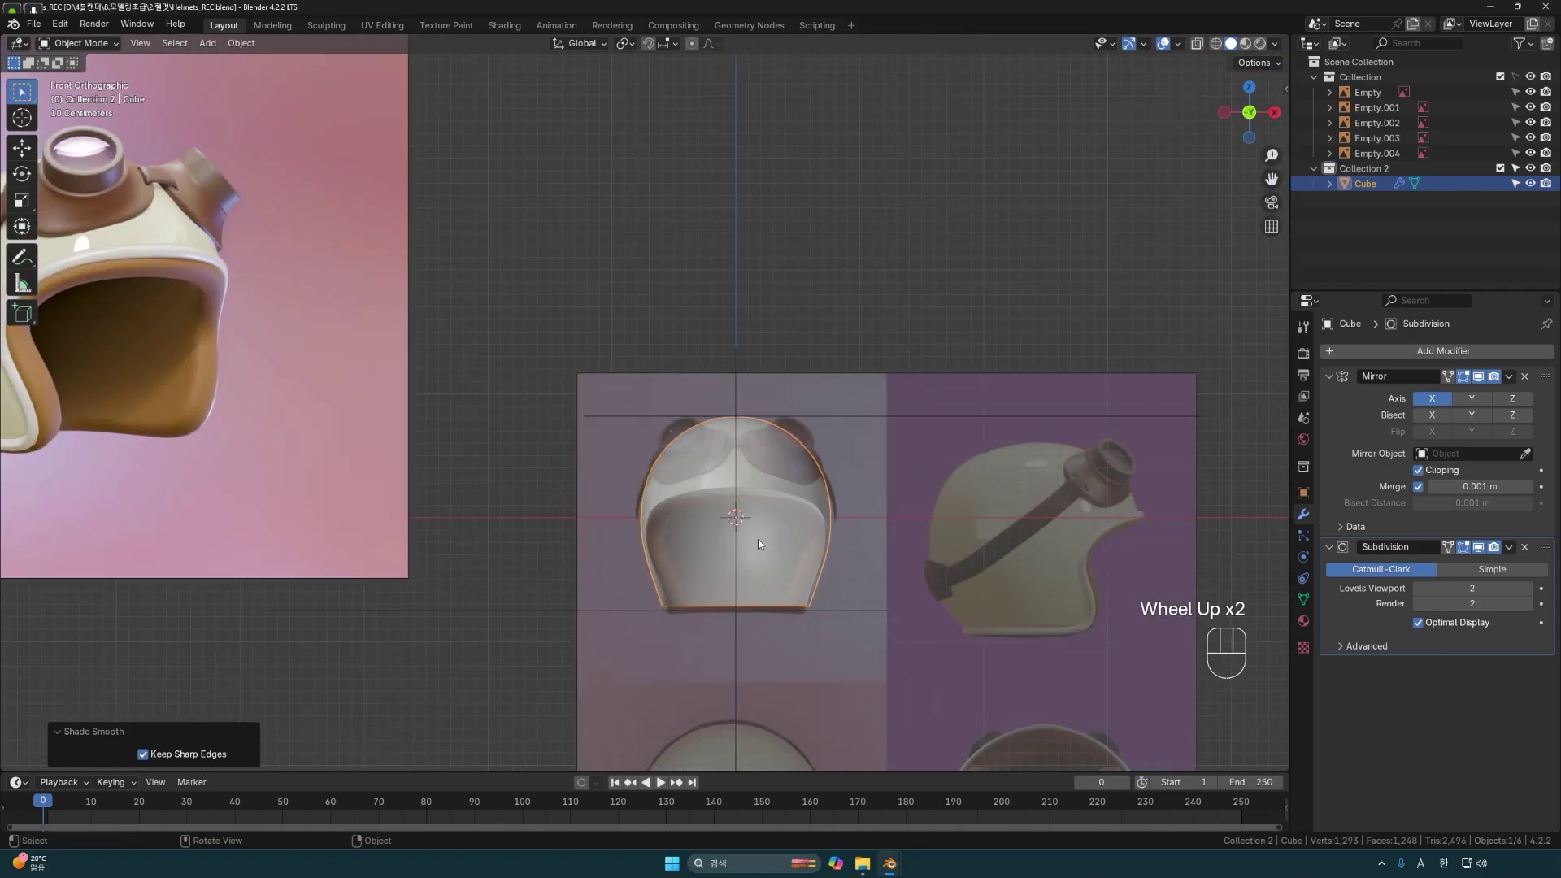
pyautogui.scroll(3, 798, 548)
pyautogui.press('Tab')
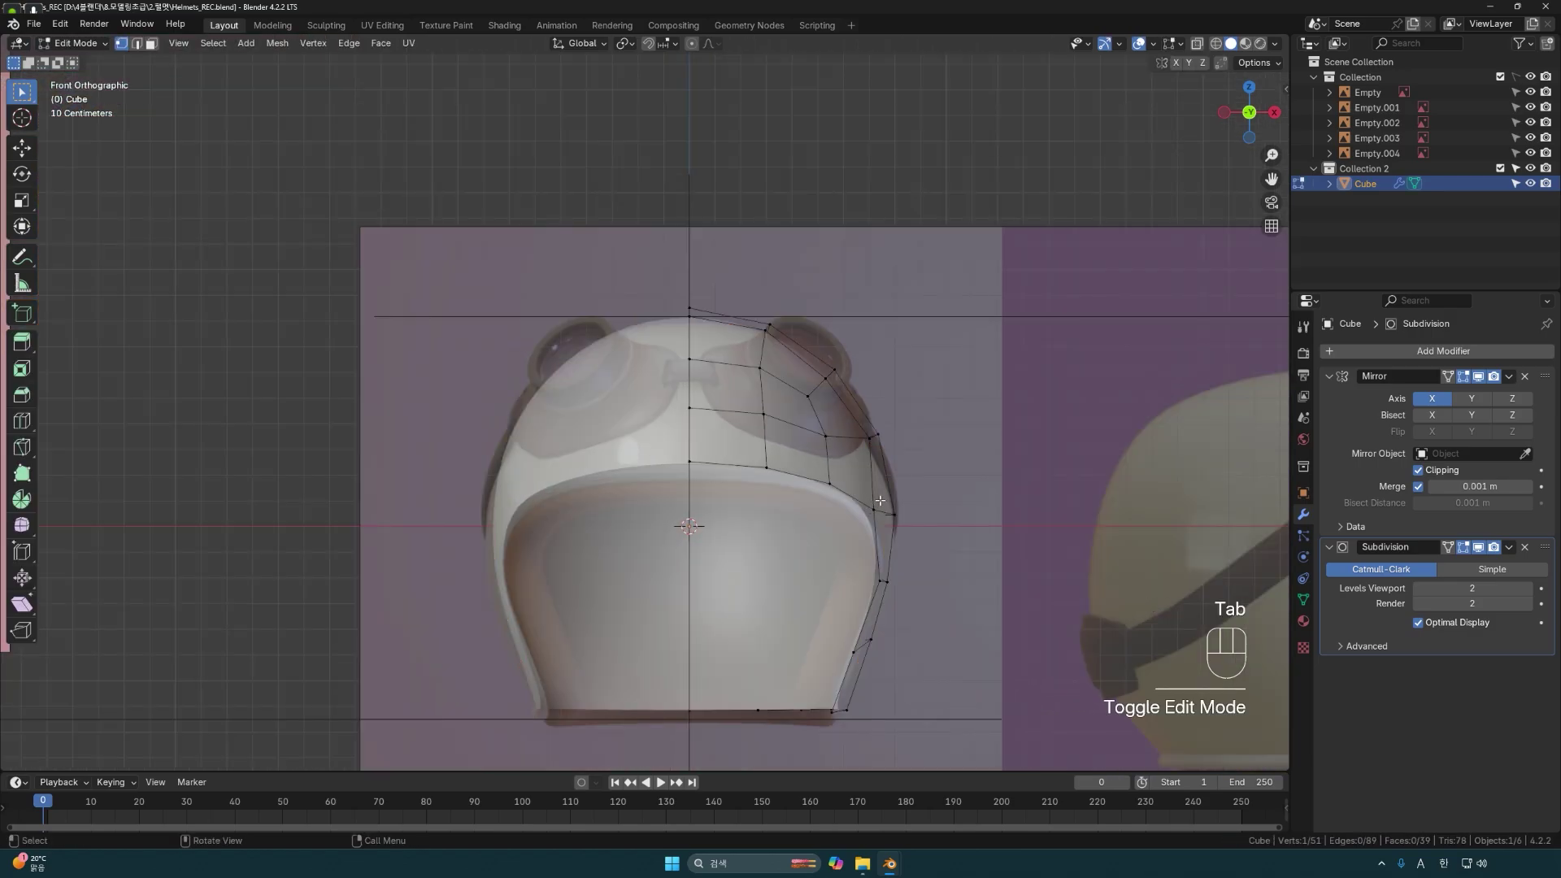
pyautogui.scroll(1, 935, 520)
pyautogui.click(737, 643)
pyautogui.moveTo(750, 638); pyautogui.dragTo(754, 637)
pyautogui.click(749, 569)
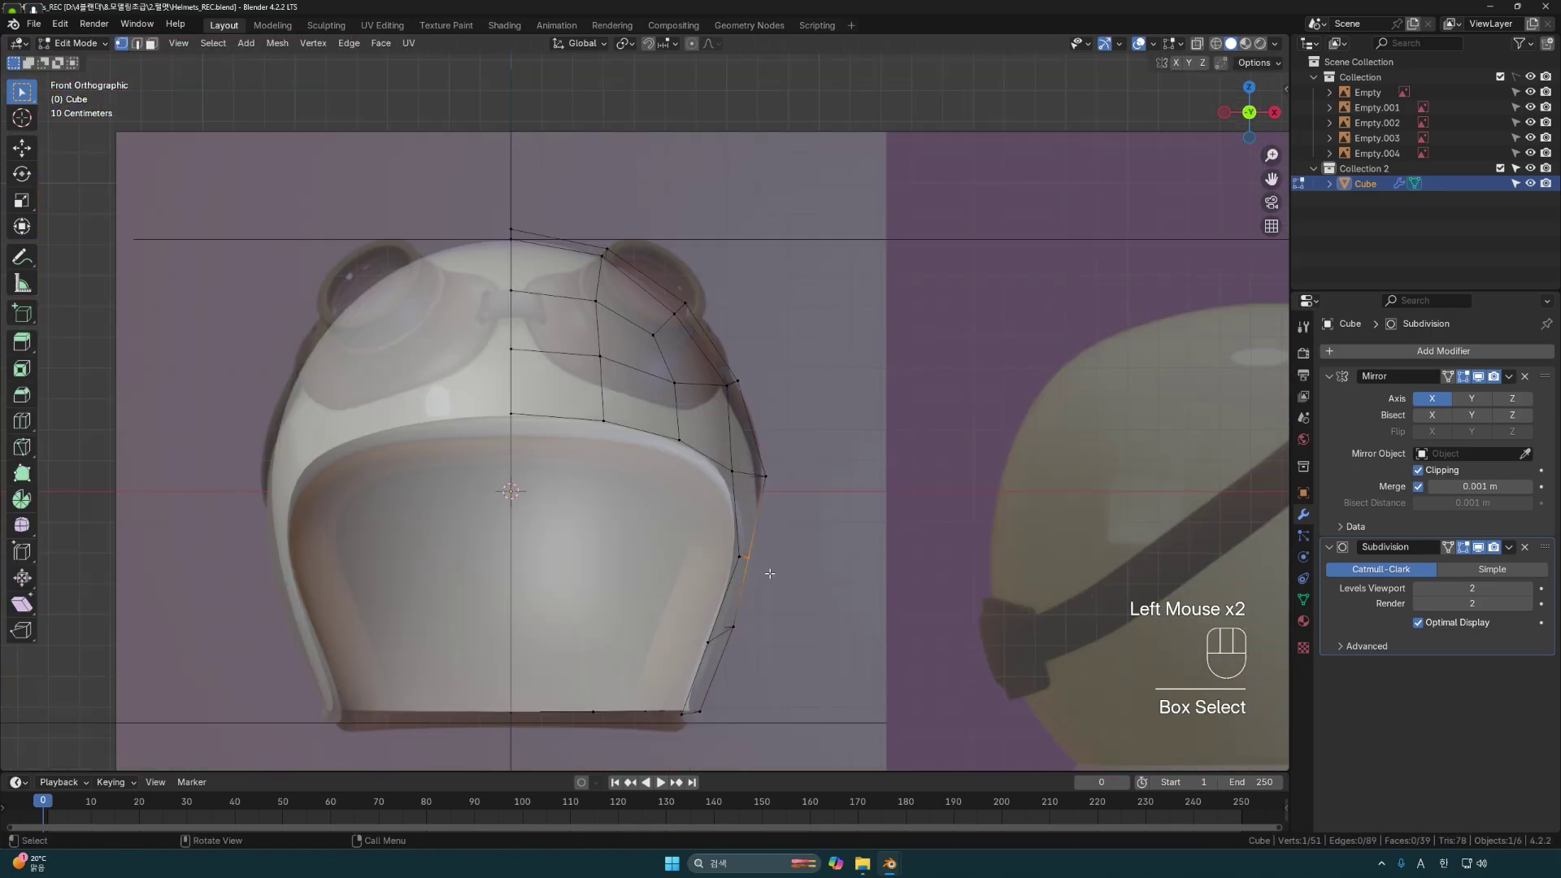
pyautogui.click(752, 569)
pyautogui.click(689, 475)
pyautogui.moveTo(752, 569)
pyautogui.mouseDown(button='middle')
pyautogui.moveTo(689, 474)
pyautogui.moveTo(741, 564)
pyautogui.moveTo(741, 547)
pyautogui.mouseUp(button='middle')
pyautogui.press('g')
pyautogui.press('x')
pyautogui.click(716, 476)
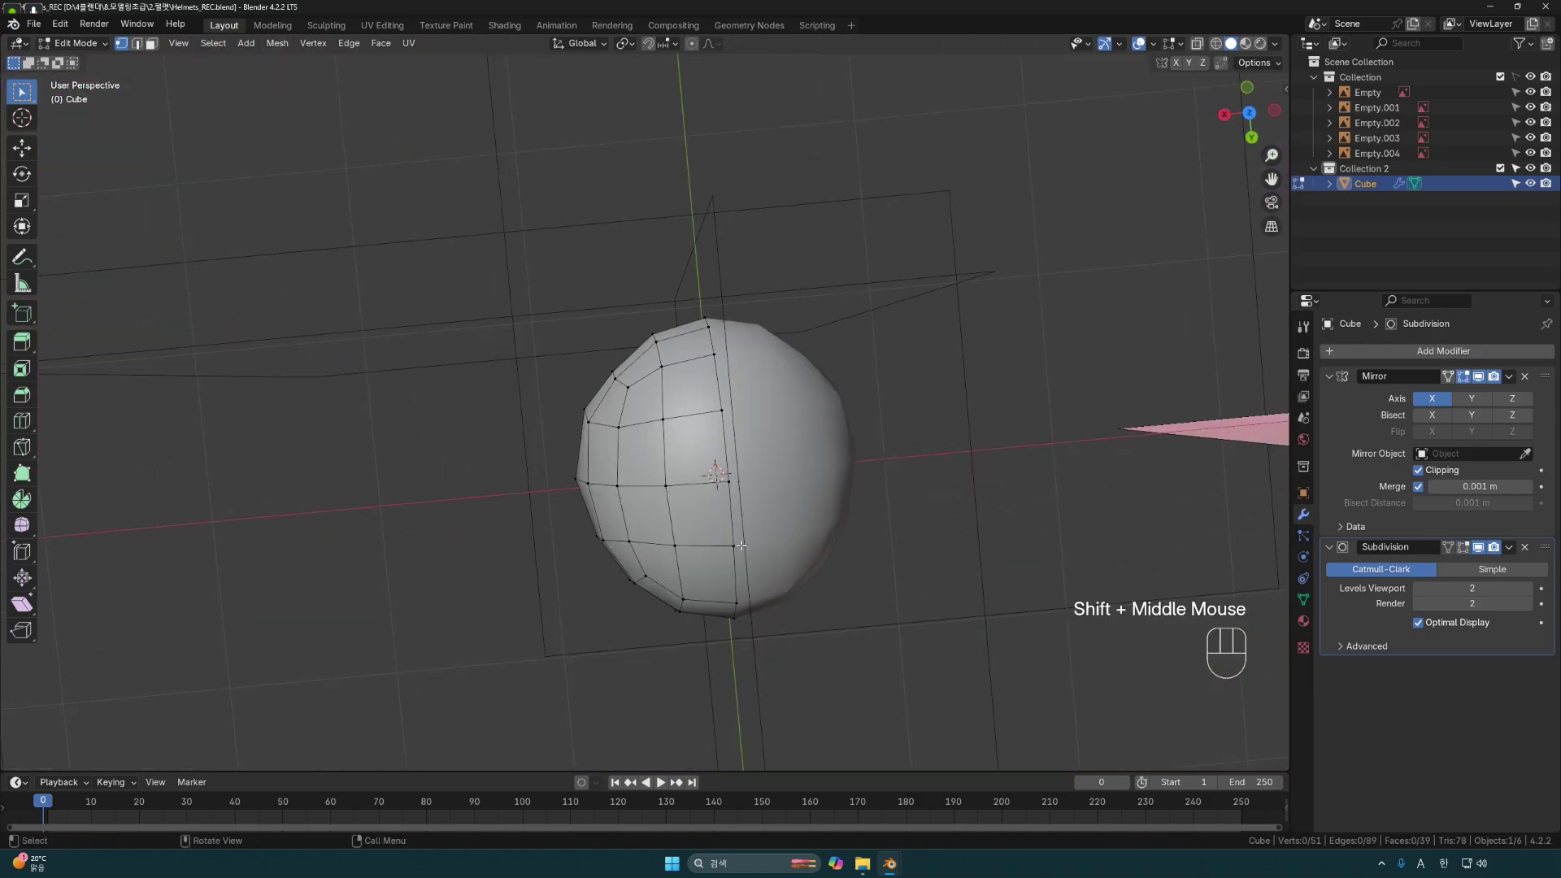
# In top view, move the front corner vertices of the forehead outward toward the helmet's reference outline.
pyautogui.press('`')
pyautogui.click(737, 511)
pyautogui.scroll(5, 737, 511)
pyautogui.hotkey('shift', 'z')
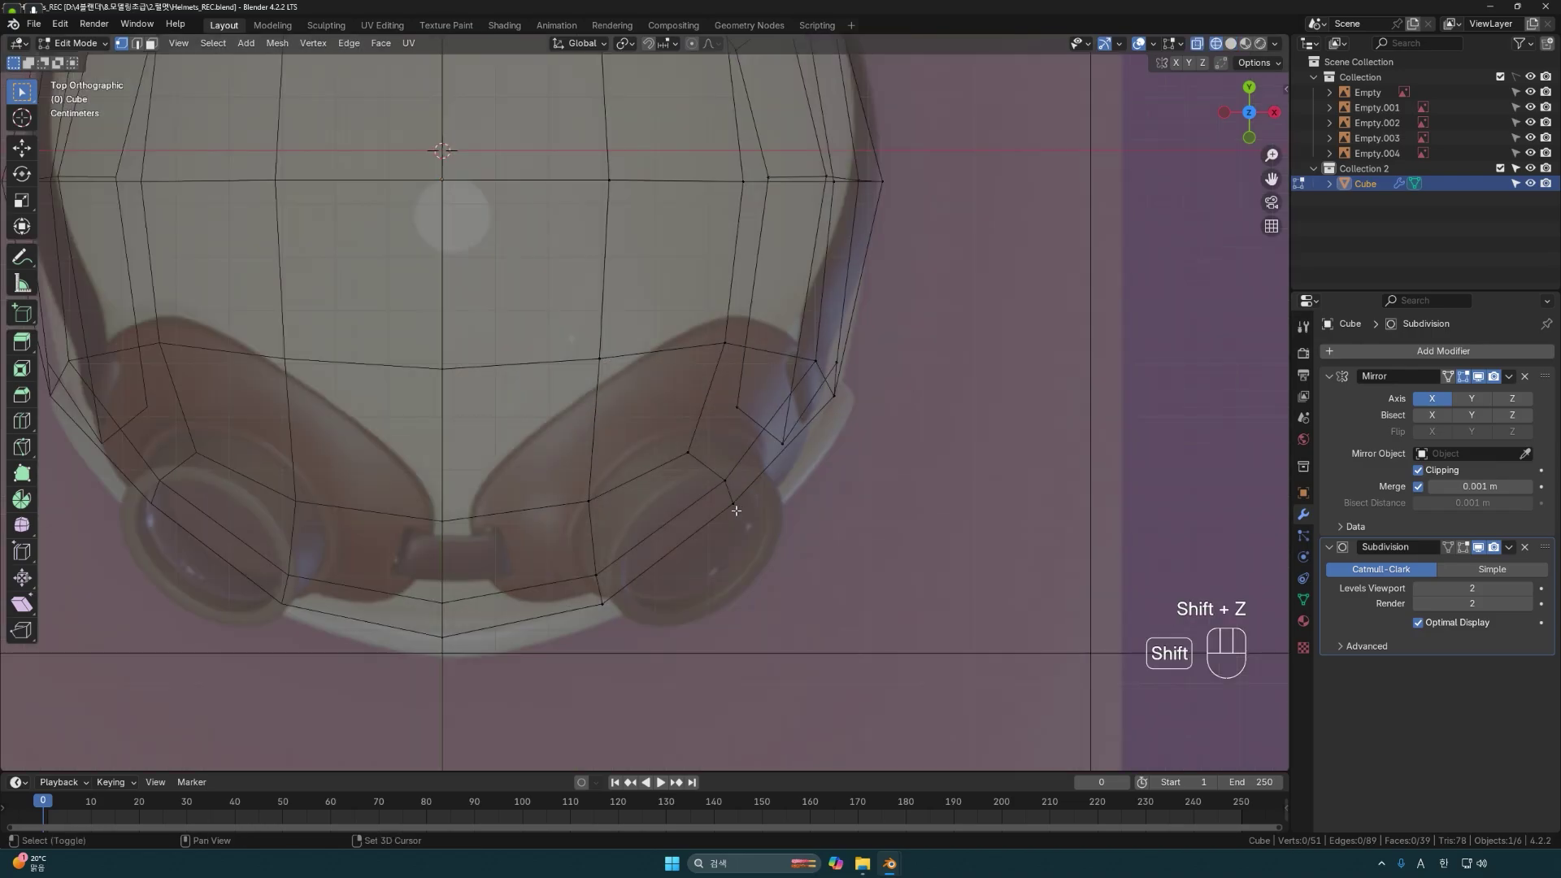
pyautogui.hotkey('shift', 'z')
pyautogui.press('g')
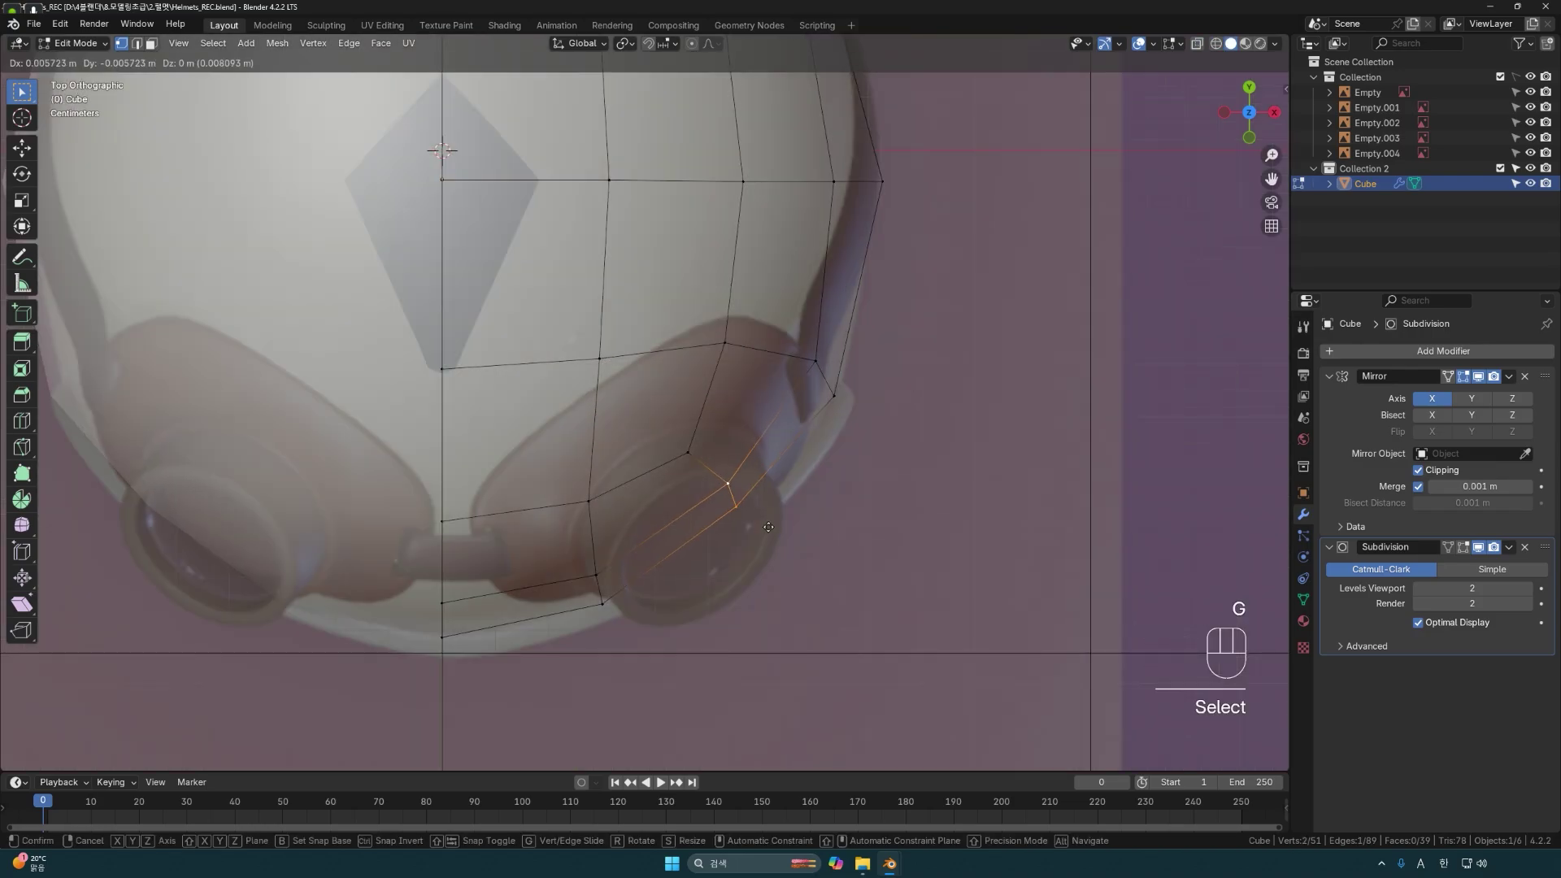
pyautogui.click(770, 529)
# Examine the helmet's shape from several angles against the perspective reference image.
pyautogui.click(691, 455)
pyautogui.scroll(-6, 857, 526)
pyautogui.moveTo(857, 526); pyautogui.dragTo(788, 349, button='middle')
pyautogui.keyDown('shift'); pyautogui.moveTo(786, 513); pyautogui.dragTo(805, 553, button='middle'); pyautogui.keyUp('shift')
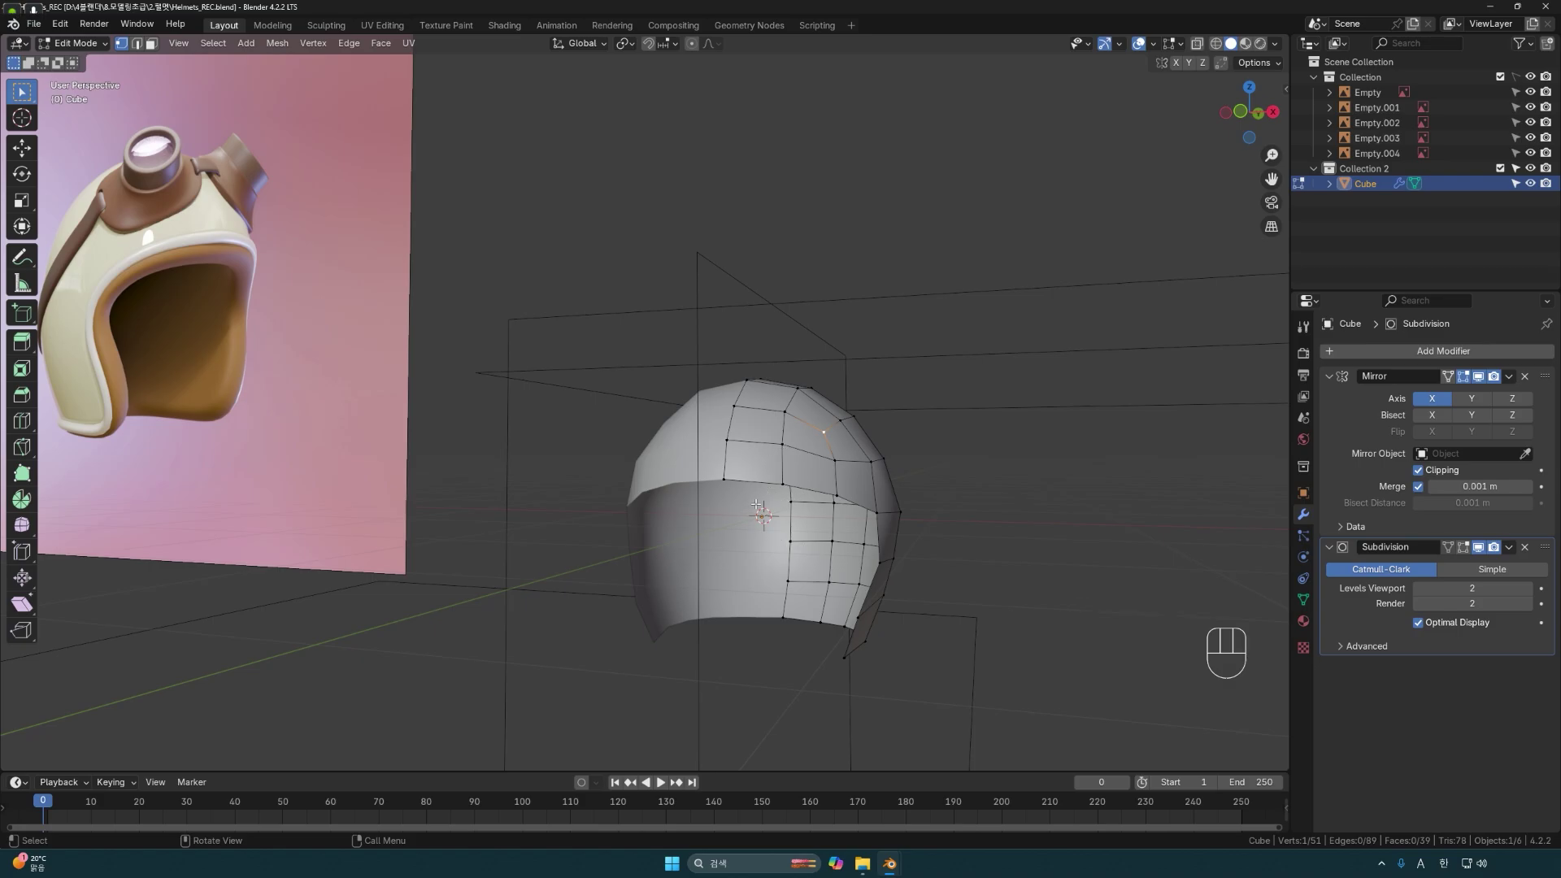
pyautogui.keyDown('shift'); pyautogui.moveTo(755, 505); pyautogui.dragTo(837, 519, button='middle'); pyautogui.keyUp('shift')
pyautogui.scroll(-1, 843, 520)
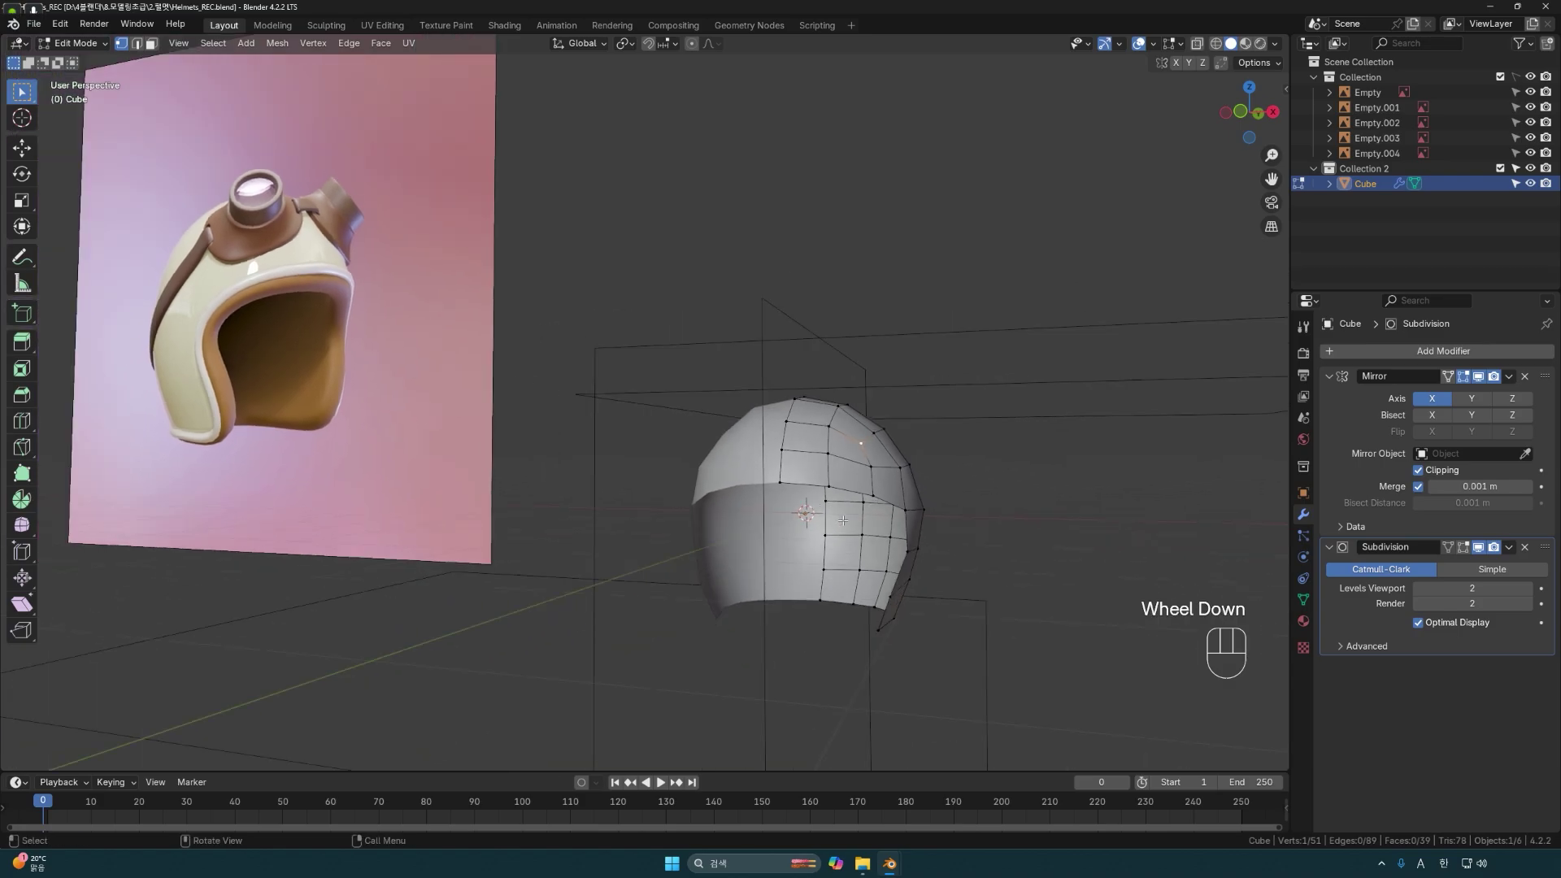
pyautogui.moveTo(820, 521); pyautogui.dragTo(776, 462, button='middle')
pyautogui.keyDown('shift'); pyautogui.scroll(1, 873, 520); pyautogui.keyUp('shift')
pyautogui.scroll(3, 873, 520)
pyautogui.scroll(-2, 823, 463)
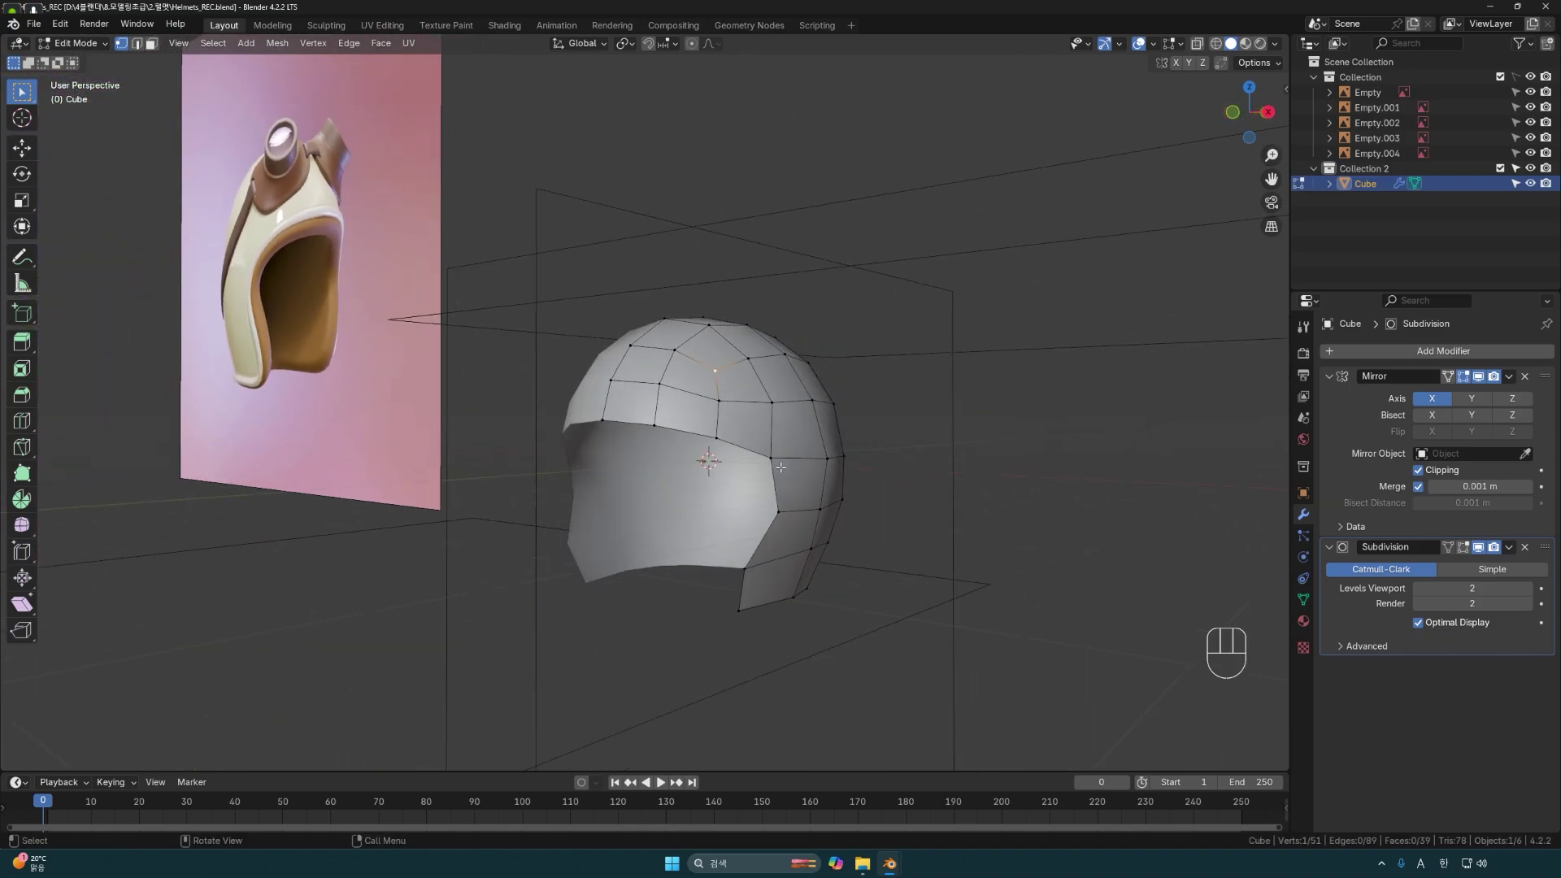
pyautogui.scroll(2, 779, 467)
# Return to Object Mode and add a Solidify modifier to the helmet with its offset set to 1.
pyautogui.press('Tab')
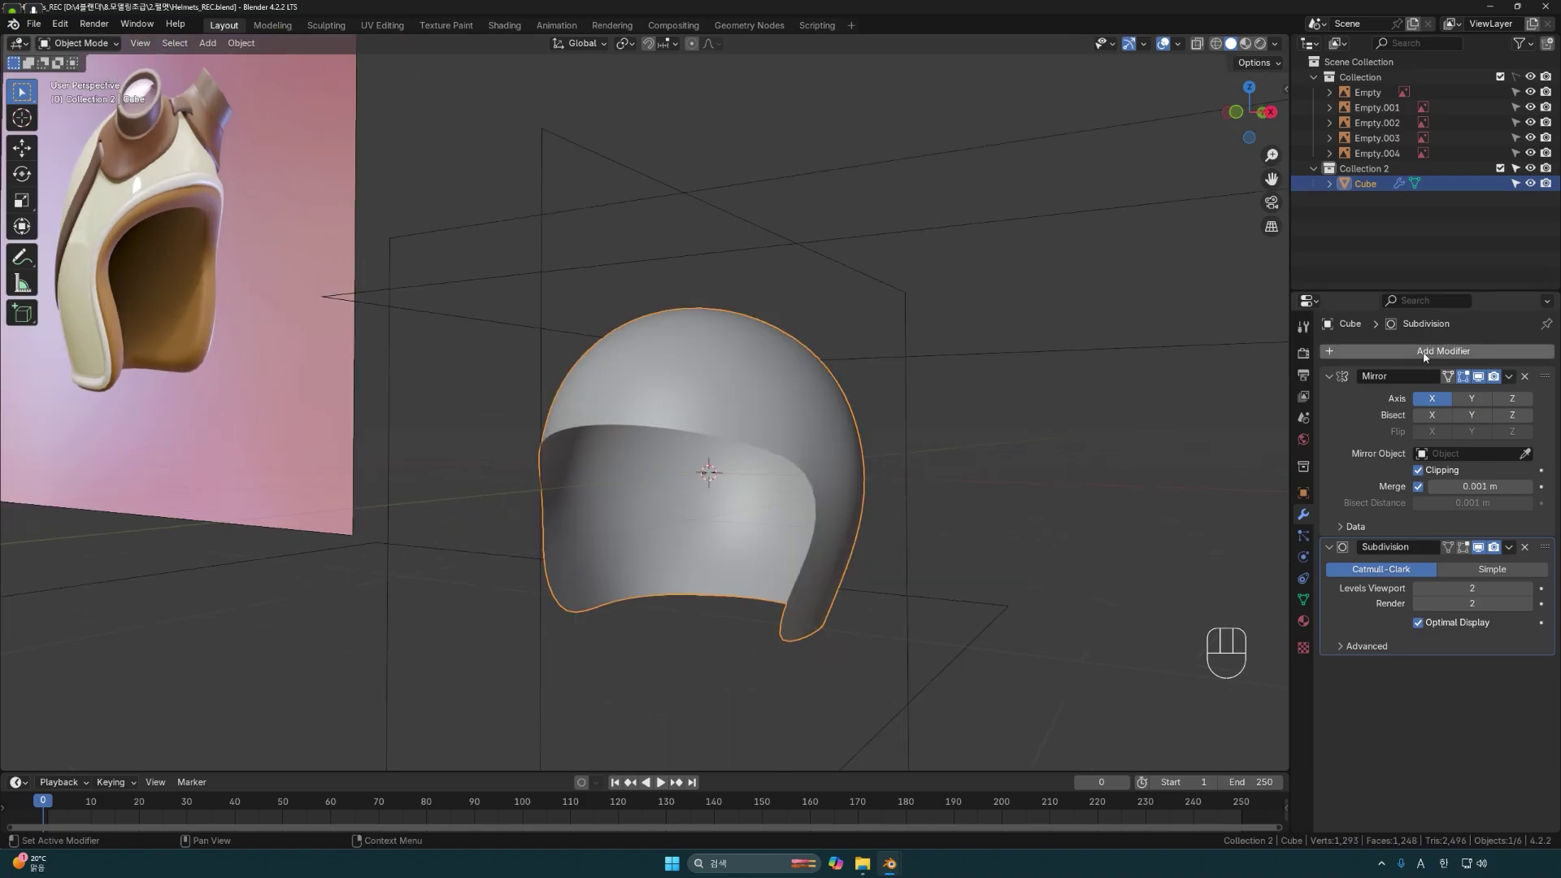
pyautogui.click(1423, 354)
pyautogui.write('s')
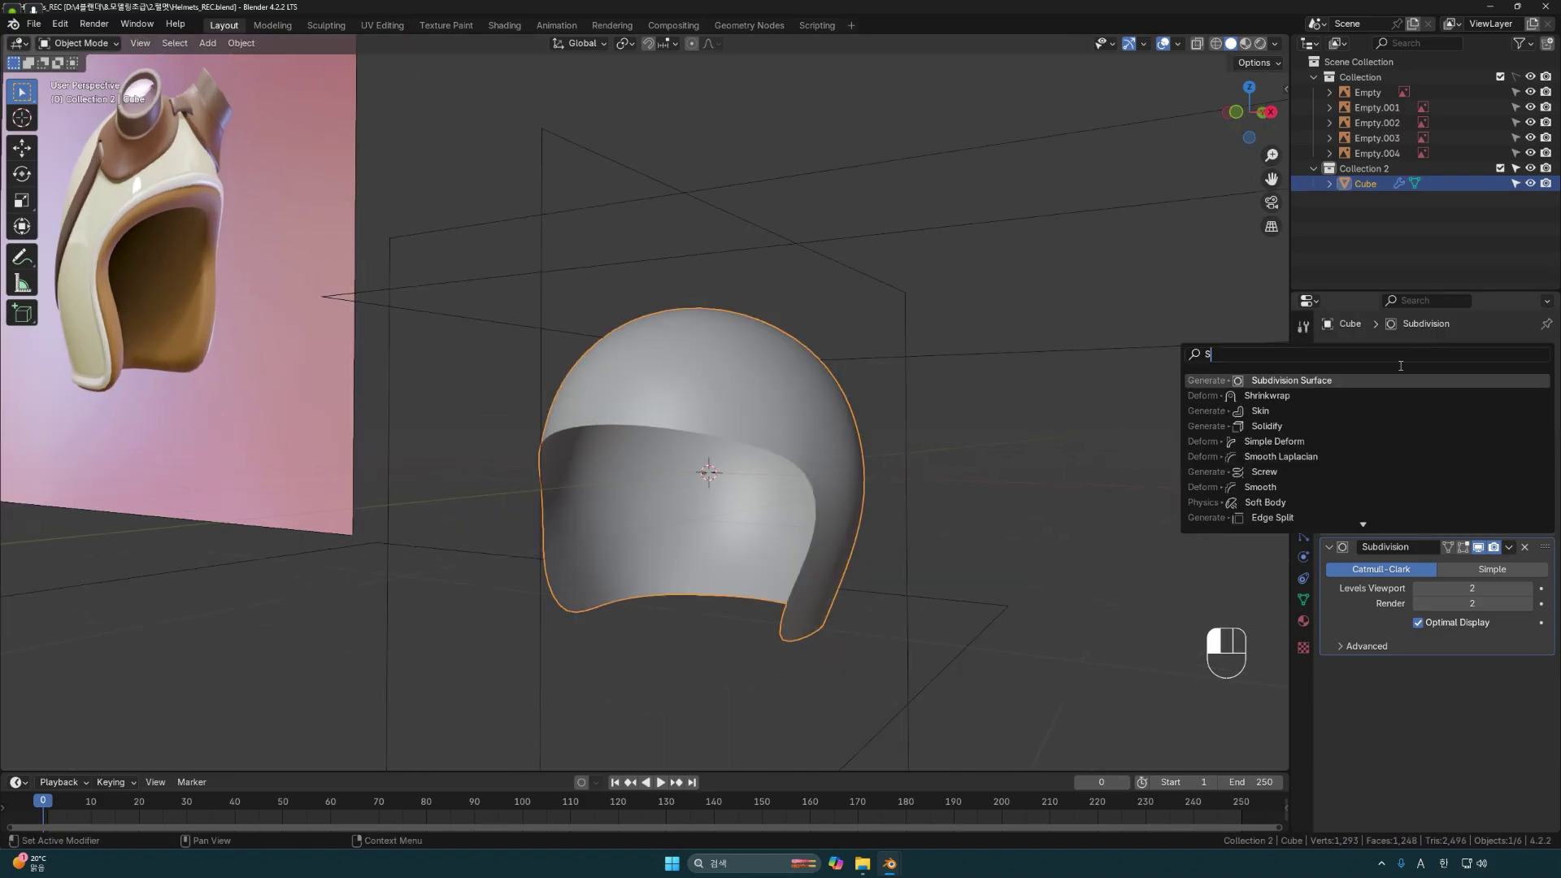
pyautogui.click(1280, 427)
pyautogui.moveTo(831, 558); pyautogui.dragTo(870, 528, button='middle')
pyautogui.scroll(-2, 1439, 630)
pyautogui.moveTo(1463, 629); pyautogui.dragTo(1505, 623)
# Set the Solidify thickness to -0.029 m and deselect the helmet.
pyautogui.moveTo(1094, 603); pyautogui.dragTo(1021, 610, button='middle')
pyautogui.moveTo(1473, 604)
pyautogui.mouseDown()
pyautogui.moveTo(1441, 604)
pyautogui.moveTo(1472, 604)
pyautogui.mouseUp()
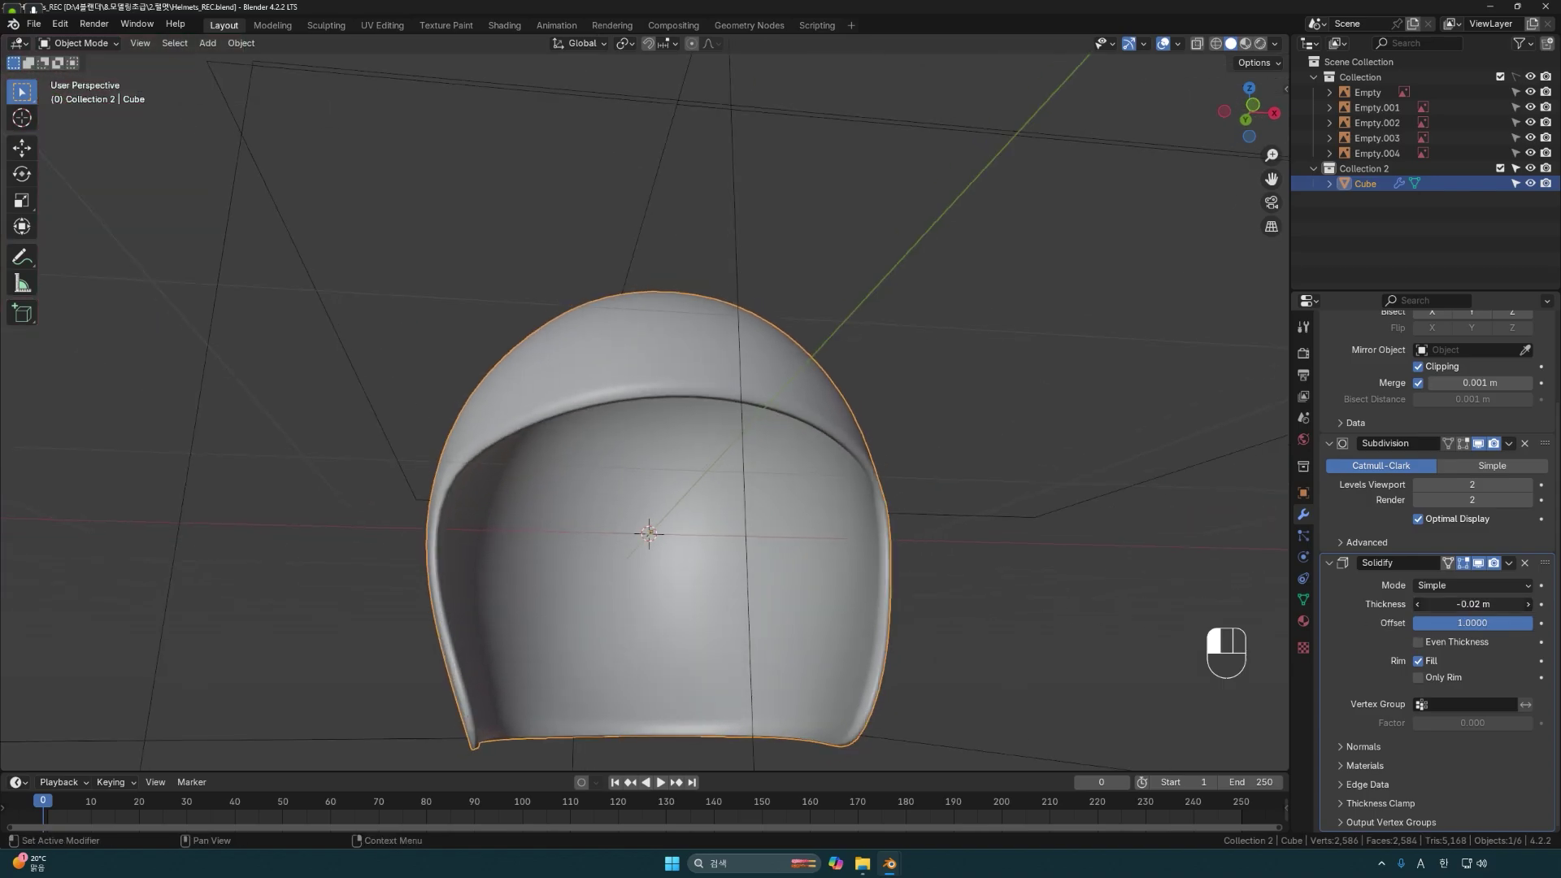
pyautogui.moveTo(1137, 607); pyautogui.dragTo(1006, 585, button='middle')
pyautogui.keyDown('shift'); pyautogui.moveTo(1473, 604); pyautogui.dragTo(1461, 604); pyautogui.keyUp('shift')
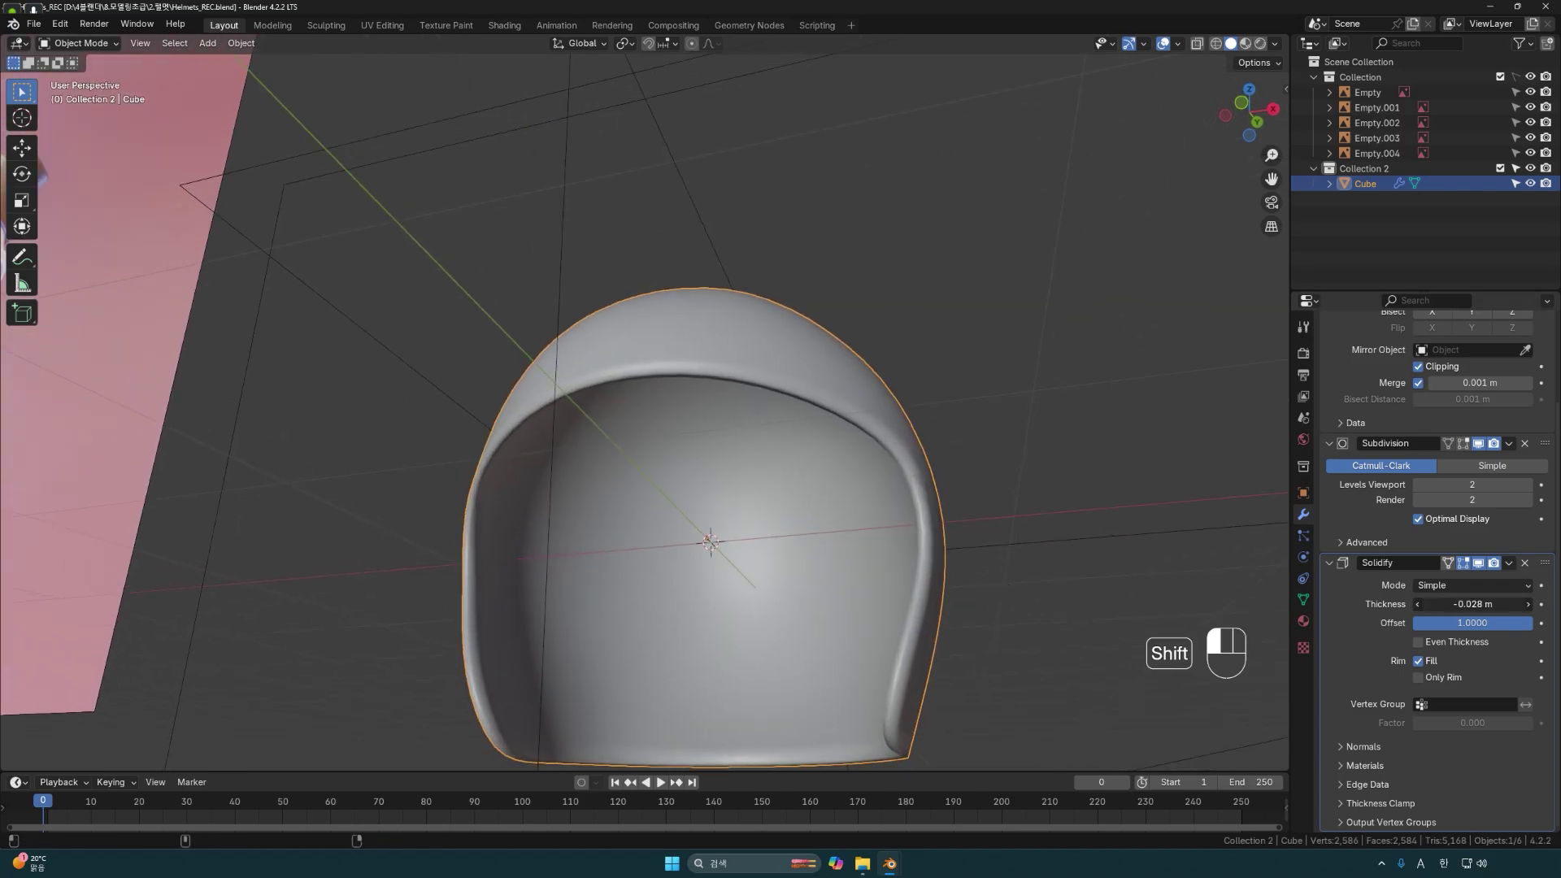
pyautogui.moveTo(1040, 583); pyautogui.dragTo(875, 568, button='middle')
pyautogui.scroll(-4, 802, 620)
pyautogui.keyDown('shift'); pyautogui.moveTo(777, 627); pyautogui.dragTo(846, 604, button='middle'); pyautogui.keyUp('shift')
pyautogui.click(898, 402)
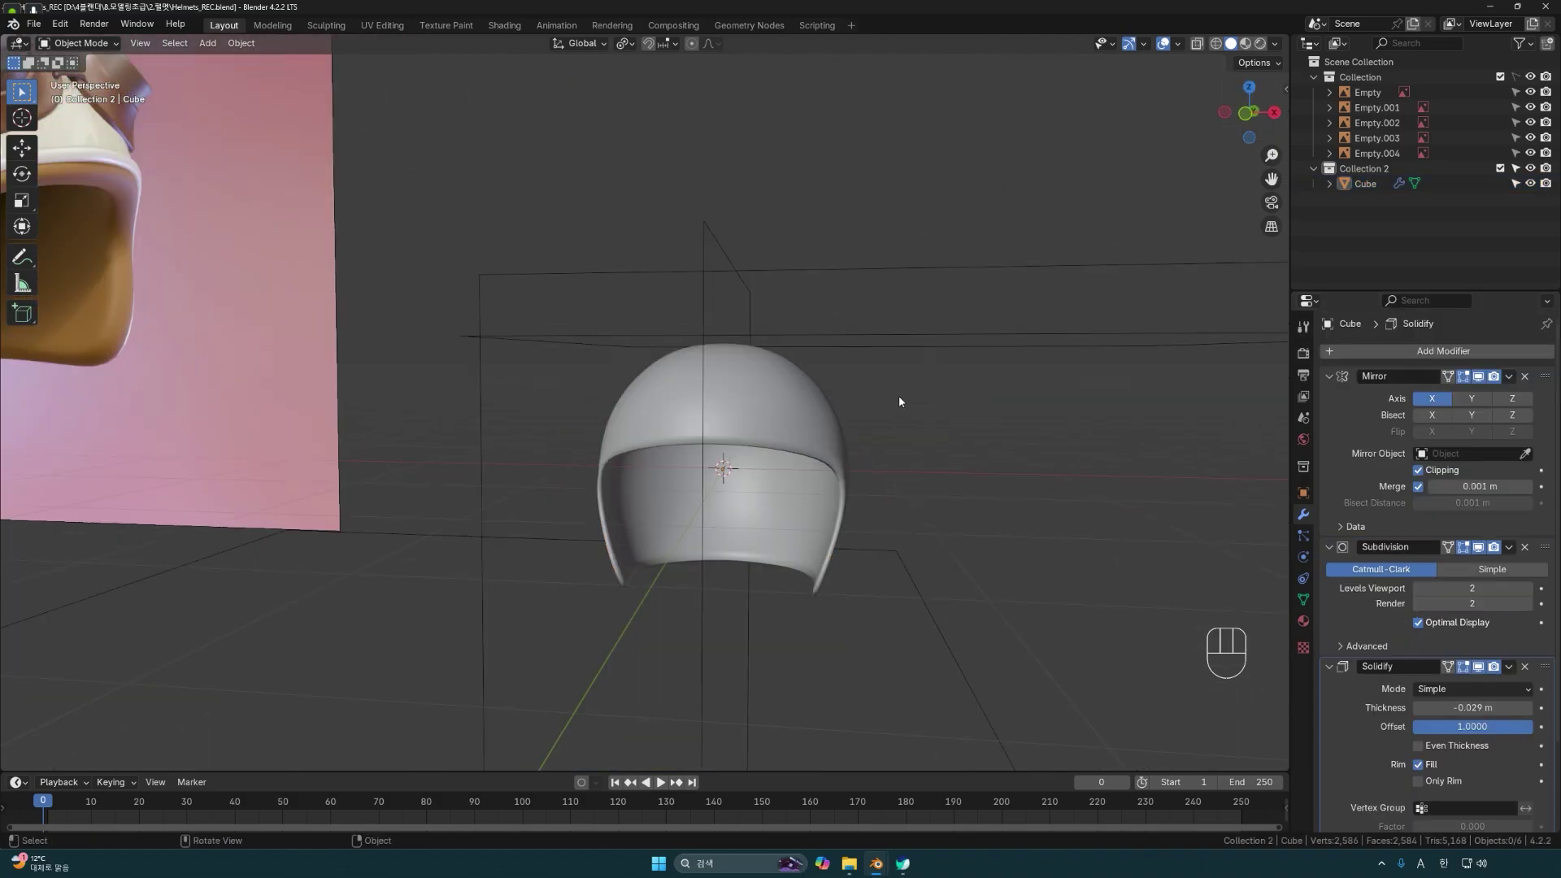
# Duplicate the helmet in place and isolate the copy in Local View.
pyautogui.keyDown('shift'); pyautogui.moveTo(899, 461); pyautogui.dragTo(813, 479, button='middle'); pyautogui.keyUp('shift')
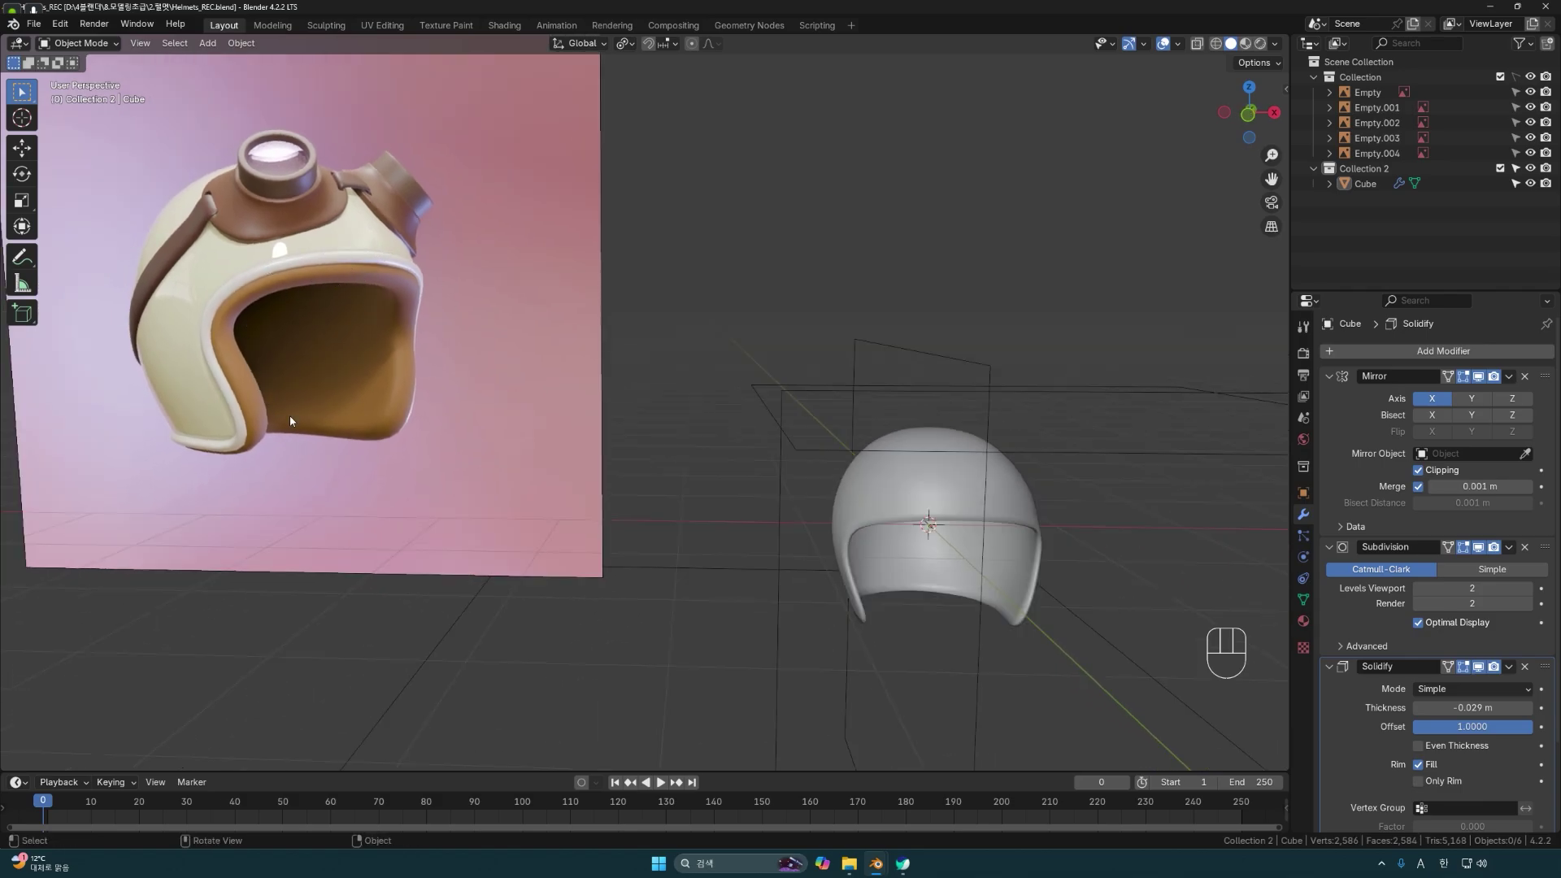
pyautogui.moveTo(826, 452)
pyautogui.keyDown('shift'); pyautogui.mouseDown(button='middle')
pyautogui.moveTo(866, 411)
pyautogui.moveTo(811, 441)
pyautogui.moveTo(823, 425)
pyautogui.moveTo(857, 456)
pyautogui.moveTo(833, 436)
pyautogui.mouseUp(button='middle'); pyautogui.keyUp('shift')
pyautogui.click(822, 424)
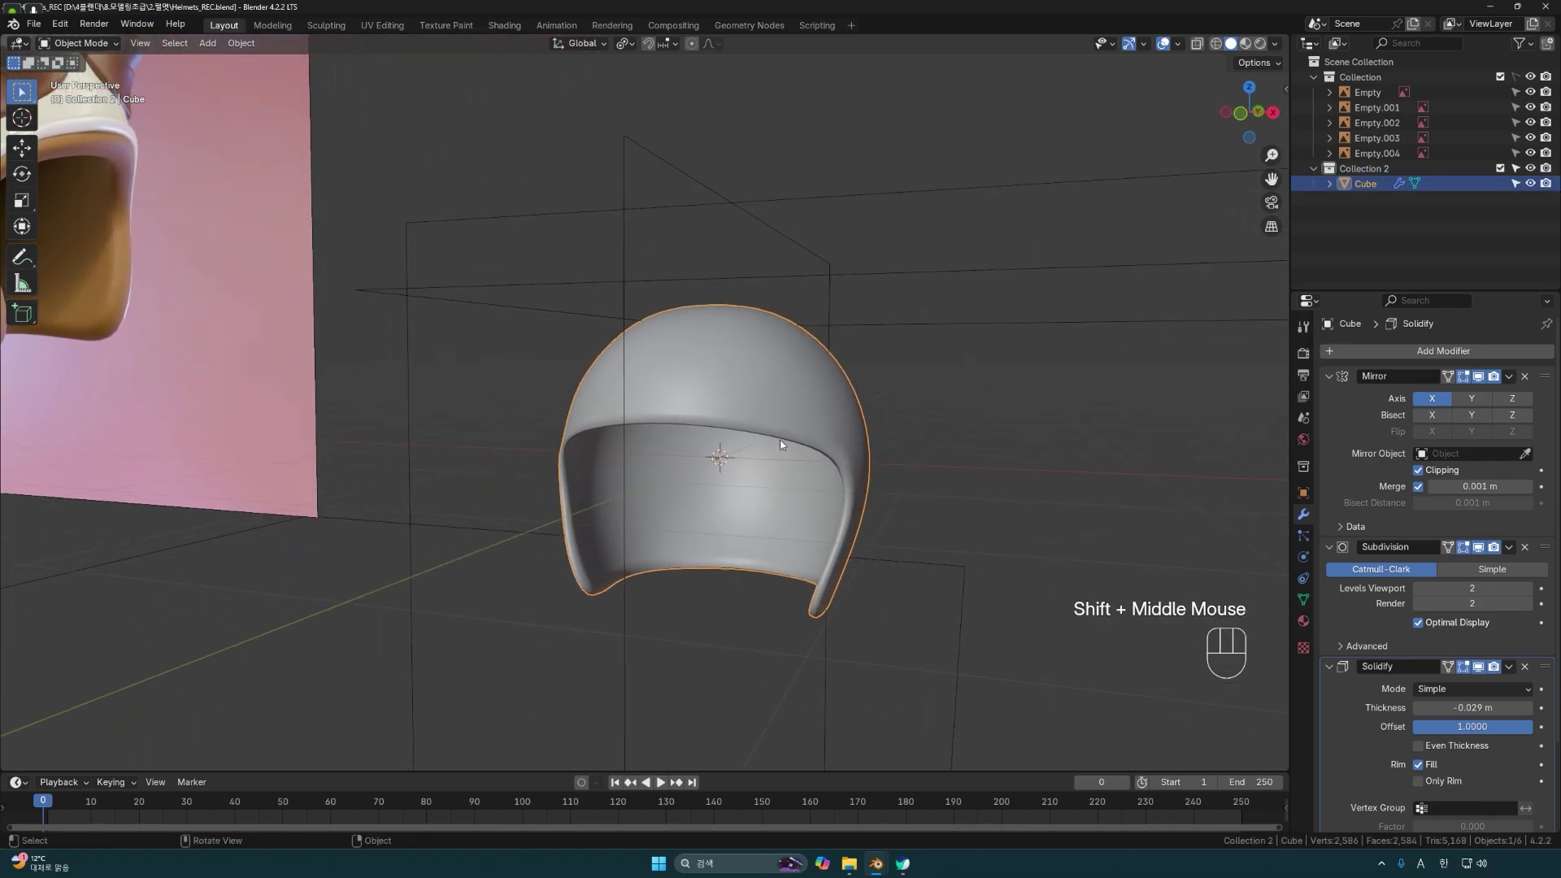
pyautogui.hotkey('shift', 'd')
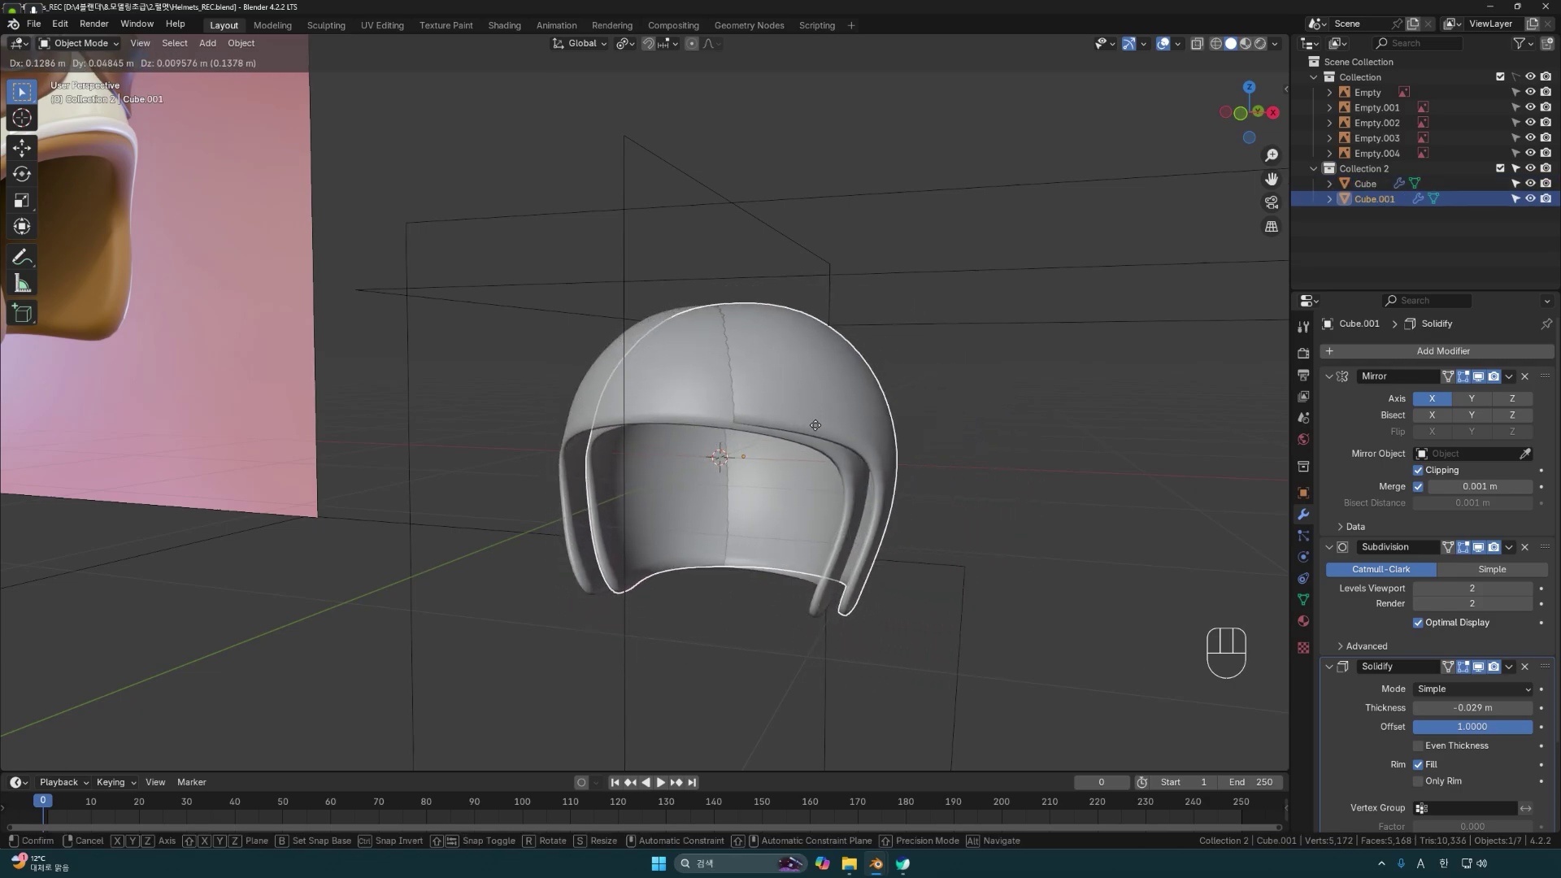
pyautogui.press('Escape')
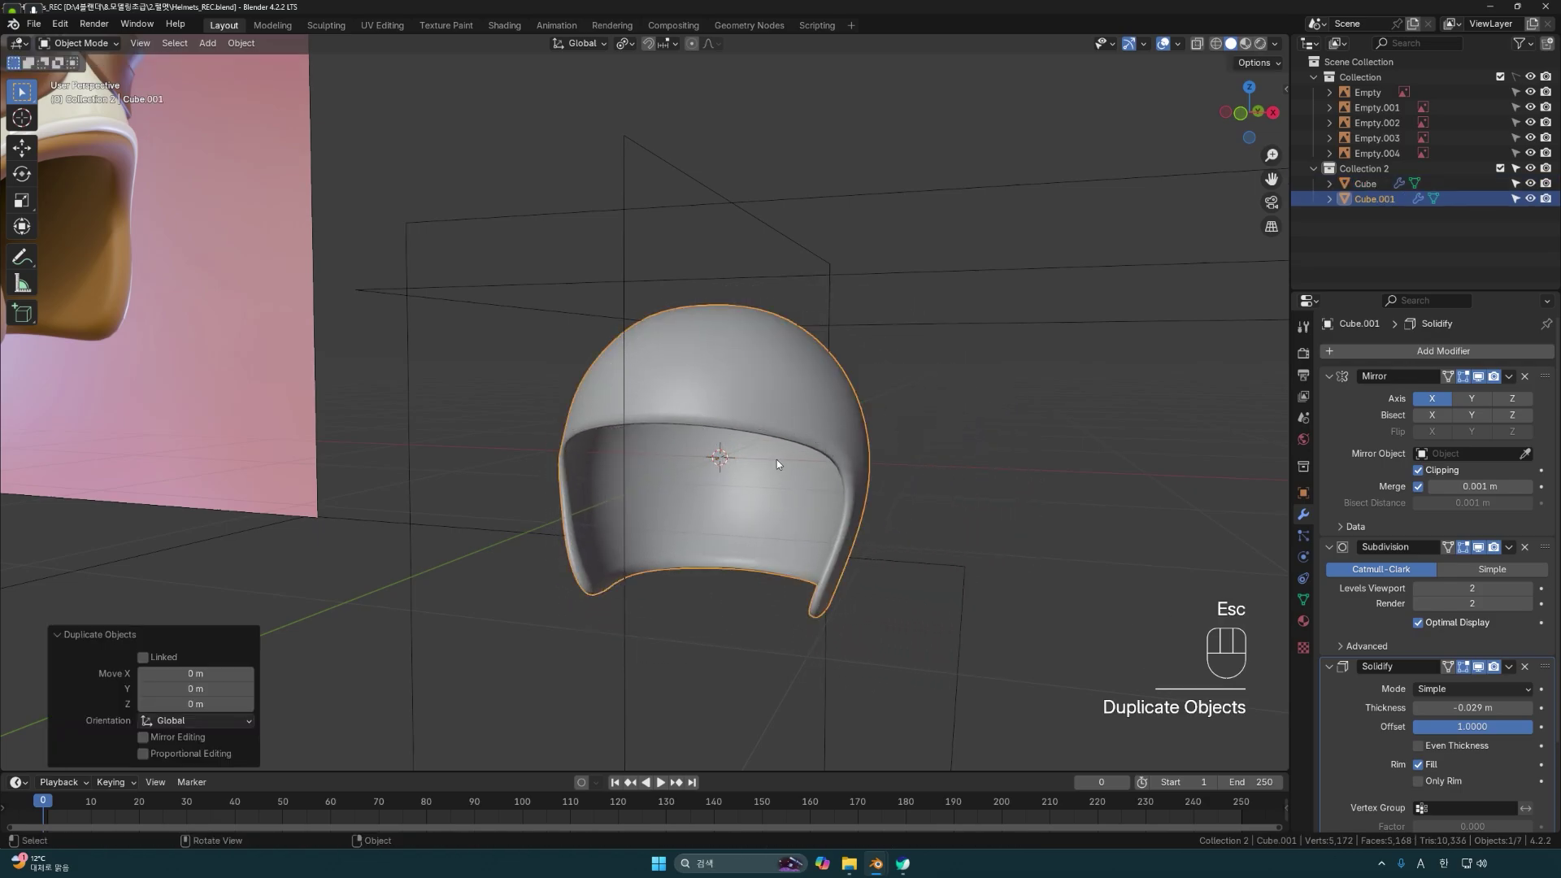
pyautogui.moveTo(926, 442); pyautogui.dragTo(885, 448, button='middle')
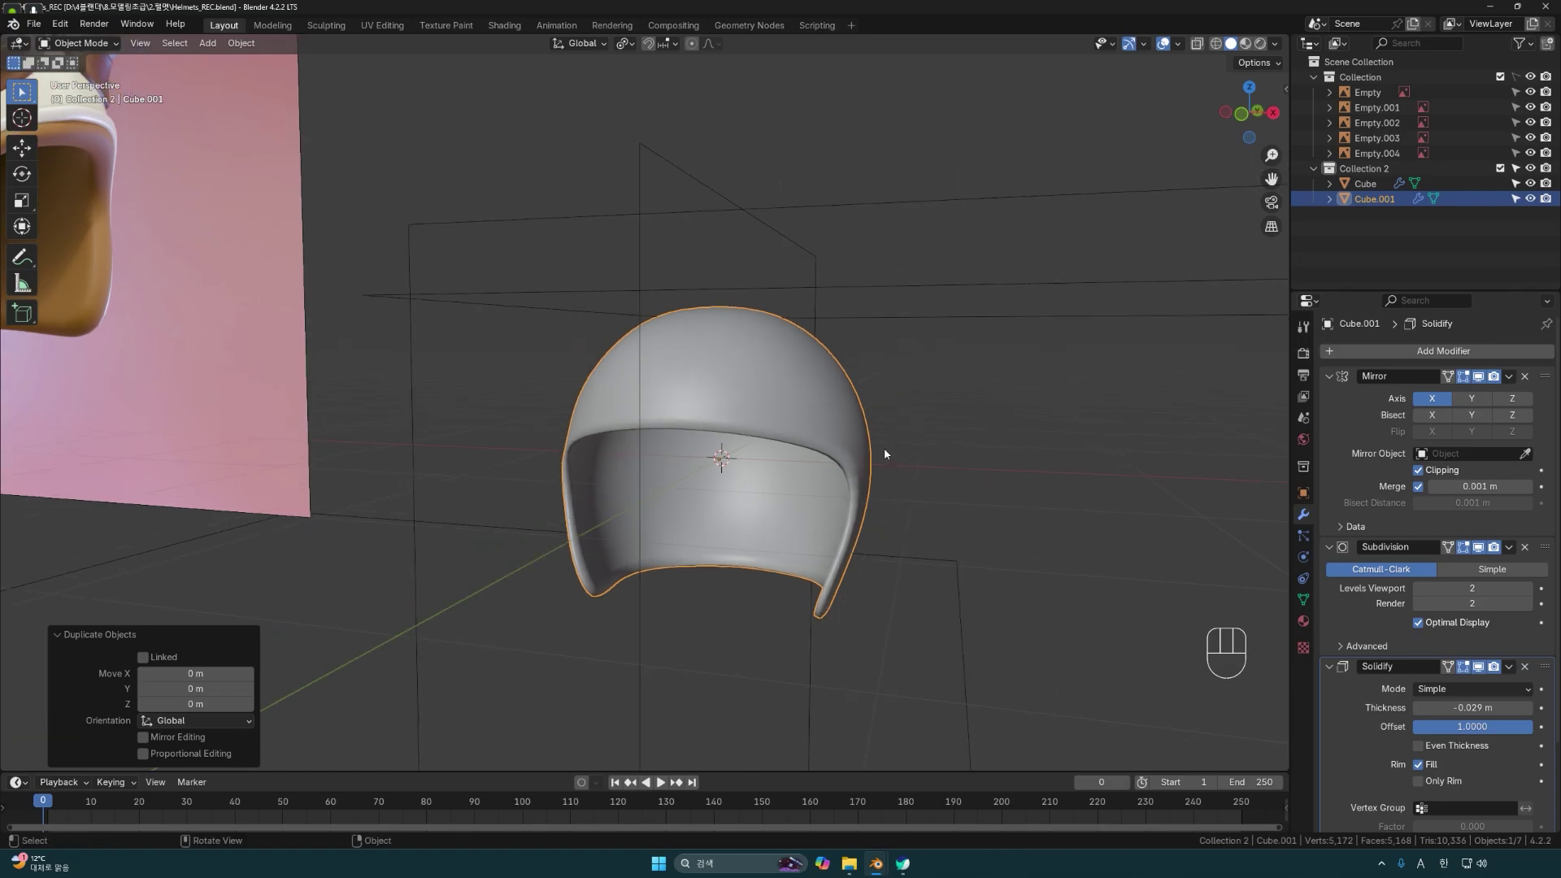
pyautogui.press('KP_Divide')
pyautogui.scroll(-2, 881, 455)
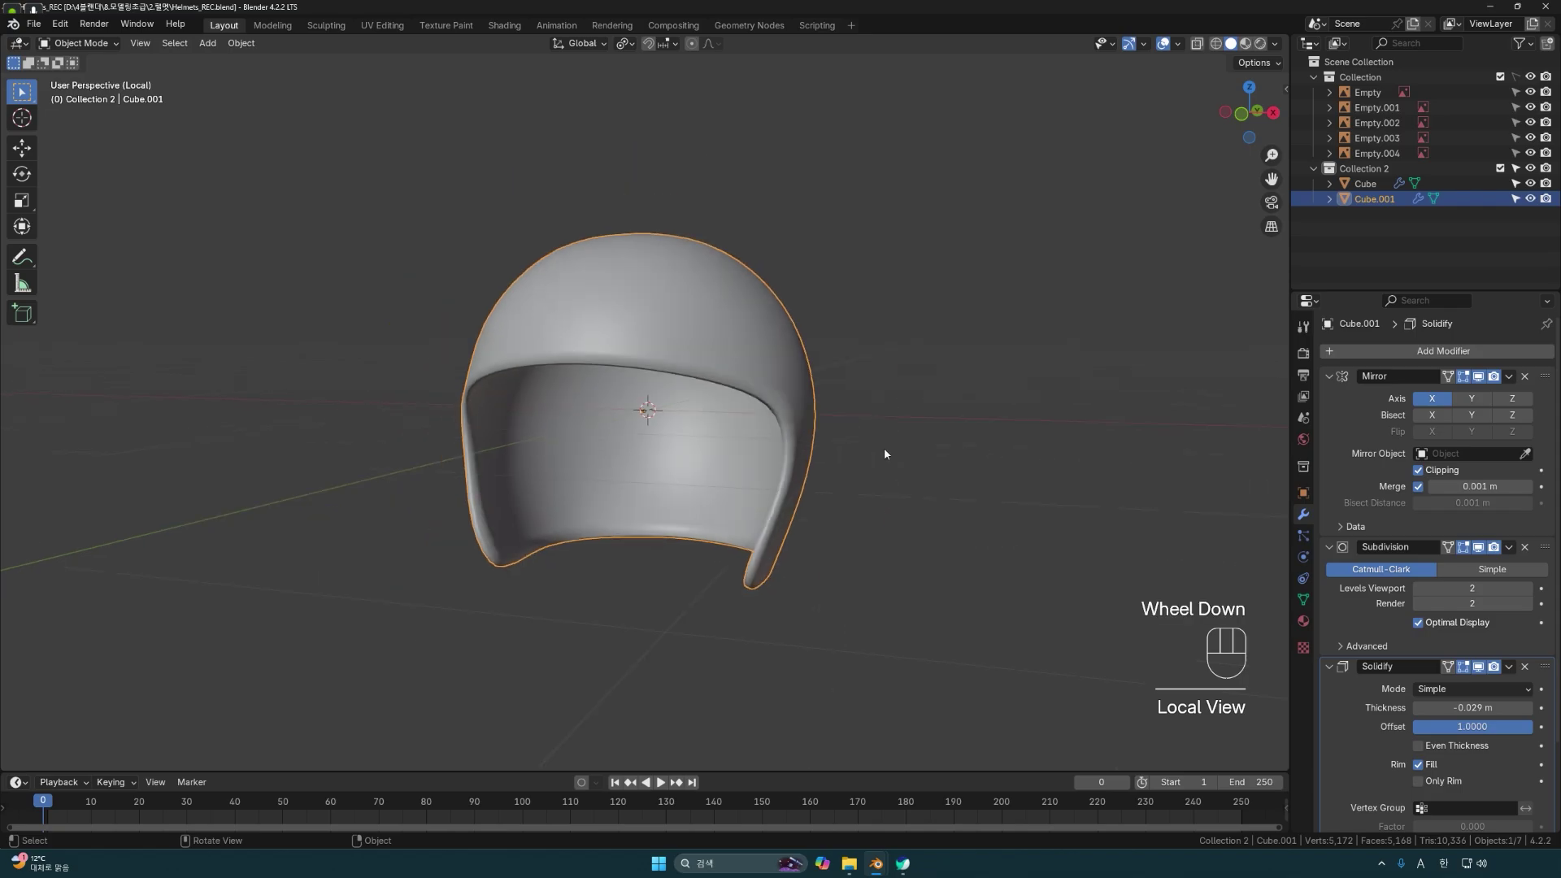
pyautogui.moveTo(879, 457); pyautogui.dragTo(1182, 569, button='middle')
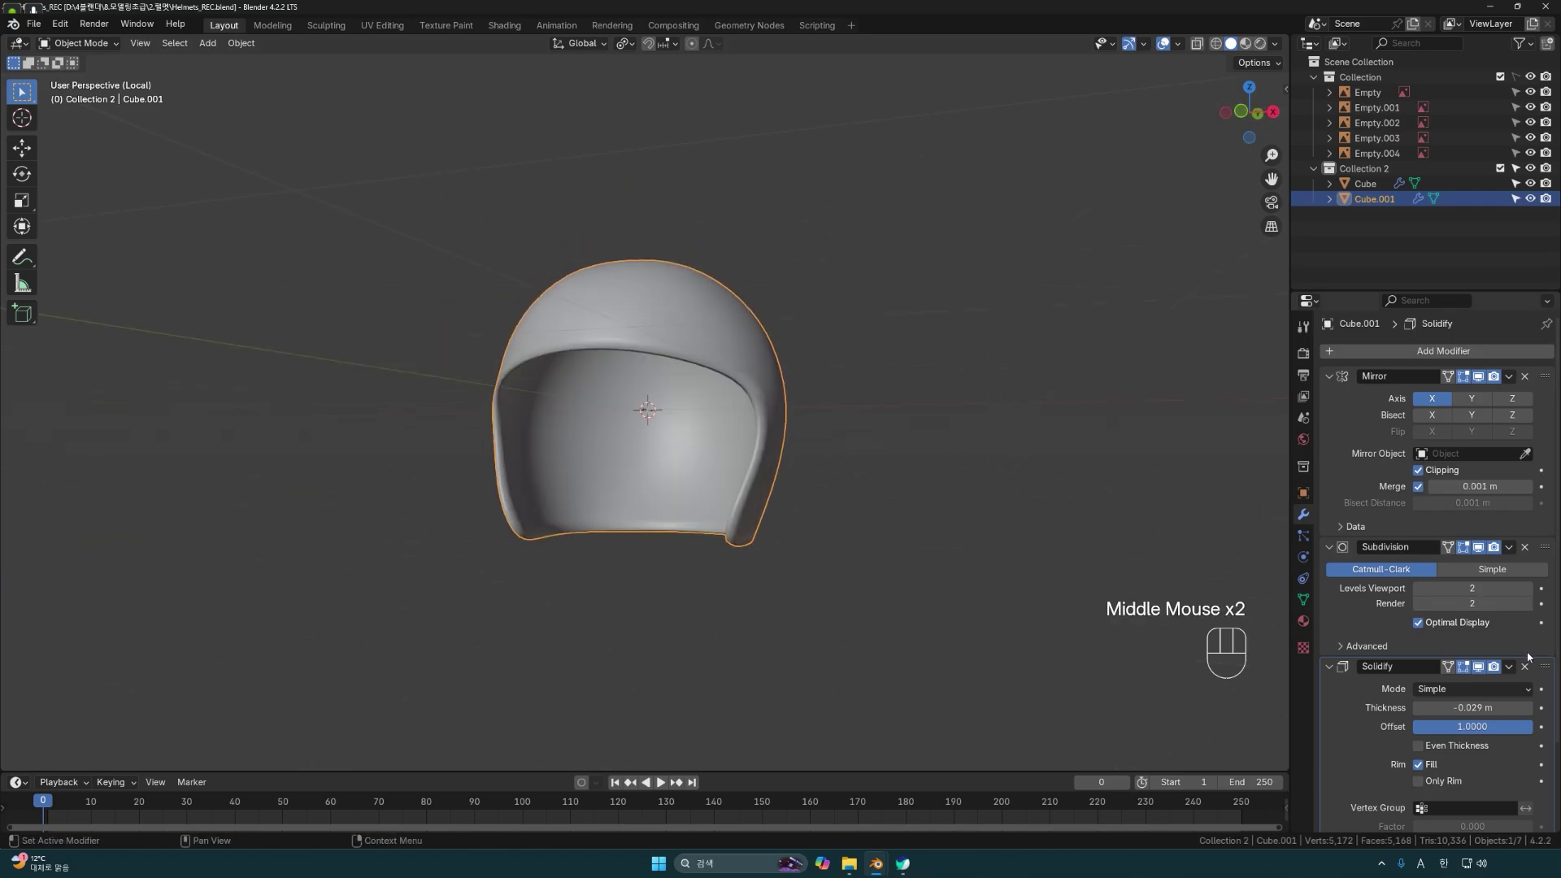
# Remove the Solidify and Subdivision modifiers from the duplicate helmet and enter Edit Mode.
pyautogui.scroll(-1, 1363, 675)
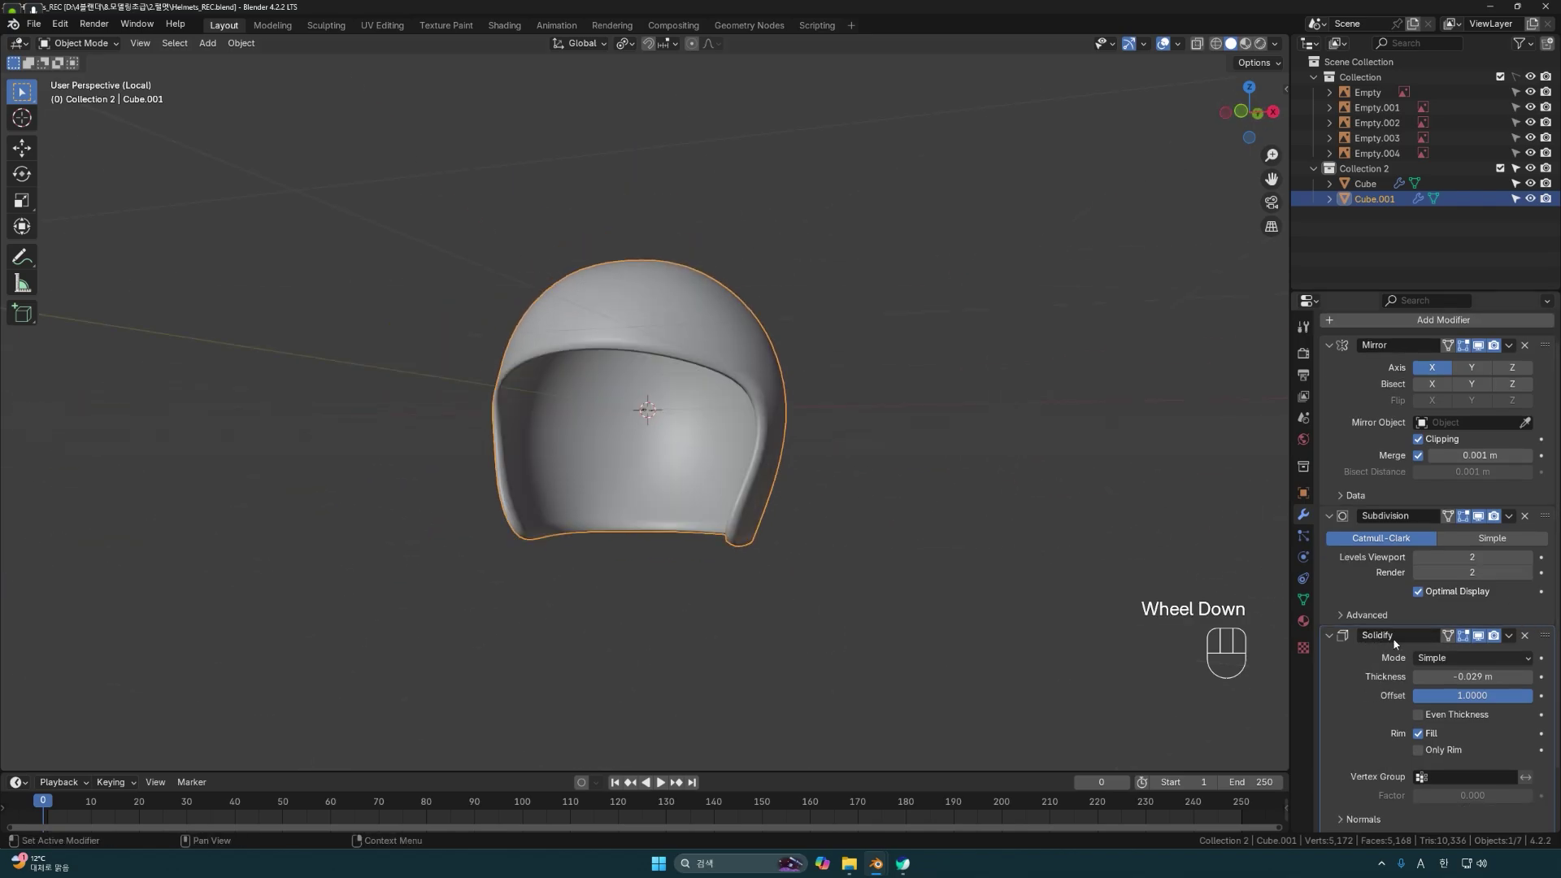
pyautogui.click(1525, 636)
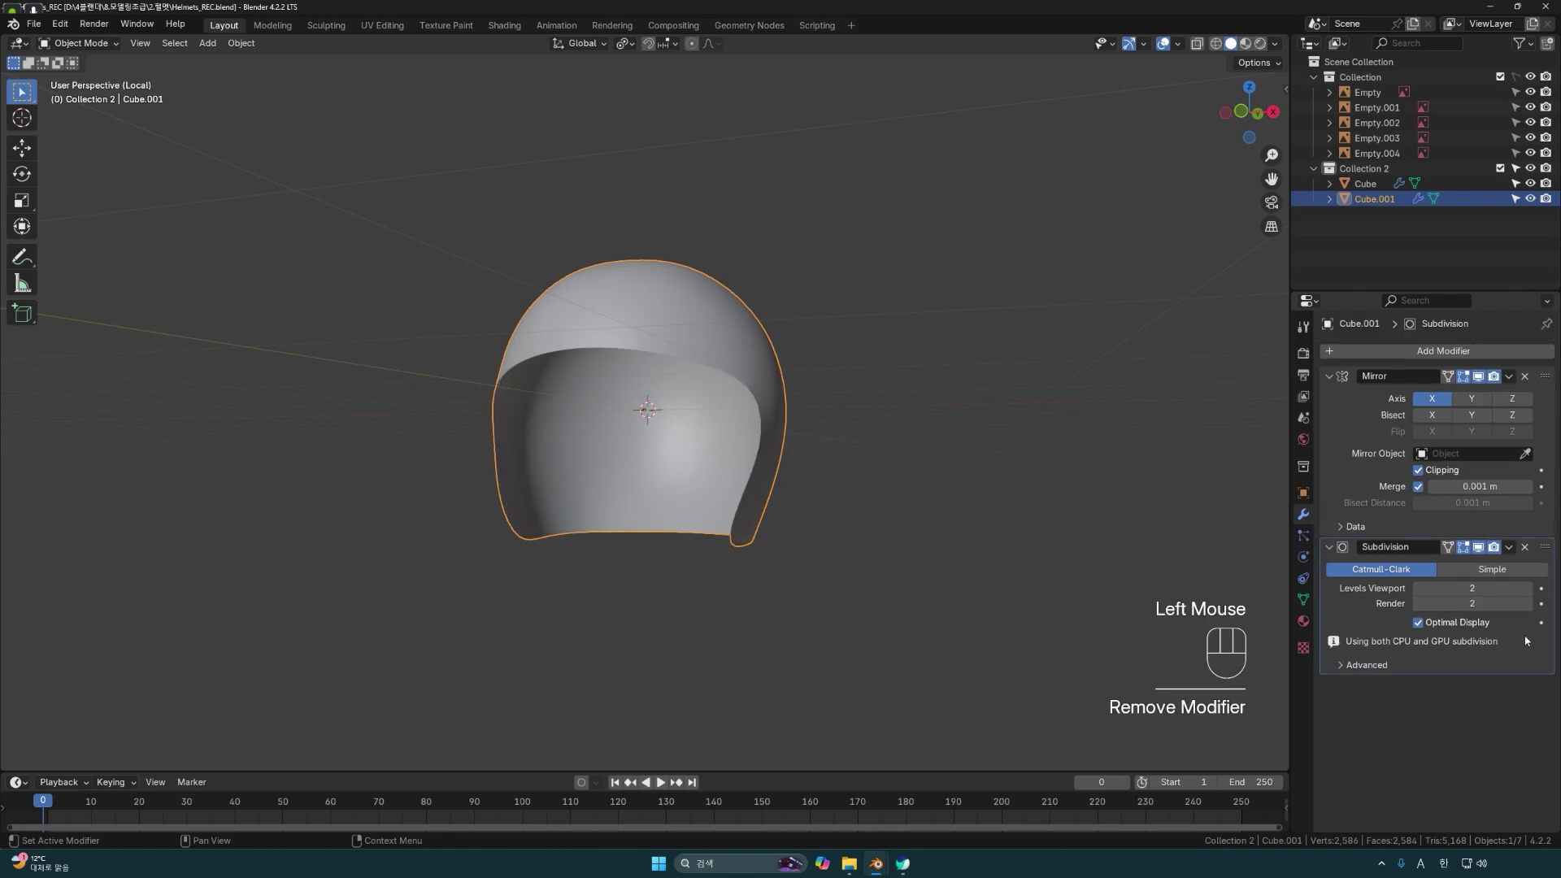
pyautogui.click(1525, 546)
pyautogui.moveTo(869, 513); pyautogui.dragTo(838, 489, button='middle')
pyautogui.press('Tab')
pyautogui.scroll(-2, 835, 470)
pyautogui.moveTo(864, 428)
pyautogui.mouseDown(button='middle')
pyautogui.moveTo(847, 442)
pyautogui.moveTo(874, 439)
pyautogui.mouseUp(button='middle')
pyautogui.scroll(2, 876, 447)
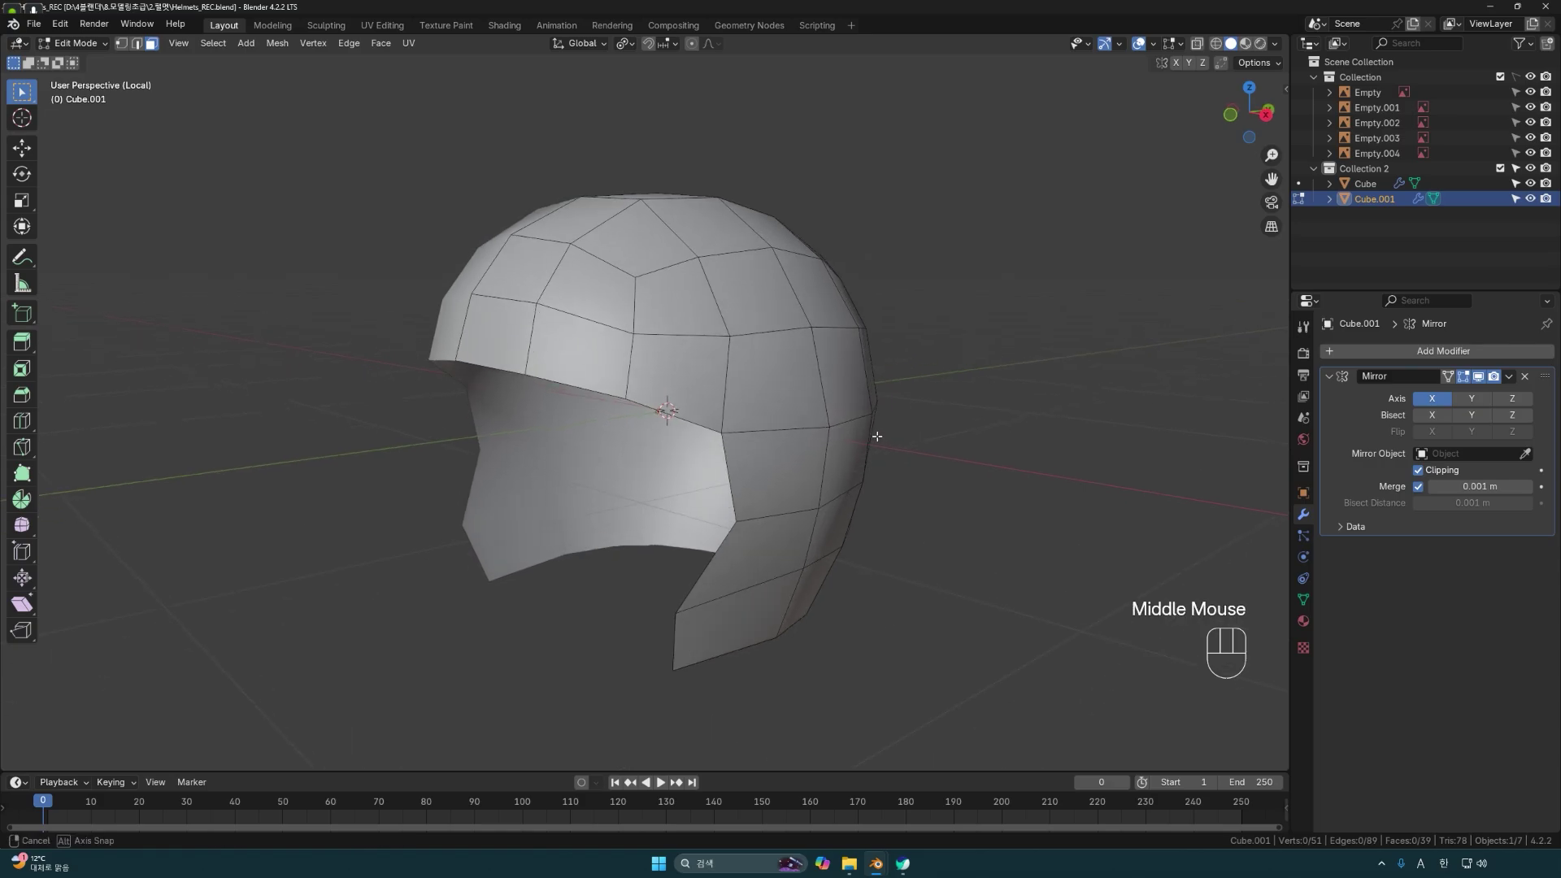
# Turn on the face normals display in the Mesh Edit Mode overlays.
pyautogui.click(786, 396)
pyautogui.moveTo(785, 396); pyautogui.dragTo(862, 423, button='middle')
pyautogui.click(938, 111)
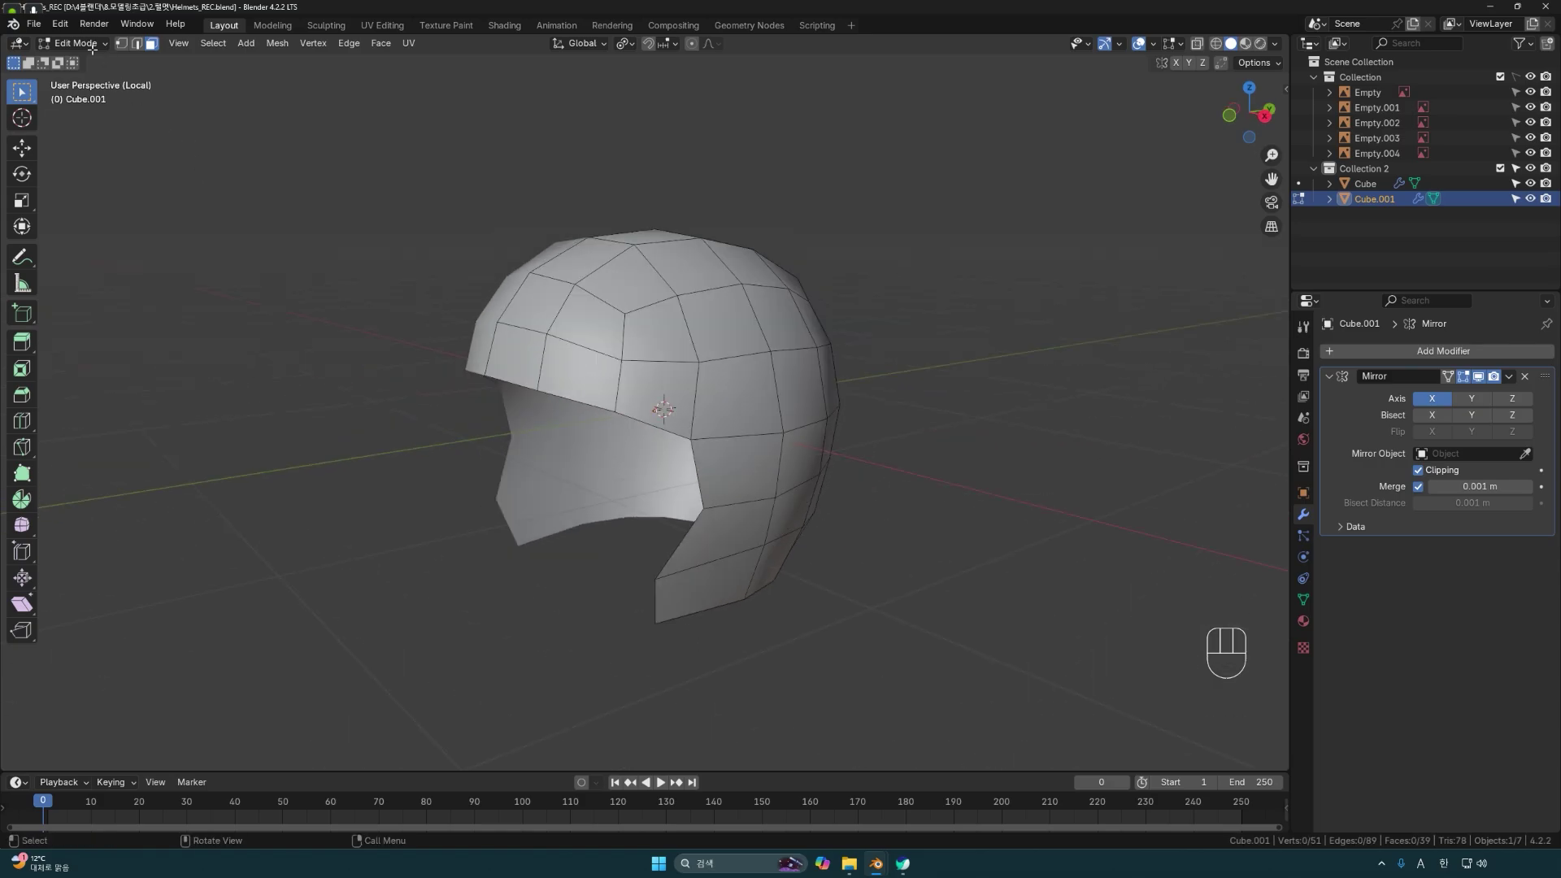
pyautogui.click(1182, 42)
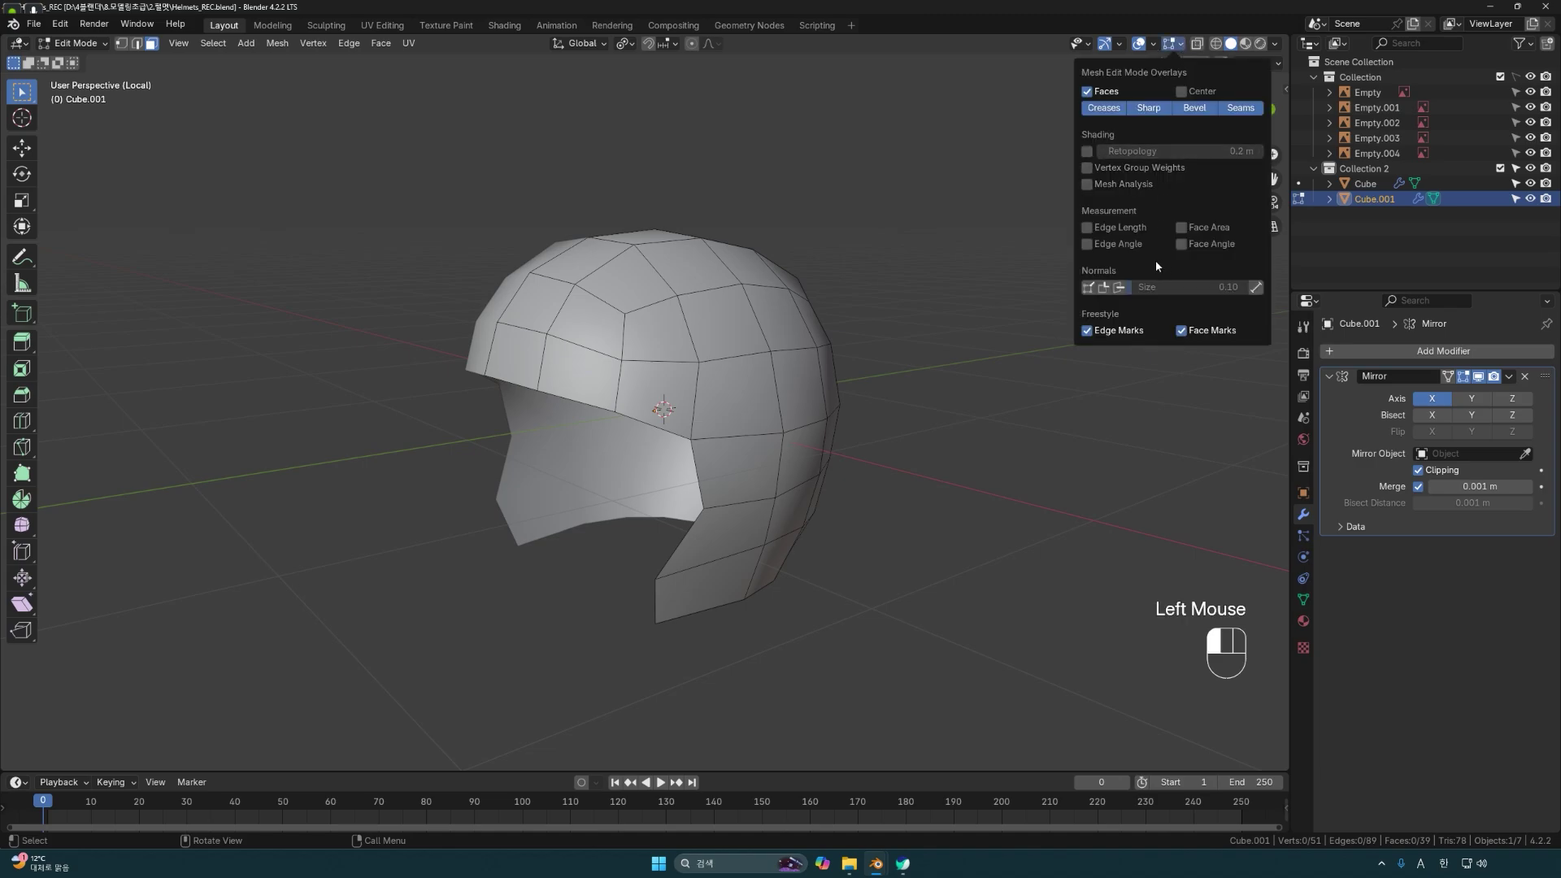
pyautogui.click(1119, 289)
pyautogui.moveTo(926, 431); pyautogui.dragTo(951, 355, button='middle')
pyautogui.scroll(1, 801, 337)
# Examine the direction of the face normals on the outside and inside of the helmet shell.
pyautogui.click(845, 313)
pyautogui.click(845, 313)
pyautogui.moveTo(845, 313); pyautogui.dragTo(817, 343, button='middle')
pyautogui.click(975, 341)
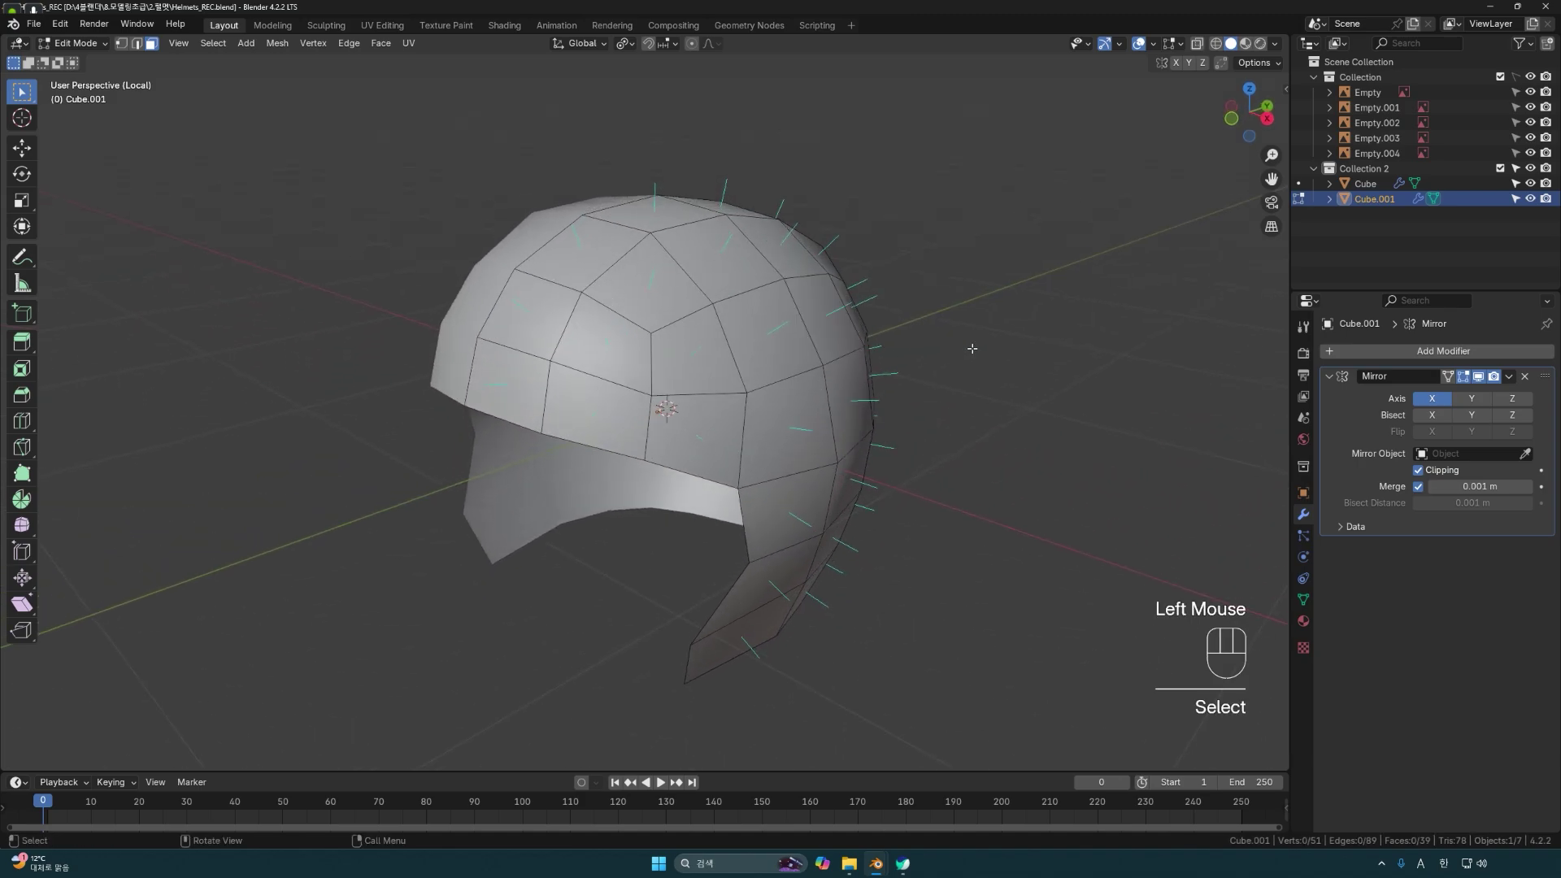
pyautogui.moveTo(976, 342); pyautogui.dragTo(979, 335, button='middle')
pyautogui.click(838, 309)
pyautogui.moveTo(838, 309); pyautogui.dragTo(738, 338, button='middle')
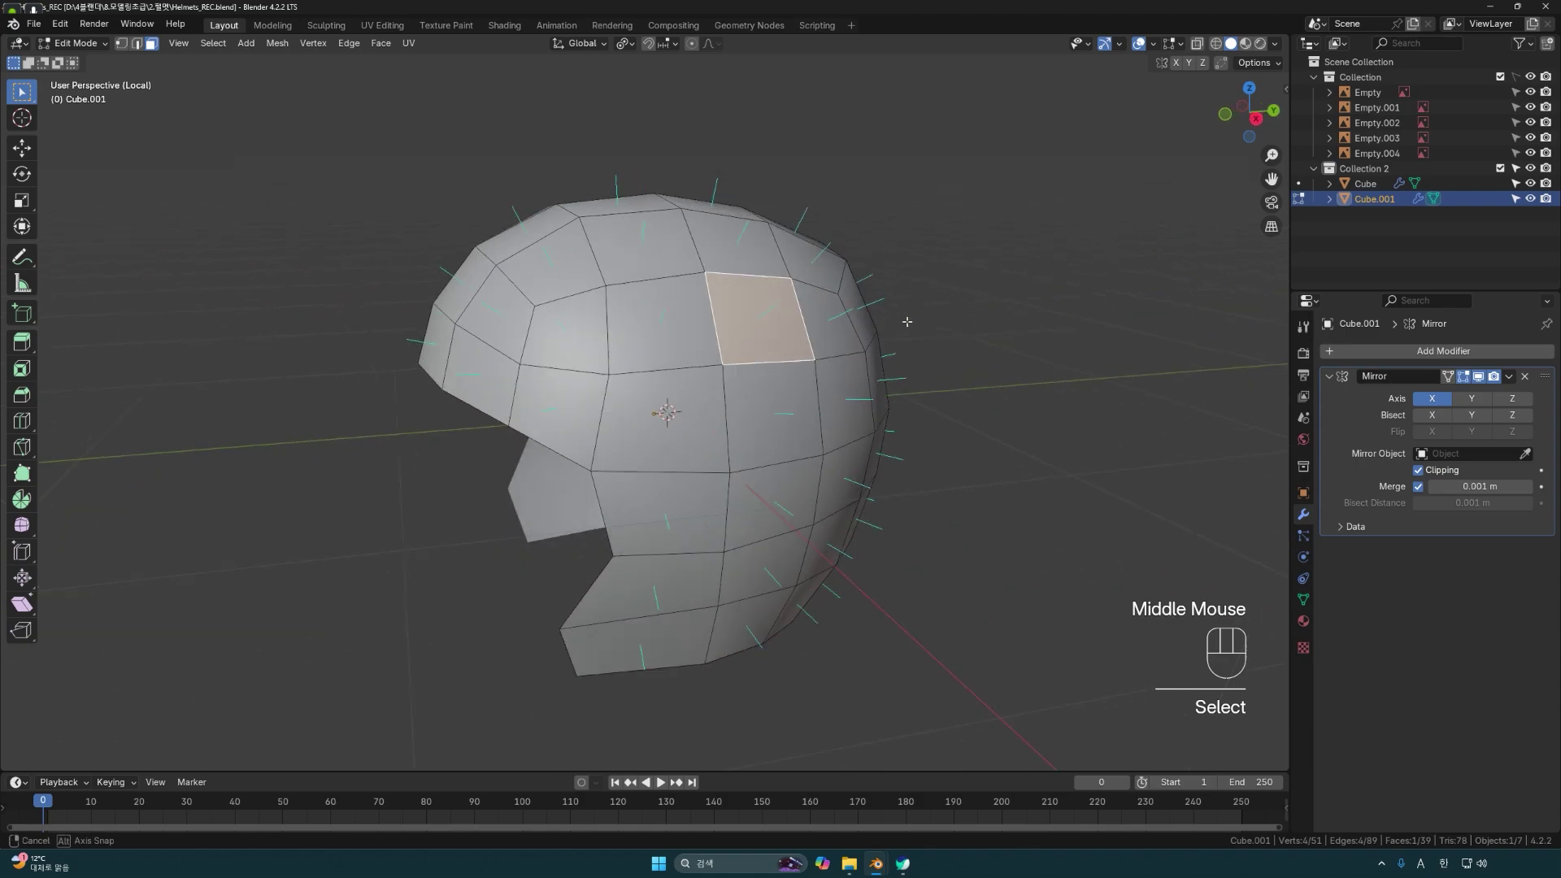
pyautogui.click(1012, 363)
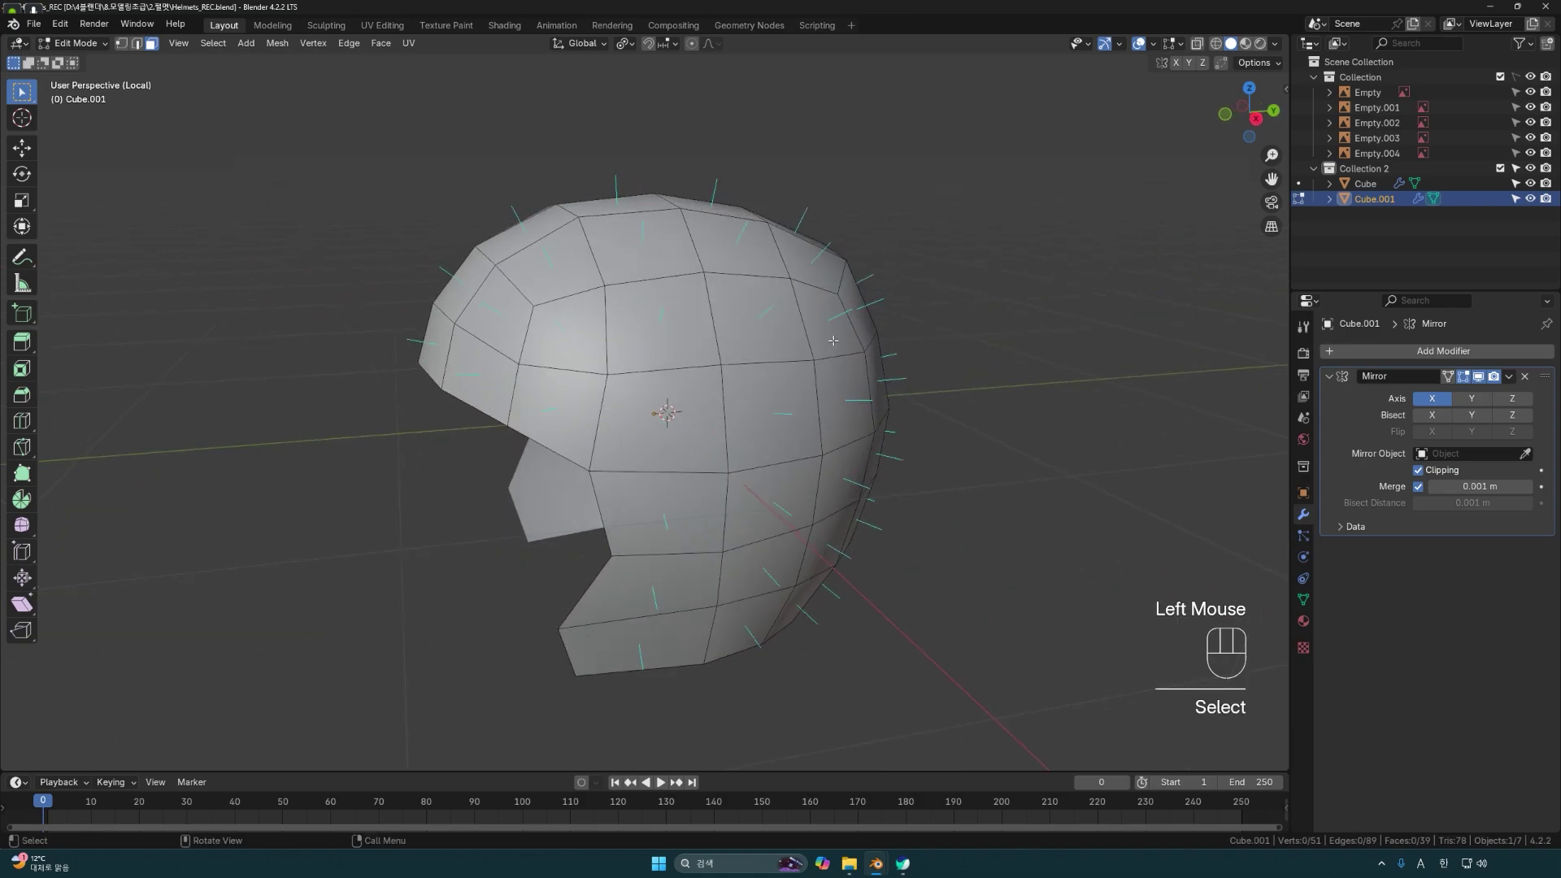
pyautogui.click(756, 334)
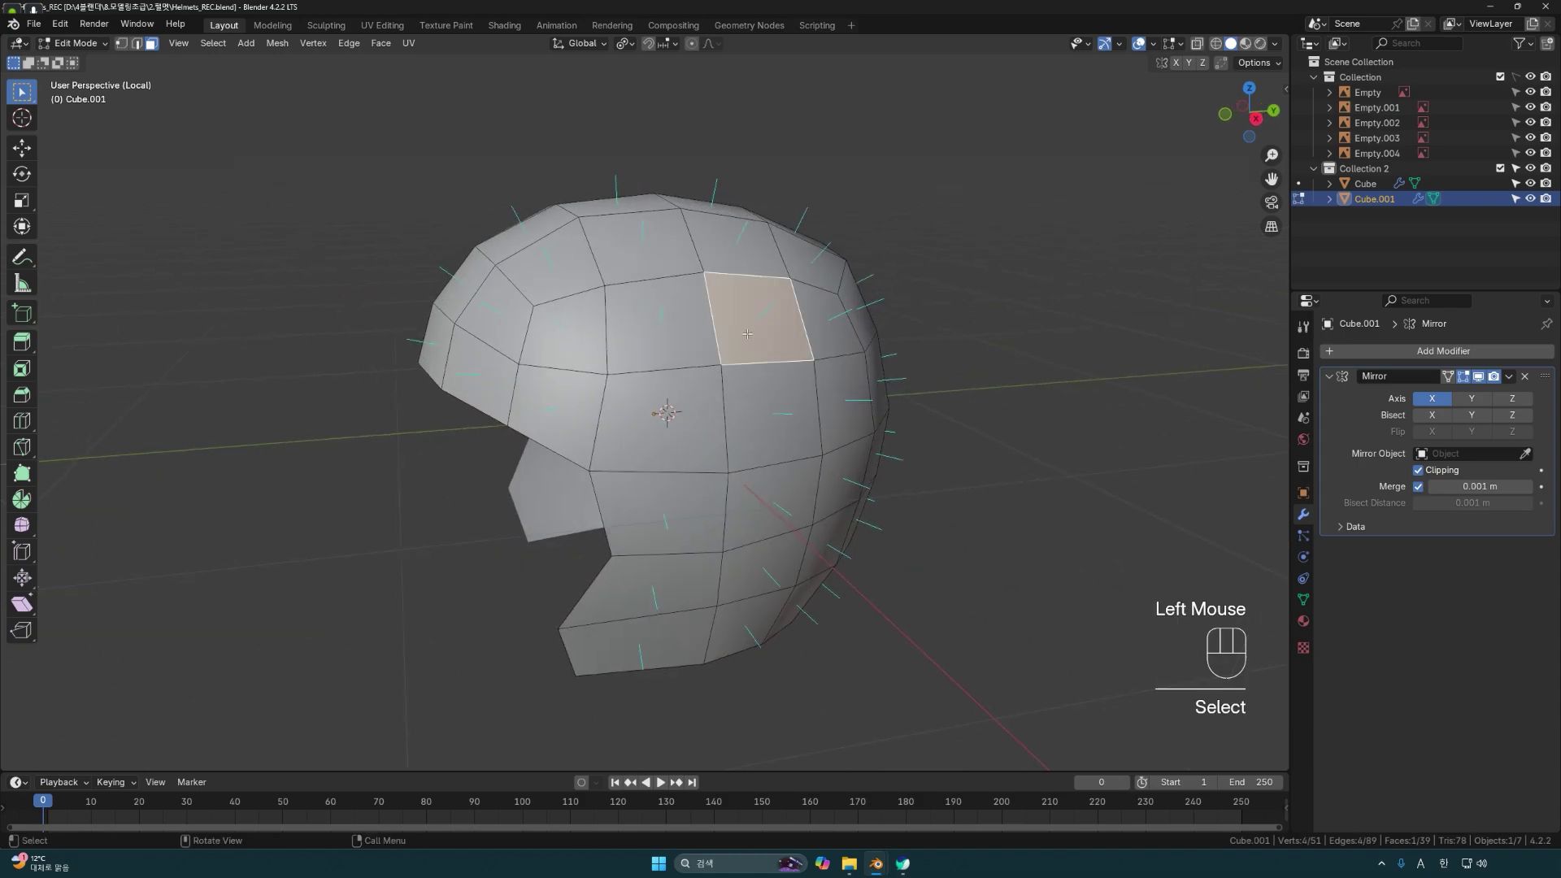
pyautogui.moveTo(746, 324); pyautogui.dragTo(811, 355, button='middle')
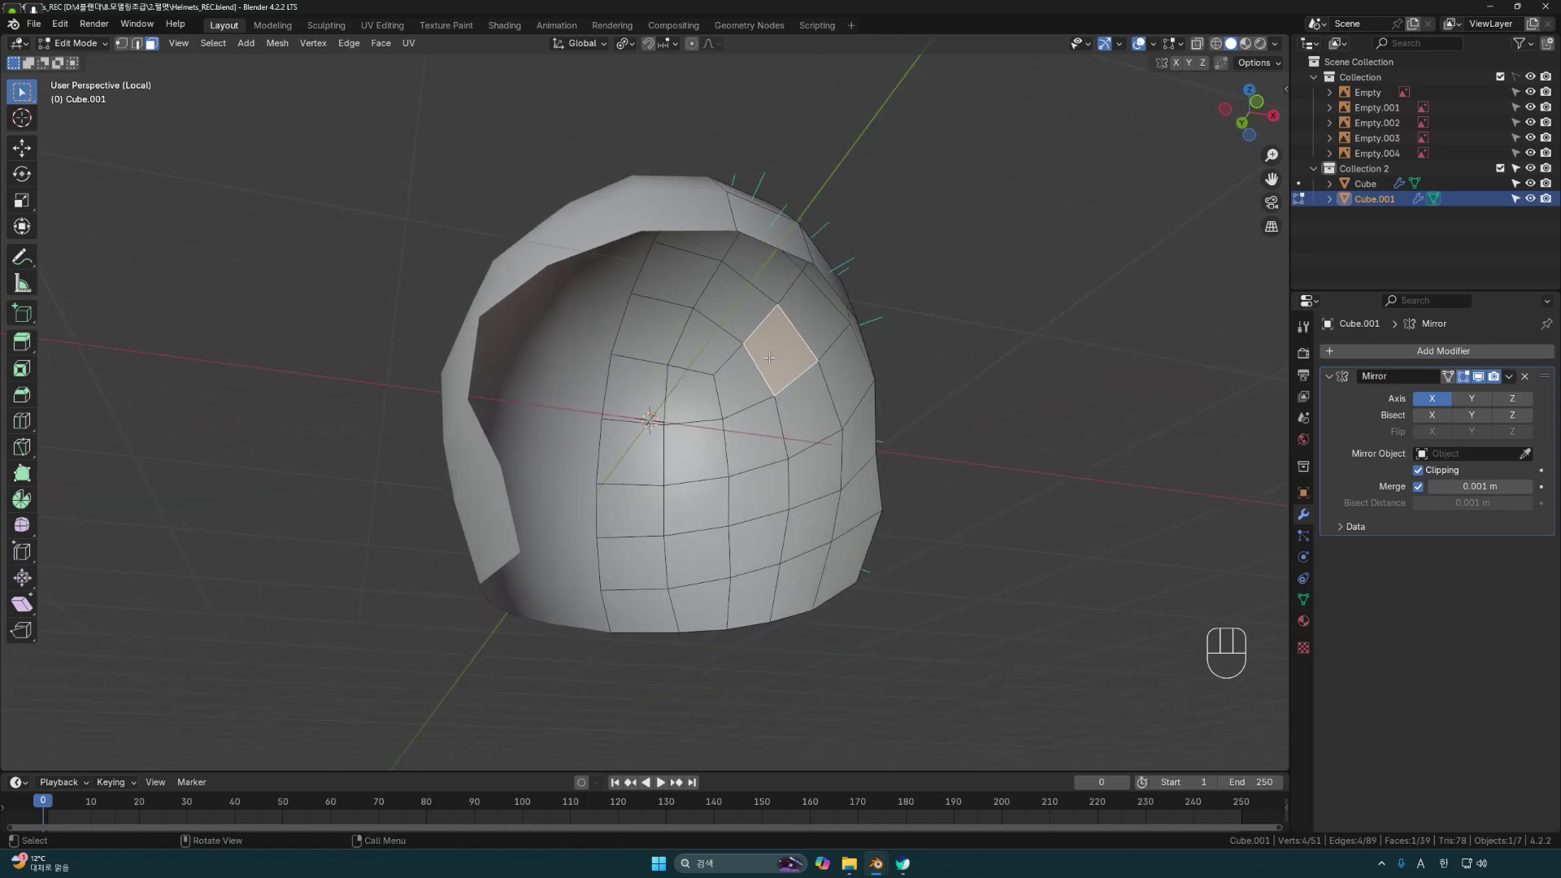
pyautogui.moveTo(791, 353); pyautogui.dragTo(860, 322, button='middle')
pyautogui.scroll(-1, 837, 324)
# Flip the normal of the single face on the helmet's upper side and clear the selection.
pyautogui.click(815, 308)
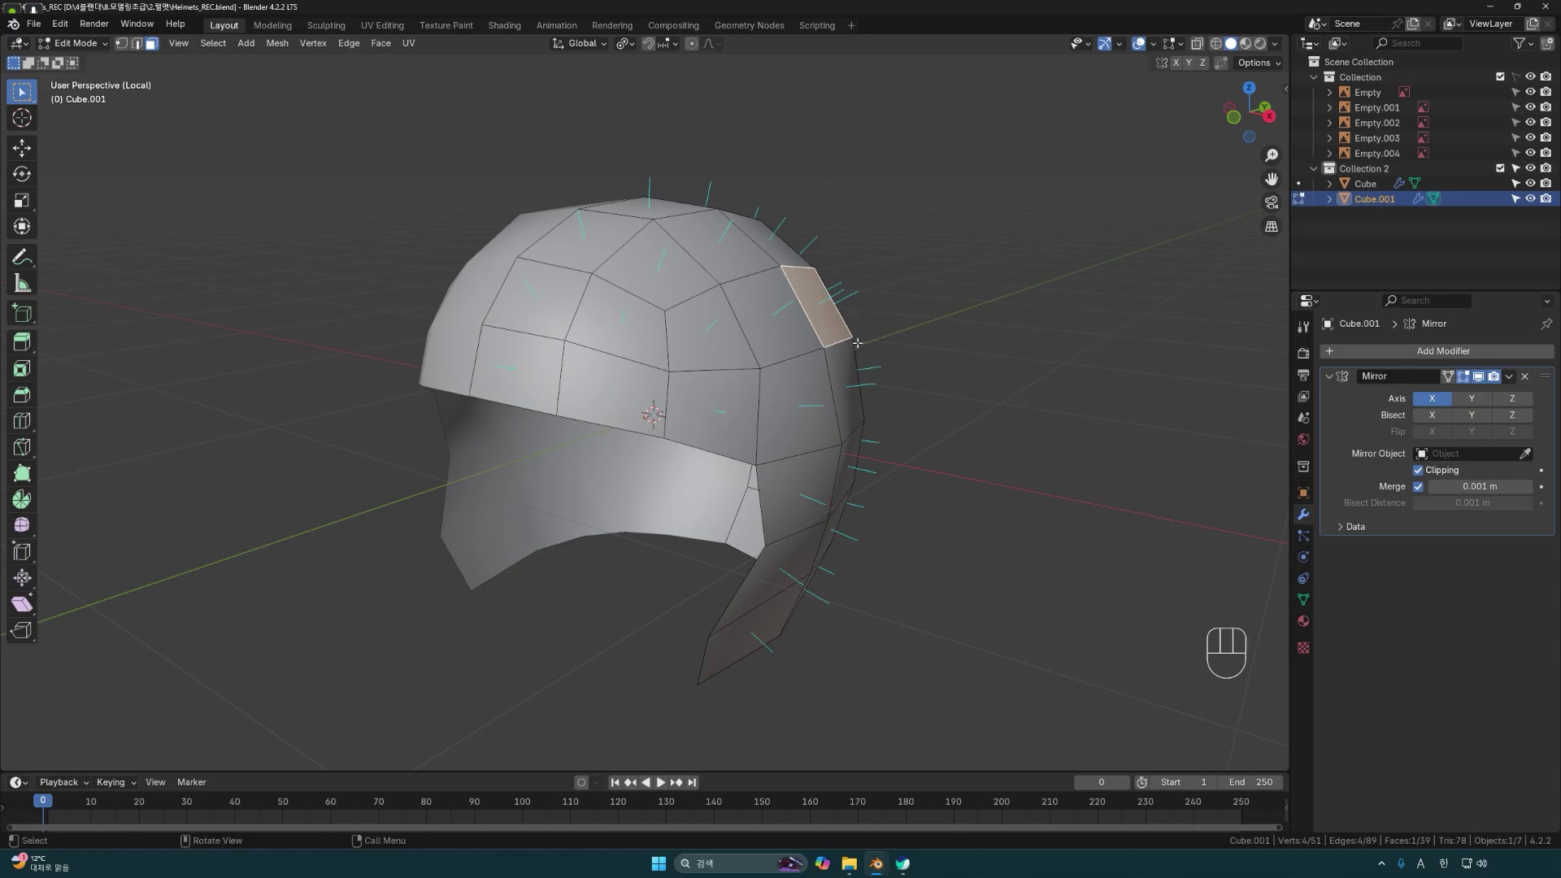
pyautogui.moveTo(852, 338); pyautogui.dragTo(508, 212, button='middle')
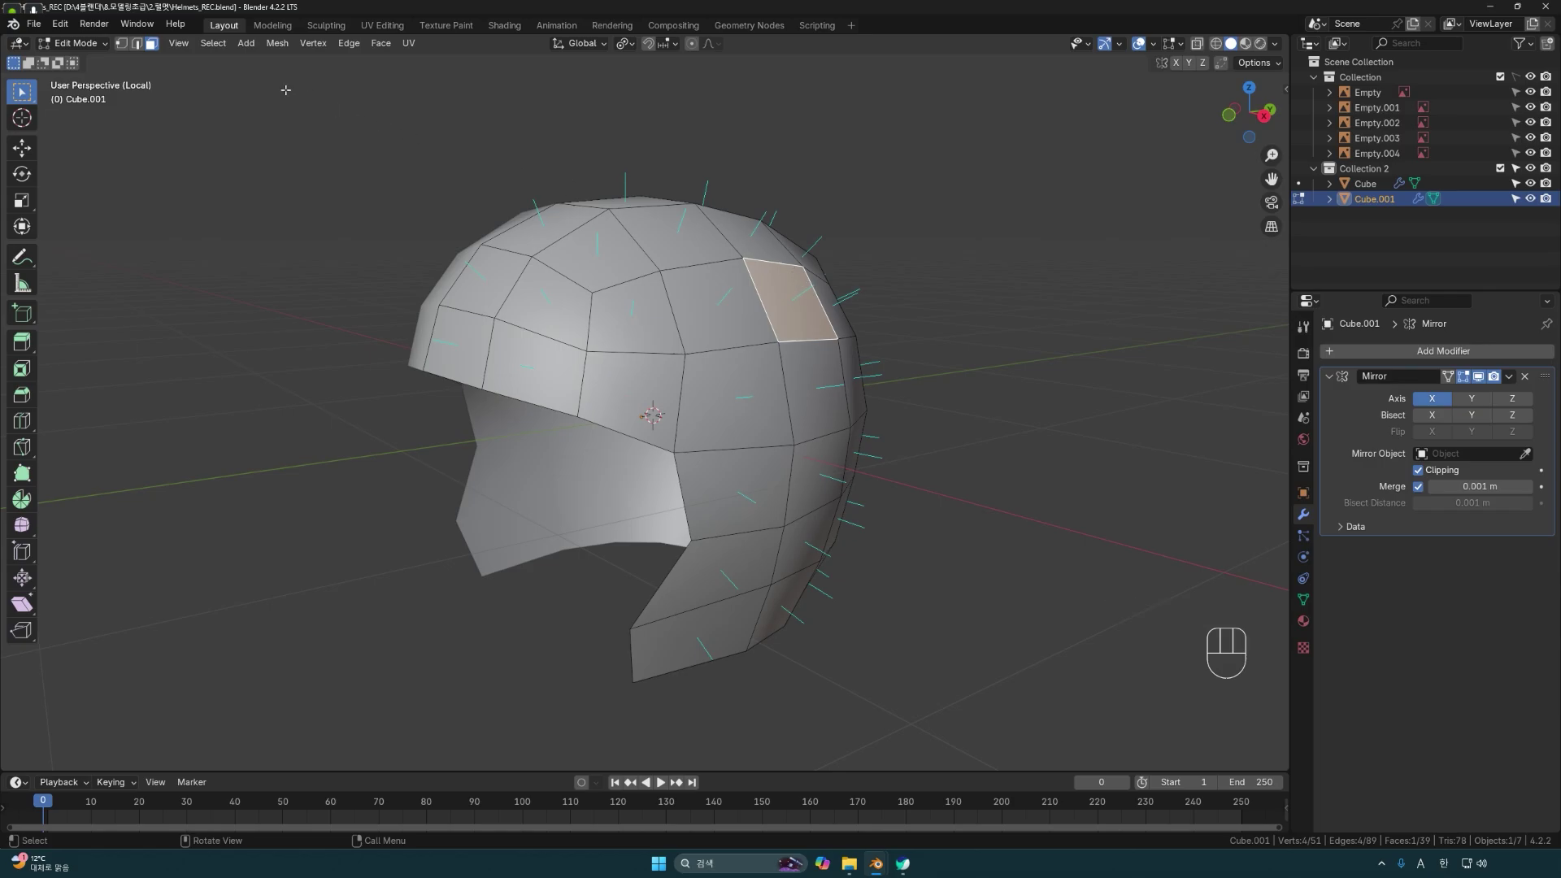
pyautogui.click(278, 43)
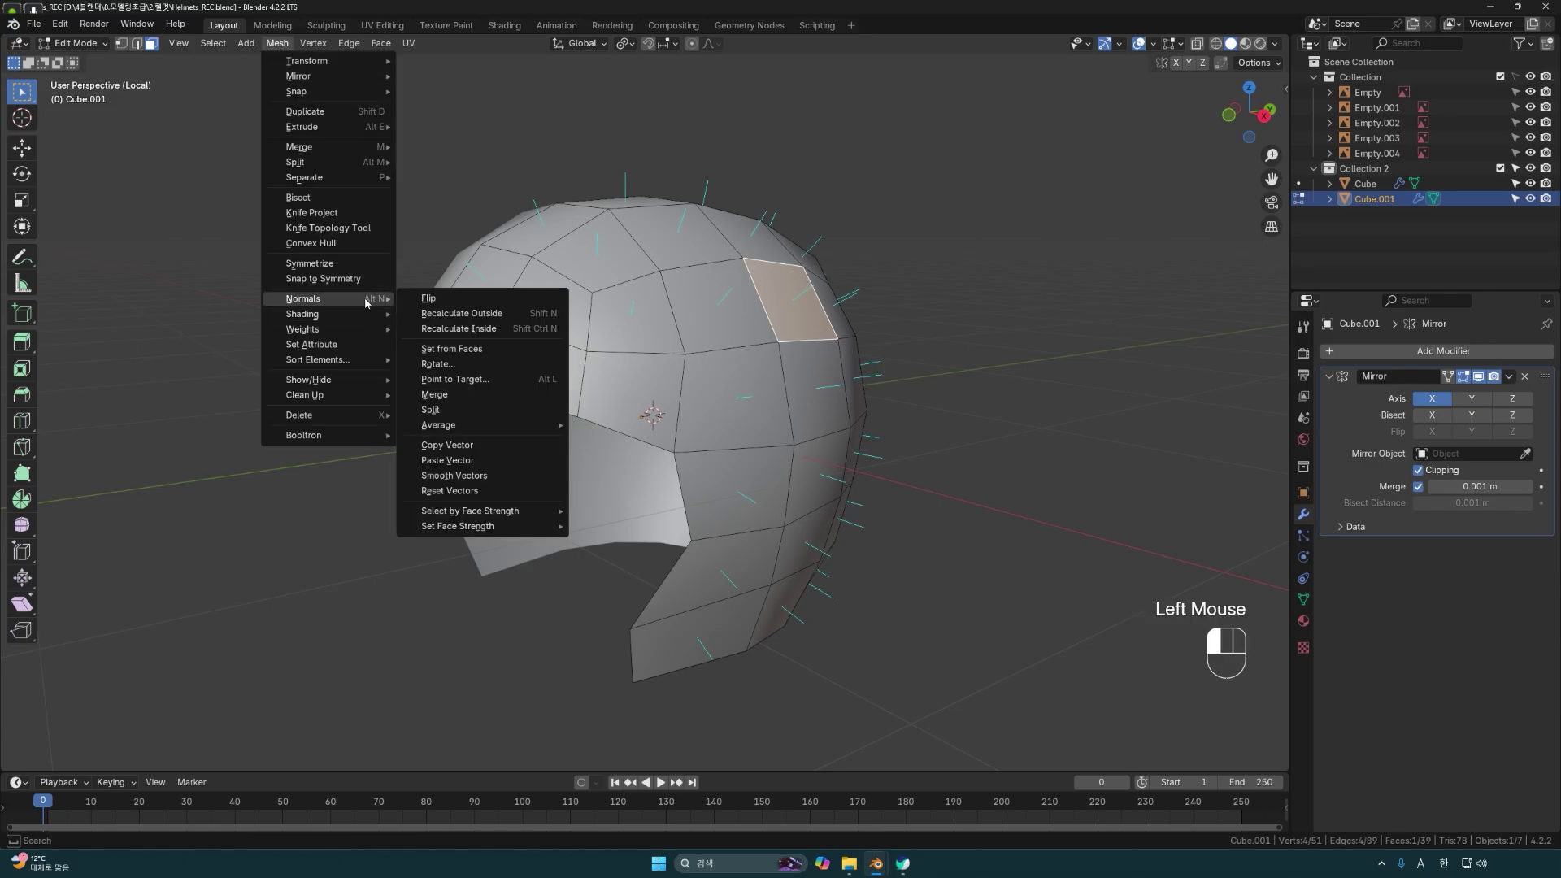
pyautogui.click(418, 300)
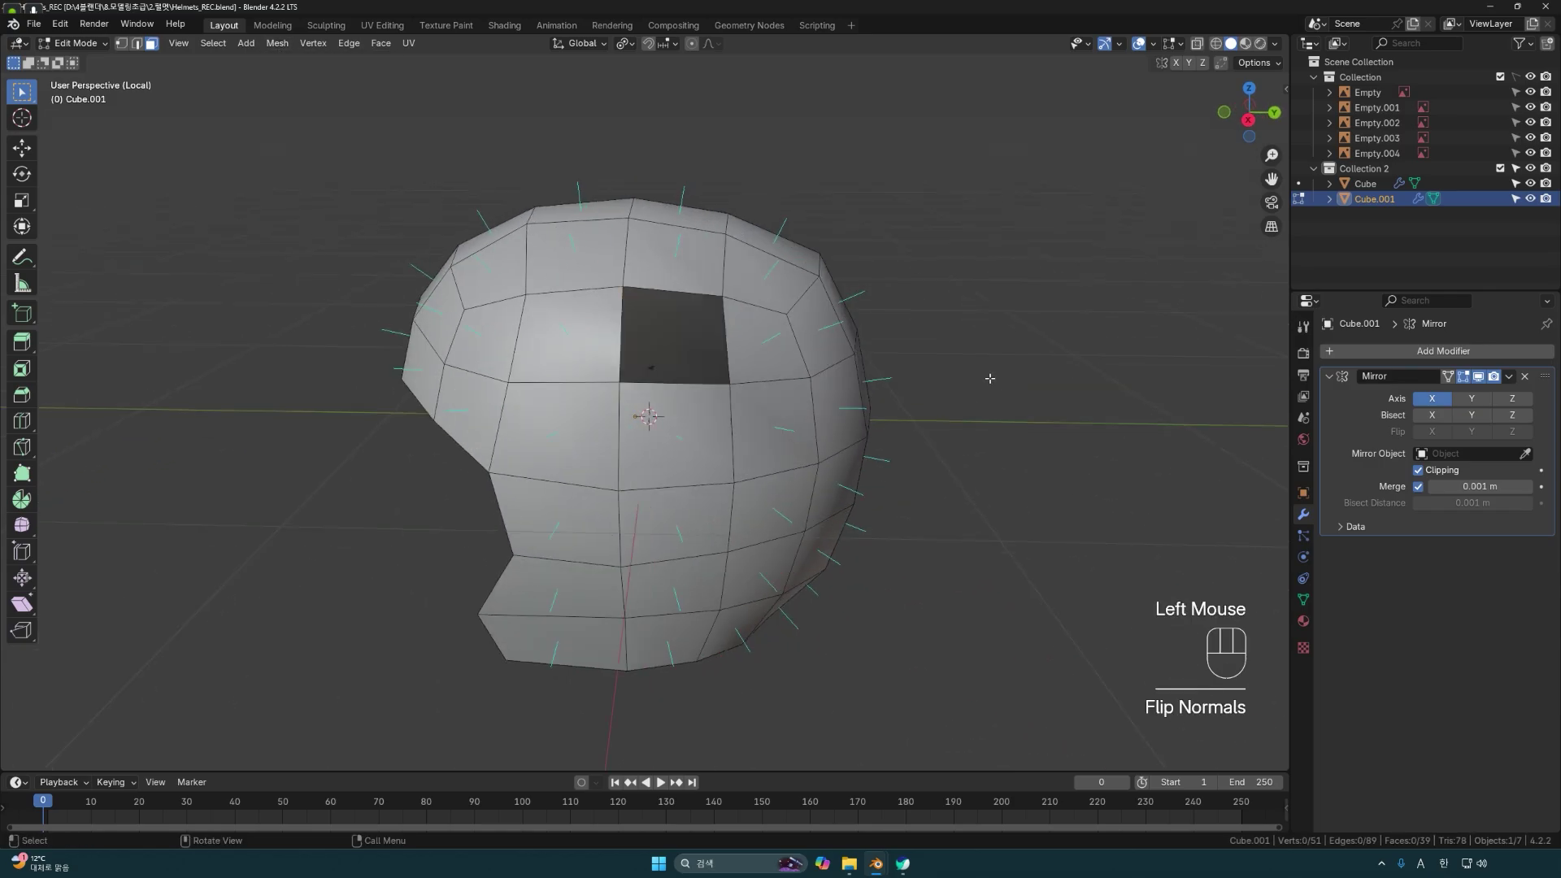
pyautogui.click(989, 378)
pyautogui.moveTo(693, 347); pyautogui.dragTo(796, 313, button='middle')
# Flip the normals of the three faces adjoining the already flipped face, completing a four-face patch.
pyautogui.click(623, 370)
pyautogui.keyDown('shift'); pyautogui.click(780, 362); pyautogui.keyUp('shift')
pyautogui.keyDown('shift'); pyautogui.click(864, 353); pyautogui.keyUp('shift')
pyautogui.keyDown('shift'); pyautogui.click(834, 362); pyautogui.keyUp('shift')
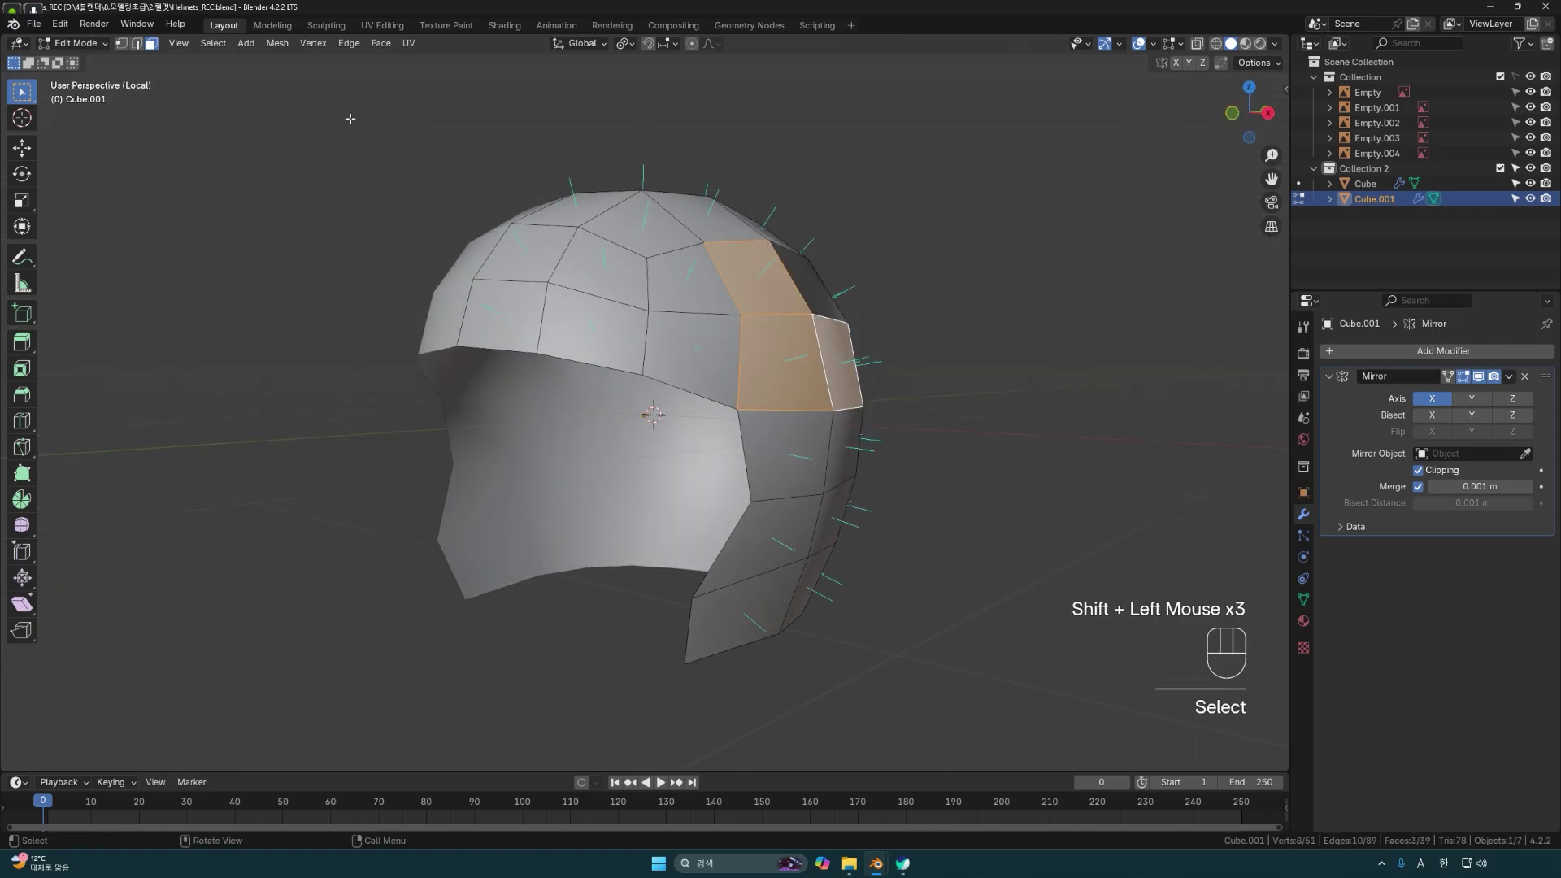
pyautogui.click(277, 43)
pyautogui.moveTo(328, 302)
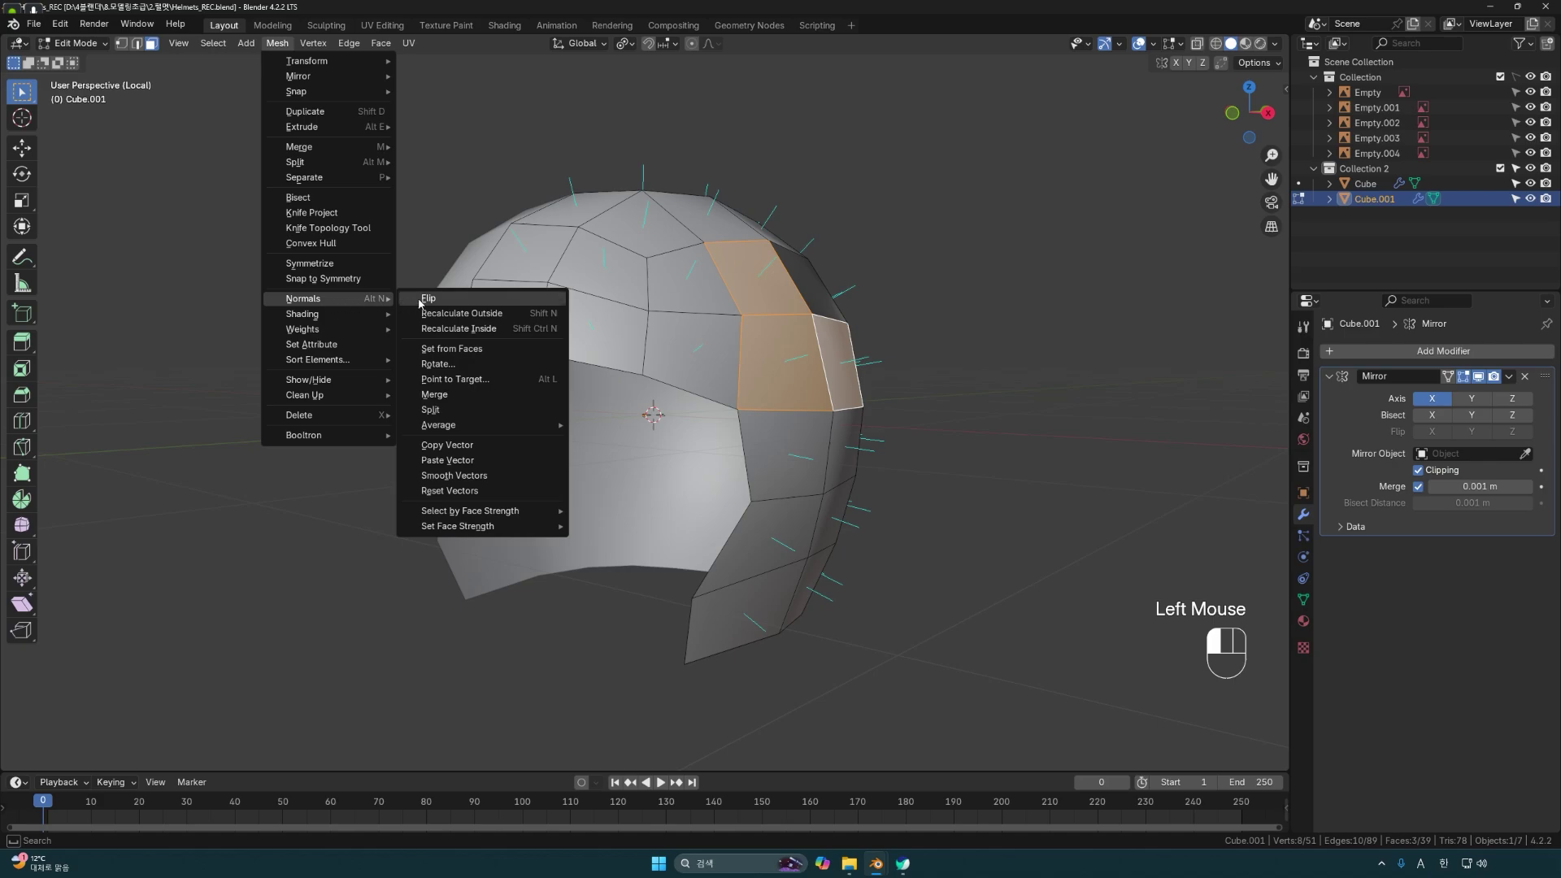
pyautogui.click(443, 301)
pyautogui.click(975, 307)
# Examine the shading and normal directions across the flipped patch on the helmet's side.
pyautogui.moveTo(975, 306); pyautogui.dragTo(723, 337, button='middle')
pyautogui.click(724, 333)
pyautogui.click(622, 345)
pyautogui.click(617, 443)
pyautogui.moveTo(722, 422); pyautogui.dragTo(613, 233, button='middle')
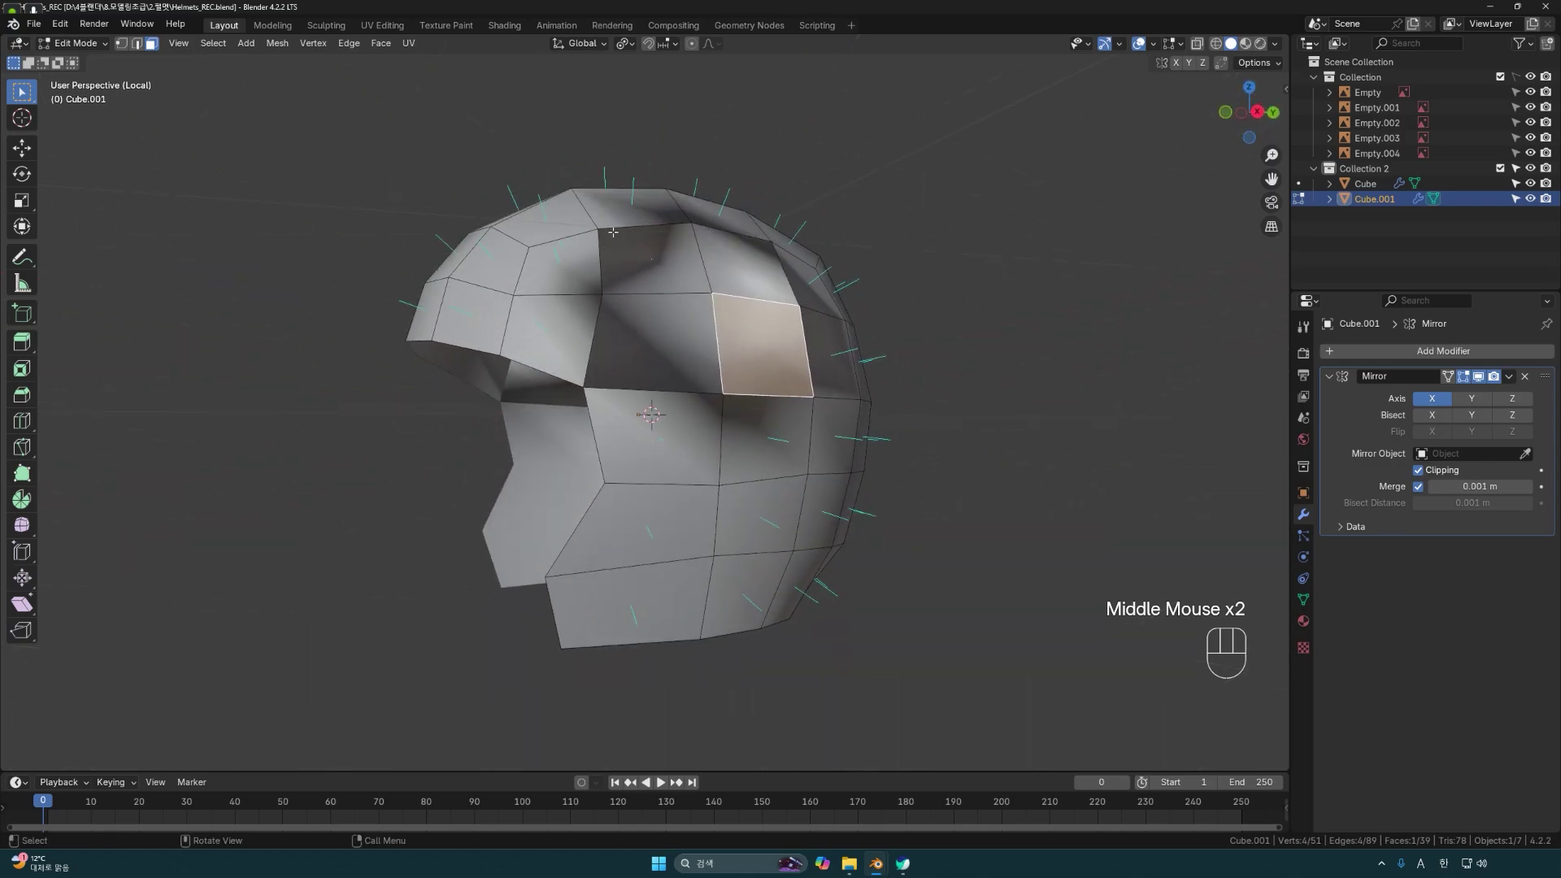
pyautogui.moveTo(757, 349); pyautogui.dragTo(748, 318, button='middle')
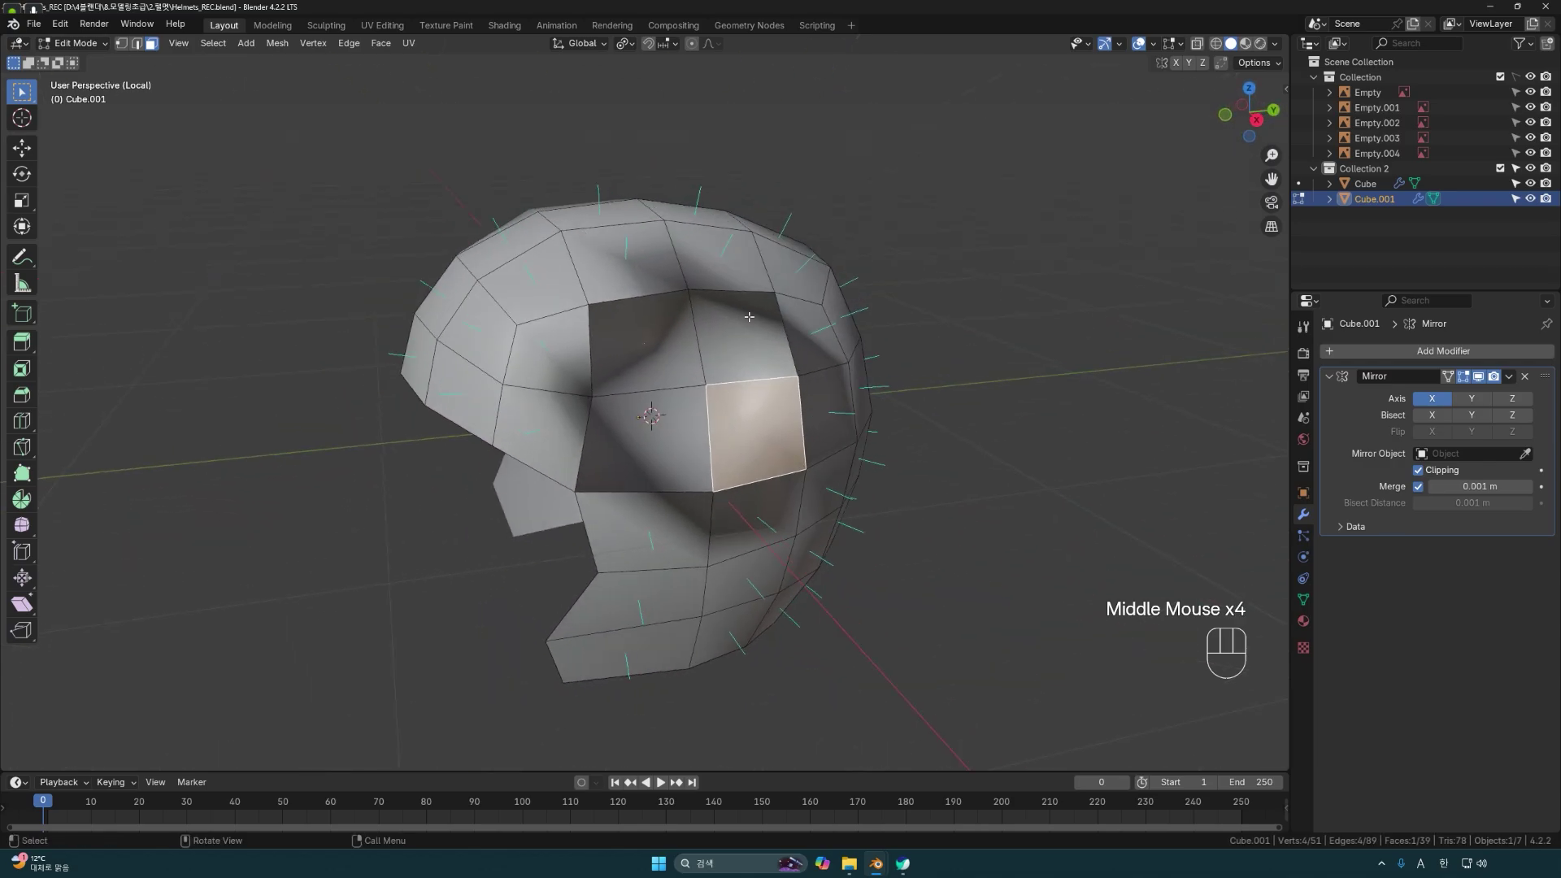
pyautogui.moveTo(641, 354); pyautogui.dragTo(733, 349, button='middle')
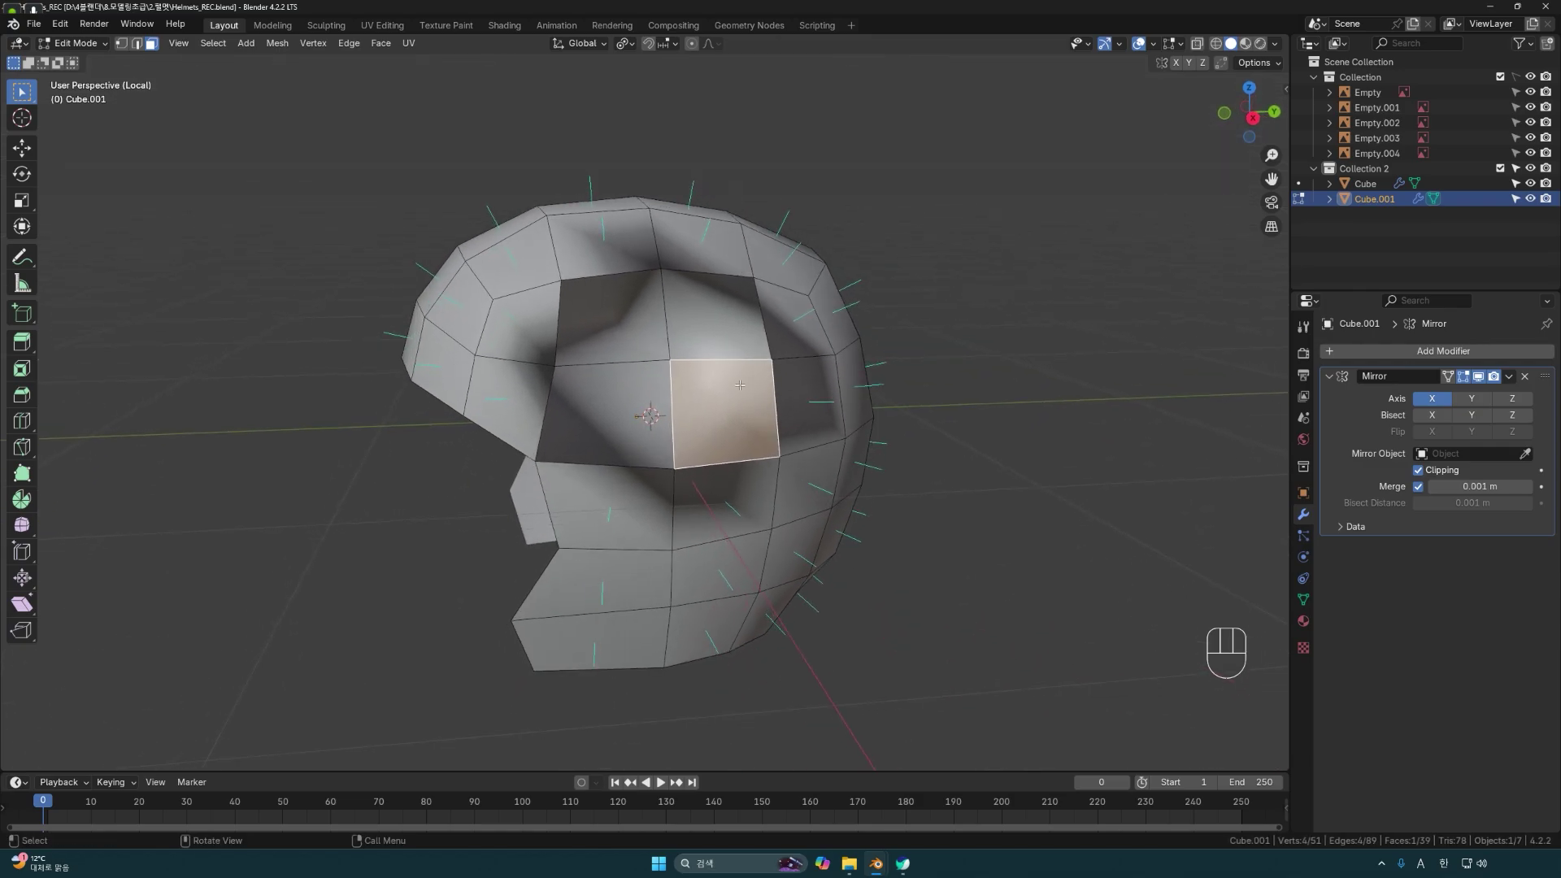
pyautogui.moveTo(805, 373); pyautogui.dragTo(754, 400, button='middle')
# Flip the normals of the two upper faces of the four-face side patch and deselect them.
pyautogui.click(734, 311)
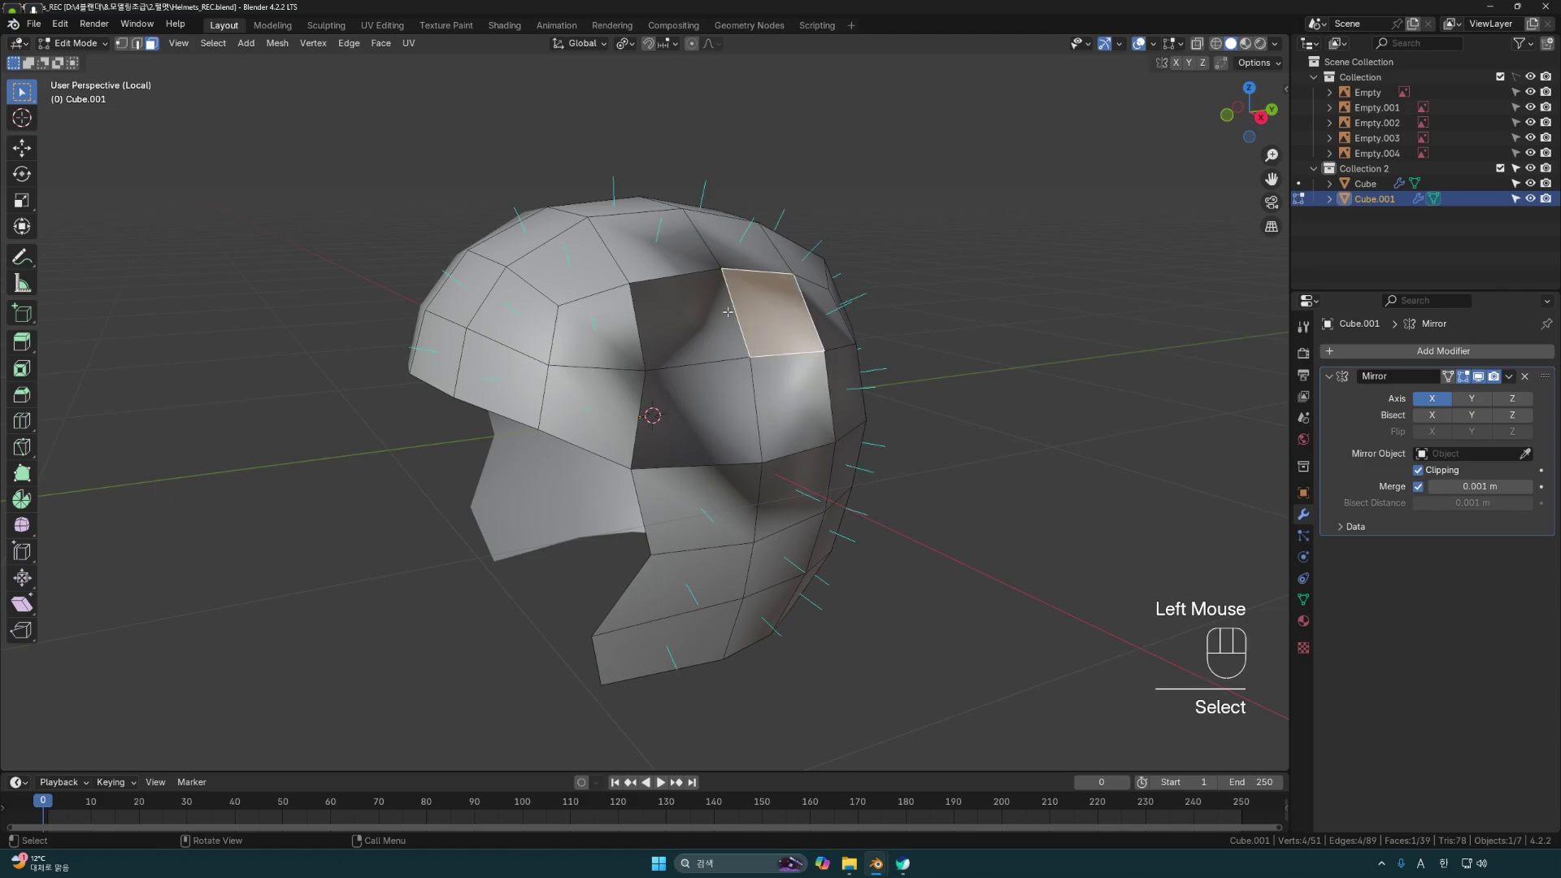
pyautogui.keyDown('shift'); pyautogui.click(694, 313); pyautogui.keyUp('shift')
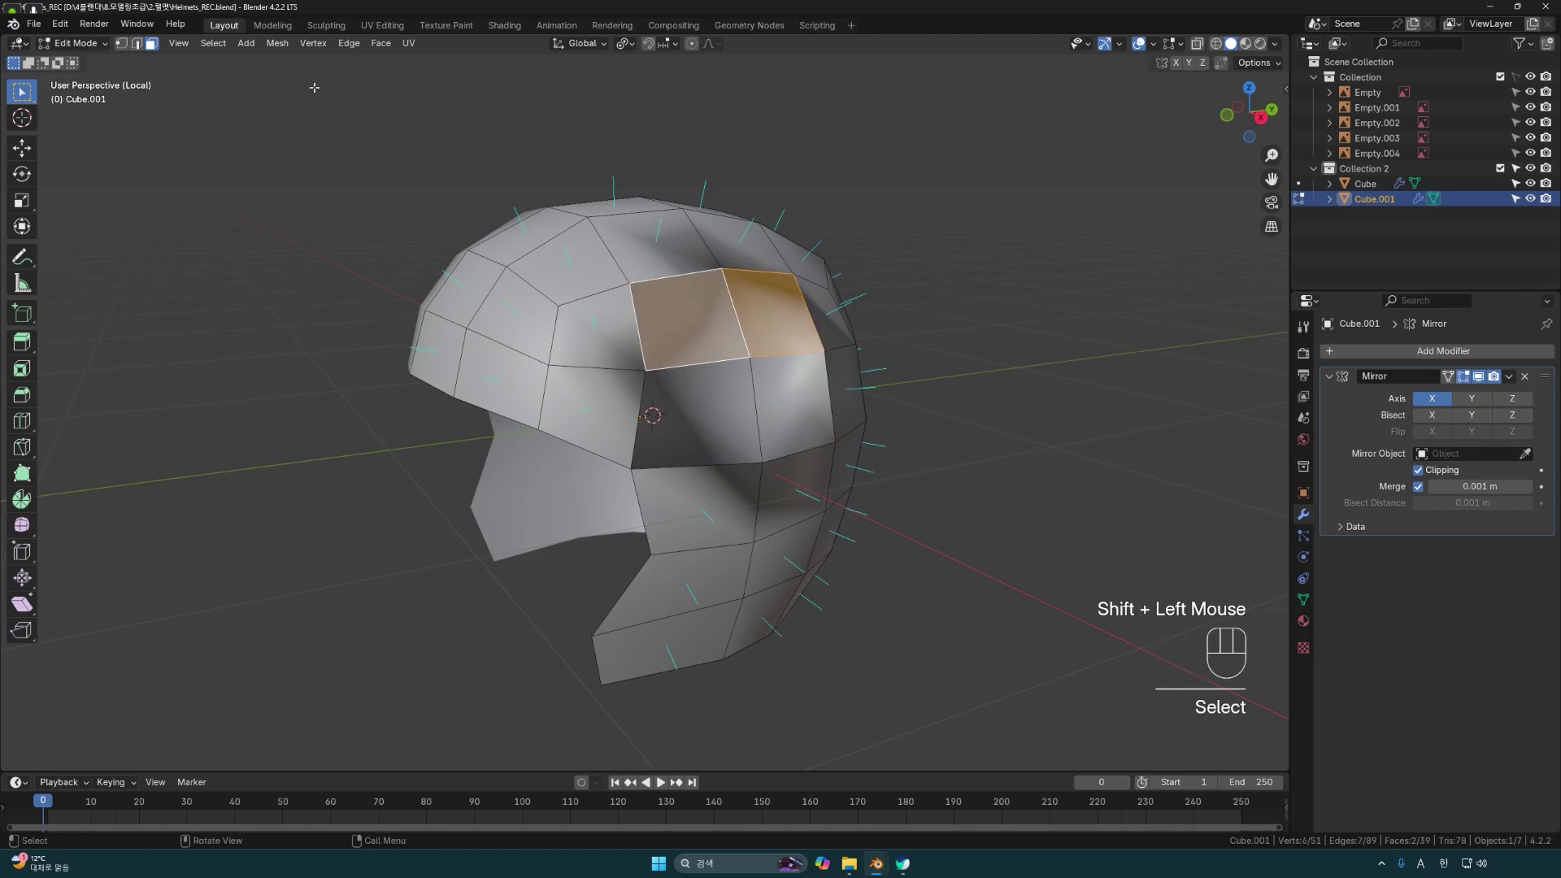
pyautogui.click(277, 43)
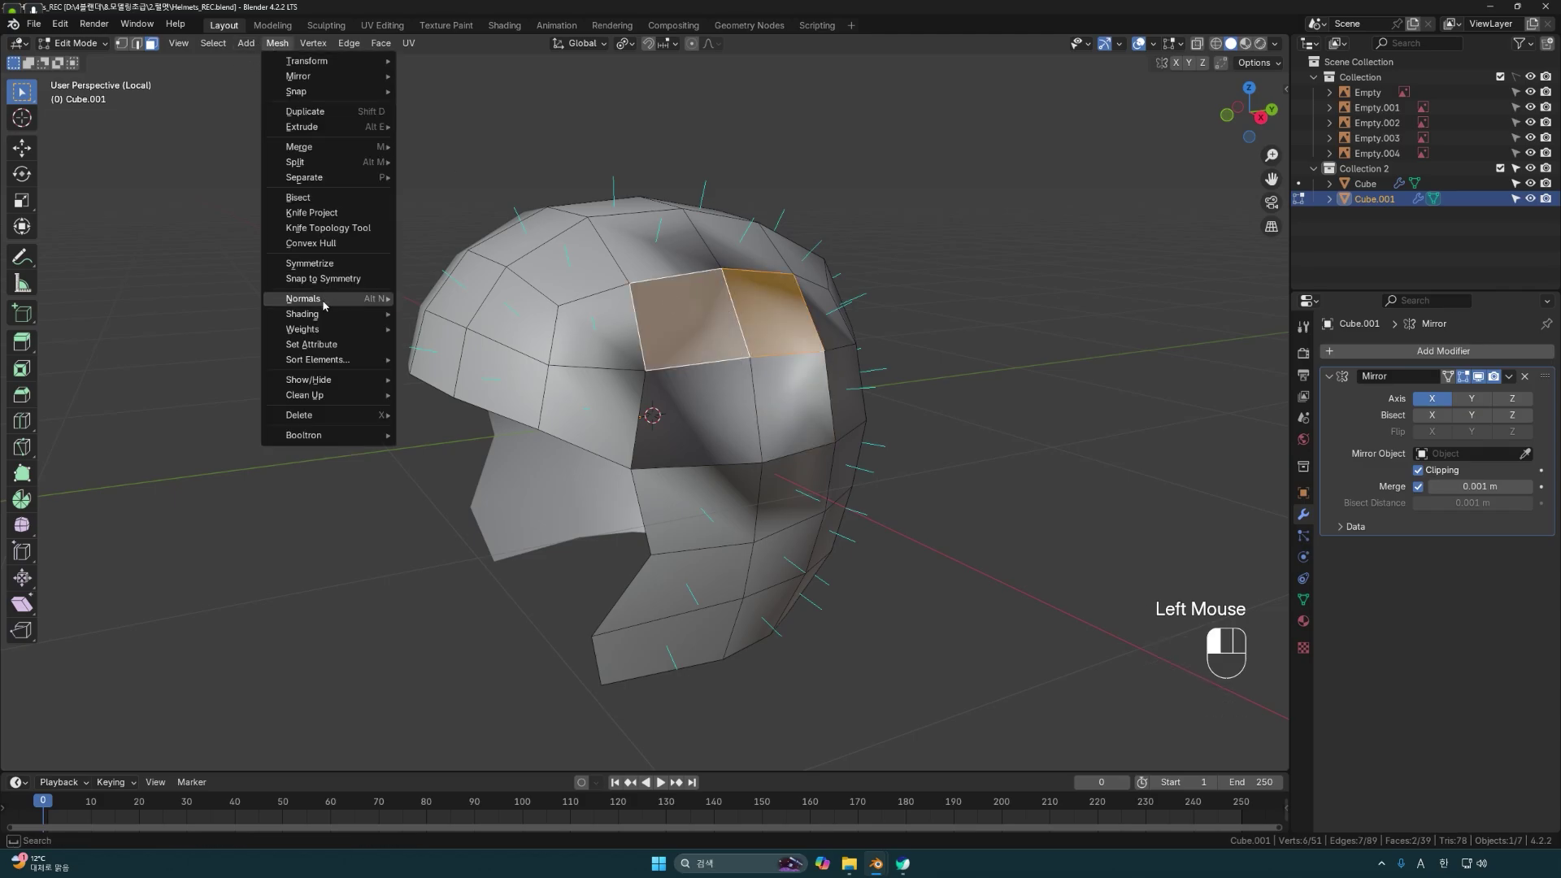
pyautogui.moveTo(326, 299)
pyautogui.click(433, 304)
pyautogui.click(964, 363)
pyautogui.moveTo(964, 363); pyautogui.dragTo(910, 371, button='middle')
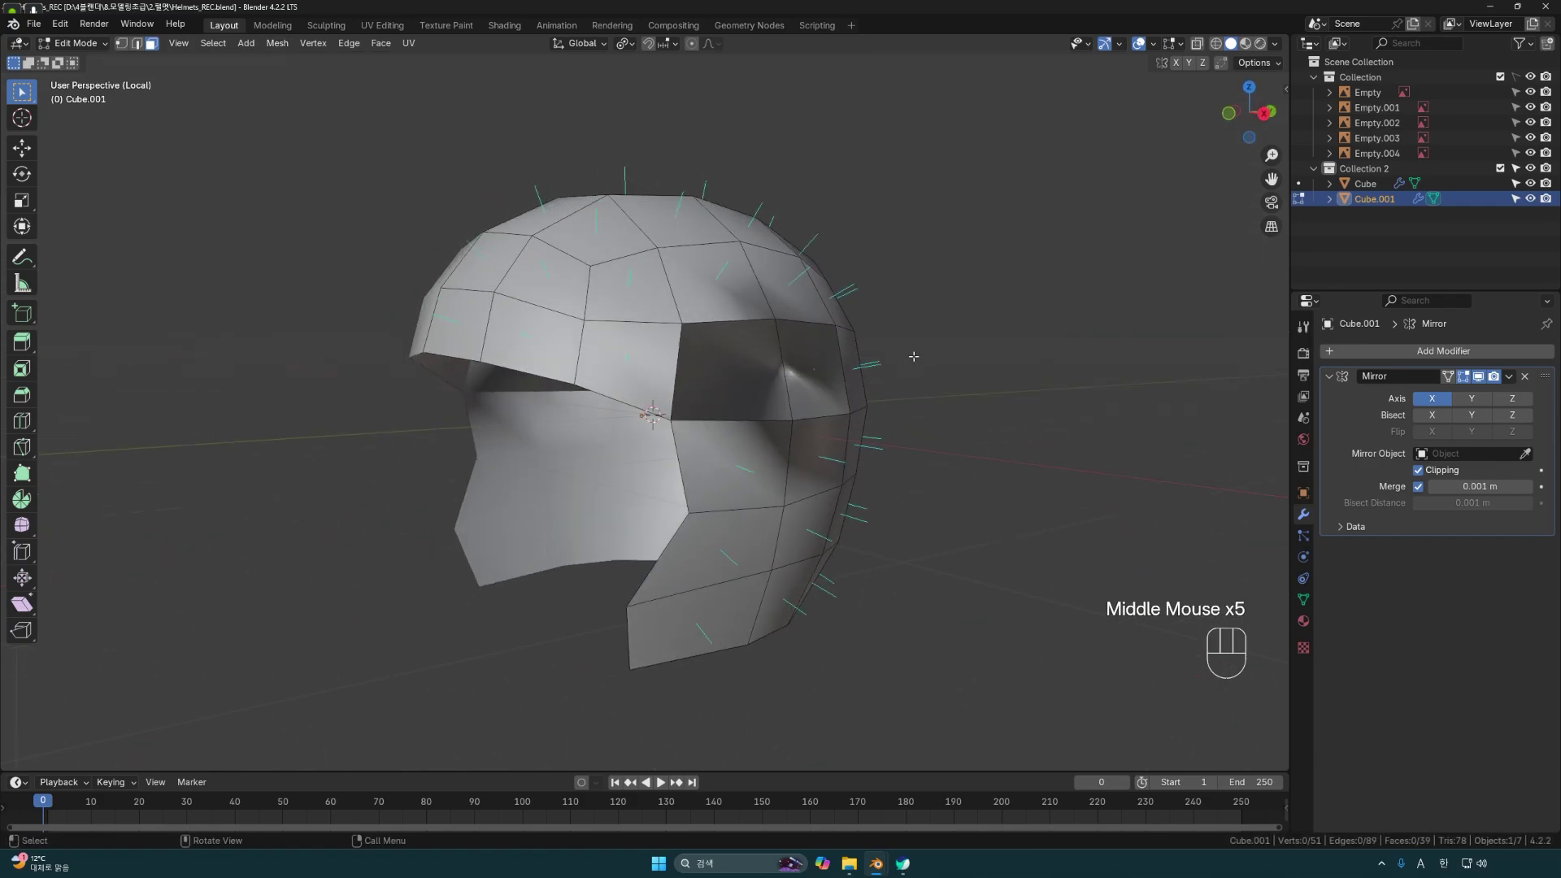
# Select the whole helmet mesh, recalculate its normals to the outside, and clear the selection.
pyautogui.press('a')
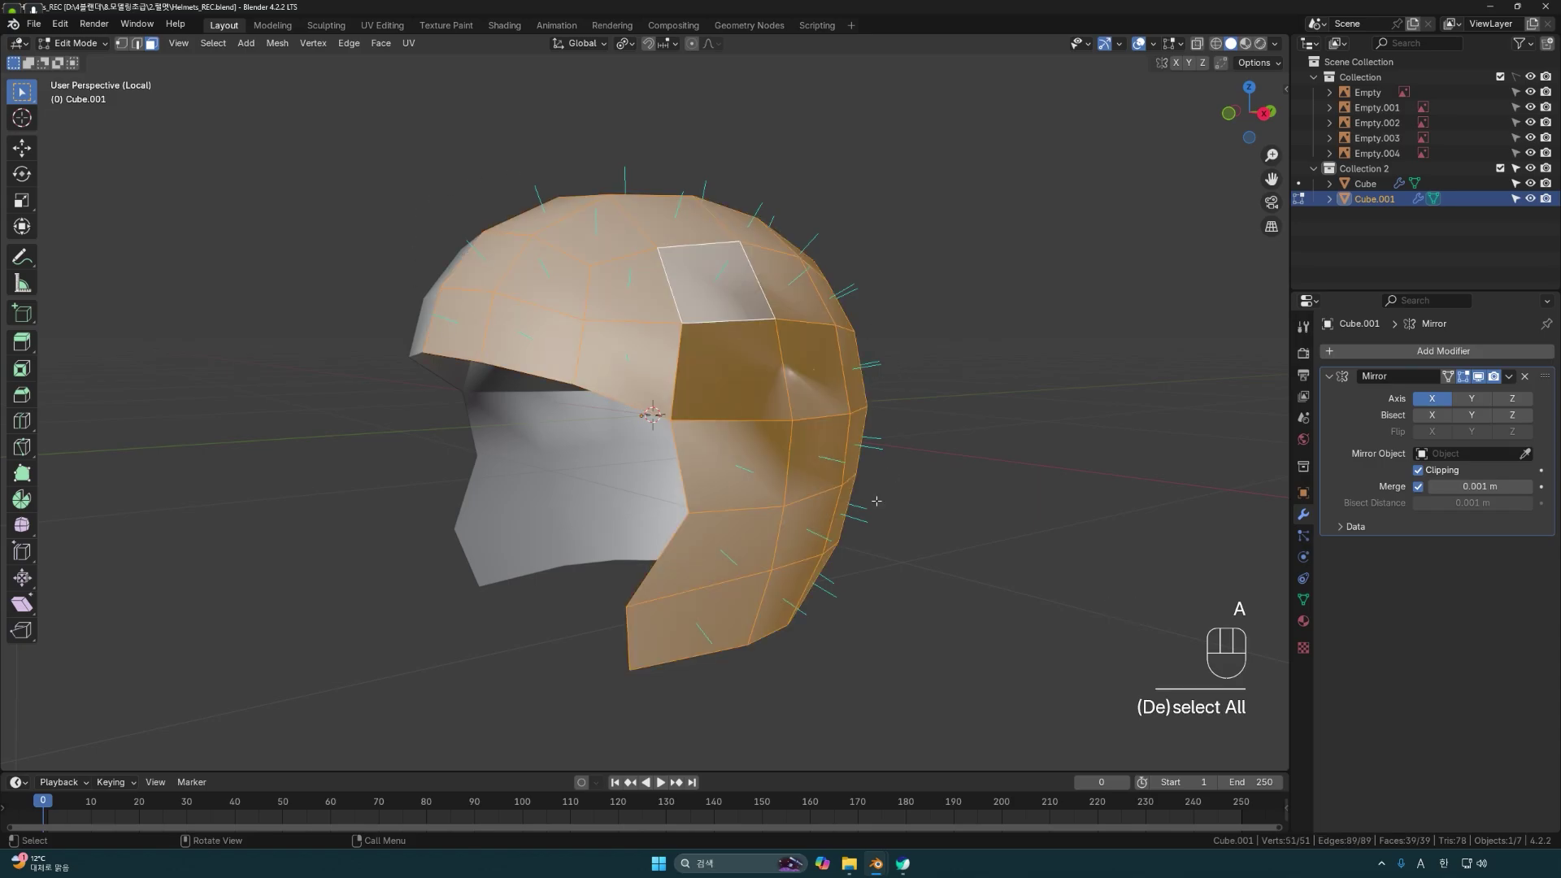
pyautogui.click(277, 43)
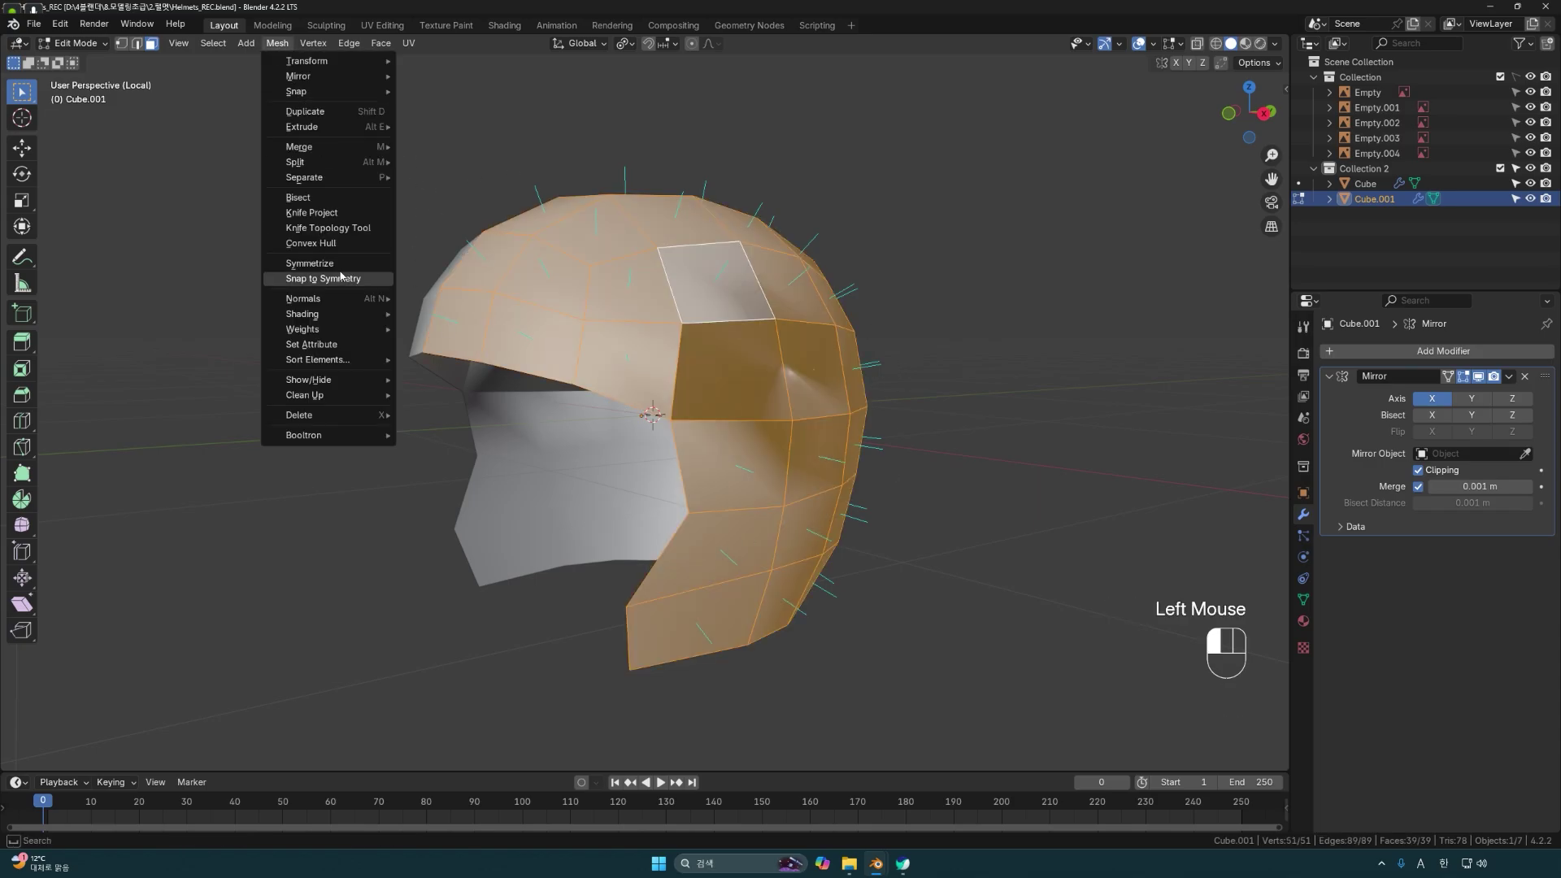
pyautogui.moveTo(333, 299)
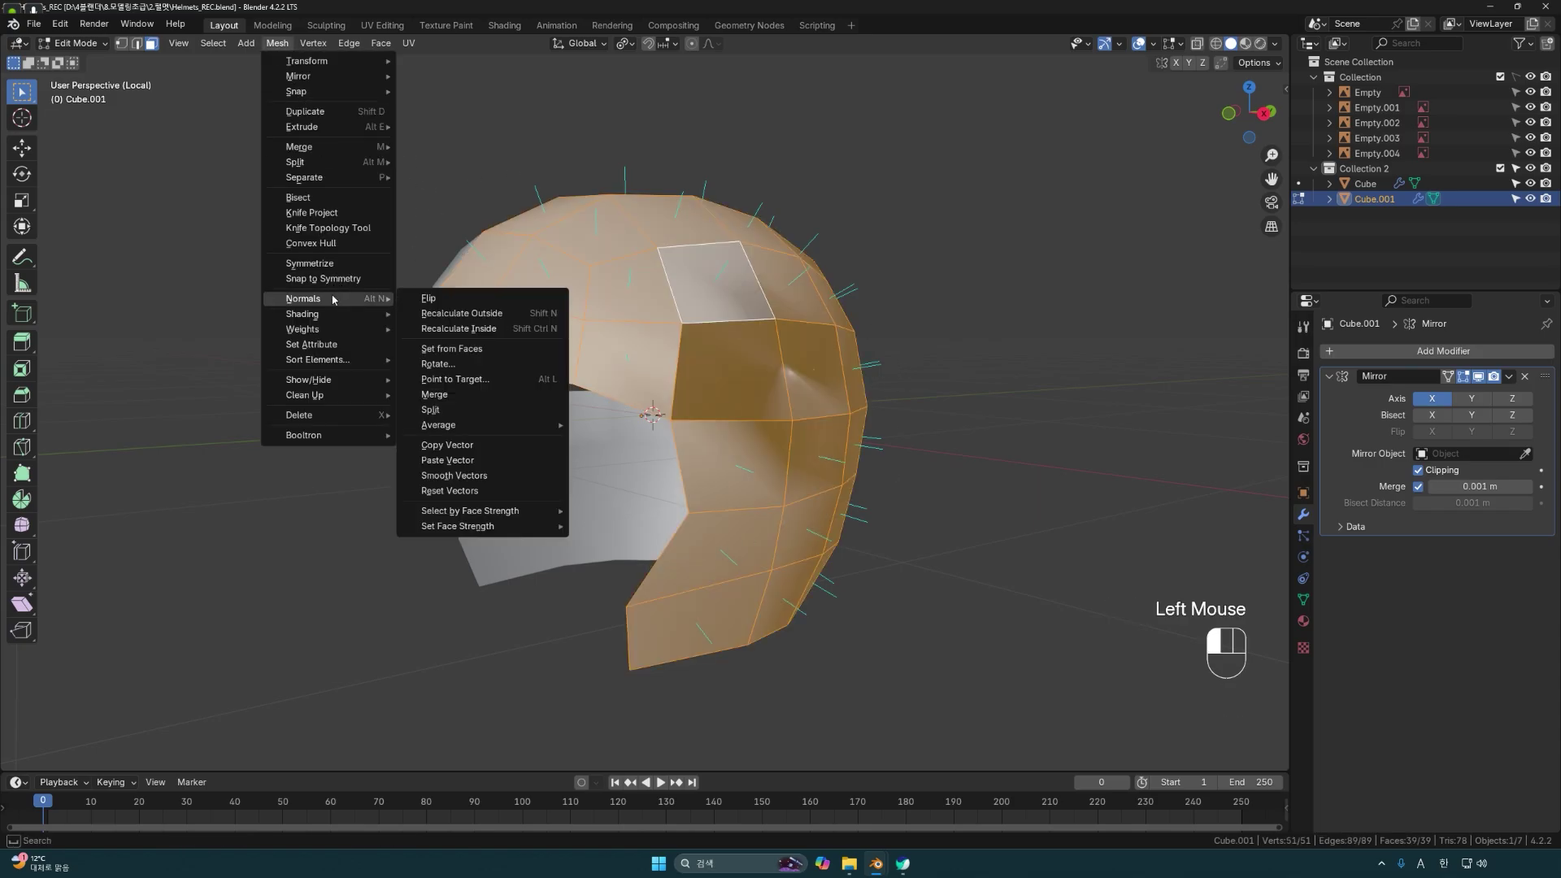
pyautogui.click(485, 314)
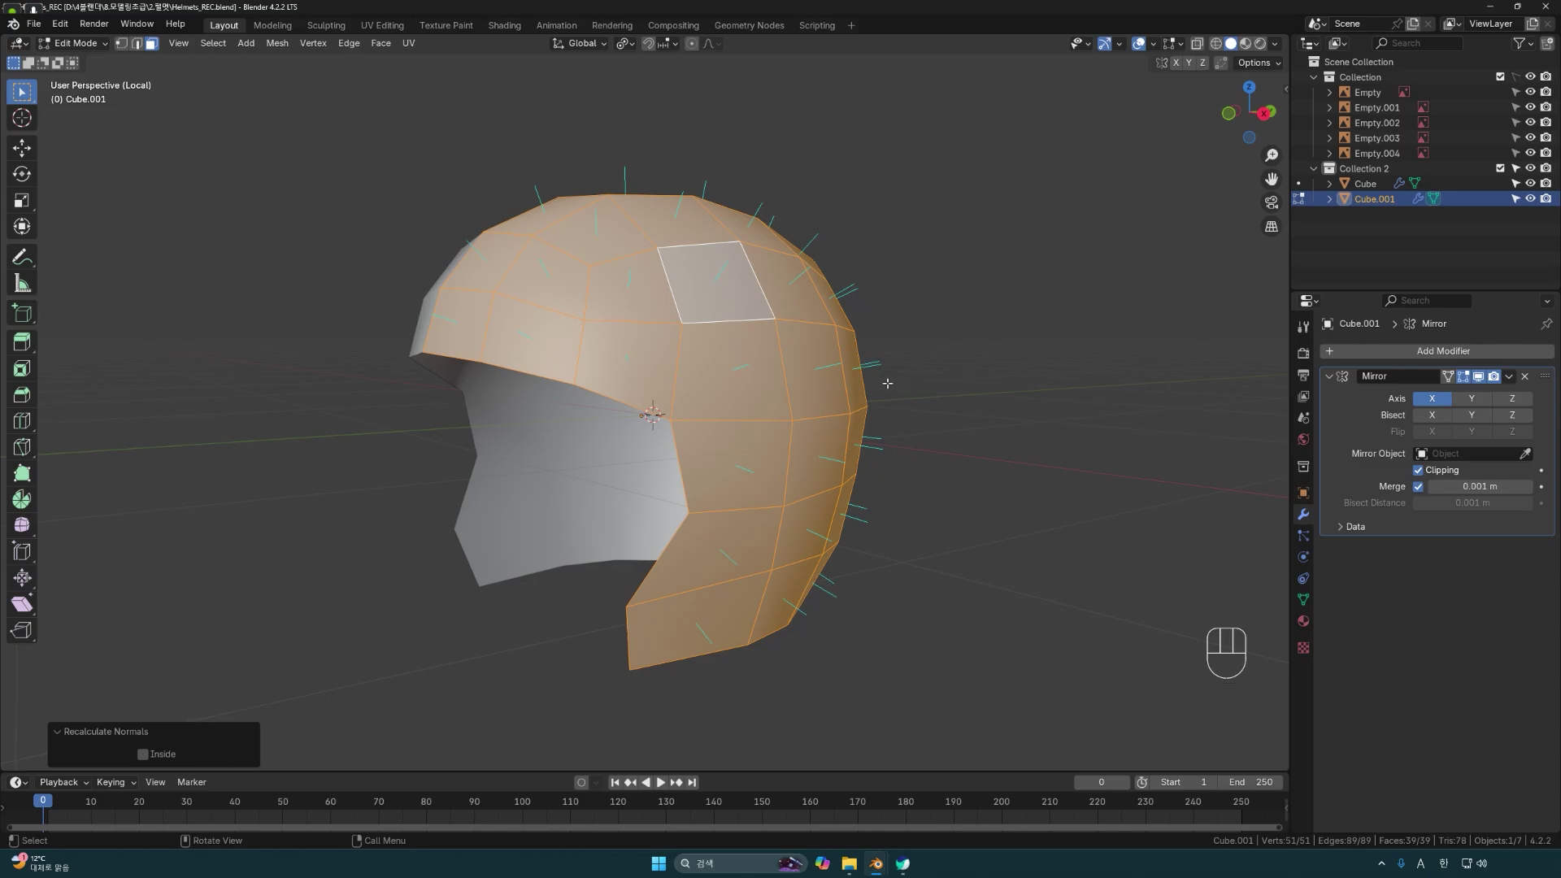
pyautogui.moveTo(817, 383); pyautogui.dragTo(955, 345, button='middle')
pyautogui.click(1016, 358)
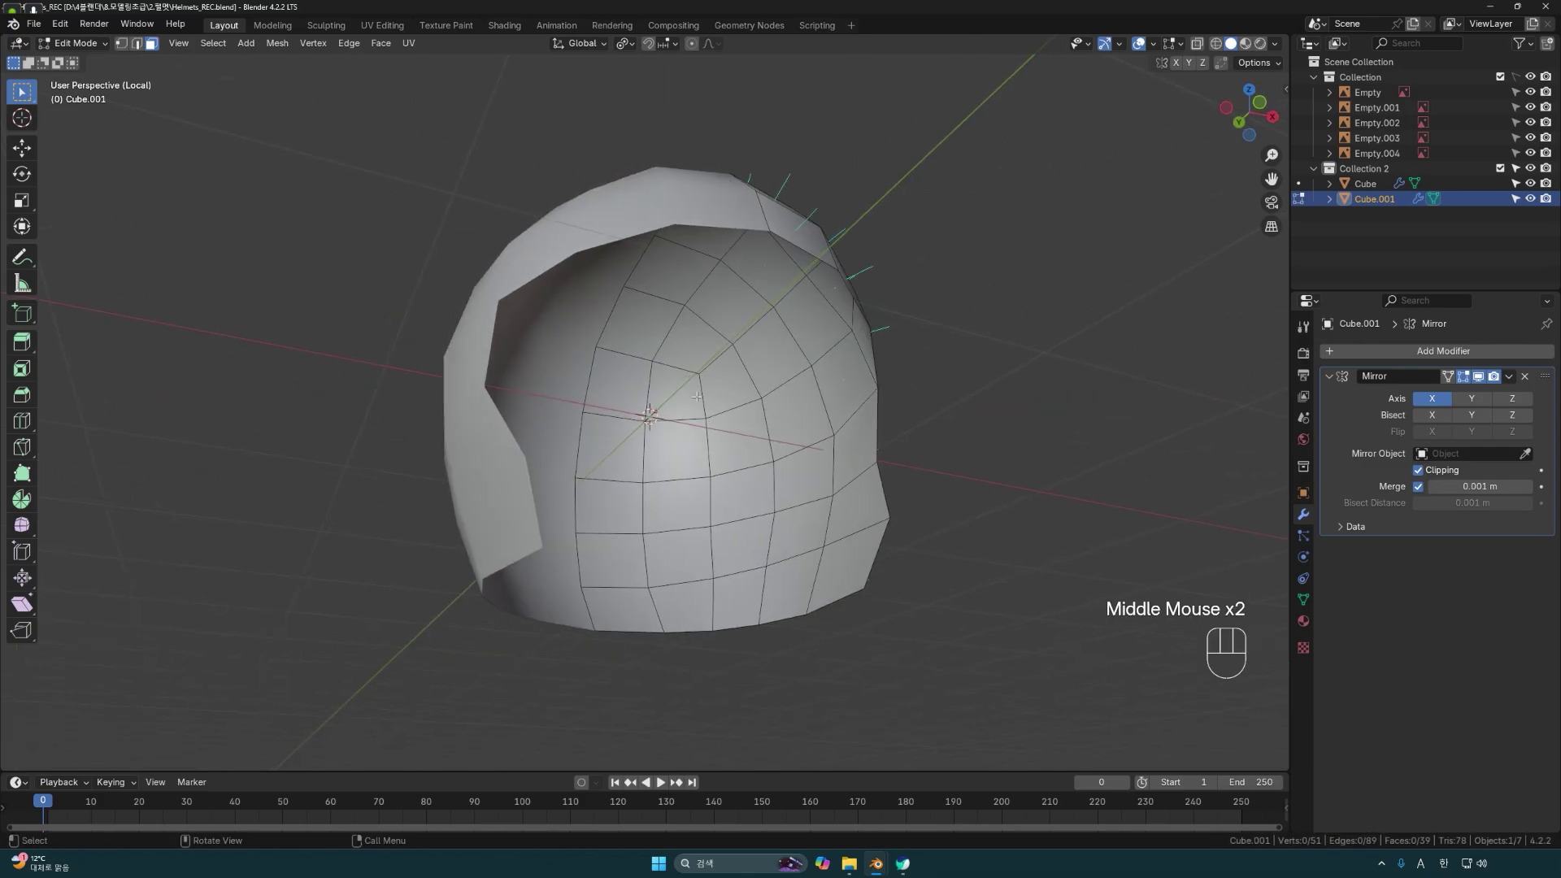
pyautogui.moveTo(773, 390); pyautogui.dragTo(1032, 404, button='middle')
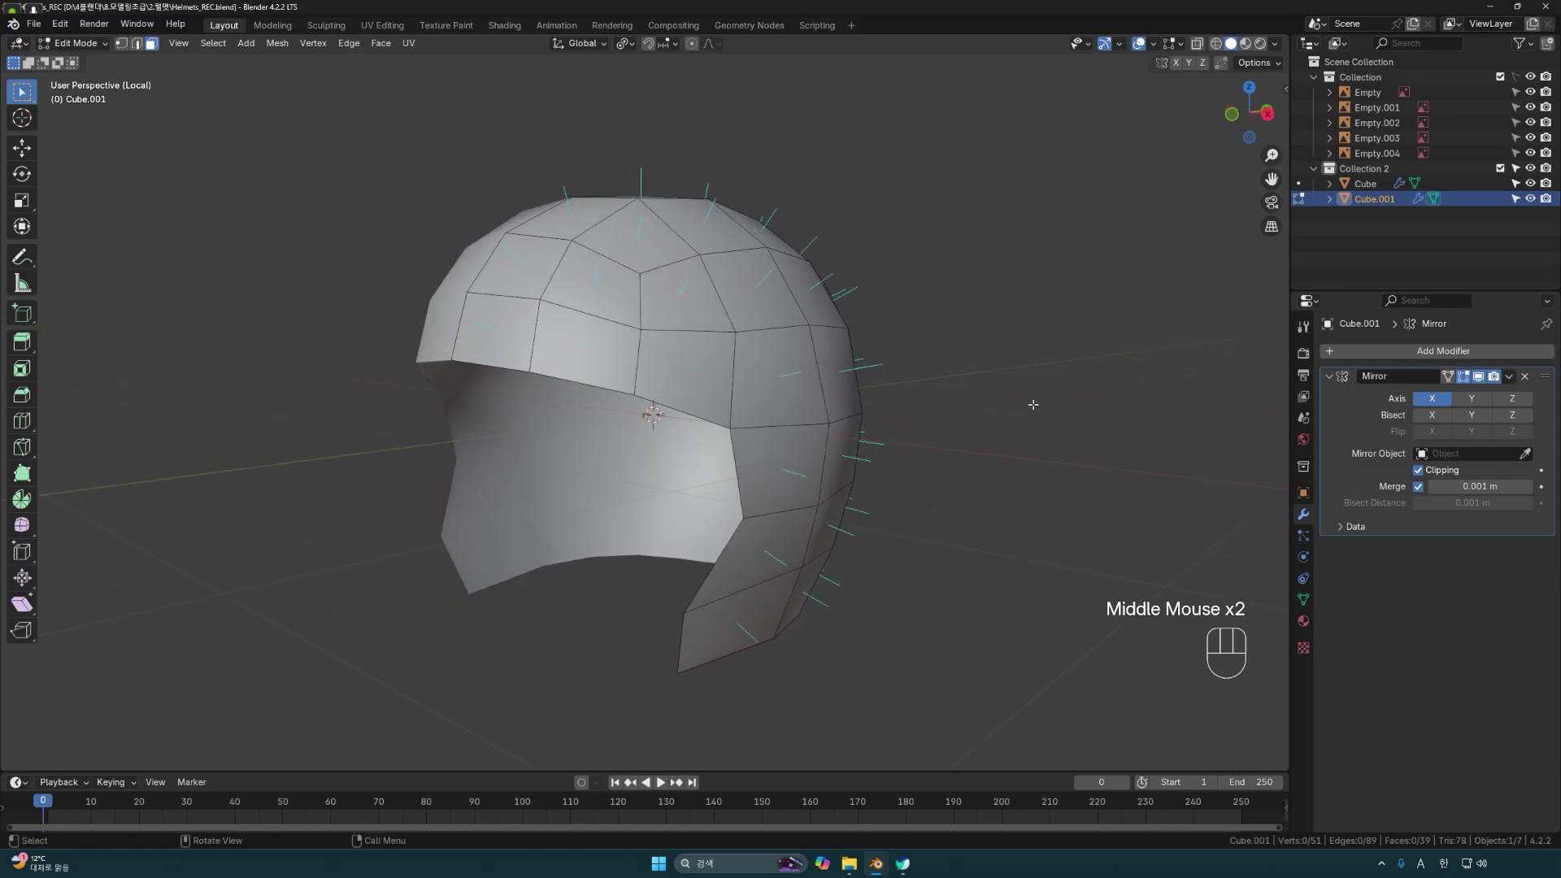
pyautogui.click(993, 407)
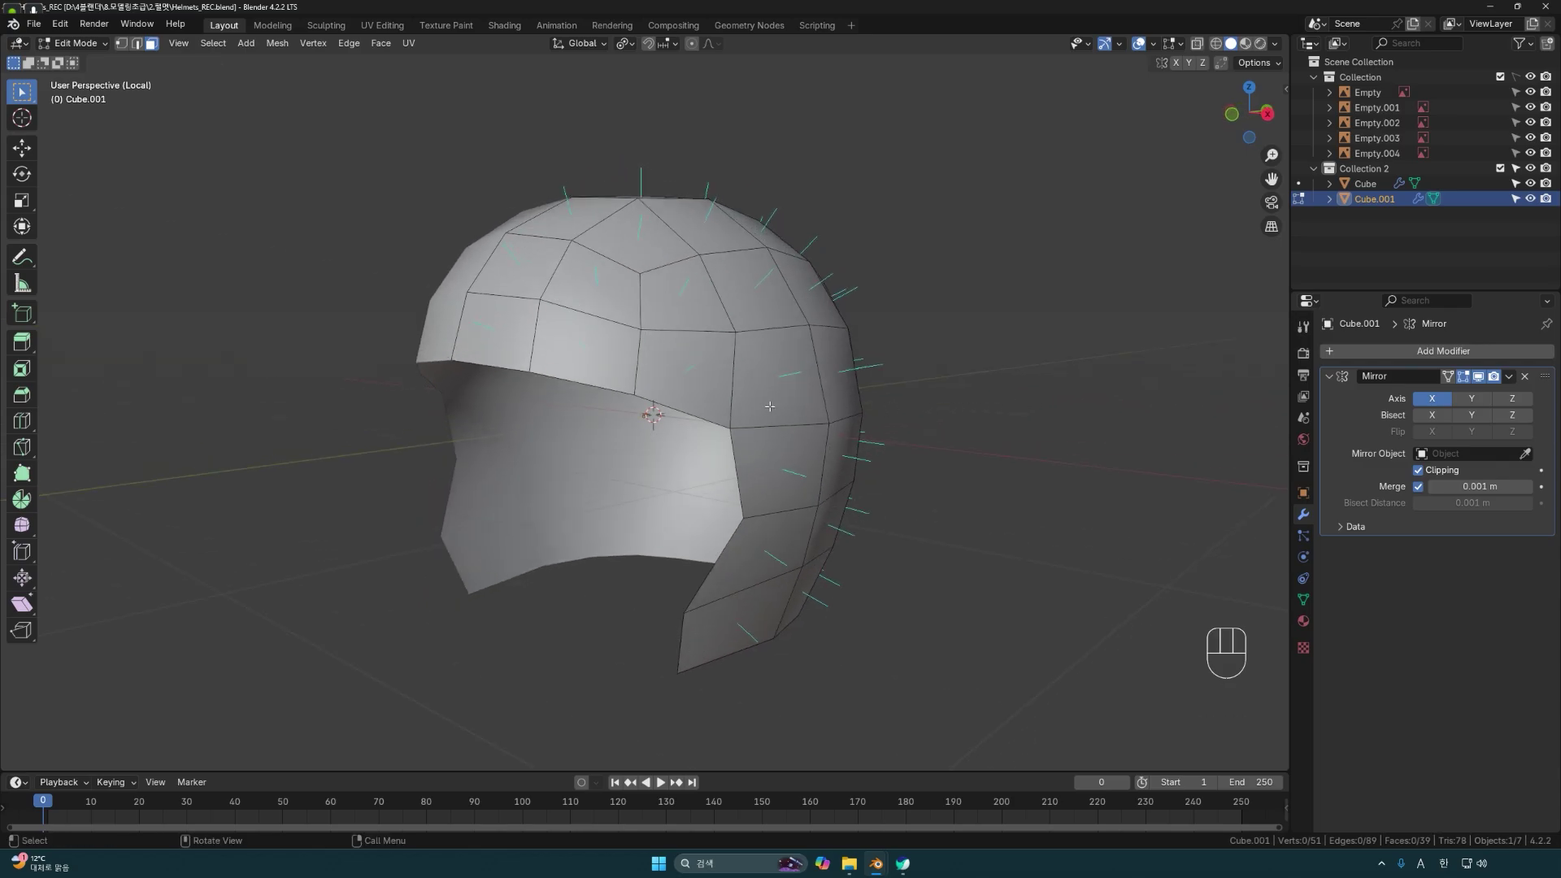
# Try a plain Extrude Faces on all of the helmet's faces and undo it.
pyautogui.moveTo(877, 397); pyautogui.dragTo(849, 367, button='middle')
pyautogui.press('a')
pyautogui.moveTo(706, 411); pyautogui.dragTo(723, 382, button='middle')
pyautogui.moveTo(723, 382); pyautogui.dragTo(743, 416, button='middle')
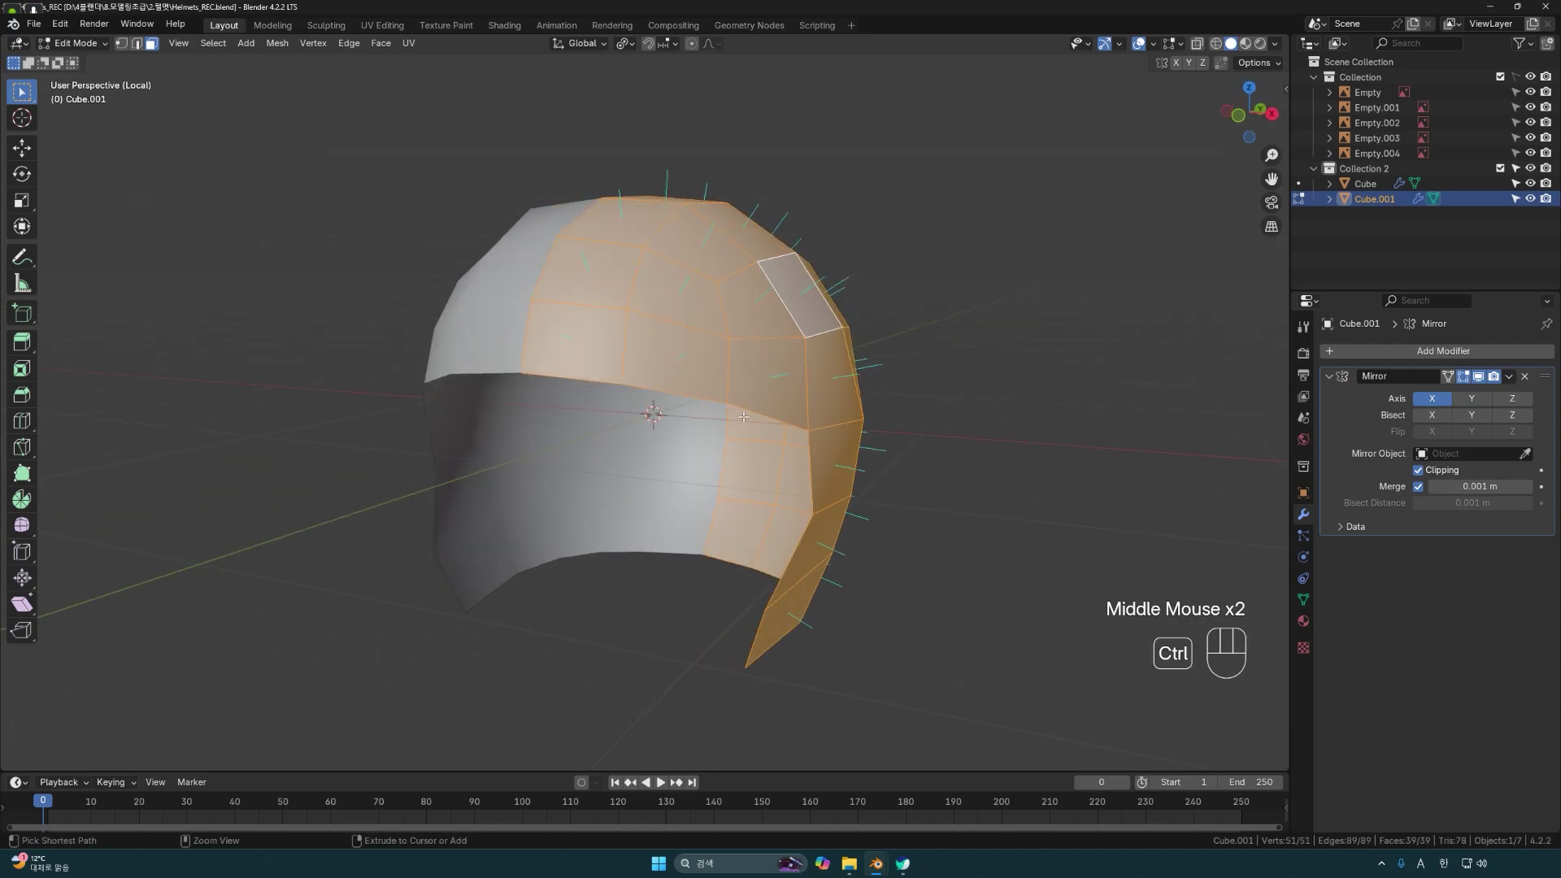
pyautogui.hotkey('ctrl', 'f')
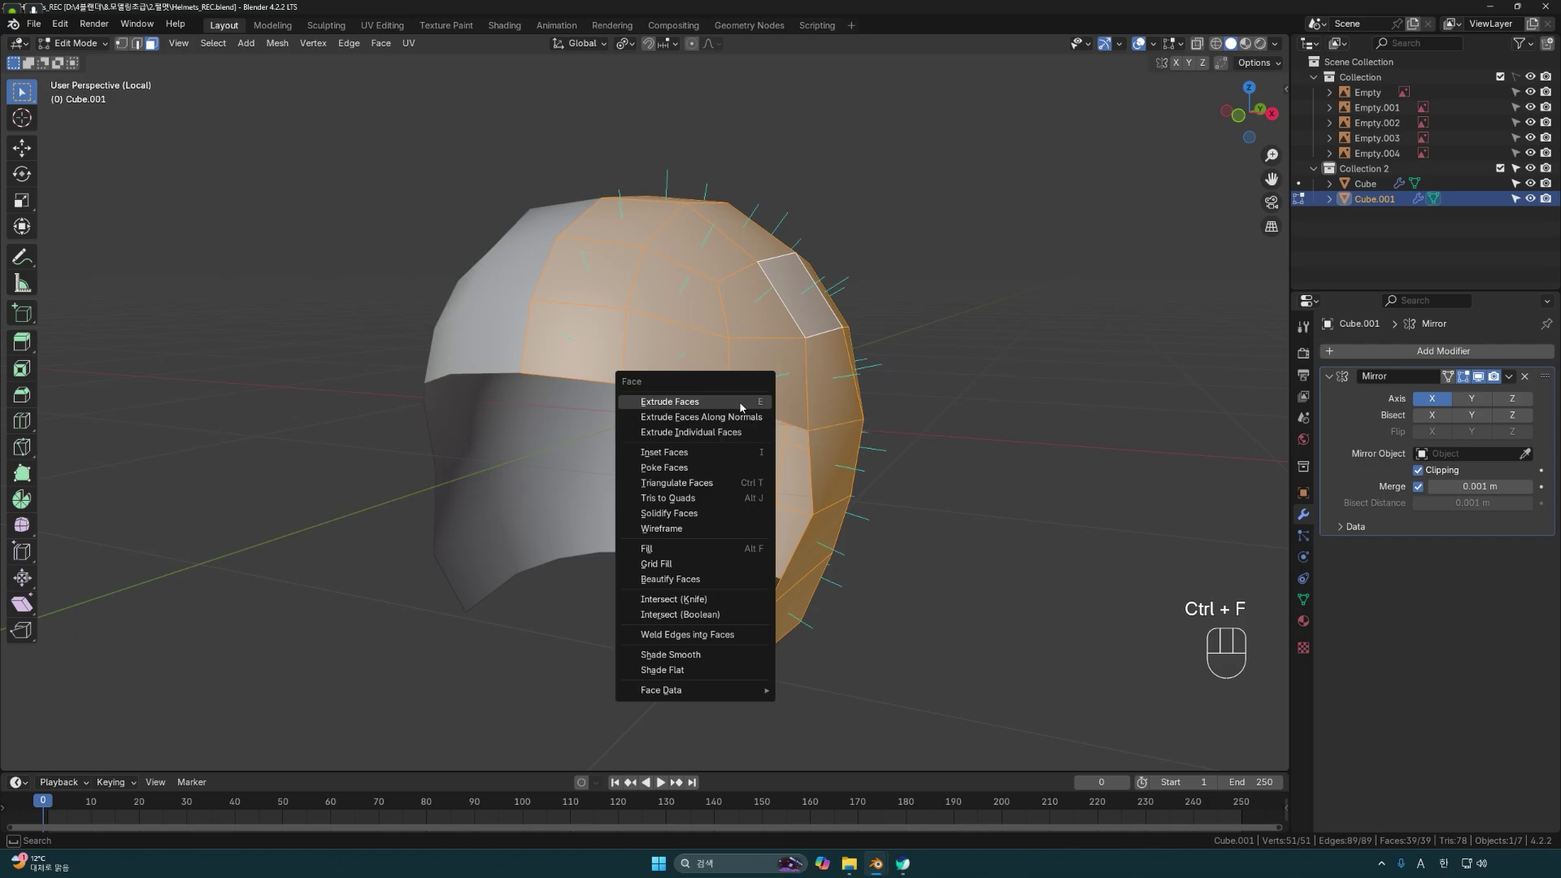
pyautogui.click(741, 407)
pyautogui.click(795, 393)
pyautogui.moveTo(795, 398); pyautogui.dragTo(617, 442, button='middle')
pyautogui.moveTo(395, 495); pyautogui.dragTo(770, 480, button='middle')
pyautogui.hotkey('ctrl', 'z')
# Try Extrude Faces Along Normals on the whole shell with an offset of about -0.246 m and undo it.
pyautogui.press('ctrl')
pyautogui.hotkey('ctrl', 'f')
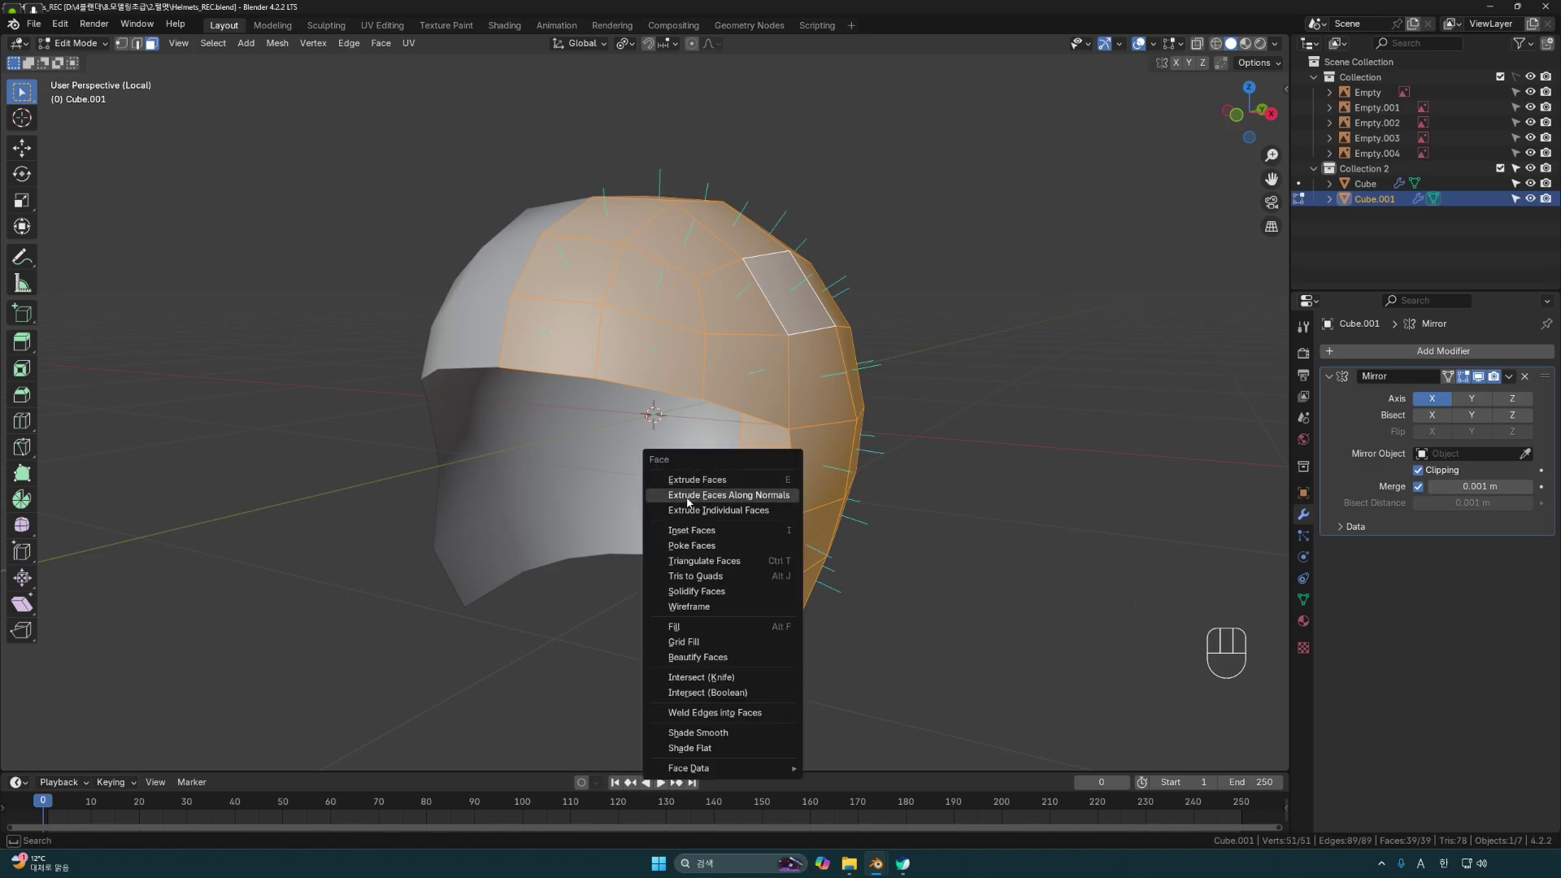
pyautogui.click(769, 497)
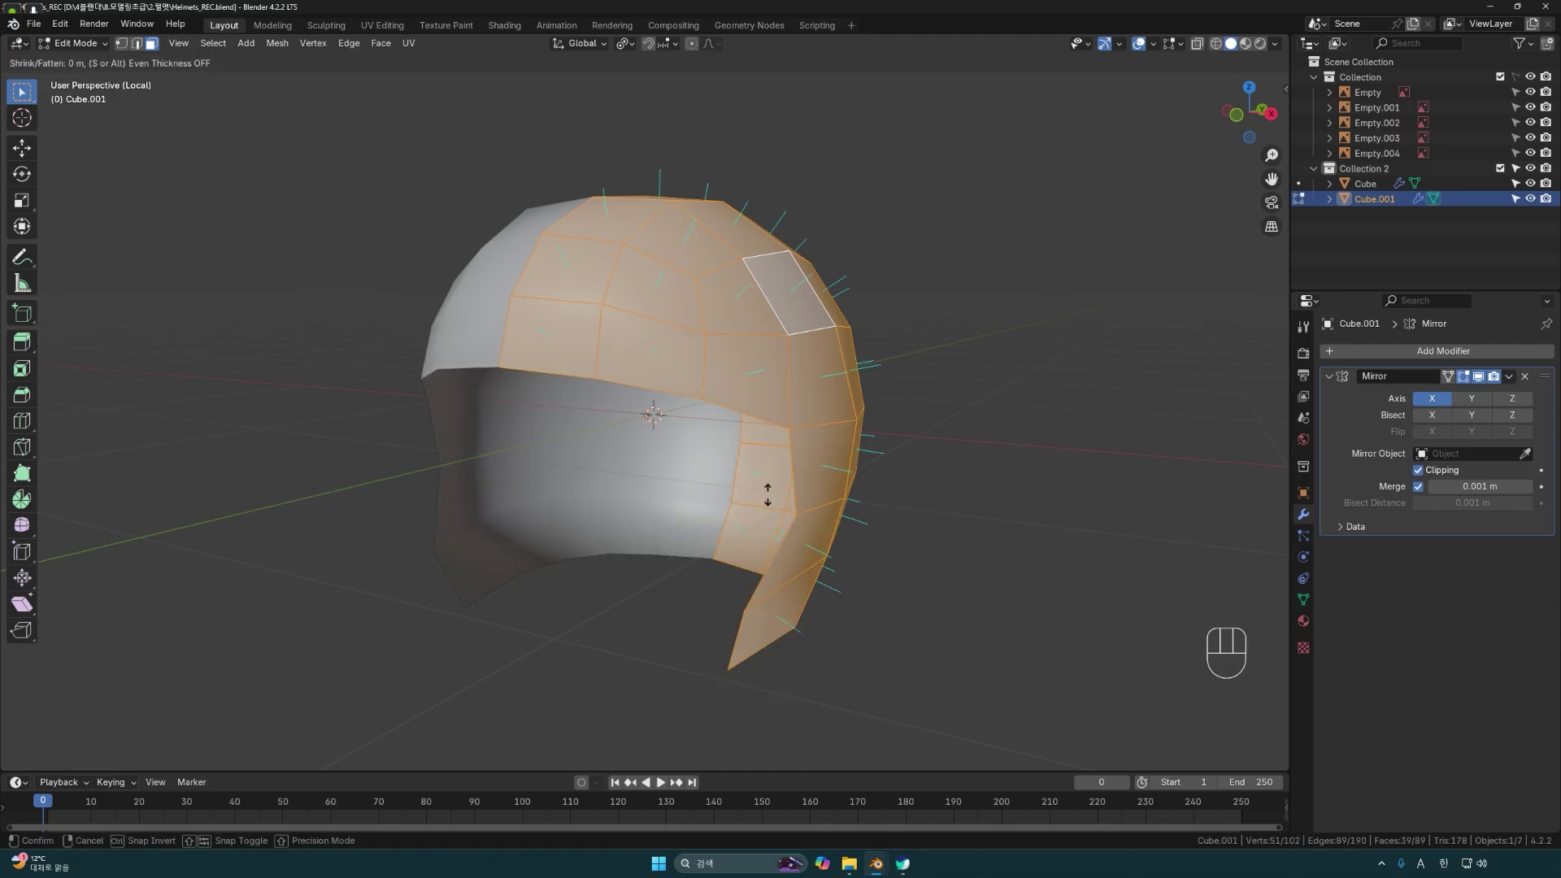
pyautogui.click(734, 528)
pyautogui.moveTo(734, 528); pyautogui.dragTo(826, 474, button='middle')
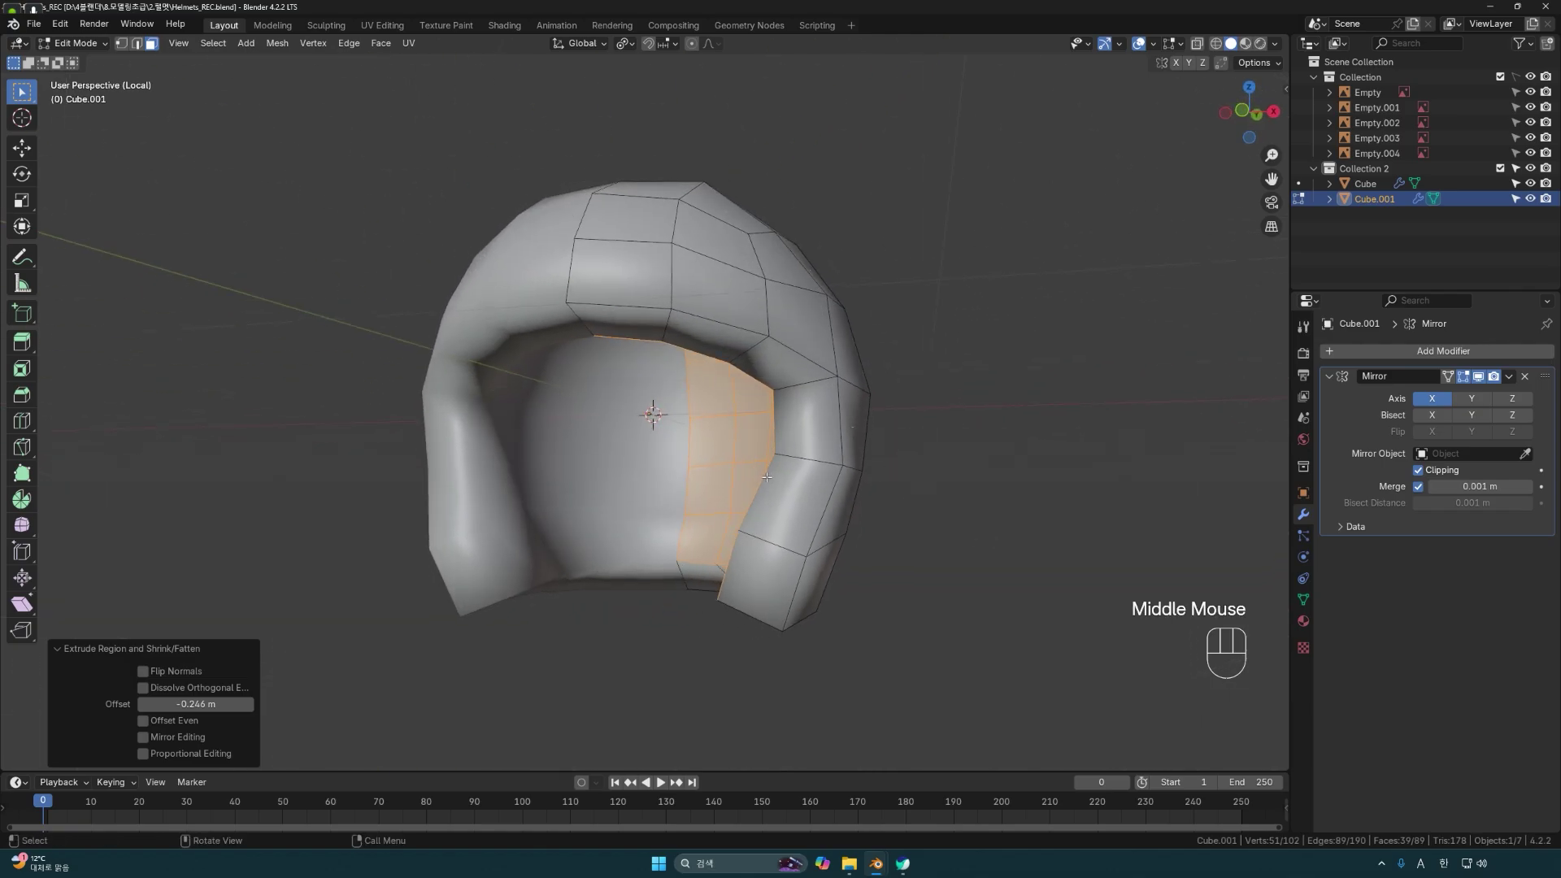
pyautogui.moveTo(766, 477); pyautogui.dragTo(737, 400, button='middle')
pyautogui.moveTo(809, 456); pyautogui.dragTo(833, 408, button='middle')
pyautogui.scroll(-1, 718, 455)
pyautogui.click(913, 491)
pyautogui.scroll(2, 895, 484)
pyautogui.hotkey('ctrl', 'z')
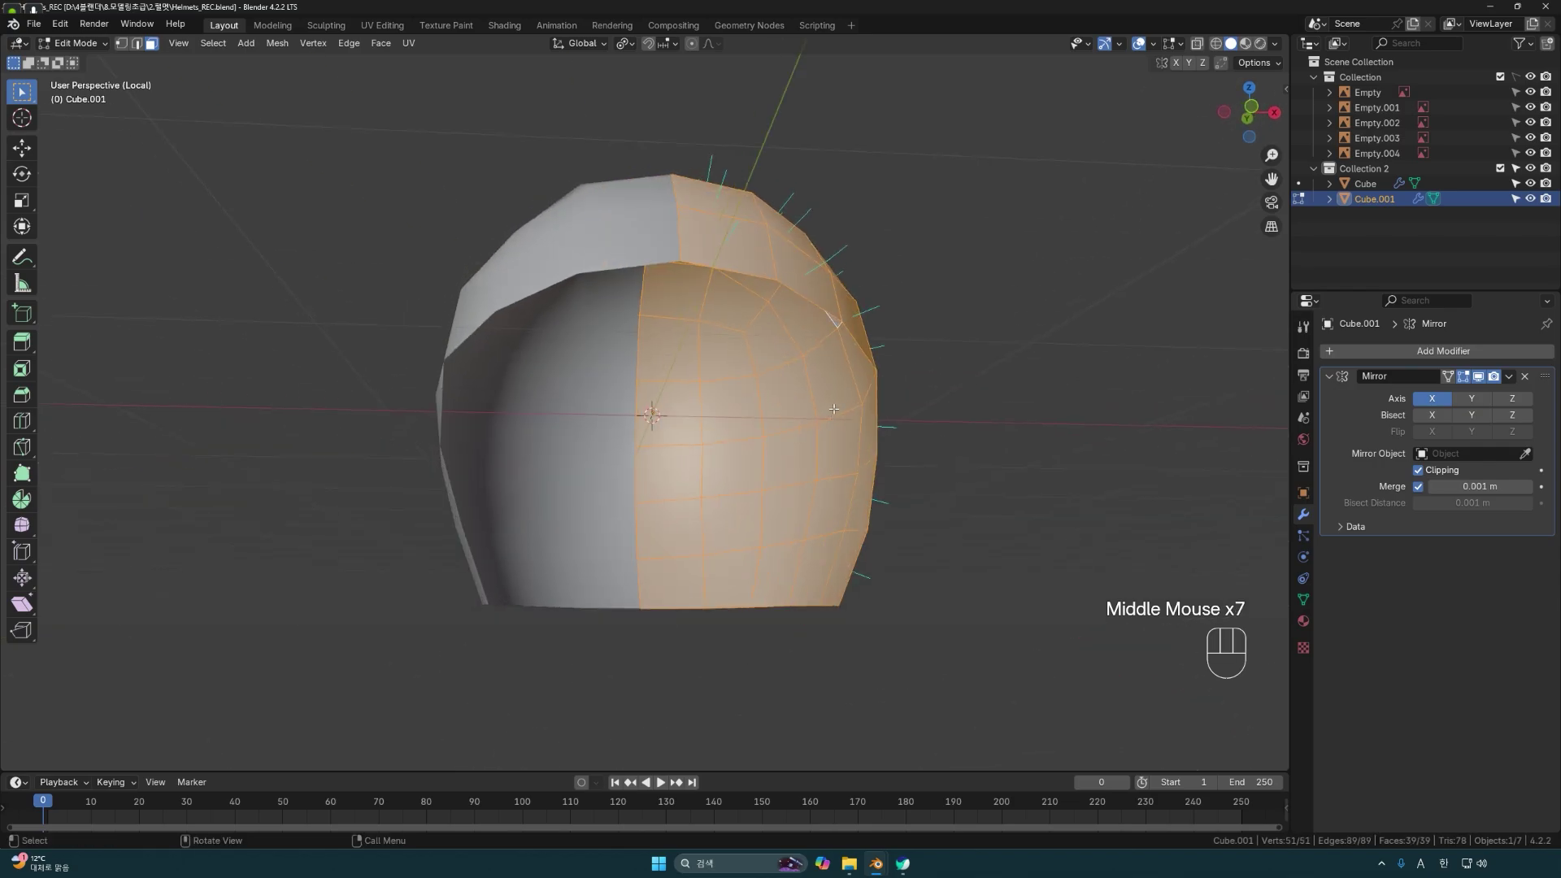
# Flip the normals of all faces of the isolated shell so they point inward.
pyautogui.moveTo(725, 431); pyautogui.dragTo(718, 478, button='middle')
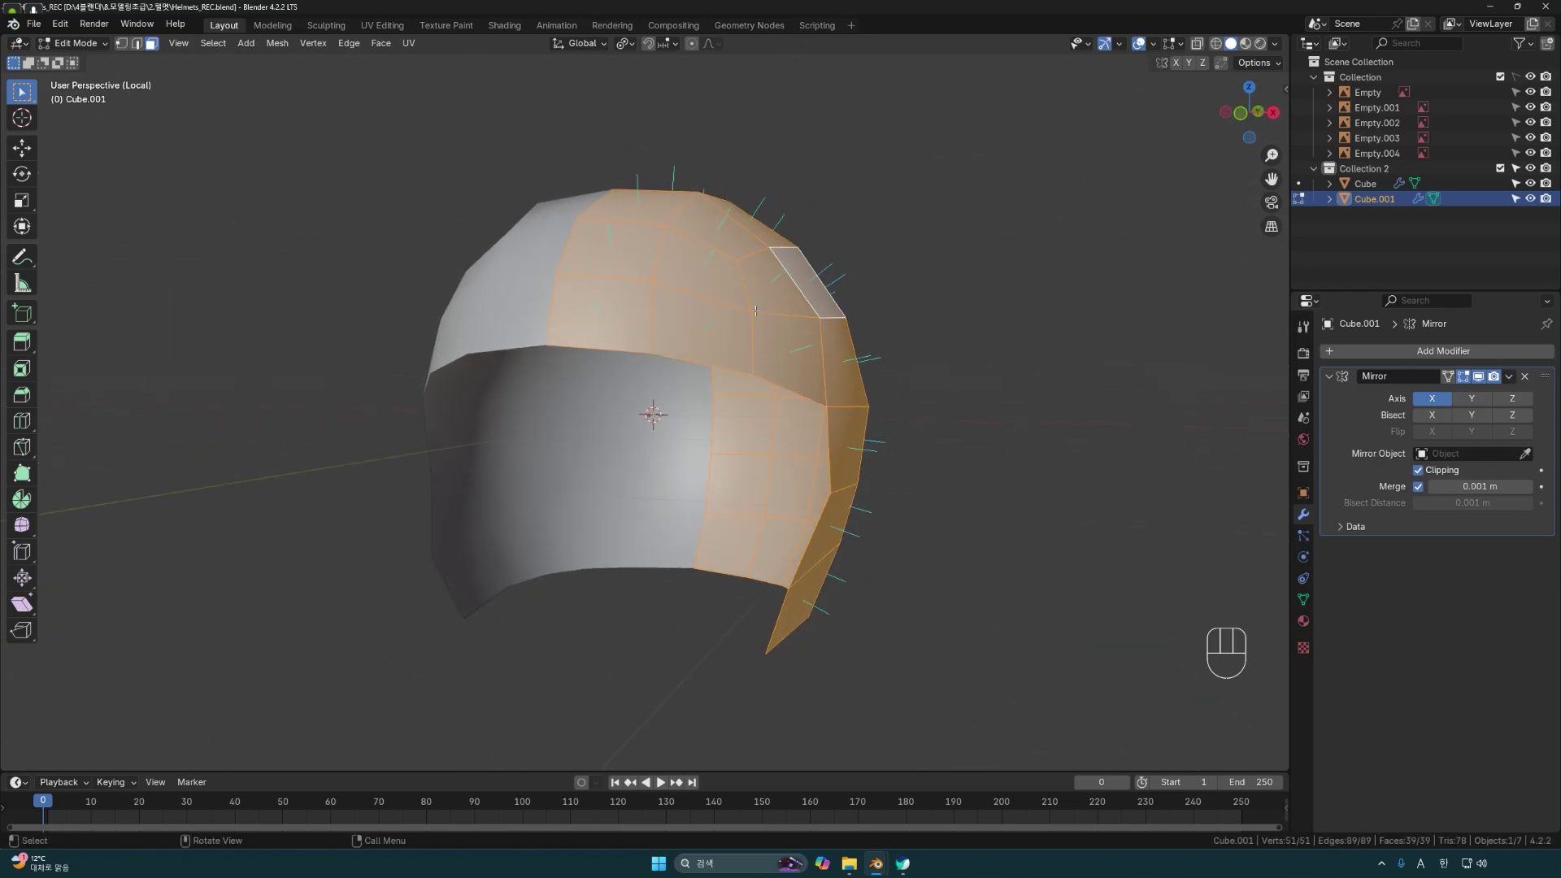
pyautogui.click(280, 46)
pyautogui.moveTo(352, 299)
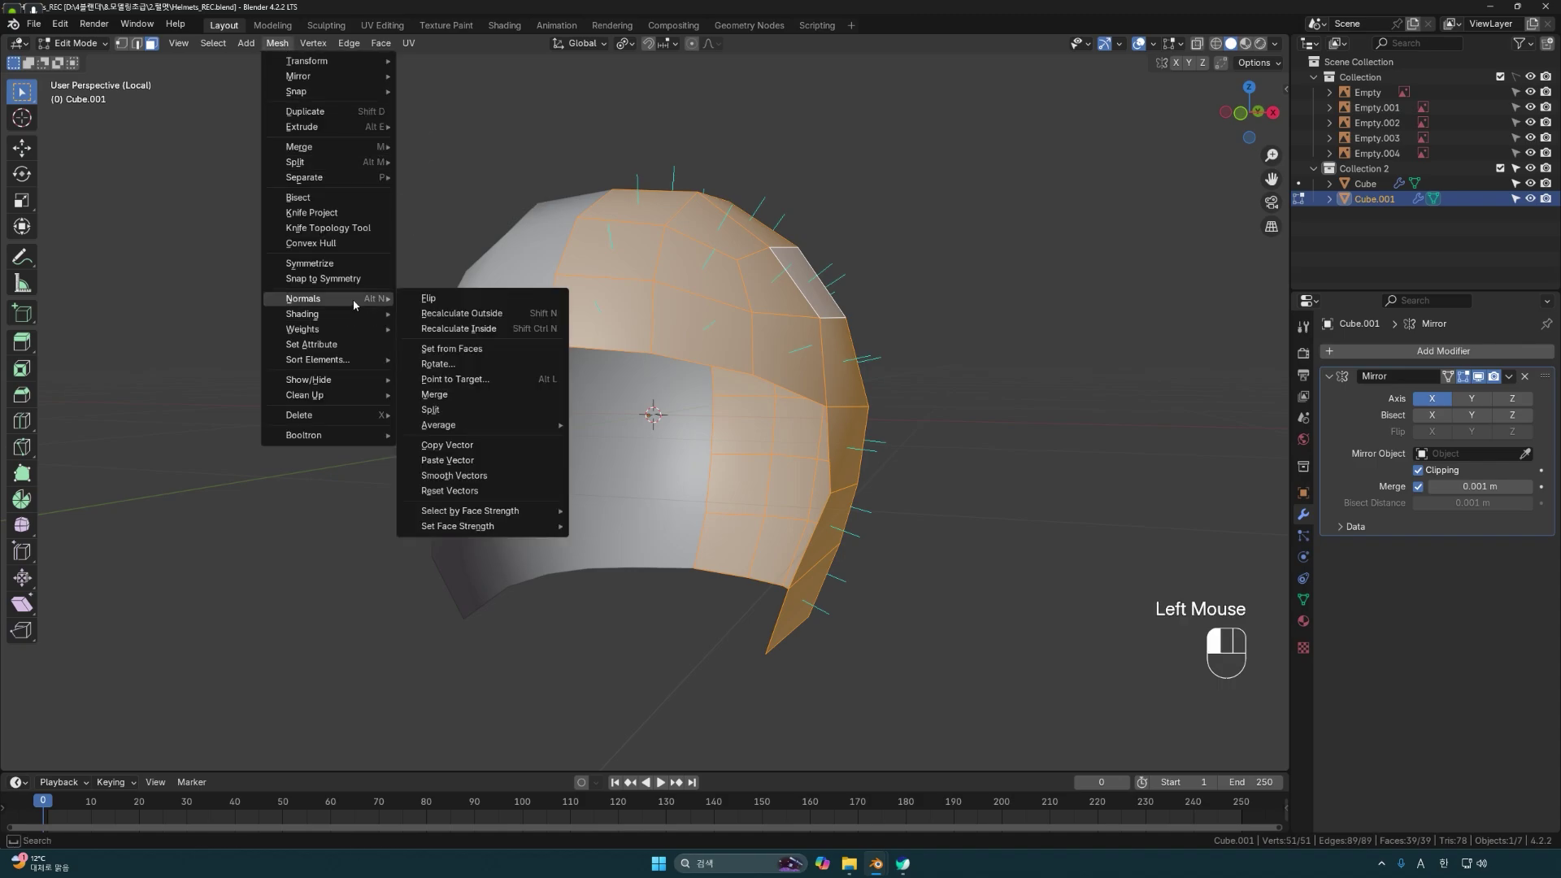
pyautogui.click(428, 298)
pyautogui.moveTo(894, 329); pyautogui.dragTo(972, 333, button='middle')
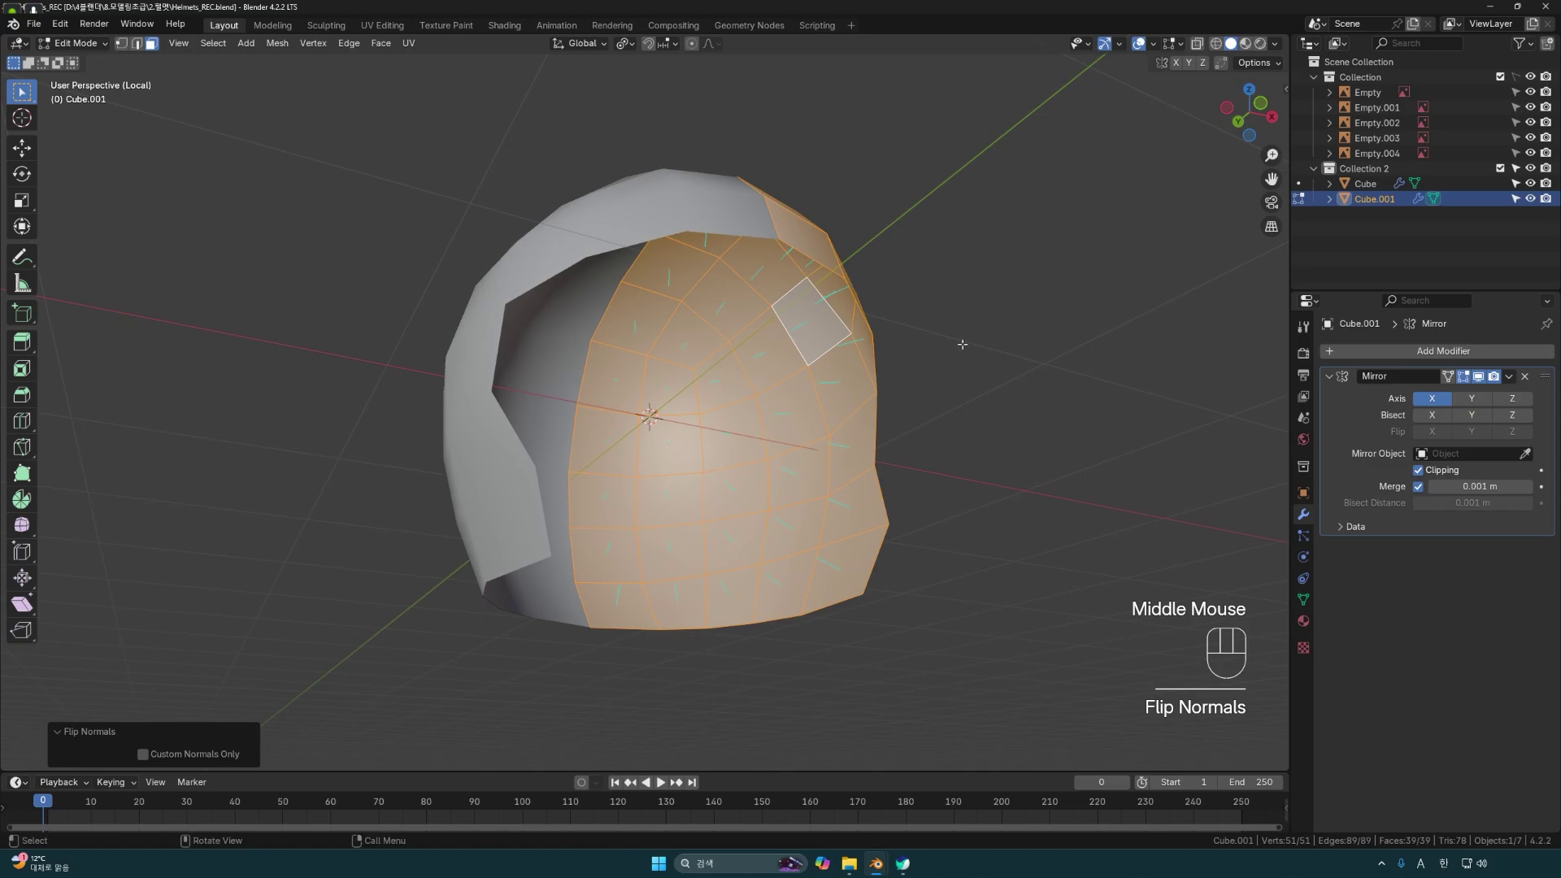
pyautogui.moveTo(846, 384); pyautogui.dragTo(785, 441, button='middle')
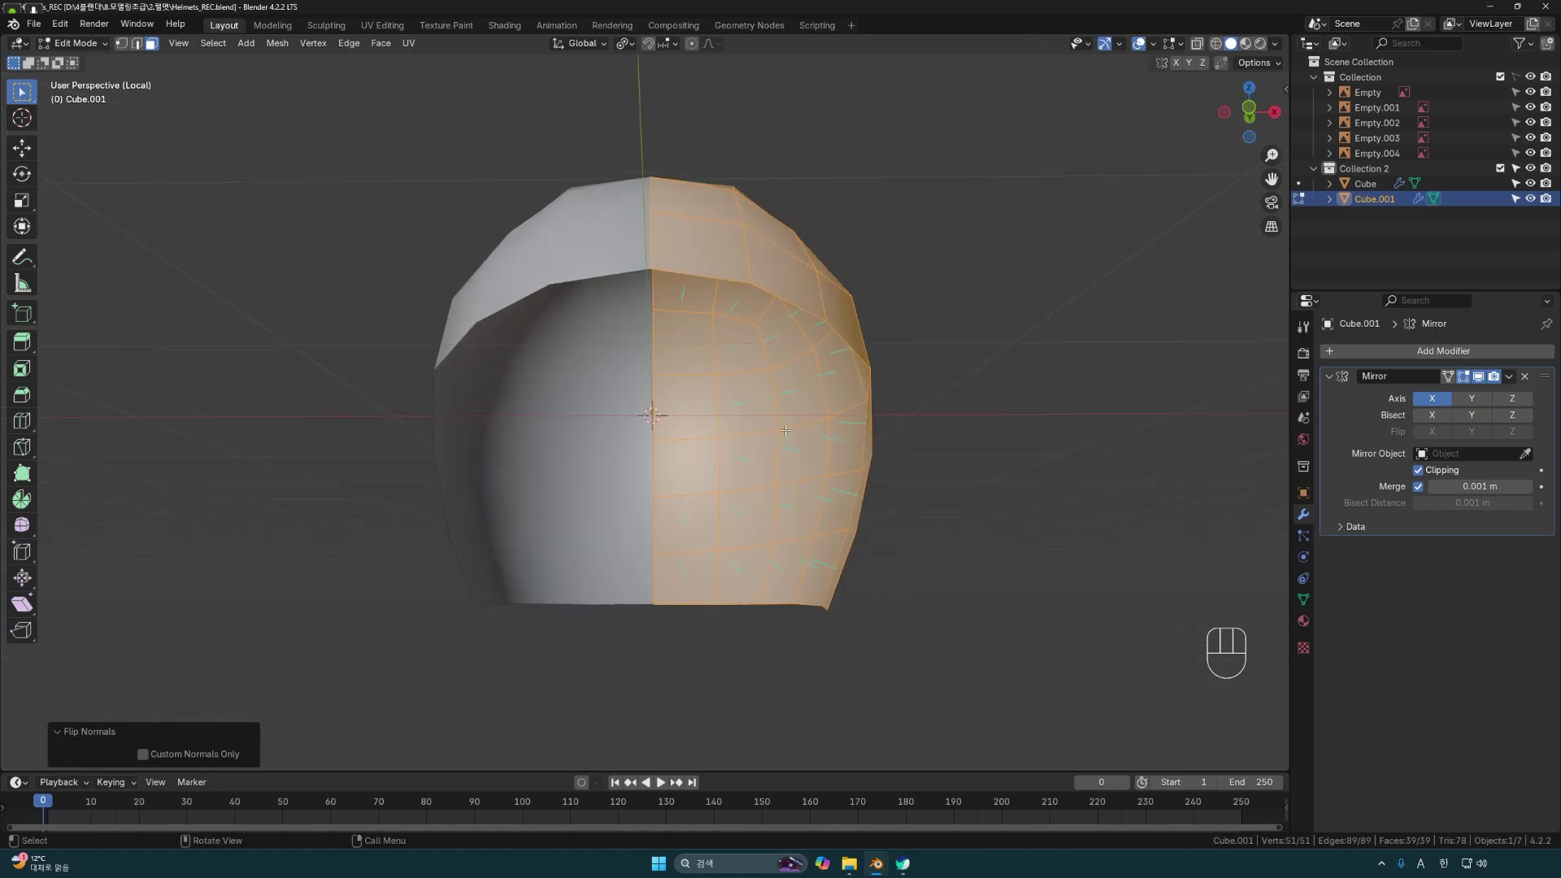
# Extrude all of the shell's faces along their normals with an offset of about 0.184 m toward the helmet's inside.
pyautogui.hotkey('ctrl', 'f')
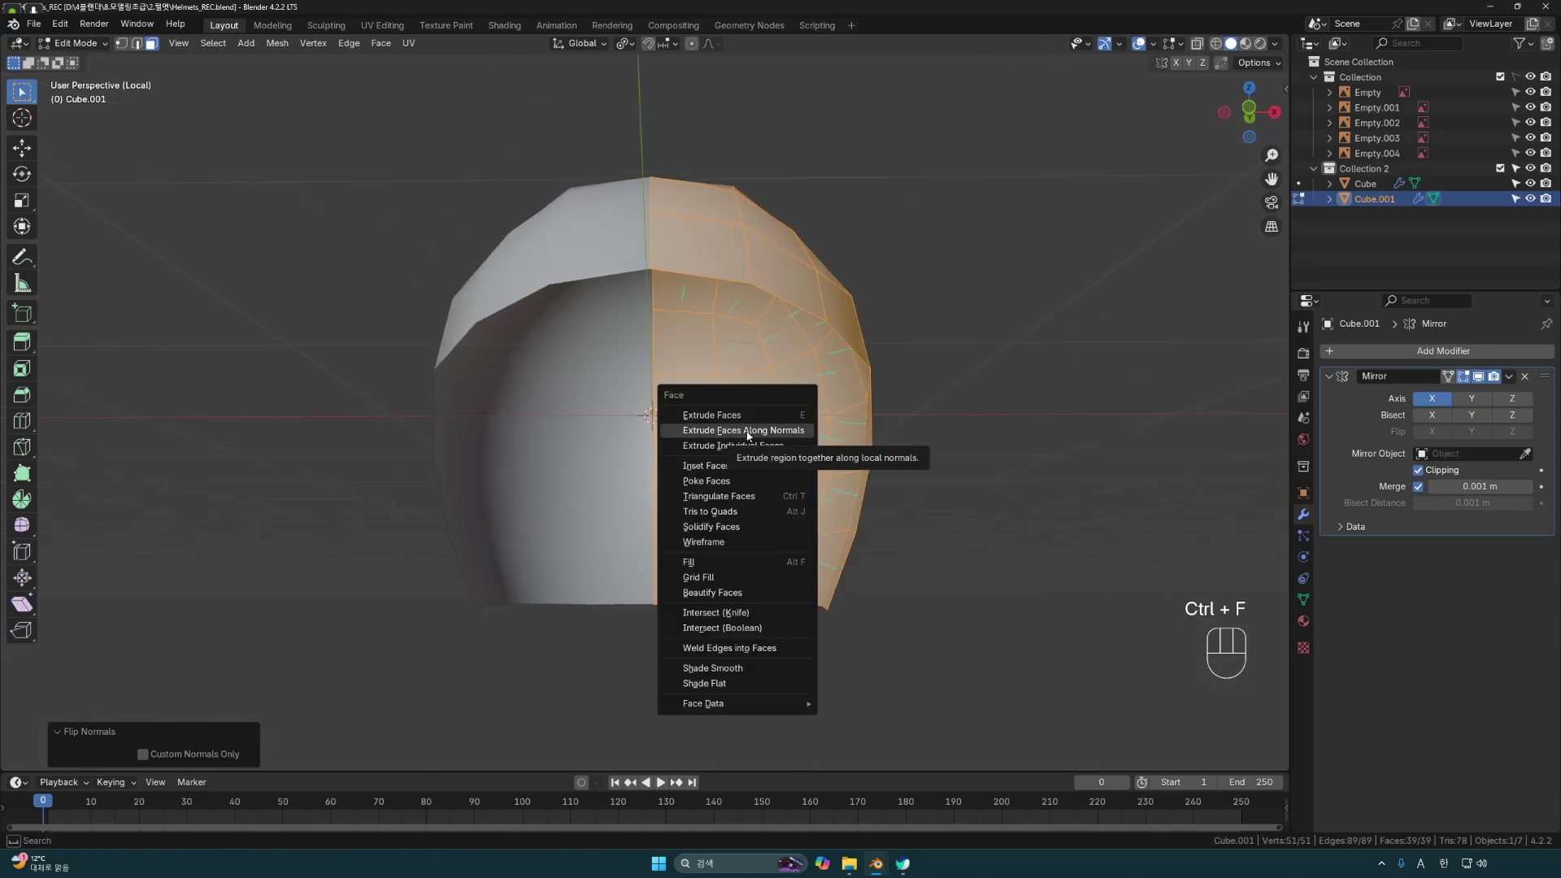
pyautogui.click(747, 432)
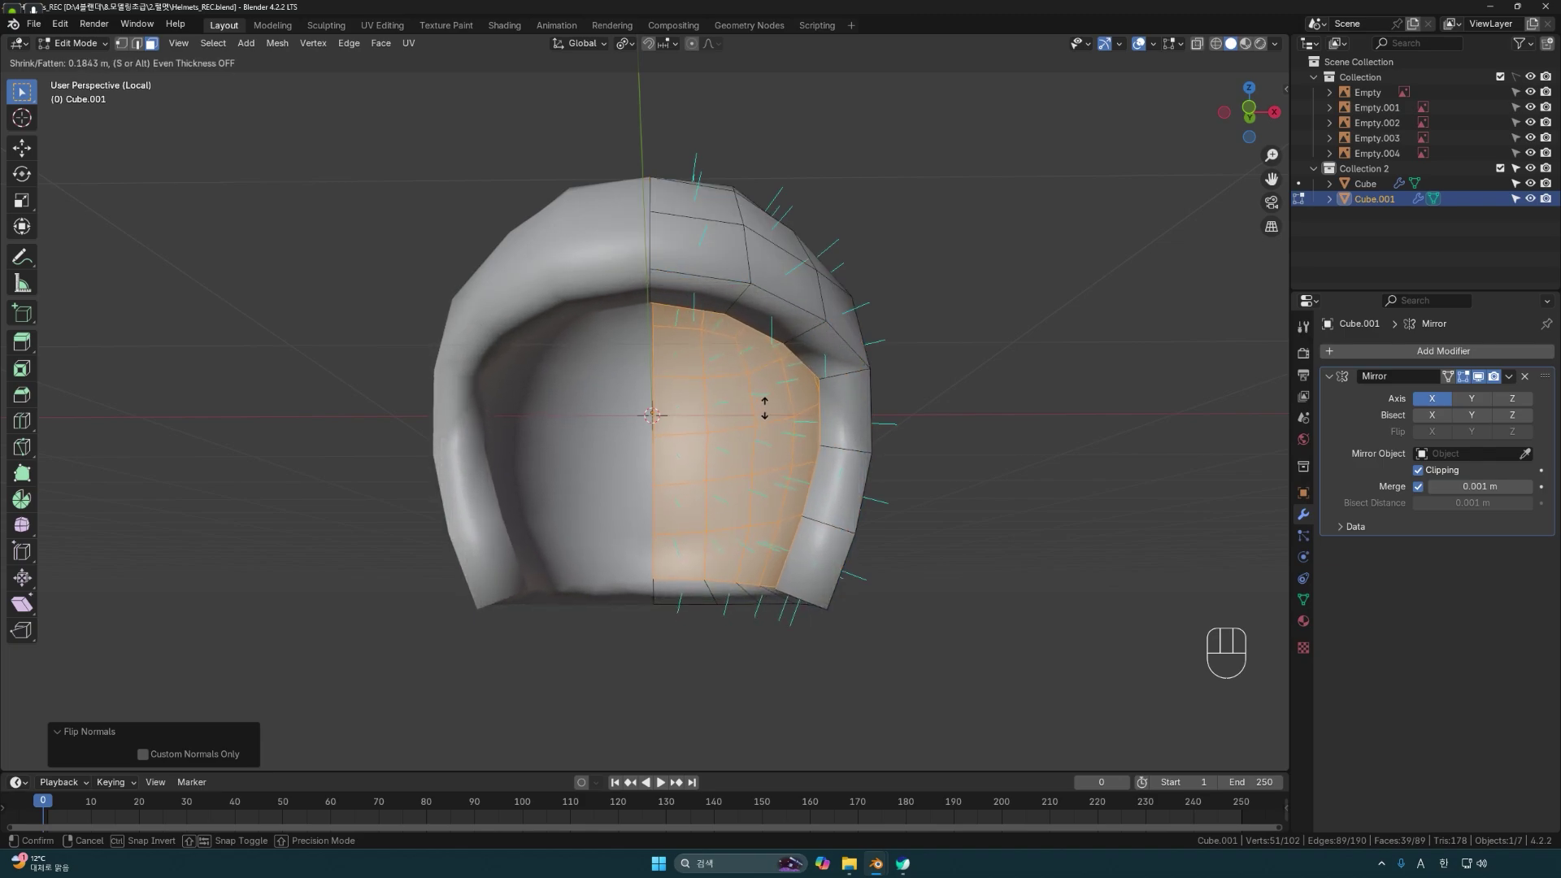
pyautogui.click(765, 408)
pyautogui.moveTo(947, 411); pyautogui.dragTo(785, 332, button='middle')
pyautogui.moveTo(780, 390); pyautogui.dragTo(905, 427, button='middle')
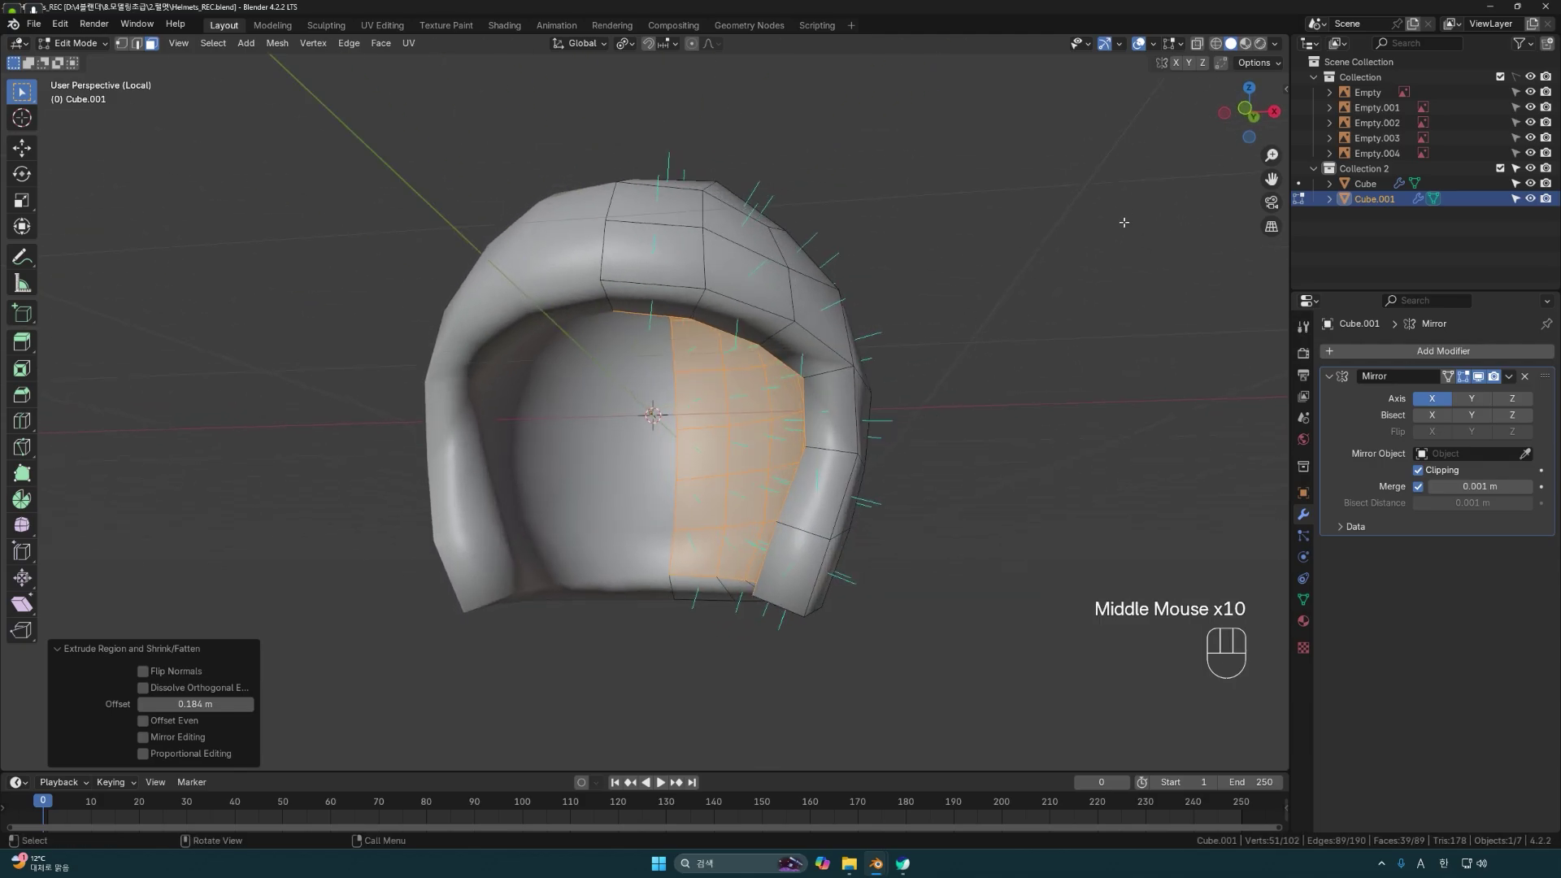
# Hide the face normals display and leave local view so the whole helmet scene shows.
pyautogui.click(1181, 43)
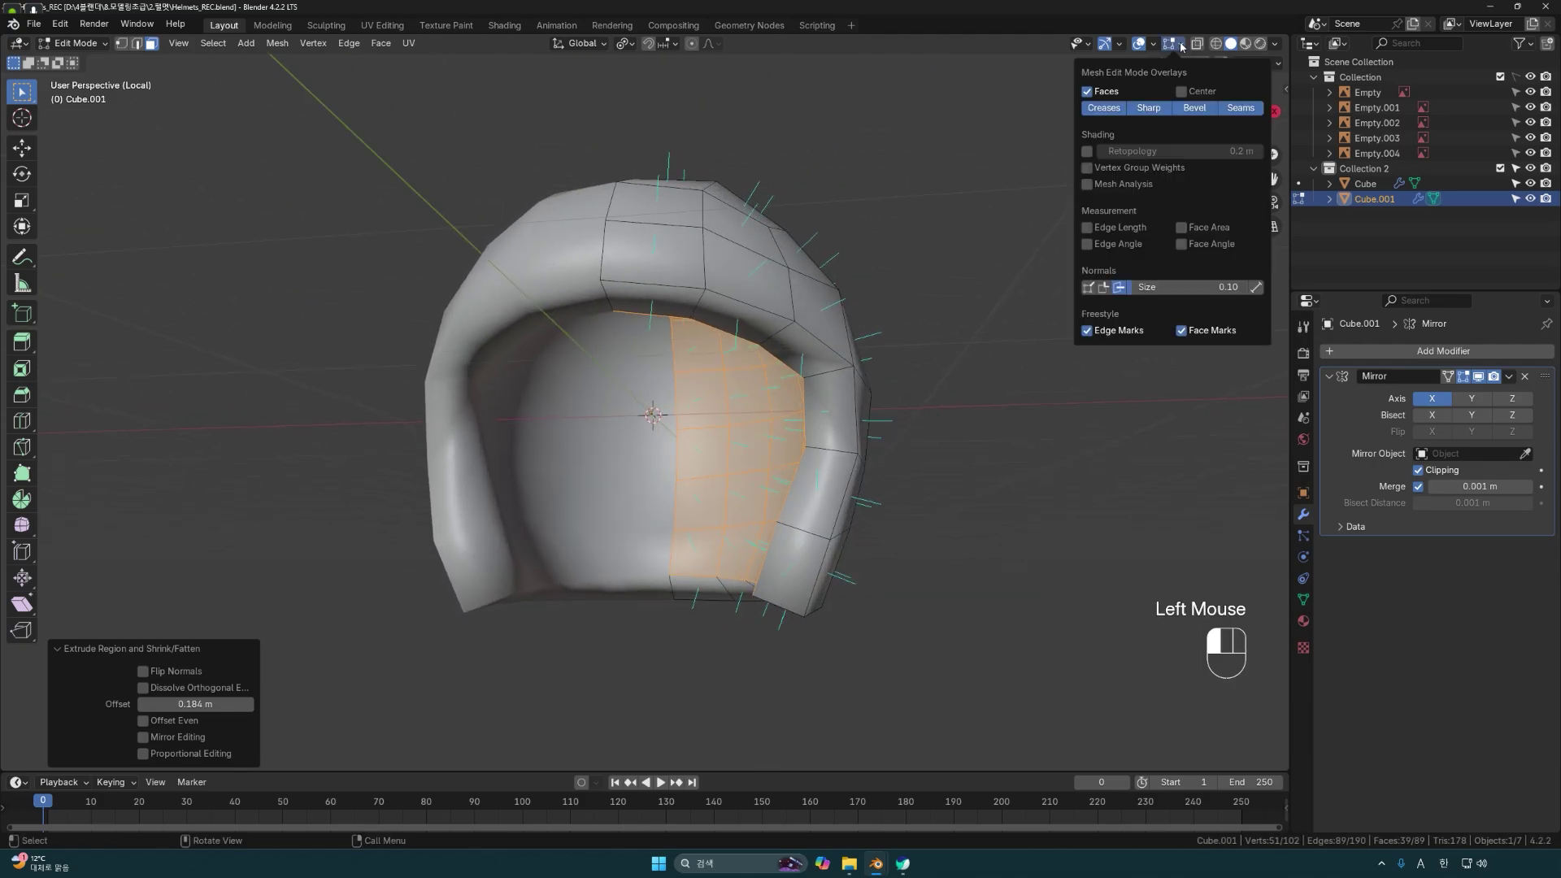
pyautogui.click(1119, 287)
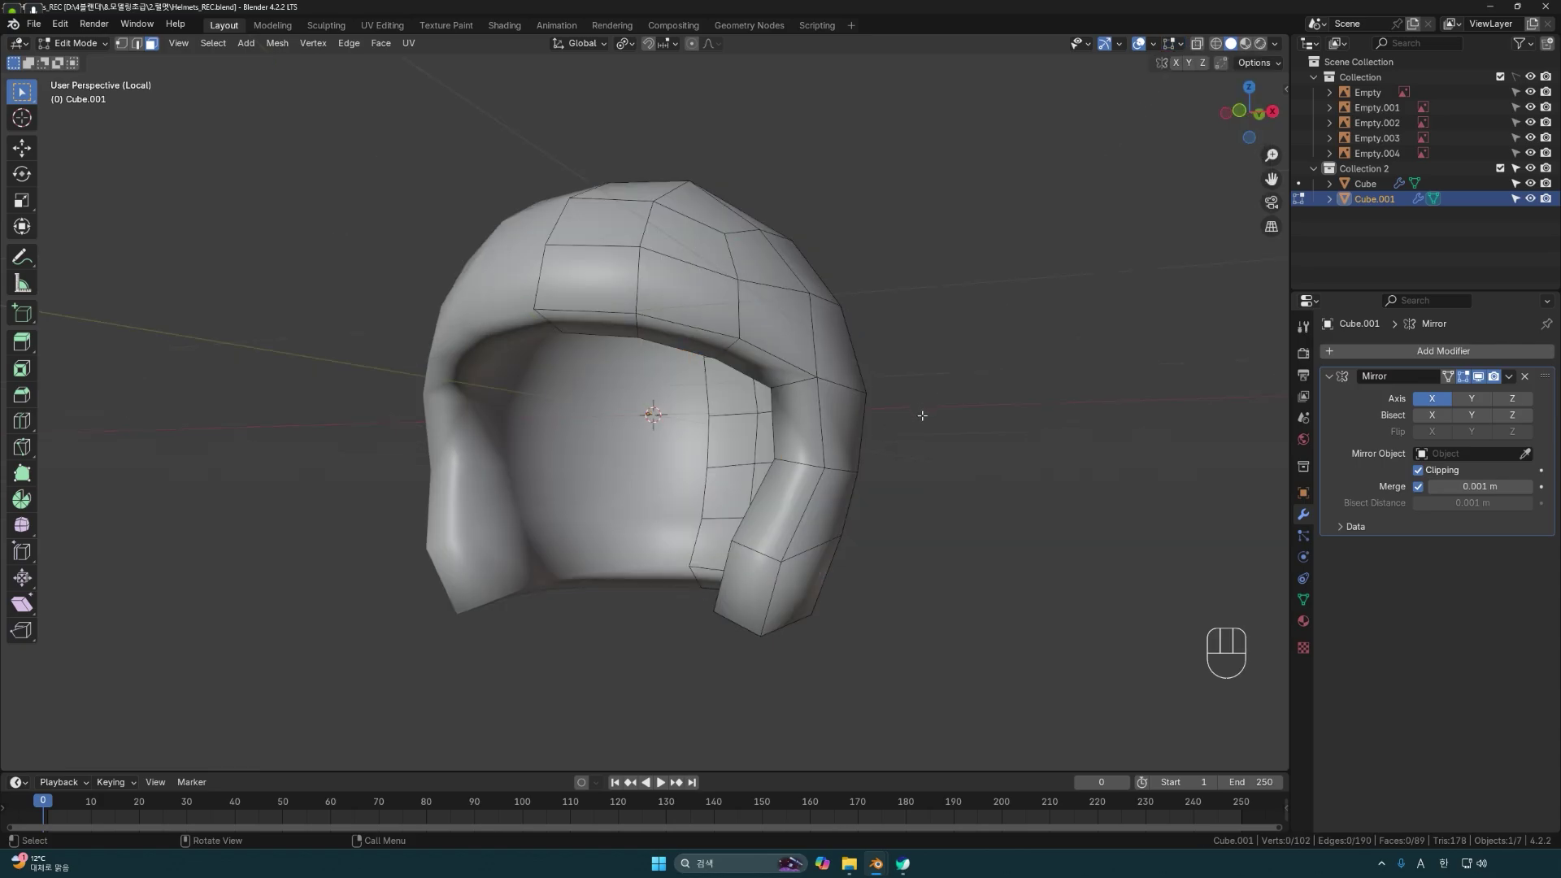
pyautogui.press('KP_Divide')
pyautogui.scroll(1, 922, 415)
pyautogui.moveTo(922, 415); pyautogui.dragTo(849, 497, button='middle')
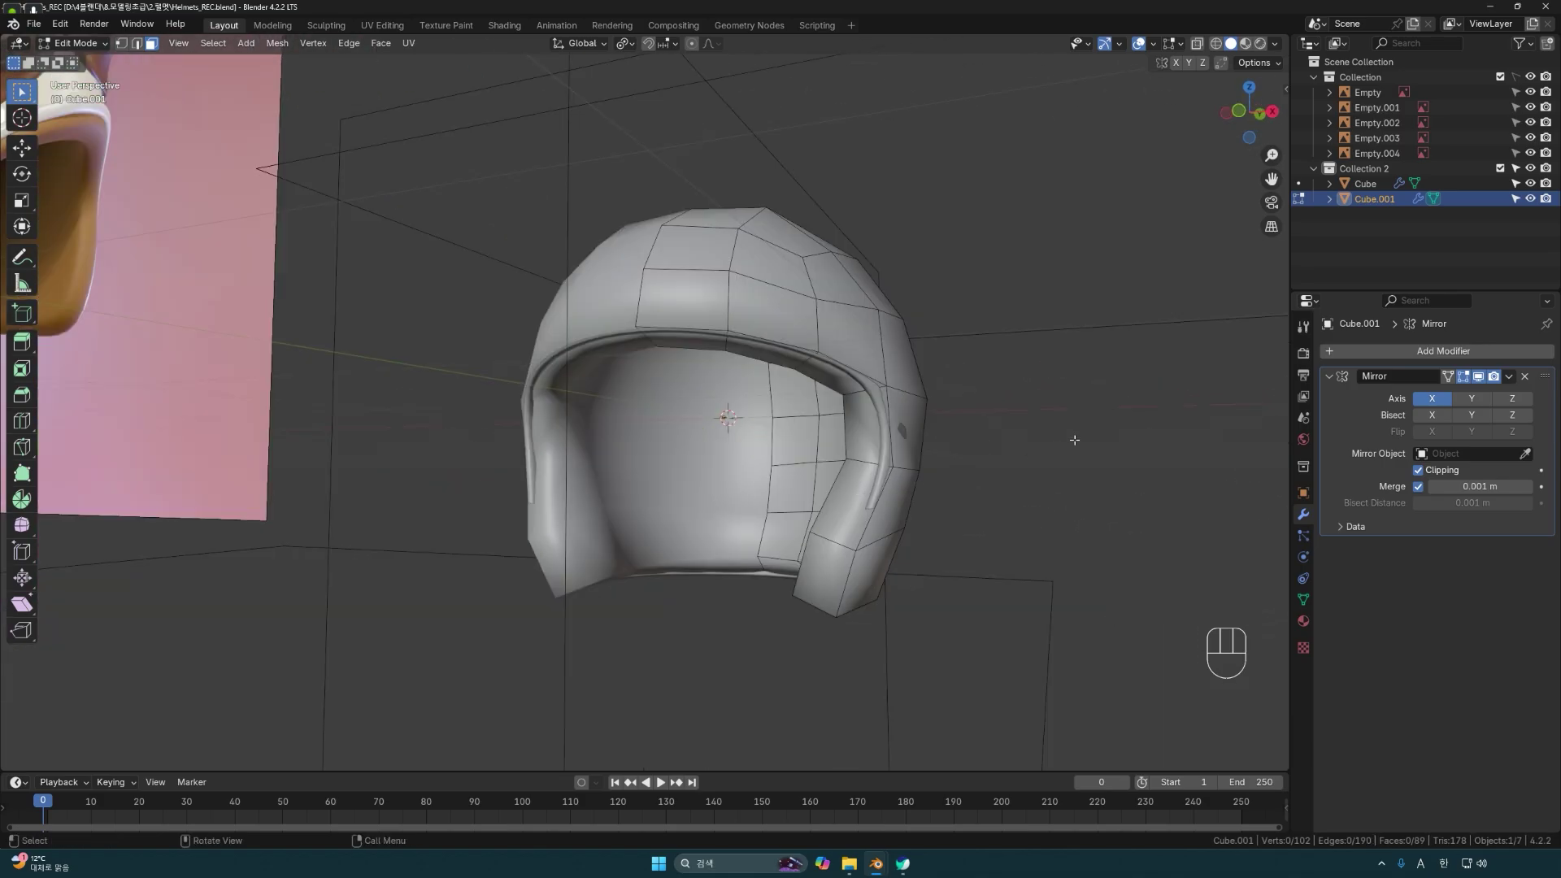
# Add a Subdivision modifier to the thickened inner shell and set its viewport levels to 2.
pyautogui.click(1374, 351)
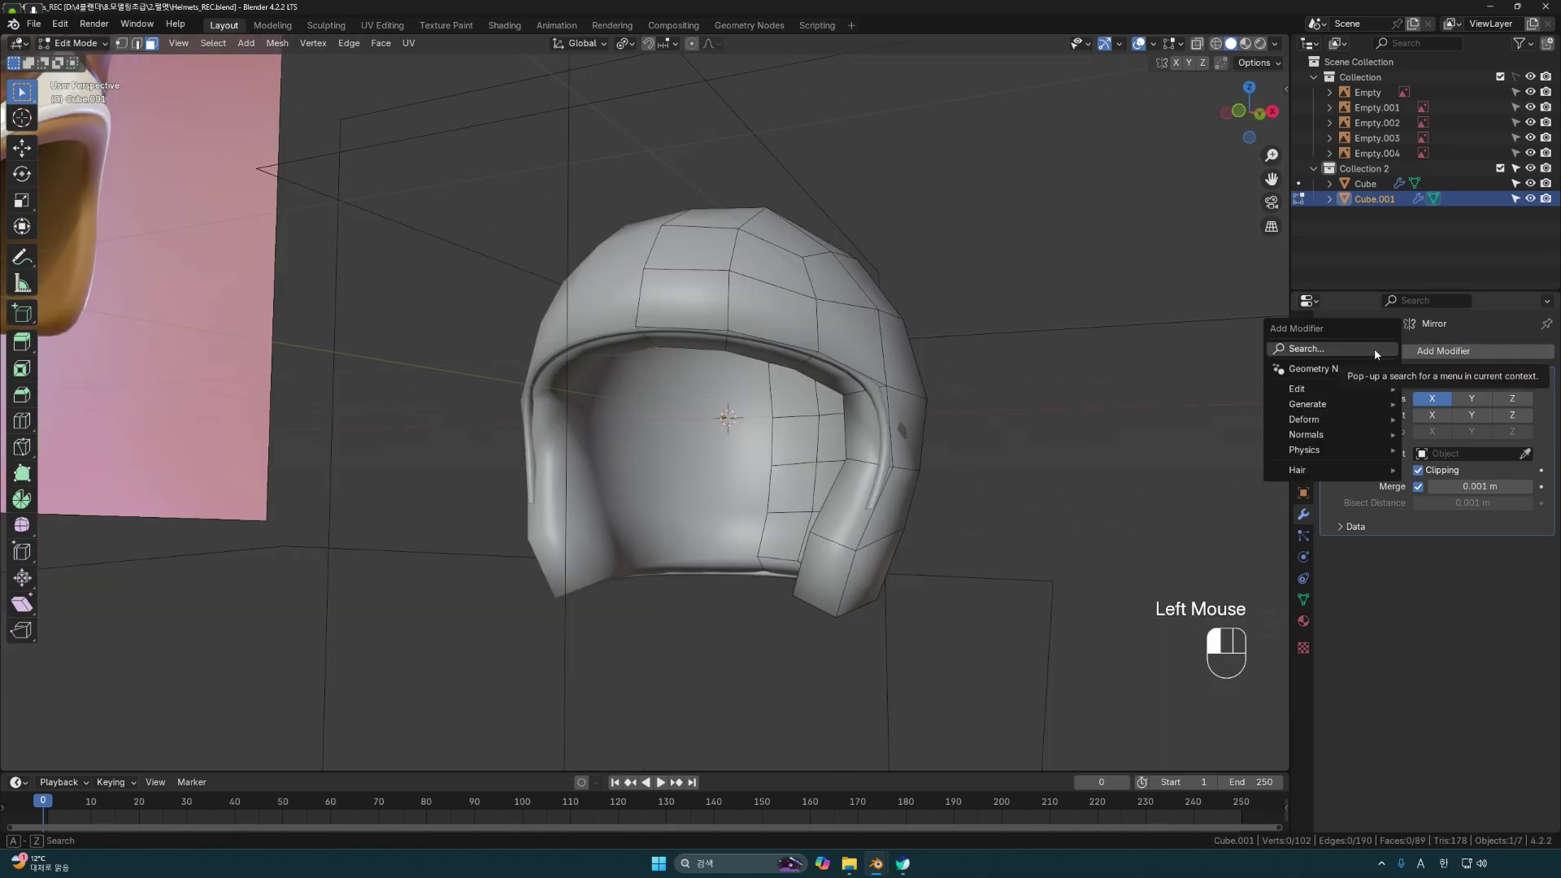
pyautogui.click(1374, 349)
pyautogui.write('s')
pyautogui.click(1338, 376)
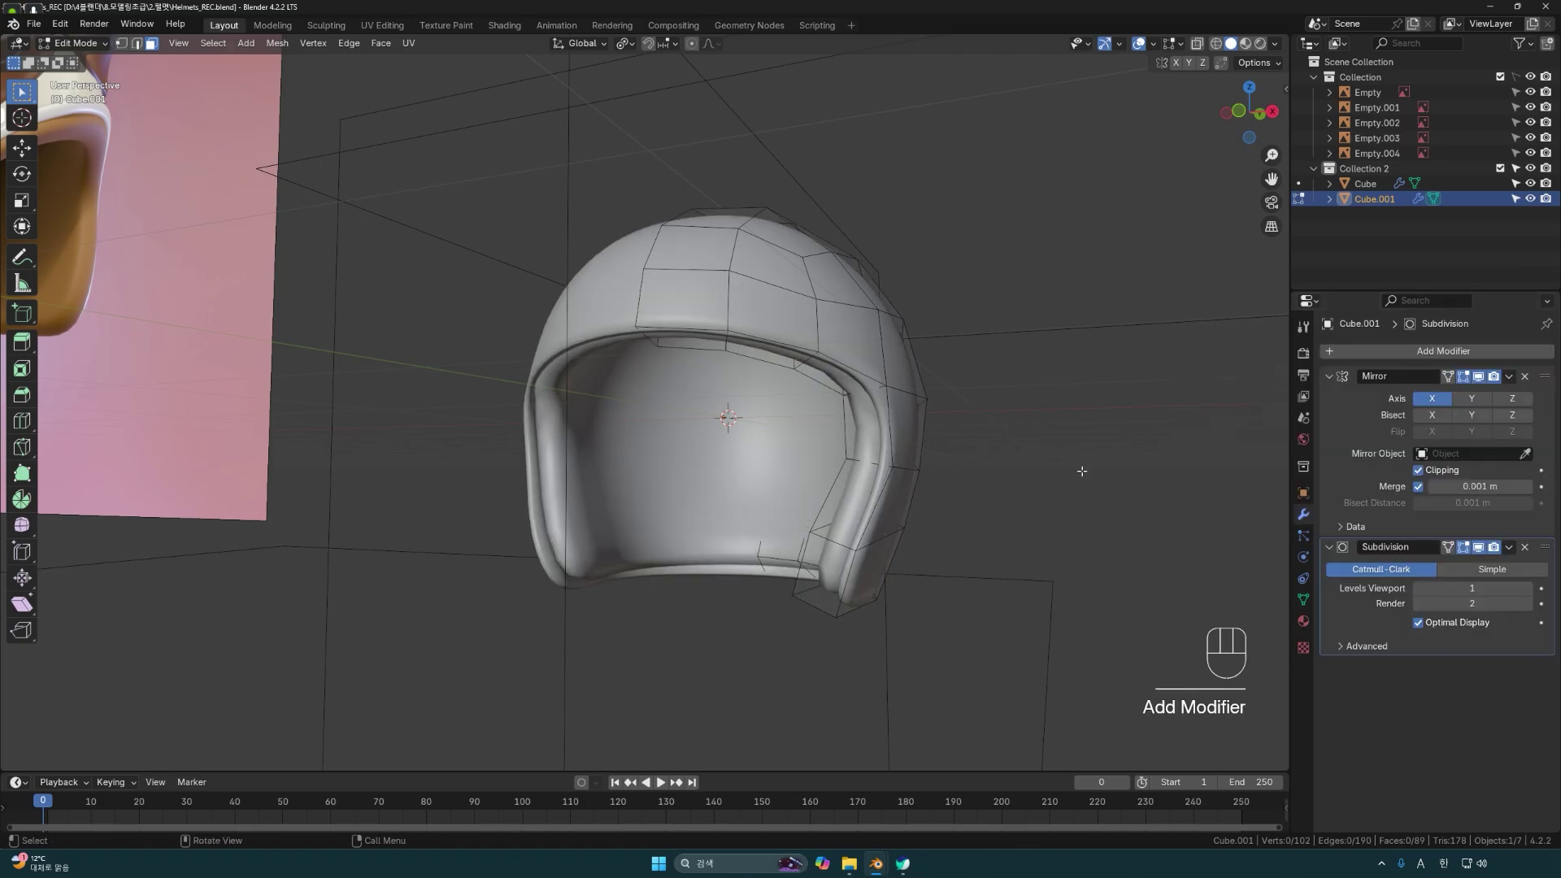
pyautogui.moveTo(1108, 456); pyautogui.dragTo(1081, 458, button='middle')
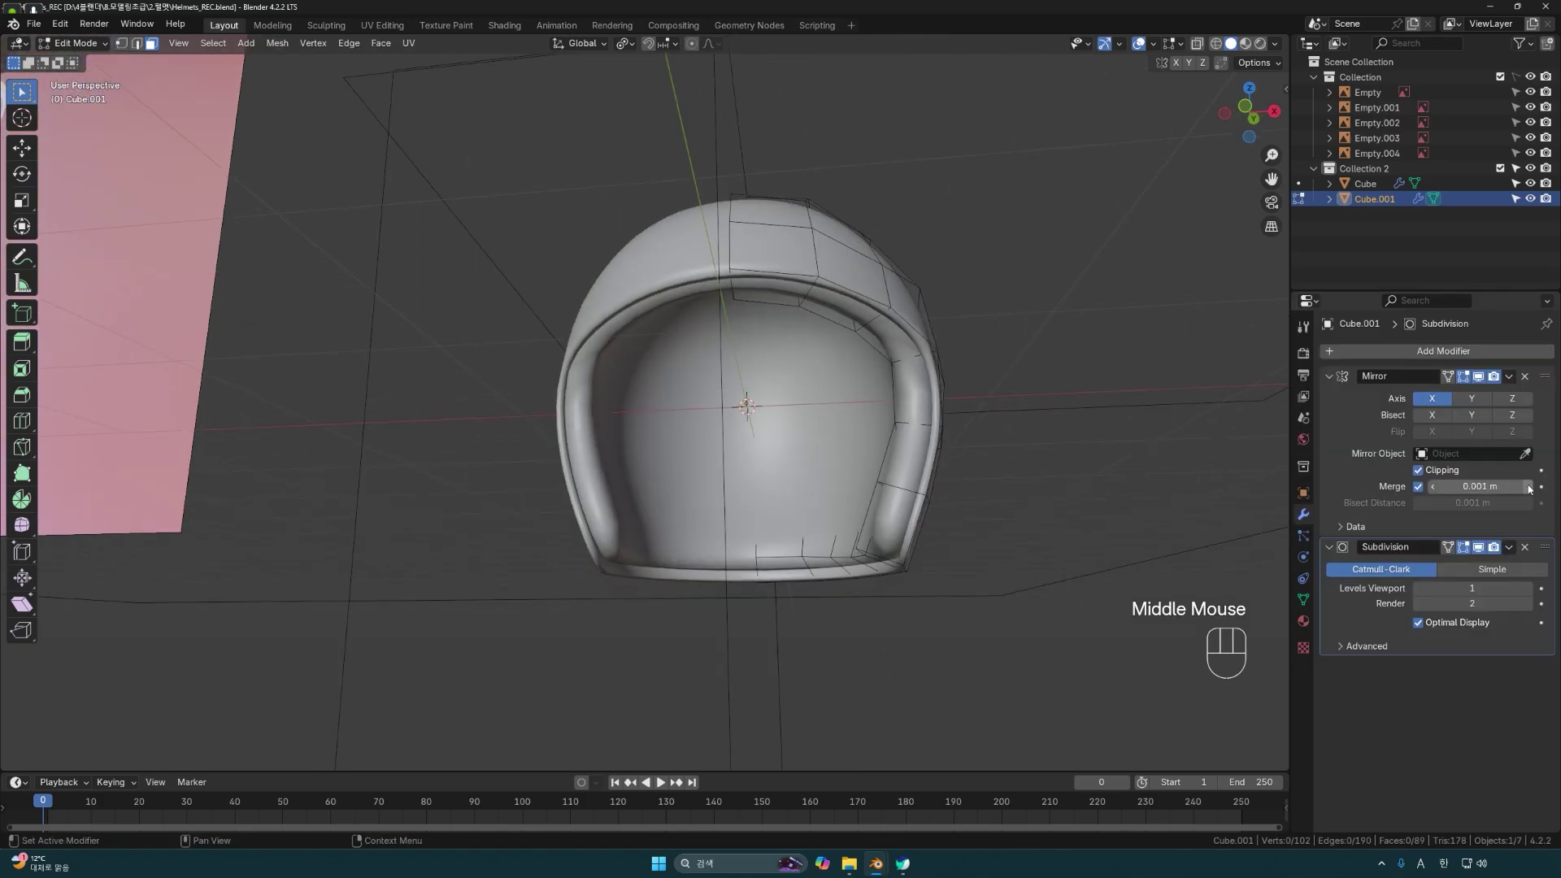
pyautogui.click(1528, 589)
pyautogui.moveTo(1016, 475); pyautogui.dragTo(785, 440, button='middle')
pyautogui.scroll(-1, 938, 520)
pyautogui.scroll(1, 934, 516)
pyautogui.moveTo(911, 452); pyautogui.dragTo(854, 377, button='middle')
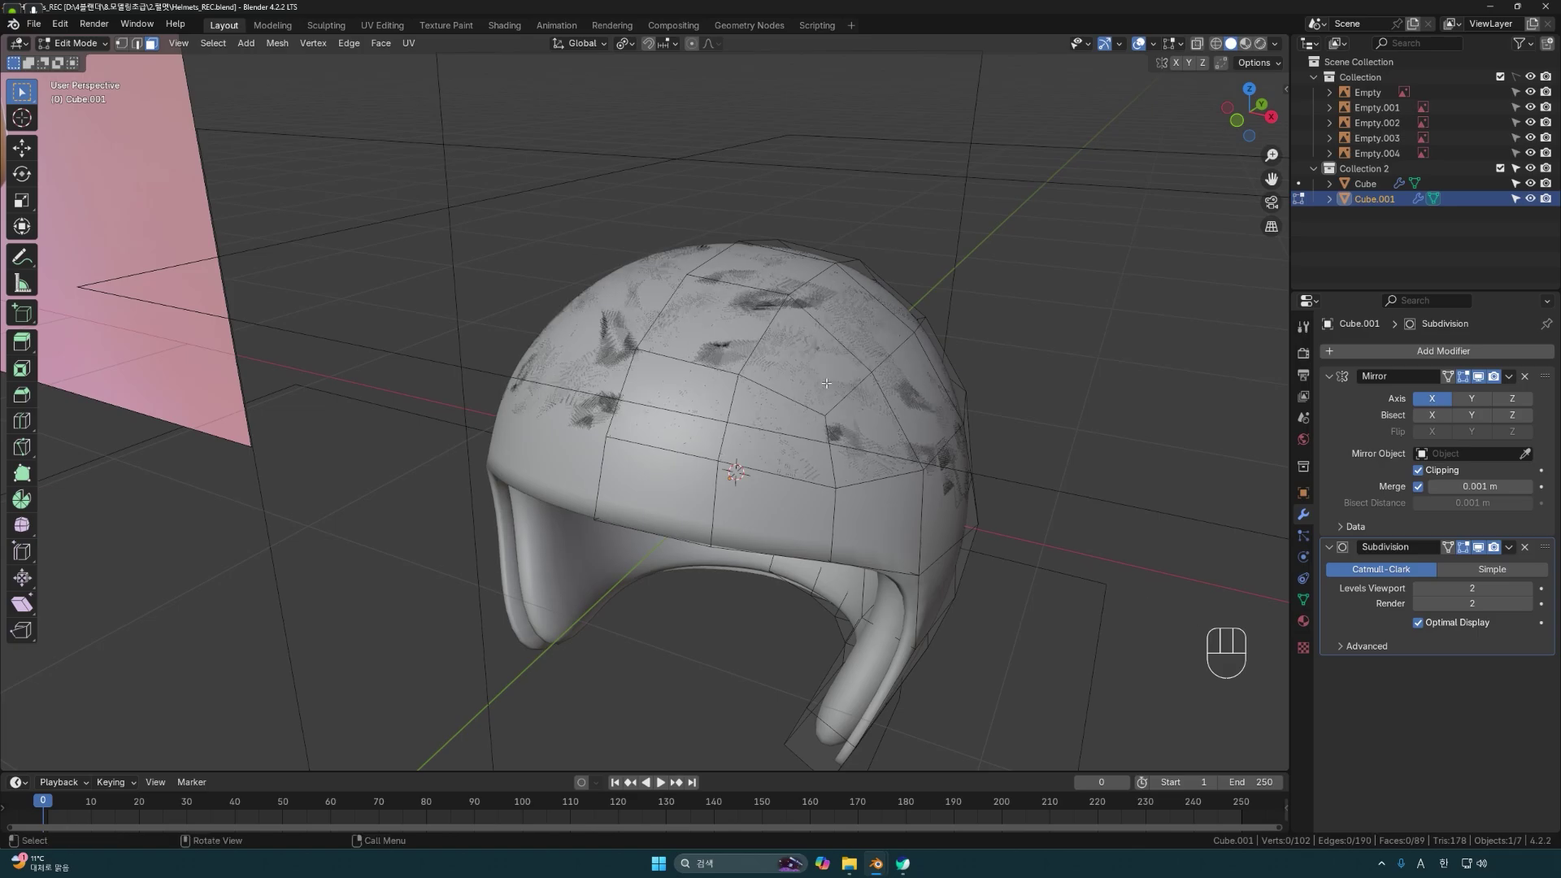
# Try scaling the inner shell uniformly to about 0.99 in Object Mode, cancel it, and return to Edit Mode.
pyautogui.moveTo(826, 383); pyautogui.dragTo(863, 401, button='middle')
pyautogui.scroll(-1, 863, 376)
pyautogui.scroll(1, 848, 390)
pyautogui.press('s')
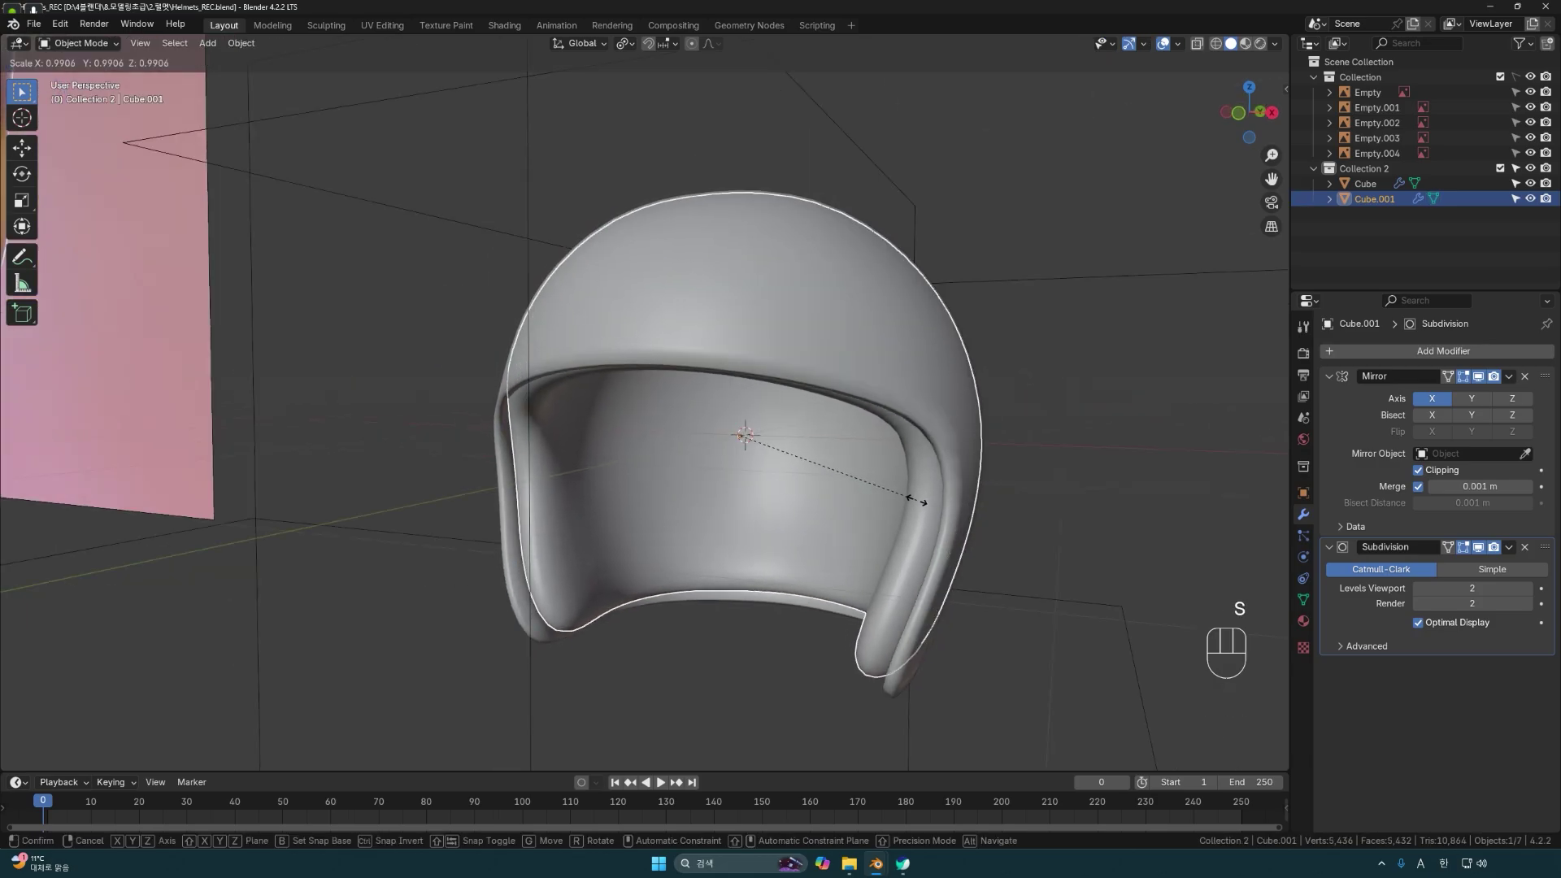
pyautogui.press('Escape')
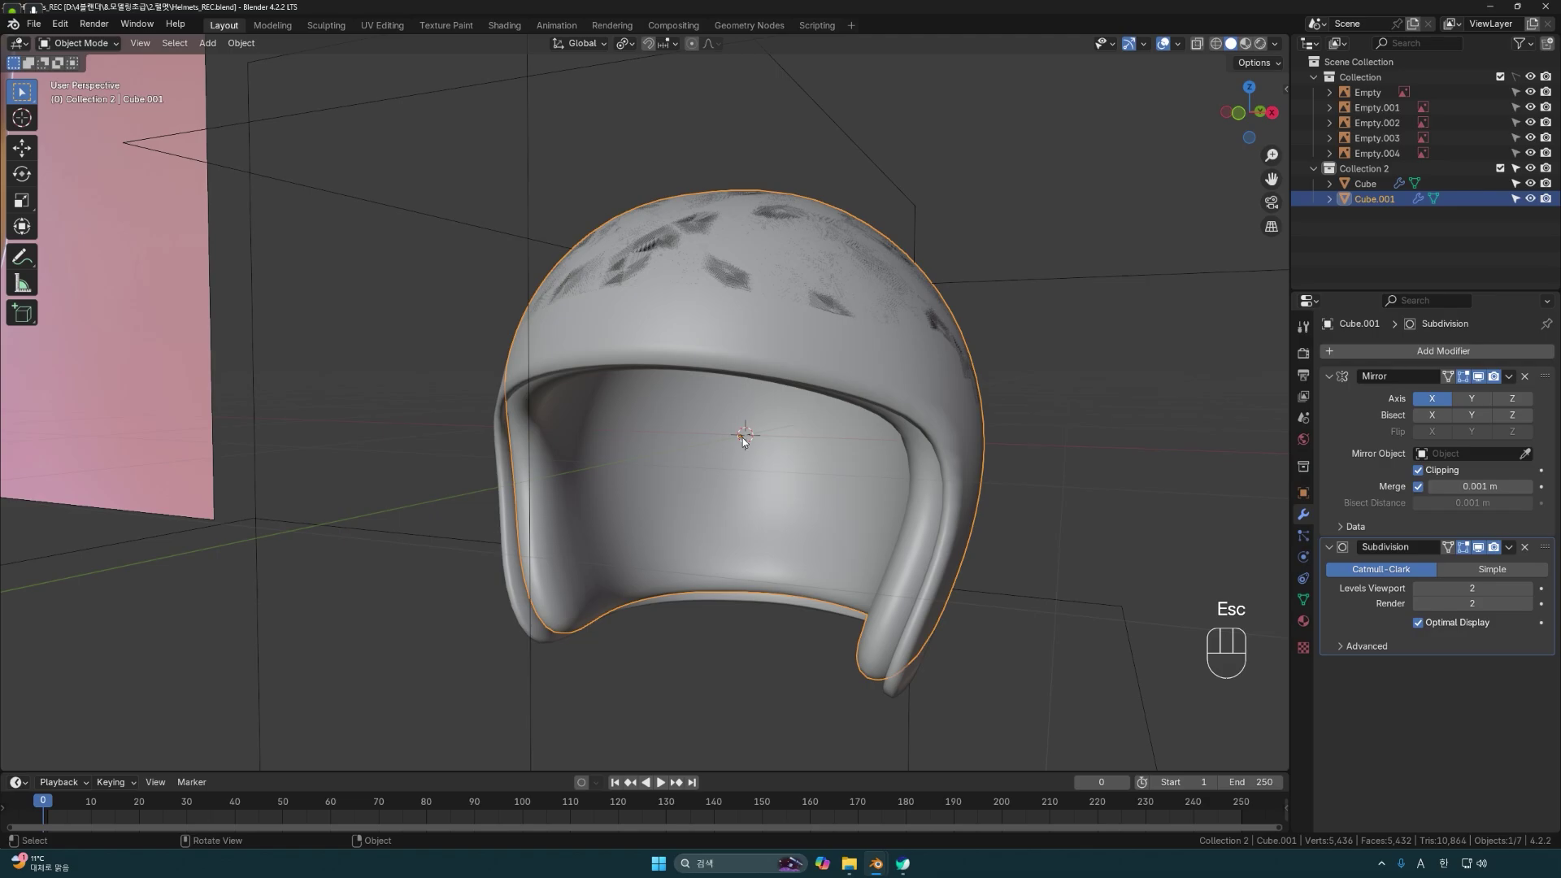
pyautogui.moveTo(852, 450); pyautogui.dragTo(906, 442, button='middle')
pyautogui.click(878, 478)
pyautogui.press('Tab')
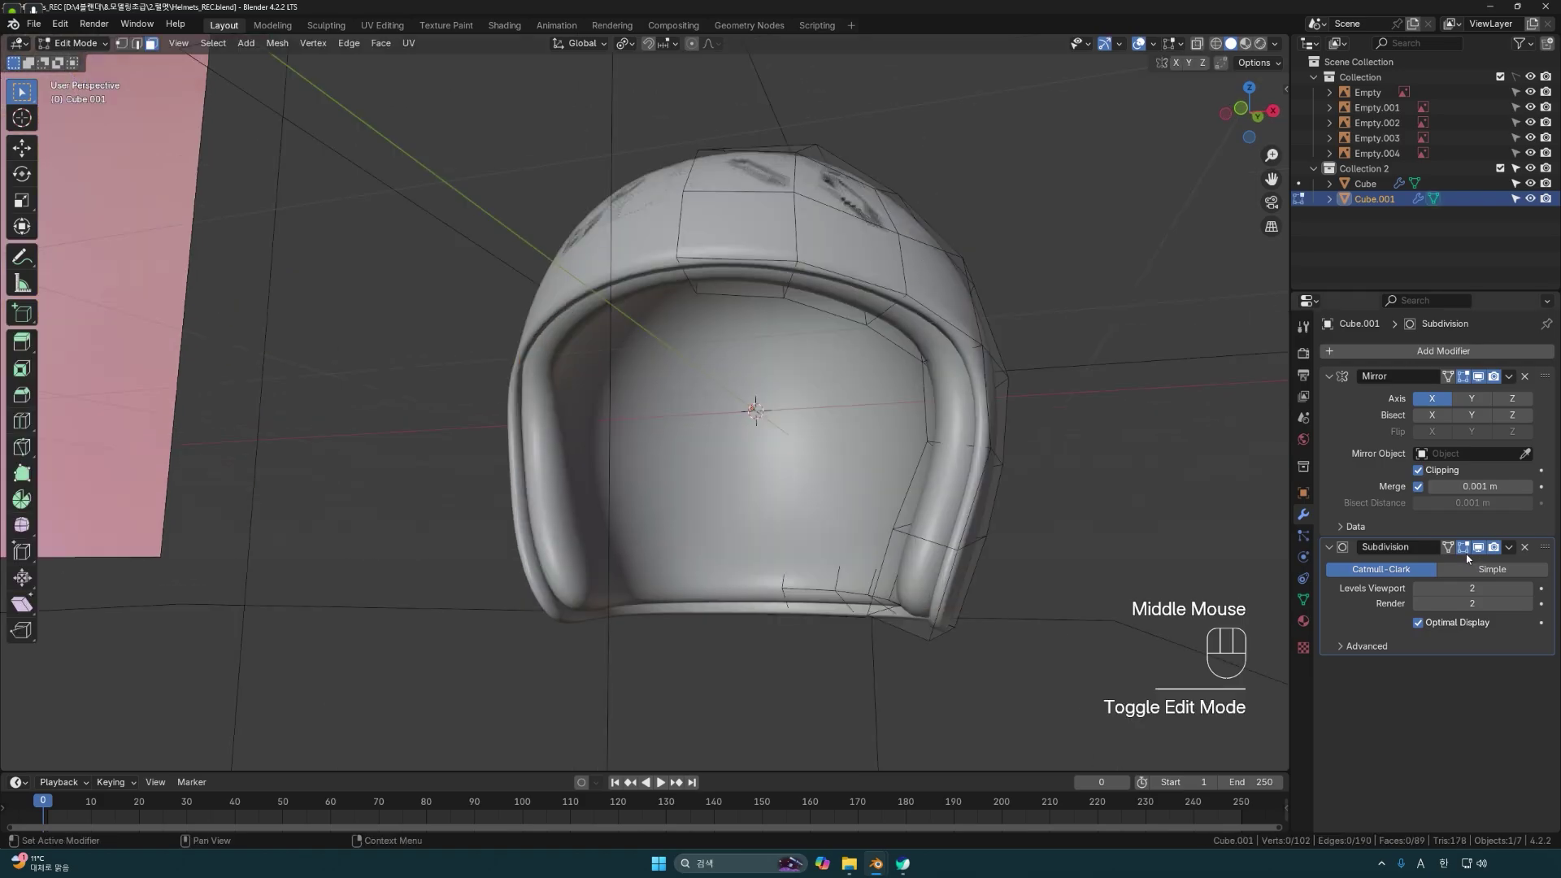
# Turn off the Subdivision display in Edit Mode and shrink the whole inner shell by about -0.057 m with Shrink/Fatten.
pyautogui.click(1463, 550)
pyautogui.moveTo(1073, 517); pyautogui.dragTo(1071, 525, button='middle')
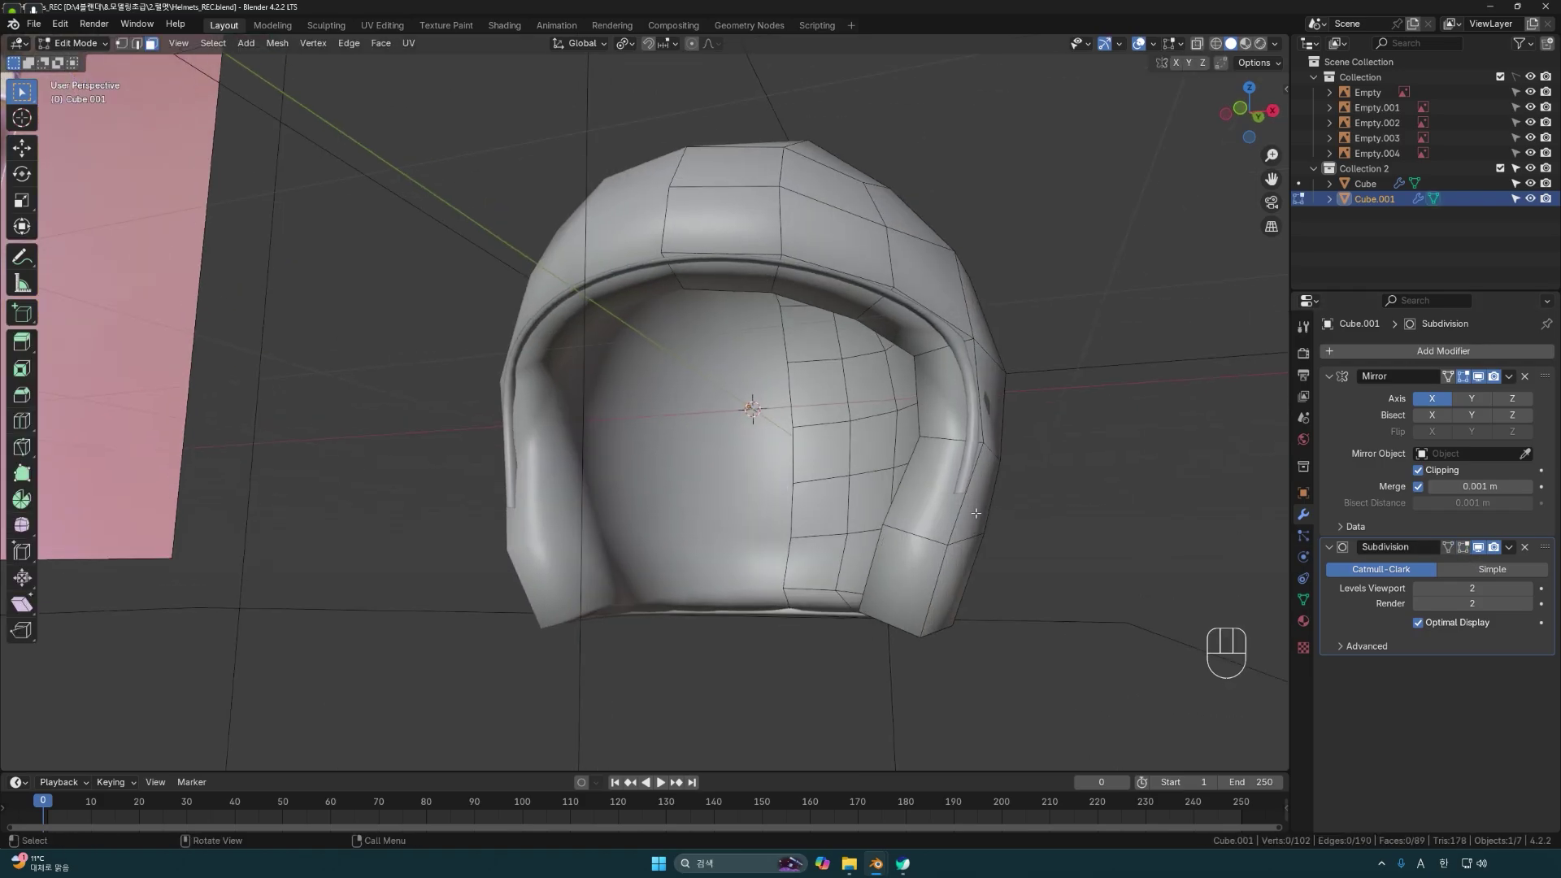
pyautogui.press('a')
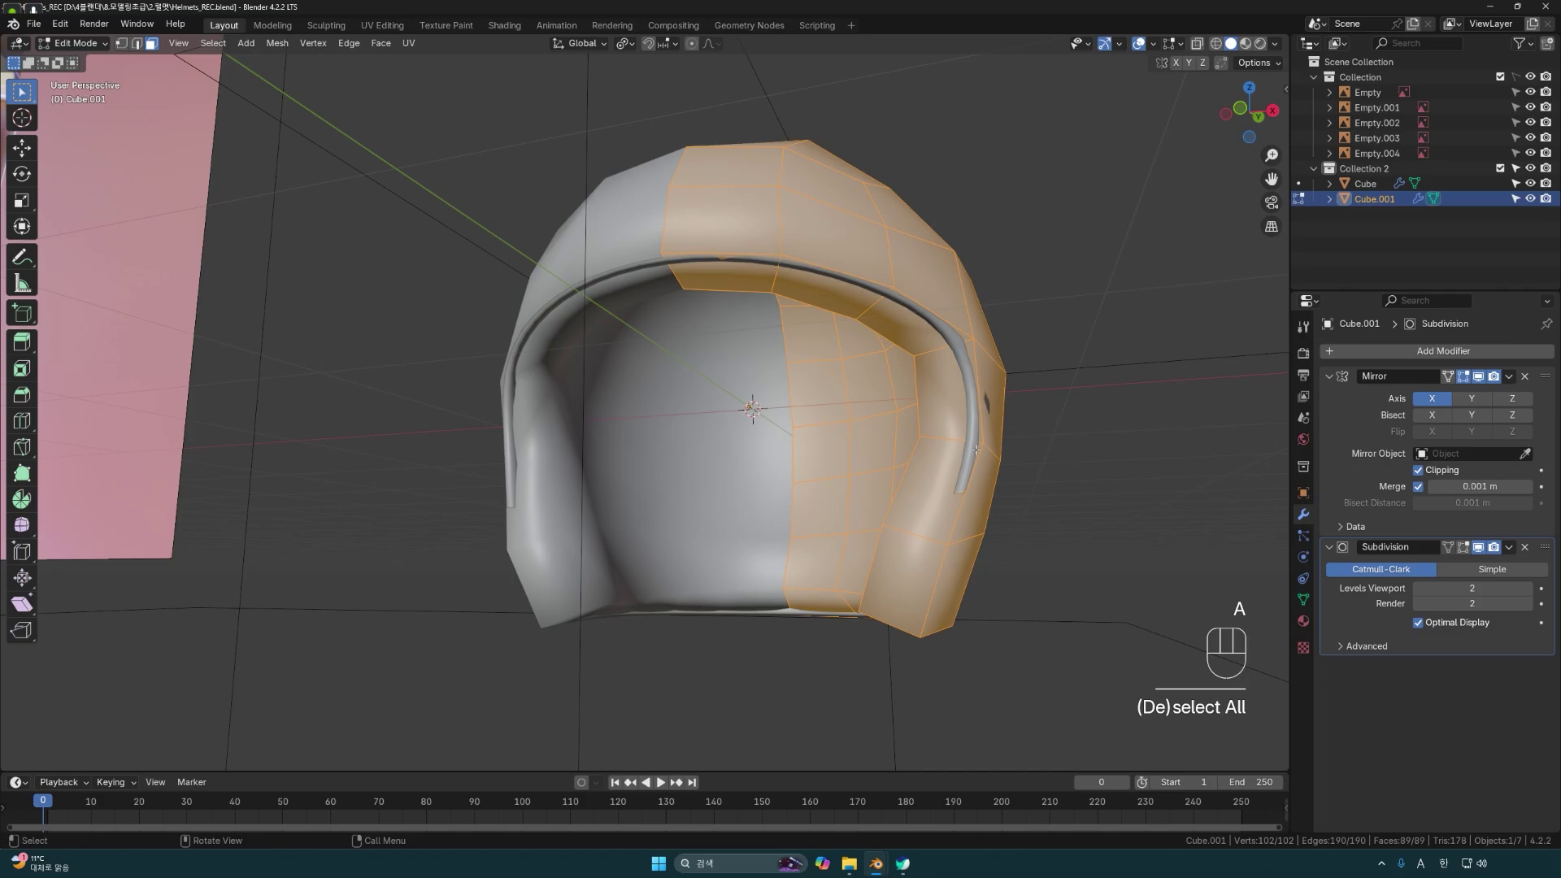
pyautogui.hotkey('alt', 's')
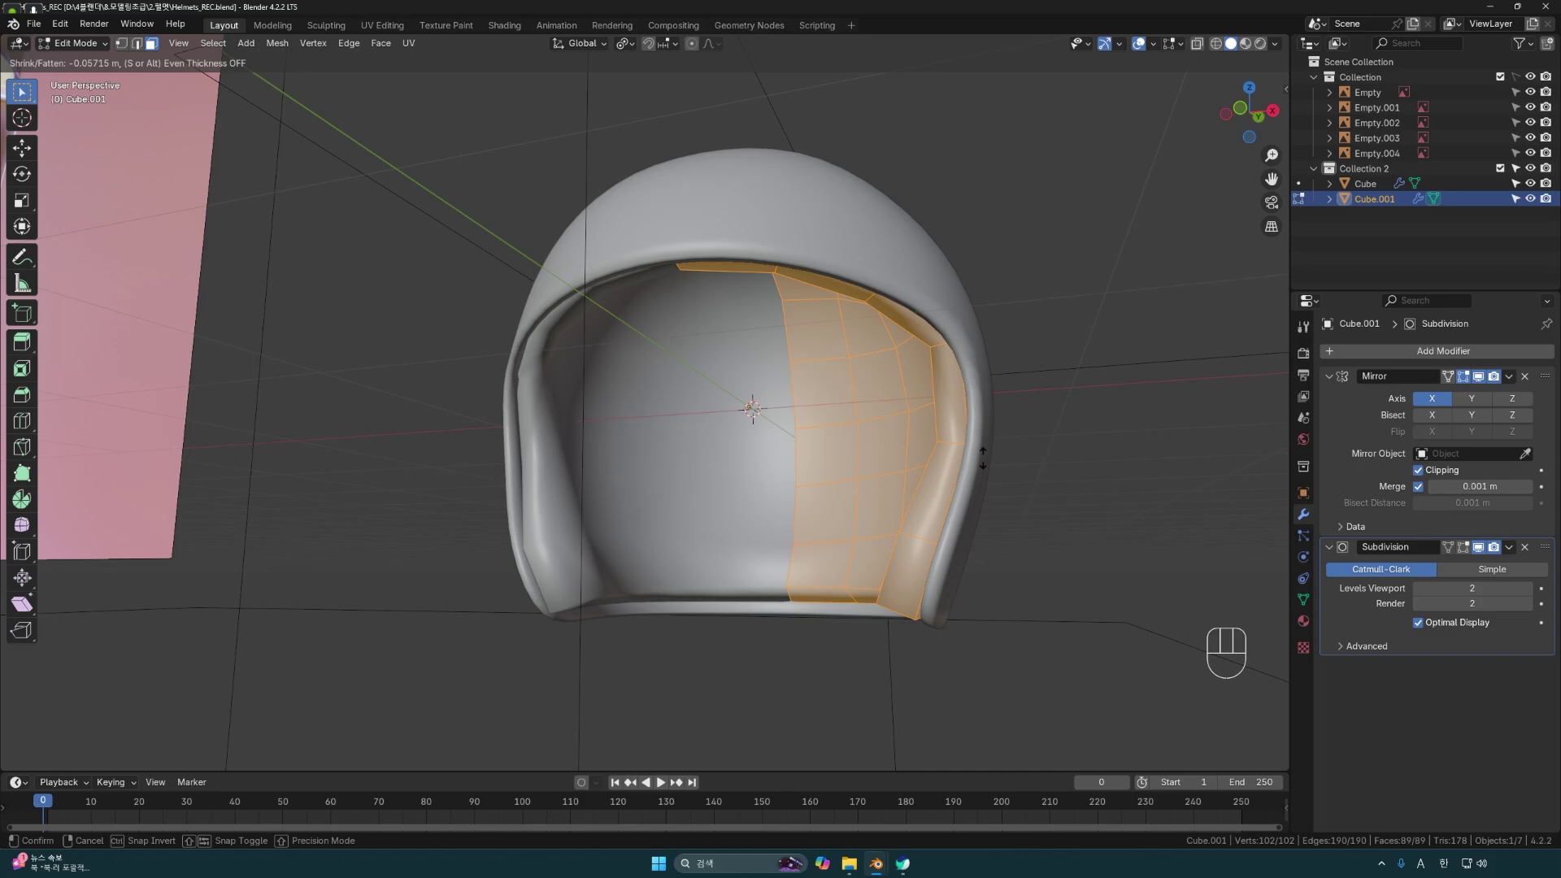
pyautogui.click(982, 457)
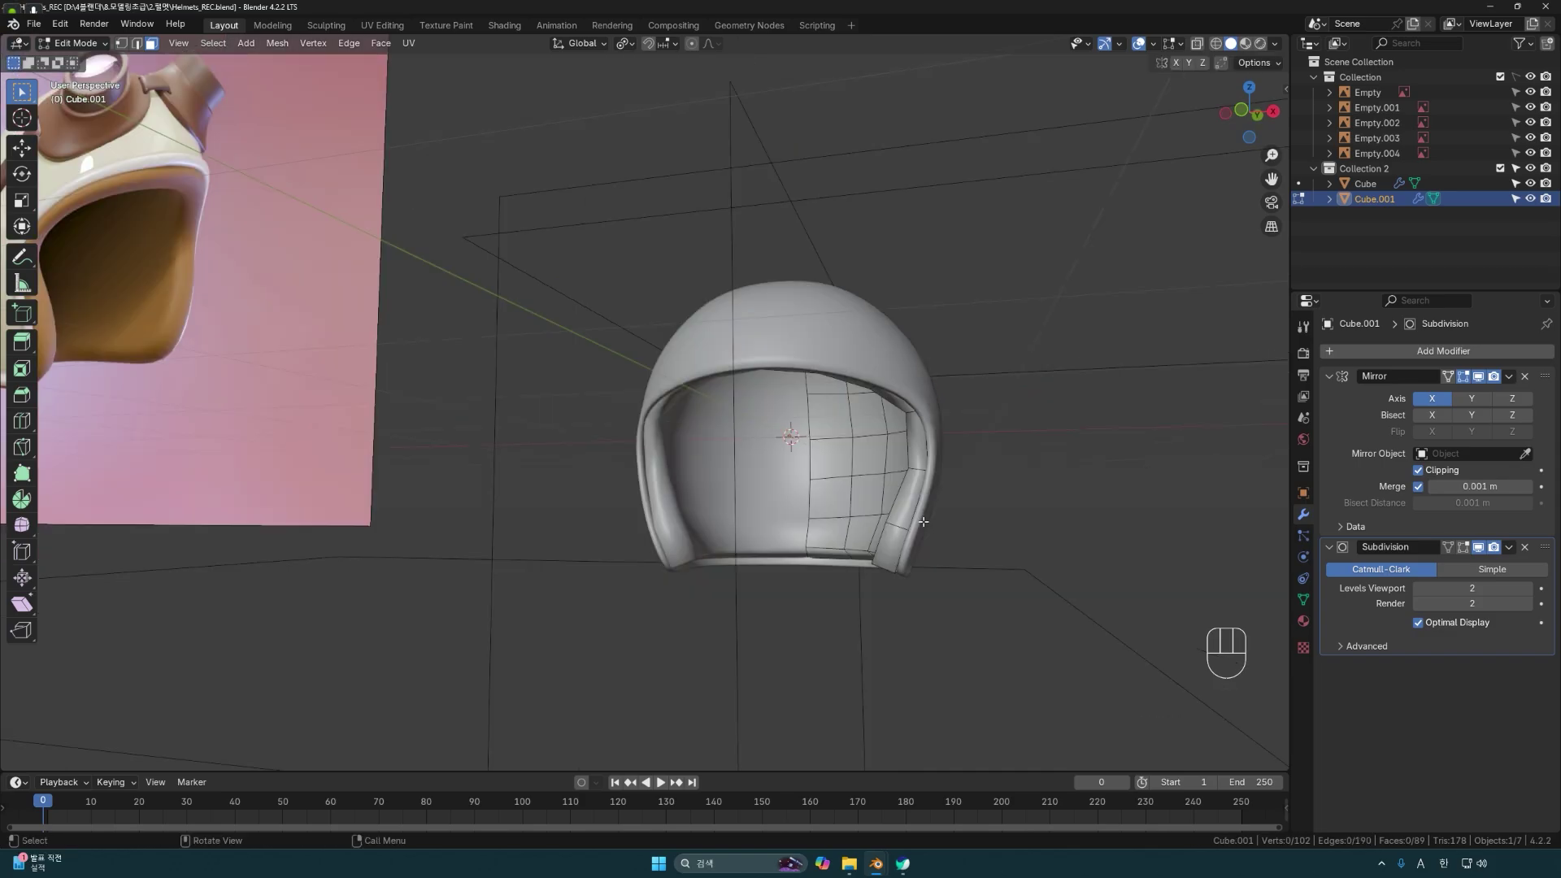
# Check the smoothed inner shell in Object Mode, then return to Edit Mode with edge selection active and nothing selected.
pyautogui.press('Tab')
pyautogui.moveTo(923, 521)
pyautogui.mouseDown(button='middle')
pyautogui.moveTo(918, 488)
pyautogui.moveTo(861, 464)
pyautogui.moveTo(674, 466)
pyautogui.moveTo(902, 522)
pyautogui.moveTo(925, 484)
pyautogui.moveTo(917, 500)
pyautogui.mouseUp(button='middle')
pyautogui.press('Tab')
pyautogui.scroll(2, 1026, 481)
pyautogui.scroll(2, 1026, 481)
pyautogui.moveTo(1026, 482); pyautogui.dragTo(934, 341, button='middle')
pyautogui.click(834, 377)
pyautogui.press('2')
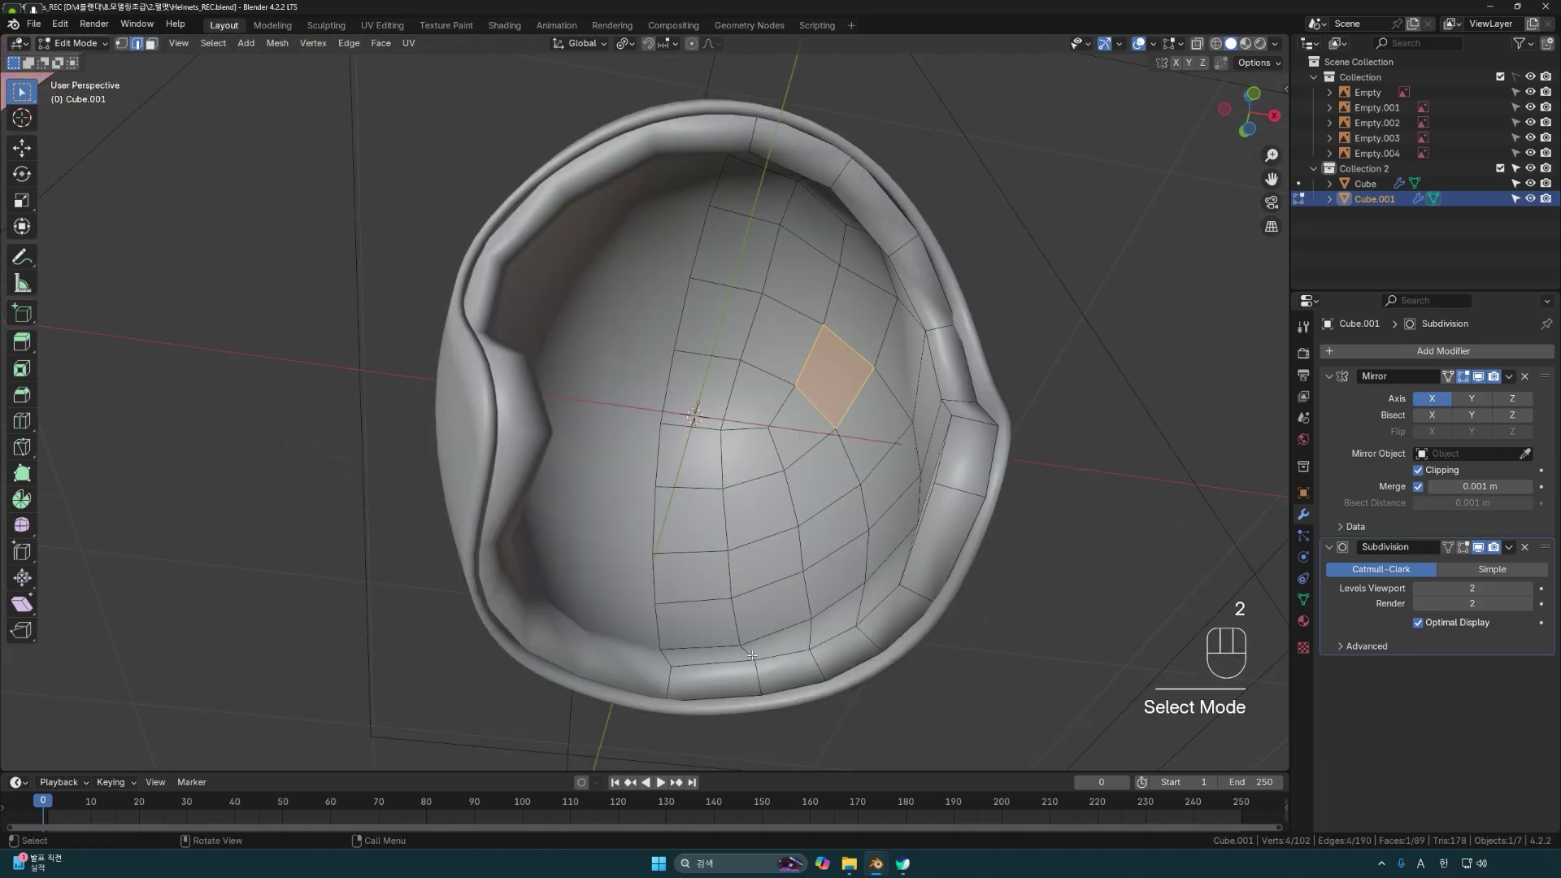
pyautogui.click(1047, 593)
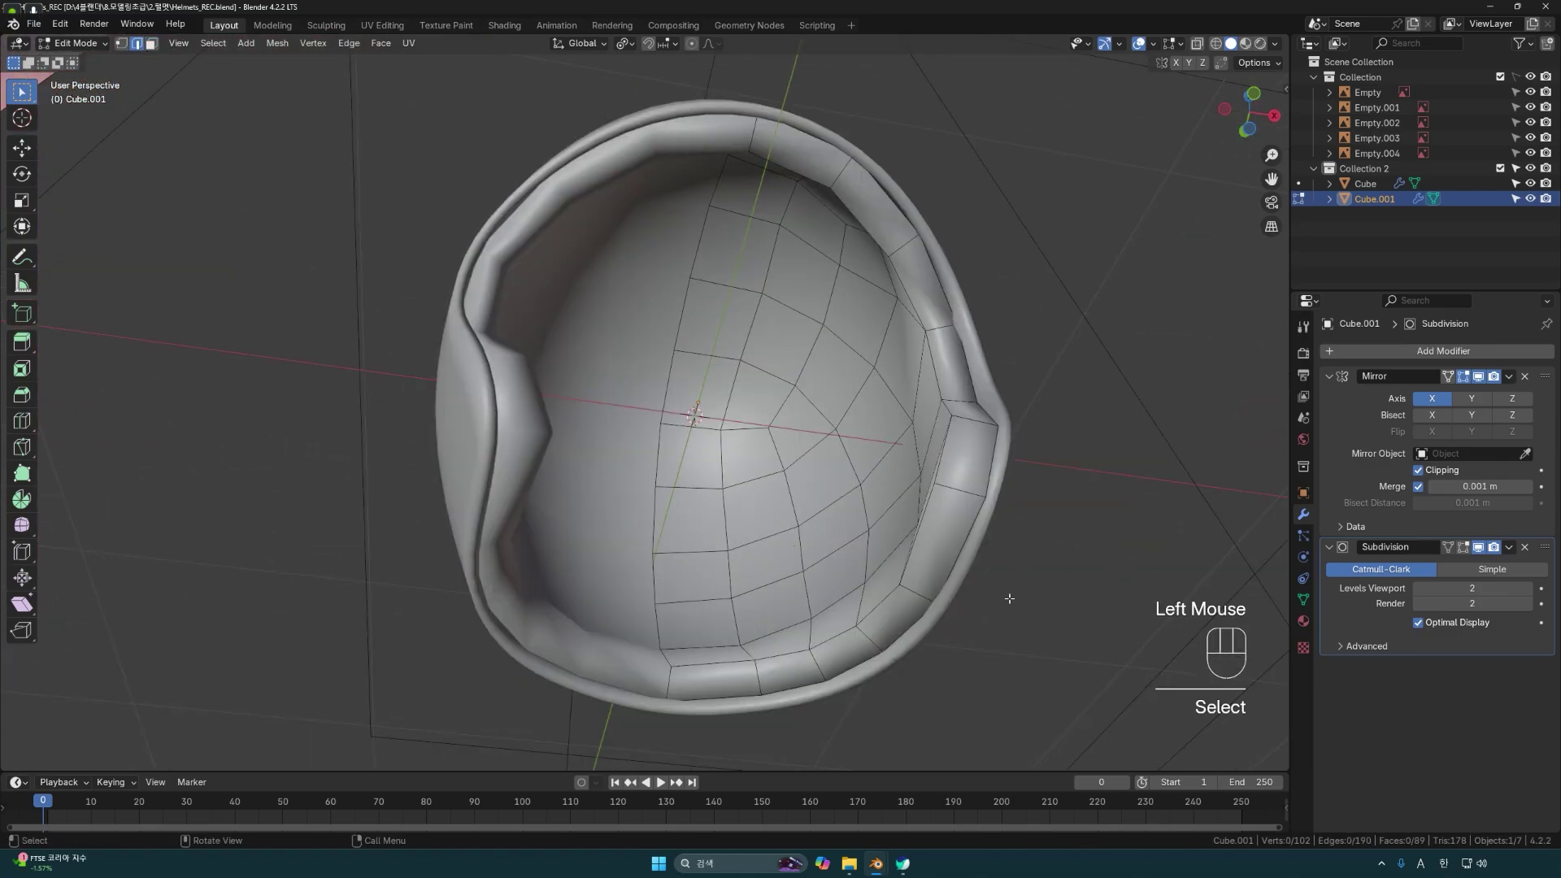
# Select the edge loops running all along the inner side of the shell's thickness rim, from the back edge to the forehead.
pyautogui.click(768, 653)
pyautogui.keyDown('alt'); pyautogui.click(781, 660); pyautogui.keyUp('alt')
pyautogui.keyDown('alt'); pyautogui.click(805, 652); pyautogui.keyUp('alt')
pyautogui.moveTo(927, 500); pyautogui.dragTo(957, 536, button='middle')
pyautogui.hotkey('shift', 'alt')
pyautogui.keyDown('alt'); pyautogui.keyDown('shift'); pyautogui.click(956, 542); pyautogui.keyUp('shift'); pyautogui.keyUp('alt')
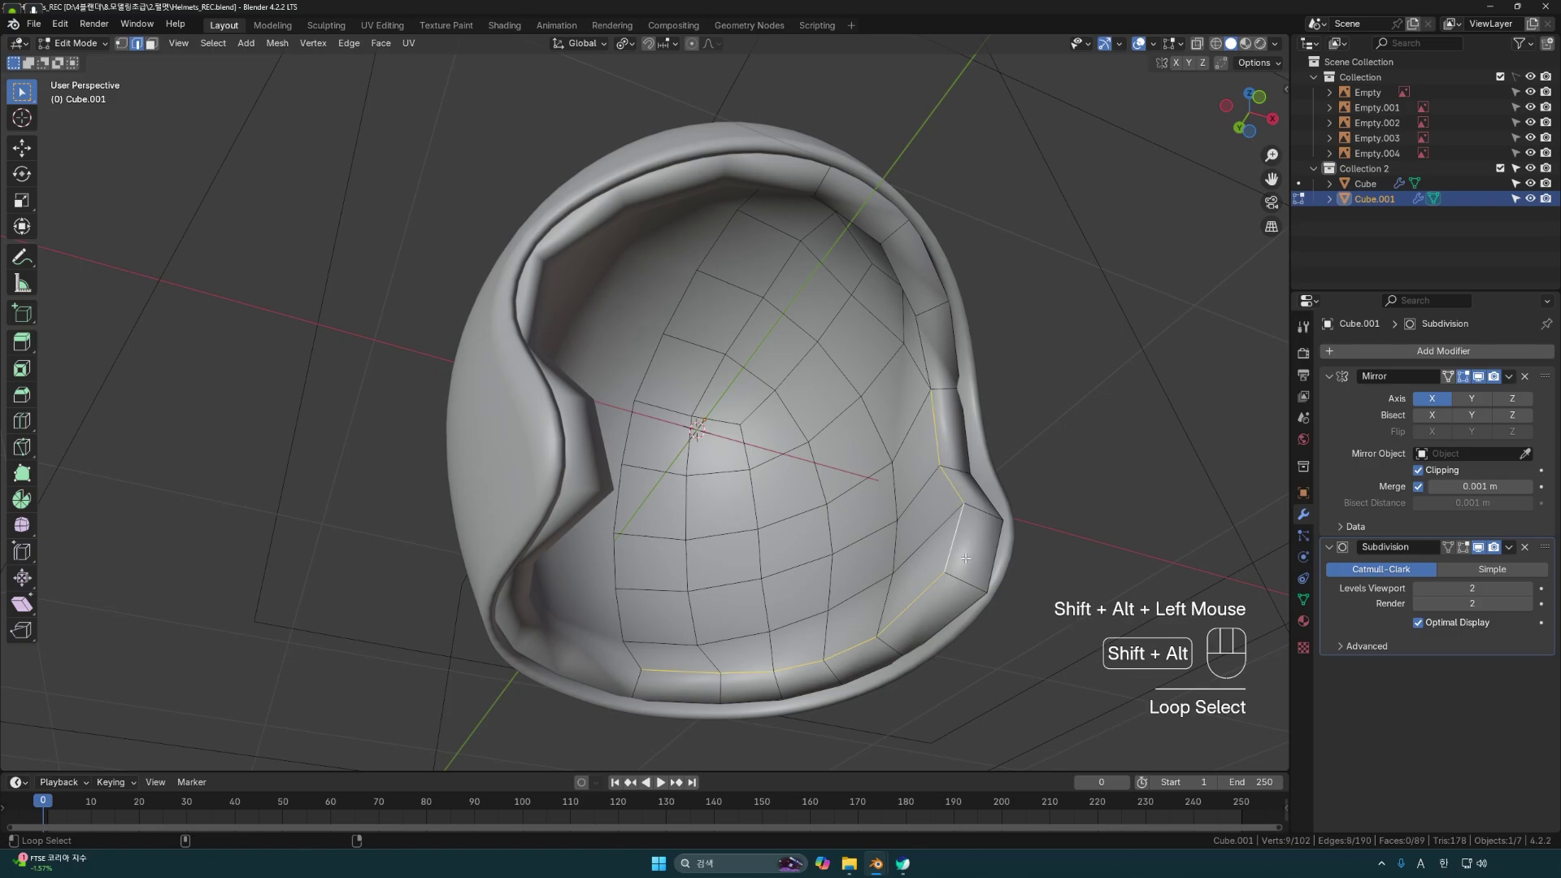
pyautogui.keyDown('alt'); pyautogui.keyDown('shift'); pyautogui.click(929, 399); pyautogui.keyUp('shift'); pyautogui.keyUp('alt')
pyautogui.moveTo(929, 398); pyautogui.dragTo(704, 641, button='middle')
pyautogui.moveTo(955, 494); pyautogui.dragTo(941, 578, button='middle')
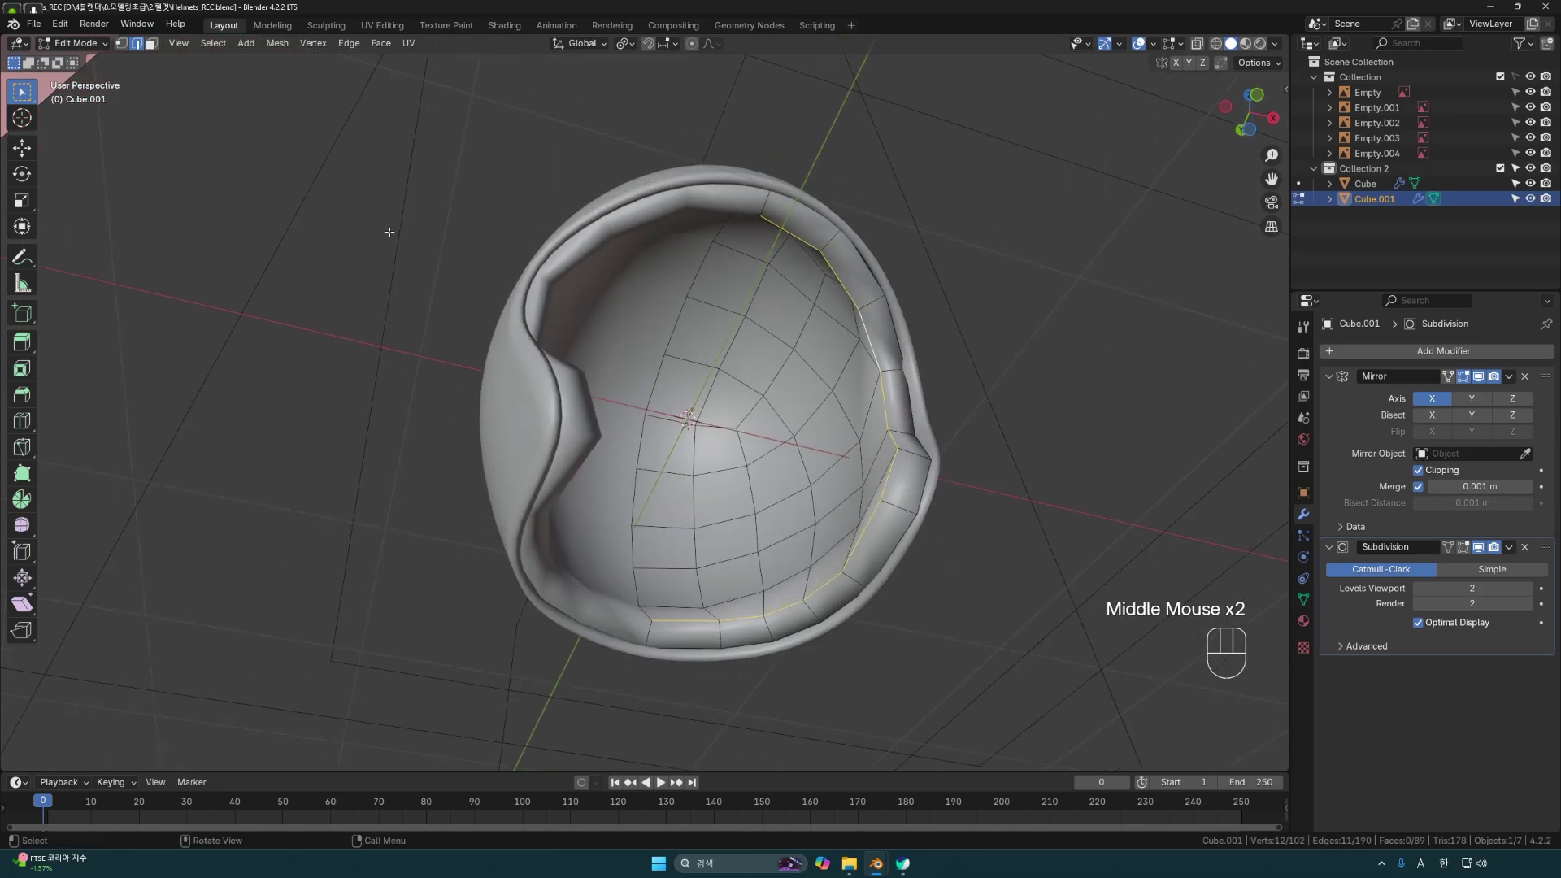
# Select the loop inner-region bounded by the rim edges and check its extent in wireframe.
pyautogui.click(213, 44)
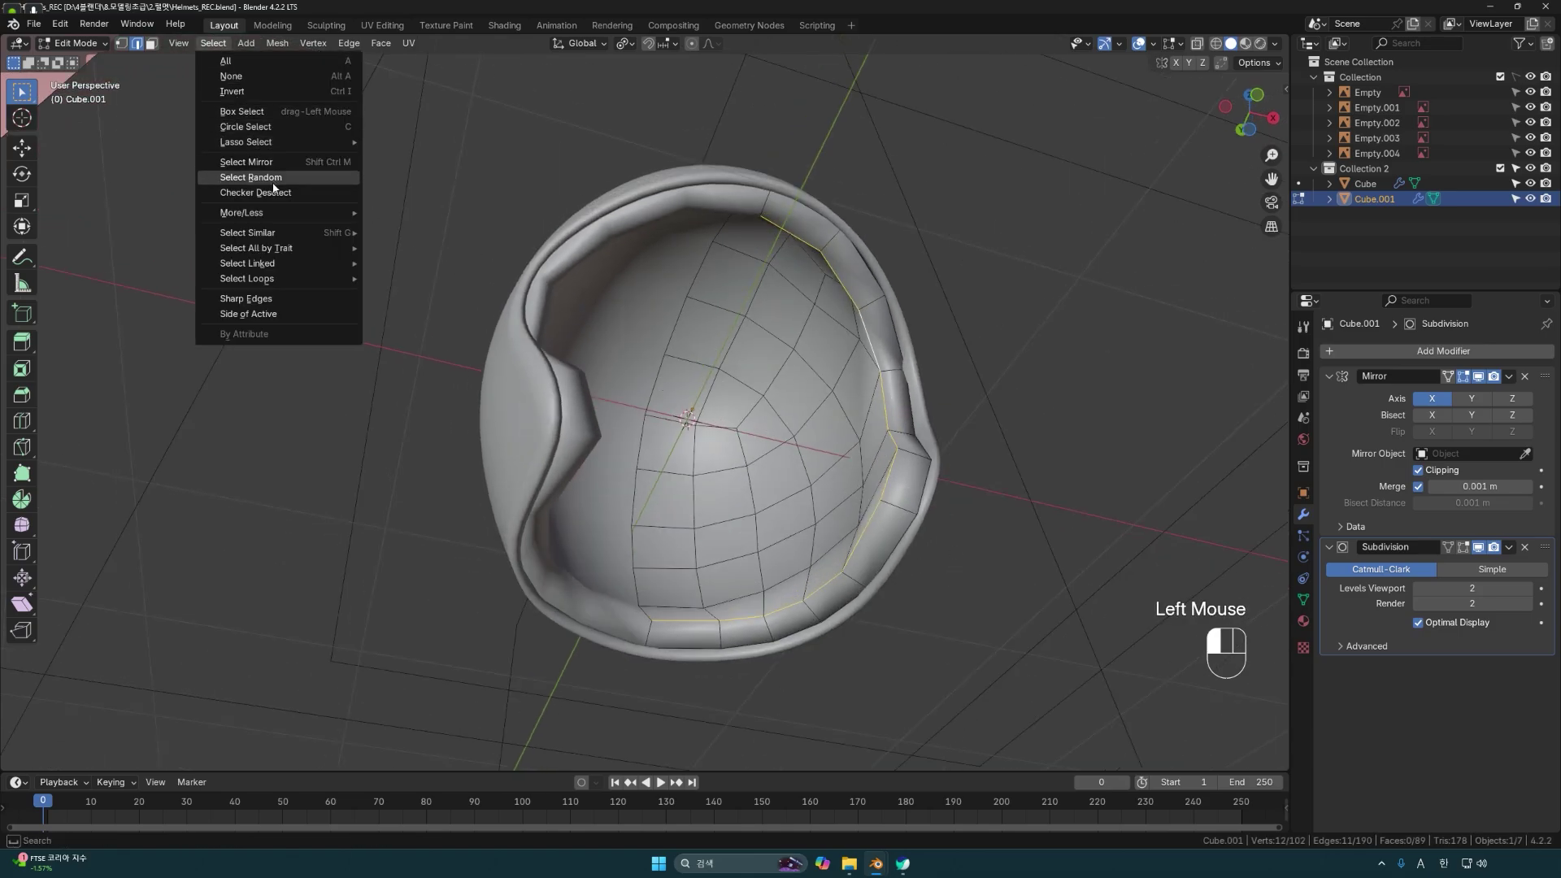
pyautogui.moveTo(273, 281)
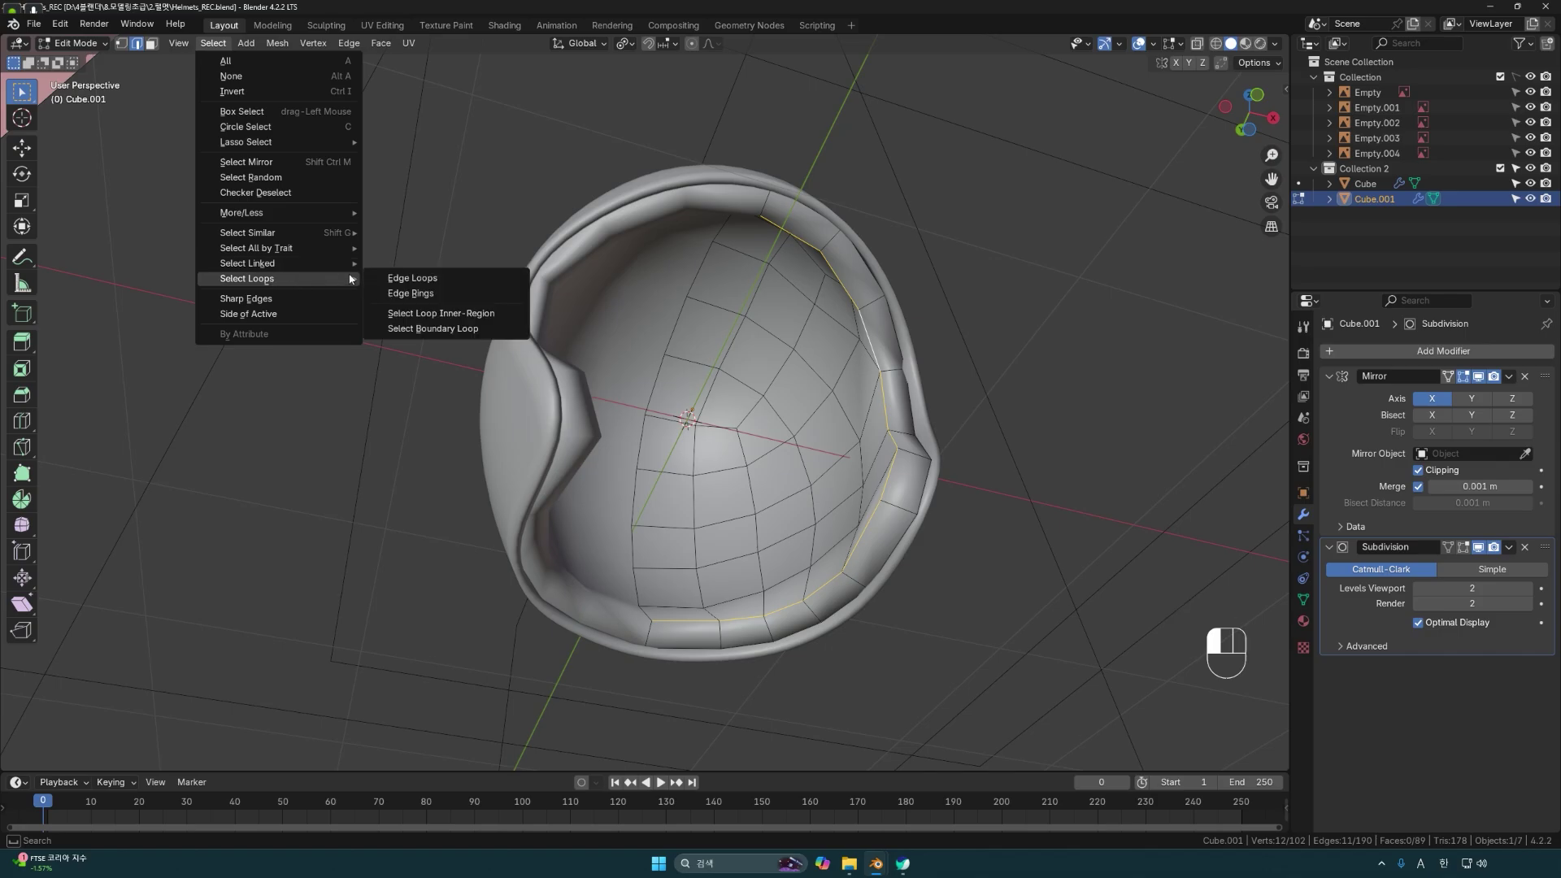
pyautogui.click(476, 315)
pyautogui.moveTo(707, 347)
pyautogui.mouseDown(button='middle')
pyautogui.moveTo(724, 397)
pyautogui.moveTo(760, 323)
pyautogui.mouseUp(button='middle')
pyautogui.hotkey('shift', 'z')
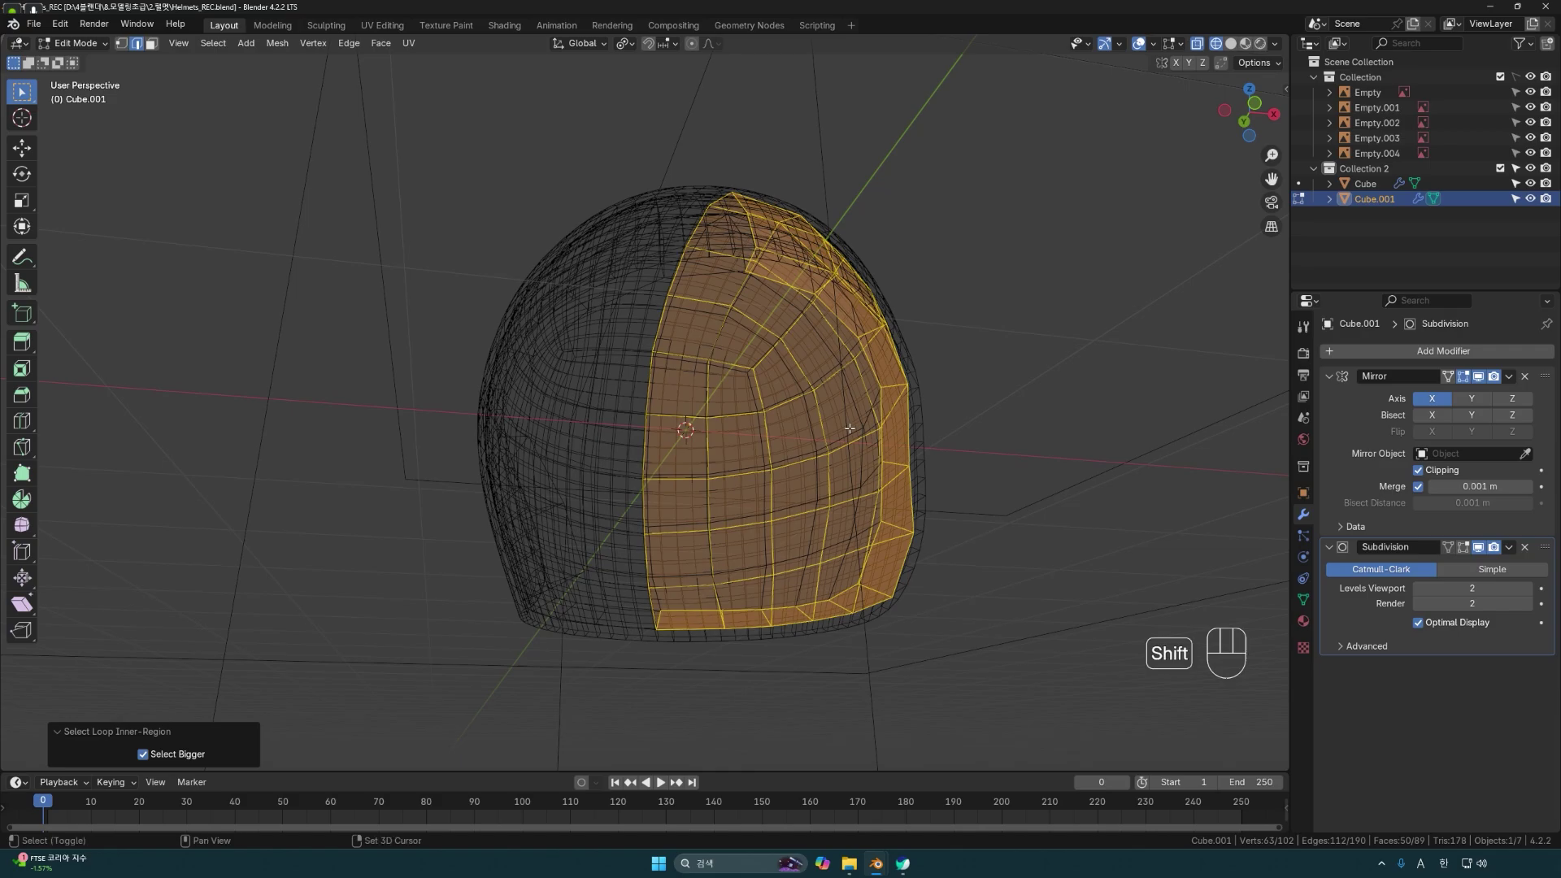
pyautogui.hotkey('shift', 'z')
pyautogui.moveTo(935, 476); pyautogui.dragTo(865, 393, button='middle')
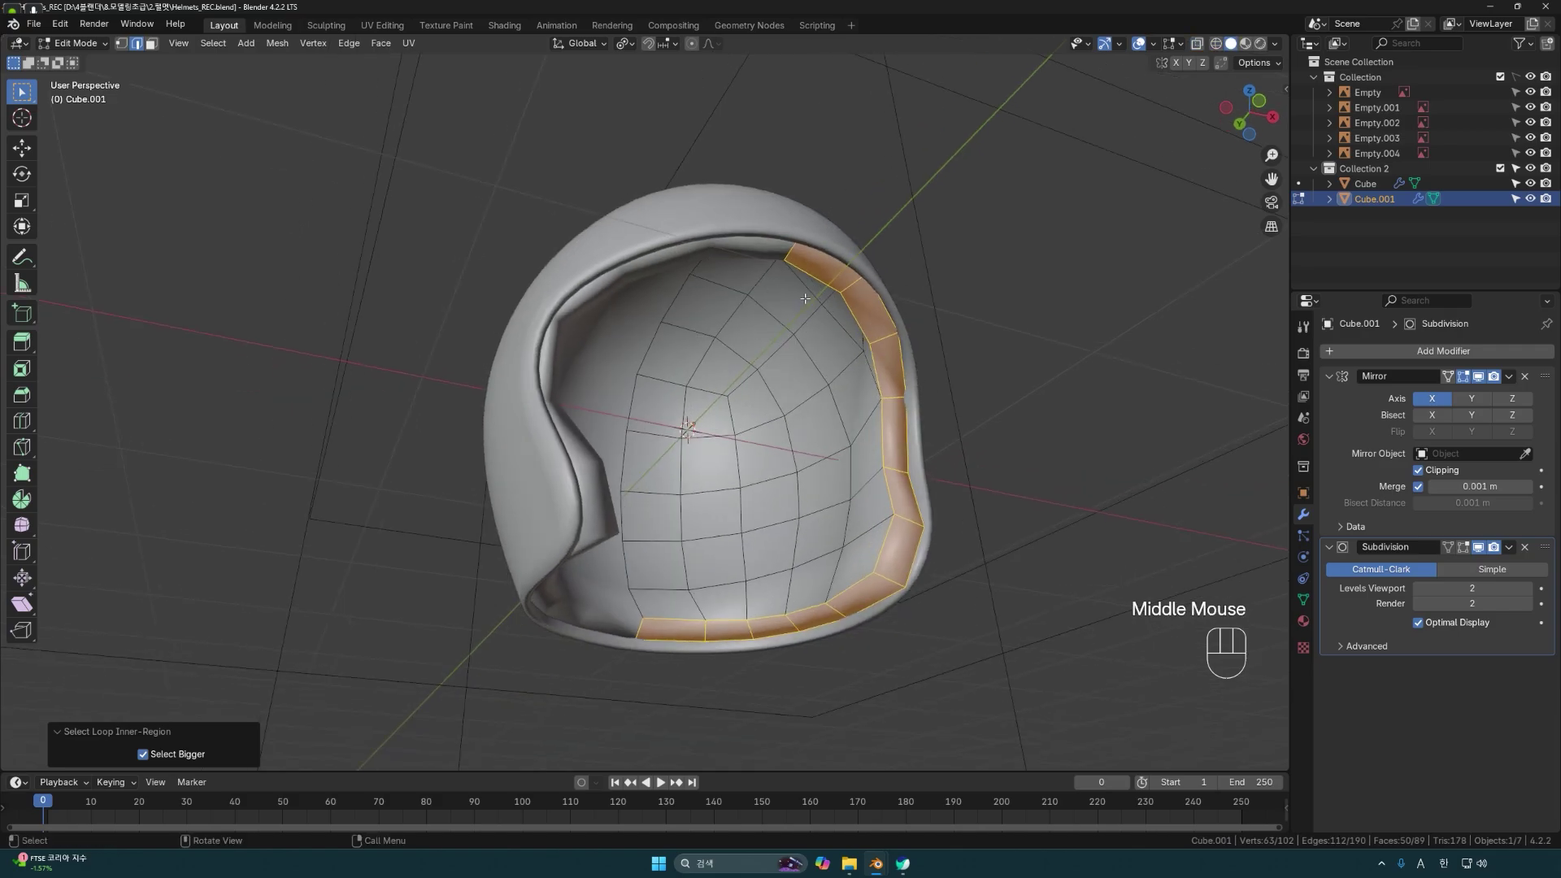
# Switch to face selection and invert the selection so only the shell's inside faces are selected.
pyautogui.click(151, 44)
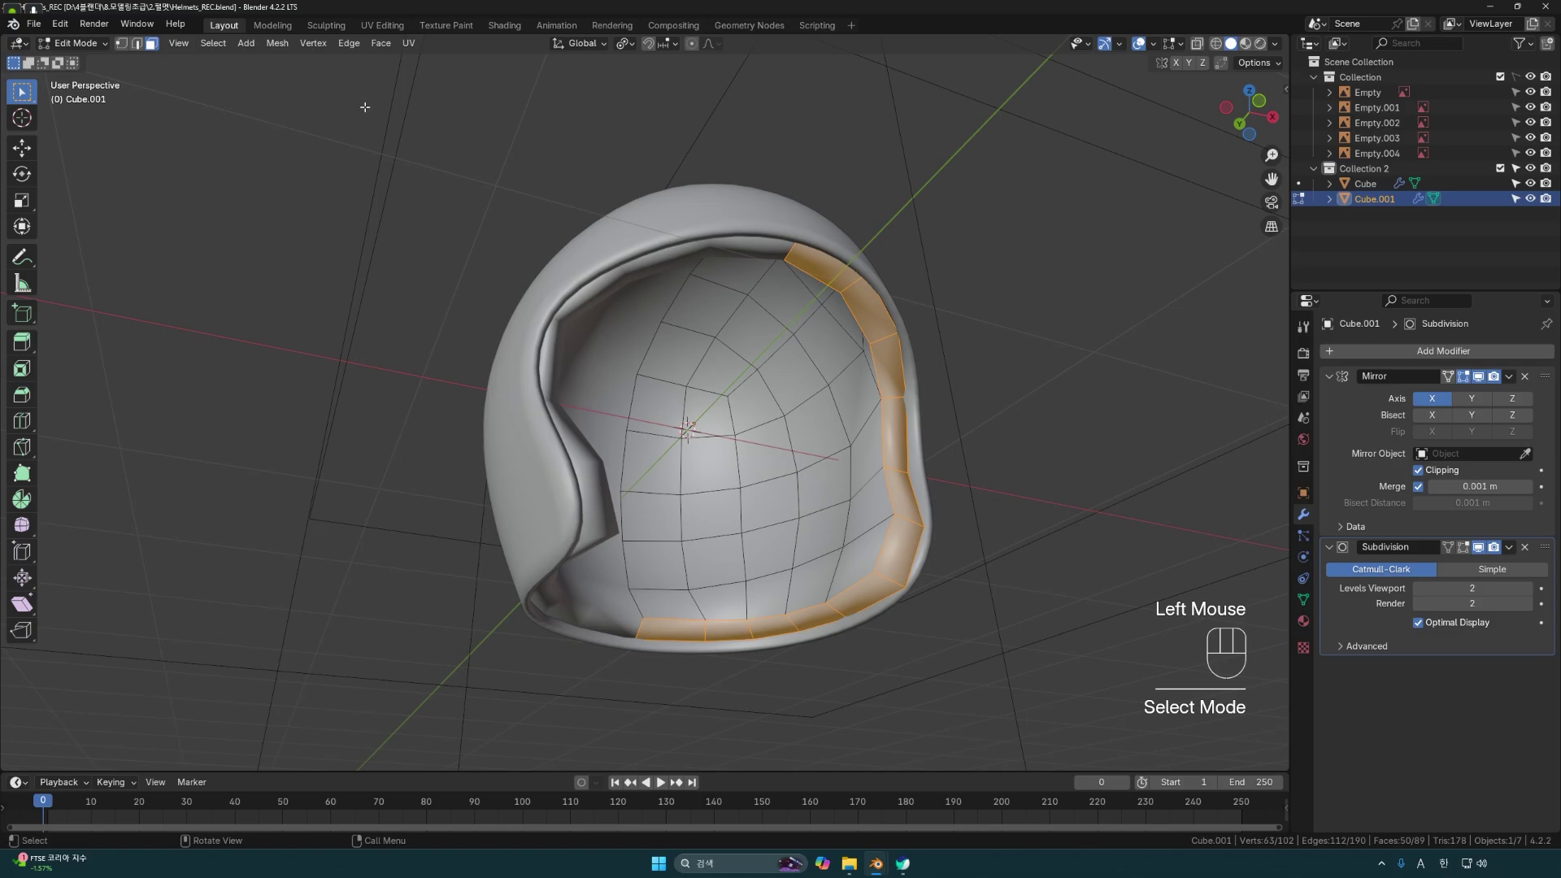
pyautogui.click(213, 43)
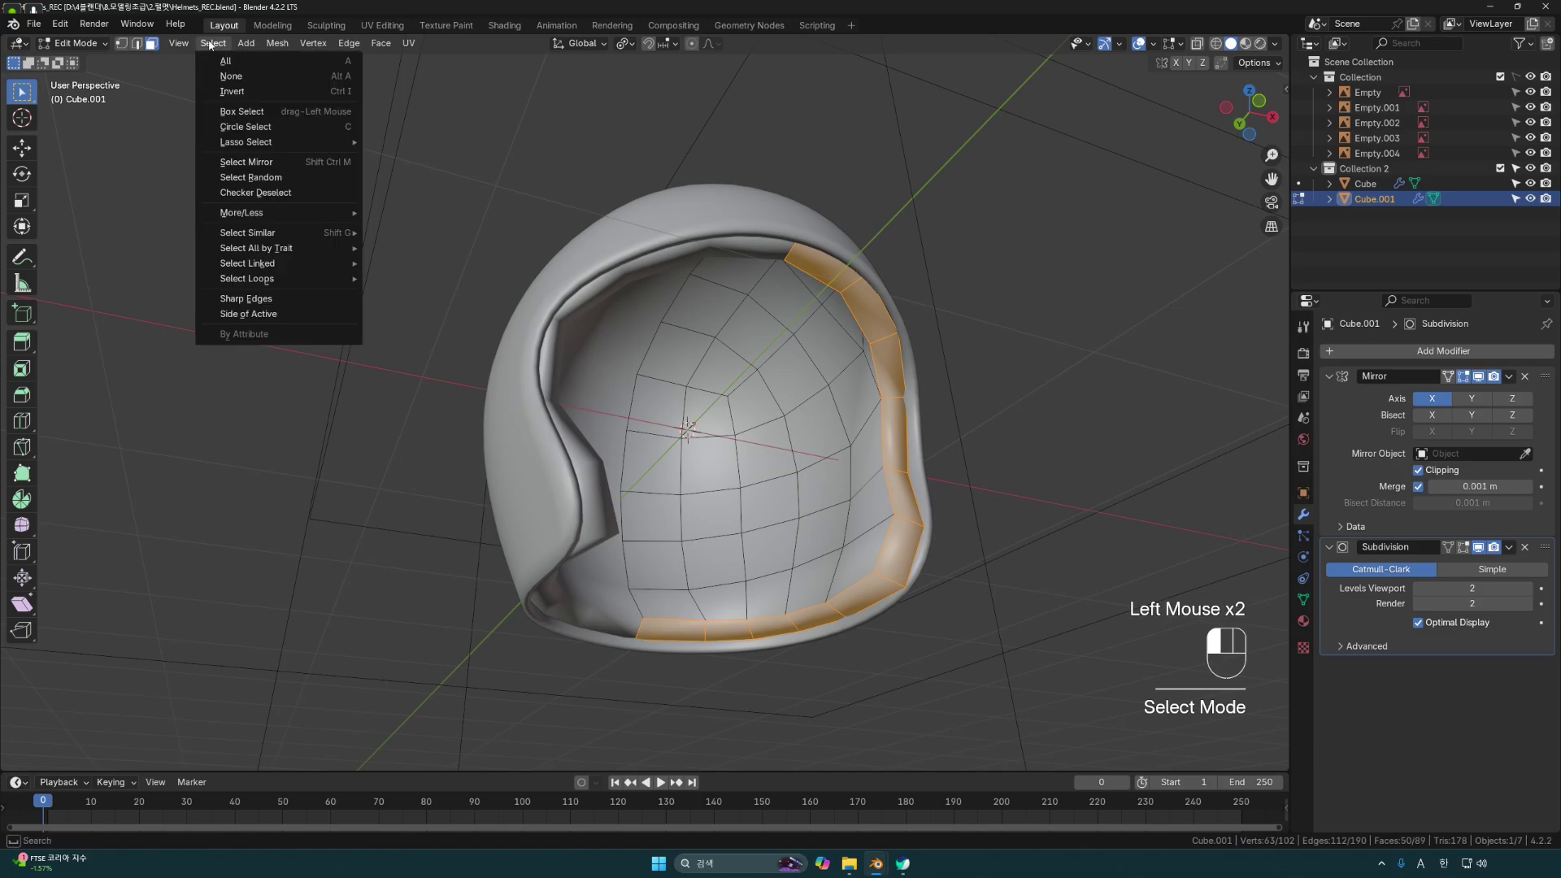
pyautogui.click(232, 92)
pyautogui.moveTo(853, 338); pyautogui.dragTo(760, 486, button='middle')
# Extrude the selected inside faces along their normals with an offset of about 0.11 m to thicken the padding.
pyautogui.hotkey('ctrl', 'f')
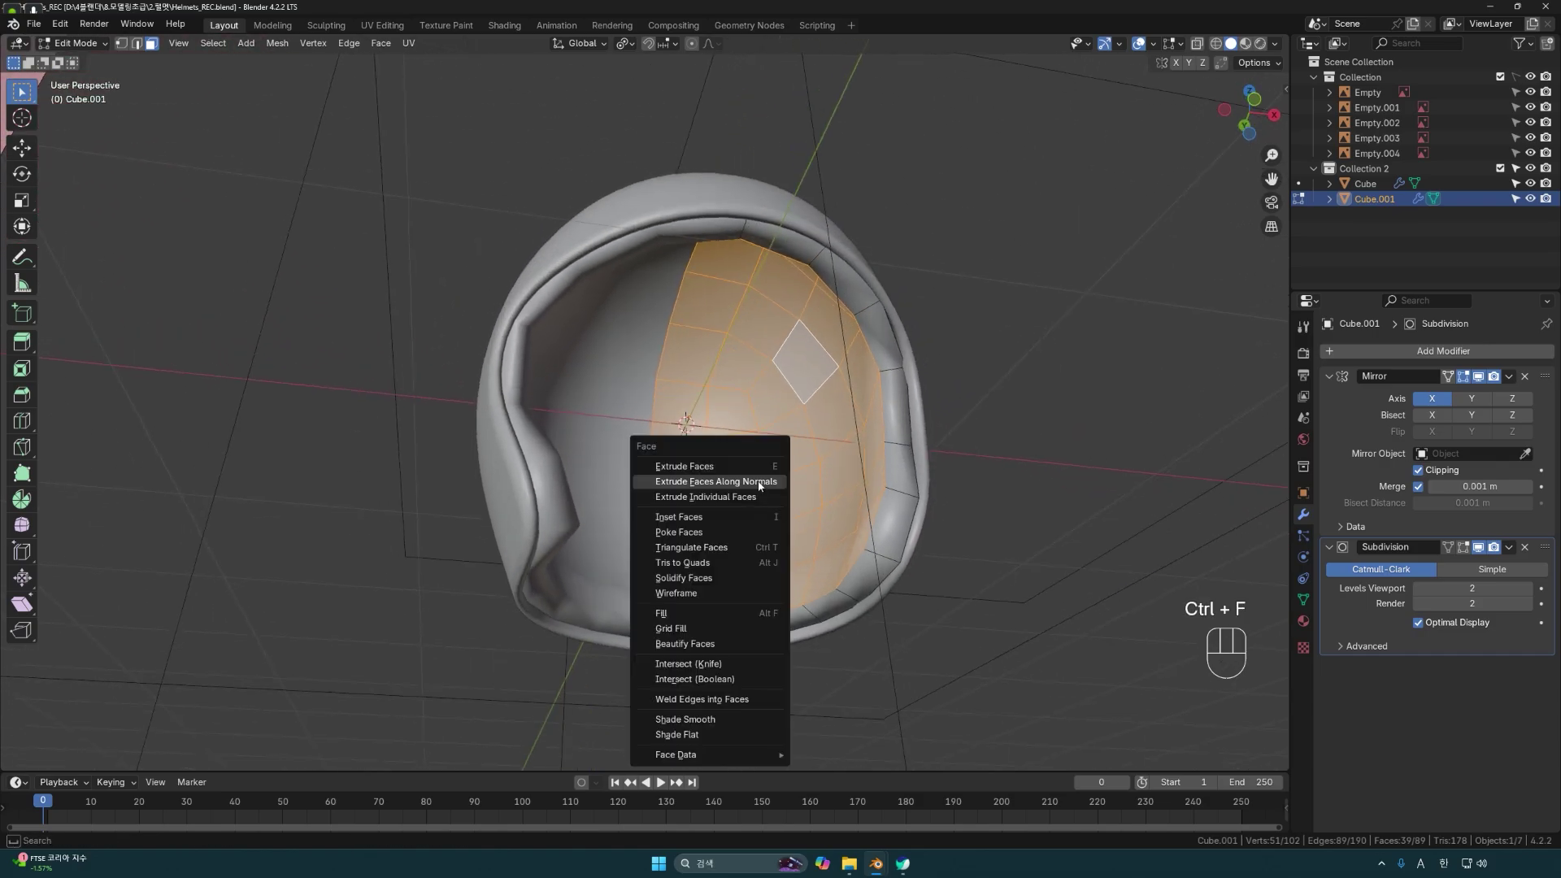
pyautogui.click(697, 483)
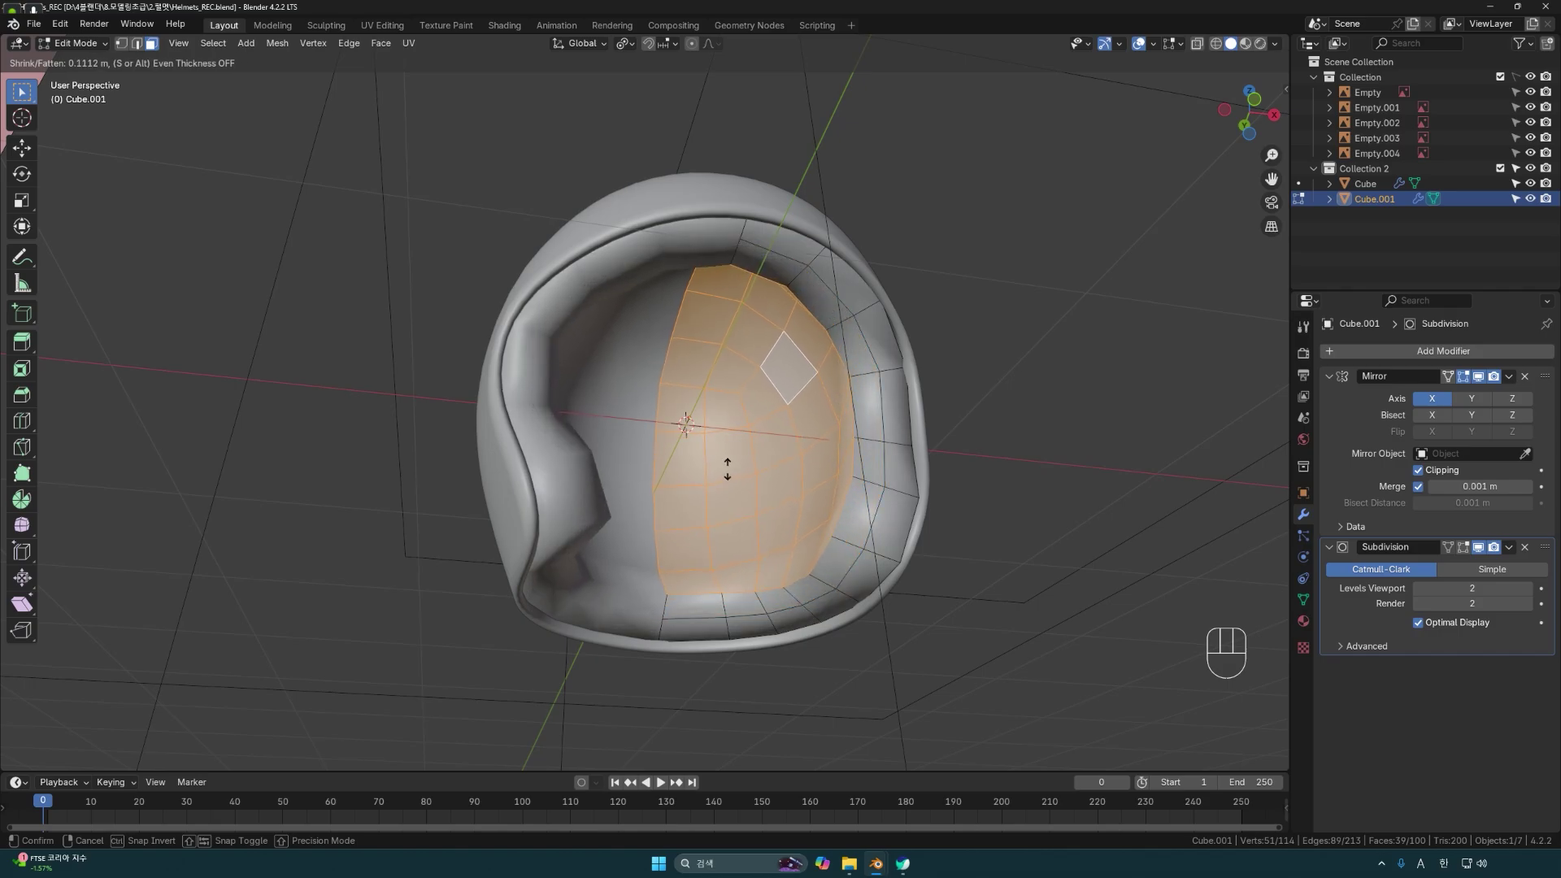
pyautogui.click(732, 470)
pyautogui.moveTo(894, 479); pyautogui.dragTo(984, 499, button='middle')
# Examine the smoothed padding in Object Mode from the front and below, then return to Edit Mode with nothing selected.
pyautogui.press('Tab')
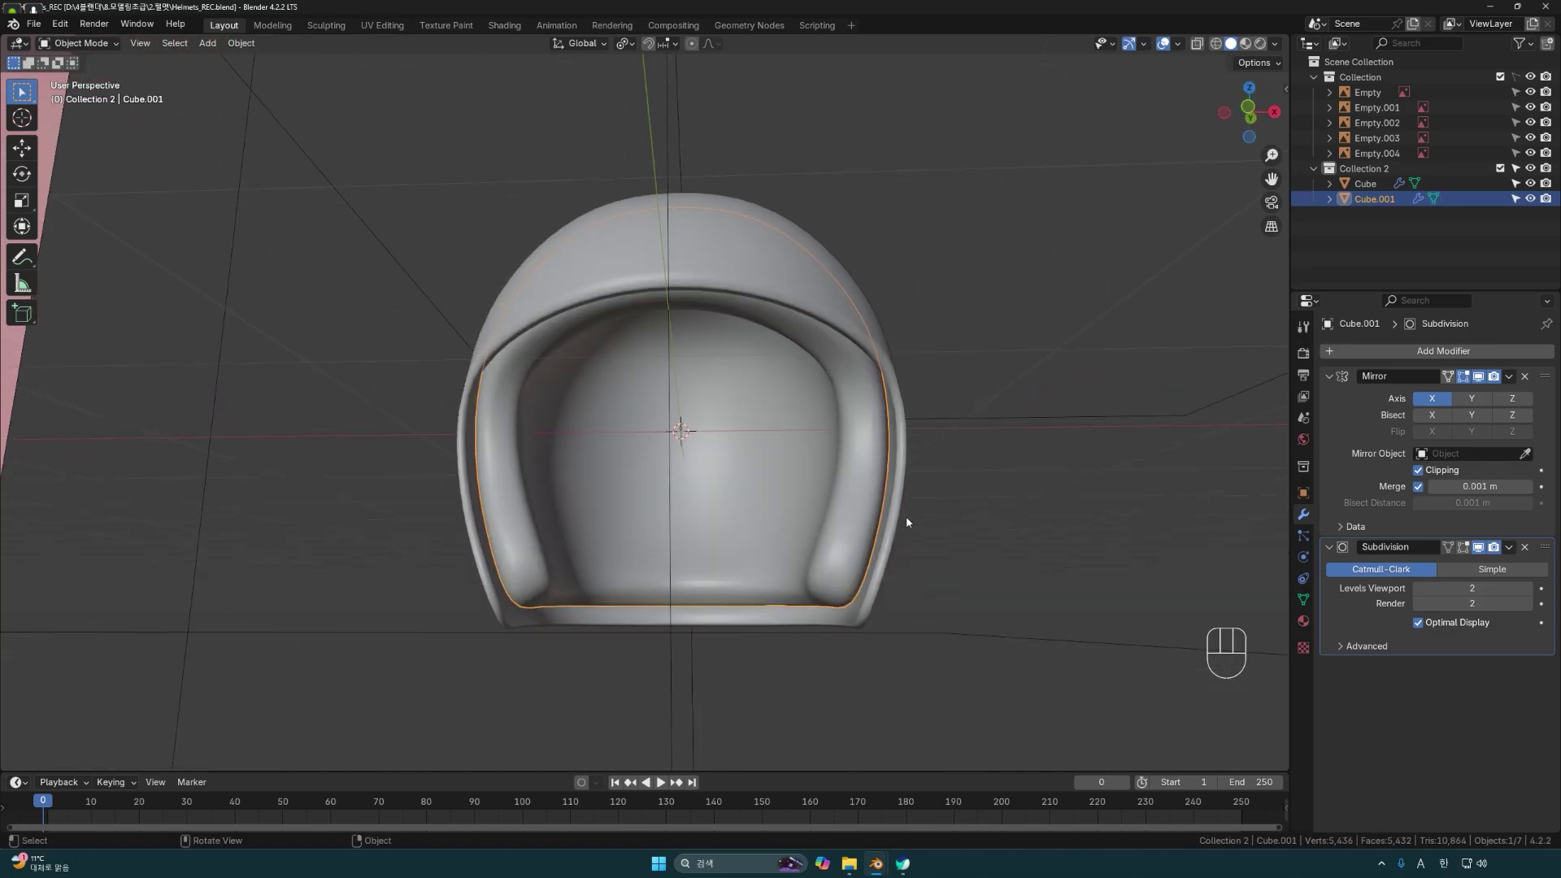
pyautogui.scroll(-2, 847, 504)
pyautogui.scroll(2, 781, 382)
pyautogui.moveTo(780, 382); pyautogui.dragTo(726, 412, button='middle')
pyautogui.moveTo(823, 539)
pyautogui.mouseDown(button='middle')
pyautogui.moveTo(821, 516)
pyautogui.moveTo(804, 545)
pyautogui.mouseUp(button='middle')
pyautogui.press('Tab')
pyautogui.scroll(1, 802, 559)
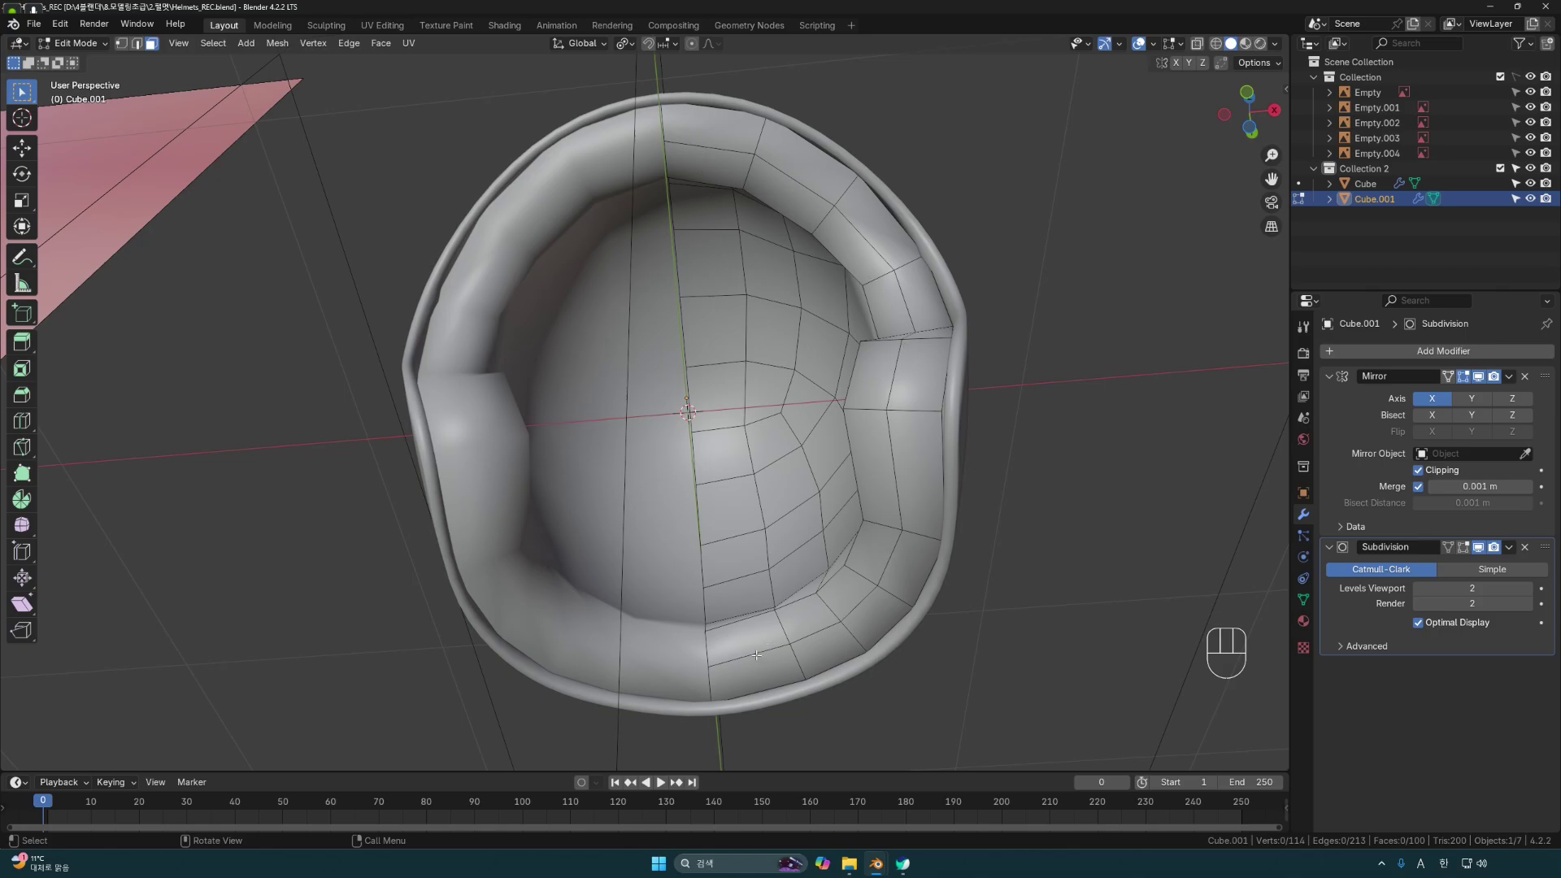
# Select the edge loop running along the middle of the padding's underside rim and dissolve its edges.
pyautogui.press('2')
pyautogui.click(787, 648)
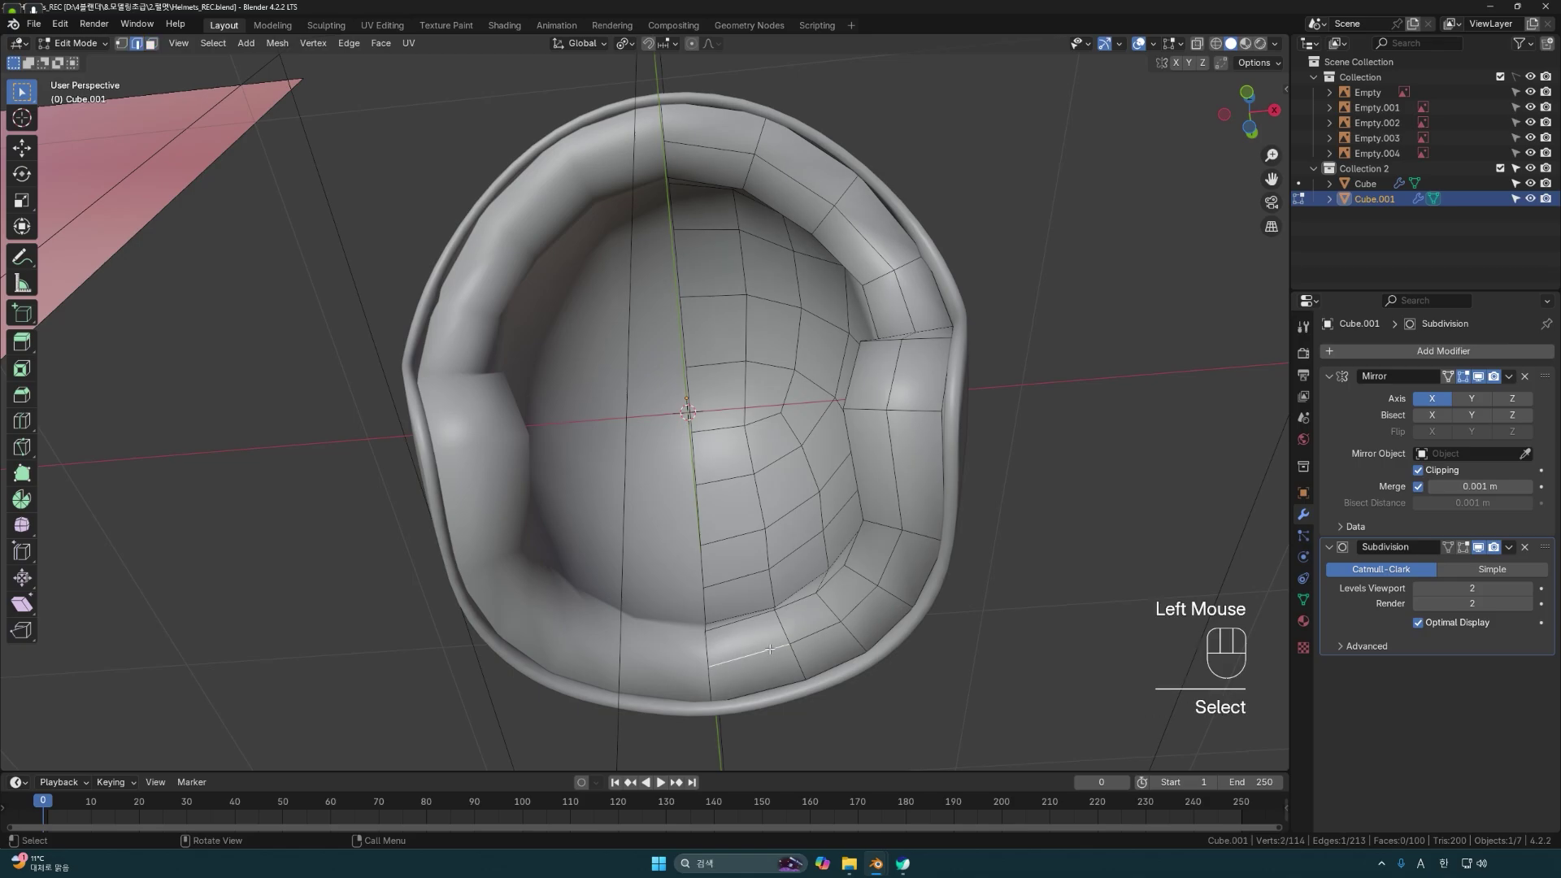
pyautogui.keyDown('alt'); pyautogui.click(817, 632); pyautogui.keyUp('alt')
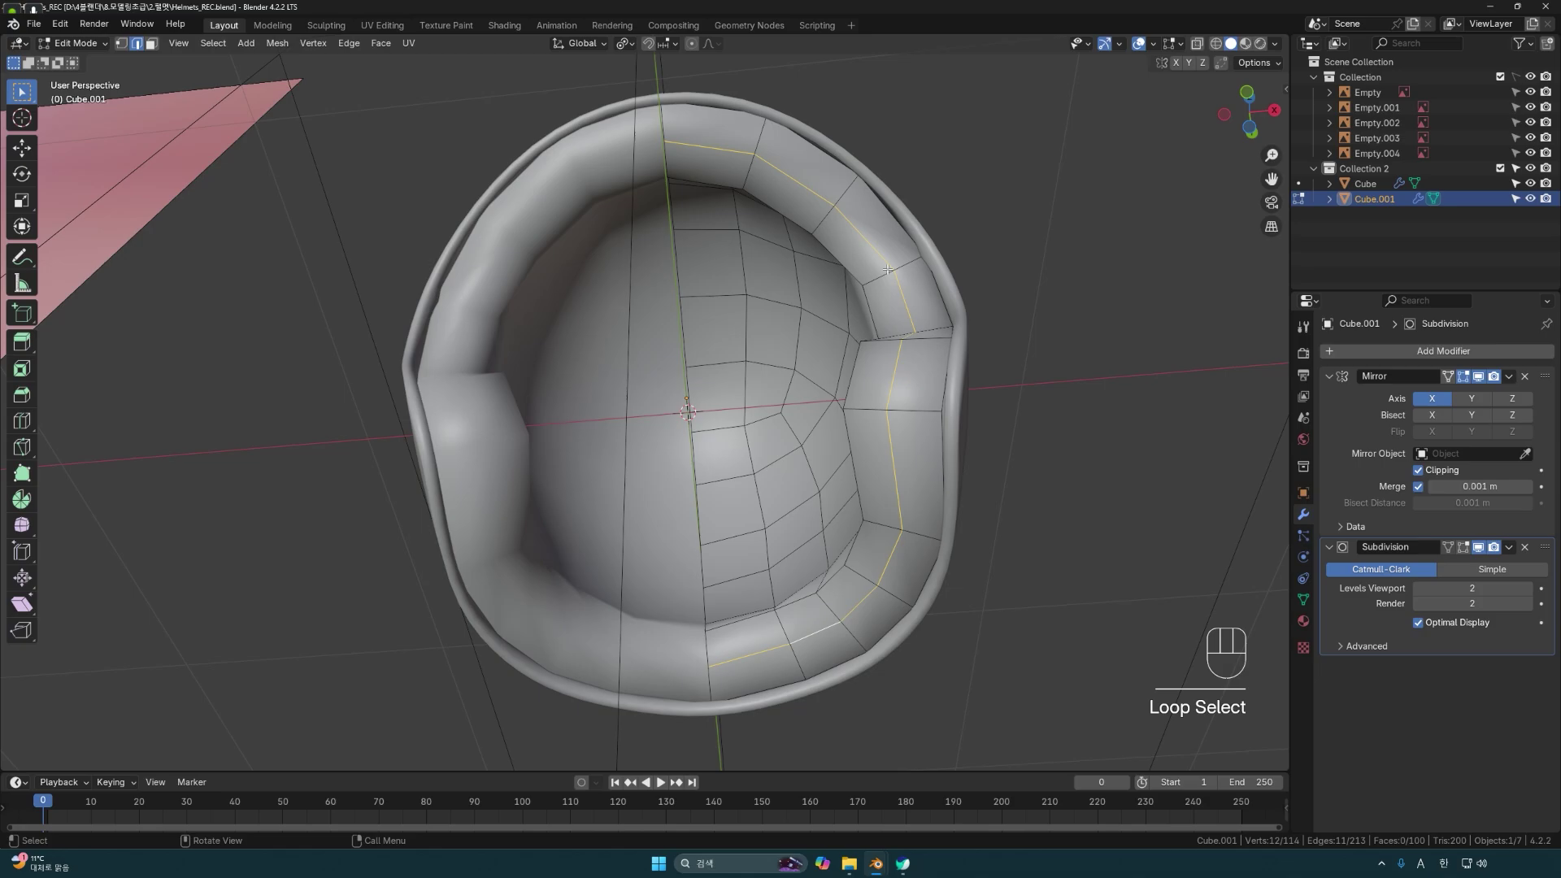
pyautogui.moveTo(855, 452); pyautogui.dragTo(844, 485, button='middle')
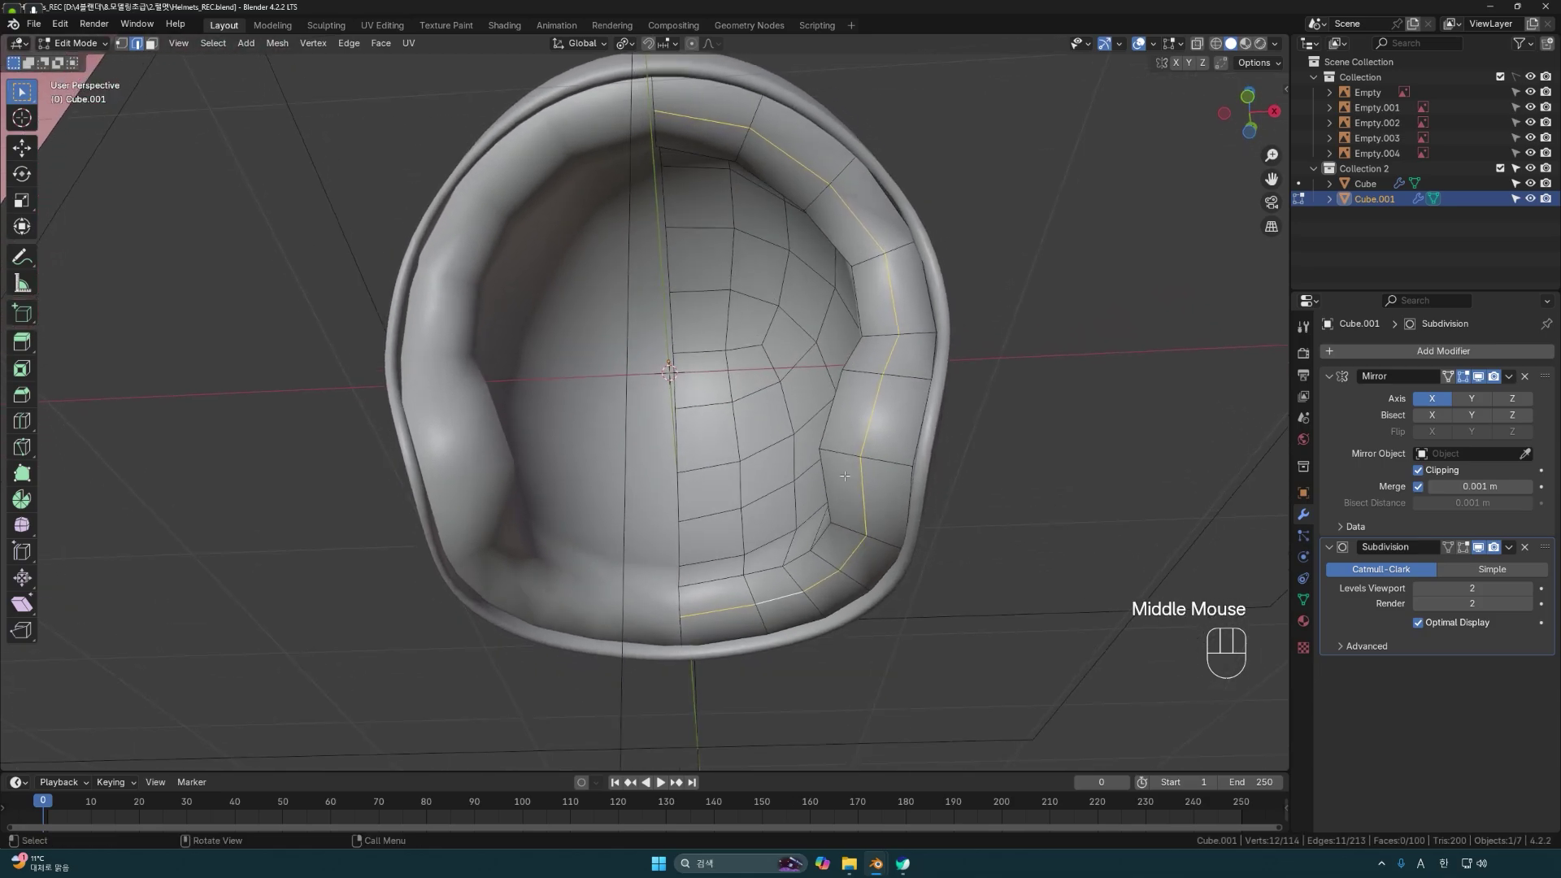
pyautogui.press('x')
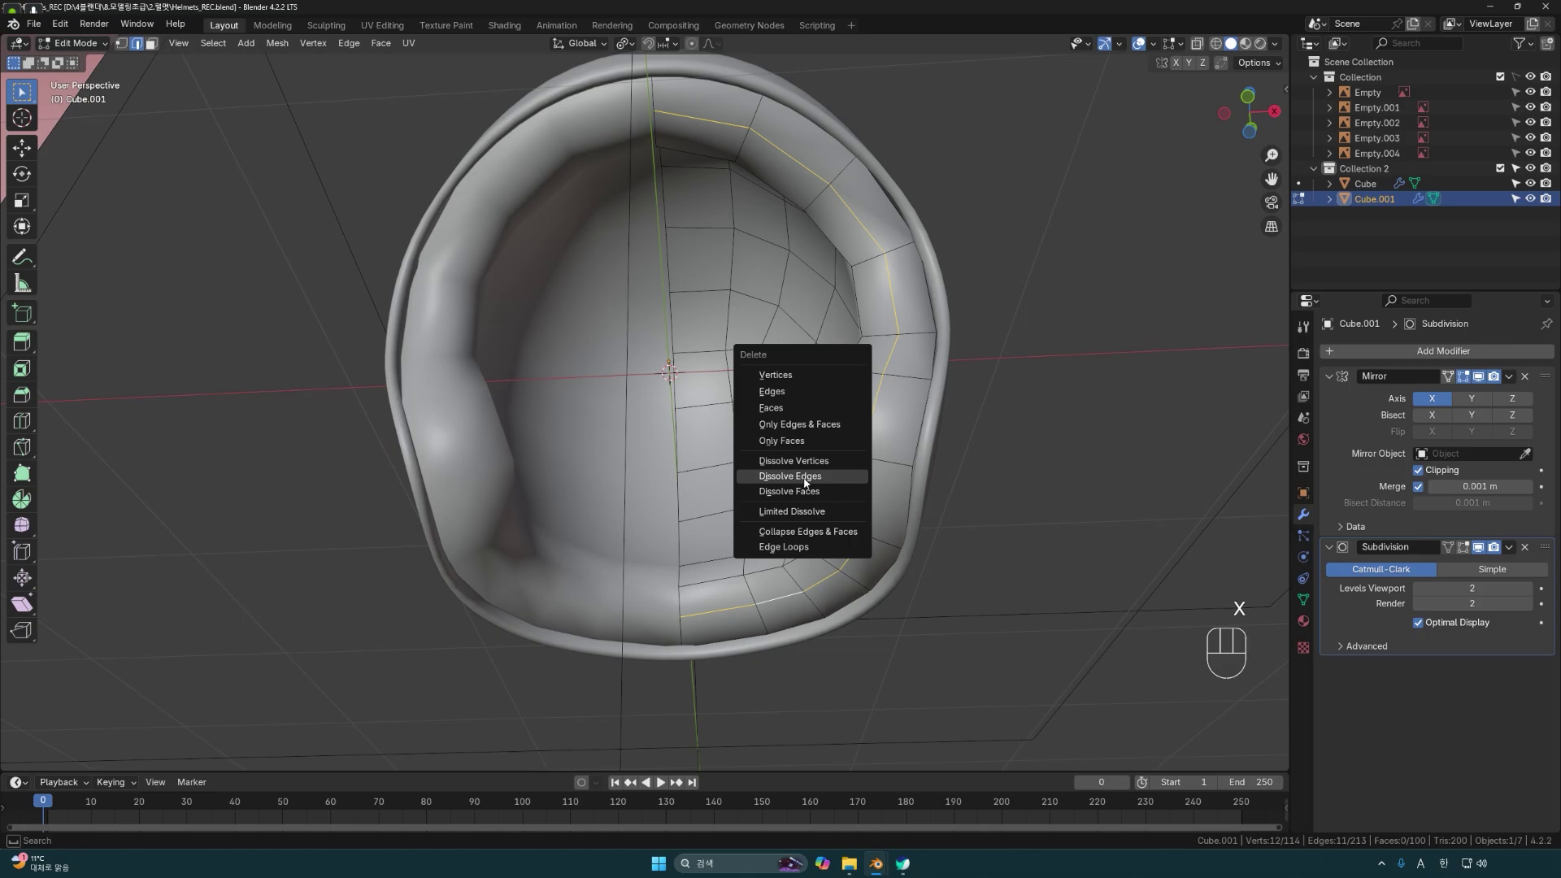
pyautogui.click(805, 479)
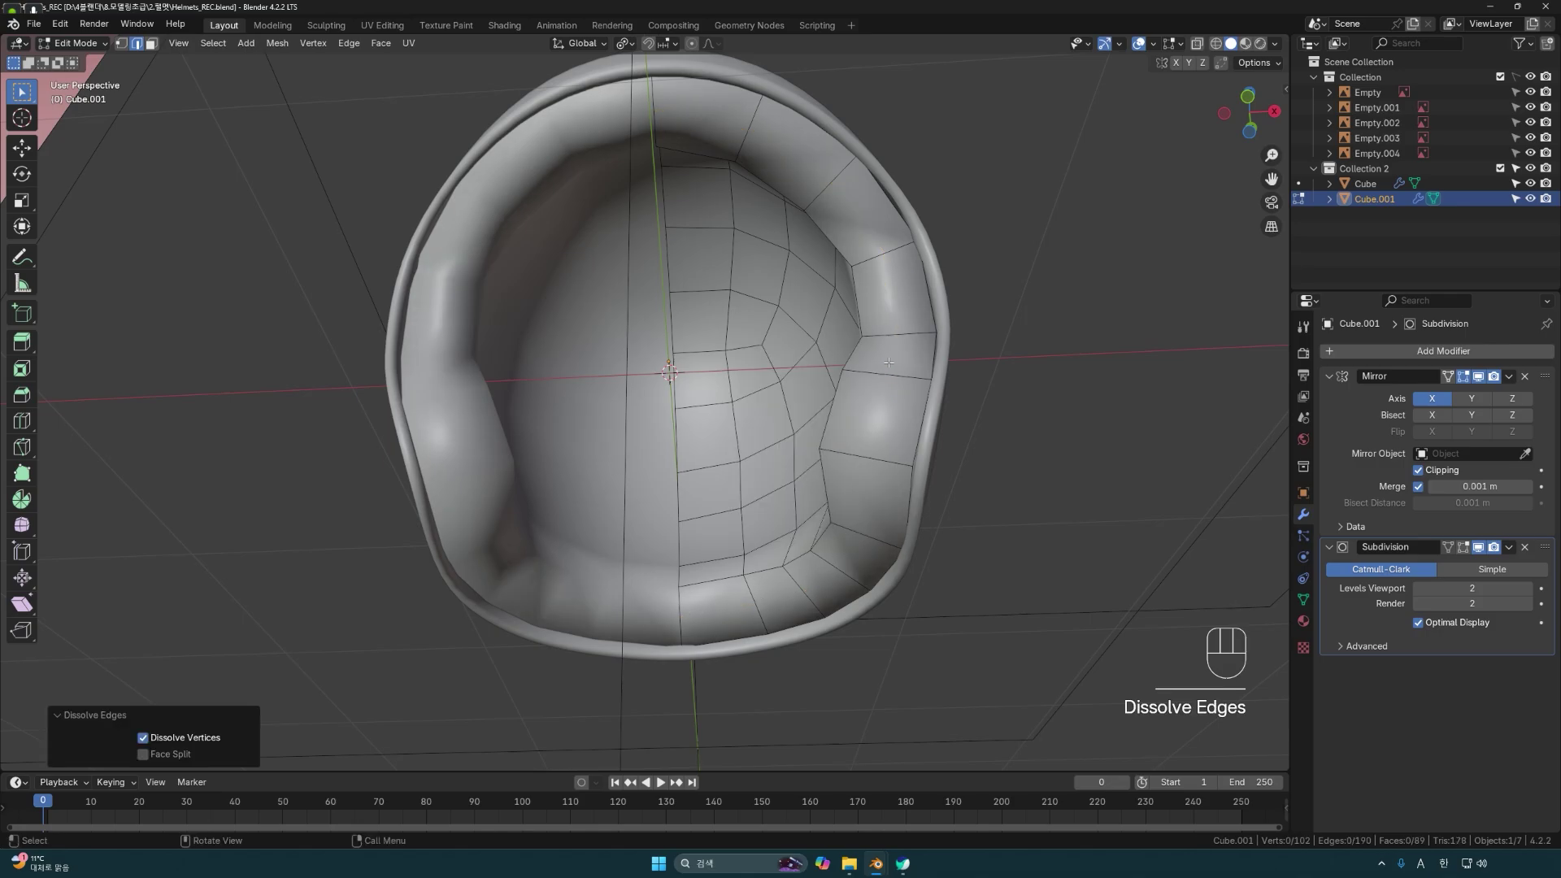
pyautogui.moveTo(996, 446)
pyautogui.mouseDown(button='middle')
pyautogui.moveTo(1024, 463)
pyautogui.moveTo(996, 442)
pyautogui.moveTo(993, 474)
pyautogui.mouseUp(button='middle')
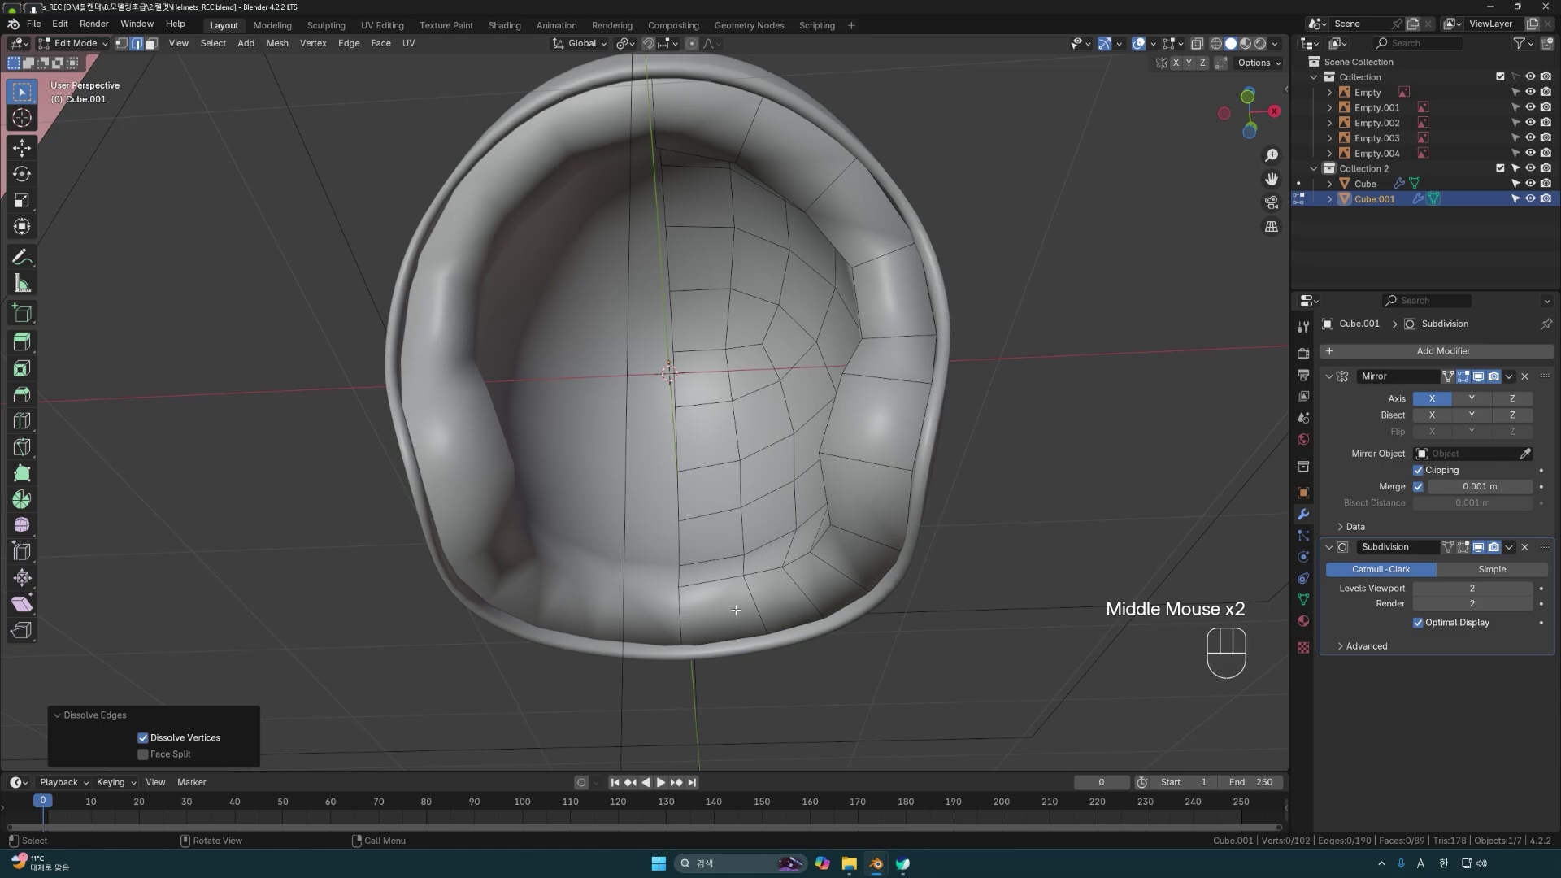
# Select the face loop around the padding's rim and extrude it along its normals by about 0.08 m.
pyautogui.press('3')
pyautogui.click(723, 613)
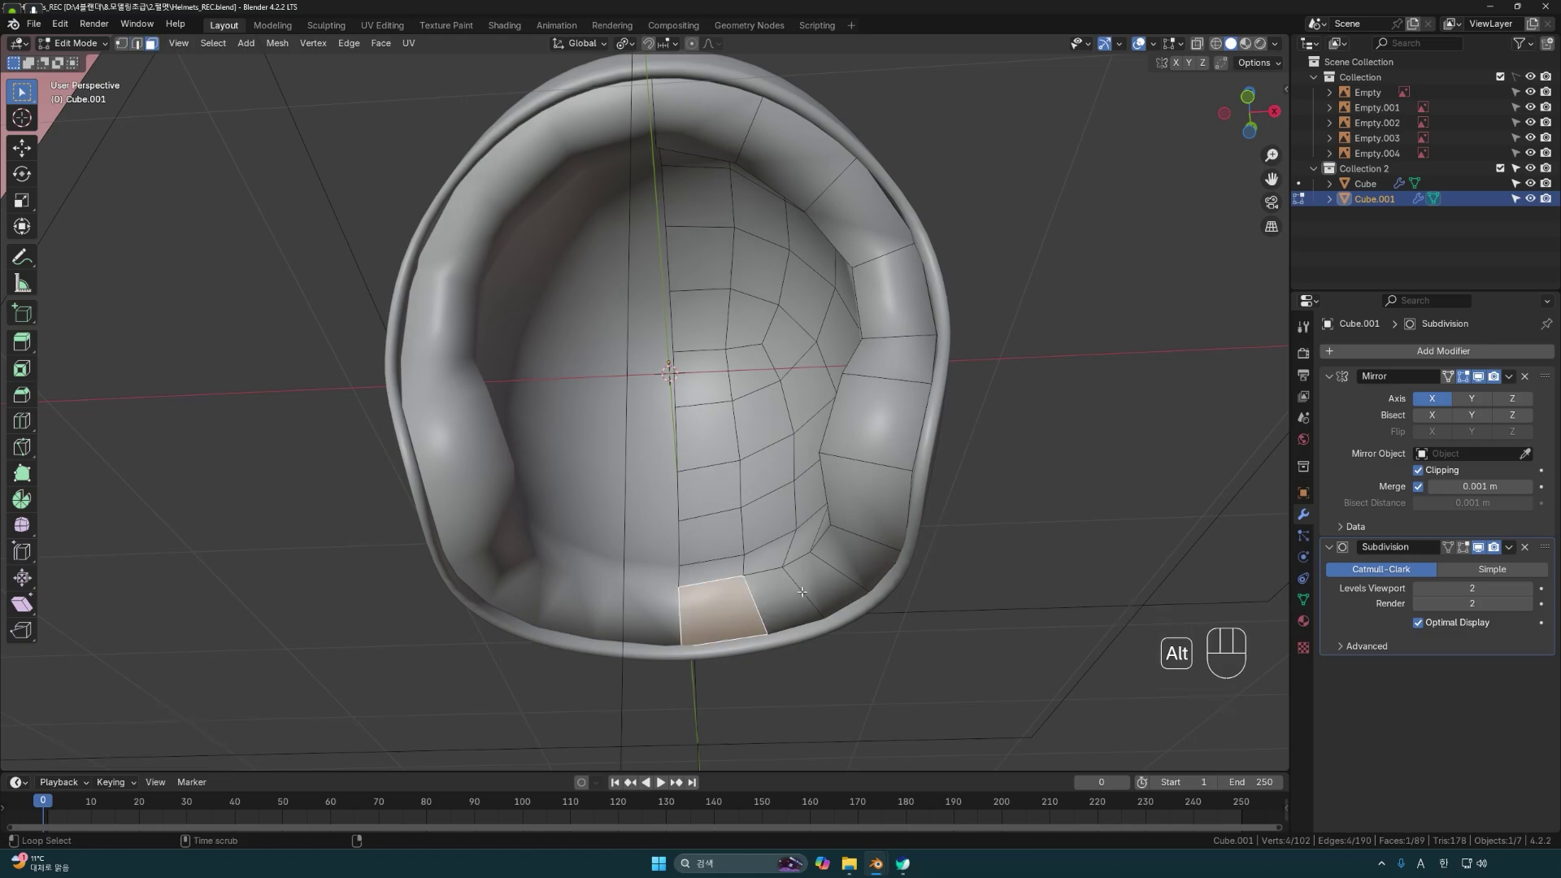
pyautogui.keyDown('alt'); pyautogui.click(813, 582); pyautogui.keyUp('alt')
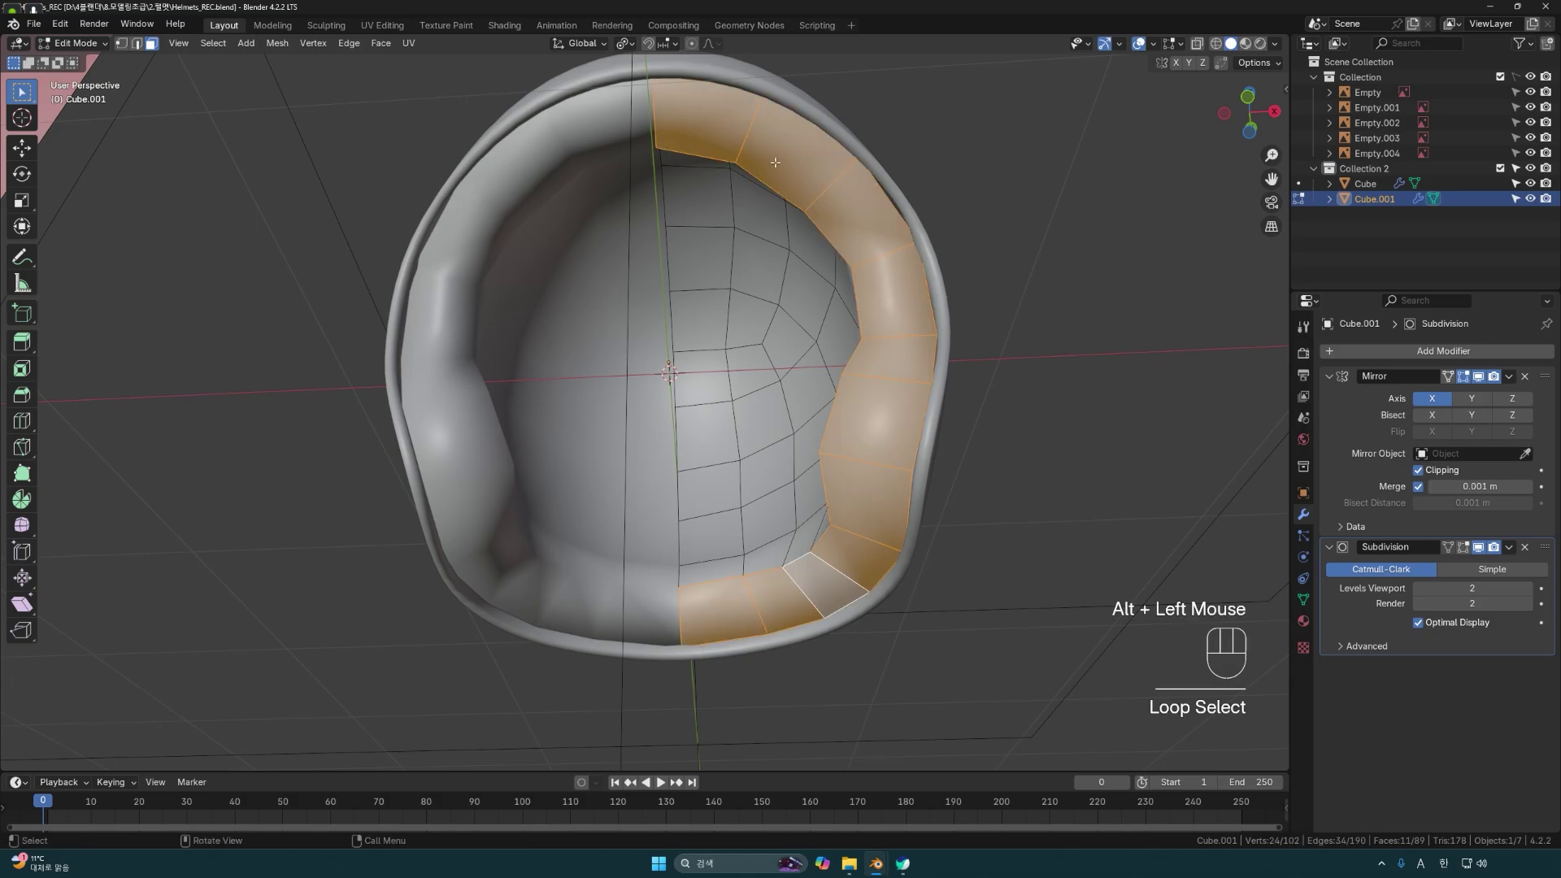
pyautogui.moveTo(945, 496); pyautogui.dragTo(934, 626, button='middle')
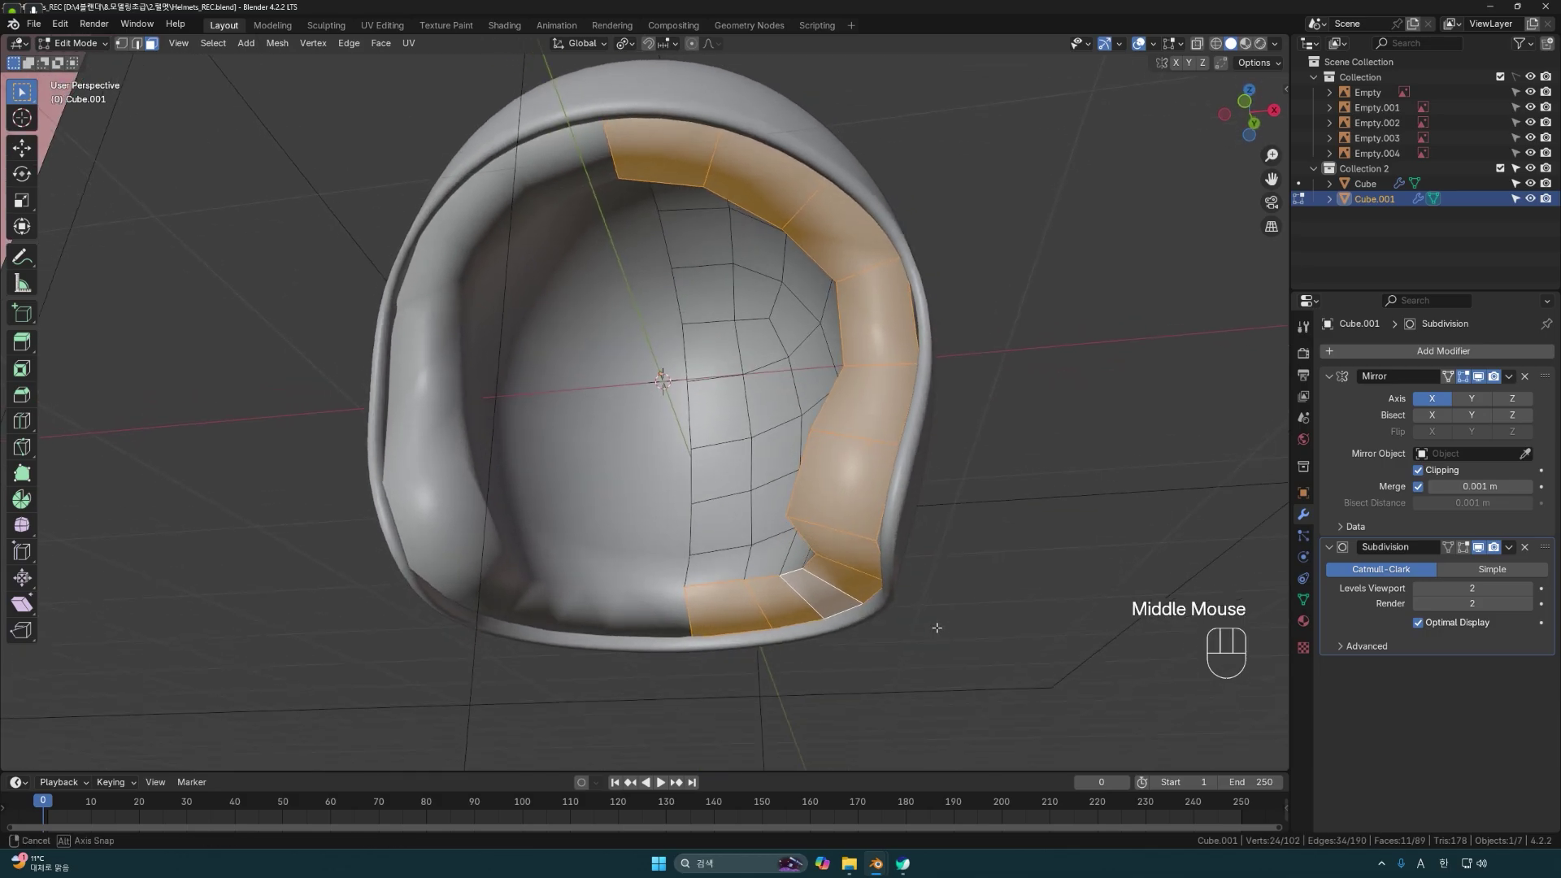
pyautogui.scroll(-2, 908, 630)
pyautogui.hotkey('ctrl', 'f')
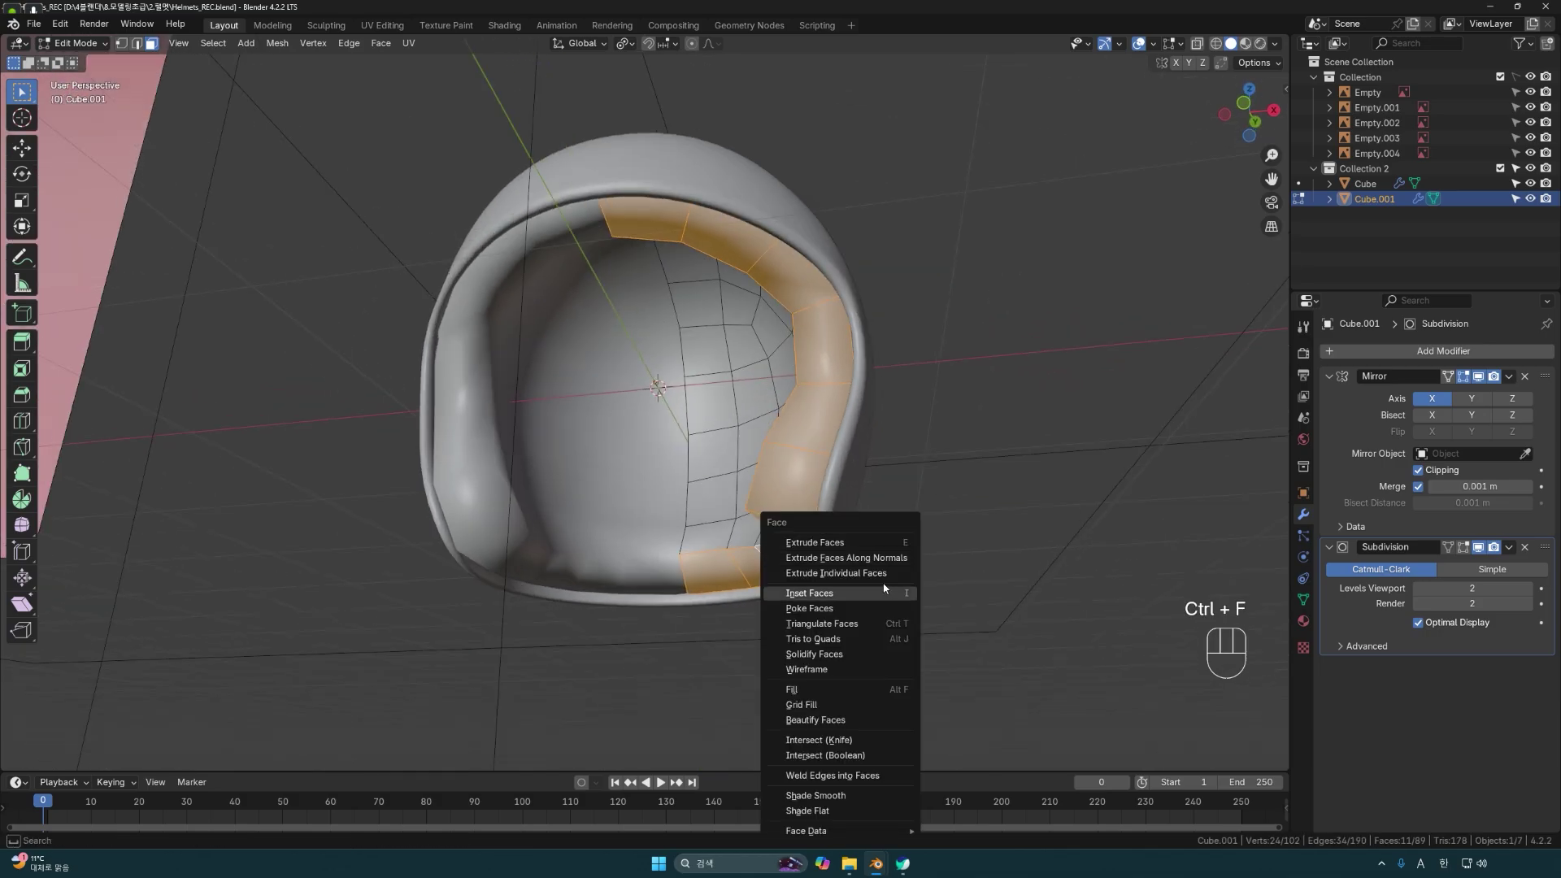
pyautogui.click(843, 561)
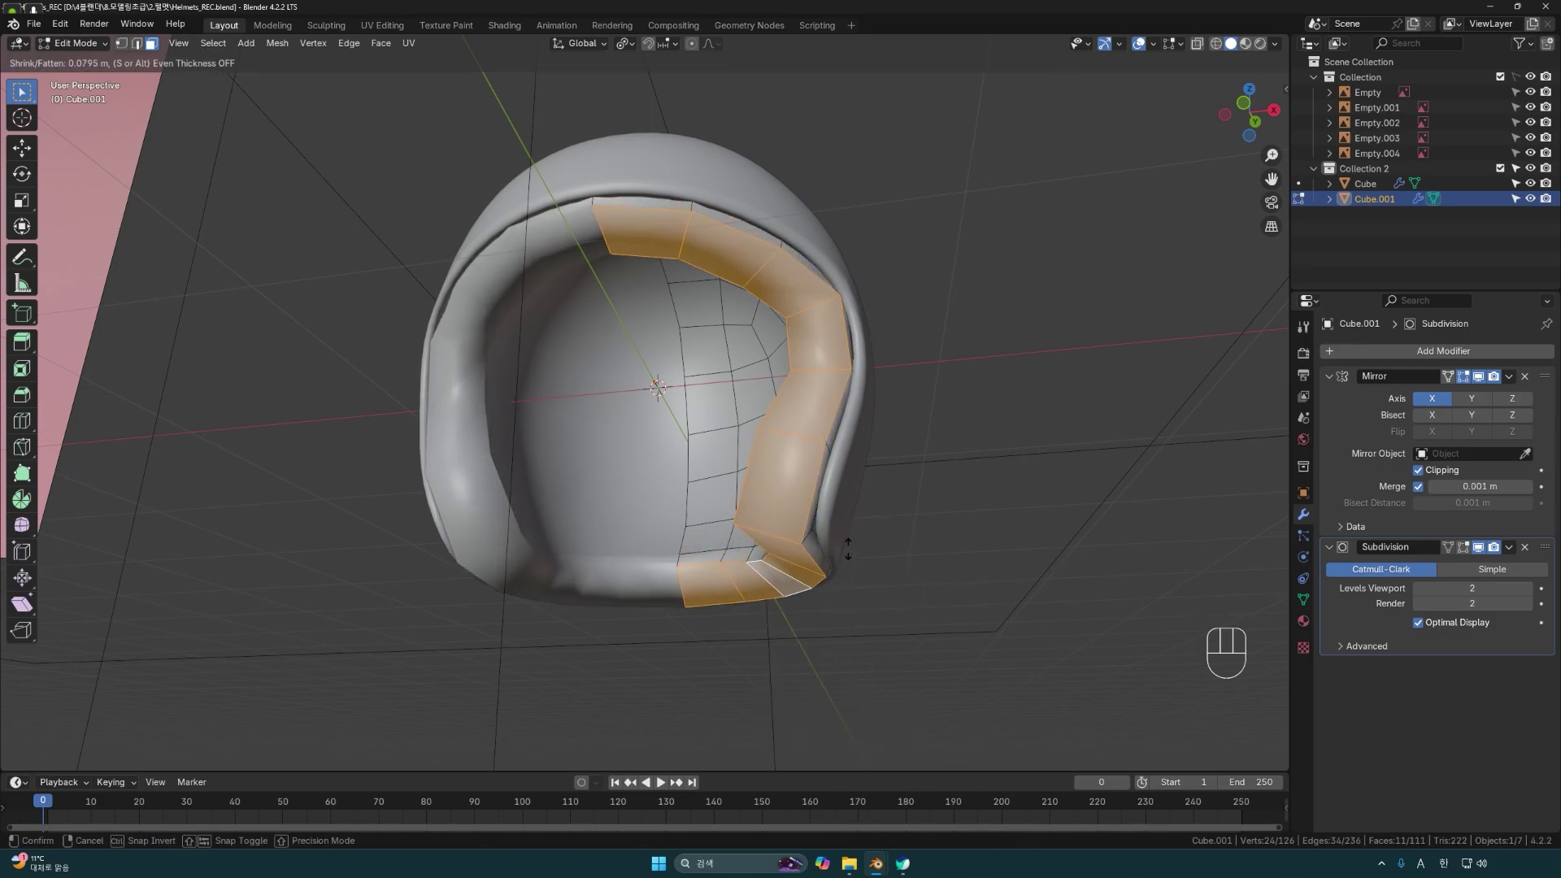
pyautogui.click(860, 548)
# Examine the thickened padding rim in Object Mode from the side, front and below.
pyautogui.moveTo(860, 548); pyautogui.dragTo(898, 553, button='middle')
pyautogui.press('Tab')
pyautogui.scroll(2, 905, 532)
pyautogui.press('Tab')
pyautogui.press('Tab')
pyautogui.moveTo(873, 457); pyautogui.dragTo(740, 534, button='middle')
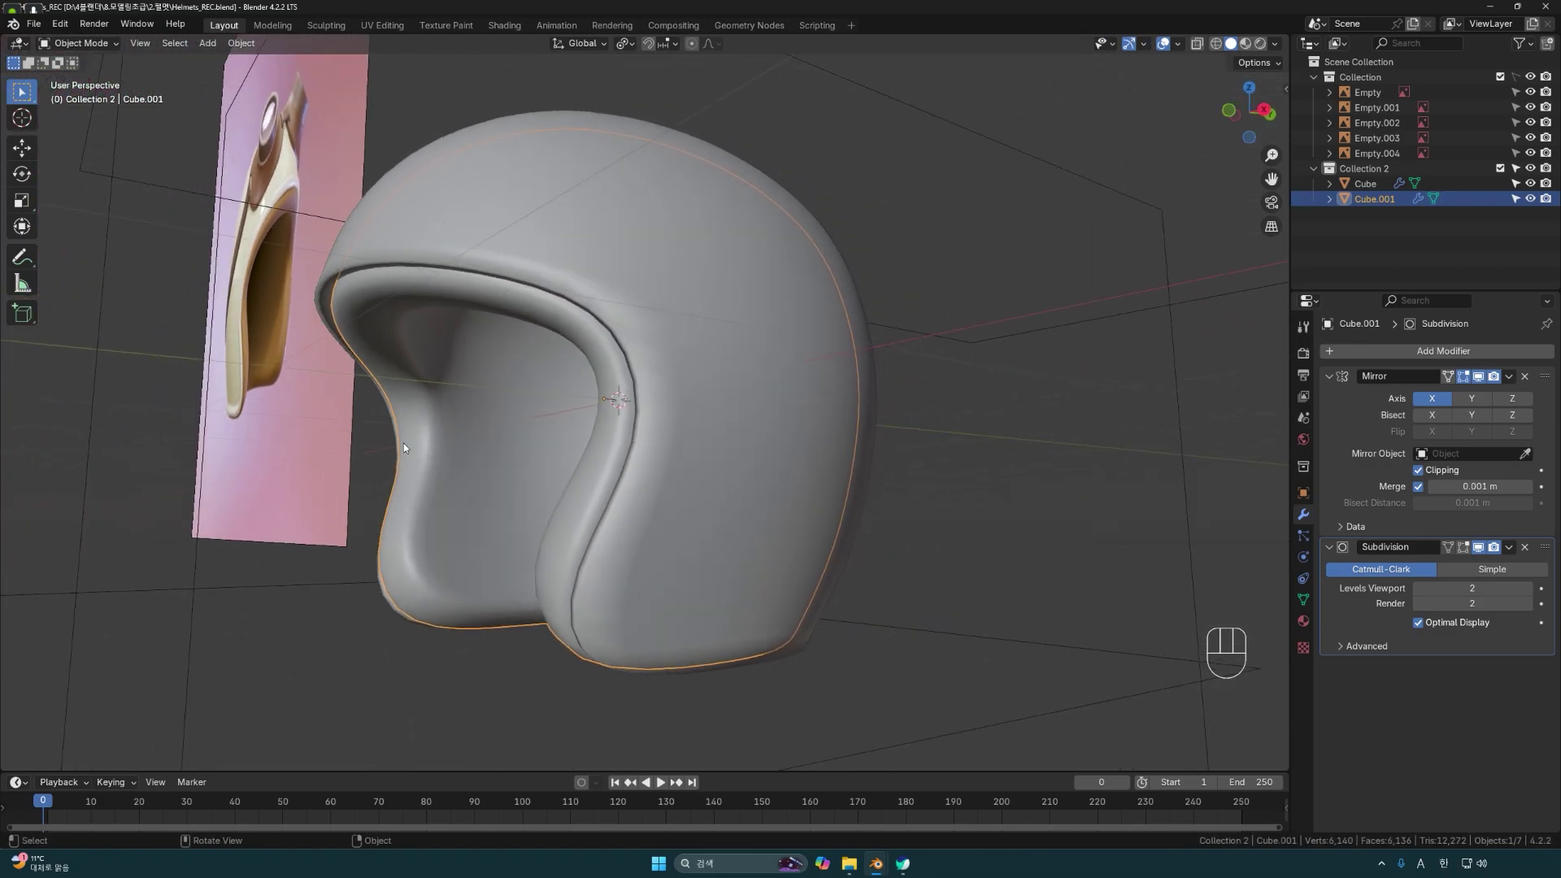
pyautogui.moveTo(590, 510); pyautogui.dragTo(691, 471, button='middle')
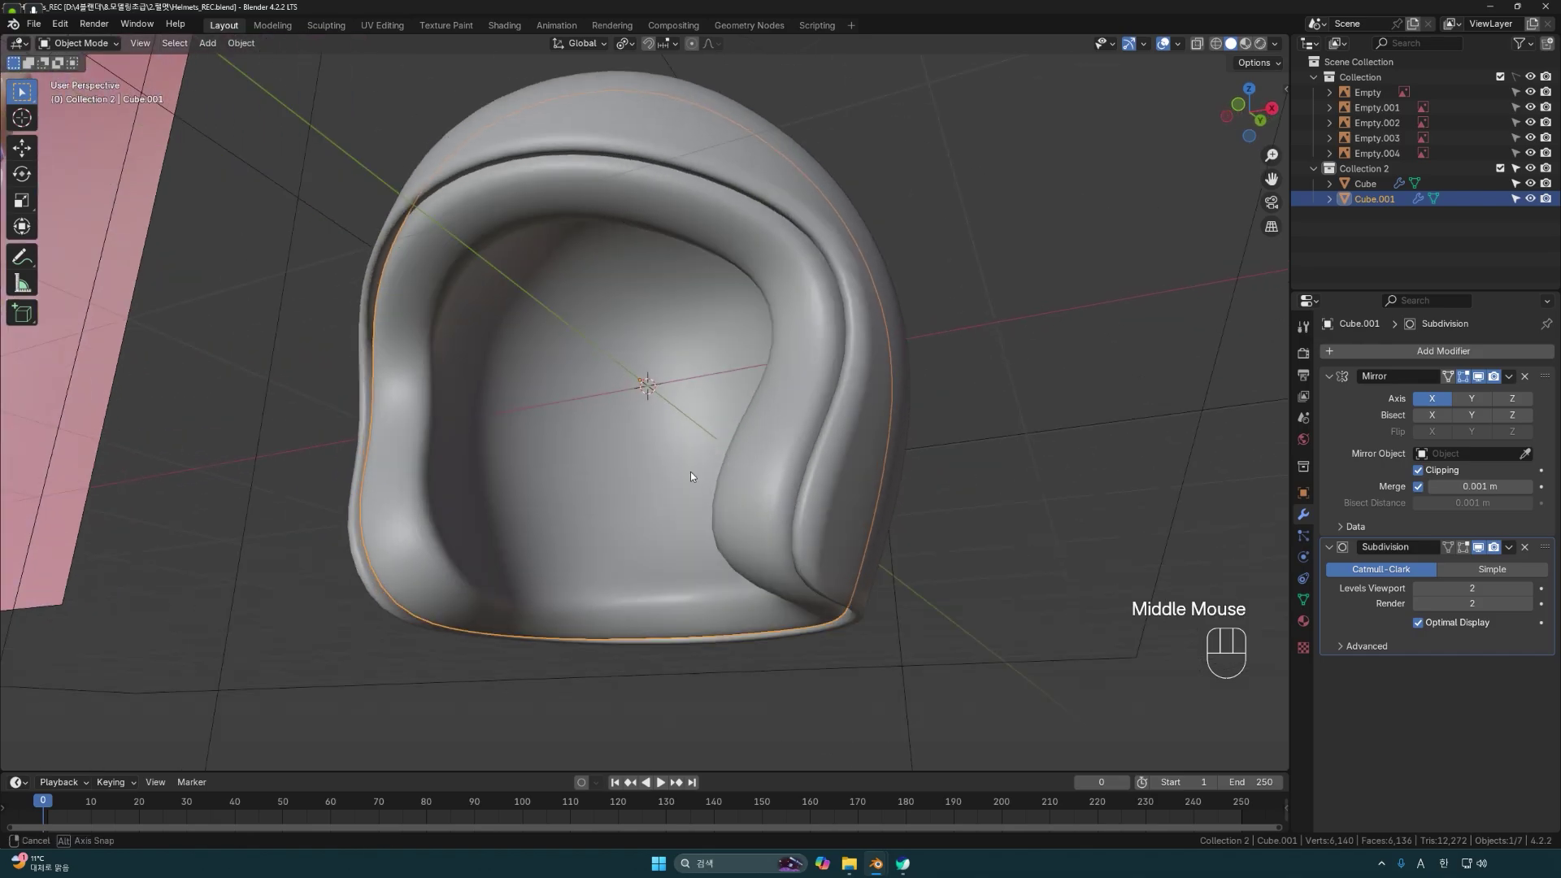
pyautogui.moveTo(793, 403); pyautogui.dragTo(837, 463, button='middle')
# Add a two-cut loop cut around the padding's rim faces with Sphere falloff and 0.330 smoothness.
pyautogui.press('Tab')
pyautogui.moveTo(797, 515); pyautogui.dragTo(777, 563, button='middle')
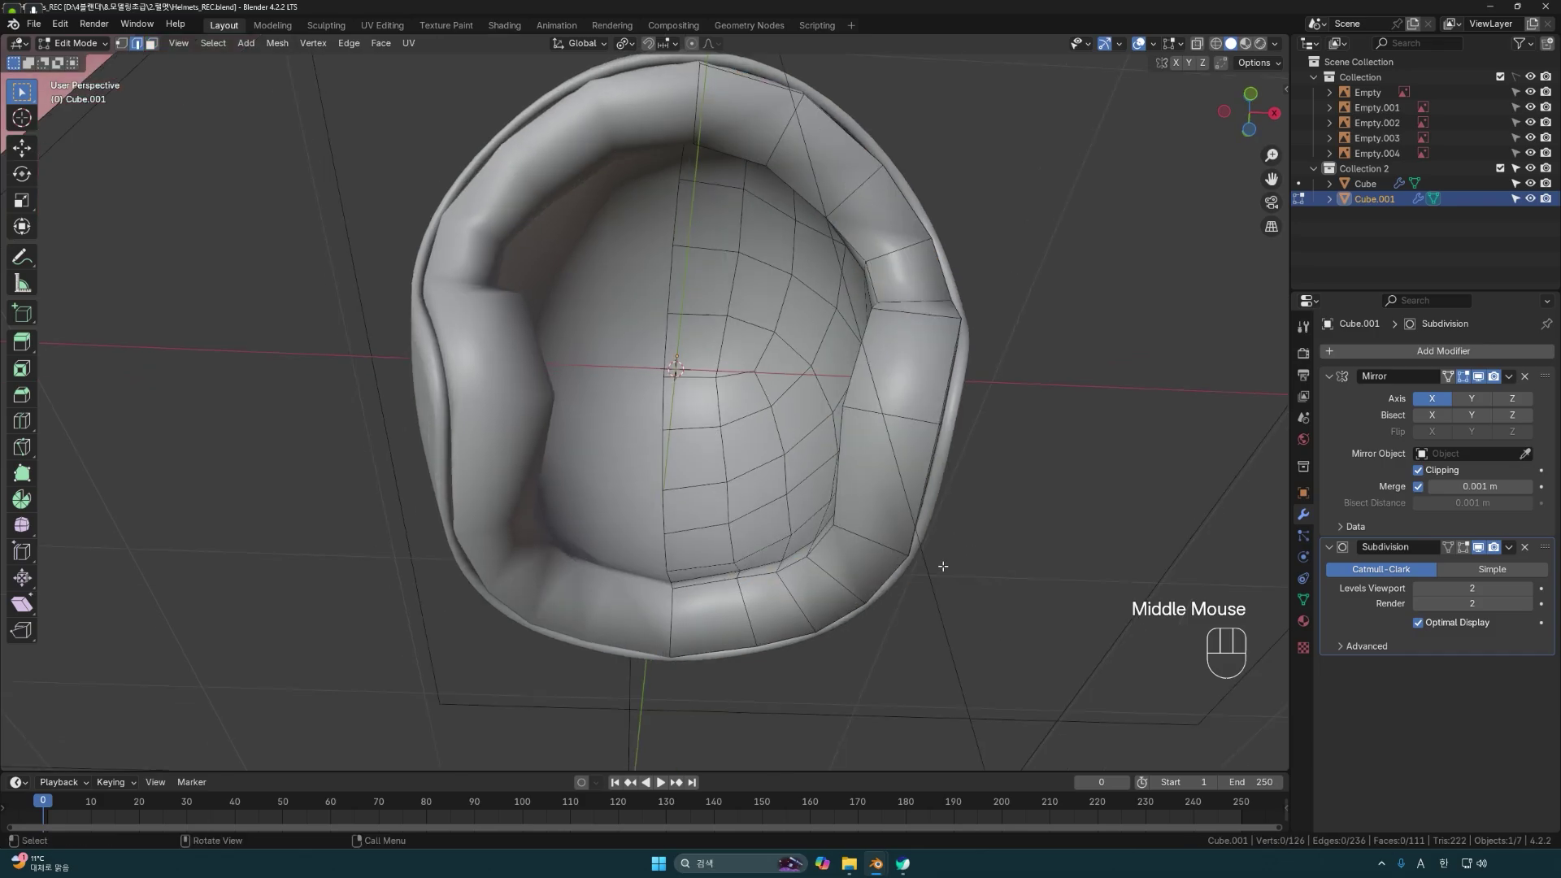
pyautogui.press('ctrl')
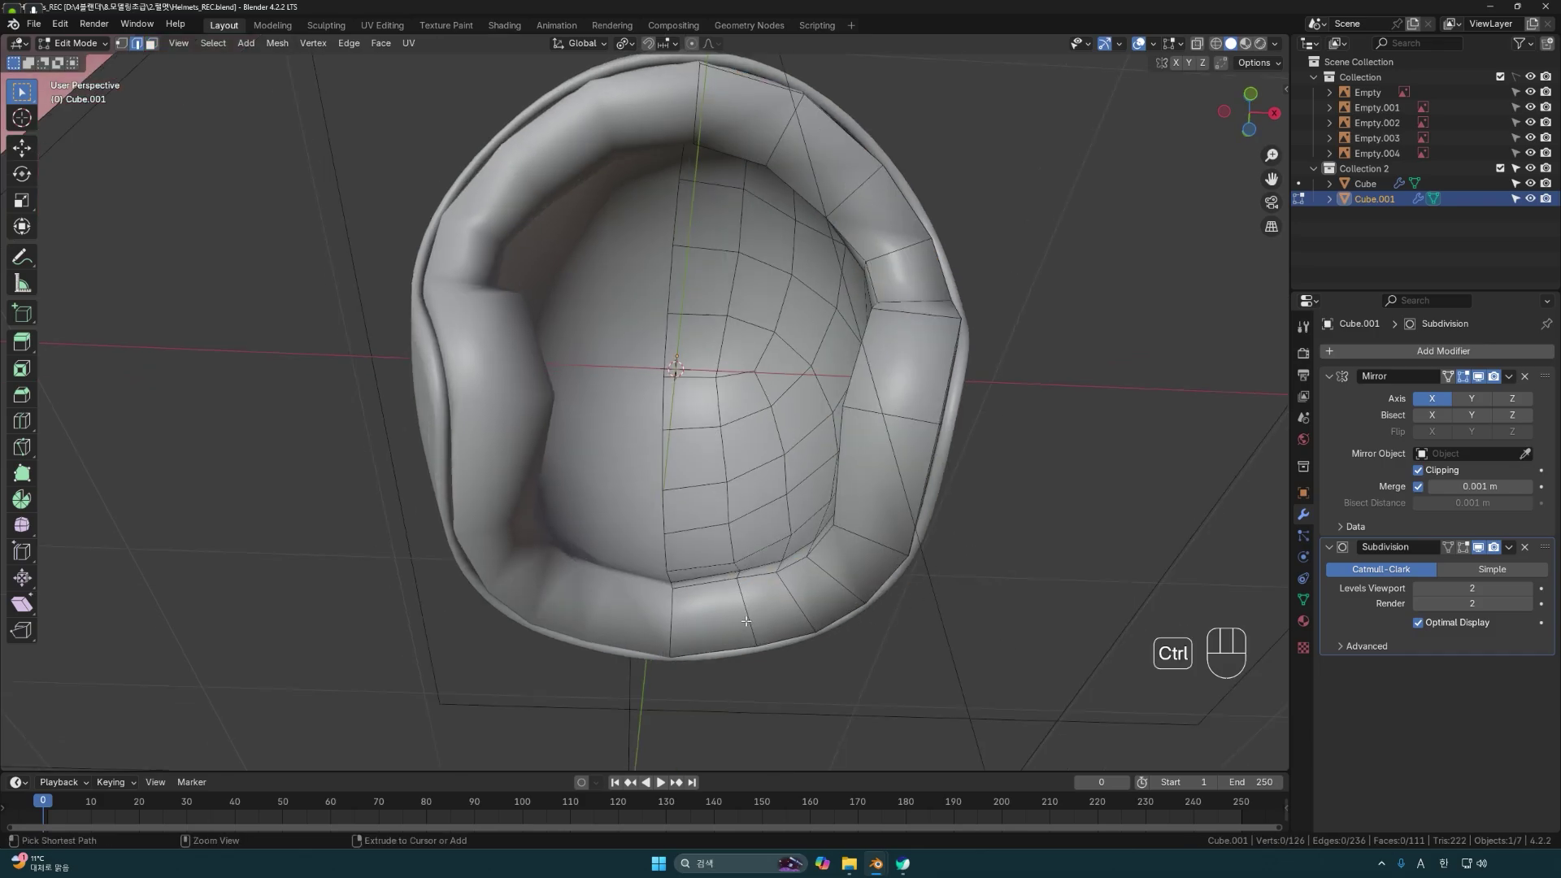
pyautogui.hotkey('ctrl', 'r')
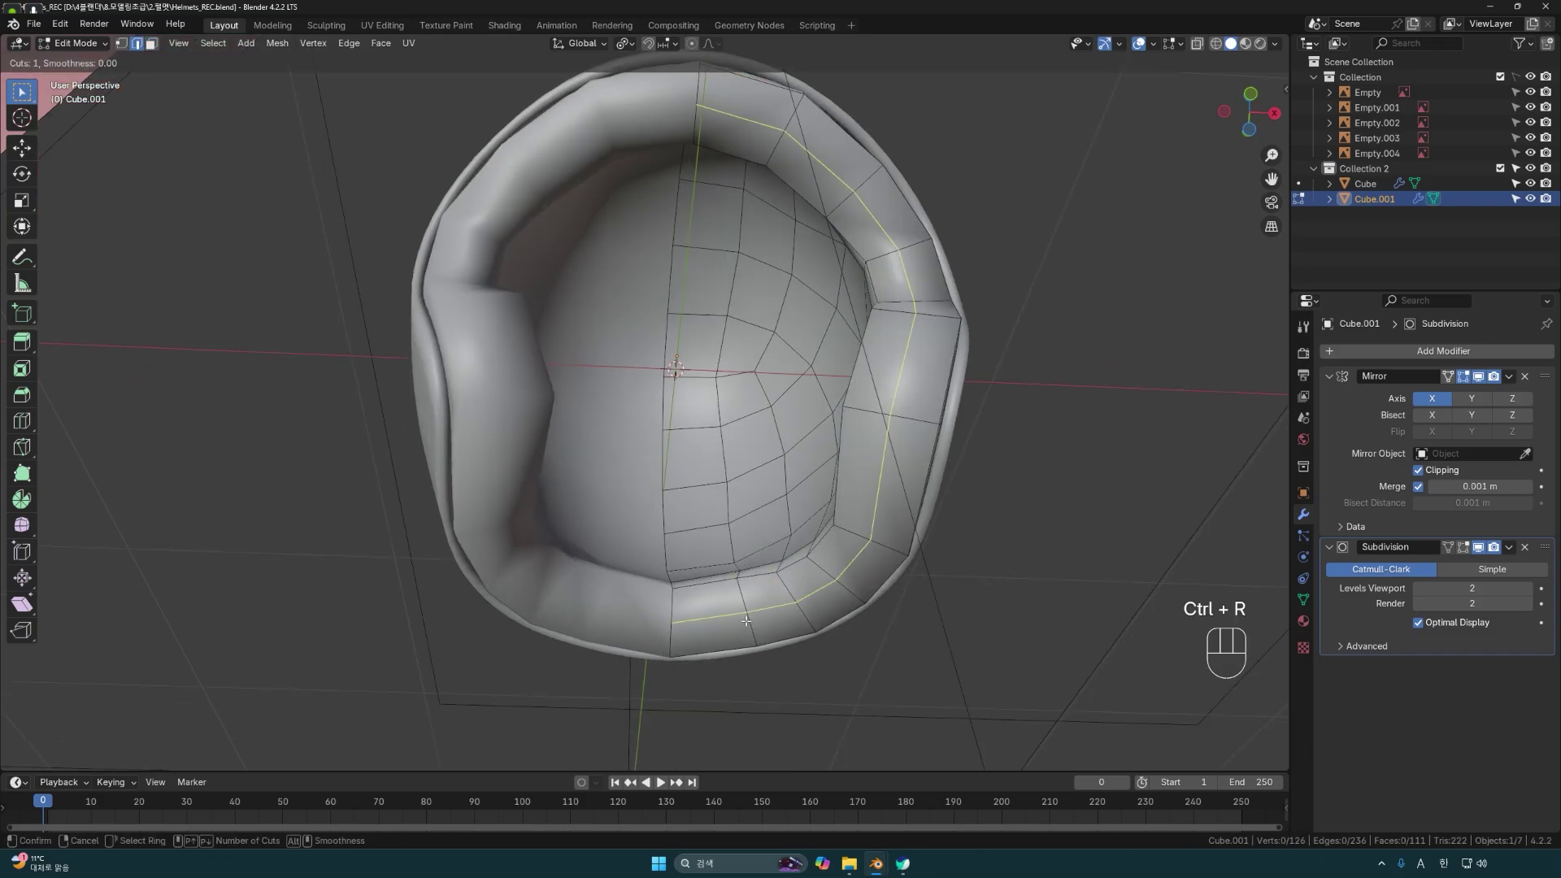
pyautogui.scroll(1, 745, 621)
pyautogui.click(746, 621)
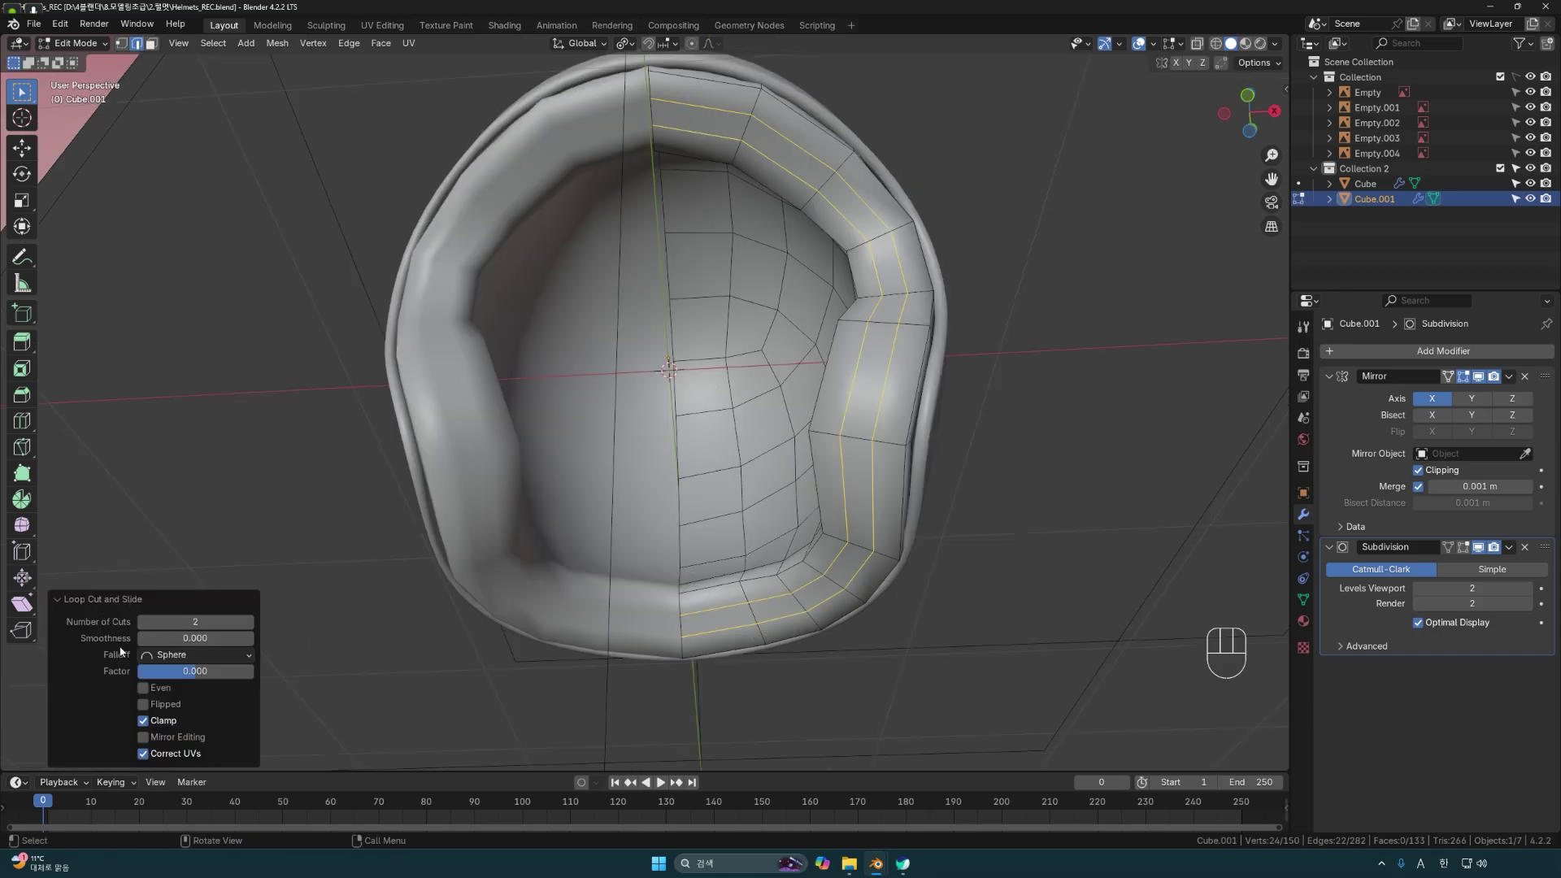
pyautogui.click(154, 656)
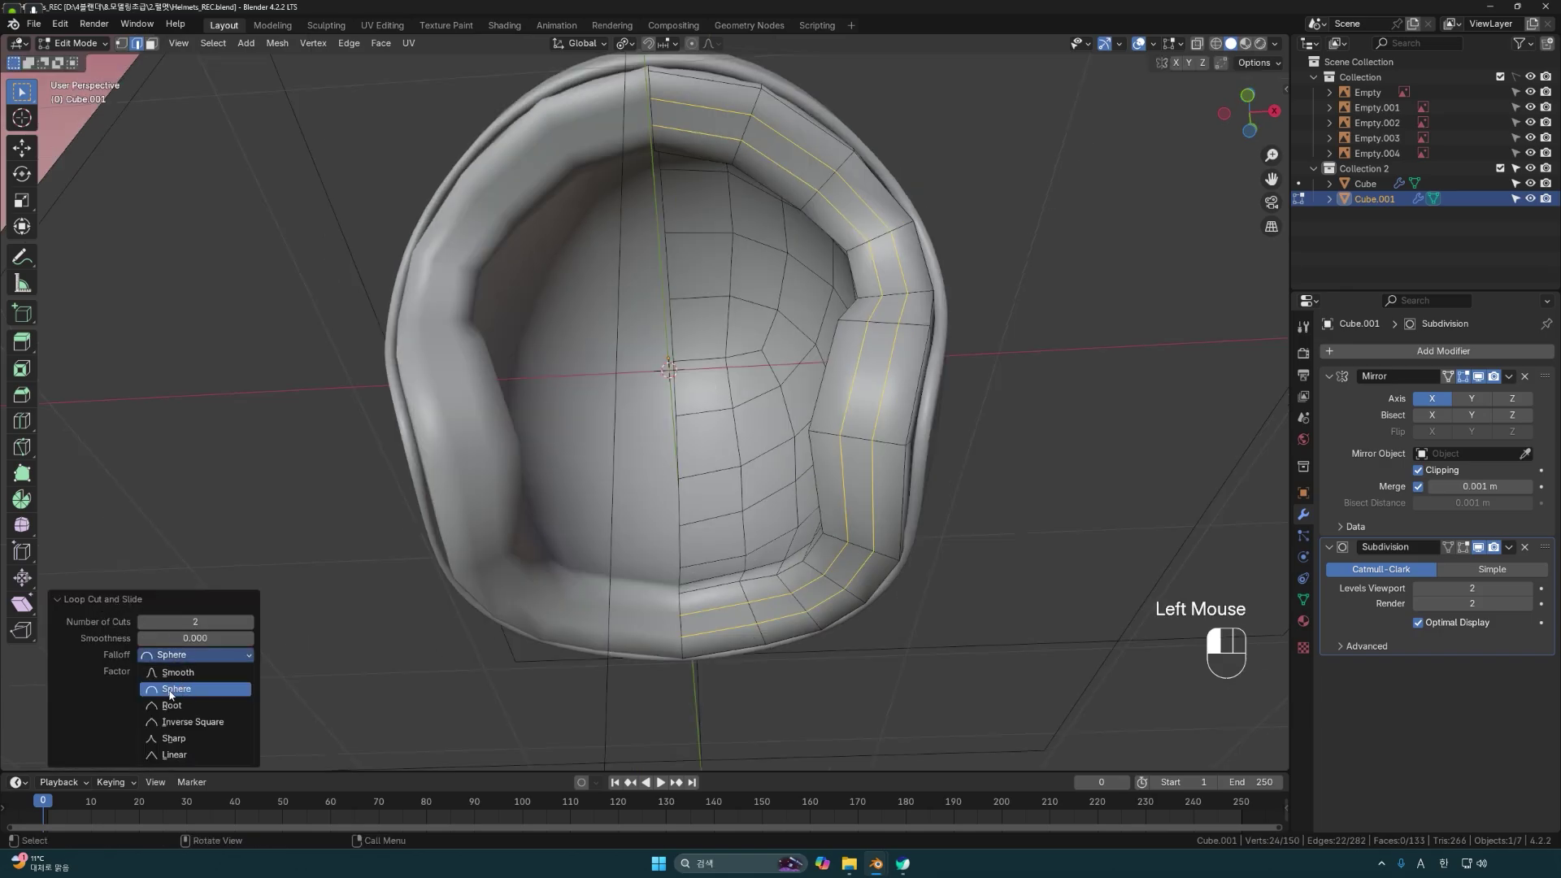
pyautogui.click(171, 690)
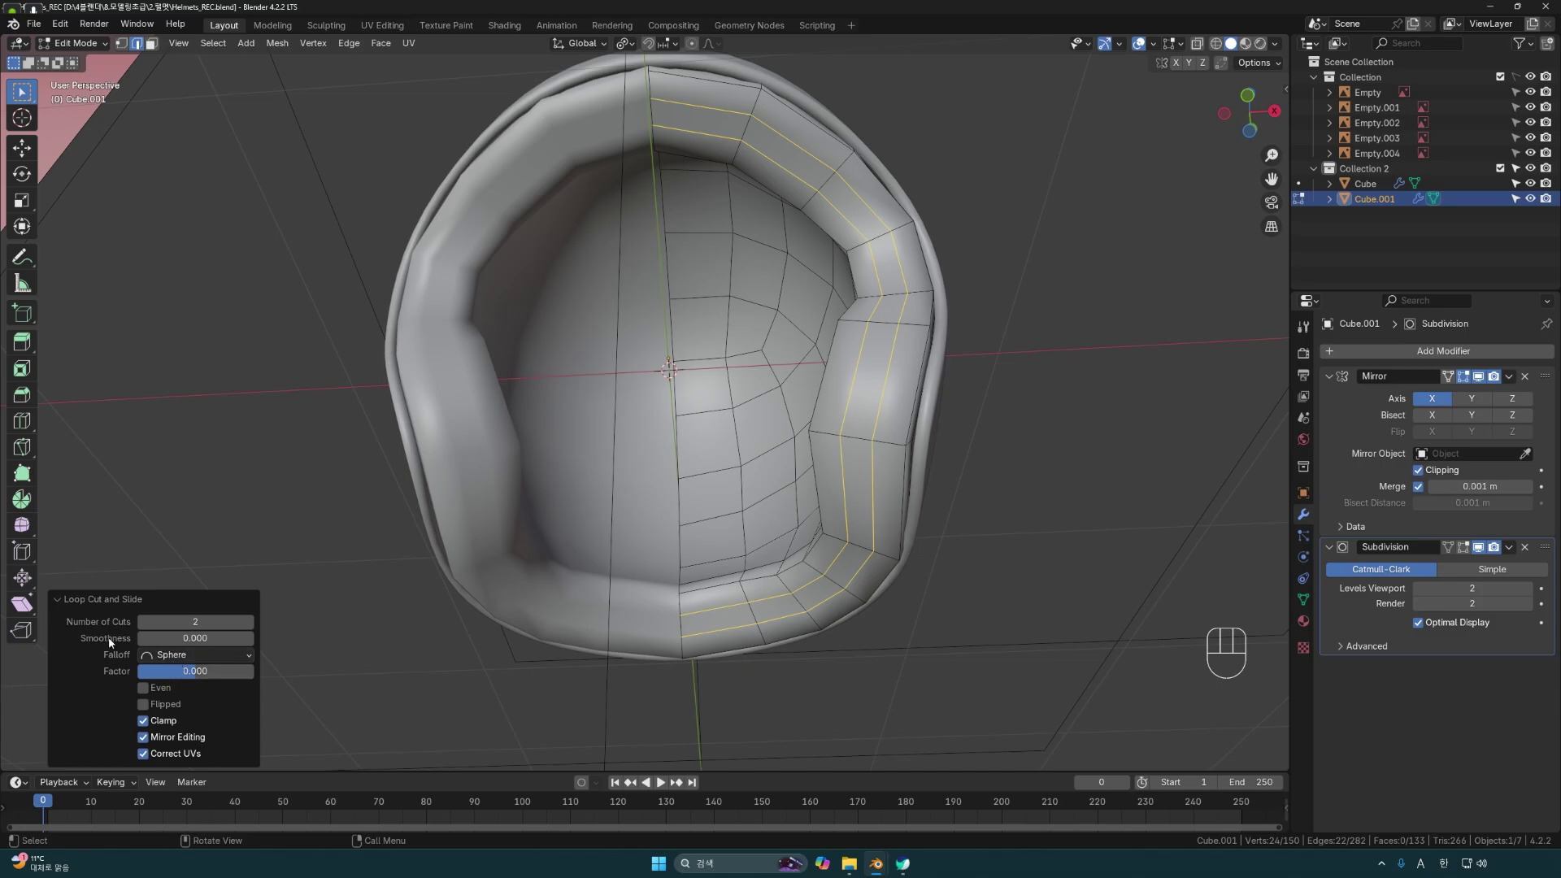
pyautogui.click(195, 638)
pyautogui.moveTo(195, 638); pyautogui.dragTo(252, 638)
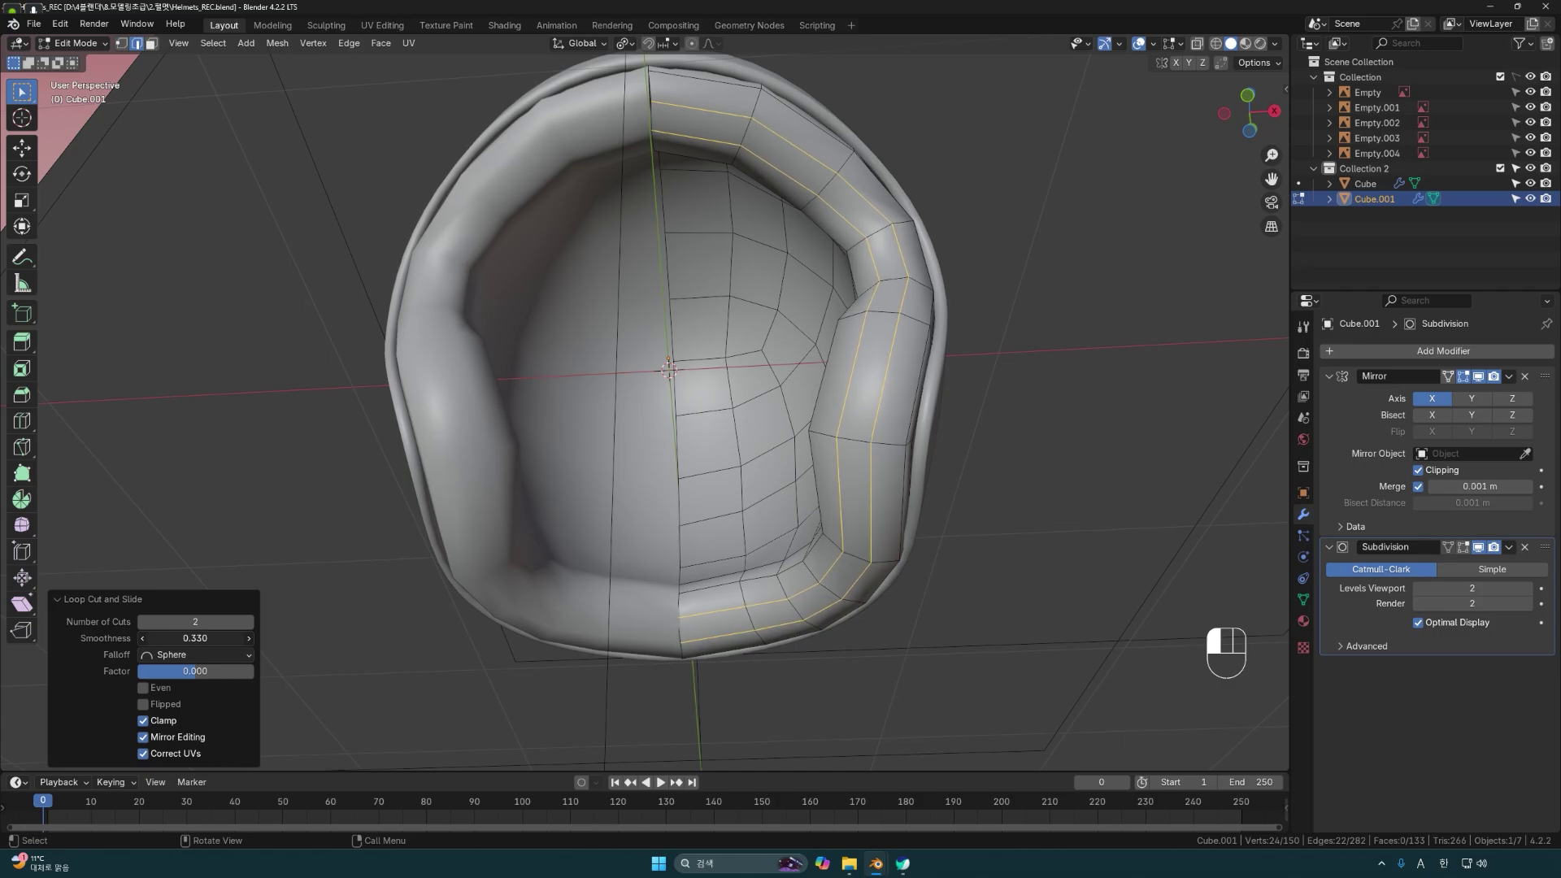
# Inspect the rounded padding in Object Mode, including the centre seam at the back of the rim.
pyautogui.moveTo(568, 512); pyautogui.dragTo(926, 504, button='middle')
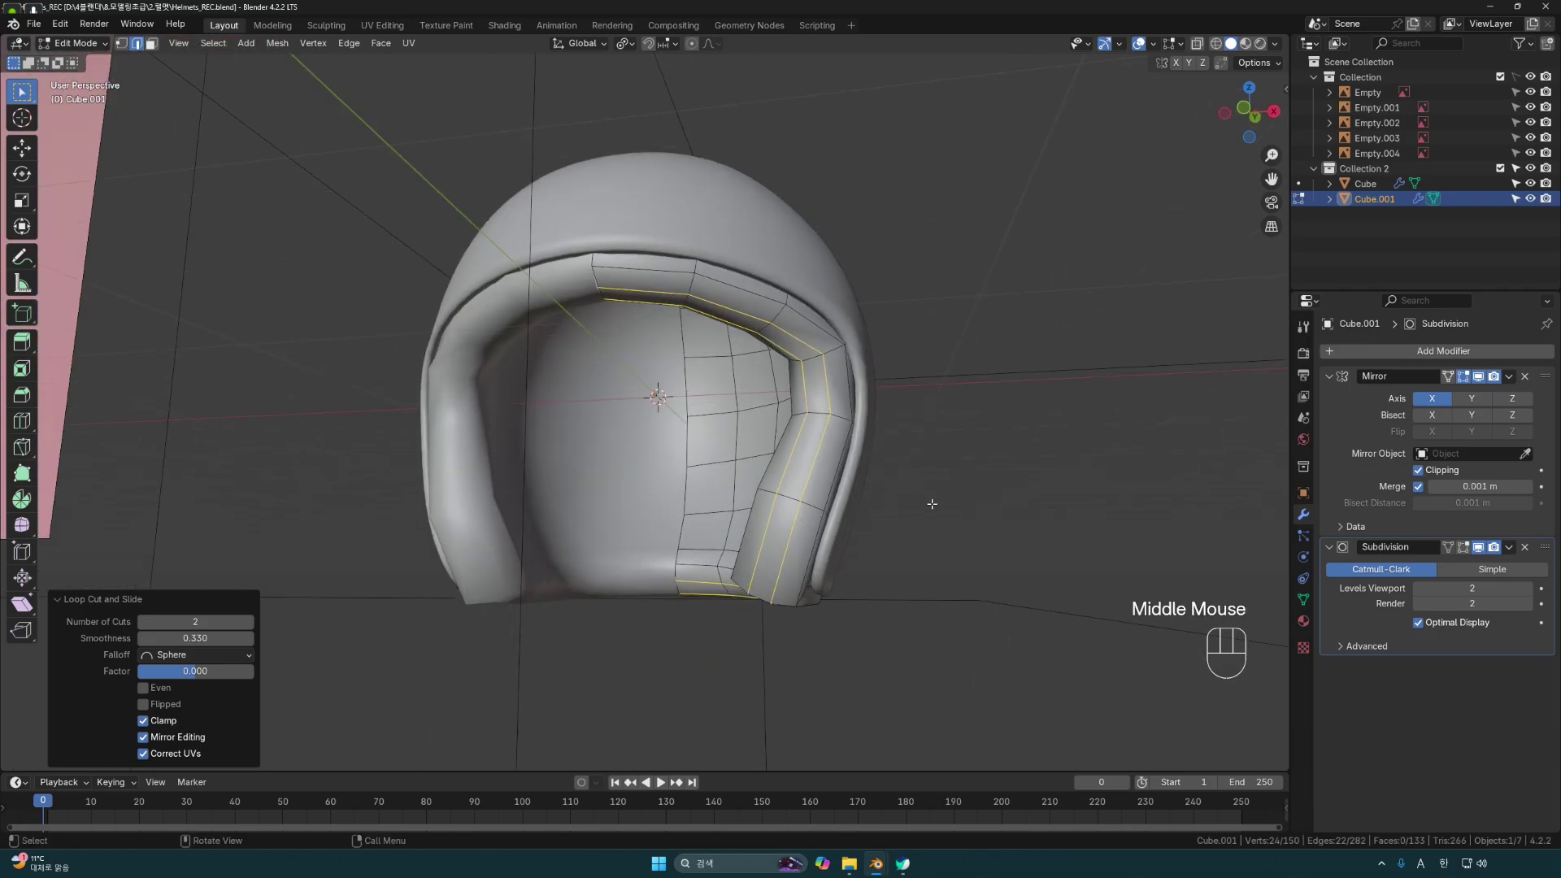
pyautogui.click(940, 497)
pyautogui.press('Tab')
pyautogui.moveTo(943, 508); pyautogui.dragTo(804, 523, button='middle')
pyautogui.scroll(-2, 718, 436)
pyautogui.moveTo(512, 334); pyautogui.dragTo(666, 584, button='middle')
pyautogui.scroll(4, 714, 525)
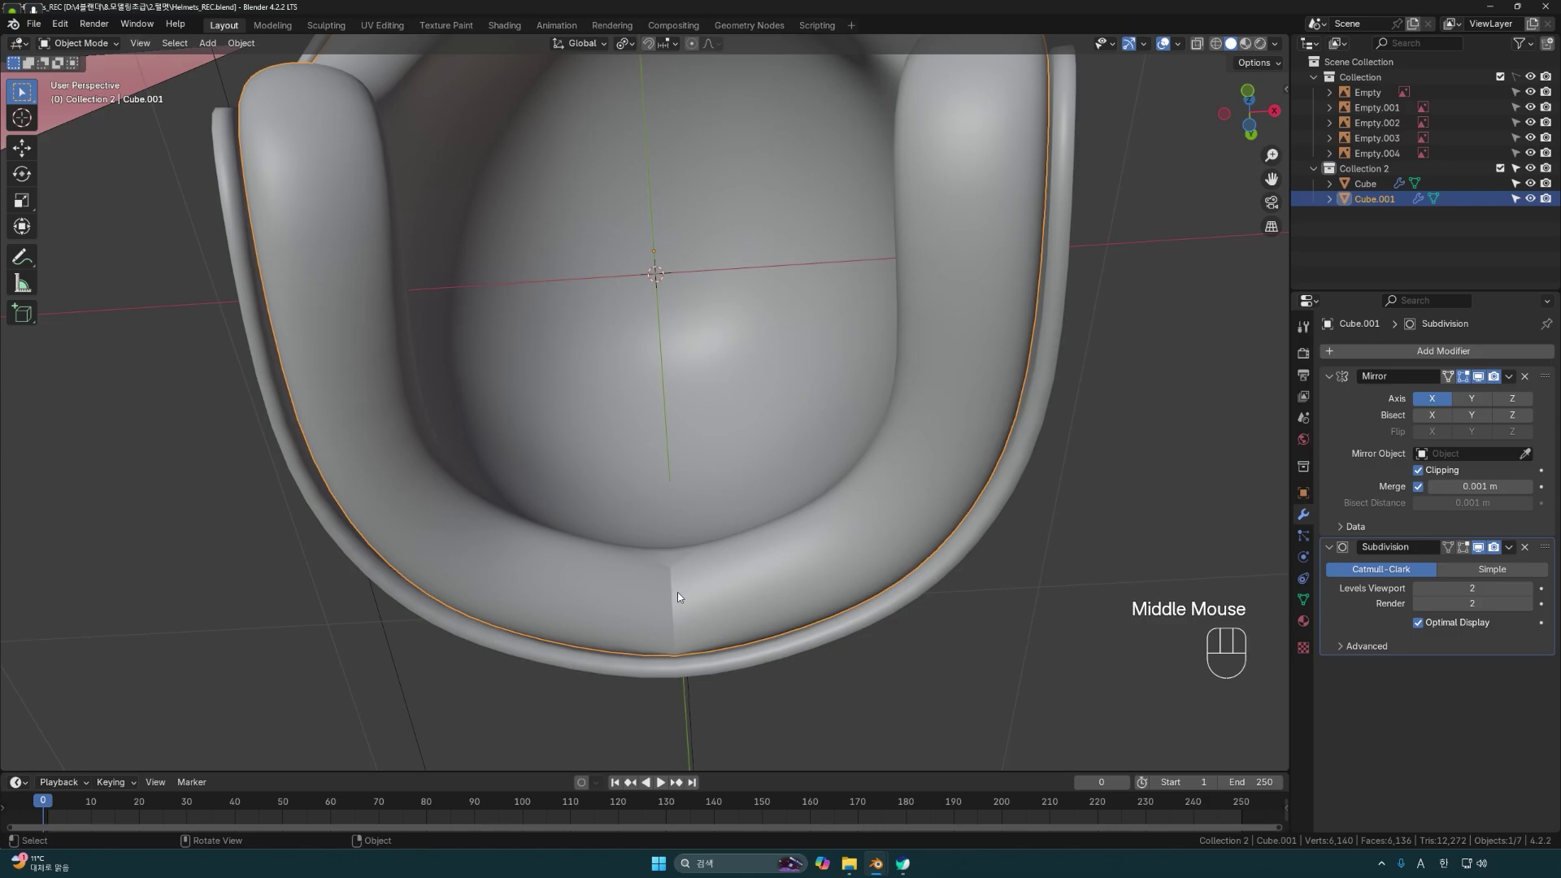
pyautogui.moveTo(699, 593)
pyautogui.mouseDown(button='middle')
pyautogui.moveTo(694, 624)
pyautogui.moveTo(699, 564)
pyautogui.moveTo(707, 626)
pyautogui.moveTo(670, 587)
pyautogui.mouseUp(button='middle')
# Move the stray rim vertices at the back centre of the padding along X onto the mirror plane.
pyautogui.press('Tab')
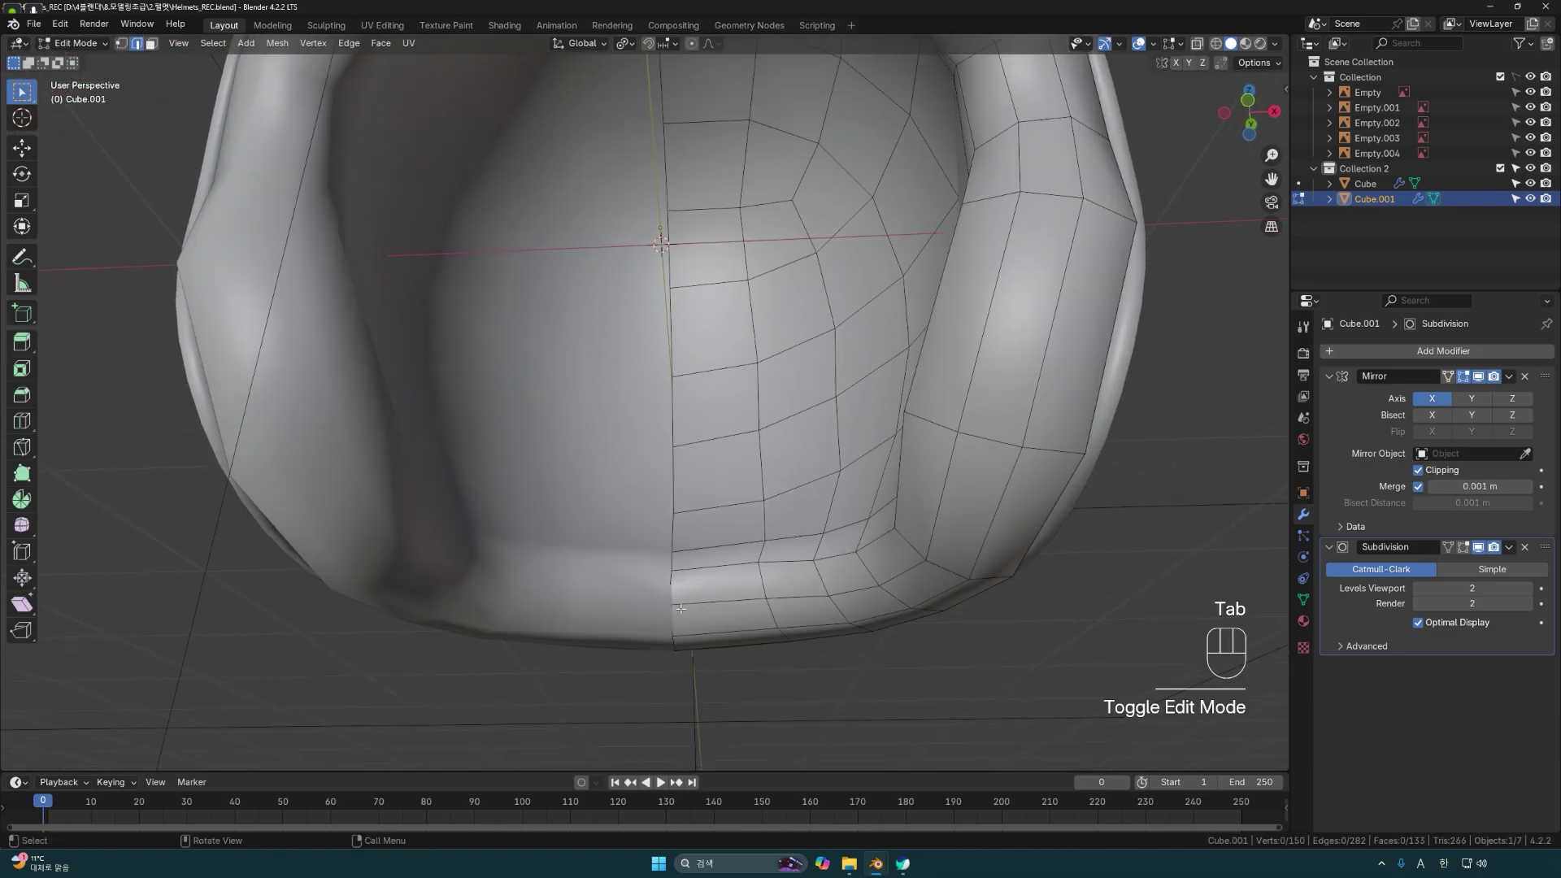
pyautogui.click(122, 43)
pyautogui.click(712, 603)
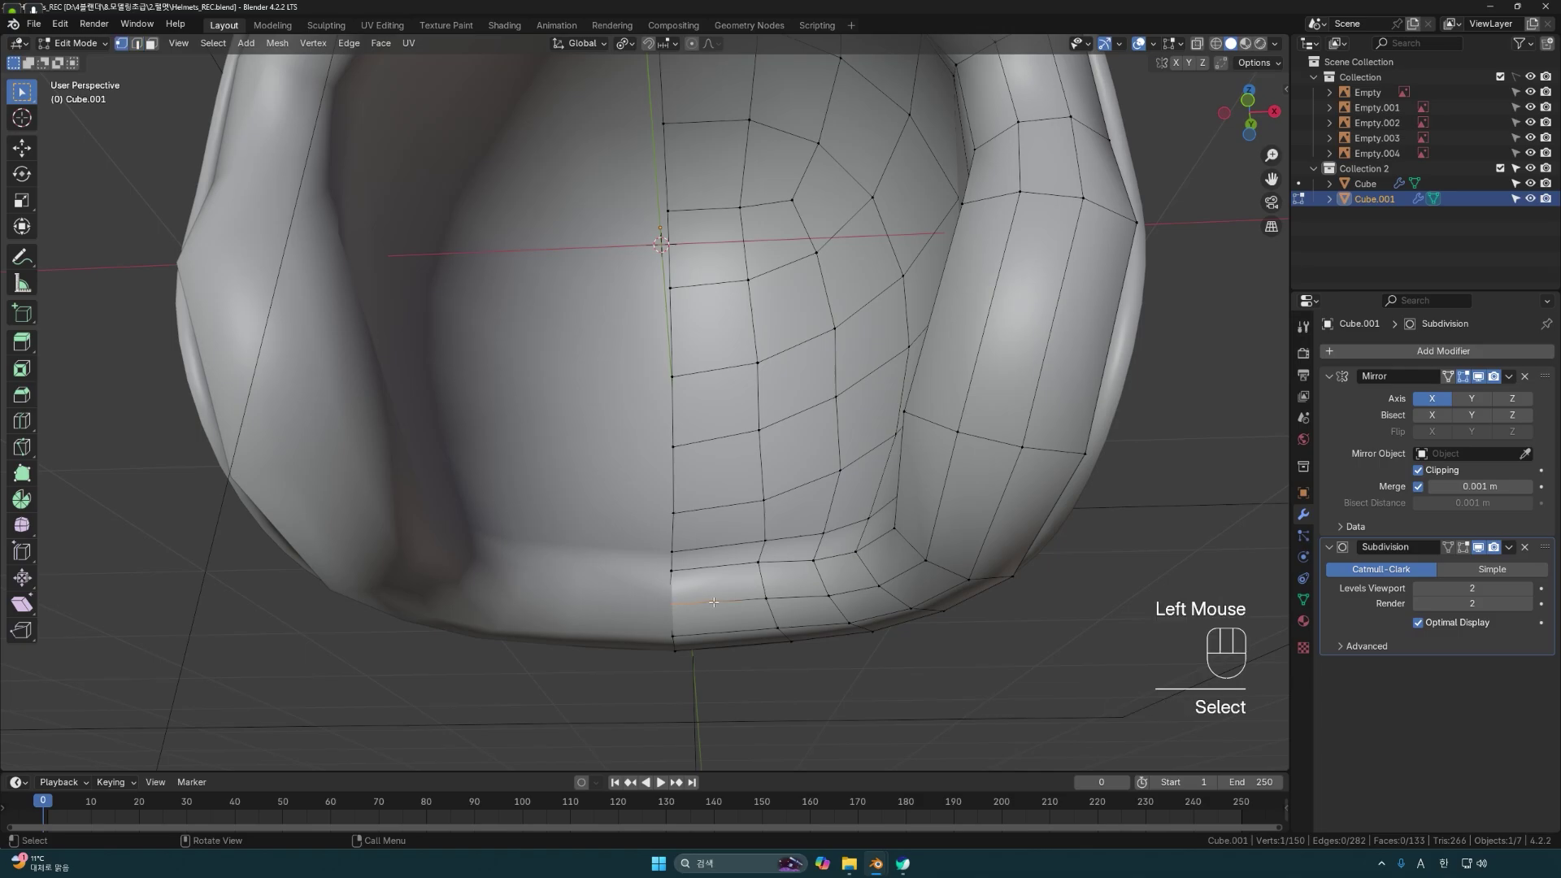
pyautogui.press('g')
pyautogui.press('x')
pyautogui.click(714, 603)
pyautogui.click(677, 634)
pyautogui.press('g')
pyautogui.doubleClick(678, 638)
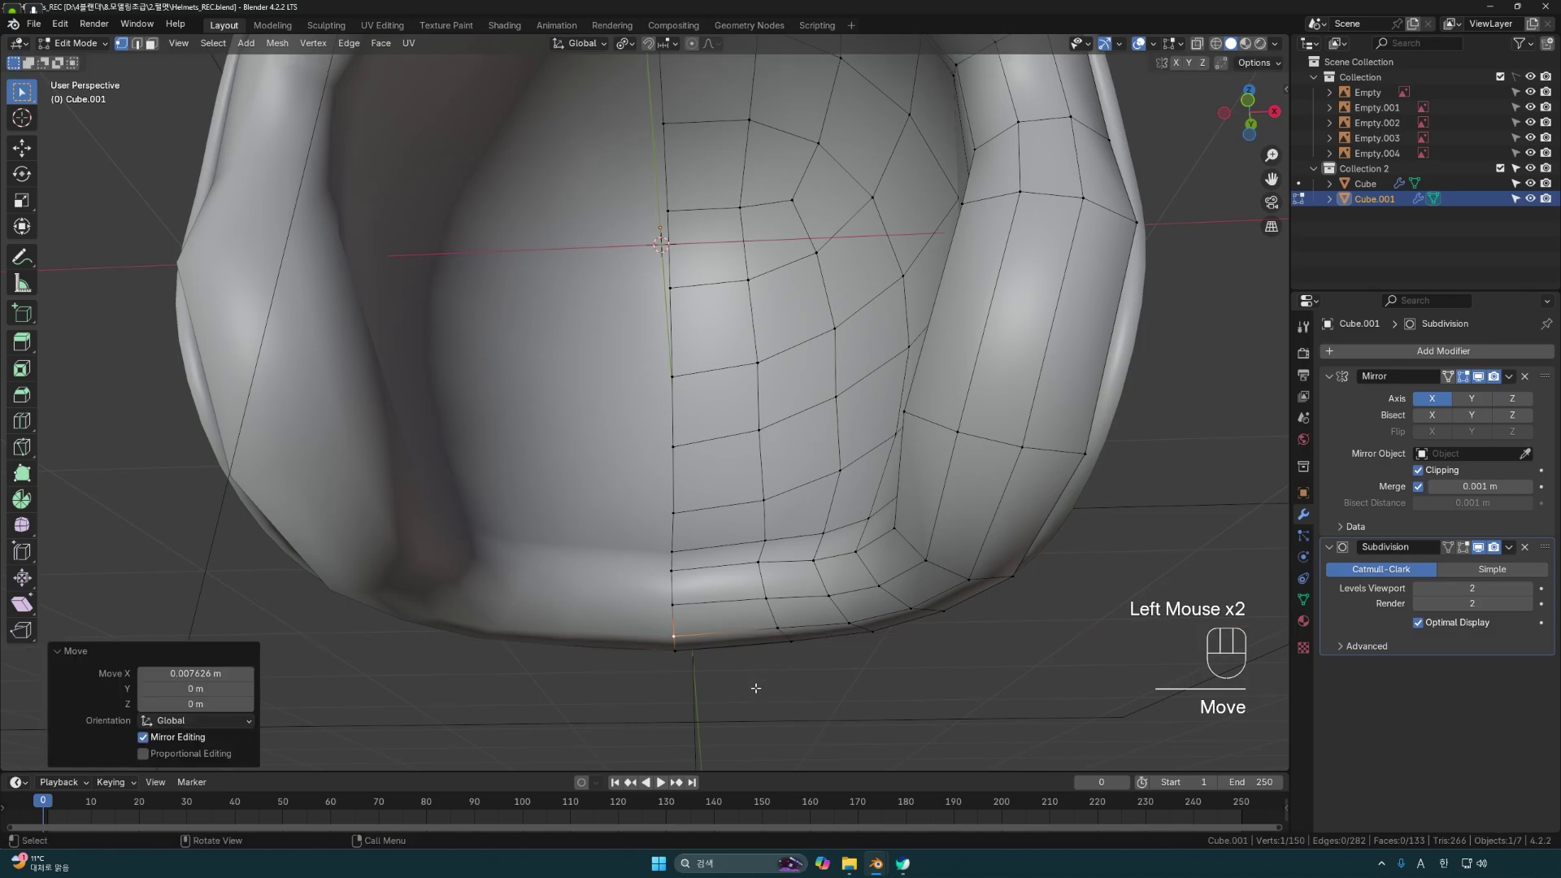
pyautogui.press('Tab')
pyautogui.press('Tab')
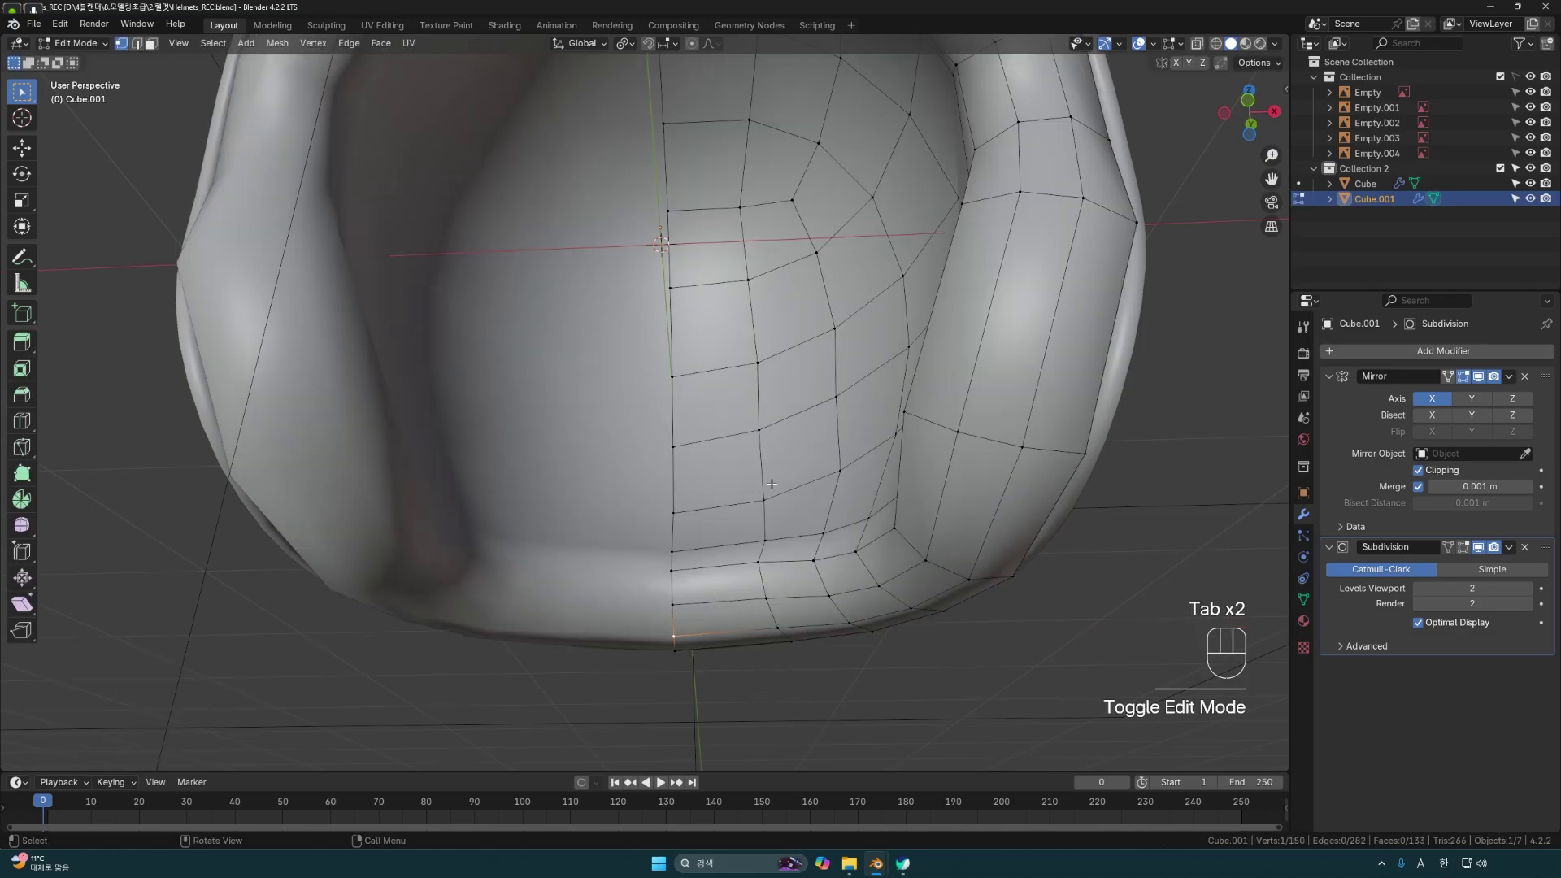
# Check the padding's front centre seam and compare the whole helmet with the reference image.
pyautogui.keyDown('shift'); pyautogui.moveTo(698, 607); pyautogui.dragTo(691, 748, button='middle'); pyautogui.keyUp('shift')
pyautogui.scroll(-3, 691, 748)
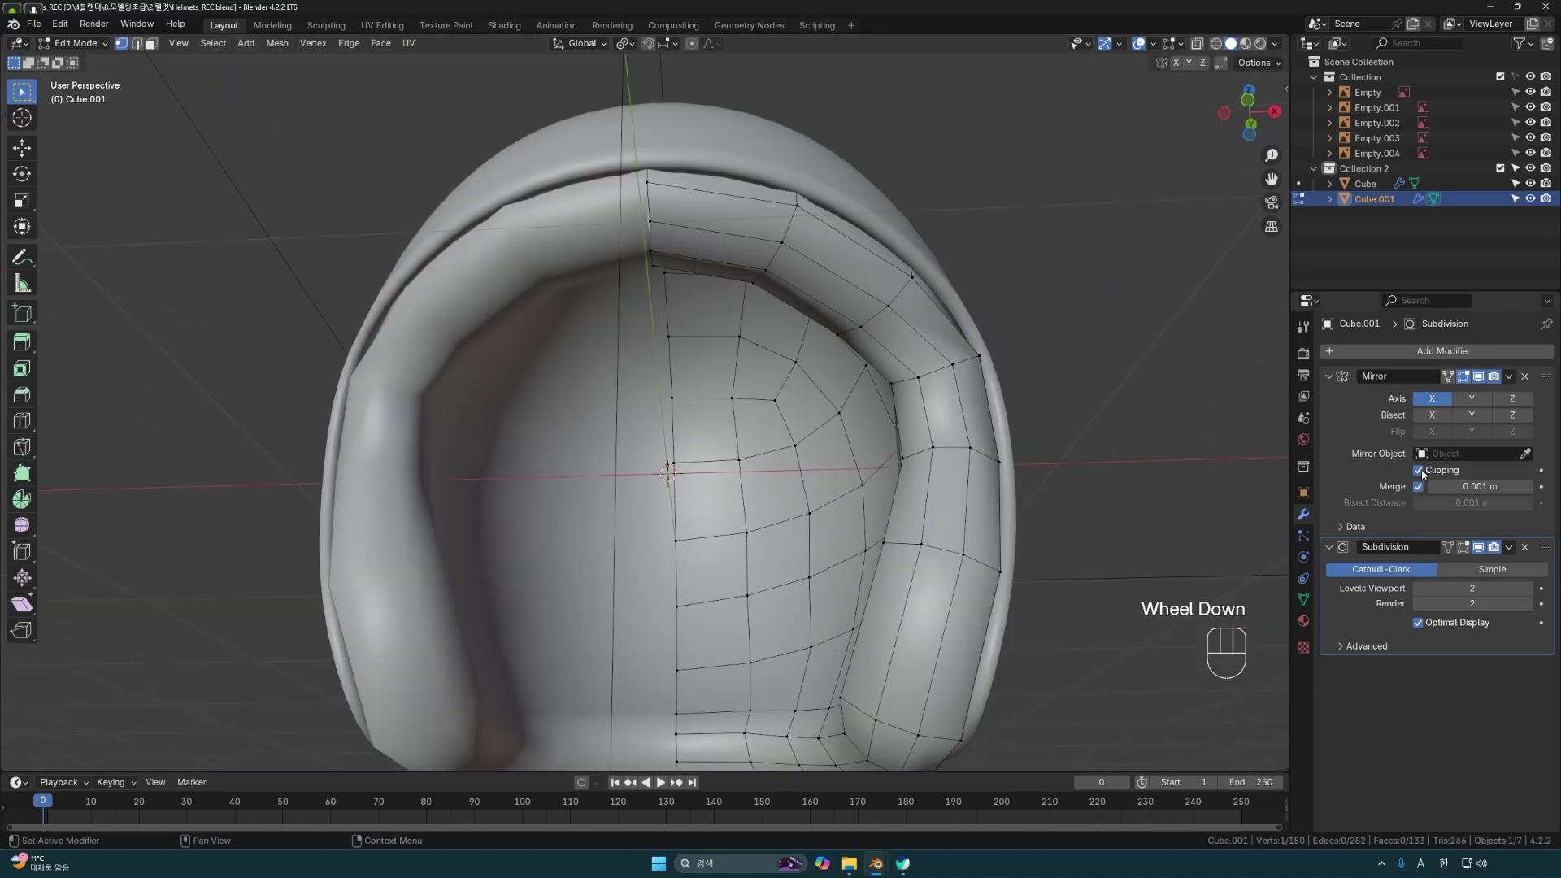
pyautogui.keyDown('shift'); pyautogui.moveTo(691, 163); pyautogui.dragTo(692, 305, button='middle'); pyautogui.keyUp('shift')
pyautogui.scroll(3, 692, 305)
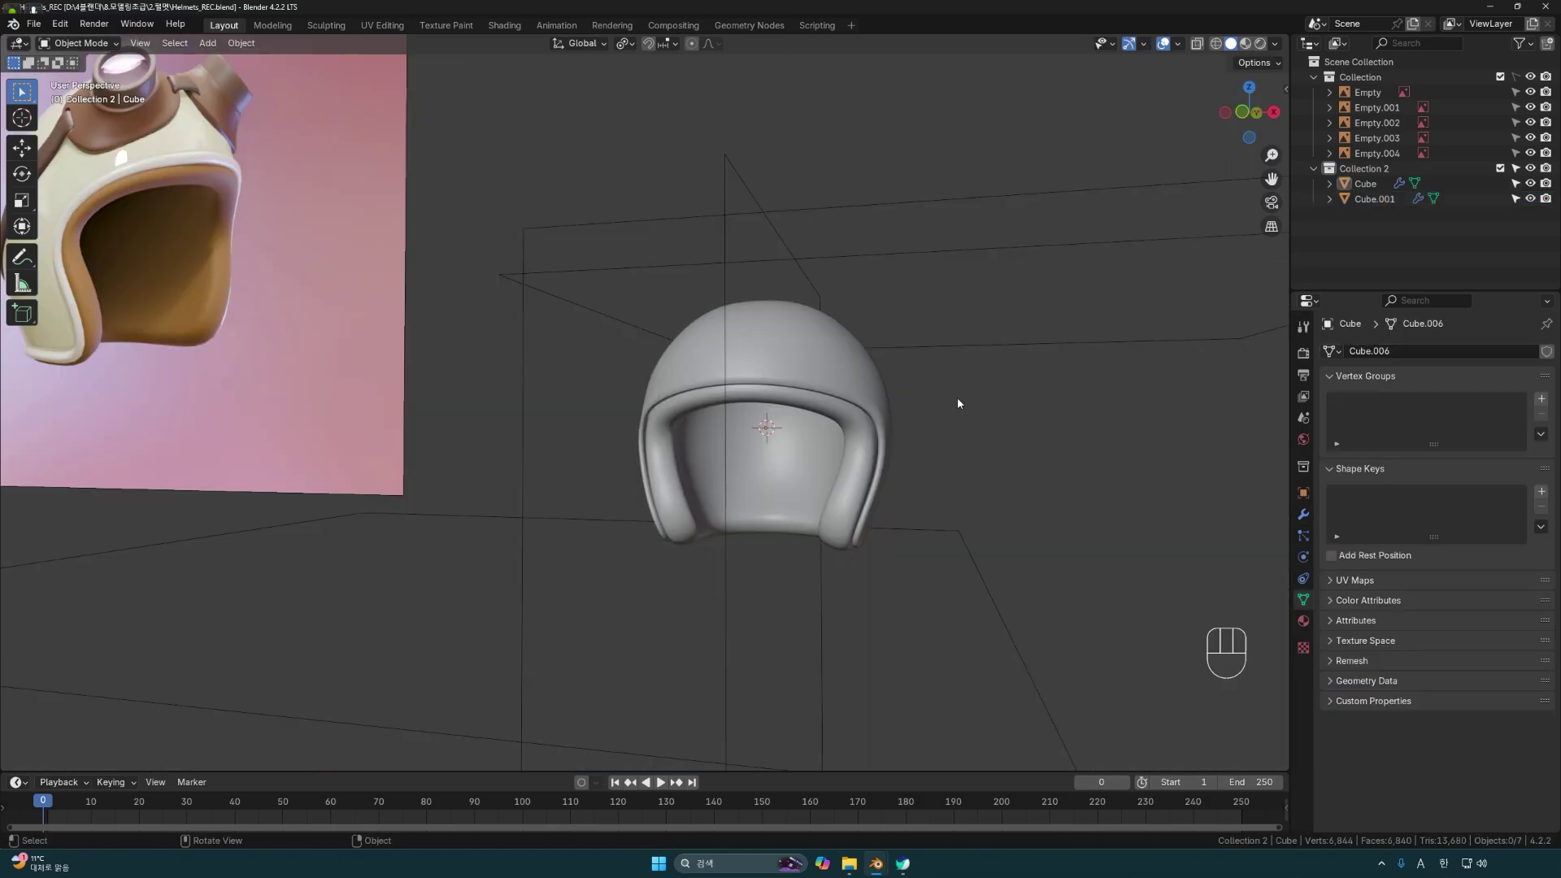
pyautogui.keyDown('shift'); pyautogui.moveTo(797, 425); pyautogui.dragTo(843, 462, button='middle'); pyautogui.keyUp('shift')
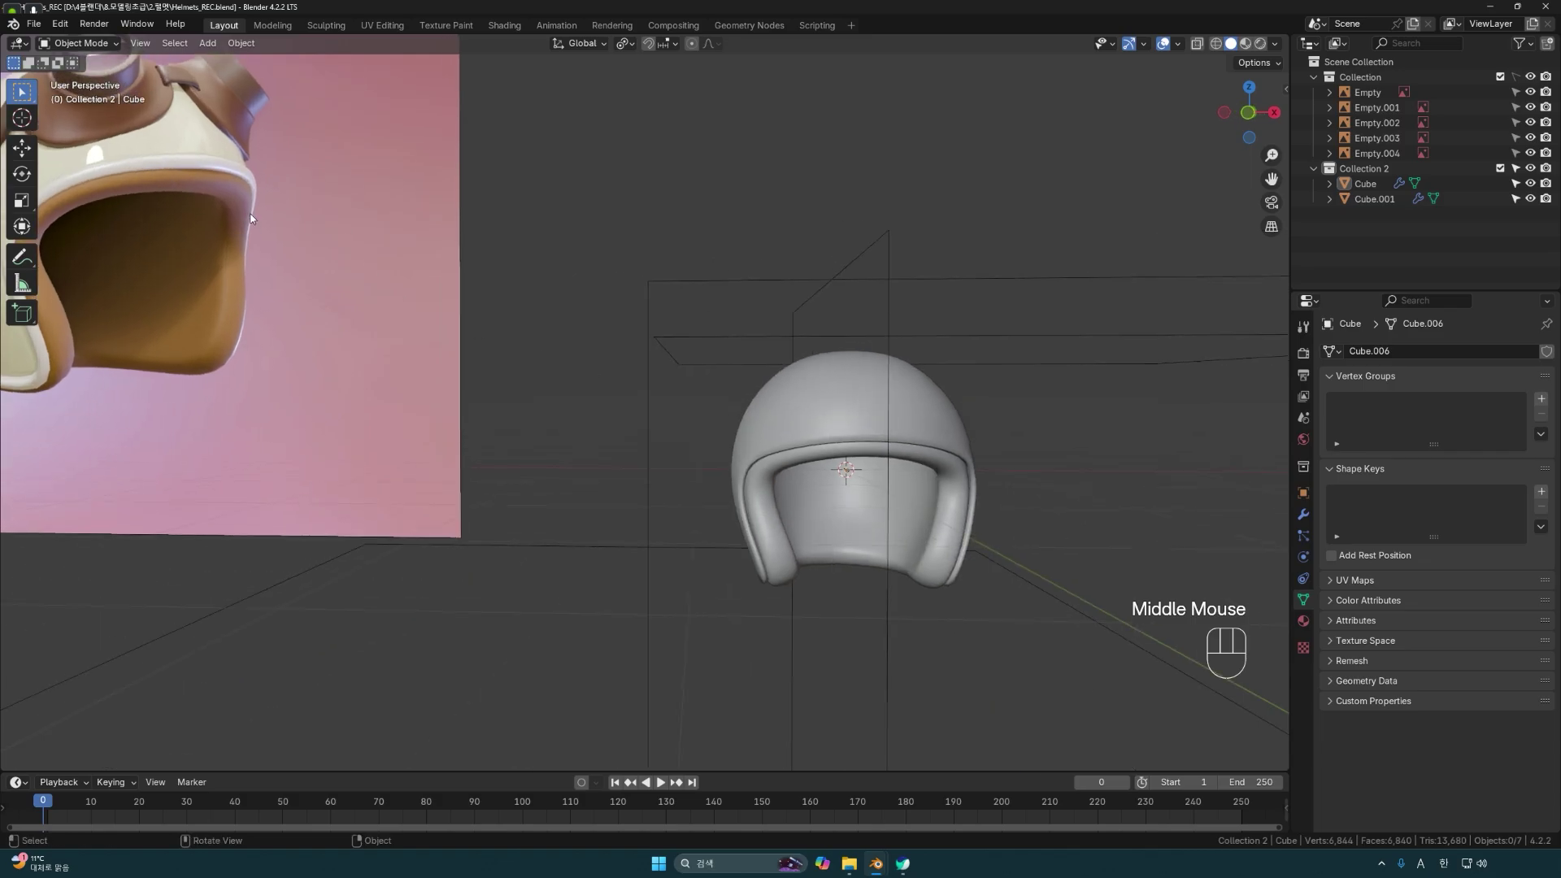
pyautogui.keyDown('shift'); pyautogui.moveTo(207, 200); pyautogui.dragTo(606, 379, button='middle'); pyautogui.keyUp('shift')
pyautogui.keyDown('shift'); pyautogui.moveTo(960, 520); pyautogui.dragTo(874, 433, button='middle'); pyautogui.keyUp('shift')
# Open the outer helmet shell in Edit Mode with nothing selected.
pyautogui.click(773, 408)
pyautogui.scroll(2, 792, 417)
pyautogui.scroll(-1, 792, 431)
pyautogui.press('Tab')
pyautogui.click(993, 411)
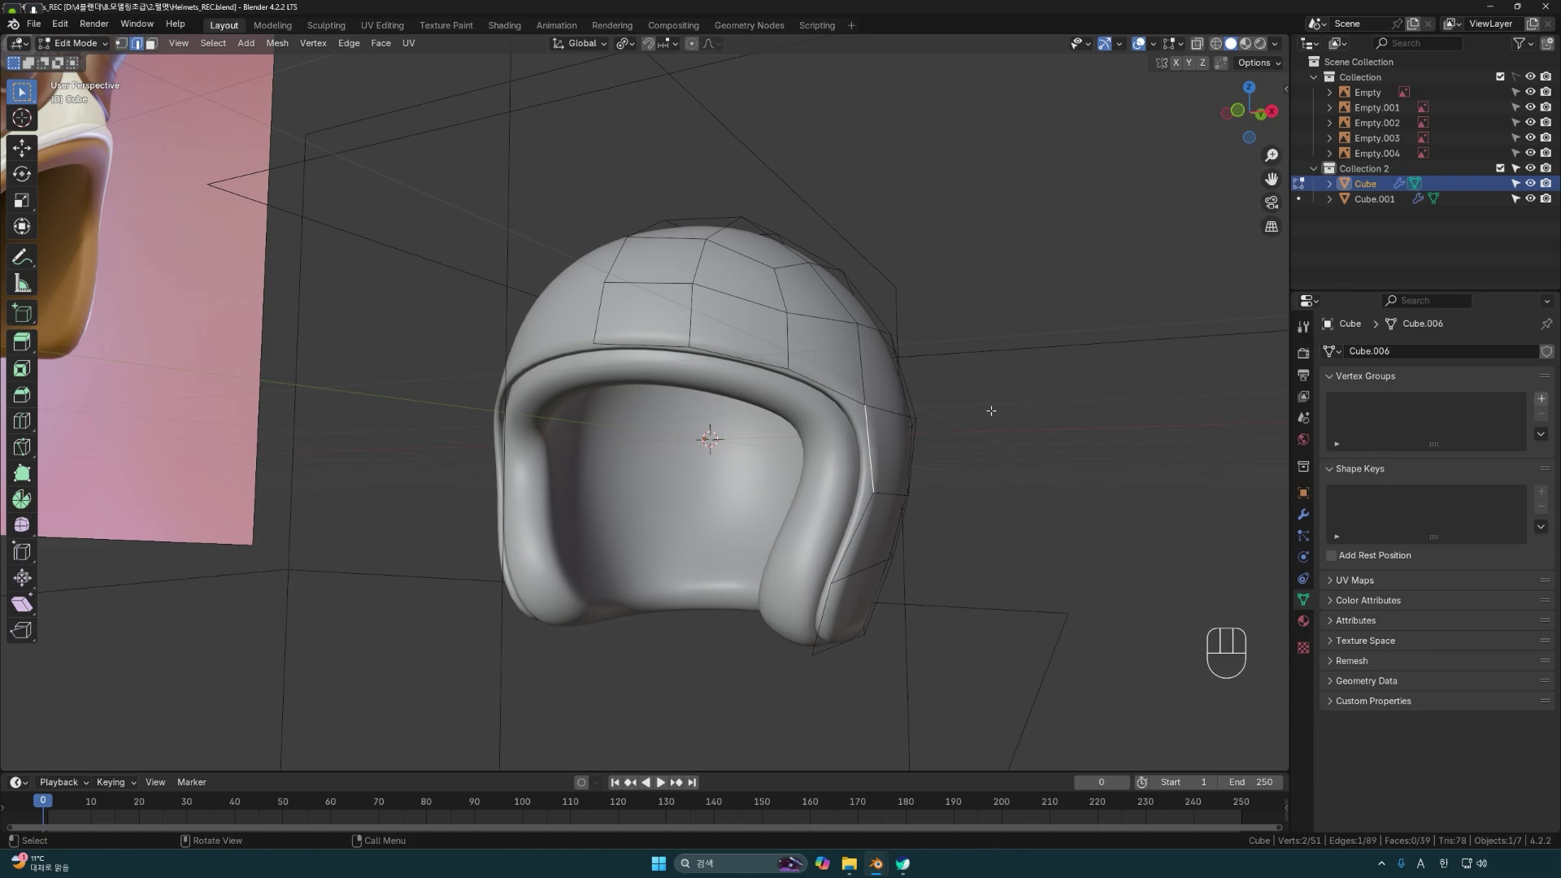
pyautogui.moveTo(1006, 411); pyautogui.dragTo(1165, 493, button='middle')
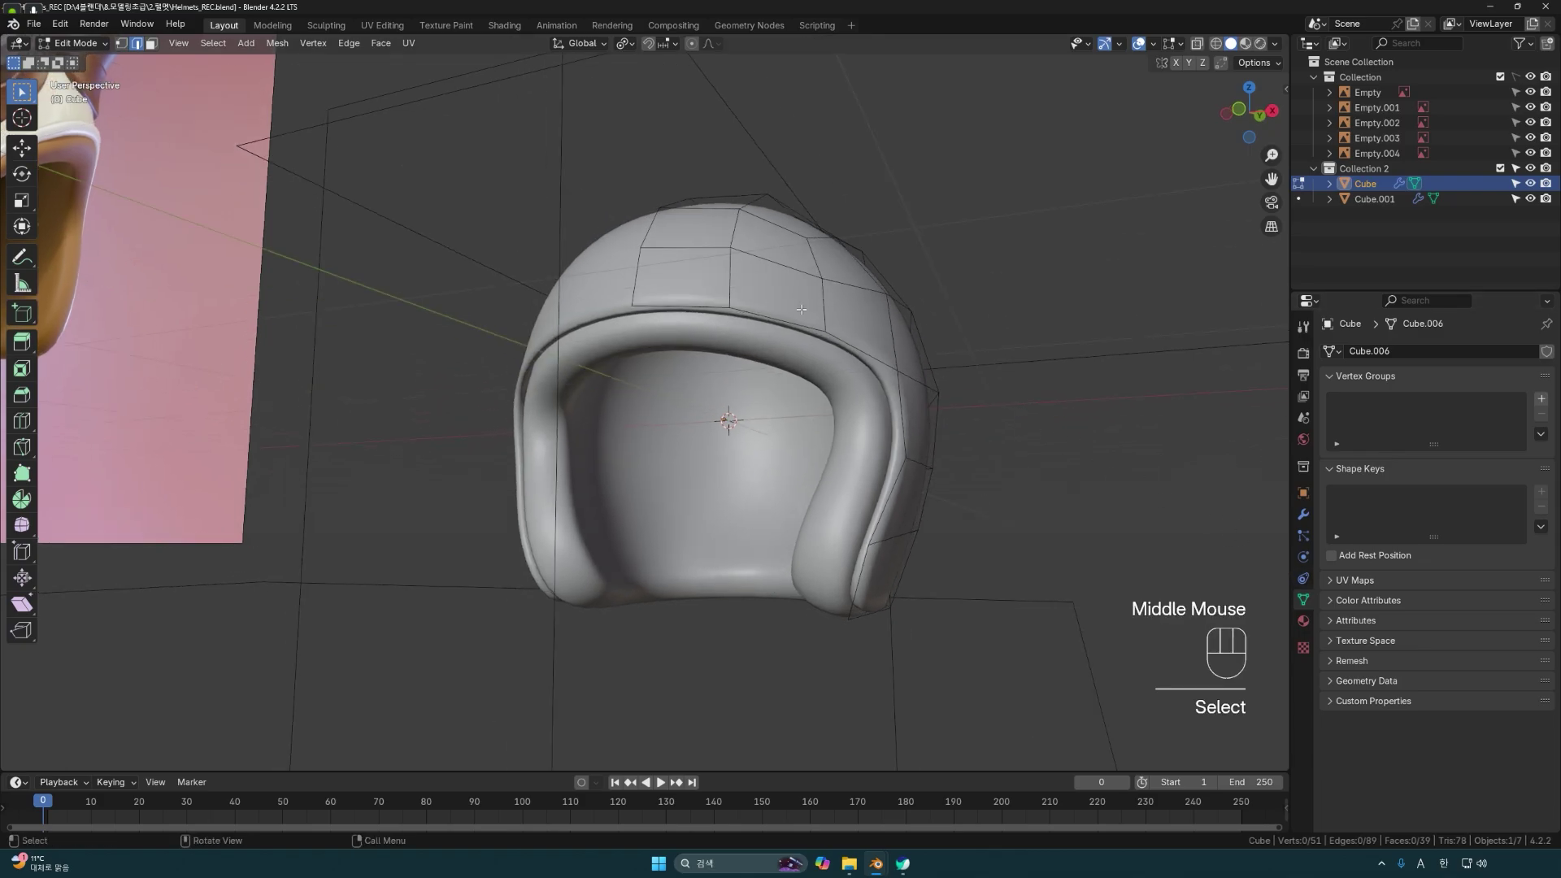
pyautogui.moveTo(802, 309); pyautogui.dragTo(778, 375, button='middle')
# Select the edge loop bordering the outer shell's face opening and duplicate it in place.
pyautogui.keyDown('alt'); pyautogui.click(651, 307); pyautogui.keyUp('alt')
pyautogui.keyDown('alt'); pyautogui.keyDown('shift'); pyautogui.click(764, 420); pyautogui.keyUp('shift'); pyautogui.keyUp('alt')
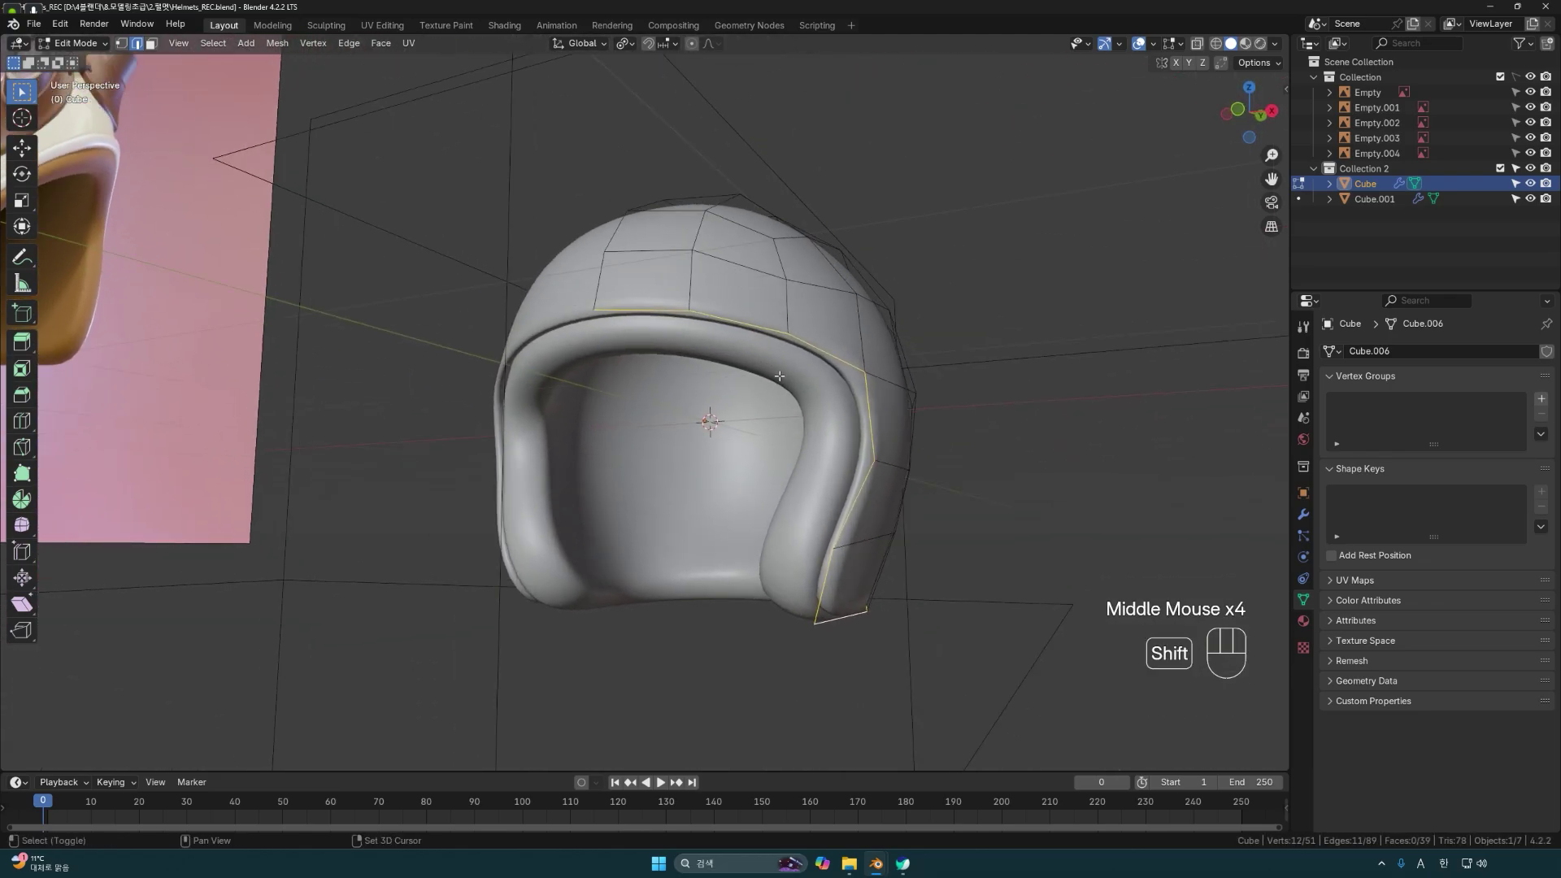
pyautogui.hotkey('shift', 'd')
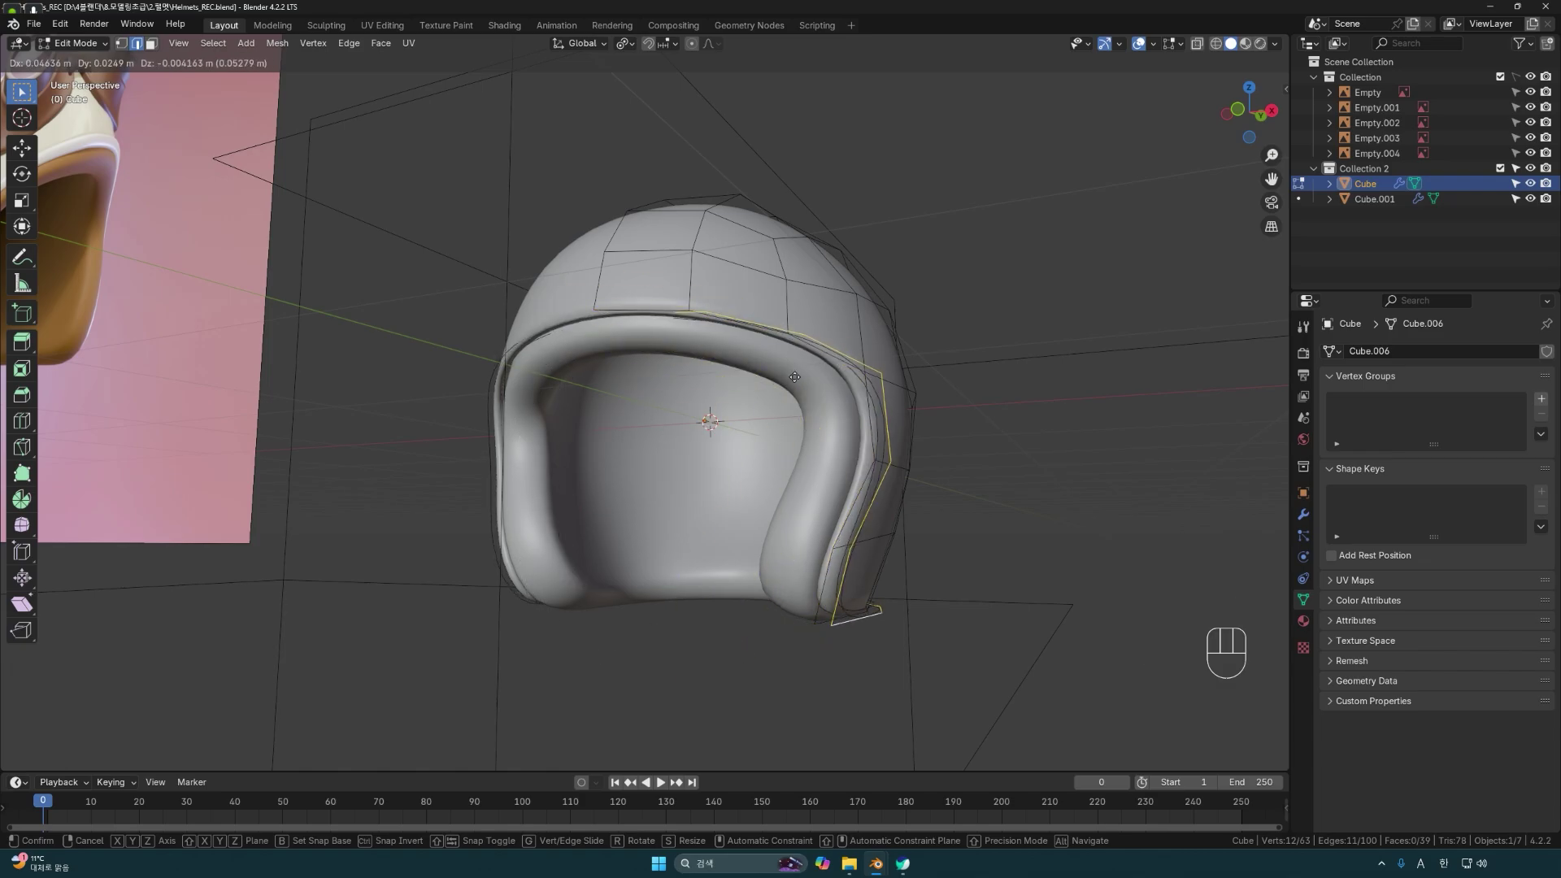
pyautogui.press('Escape')
pyautogui.moveTo(794, 377); pyautogui.dragTo(829, 417, button='middle')
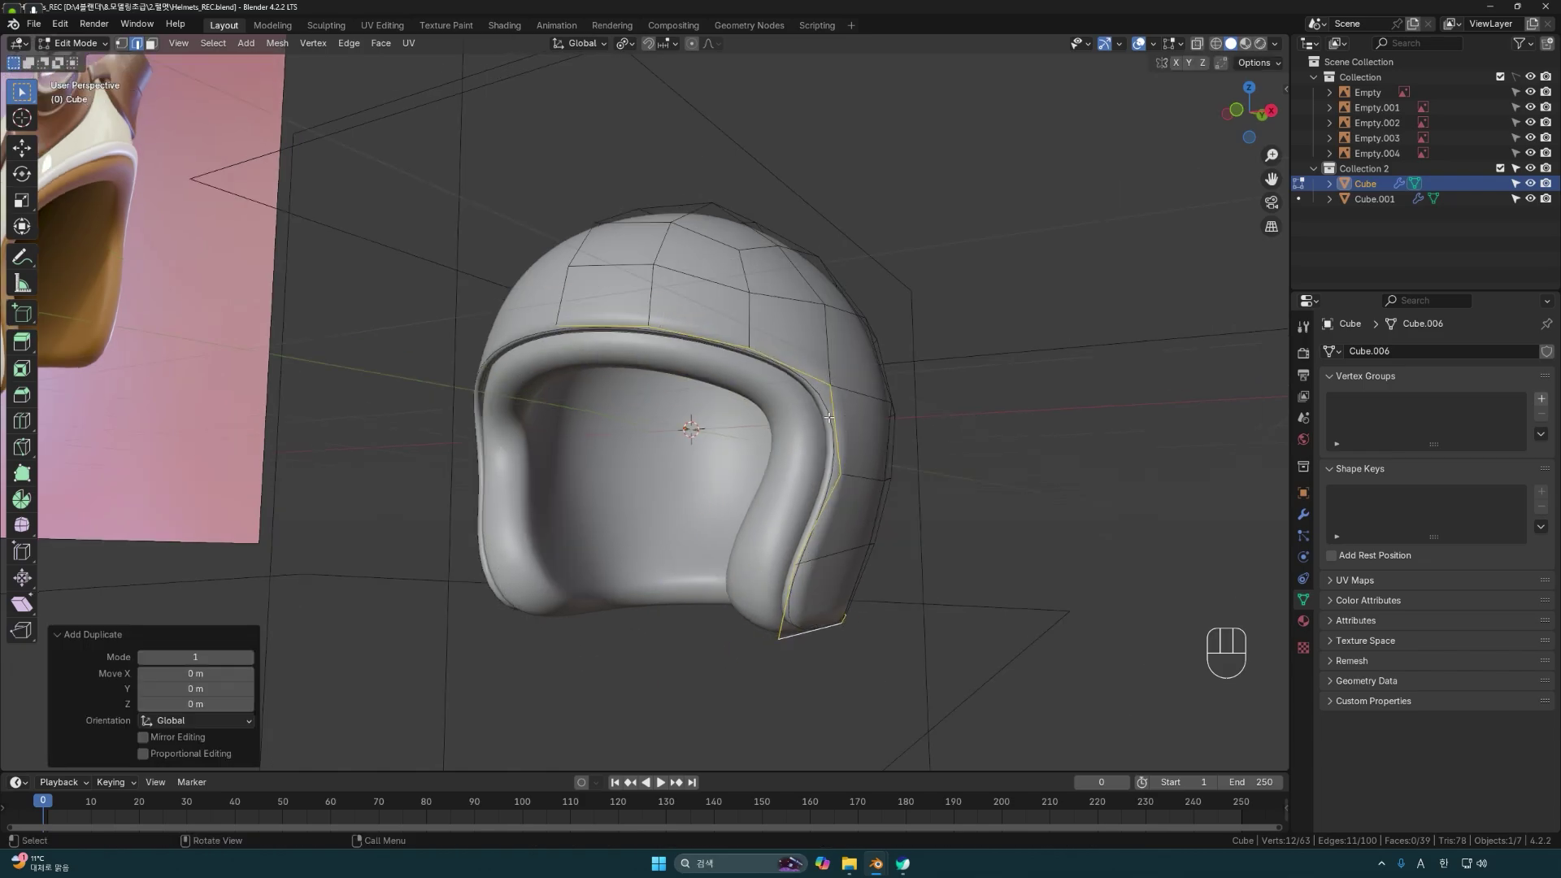
pyautogui.moveTo(978, 402); pyautogui.dragTo(959, 401, button='middle')
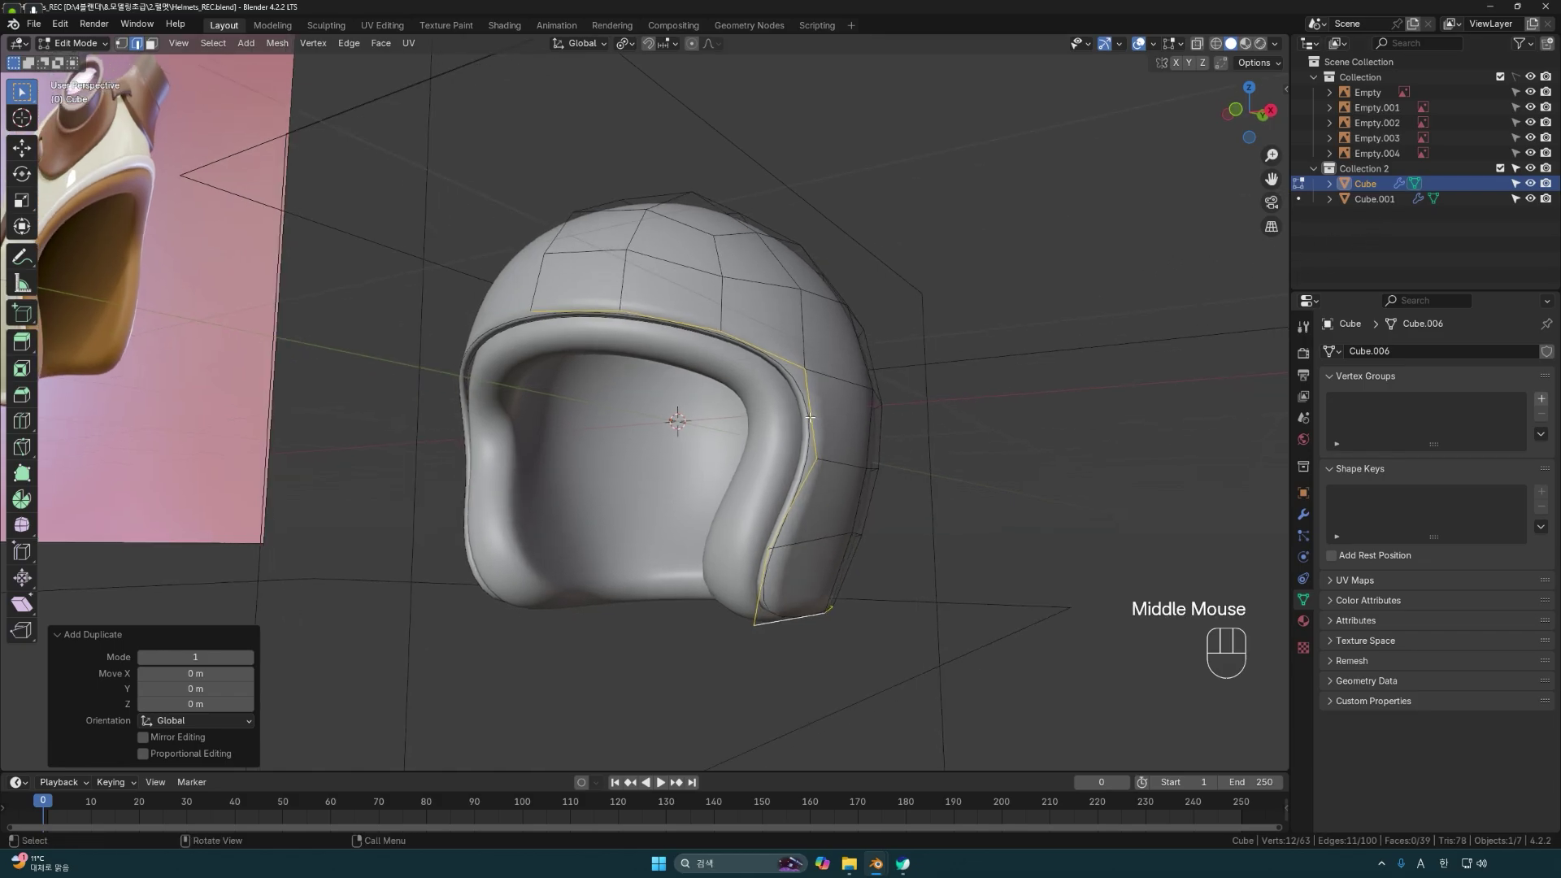
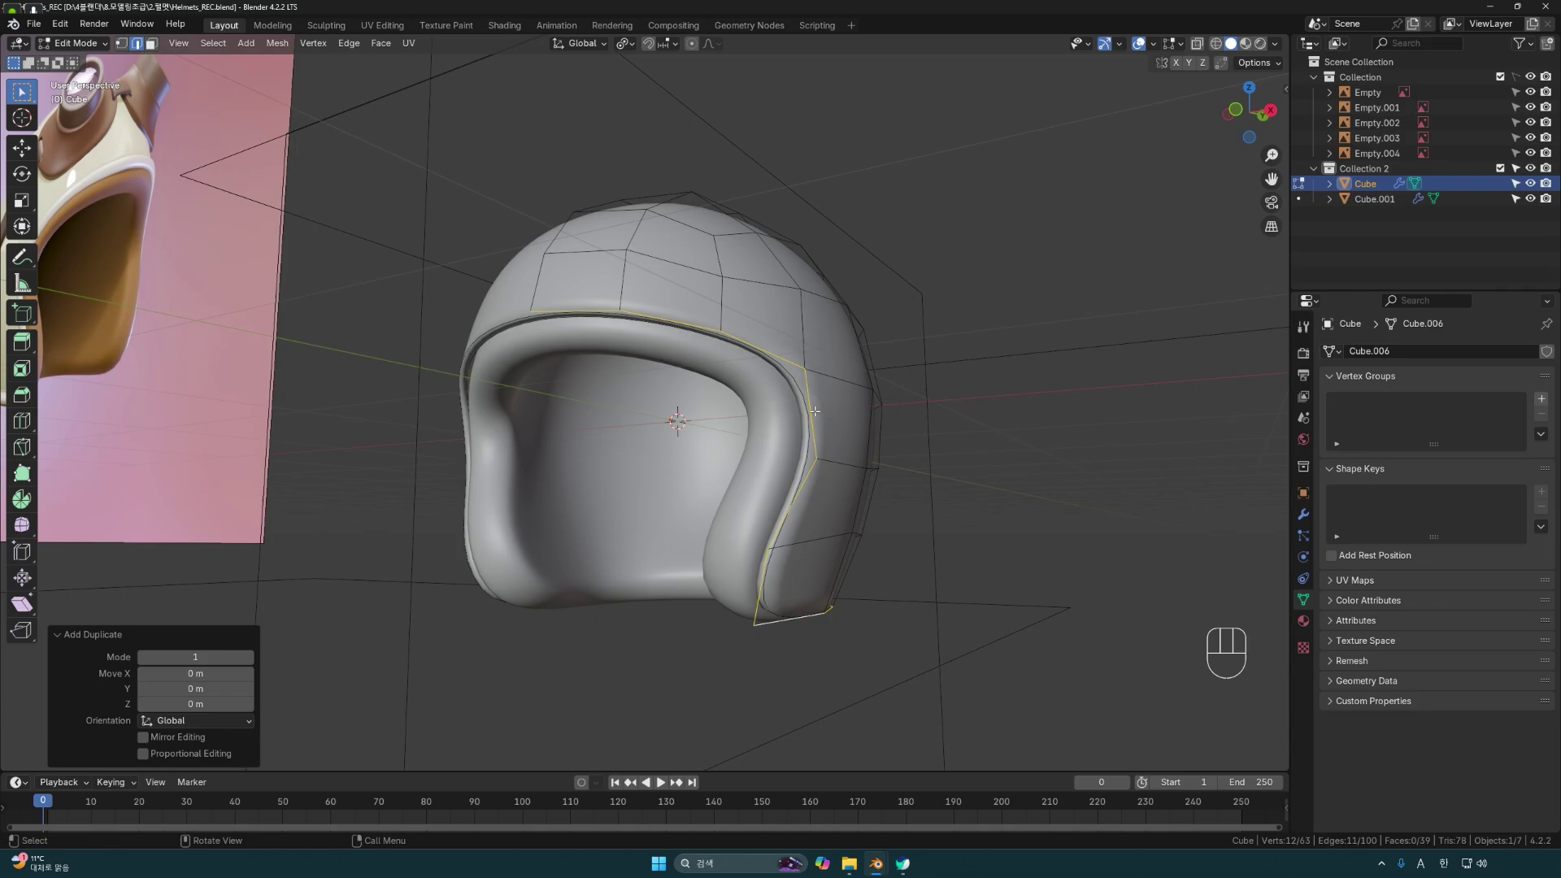
# Separate the duplicated face-opening edge loop into its own object and select that new object in Object Mode.
pyautogui.press('p')
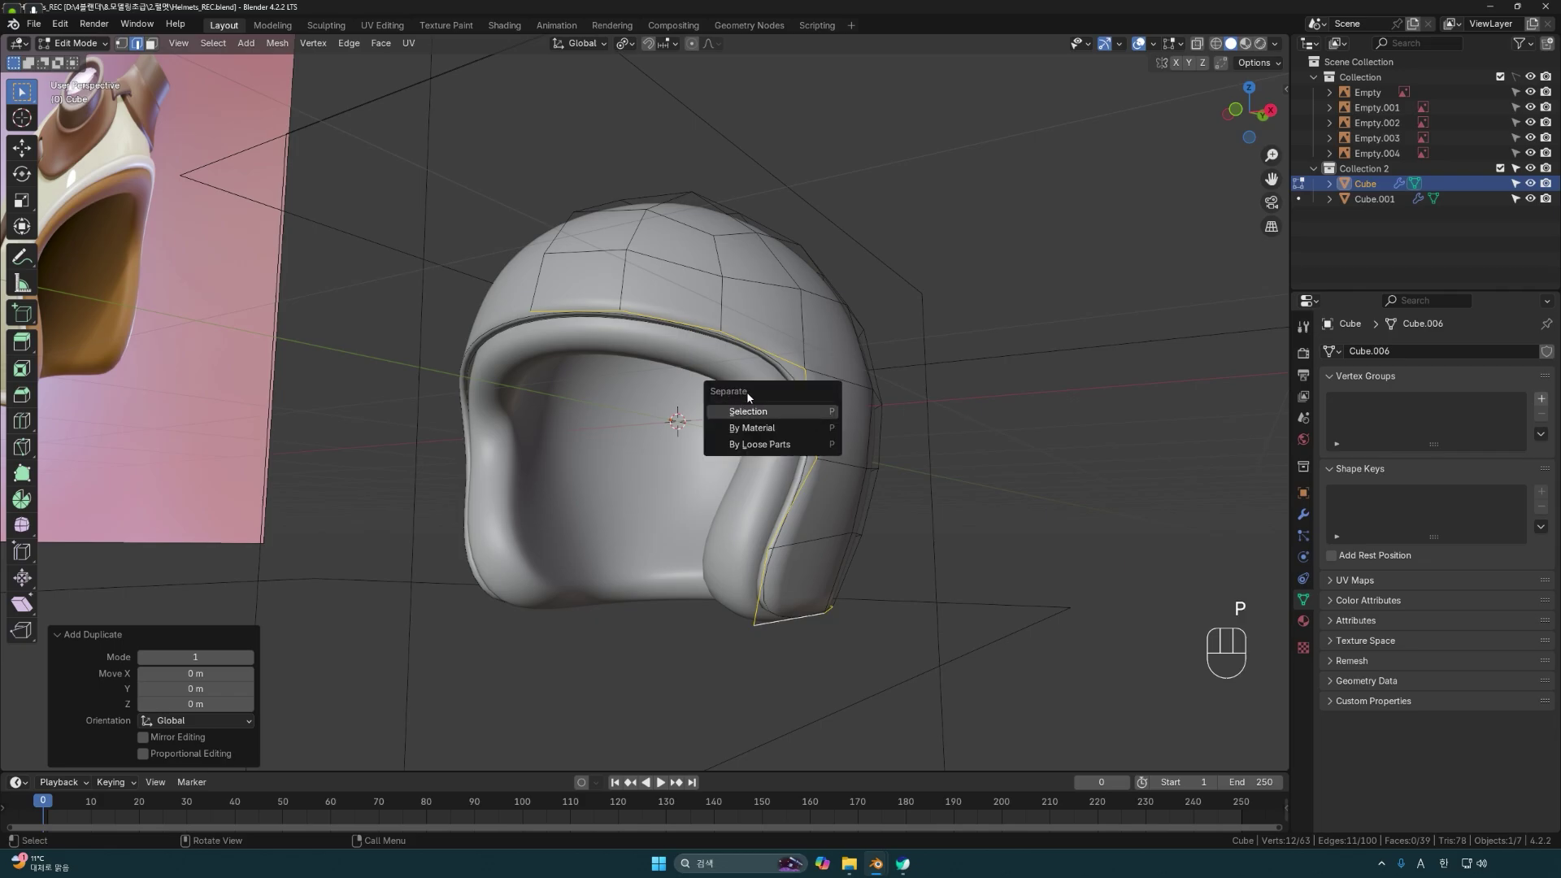
pyautogui.click(747, 413)
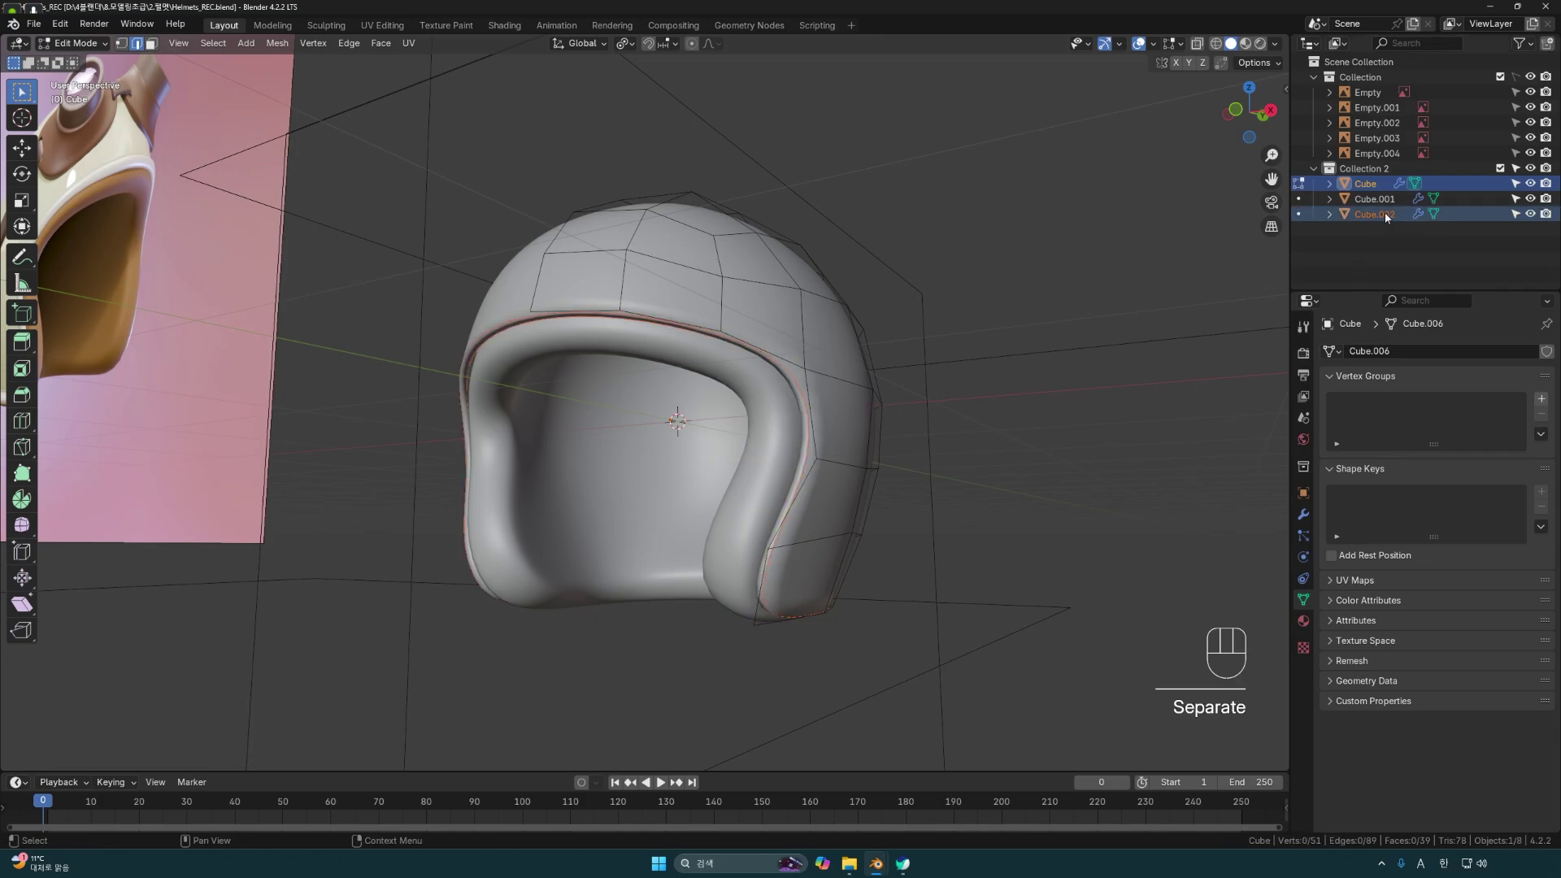
pyautogui.click(809, 401)
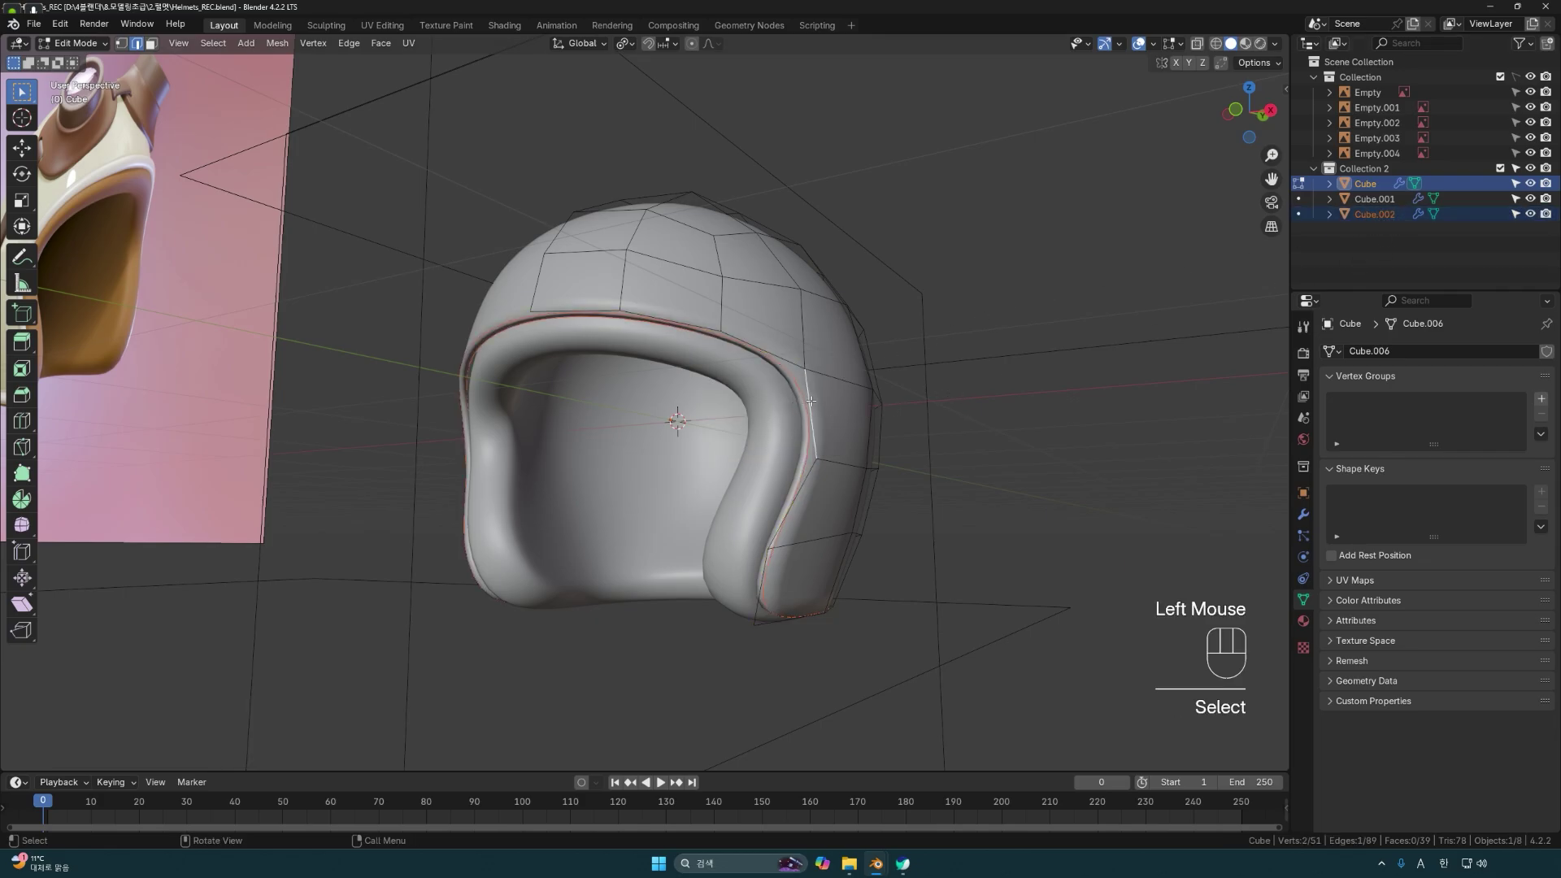
pyautogui.press('Tab')
pyautogui.click(807, 414)
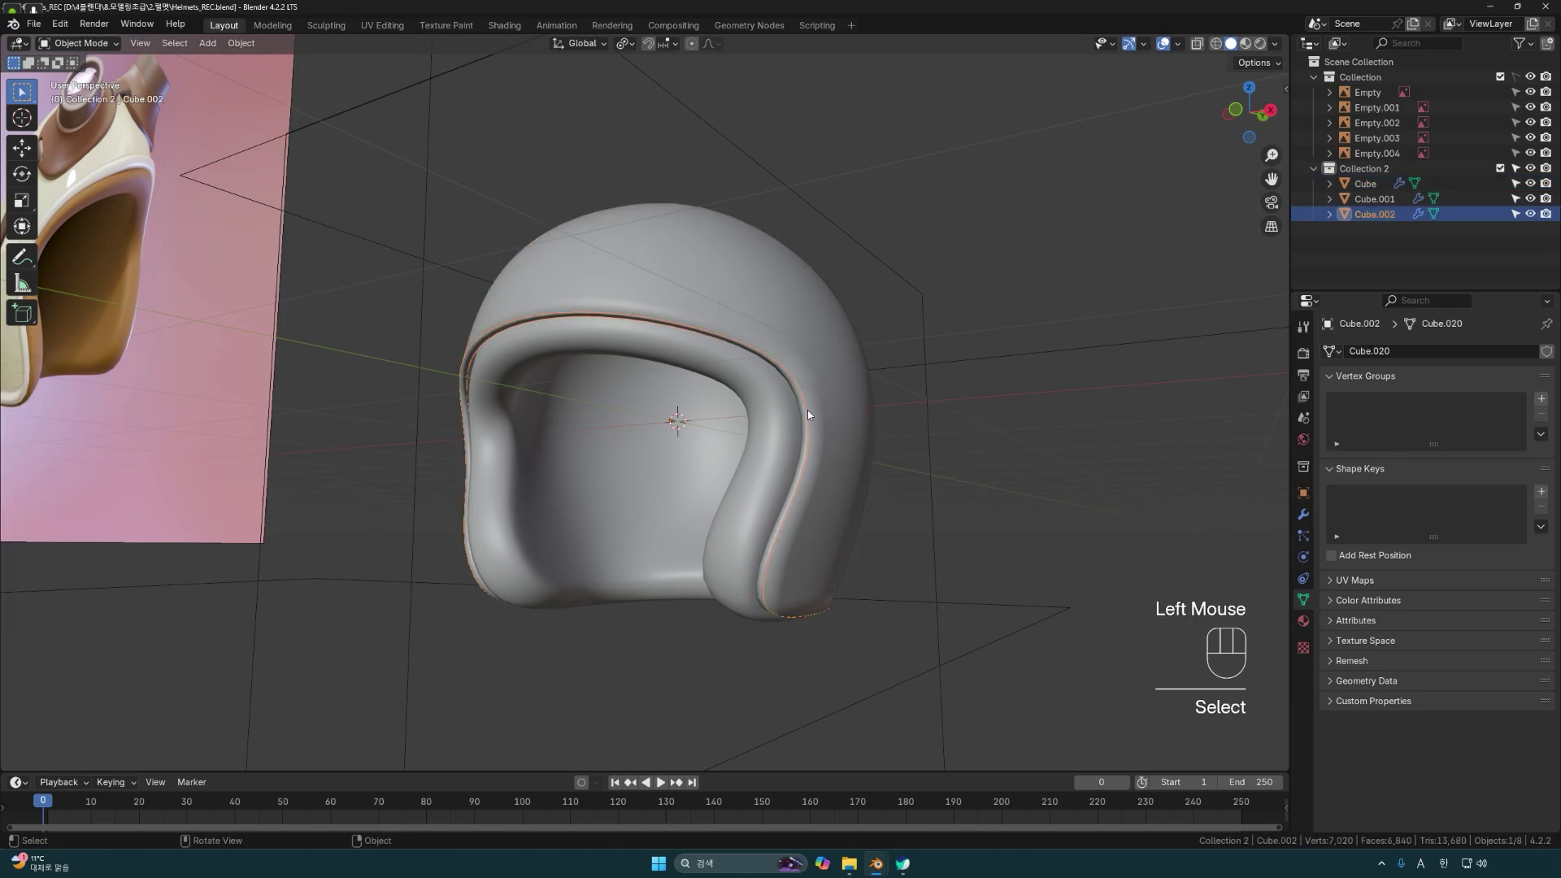
pyautogui.click(831, 359)
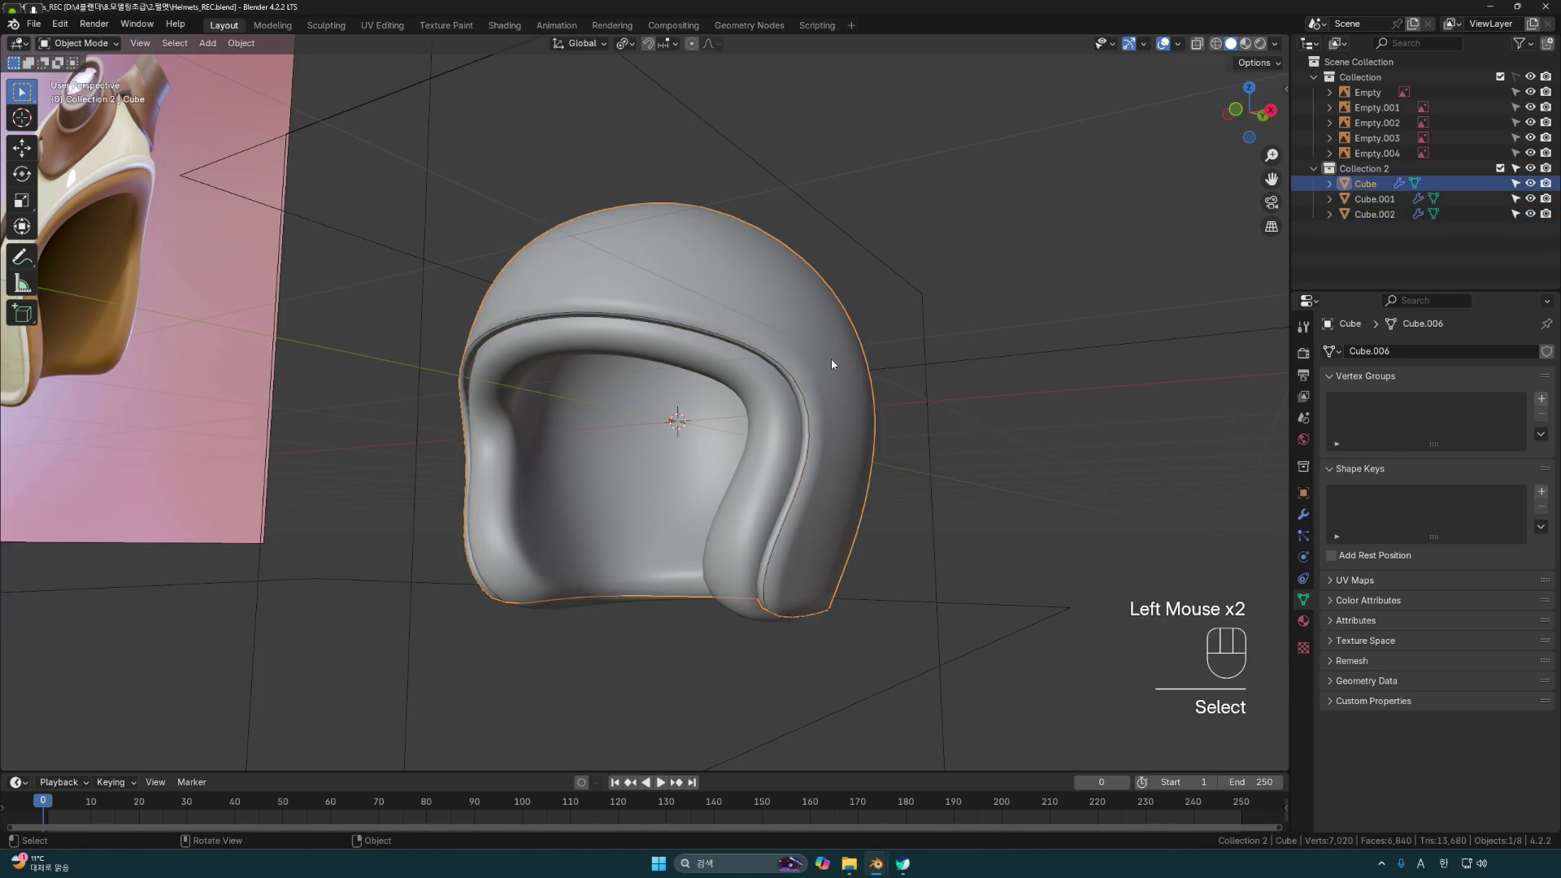
pyautogui.click(803, 395)
pyautogui.press('g')
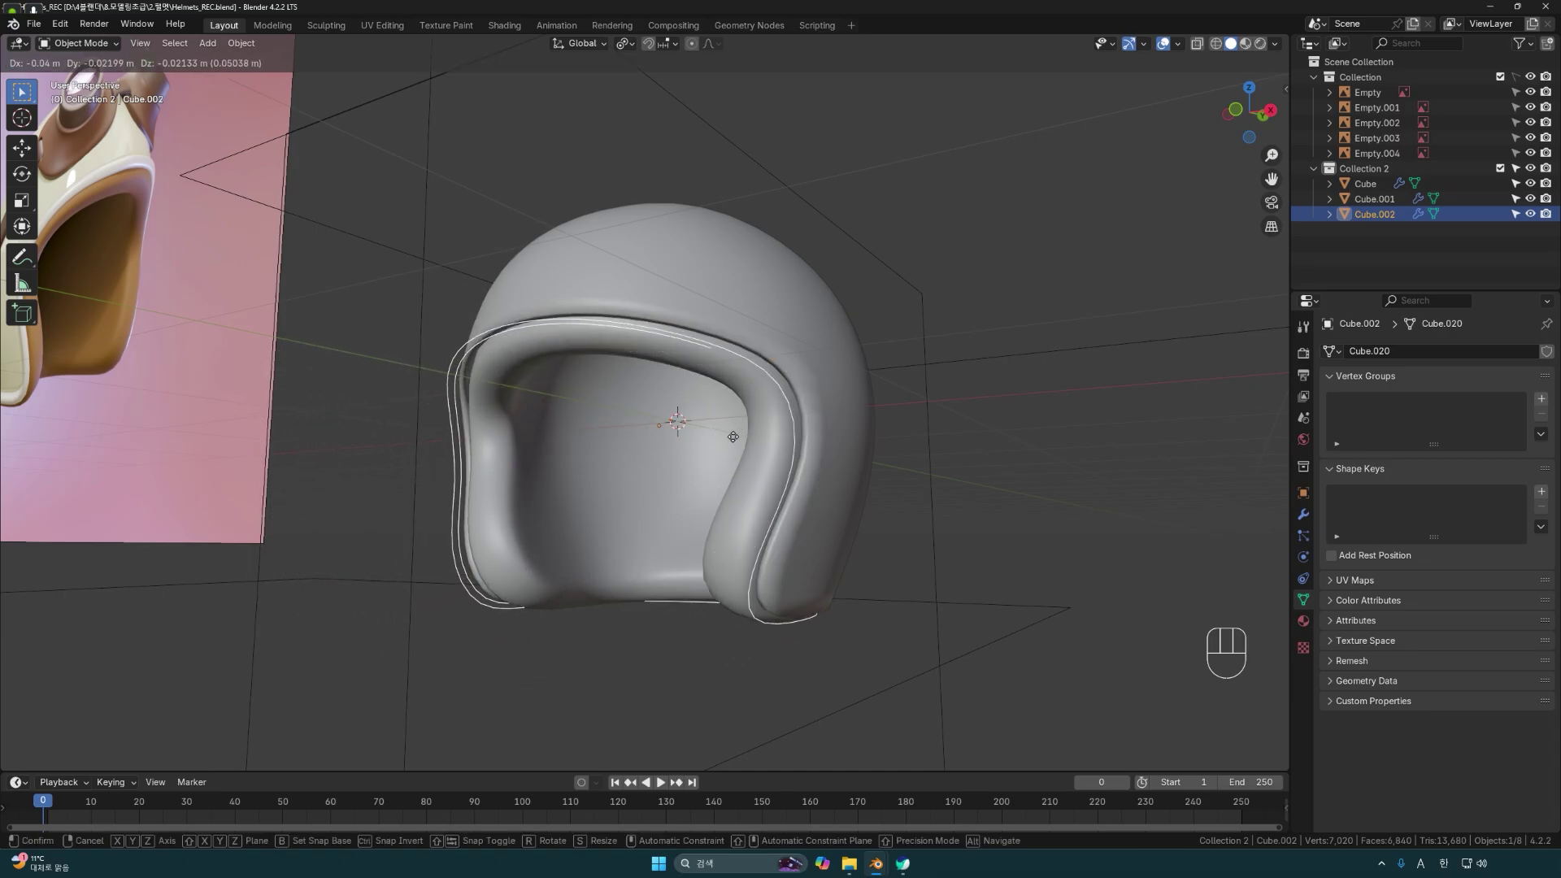
pyautogui.press('Escape')
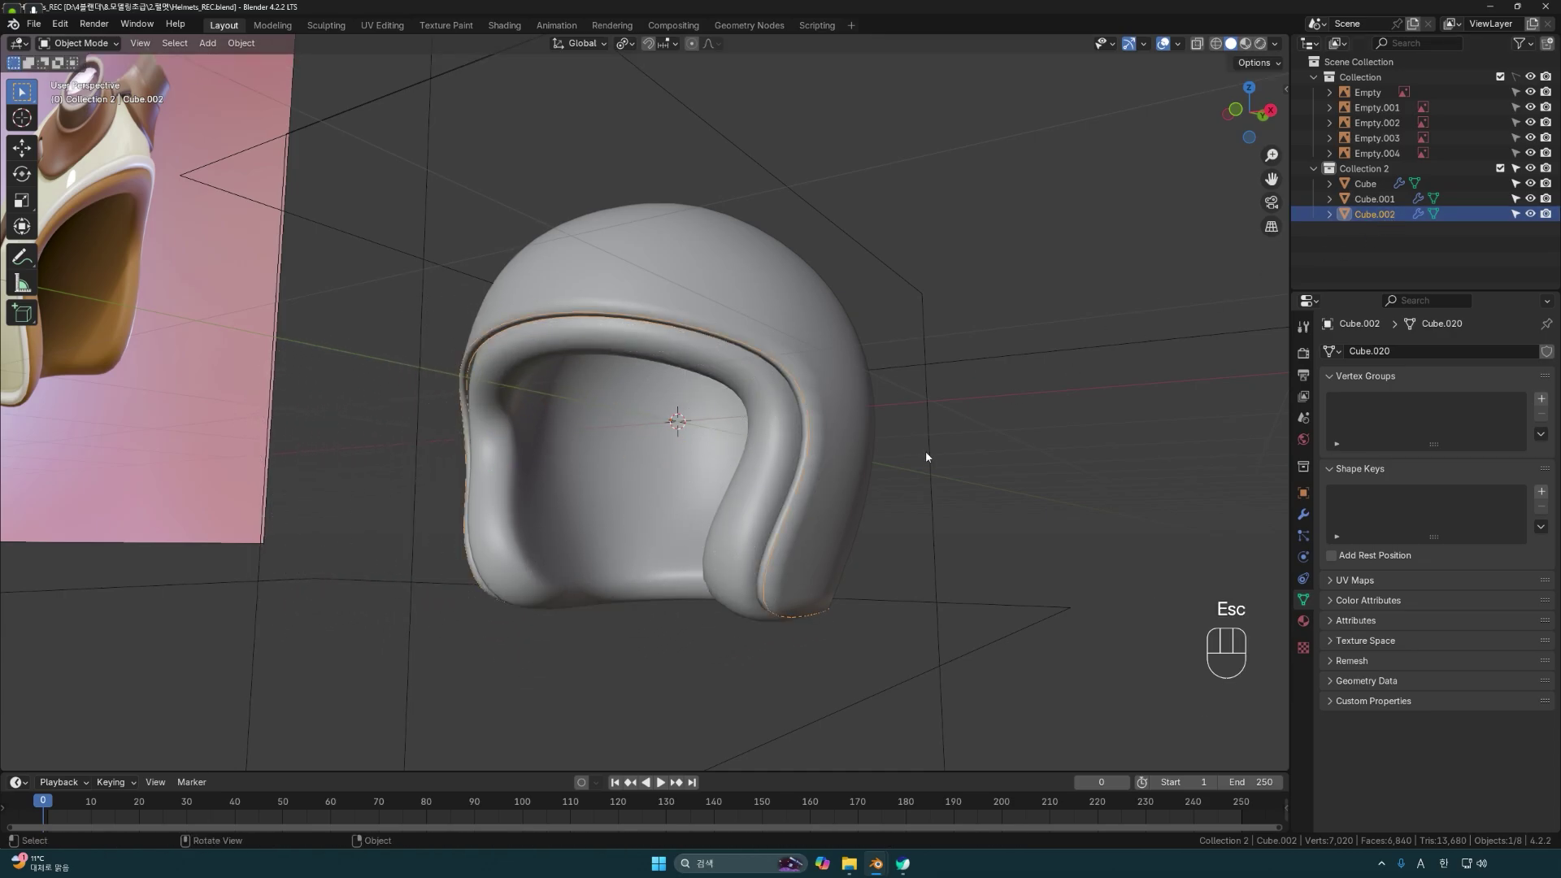
# Remove the Solidify and Subdivision modifiers from the thin trim strip around the helmet opening.
pyautogui.scroll(2, 925, 455)
pyautogui.keyDown('shift'); pyautogui.moveTo(947, 447); pyautogui.dragTo(909, 435, button='middle'); pyautogui.keyUp('shift')
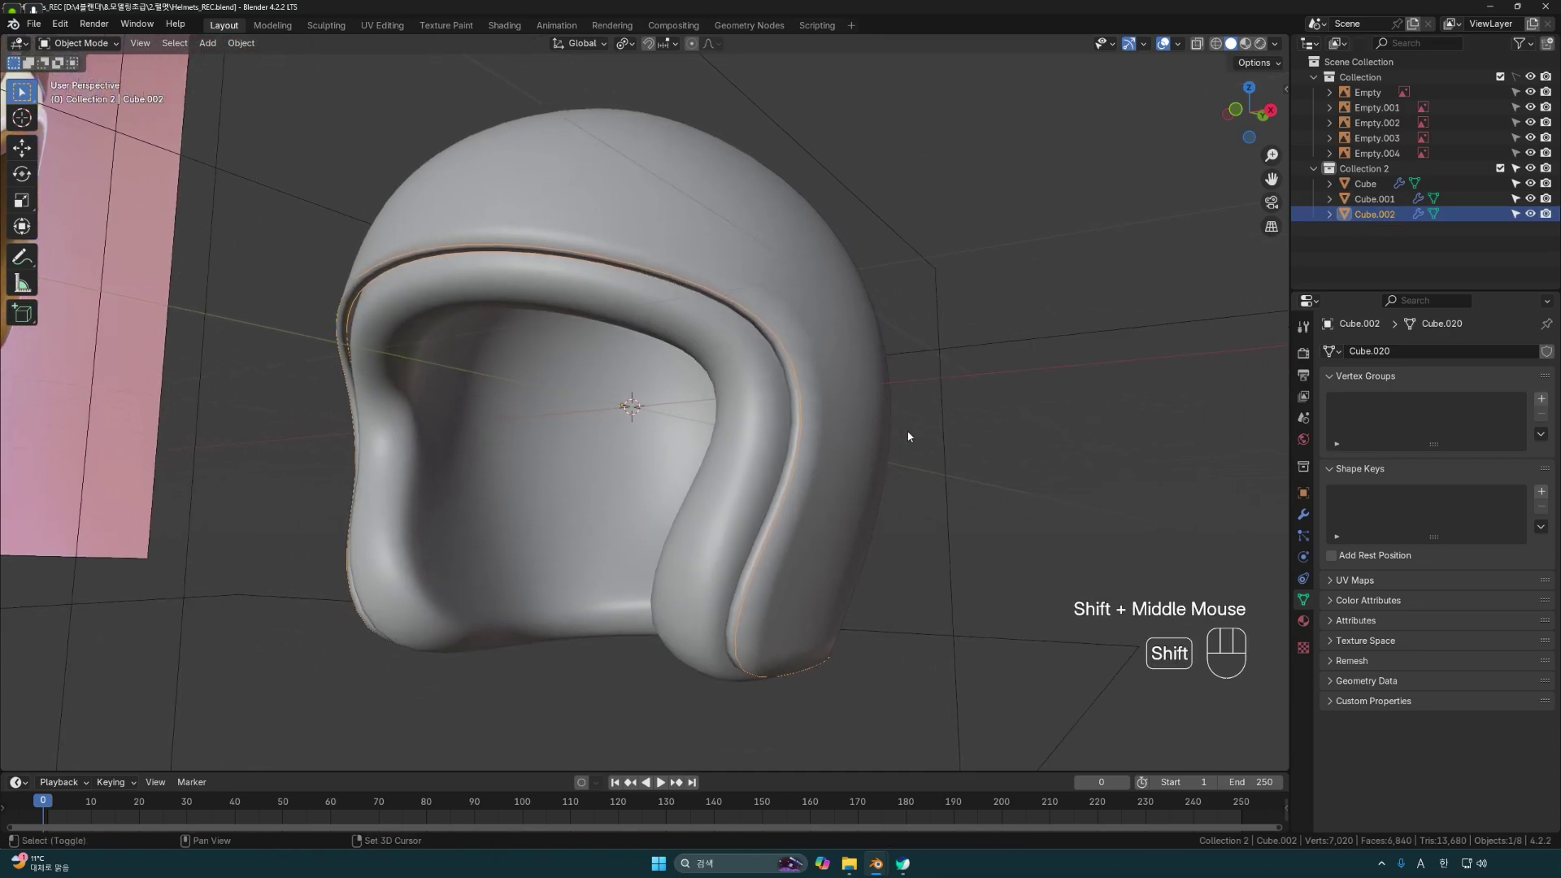
pyautogui.click(1303, 515)
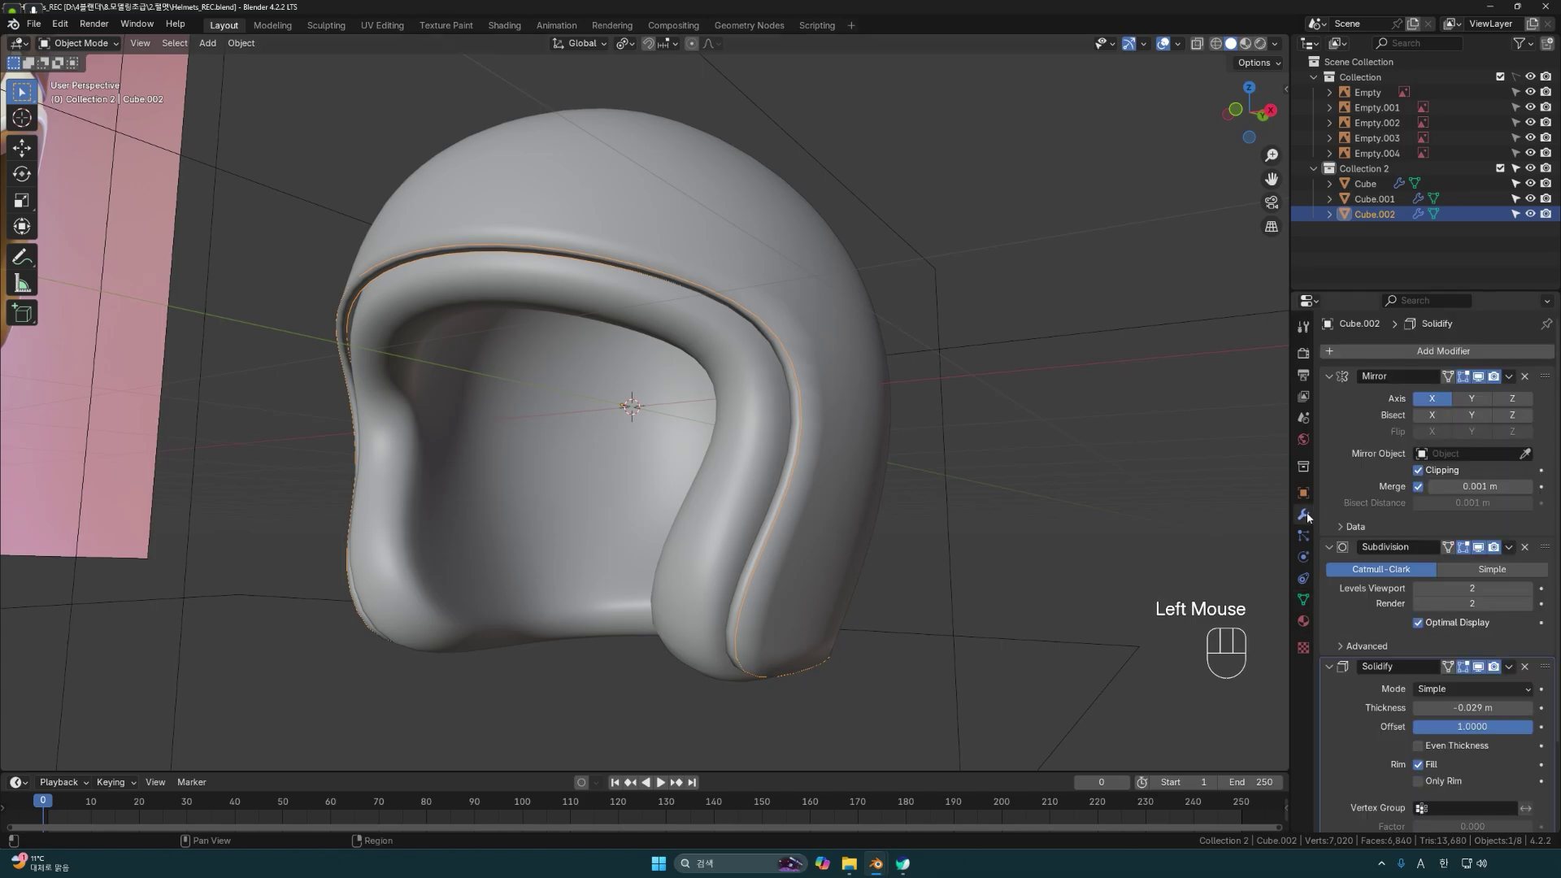
pyautogui.click(1524, 666)
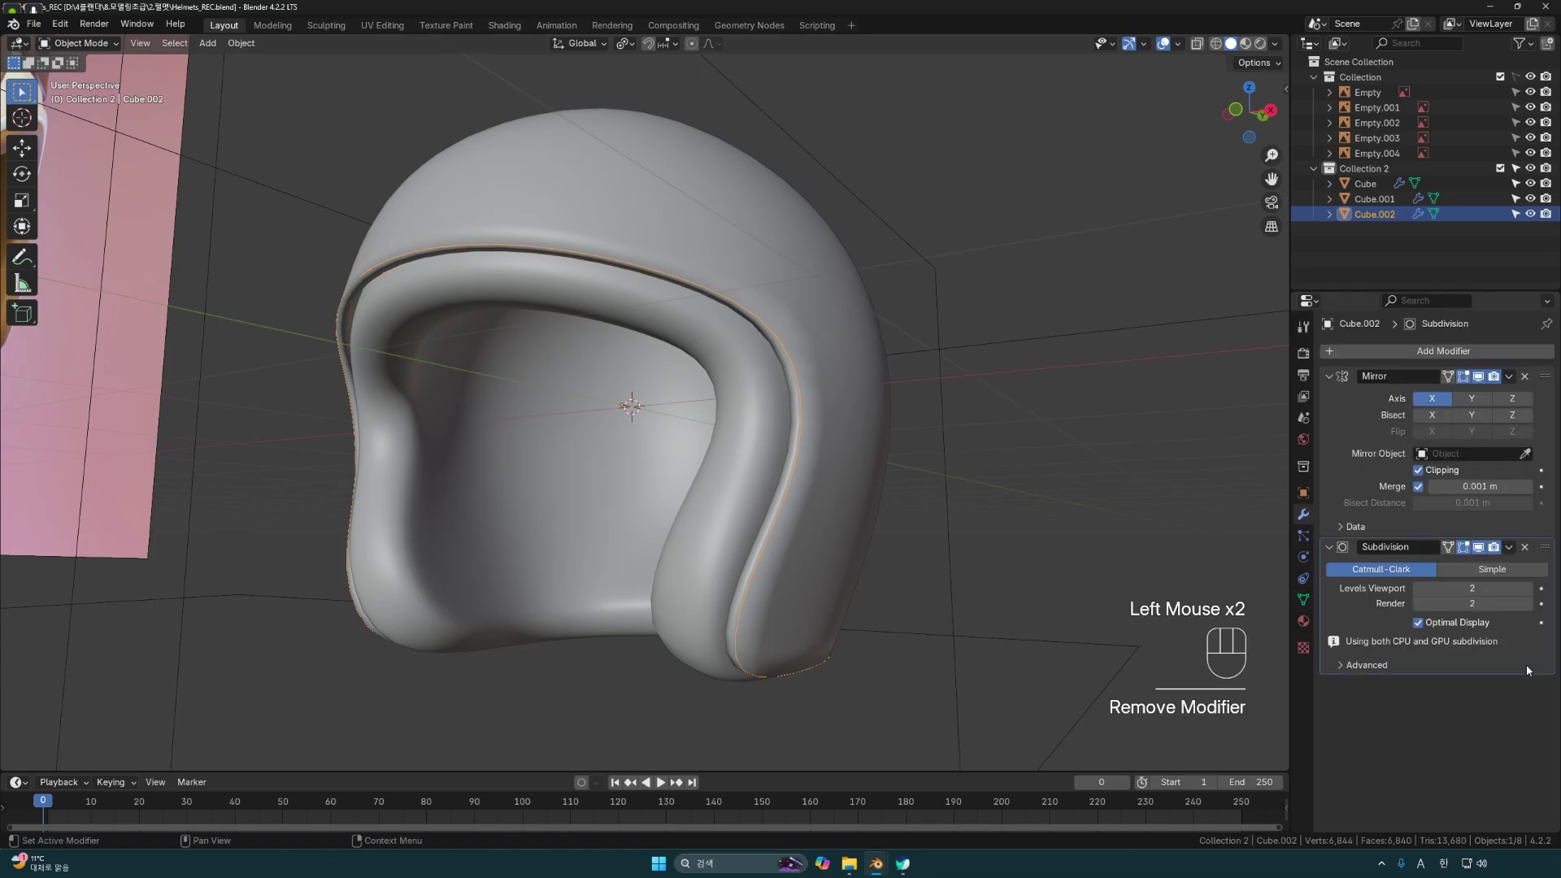
pyautogui.click(1524, 547)
# Convert the trim outline from a mesh to a curve object.
pyautogui.moveTo(805, 447); pyautogui.dragTo(790, 433, button='middle')
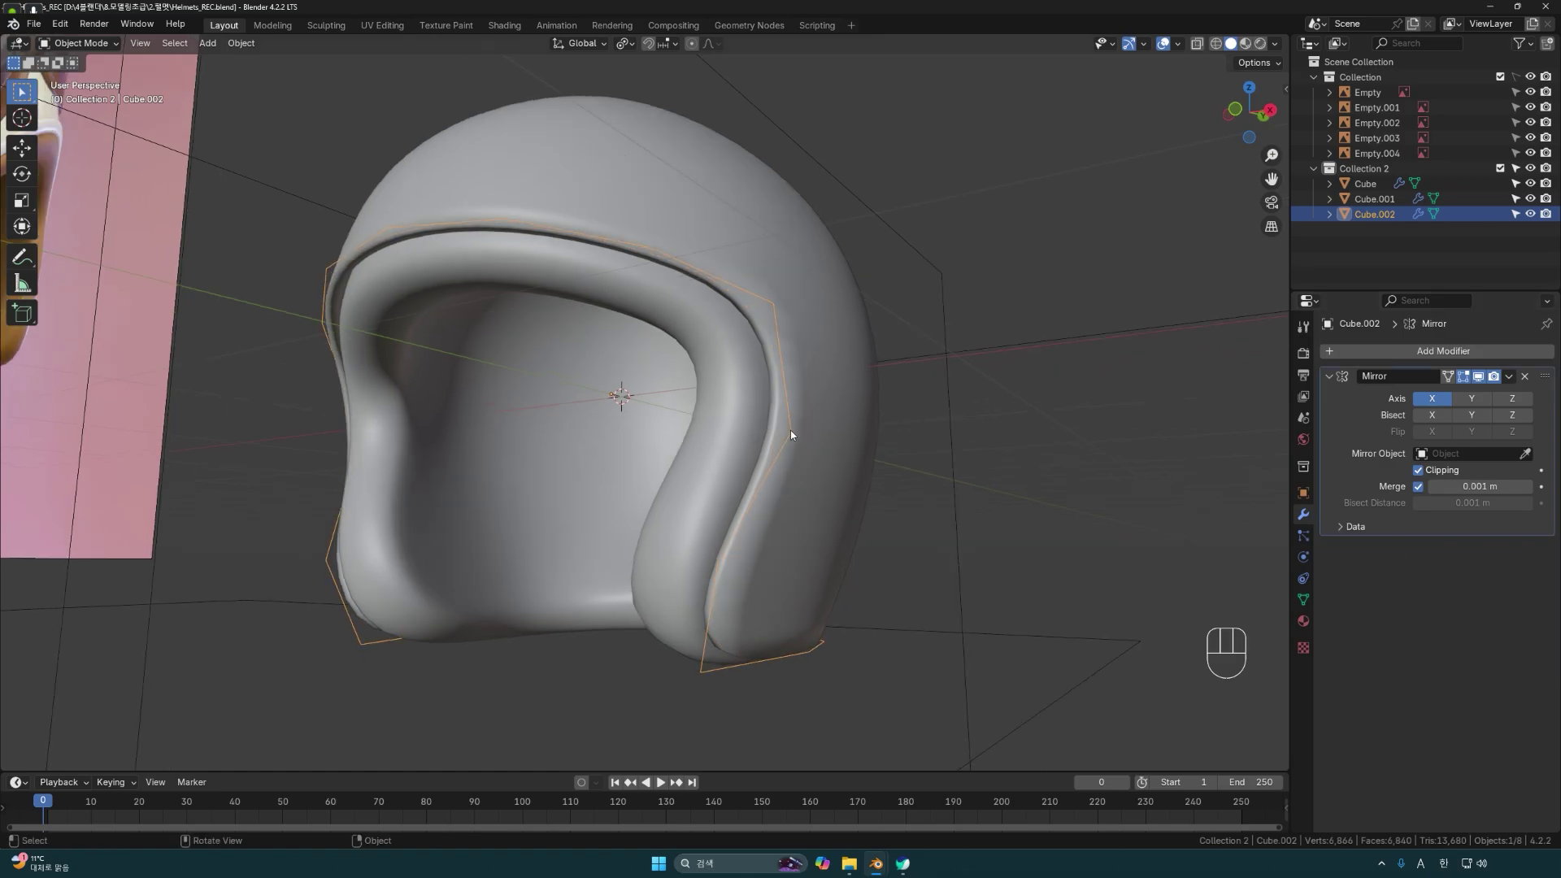
pyautogui.rightClick(791, 434)
pyautogui.moveTo(693, 485)
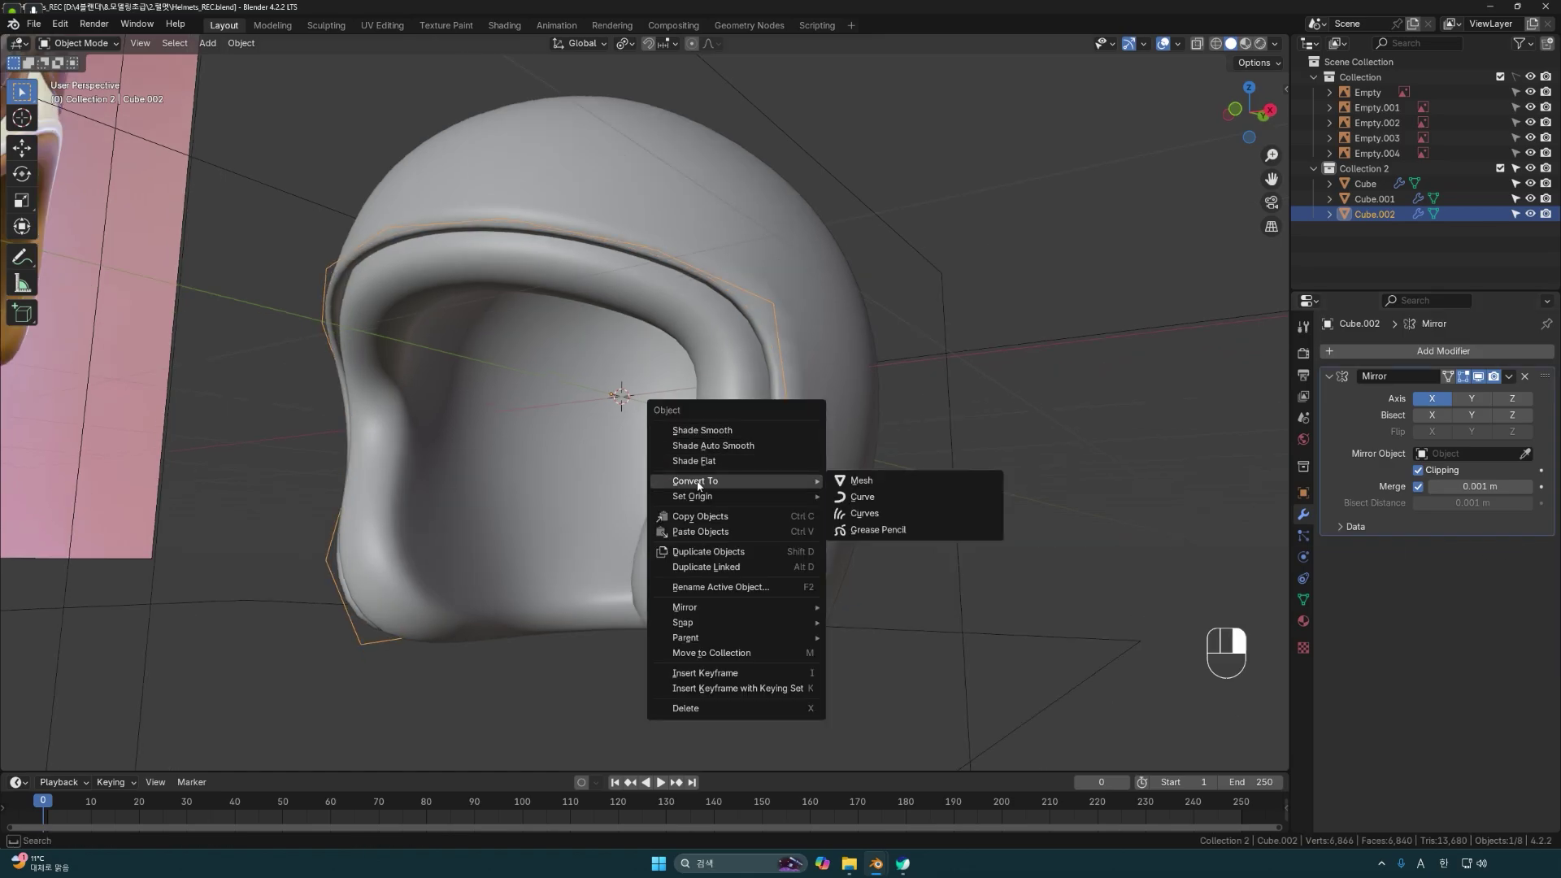
pyautogui.click(862, 499)
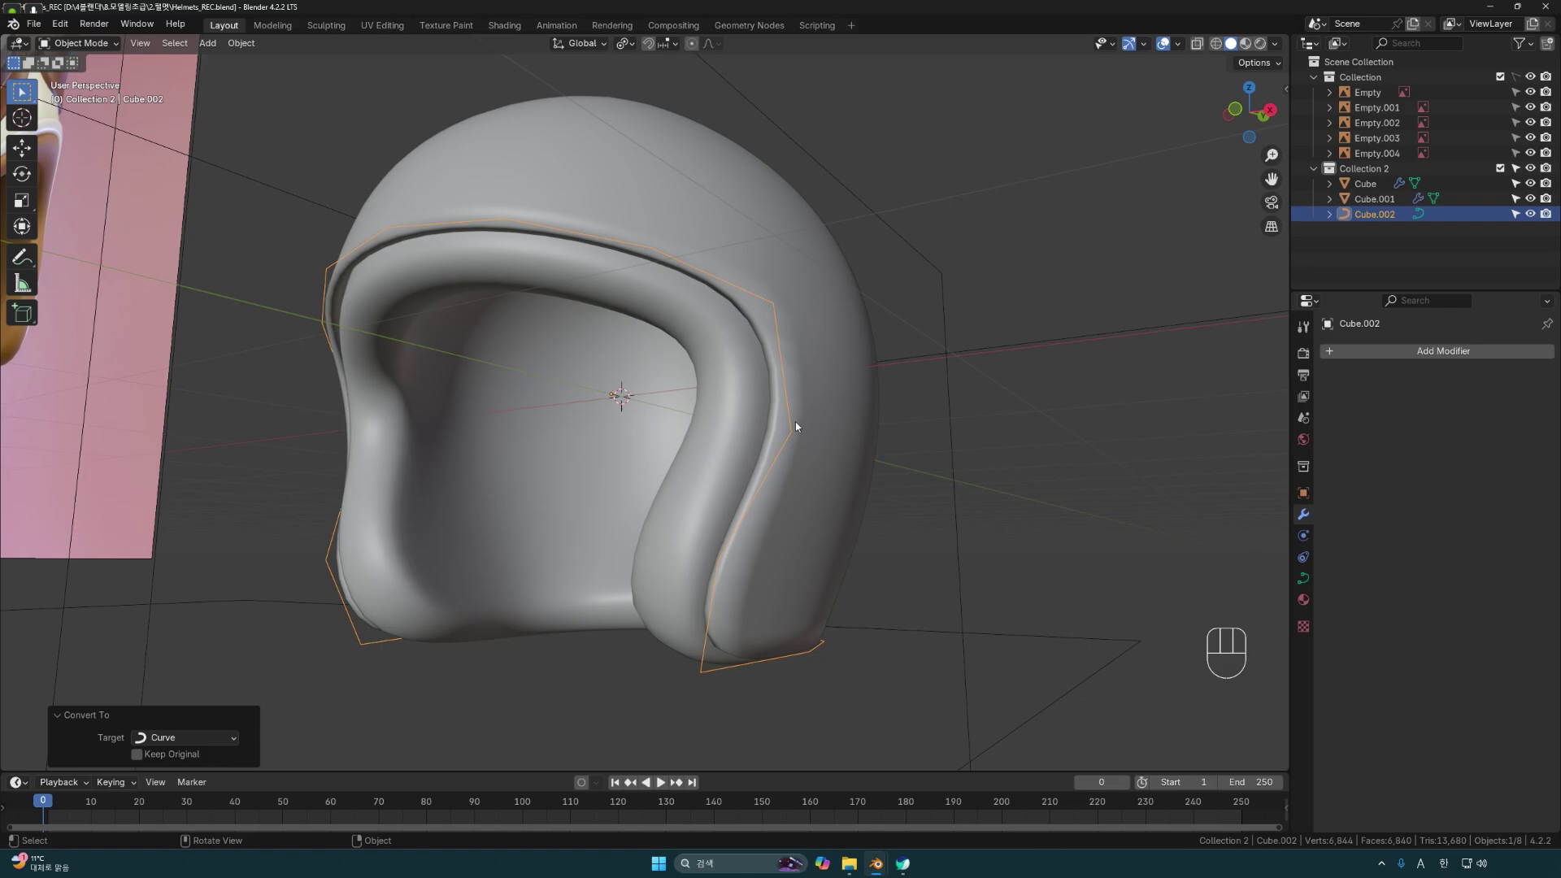
# Add a Subdivision Surface modifier to the trim curve with viewport level 2.
pyautogui.click(1425, 350)
pyautogui.write('s')
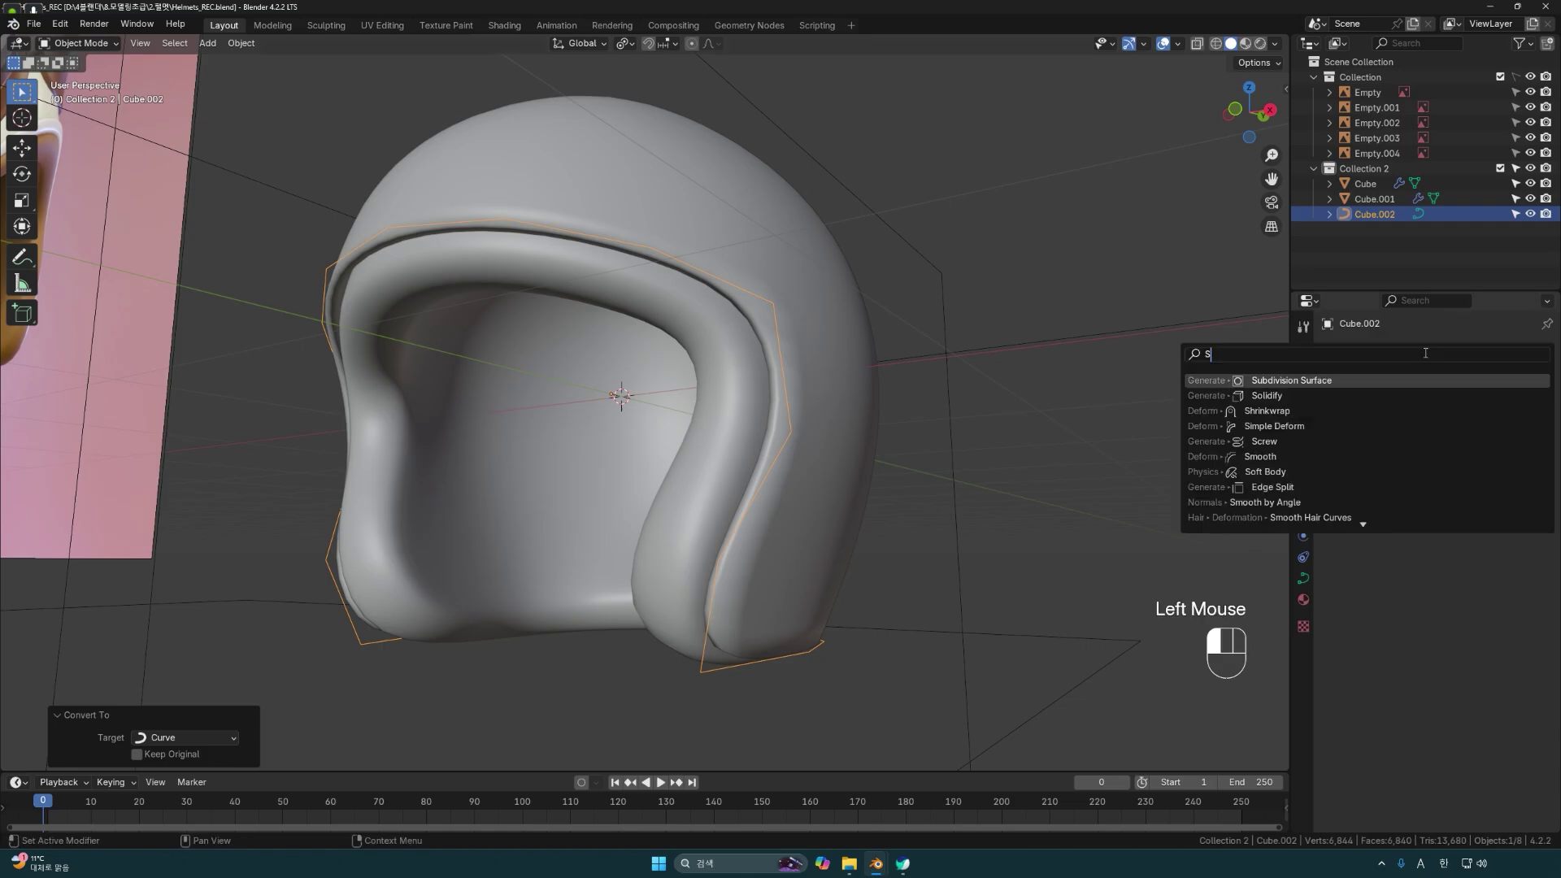
pyautogui.click(1325, 379)
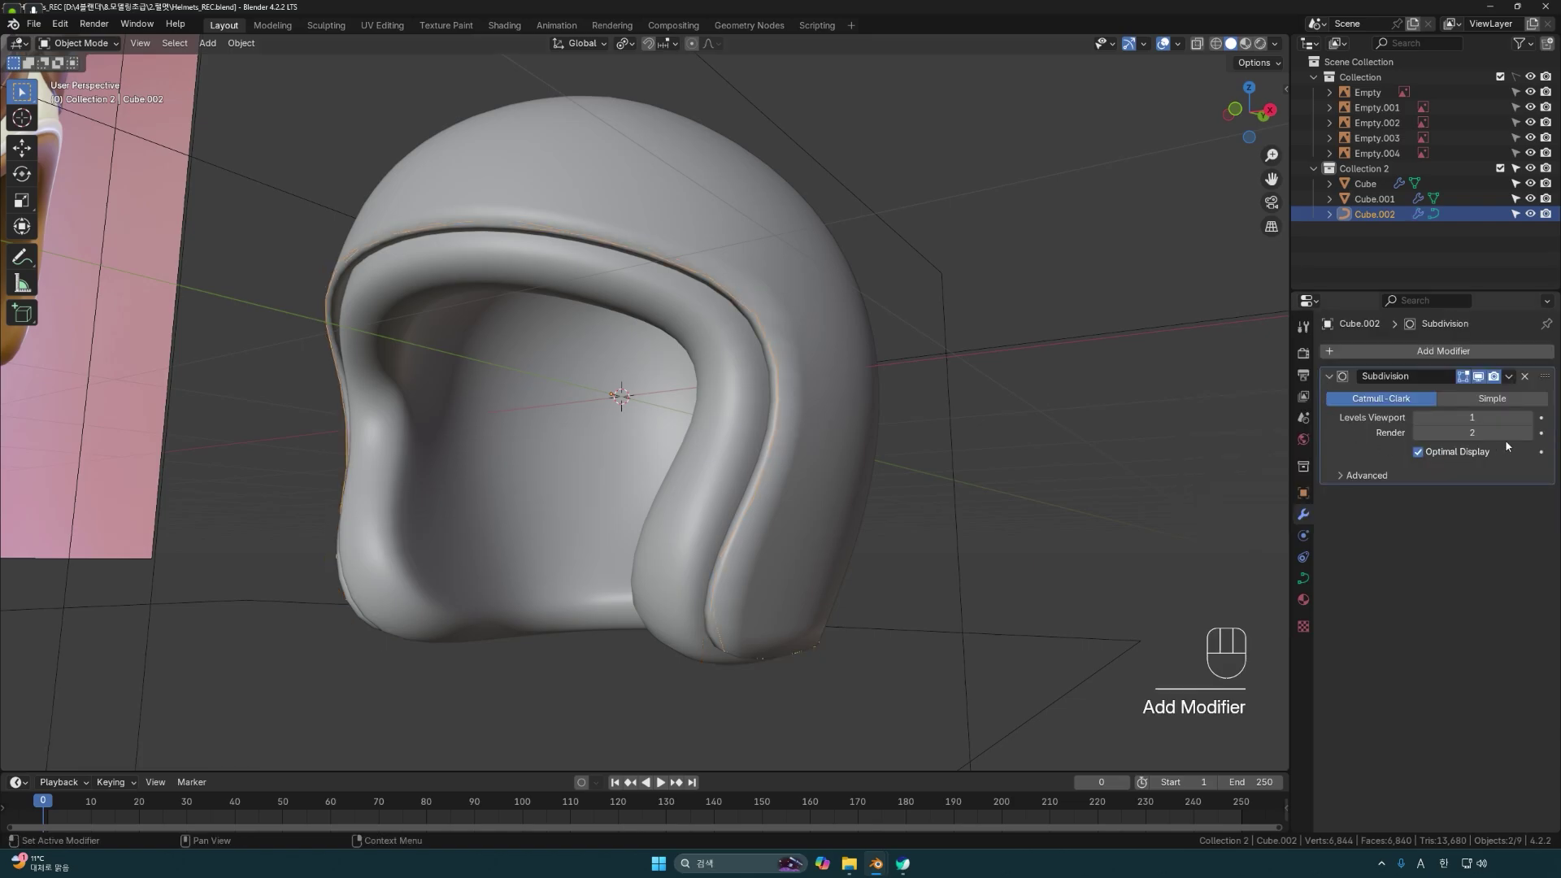
pyautogui.click(1527, 417)
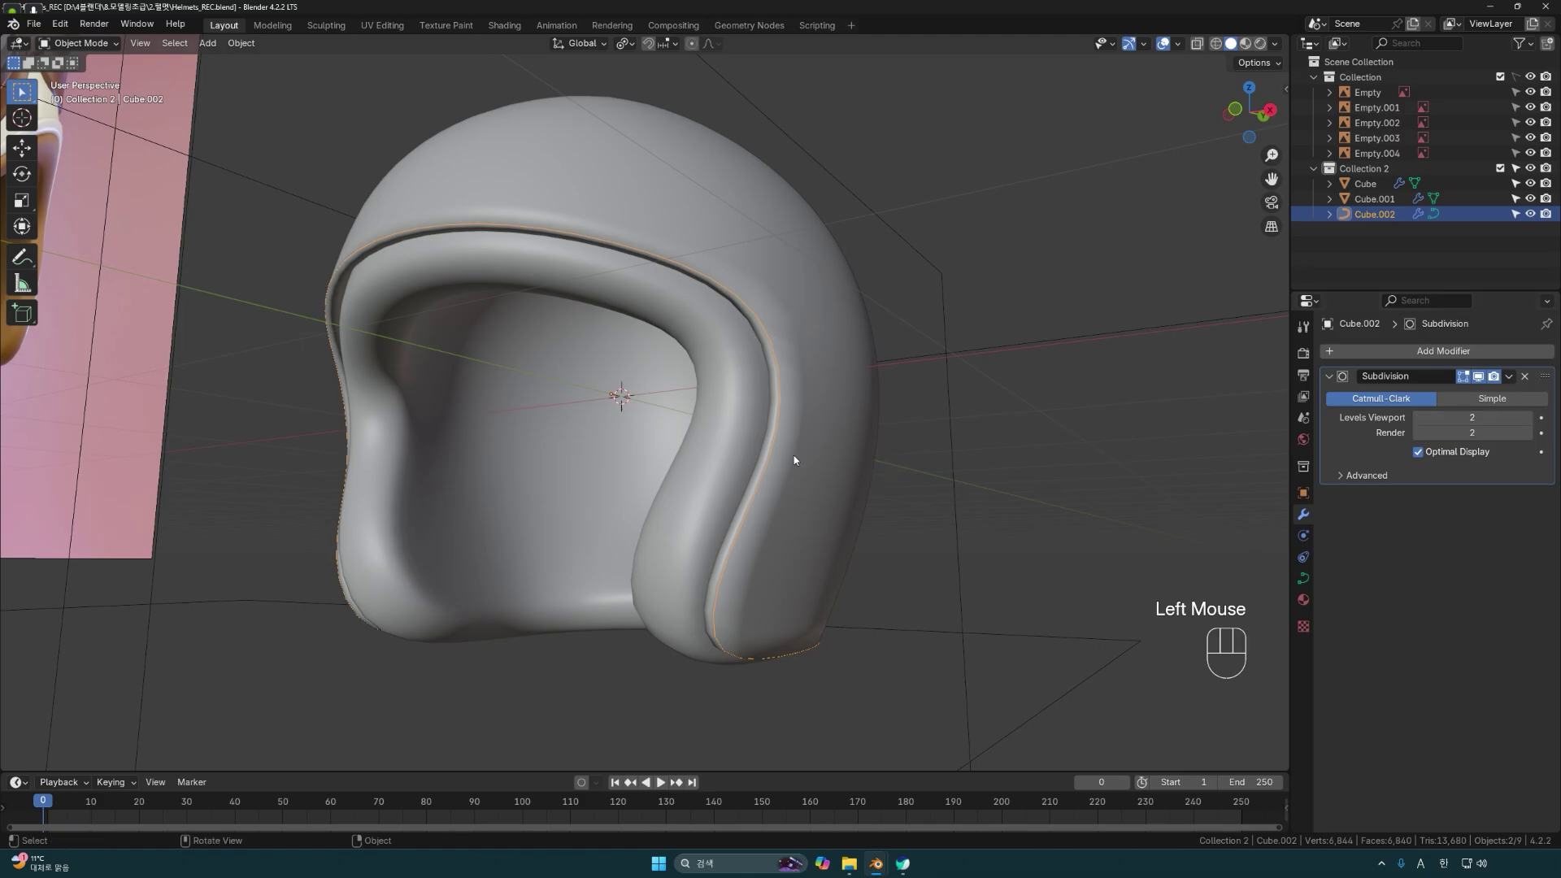
# Open the trim curve's data properties at its Geometry and Bevel settings.
pyautogui.click(777, 429)
pyautogui.click(1305, 580)
pyautogui.middleClick(1012, 527)
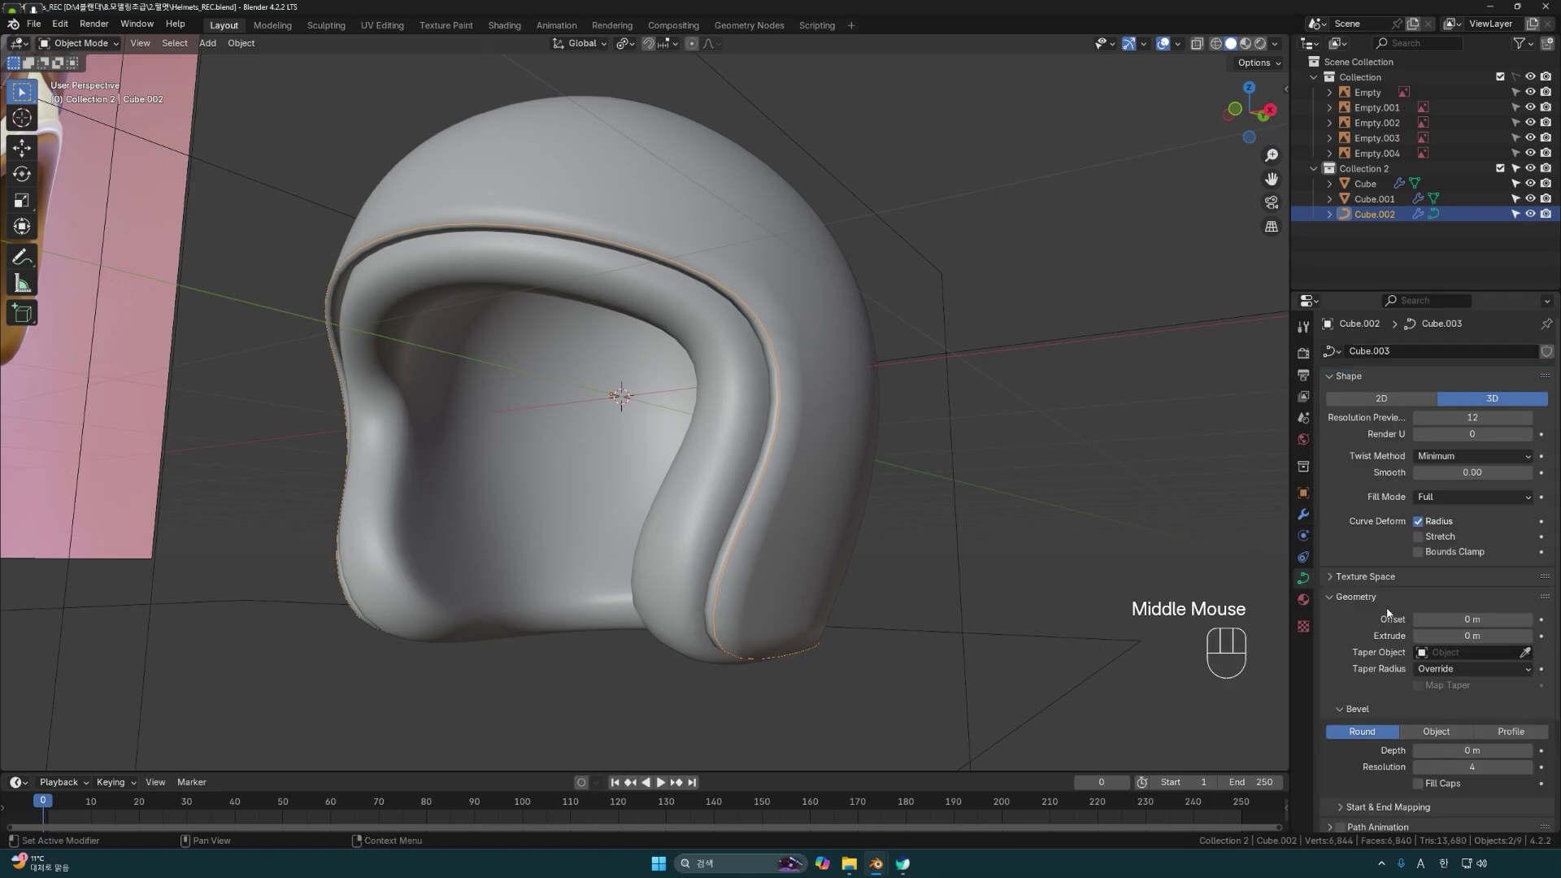
pyautogui.scroll(-2, 1367, 595)
pyautogui.scroll(-2, 1368, 594)
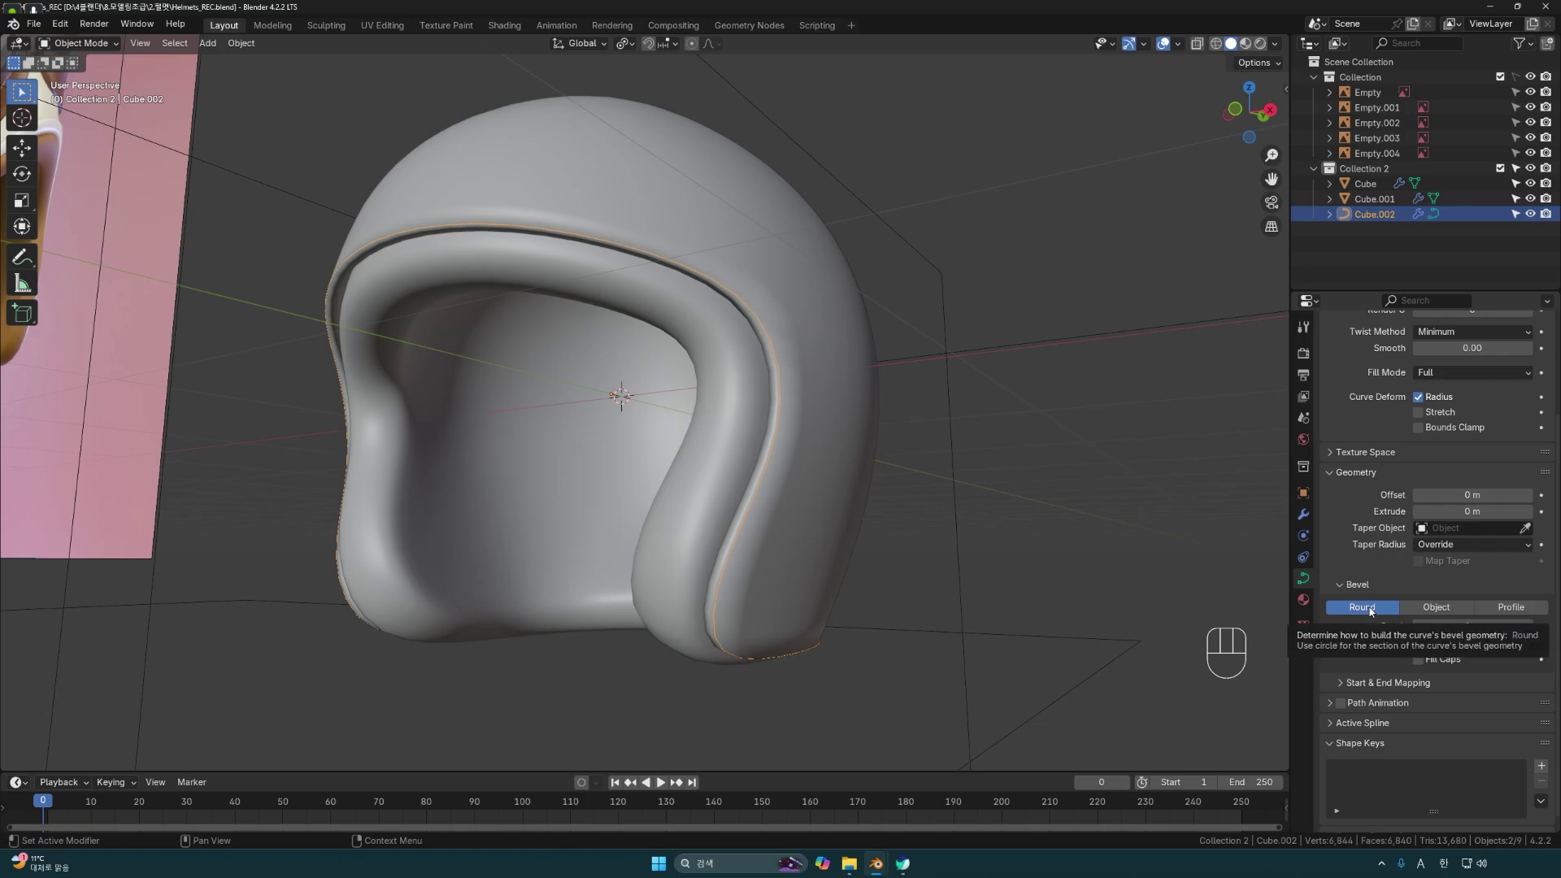
pyautogui.moveTo(1472, 512); pyautogui.dragTo(1500, 511)
pyautogui.moveTo(715, 504); pyautogui.dragTo(898, 525, button='middle')
pyautogui.hotkey('ctrl', 'z')
# Give the trim curve a round bevel 0.034 m deep and shade it smooth.
pyautogui.scroll(-2, 840, 504)
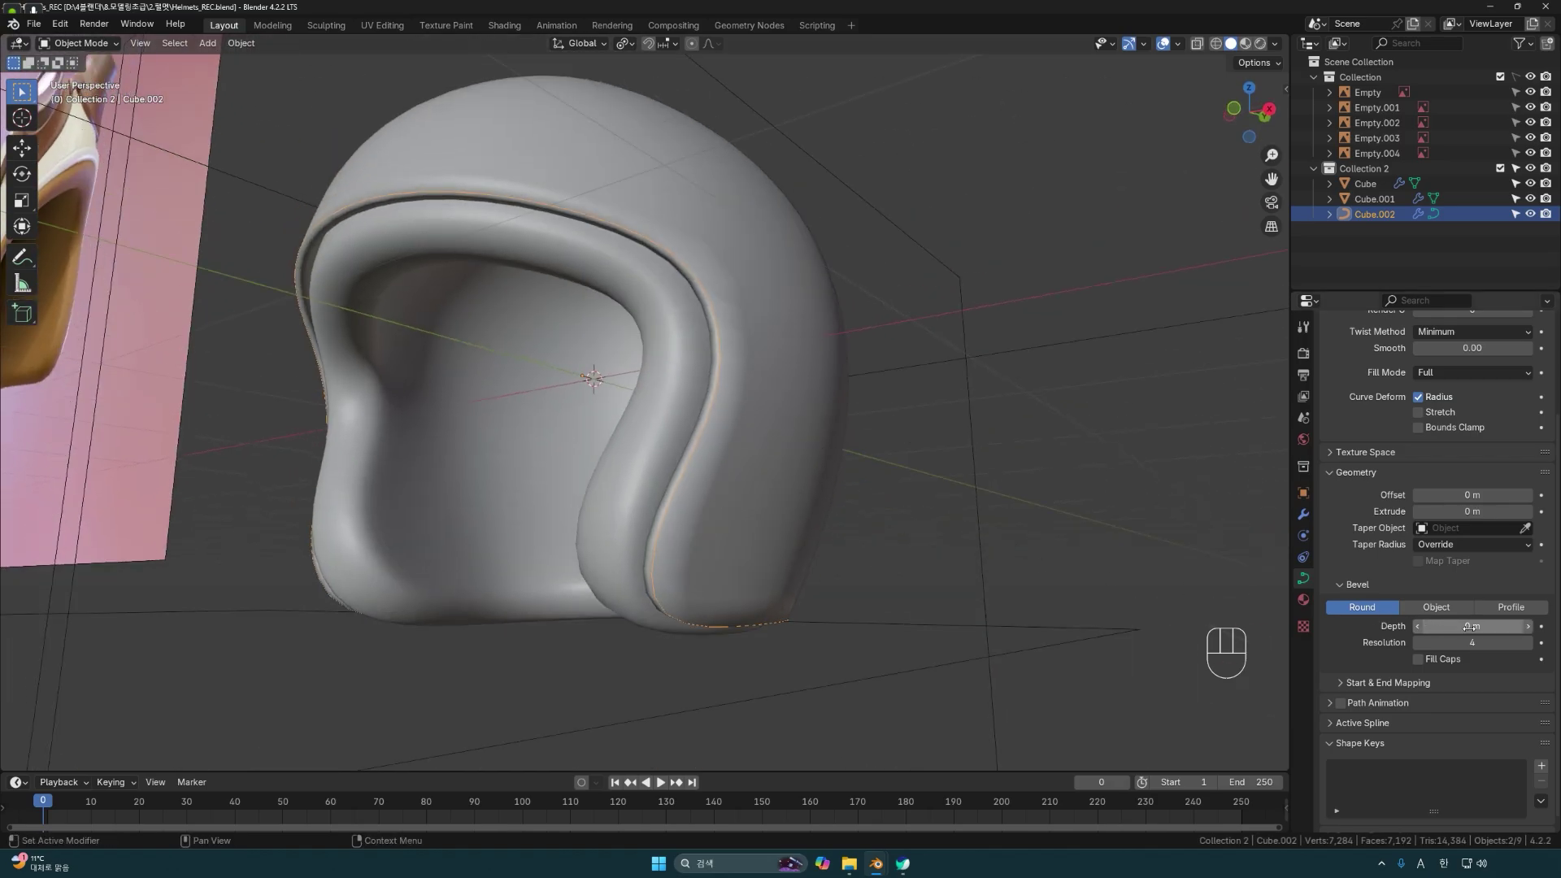
pyautogui.moveTo(1473, 626); pyautogui.dragTo(1508, 626)
pyautogui.scroll(2, 866, 493)
pyautogui.rightClick(868, 493)
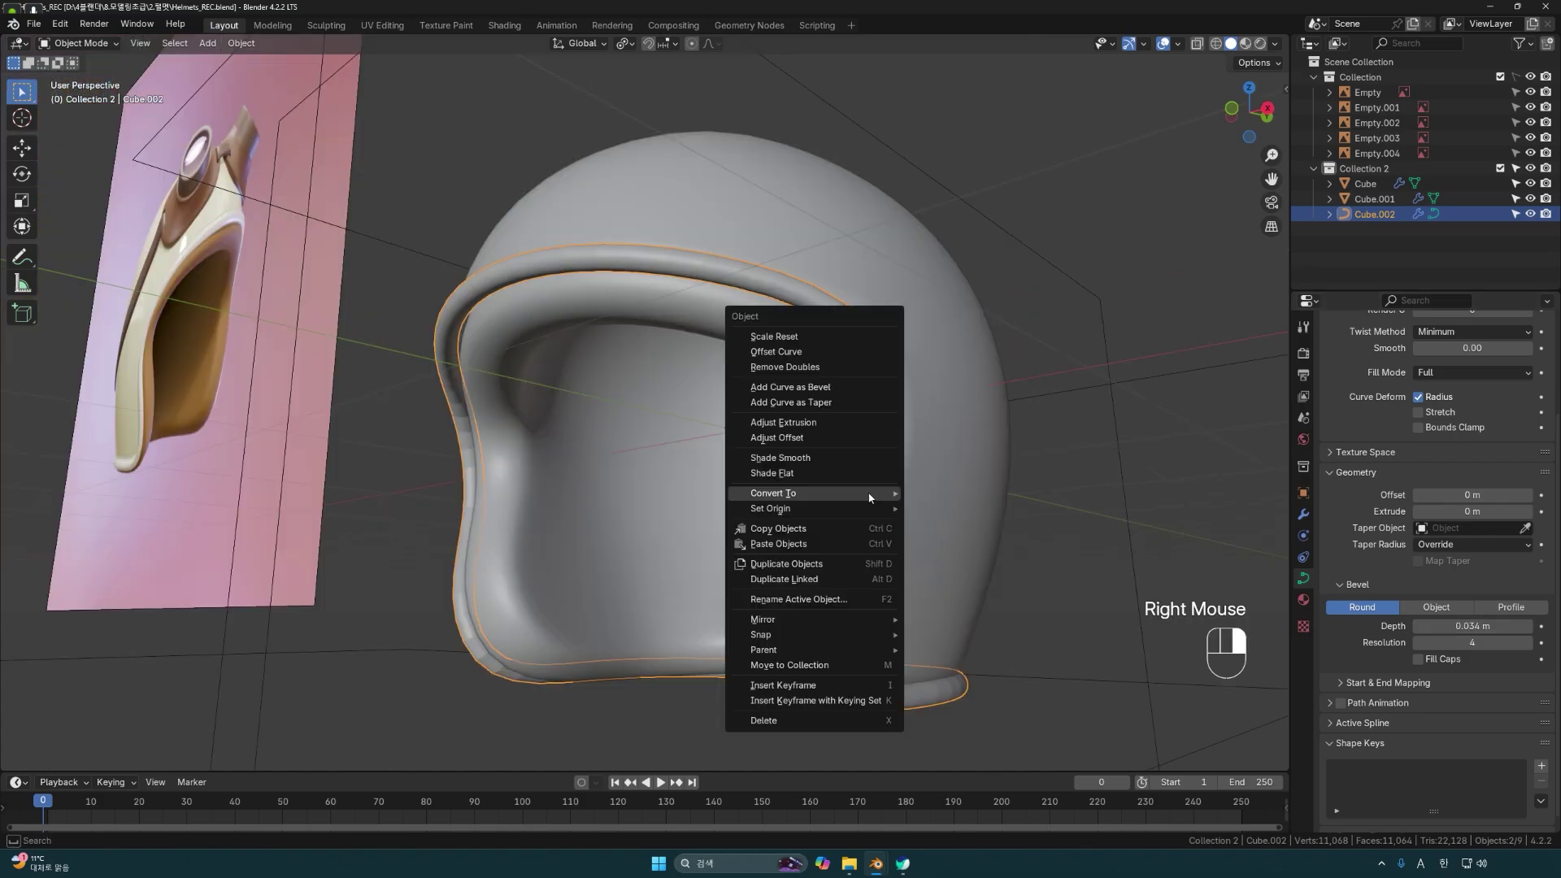
pyautogui.click(785, 459)
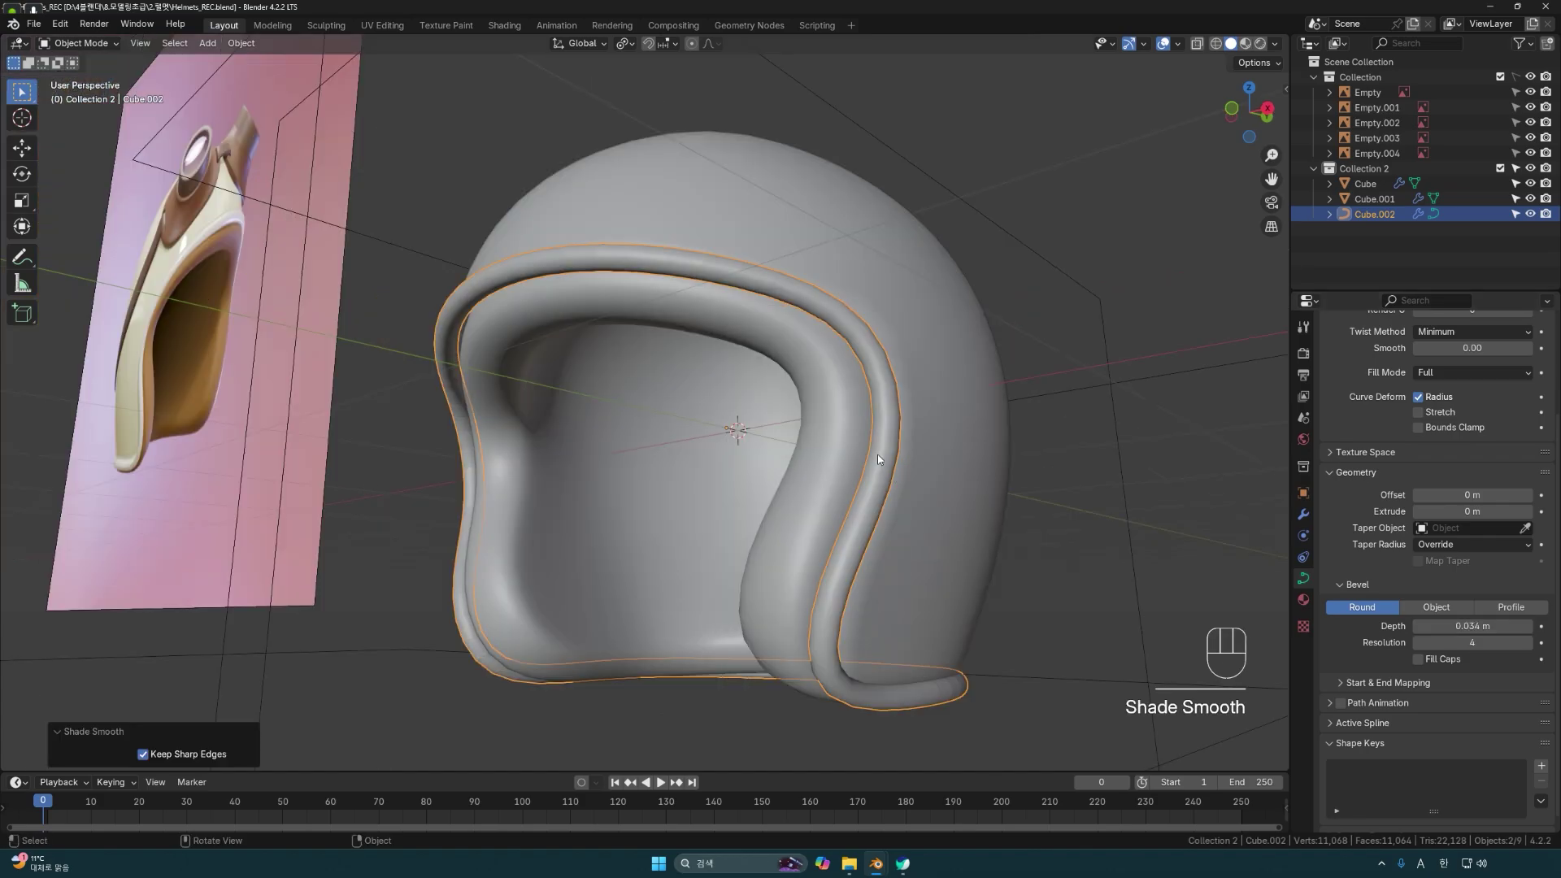
# Switch the trim's bevel to Profile and bulge the profile outward with a control point at about X 0.67, Y 0.63.
pyautogui.moveTo(713, 292); pyautogui.dragTo(851, 522, button='middle')
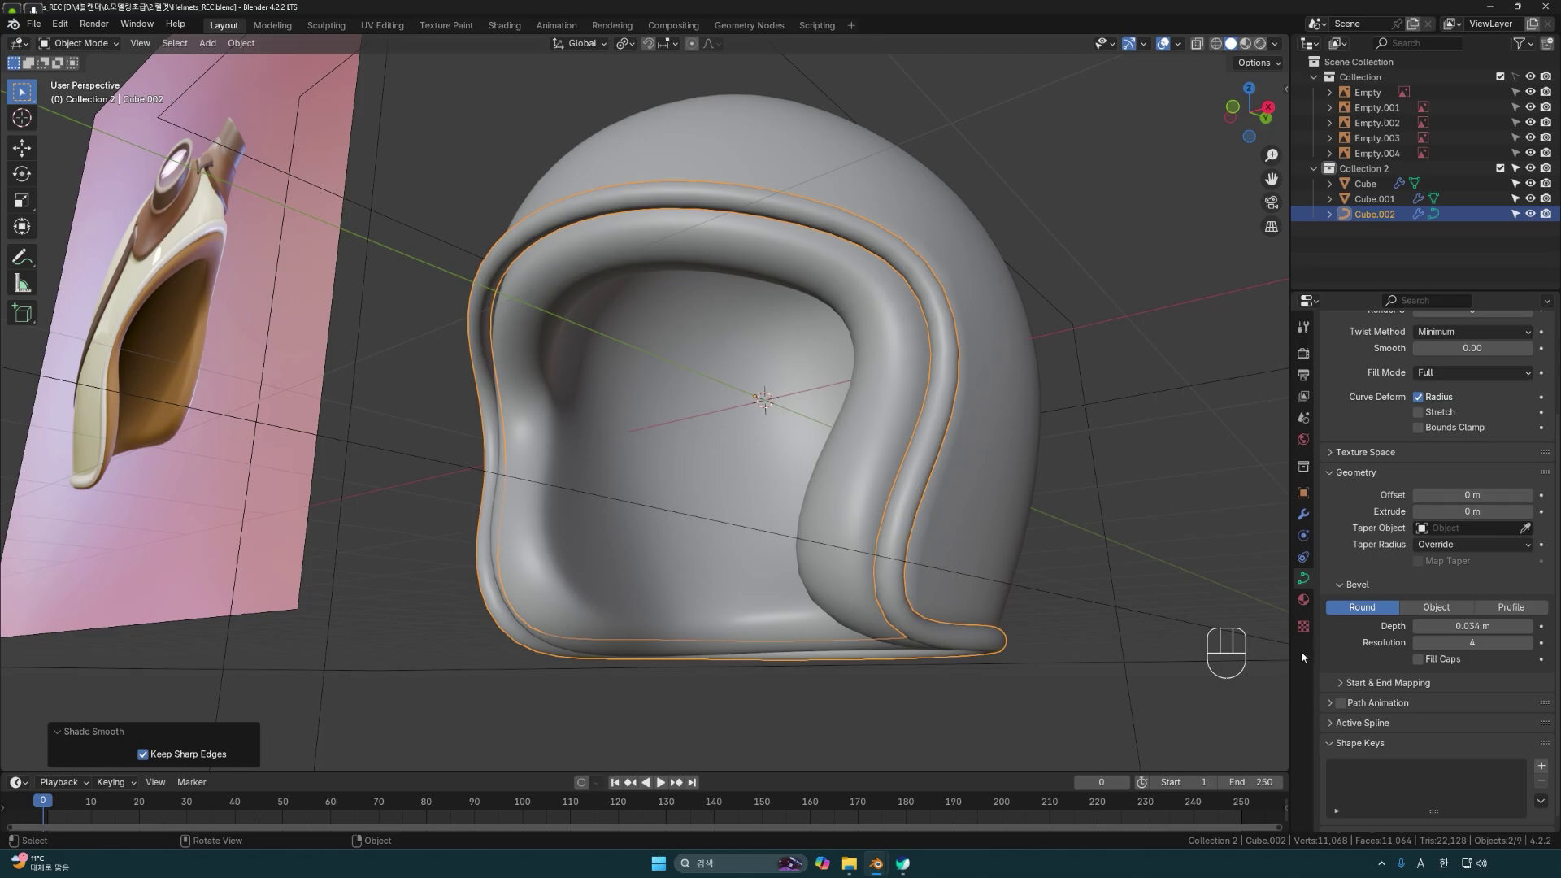
pyautogui.scroll(-2, 1381, 626)
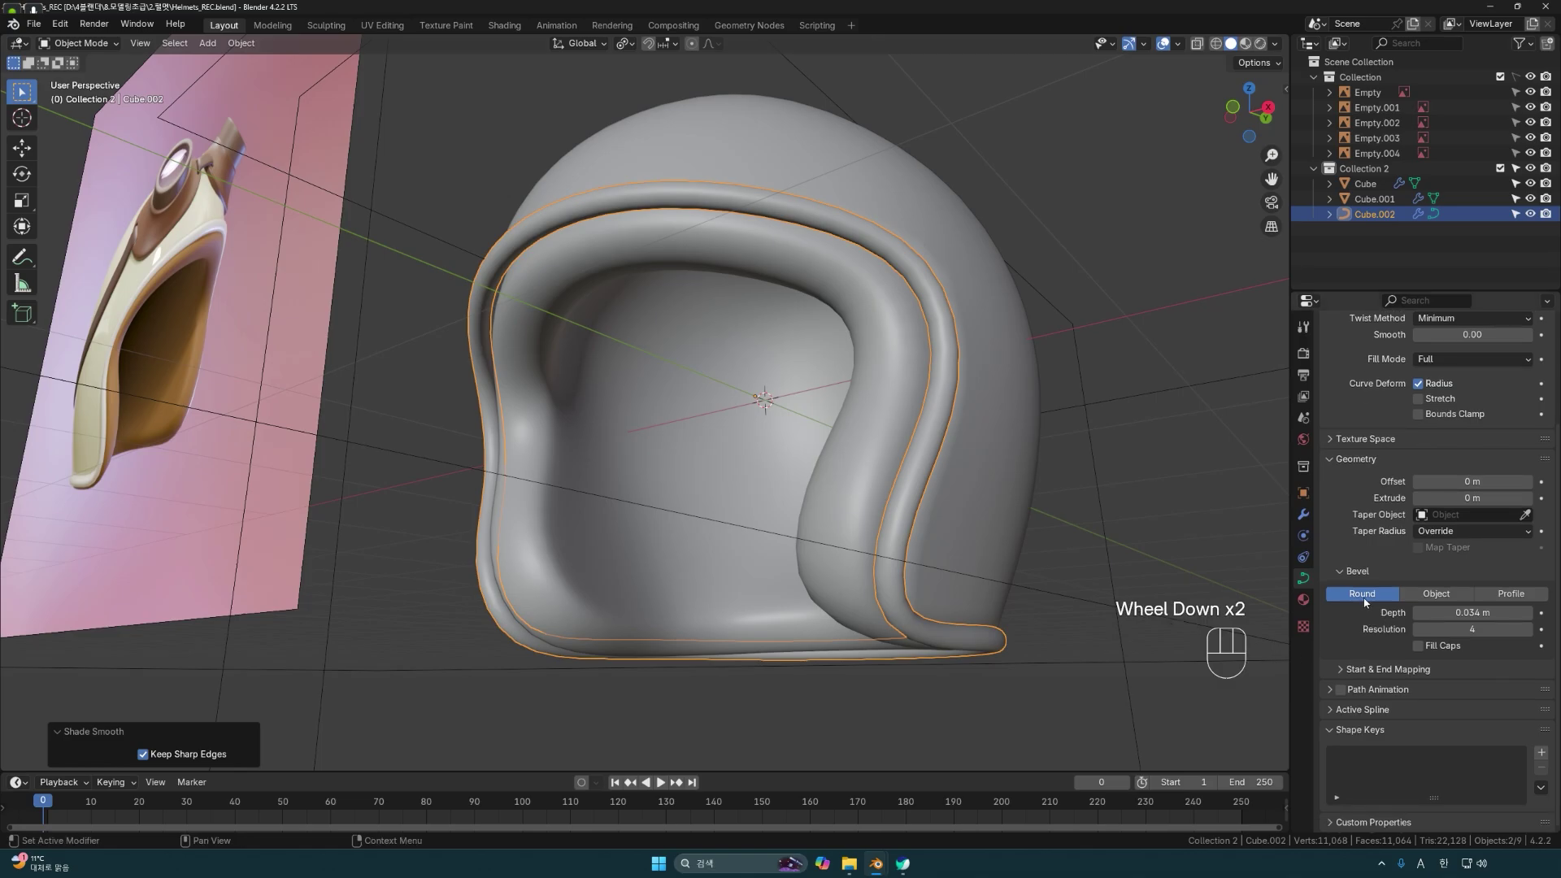
pyautogui.keyDown('shift'); pyautogui.moveTo(1045, 610); pyautogui.dragTo(979, 606, button='middle'); pyautogui.keyUp('shift')
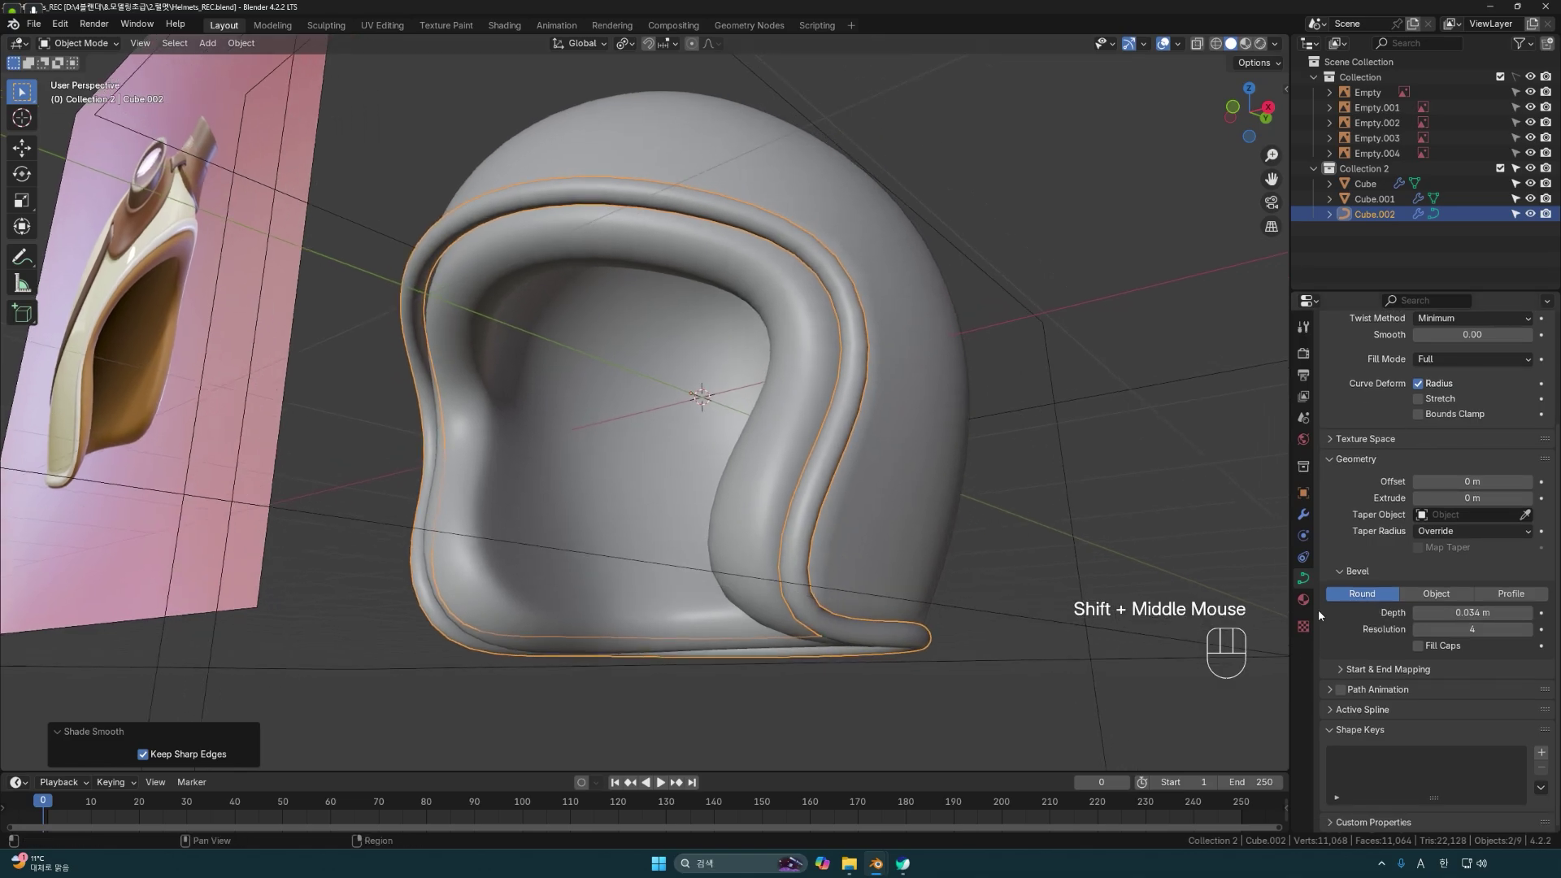
pyautogui.click(1512, 596)
pyautogui.scroll(-2, 1404, 685)
pyautogui.scroll(-2, 1414, 667)
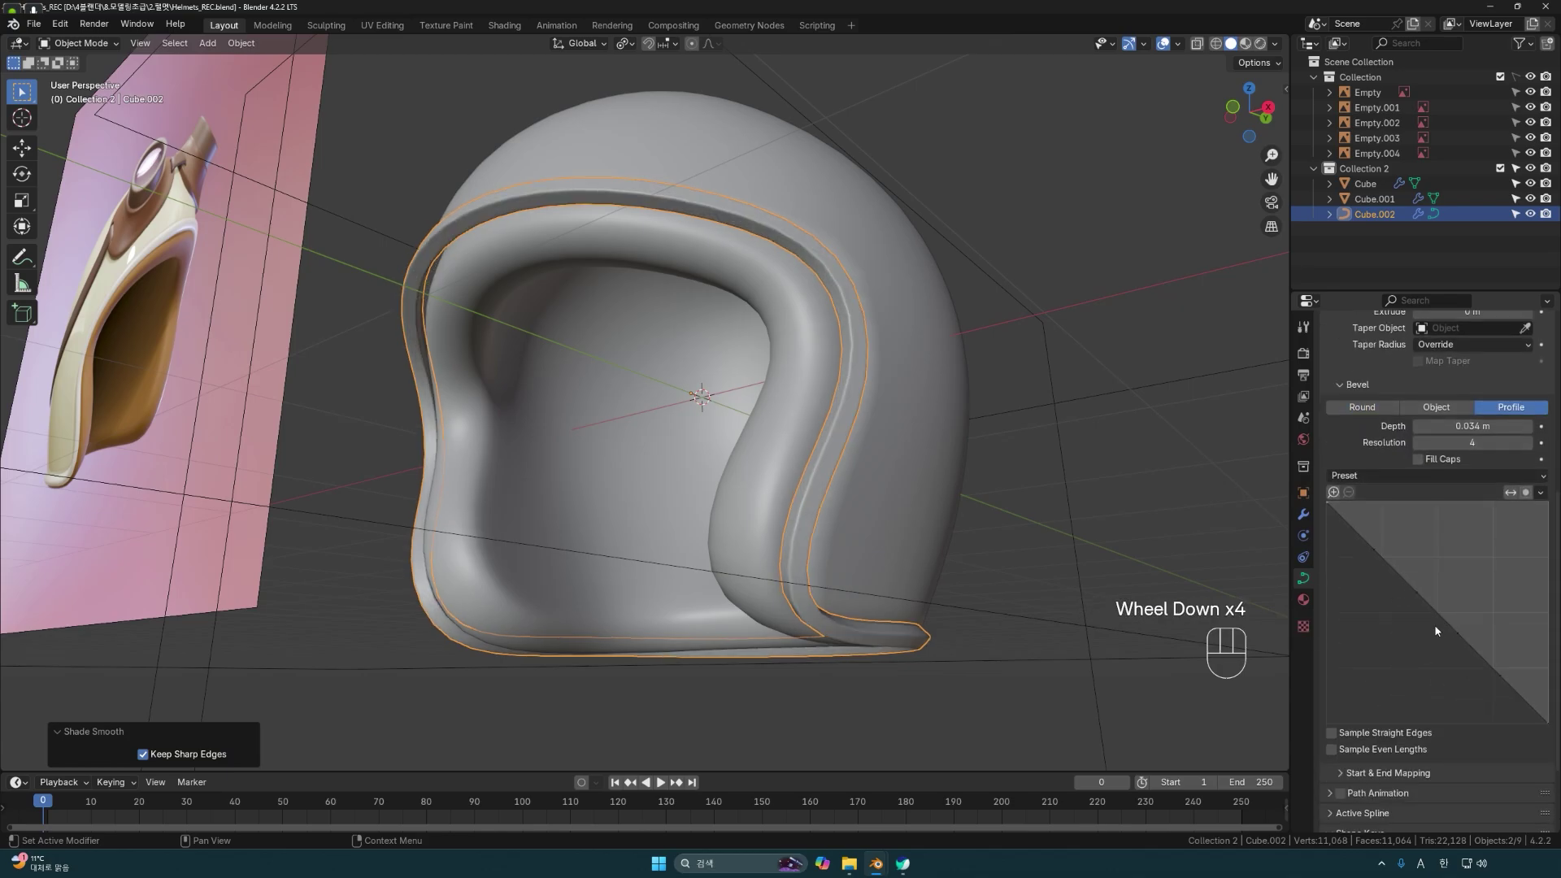
pyautogui.moveTo(1451, 624); pyautogui.dragTo(1476, 582)
pyautogui.moveTo(804, 618); pyautogui.dragTo(981, 583, button='middle')
pyautogui.scroll(-2, 885, 586)
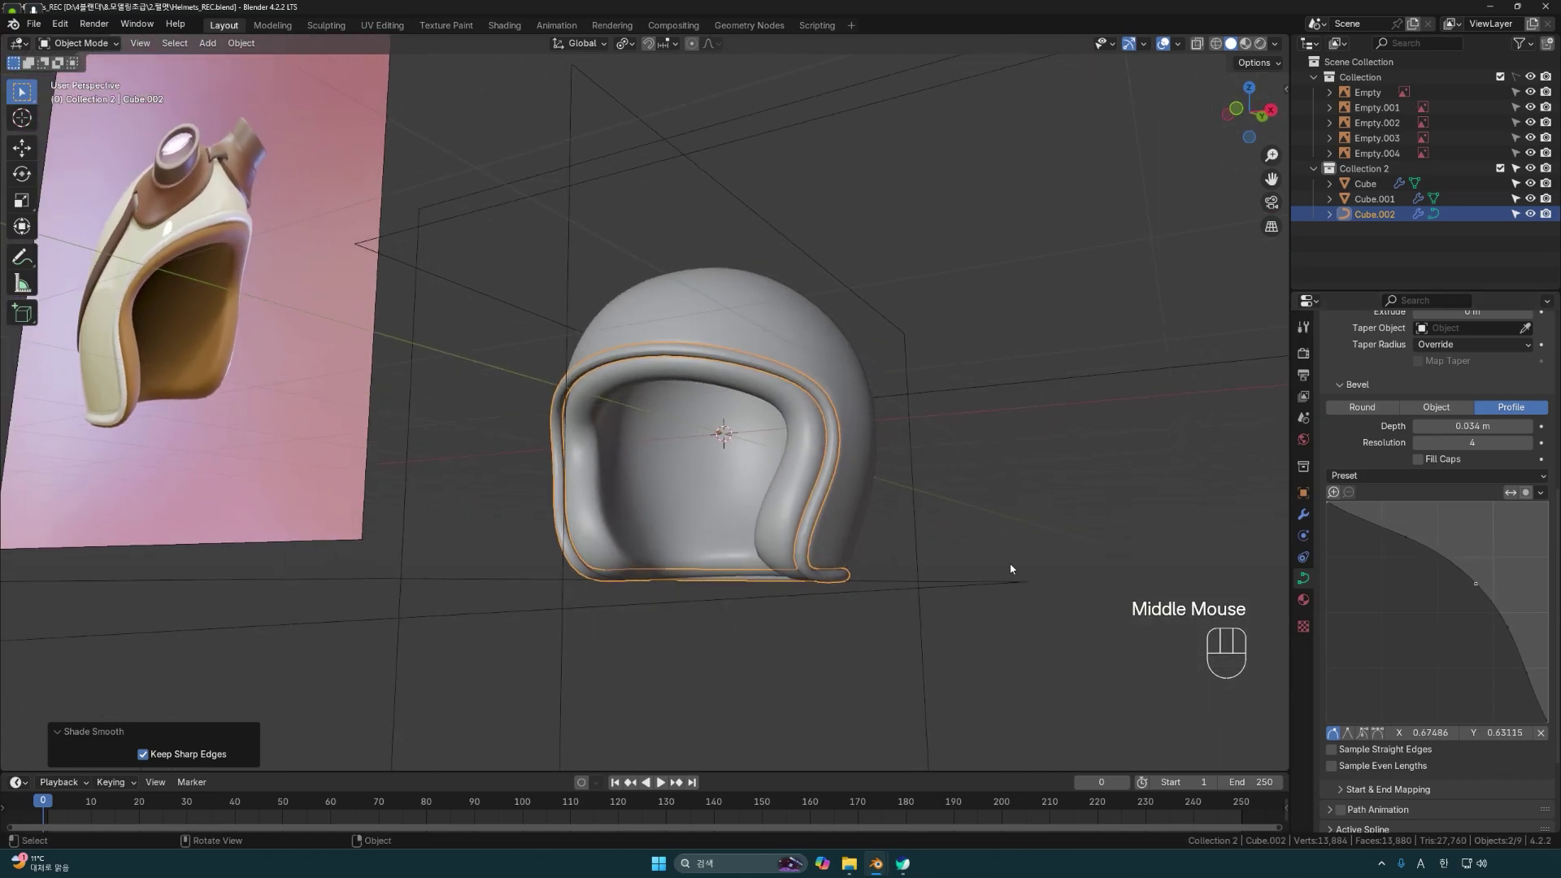
# Fine-tune the trim curve's offset and bevel depth to fit the helmet edge, and deselect it.
pyautogui.scroll(4, 1402, 433)
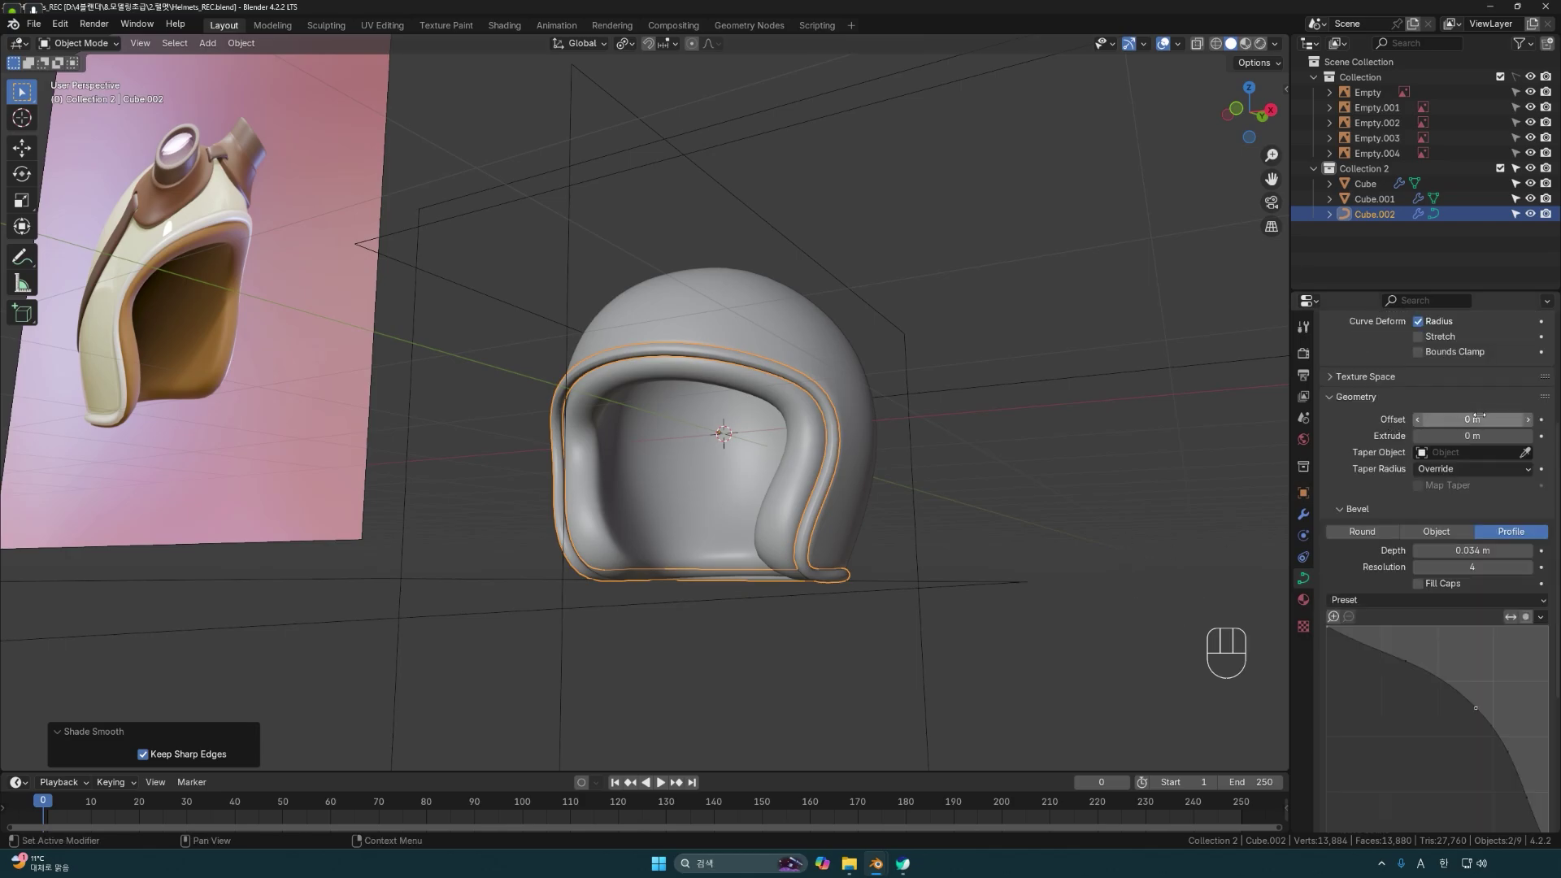
pyautogui.moveTo(1473, 418)
pyautogui.mouseDown()
pyautogui.moveTo(1520, 419)
pyautogui.moveTo(1468, 419)
pyautogui.mouseUp()
pyautogui.moveTo(1230, 501); pyautogui.dragTo(894, 533, button='middle')
pyautogui.scroll(-1, 1430, 569)
pyautogui.keyDown('shift'); pyautogui.moveTo(1473, 519); pyautogui.dragTo(1481, 518); pyautogui.keyUp('shift')
pyautogui.moveTo(890, 532); pyautogui.dragTo(844, 561, button='middle')
pyautogui.click(845, 561)
pyautogui.moveTo(847, 560)
pyautogui.mouseDown(button='middle')
pyautogui.moveTo(973, 531)
pyautogui.moveTo(1027, 638)
pyautogui.moveTo(870, 561)
pyautogui.mouseUp(button='middle')
pyautogui.moveTo(869, 561)
pyautogui.keyDown('shift'); pyautogui.mouseDown(button='middle')
pyautogui.moveTo(836, 544)
pyautogui.moveTo(869, 556)
pyautogui.moveTo(855, 537)
pyautogui.mouseUp(button='middle'); pyautogui.keyUp('shift')
pyautogui.keyDown('shift'); pyautogui.moveTo(855, 536); pyautogui.dragTo(818, 520, button='middle'); pyautogui.keyUp('shift')
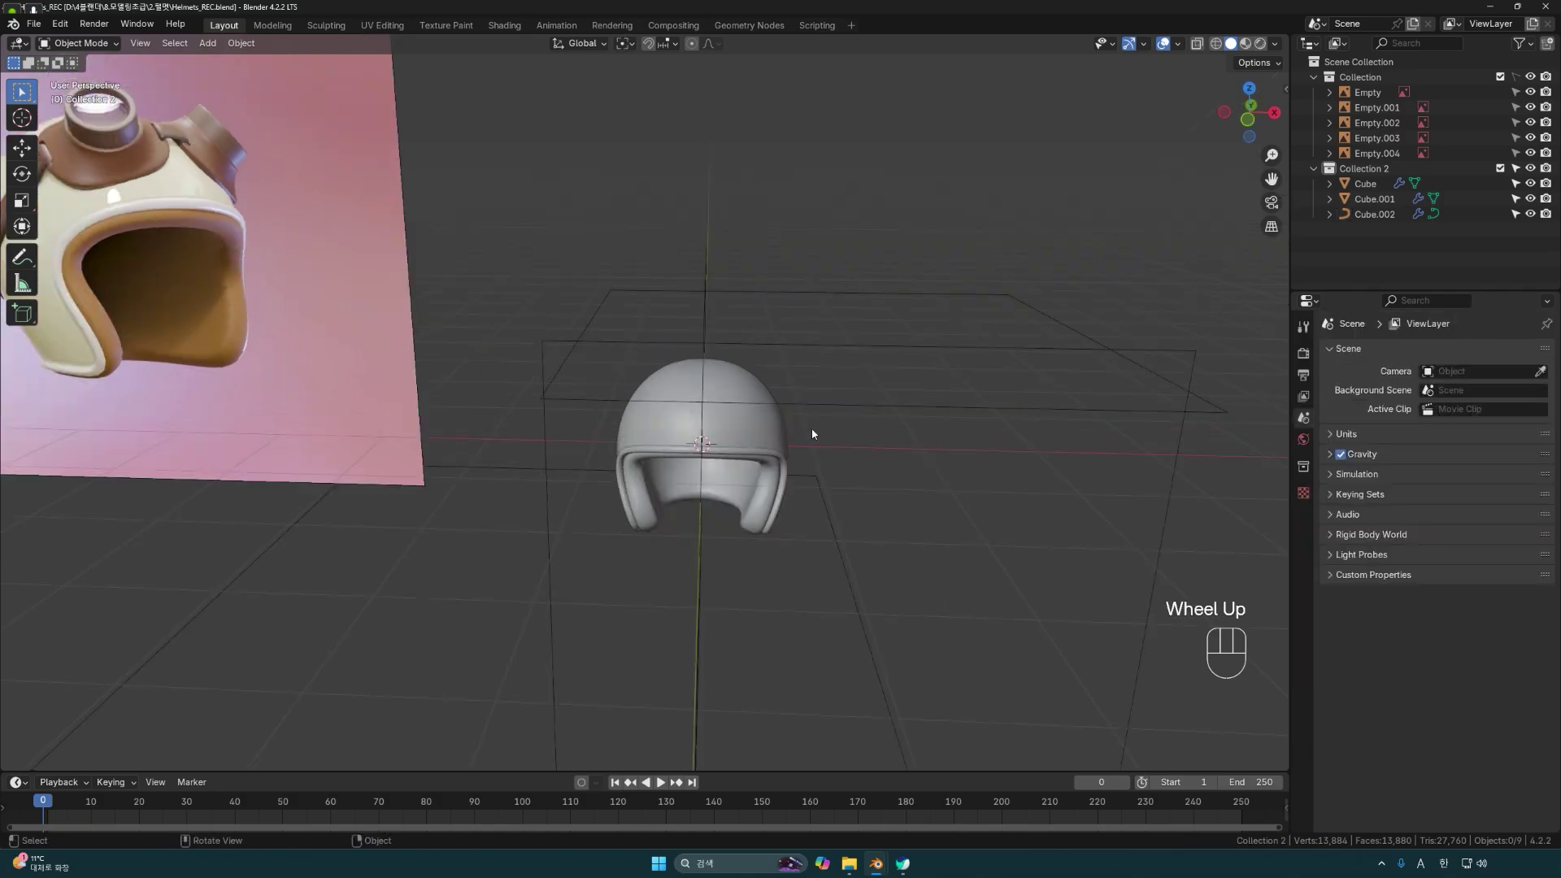
# Add a mesh cylinder with 12 vertices.
pyautogui.moveTo(811, 433); pyautogui.dragTo(825, 439, button='middle')
pyautogui.scroll(2, 838, 434)
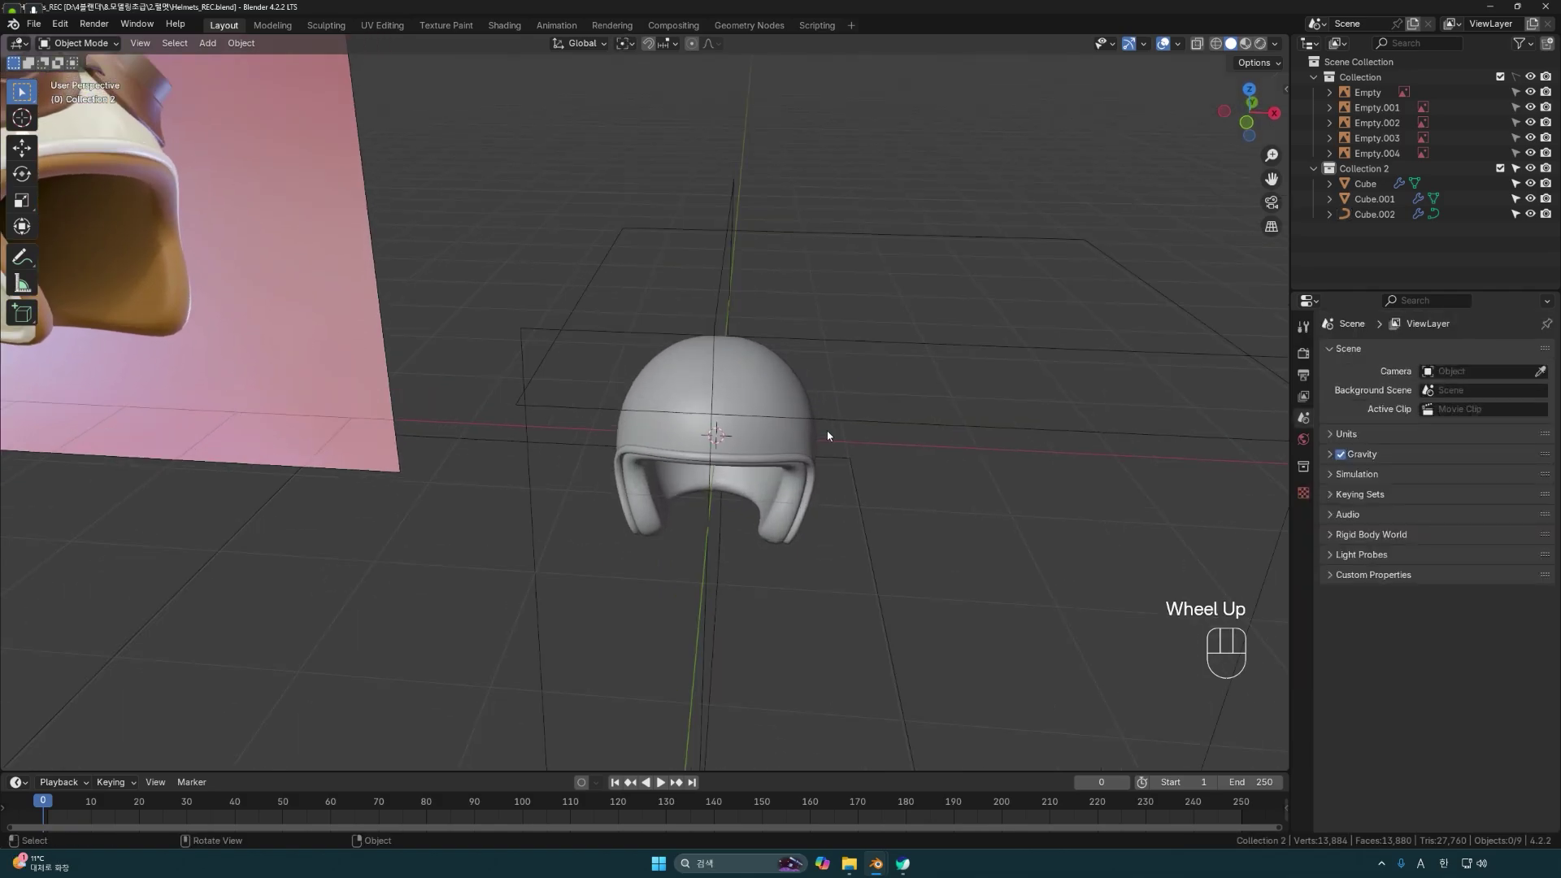
pyautogui.hotkey('shift', 'a')
pyautogui.moveTo(845, 431)
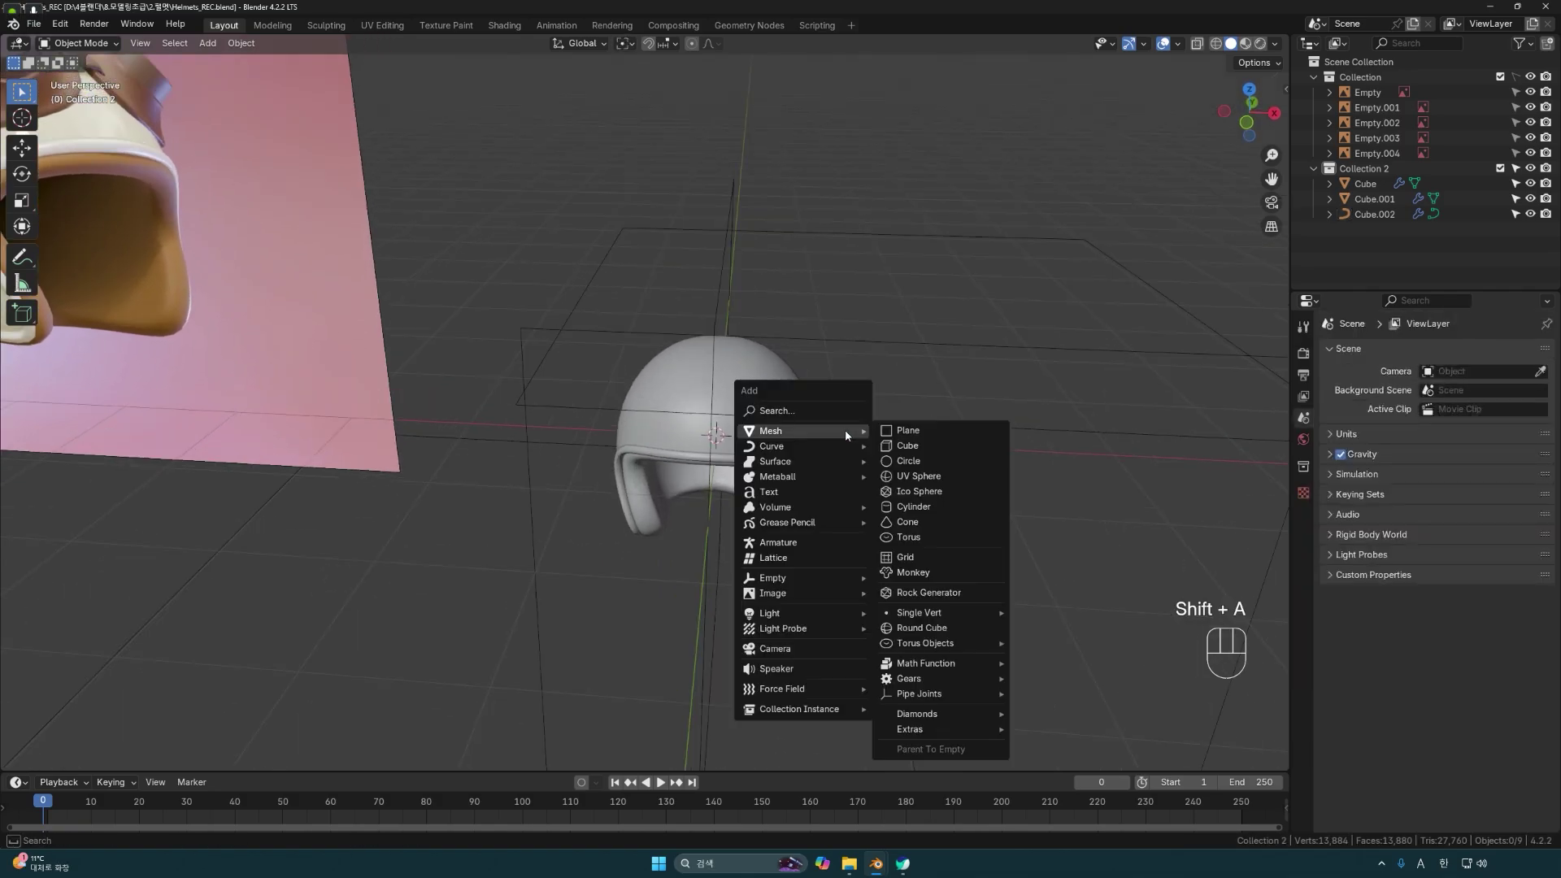
pyautogui.click(914, 507)
pyautogui.scroll(1, 865, 509)
pyautogui.click(81, 555)
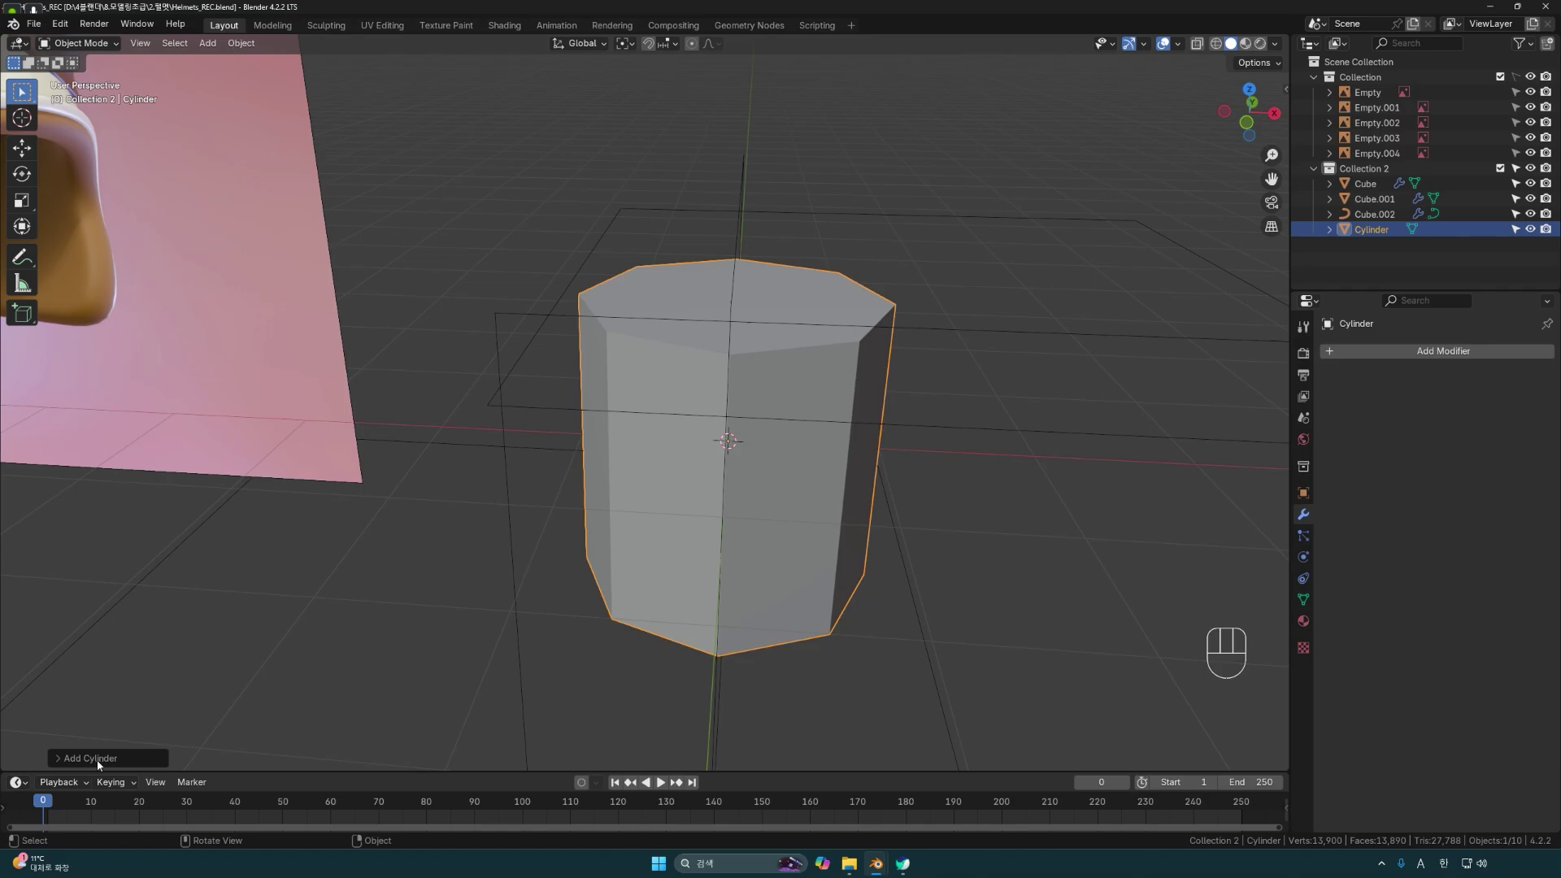
pyautogui.click(67, 759)
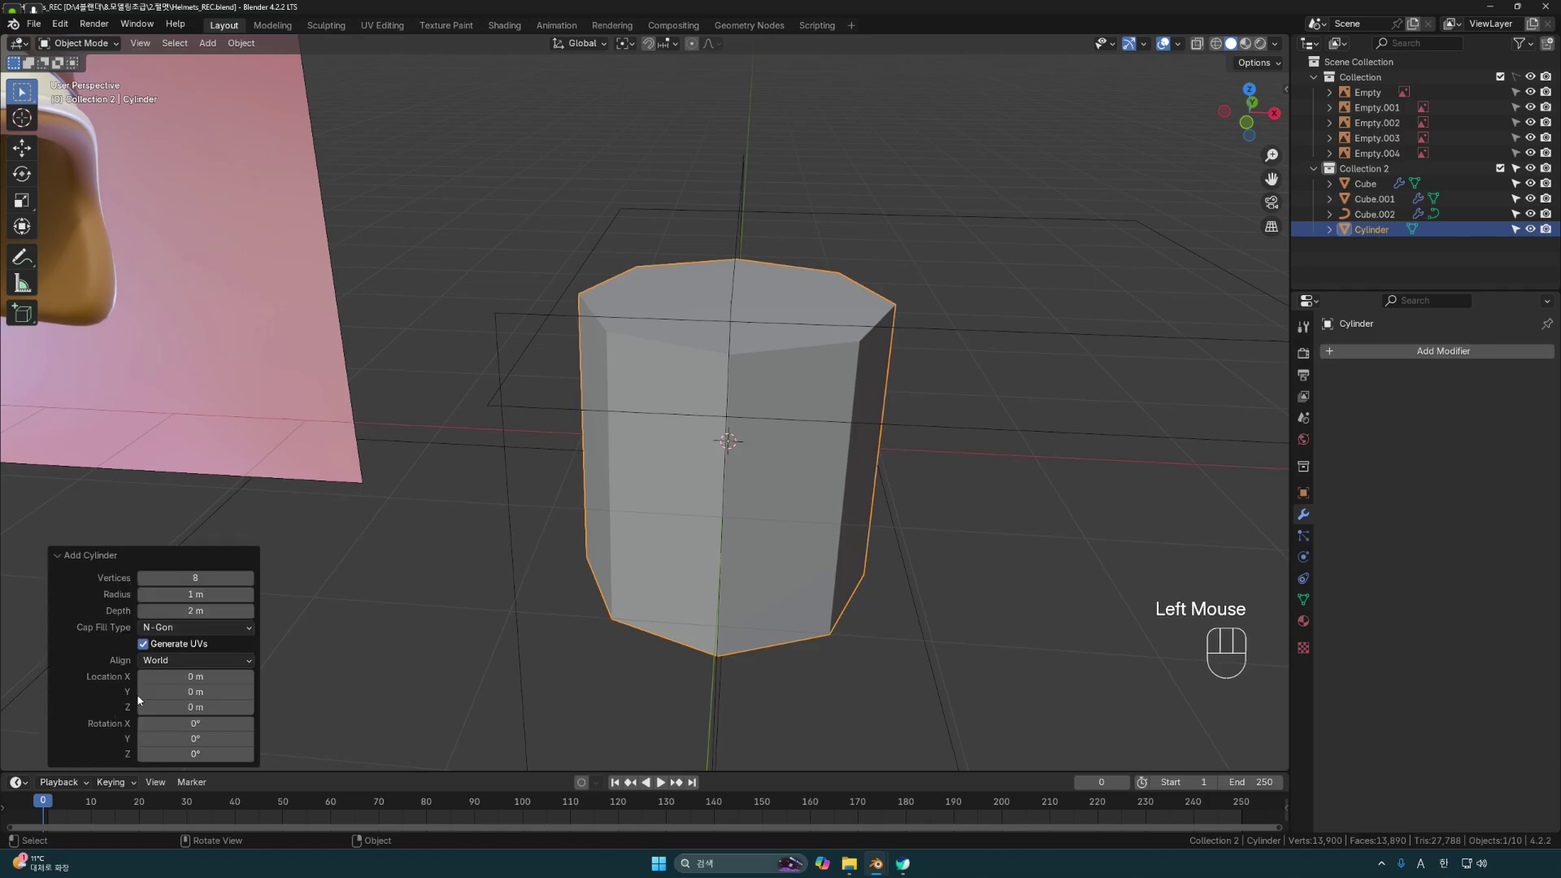
pyautogui.doubleClick(205, 578)
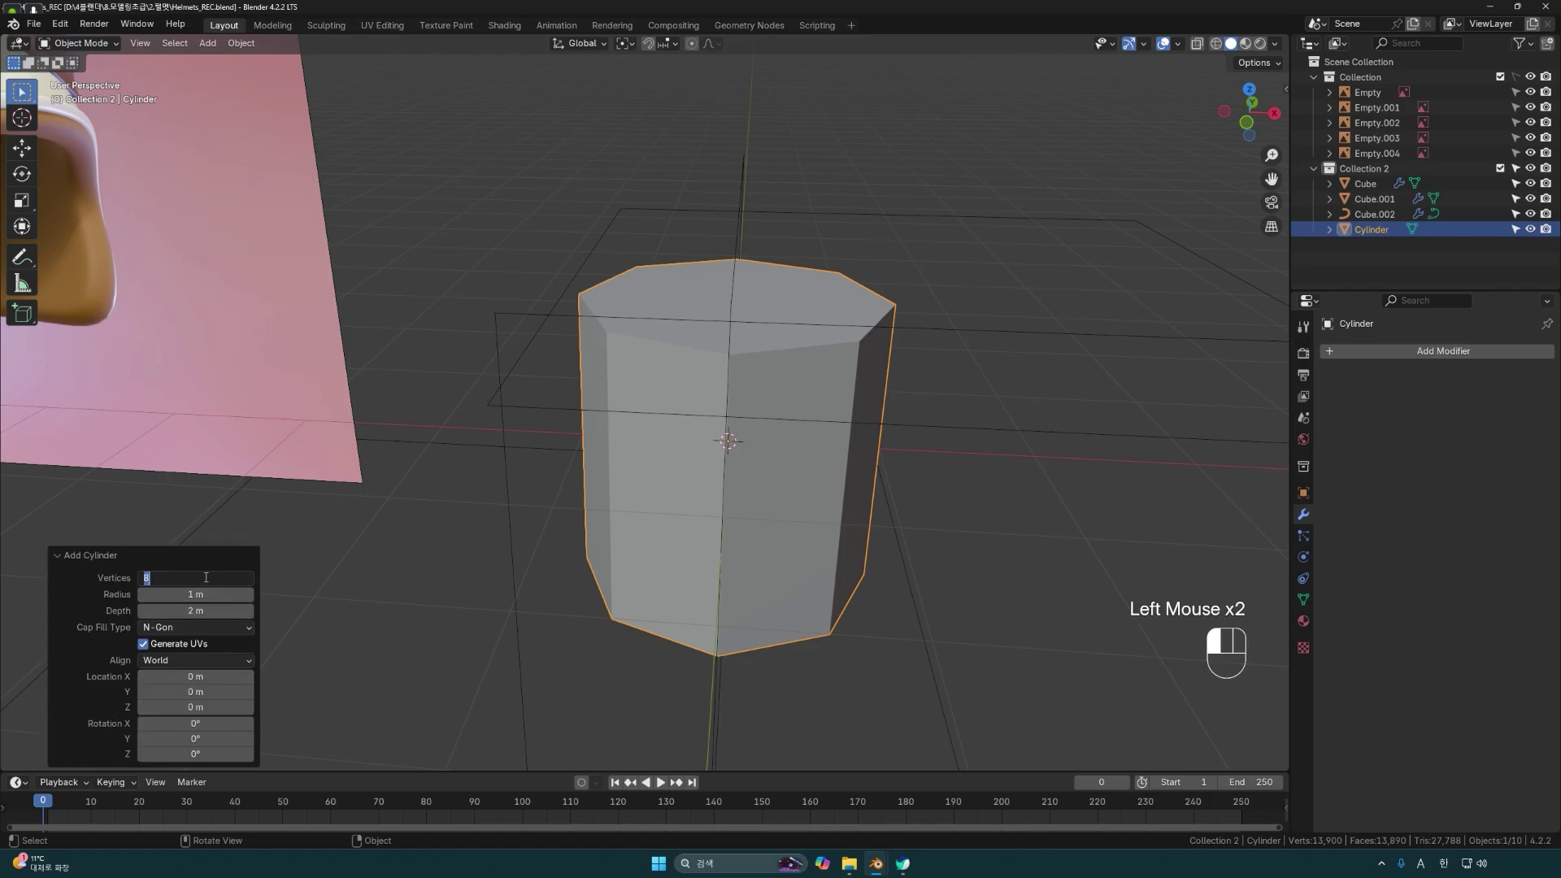
pyautogui.write('12')
# Scale the cylinder down and move it up along Z to the top of the helmet.
pyautogui.moveTo(721, 446)
pyautogui.mouseDown(button='middle')
pyautogui.moveTo(821, 403)
pyautogui.moveTo(759, 408)
pyautogui.moveTo(707, 446)
pyautogui.mouseUp(button='middle')
pyautogui.scroll(-2, 703, 461)
pyautogui.scroll(-1, 704, 458)
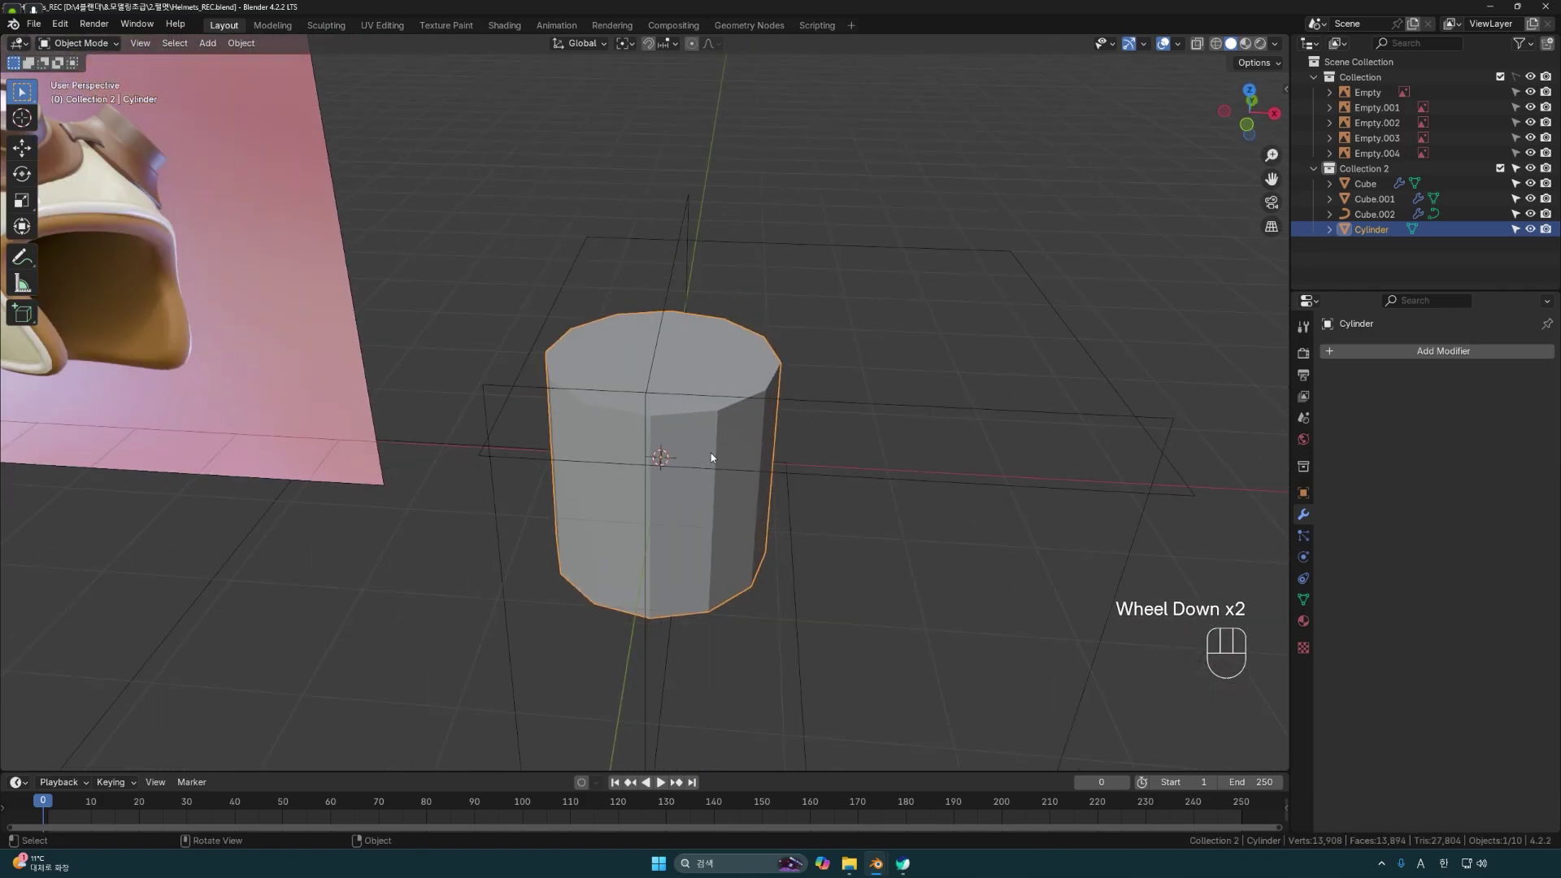
pyautogui.press('s')
pyautogui.click(706, 446)
pyautogui.press('g')
pyautogui.press('z')
pyautogui.click(715, 348)
# In top view, move the cylinder over the reference's front goggle lens on the +X side and scale it to the lens size.
pyautogui.press('KP_7')
pyautogui.scroll(2, 691, 390)
pyautogui.press('g')
pyautogui.click(815, 558)
pyautogui.press('s')
pyautogui.click(771, 528)
pyautogui.moveTo(770, 529); pyautogui.dragTo(735, 524, button='middle')
pyautogui.press('`')
pyautogui.press('8')
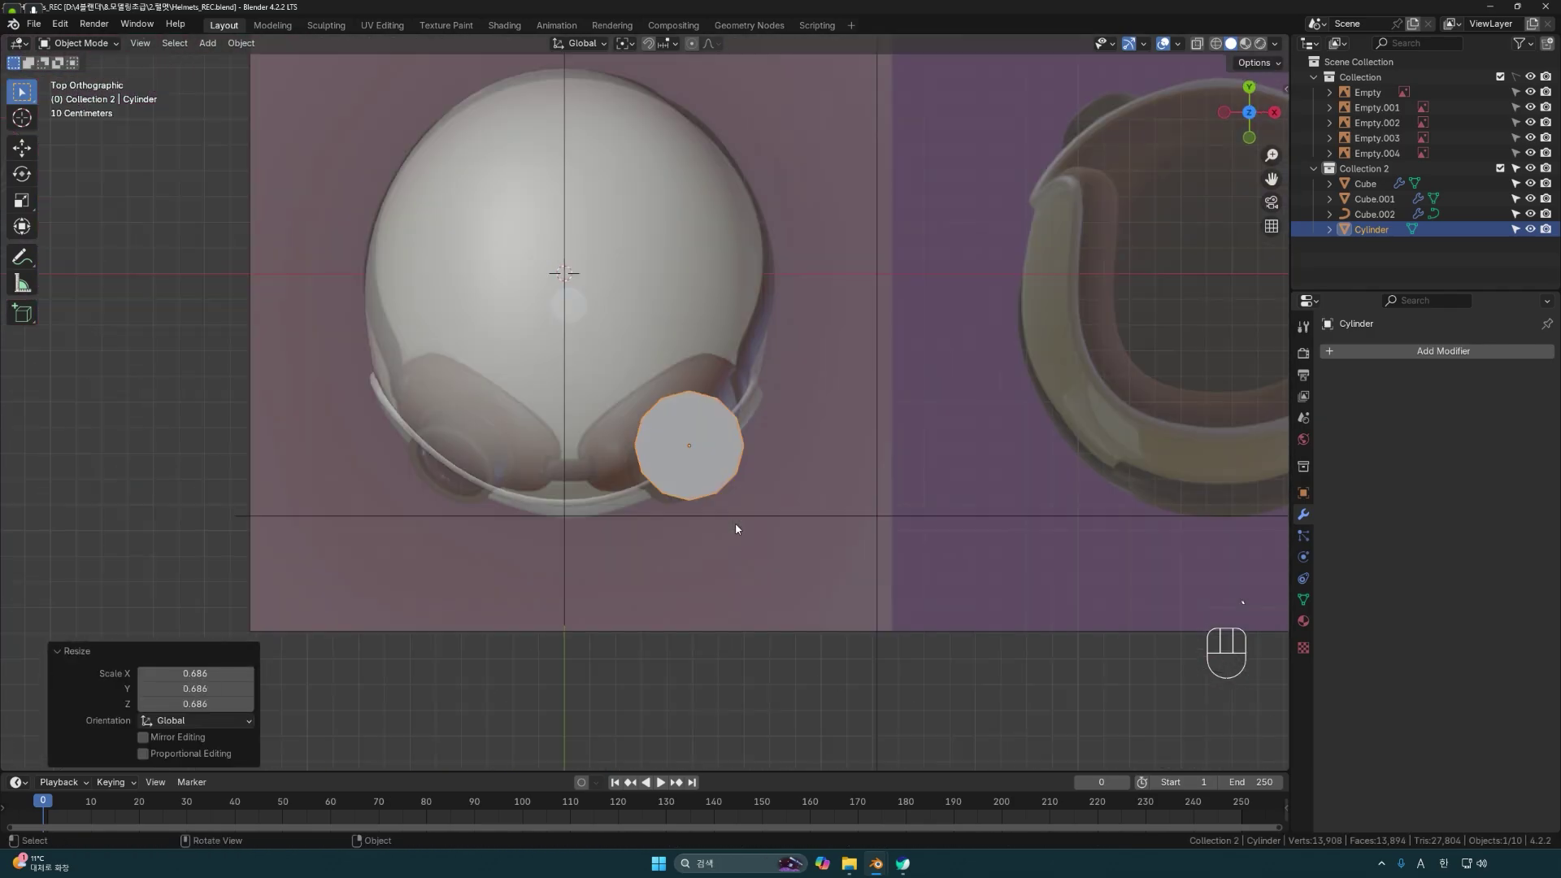
pyautogui.press('s')
pyautogui.click(737, 522)
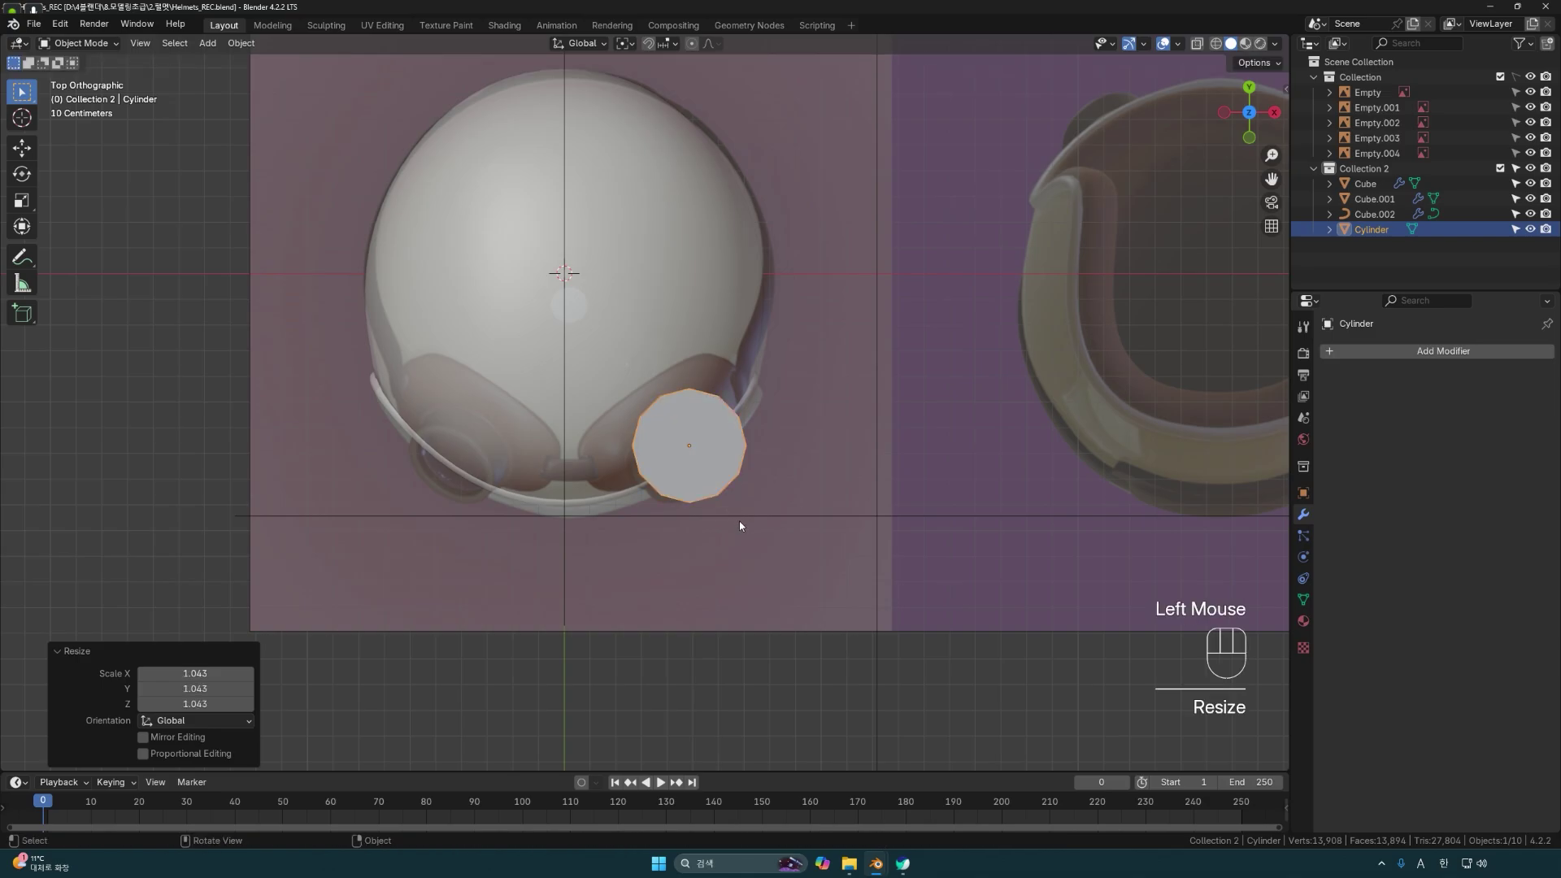
# Scale the cylinder along Z to flatten it into a short disc.
pyautogui.moveTo(737, 521); pyautogui.dragTo(578, 418, button='middle')
pyautogui.press('s')
pyautogui.press('z')
pyautogui.click(706, 360)
pyautogui.scroll(-2, 777, 485)
pyautogui.press('s')
pyautogui.press('z')
pyautogui.click(778, 481)
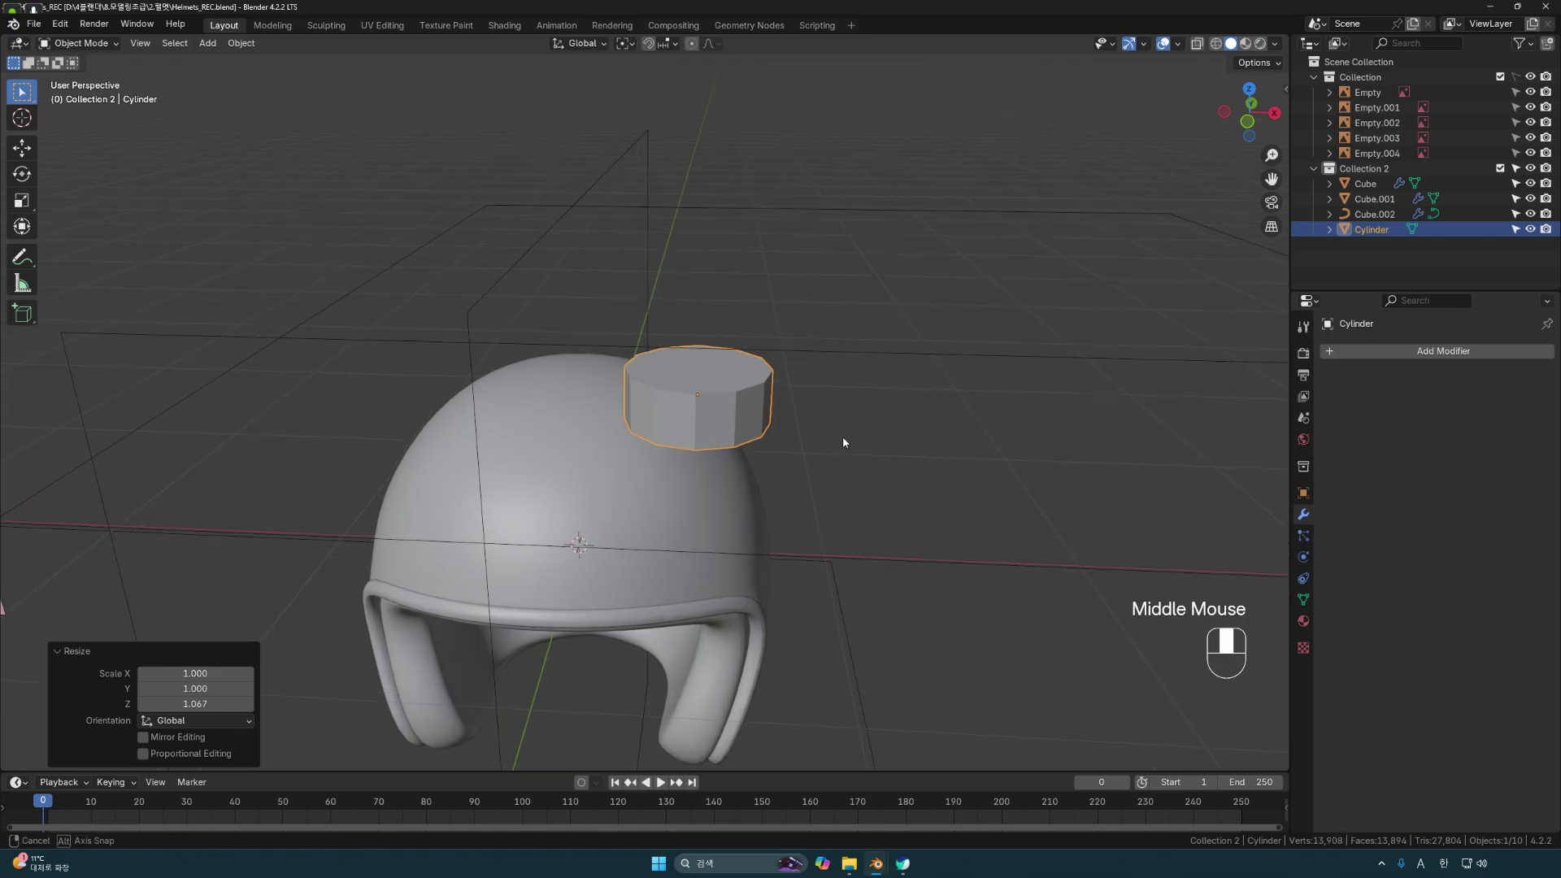
# Inset the cylinder's top and bottom faces by 0.241 m and bridge their edge loops into a through hole.
pyautogui.scroll(3, 843, 442)
pyautogui.click(739, 453)
pyautogui.press('Tab')
pyautogui.moveTo(737, 459); pyautogui.dragTo(719, 406, button='middle')
pyautogui.click(719, 407)
pyautogui.moveTo(750, 464); pyautogui.dragTo(815, 504, button='middle')
pyautogui.keyDown('shift'); pyautogui.click(770, 345); pyautogui.keyUp('shift')
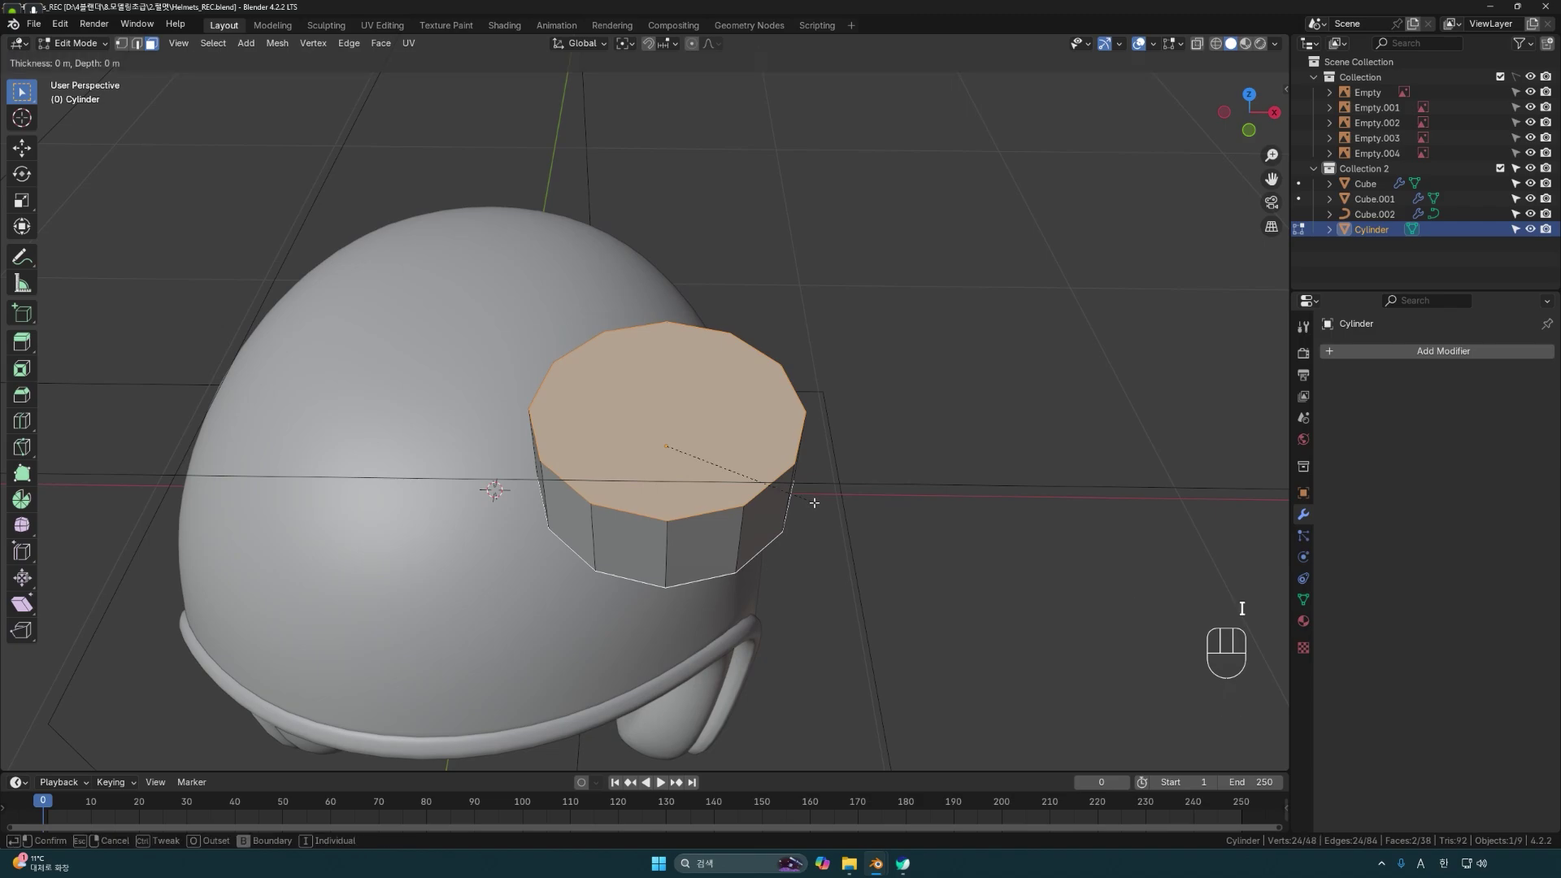
pyautogui.press('i')
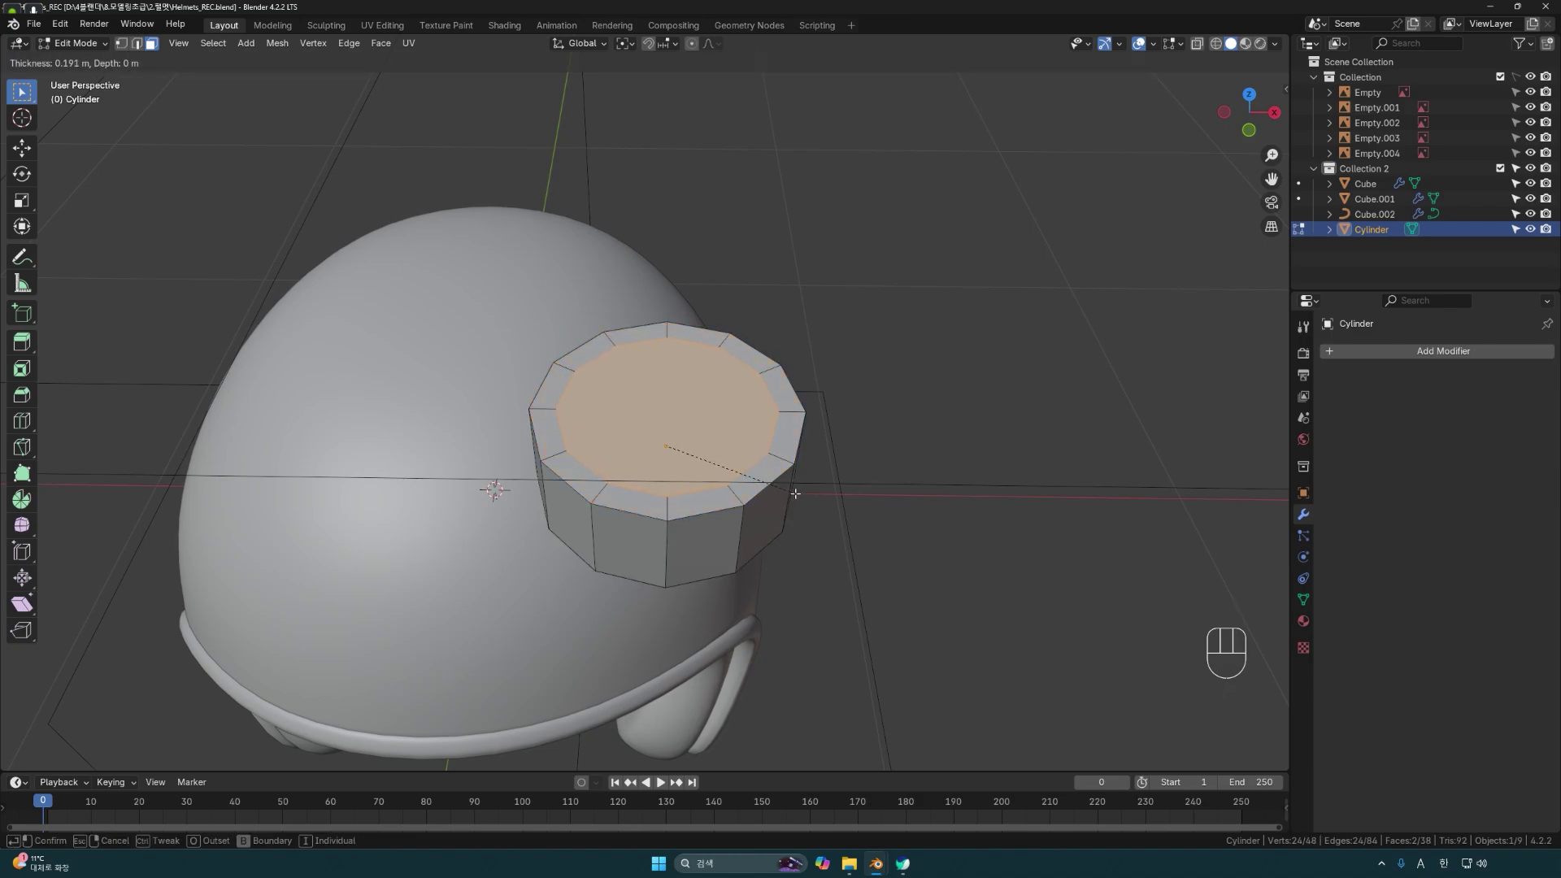
pyautogui.click(790, 489)
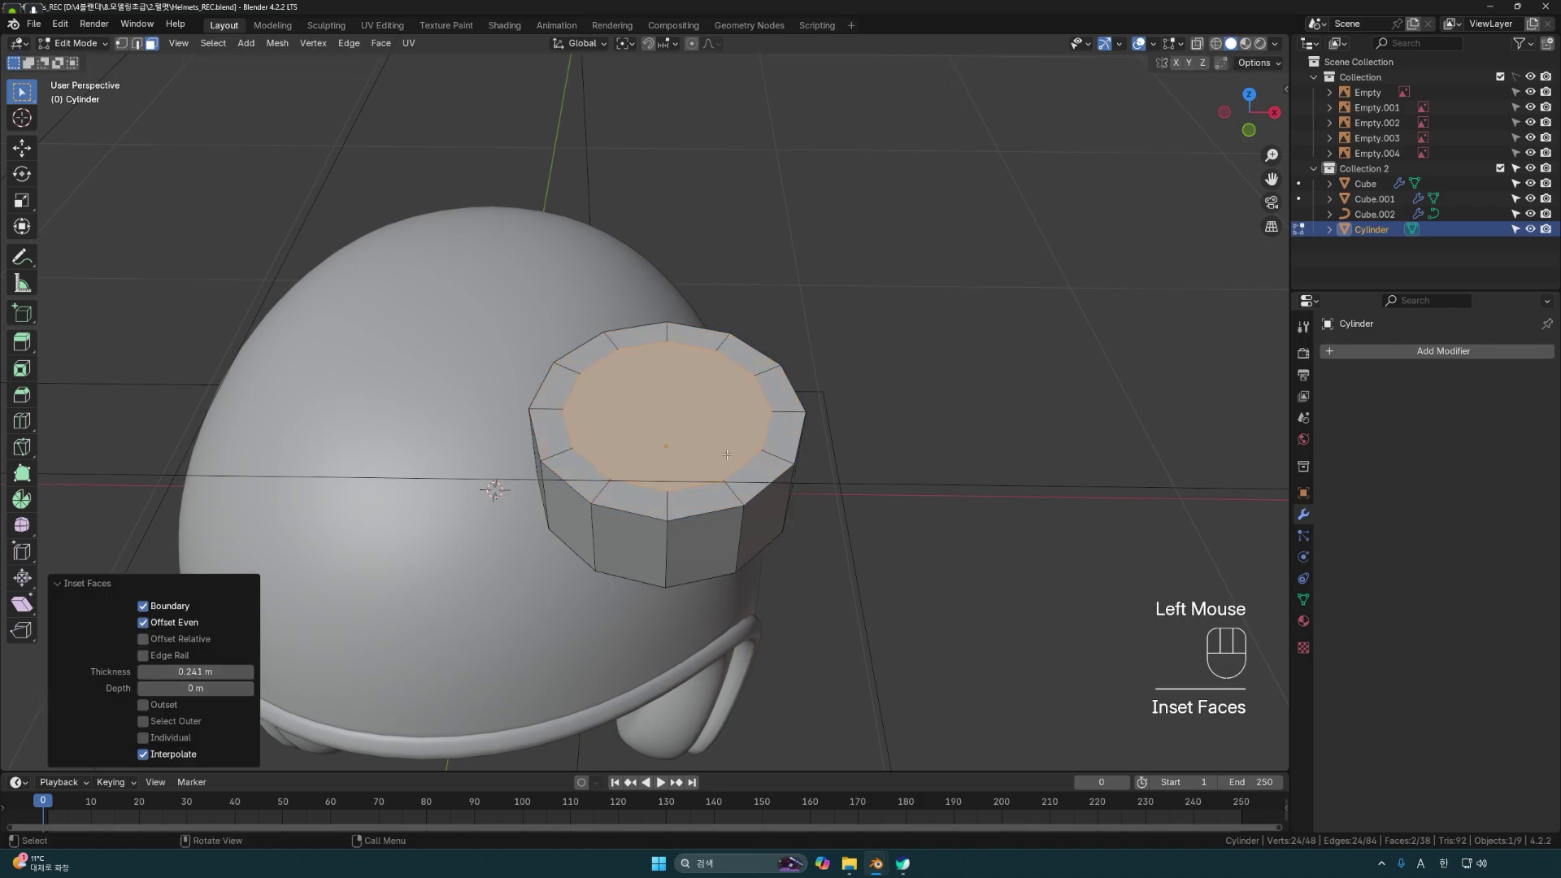
pyautogui.hotkey('ctrl', 'e')
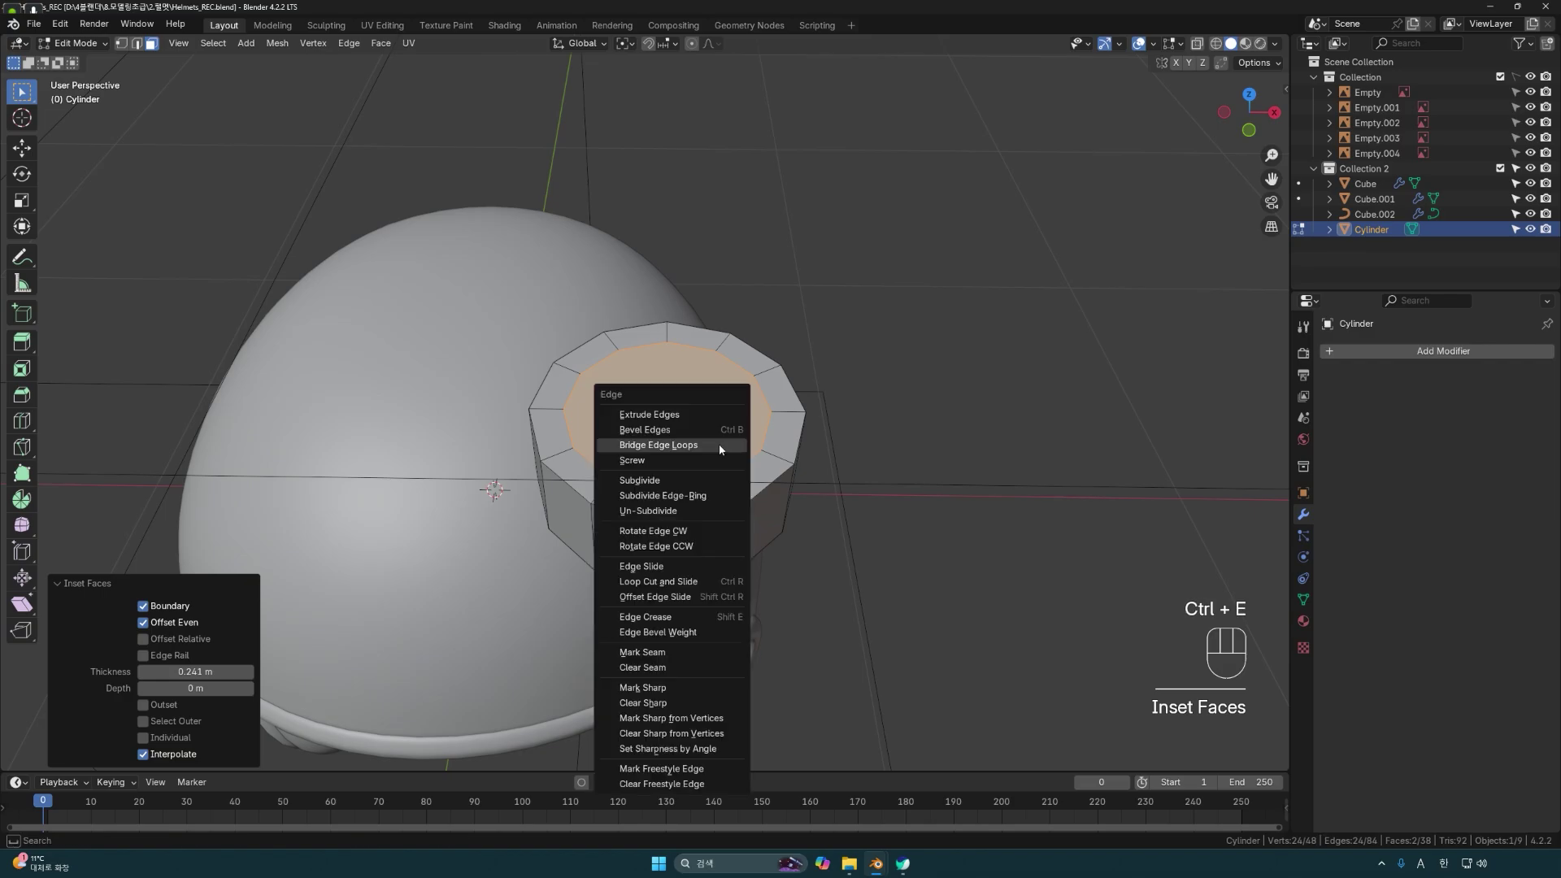
pyautogui.click(668, 447)
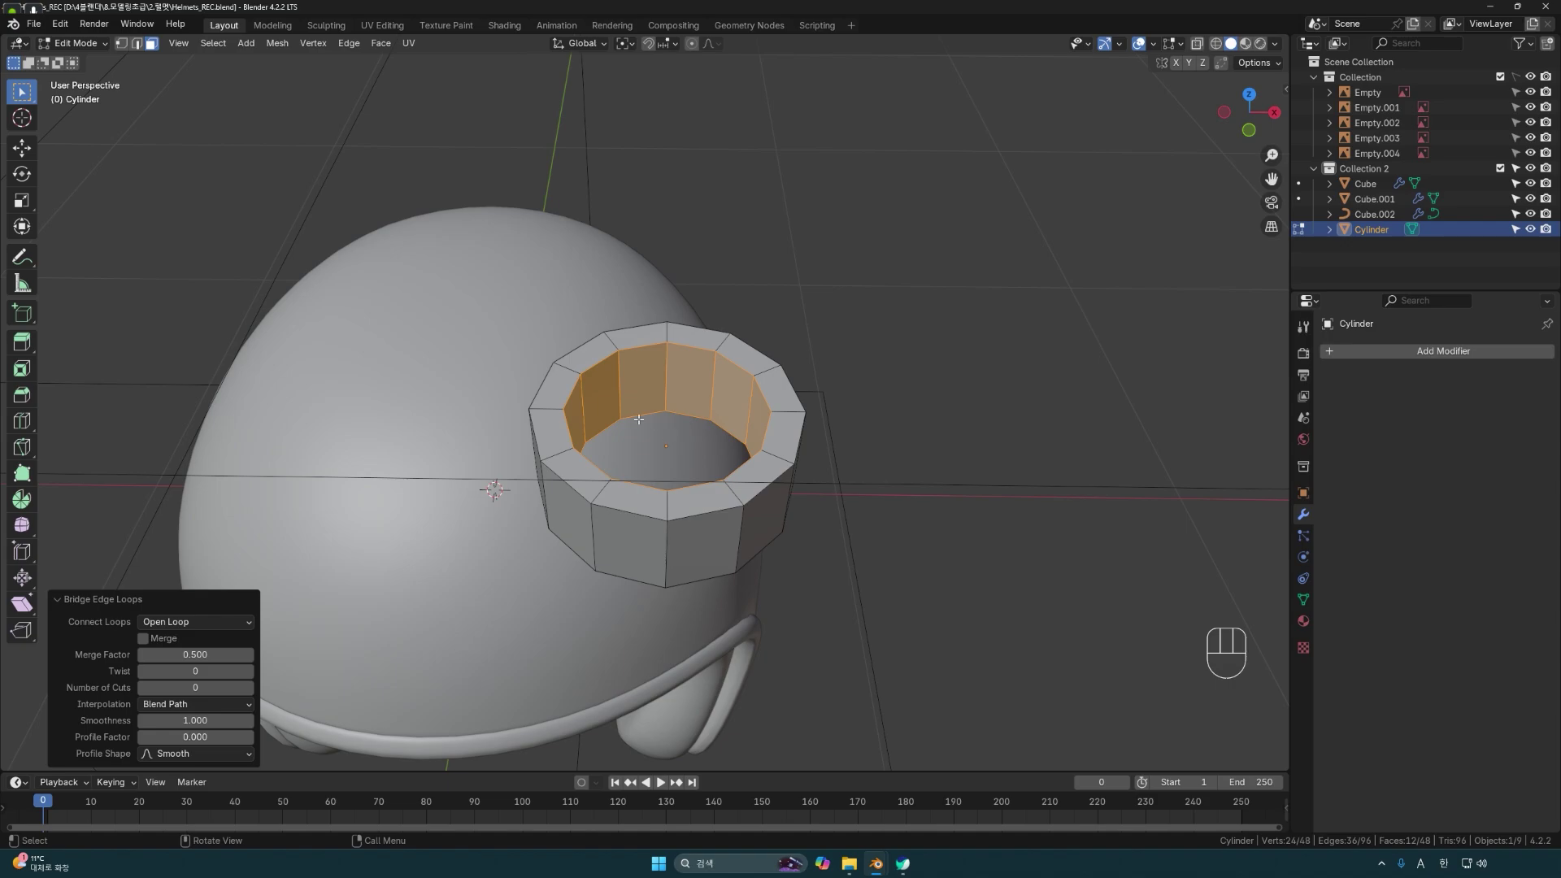
# Add a Subdivision modifier to the lens ring with viewport level 2 and turn off its display in Edit Mode.
pyautogui.moveTo(741, 446); pyautogui.dragTo(775, 402, button='middle')
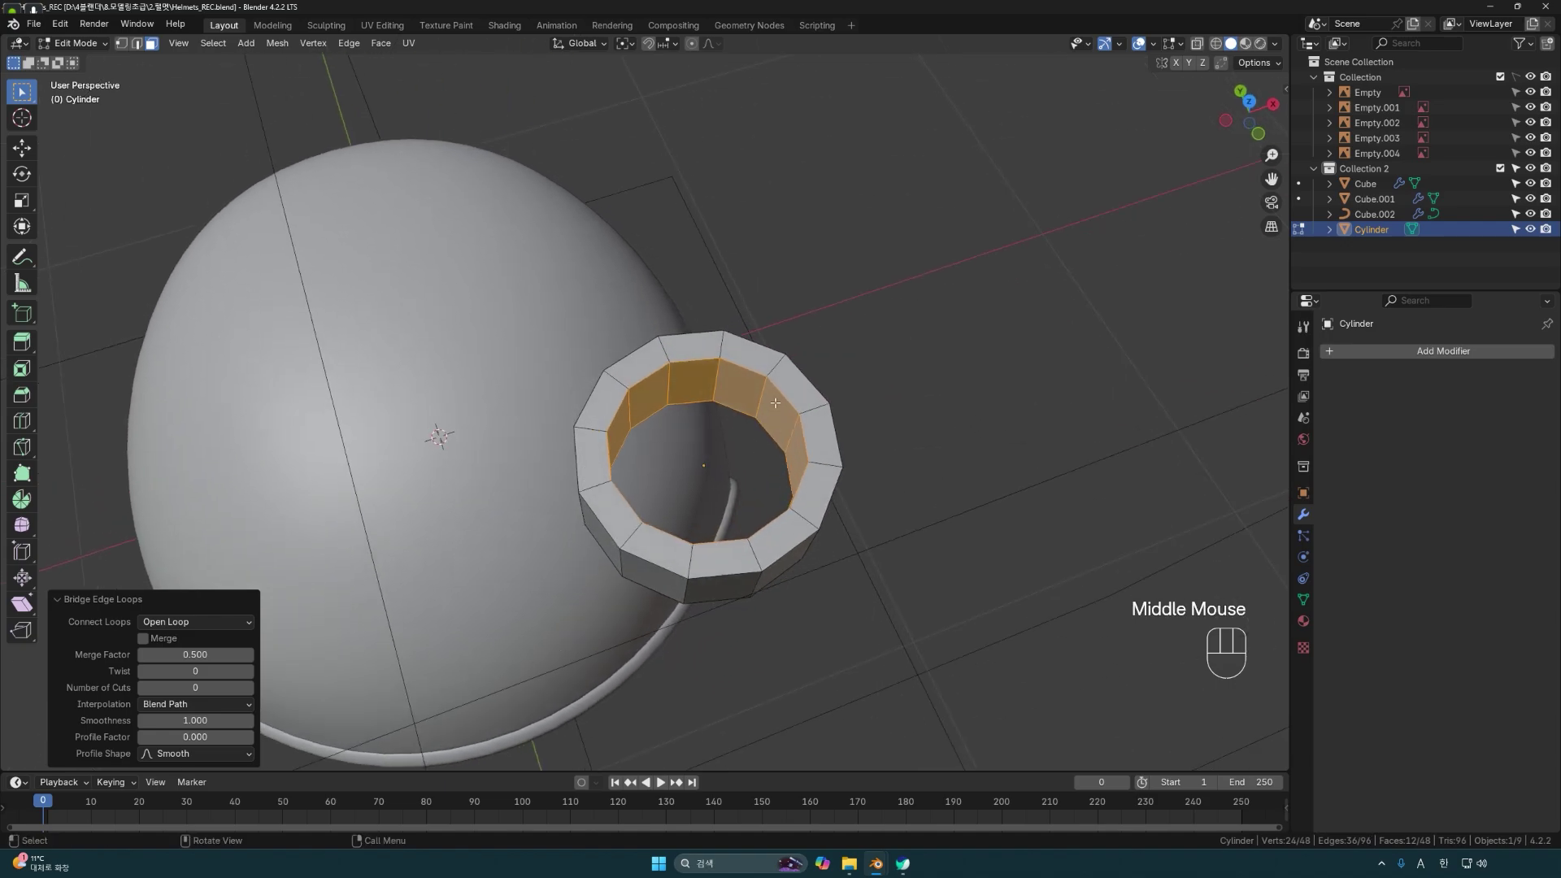
pyautogui.moveTo(690, 460); pyautogui.dragTo(722, 365, button='middle')
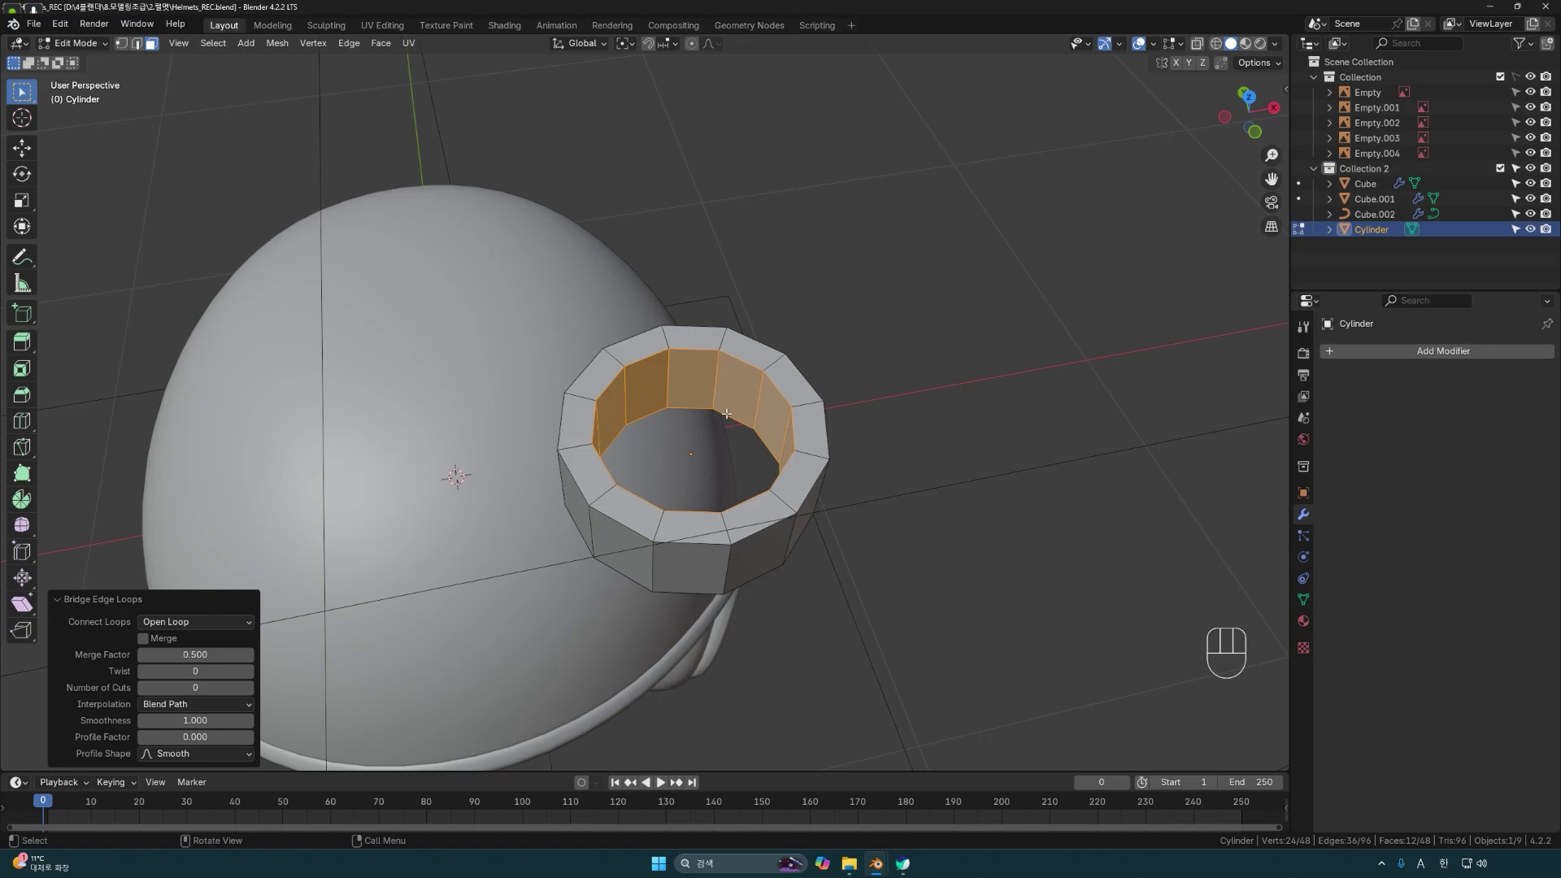
pyautogui.moveTo(635, 413); pyautogui.dragTo(696, 465, button='middle')
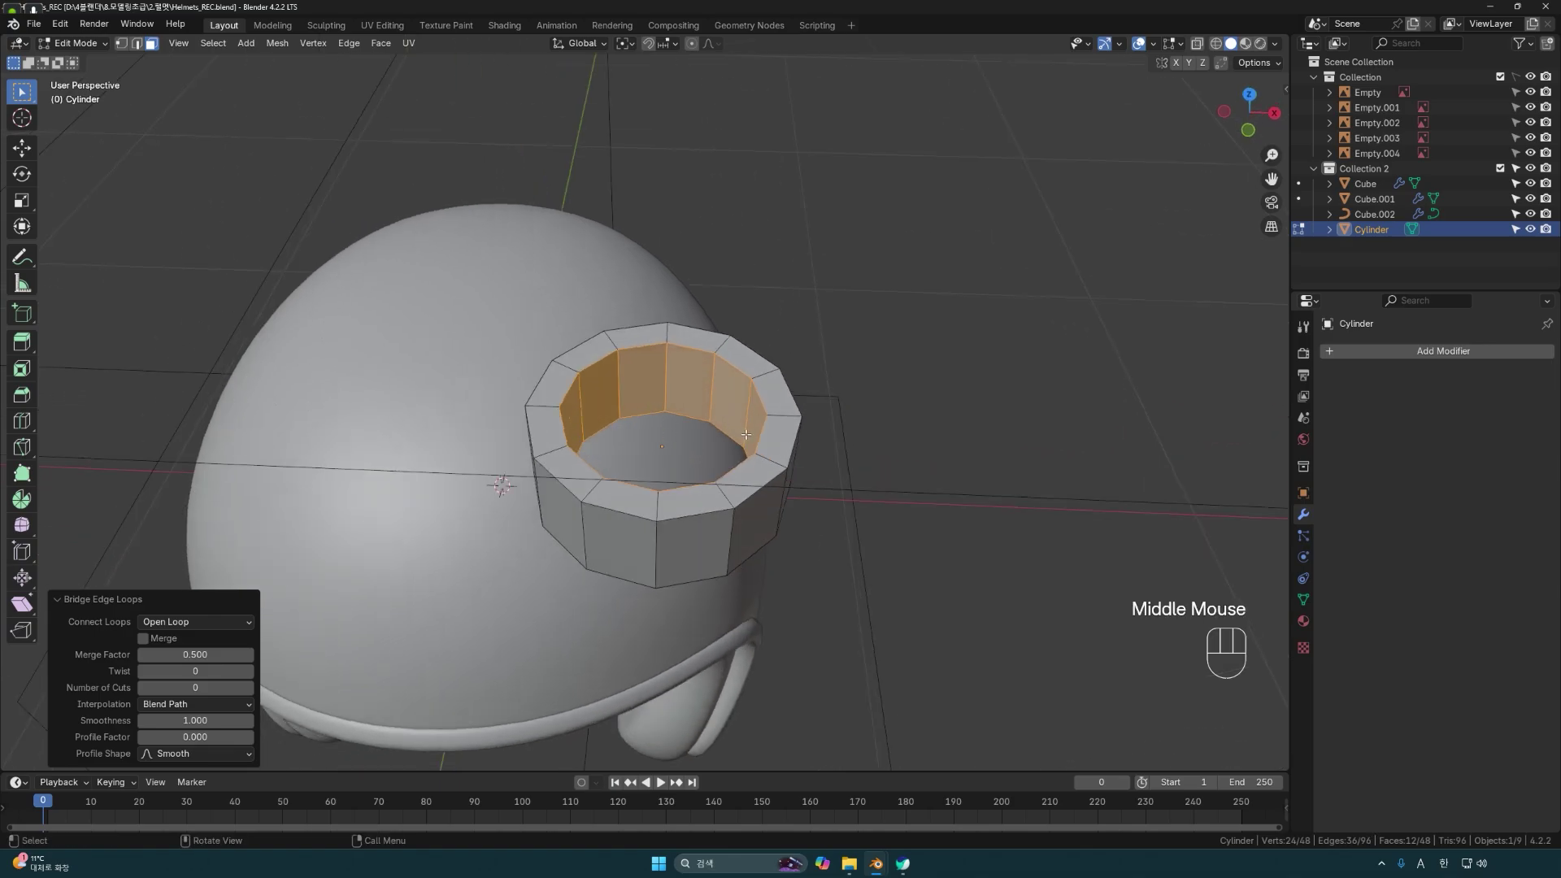
pyautogui.moveTo(728, 467); pyautogui.dragTo(718, 430, button='middle')
pyautogui.scroll(1, 719, 429)
pyautogui.click(996, 442)
pyautogui.click(1407, 351)
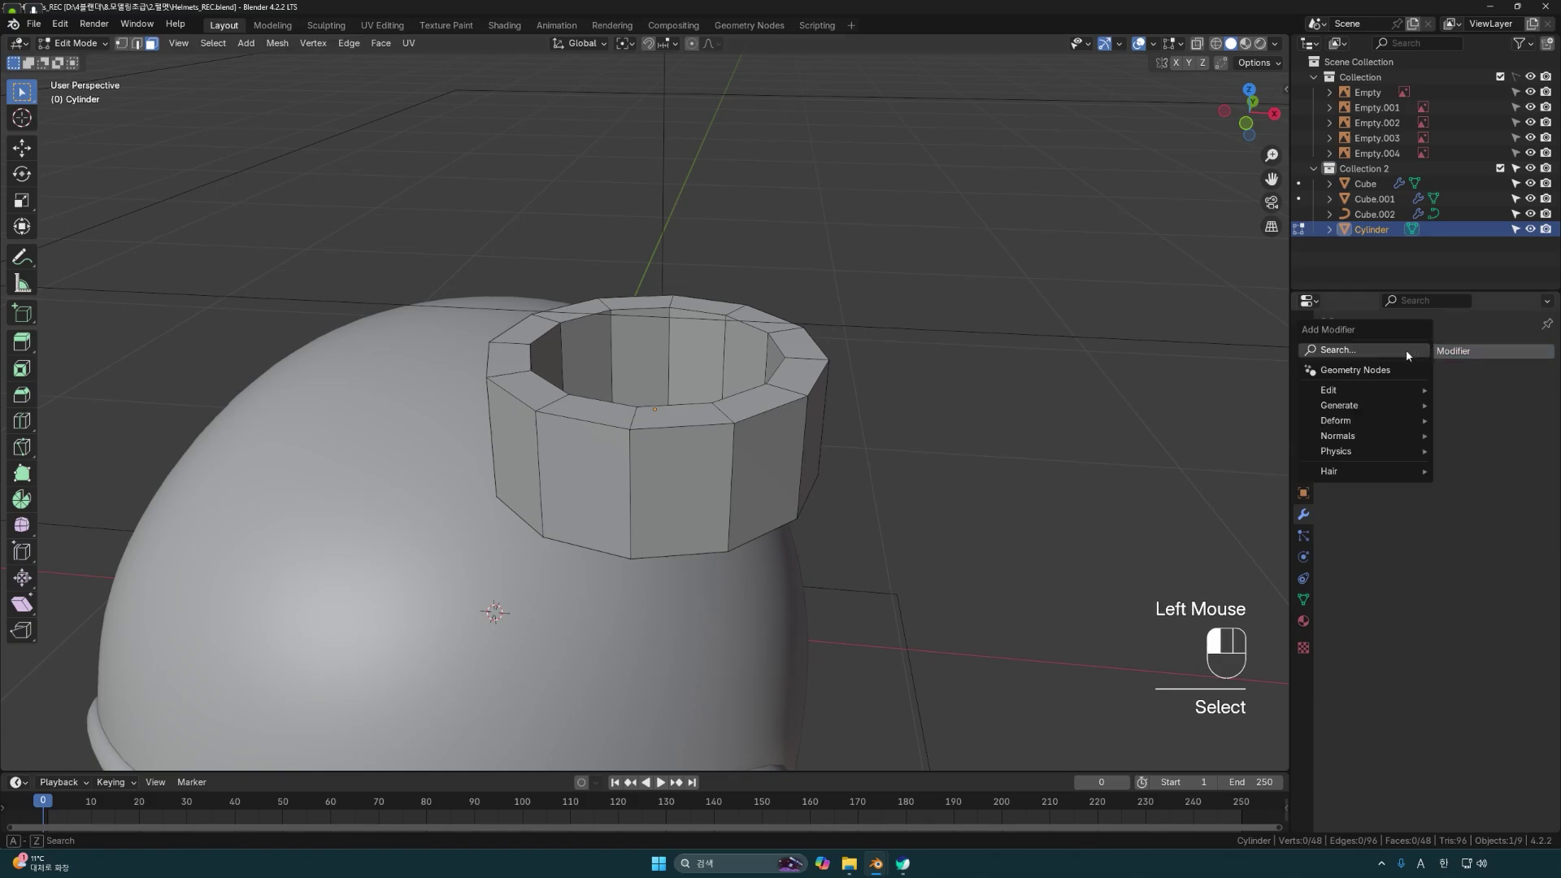
pyautogui.write('s')
pyautogui.click(1327, 379)
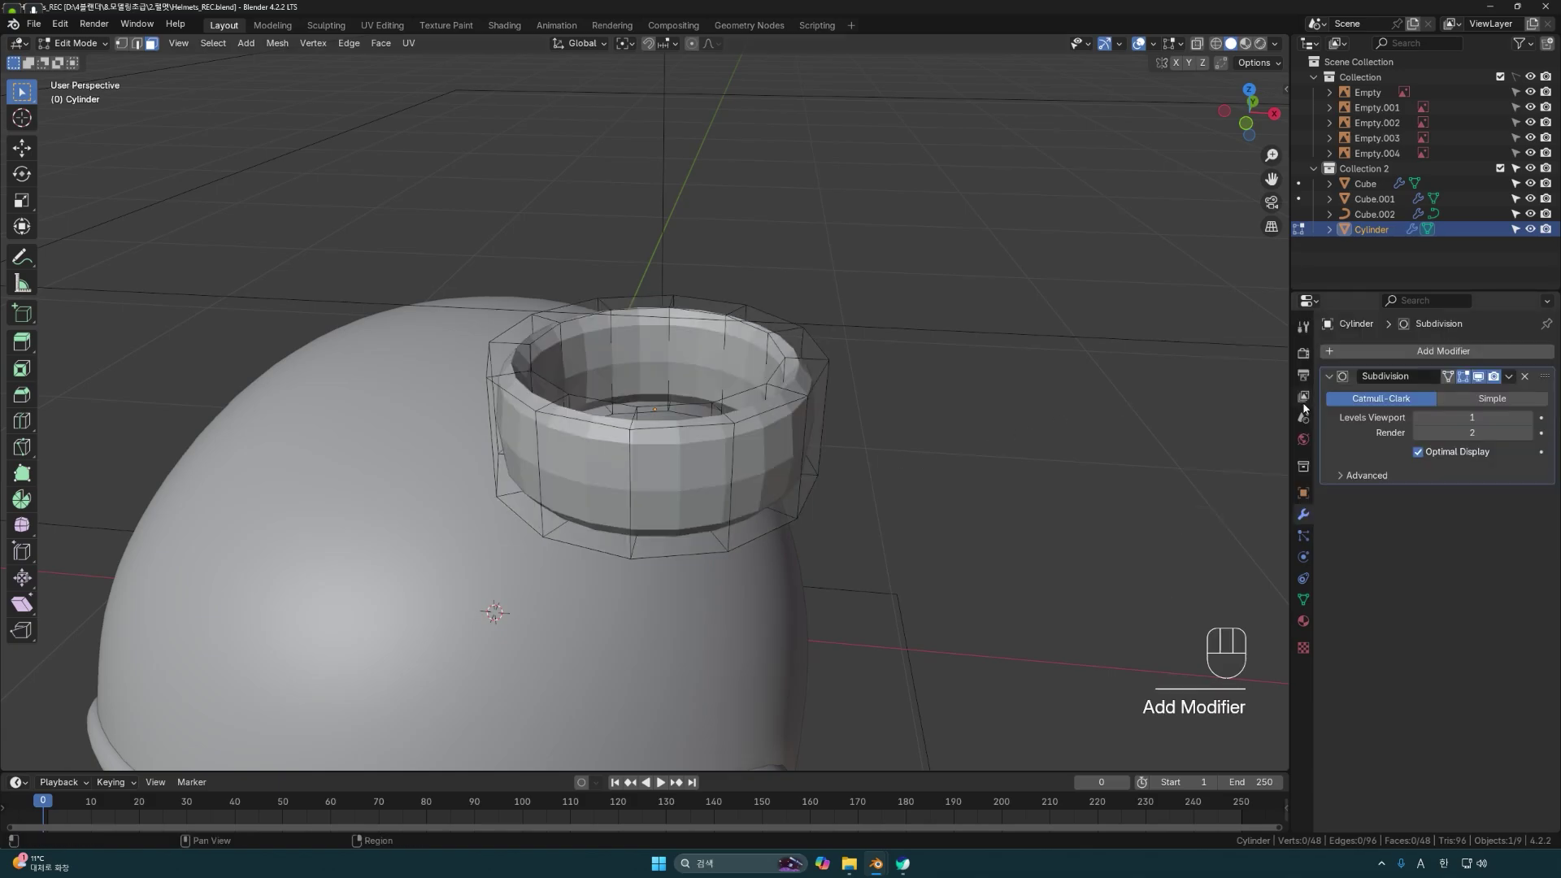
pyautogui.moveTo(1175, 443); pyautogui.dragTo(1178, 432, button='middle')
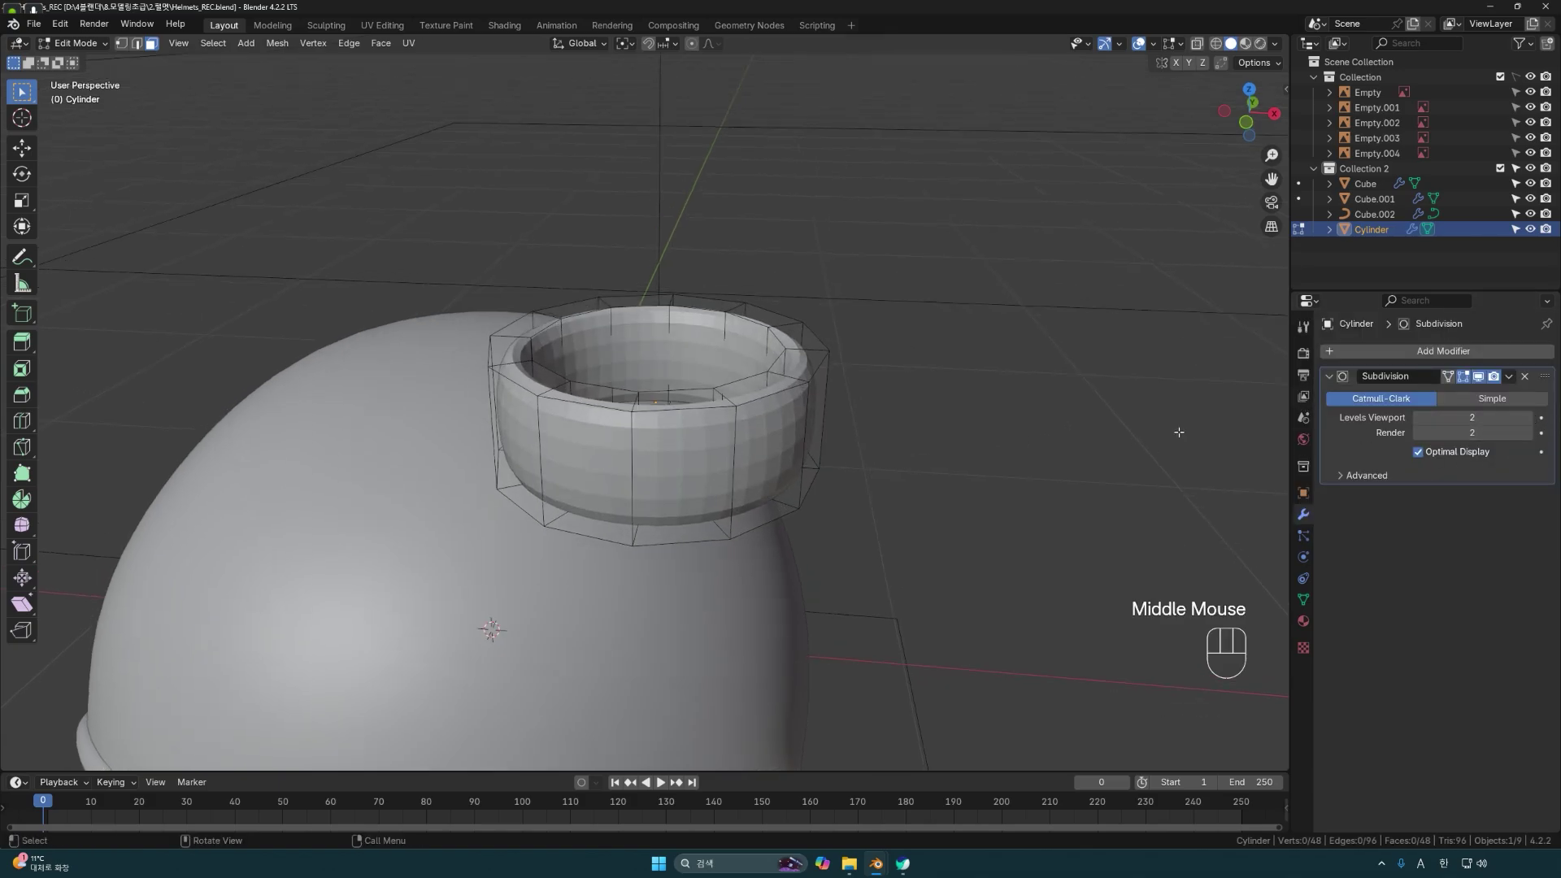
pyautogui.click(1463, 376)
# Add two support loop cuts around the ring's outer wall, at factor -0.912 near the top rim and 0.926 near the bottom rim.
pyautogui.moveTo(964, 421); pyautogui.dragTo(964, 421, button='middle')
pyautogui.scroll(2, 965, 421)
pyautogui.moveTo(870, 435)
pyautogui.mouseDown(button='middle')
pyautogui.moveTo(877, 469)
pyautogui.moveTo(878, 442)
pyautogui.mouseUp(button='middle')
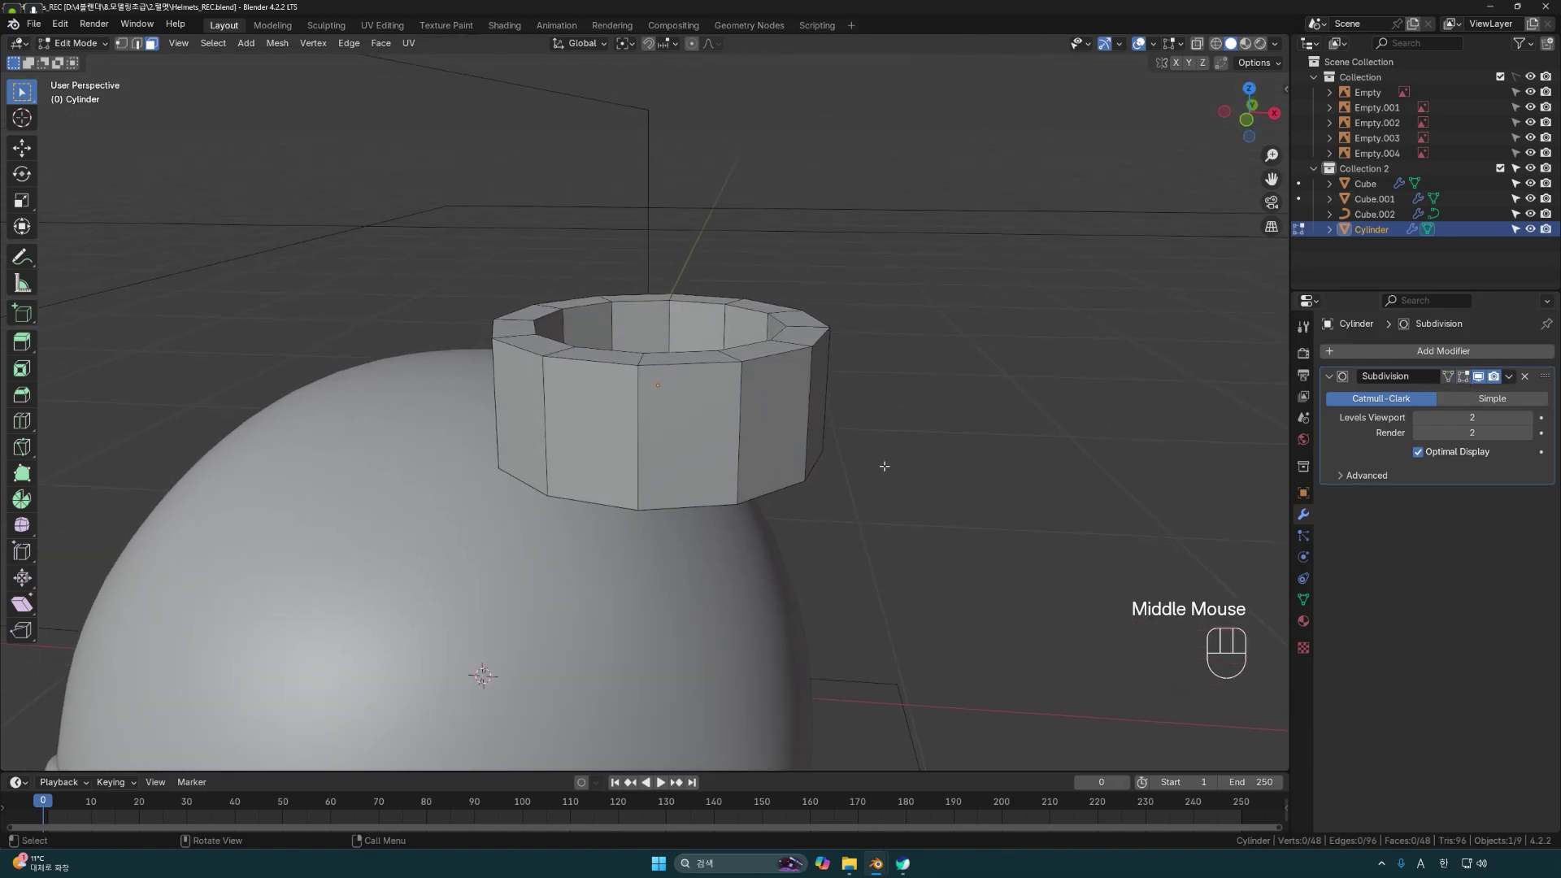
pyautogui.moveTo(809, 341); pyautogui.dragTo(812, 374, button='middle')
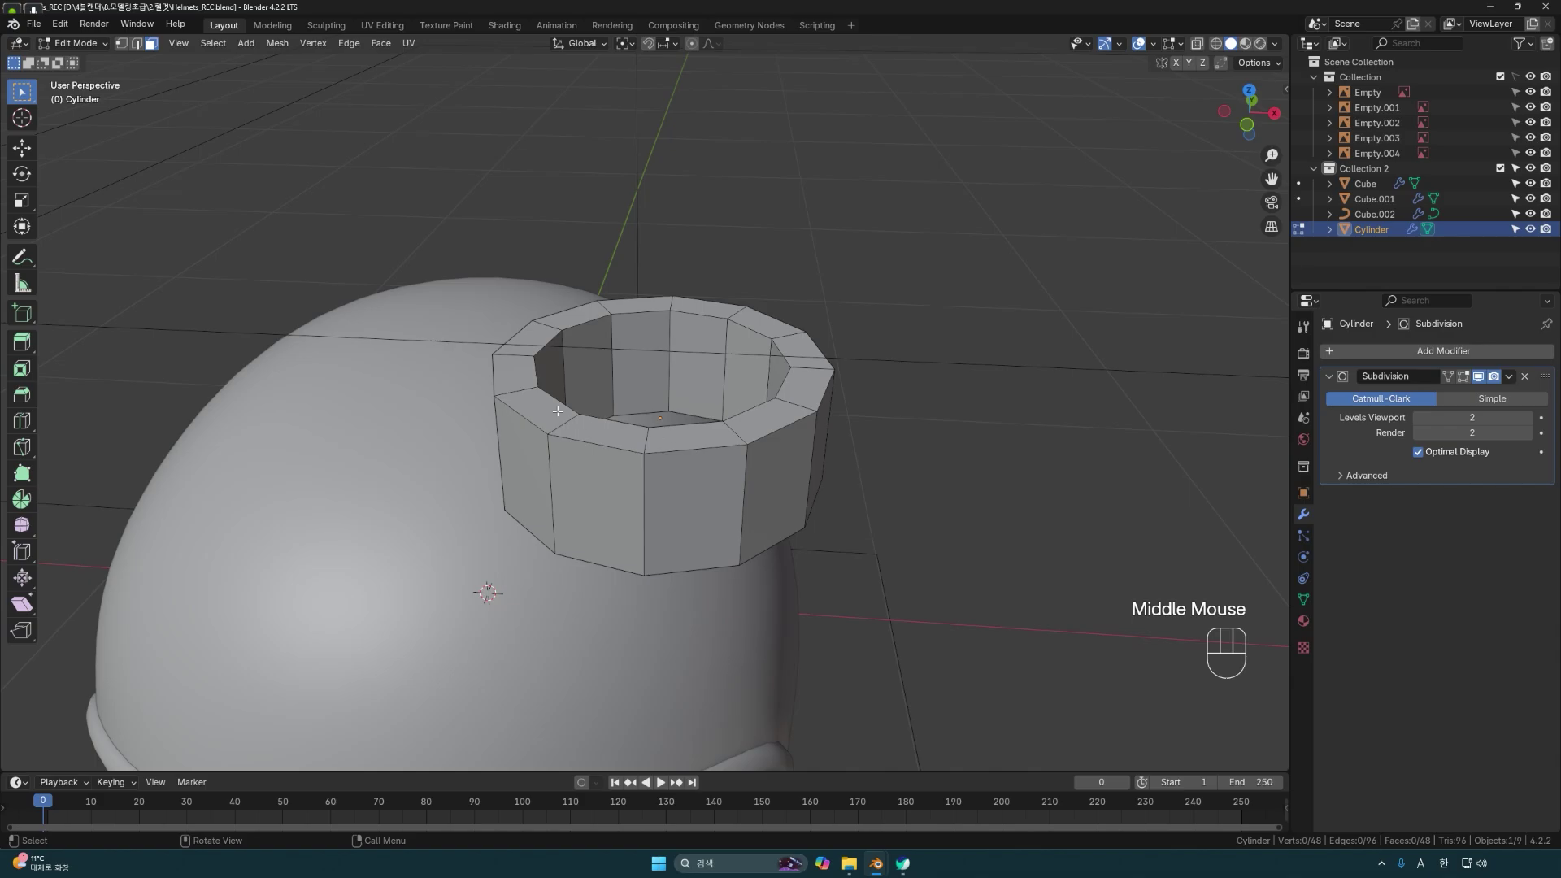
pyautogui.moveTo(883, 499); pyautogui.dragTo(866, 471, button='middle')
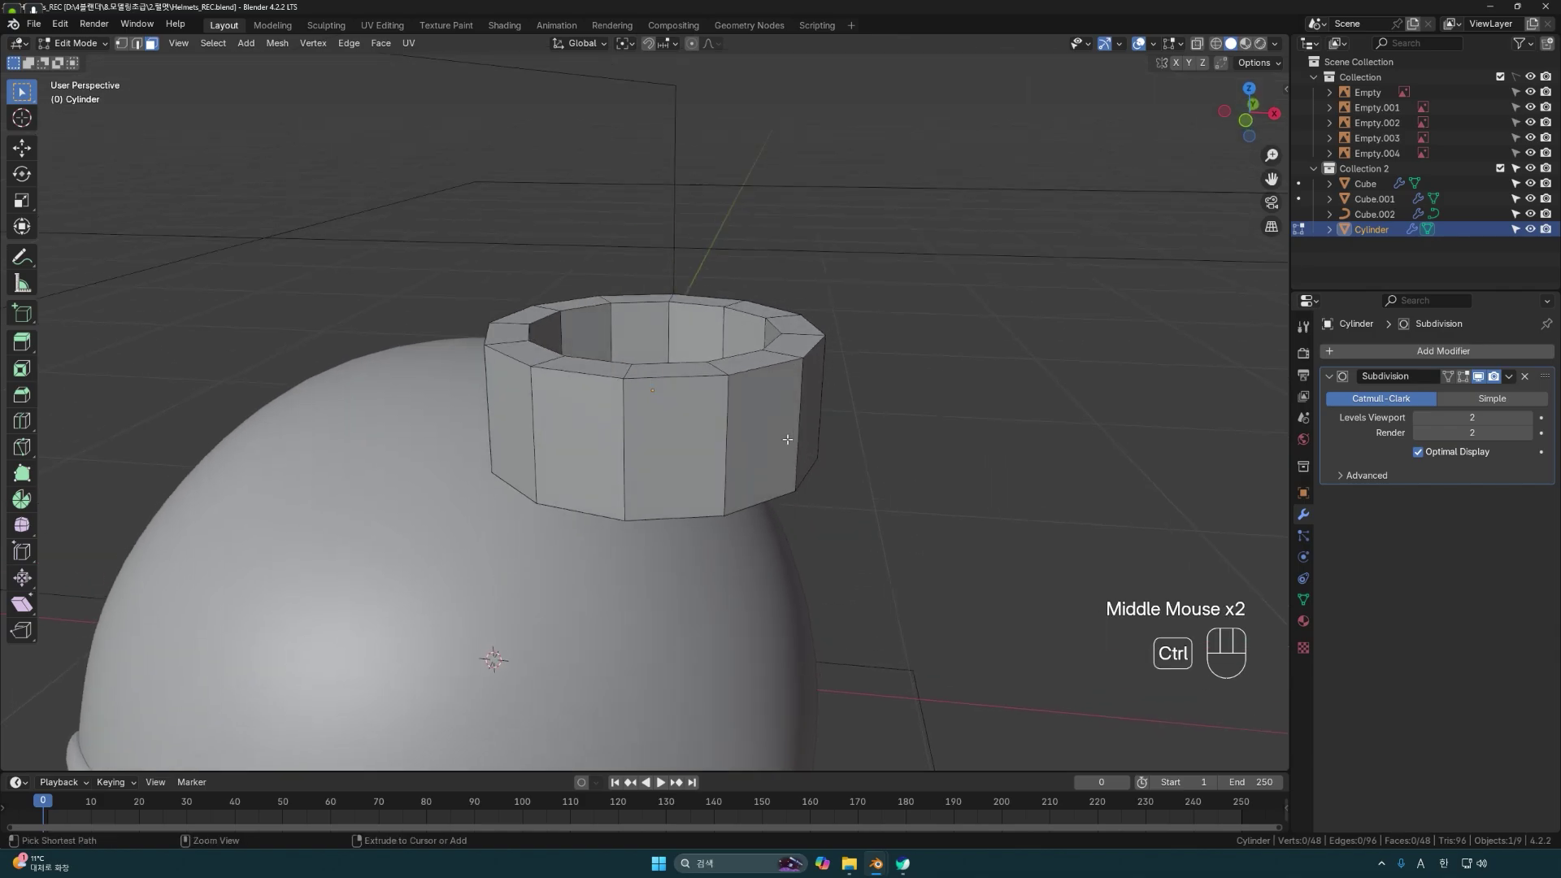
pyautogui.hotkey('ctrl', 'r')
pyautogui.click(736, 386)
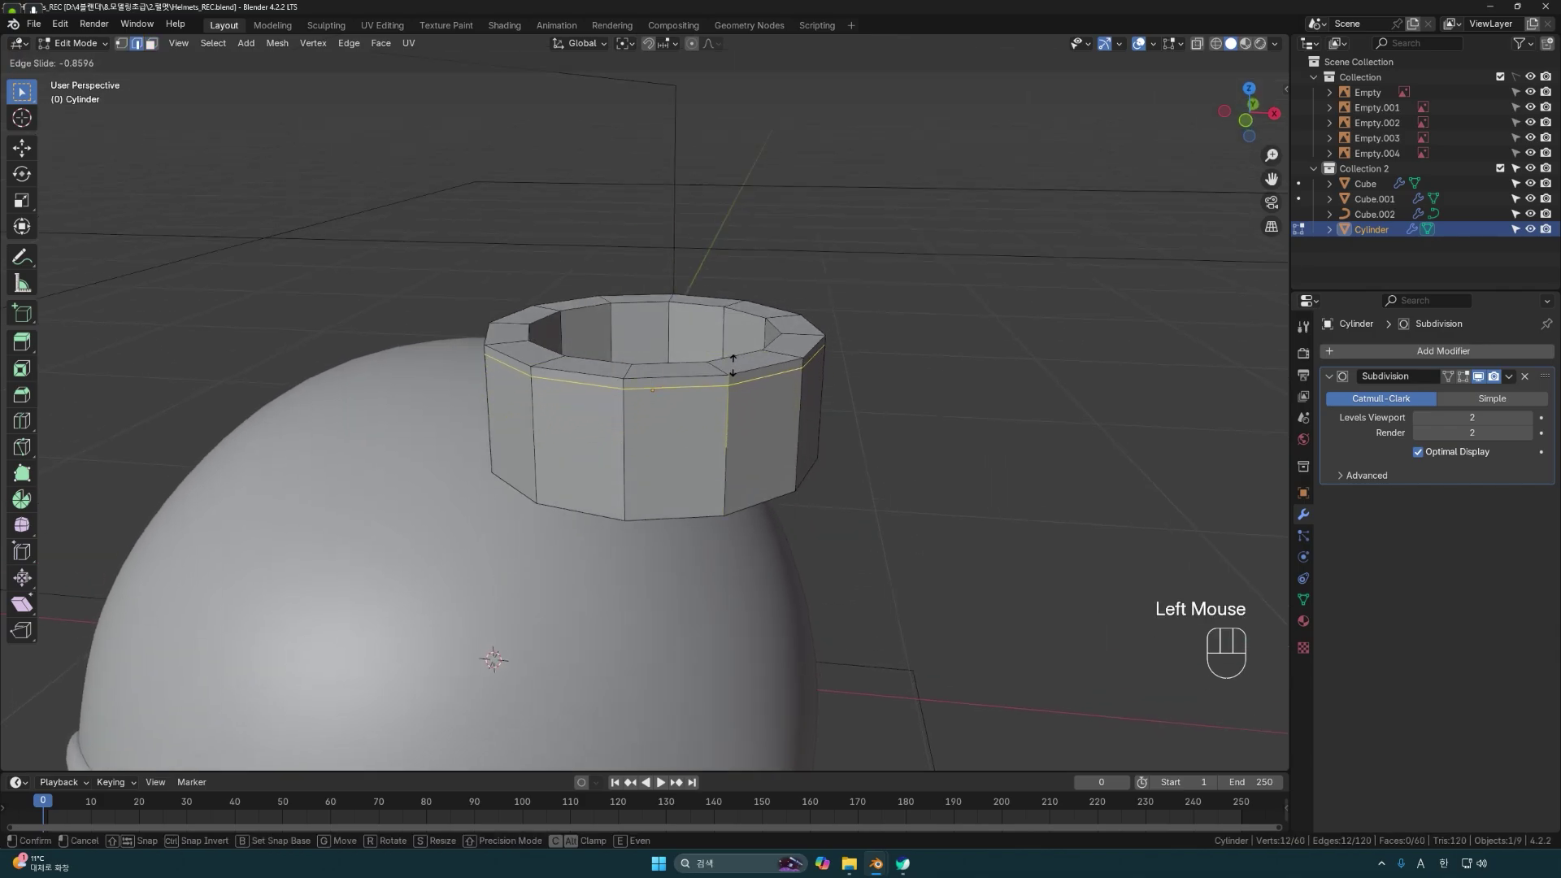
pyautogui.click(734, 370)
pyautogui.hotkey('ctrl', 'r')
pyautogui.click(732, 453)
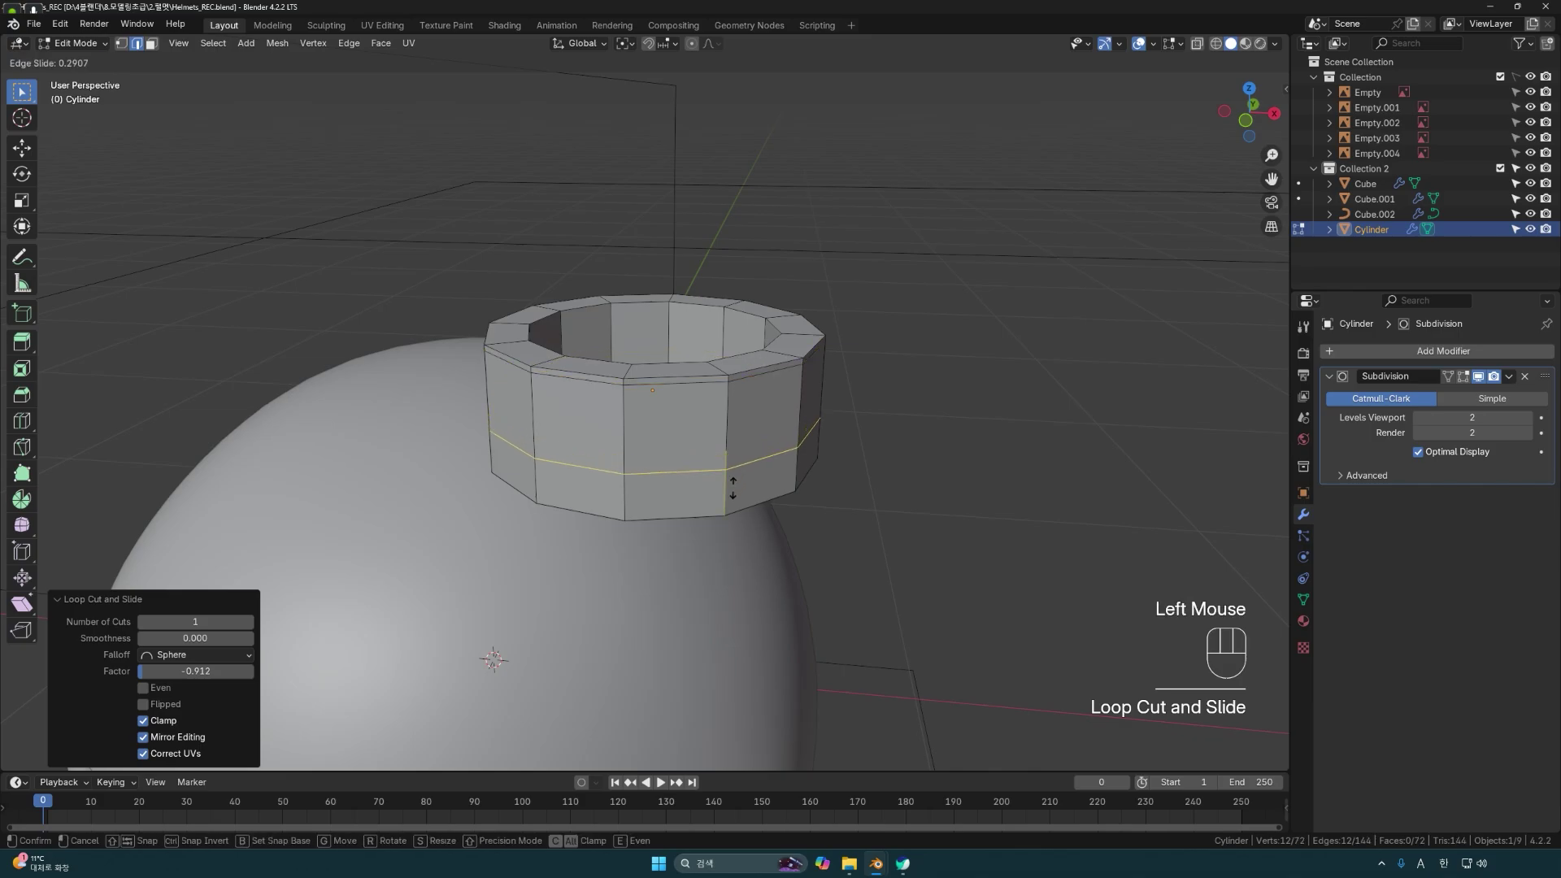
pyautogui.click(733, 526)
# Add two support loop cuts around the ring's inner wall, at factor 0.944 near the top rim and about -0.957 near the bottom rim.
pyautogui.moveTo(733, 527); pyautogui.dragTo(675, 380, button='middle')
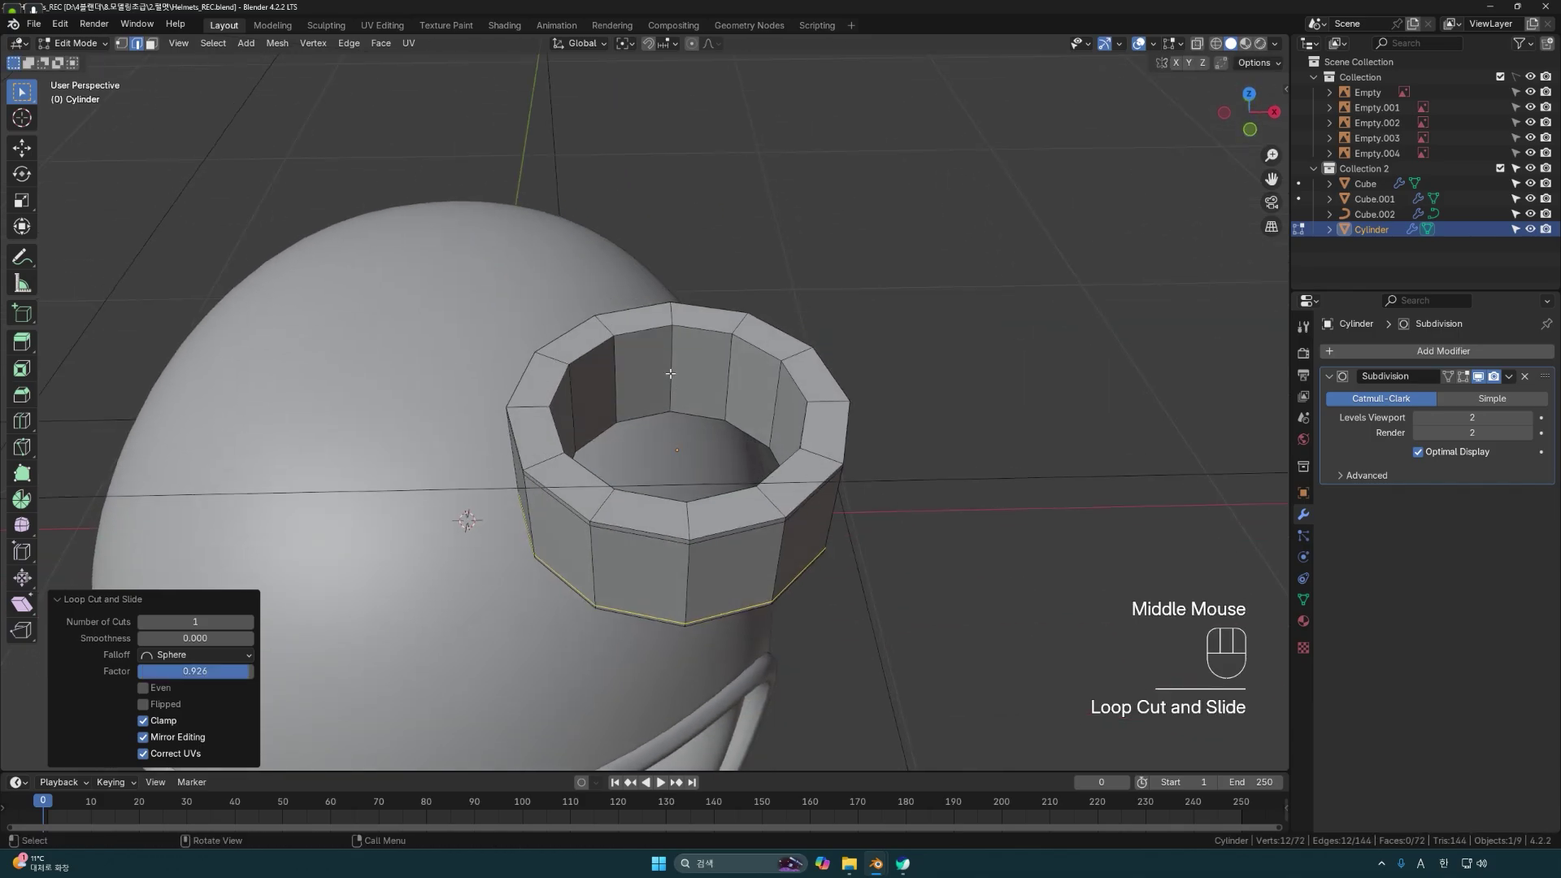
pyautogui.hotkey('ctrl', 'r')
pyautogui.click(675, 351)
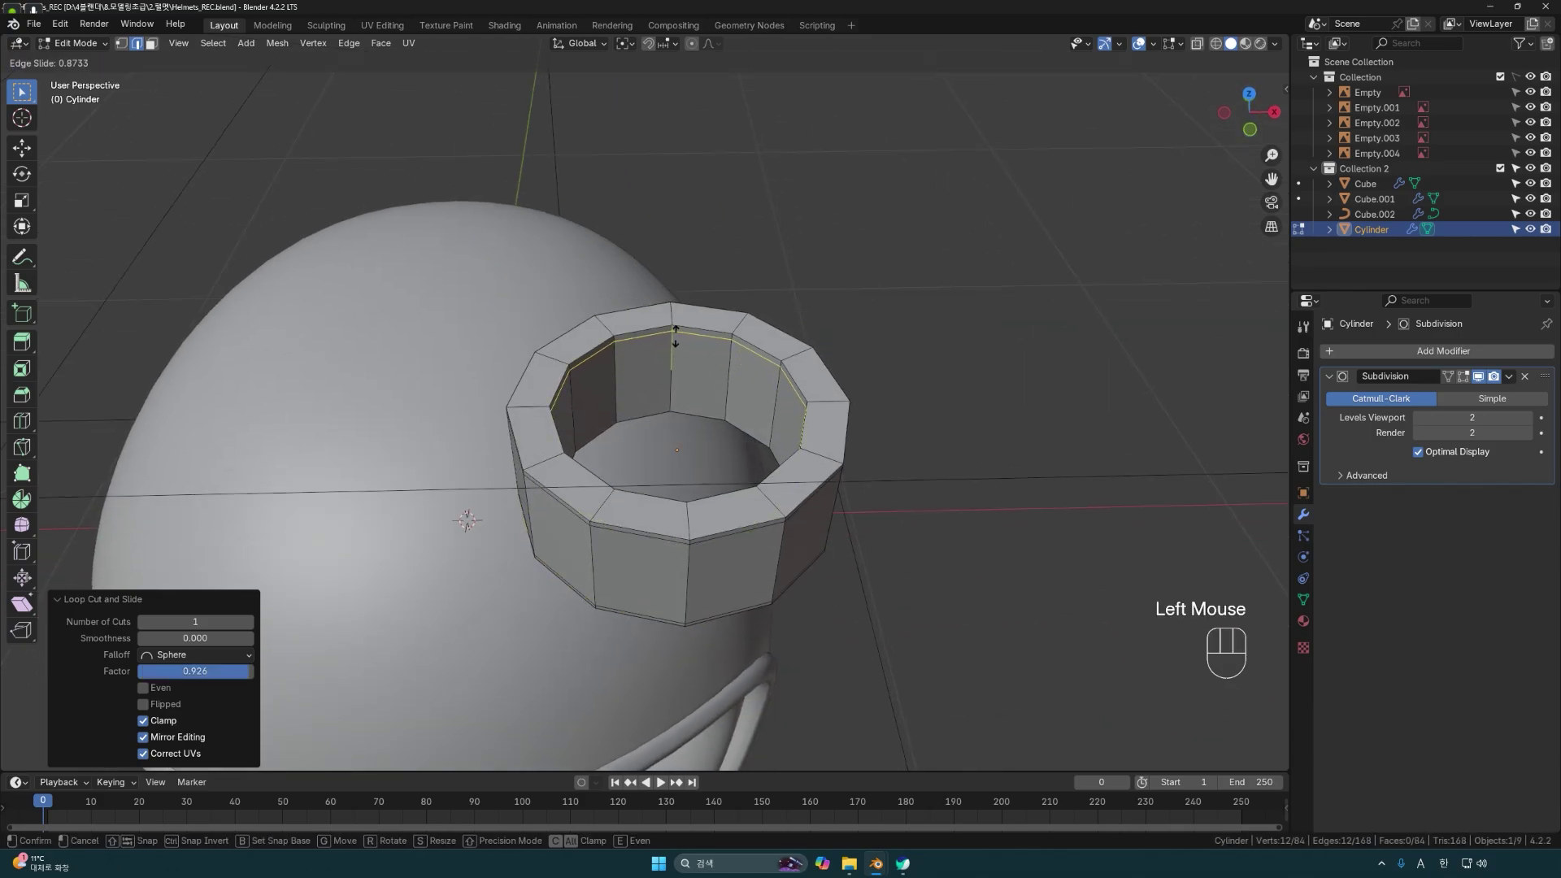
pyautogui.click(676, 331)
pyautogui.hotkey('ctrl', 'r')
pyautogui.click(669, 406)
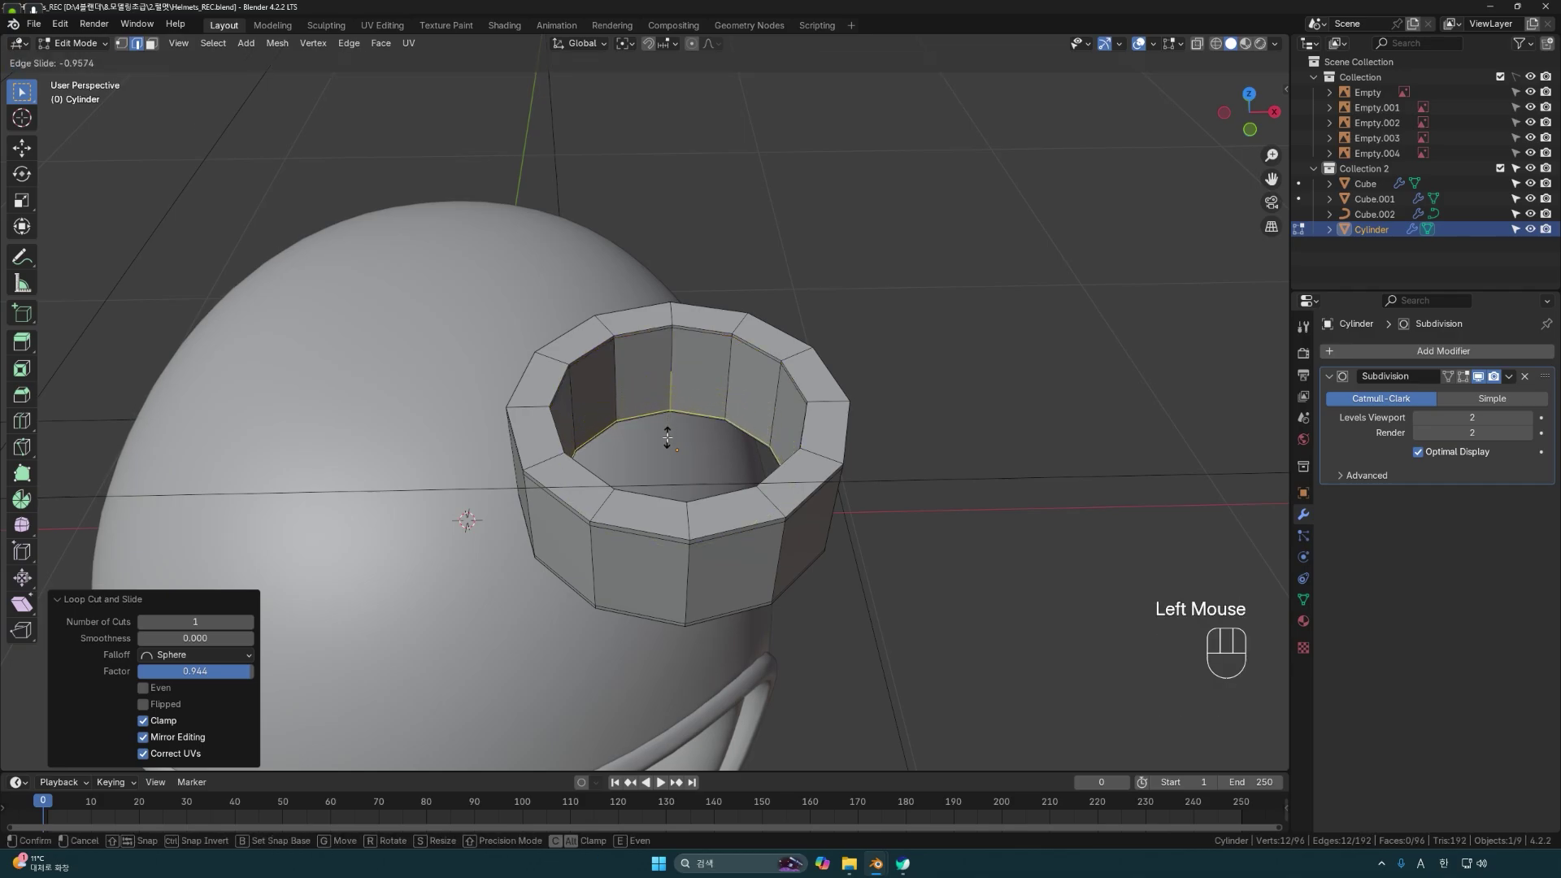
pyautogui.click(662, 436)
pyautogui.click(975, 442)
# Return the ring to Object Mode and apply Shade Smooth to it.
pyautogui.moveTo(975, 442); pyautogui.dragTo(826, 431, button='middle')
pyautogui.press('Tab')
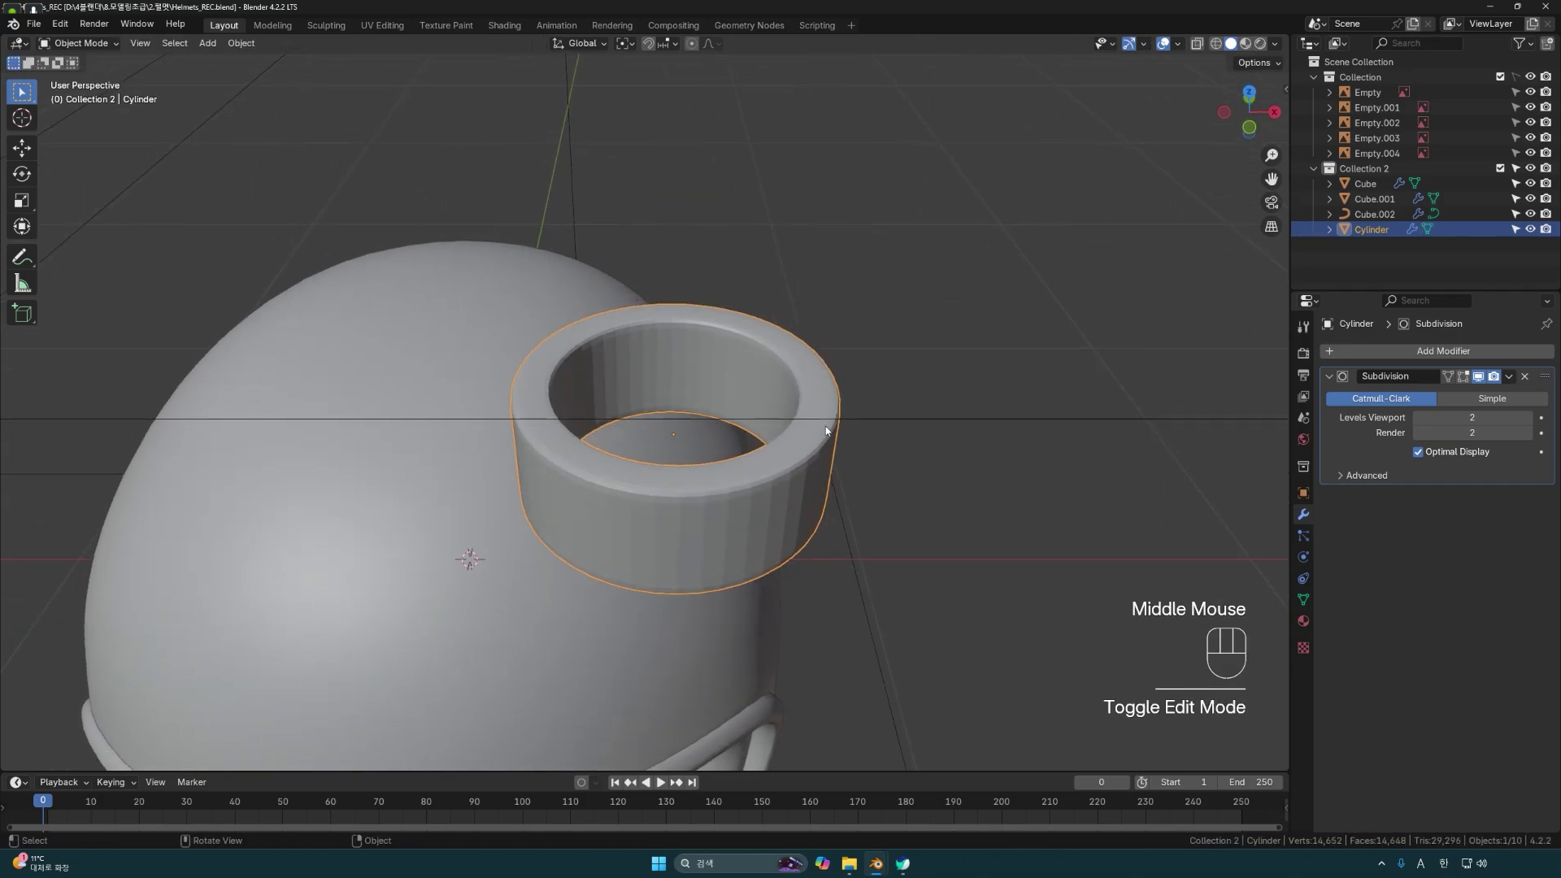
pyautogui.moveTo(841, 506); pyautogui.dragTo(780, 464, button='middle')
pyautogui.press('Tab')
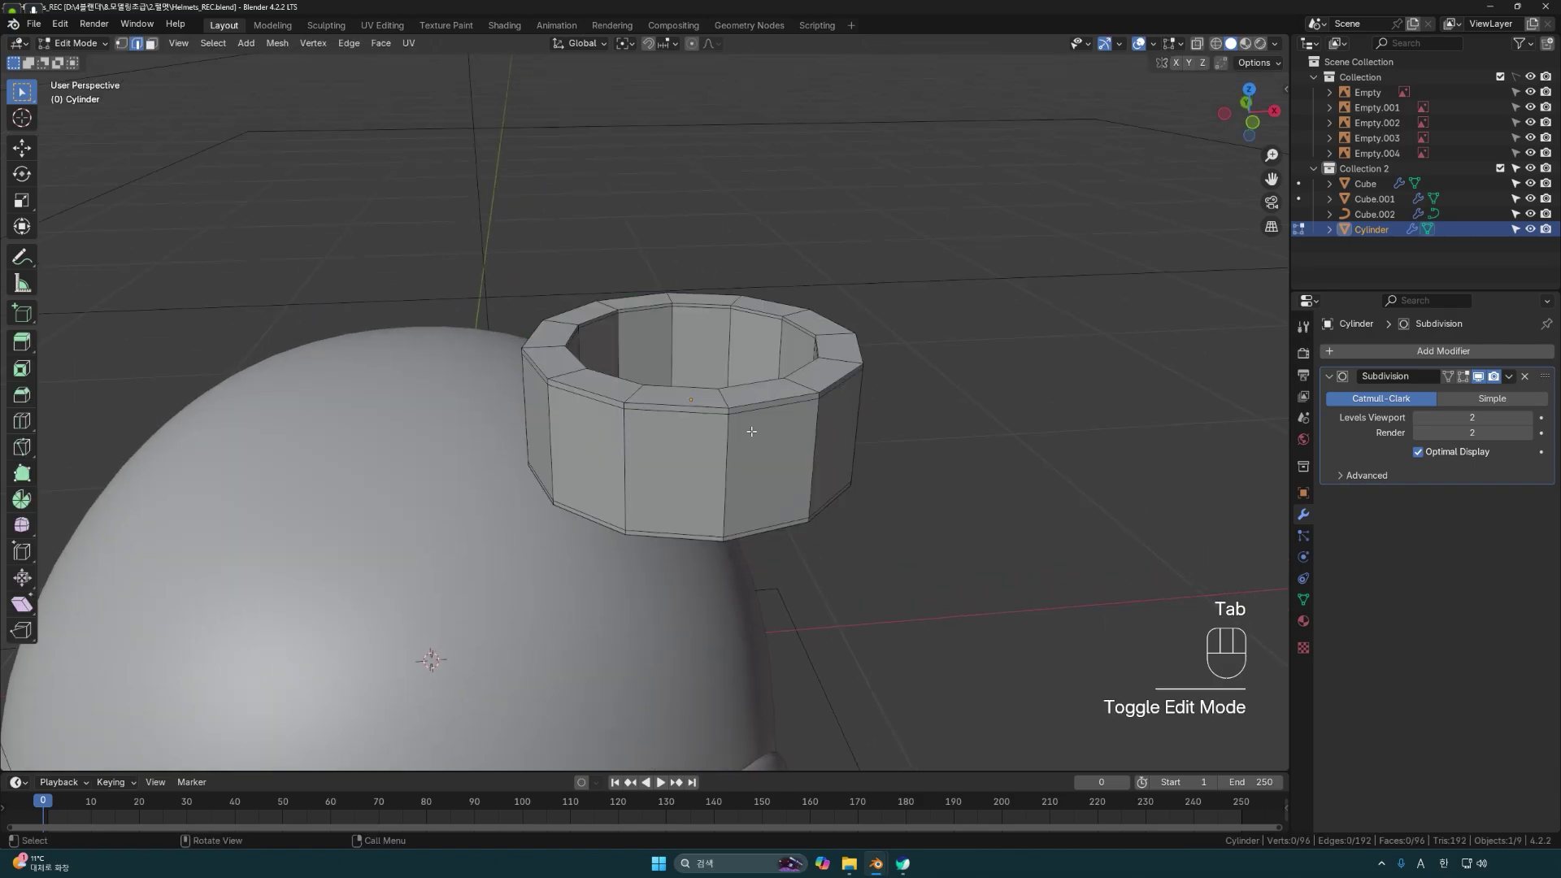
pyautogui.rightClick(751, 437)
pyautogui.press('Tab')
pyautogui.rightClick(738, 436)
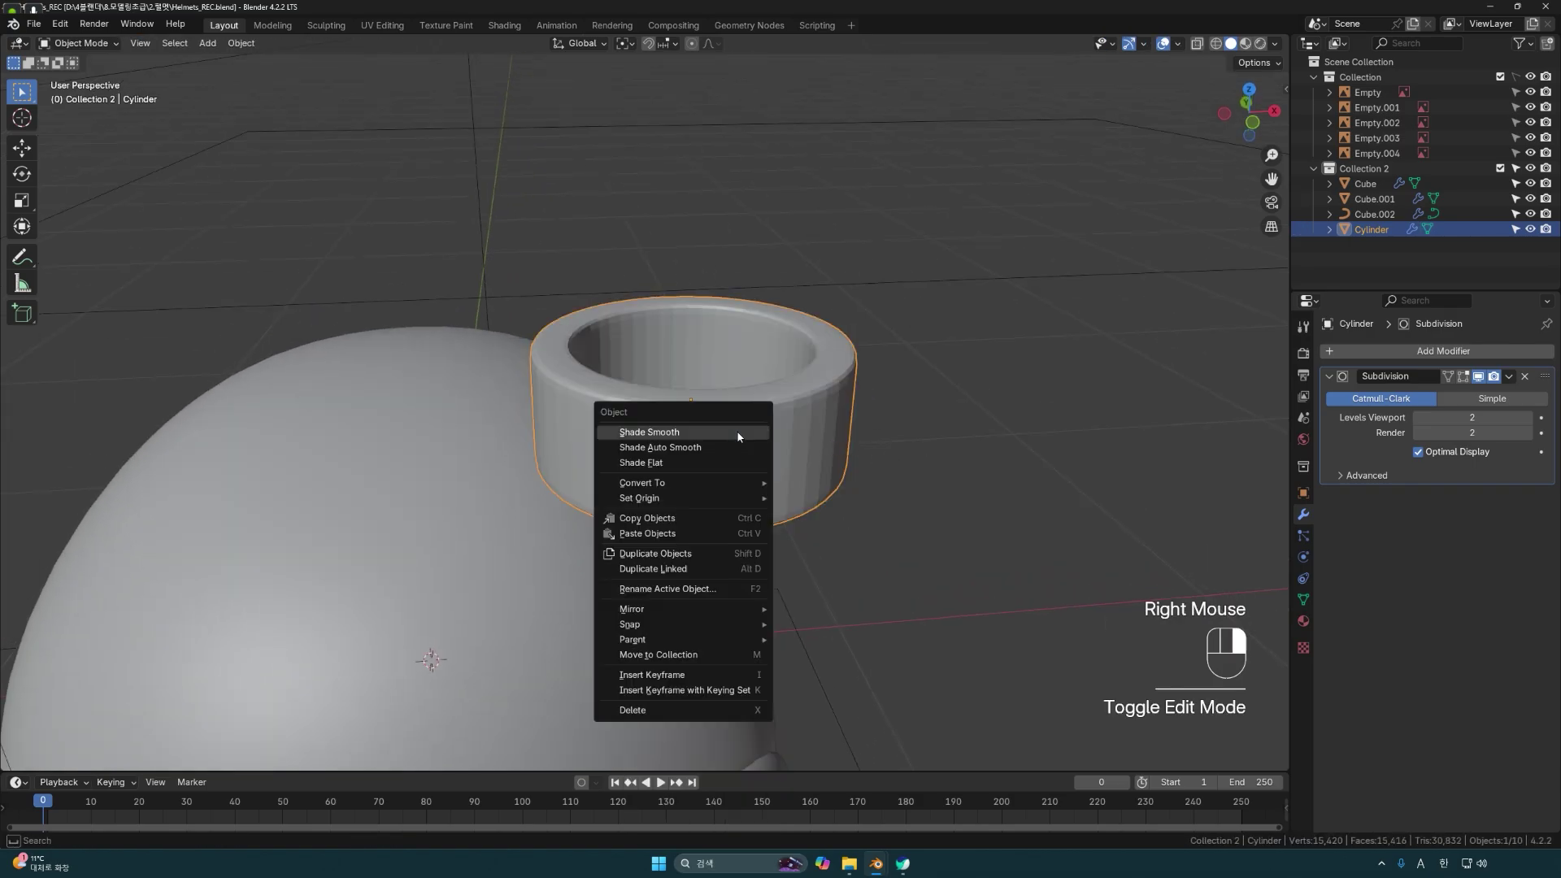
pyautogui.click(664, 435)
pyautogui.click(871, 538)
# Duplicate the face loop on the ring's underside in place and separate the copy into its own object.
pyautogui.scroll(-1, 871, 538)
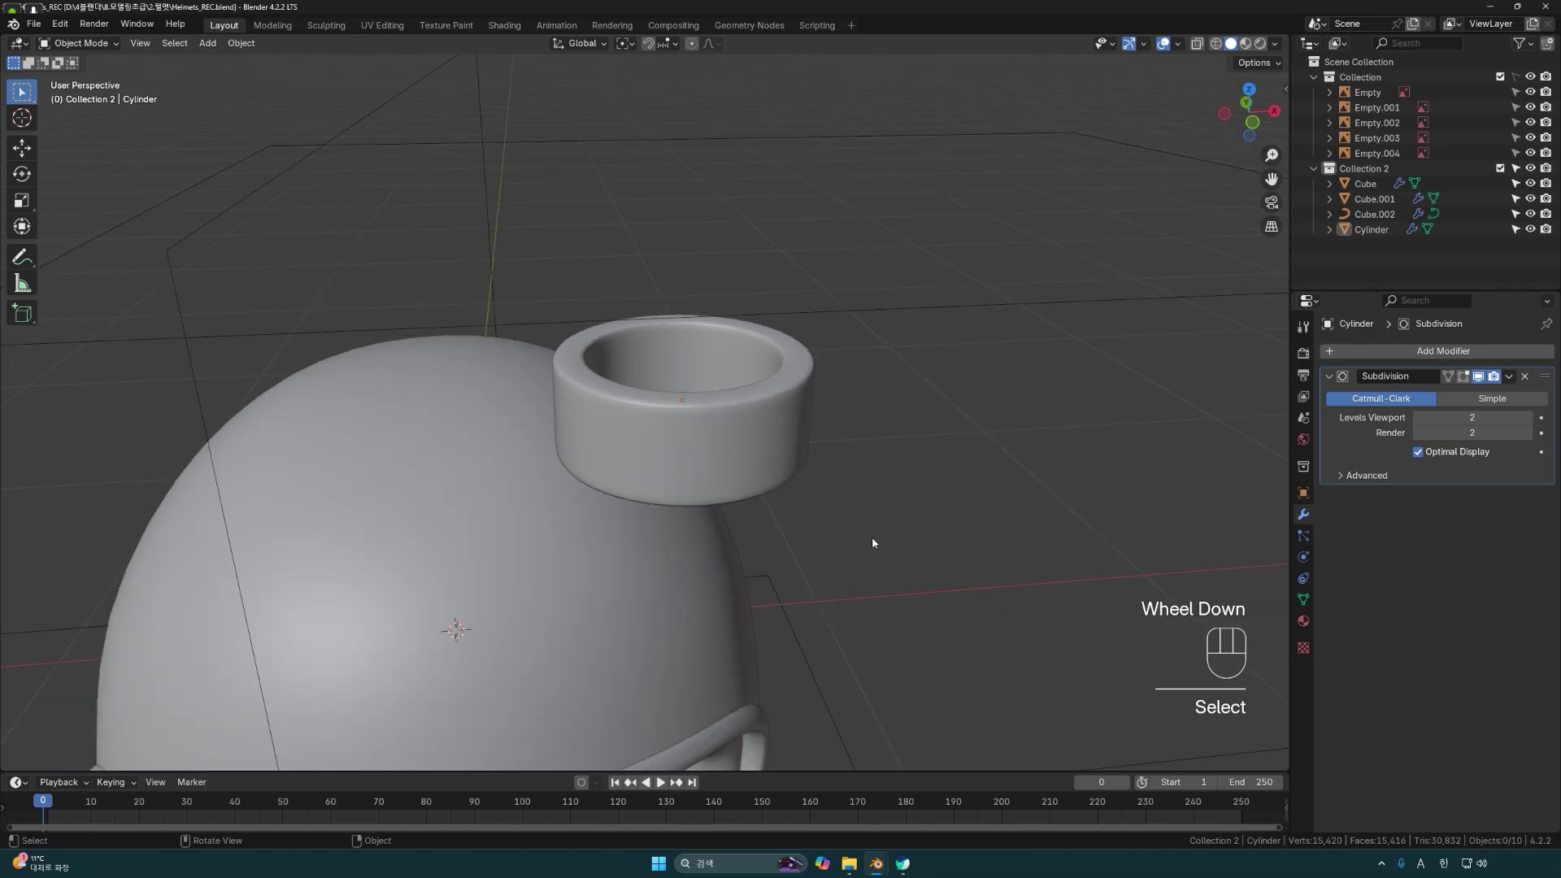
pyautogui.scroll(2, 836, 488)
pyautogui.keyDown('shift'); pyautogui.moveTo(836, 487); pyautogui.dragTo(753, 542, button='middle'); pyautogui.keyUp('shift')
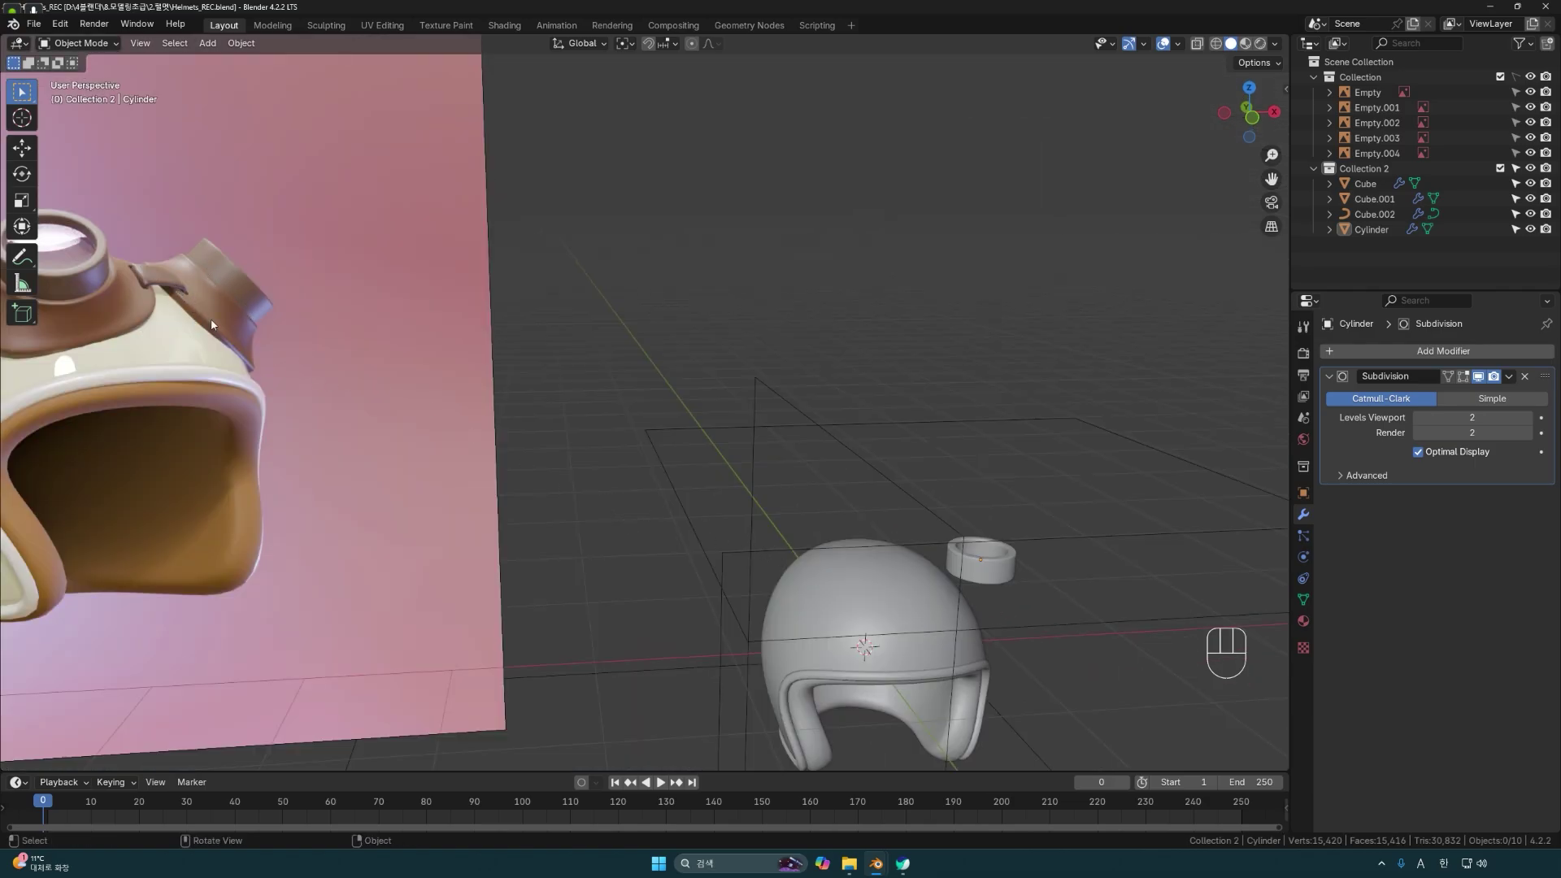
pyautogui.moveTo(823, 575); pyautogui.dragTo(679, 322, button='middle')
pyautogui.scroll(2, 808, 509)
pyautogui.press('Tab')
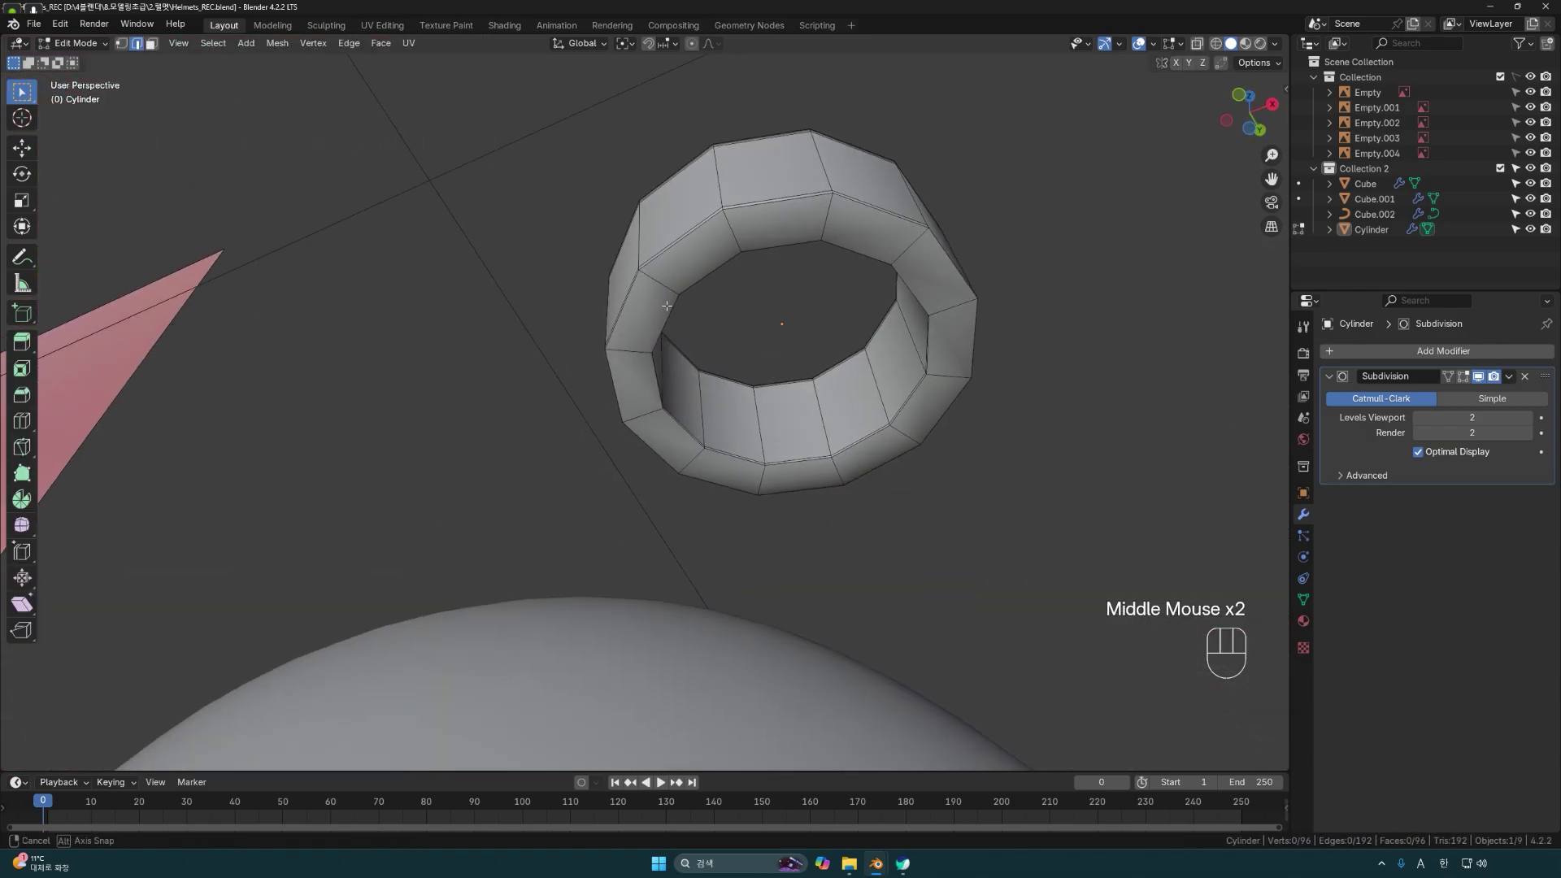
pyautogui.press('3')
pyautogui.click(686, 258)
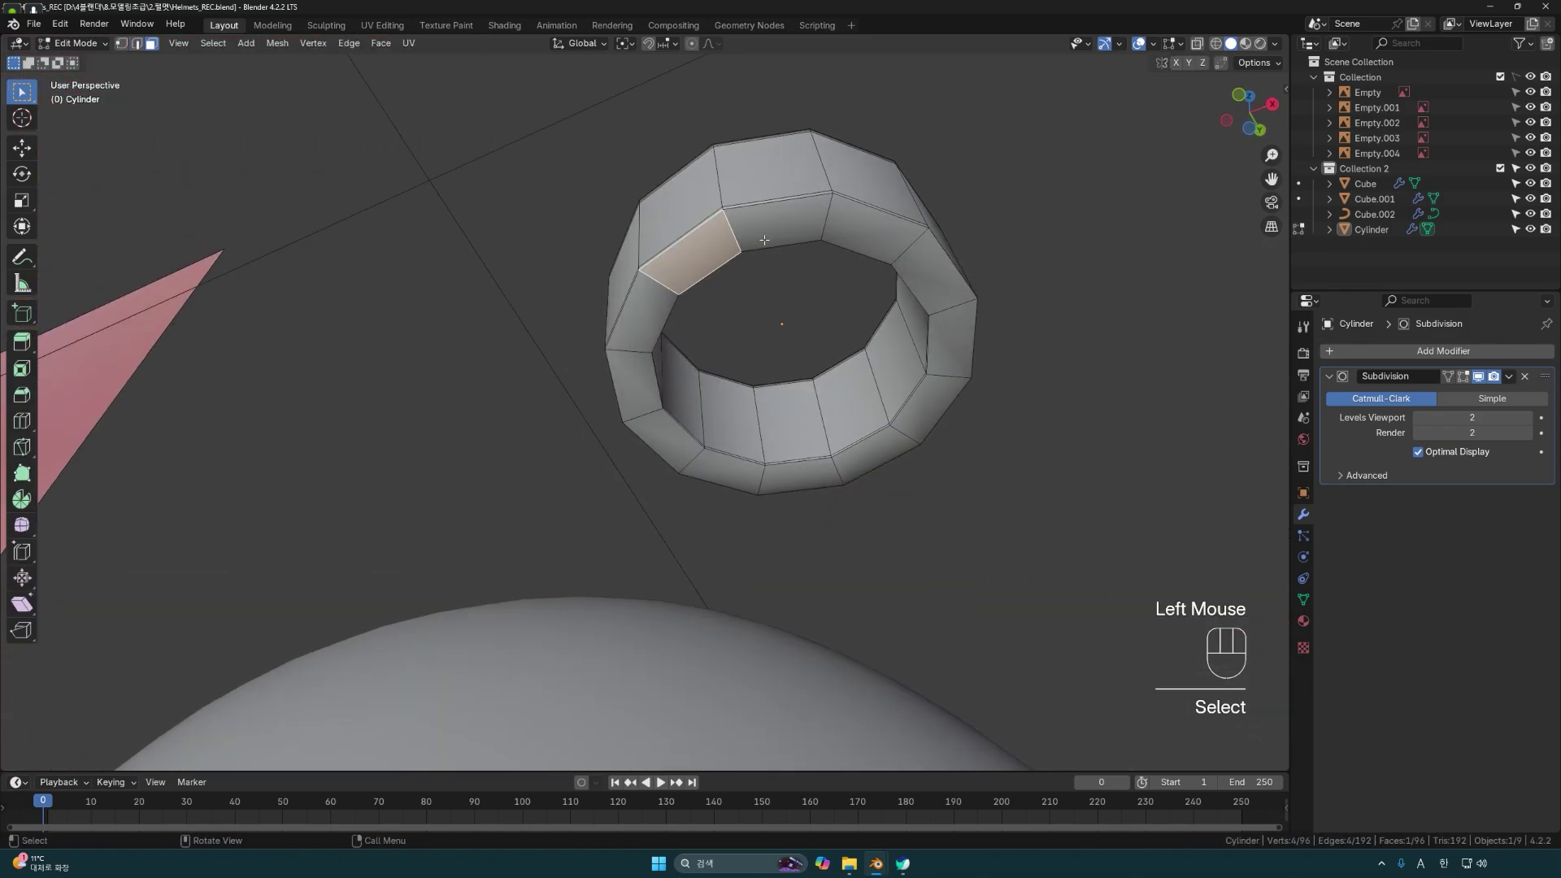
pyautogui.keyDown('alt'); pyautogui.click(826, 220); pyautogui.keyUp('alt')
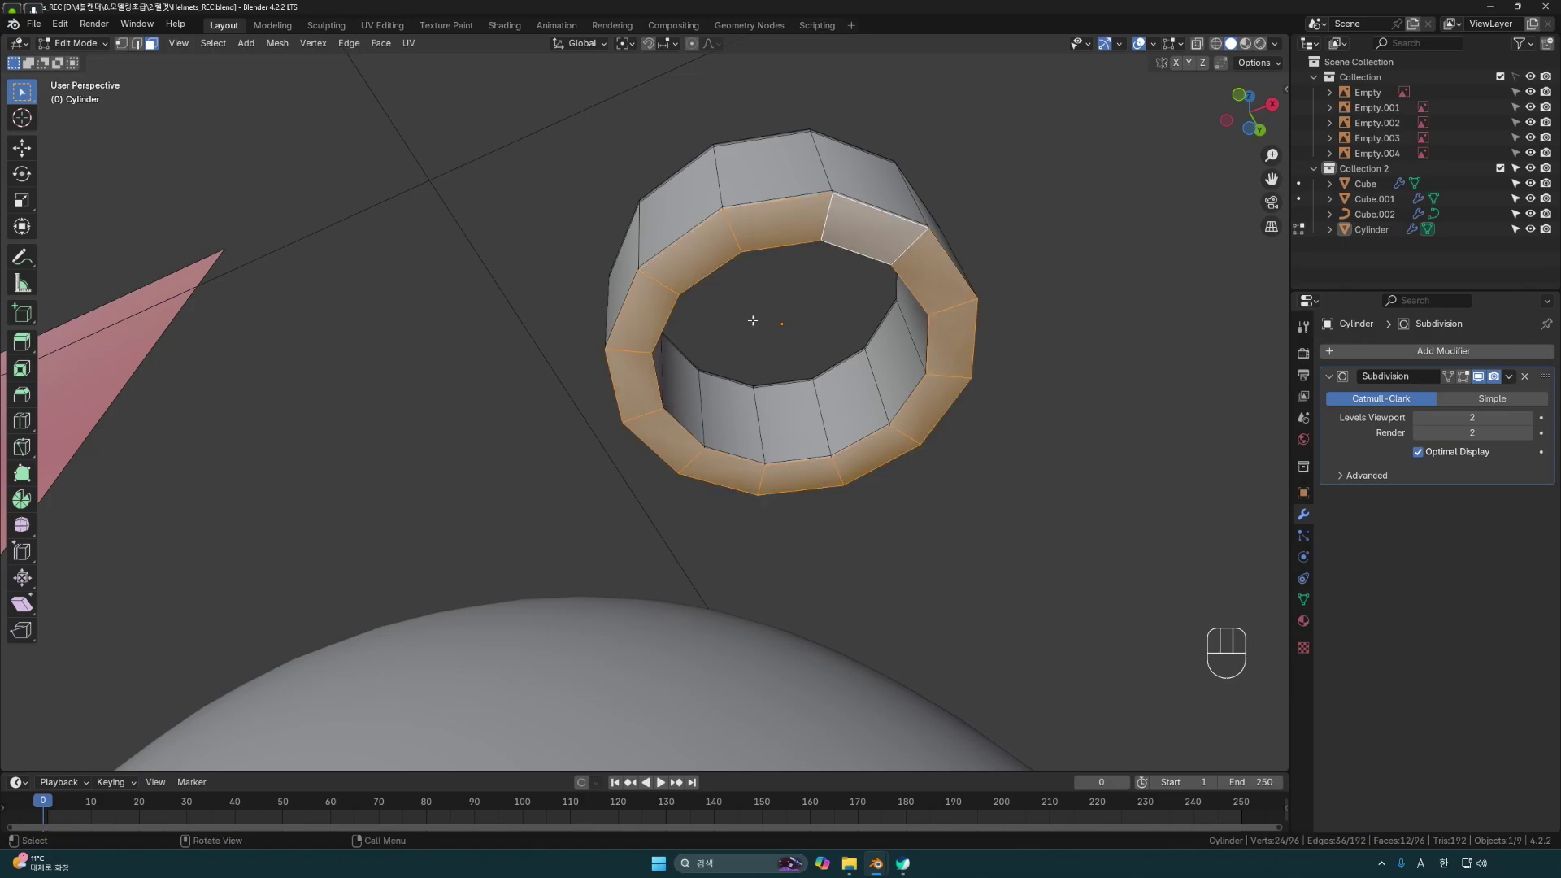
pyautogui.moveTo(854, 298); pyautogui.dragTo(855, 378, button='middle')
pyautogui.keyDown('shift'); pyautogui.moveTo(855, 378); pyautogui.dragTo(864, 383, button='middle'); pyautogui.keyUp('shift')
pyautogui.hotkey('shift', 'd')
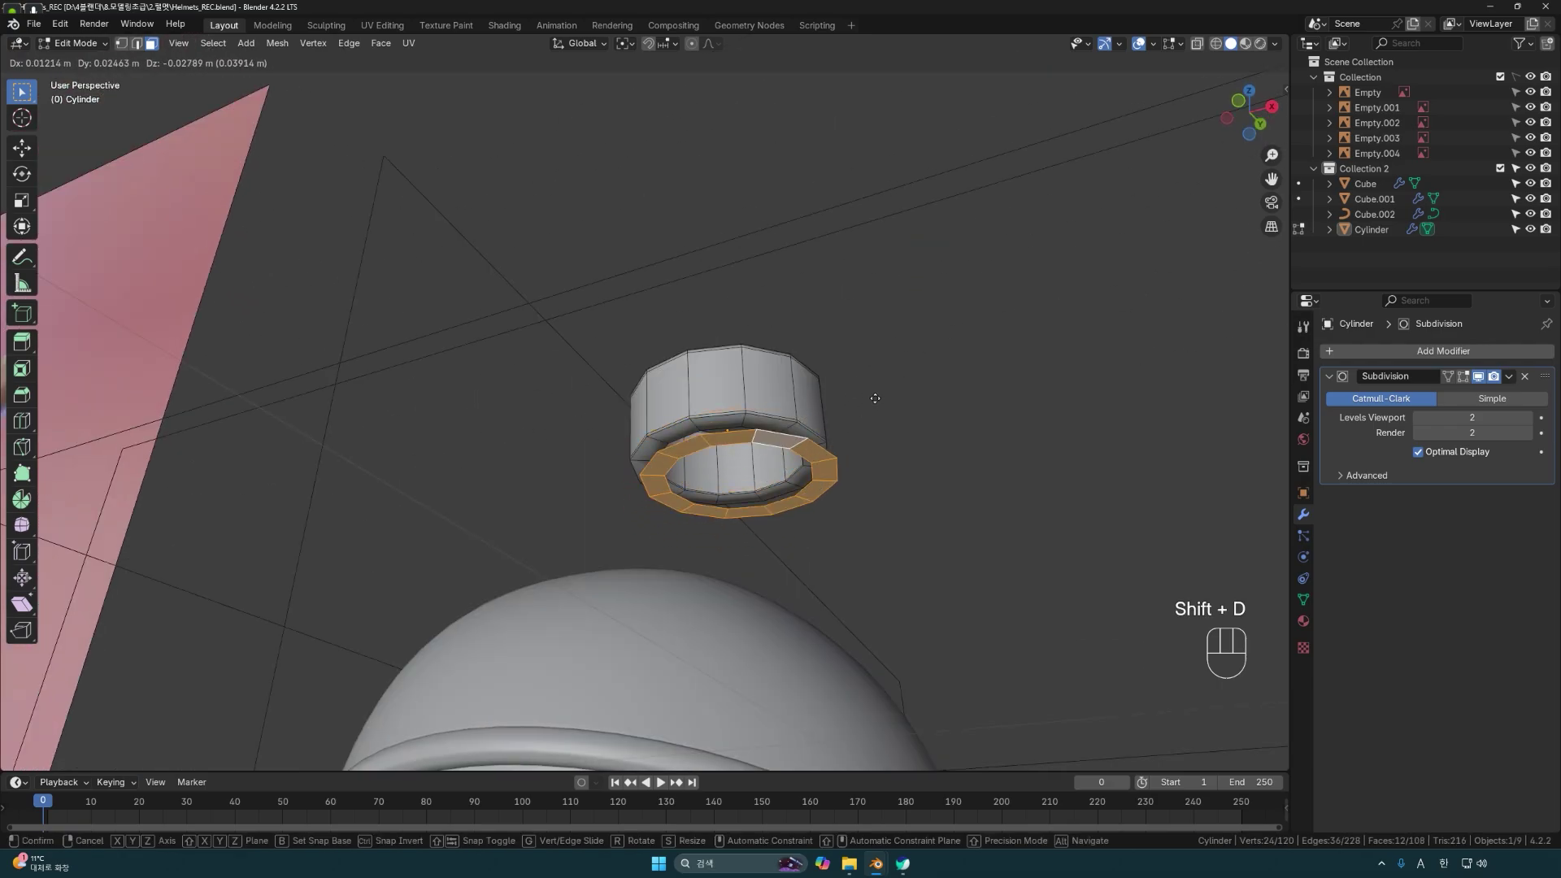
pyautogui.press('Escape')
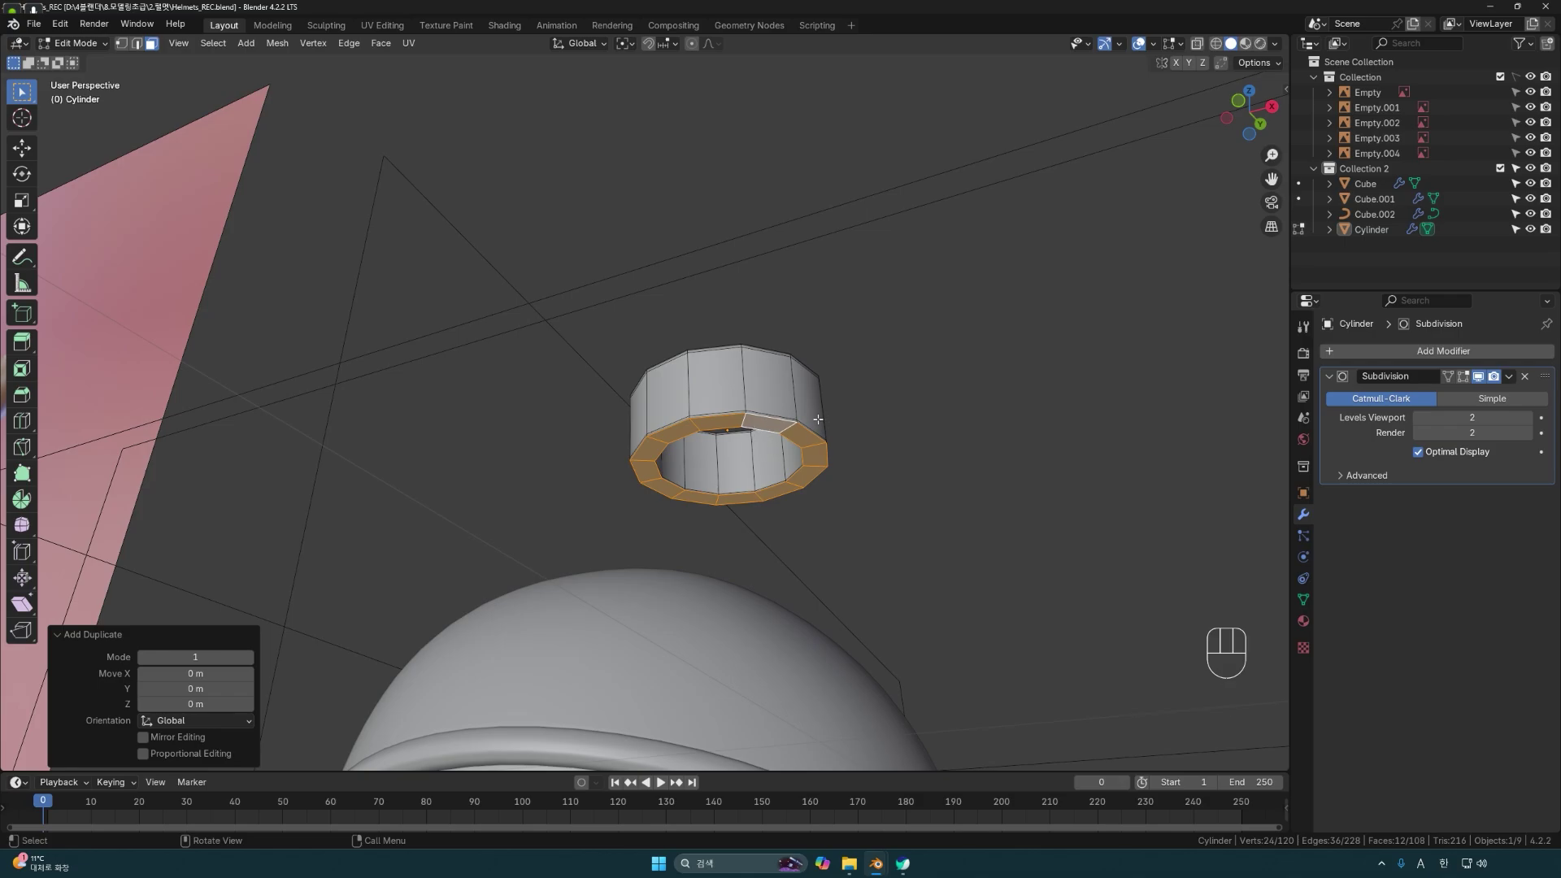
pyautogui.press('p')
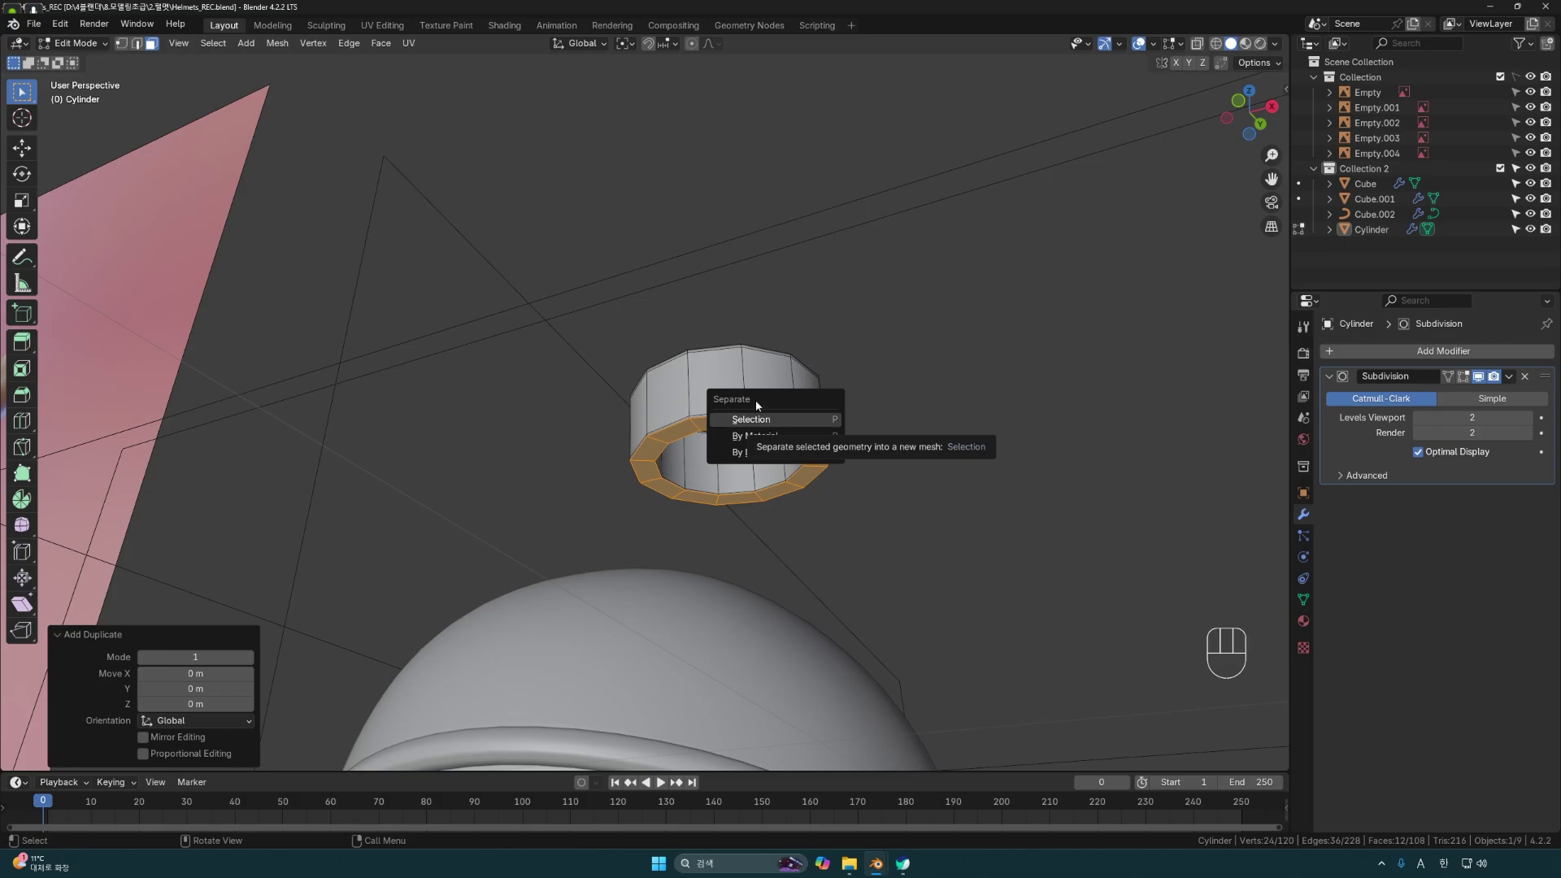
pyautogui.click(760, 420)
# In Object Mode, select the separated flat ring and move it slightly down along Z below the lens ring.
pyautogui.moveTo(894, 488); pyautogui.dragTo(1112, 414, button='middle')
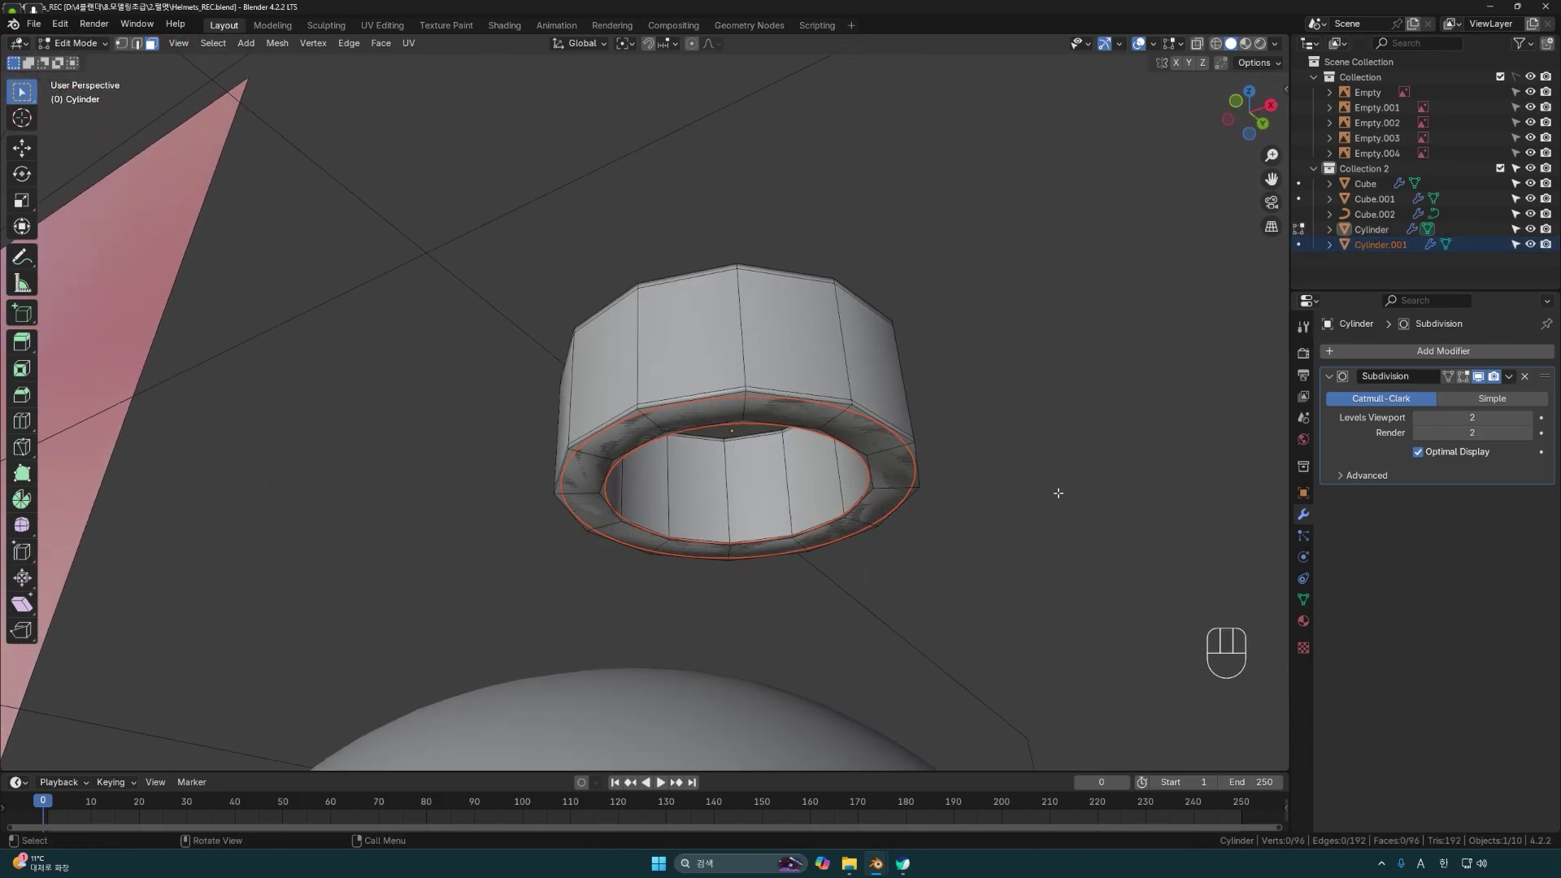
pyautogui.click(907, 471)
pyautogui.click(1021, 484)
pyautogui.press('Tab')
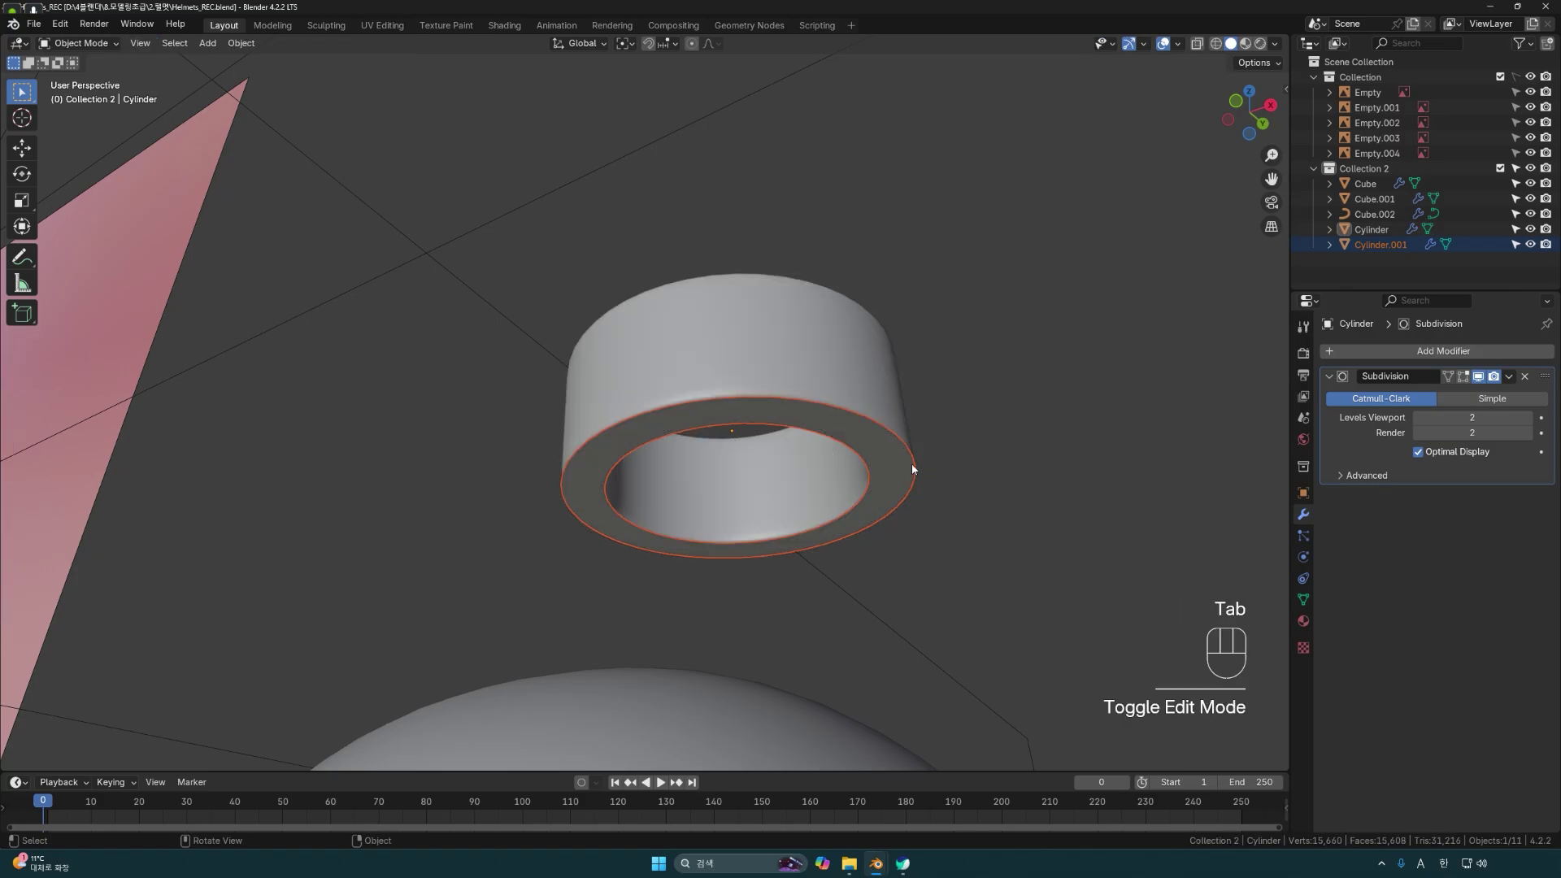
pyautogui.click(897, 465)
pyautogui.moveTo(898, 466); pyautogui.dragTo(906, 522, button='middle')
pyautogui.scroll(-3, 843, 539)
pyautogui.scroll(2, 815, 533)
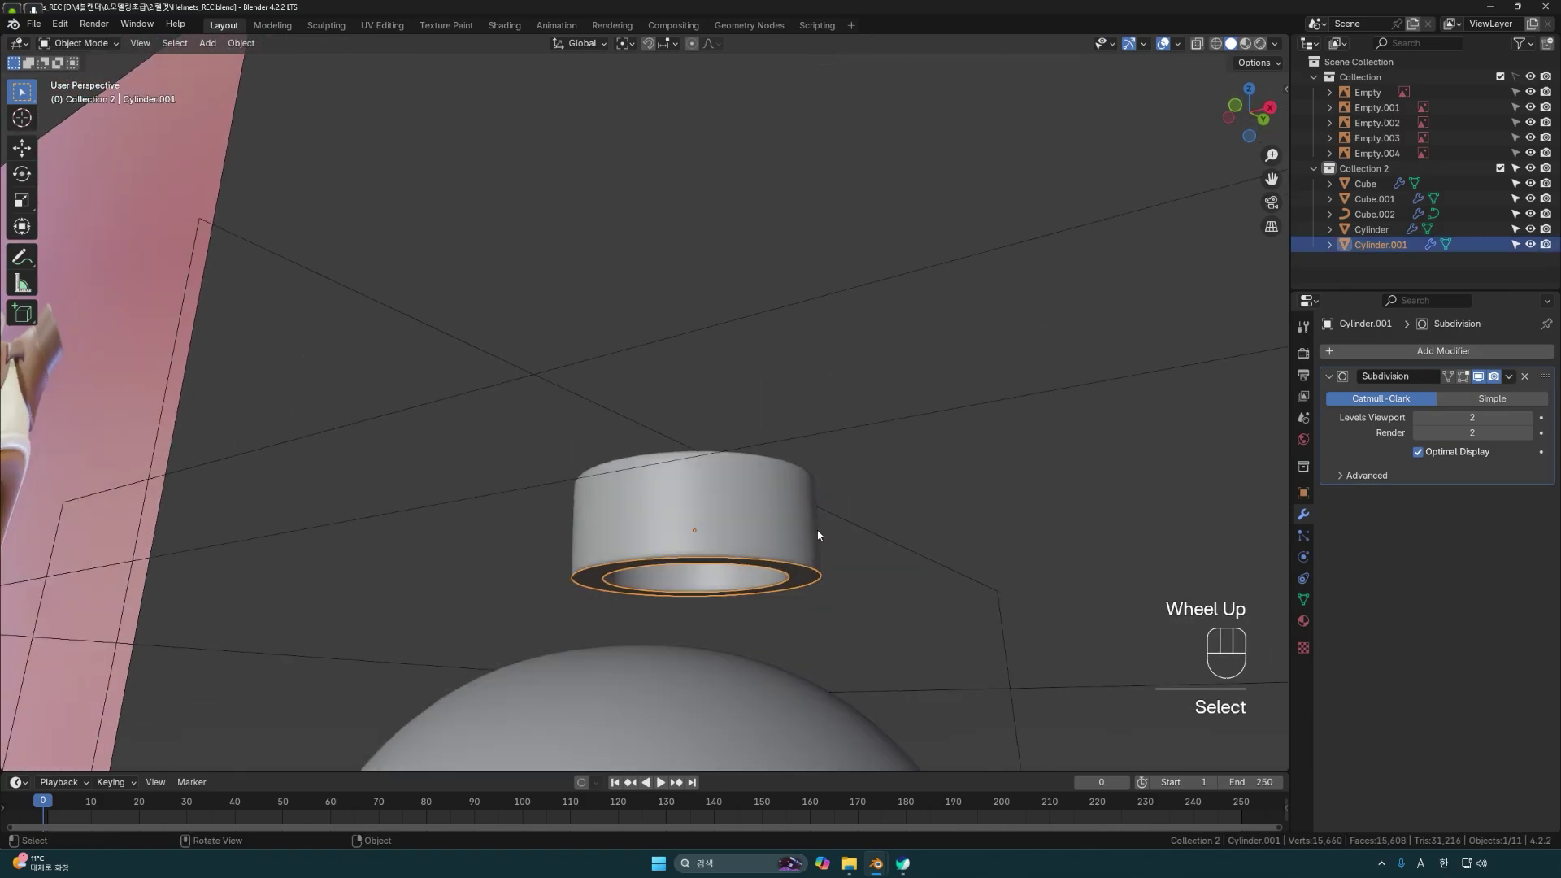
pyautogui.press('g')
pyautogui.press('z')
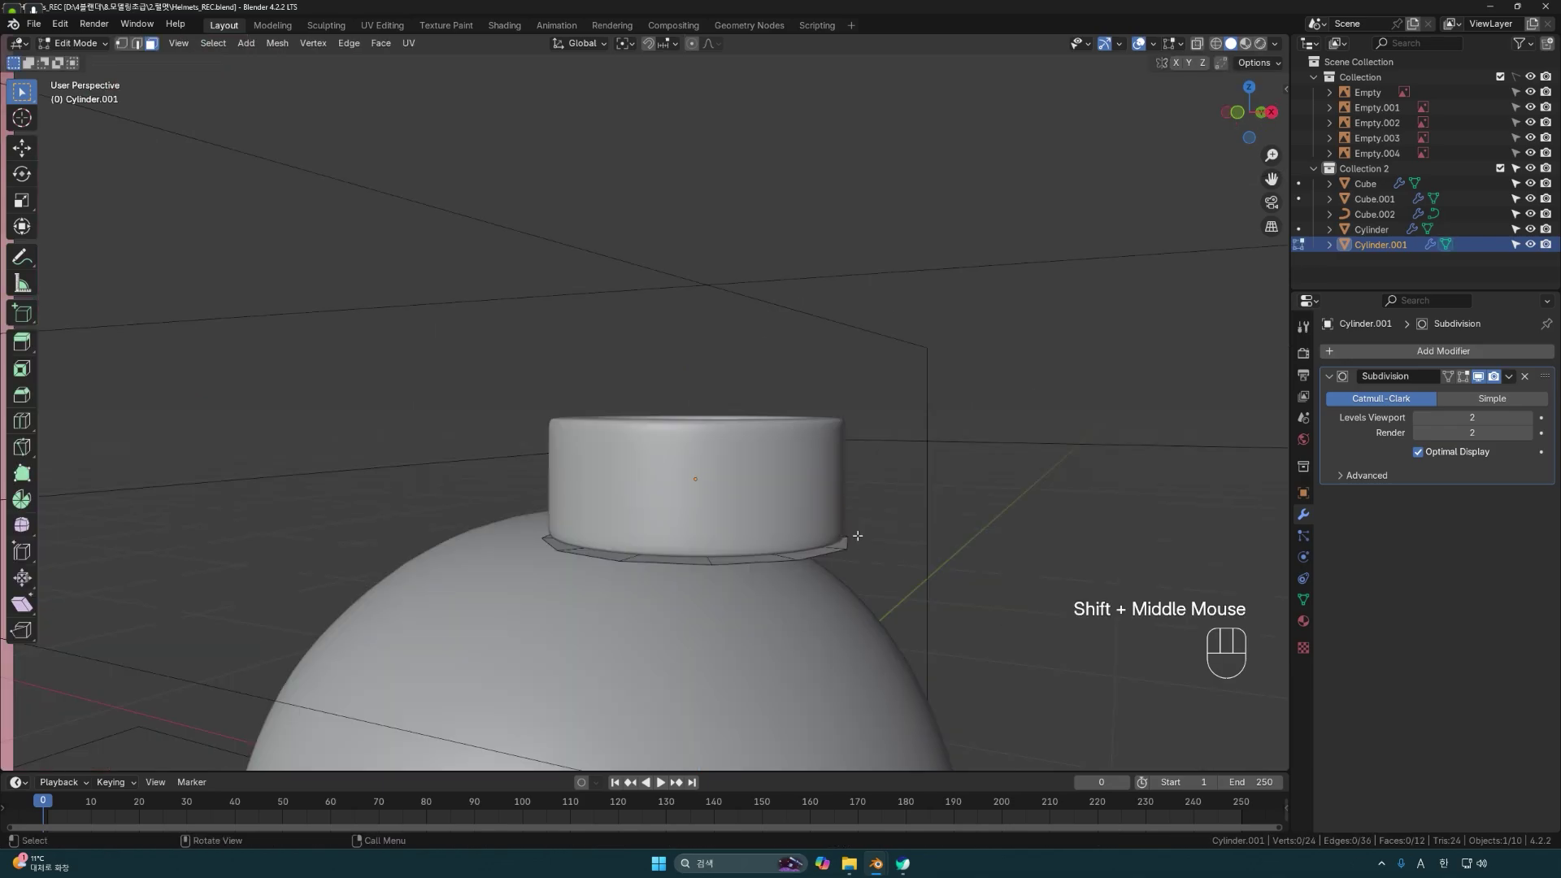
# Extrude the outer edge loop of the flat ring under the lens and scale the new loop to about 1.367.
pyautogui.moveTo(856, 535); pyautogui.dragTo(796, 553, button='middle')
pyautogui.press('2')
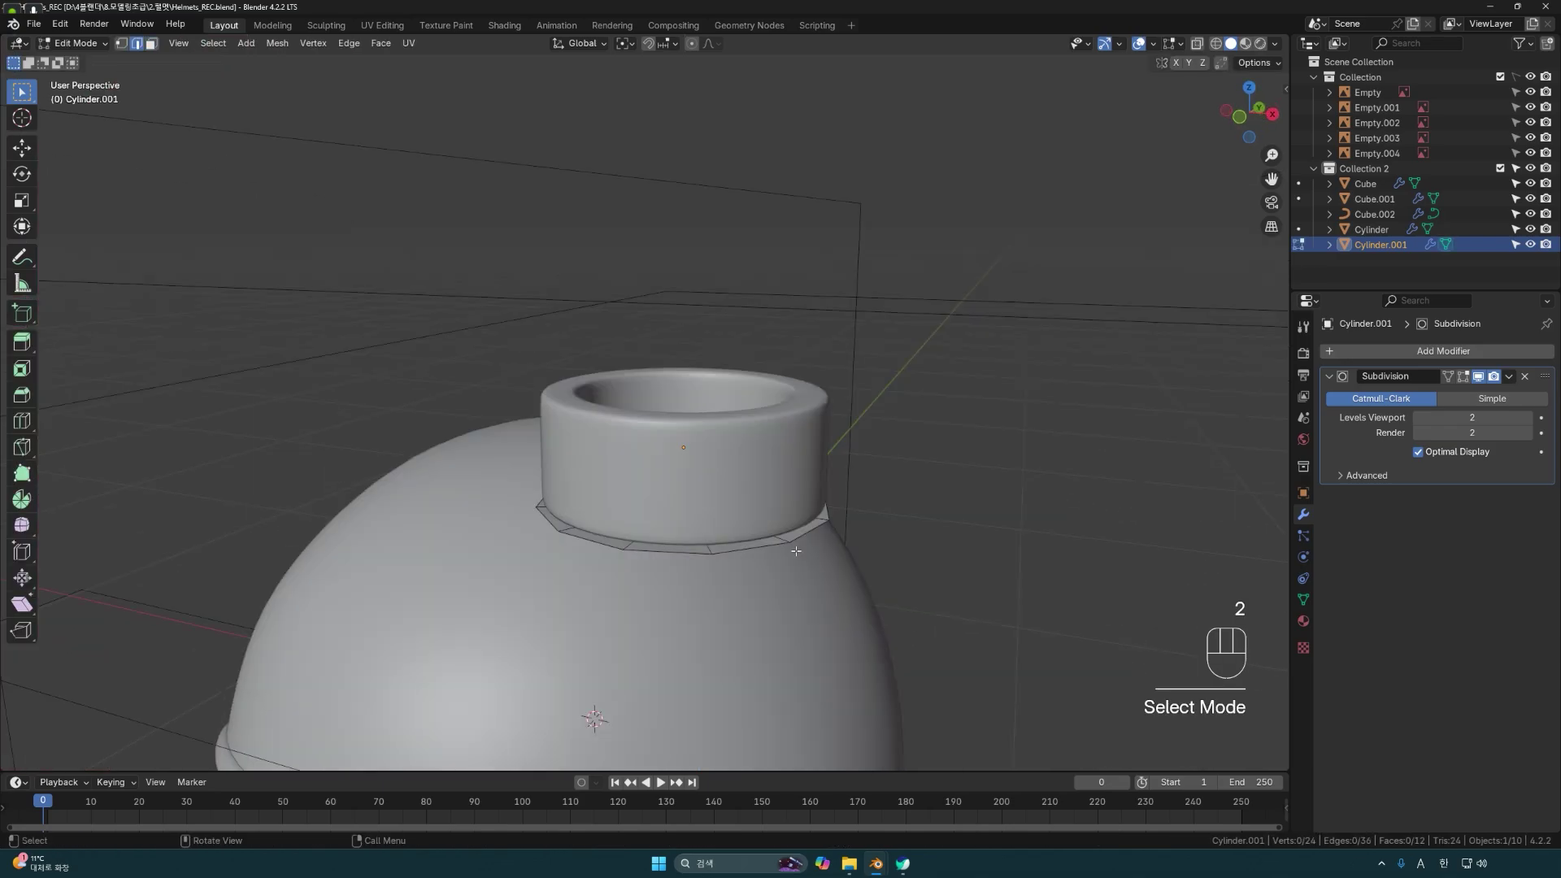
pyautogui.keyDown('alt'); pyautogui.click(742, 553); pyautogui.keyUp('alt')
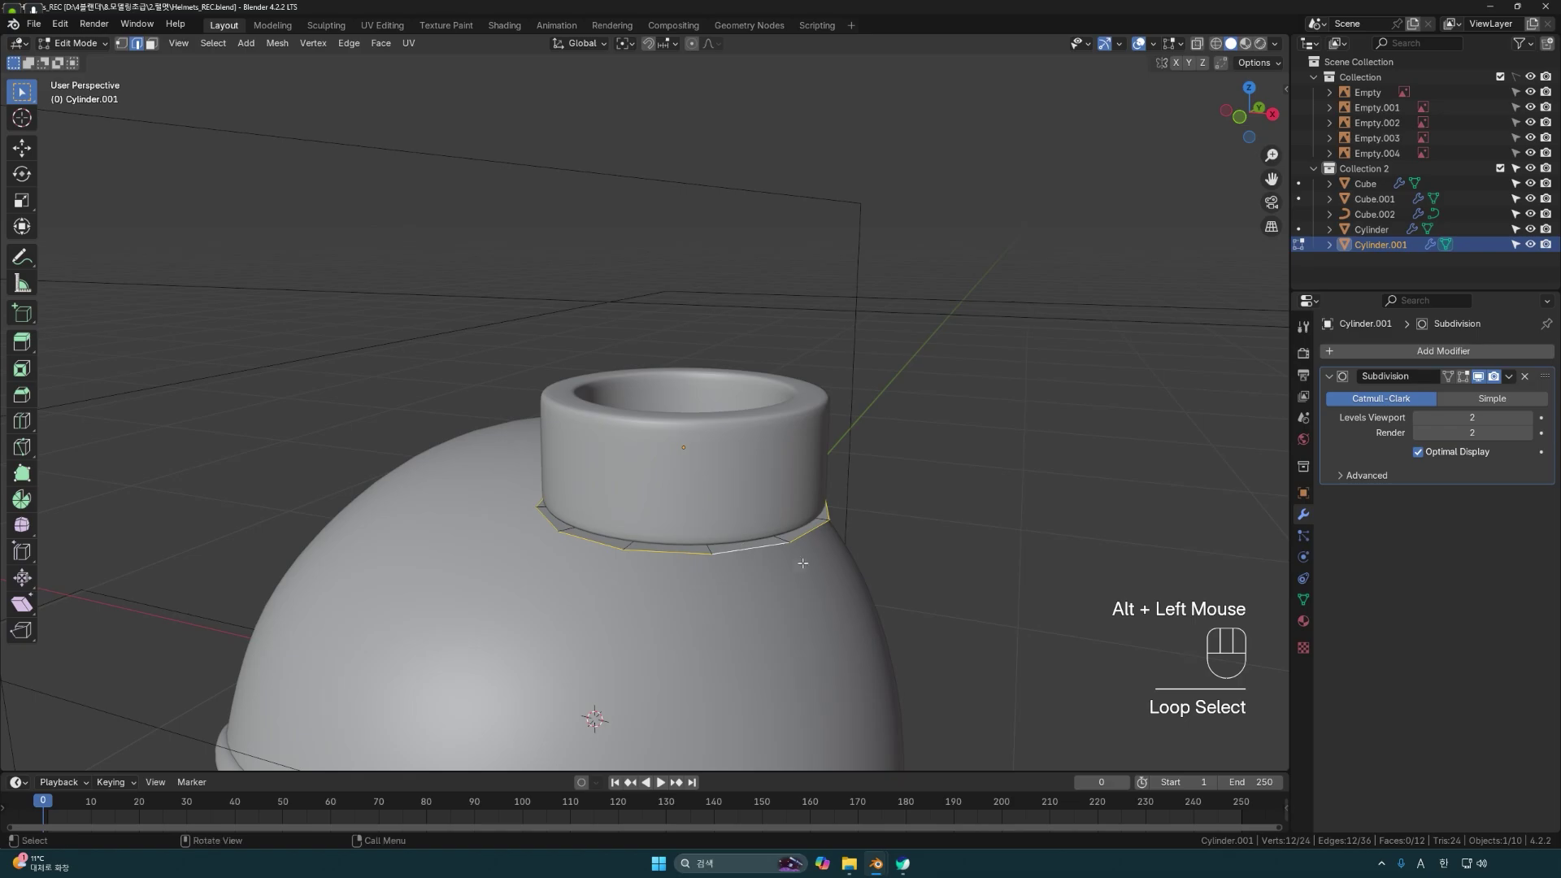
pyautogui.moveTo(844, 569)
pyautogui.mouseDown(button='middle')
pyautogui.moveTo(837, 498)
pyautogui.moveTo(842, 567)
pyautogui.mouseUp(button='middle')
pyautogui.press('e')
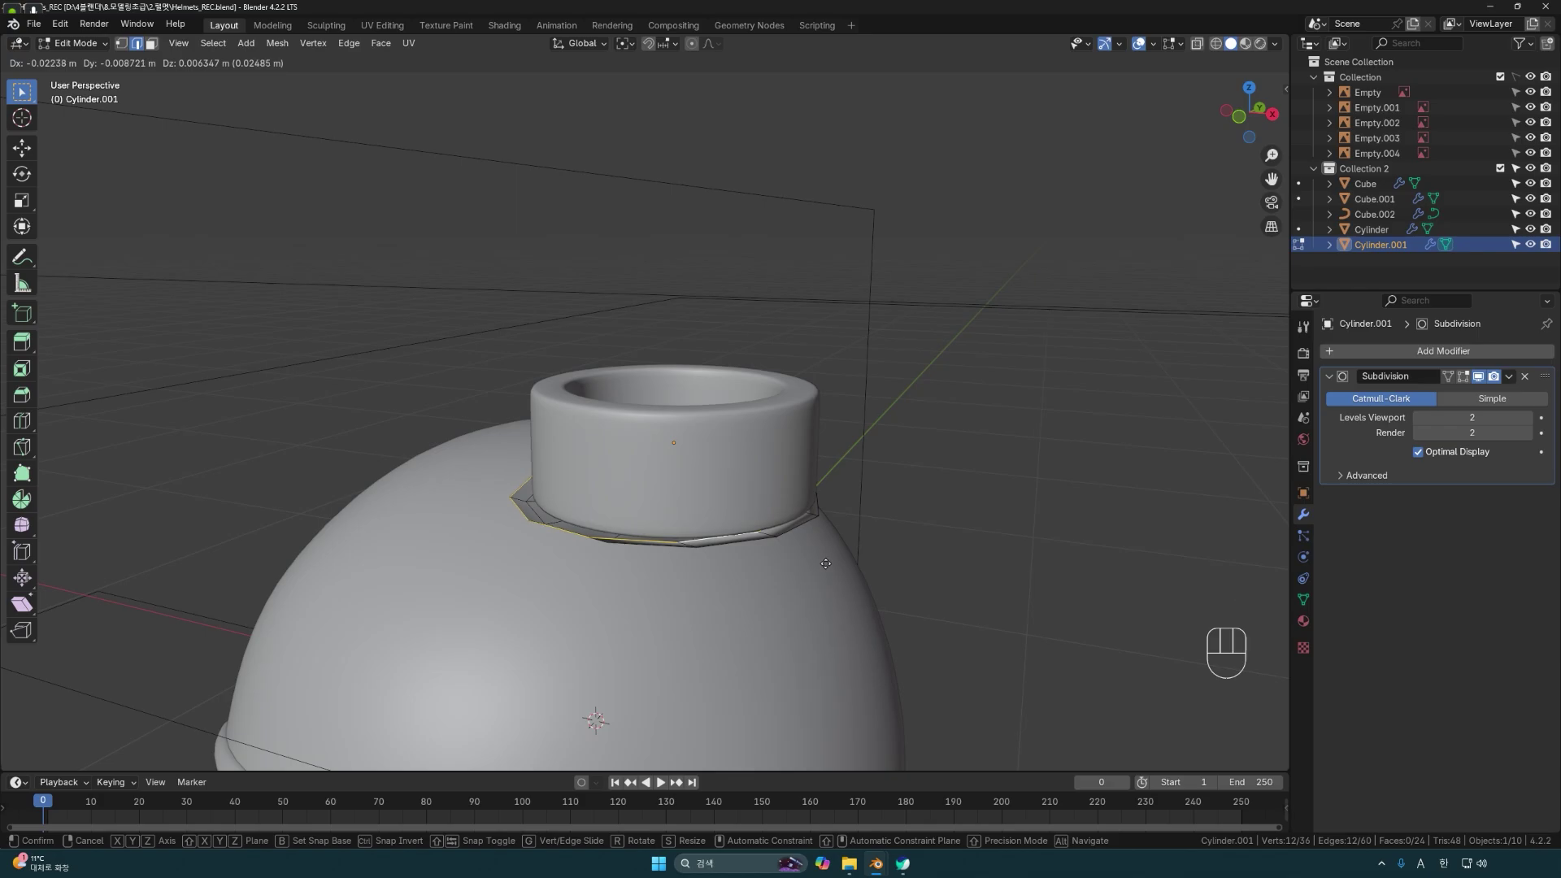
pyautogui.press('s')
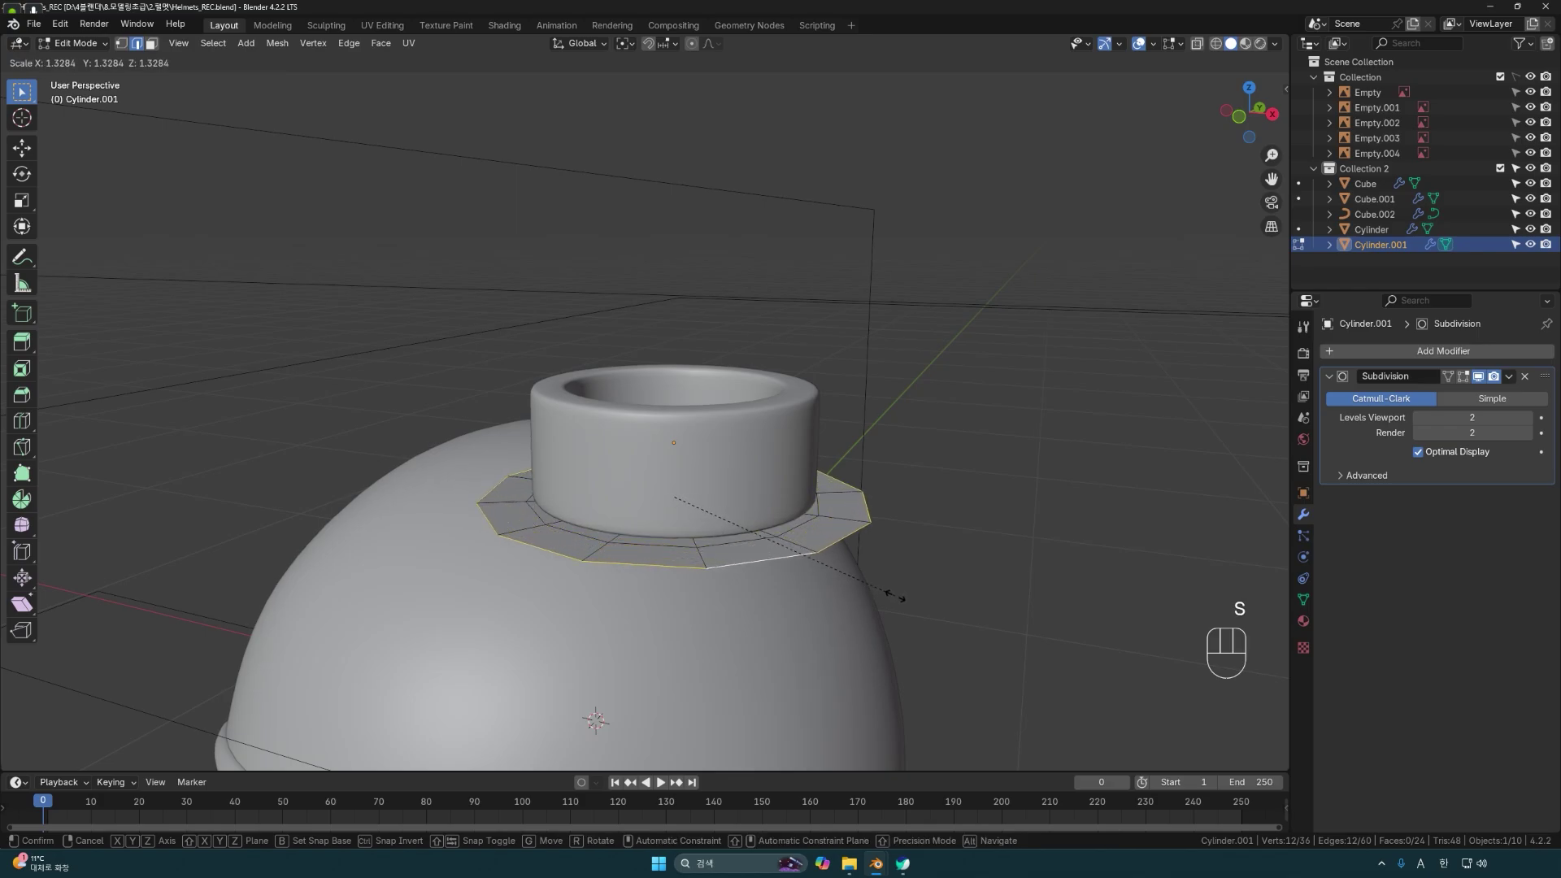
pyautogui.click(901, 598)
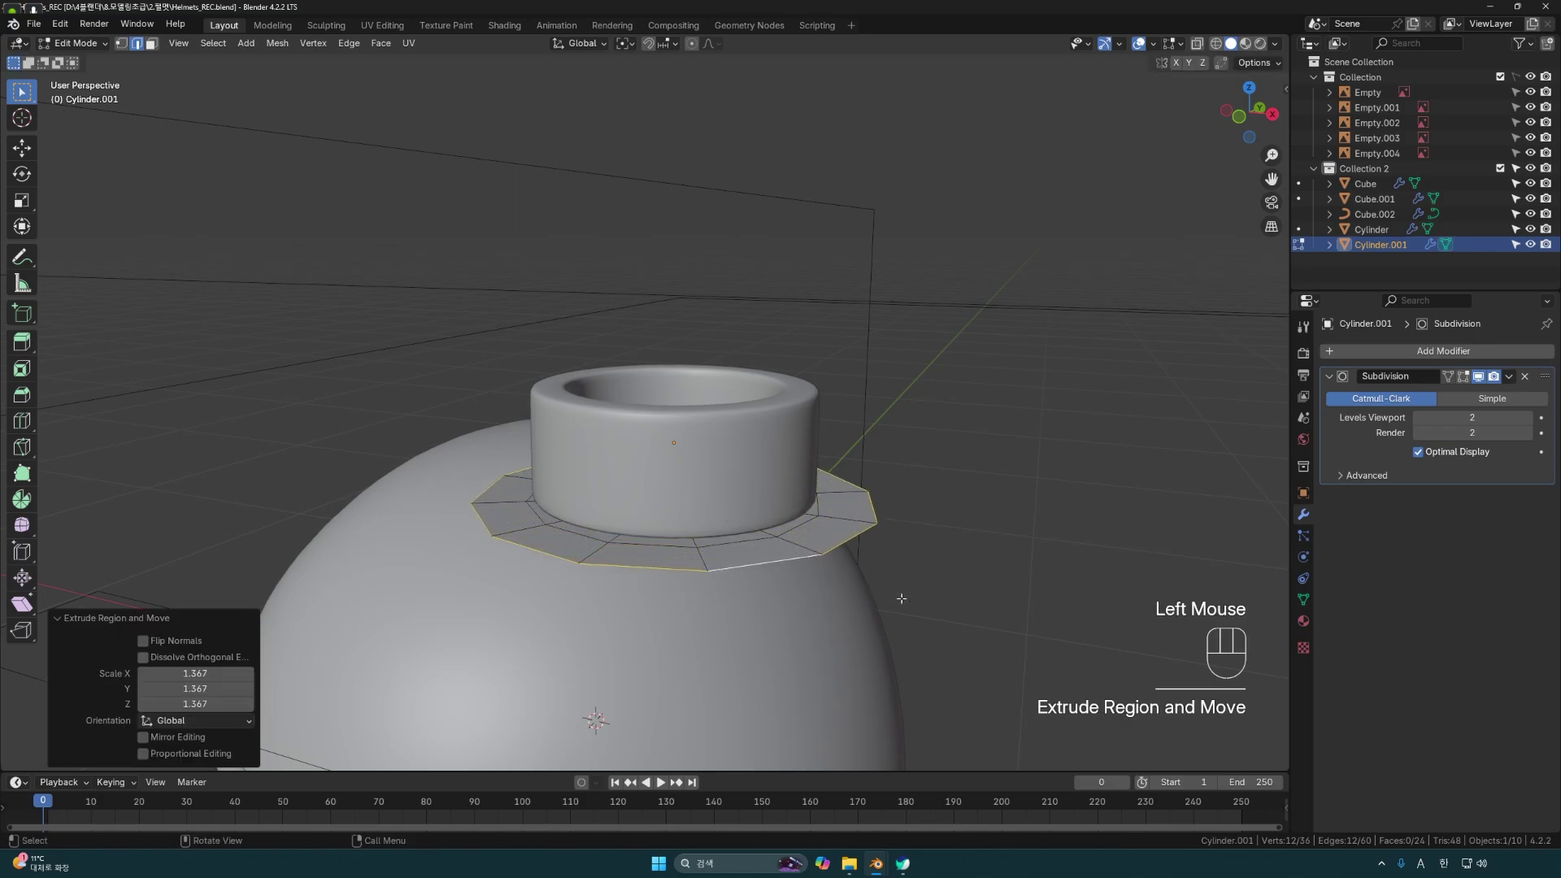
# Lower the extruded outer loop along Z to form a sloped skirt beneath the lens ring, and check the smoothed shape in Object Mode.
pyautogui.press('g')
pyautogui.press('z')
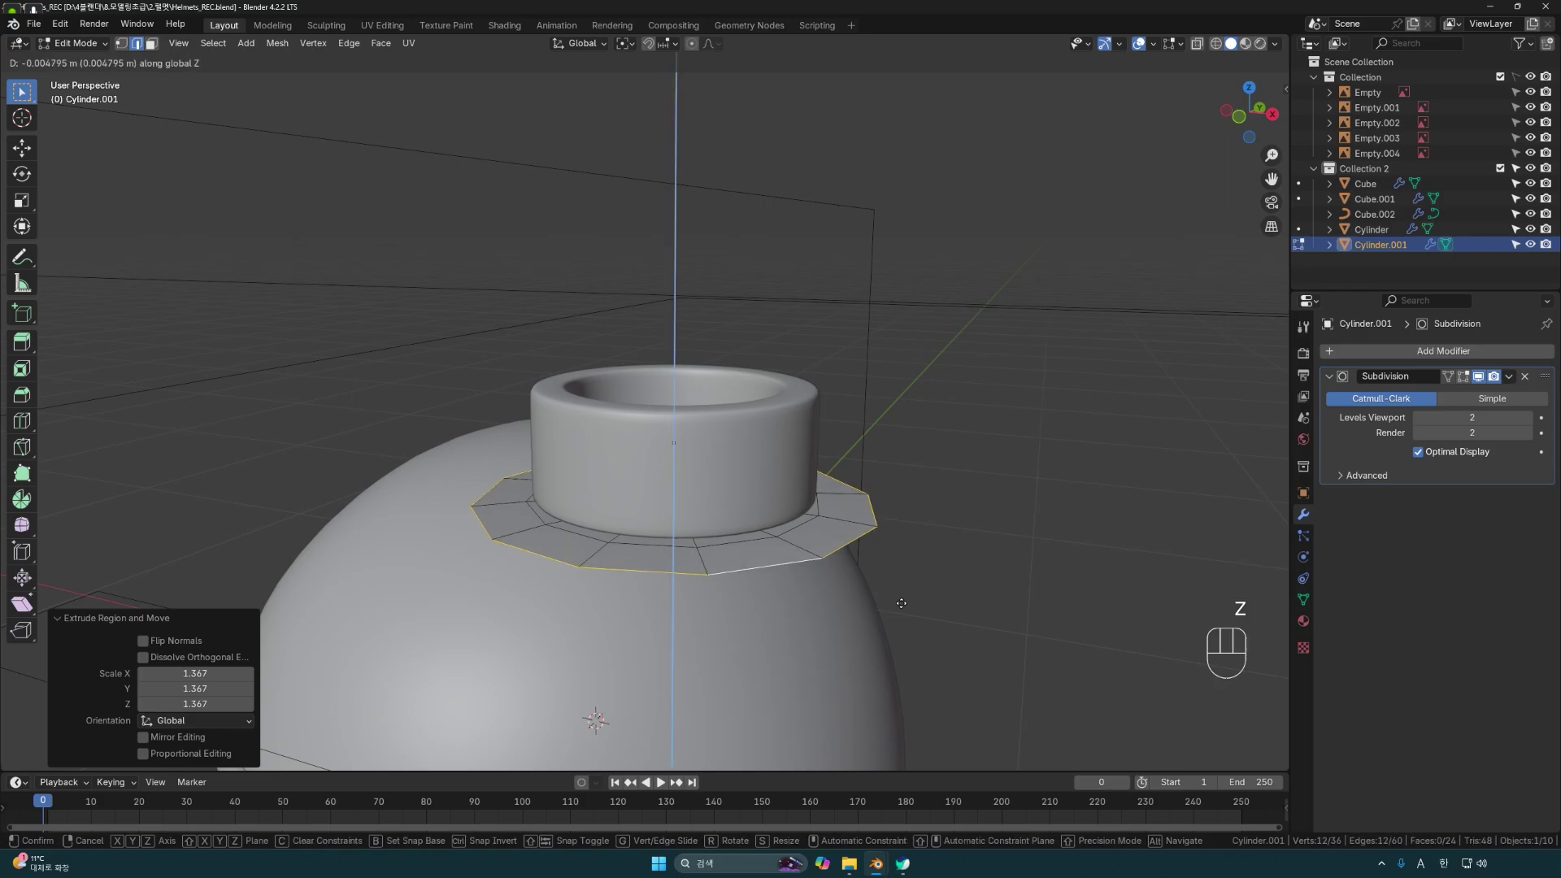
pyautogui.click(993, 559)
pyautogui.click(993, 559)
pyautogui.moveTo(993, 559); pyautogui.dragTo(902, 654, button='middle')
pyautogui.press('Tab')
pyautogui.press('Tab')
pyautogui.scroll(-2, 918, 566)
pyautogui.scroll(-2, 821, 515)
pyautogui.scroll(5, 822, 515)
# Extrude the skirt's outer edge loop again, scale it to about 1.284 and lower it about 0.06 m along Z.
pyautogui.keyDown('alt'); pyautogui.click(774, 486); pyautogui.keyUp('alt')
pyautogui.moveTo(773, 486); pyautogui.dragTo(759, 522, button='middle')
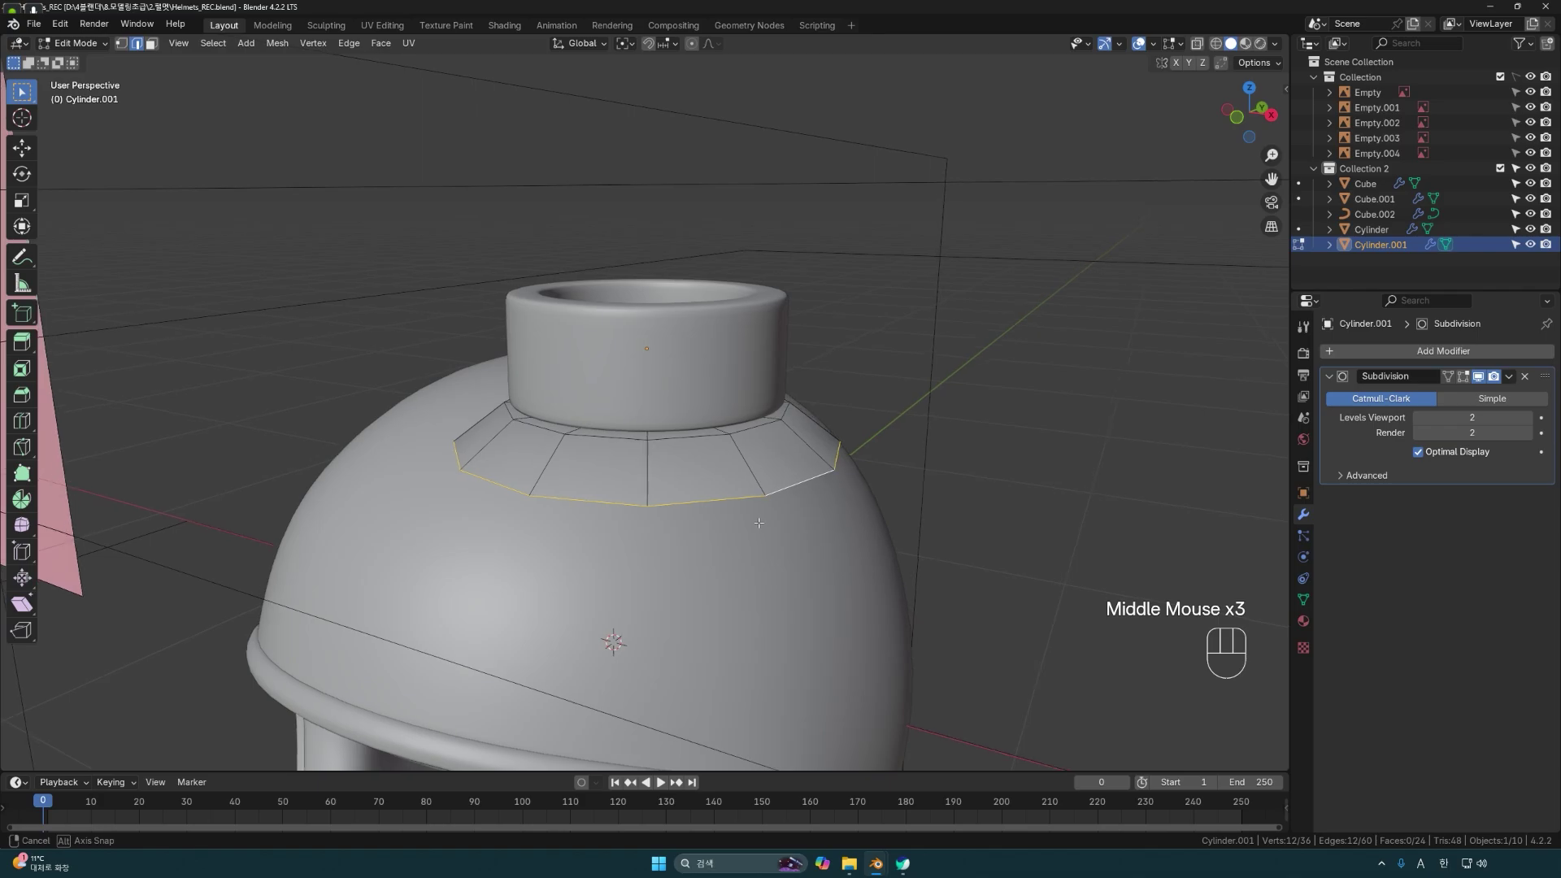
pyautogui.press('e')
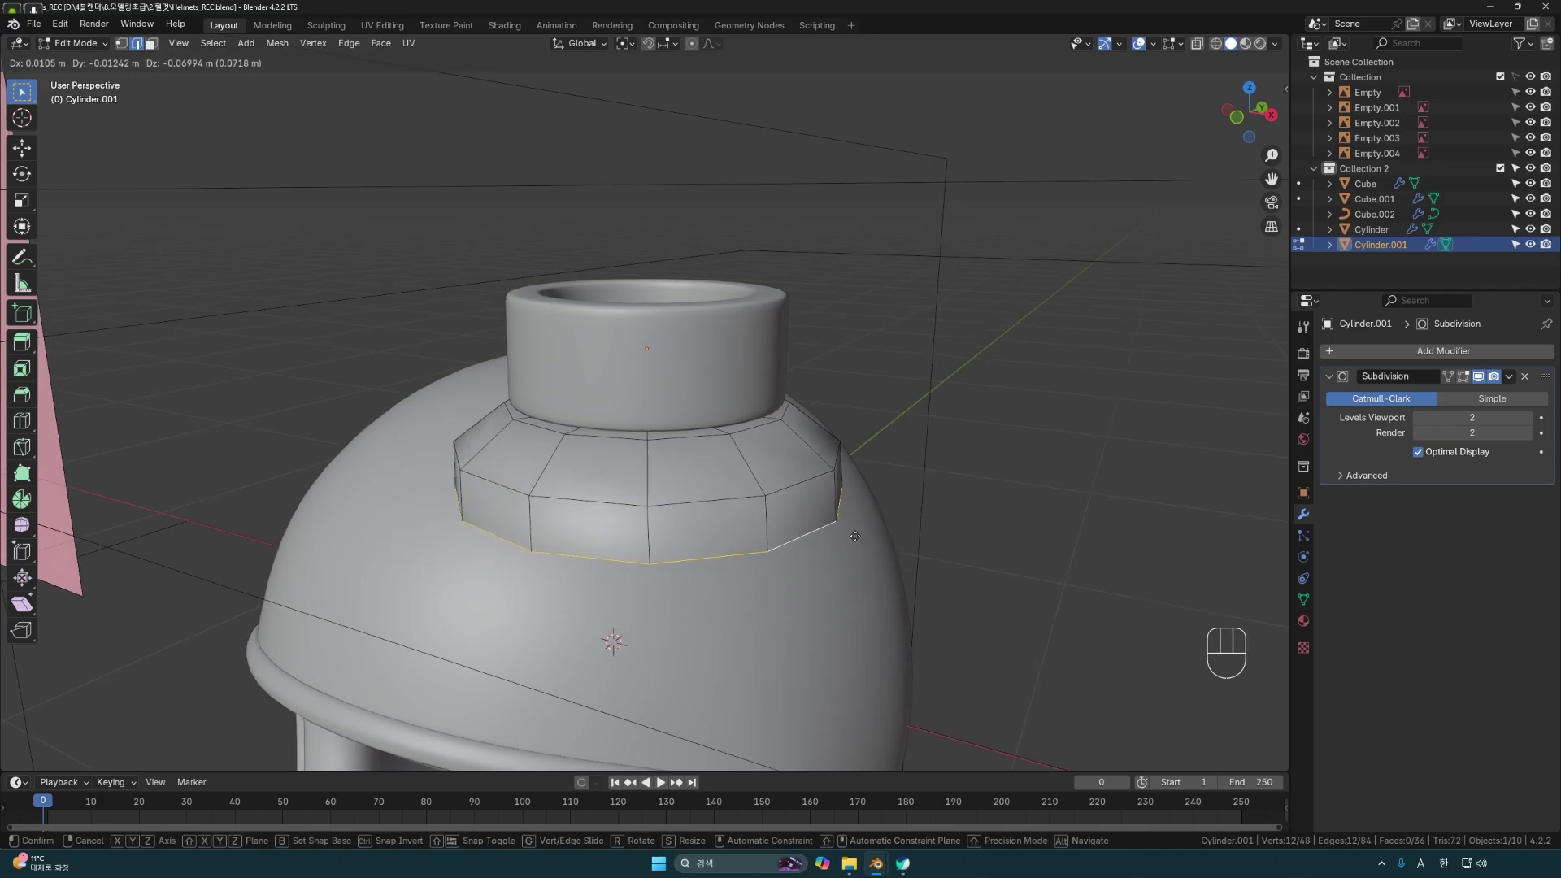
pyautogui.press('s')
pyautogui.click(893, 557)
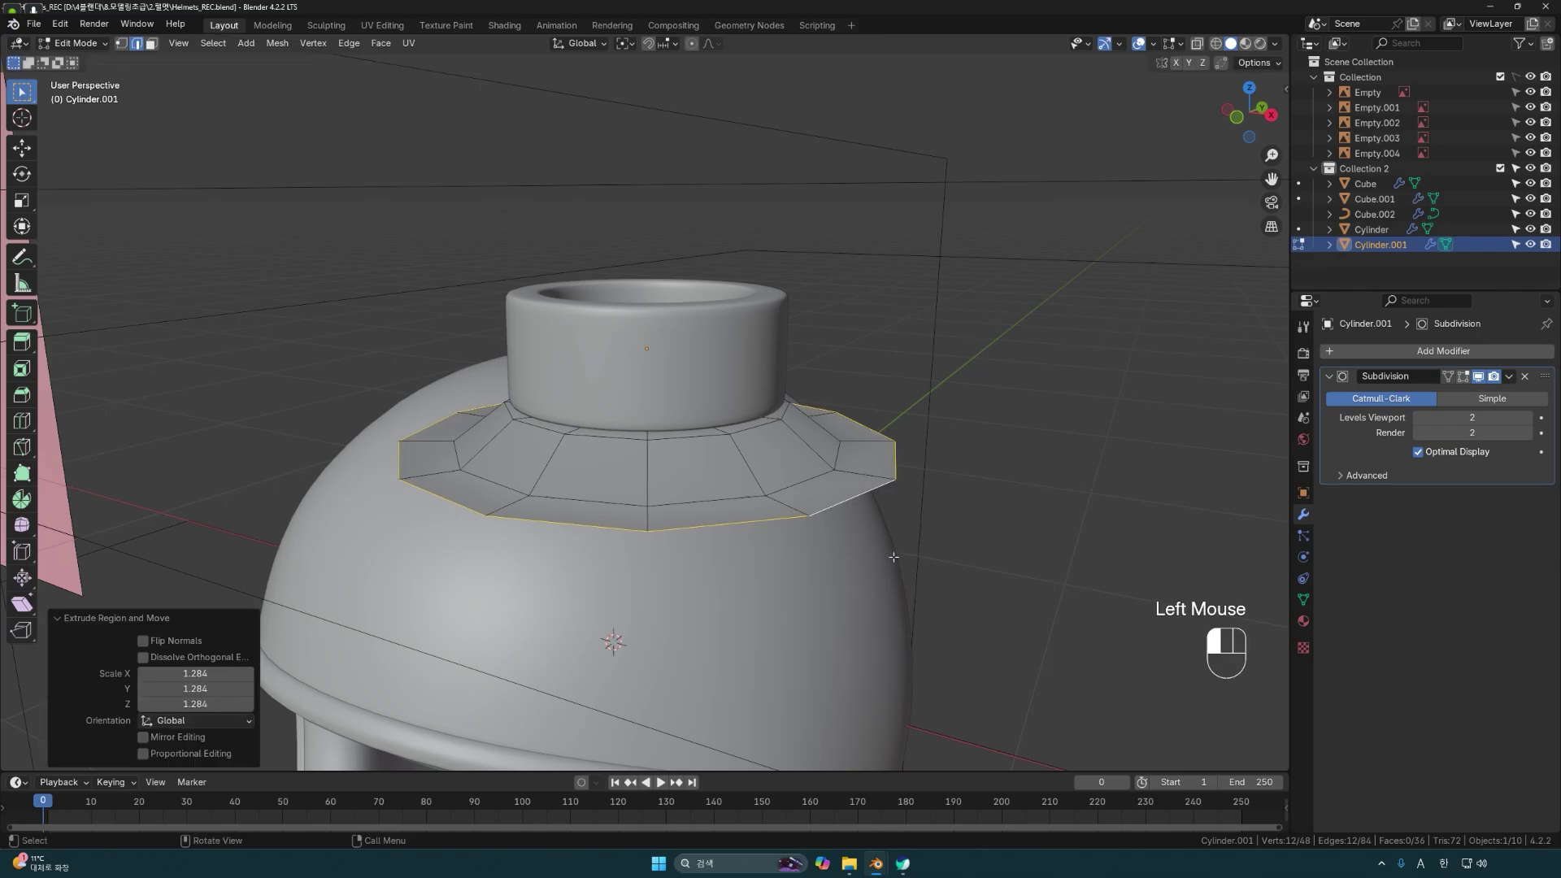
pyautogui.press('g')
pyautogui.press('z')
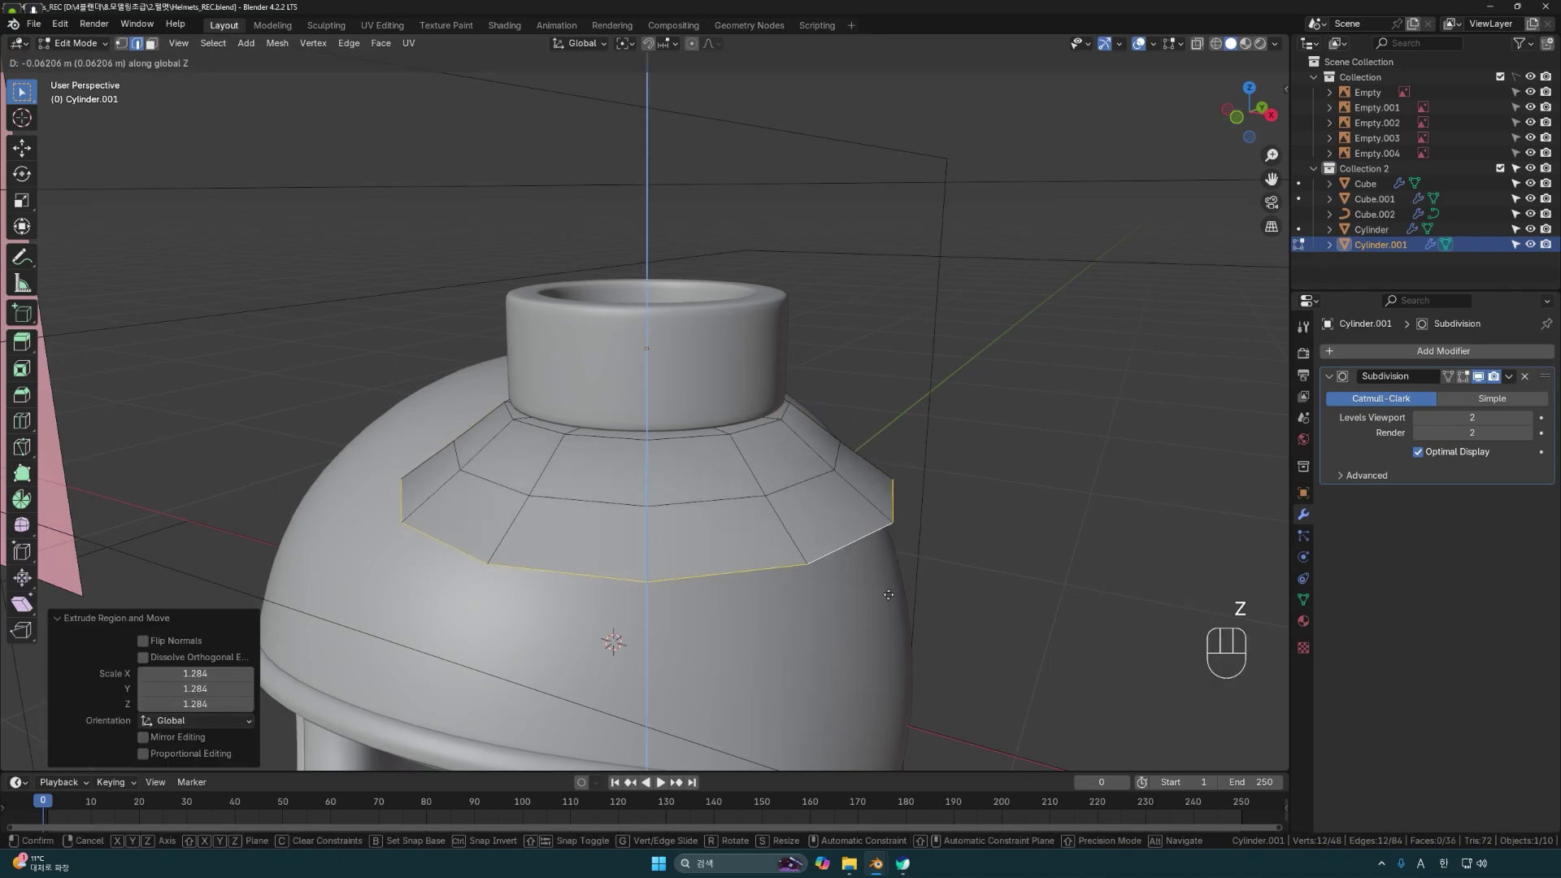
pyautogui.click(888, 594)
pyautogui.moveTo(888, 594); pyautogui.dragTo(772, 519, button='middle')
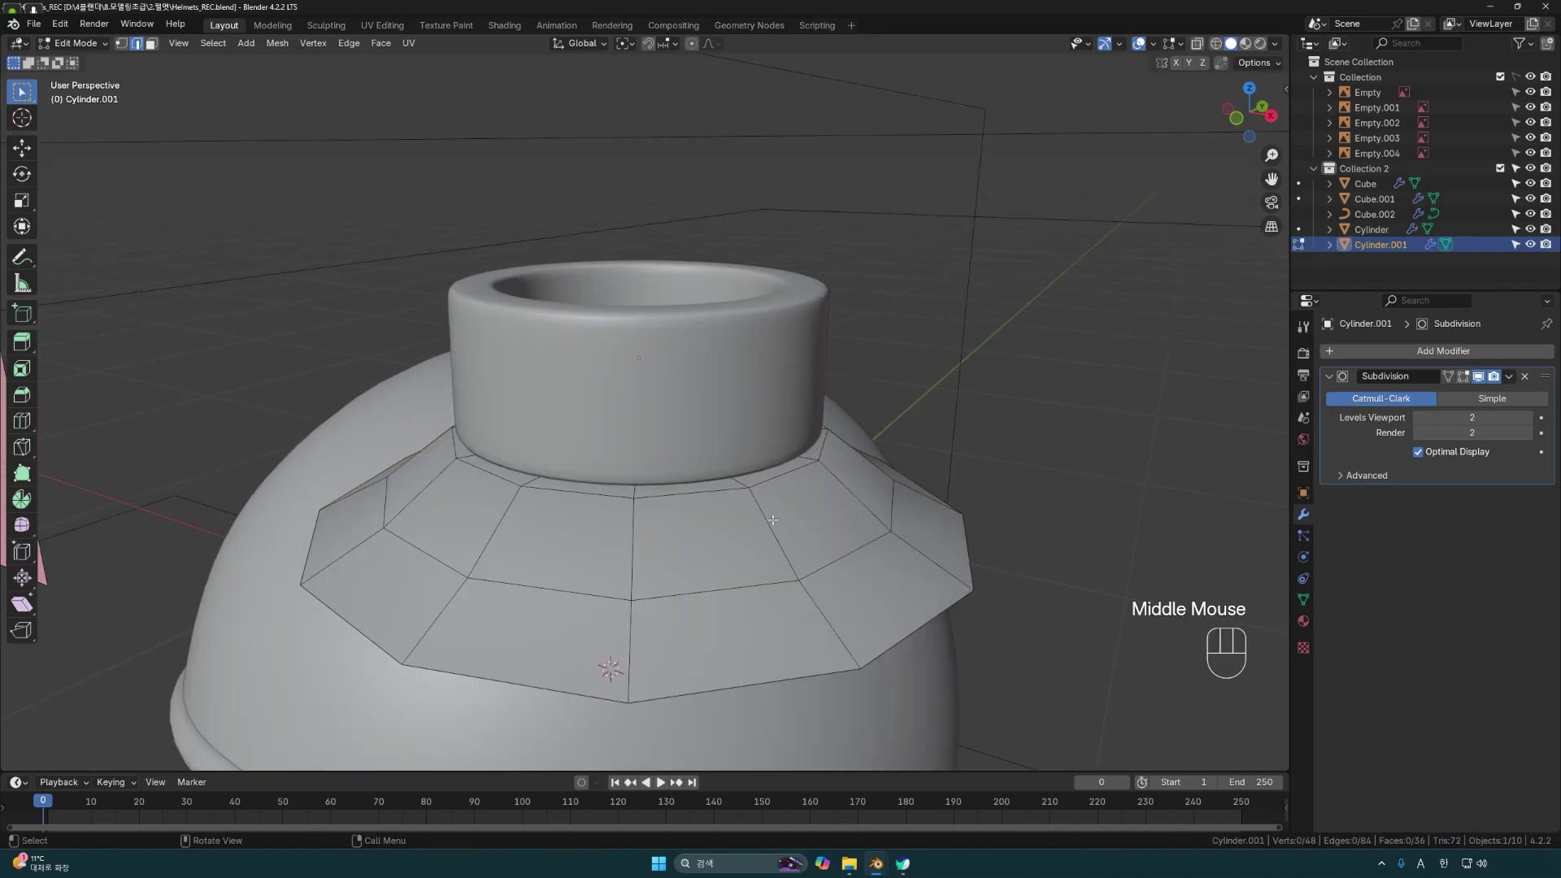
# Scale the skirt's middle edge loop inward to about 0.95 and check the smoothed flare in Object Mode.
pyautogui.keyDown('alt'); pyautogui.click(831, 564); pyautogui.keyUp('alt')
pyautogui.press('s')
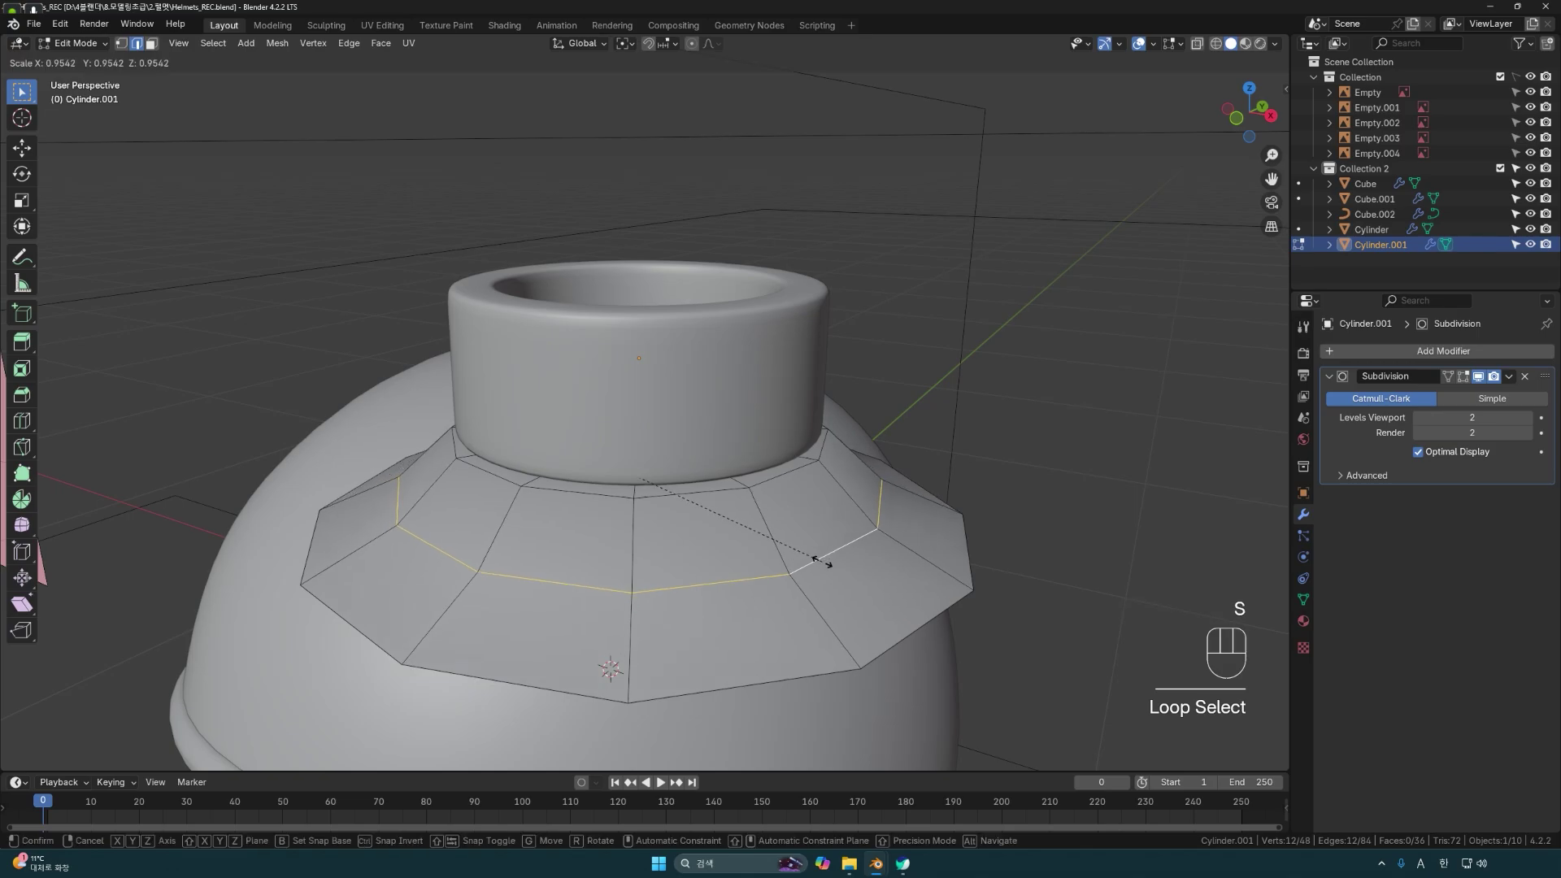
pyautogui.click(826, 557)
pyautogui.click(1000, 488)
pyautogui.moveTo(1000, 488); pyautogui.dragTo(1046, 457, button='middle')
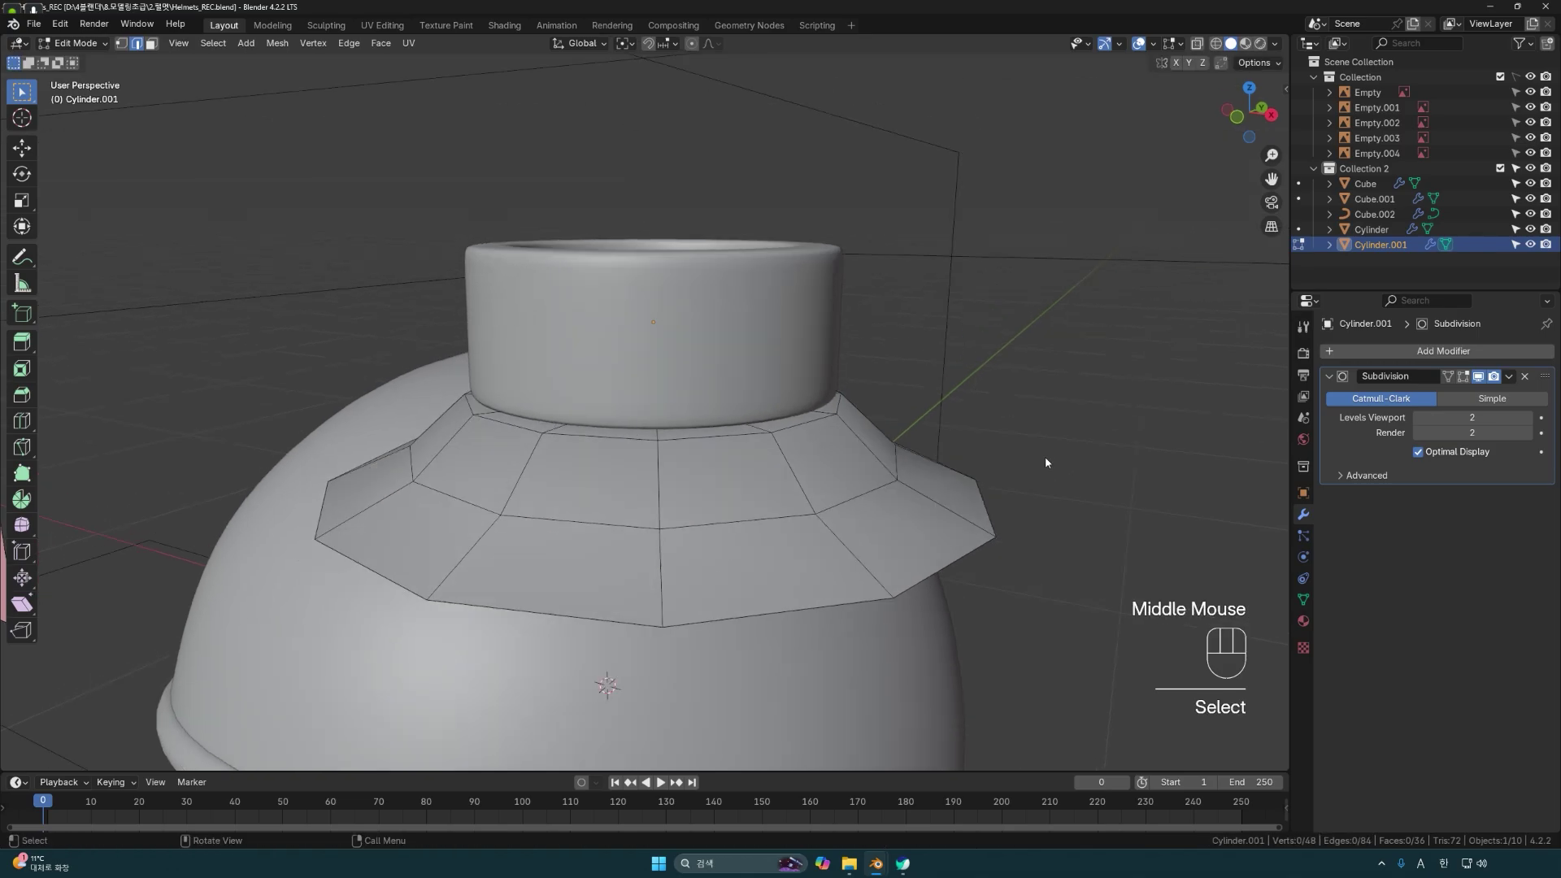
pyautogui.press('Tab')
pyautogui.scroll(-2, 965, 499)
pyautogui.moveTo(965, 499); pyautogui.dragTo(930, 533, button='middle')
pyautogui.scroll(2, 913, 534)
pyautogui.press('Tab')
pyautogui.scroll(3, 857, 523)
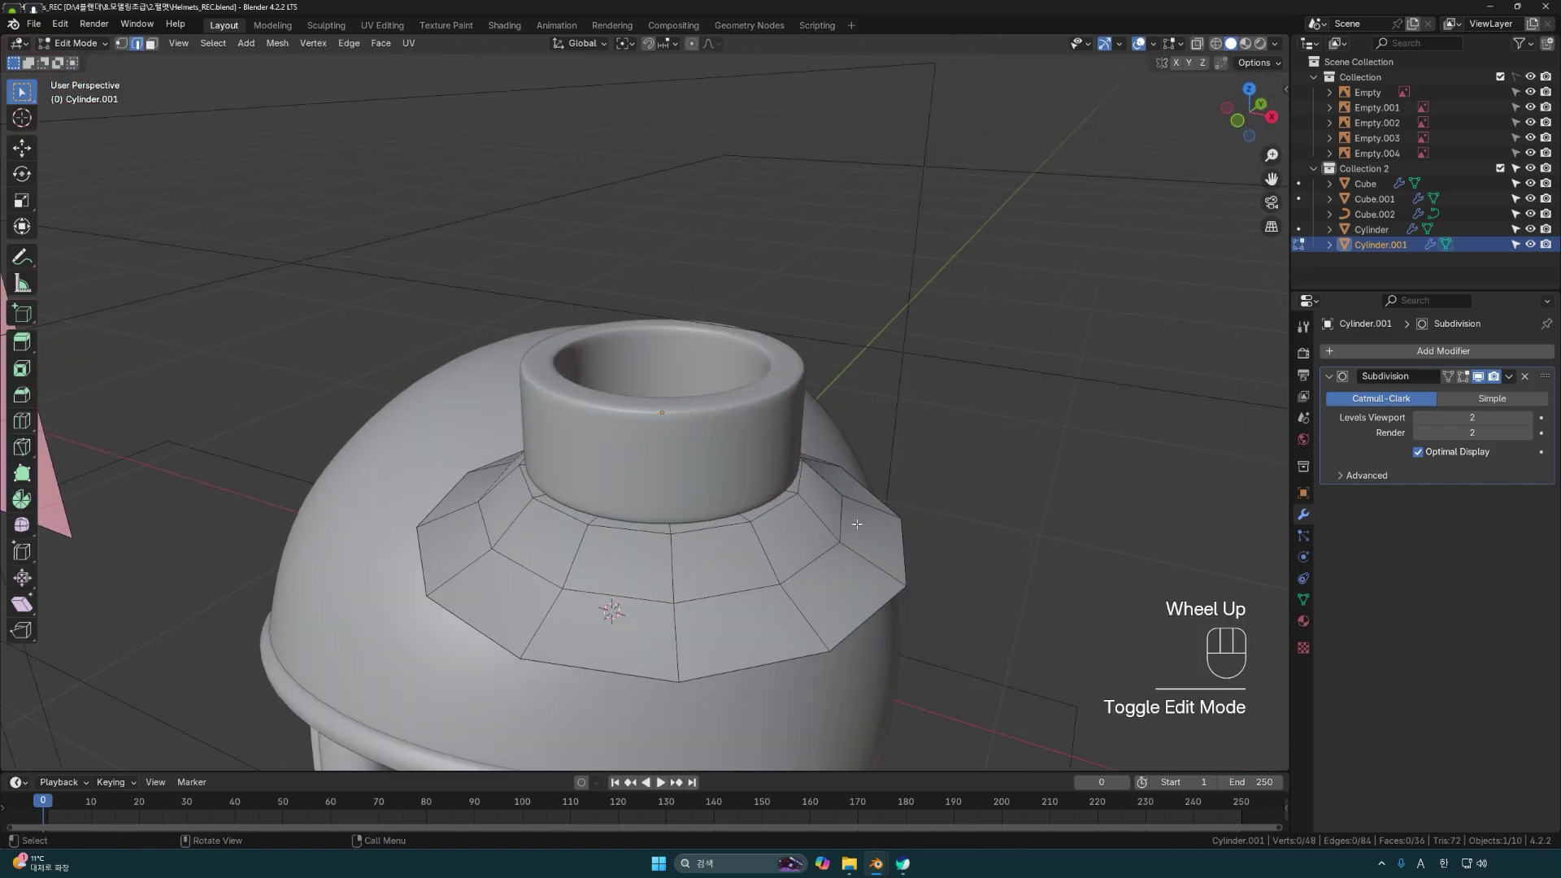
# Add a support loop cut to the skirt's upper face band, slid to about 0.91 near the lens ring, and return to Object Mode.
pyautogui.scroll(4, 856, 524)
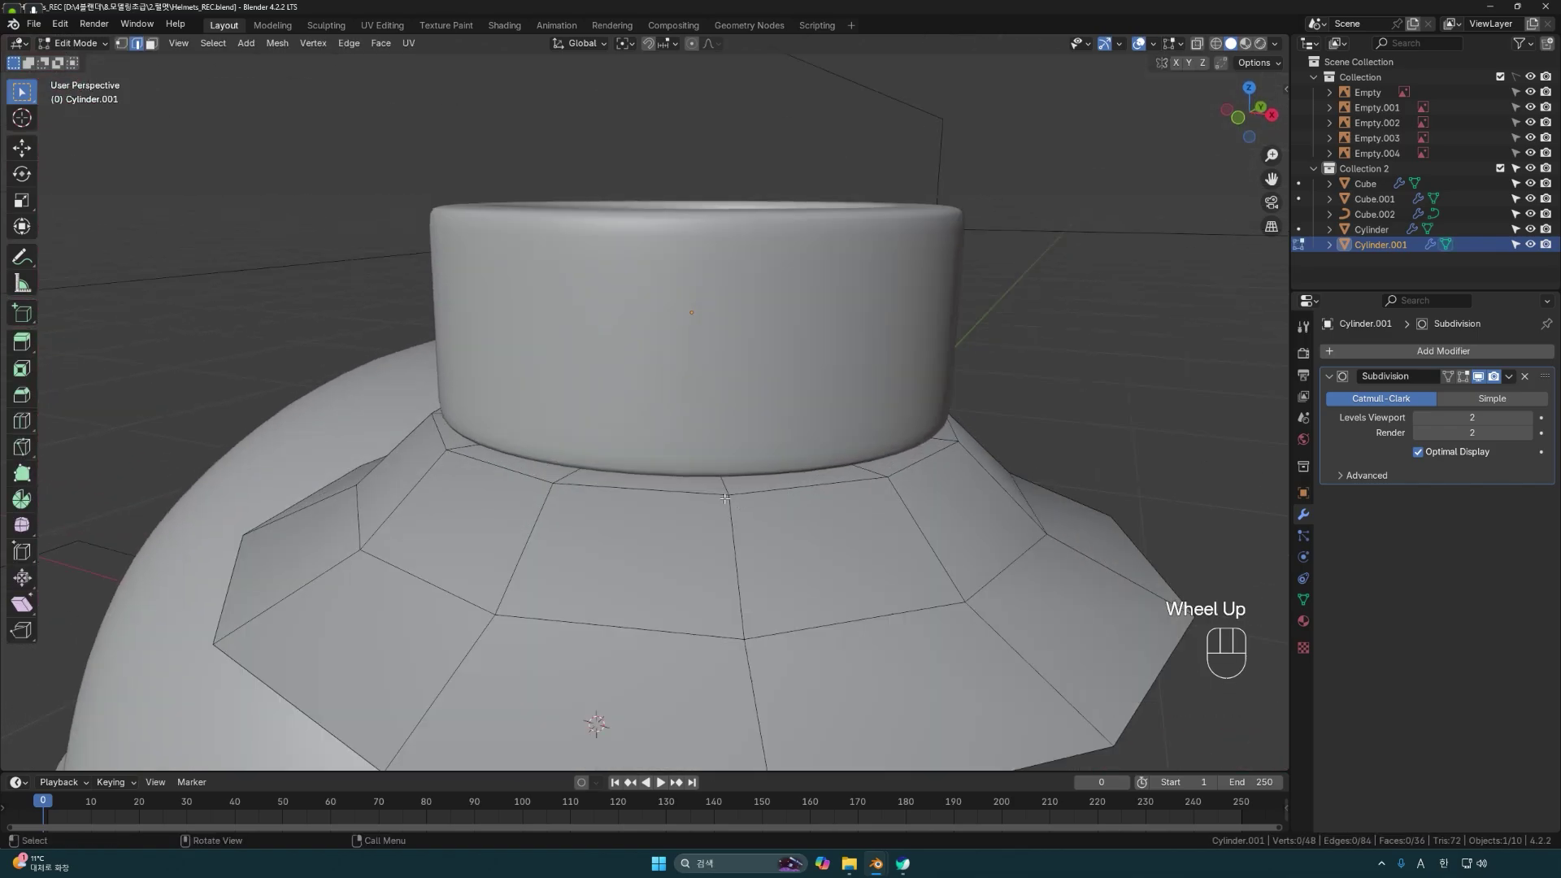
pyautogui.scroll(-2, 794, 499)
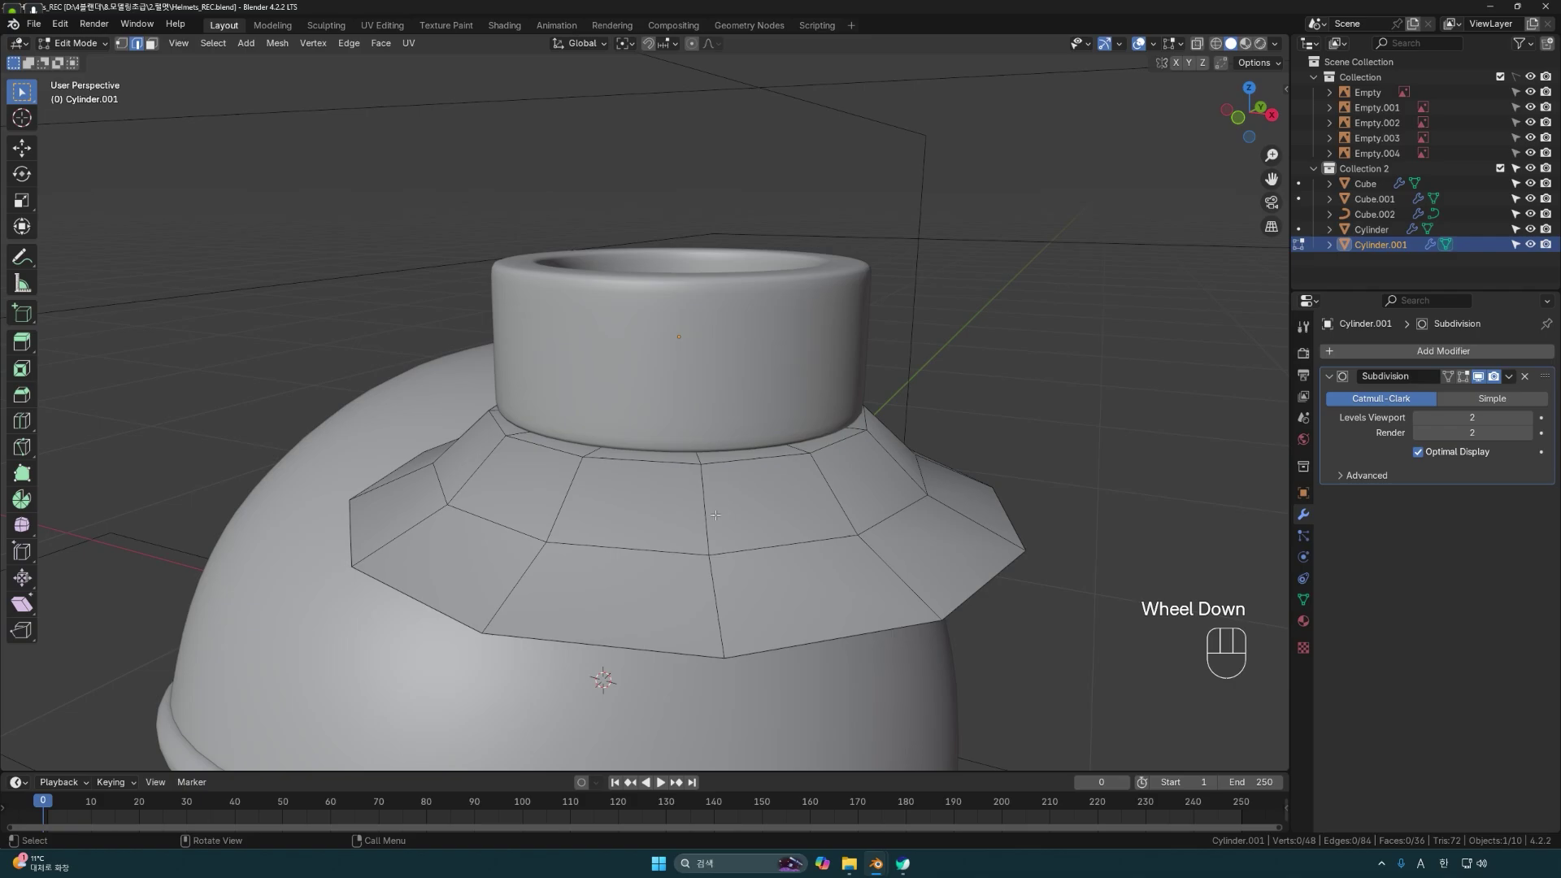
pyautogui.hotkey('ctrl', 'r')
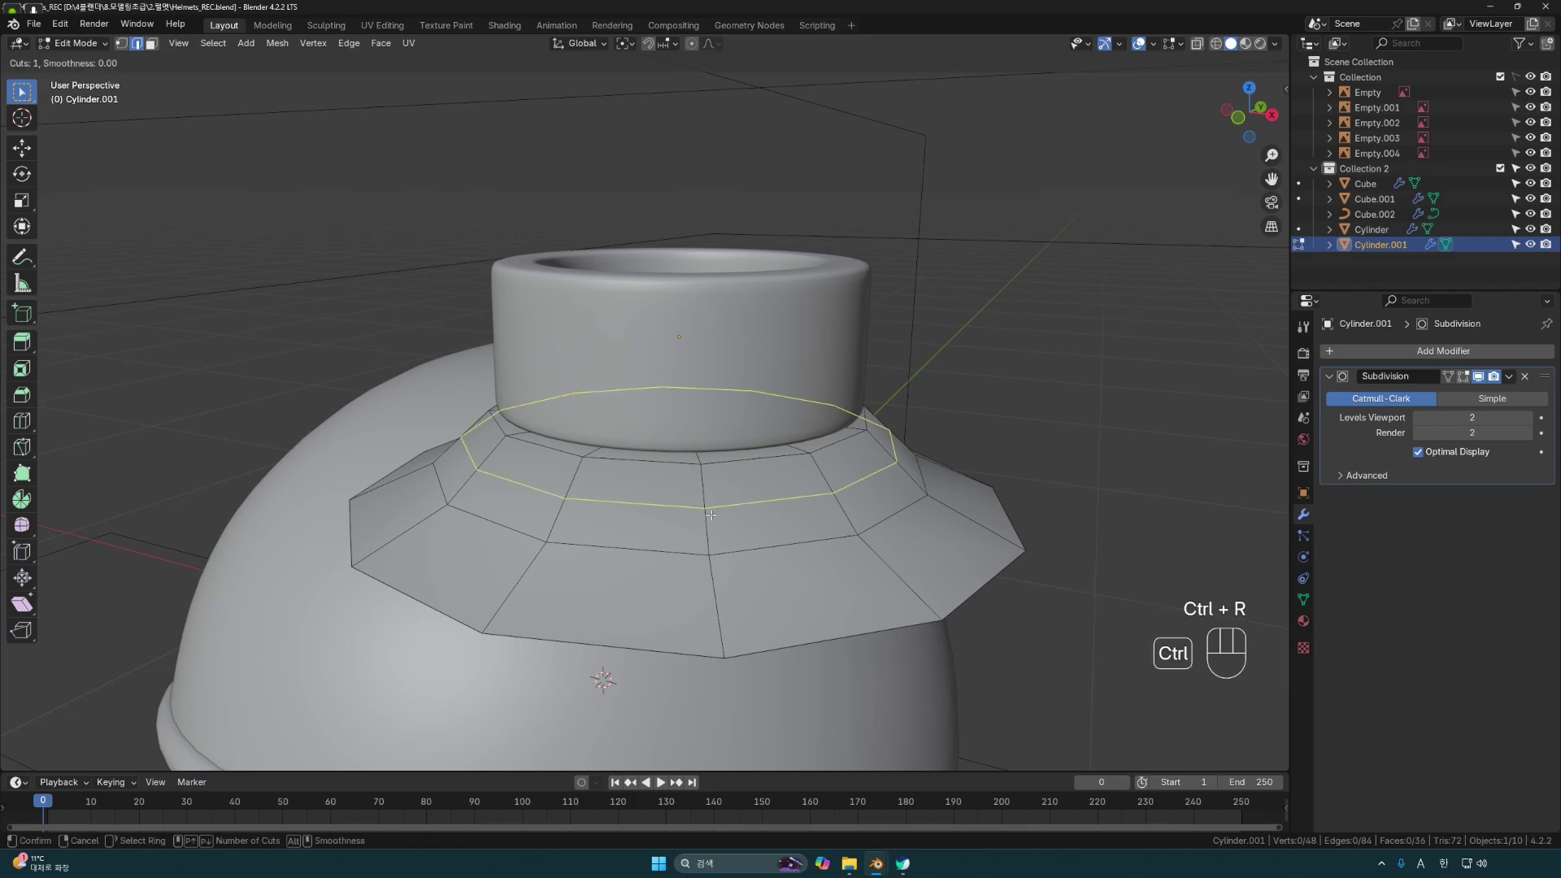
pyautogui.click(711, 514)
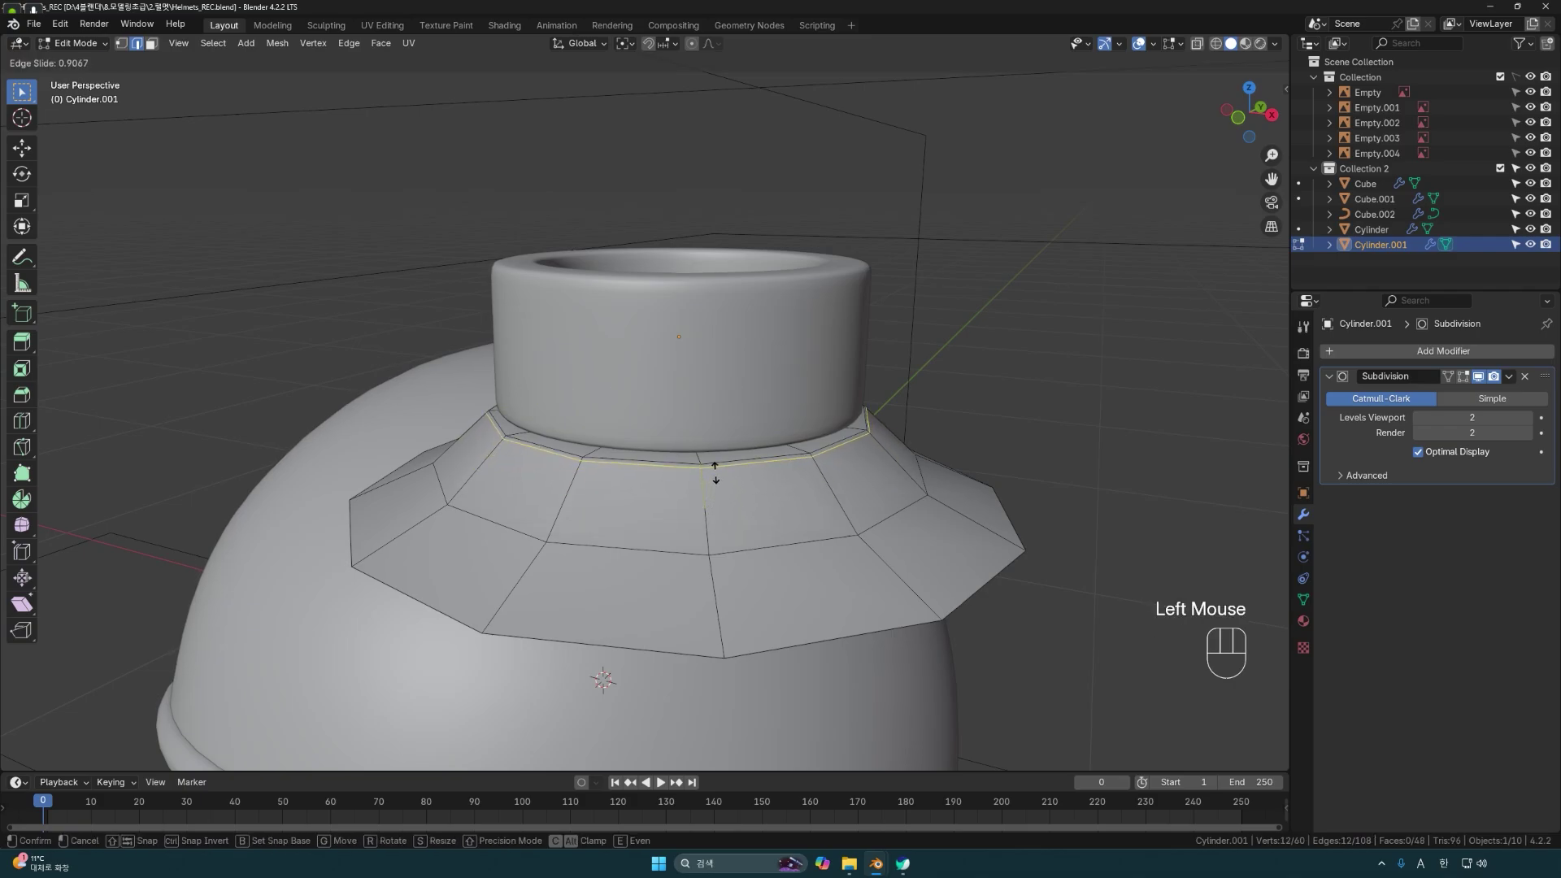
pyautogui.click(715, 472)
pyautogui.click(1075, 422)
pyautogui.press('Tab')
# Isolate the flared base piece in local view and open its mesh for editing from the top view.
pyautogui.moveTo(1075, 422); pyautogui.dragTo(781, 488, button='middle')
pyautogui.scroll(-2, 778, 562)
pyautogui.click(790, 472)
pyautogui.press('`')
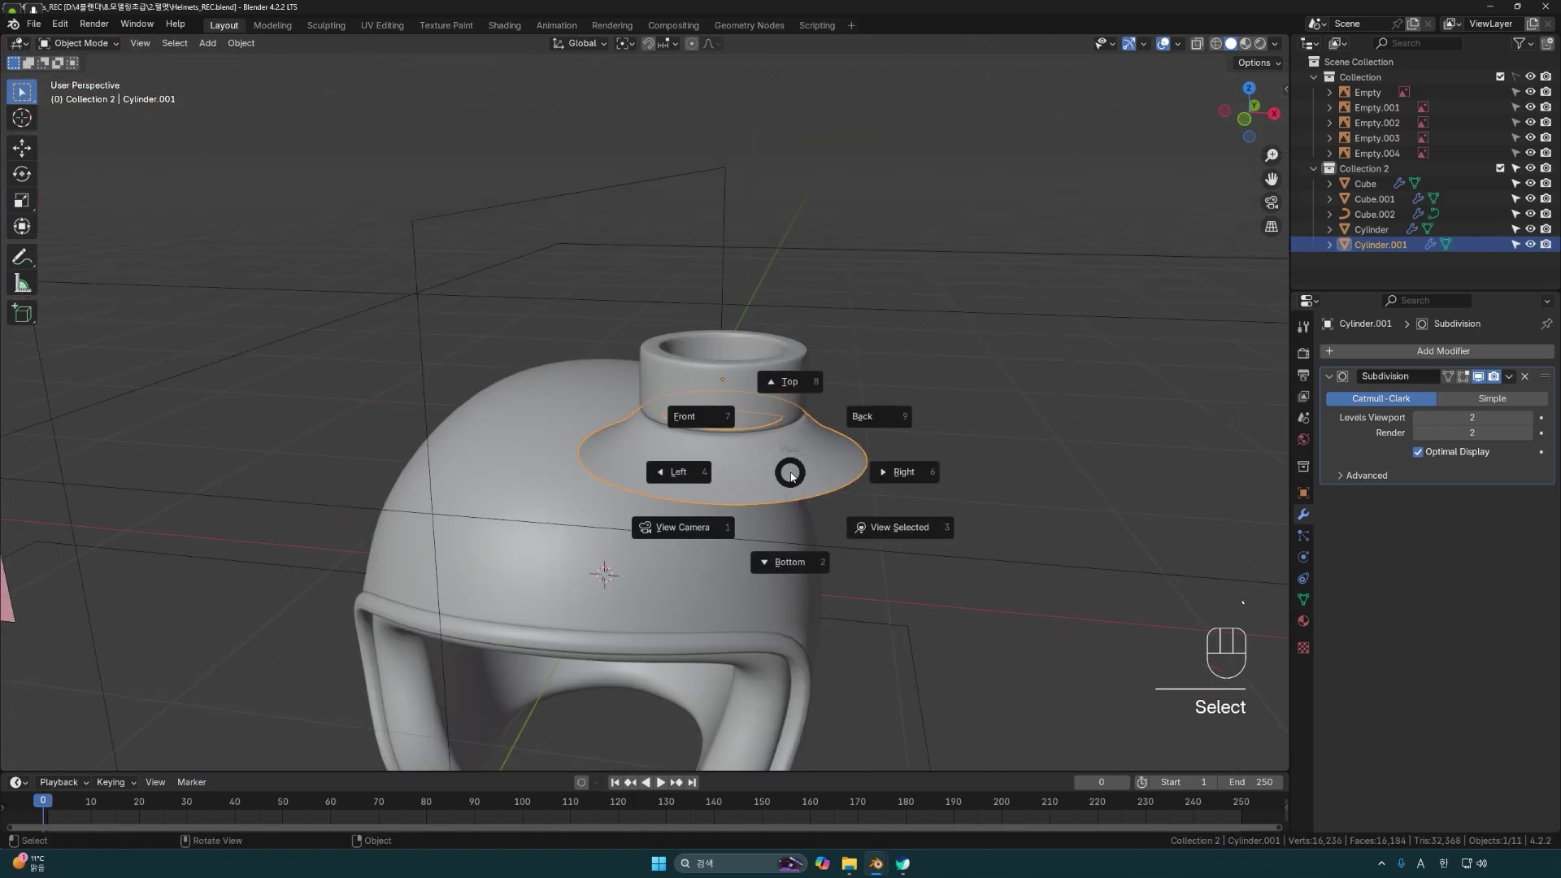
pyautogui.press('8')
pyautogui.keyDown('shift'); pyautogui.moveTo(847, 533); pyautogui.dragTo(777, 439, button='middle'); pyautogui.keyUp('shift')
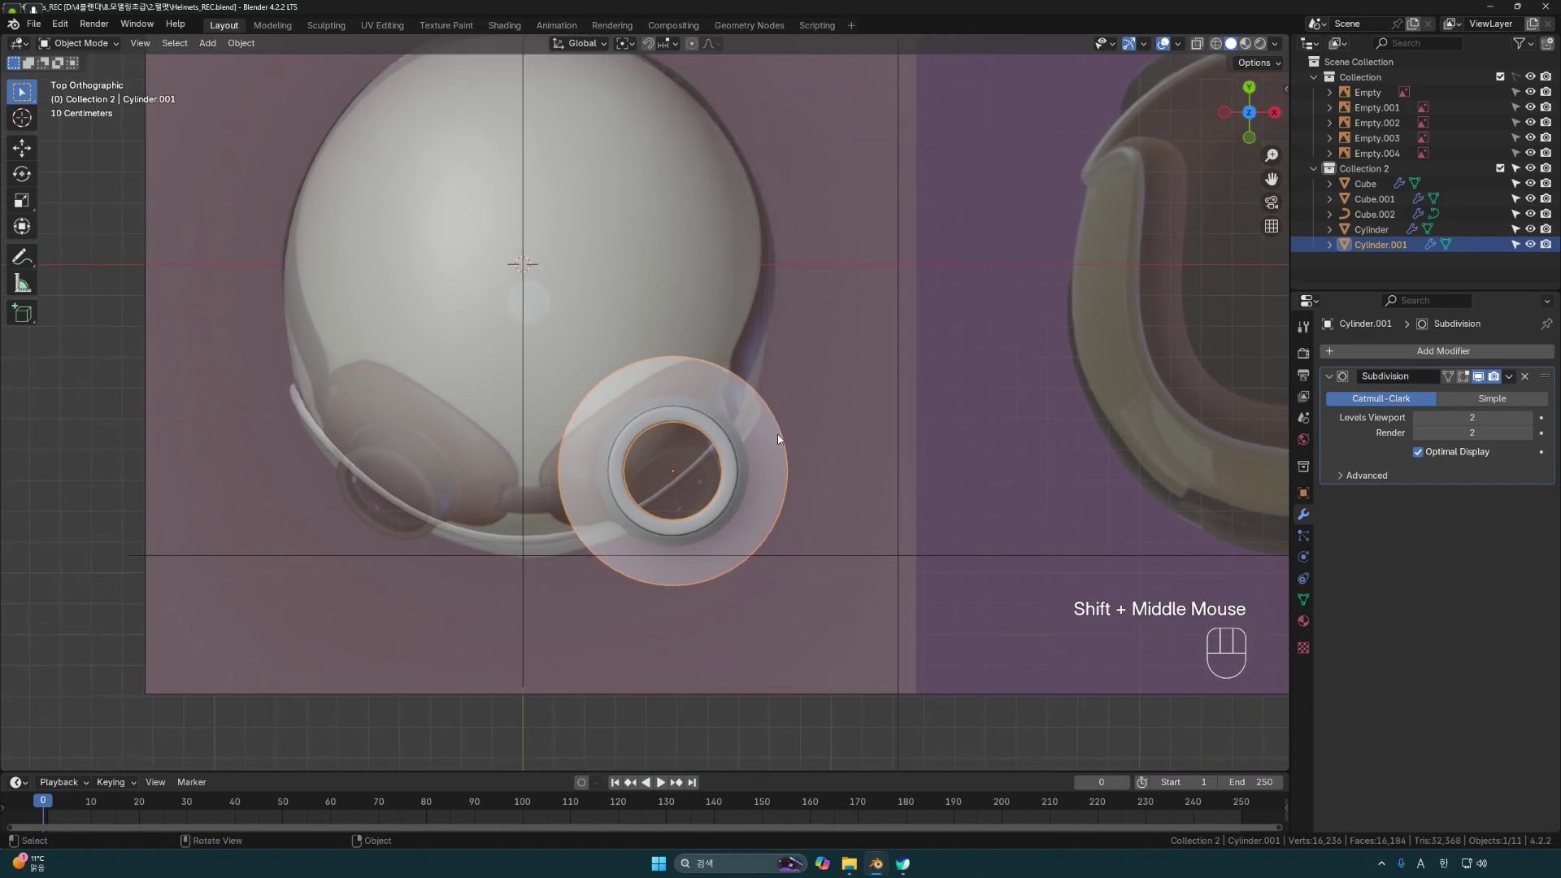
pyautogui.press('KP_Divide')
pyautogui.click(795, 441)
pyautogui.moveTo(795, 440); pyautogui.dragTo(760, 431, button='middle')
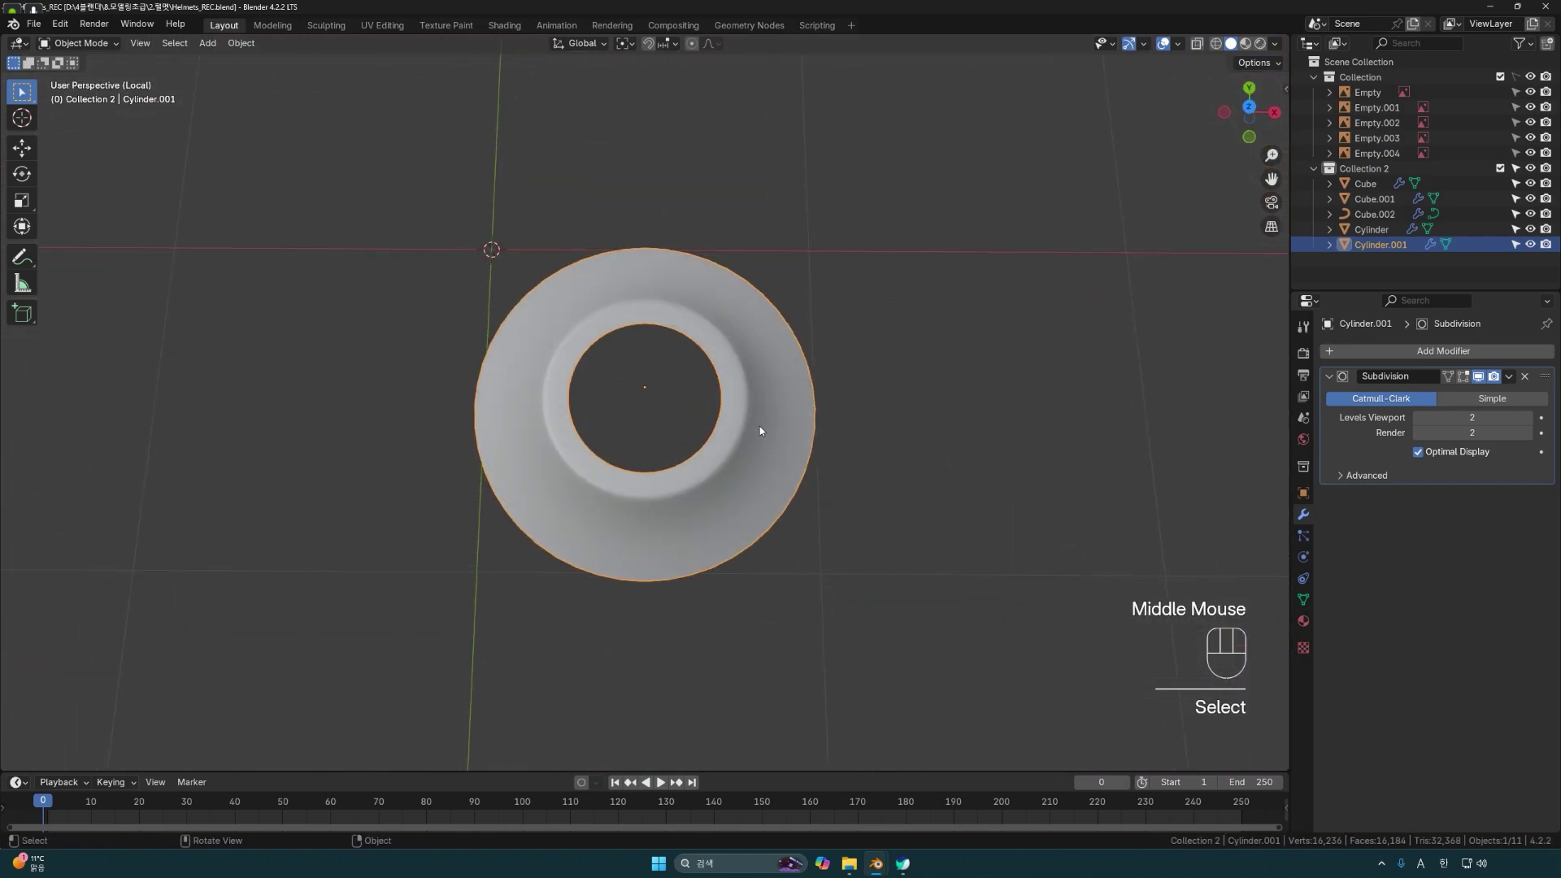
pyautogui.press('Tab')
pyautogui.scroll(2, 759, 341)
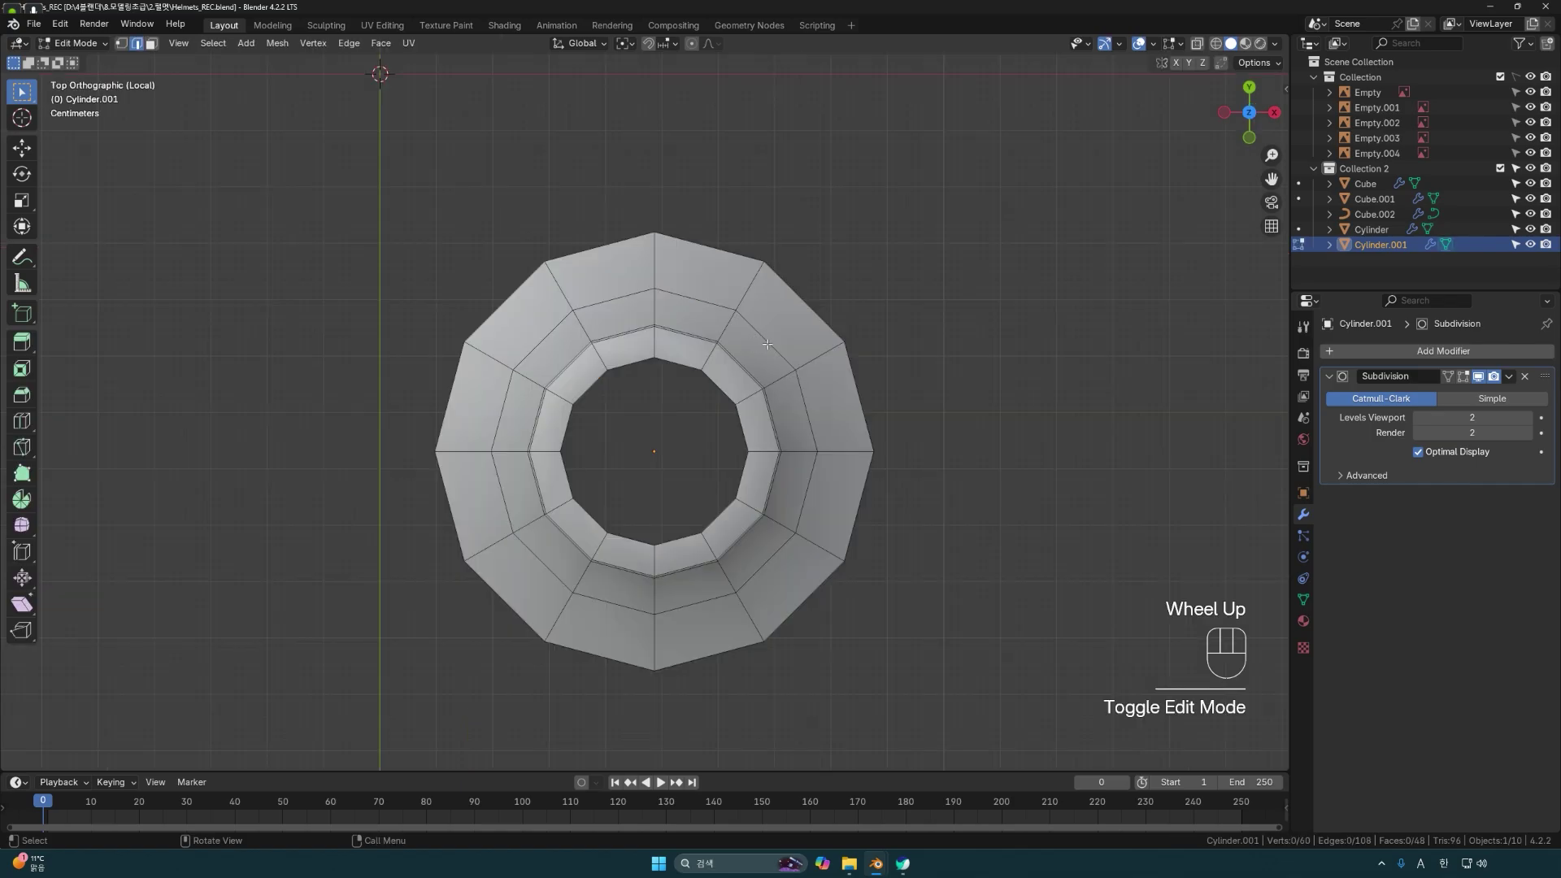
# Select the three outermost vertices on the base's -X side in wireframe and move them outward about 0.1 m along X.
pyautogui.doubleClick(865, 446)
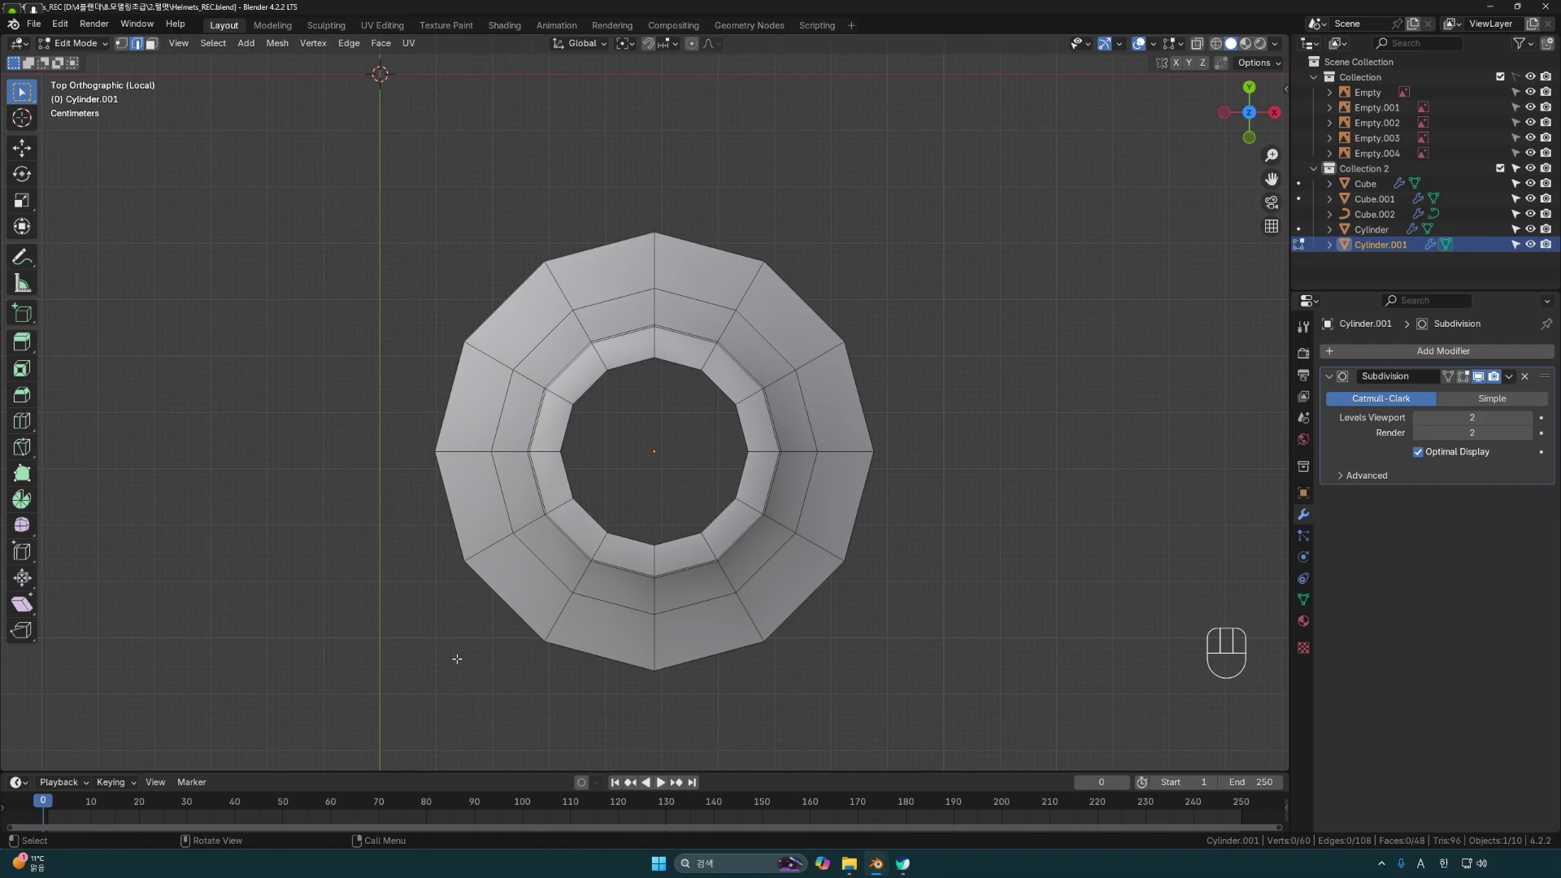
pyautogui.moveTo(398, 303); pyautogui.dragTo(474, 607)
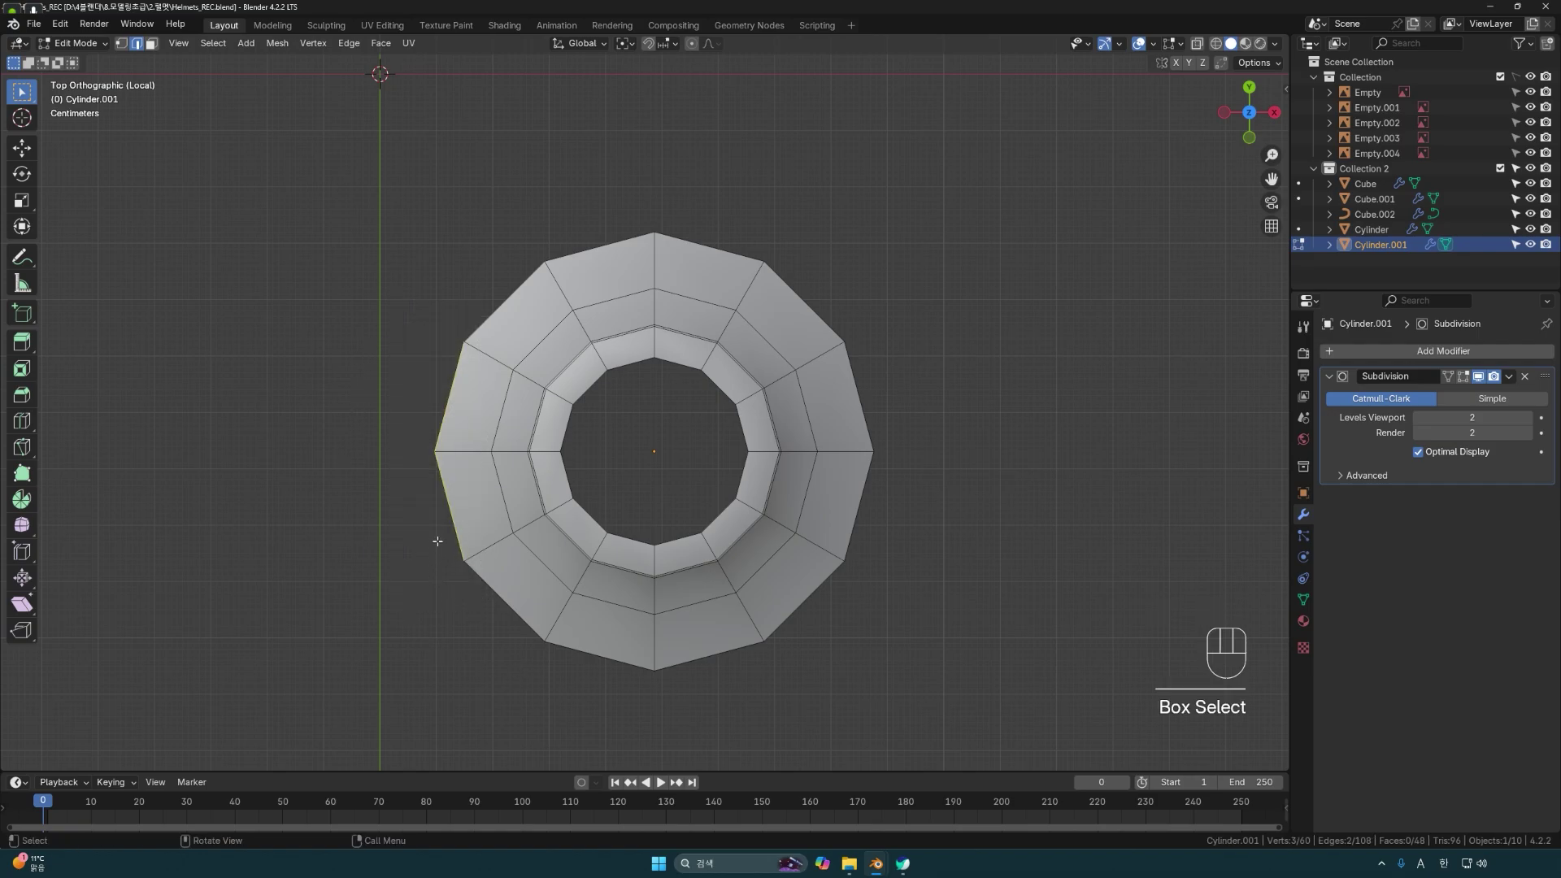
pyautogui.press('1')
pyautogui.moveTo(373, 269); pyautogui.dragTo(479, 593)
pyautogui.hotkey('shift', 'z')
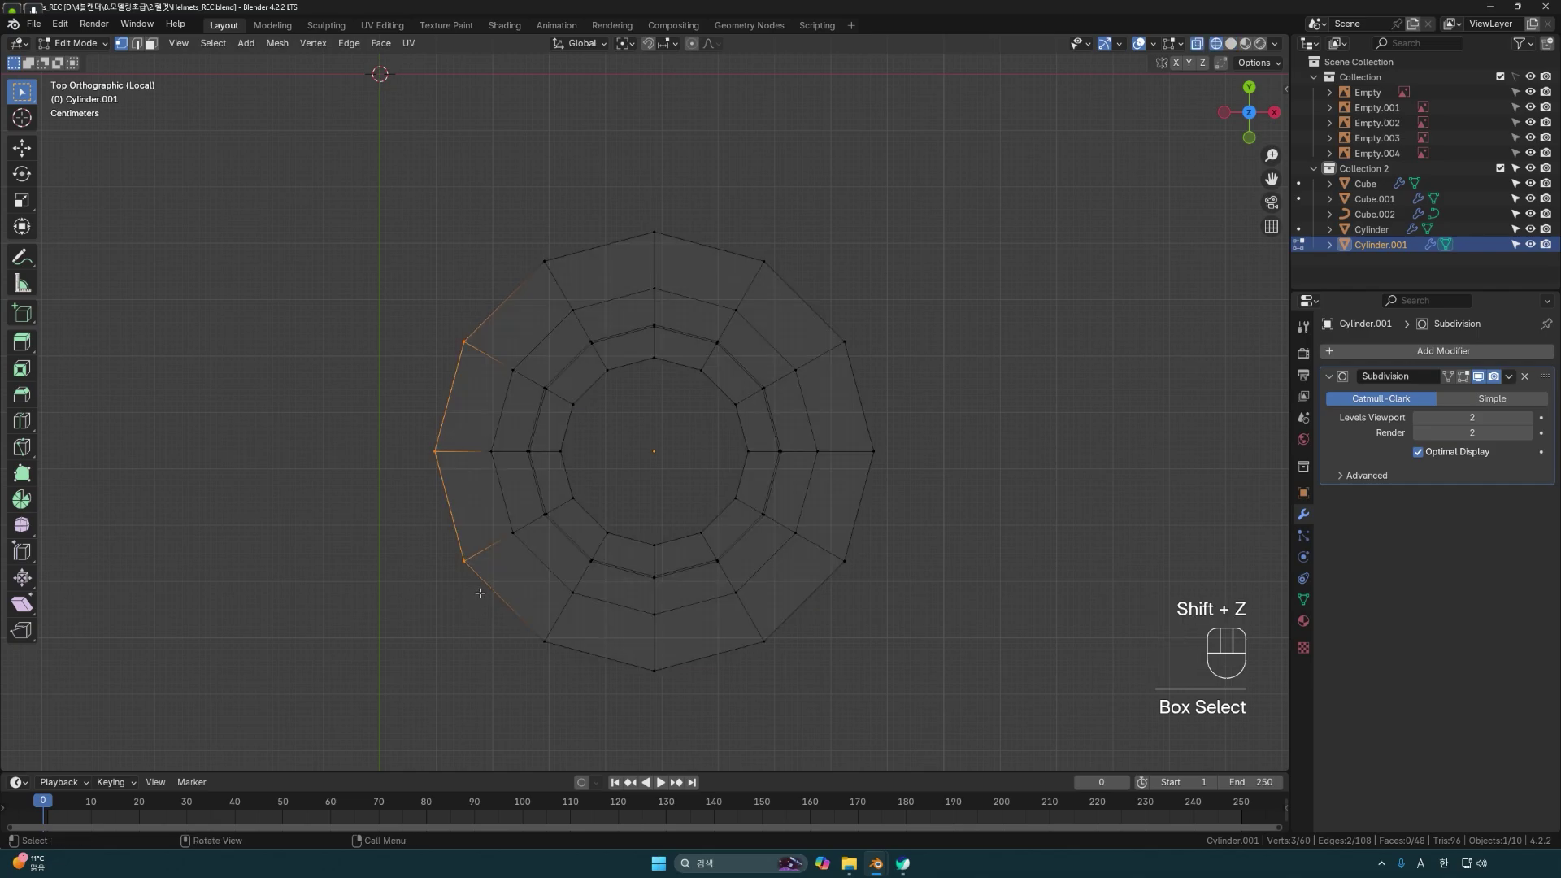
pyautogui.press('g')
pyautogui.press('x')
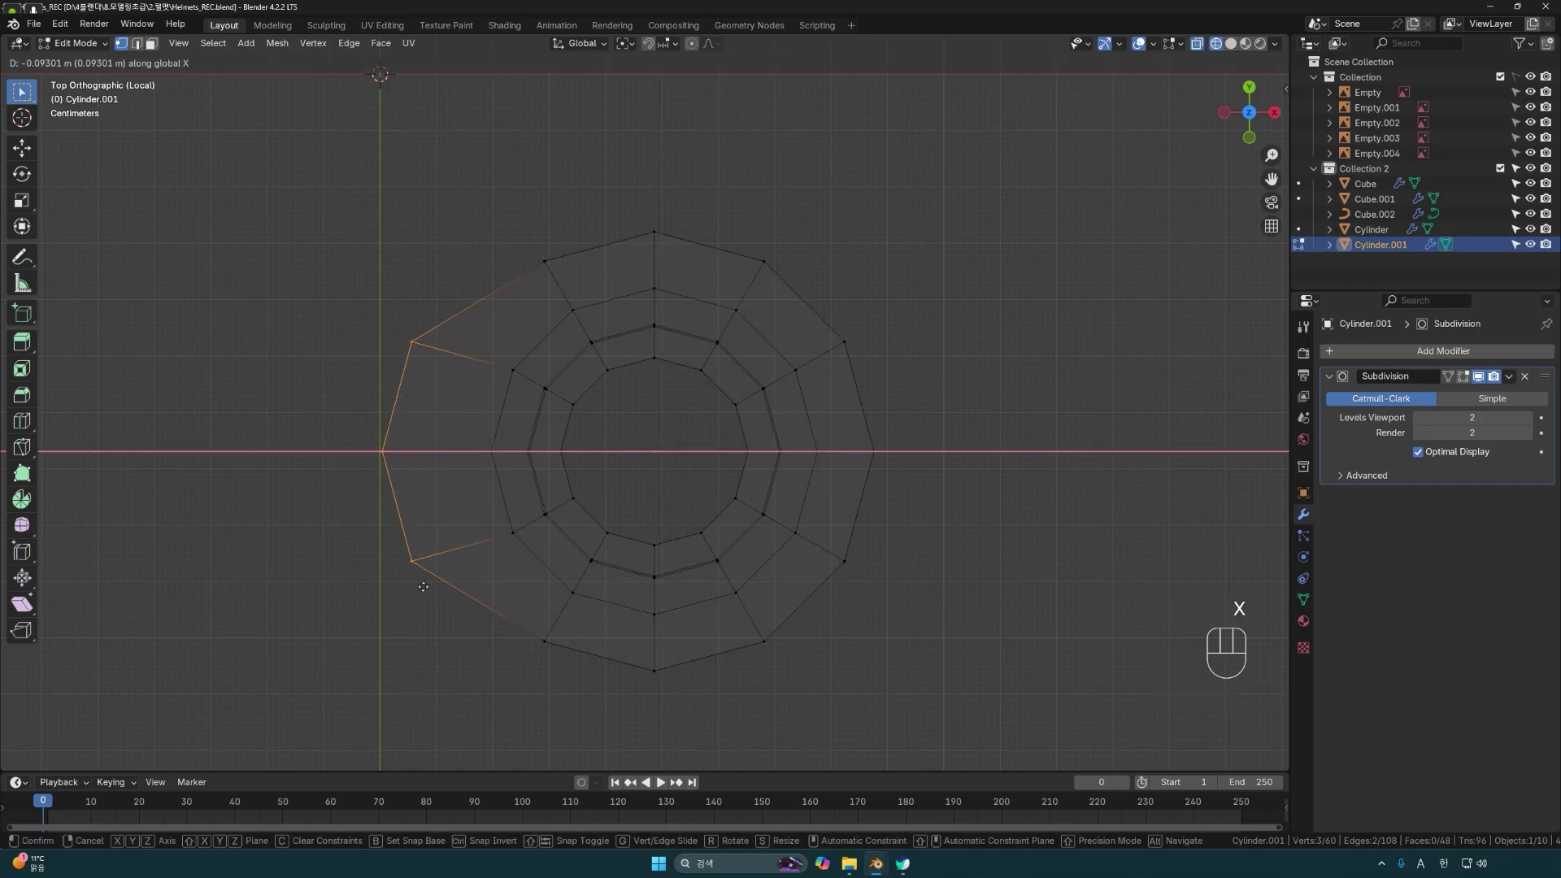
pyautogui.click(414, 586)
# Select the outer vertices on the base's +X side and move them slightly outward along X.
pyautogui.moveTo(831, 327); pyautogui.dragTo(943, 618)
pyautogui.press('g')
pyautogui.press('x')
pyautogui.click(967, 569)
# Scale the base's whole outer edge loop to about 0.89 along Y and check the smoothed oval in Object Mode.
pyautogui.moveTo(547, 204); pyautogui.dragTo(733, 247)
pyautogui.keyDown('alt'); pyautogui.click(699, 243); pyautogui.keyUp('alt')
pyautogui.press('s')
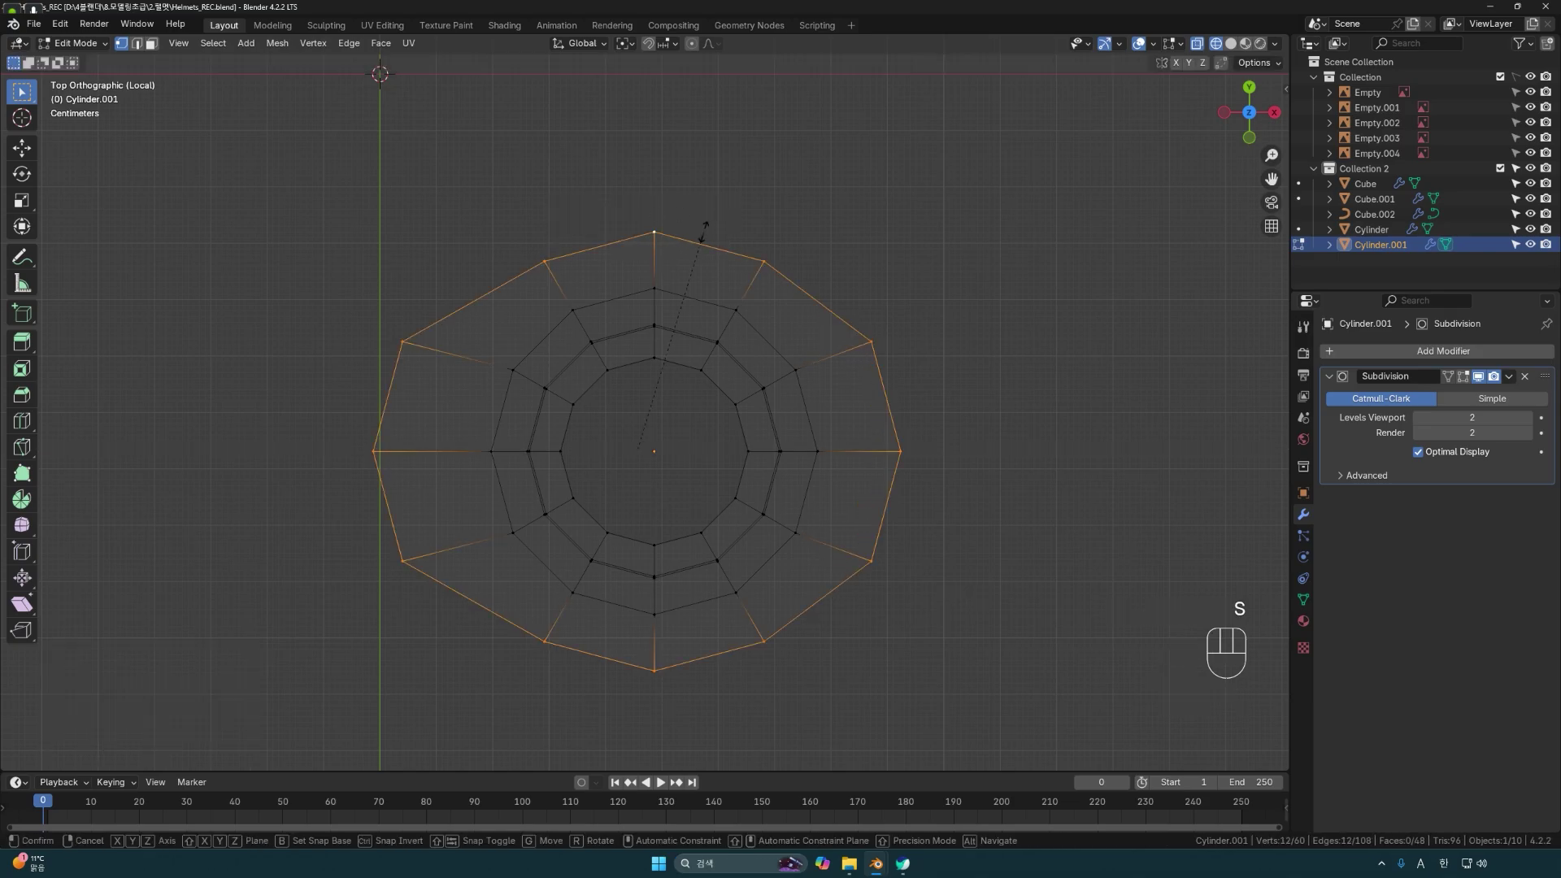
pyautogui.press('z')
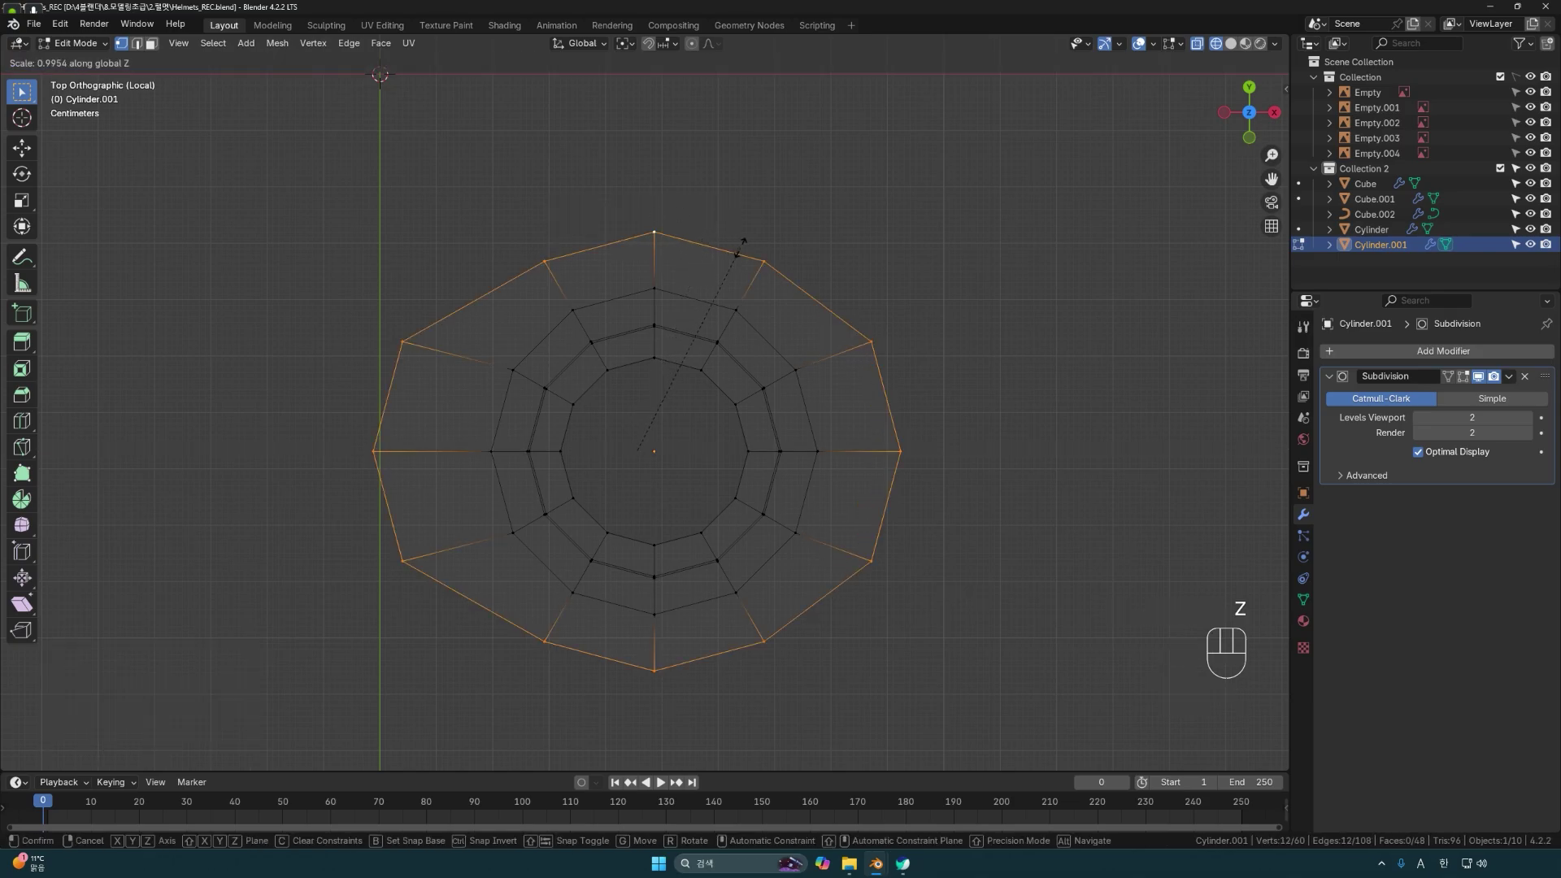
pyautogui.click(740, 238)
pyautogui.press('s')
pyautogui.press('y')
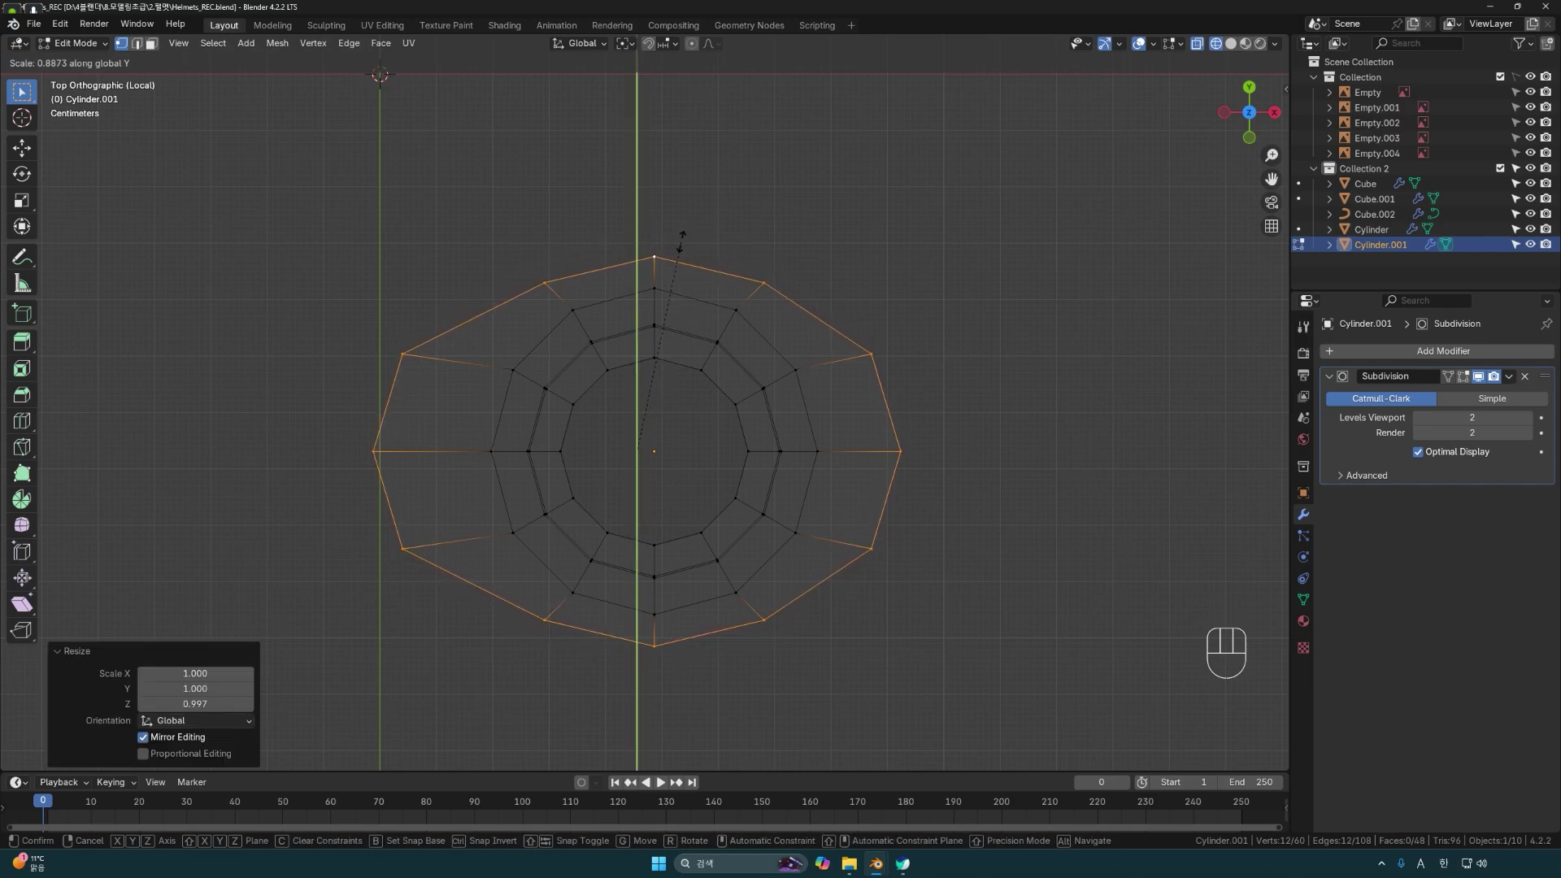
pyautogui.click(681, 237)
pyautogui.scroll(-2, 853, 366)
pyautogui.moveTo(853, 365); pyautogui.dragTo(748, 448, button='middle')
pyautogui.press('Tab')
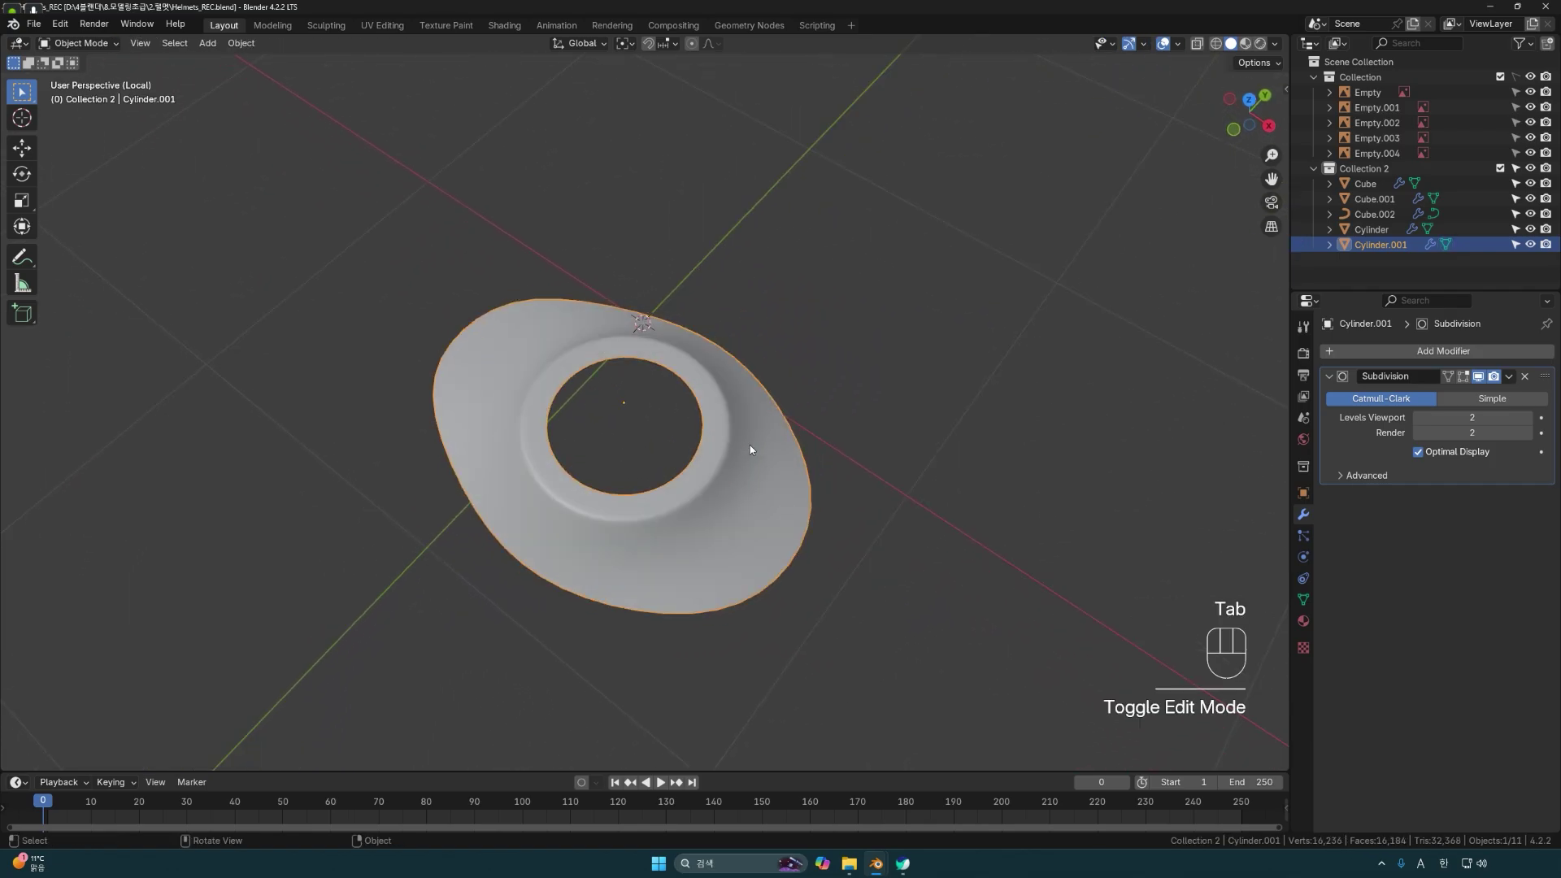
# Select three middle-loop vertices on the base's -X side and edge slide them outward by a factor of about 0.335.
pyautogui.click(592, 573)
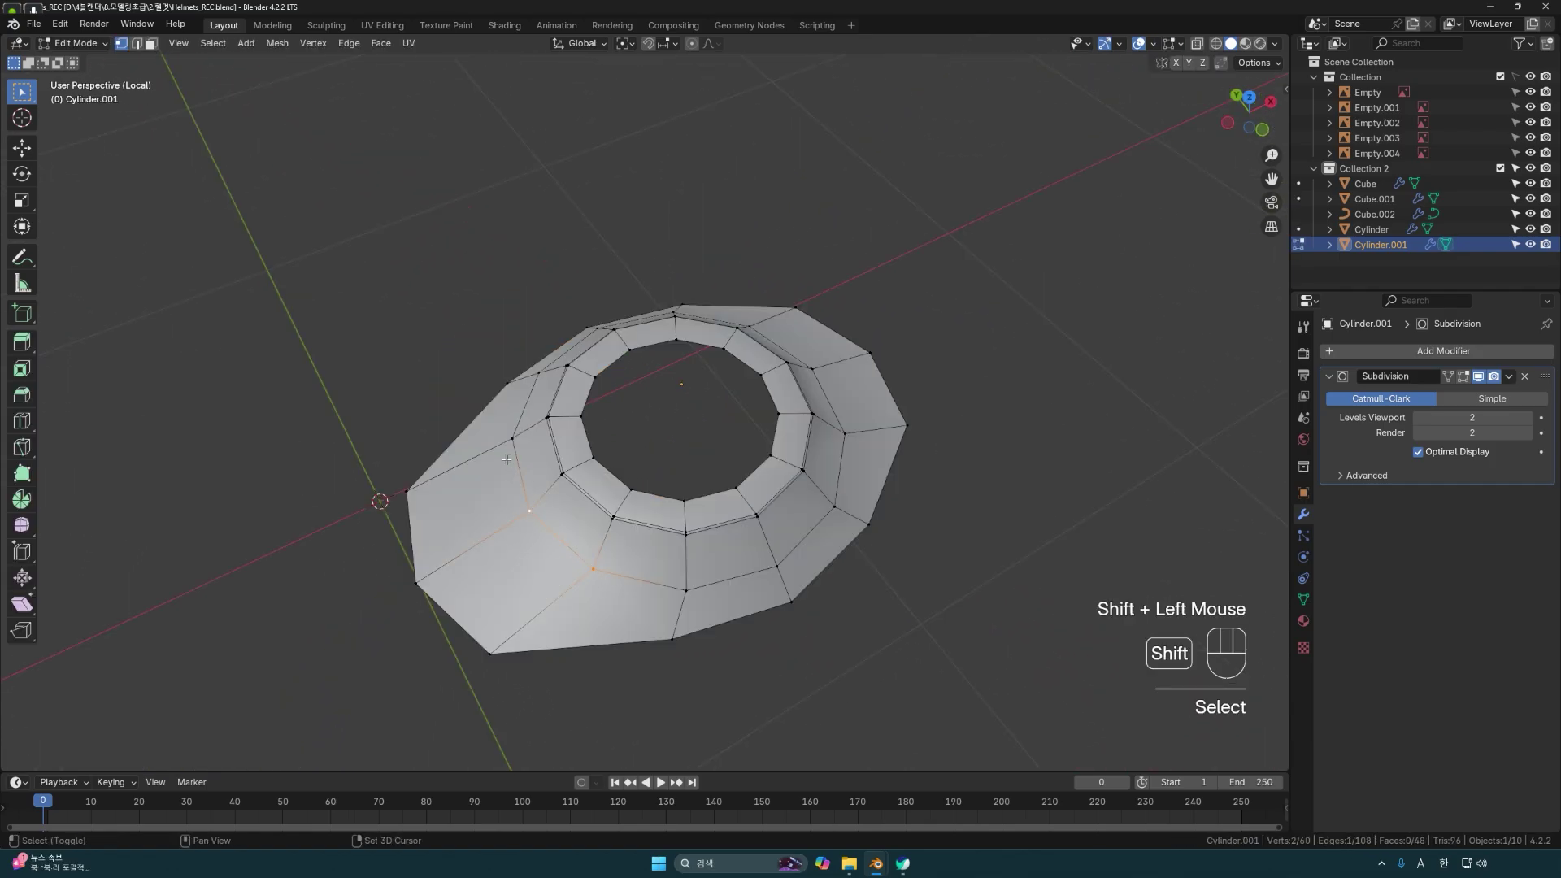
pyautogui.keyDown('shift'); pyautogui.click(507, 440); pyautogui.keyUp('shift')
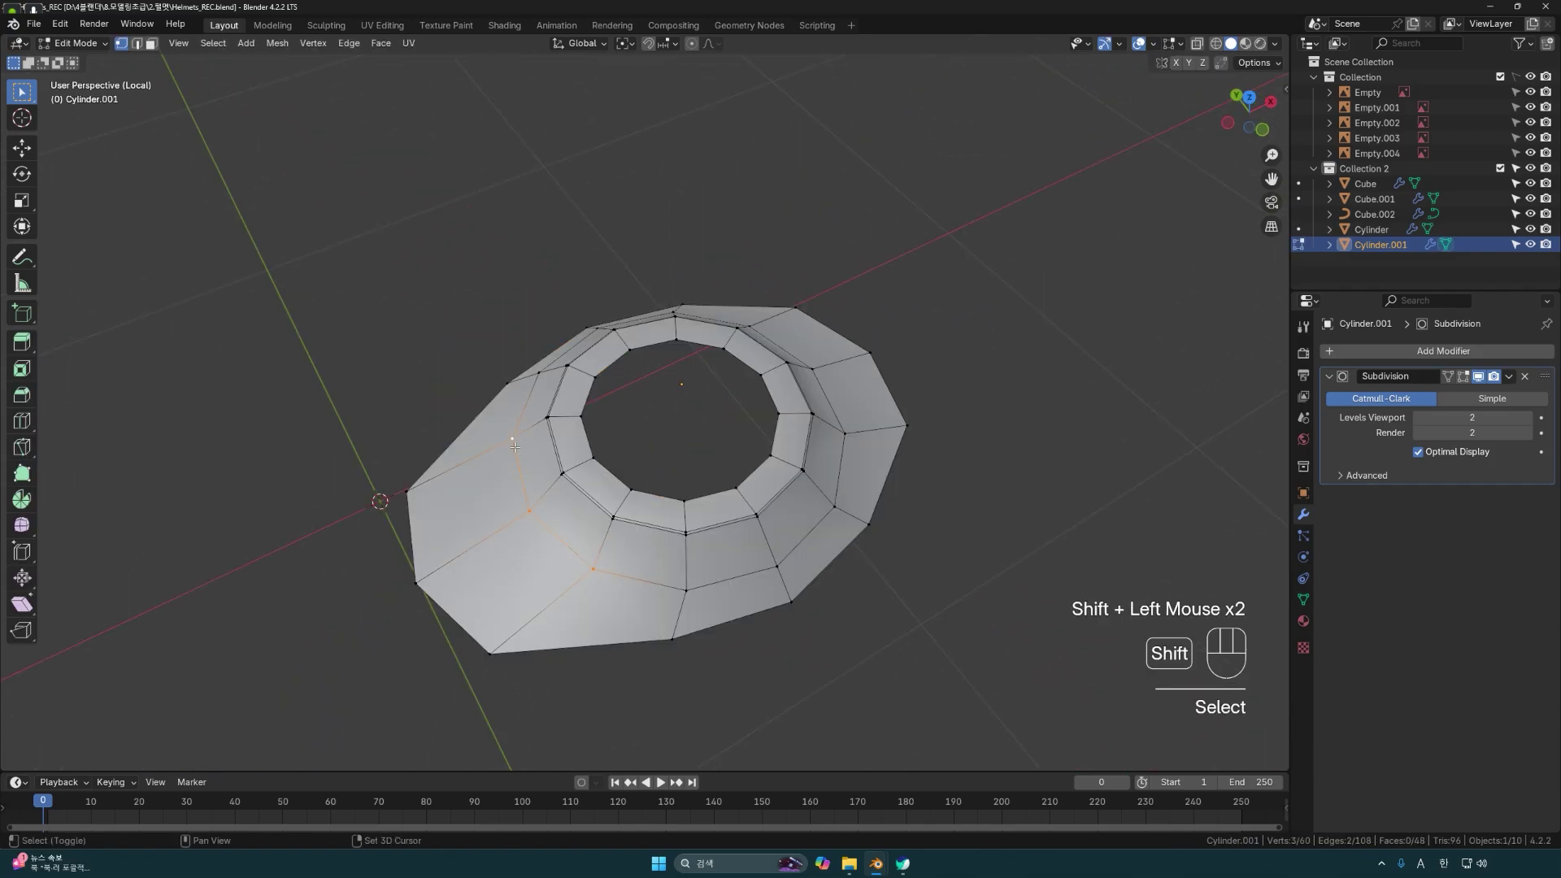
pyautogui.press('g')
pyautogui.press('g')
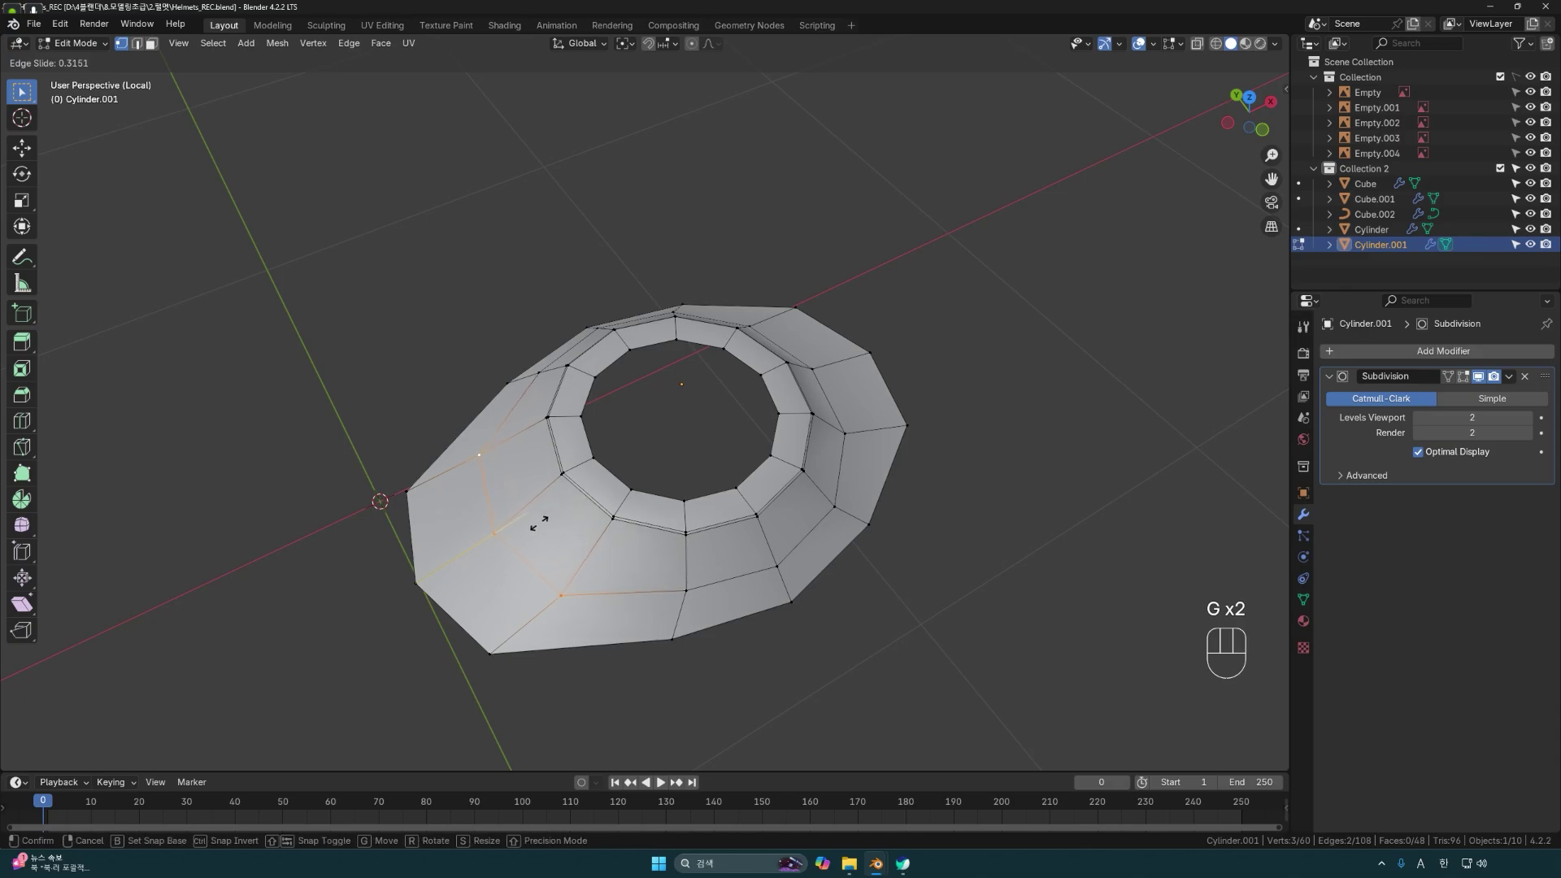
pyautogui.click(536, 524)
pyautogui.moveTo(537, 524); pyautogui.dragTo(649, 596, button='middle')
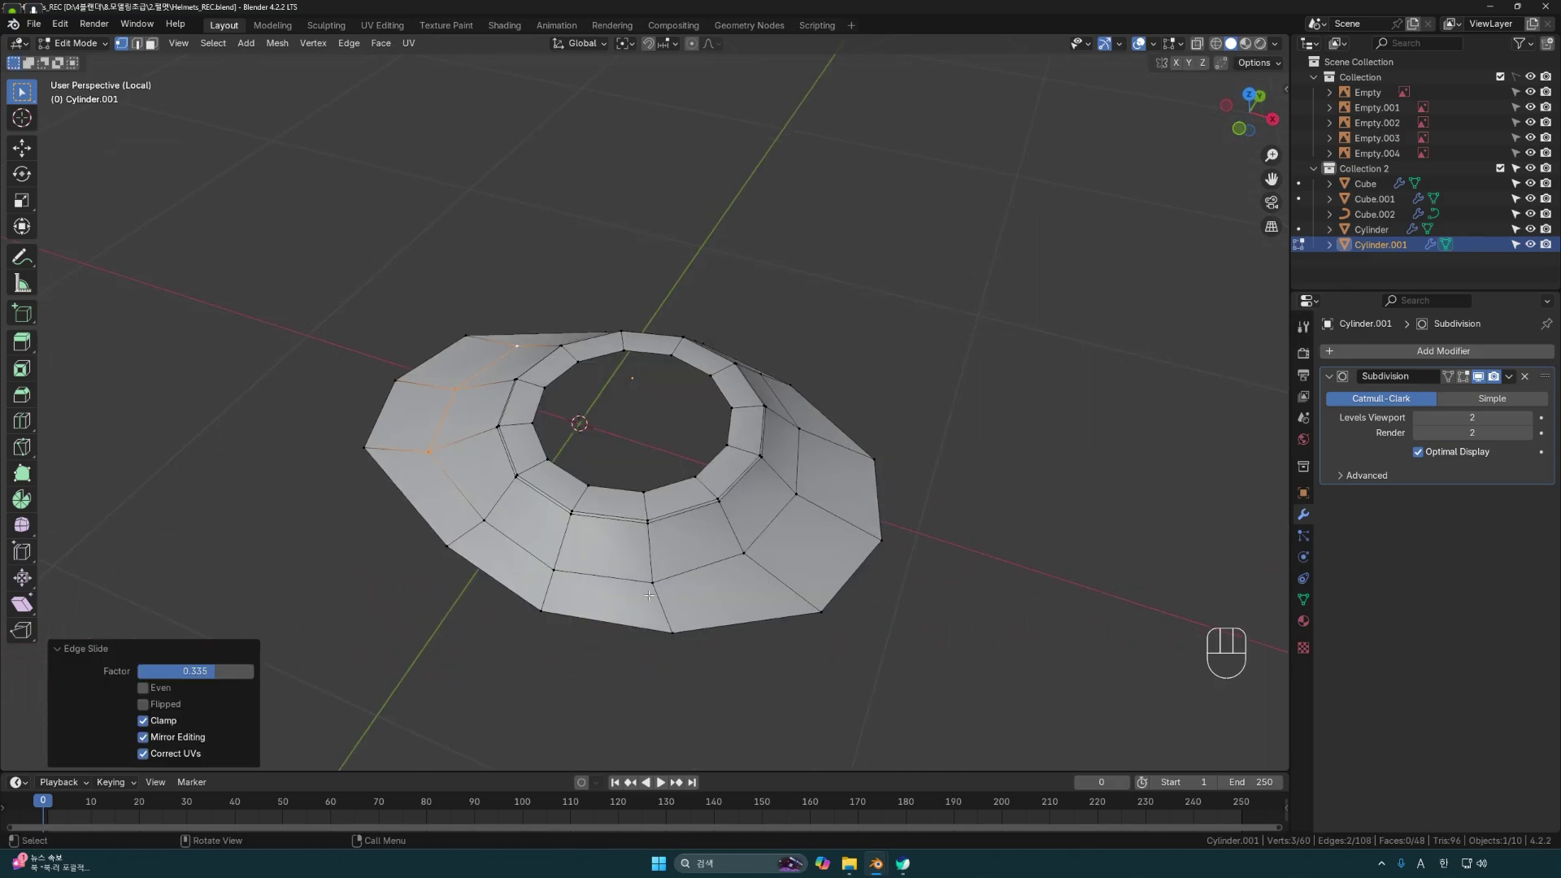
# Select three middle-loop vertices on the base's +X side and edge slide them outward toward the outer edge.
pyautogui.click(748, 547)
pyautogui.keyDown('shift'); pyautogui.click(797, 493); pyautogui.keyUp('shift')
pyautogui.keyDown('shift'); pyautogui.click(799, 428); pyautogui.keyUp('shift')
pyautogui.moveTo(799, 428); pyautogui.dragTo(845, 560, button='middle')
pyautogui.press('g')
pyautogui.press('g')
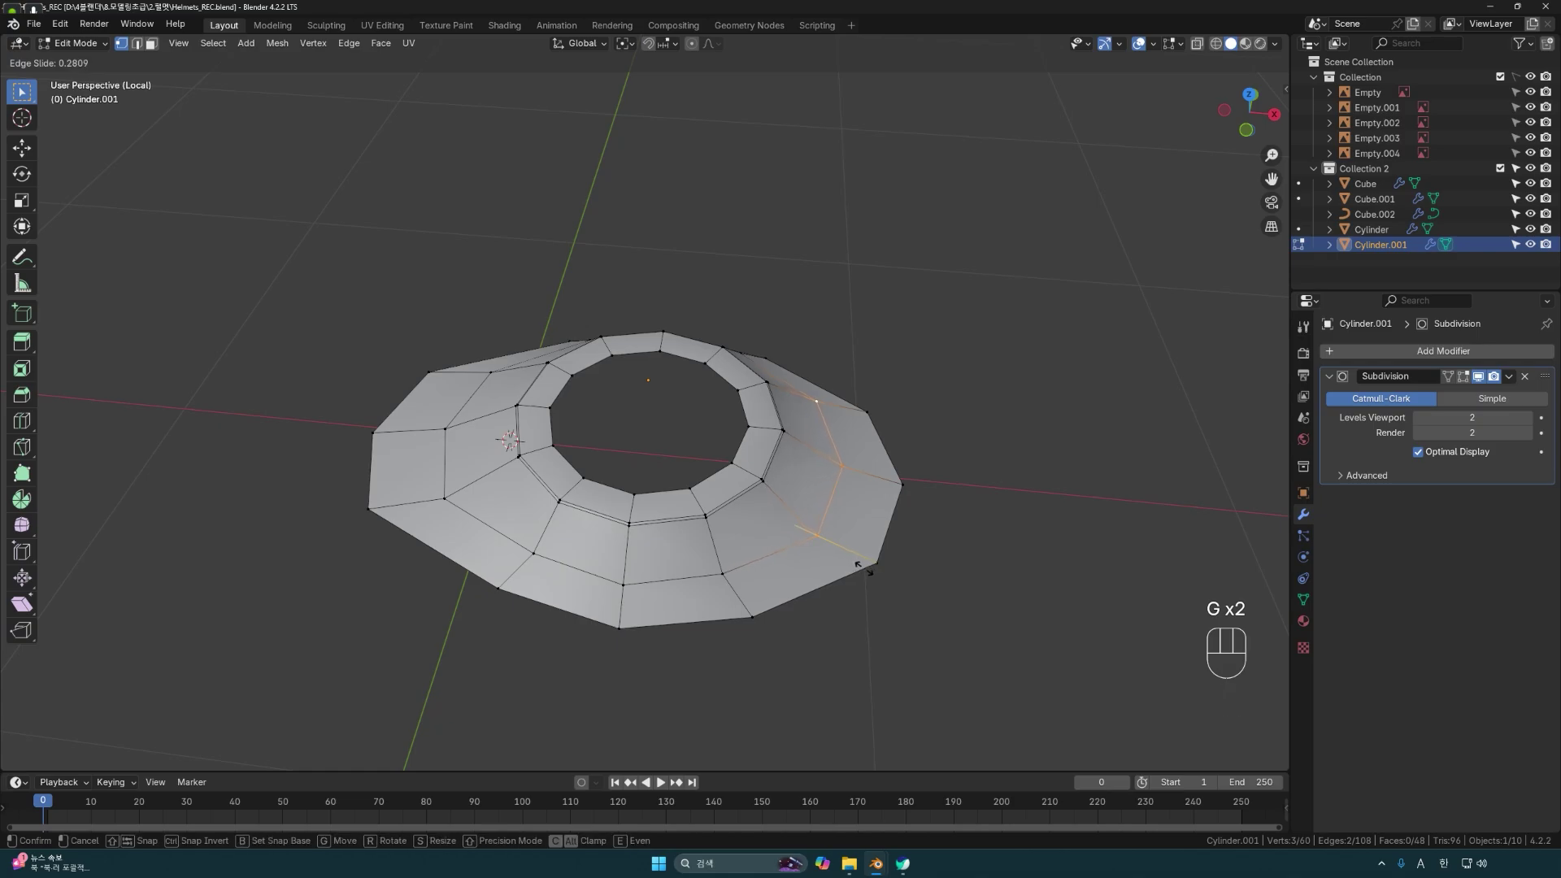
pyautogui.click(935, 593)
# Leave local view to examine the goggle base and strap attachment in the reference images, and isolate the base again.
pyautogui.moveTo(948, 599); pyautogui.dragTo(815, 623, button='middle')
pyautogui.scroll(-2, 829, 621)
pyautogui.press('KP_Divide')
pyautogui.scroll(-1, 736, 575)
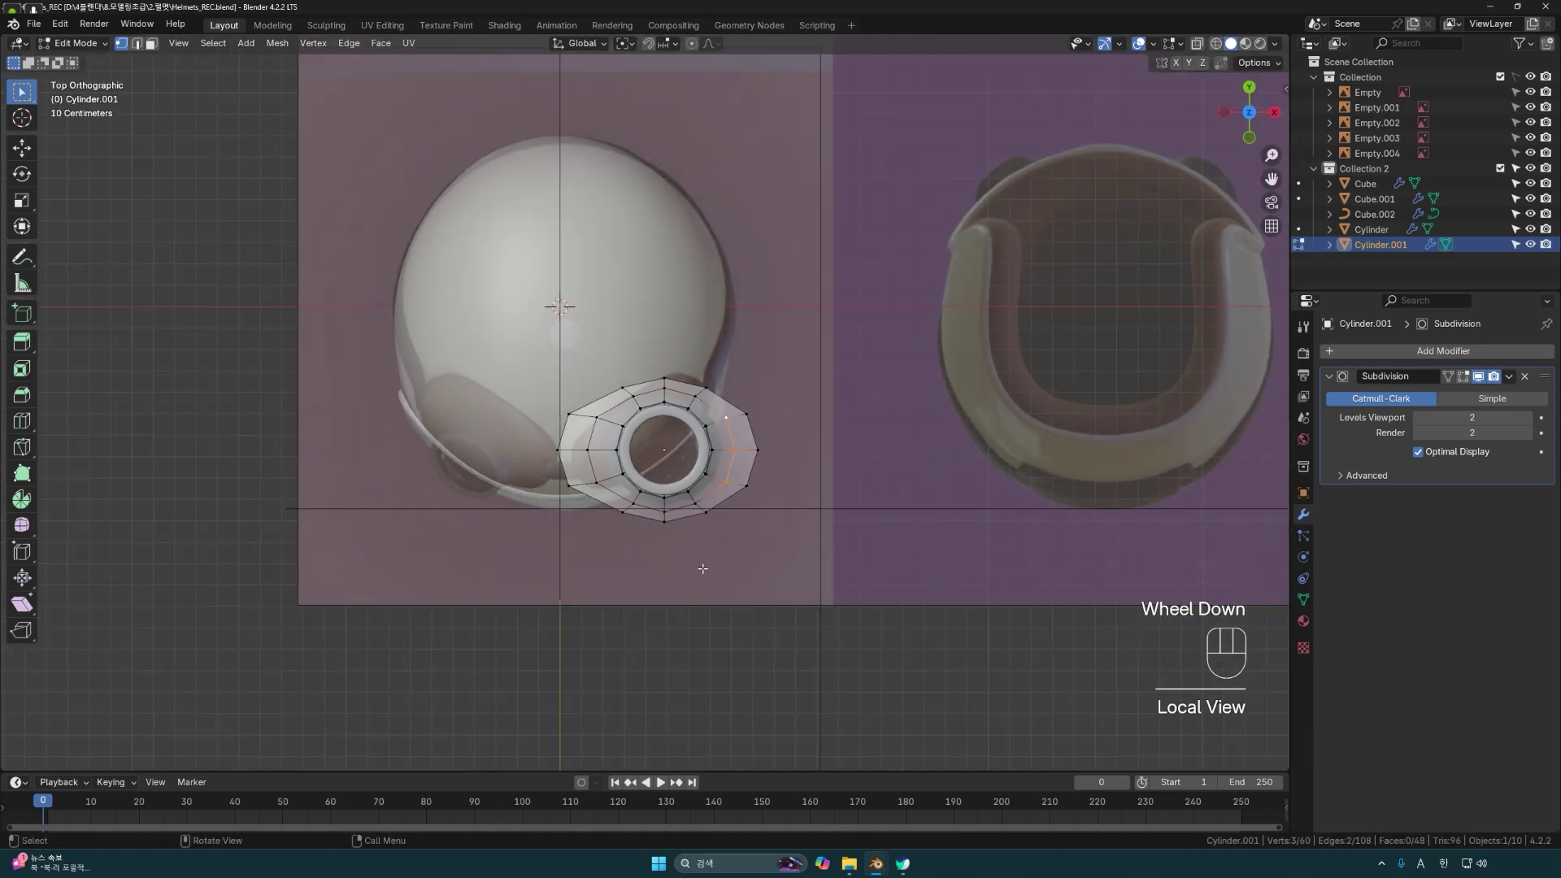
pyautogui.scroll(1, 709, 574)
pyautogui.moveTo(721, 585); pyautogui.dragTo(681, 552, button='middle')
pyautogui.scroll(-1, 646, 480)
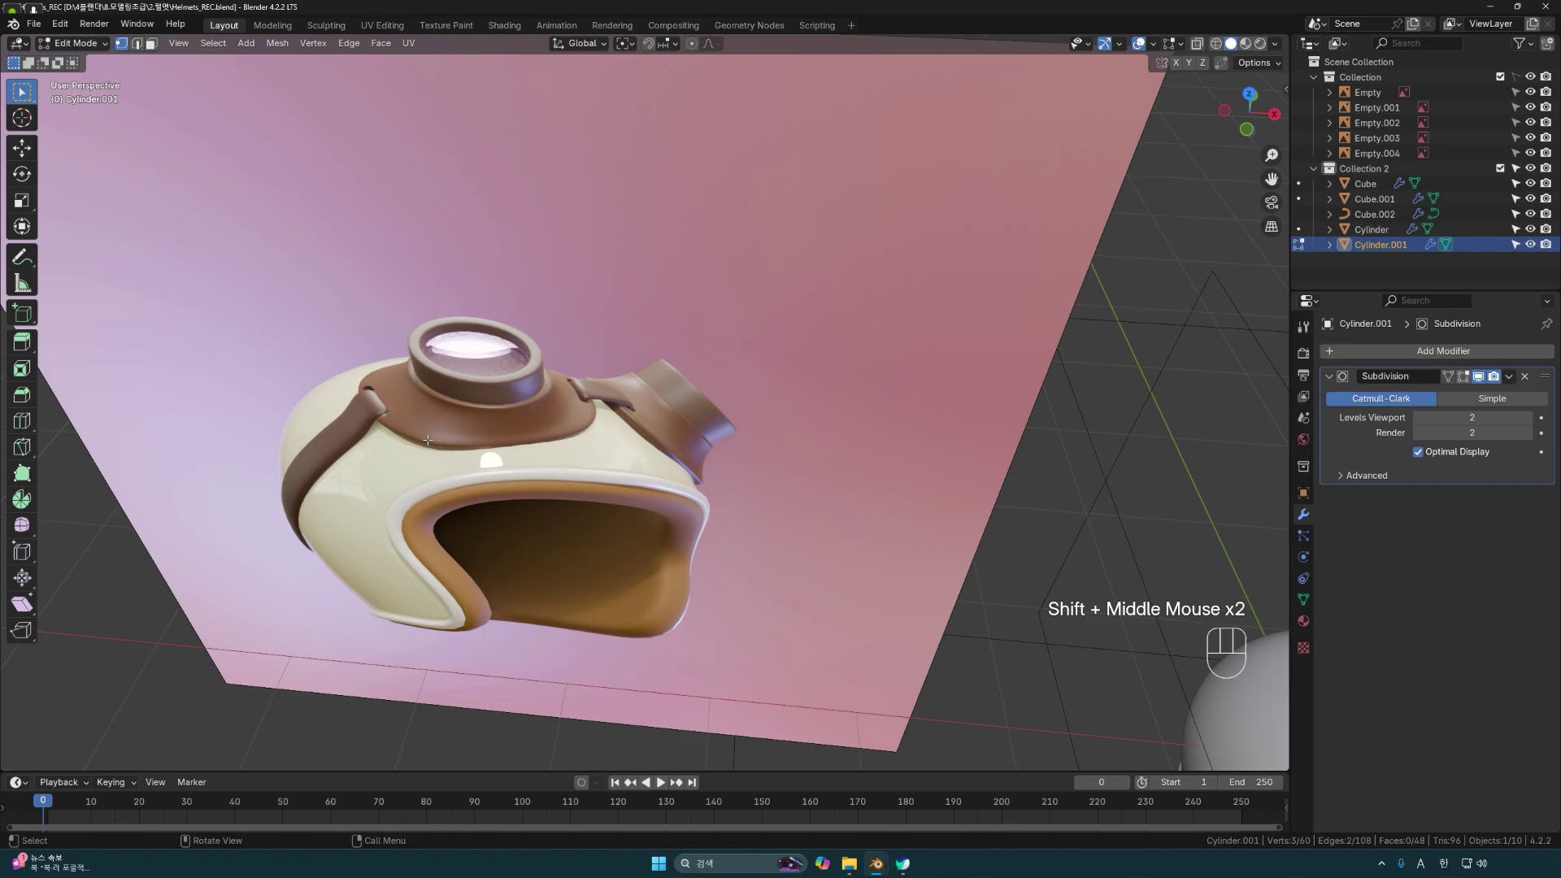
pyautogui.moveTo(386, 415); pyautogui.dragTo(580, 371, button='middle')
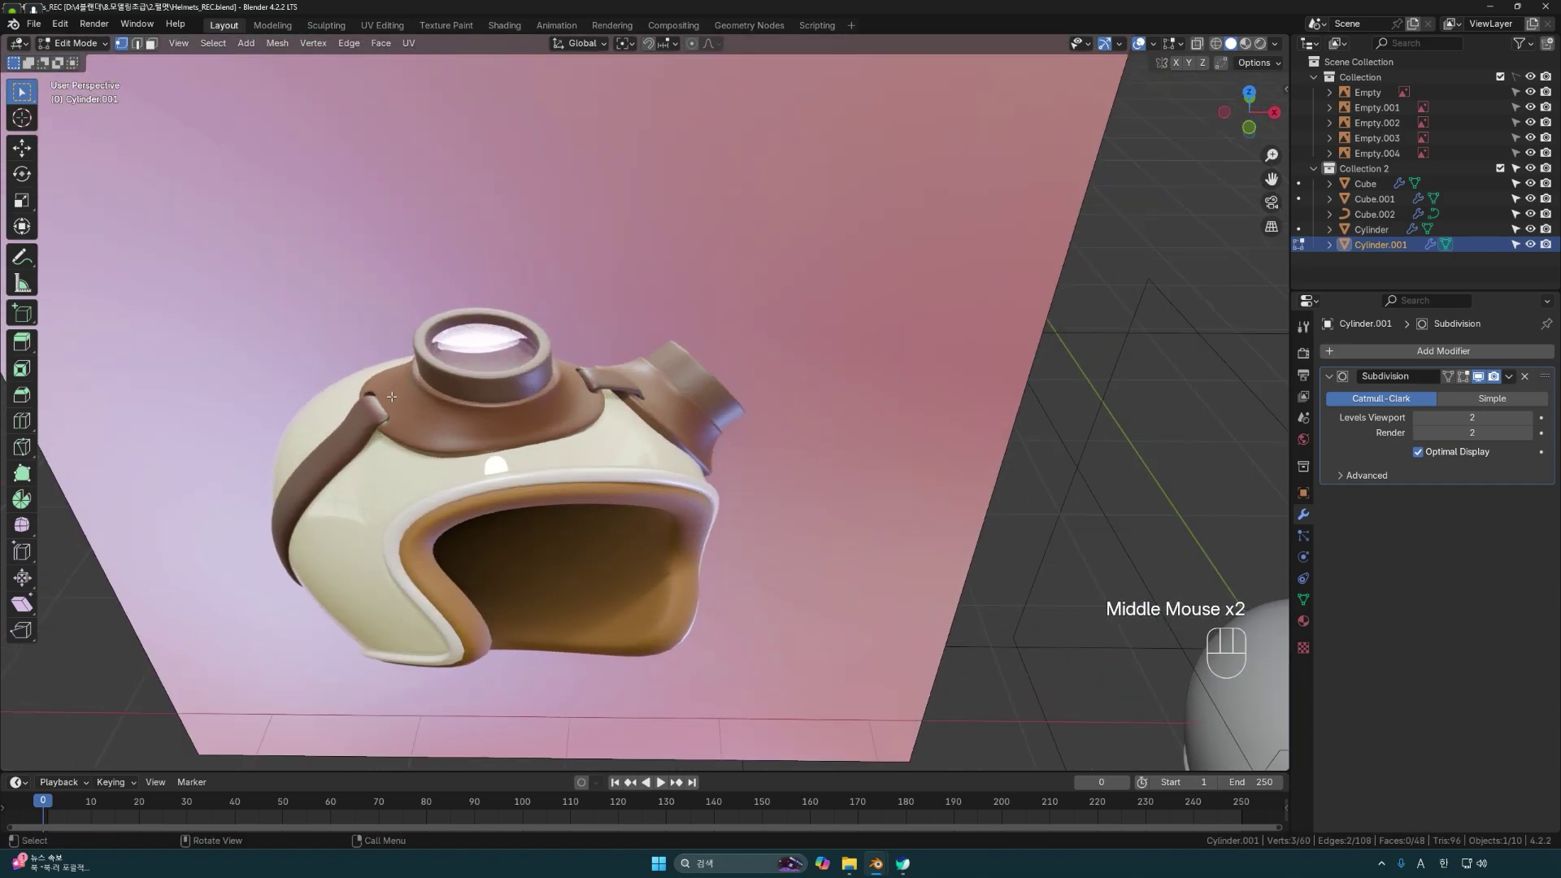
pyautogui.scroll(-2, 392, 397)
pyautogui.moveTo(392, 396); pyautogui.dragTo(723, 564, button='middle')
pyautogui.press('KP_Divide')
# Inset the two outer faces at the base's +X end by about 0.18 m and delete the inner faces to cut a strap slot.
pyautogui.click(719, 566)
pyautogui.keyDown('shift'); pyautogui.click(658, 611); pyautogui.keyUp('shift')
pyautogui.moveTo(658, 611); pyautogui.dragTo(765, 536, button='middle')
pyautogui.press('i')
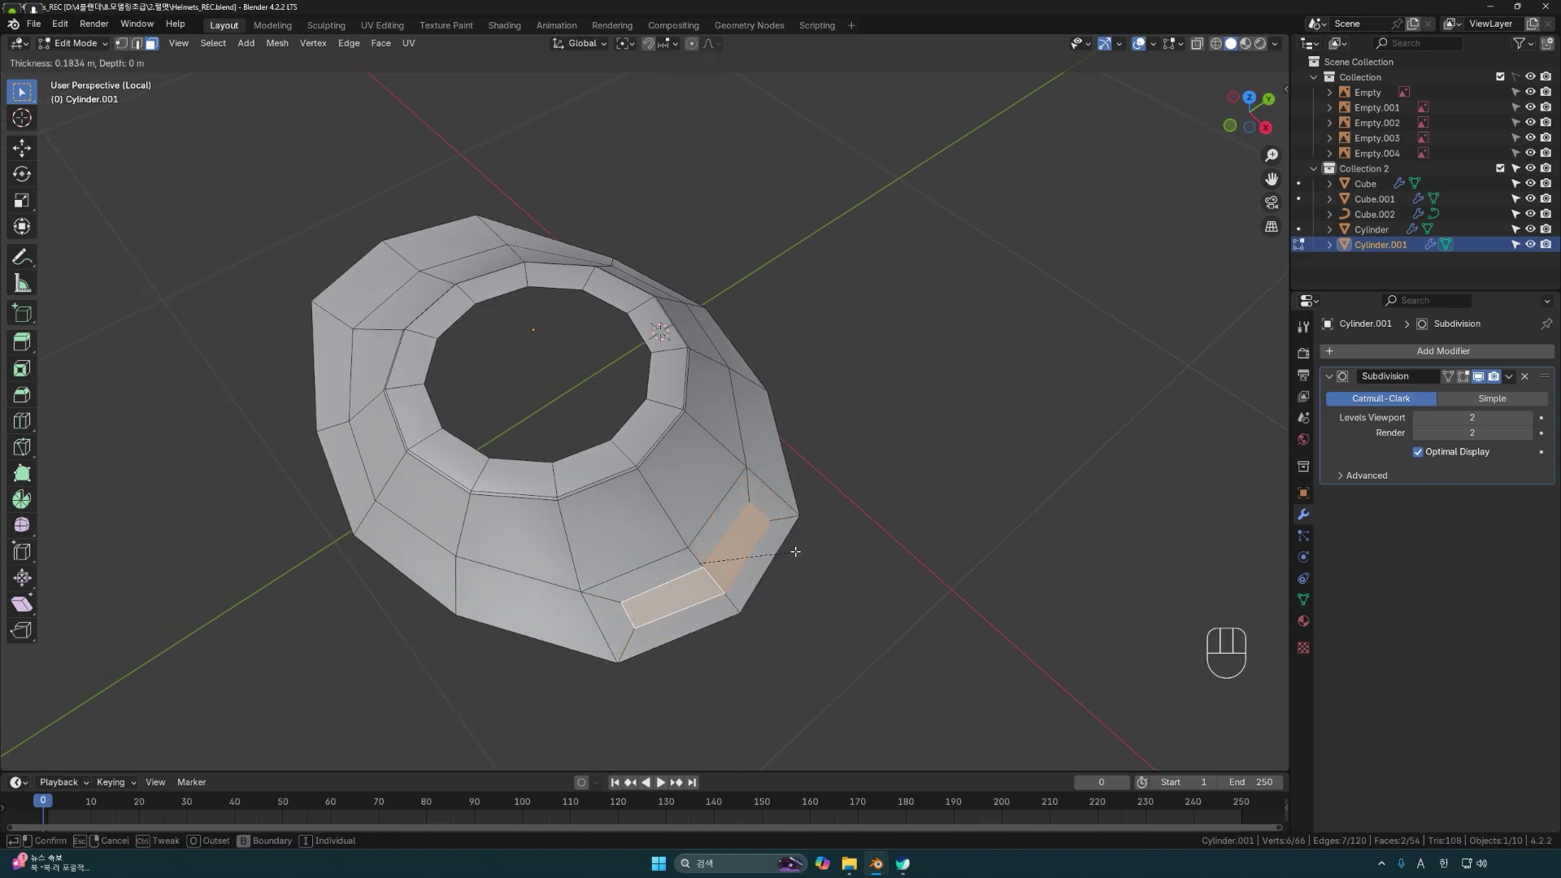
pyautogui.click(795, 552)
pyautogui.moveTo(794, 552); pyautogui.dragTo(765, 553, button='middle')
pyautogui.press('x')
pyautogui.click(691, 482)
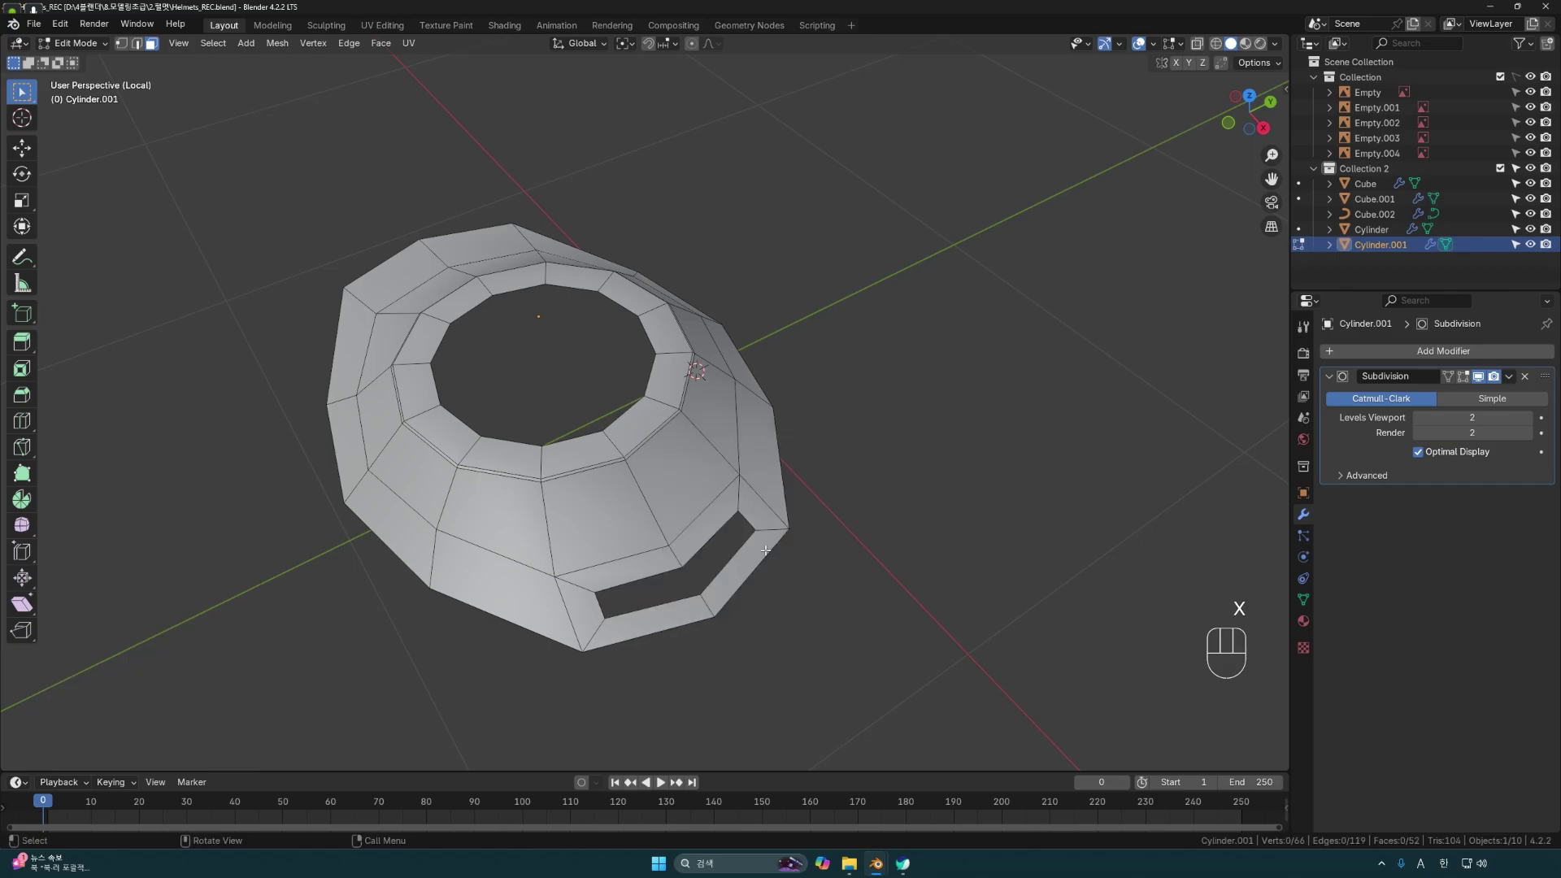
# Inset the two outer faces at the base's -X end by about 0.24 m and delete the inner faces to open a matching slot.
pyautogui.moveTo(692, 482); pyautogui.dragTo(691, 569, button='middle')
pyautogui.click(691, 602)
pyautogui.keyDown('shift'); pyautogui.click(581, 575); pyautogui.keyUp('shift')
pyautogui.moveTo(837, 562); pyautogui.dragTo(860, 559, button='middle')
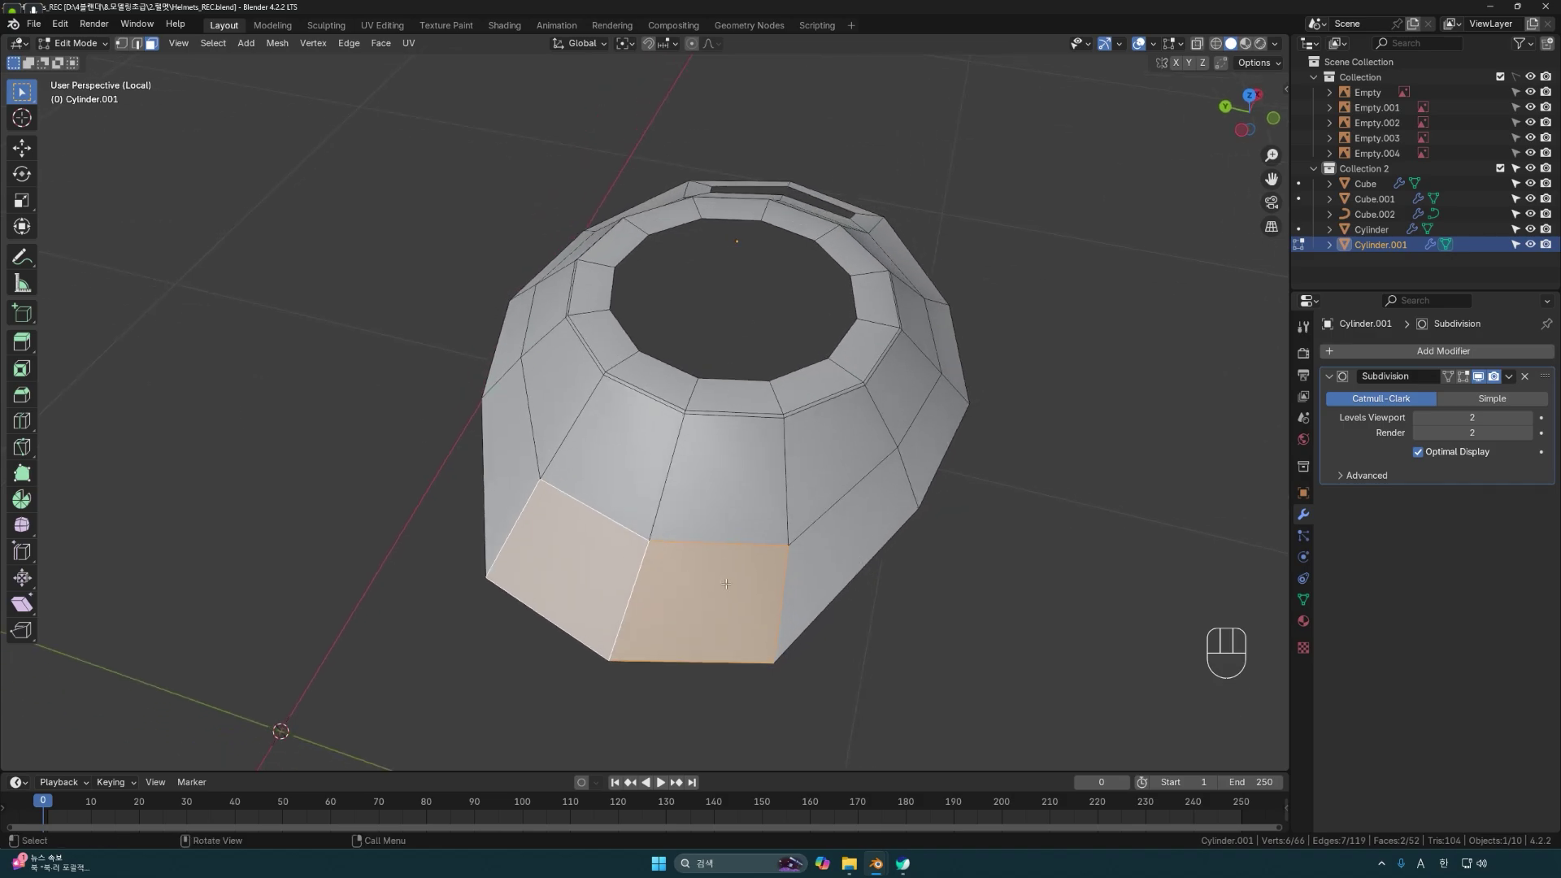
pyautogui.press('i')
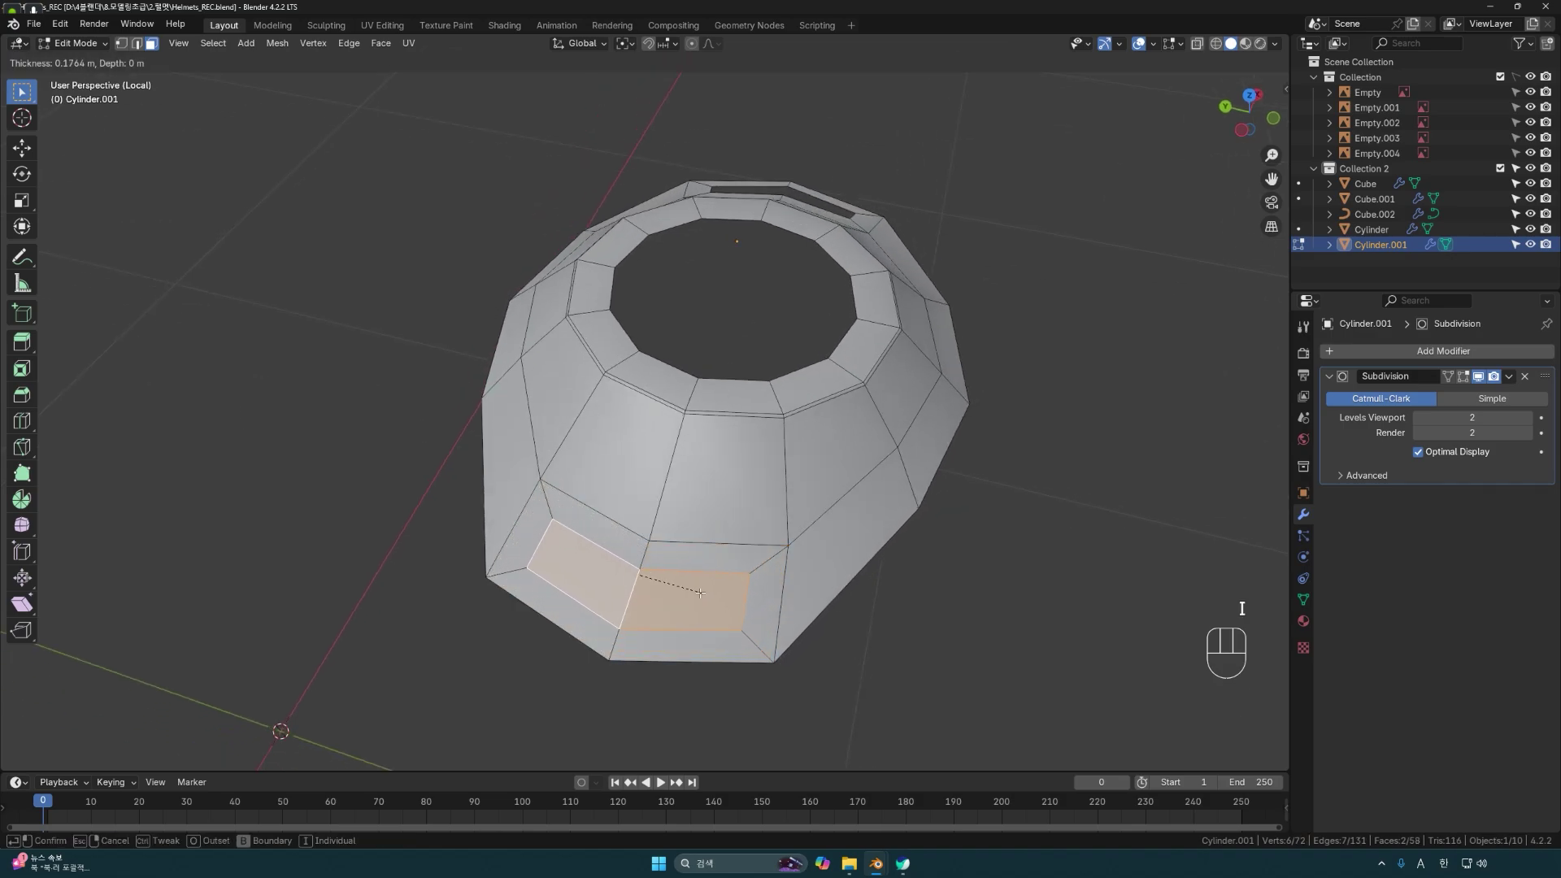
pyautogui.click(690, 596)
pyautogui.press('x')
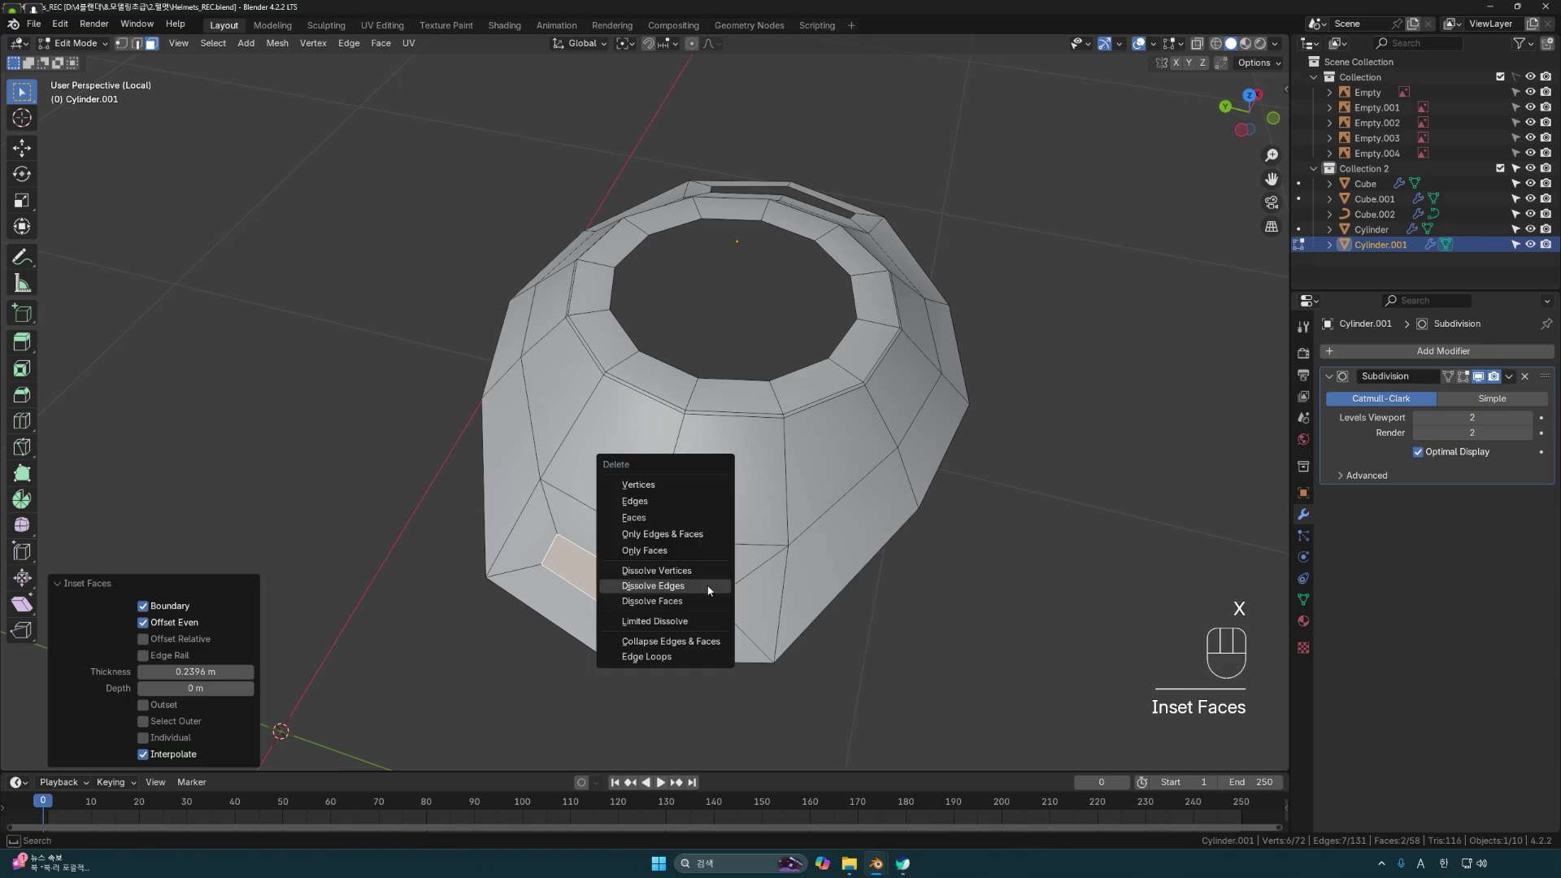
pyautogui.press('f')
pyautogui.moveTo(951, 582); pyautogui.dragTo(810, 561, button='middle')
pyautogui.press('Tab')
pyautogui.press('Tab')
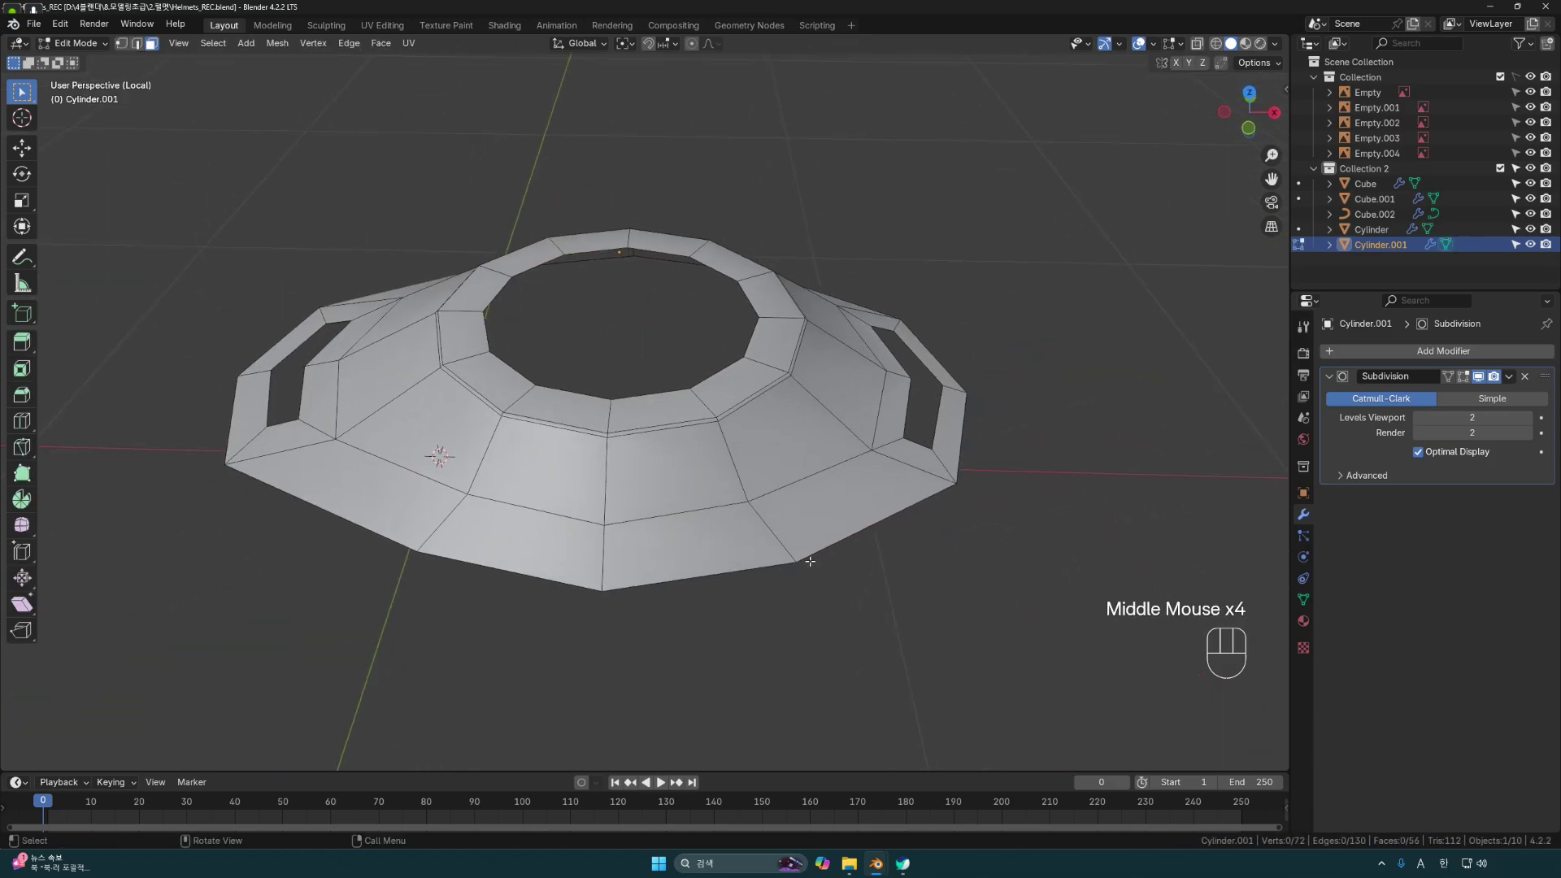
# Select the base's outer edge loop and both slot edge loops and extrude them slightly downward along Z.
pyautogui.click(758, 560)
pyautogui.press('2')
pyautogui.click(773, 585)
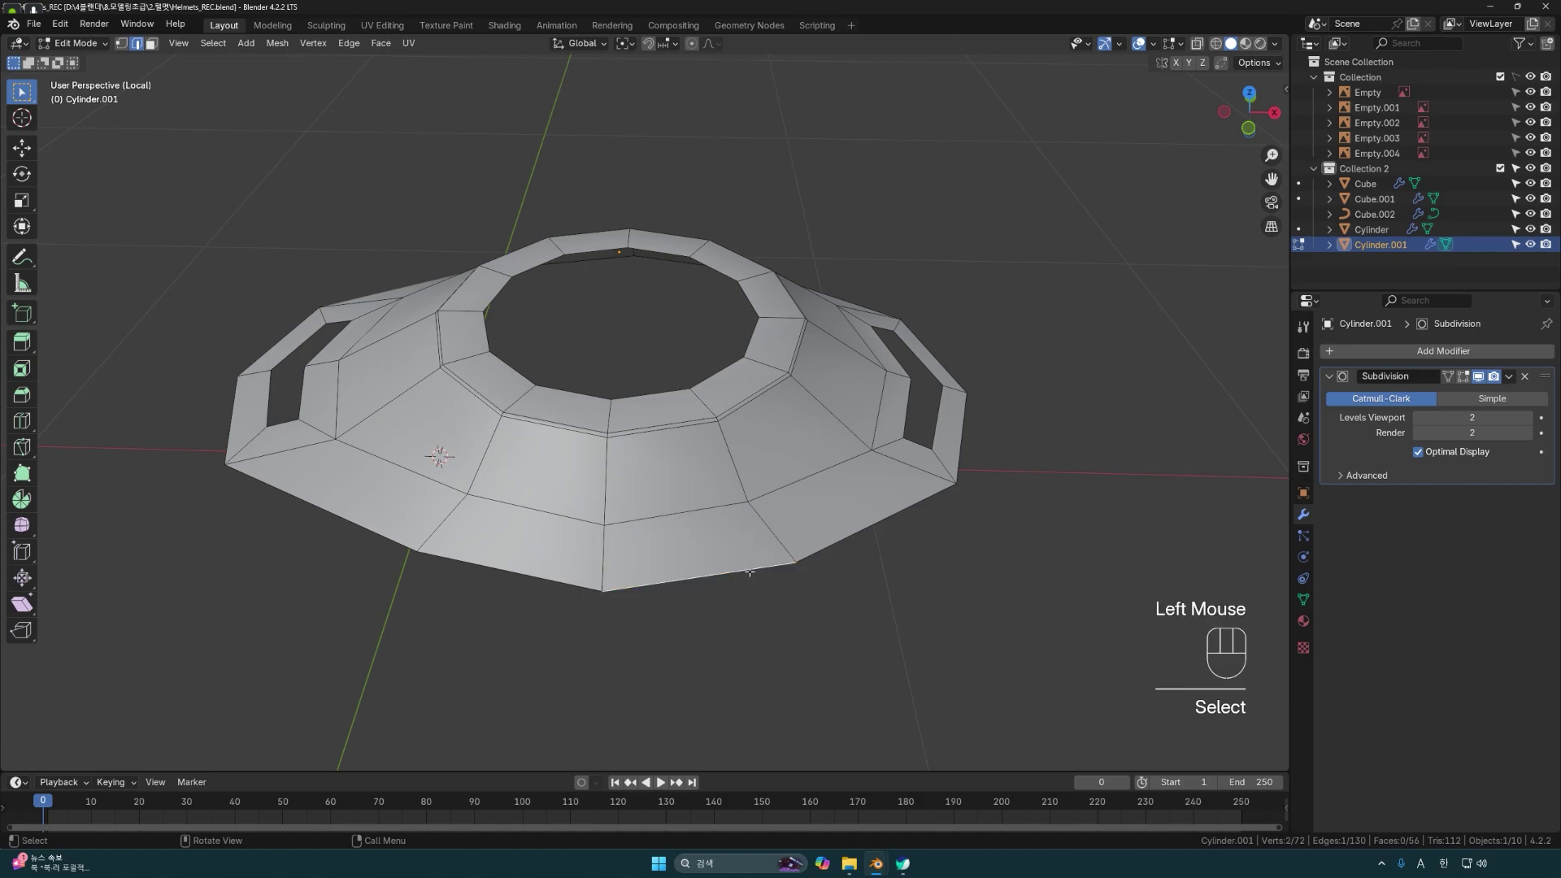
pyautogui.keyDown('alt'); pyautogui.click(839, 538); pyautogui.keyUp('alt')
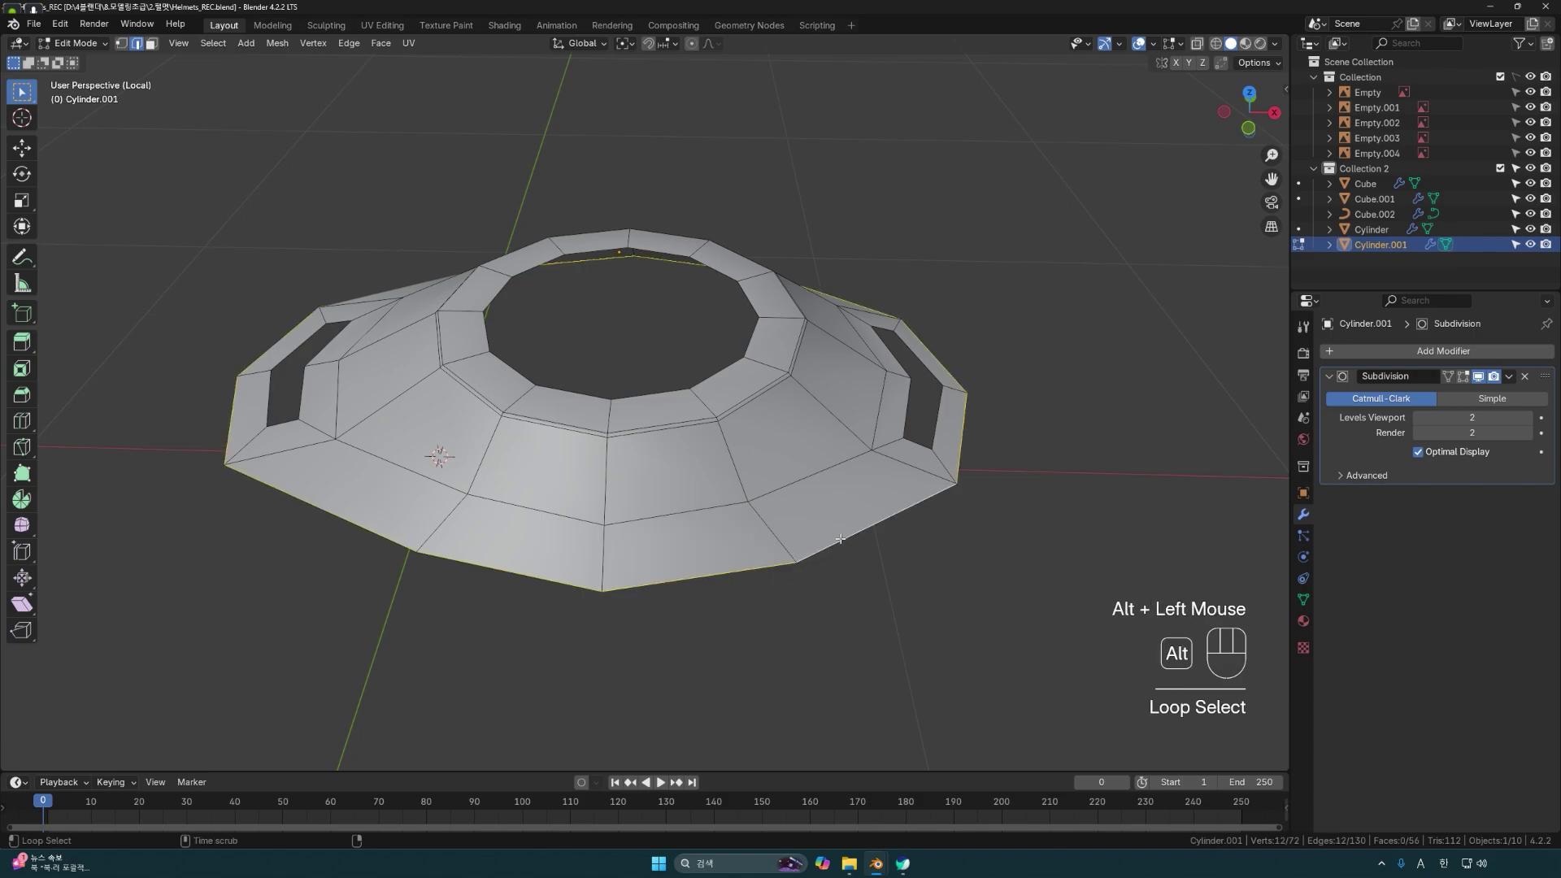
pyautogui.moveTo(881, 529); pyautogui.dragTo(915, 530, button='middle')
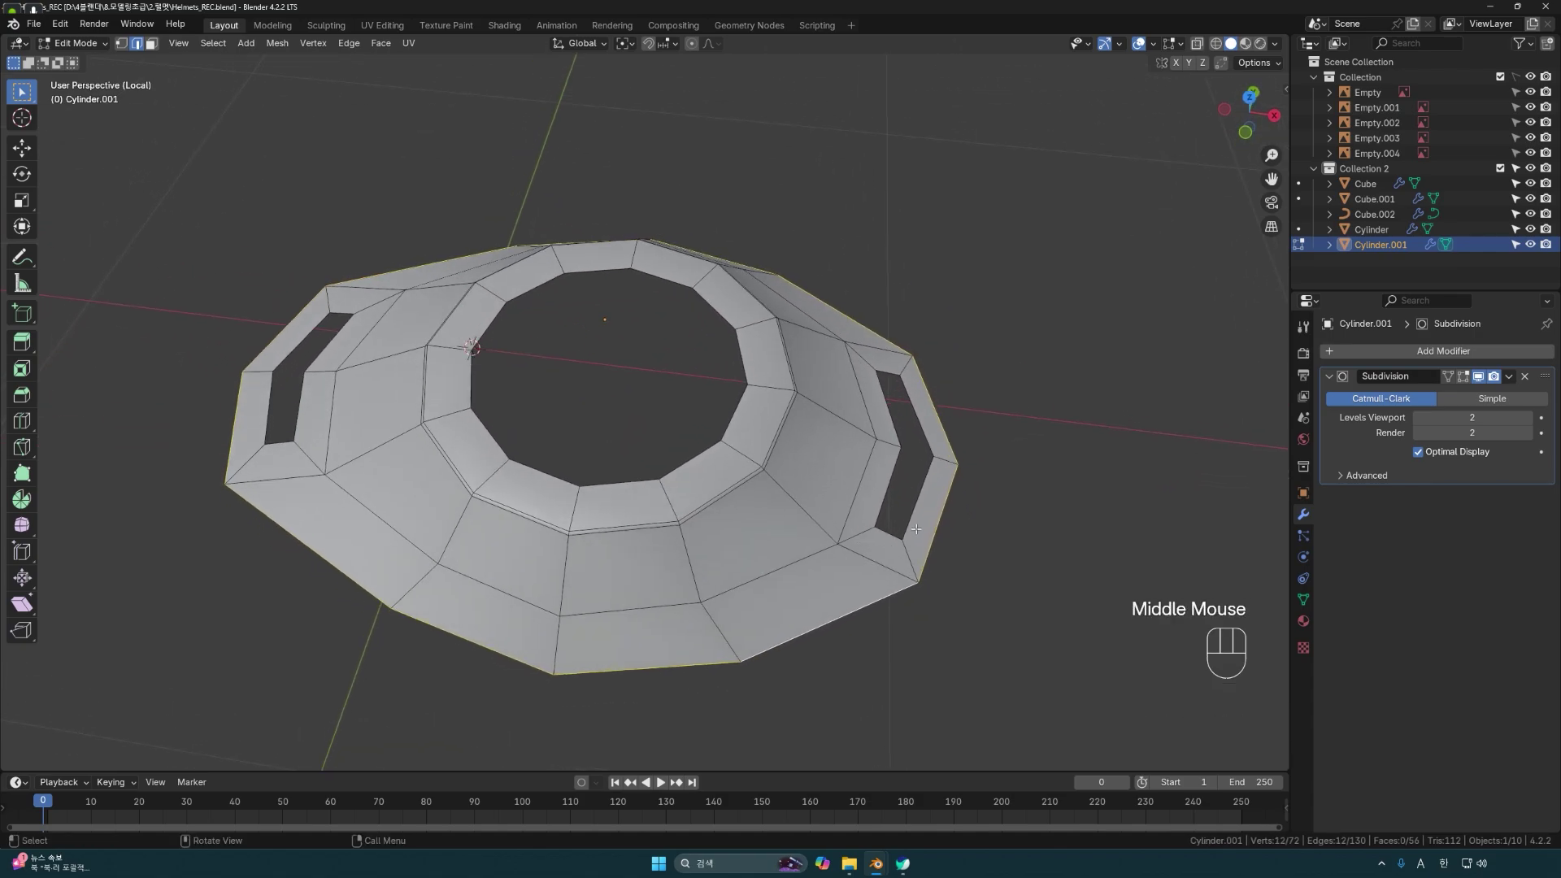
pyautogui.keyDown('alt'); pyautogui.keyDown('shift'); pyautogui.click(917, 504); pyautogui.keyUp('shift'); pyautogui.keyUp('alt')
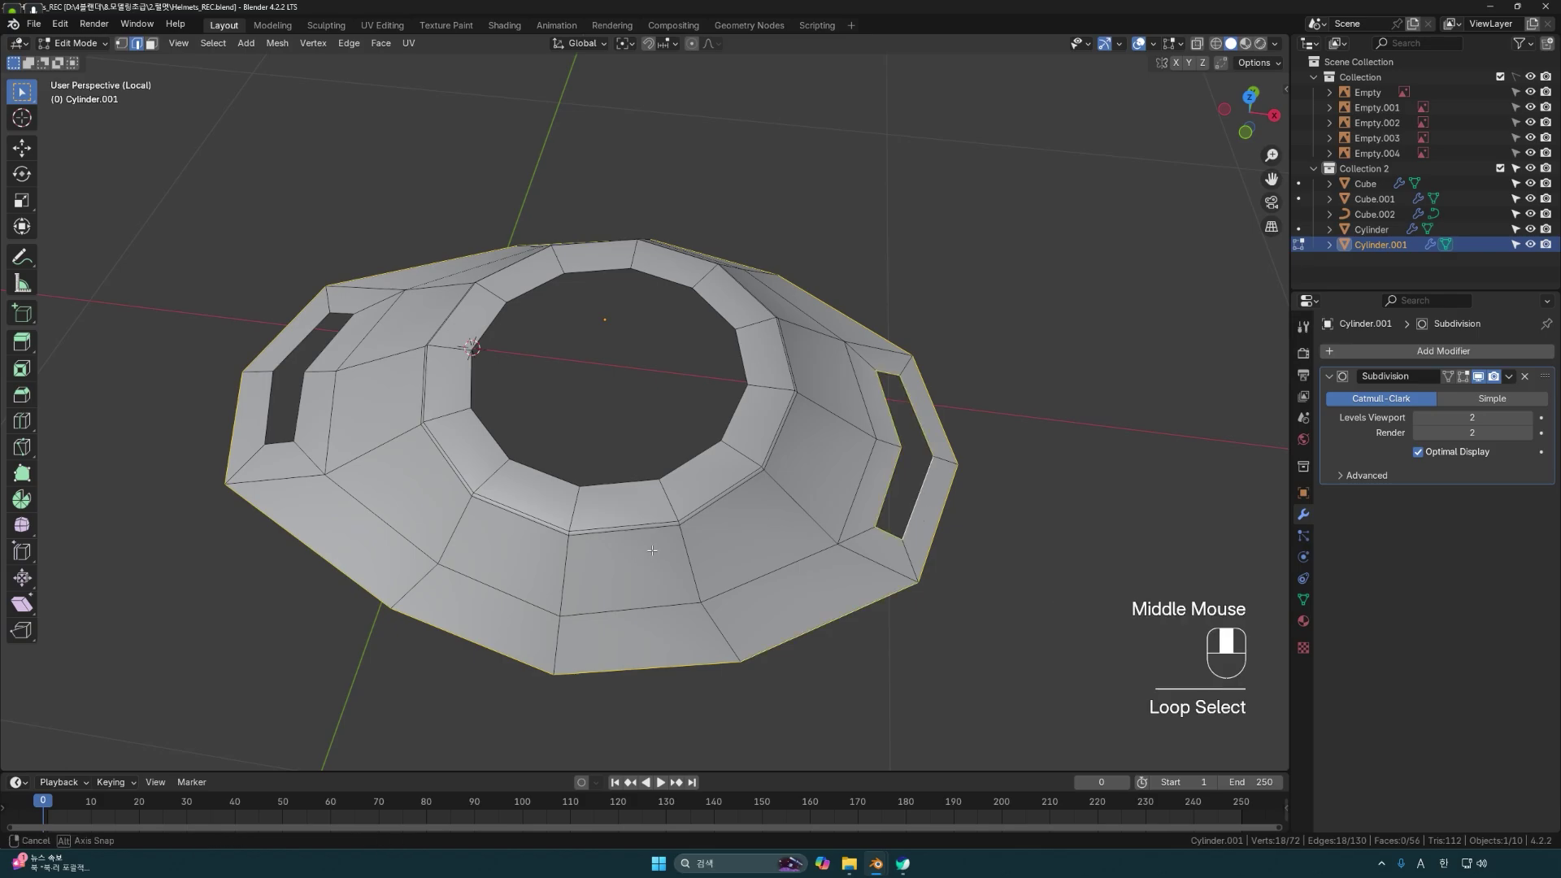
pyautogui.moveTo(643, 550); pyautogui.dragTo(368, 541, button='middle')
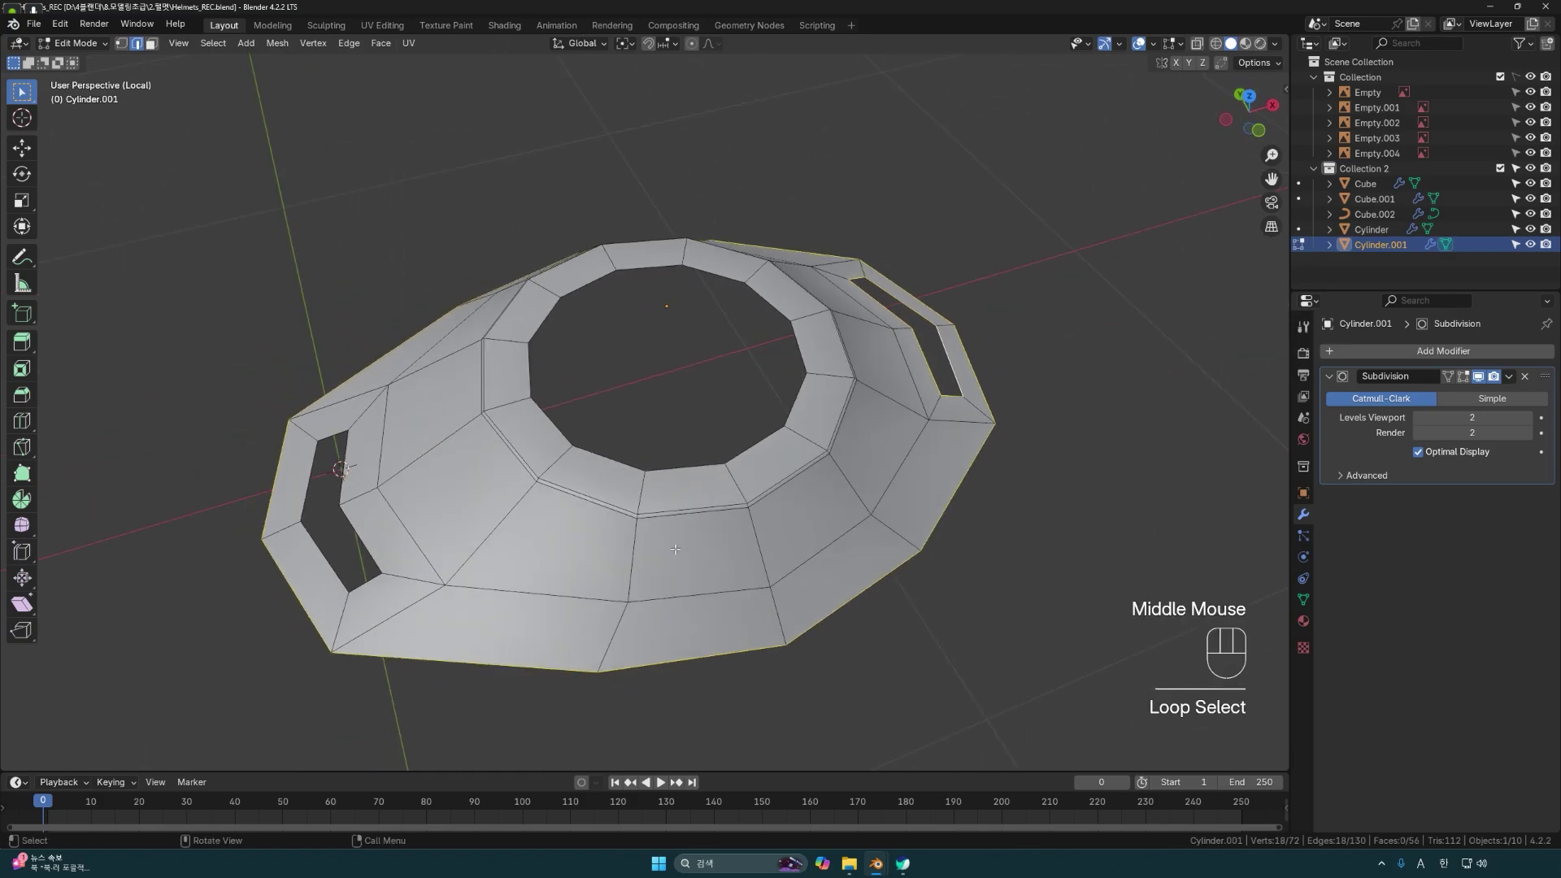
pyautogui.keyDown('alt'); pyautogui.keyDown('shift'); pyautogui.click(362, 542); pyautogui.keyUp('shift'); pyautogui.keyUp('alt')
pyautogui.moveTo(361, 542); pyautogui.dragTo(730, 486, button='middle')
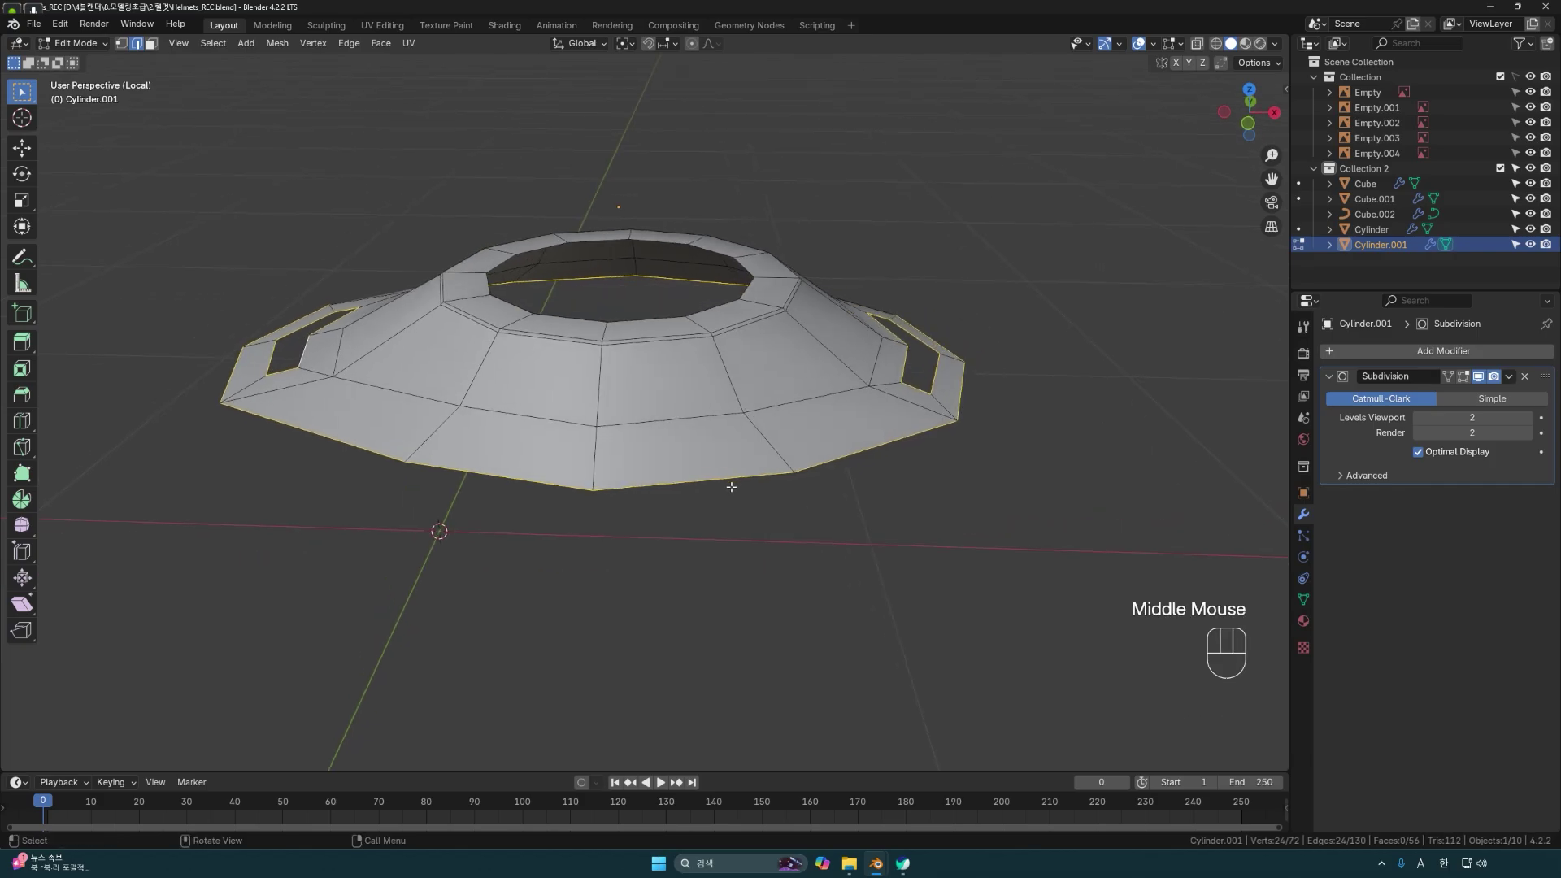
pyautogui.press('e')
pyautogui.press('z')
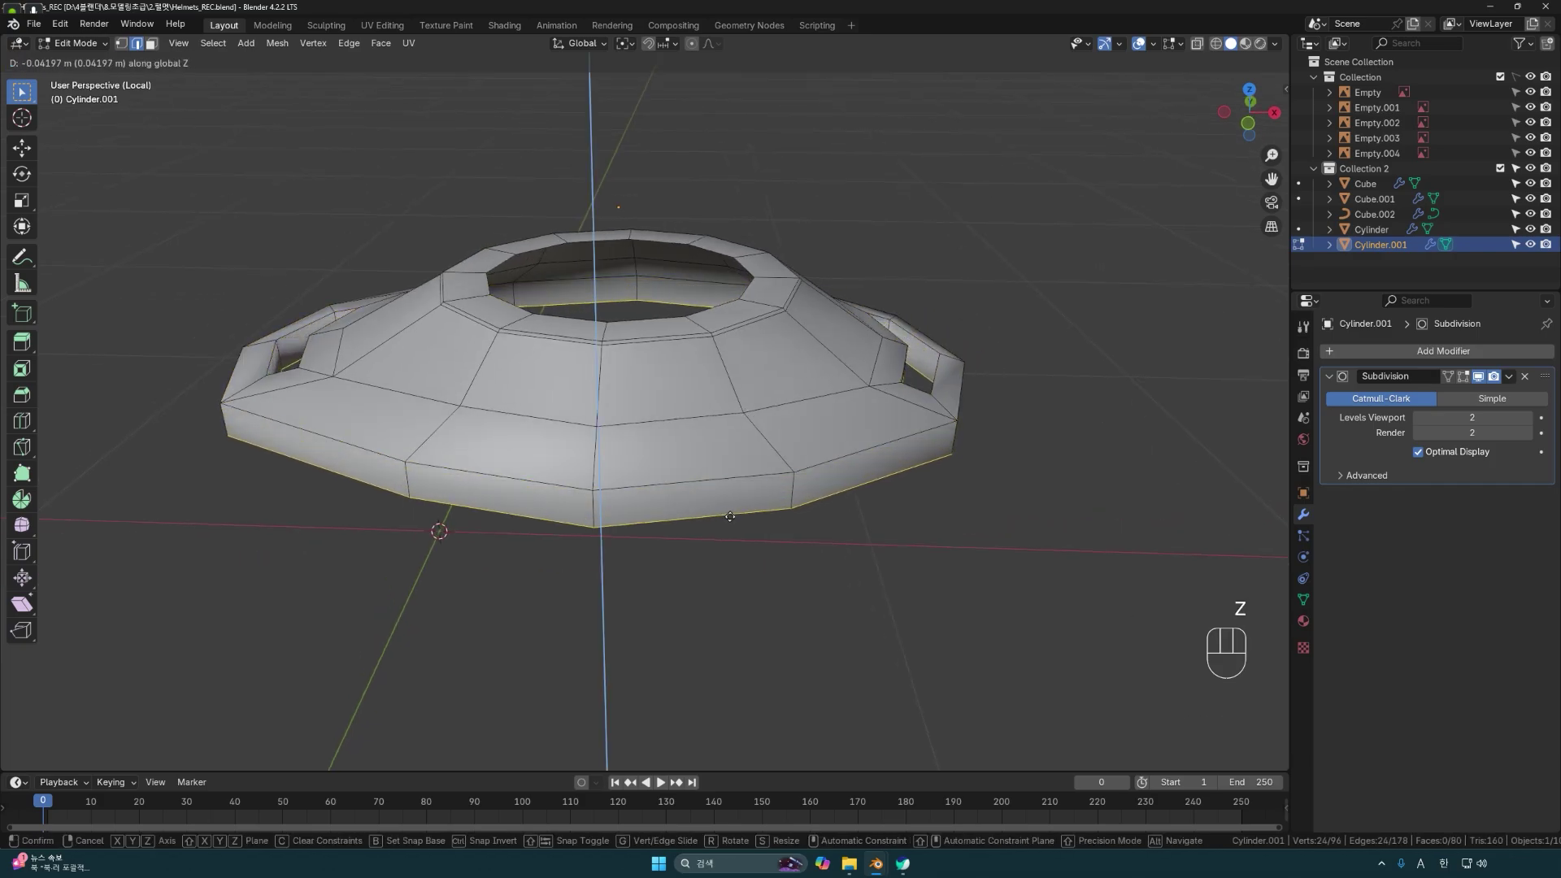
pyautogui.click(729, 507)
pyautogui.moveTo(833, 572); pyautogui.dragTo(846, 579)
pyautogui.moveTo(846, 580); pyautogui.dragTo(787, 599, button='middle')
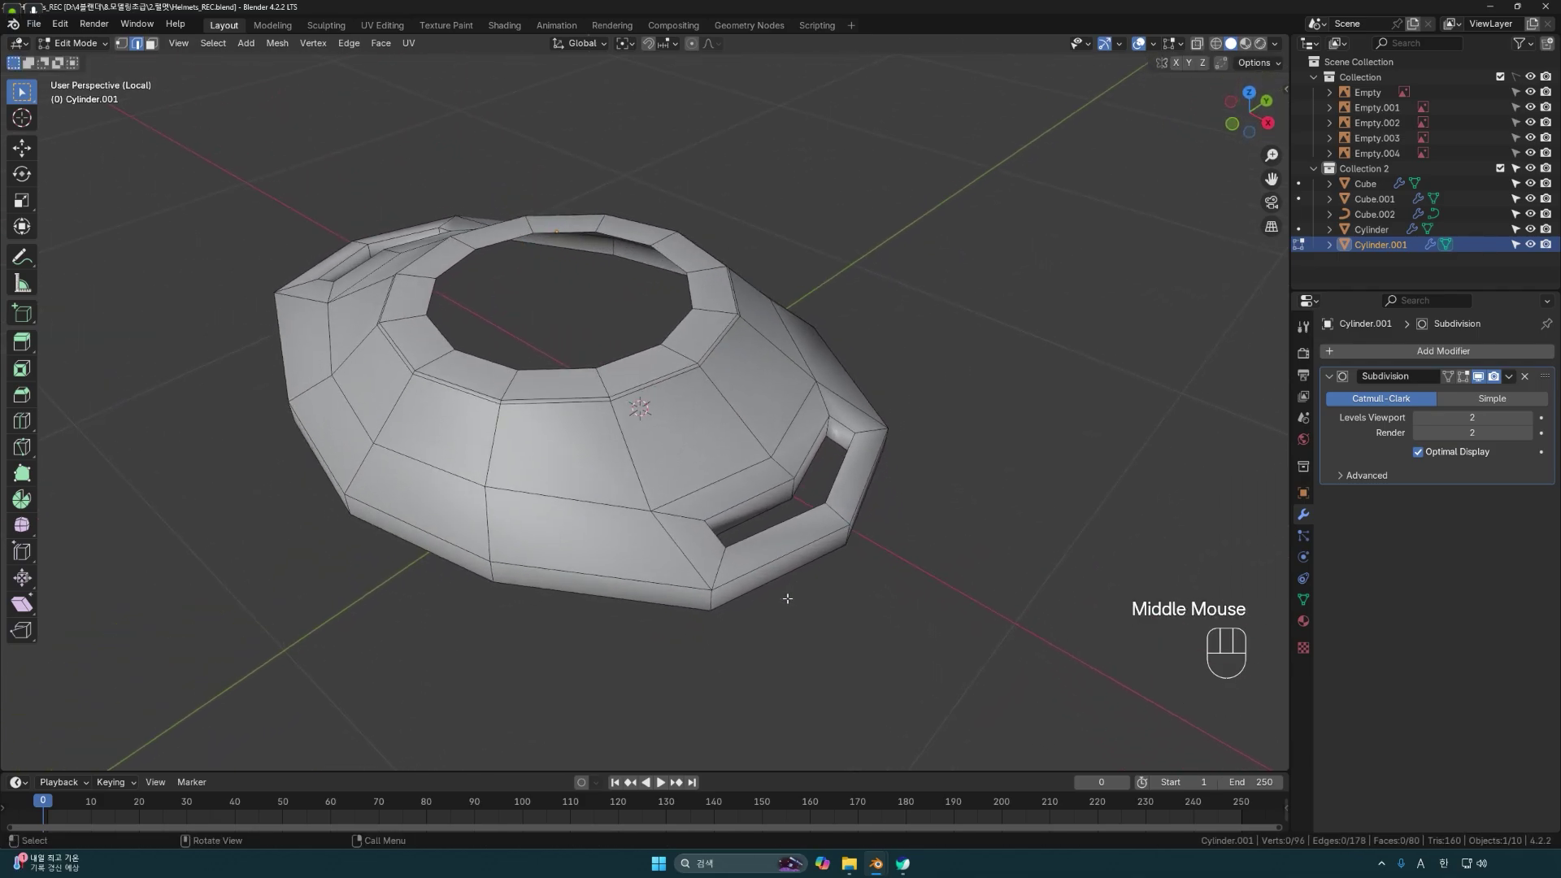
# Select the middle vertices of the +X slot's inner edge in wireframe top view.
pyautogui.press('Tab')
pyautogui.press('KP_7')
pyautogui.scroll(4, 778, 398)
pyautogui.press('Tab')
pyautogui.press('1')
pyautogui.hotkey('shift', 'z')
pyautogui.moveTo(779, 388); pyautogui.dragTo(736, 430)
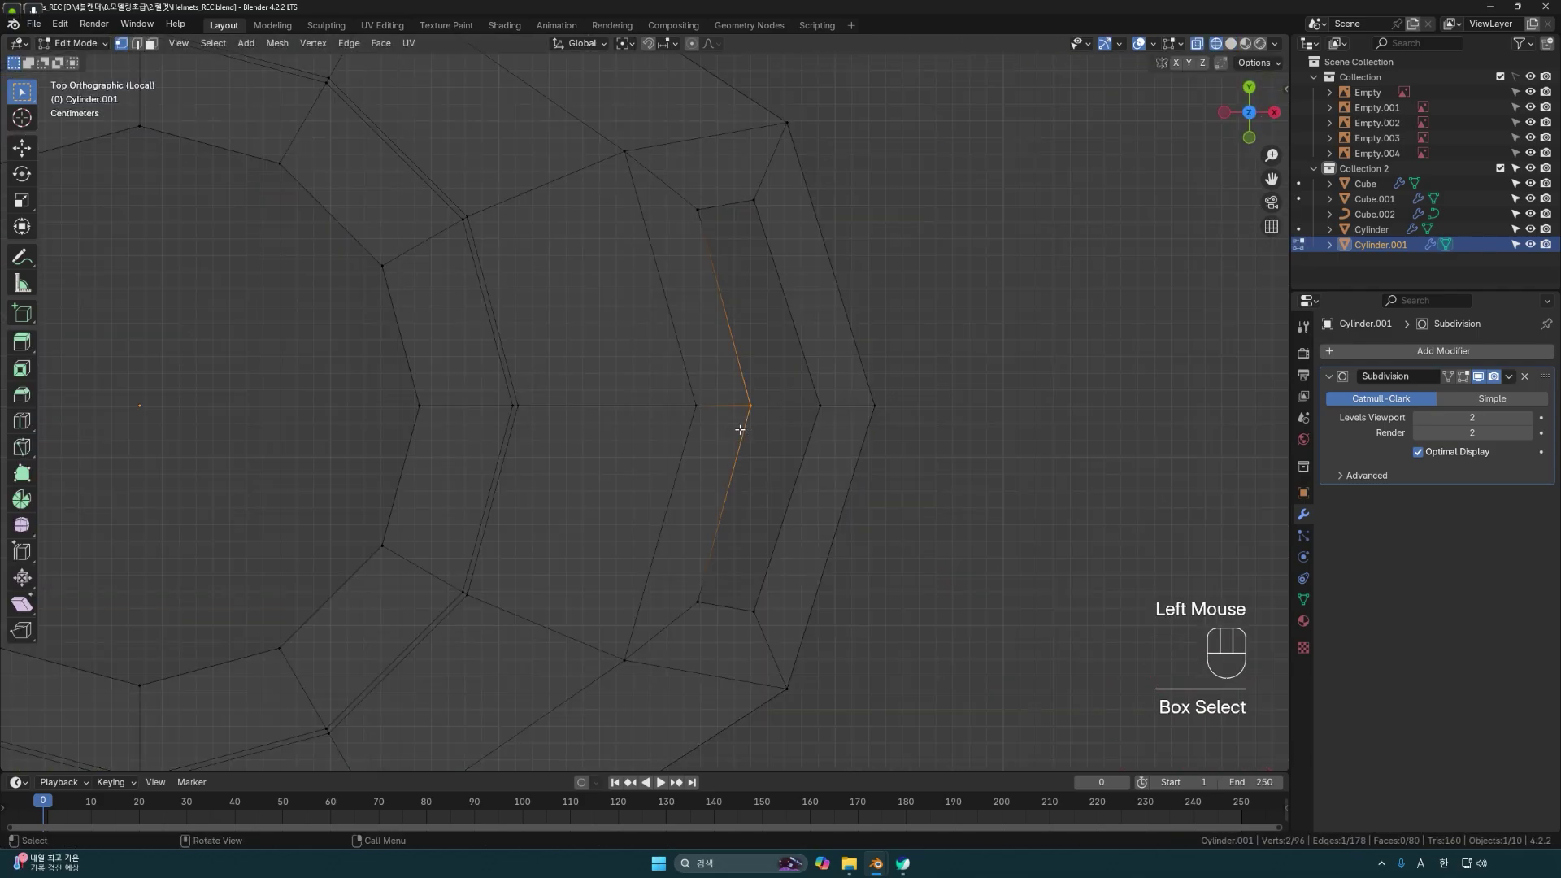
pyautogui.press('g')
pyautogui.press('g')
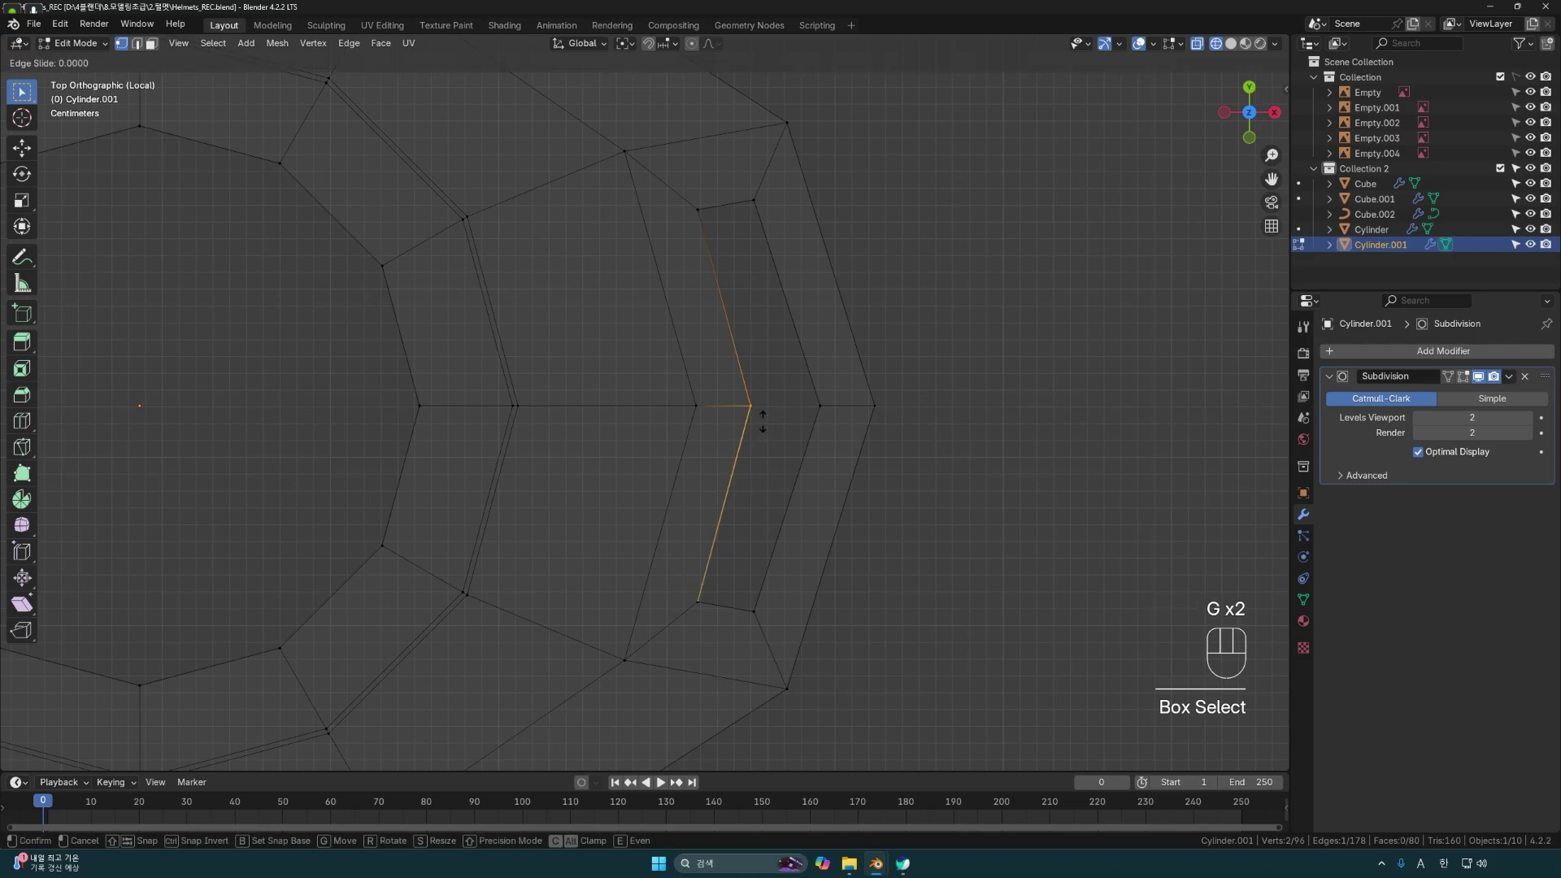
pyautogui.press('Escape')
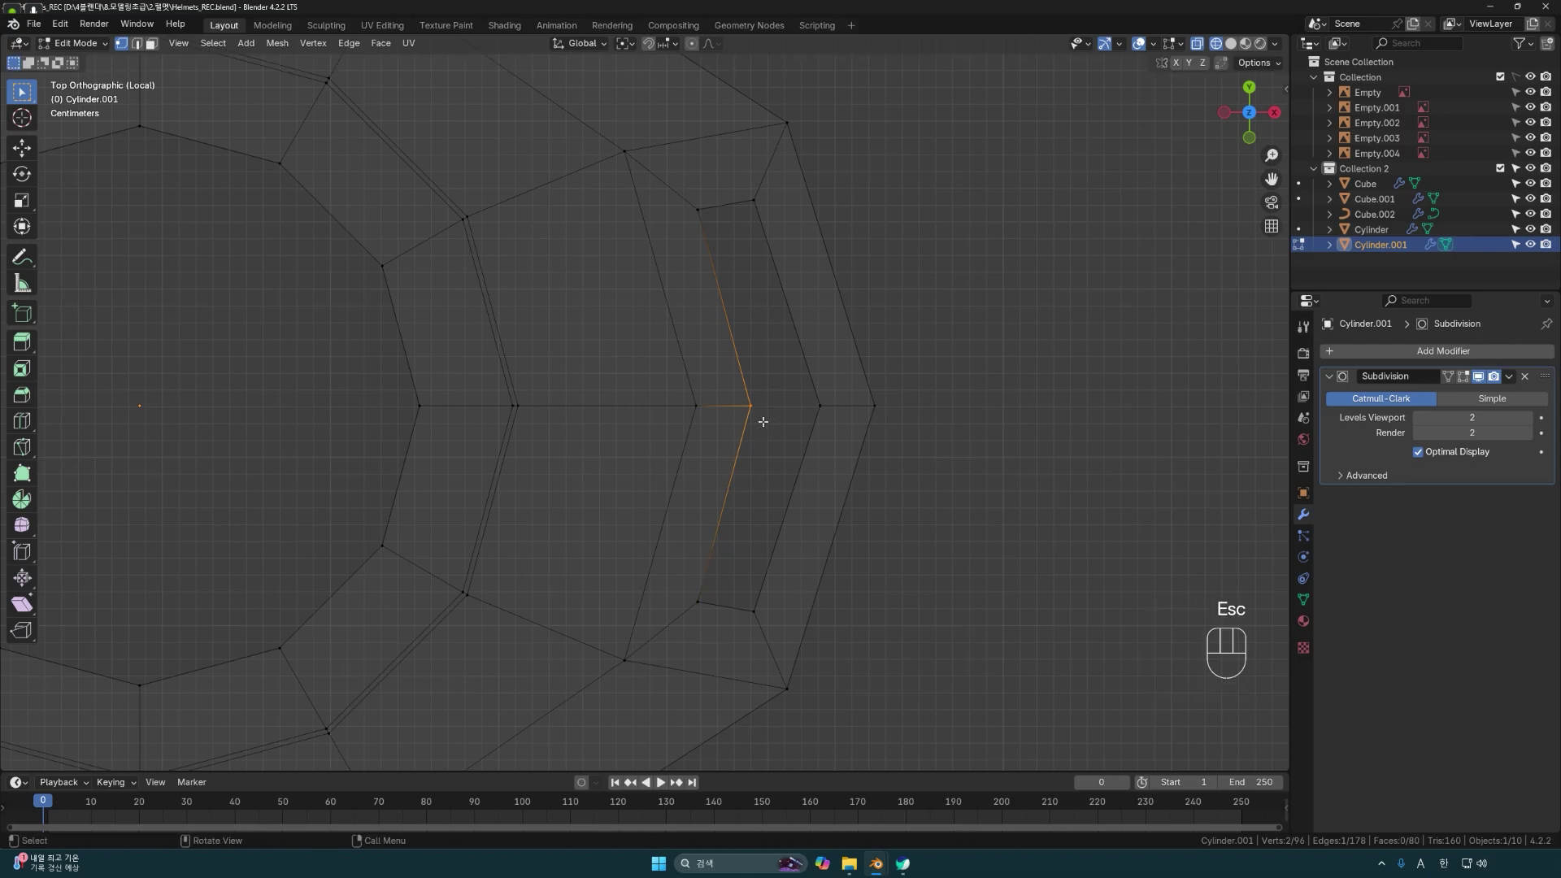
# Move the middle vertices of the +X slot's inner and outer edges about 0.01 m toward the base's center along X.
pyautogui.press('g')
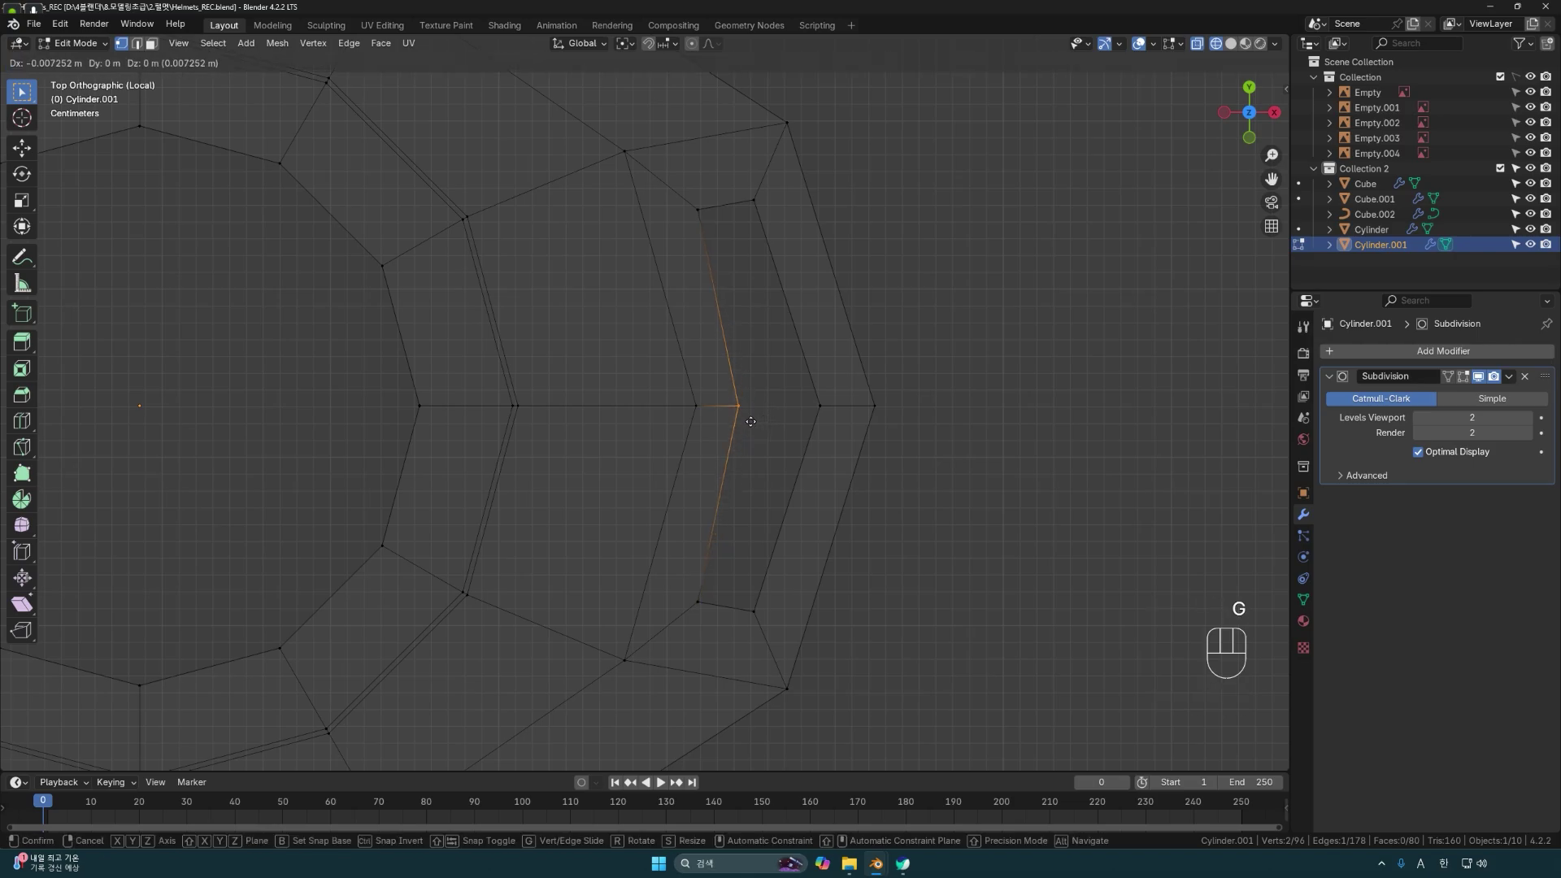
pyautogui.press('y')
pyautogui.press('x')
pyautogui.click(800, 423)
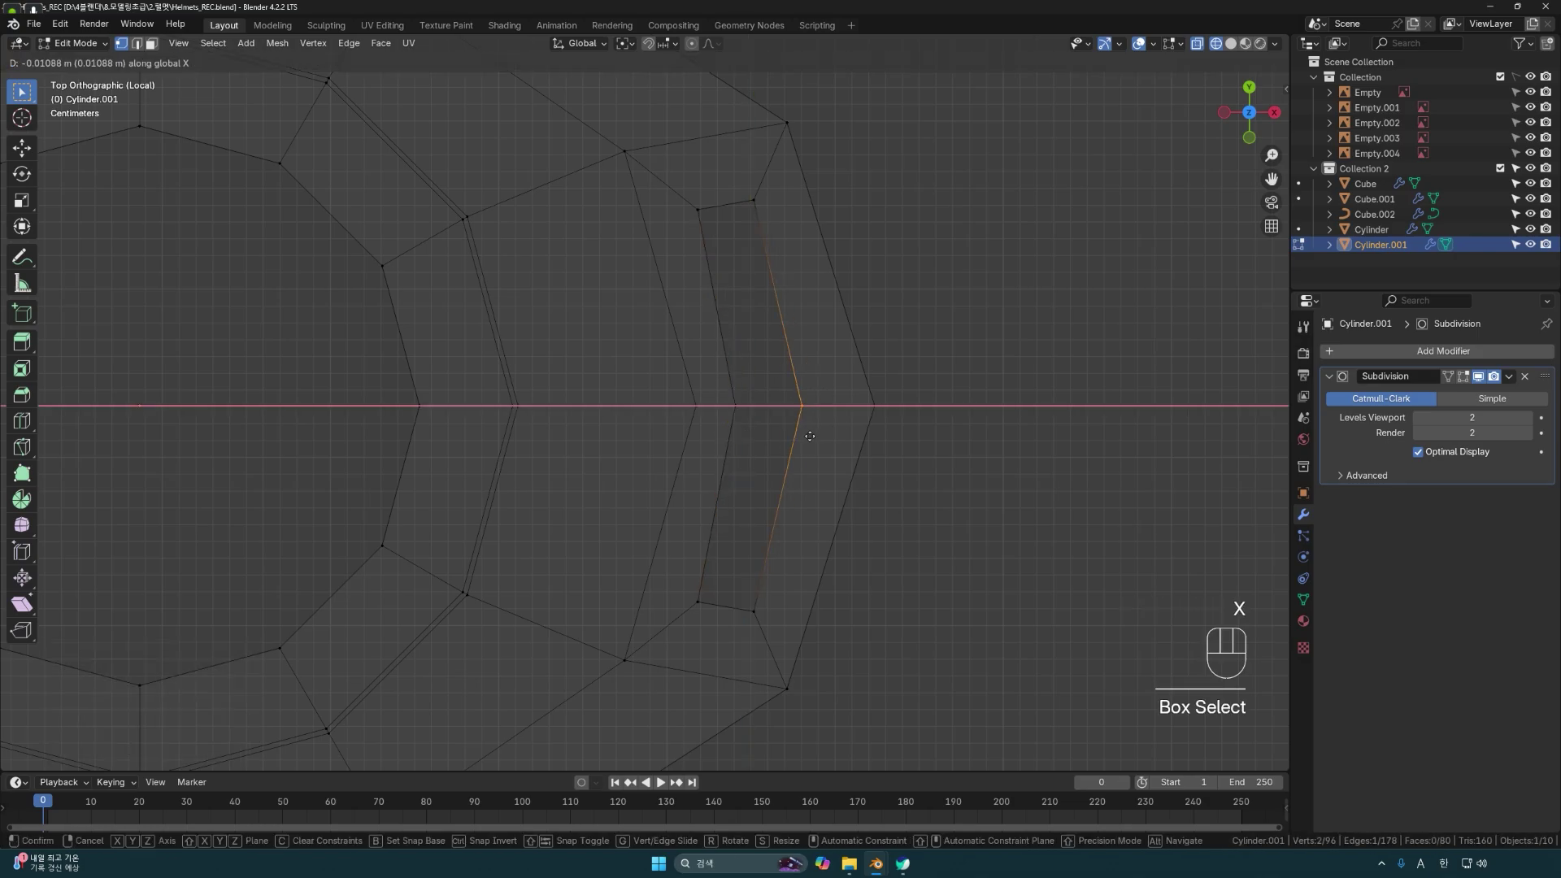
pyautogui.click(807, 462)
# Adjust the middle vertices of the -X slot's two long edges along X, and check the smoothed base in solid shading.
pyautogui.scroll(-5, 807, 464)
pyautogui.keyDown('shift'); pyautogui.moveTo(808, 463); pyautogui.dragTo(1252, 488, button='middle'); pyautogui.keyUp('shift')
pyautogui.scroll(3, 700, 460)
pyautogui.moveTo(744, 444); pyautogui.dragTo(659, 497)
pyautogui.press('g')
pyautogui.press('x')
pyautogui.click(720, 491)
pyautogui.press('g')
pyautogui.press('x')
pyautogui.click(682, 499)
pyautogui.scroll(-3, 682, 498)
pyautogui.moveTo(682, 499); pyautogui.dragTo(992, 492, button='middle')
pyautogui.press('Tab')
pyautogui.moveTo(1041, 543)
pyautogui.keyDown('shift'); pyautogui.mouseDown(button='middle')
pyautogui.moveTo(970, 538)
pyautogui.moveTo(1035, 537)
pyautogui.moveTo(792, 438)
pyautogui.moveTo(773, 447)
pyautogui.moveTo(778, 492)
pyautogui.mouseUp(button='middle'); pyautogui.keyUp('shift')
pyautogui.hotkey('shift', 'z')
# Add a loop cut inside the +X slot's wall, slid toward the upper rim by a factor of about 0.869, and check the smoothing.
pyautogui.press('Tab')
pyautogui.scroll(4, 972, 509)
pyautogui.scroll(2, 793, 438)
pyautogui.scroll(2, 772, 449)
pyautogui.scroll(-1, 772, 445)
pyautogui.hotkey('ctrl', 'r')
pyautogui.click(819, 455)
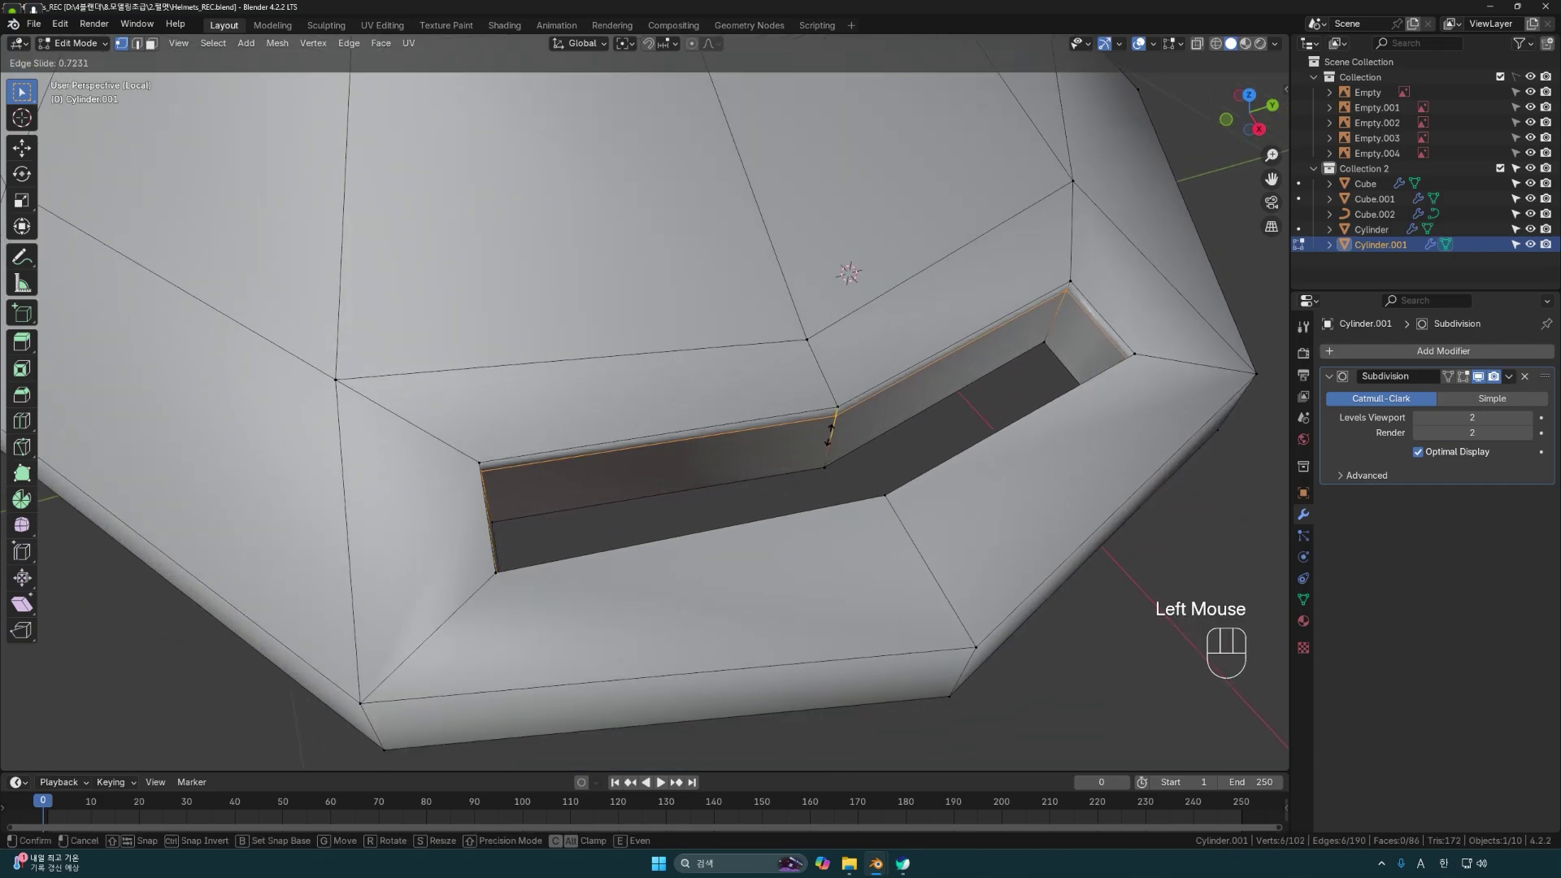
pyautogui.click(830, 429)
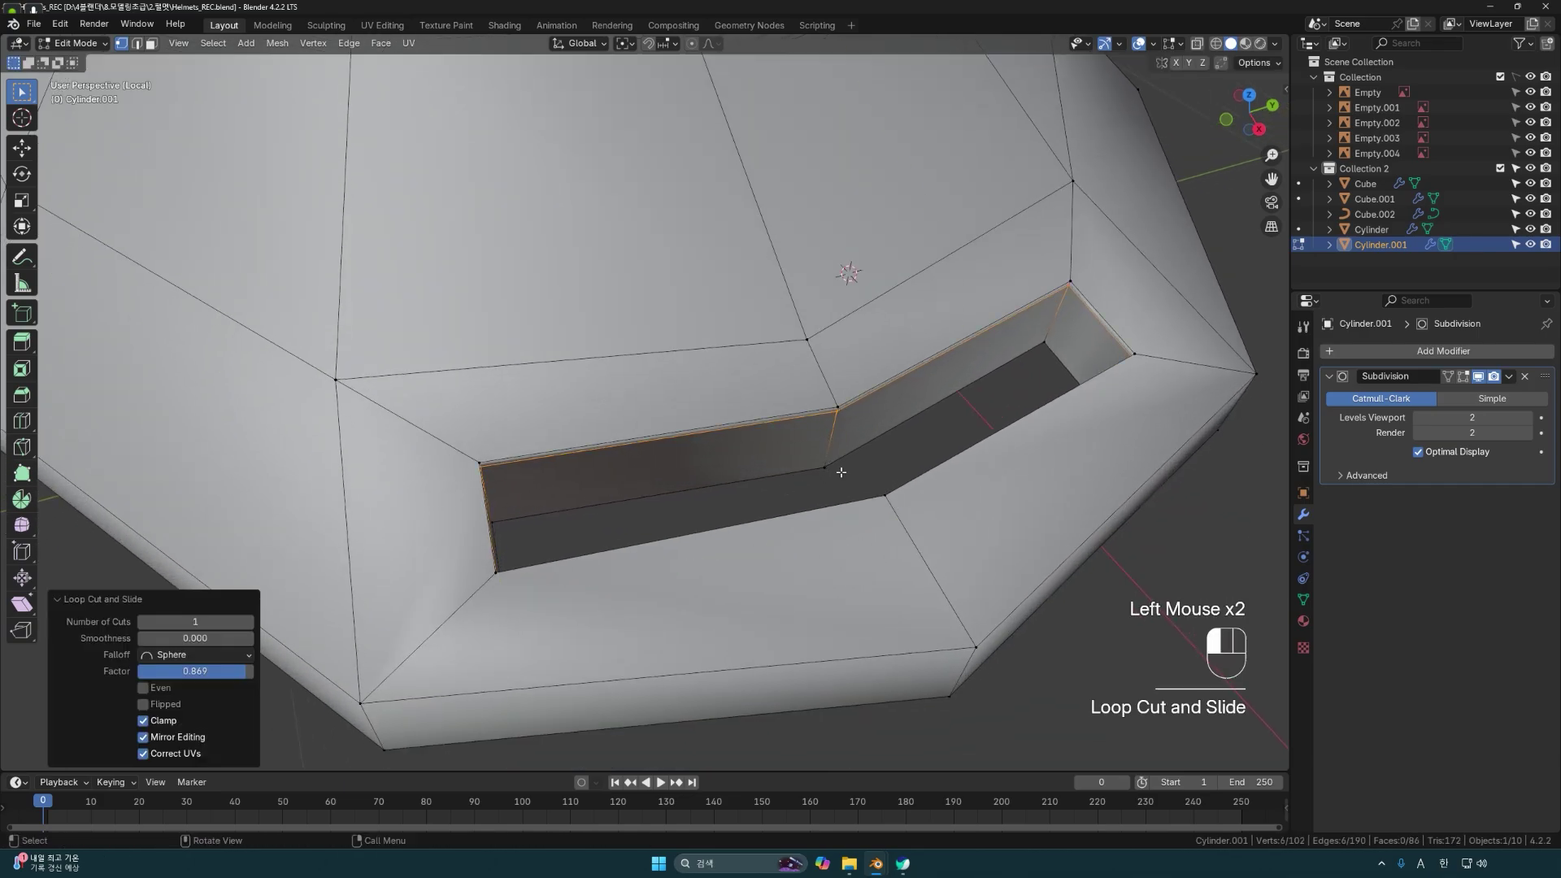
pyautogui.scroll(-3, 836, 463)
pyautogui.moveTo(837, 463); pyautogui.dragTo(661, 430, button='middle')
pyautogui.press('Tab')
pyautogui.press('Tab')
# Add a loop cut inside the -X slot's wall and slide it close to the slot's upper rim.
pyautogui.scroll(2, 669, 425)
pyautogui.hotkey('ctrl', 'r')
pyautogui.click(659, 428)
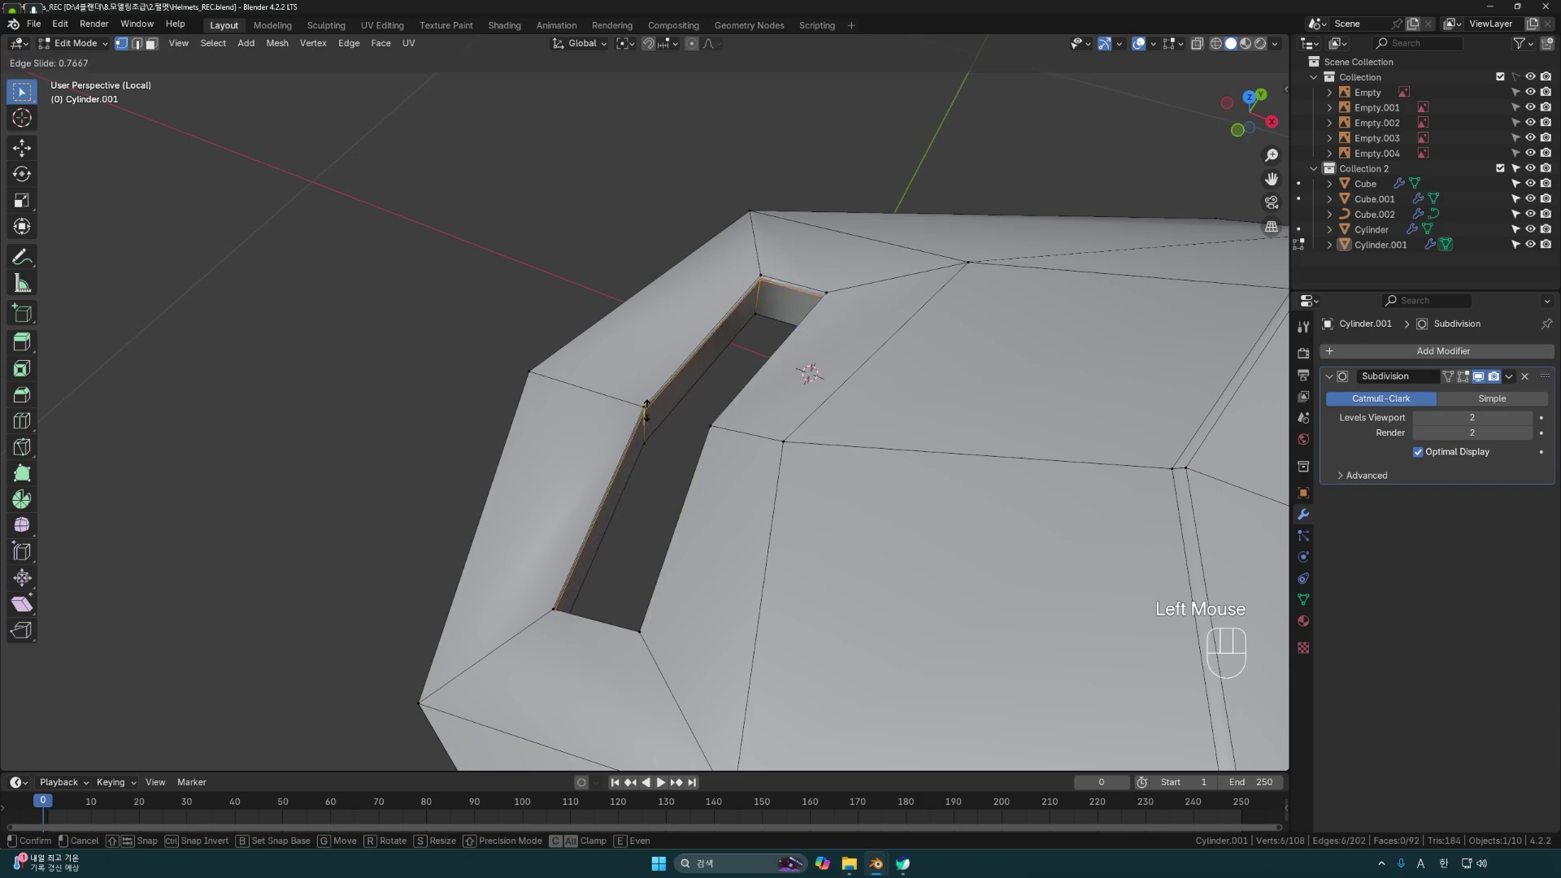
pyautogui.click(647, 409)
pyautogui.click(667, 465)
# Try another loop cut around a strap slot, check the smoothed shape in Object Mode, and undo it.
pyautogui.scroll(-1, 667, 465)
pyautogui.hotkey('ctrl', 'r')
pyautogui.click(526, 517)
pyautogui.click(551, 577)
pyautogui.click(985, 568)
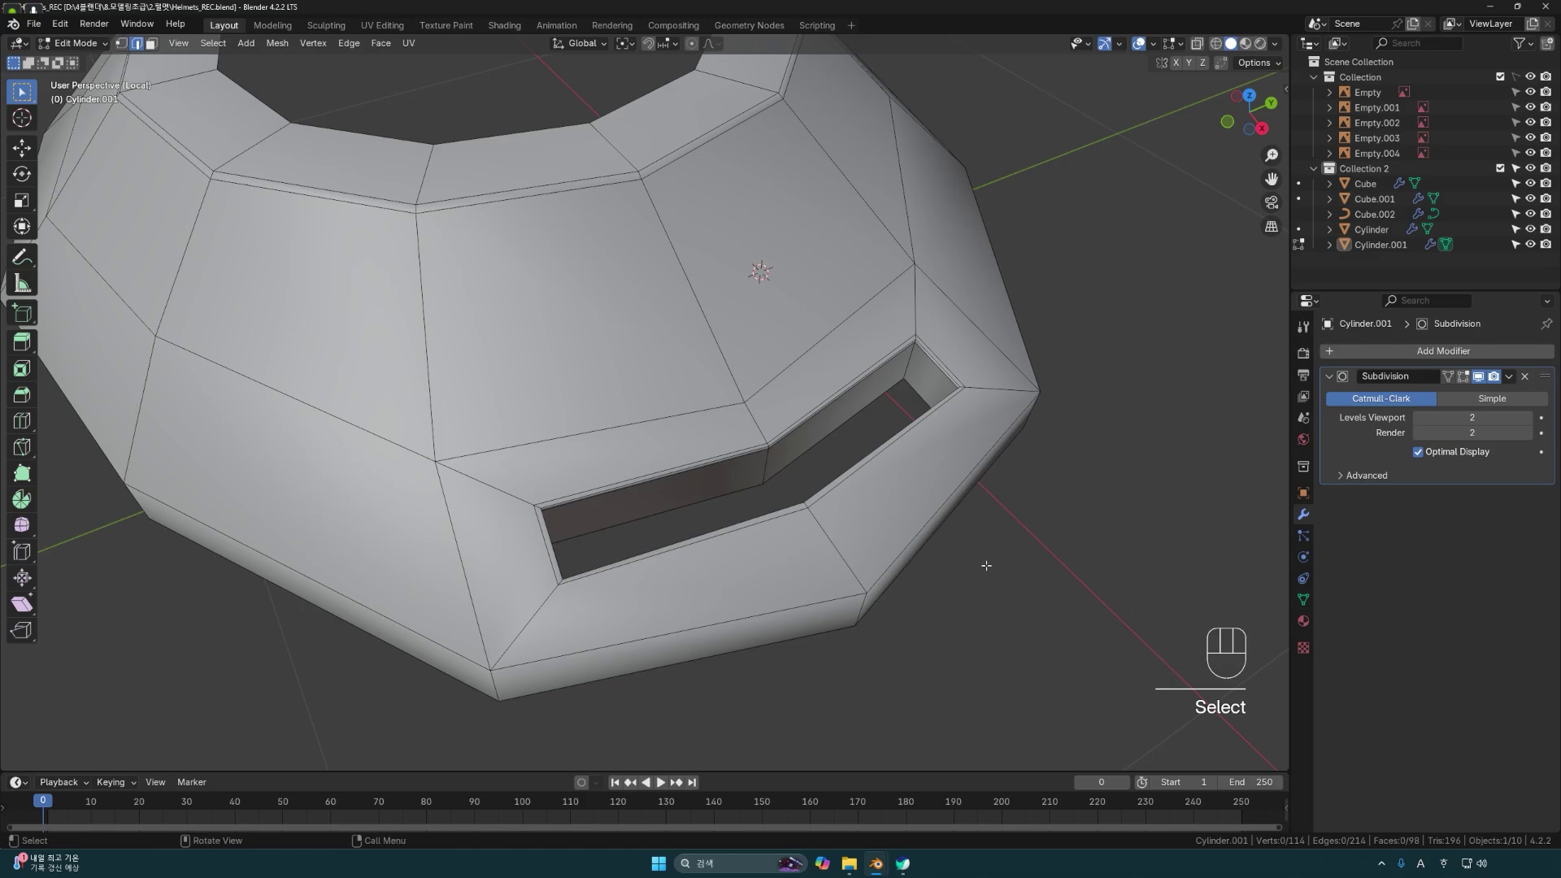
pyautogui.press('Tab')
pyautogui.moveTo(985, 564); pyautogui.dragTo(962, 631, button='middle')
pyautogui.hotkey('ctrl', 'z')
pyautogui.hotkey('ctrl', 'z')
pyautogui.hotkey('ctrl', 'z')
# Add a nearly centered loop cut along the outer band on both the -Y and +Y sides, running between the two slots.
pyautogui.moveTo(845, 560); pyautogui.dragTo(714, 565, button='middle')
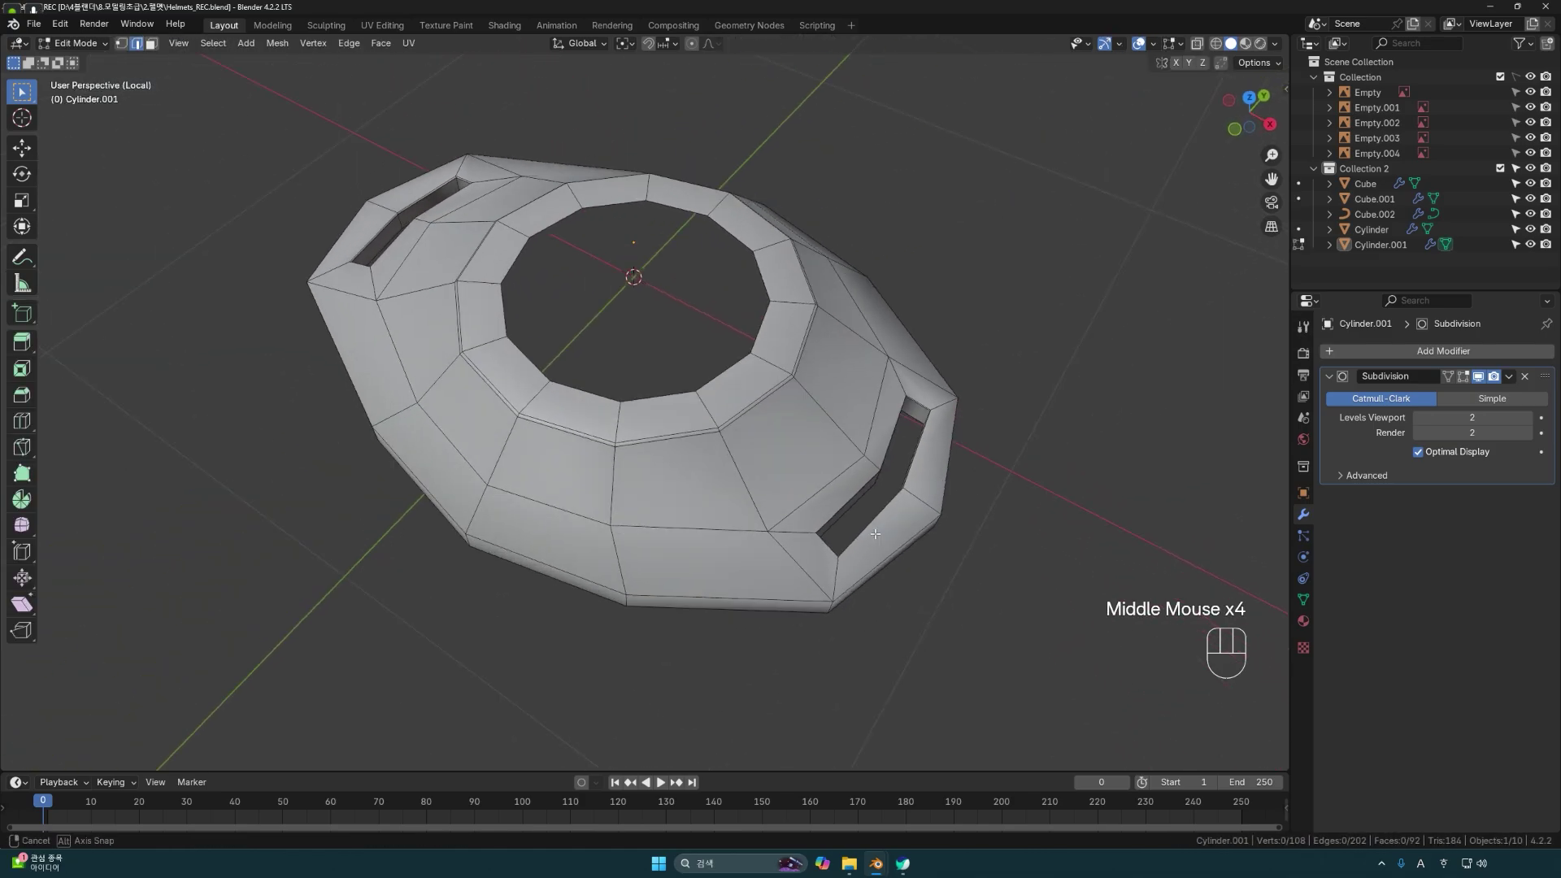
pyautogui.press('ctrl')
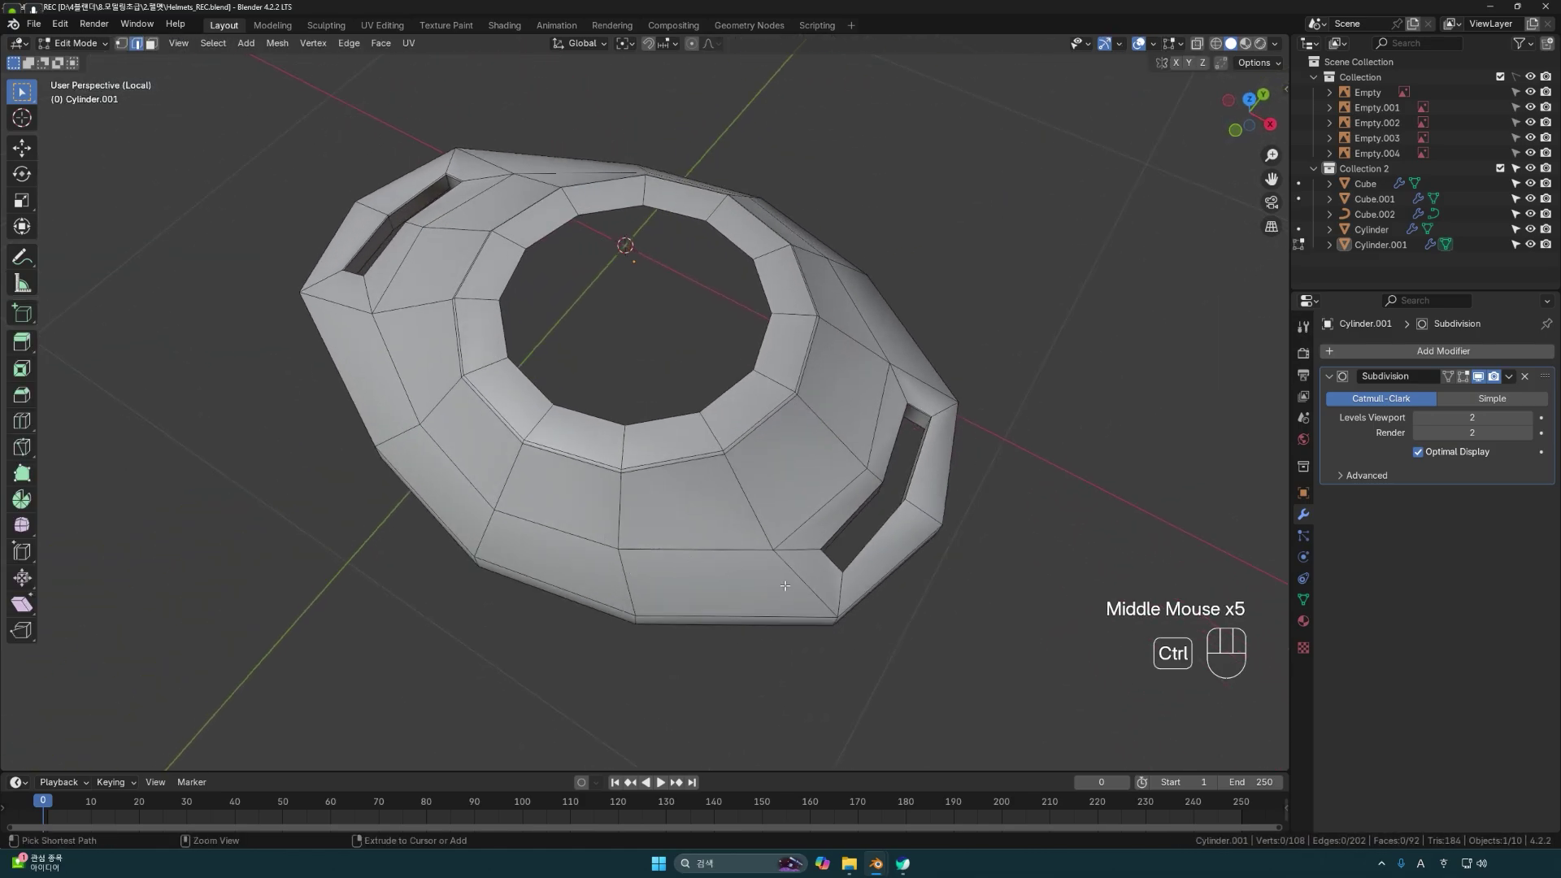
pyautogui.hotkey('ctrl', 'r')
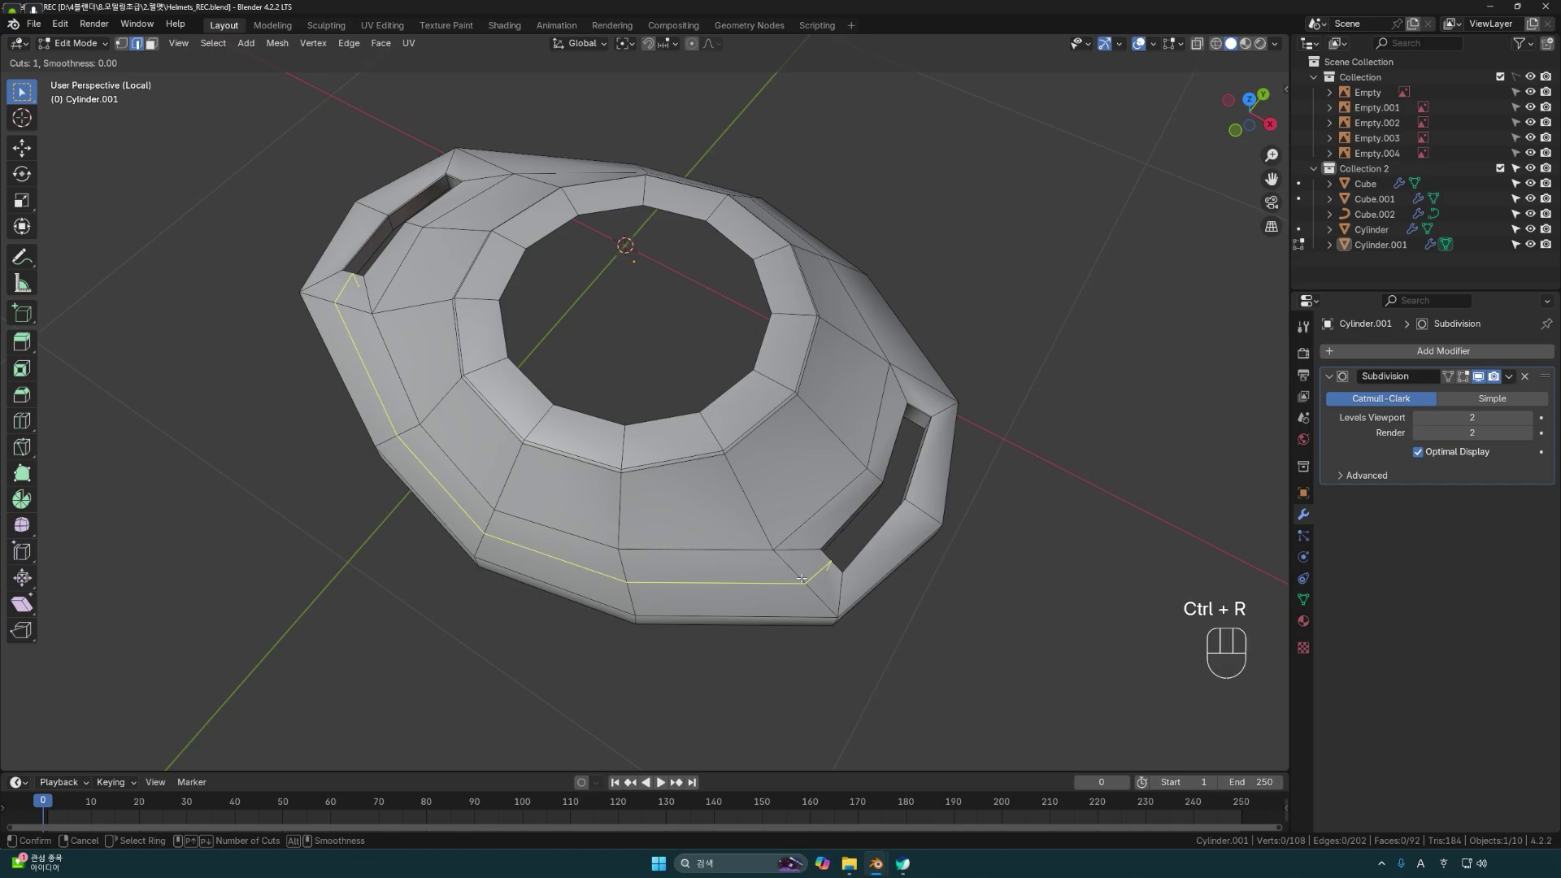
pyautogui.click(801, 578)
pyautogui.press('Return')
pyautogui.moveTo(801, 577); pyautogui.dragTo(652, 629, button='middle')
pyautogui.press('ctrl')
pyautogui.hotkey('ctrl', 'r')
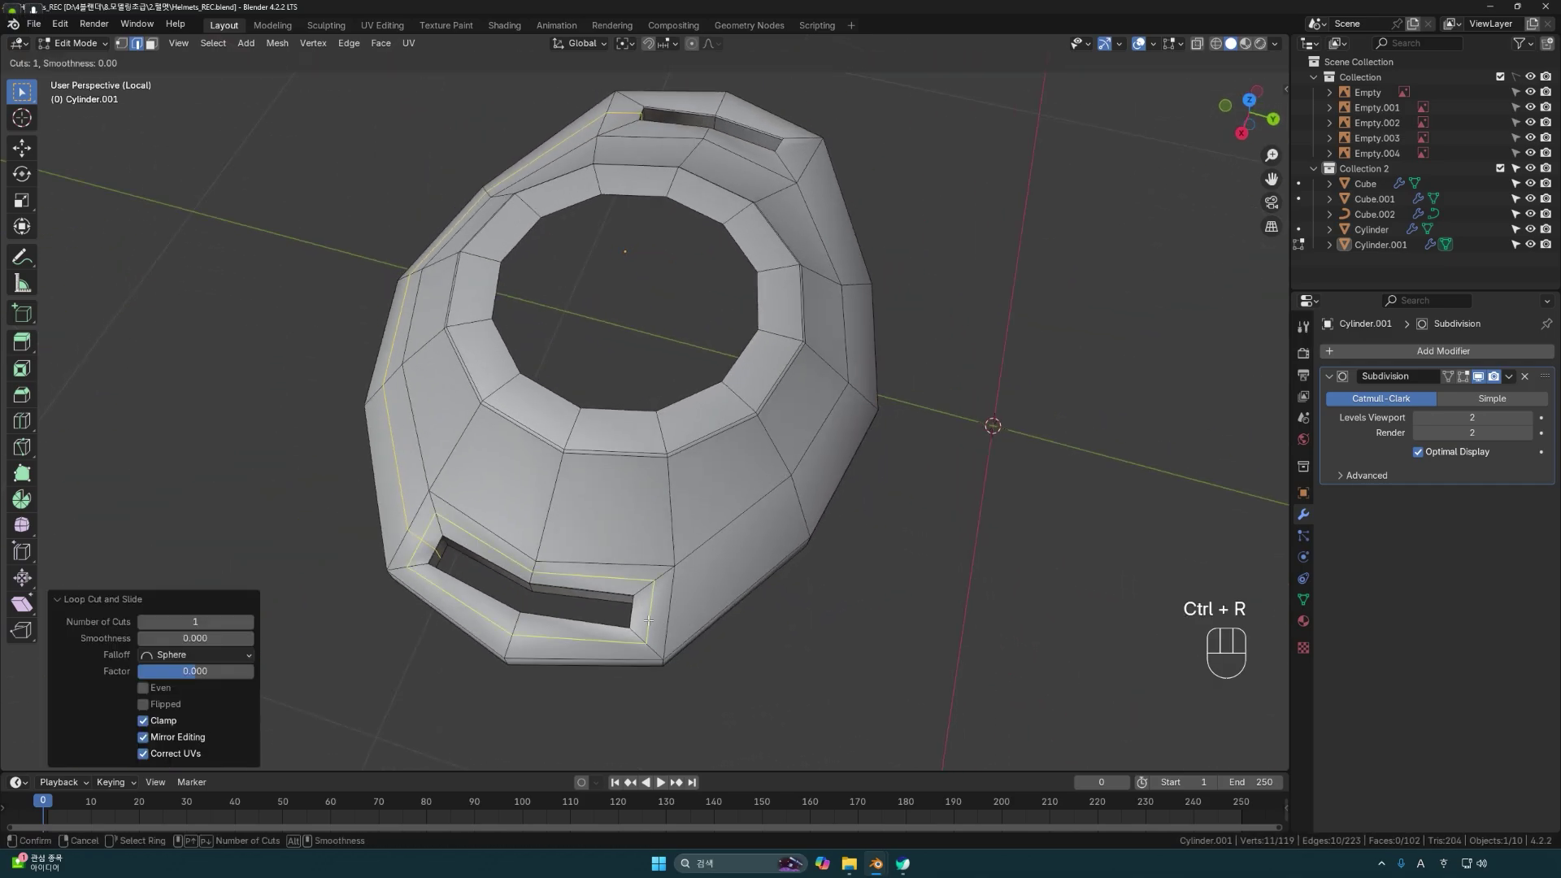
pyautogui.click(663, 608)
pyautogui.press('Return')
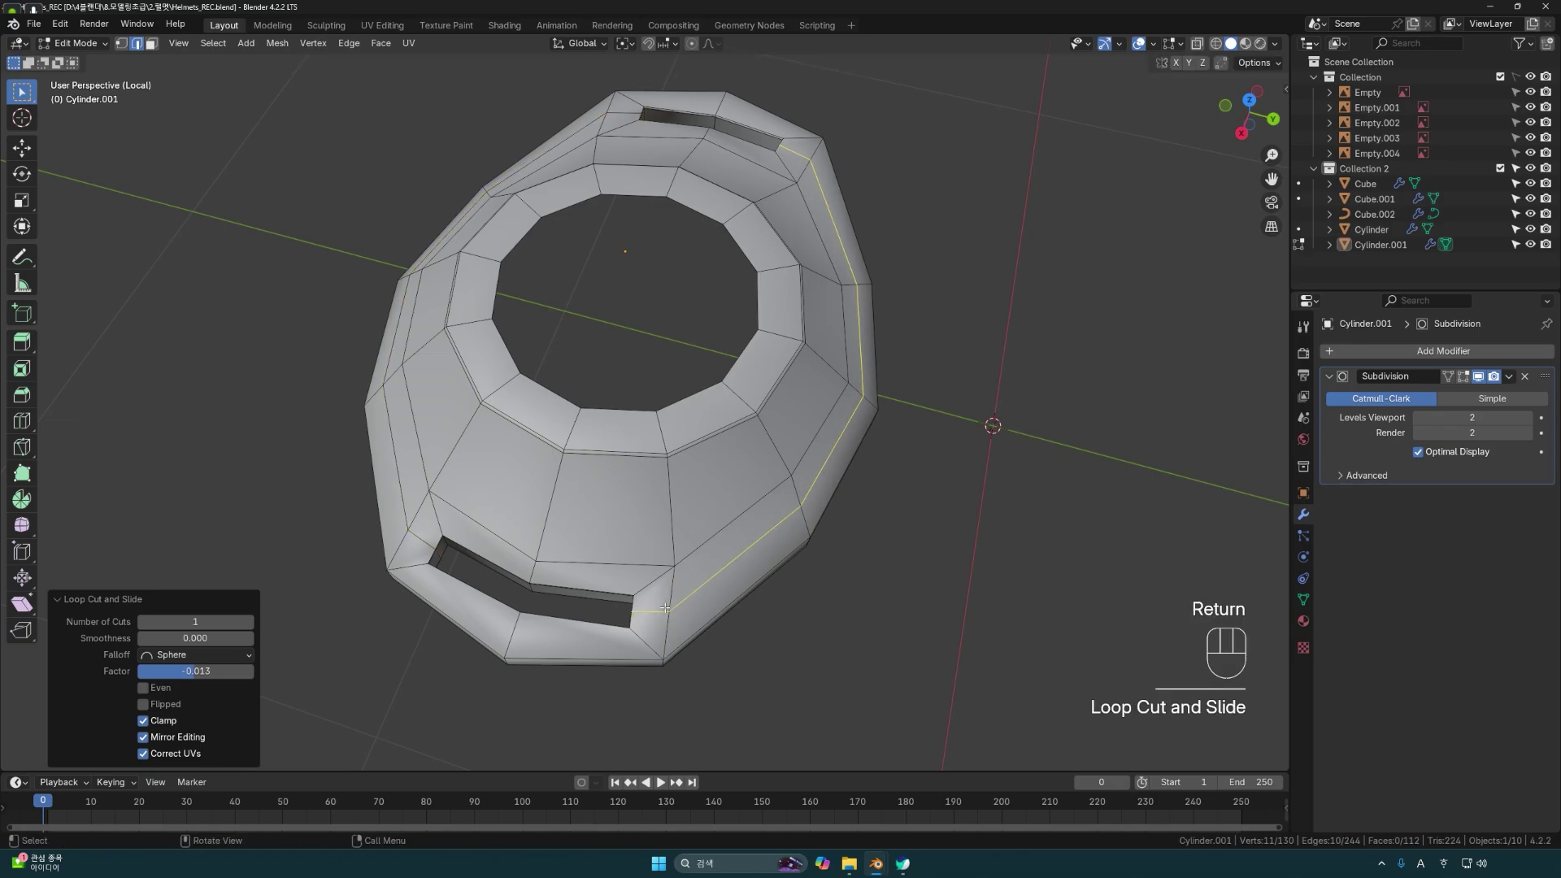
# Inspect the smoothed base and its slots in Object Mode, and exit local view to see it on the helmet.
pyautogui.moveTo(664, 608); pyautogui.dragTo(895, 594, button='middle')
pyautogui.press('Tab')
pyautogui.scroll(2, 885, 585)
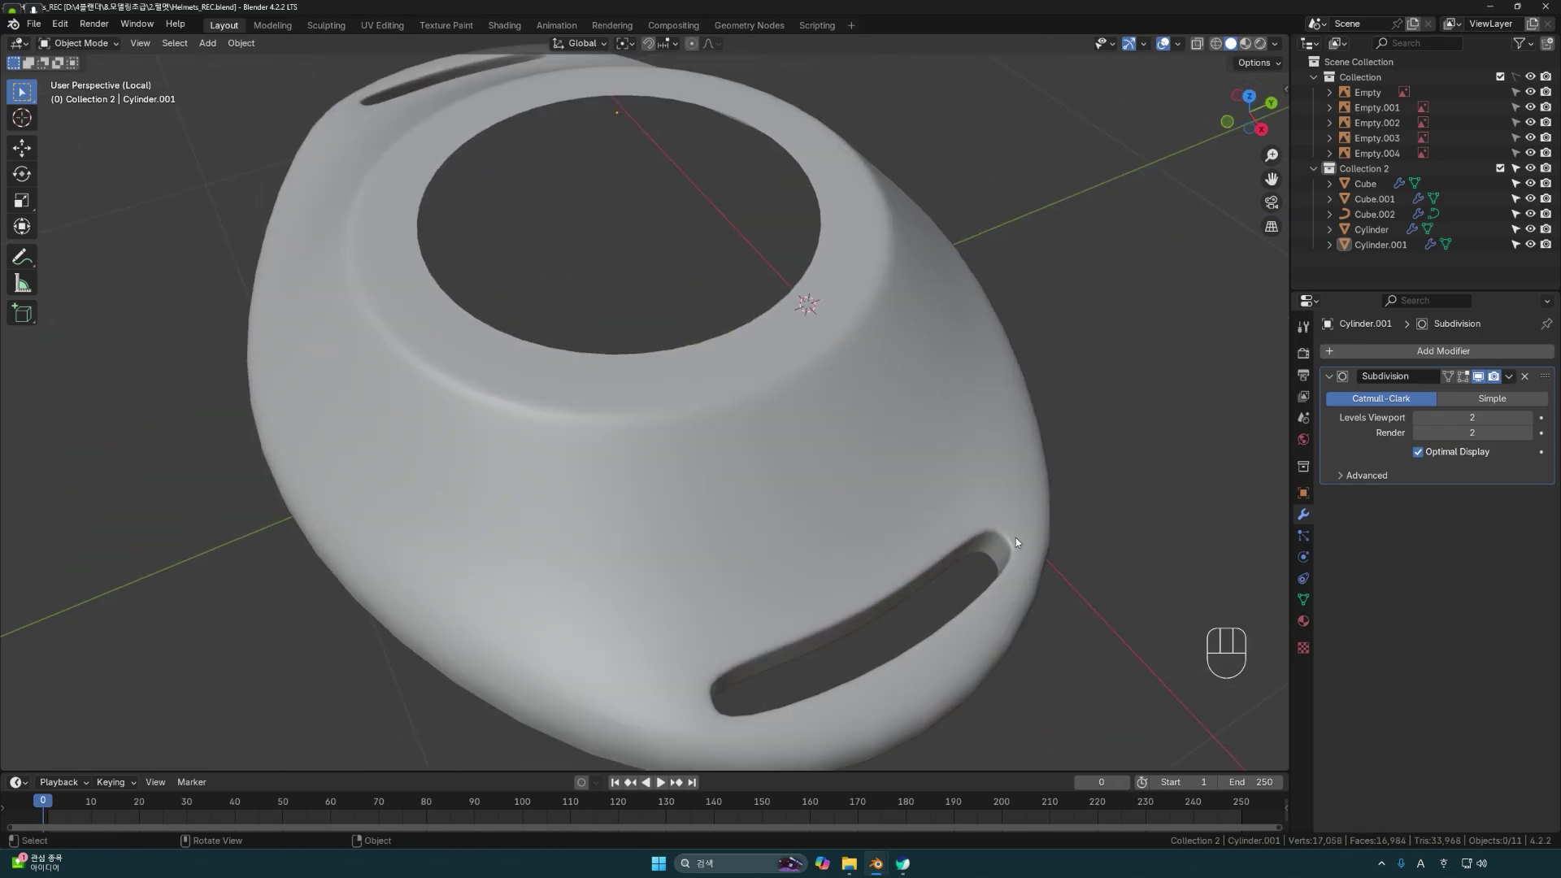
pyautogui.moveTo(924, 560); pyautogui.dragTo(835, 587, button='middle')
pyautogui.moveTo(899, 466); pyautogui.dragTo(766, 478, button='middle')
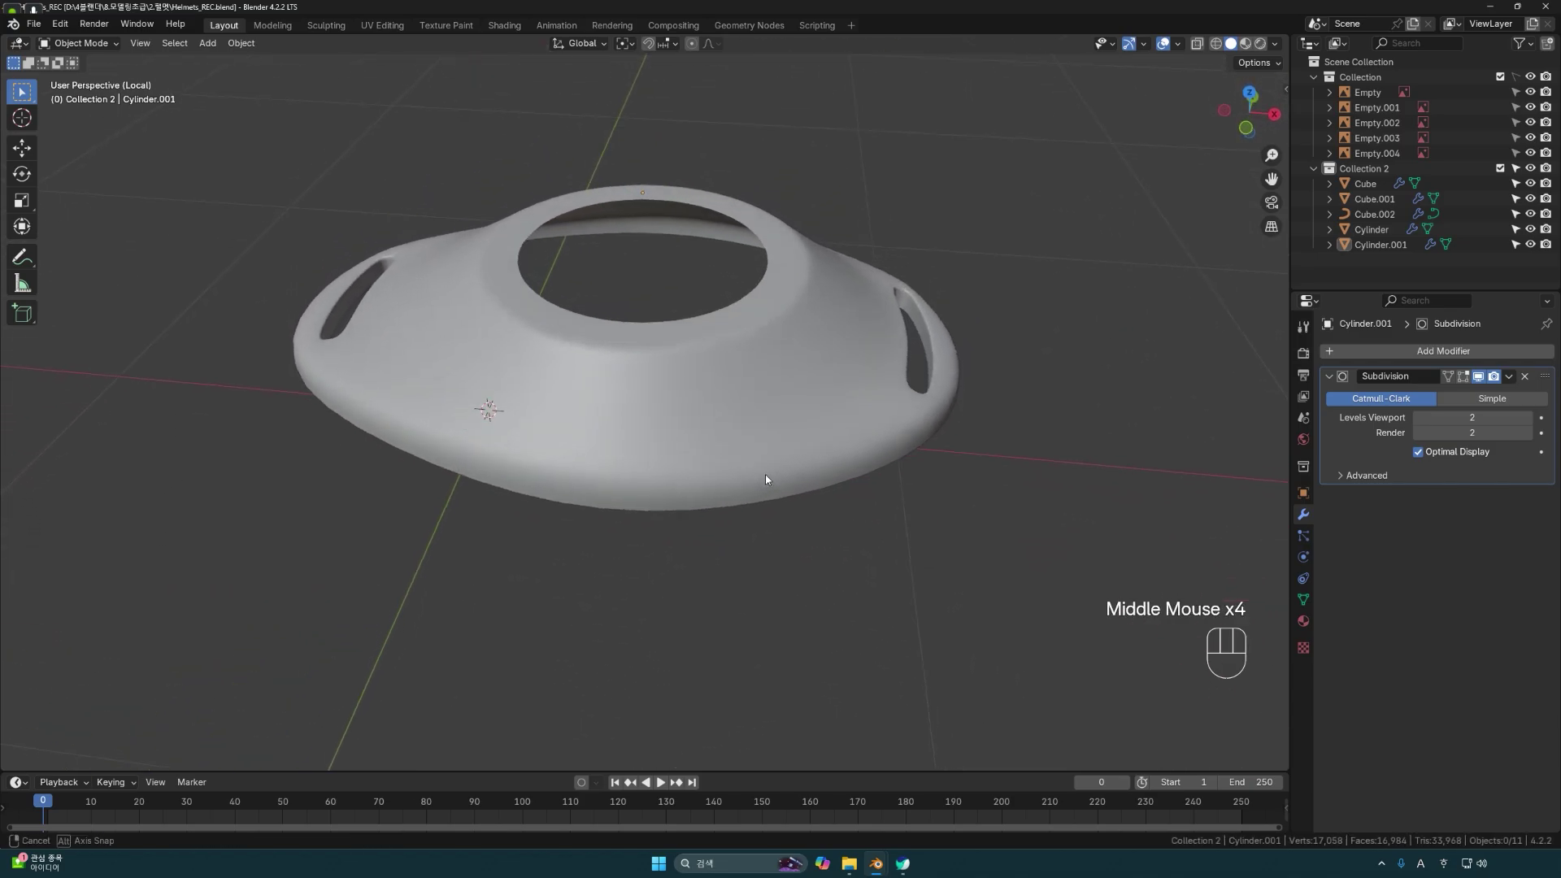
pyautogui.scroll(-2, 745, 575)
pyautogui.press('KP_Divide')
pyautogui.moveTo(745, 575)
pyautogui.keyDown('shift'); pyautogui.mouseDown(button='middle')
pyautogui.moveTo(694, 516)
pyautogui.moveTo(718, 561)
pyautogui.mouseUp(button='middle'); pyautogui.keyUp('shift')
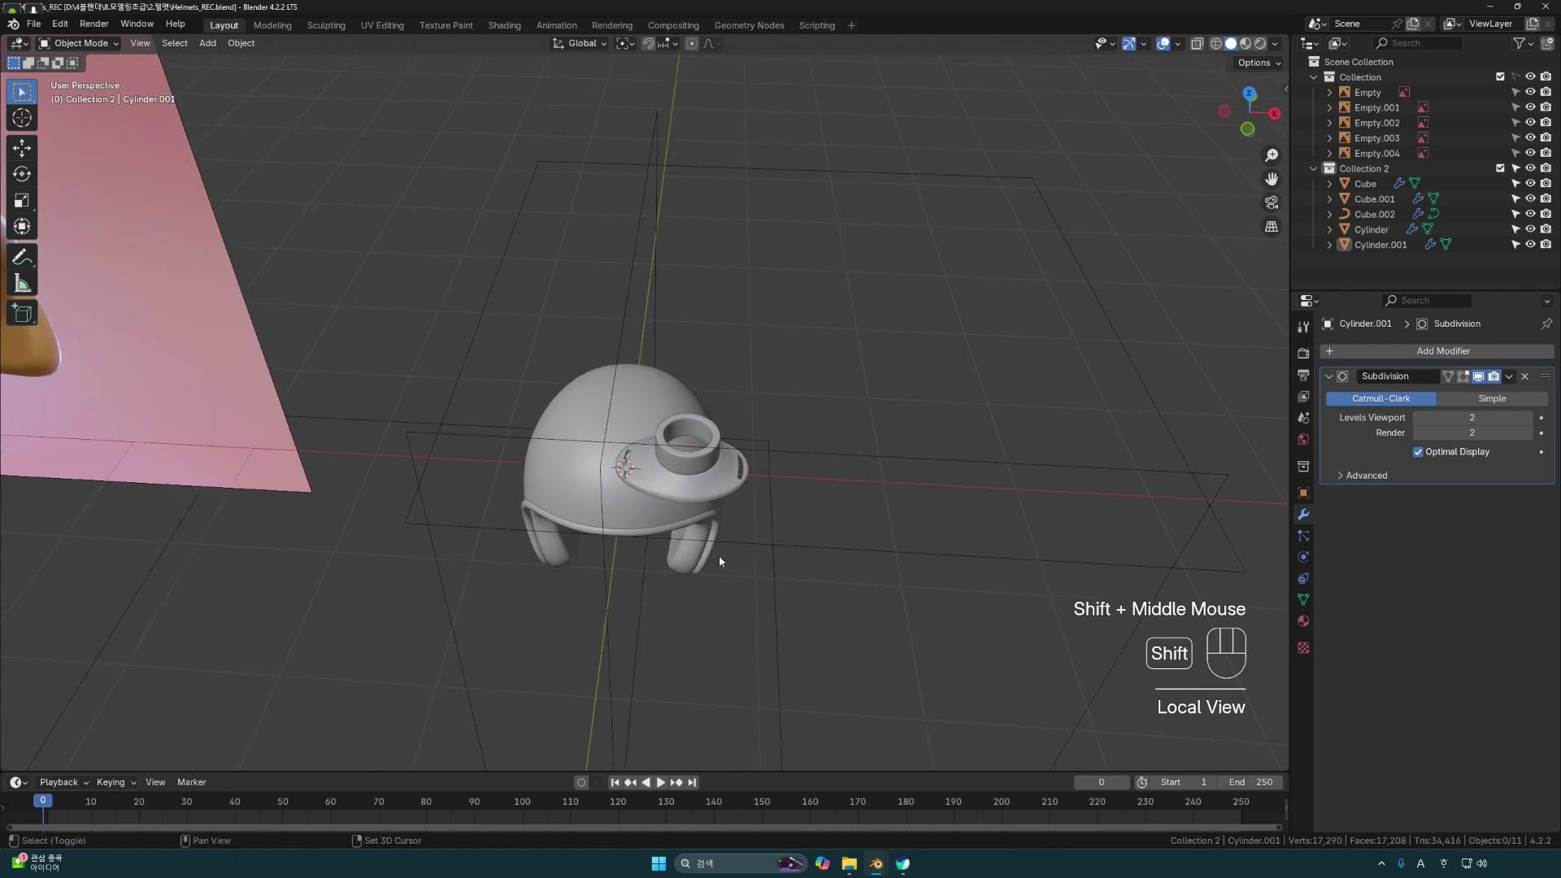
# Scale the lens ring and its base together to about 0.907 to match the goggles in the top reference.
pyautogui.press('KP_7')
pyautogui.scroll(3, 759, 456)
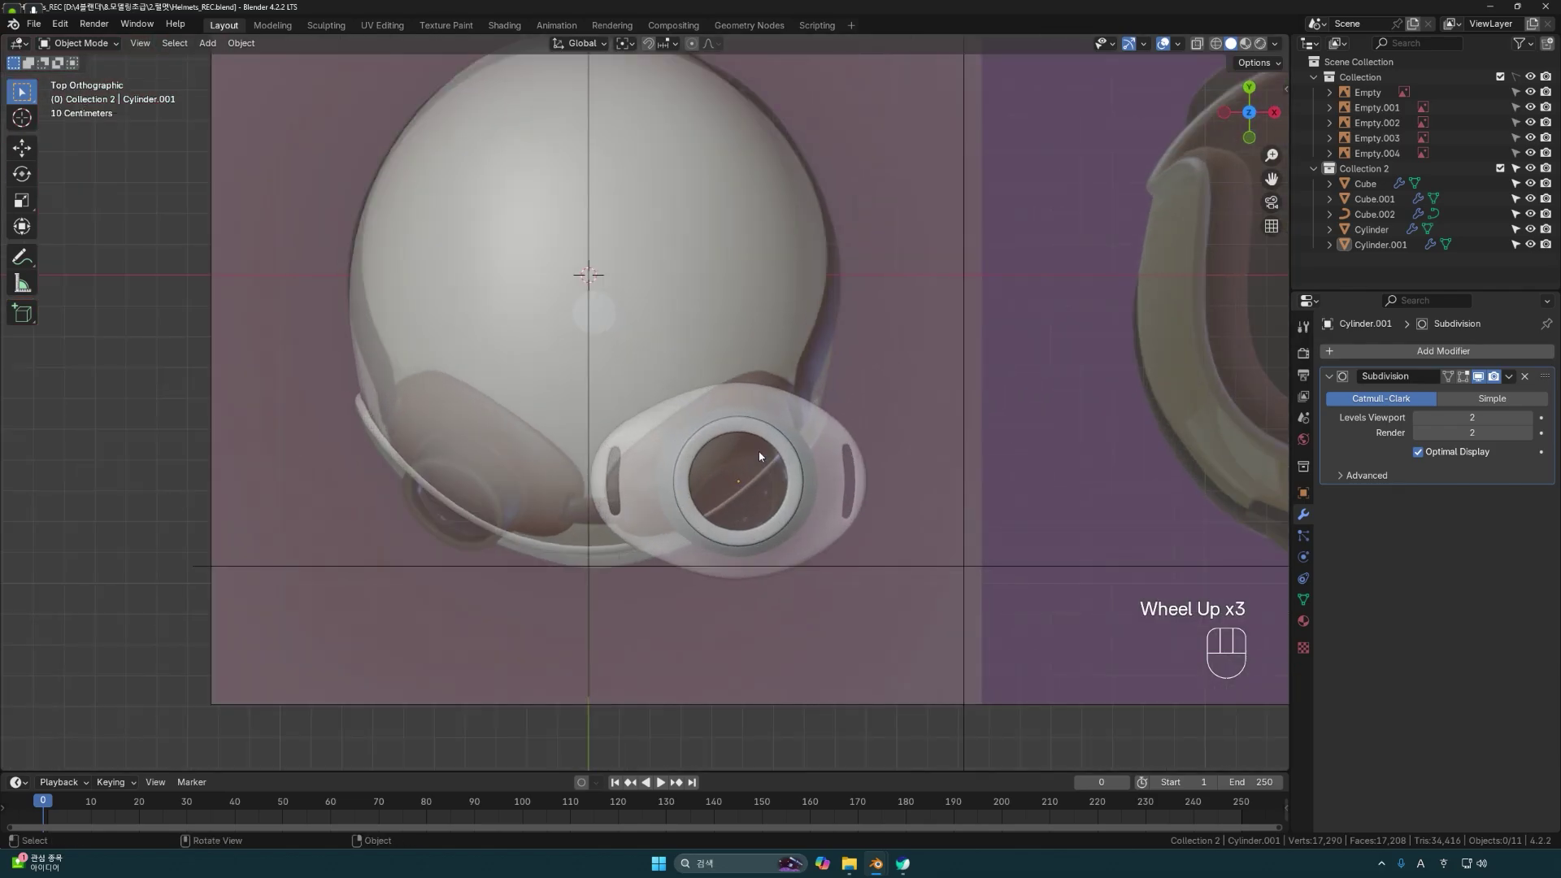
pyautogui.click(800, 498)
pyautogui.scroll(1, 832, 506)
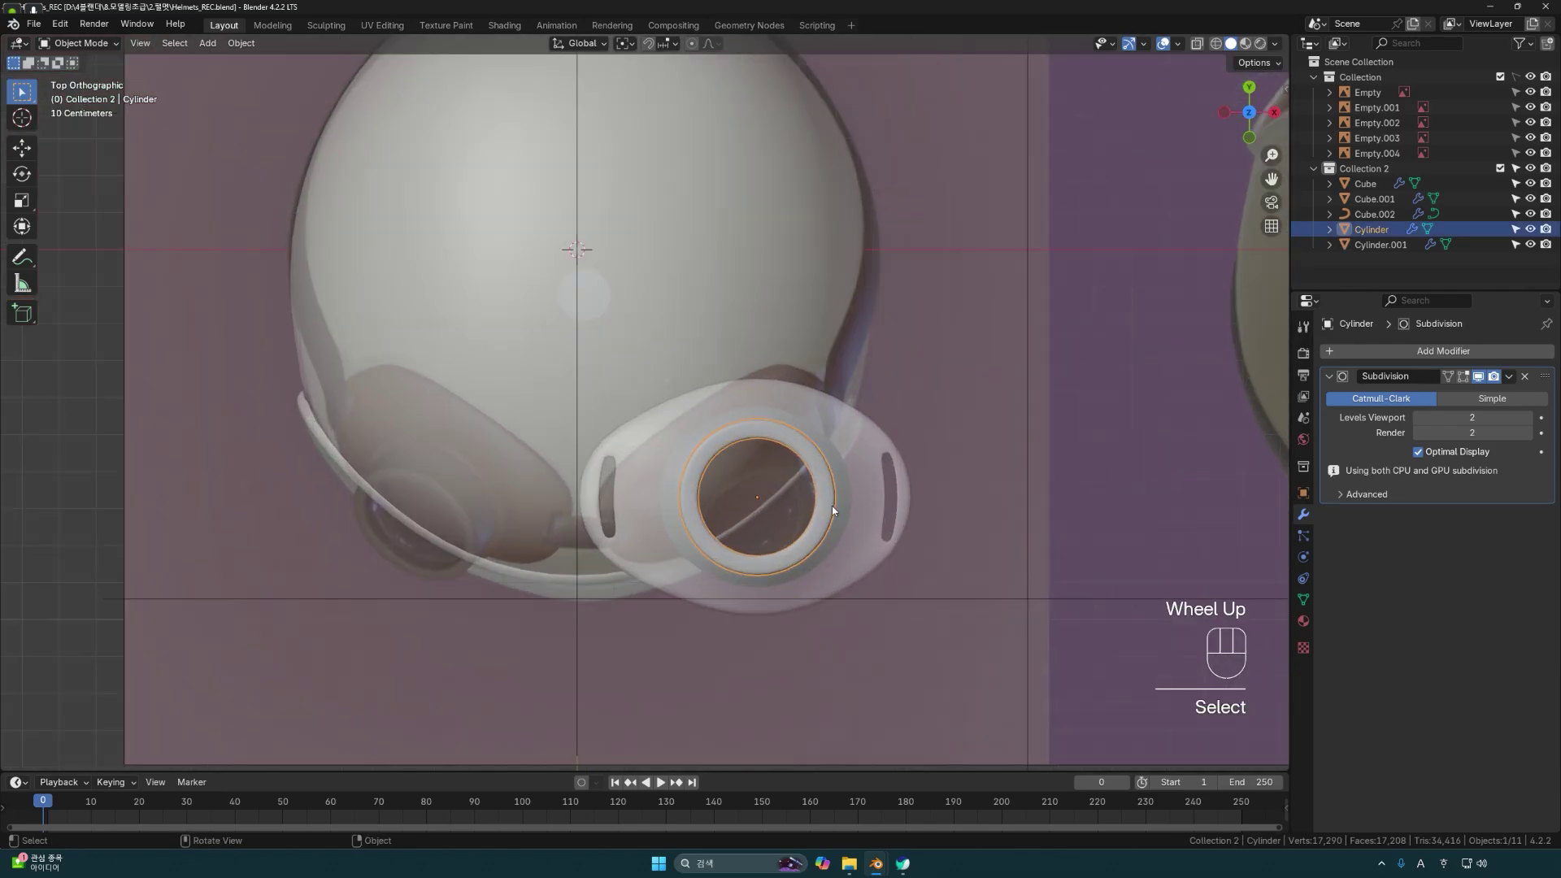
pyautogui.keyDown('shift'); pyautogui.click(836, 525); pyautogui.keyUp('shift')
pyautogui.press('s')
pyautogui.click(845, 530)
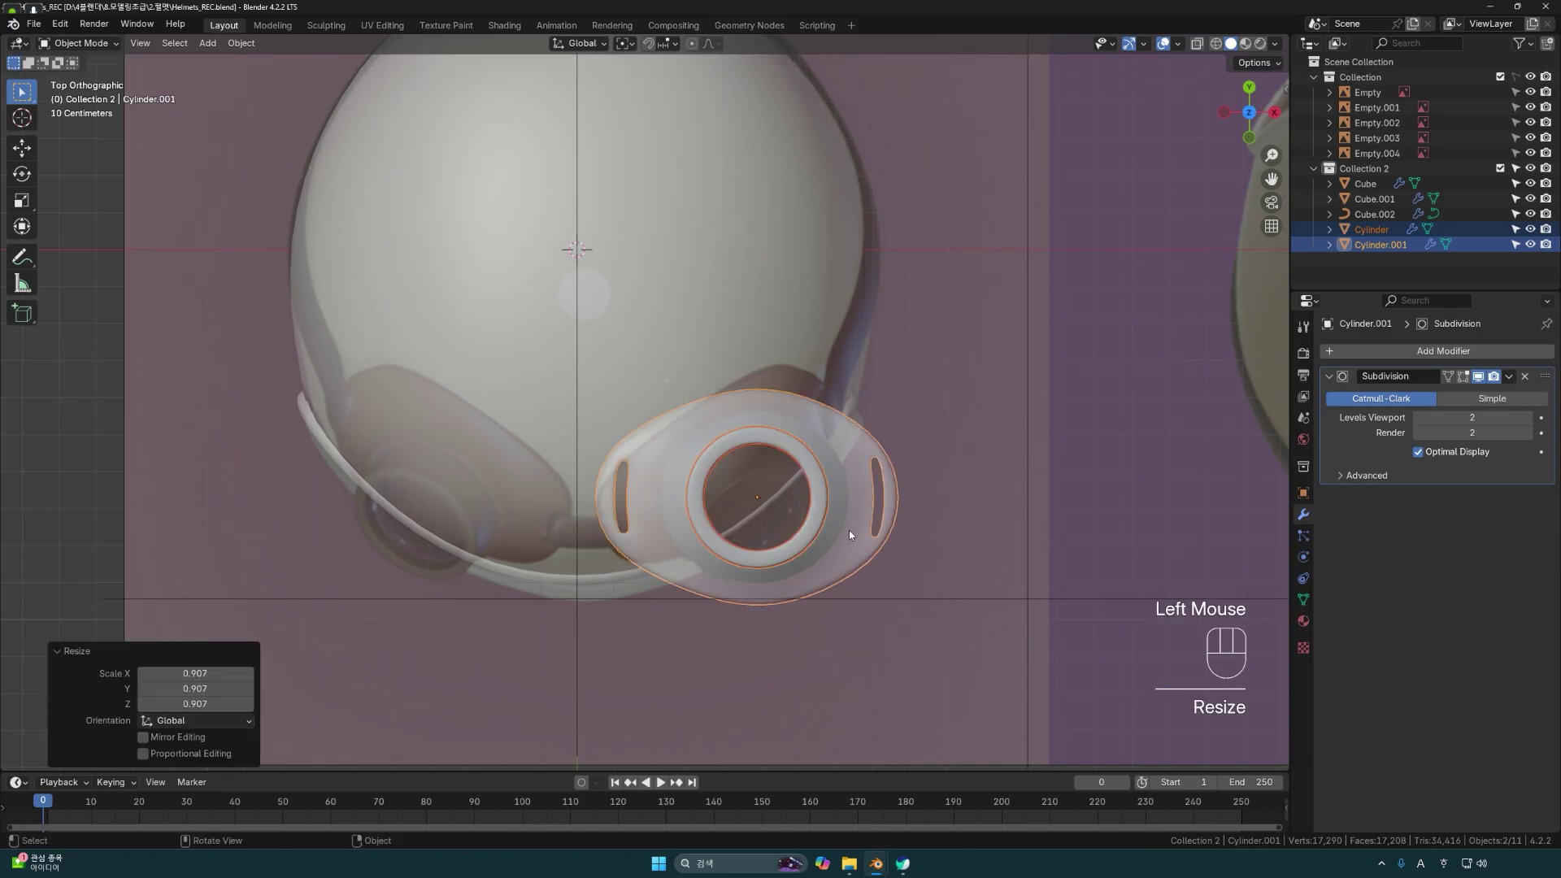
# Examine the resized lens ring and base against the helmet reference from the front and the right.
pyautogui.moveTo(848, 530); pyautogui.dragTo(841, 478, button='middle')
pyautogui.press('KP_1')
pyautogui.scroll(1, 840, 478)
pyautogui.scroll(-3, 841, 504)
pyautogui.press('`')
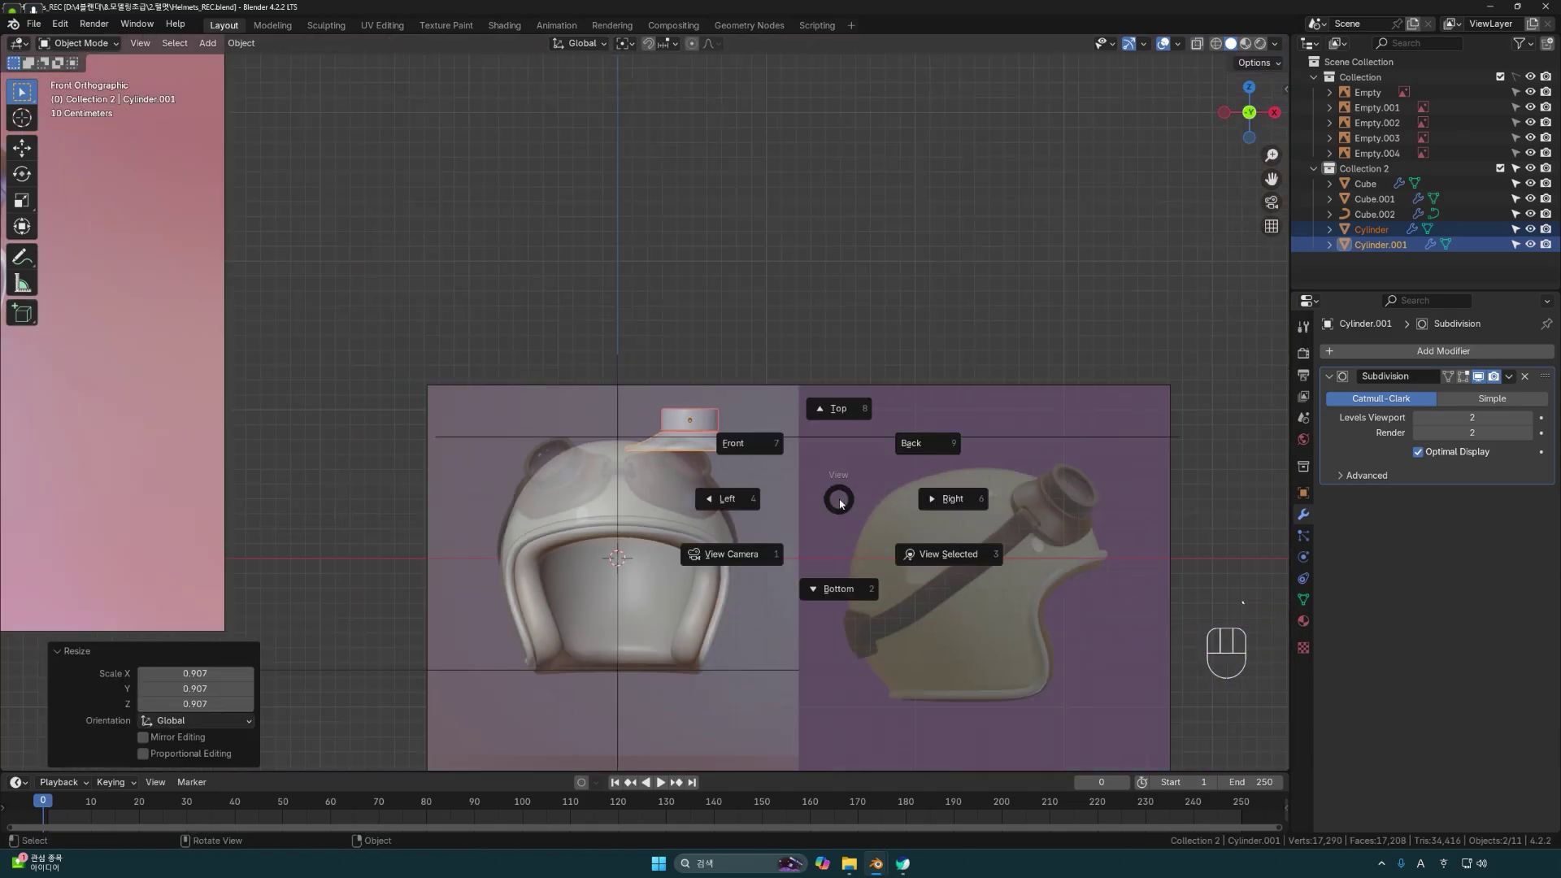
pyautogui.click(934, 499)
pyautogui.scroll(-1, 642, 492)
pyautogui.moveTo(642, 493); pyautogui.dragTo(829, 453, button='middle')
pyautogui.click(884, 540)
# Select all vertices around the base's +X slot and outer end and move them slightly inward in the top view.
pyautogui.press('KP_7')
pyautogui.scroll(3, 884, 541)
pyautogui.hotkey('shift', 'z')
pyautogui.hotkey('shift', 'z')
pyautogui.press('Tab')
pyautogui.scroll(2, 841, 492)
pyautogui.press('1')
pyautogui.moveTo(885, 372); pyautogui.dragTo(769, 610)
pyautogui.hotkey('shift', 'z')
pyautogui.hotkey('shift', 'z')
pyautogui.click(788, 588)
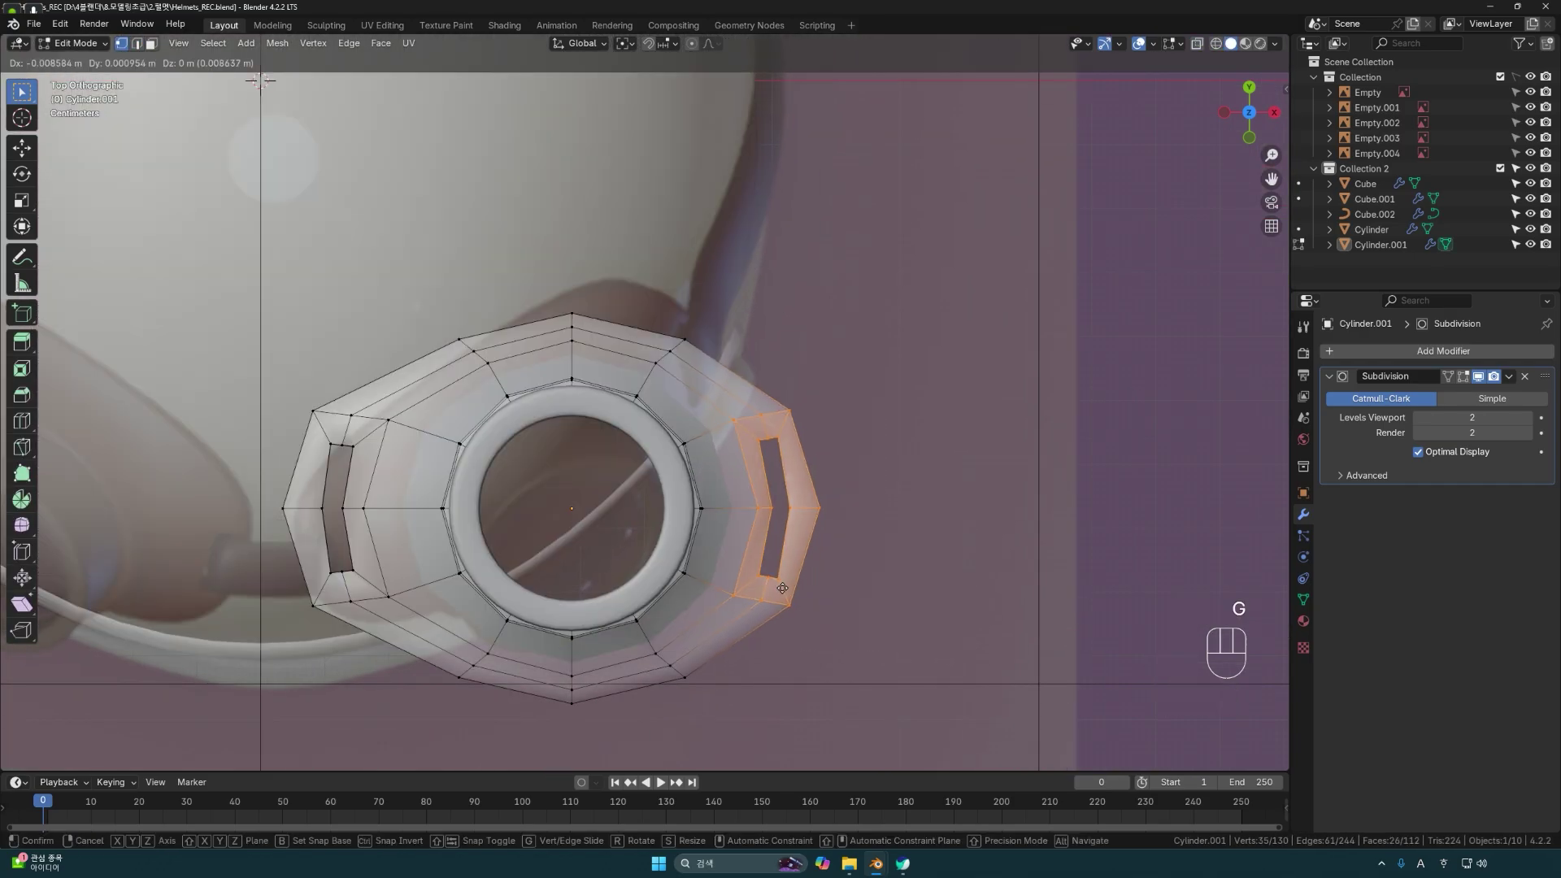
# Inspect the smoothed base in Object Mode where it meets the lens ring.
pyautogui.scroll(-3, 788, 587)
pyautogui.press('Tab')
pyautogui.moveTo(787, 588); pyautogui.dragTo(706, 514, button='middle')
pyautogui.scroll(3, 705, 514)
pyautogui.click(672, 617)
pyautogui.moveTo(672, 617); pyautogui.dragTo(663, 579, button='middle')
pyautogui.hotkey('shift', 'z')
pyautogui.hotkey('shift', 'z')
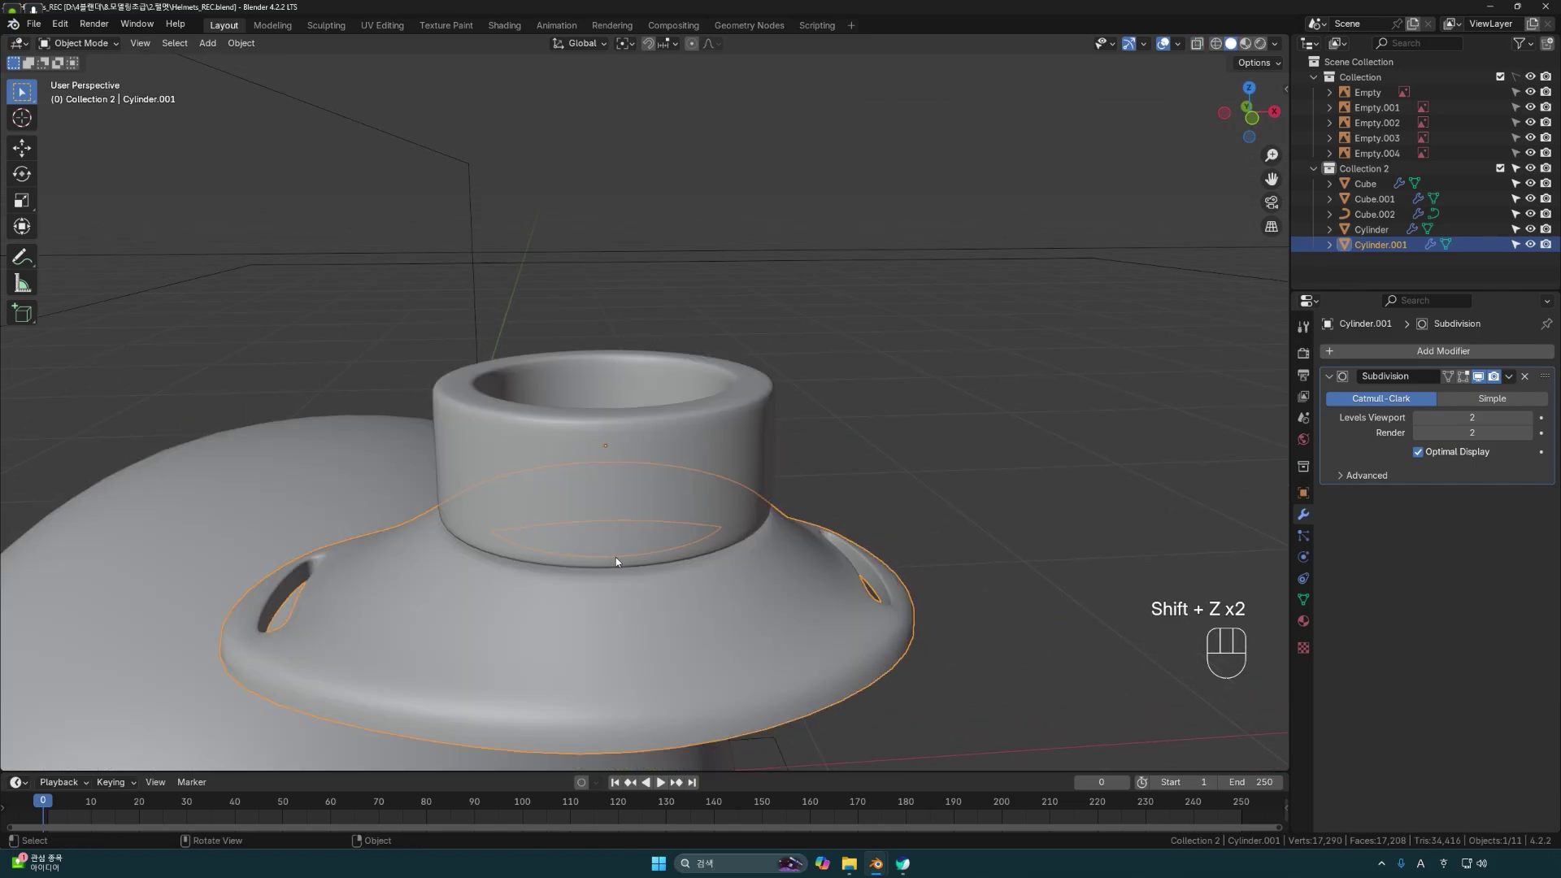
# Isolate the base and adjust the scale of its top rim faces to fit beneath the lens ring.
pyautogui.press('KP_Divide')
pyautogui.moveTo(684, 467); pyautogui.dragTo(453, 306, button='middle')
pyautogui.press('Tab')
pyautogui.moveTo(886, 365); pyautogui.dragTo(480, 309)
pyautogui.hotkey('shift', 'z')
pyautogui.hotkey('shift', 'z')
pyautogui.moveTo(519, 307); pyautogui.dragTo(779, 476, button='middle')
pyautogui.press('s')
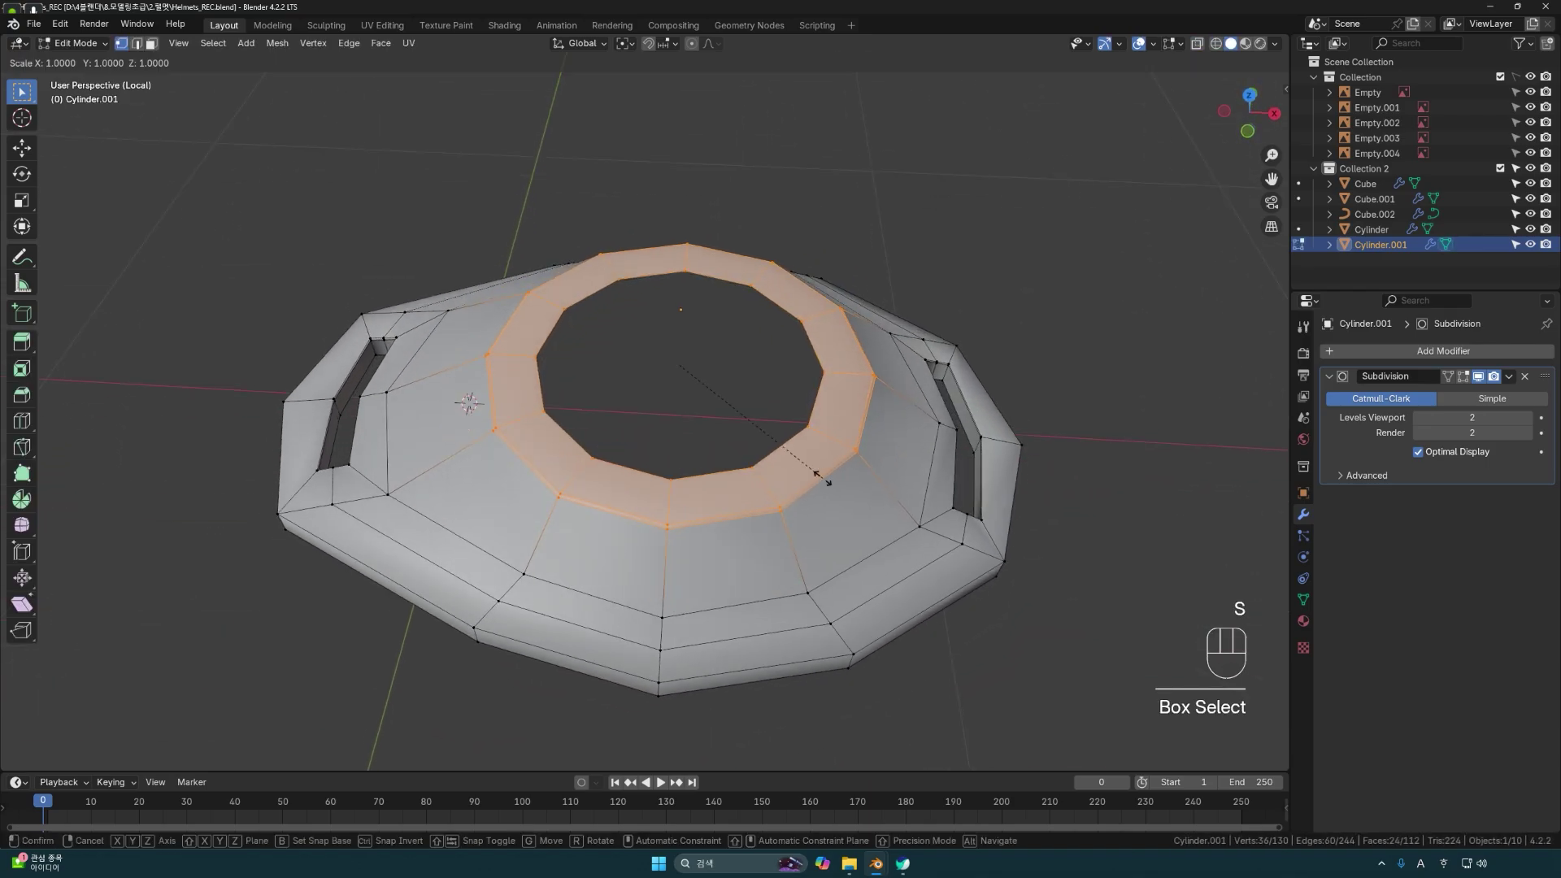
pyautogui.click(821, 477)
pyautogui.click(934, 348)
pyautogui.moveTo(934, 349); pyautogui.dragTo(894, 363, button='middle')
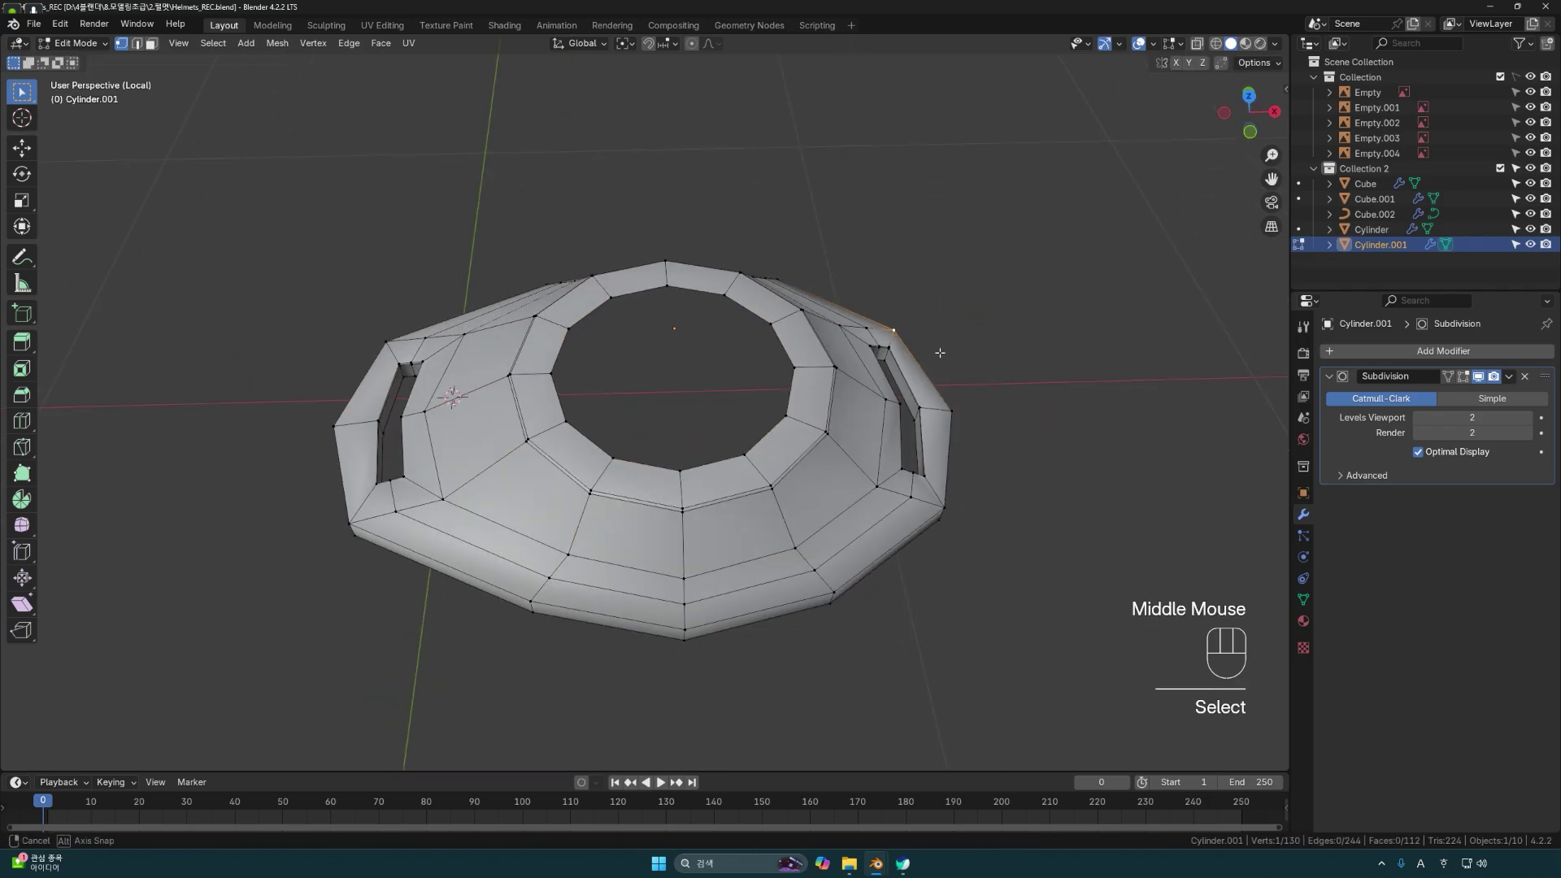
pyautogui.press('Tab')
pyautogui.scroll(2, 893, 362)
# Return to the full scene and isolate the lens ring and base together in local view.
pyautogui.press('KP_Divide')
pyautogui.keyDown('shift'); pyautogui.click(736, 488); pyautogui.keyUp('shift')
pyautogui.keyDown('shift'); pyautogui.click(749, 553); pyautogui.keyUp('shift')
pyautogui.press('/')
pyautogui.click(968, 394)
pyautogui.scroll(3, 918, 407)
# Add a loop cut around the base and slide it close to the upper rim under the lens ring.
pyautogui.moveTo(902, 398); pyautogui.dragTo(798, 551, button='middle')
pyautogui.click(823, 566)
pyautogui.press('Tab')
pyautogui.press('ctrl')
pyautogui.hotkey('ctrl', 'r')
pyautogui.click(785, 553)
pyautogui.moveTo(793, 558); pyautogui.dragTo(799, 560)
pyautogui.click(802, 566)
pyautogui.click(1058, 396)
pyautogui.moveTo(1058, 396); pyautogui.dragTo(1051, 315, button='middle')
pyautogui.press('Tab')
# Raise the base along Z by about 0.0067 m so its upper rim meets the lens ring.
pyautogui.click(1058, 373)
pyautogui.click(886, 455)
pyautogui.press('g')
pyautogui.press('z')
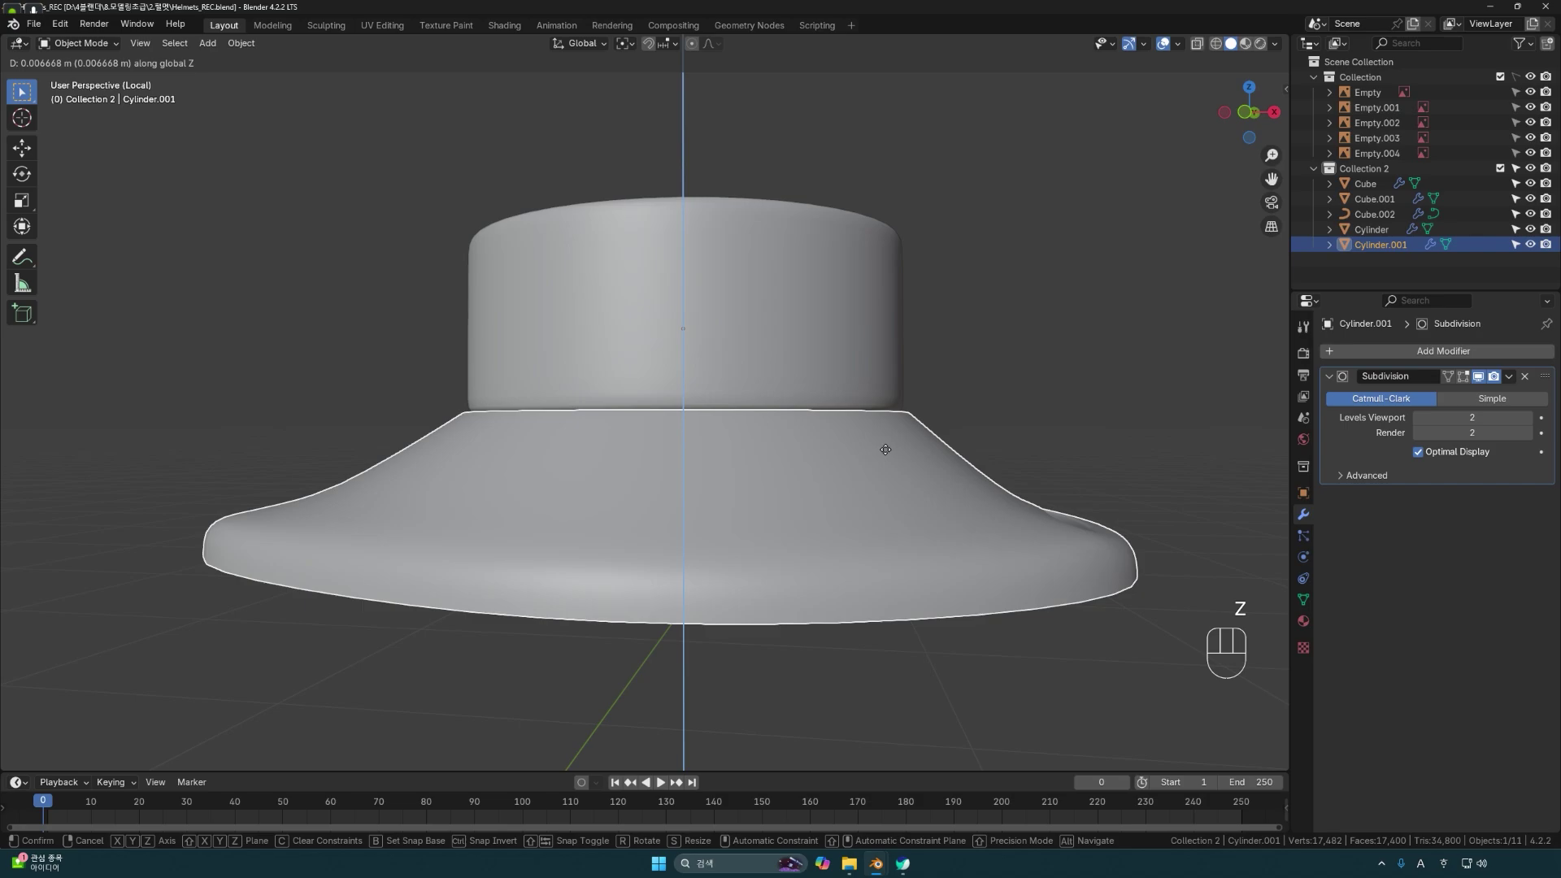
pyautogui.click(885, 449)
pyautogui.click(1007, 376)
pyautogui.scroll(-2, 926, 478)
pyautogui.moveTo(925, 480); pyautogui.dragTo(944, 520, button='middle')
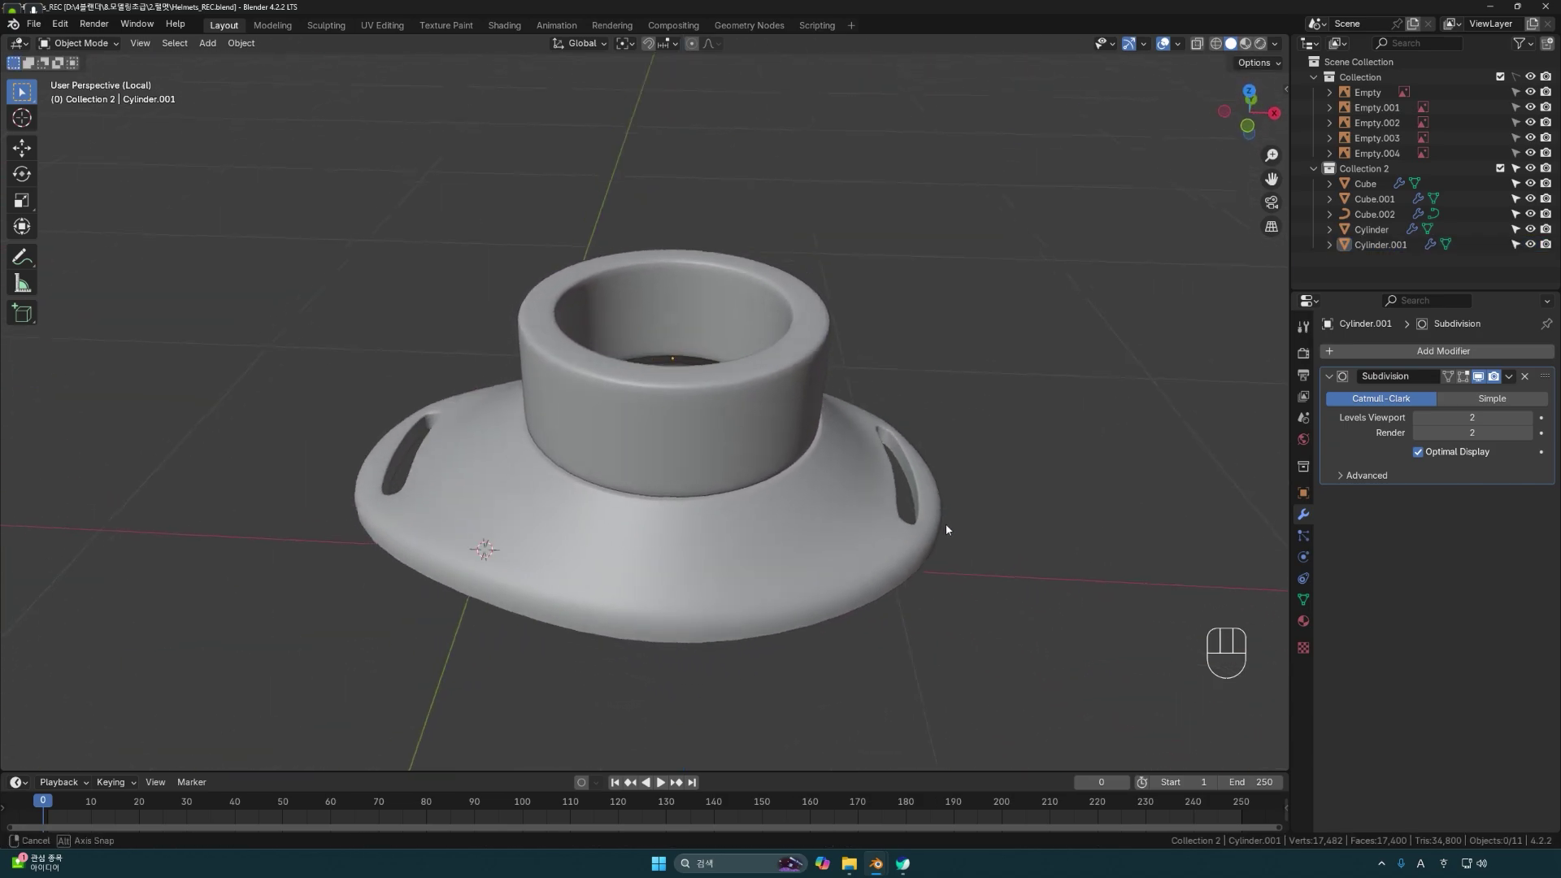
# Duplicate the lens ring's top face loop and move the copy up along Z by about 0.042 m.
pyautogui.press('/')
pyautogui.click(787, 445)
pyautogui.scroll(2, 753, 464)
pyautogui.click(801, 463)
pyautogui.moveTo(802, 464); pyautogui.dragTo(813, 471, button='middle')
pyautogui.press('Tab')
pyautogui.scroll(-2, 933, 403)
pyautogui.keyDown('alt'); pyautogui.click(933, 402); pyautogui.keyUp('alt')
pyautogui.keyDown('alt'); pyautogui.click(909, 416); pyautogui.keyUp('alt')
pyautogui.moveTo(665, 519); pyautogui.dragTo(756, 478, button='middle')
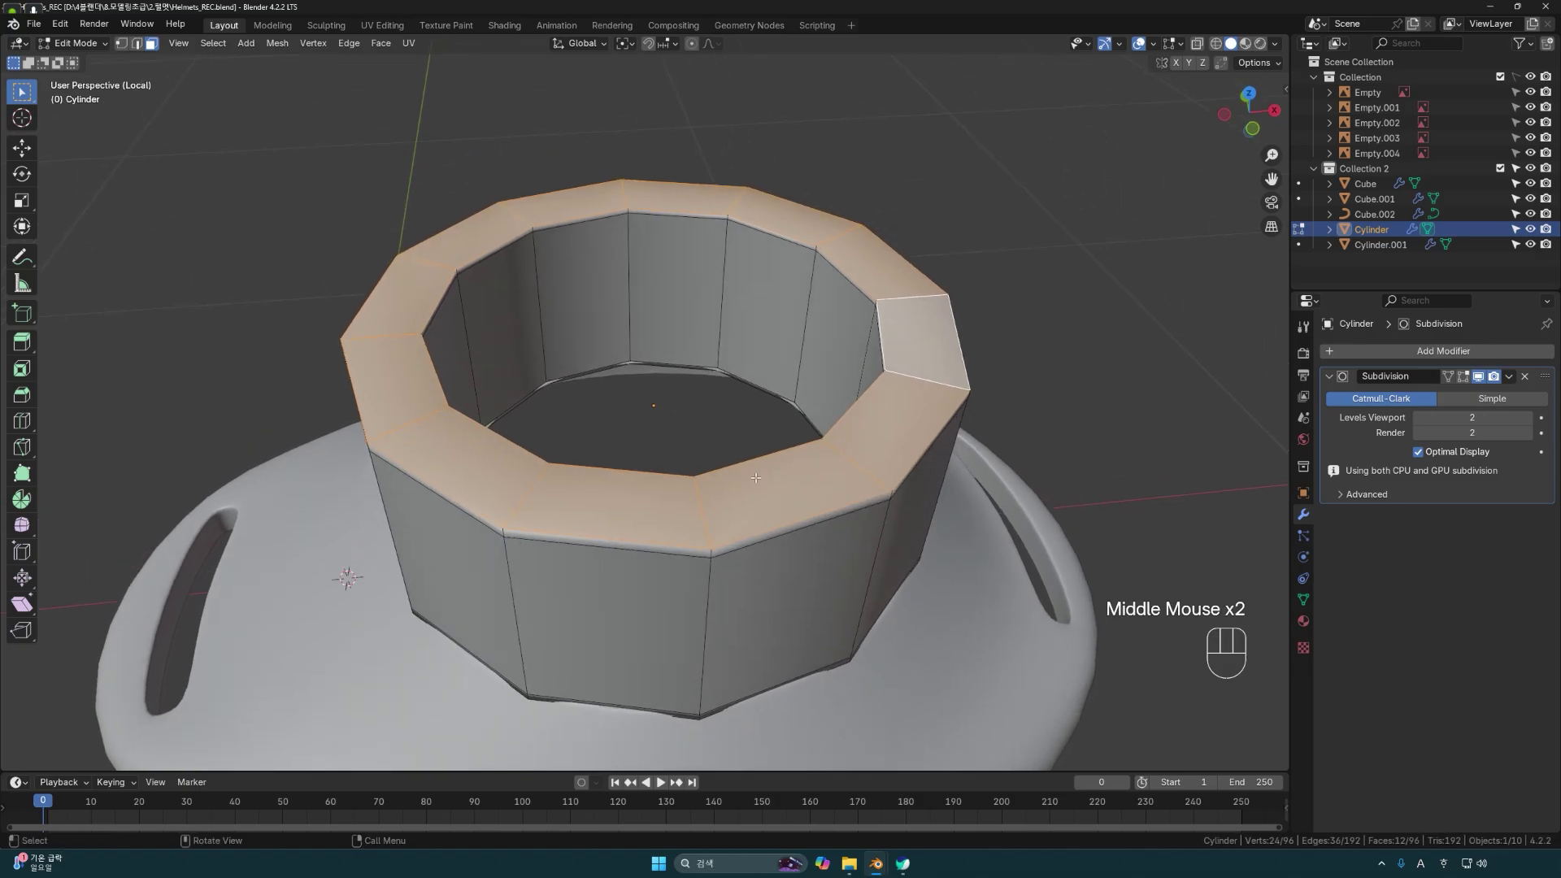
pyautogui.hotkey('shift', 'd')
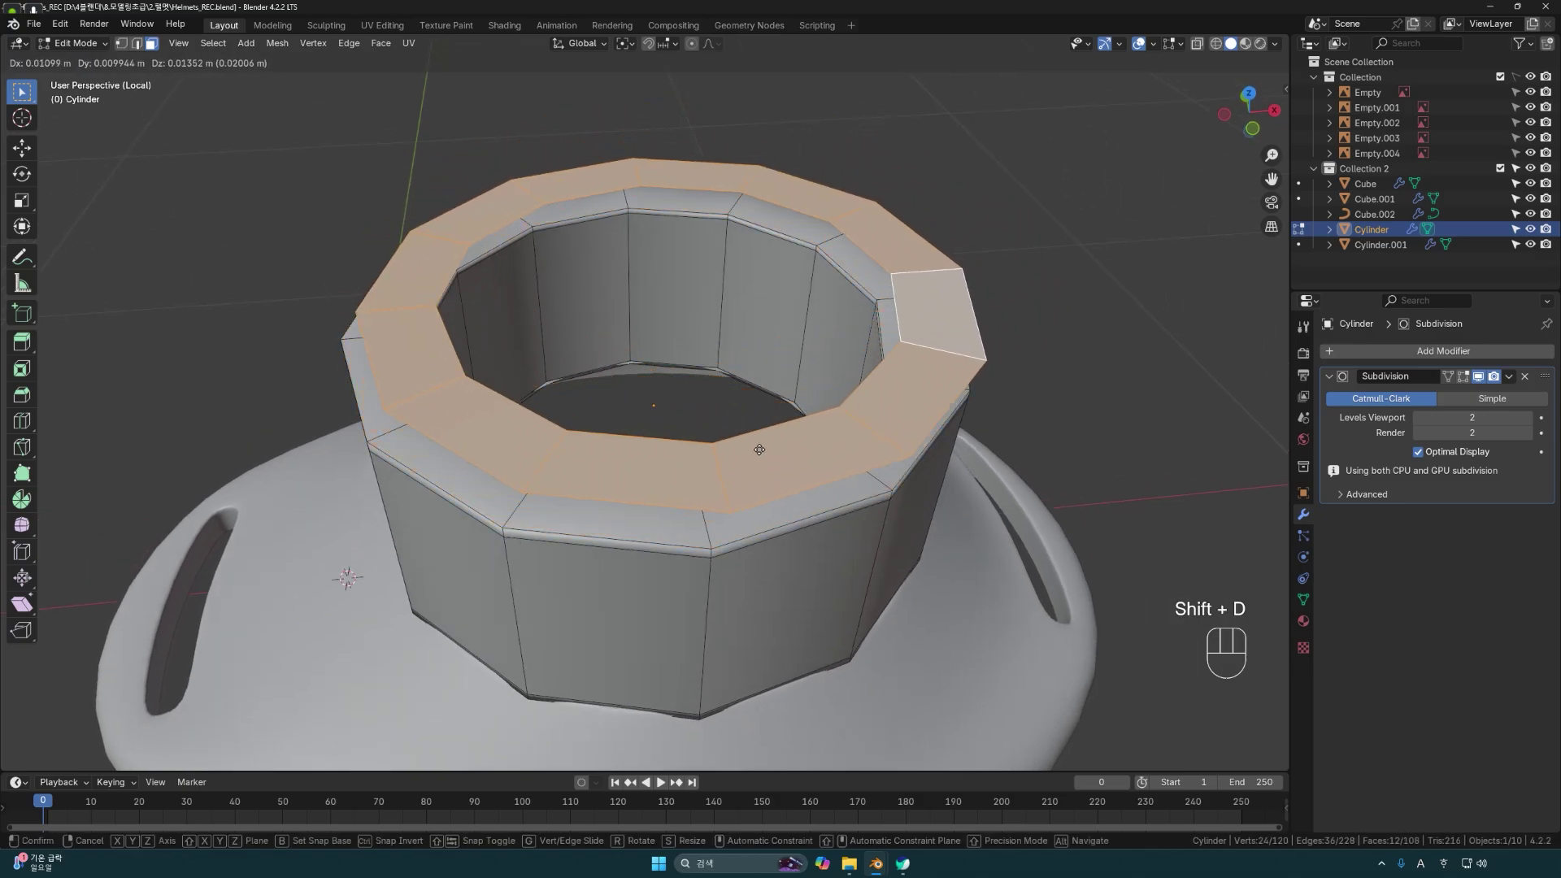
pyautogui.press('z')
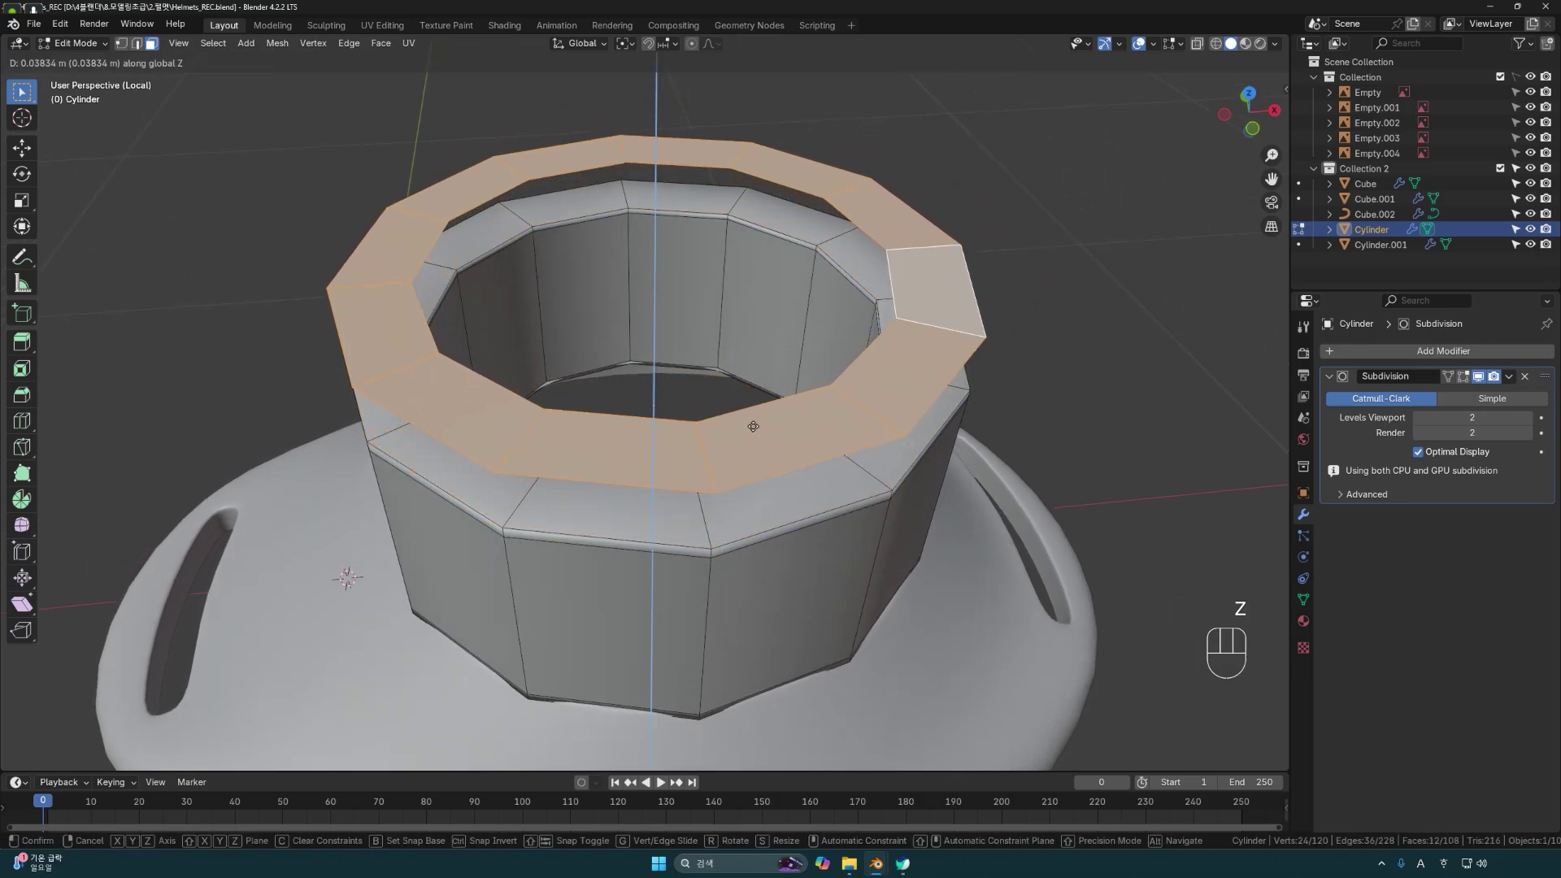
pyautogui.click(753, 423)
pyautogui.moveTo(845, 471)
pyautogui.mouseDown(button='middle')
pyautogui.moveTo(867, 432)
pyautogui.moveTo(855, 473)
pyautogui.mouseUp(button='middle')
pyautogui.scroll(-2, 862, 451)
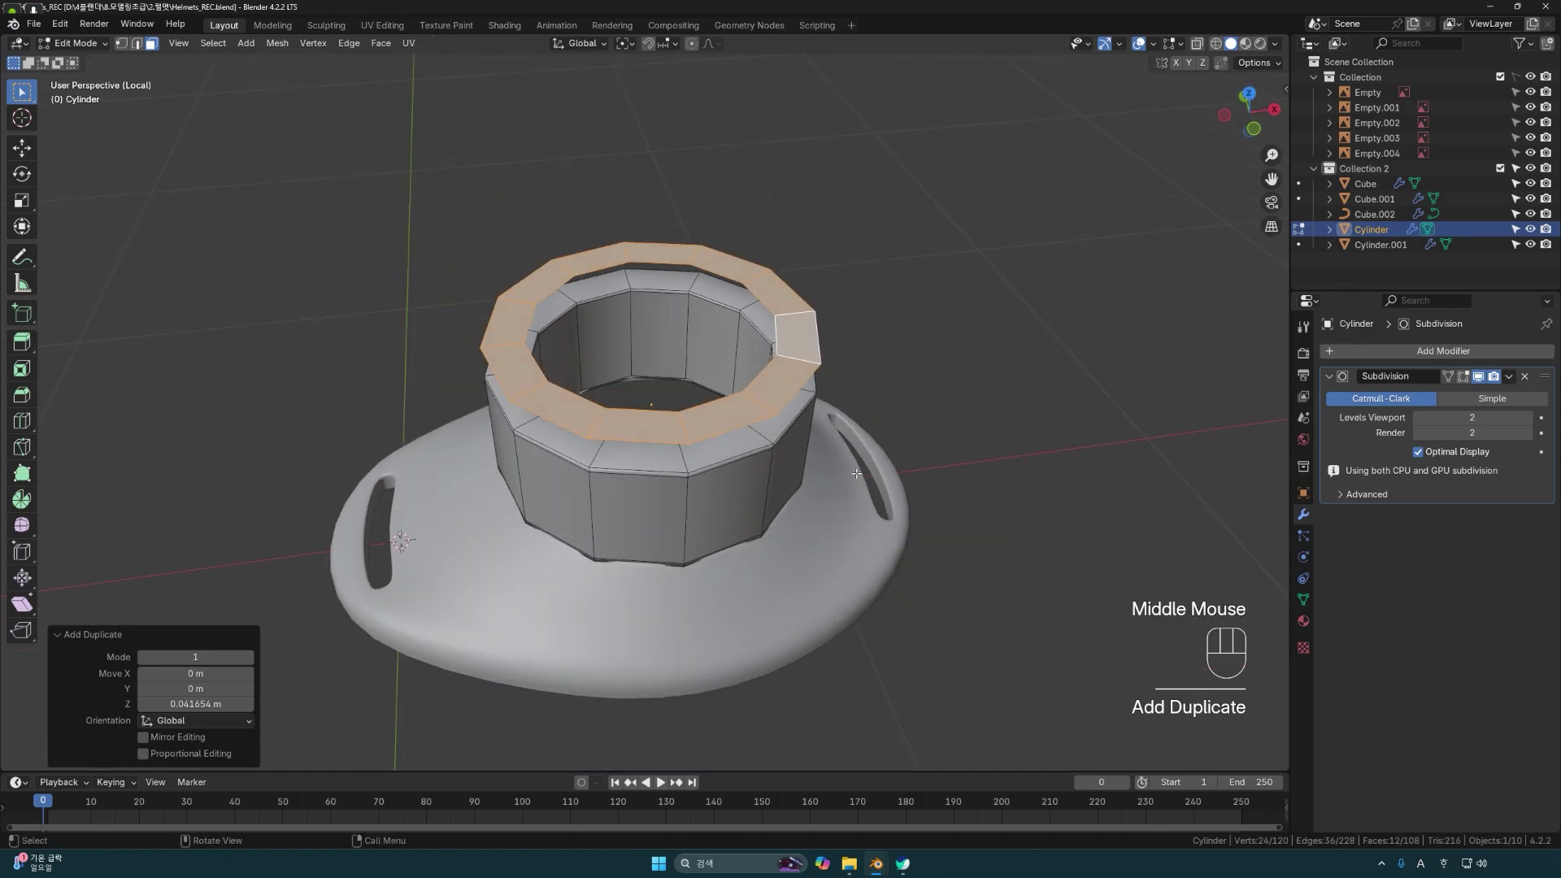
pyautogui.scroll(2, 856, 473)
# Separate the duplicated face ring into its own object and select its inner edge loop in Edit Mode.
pyautogui.press('p')
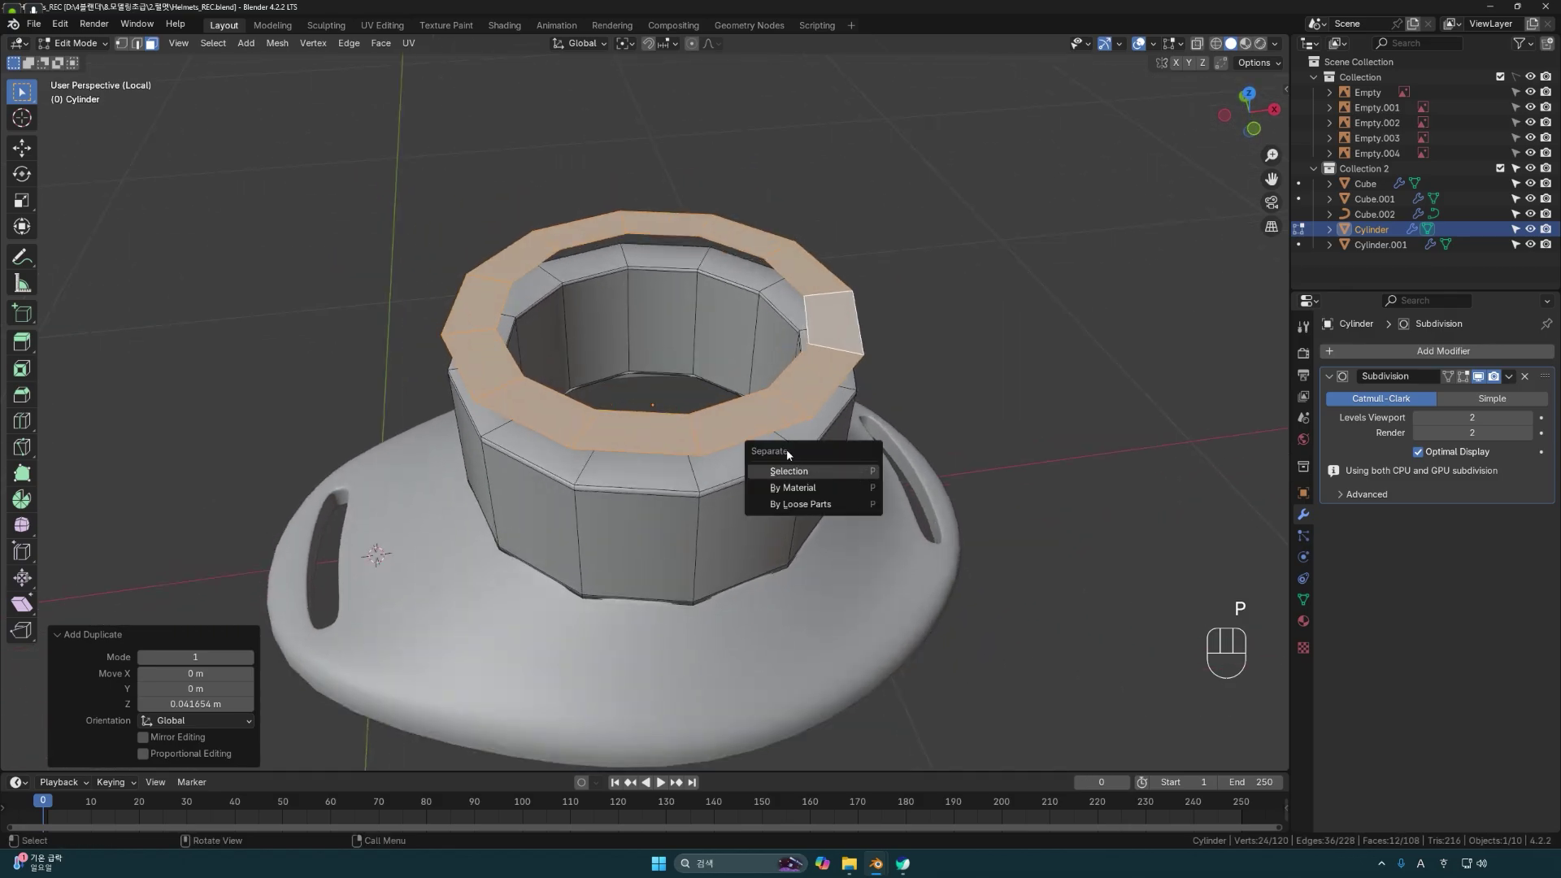
pyautogui.click(795, 477)
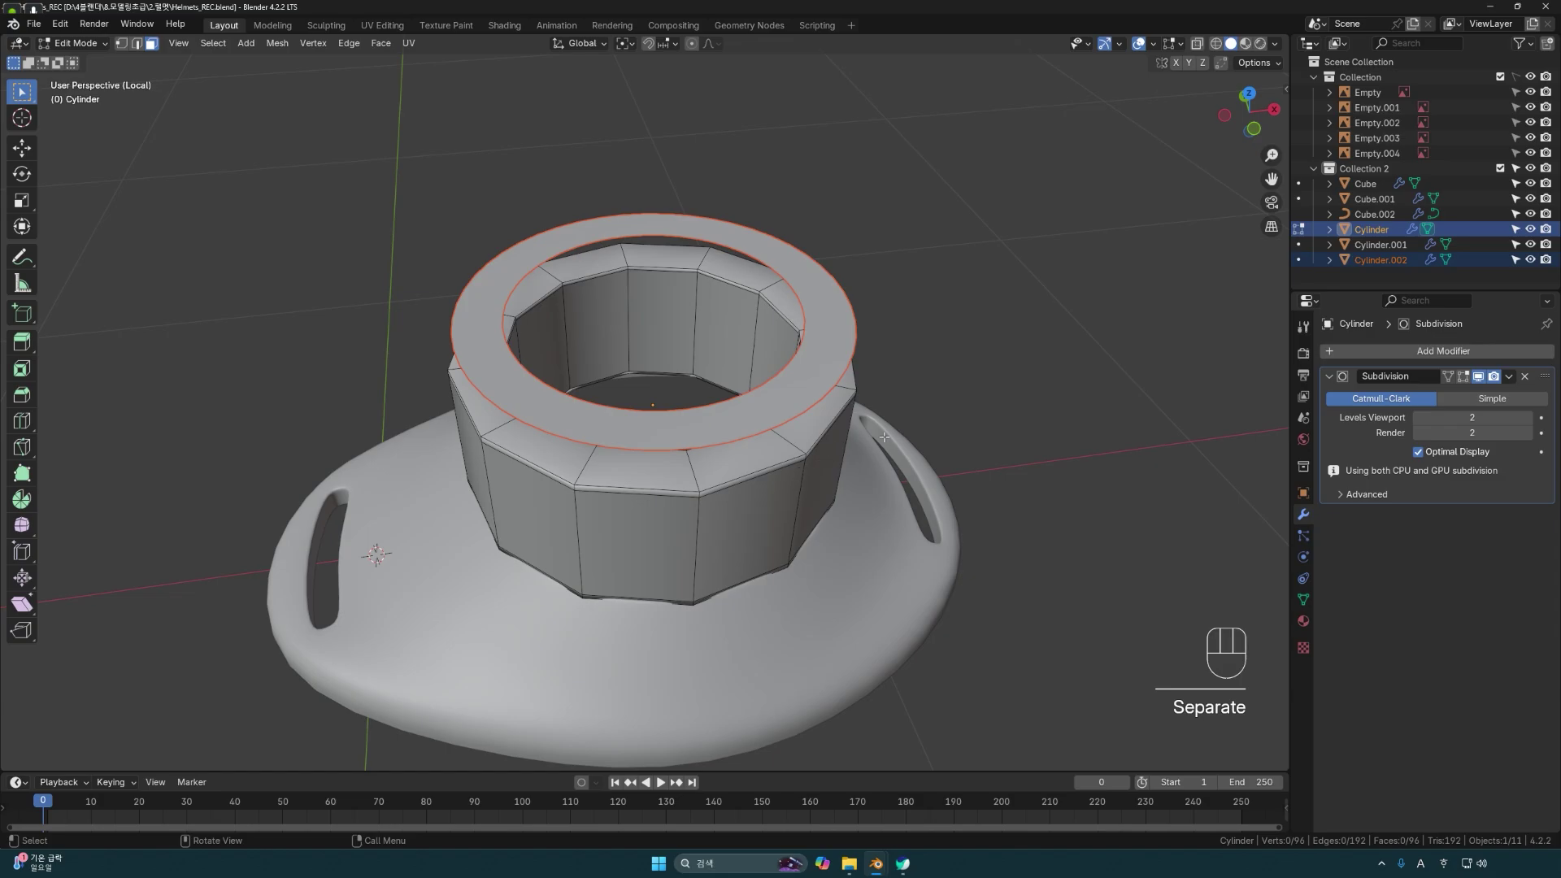
pyautogui.click(849, 376)
pyautogui.click(919, 378)
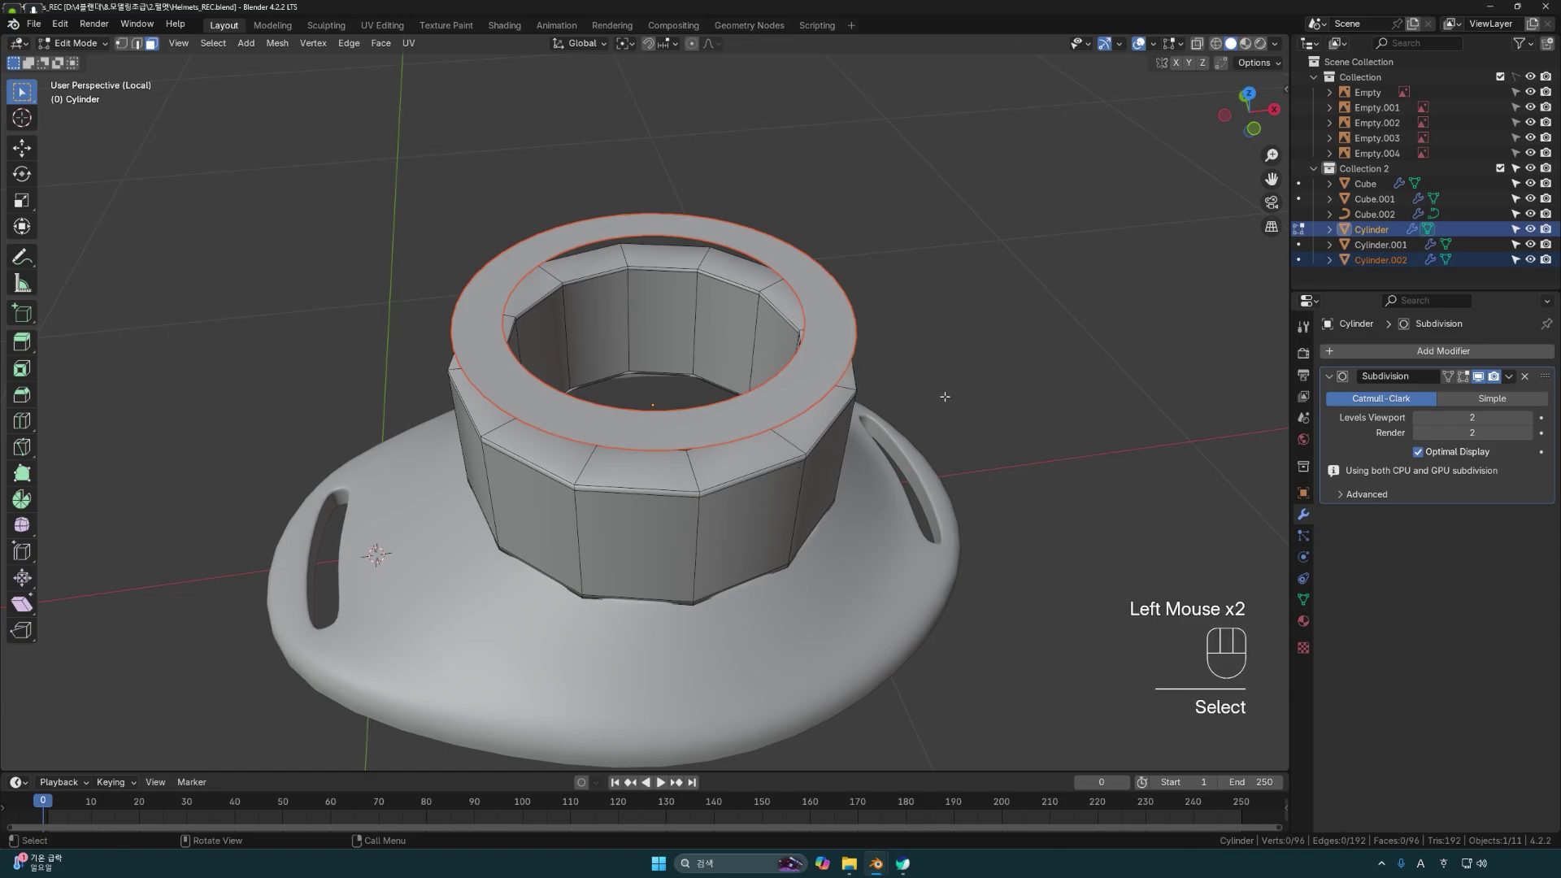
pyautogui.press('Tab')
pyautogui.click(986, 392)
pyautogui.click(818, 362)
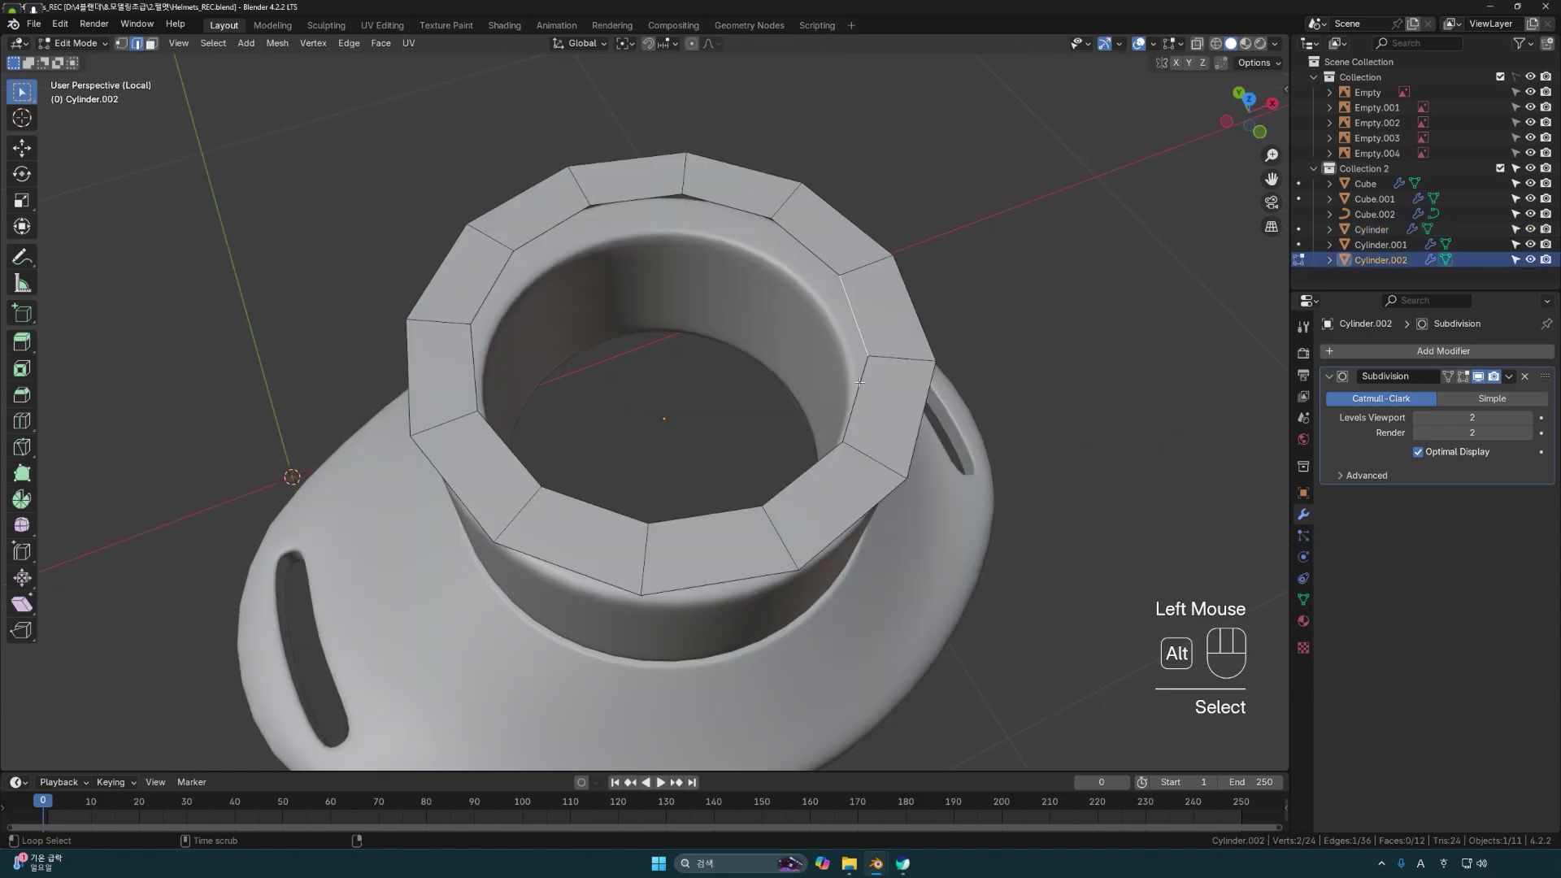
pyautogui.keyDown('alt'); pyautogui.click(860, 384); pyautogui.keyUp('alt')
pyautogui.moveTo(763, 389); pyautogui.dragTo(626, 373, button='middle')
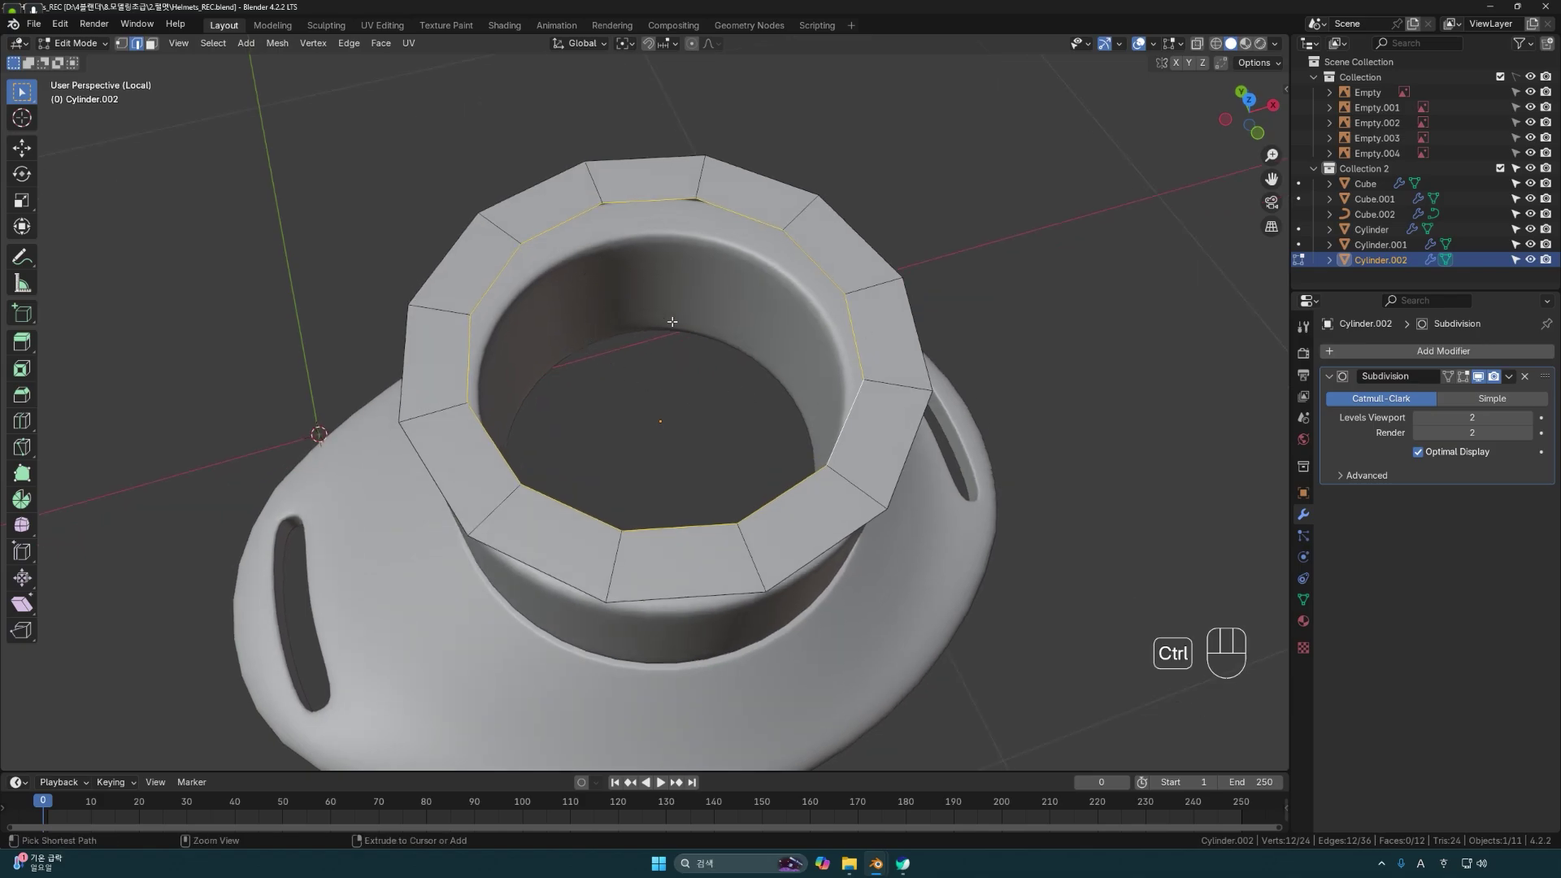
# Try closing the ring's opening with a plain Fill and undo it.
pyautogui.hotkey('ctrl', 'f')
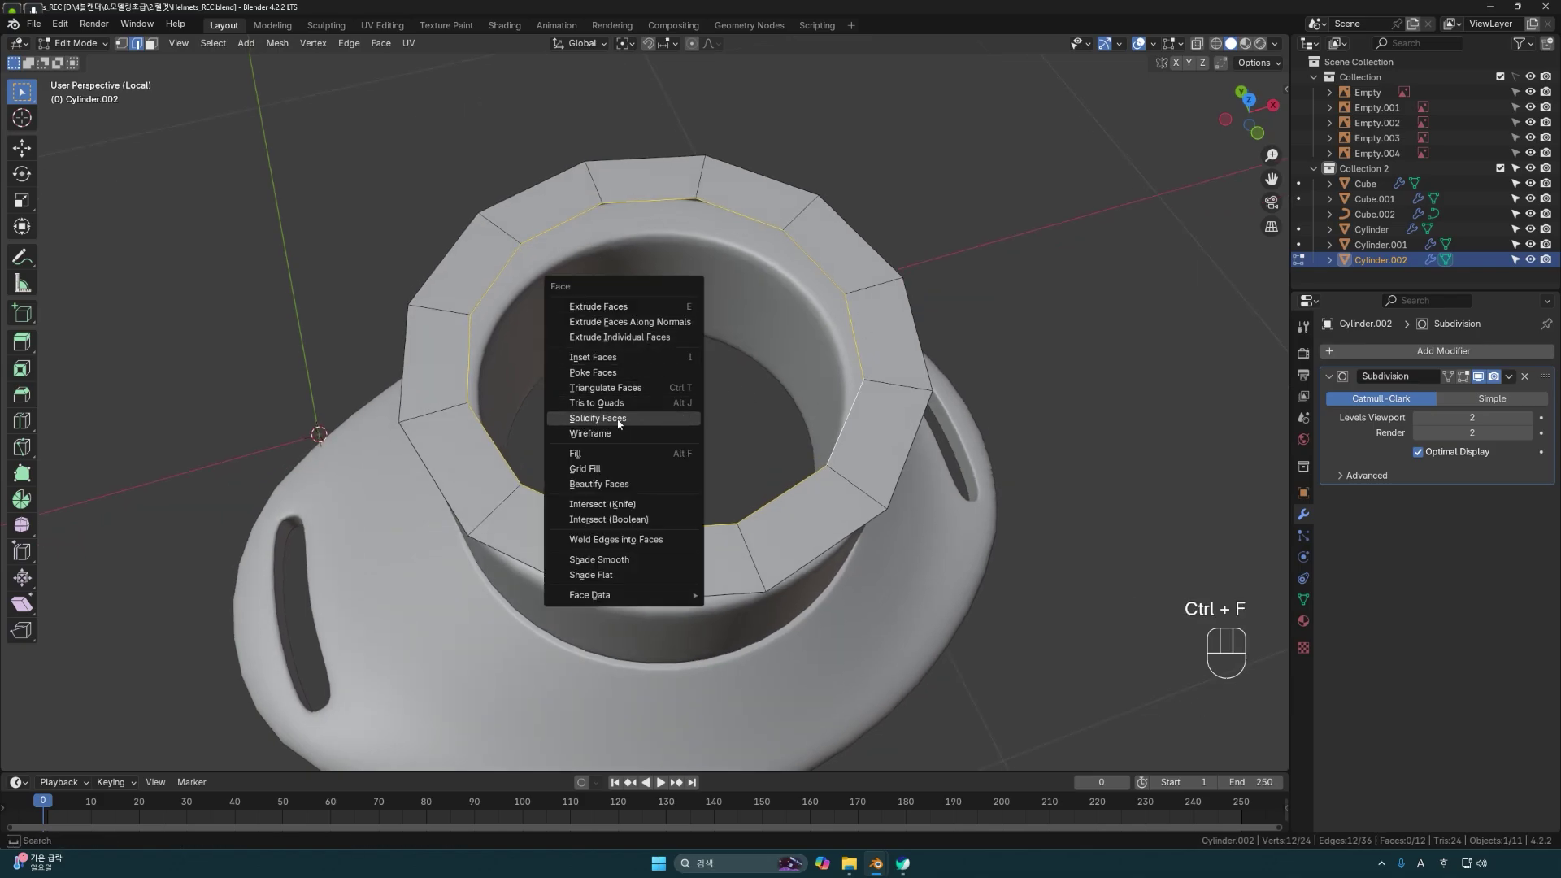
pyautogui.click(596, 462)
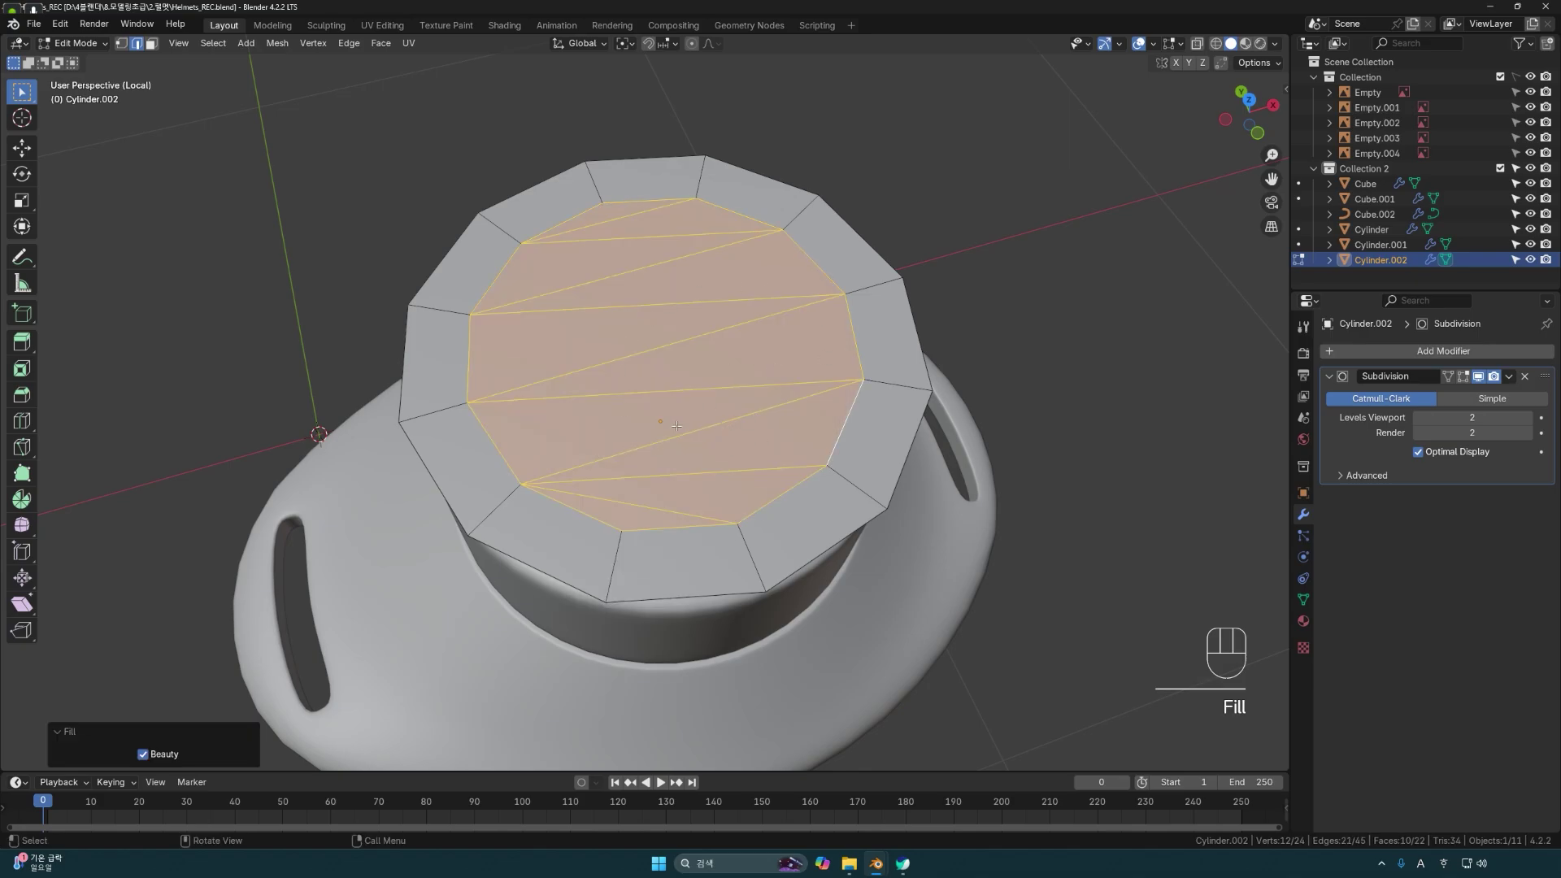
pyautogui.moveTo(649, 369); pyautogui.dragTo(702, 376, button='middle')
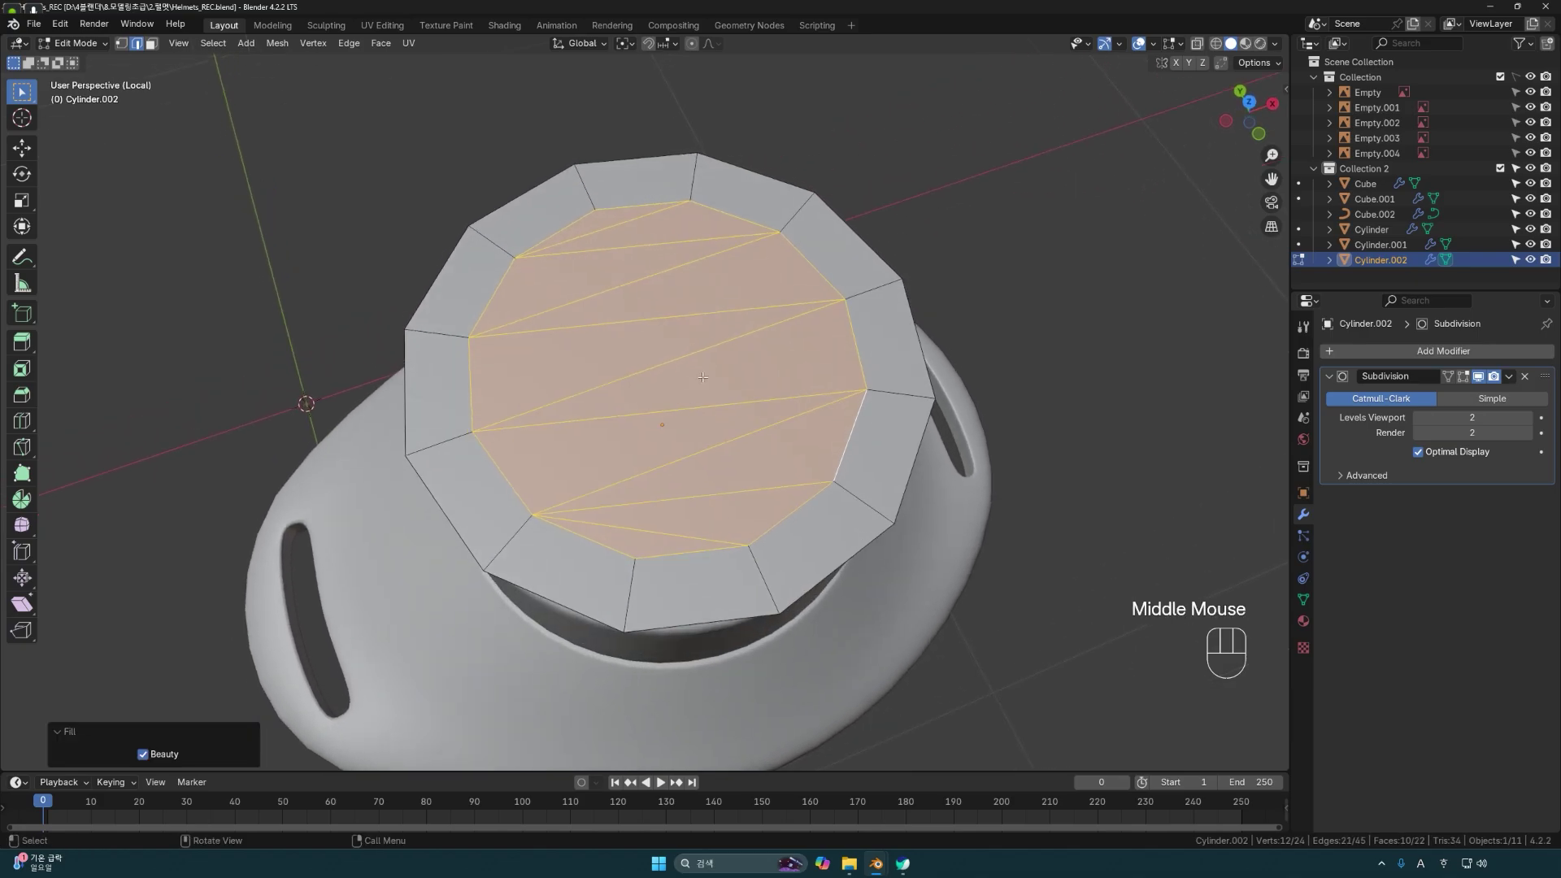
pyautogui.hotkey('ctrl', 'z')
# Close the ring's opening with Grid Fill at span 3 and offset 0.
pyautogui.hotkey('ctrl', 'f')
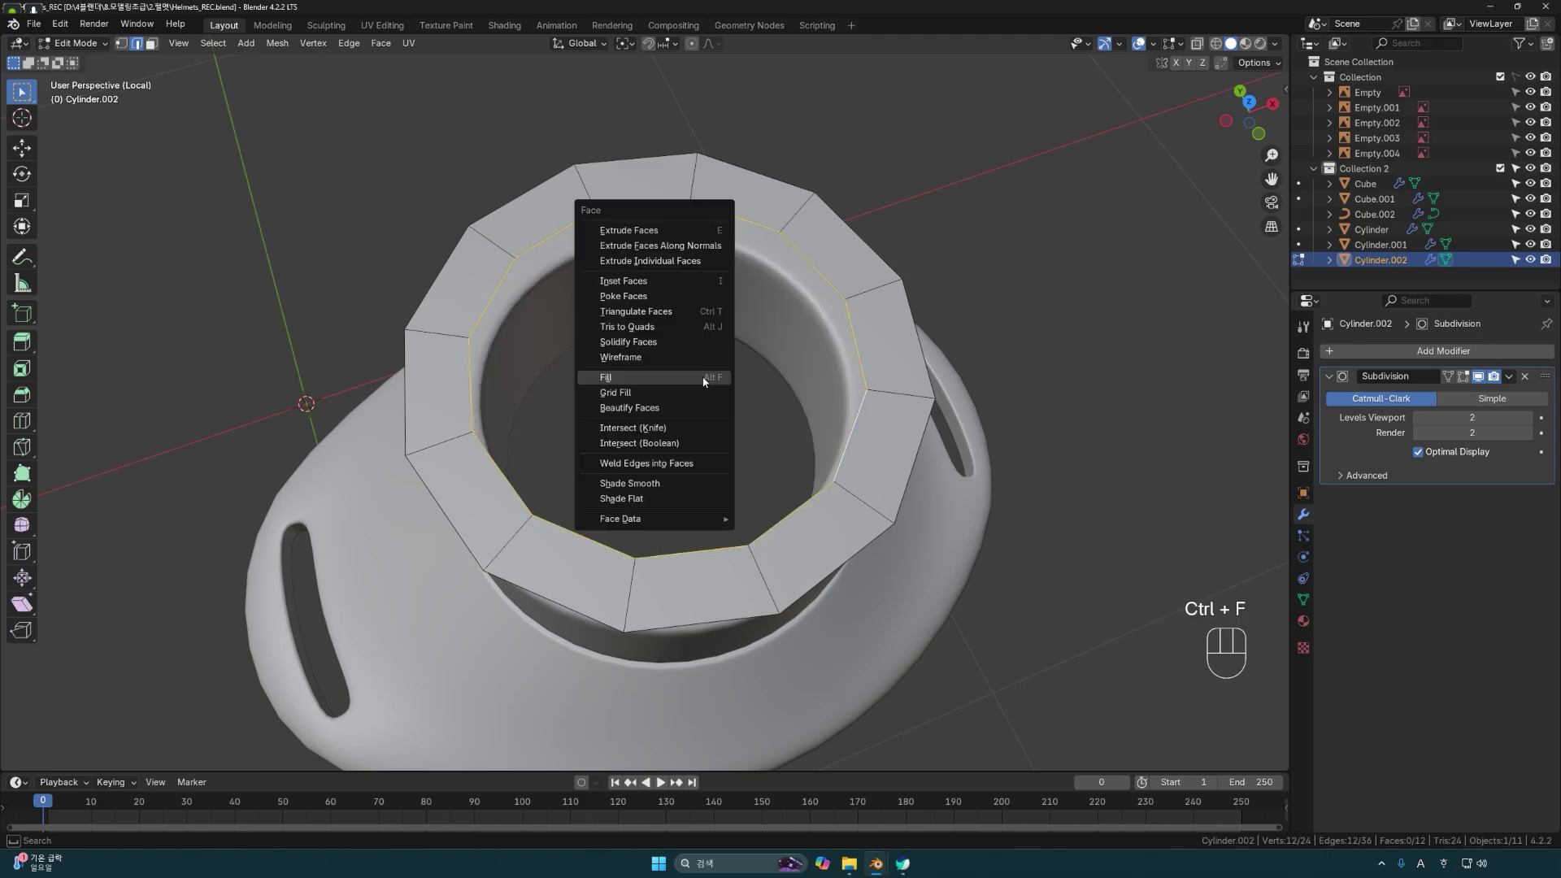
pyautogui.click(637, 393)
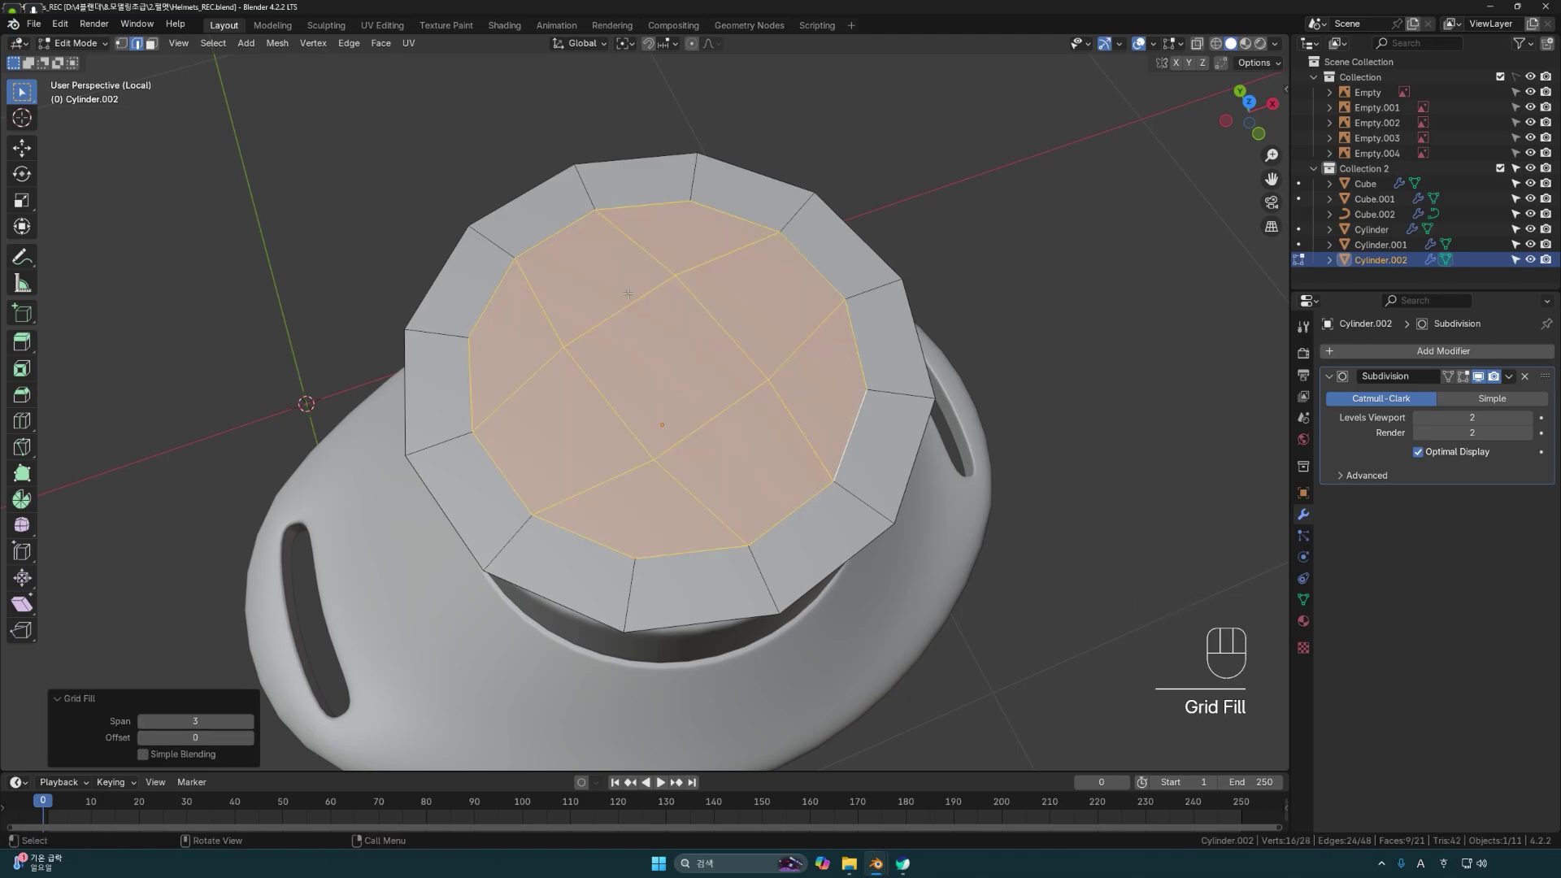
pyautogui.moveTo(756, 274); pyautogui.dragTo(748, 399, button='middle')
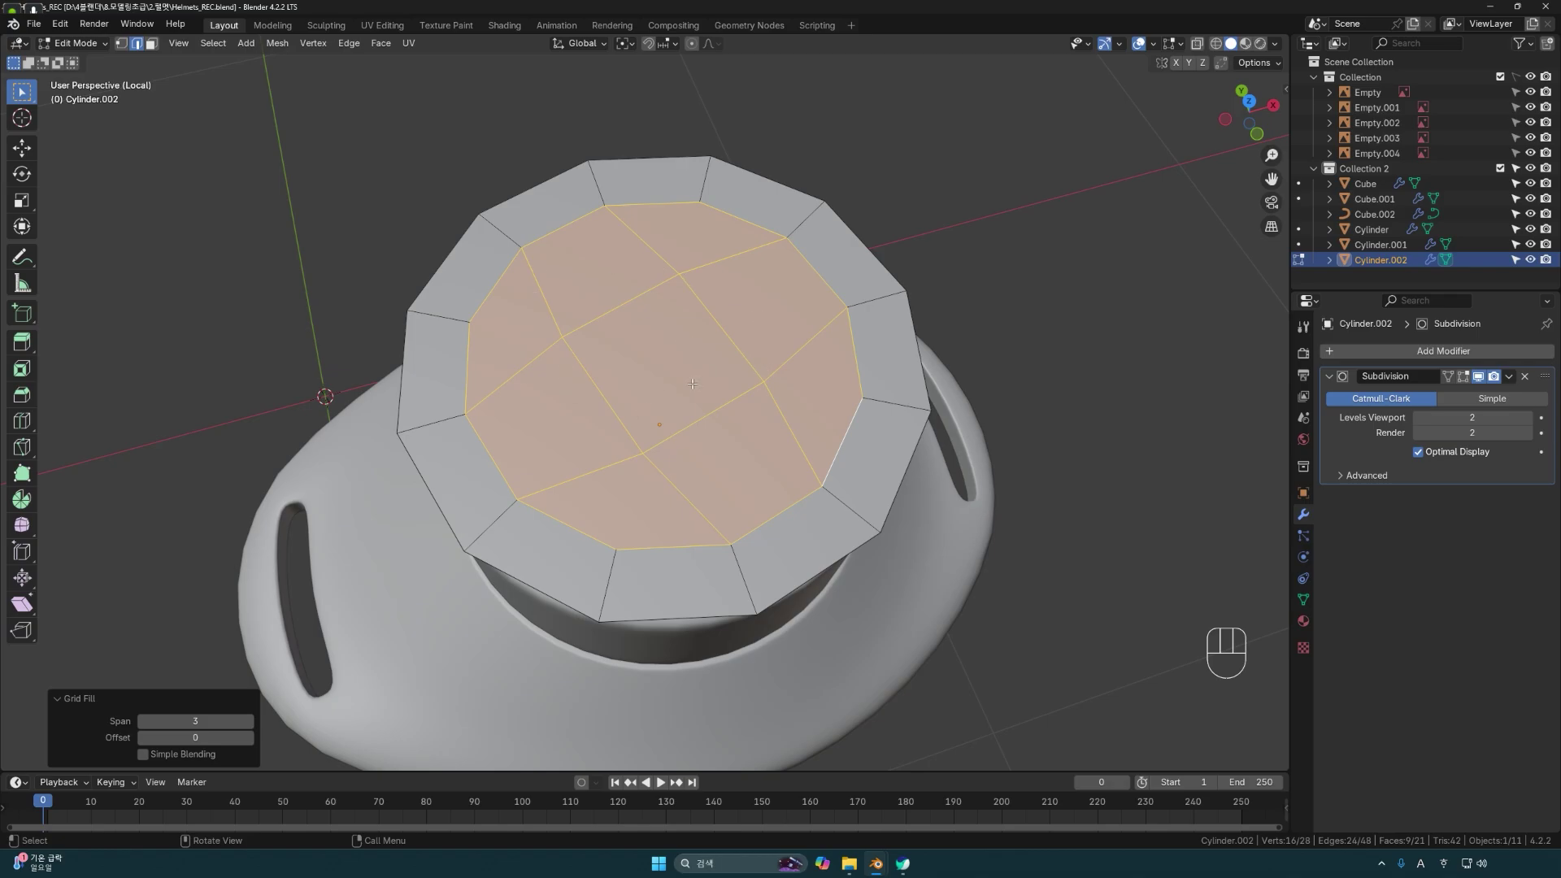
# Extrude all faces of the lens disc upward by about 0.02 m to give it thickness.
pyautogui.click(1031, 317)
pyautogui.moveTo(1028, 319); pyautogui.dragTo(881, 372, button='middle')
pyautogui.press('a')
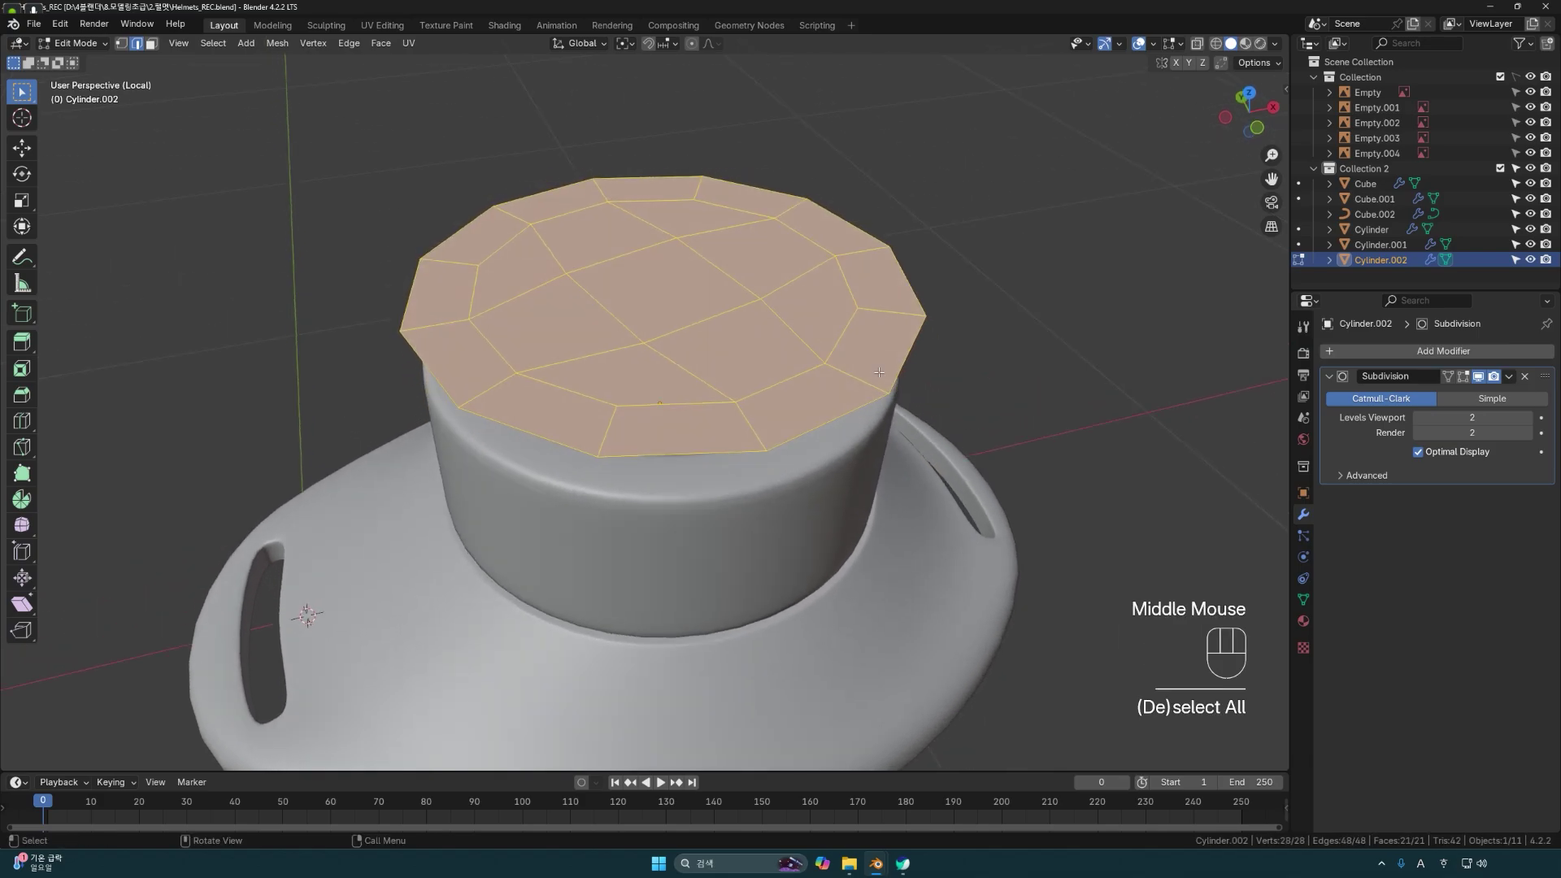
pyautogui.press('e')
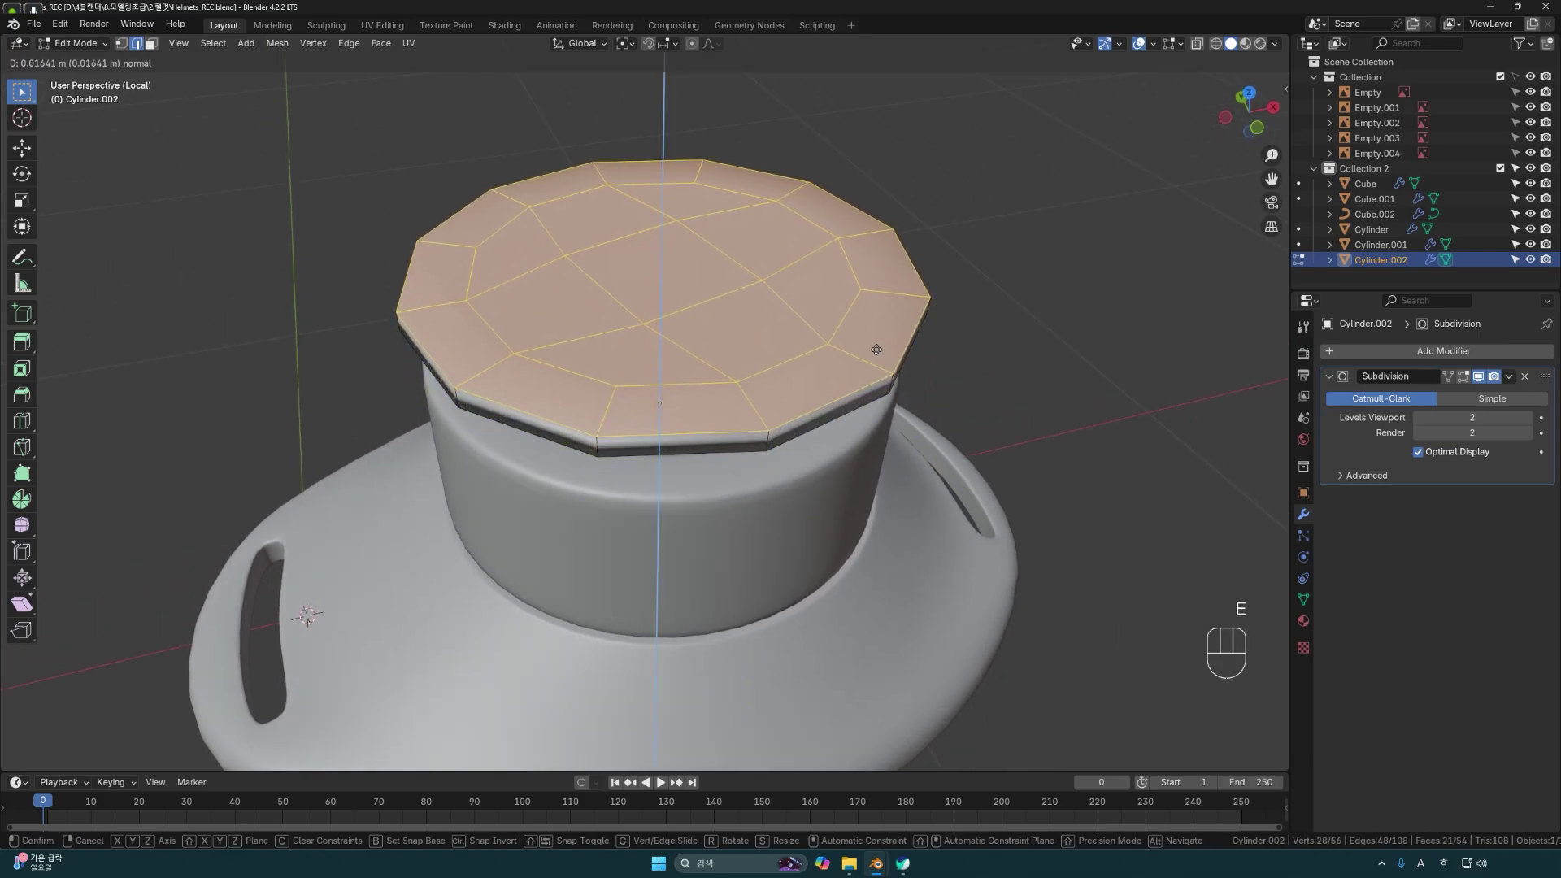
pyautogui.click(878, 345)
pyautogui.click(996, 313)
# Scale the lens disc down by about 0.869 and again by about 0.875 to fit the lens ring's opening.
pyautogui.moveTo(996, 313); pyautogui.dragTo(997, 382, button='middle')
pyautogui.press('Tab')
pyautogui.press('s')
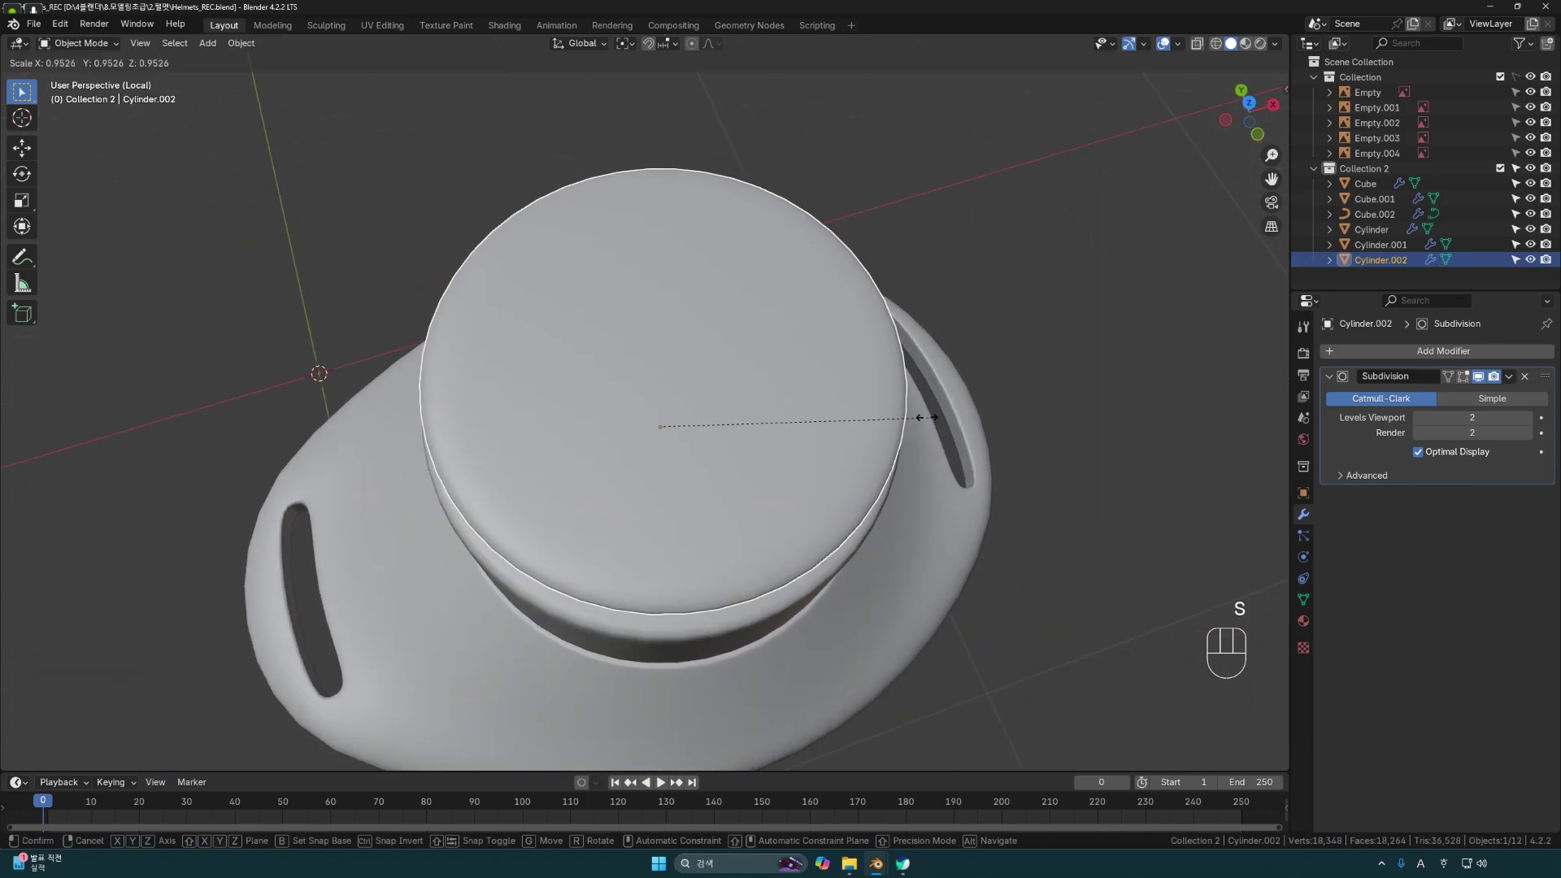
pyautogui.click(905, 412)
pyautogui.press('`')
pyautogui.press('8')
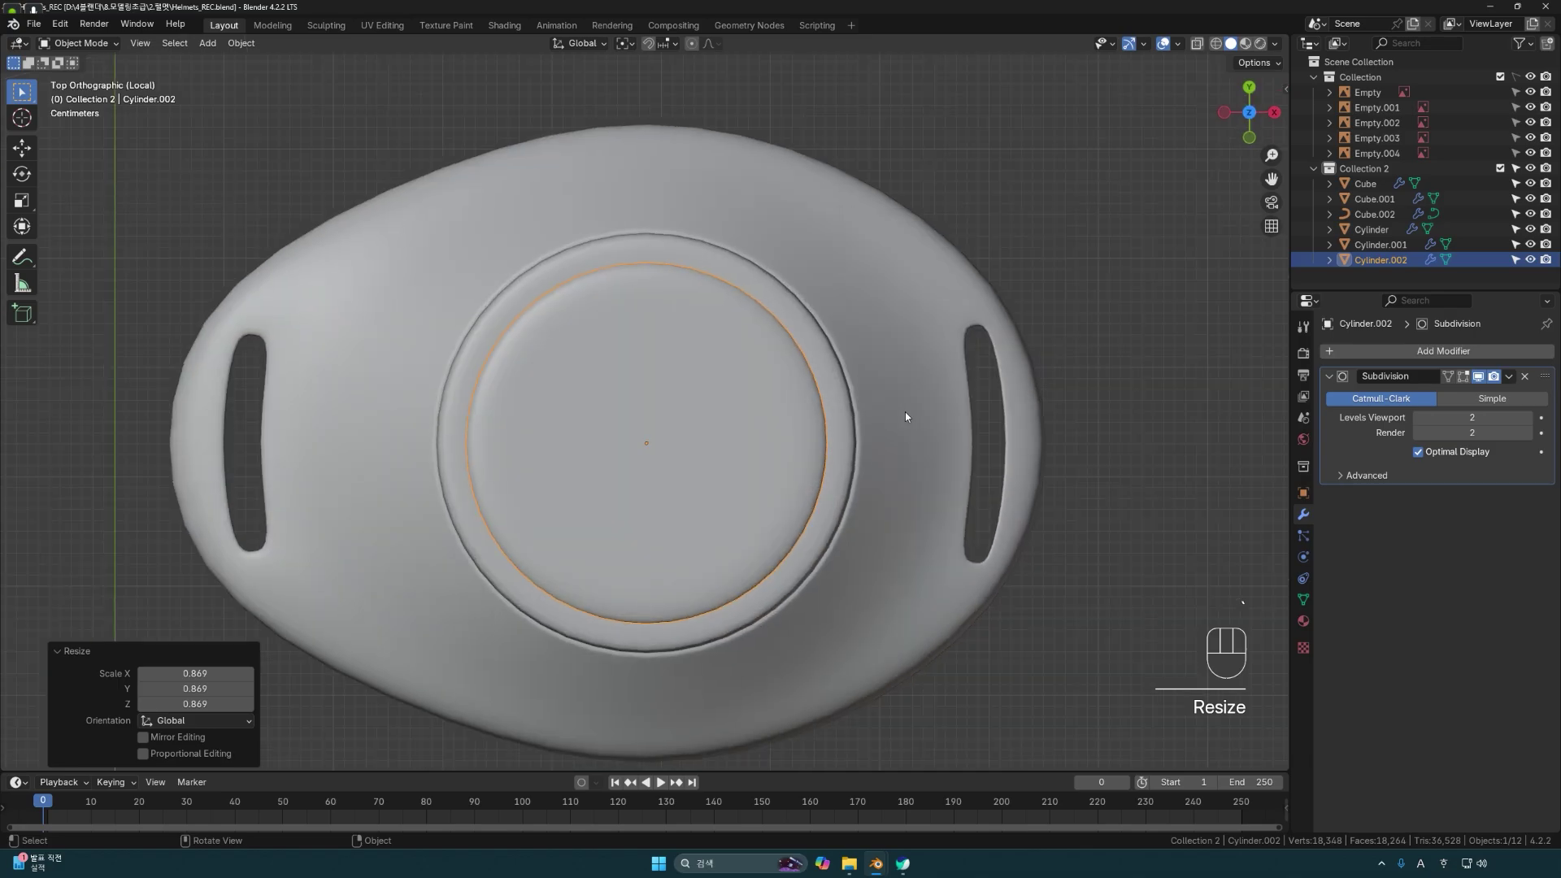
pyautogui.press('s')
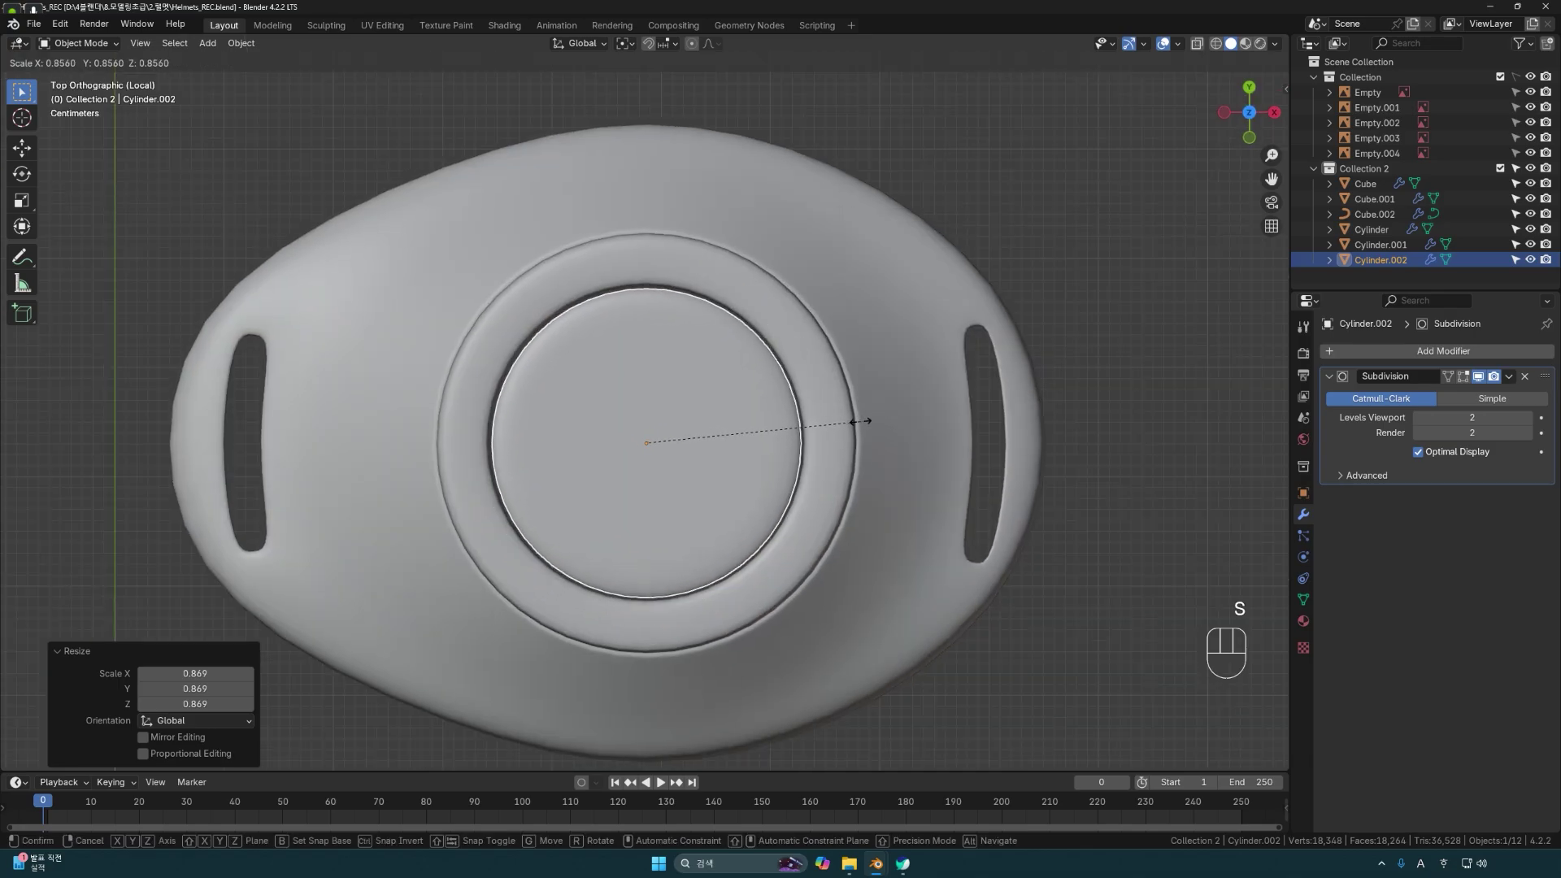
pyautogui.click(862, 442)
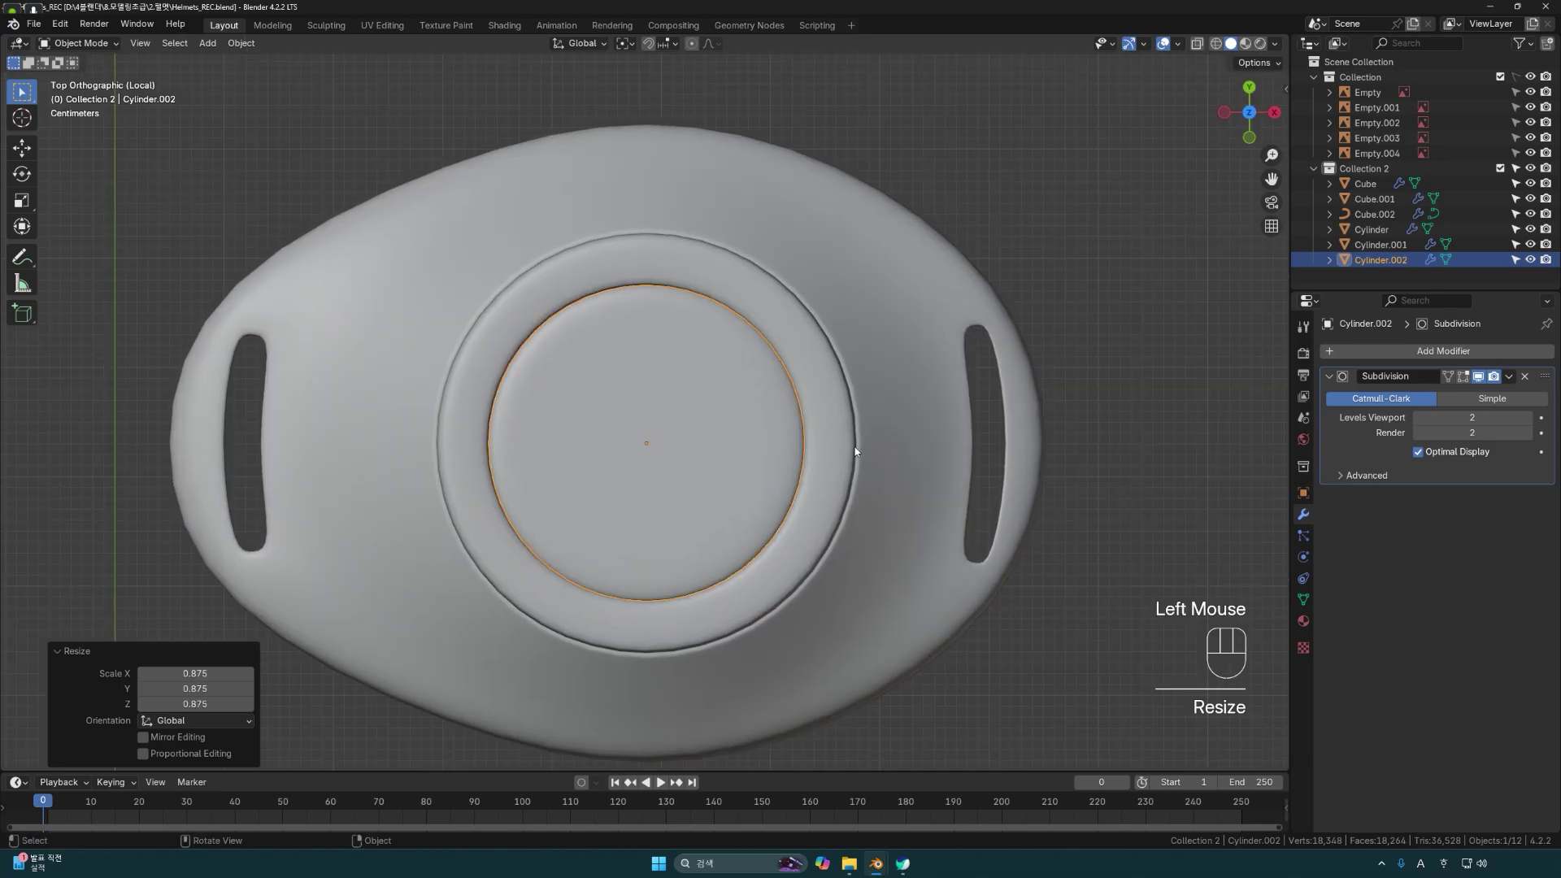
# Lower the lens disc along Z until it sits just inside the lens ring's opening.
pyautogui.moveTo(862, 442); pyautogui.dragTo(869, 317, button='middle')
pyautogui.press('g')
pyautogui.press('z')
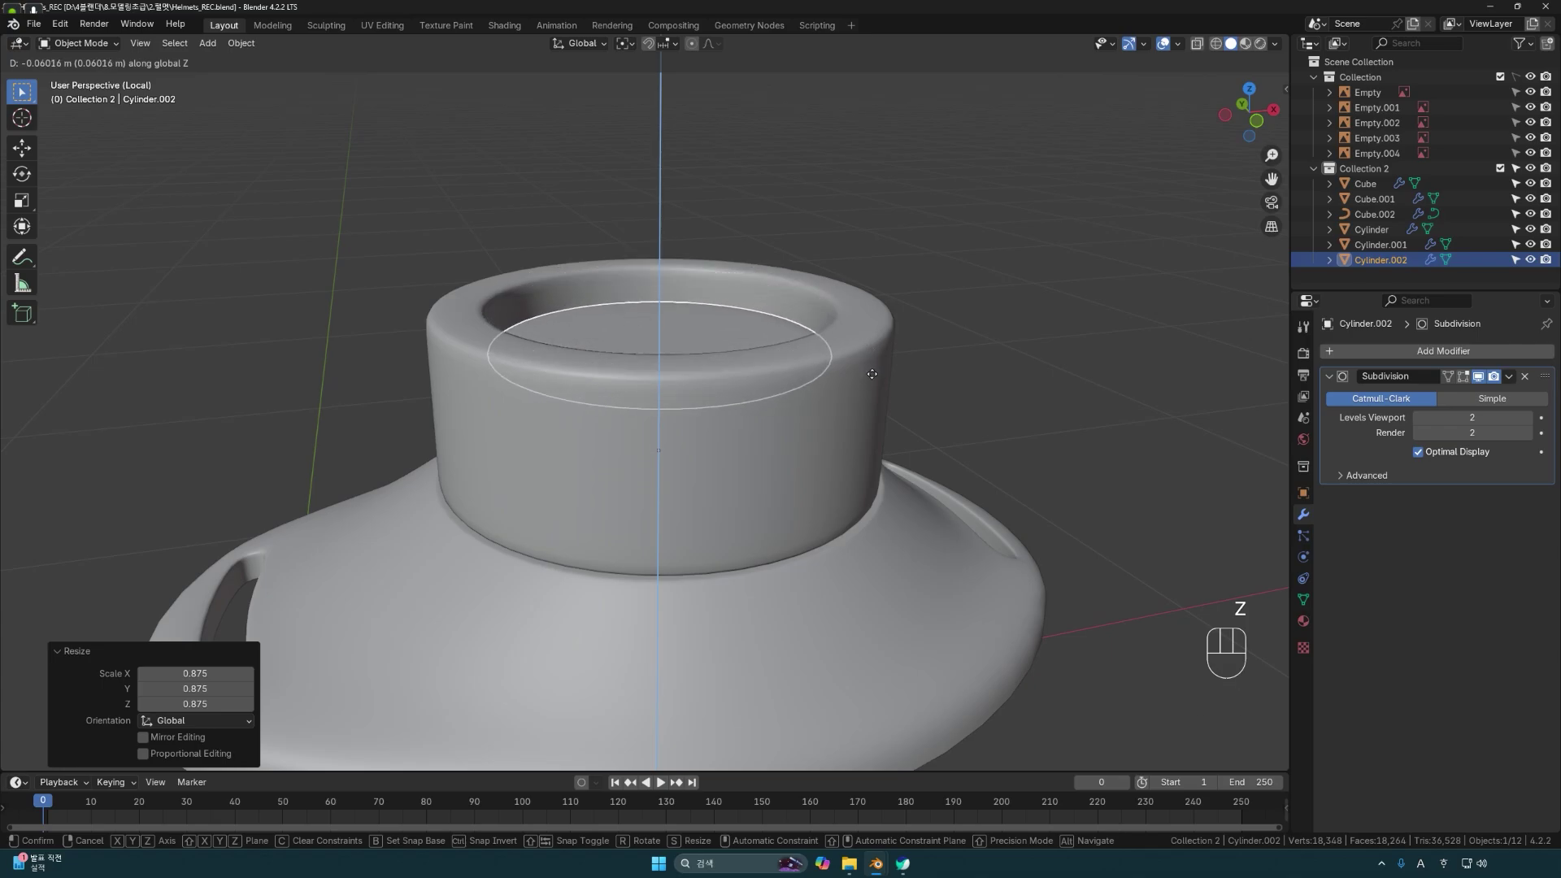
pyautogui.click(871, 385)
pyautogui.click(1081, 333)
# Exit local view and inspect the assembled lens, ring and base on the helmet.
pyautogui.scroll(-4, 935, 410)
pyautogui.moveTo(923, 415); pyautogui.dragTo(749, 444, button='middle')
pyautogui.scroll(-2, 894, 528)
pyautogui.press('KP_Divide')
pyautogui.click(689, 448)
pyautogui.scroll(-2, 564, 525)
pyautogui.keyDown('shift'); pyautogui.moveTo(563, 525); pyautogui.dragTo(760, 491, button='middle'); pyautogui.keyUp('shift')
pyautogui.scroll(2, 882, 480)
pyautogui.scroll(1, 883, 478)
pyautogui.moveTo(901, 457); pyautogui.dragTo(860, 463, button='middle')
# Join the lens disc, lens ring and slotted base into a single object.
pyautogui.click(754, 421)
pyautogui.moveTo(753, 421); pyautogui.dragTo(813, 382, button='middle')
pyautogui.scroll(2, 821, 374)
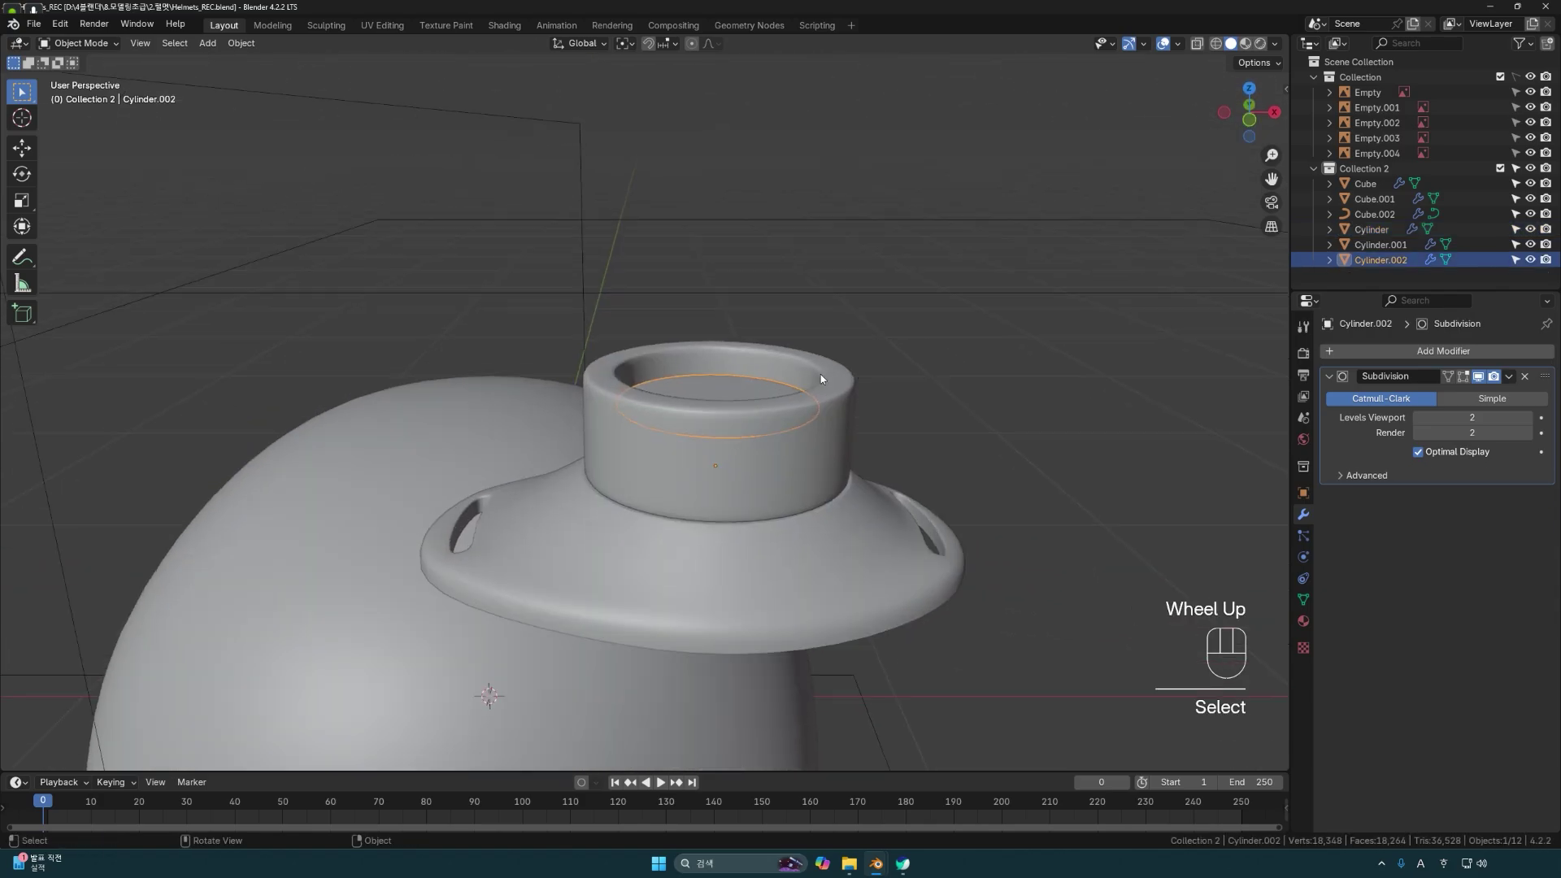
pyautogui.keyDown('shift'); pyautogui.click(822, 460); pyautogui.keyUp('shift')
pyautogui.keyDown('shift'); pyautogui.click(853, 547); pyautogui.keyUp('shift')
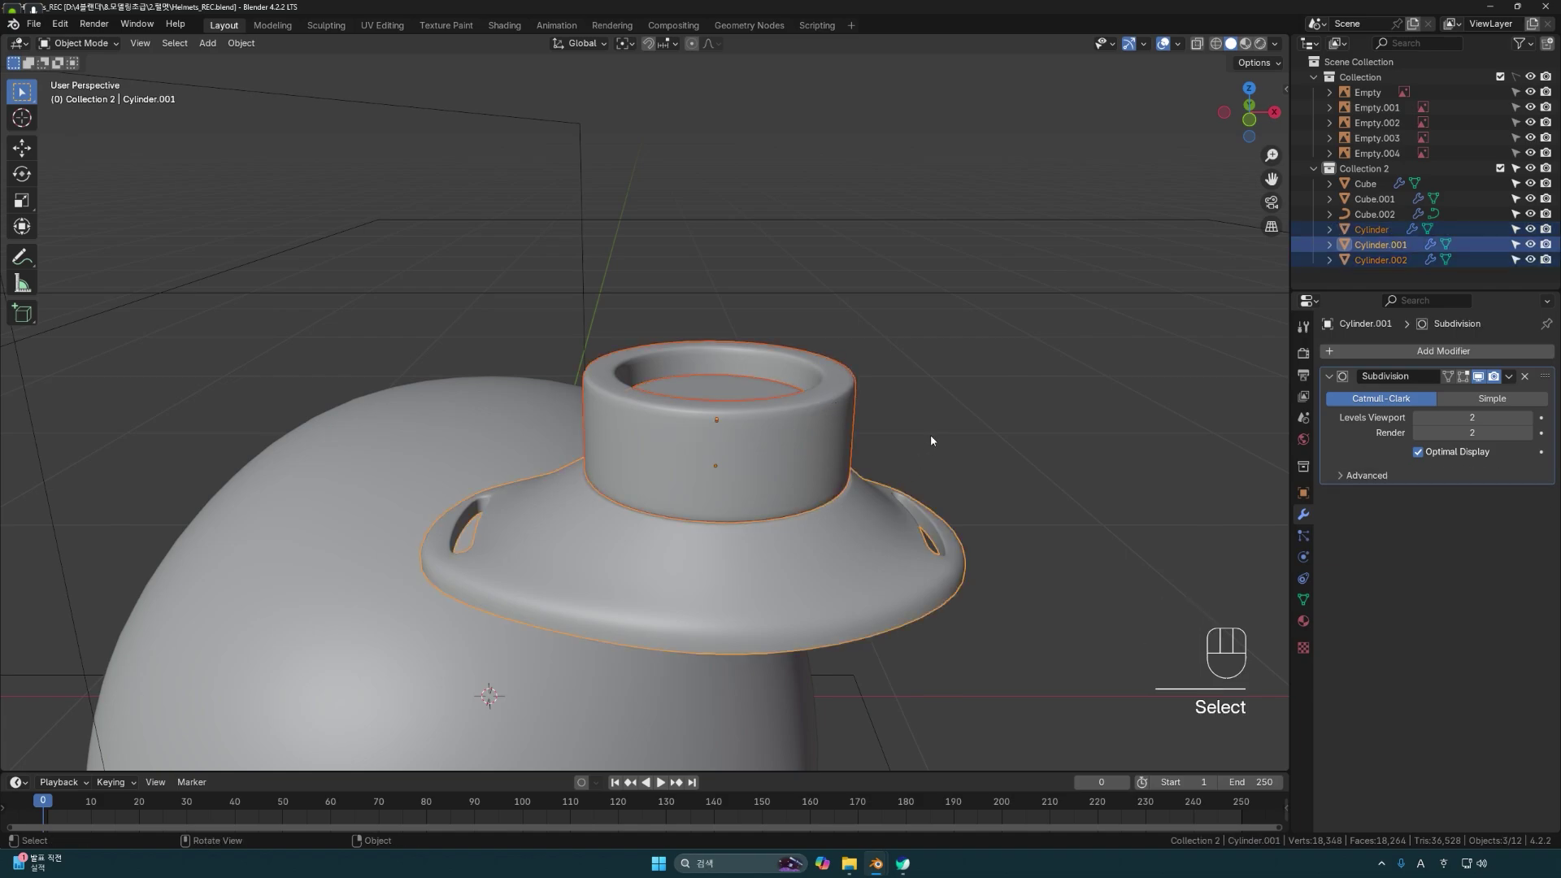
pyautogui.press('ctrl')
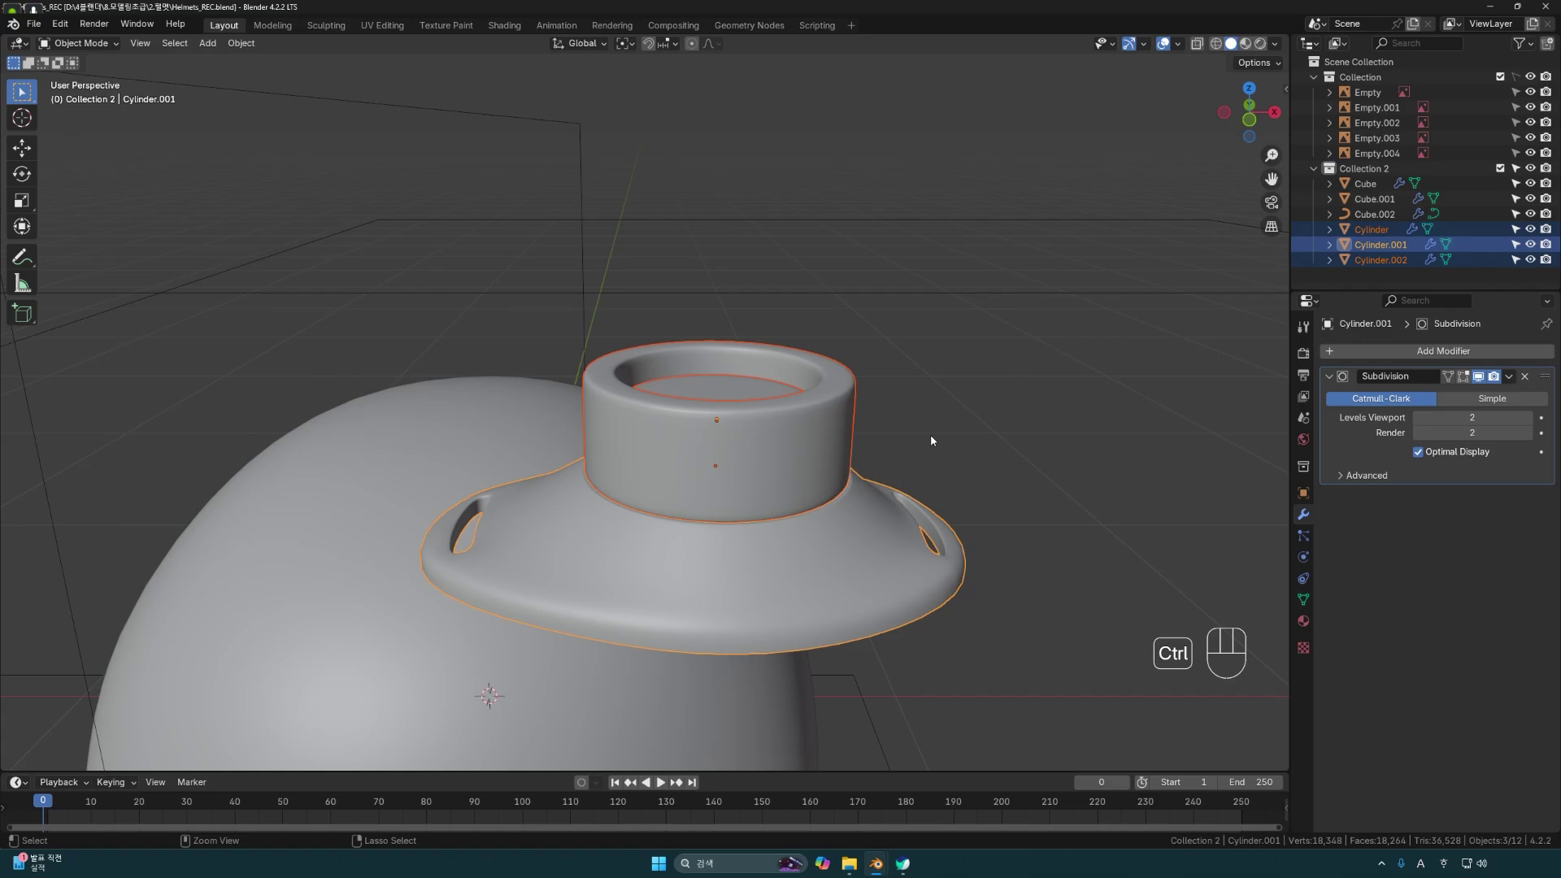
pyautogui.hotkey('ctrl', 'j')
pyautogui.moveTo(930, 439); pyautogui.dragTo(819, 487, button='middle')
pyautogui.moveTo(717, 523); pyautogui.dragTo(653, 521, button='middle')
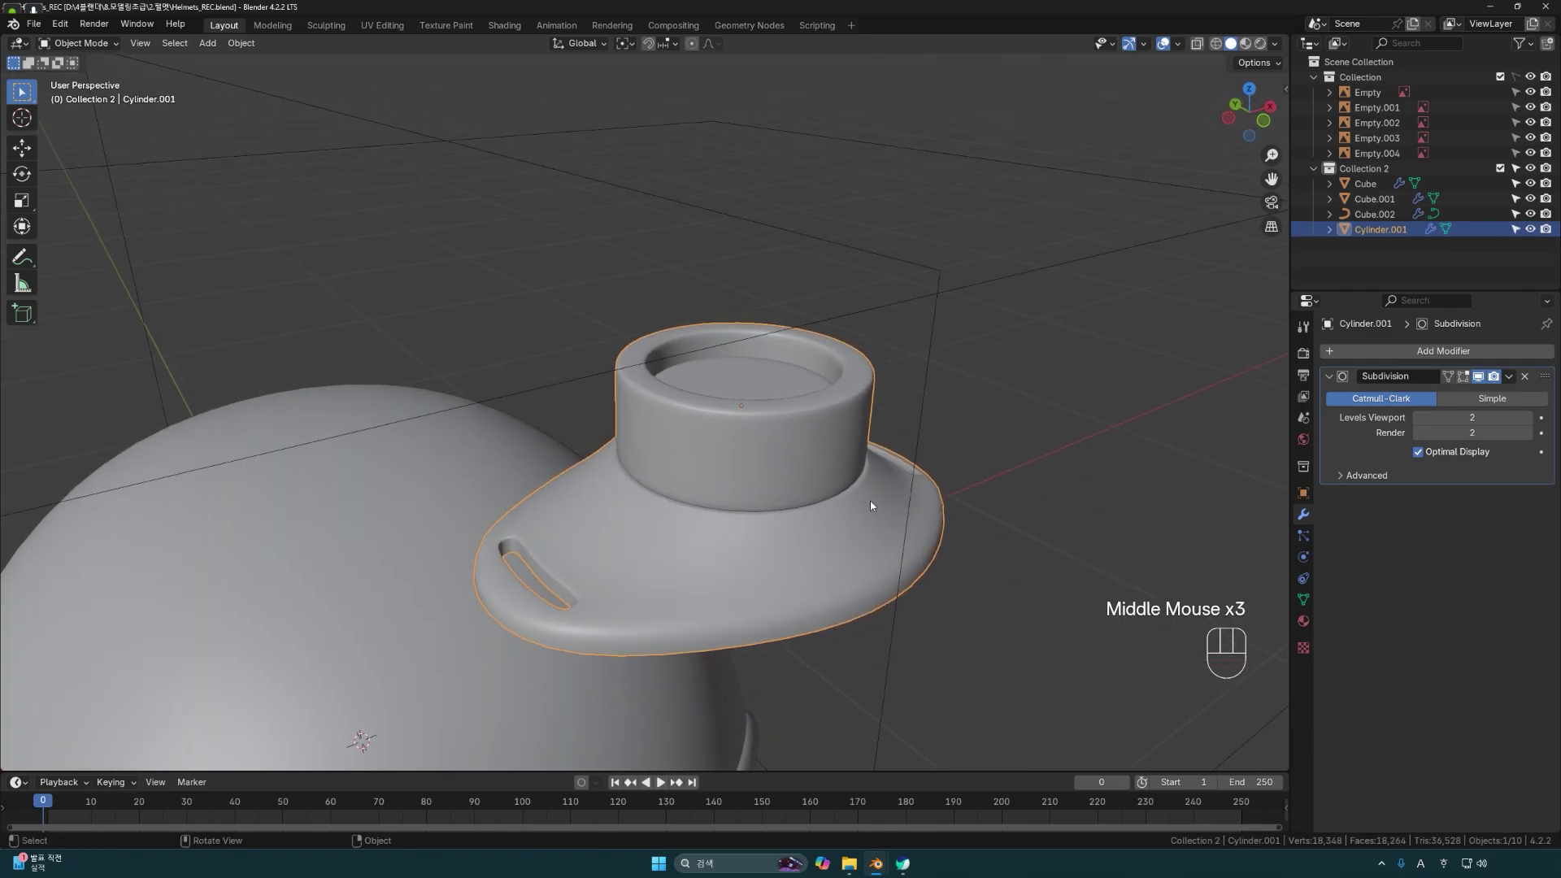
# Examine the joined goggle part, comparing its smoothed shape in Object Mode with its mesh in Edit Mode.
pyautogui.moveTo(869, 505); pyautogui.dragTo(768, 552, button='middle')
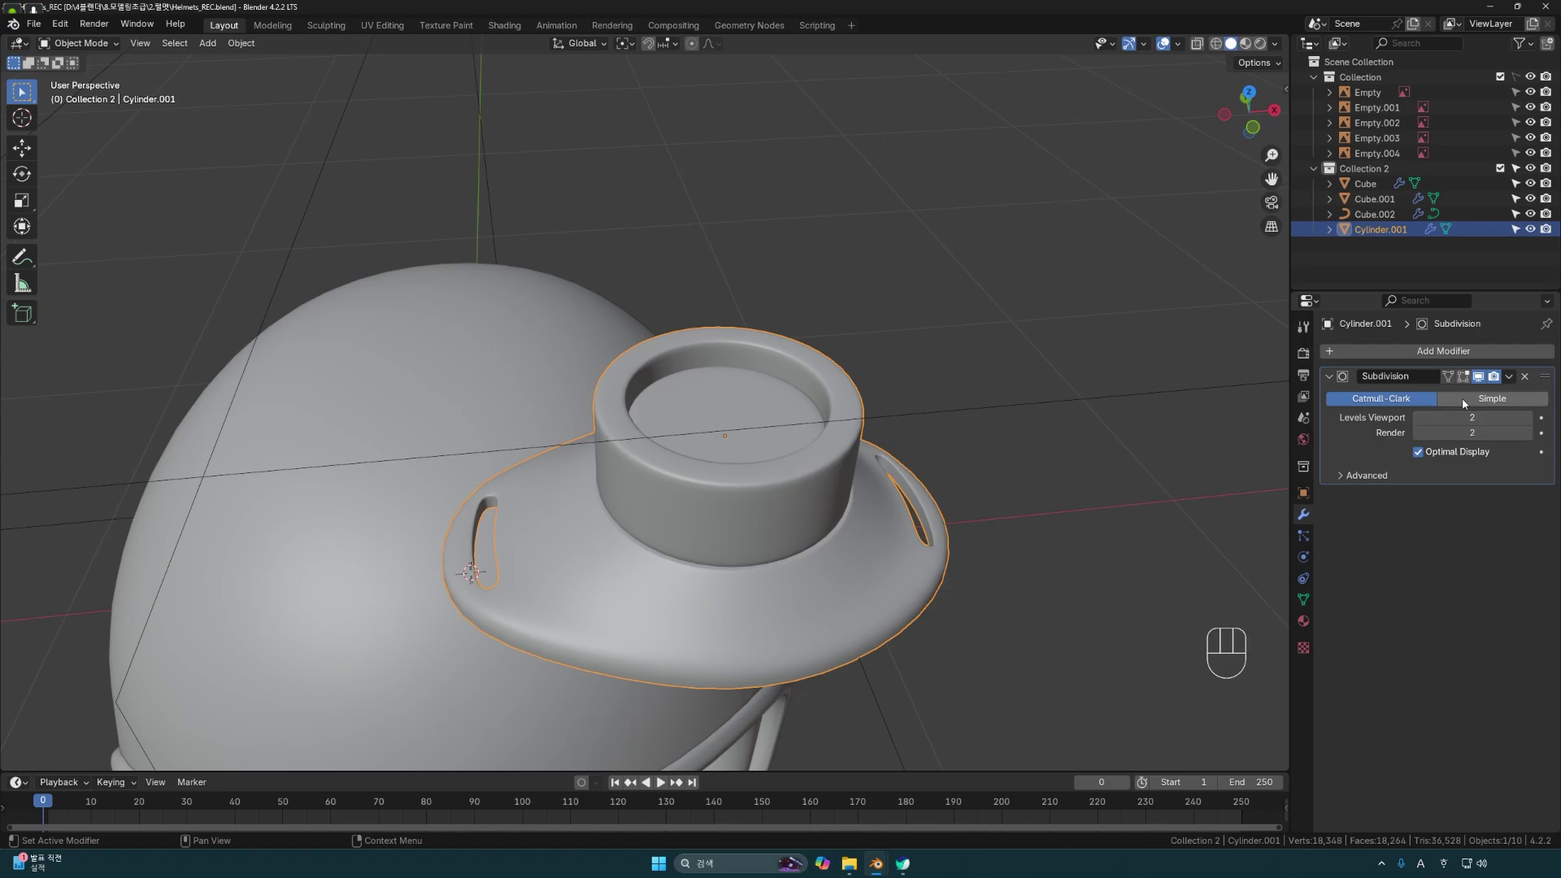
pyautogui.moveTo(1173, 498); pyautogui.dragTo(945, 515, button='middle')
pyautogui.press('Tab')
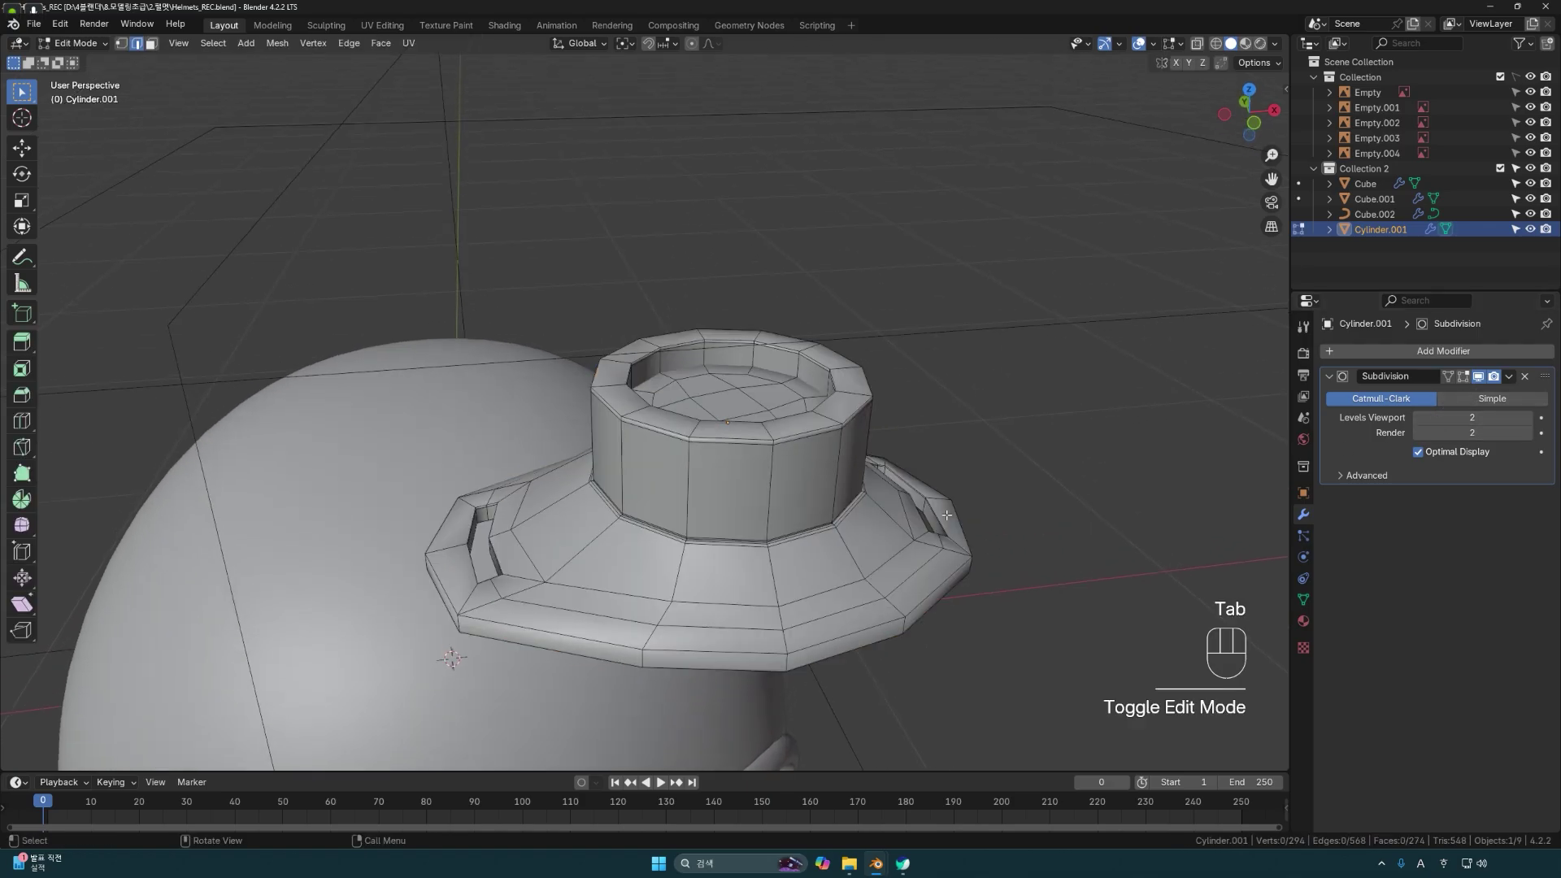
pyautogui.press('Tab')
pyautogui.press('Tab')
pyautogui.press('Tab')
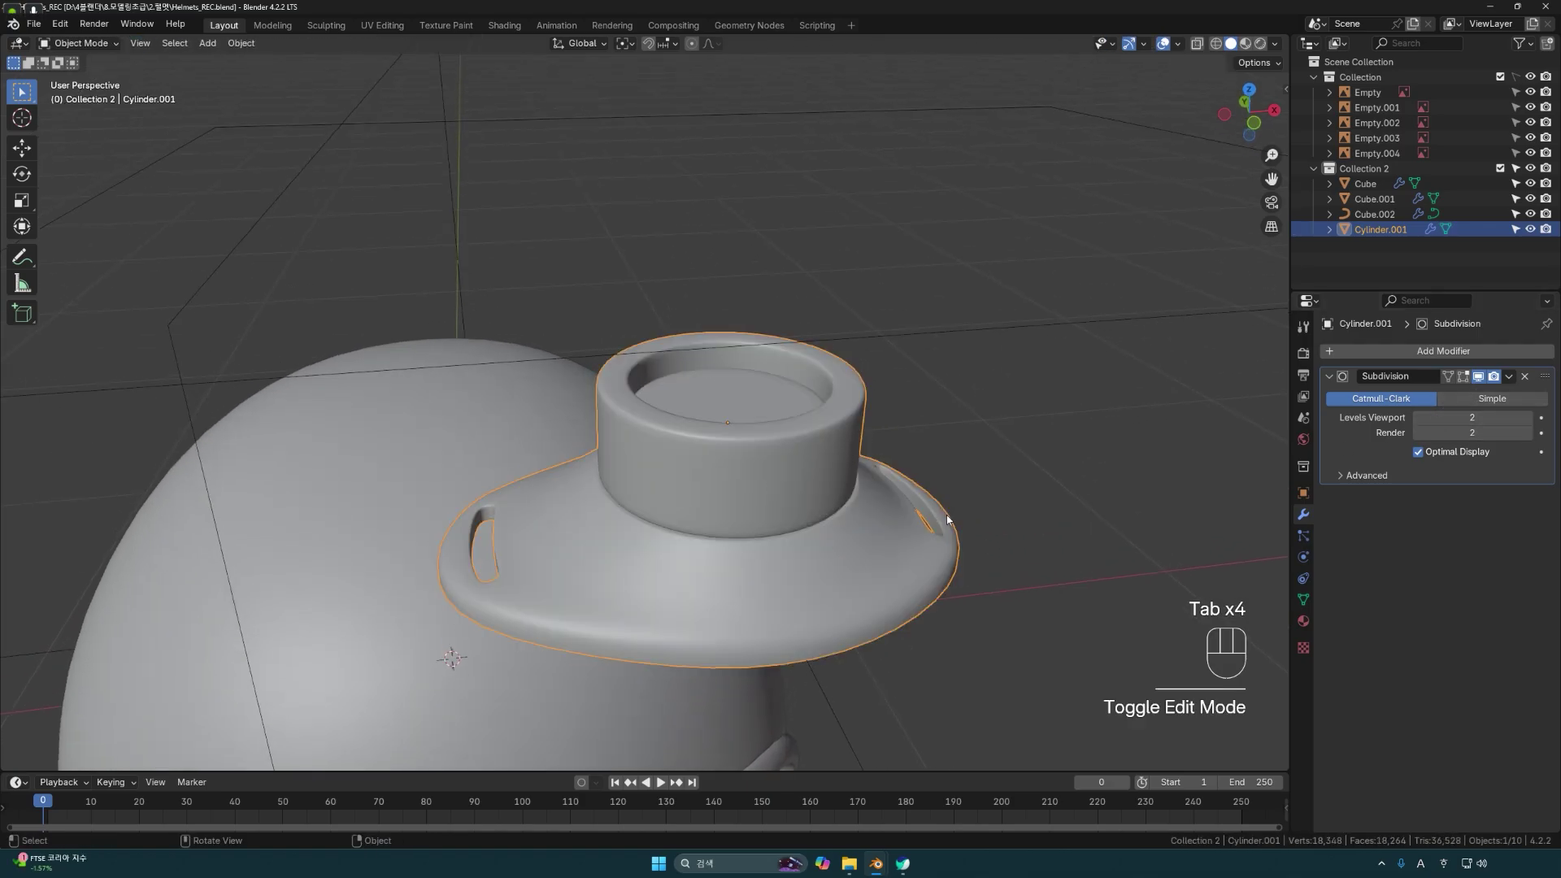
pyautogui.press('Tab')
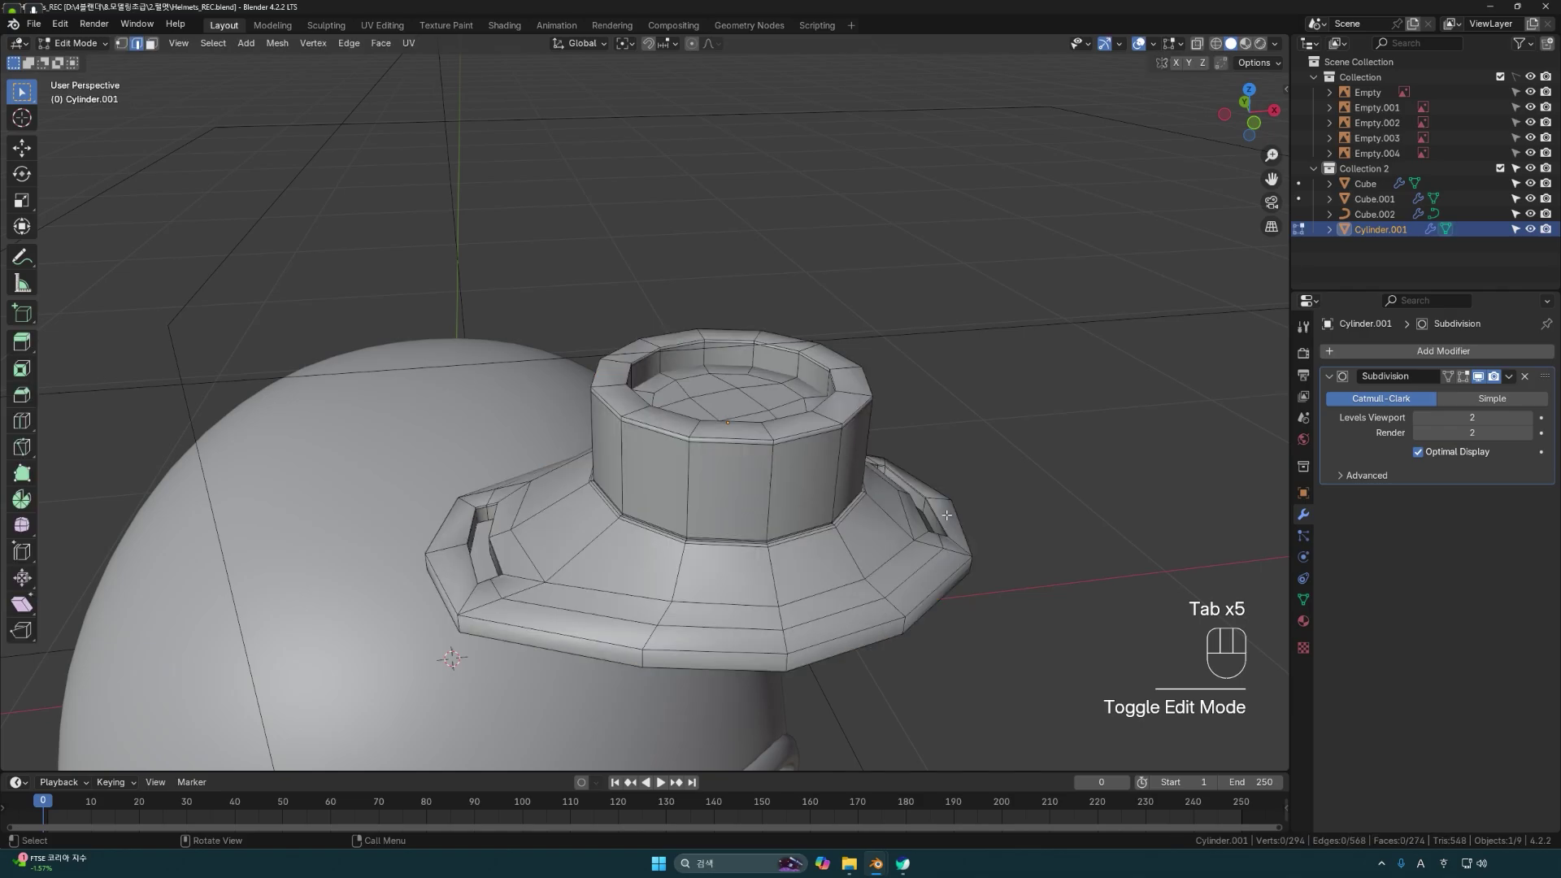
pyautogui.press('Tab')
pyautogui.click(987, 507)
# Select the outer bottom edge loop of the slotted base and snap the 3D cursor to its centre.
pyautogui.press('Tab')
pyautogui.moveTo(756, 562); pyautogui.dragTo(747, 471, button='middle')
pyautogui.scroll(1, 748, 471)
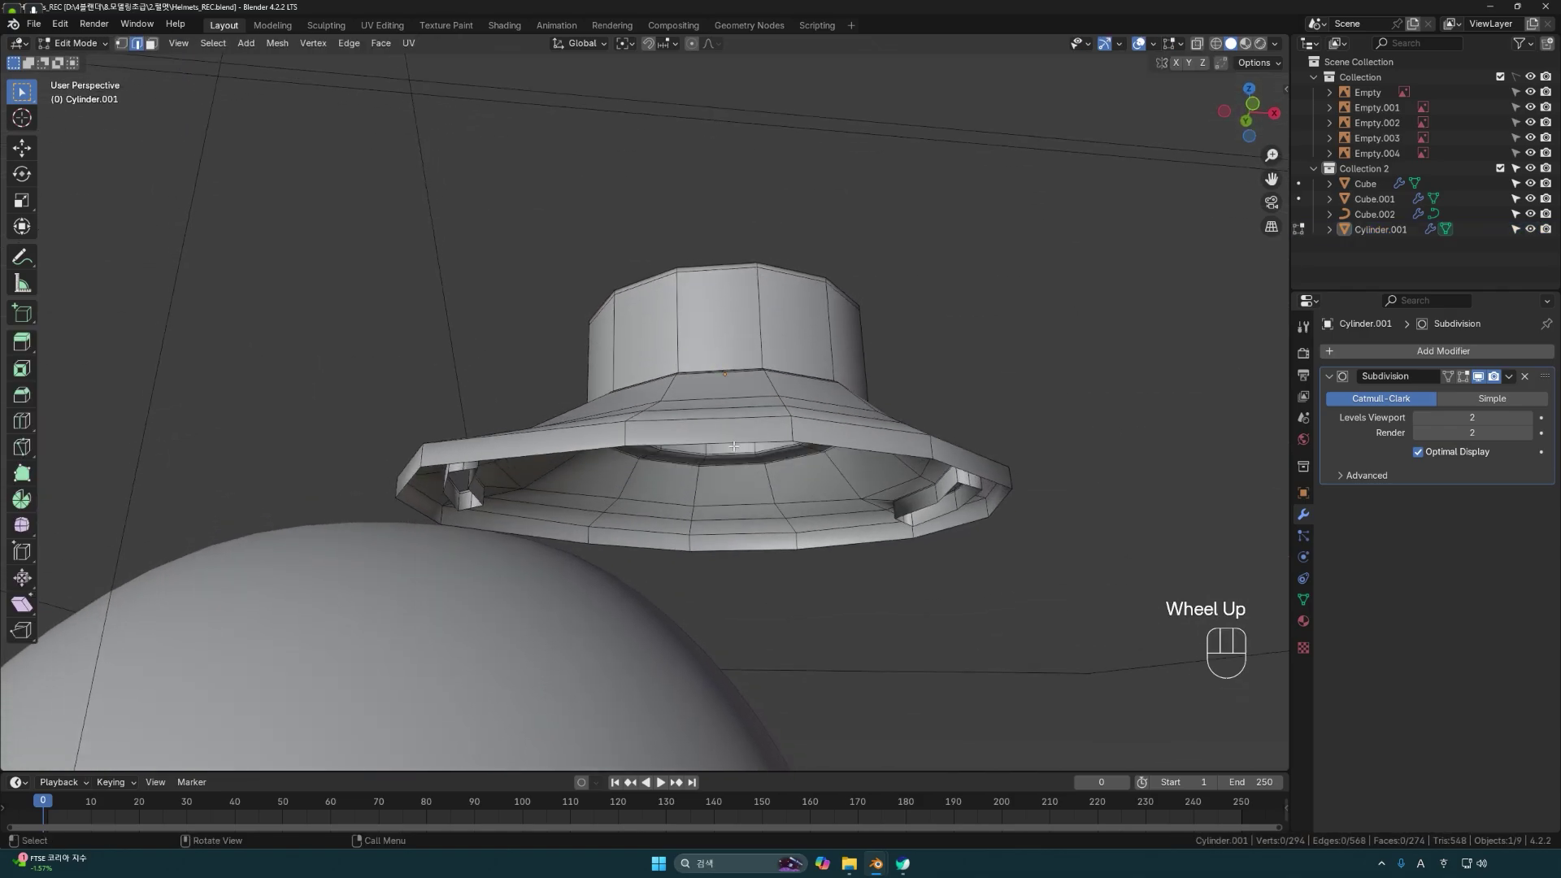
pyautogui.click(733, 442)
pyautogui.keyDown('alt'); pyautogui.click(791, 453); pyautogui.keyUp('alt')
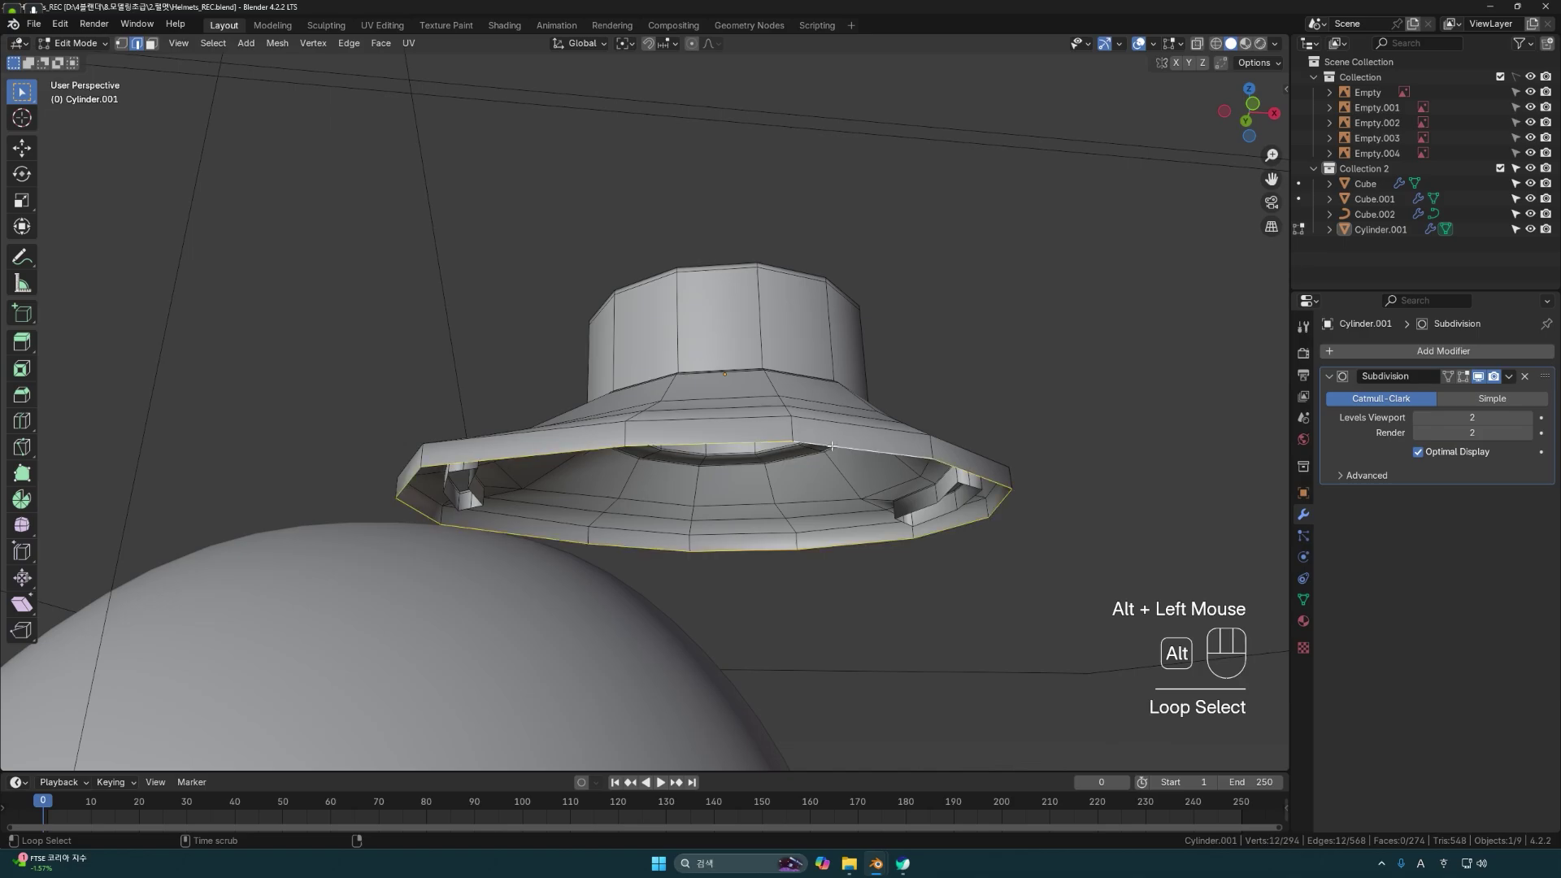
pyautogui.hotkey('ctrl', 'z')
pyautogui.hotkey('shift', 's')
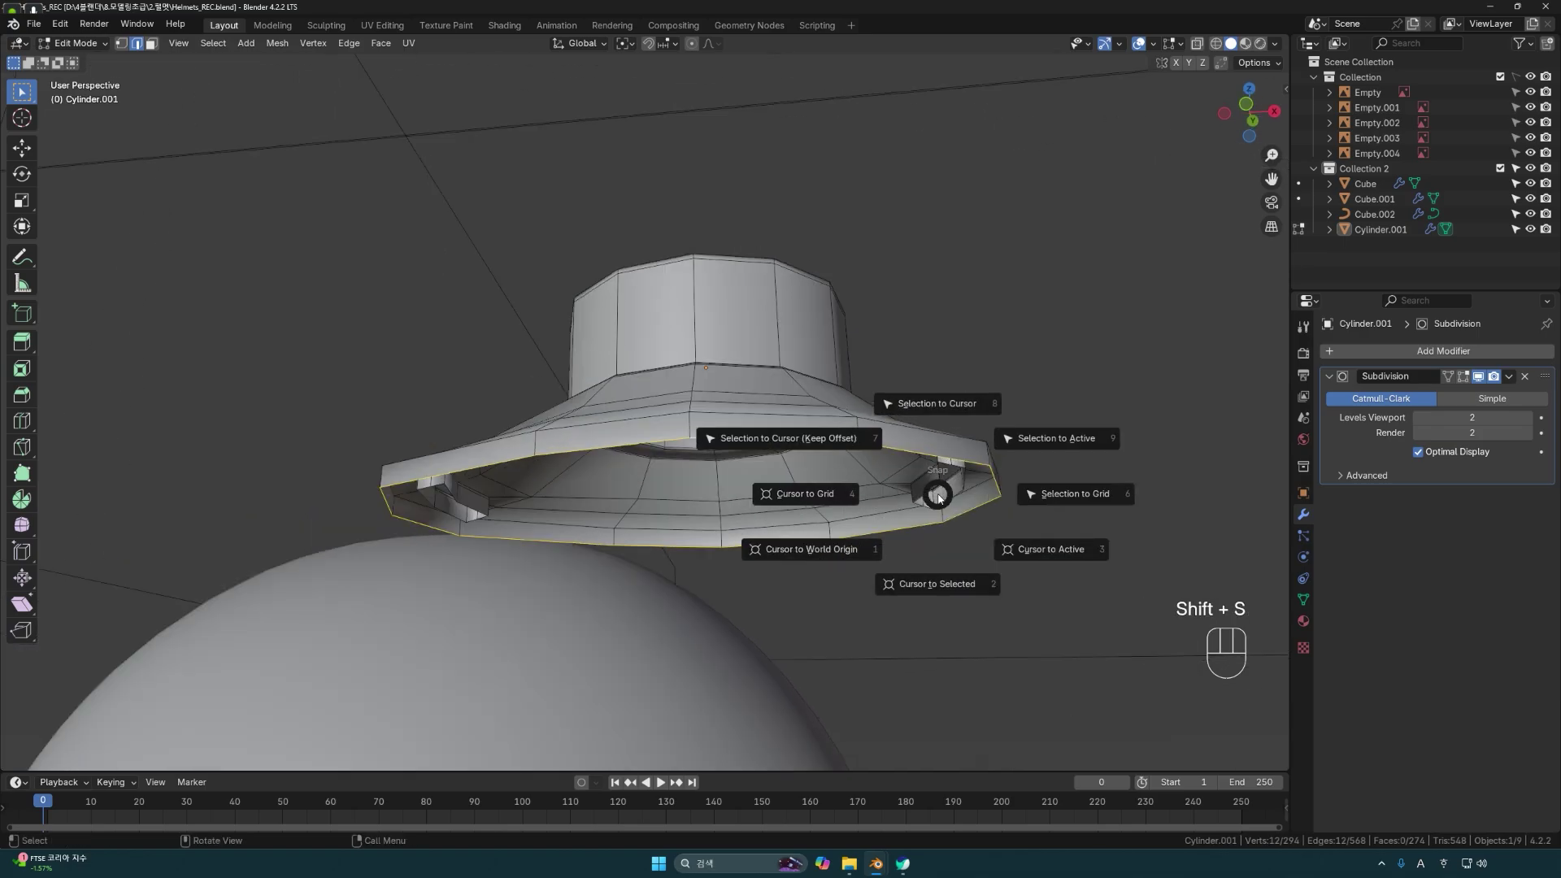
pyautogui.click(934, 586)
pyautogui.moveTo(930, 585); pyautogui.dragTo(877, 551, button='middle')
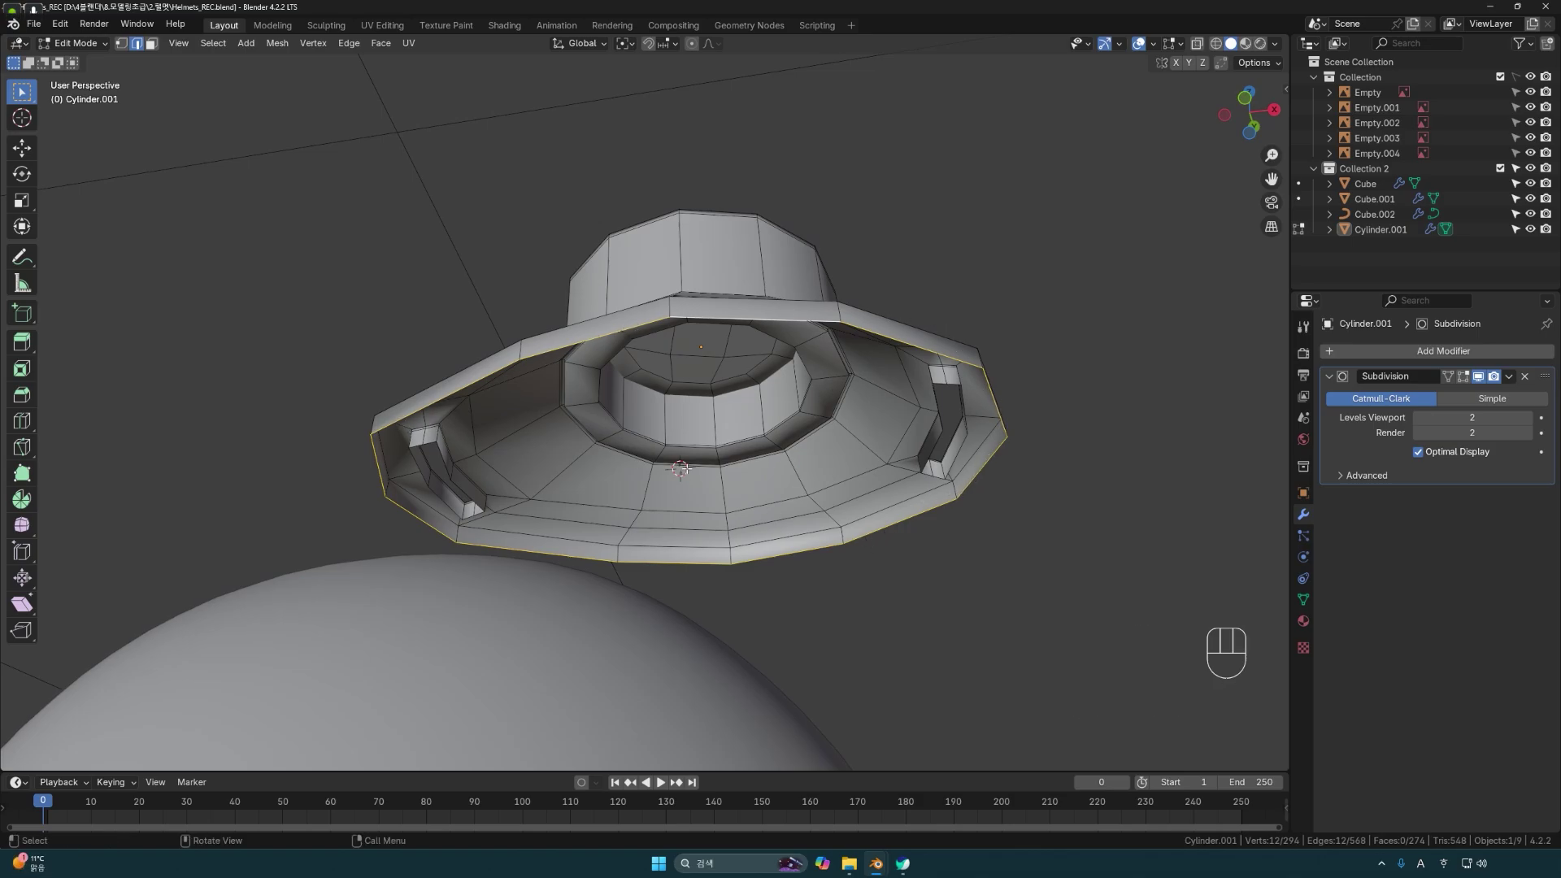
pyautogui.moveTo(772, 400); pyautogui.dragTo(793, 396, button='middle')
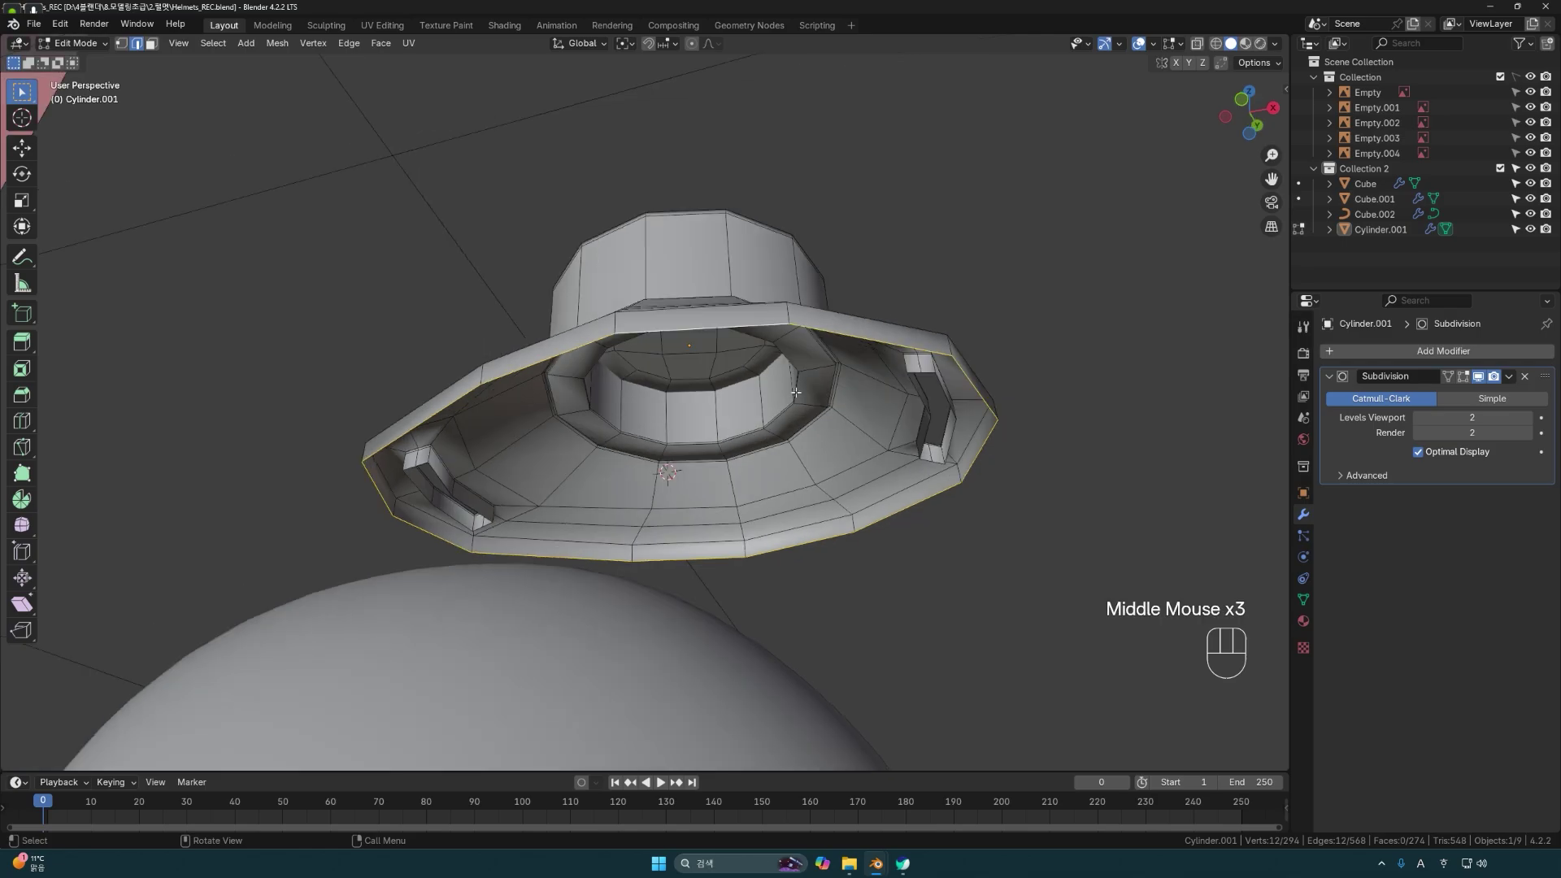
# Set the joined goggle part's origin to the 3D cursor.
pyautogui.press('Tab')
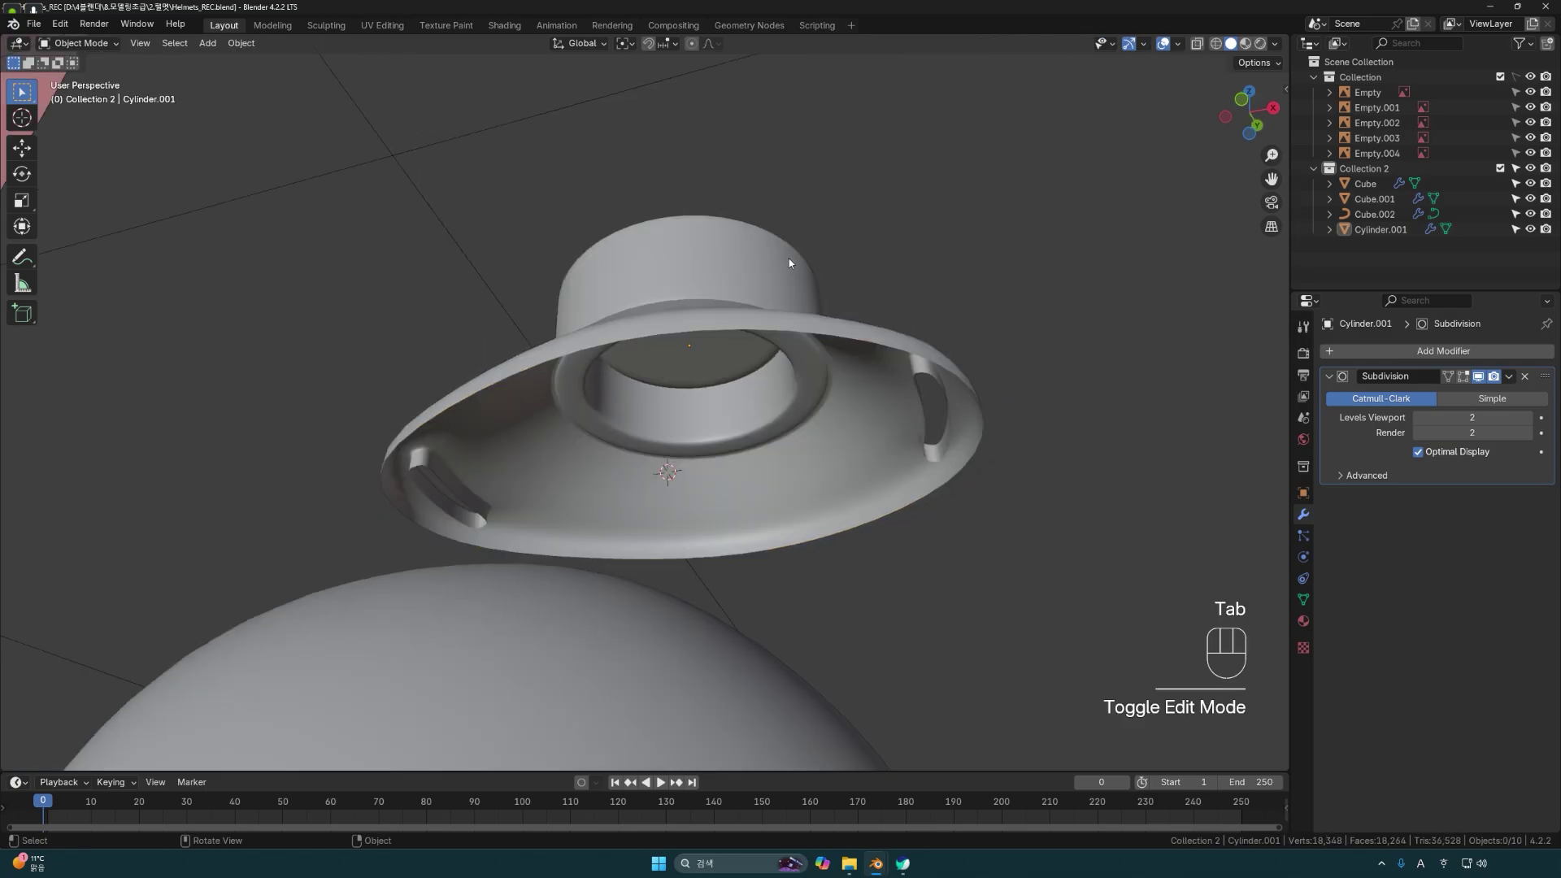
pyautogui.click(718, 279)
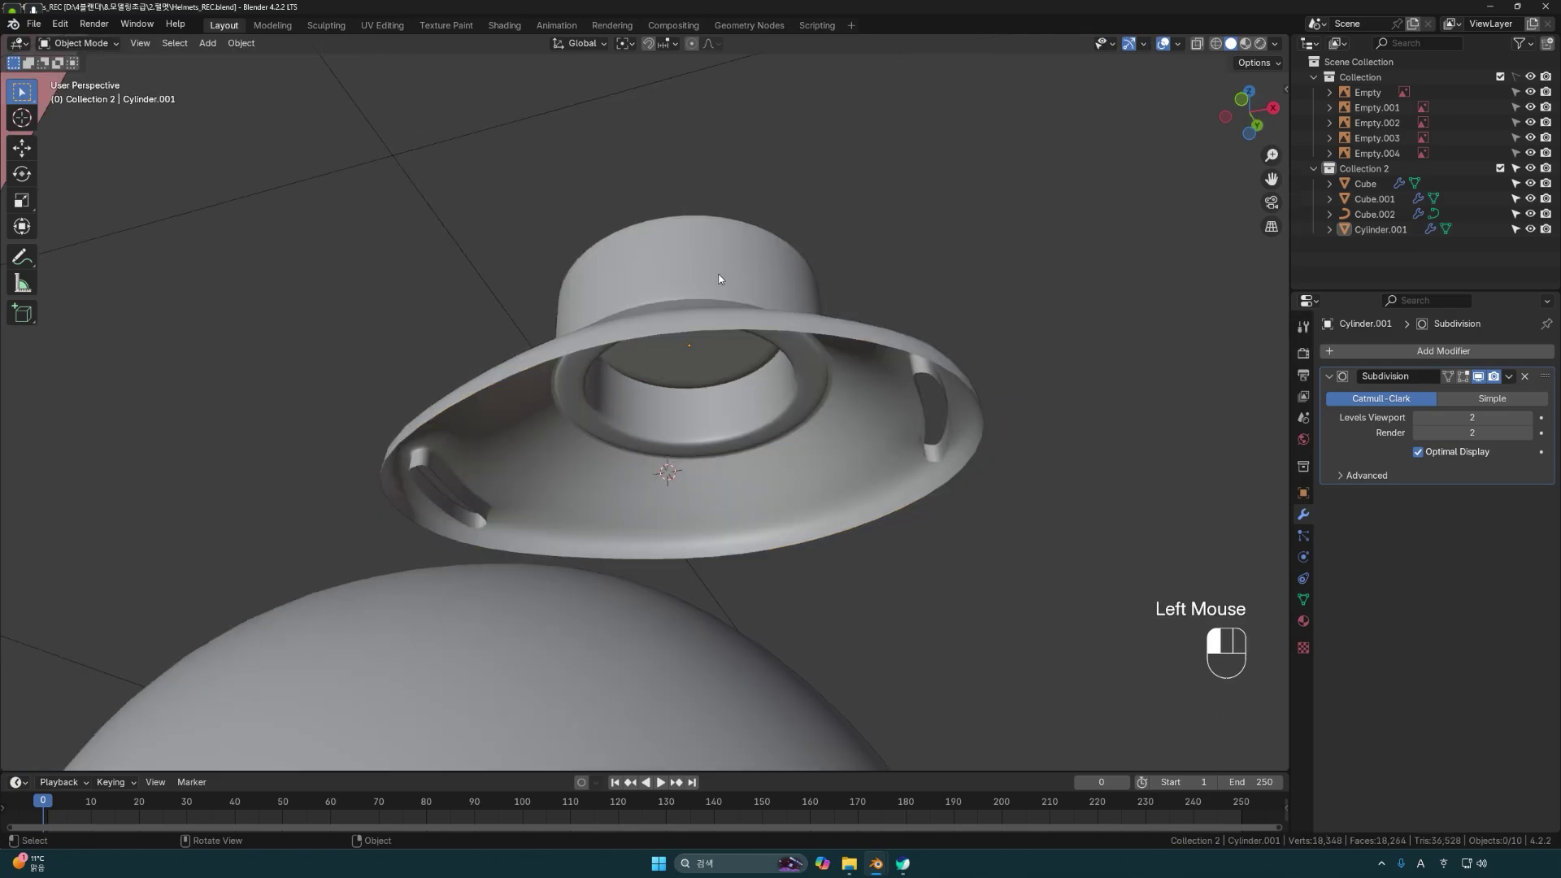
pyautogui.rightClick(719, 278)
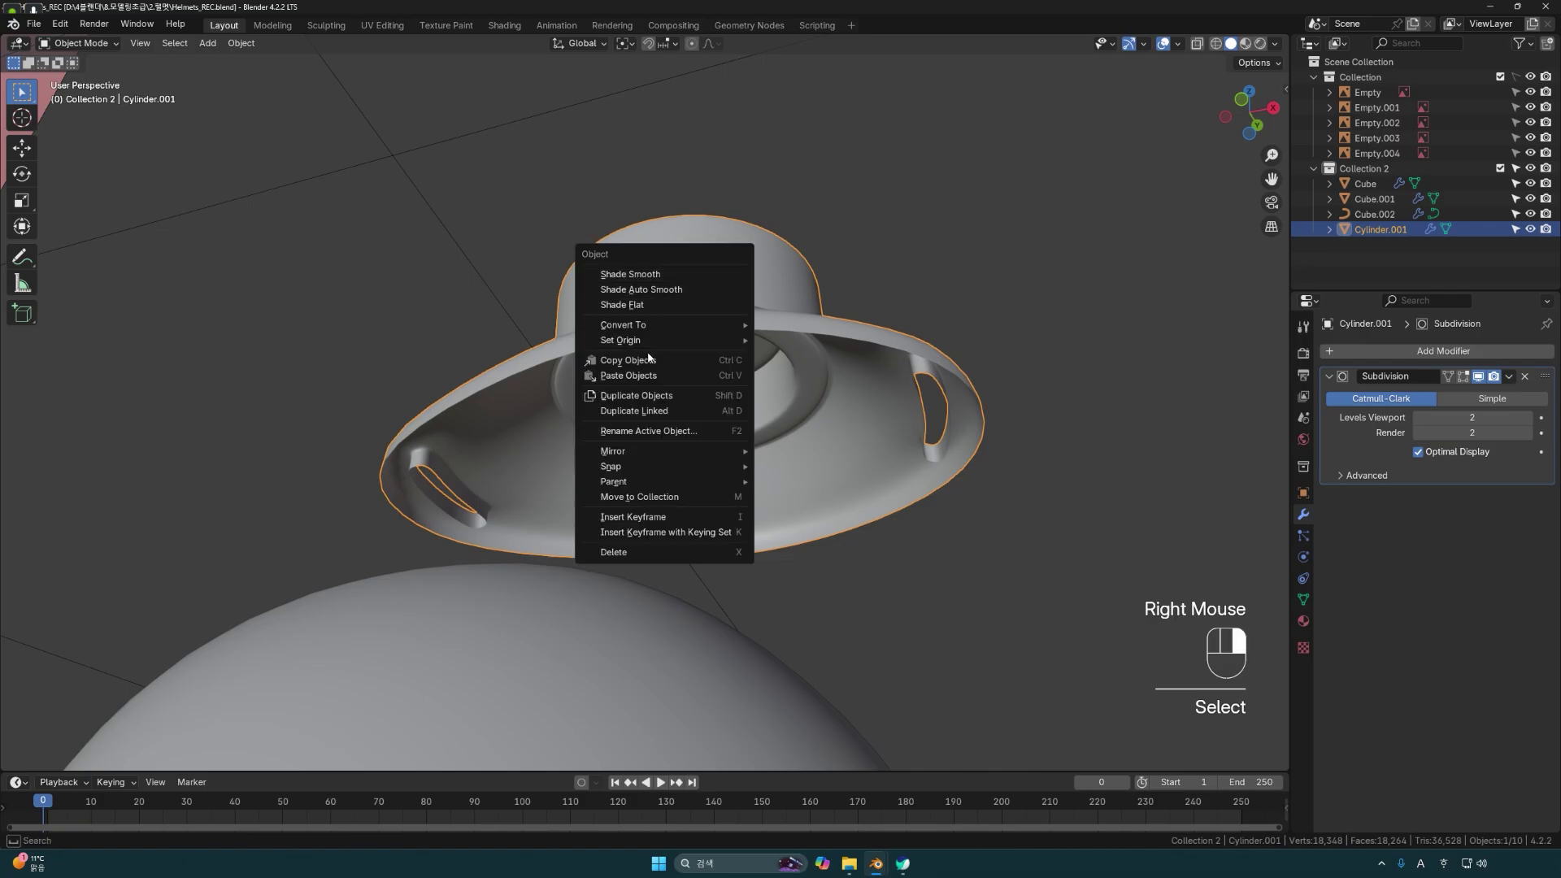
pyautogui.moveTo(628, 344)
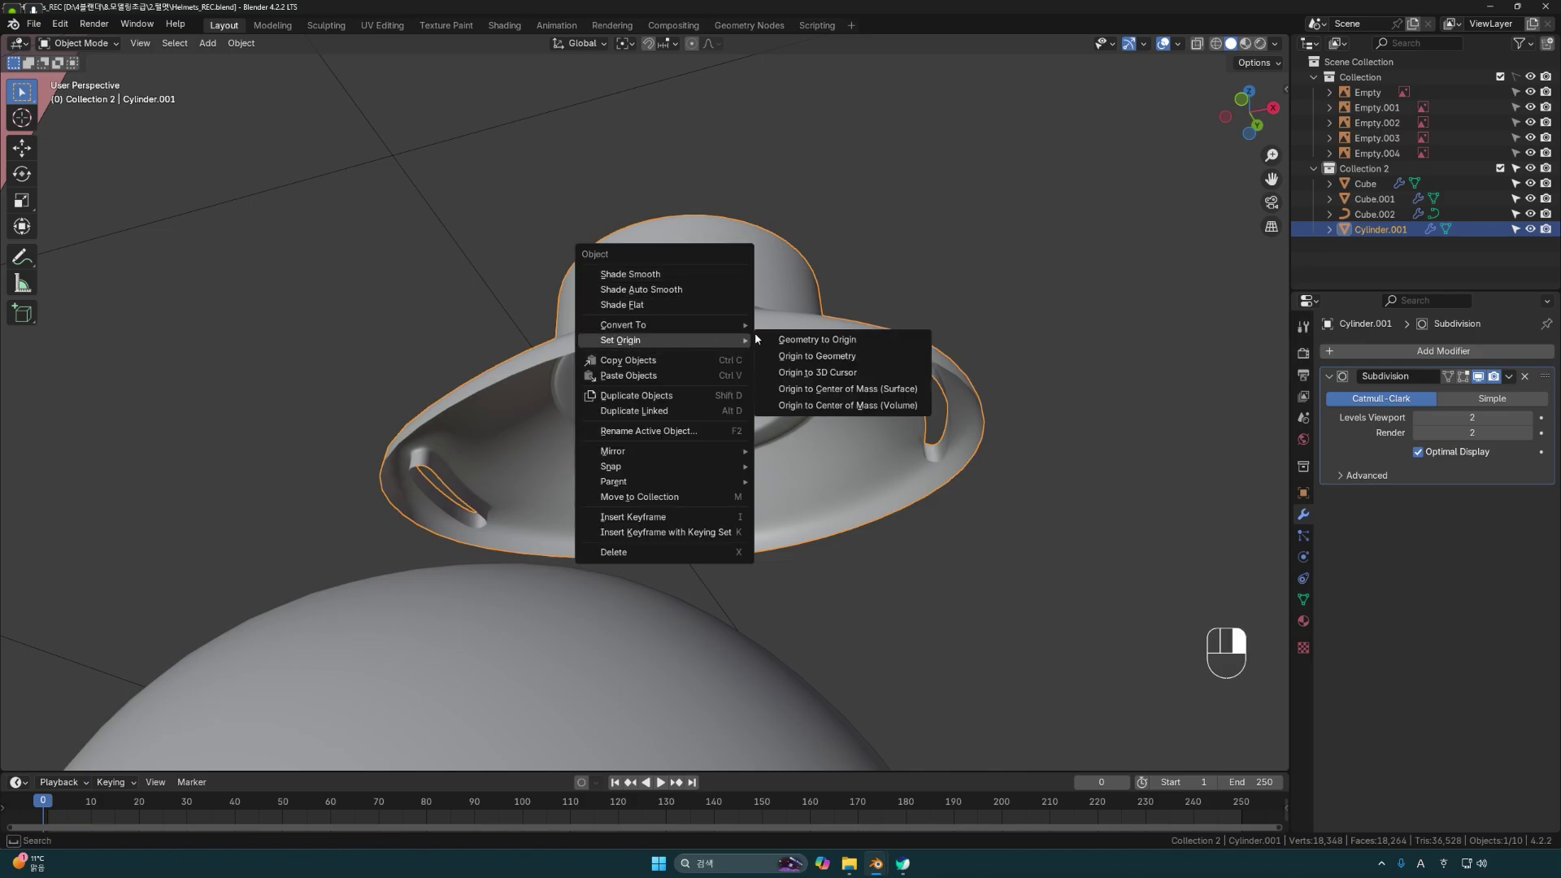
pyautogui.click(816, 372)
pyautogui.click(690, 280)
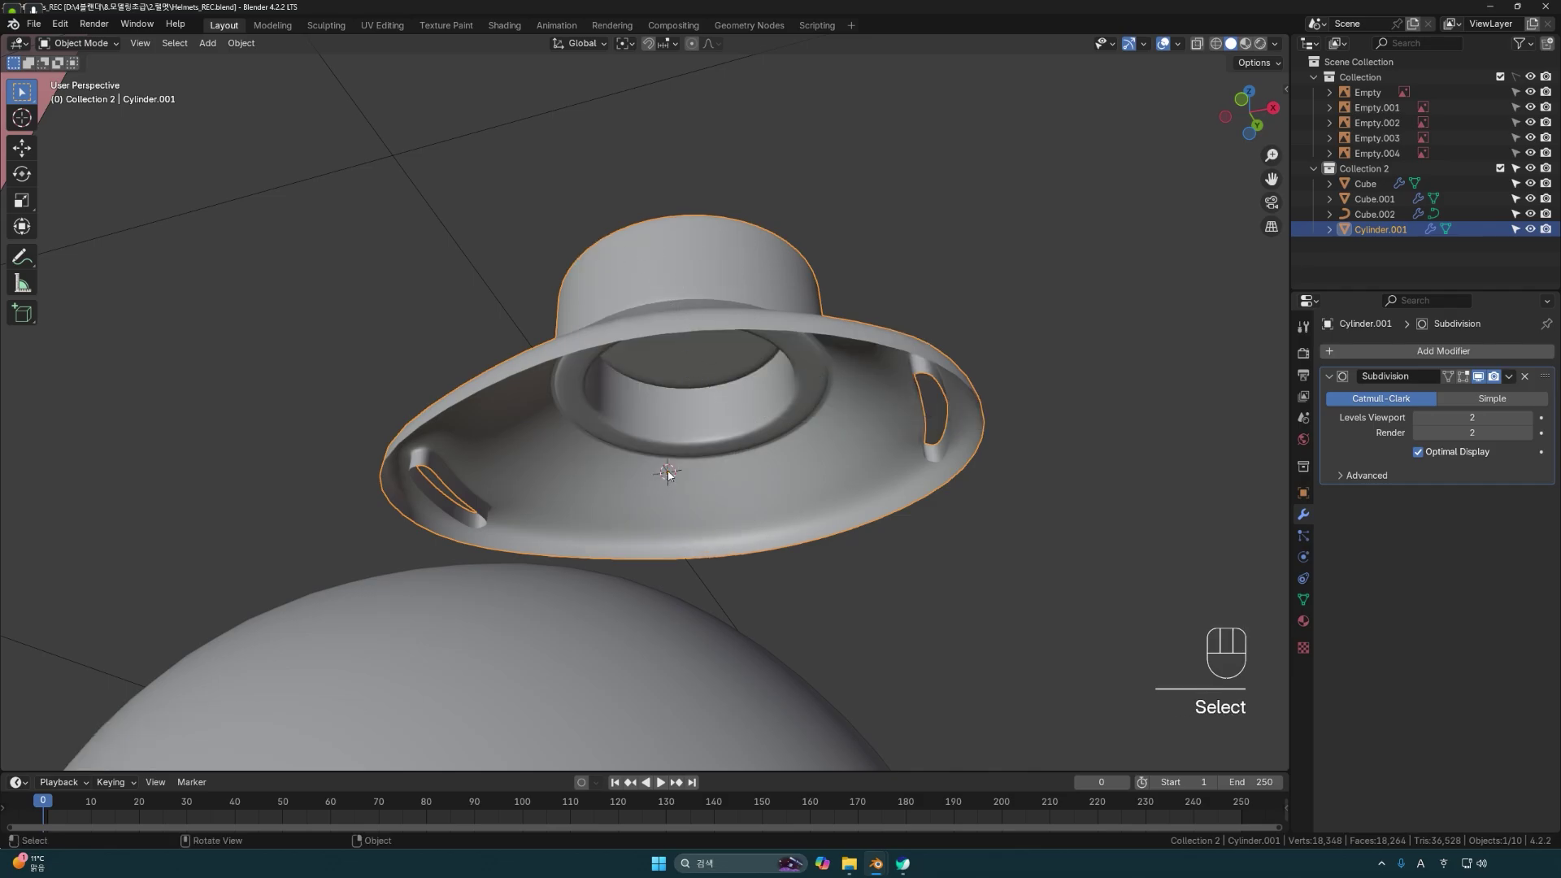
# Assign the vertices of the base's outer bottom rim to a new vertex group with weight 1.000.
pyautogui.scroll(-2, 670, 476)
pyautogui.scroll(2, 670, 476)
pyautogui.scroll(-1, 673, 477)
pyautogui.moveTo(720, 458); pyautogui.dragTo(728, 481, button='middle')
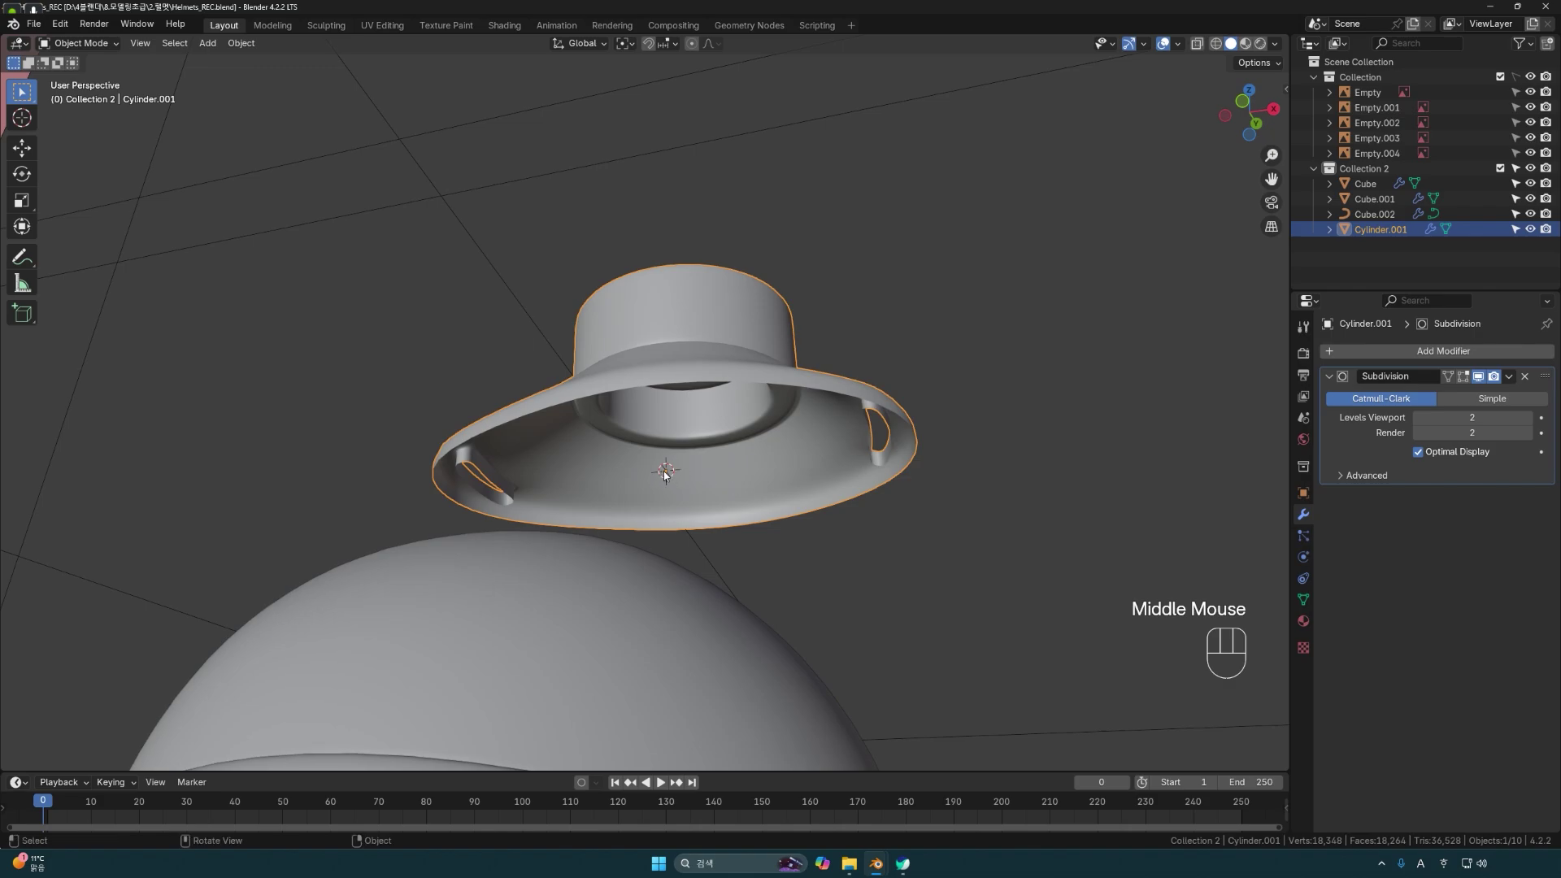
pyautogui.scroll(-2, 688, 469)
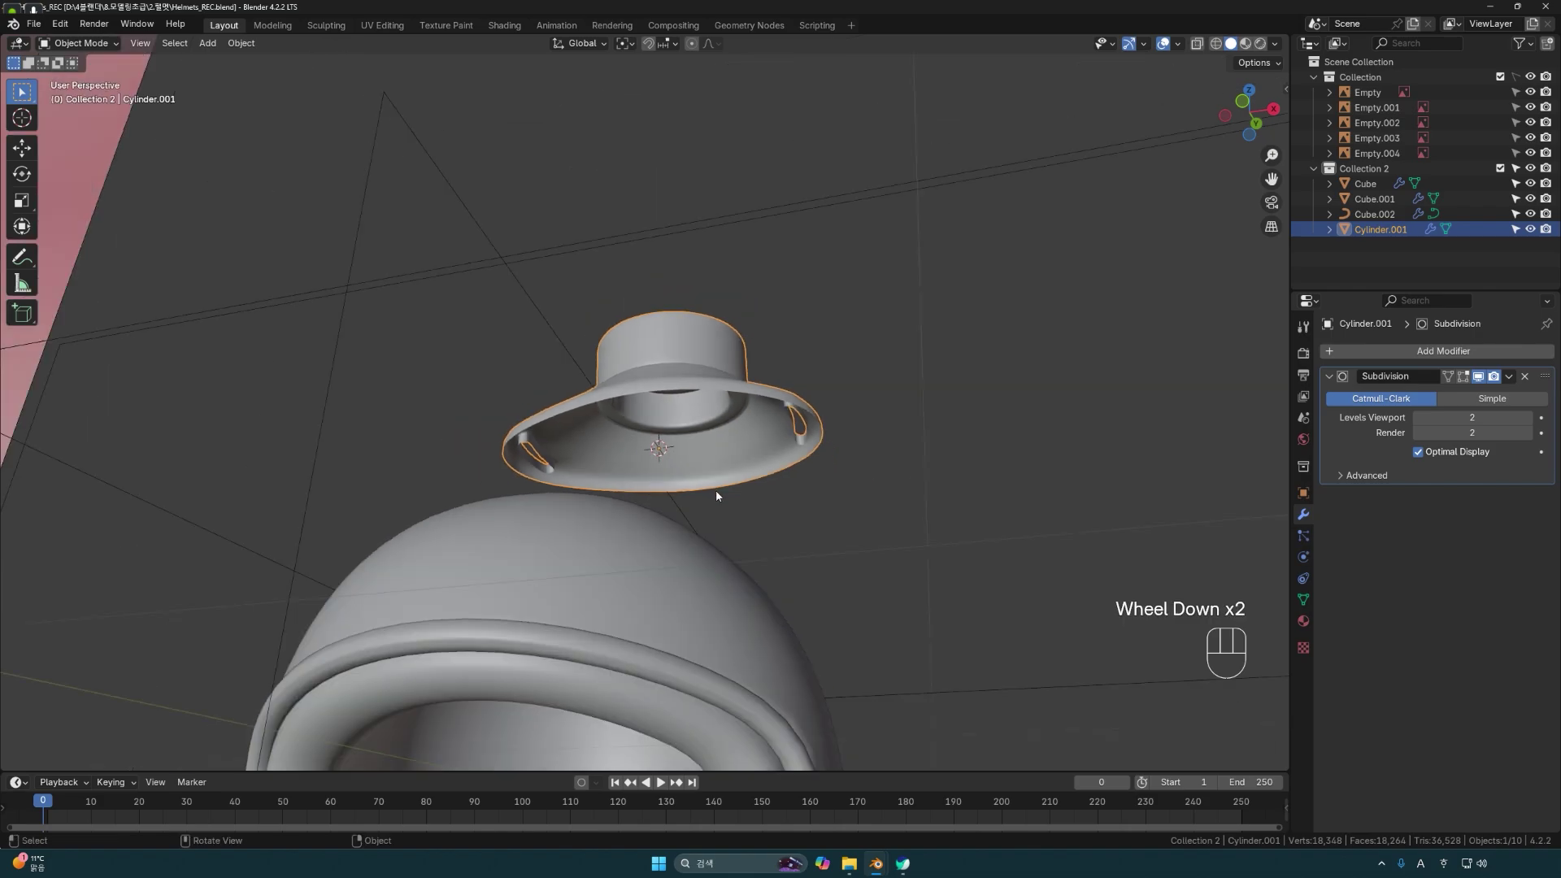
pyautogui.moveTo(715, 489); pyautogui.dragTo(615, 575, button='middle')
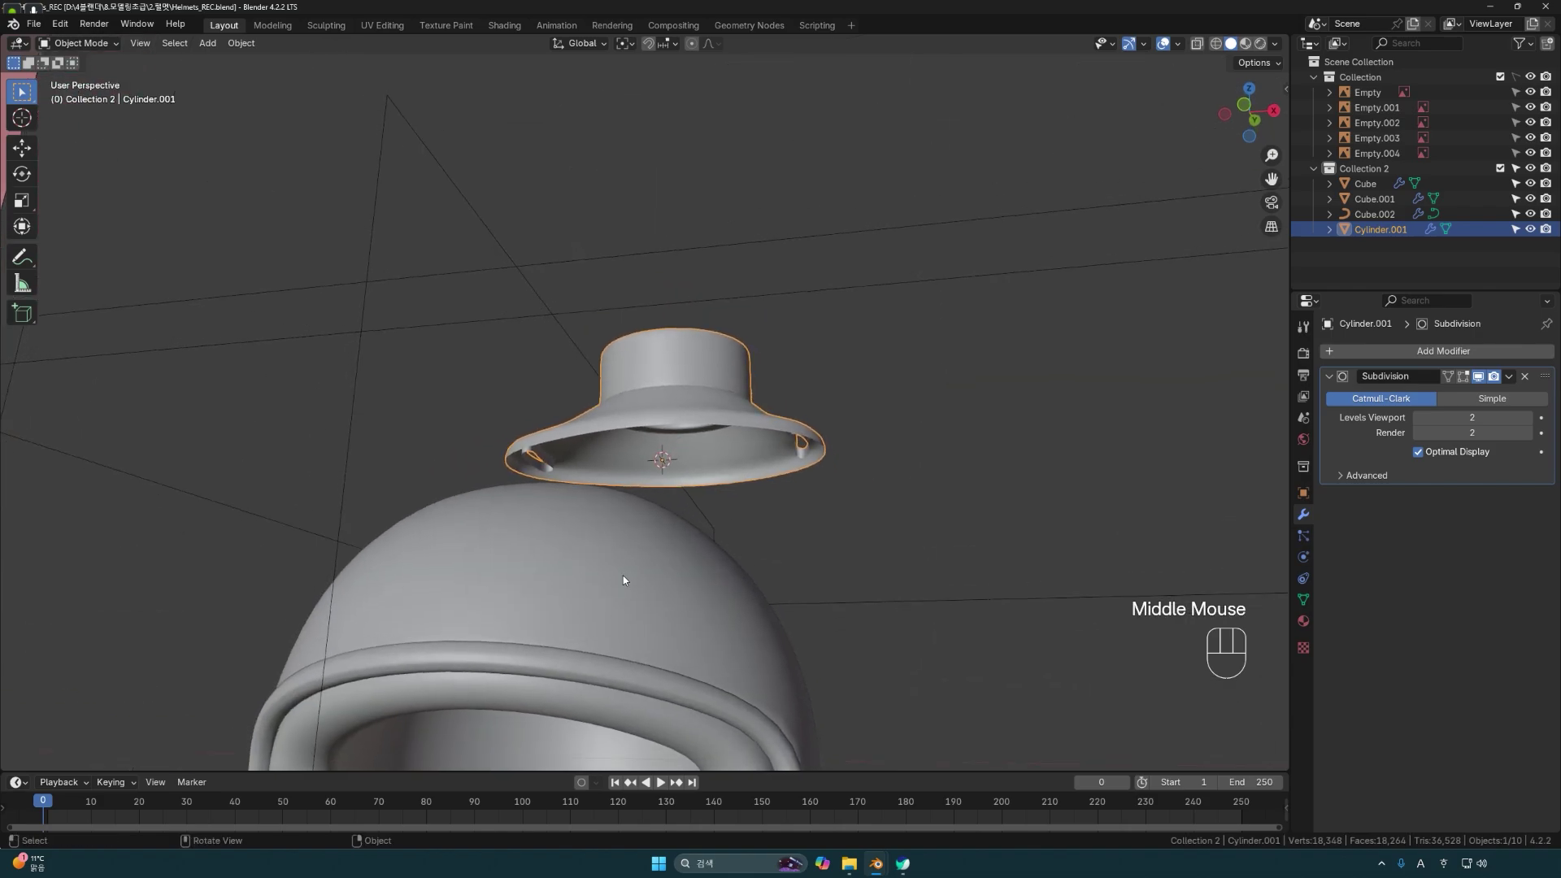
pyautogui.scroll(2, 660, 573)
pyautogui.moveTo(672, 559); pyautogui.dragTo(735, 318, button='middle')
pyautogui.press('Tab')
pyautogui.press('1')
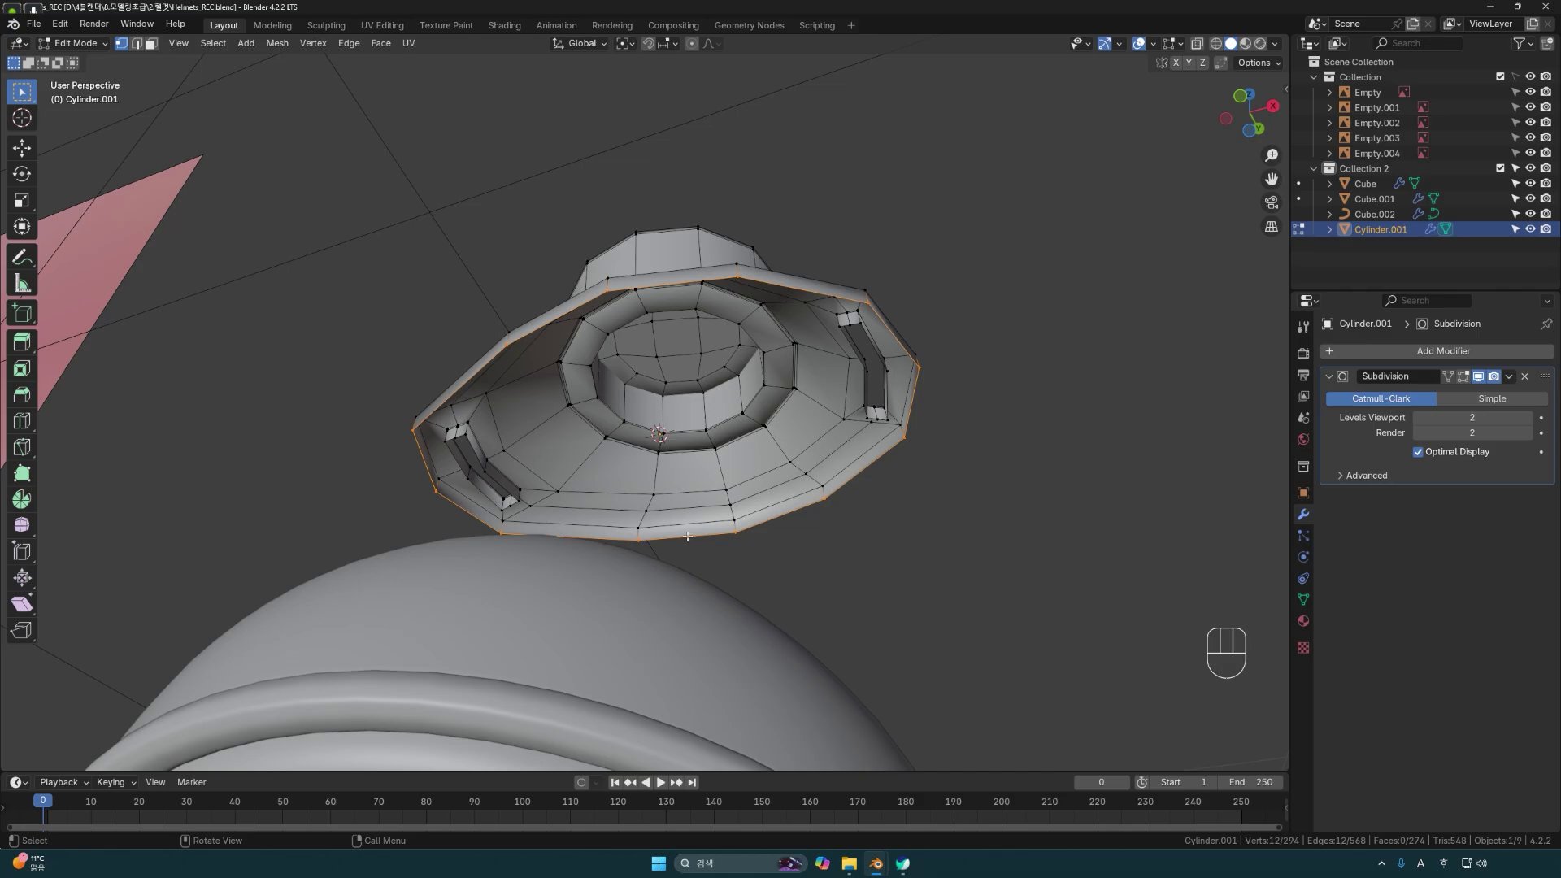
pyautogui.moveTo(667, 298); pyautogui.dragTo(777, 374, button='middle')
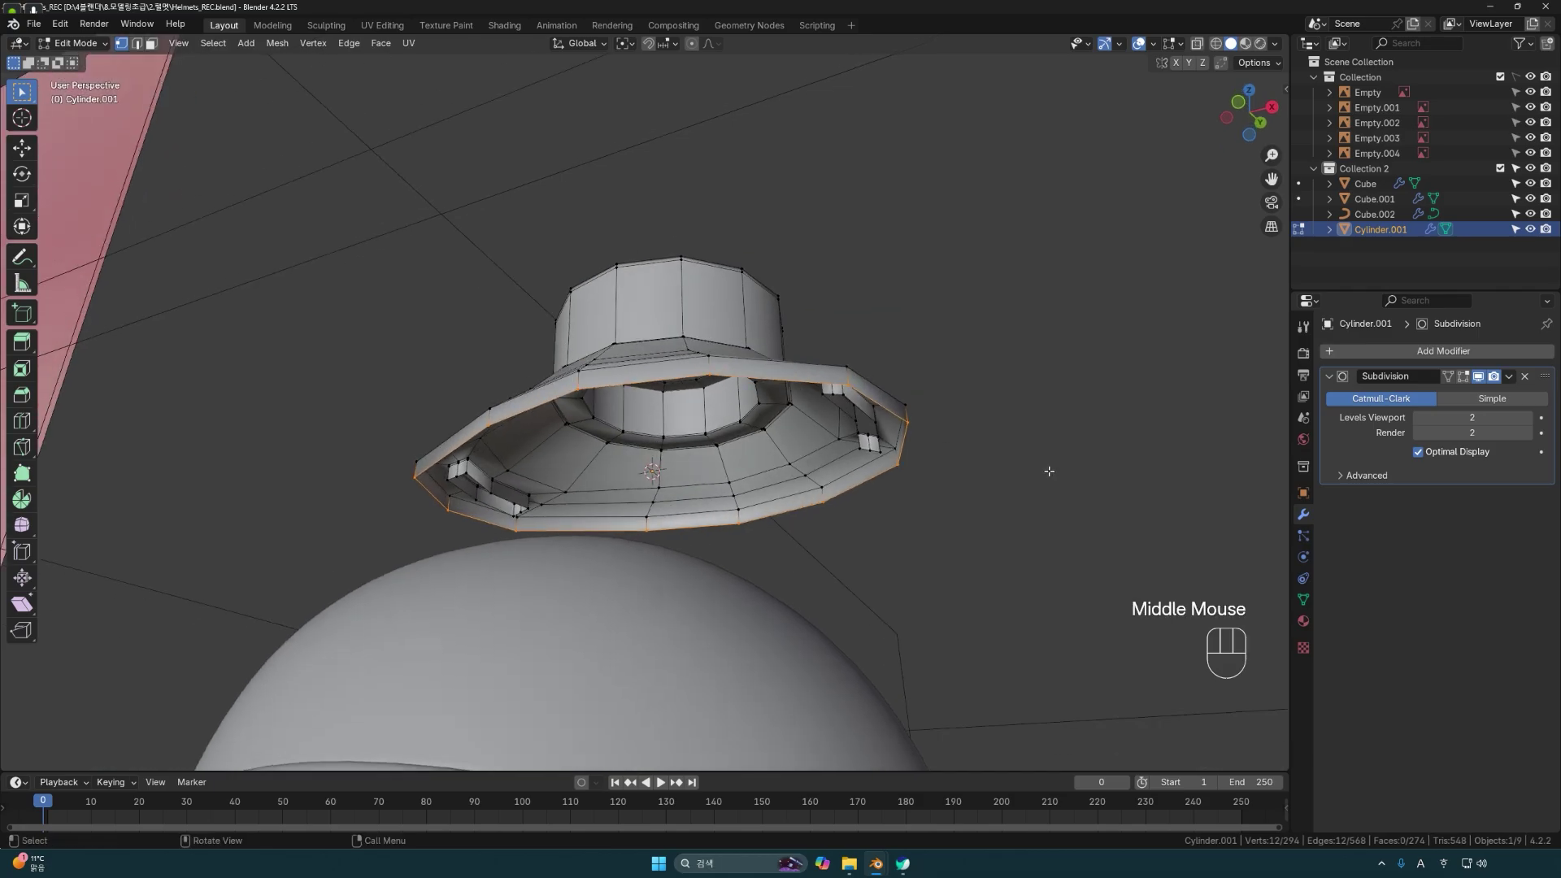
pyautogui.click(1303, 600)
pyautogui.click(1301, 598)
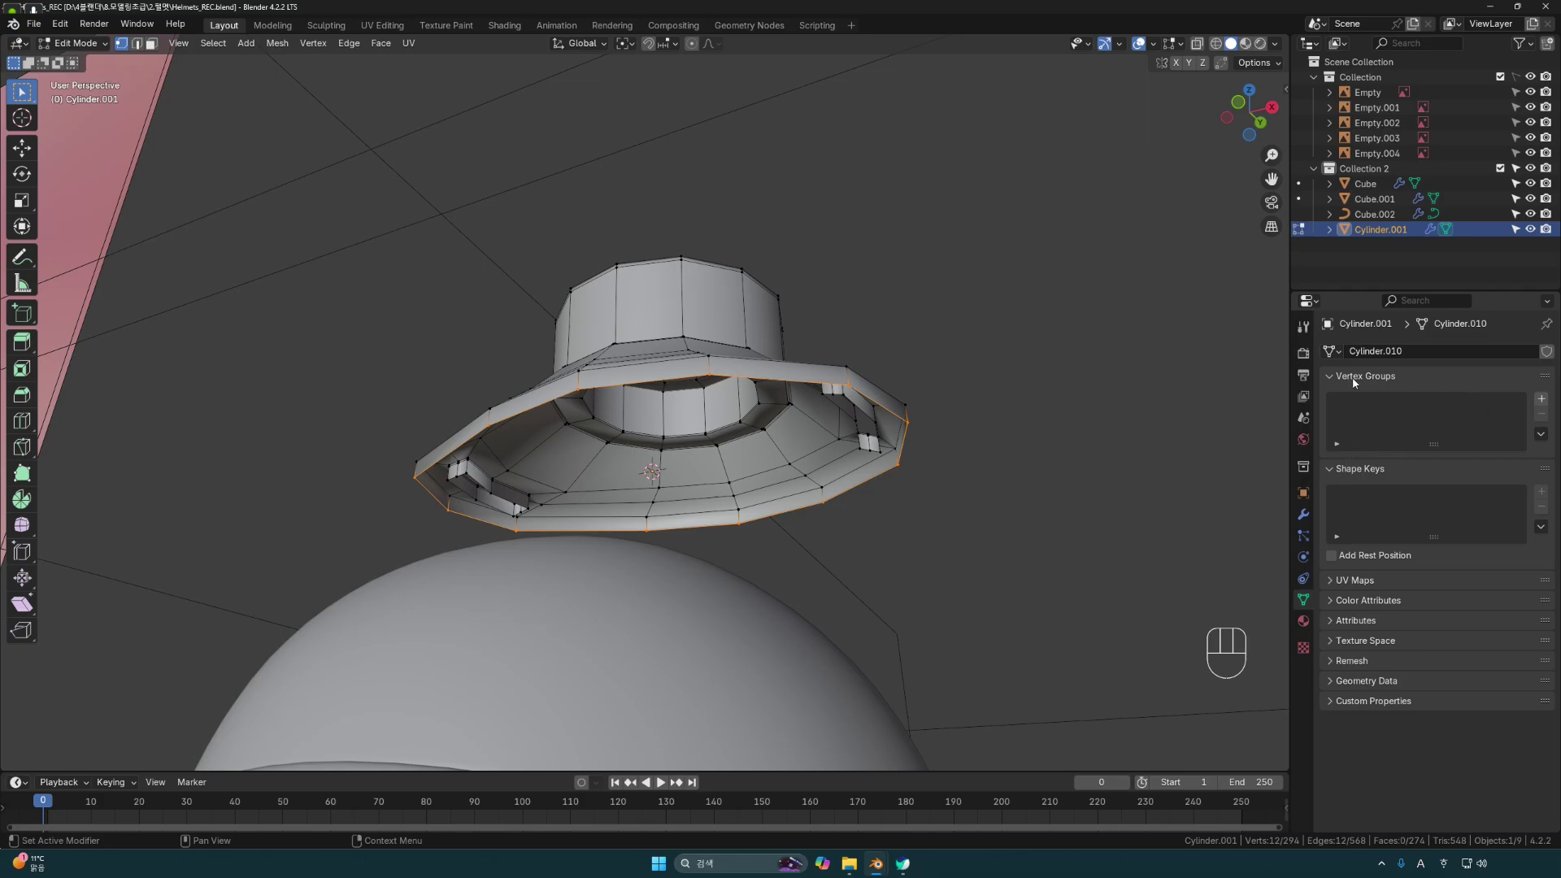
pyautogui.click(1540, 400)
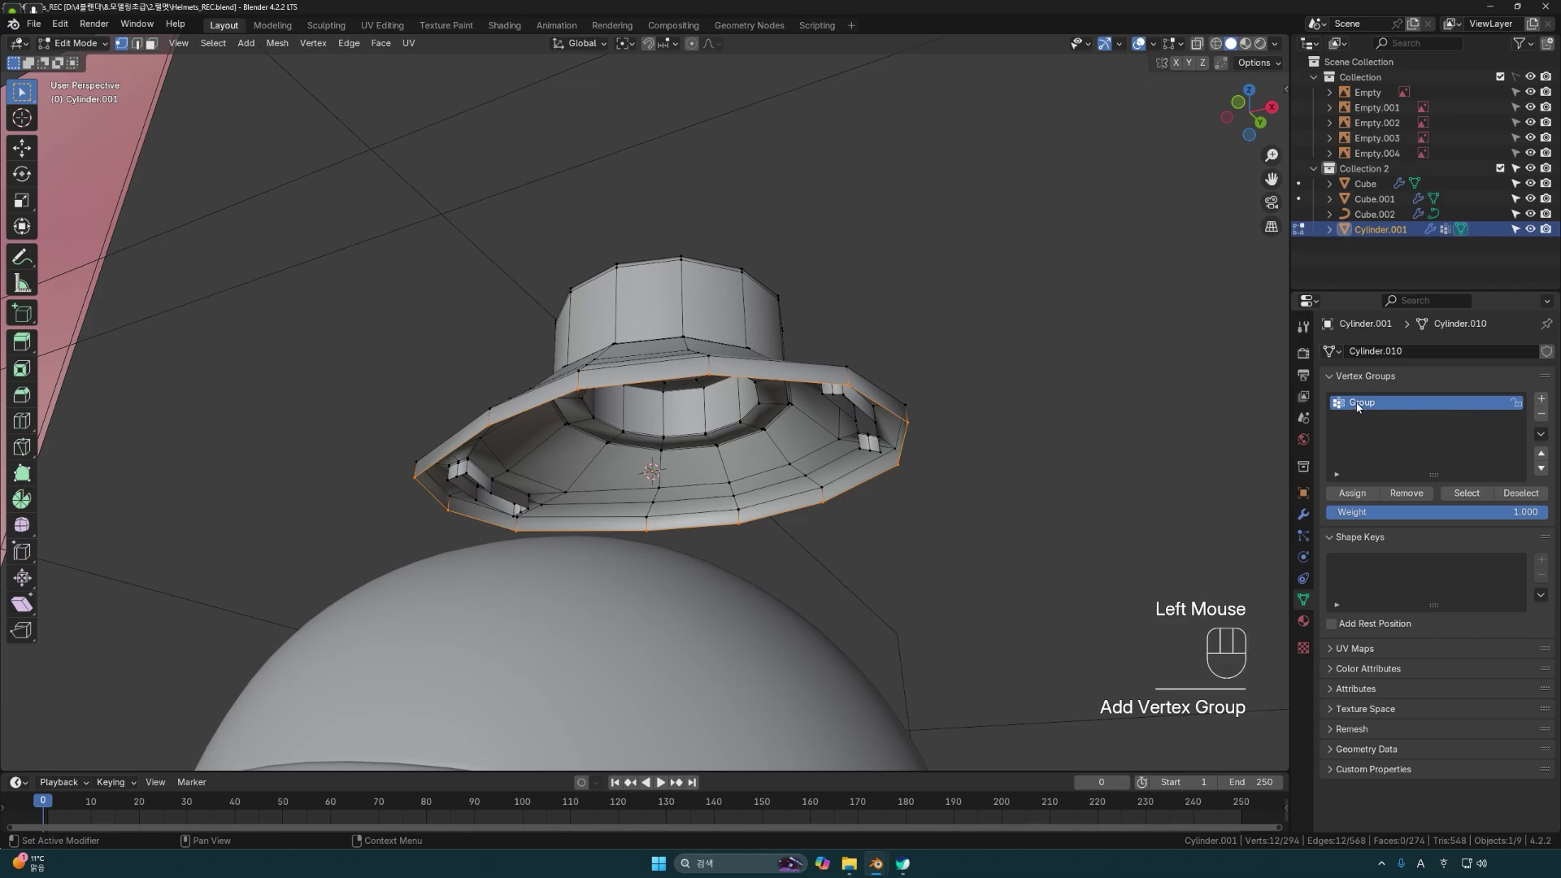
pyautogui.click(1352, 495)
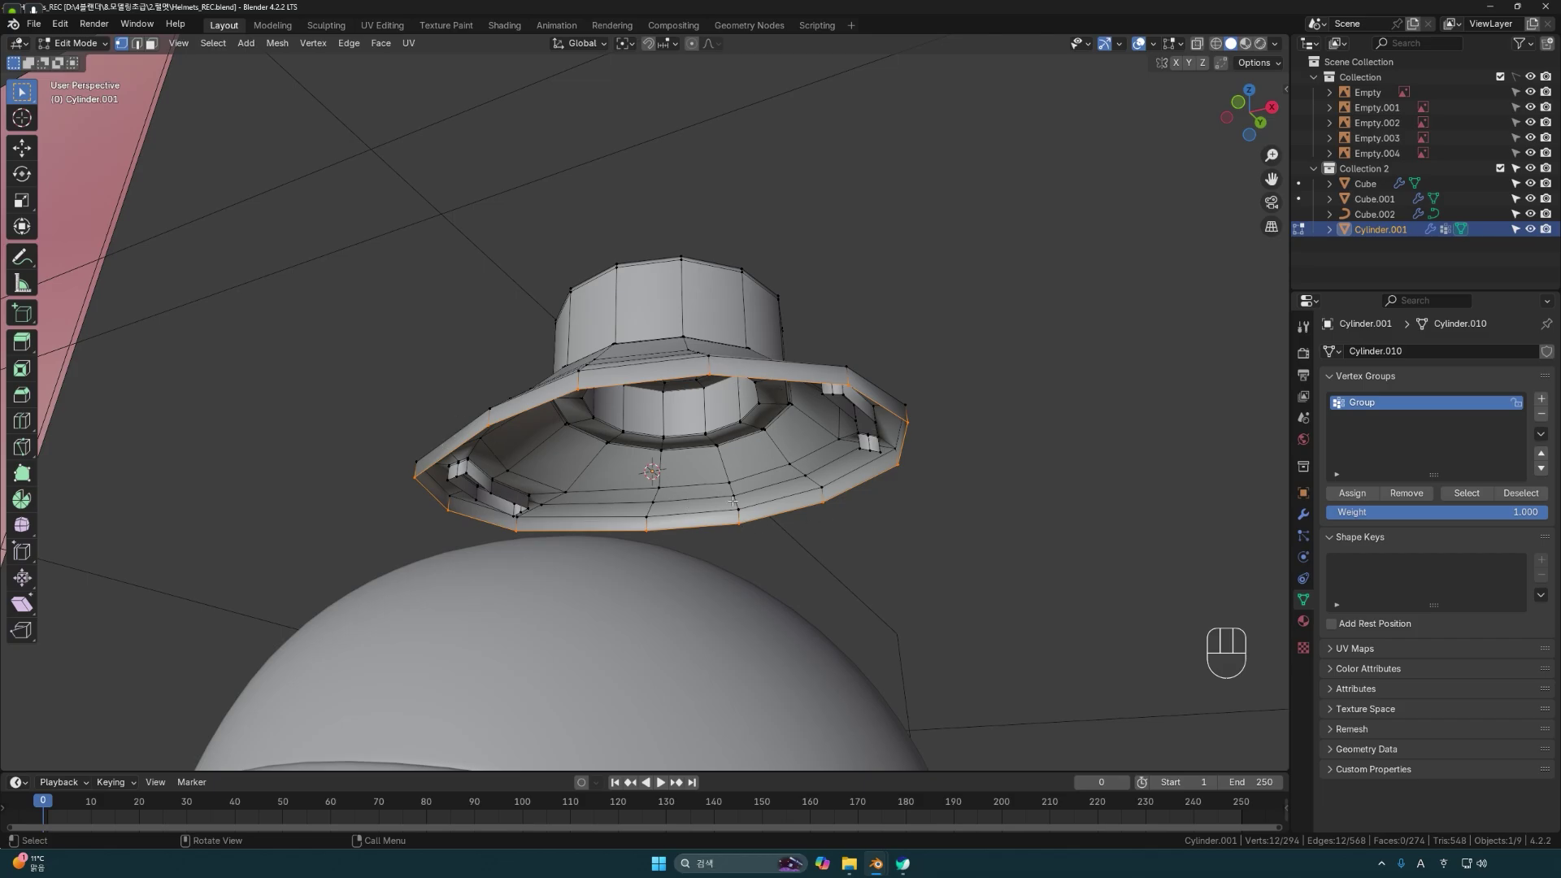
# Add a Shrinkwrap modifier to the goggle part.
pyautogui.moveTo(929, 595); pyautogui.dragTo(1160, 555, button='middle')
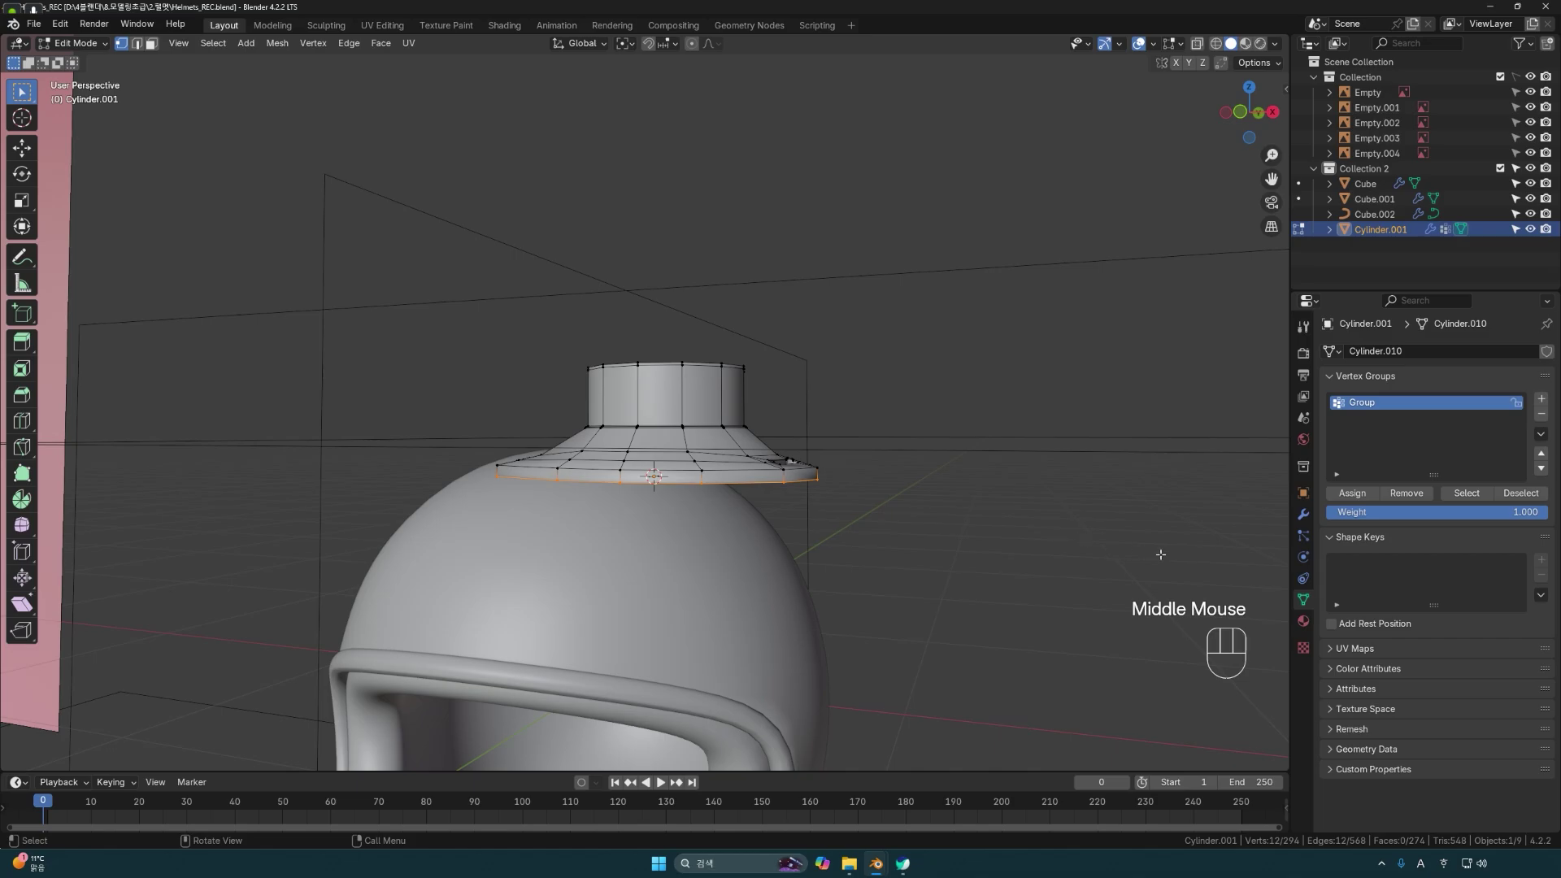
pyautogui.click(1303, 515)
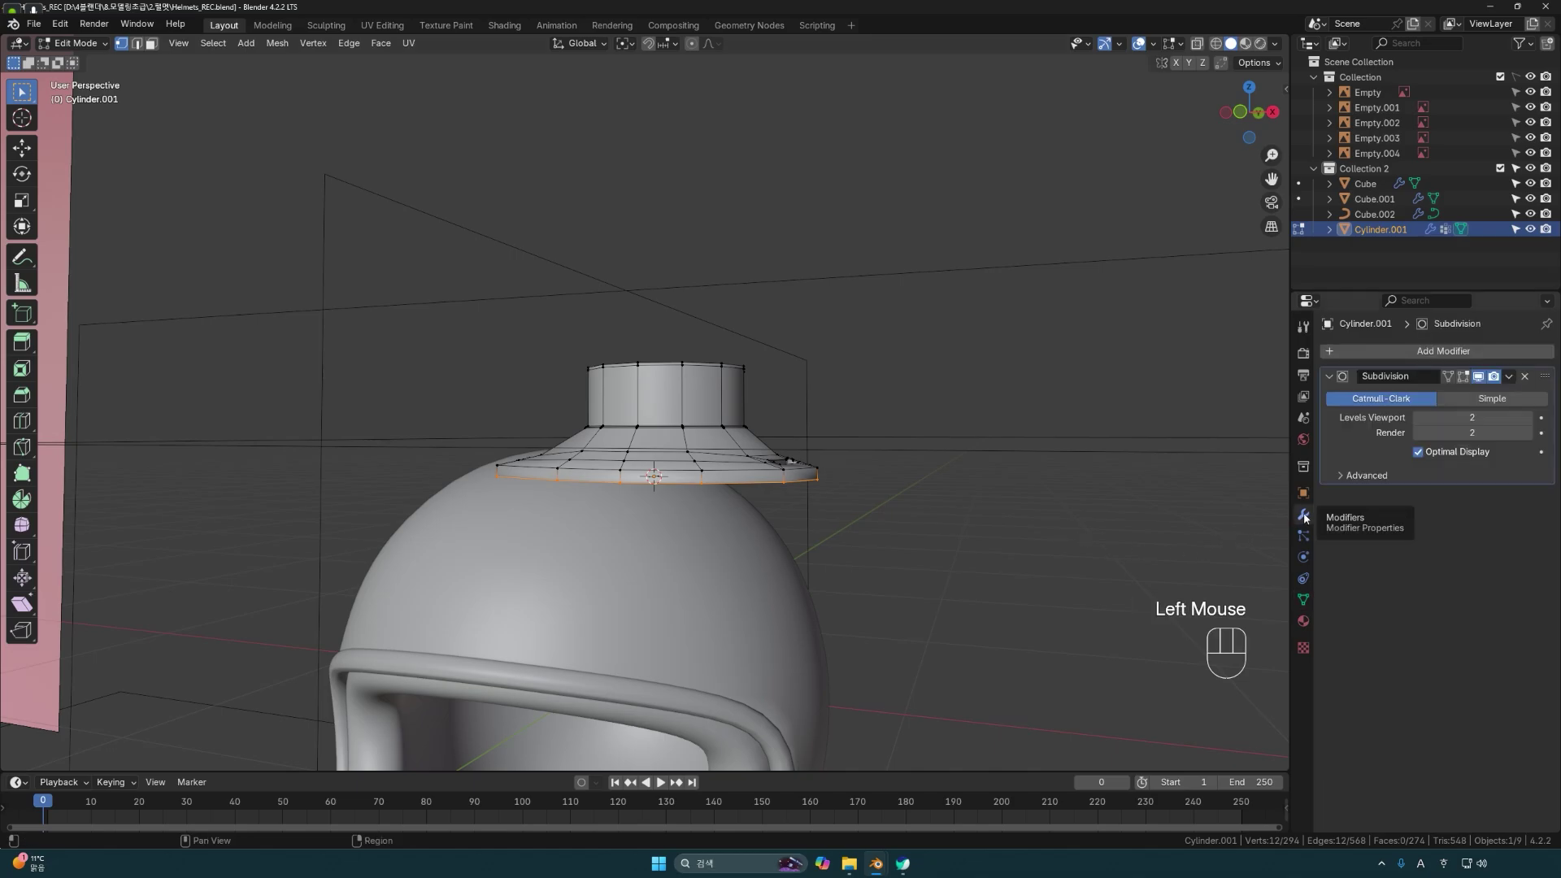
pyautogui.click(1411, 351)
pyautogui.click(1411, 352)
pyautogui.write('s')
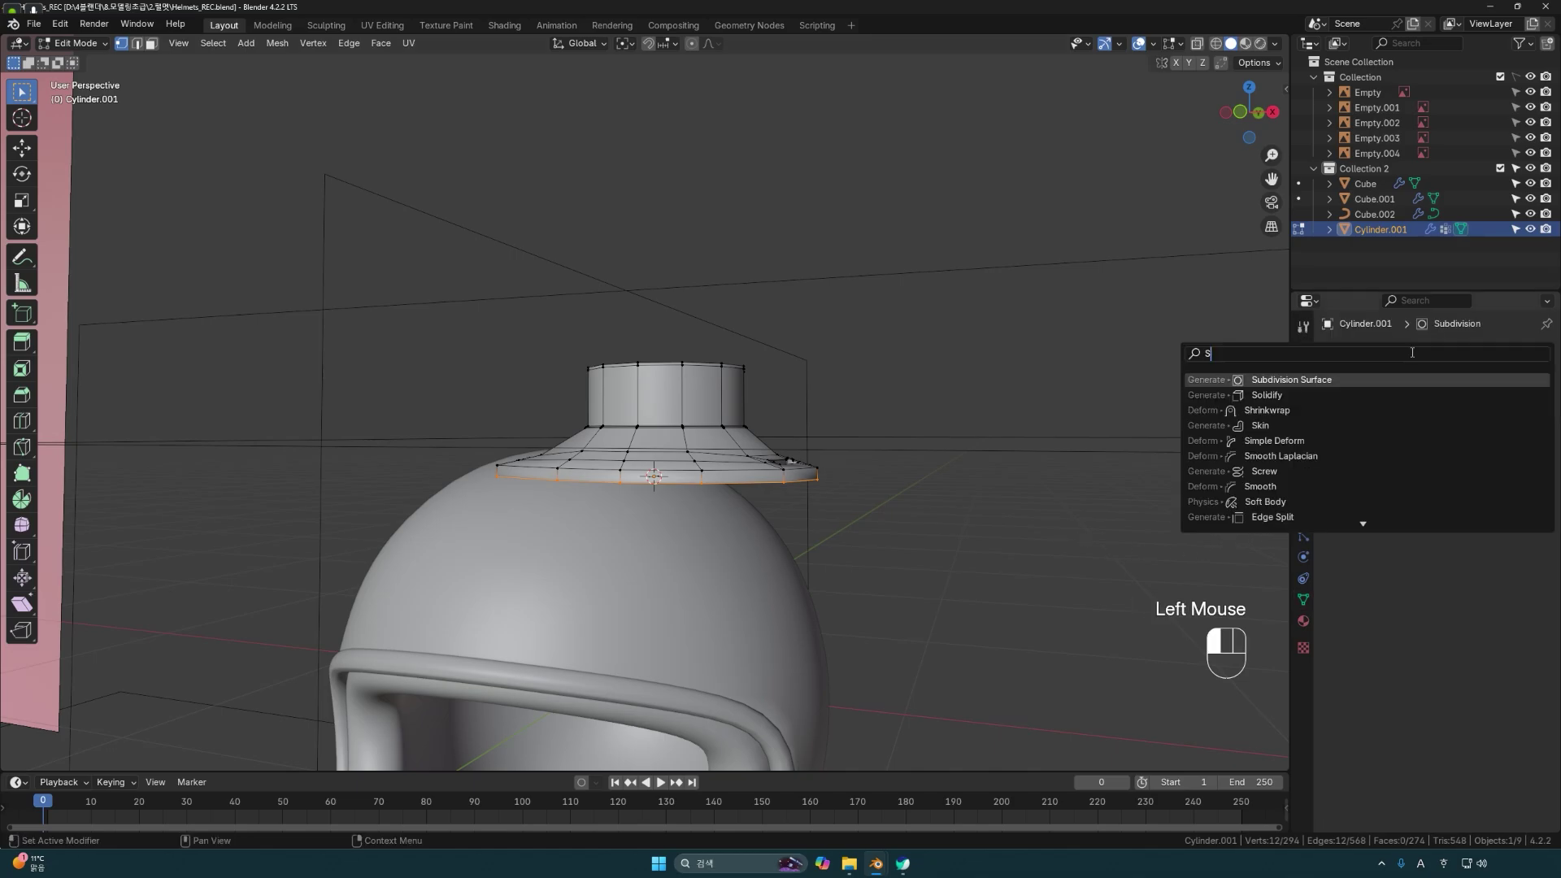
pyautogui.click(1282, 411)
pyautogui.moveTo(1282, 411); pyautogui.dragTo(1235, 422, button='middle')
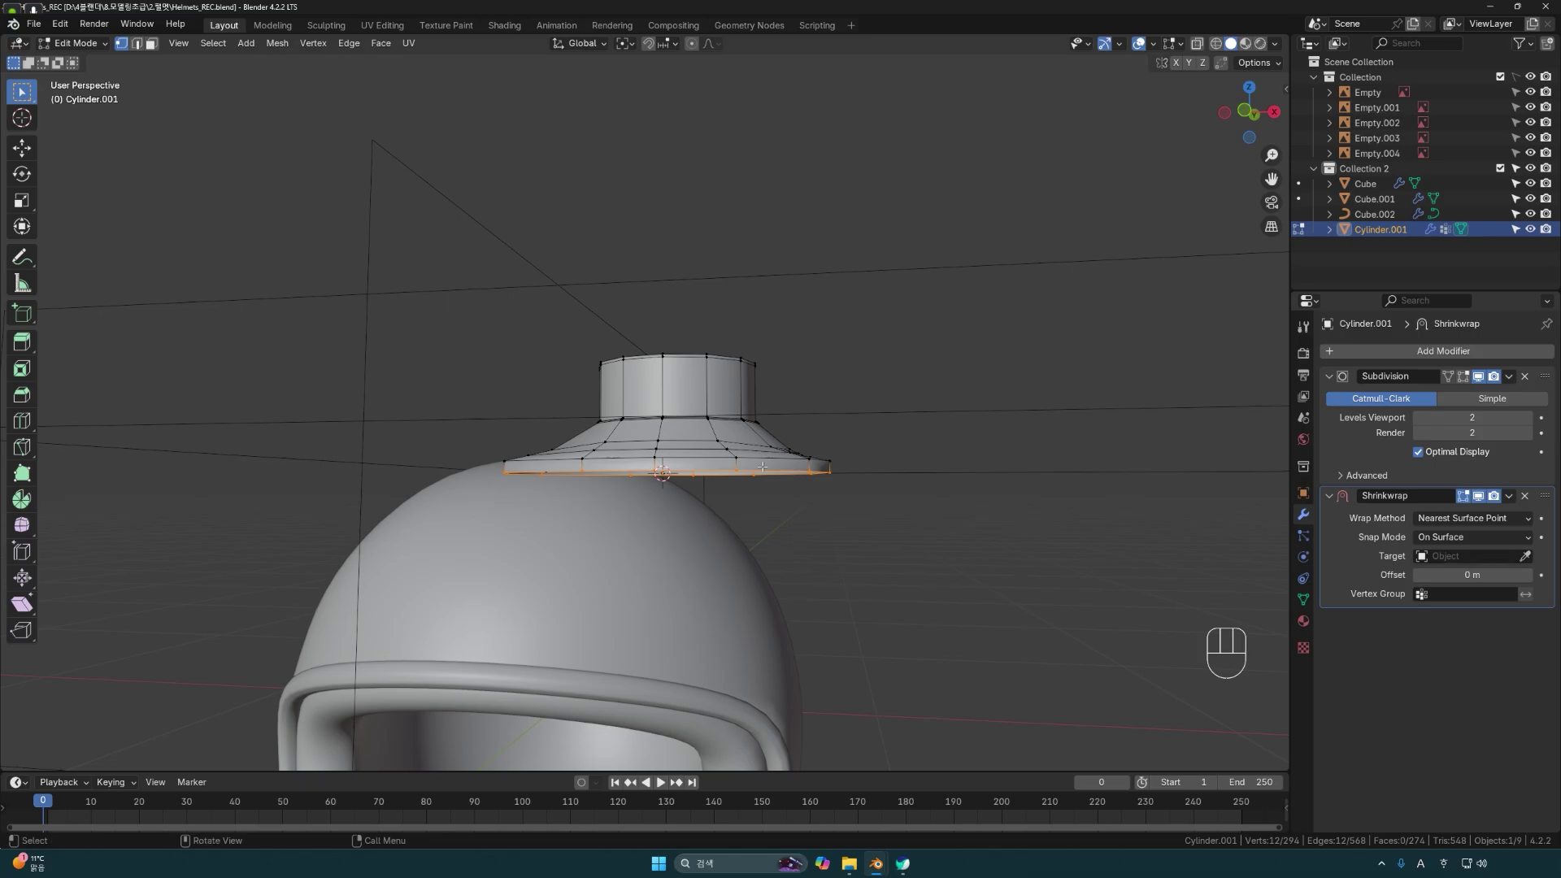
# Set the helmet shell (Cube) as the Shrinkwrap target and inspect how the goggle part wraps onto it.
pyautogui.click(1525, 556)
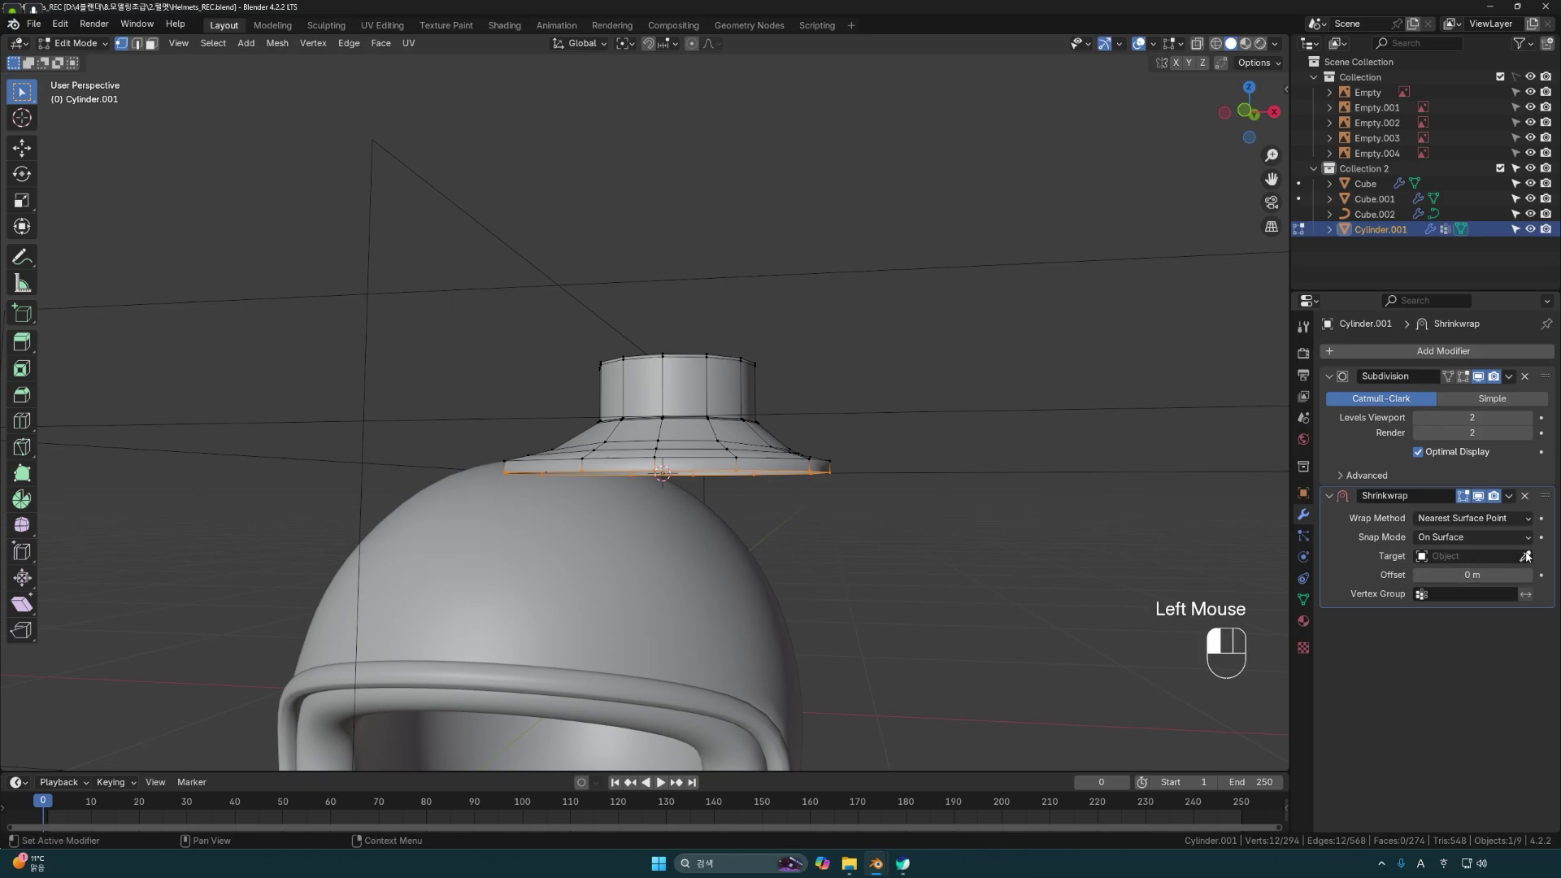
pyautogui.click(663, 558)
pyautogui.moveTo(663, 558); pyautogui.dragTo(562, 561, button='middle')
pyautogui.scroll(2, 683, 525)
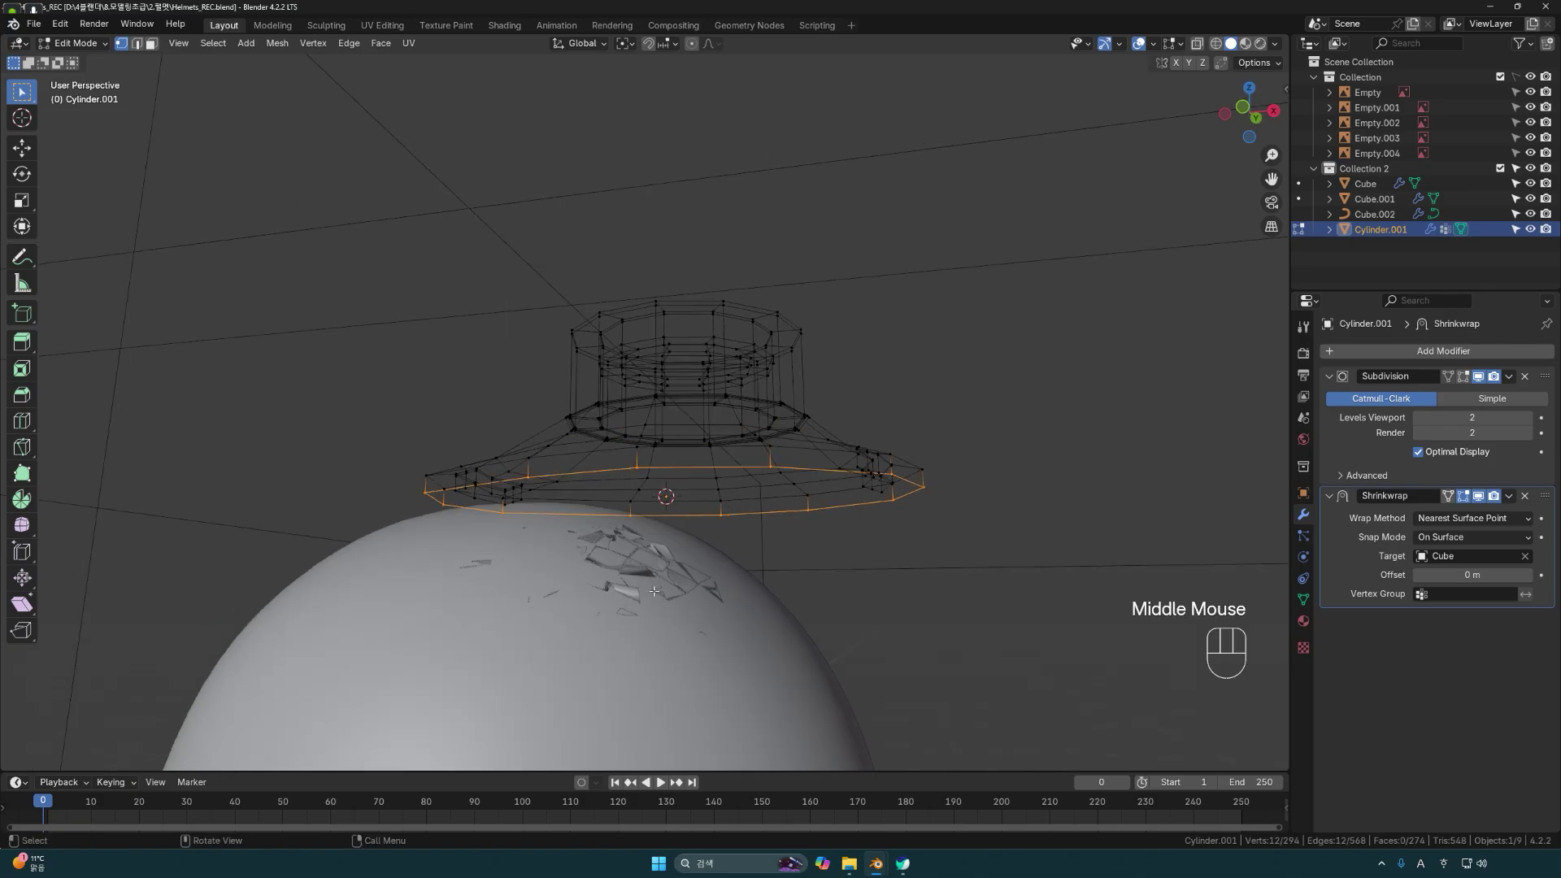
pyautogui.scroll(2, 656, 608)
pyautogui.moveTo(655, 608); pyautogui.dragTo(881, 639, button='middle')
pyautogui.scroll(-2, 881, 640)
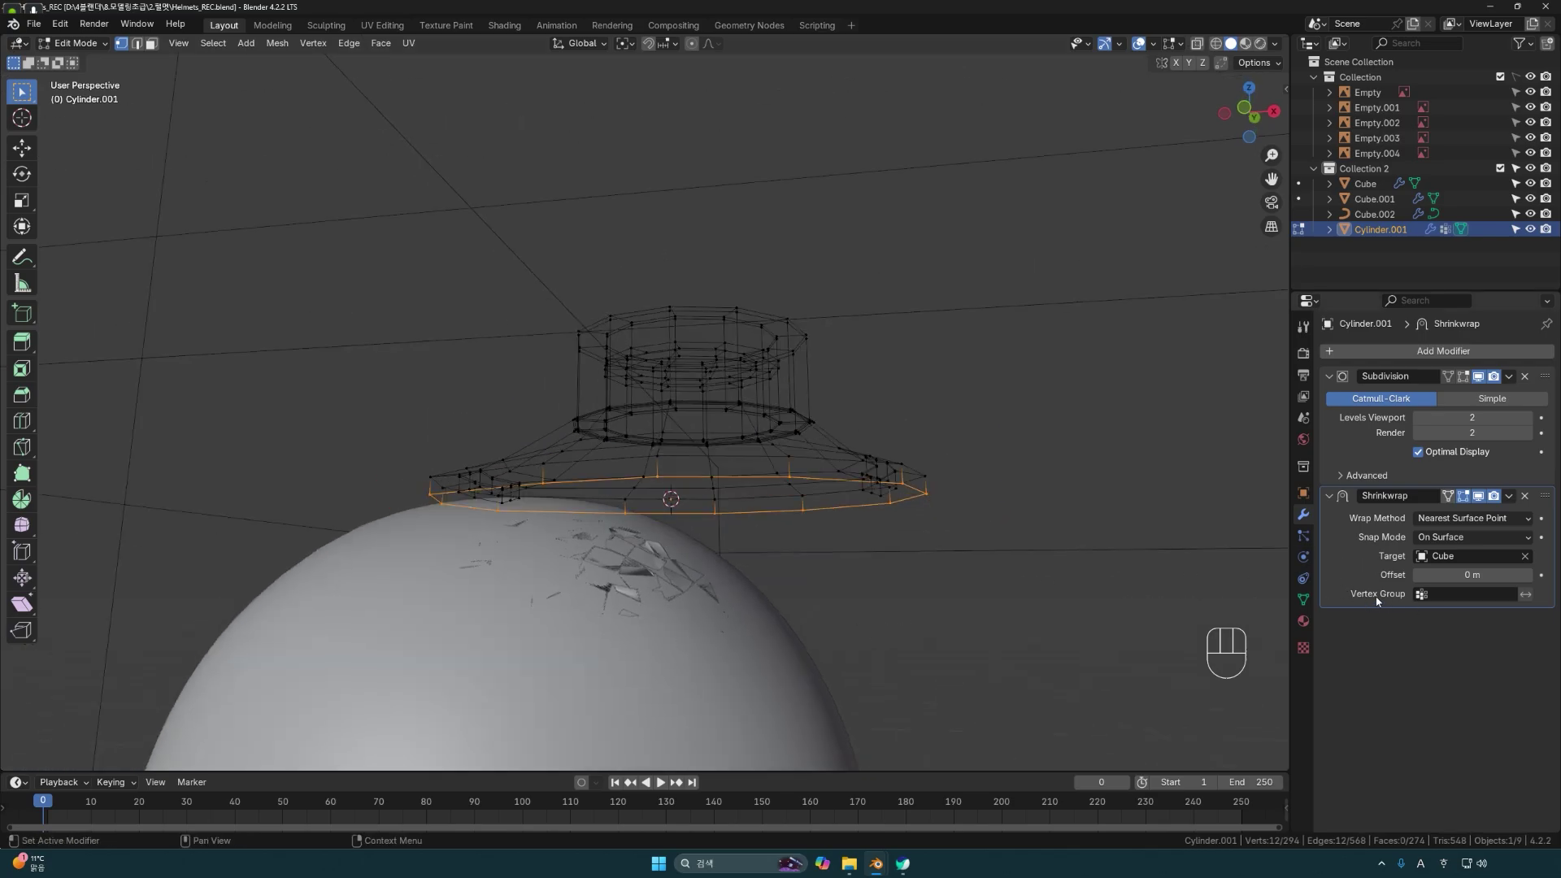
# Limit the Shrinkwrap modifier to the rim's vertex group, Group, and switch to wireframe display to check the projected rim.
pyautogui.click(1435, 599)
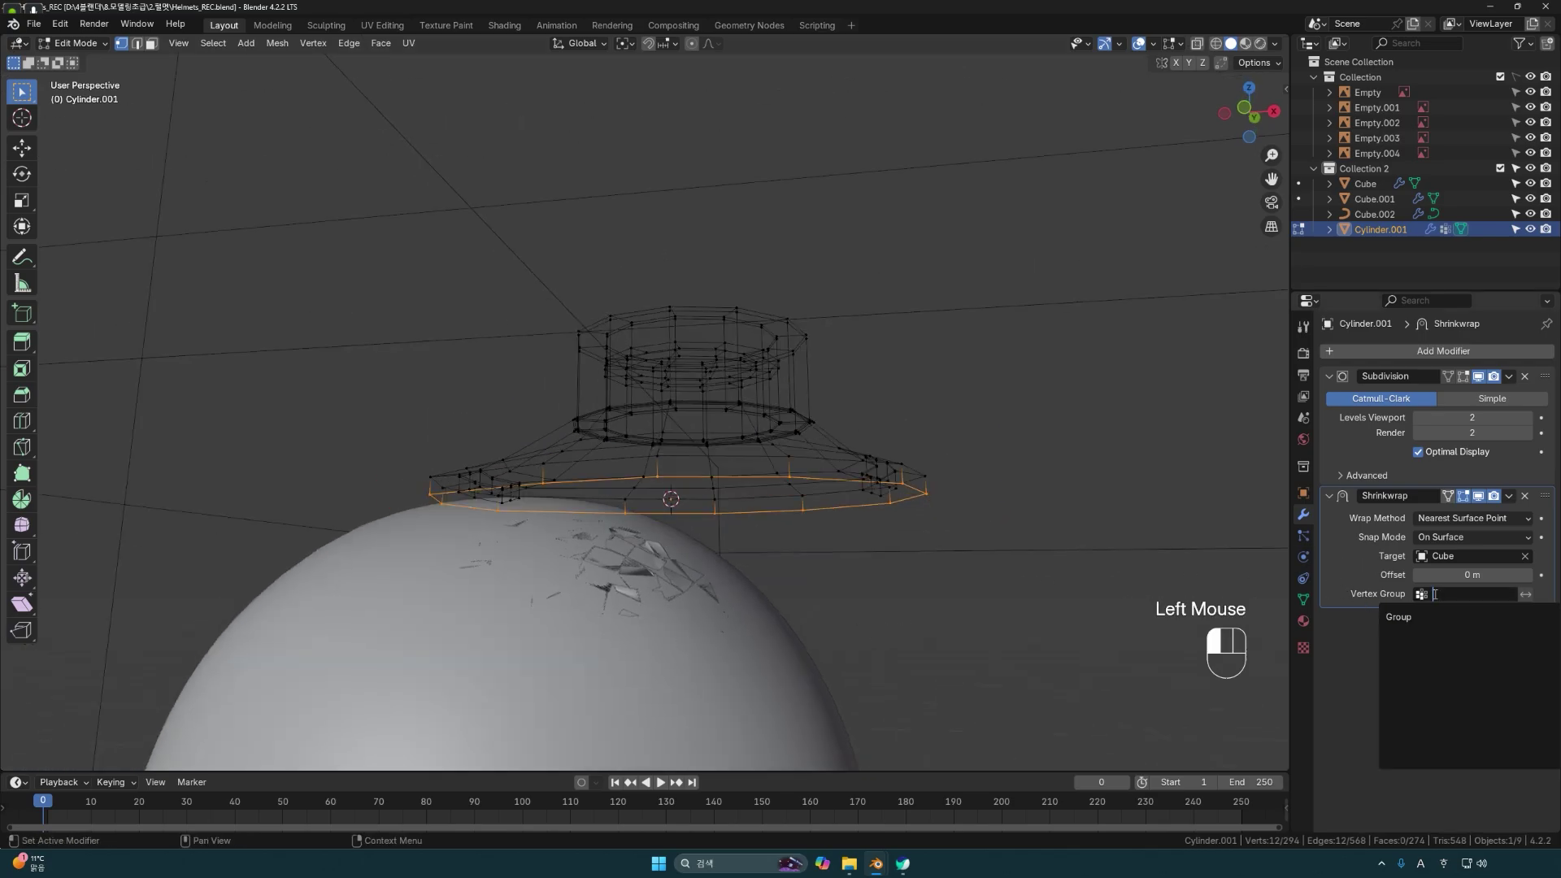
pyautogui.click(1398, 619)
pyautogui.moveTo(672, 498)
pyautogui.mouseDown(button='middle')
pyautogui.moveTo(1028, 613)
pyautogui.moveTo(801, 610)
pyautogui.moveTo(723, 539)
pyautogui.mouseUp(button='middle')
pyautogui.moveTo(598, 601)
pyautogui.mouseDown(button='middle')
pyautogui.moveTo(684, 615)
pyautogui.moveTo(759, 598)
pyautogui.moveTo(715, 604)
pyautogui.moveTo(742, 568)
pyautogui.mouseUp(button='middle')
pyautogui.hotkey('shift', 'z')
pyautogui.scroll(-1, 773, 620)
pyautogui.moveTo(773, 620); pyautogui.dragTo(738, 644, button='middle')
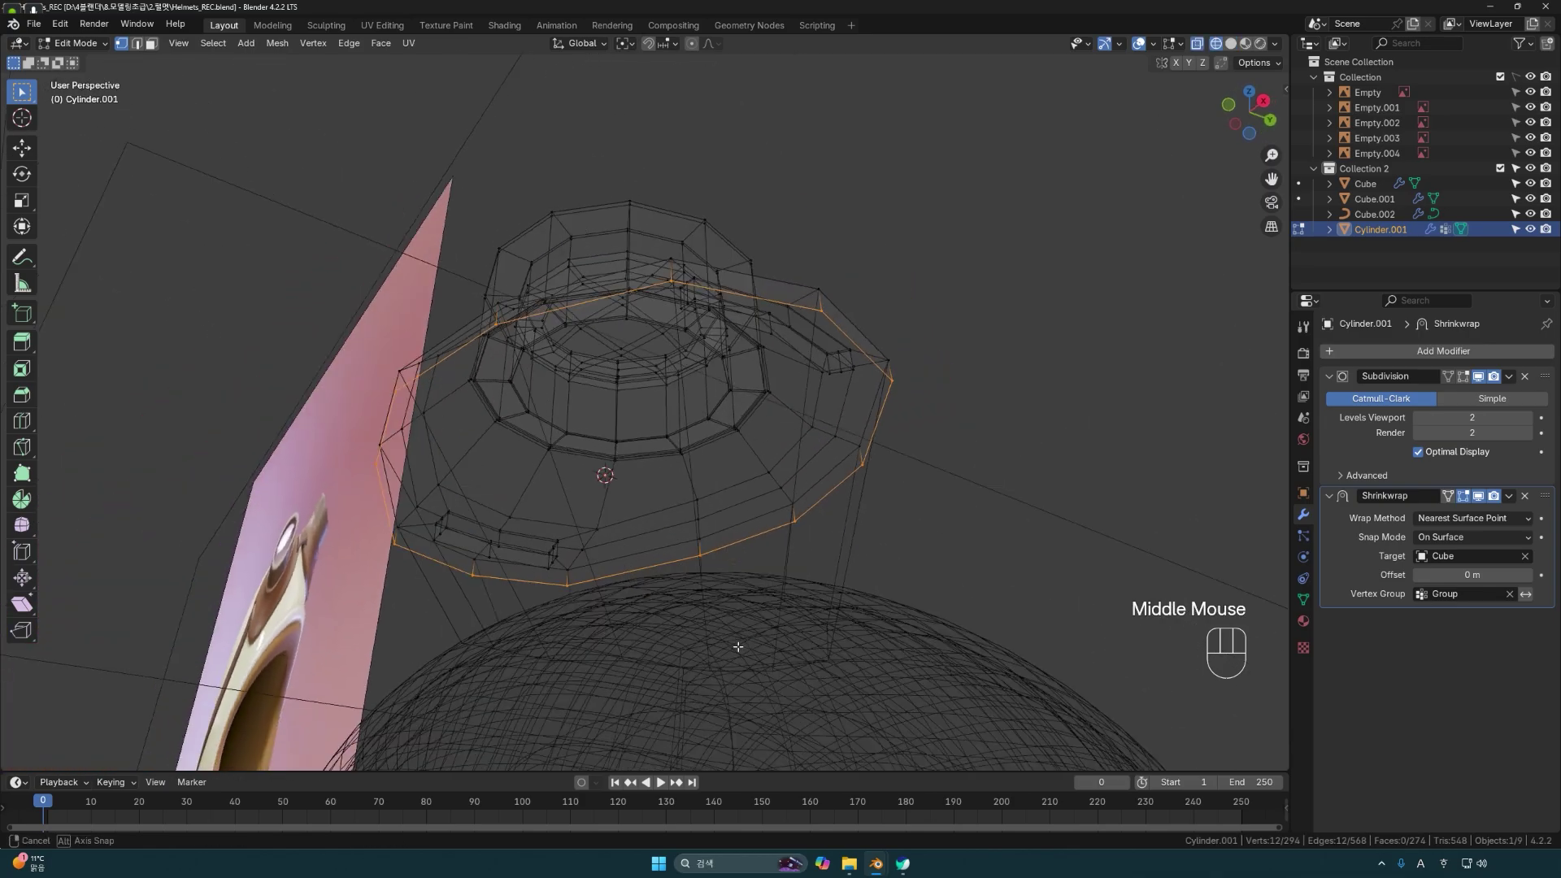
# Check the projected rim in wireframe, return to solid display, and leave Edit Mode on the goggle part.
pyautogui.hotkey('shift', 'z')
pyautogui.hotkey('shift', 'z')
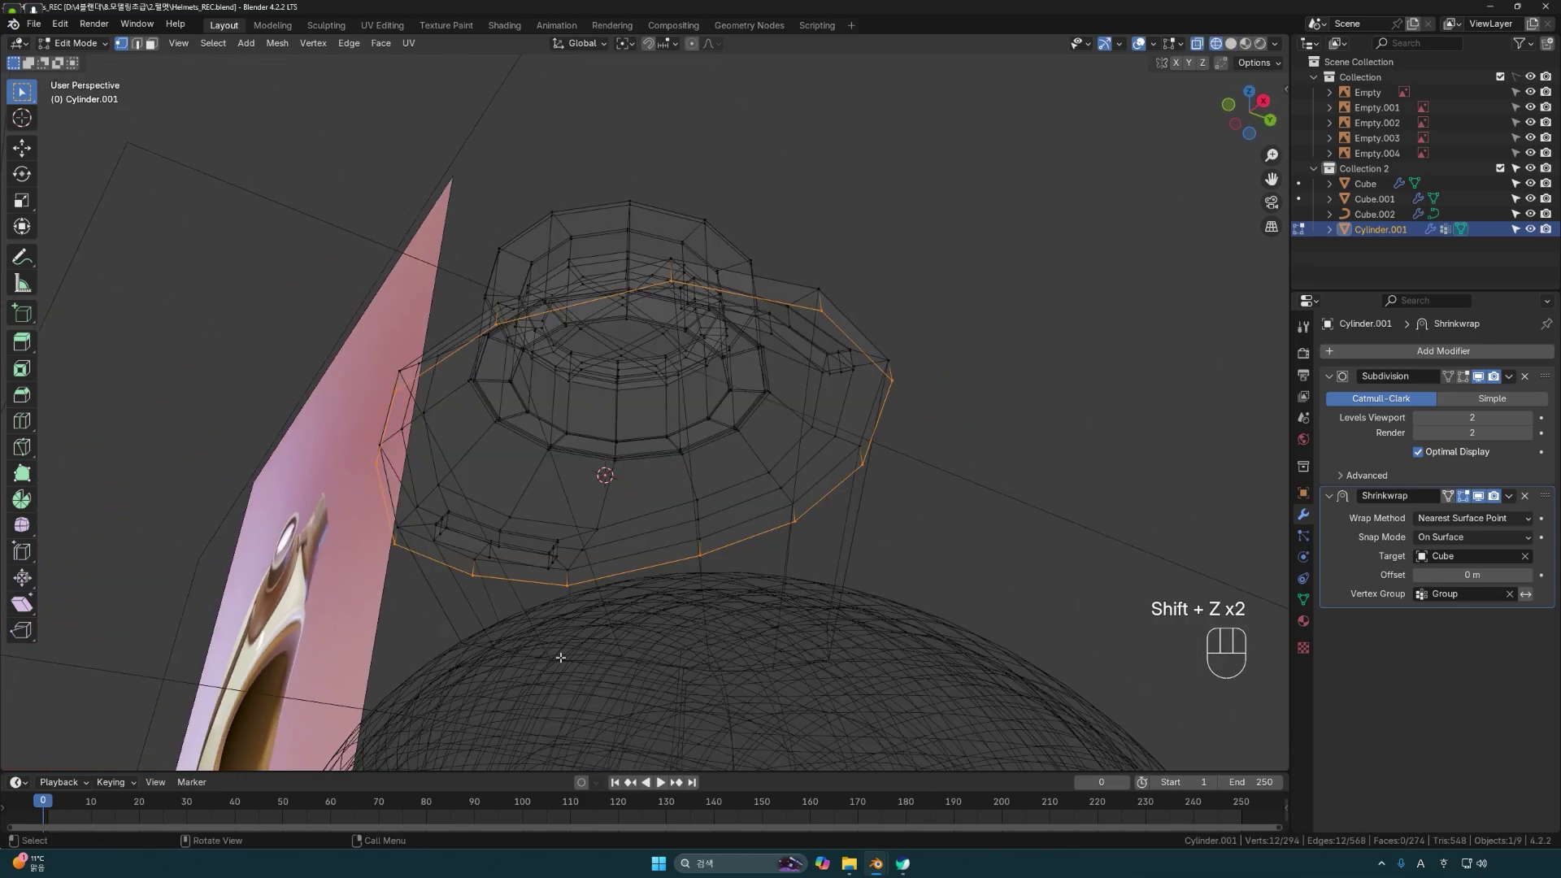
pyautogui.moveTo(732, 676); pyautogui.dragTo(569, 647, button='middle')
pyautogui.moveTo(676, 589)
pyautogui.mouseDown(button='middle')
pyautogui.moveTo(749, 662)
pyautogui.moveTo(760, 650)
pyautogui.mouseUp(button='middle')
pyautogui.hotkey('shift', 'z')
pyautogui.scroll(-3, 764, 618)
pyautogui.moveTo(764, 585); pyautogui.dragTo(794, 505, button='middle')
pyautogui.press('Tab')
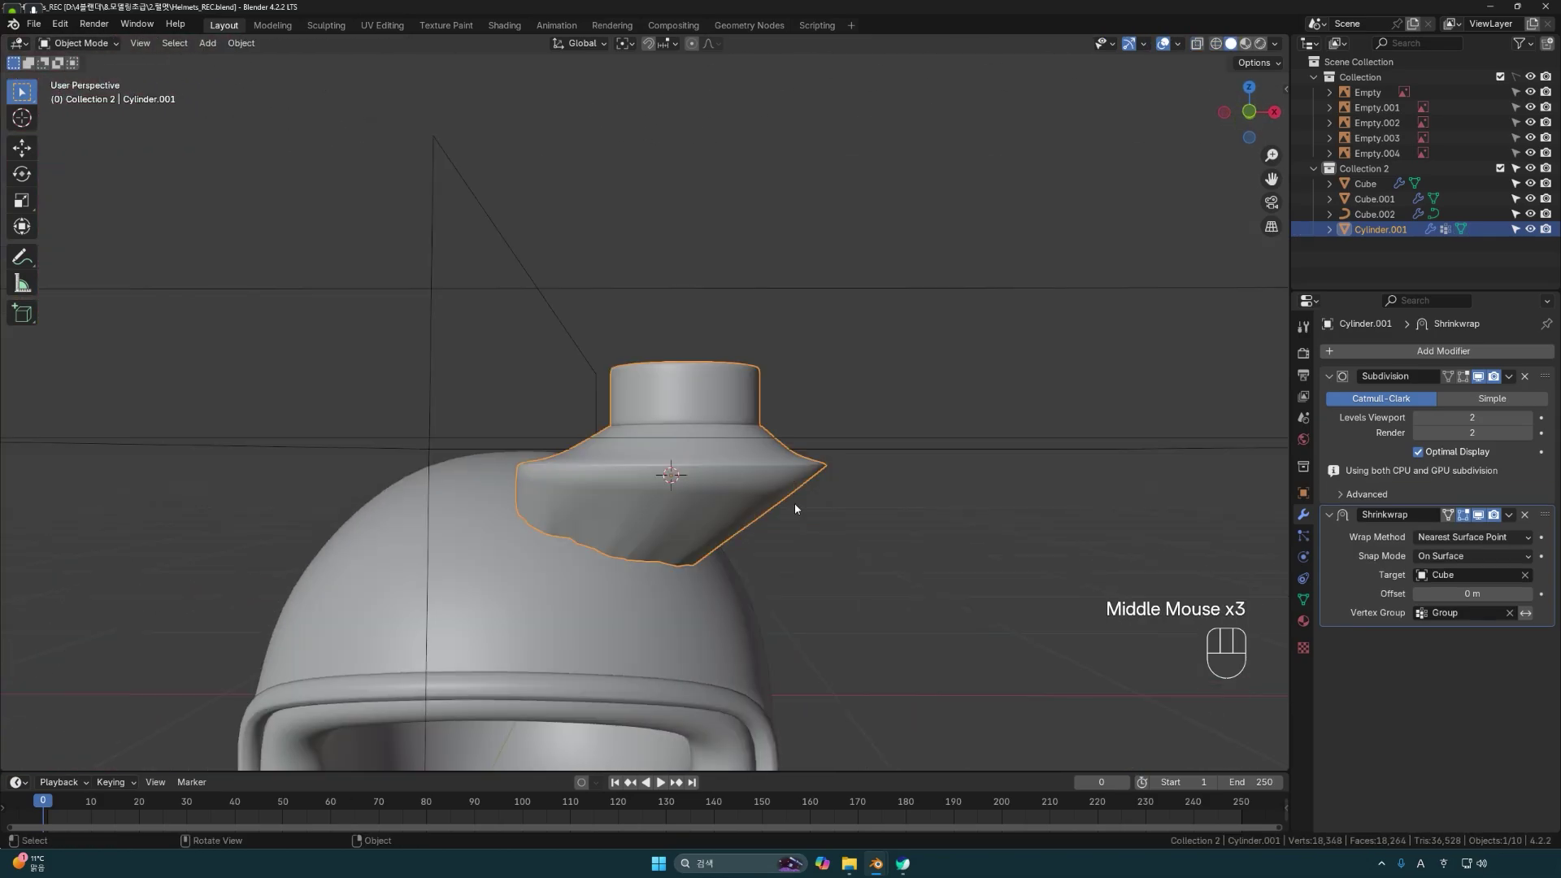
# Move the goggle part vertically along Z to test how its rim wraps onto the helmet.
pyautogui.moveTo(802, 499); pyautogui.dragTo(789, 528, button='middle')
pyautogui.press('g')
pyautogui.press('z')
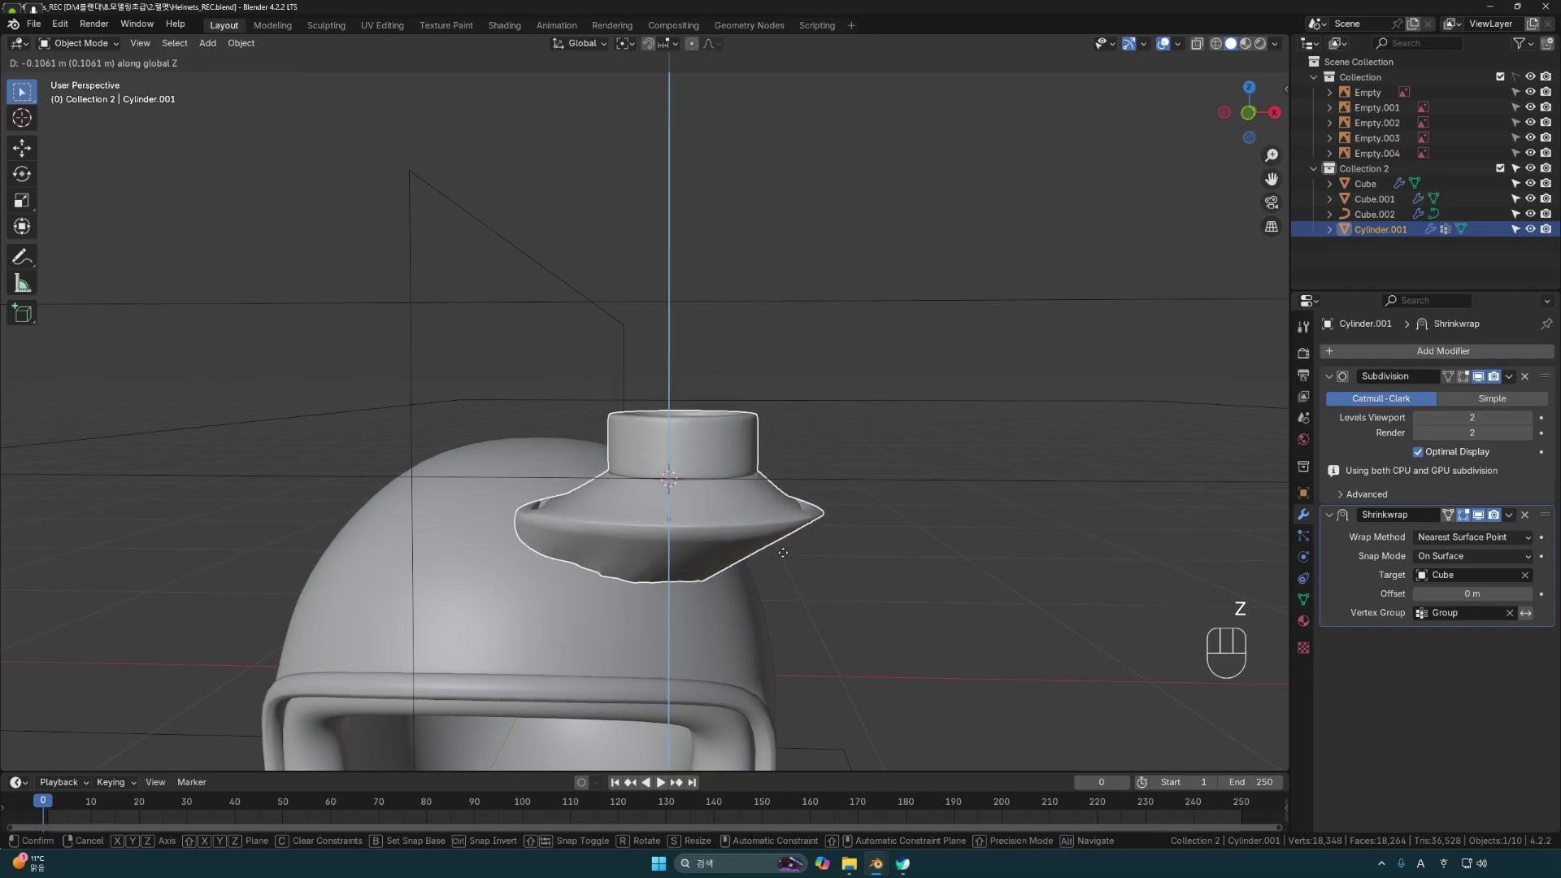
pyautogui.click(743, 483)
# In top view, move the goggle part about -0.83 m along X onto the opposite eyepiece in the reference.
pyautogui.press('`')
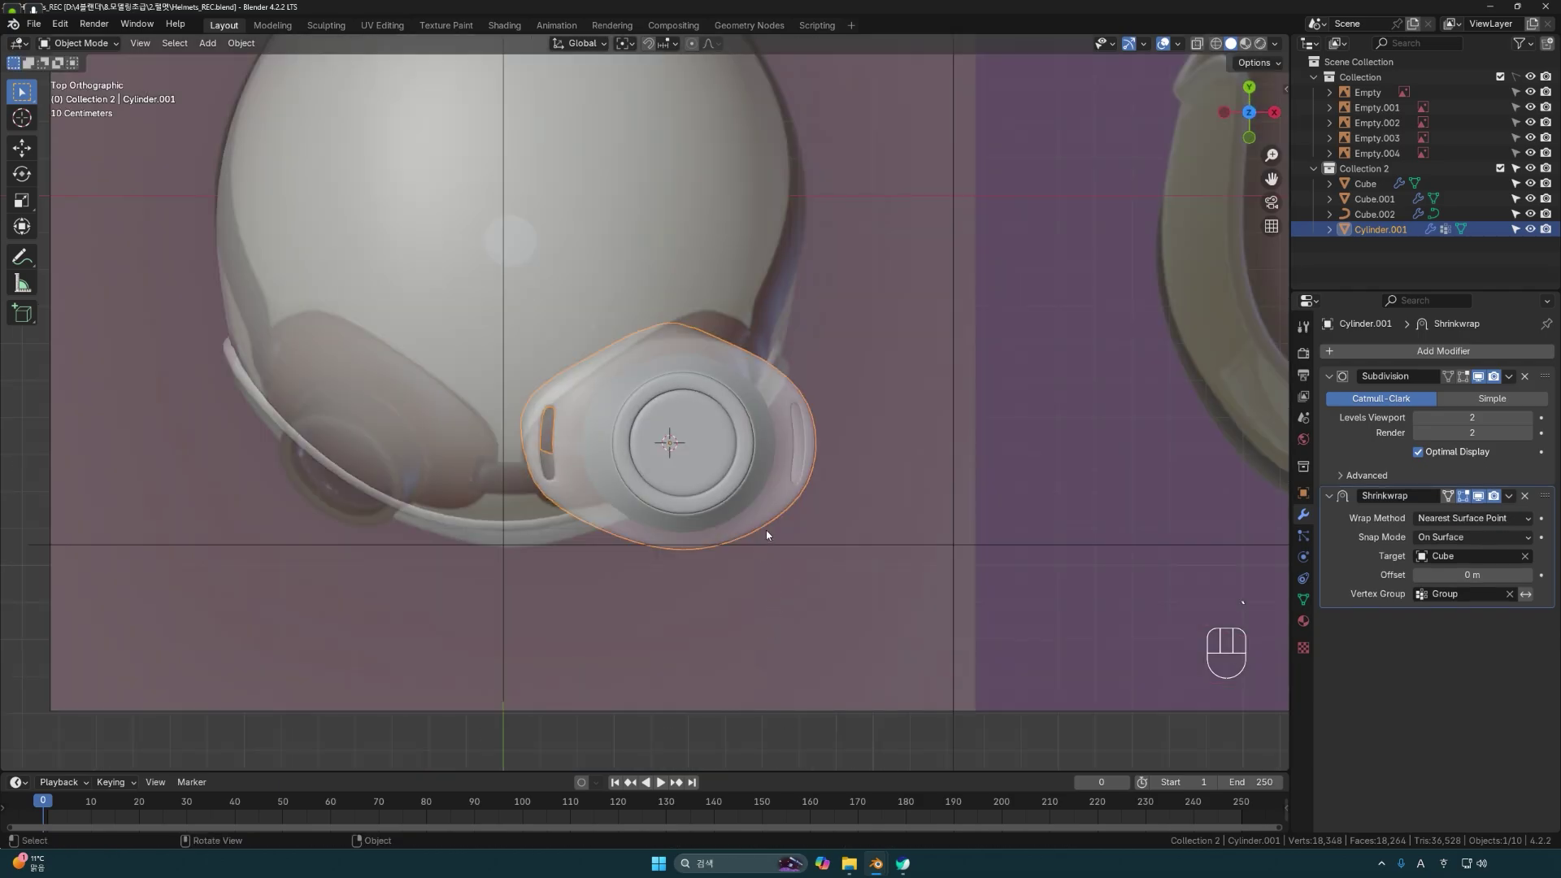
pyautogui.keyDown('shift'); pyautogui.moveTo(777, 508); pyautogui.dragTo(918, 504, button='middle'); pyautogui.keyUp('shift')
pyautogui.press('g')
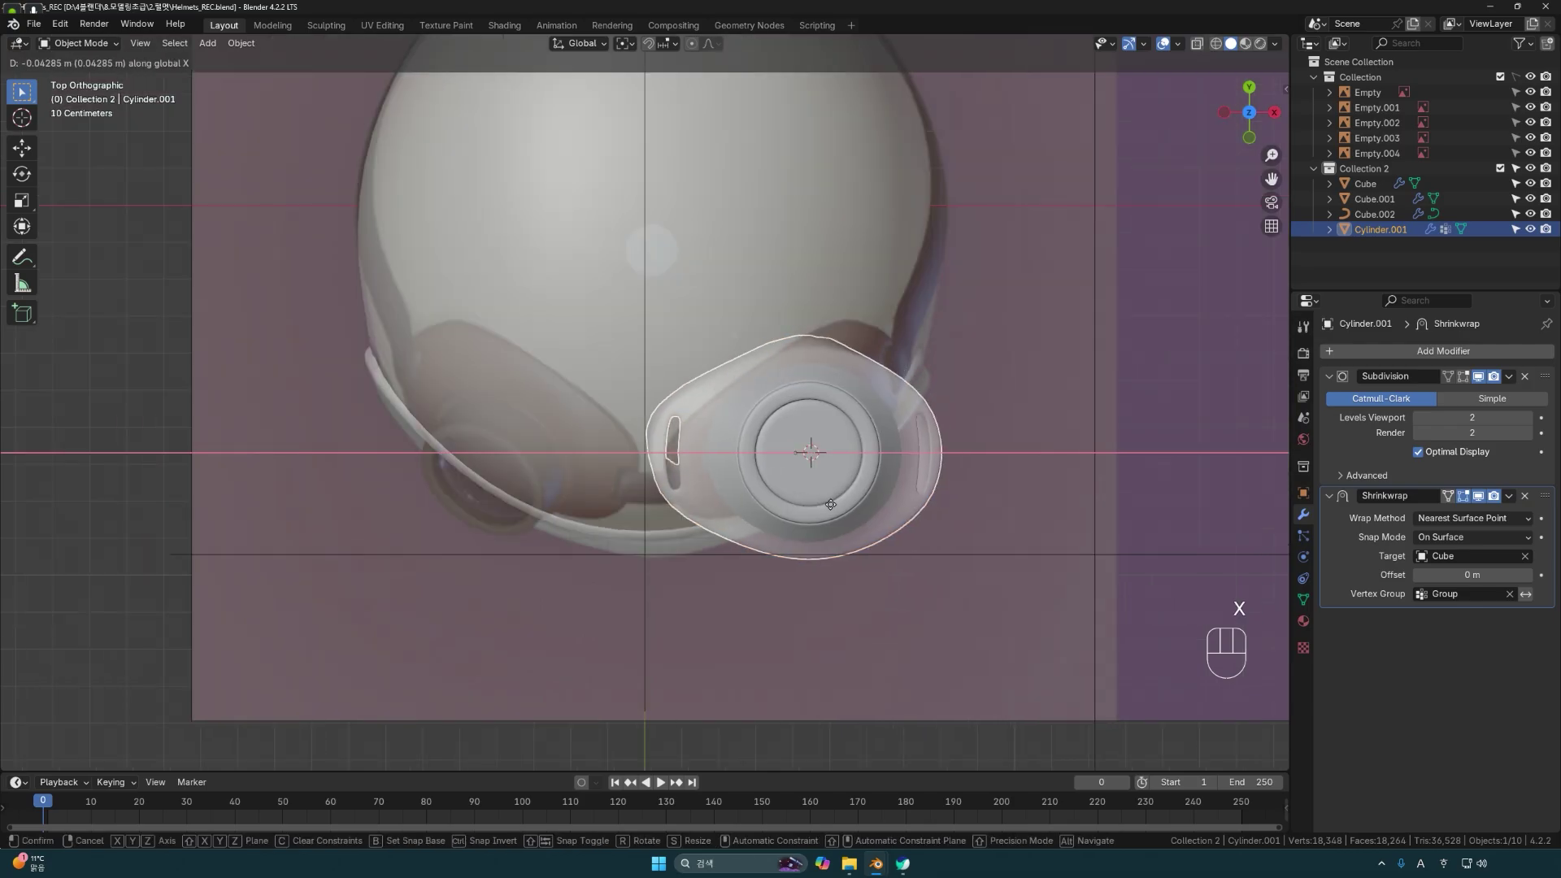
pyautogui.press('x')
pyautogui.click(548, 492)
# Rotate and nudge the goggle part to match the top reference, and lower it about 0.13 m along Z.
pyautogui.press('r')
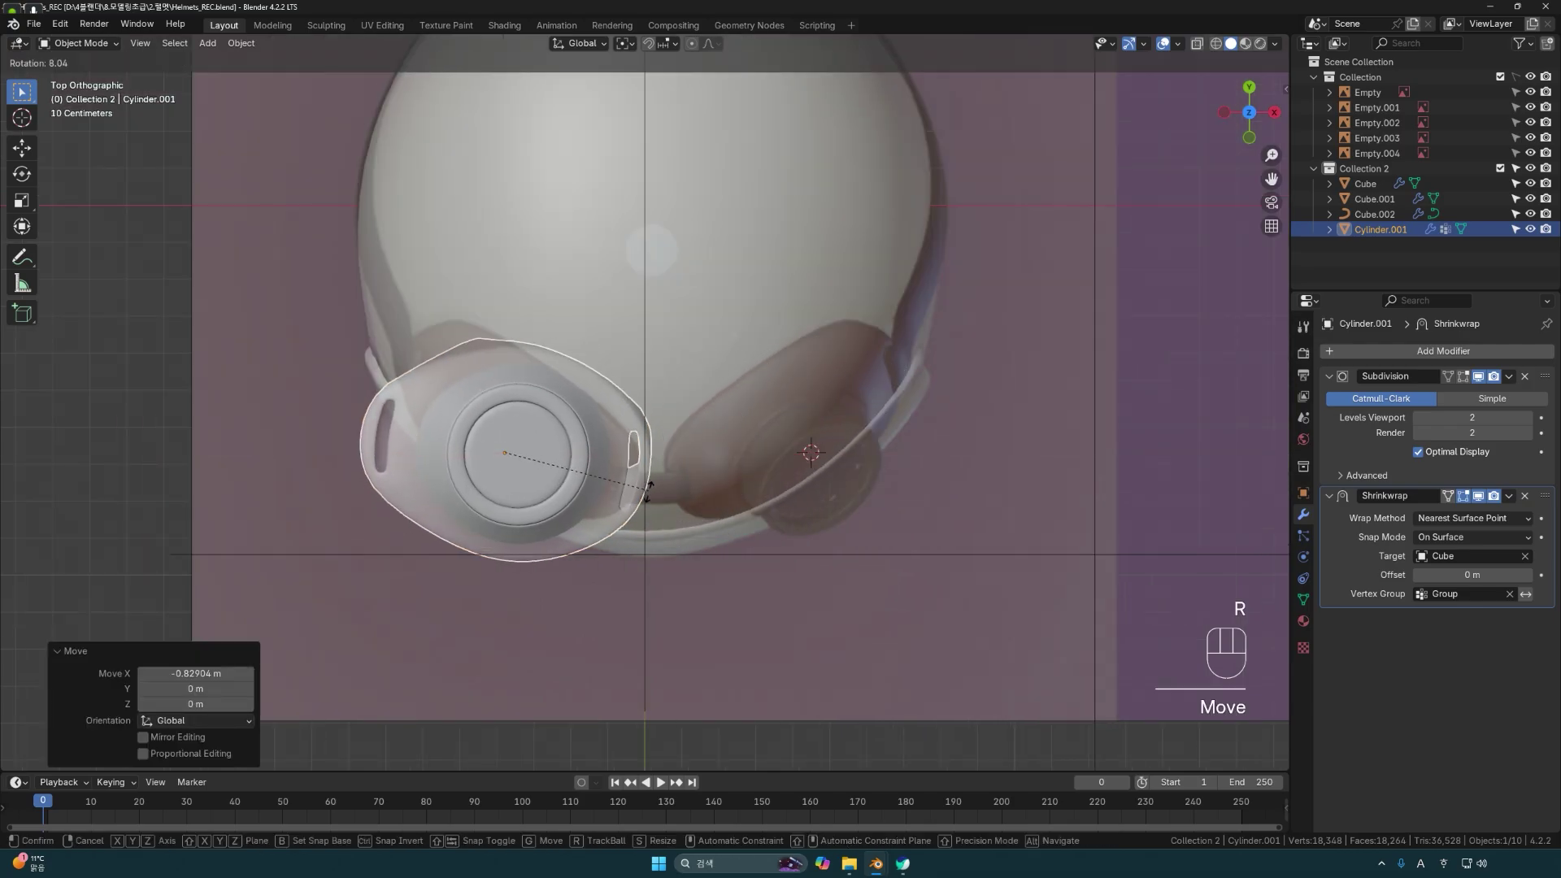
pyautogui.click(636, 536)
pyautogui.moveTo(636, 536); pyautogui.dragTo(639, 529)
pyautogui.moveTo(639, 529); pyautogui.dragTo(599, 463, button='middle')
pyautogui.press('g')
pyautogui.press('z')
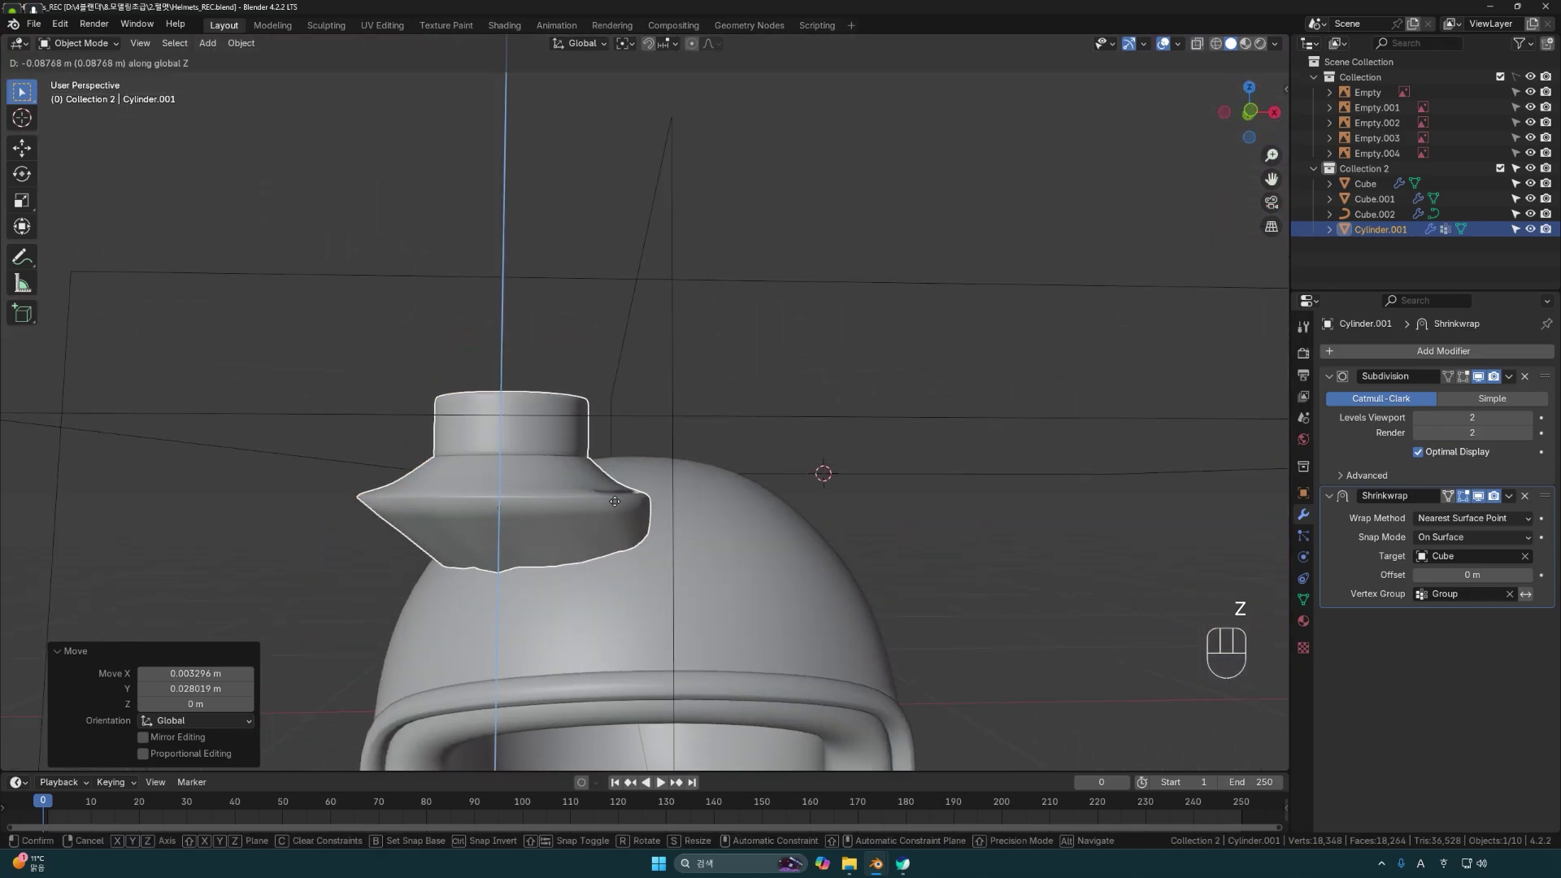
pyautogui.click(620, 515)
# From the helmet's side, tilt the goggle part about 52.6° and move it down against the shell.
pyautogui.moveTo(620, 514); pyautogui.dragTo(858, 512, button='middle')
pyautogui.press('r')
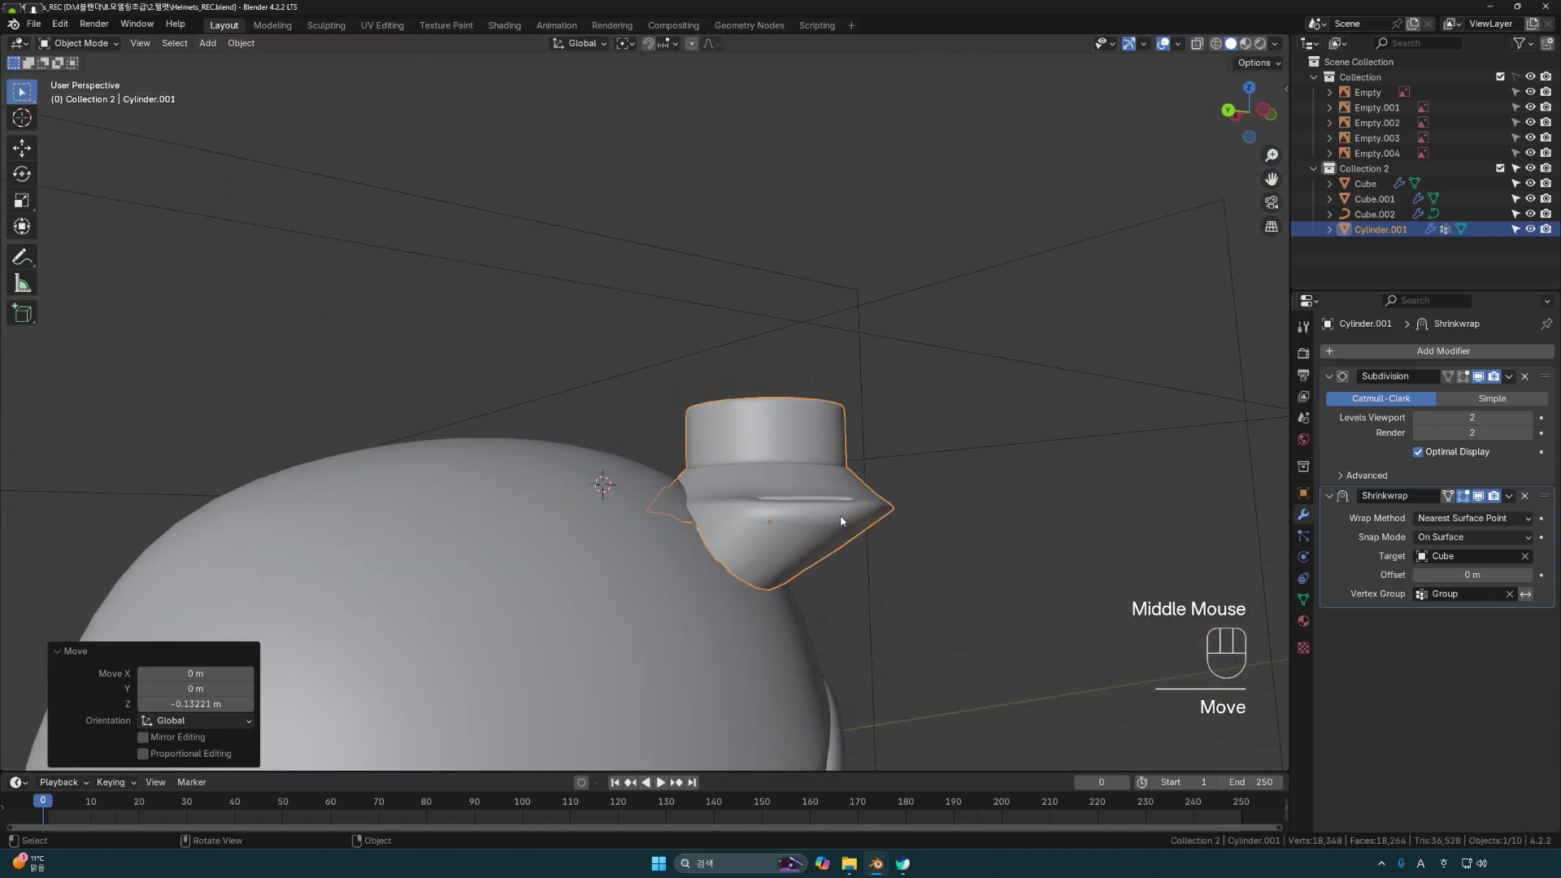
pyautogui.click(852, 564)
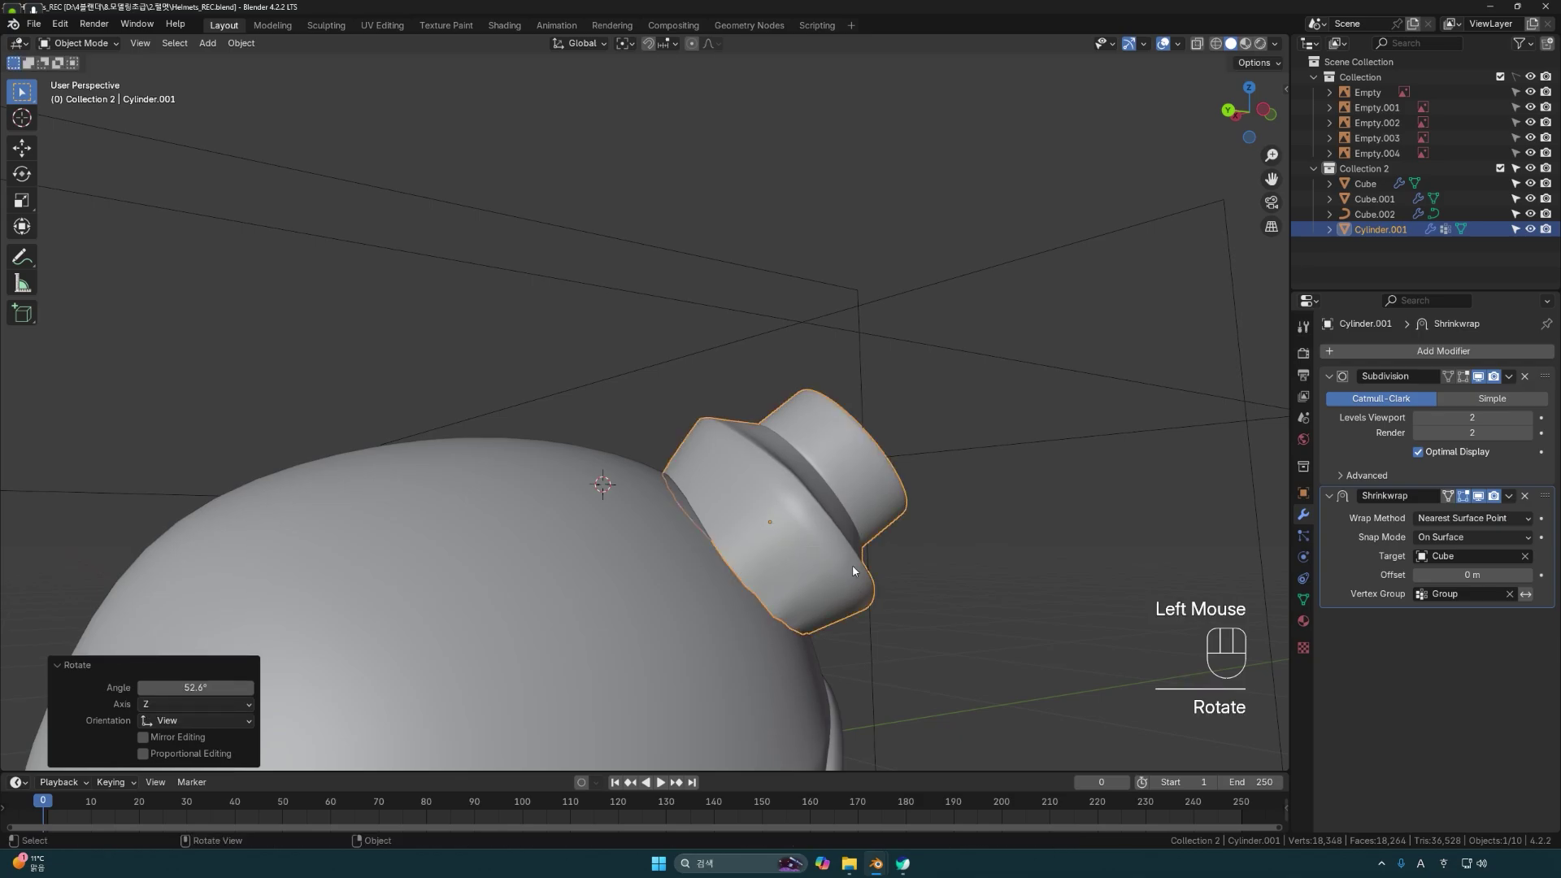
pyautogui.press('g')
pyautogui.press('z')
pyautogui.press('Escape')
pyautogui.moveTo(833, 578); pyautogui.dragTo(808, 616)
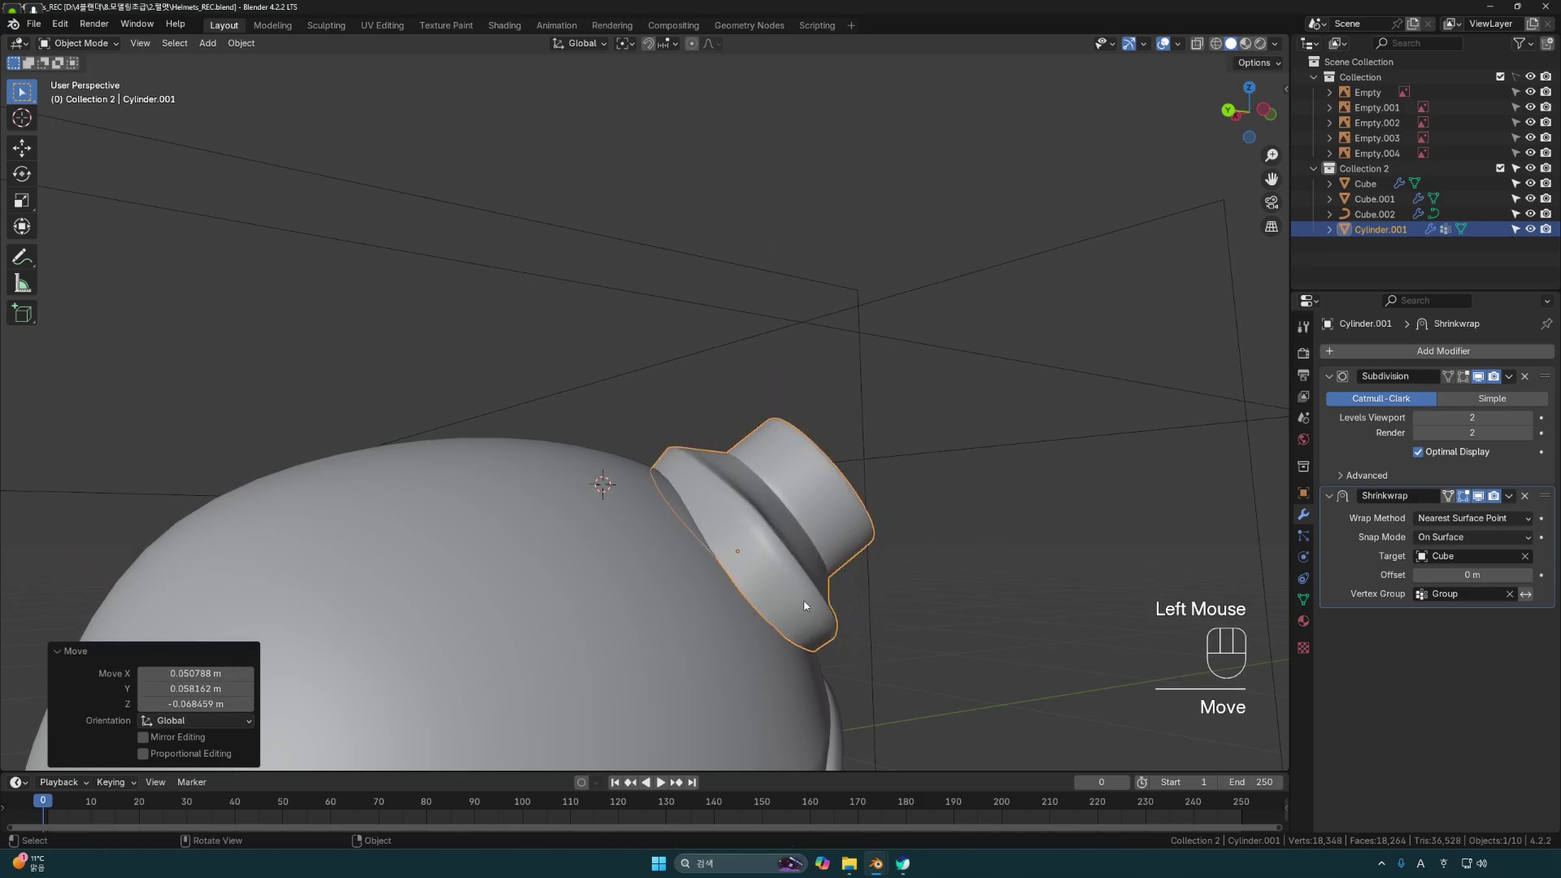
# In front view, reposition and rotate the goggle part so it follows the helmet's curvature.
pyautogui.moveTo(808, 617); pyautogui.dragTo(606, 594, button='middle')
pyautogui.press('KP_1')
pyautogui.press('g')
pyautogui.click(595, 587)
pyautogui.press('r')
pyautogui.click(620, 556)
pyautogui.press('g')
pyautogui.click(645, 532)
# Adjust the goggle part's overall scale in two passes so it fits the helmet front.
pyautogui.moveTo(646, 532); pyautogui.dragTo(684, 470, button='middle')
pyautogui.scroll(1, 658, 573)
pyautogui.scroll(3, 608, 530)
pyautogui.scroll(1, 570, 576)
pyautogui.press('s')
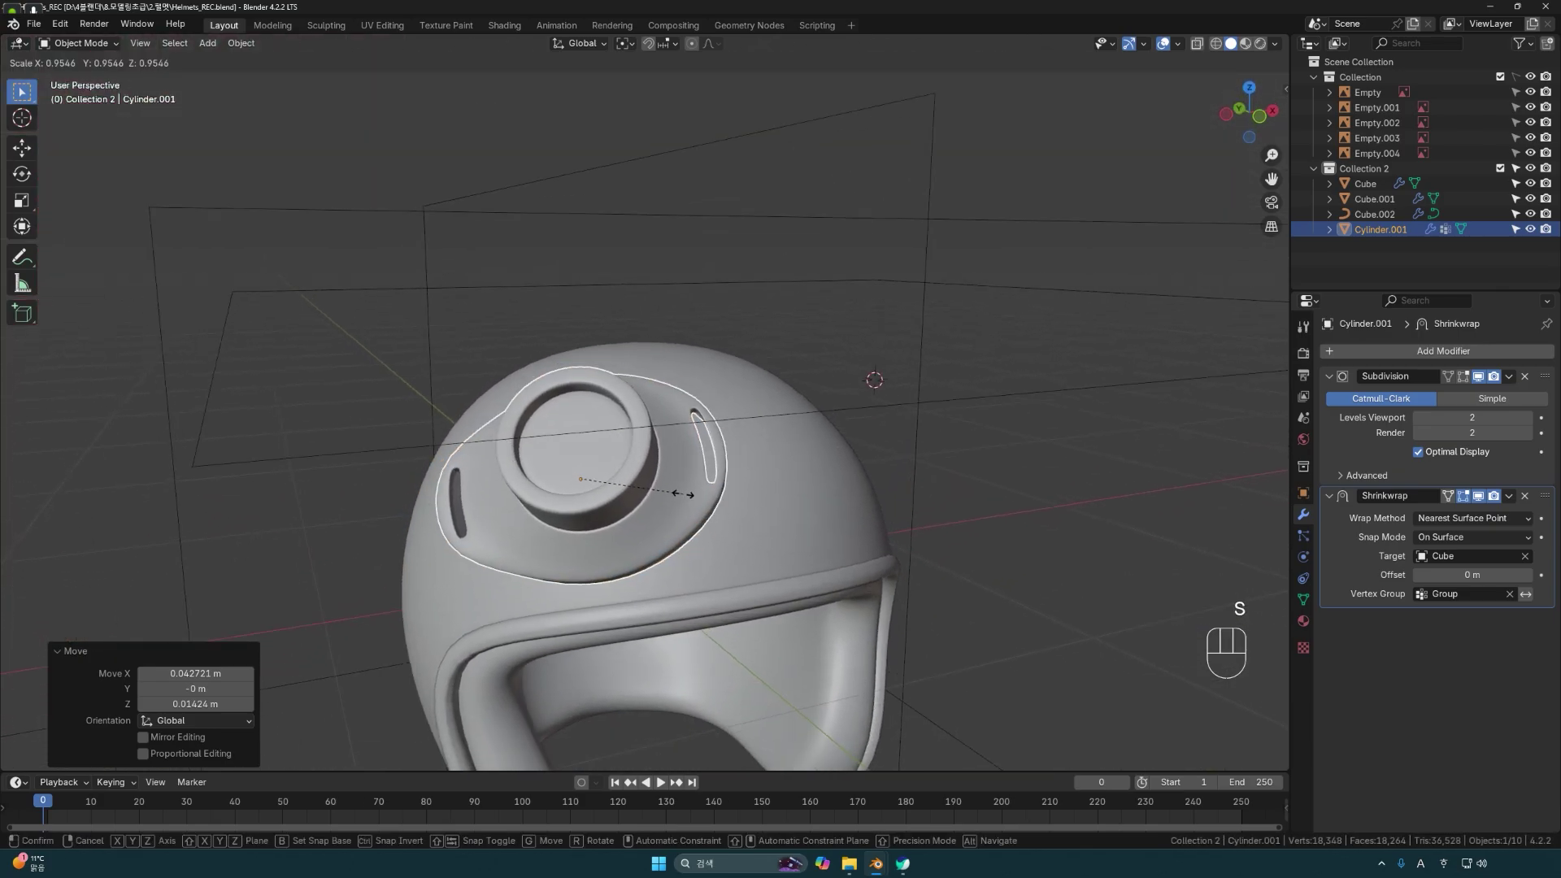
pyautogui.click(660, 491)
pyautogui.moveTo(659, 491); pyautogui.dragTo(562, 505, button='middle')
pyautogui.press('`')
pyautogui.click(571, 393)
pyautogui.press('s')
pyautogui.click(686, 460)
# Rotate the goggle part slightly and nudge it about 0.005 m in X and 0.015 m in Z.
pyautogui.press('r')
pyautogui.click(686, 454)
pyautogui.press('g')
pyautogui.click(689, 467)
# In right view, rotate the goggle part about 12.1° to match the side reference.
pyautogui.press('KP_3')
pyautogui.press('r')
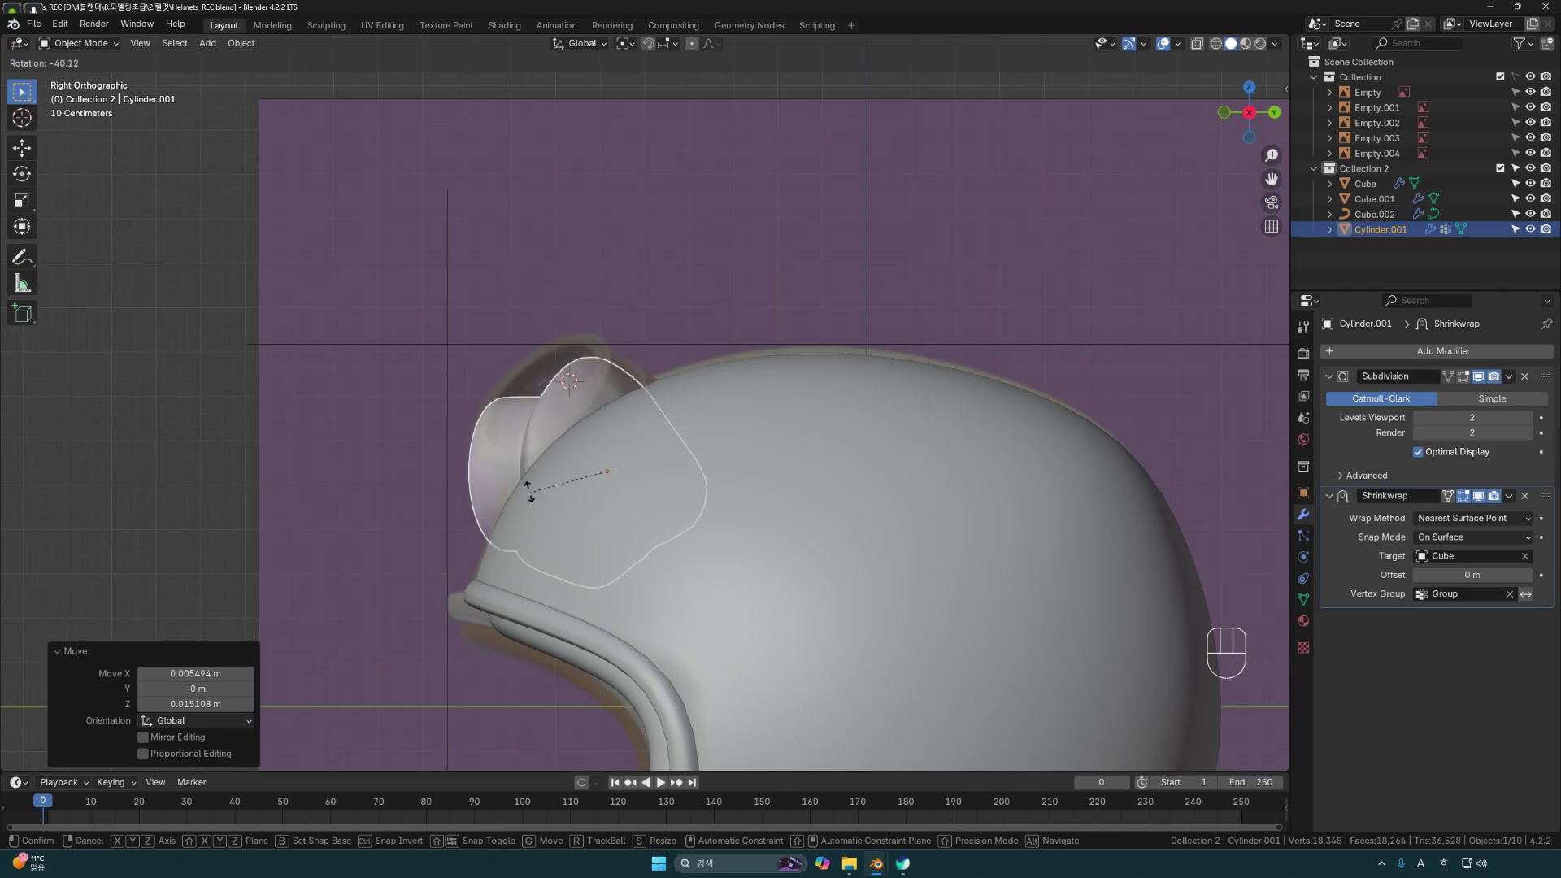
pyautogui.click(592, 460)
pyautogui.moveTo(593, 460); pyautogui.dragTo(650, 512, button='middle')
# Push the goggle part along its local Z axis toward the helmet surface.
pyautogui.press('g')
pyautogui.press('g')
pyautogui.rightClick(672, 487)
pyautogui.press('g')
pyautogui.press('y')
pyautogui.press('y')
pyautogui.press('z')
pyautogui.press('z')
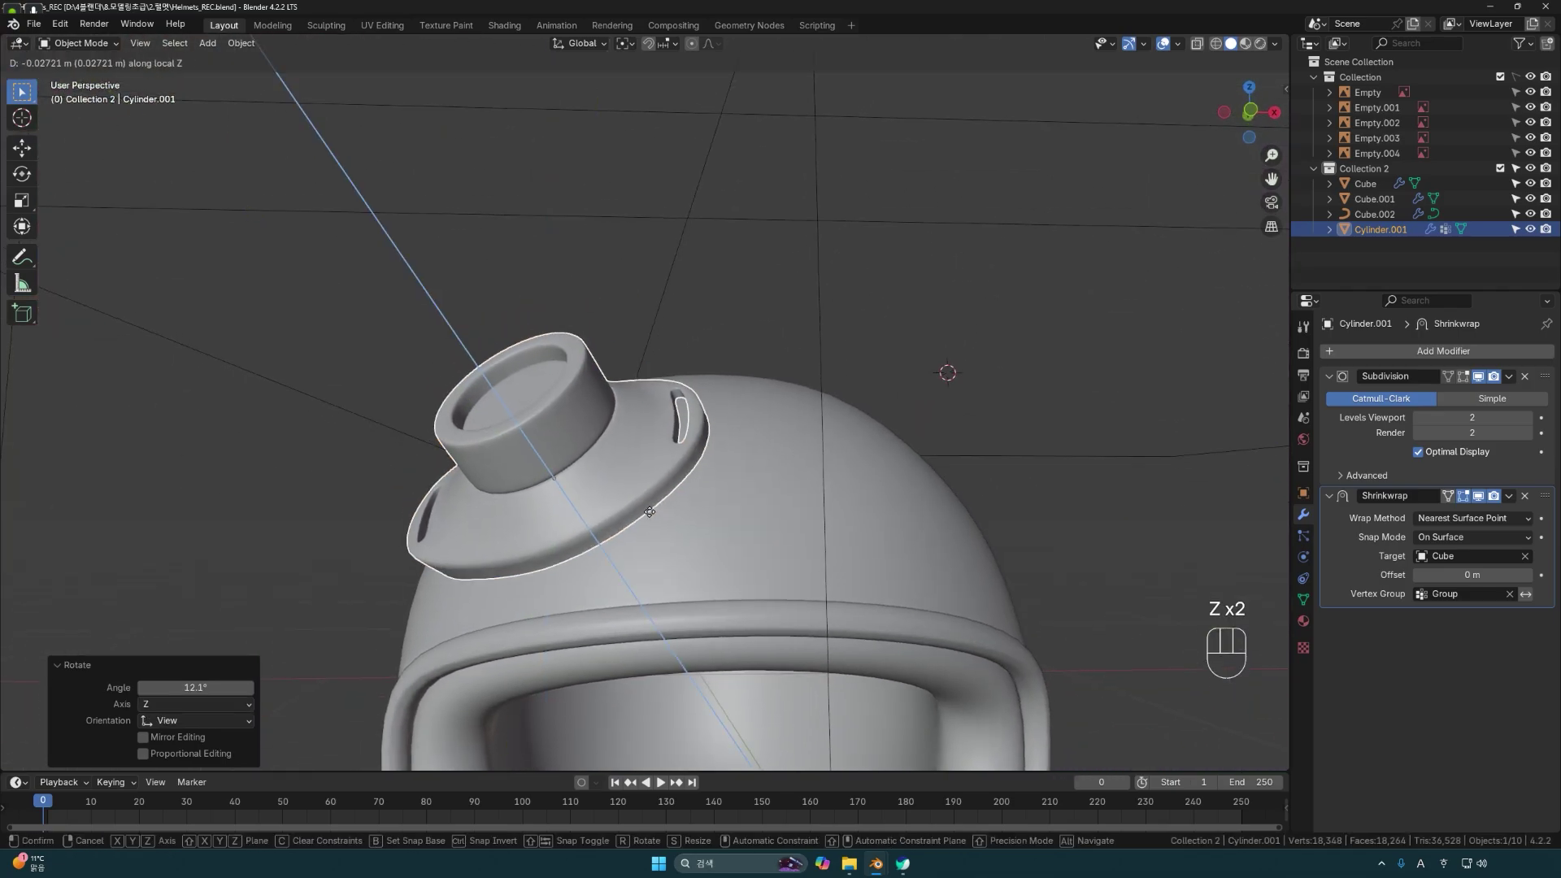
pyautogui.click(627, 515)
# Fine-tune the goggle part's tilt on the helmet with several small rotations.
pyautogui.moveTo(627, 515); pyautogui.dragTo(666, 481, button='middle')
pyautogui.press('r')
pyautogui.click(632, 504)
pyautogui.click(633, 505)
pyautogui.press('r')
pyautogui.click(665, 481)
pyautogui.press('r')
pyautogui.click(640, 470)
# Shift the goggle part slightly along its local Z axis to adjust its seating on the helmet.
pyautogui.press('g')
pyautogui.press('z')
pyautogui.press('z')
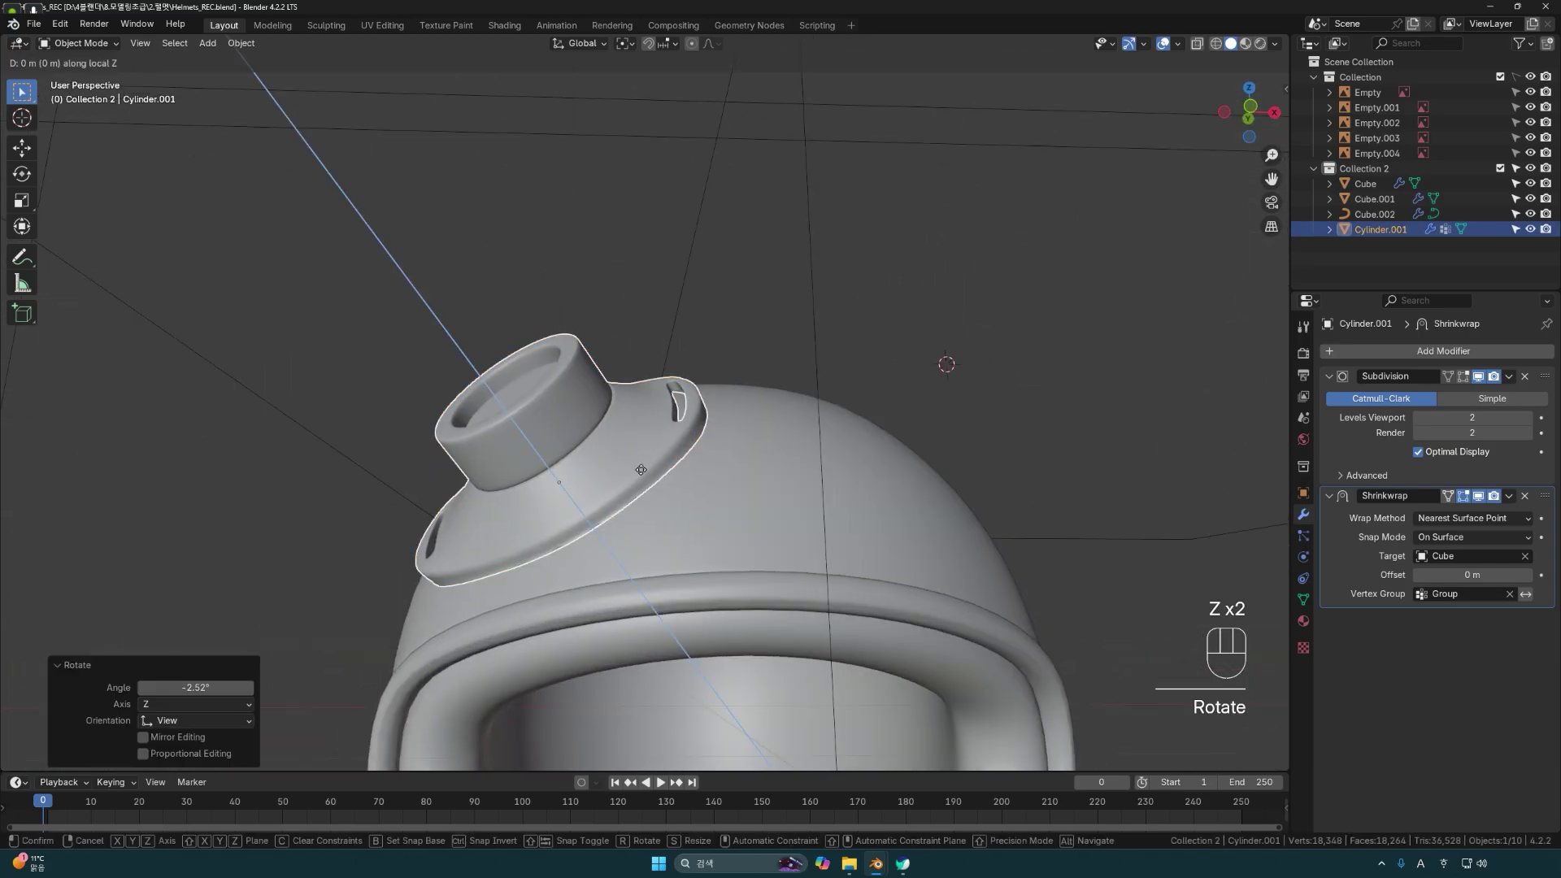
pyautogui.click(643, 475)
pyautogui.click(643, 475)
# Rotate the goggle part about its local Z axis to align its strap slots on the helmet.
pyautogui.moveTo(643, 474); pyautogui.dragTo(696, 496, button='middle')
pyautogui.press('r')
pyautogui.click(695, 496)
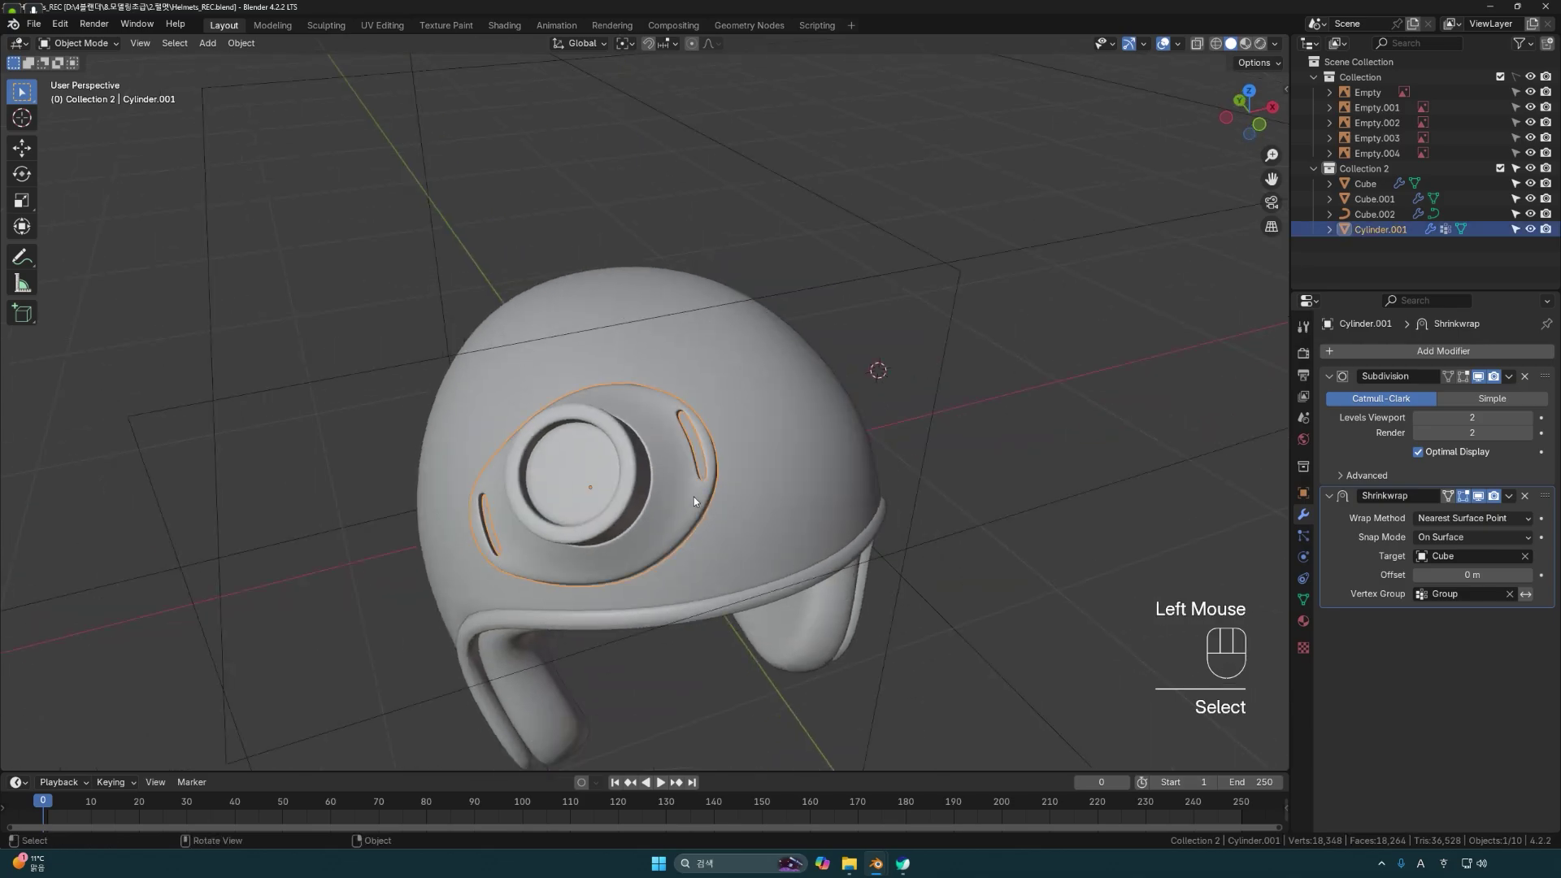
pyautogui.press('r')
pyautogui.press('x')
pyautogui.press('y')
pyautogui.press('y')
pyautogui.press('z')
pyautogui.press('z')
pyautogui.click(696, 504)
pyautogui.moveTo(696, 503); pyautogui.dragTo(639, 416, button='middle')
pyautogui.scroll(2, 639, 416)
# Compare the goggle part with the front reference image, fine-tune its scale, and keep it selected.
pyautogui.press('`')
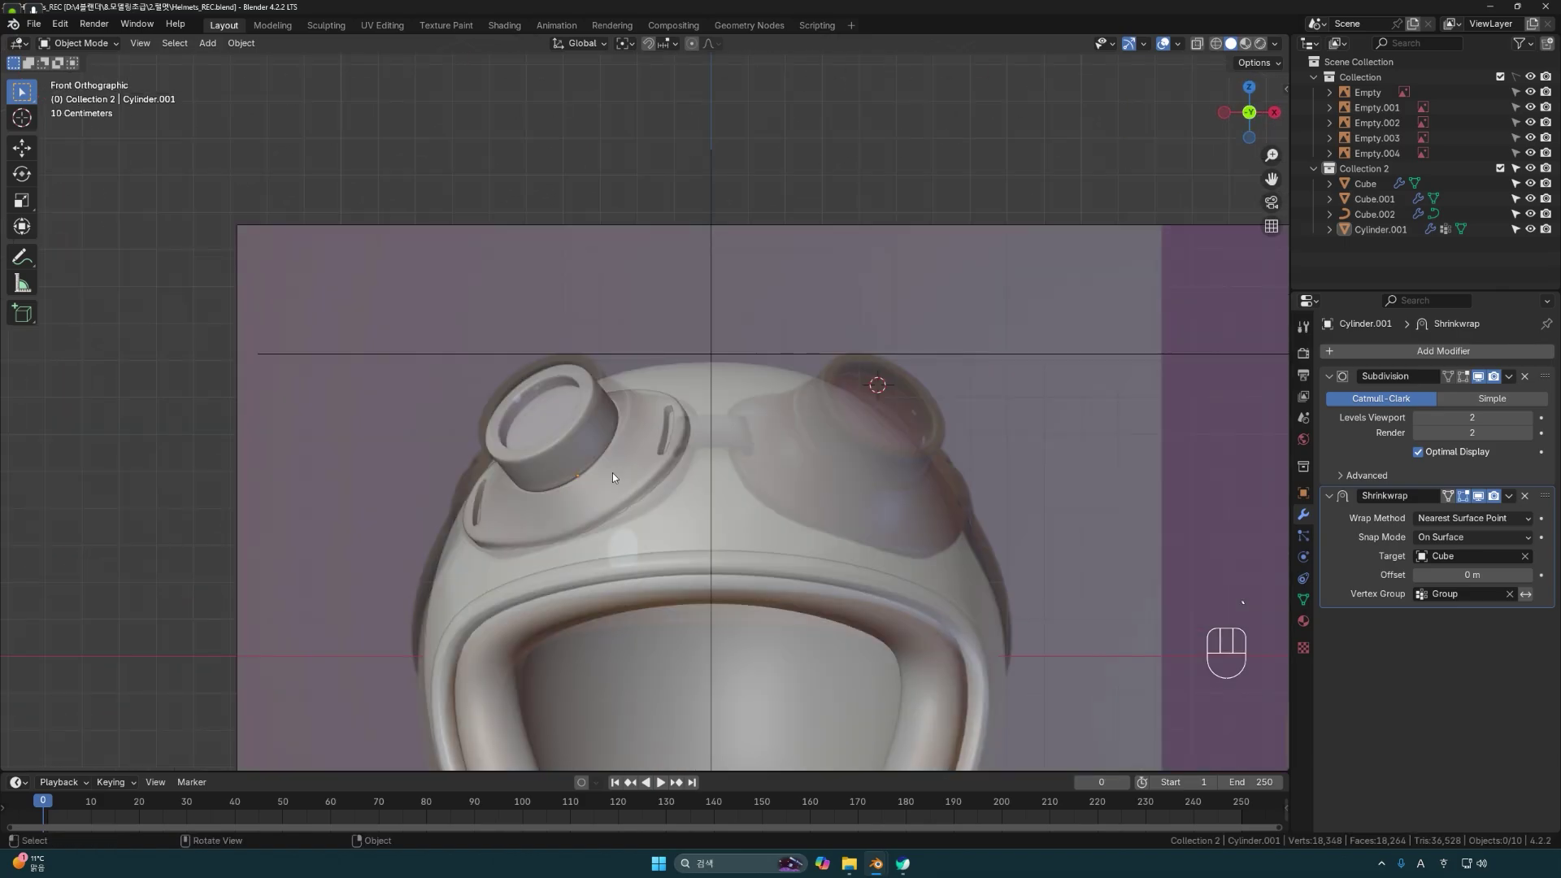
pyautogui.click(612, 472)
pyautogui.press('s')
pyautogui.keyDown('shift'); pyautogui.click(1031, 422); pyautogui.keyUp('shift')
pyautogui.click(1016, 427)
pyautogui.moveTo(902, 472); pyautogui.dragTo(772, 497, button='middle')
pyautogui.scroll(2, 714, 499)
pyautogui.click(641, 471)
pyautogui.scroll(2, 646, 472)
pyautogui.moveTo(650, 473); pyautogui.dragTo(709, 472, button='middle')
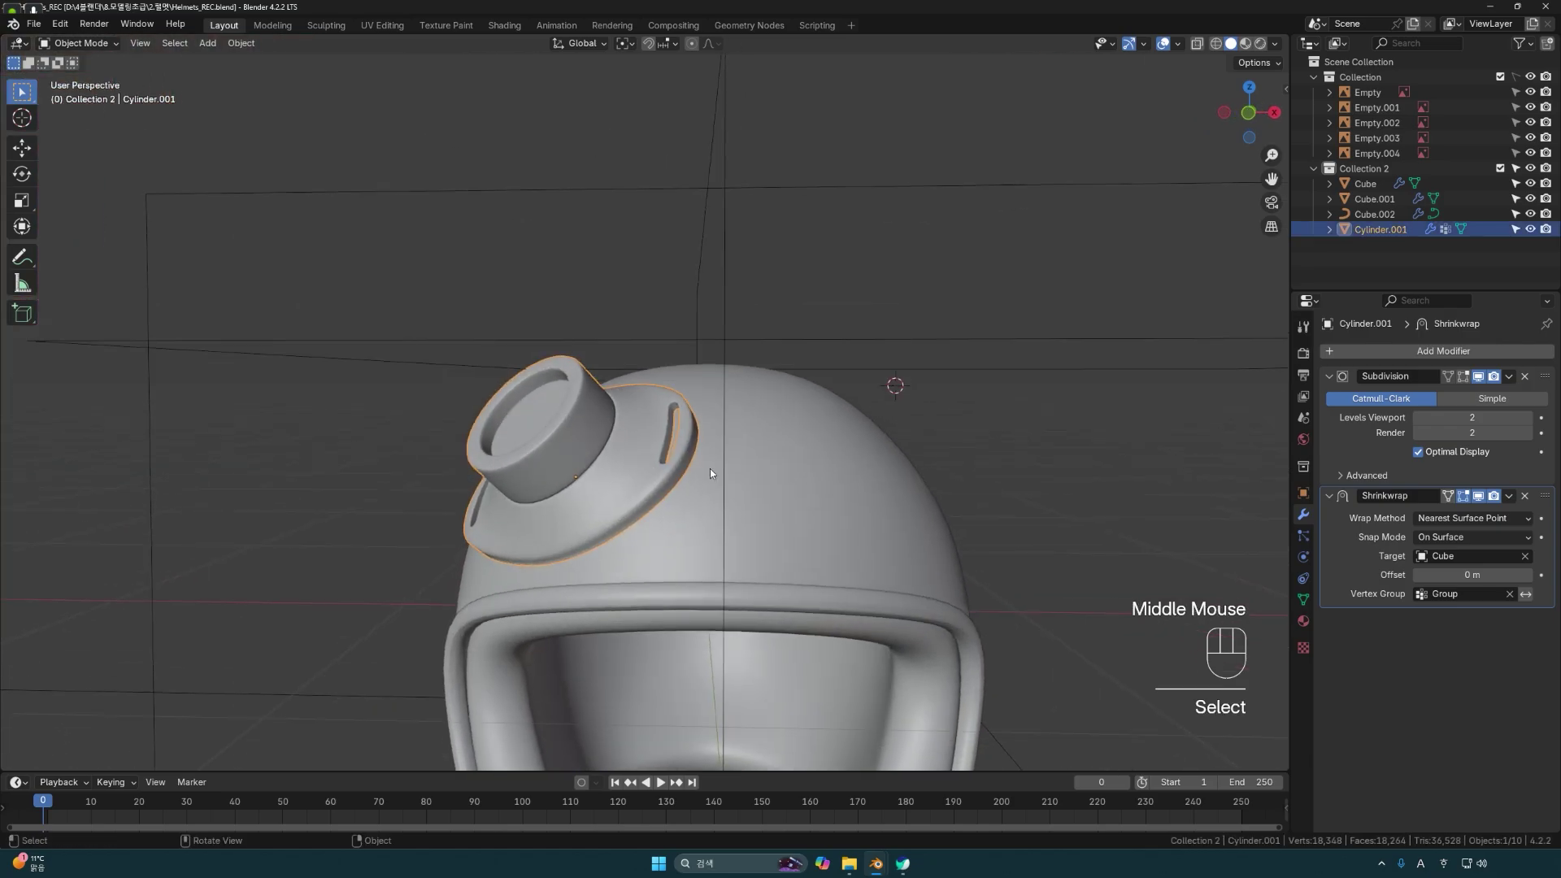
# Add a Mirror modifier on X to the goggle part, using the helmet shell (Cube) as mirror object.
pyautogui.click(1379, 350)
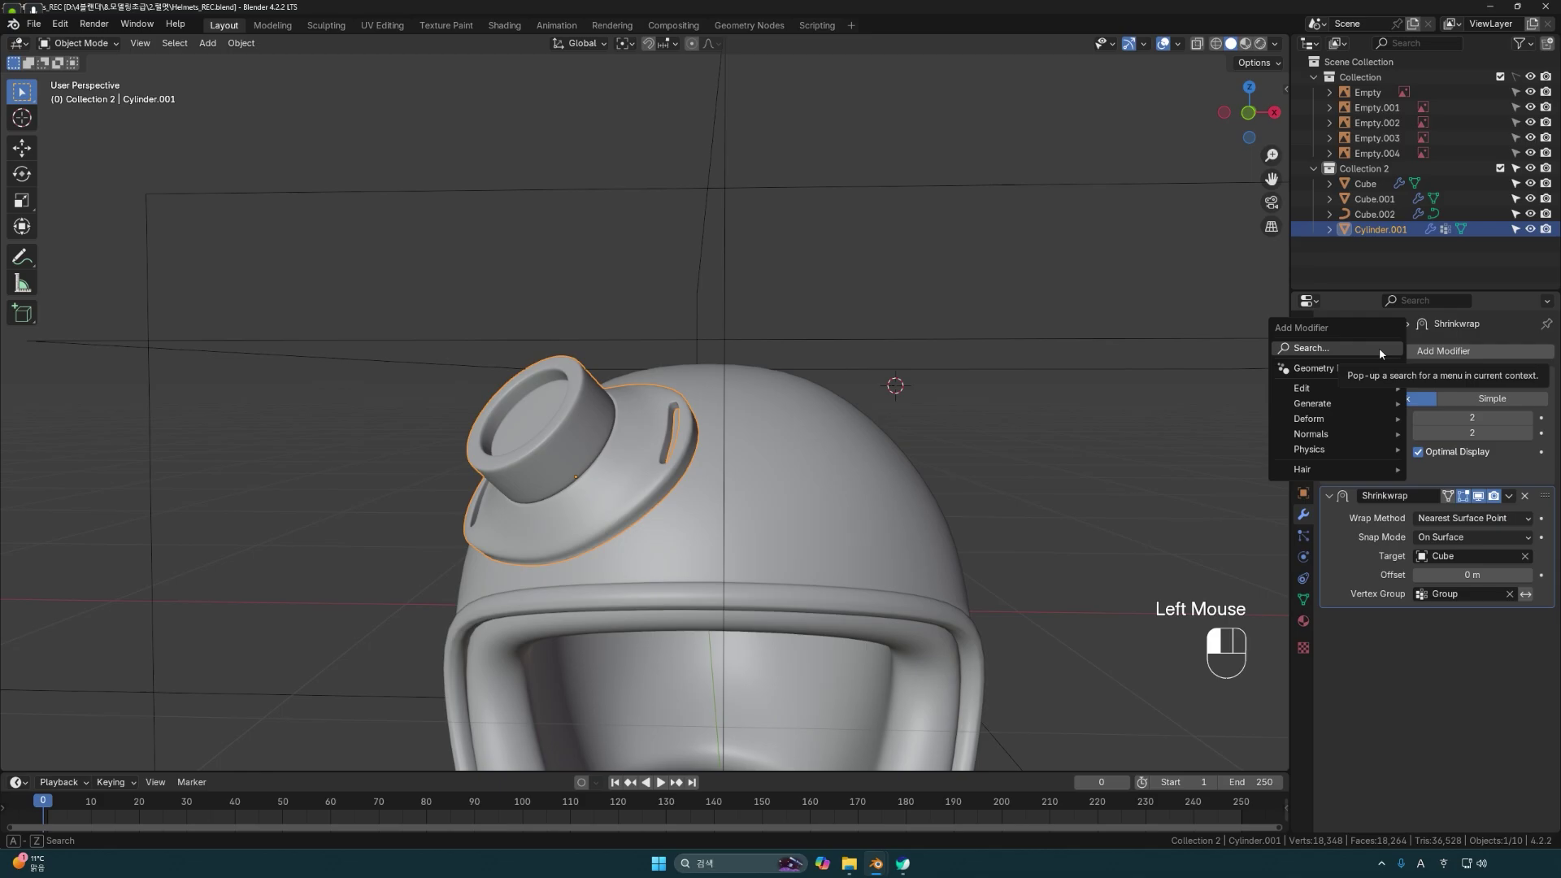
pyautogui.write('M')
pyautogui.click(1330, 376)
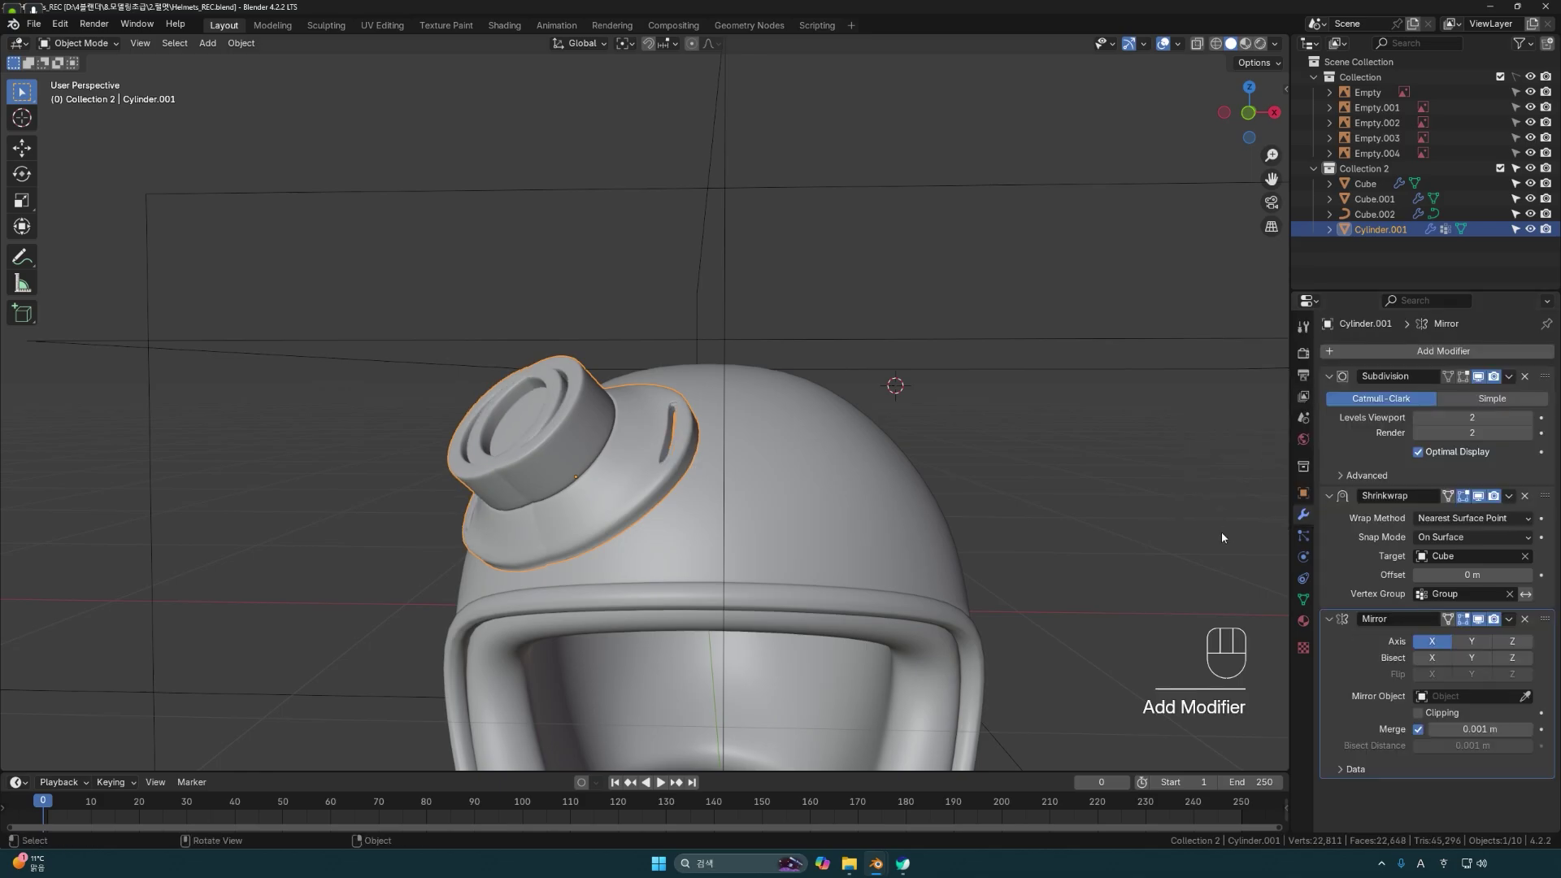
pyautogui.click(1524, 695)
pyautogui.click(801, 470)
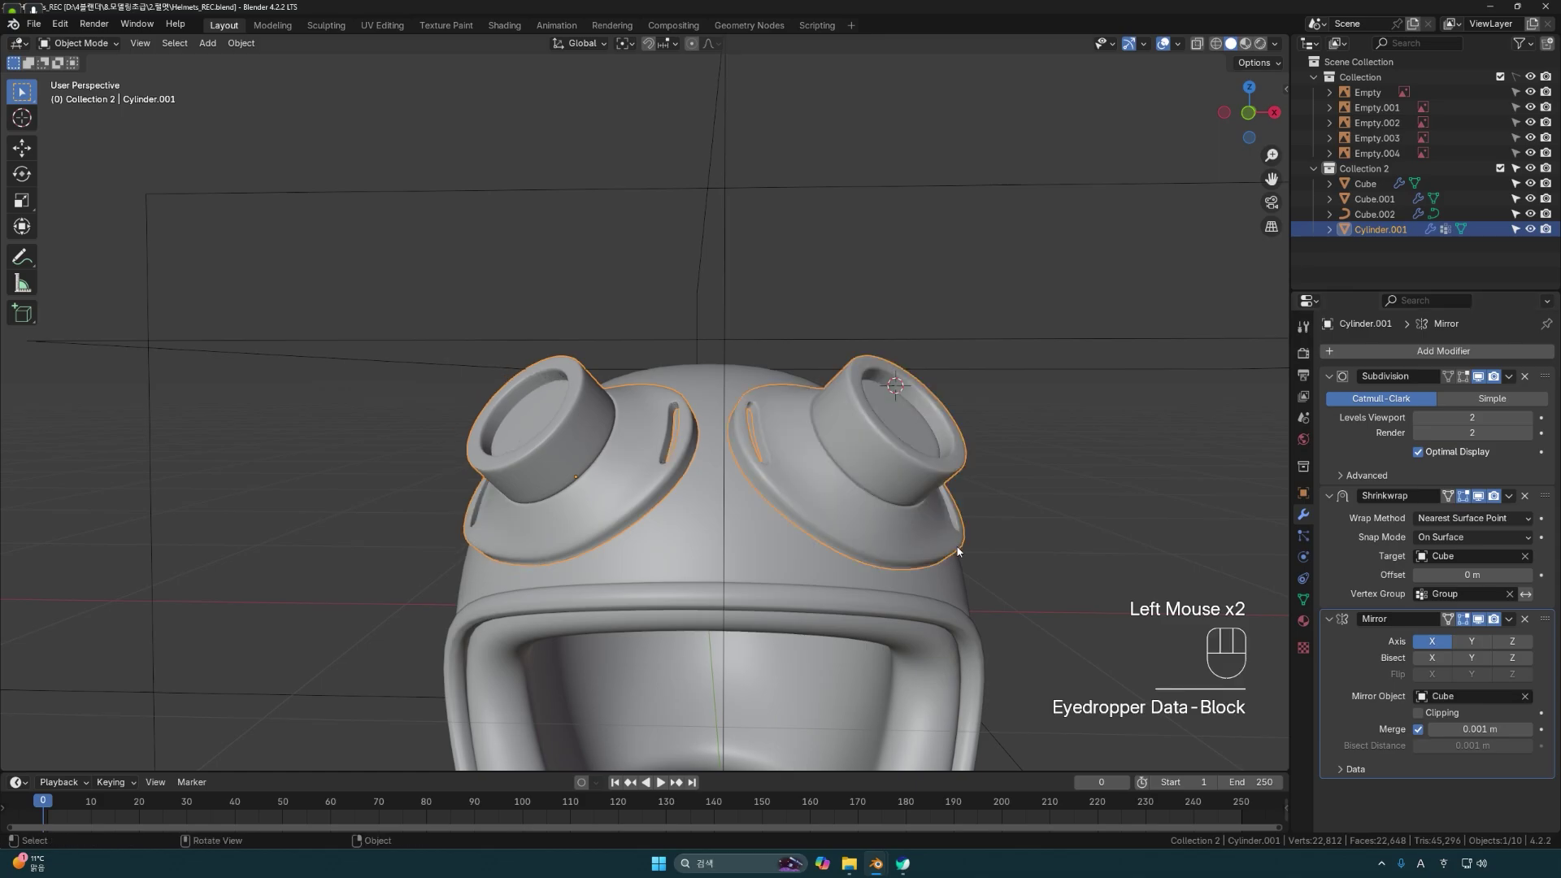
# Deselect the mirrored goggles, check them on the helmet, and save the file.
pyautogui.scroll(-3, 728, 572)
pyautogui.moveTo(729, 572); pyautogui.dragTo(797, 526, button='middle')
pyautogui.click(1034, 532)
pyautogui.scroll(-2, 768, 553)
pyautogui.hotkey('ctrl', 's')
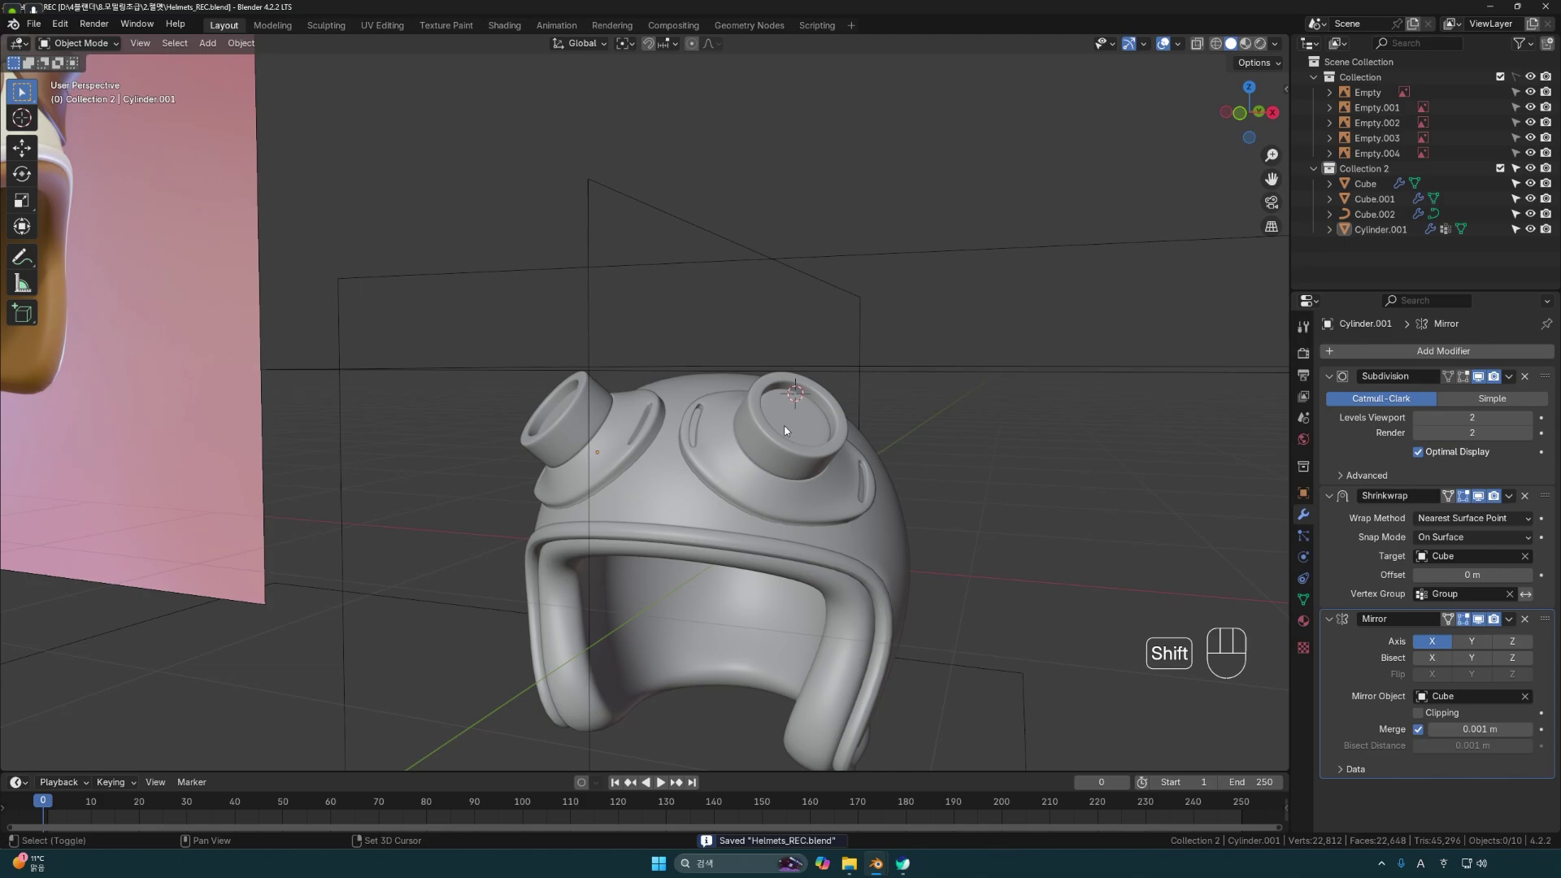
# Reset the 3D cursor to the world origin and inspect the mirrored goggles from several angles.
pyautogui.hotkey('shift', 's')
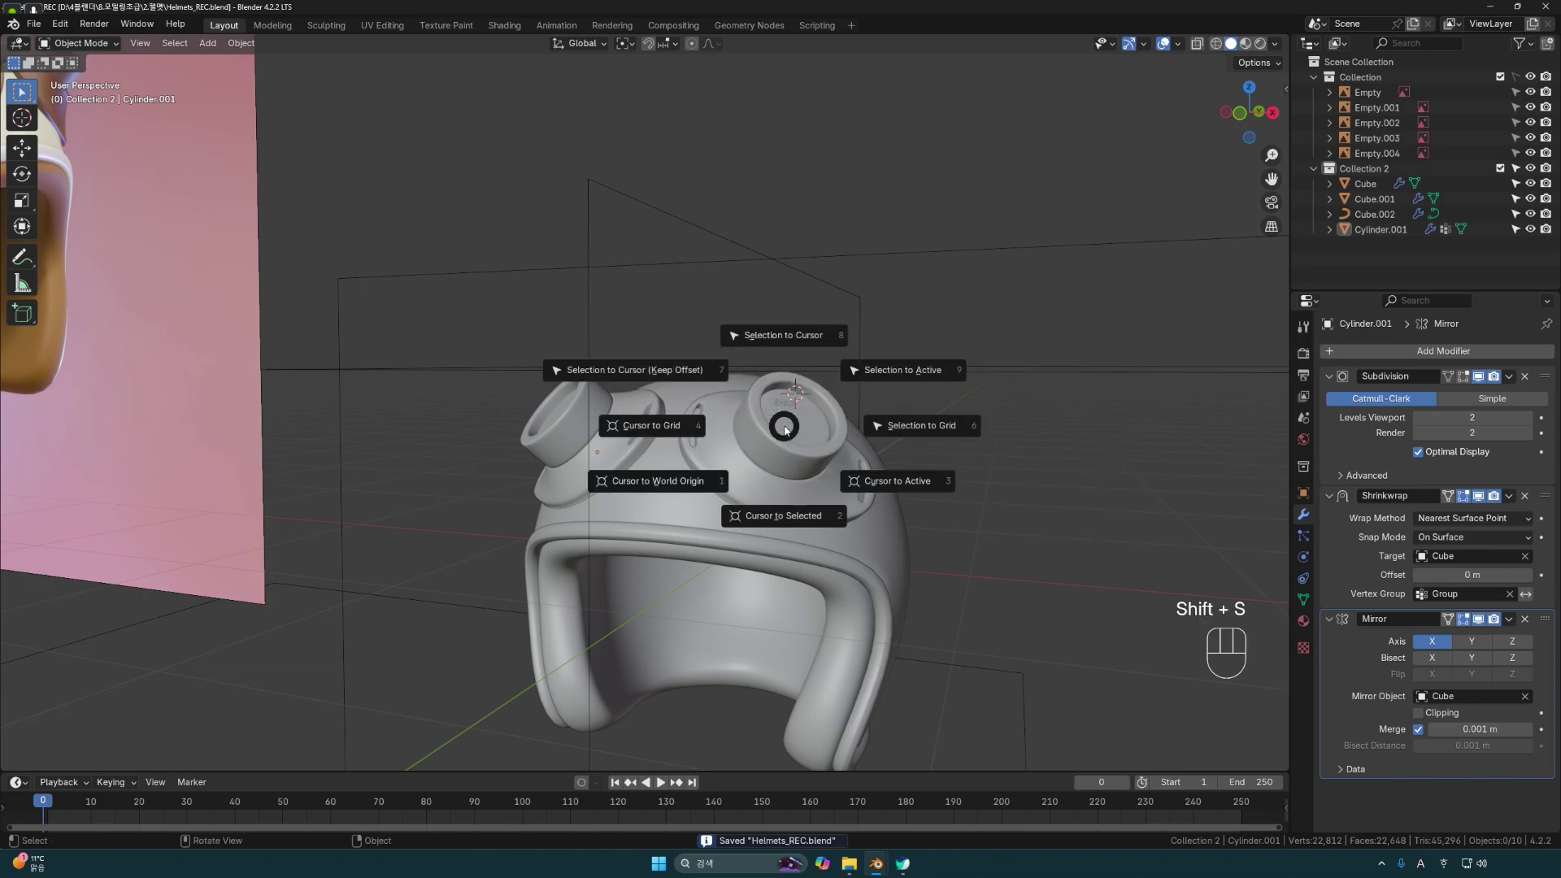
pyautogui.click(660, 481)
pyautogui.moveTo(773, 515); pyautogui.dragTo(721, 616, button='middle')
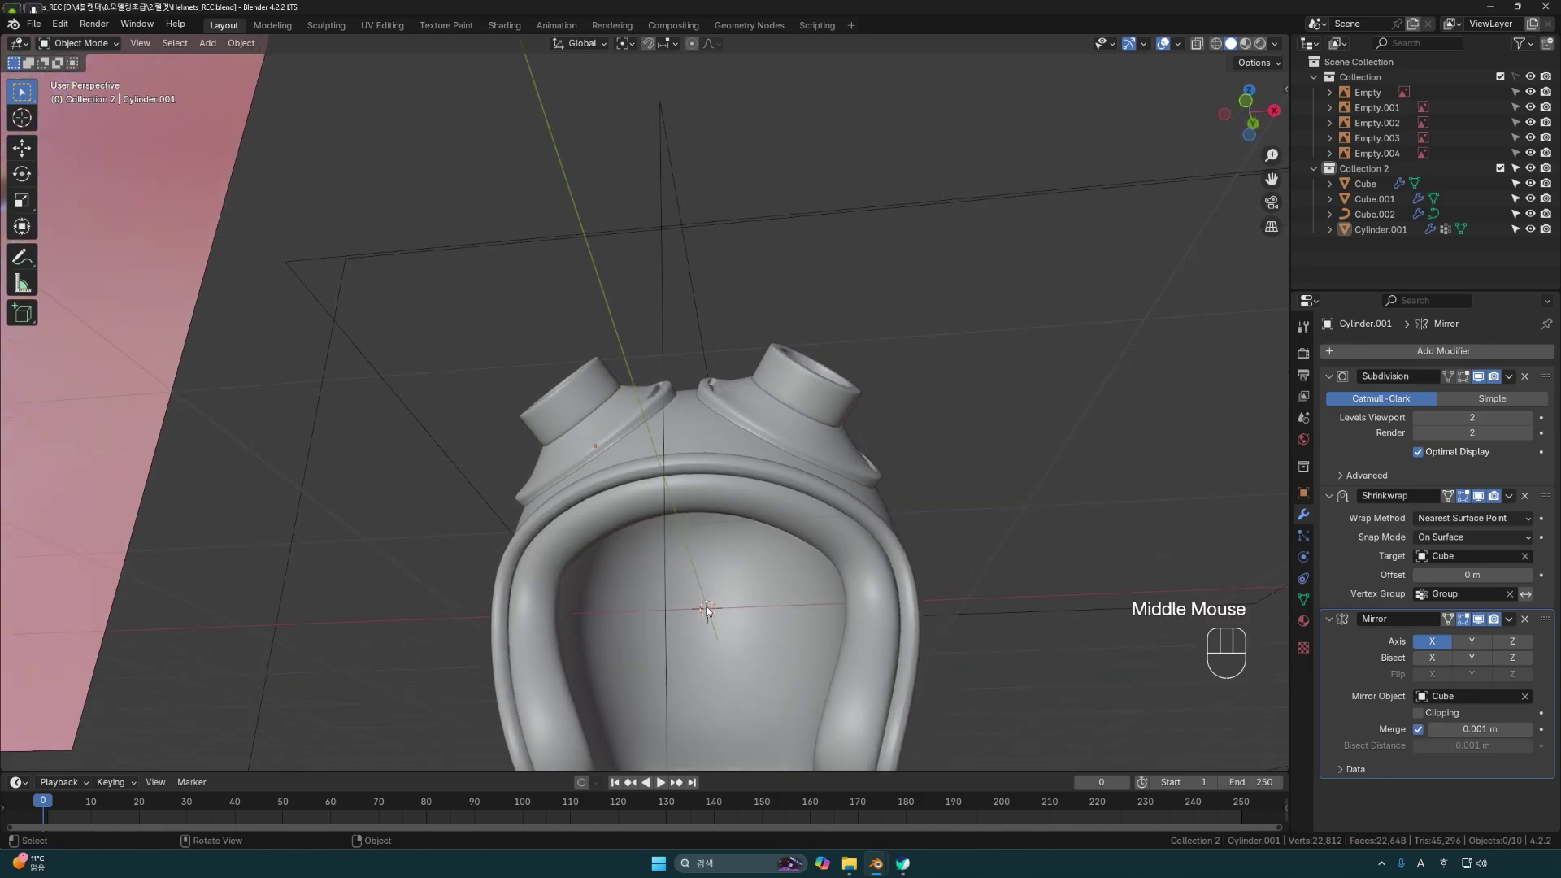
pyautogui.moveTo(773, 594); pyautogui.dragTo(735, 594, button='middle')
pyautogui.scroll(2, 784, 634)
pyautogui.scroll(2, 738, 594)
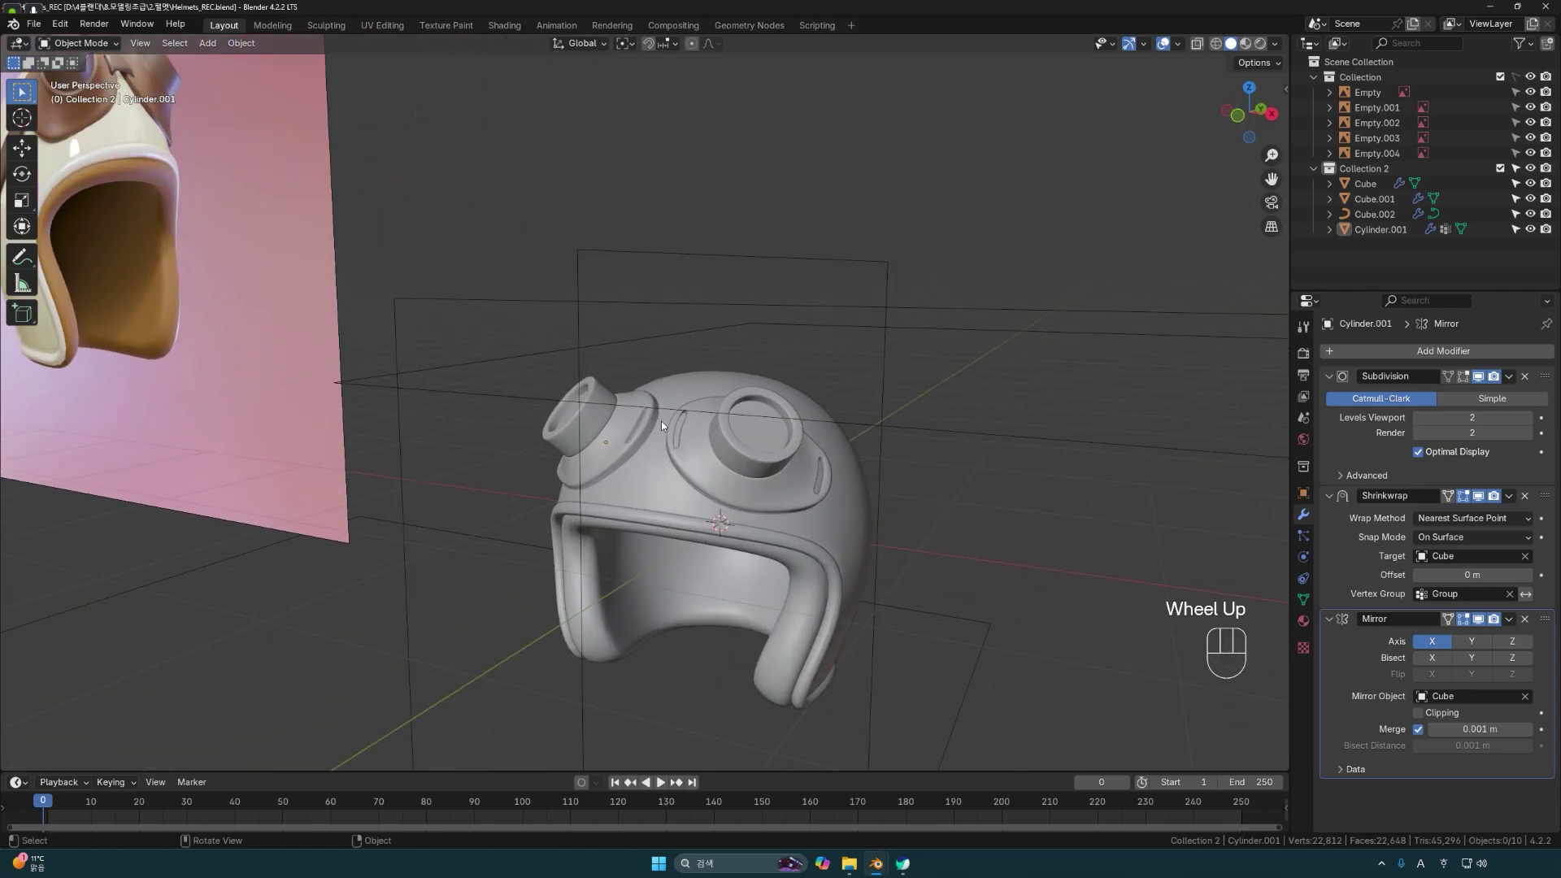
pyautogui.moveTo(848, 501); pyautogui.dragTo(696, 490, button='middle')
pyautogui.scroll(3, 740, 487)
pyautogui.moveTo(778, 554); pyautogui.dragTo(738, 493, button='middle')
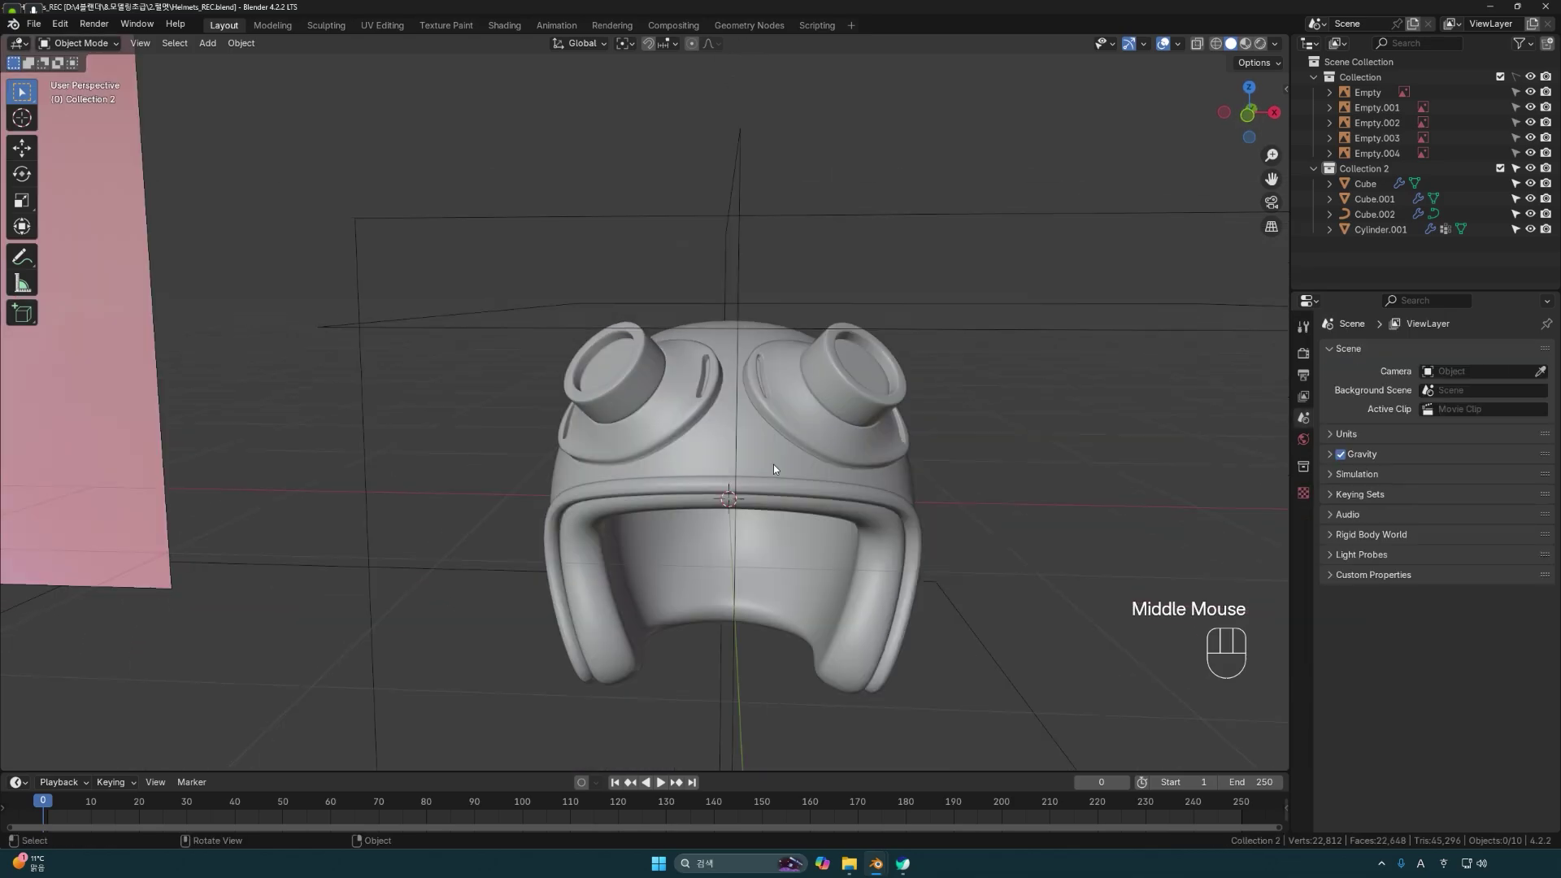
pyautogui.moveTo(773, 465); pyautogui.dragTo(766, 469, button='middle')
# Place the 3D cursor on the helmet surface between the two goggles and add a plane there.
pyautogui.press('shift')
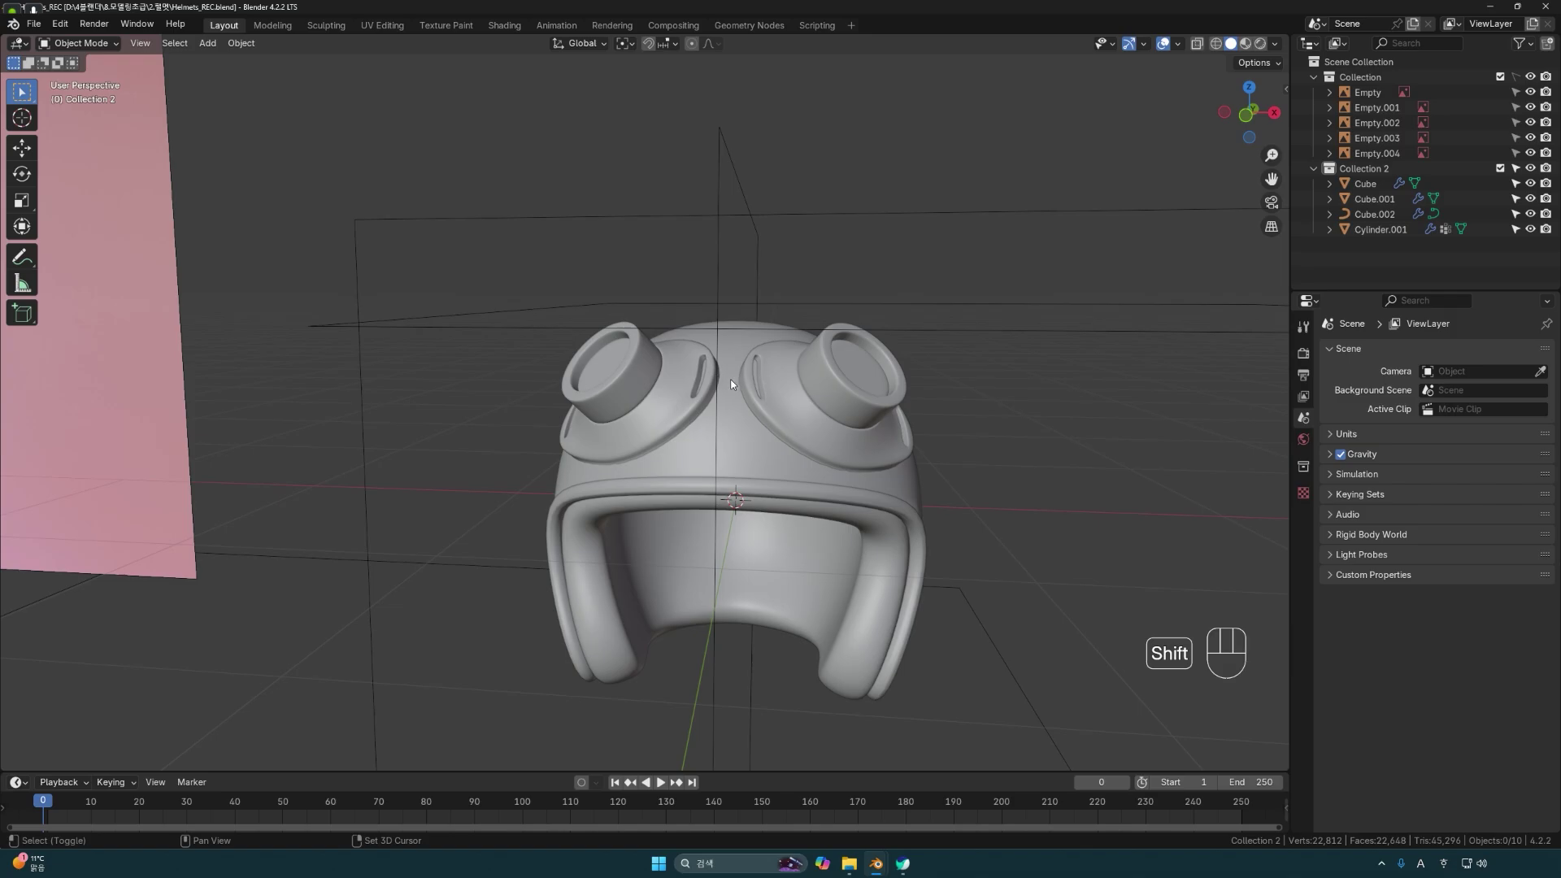
pyautogui.keyDown('shift'); pyautogui.rightClick(730, 381); pyautogui.keyUp('shift')
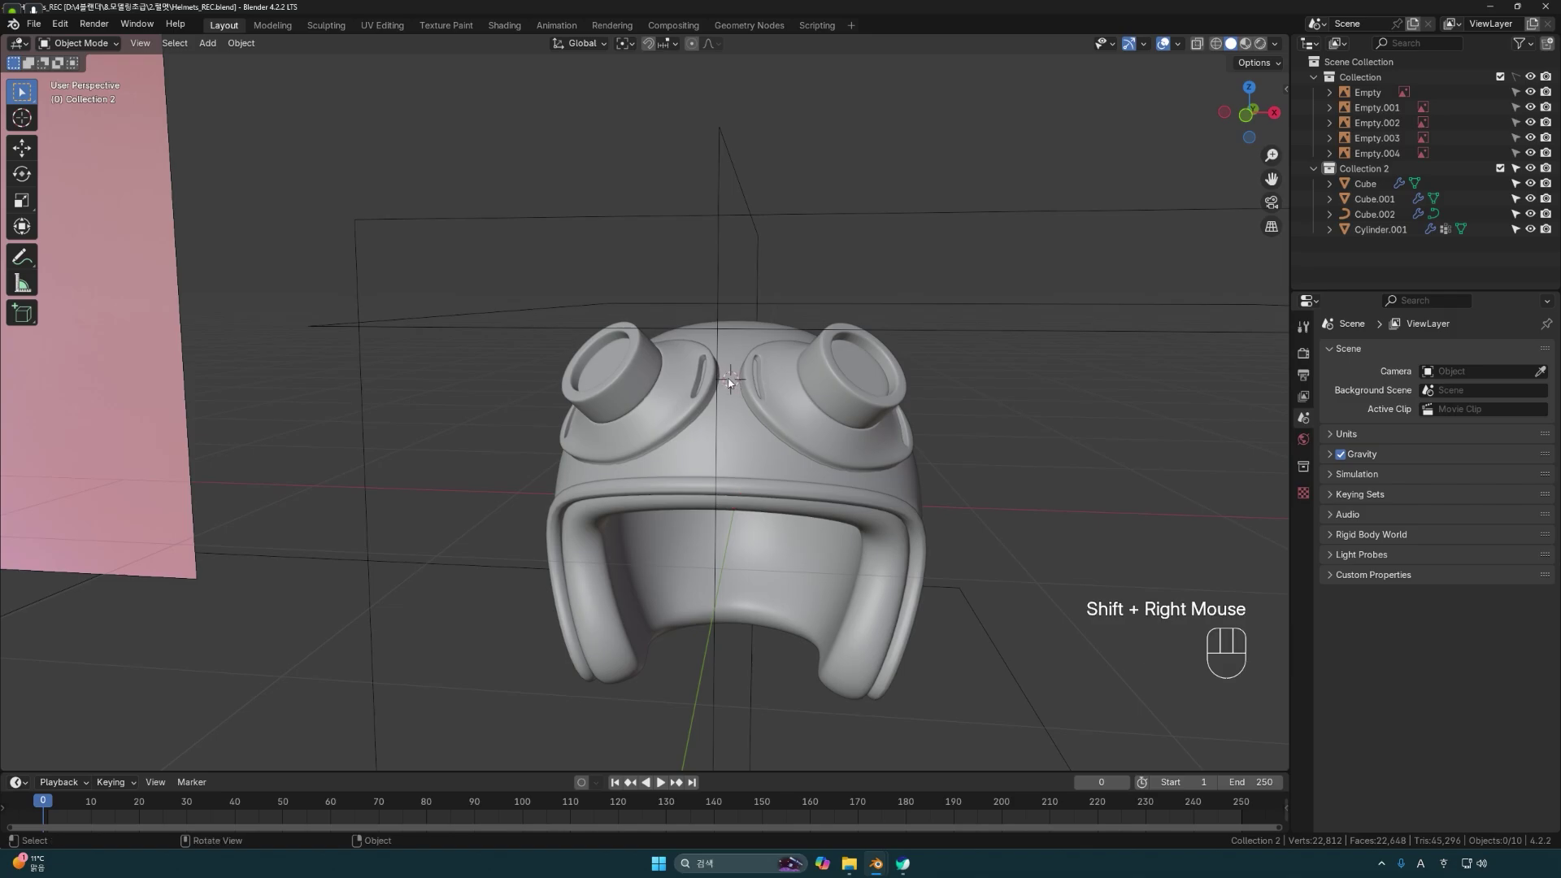
pyautogui.moveTo(735, 384)
pyautogui.mouseDown(button='middle')
pyautogui.moveTo(679, 386)
pyautogui.moveTo(753, 391)
pyautogui.mouseUp(button='middle')
pyautogui.scroll(2, 724, 382)
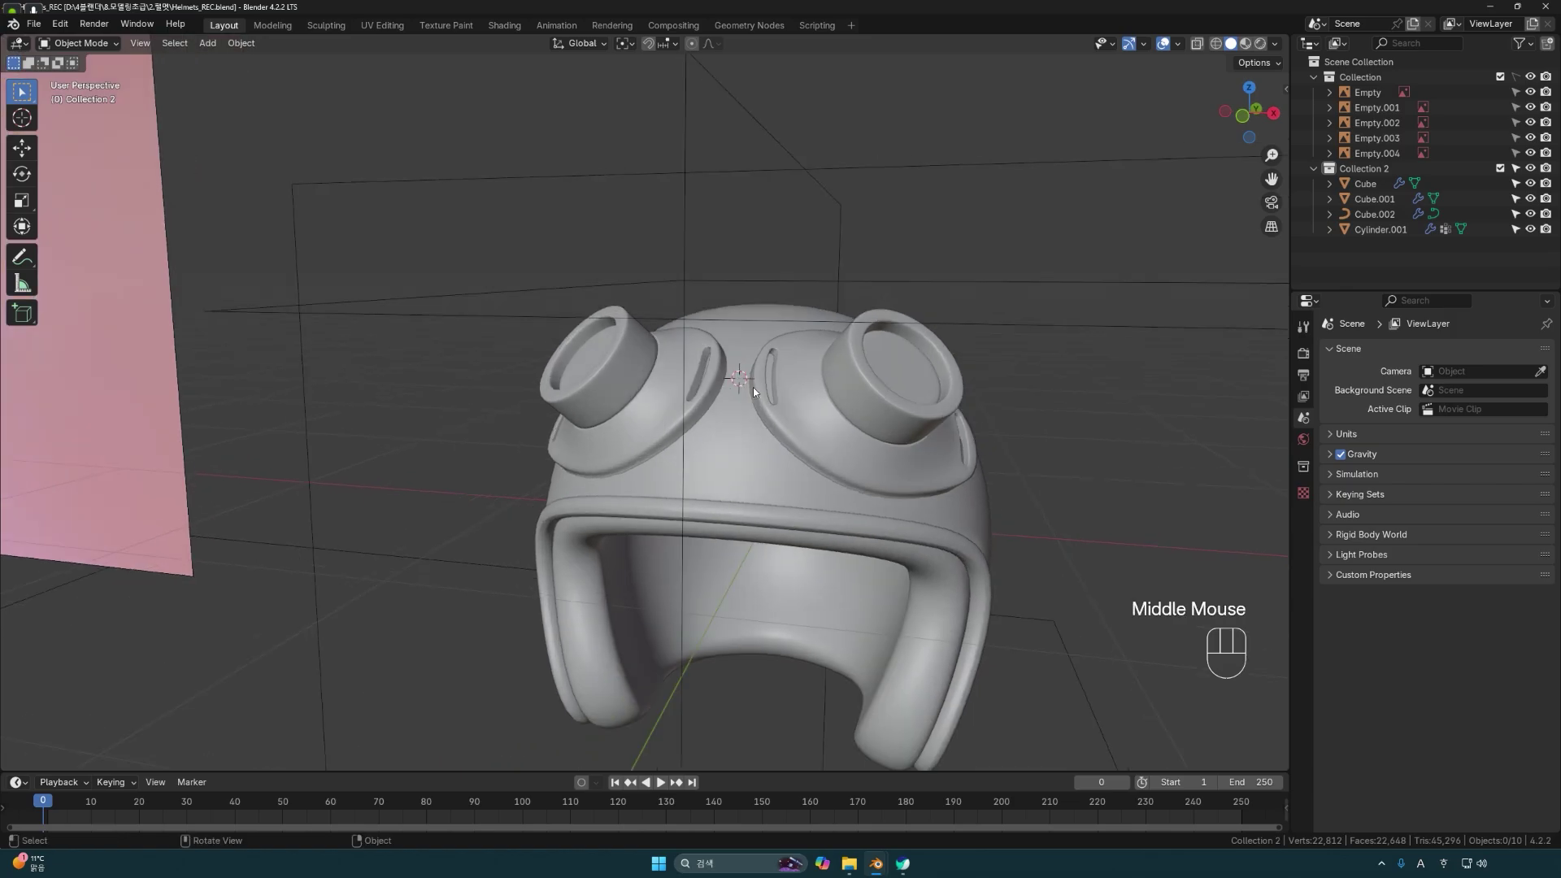
pyautogui.hotkey('shift', 'a')
pyautogui.moveTo(752, 386)
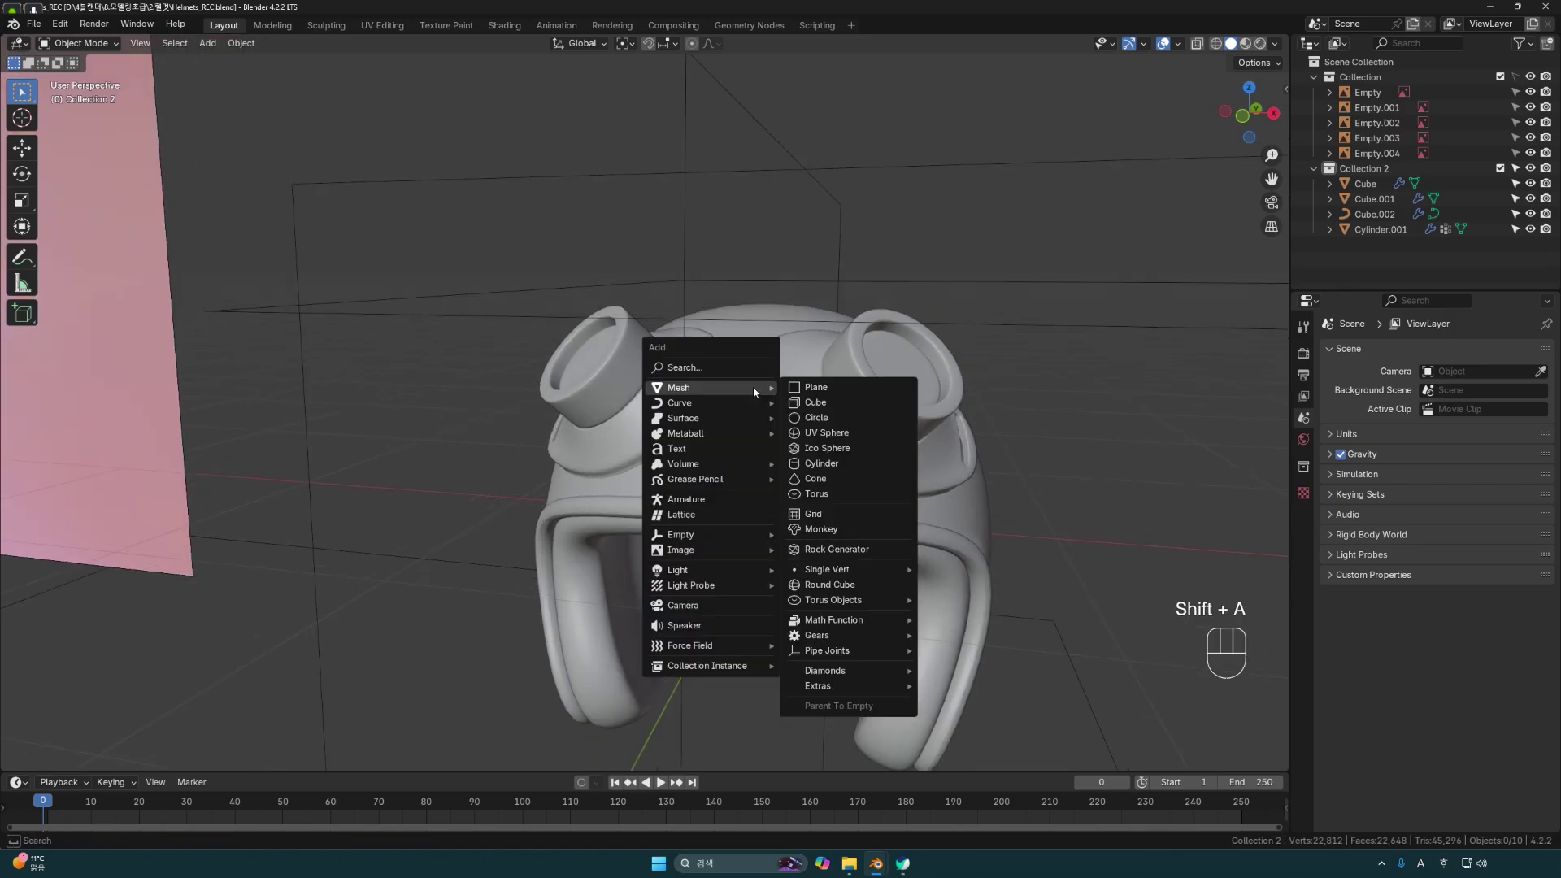
pyautogui.click(807, 388)
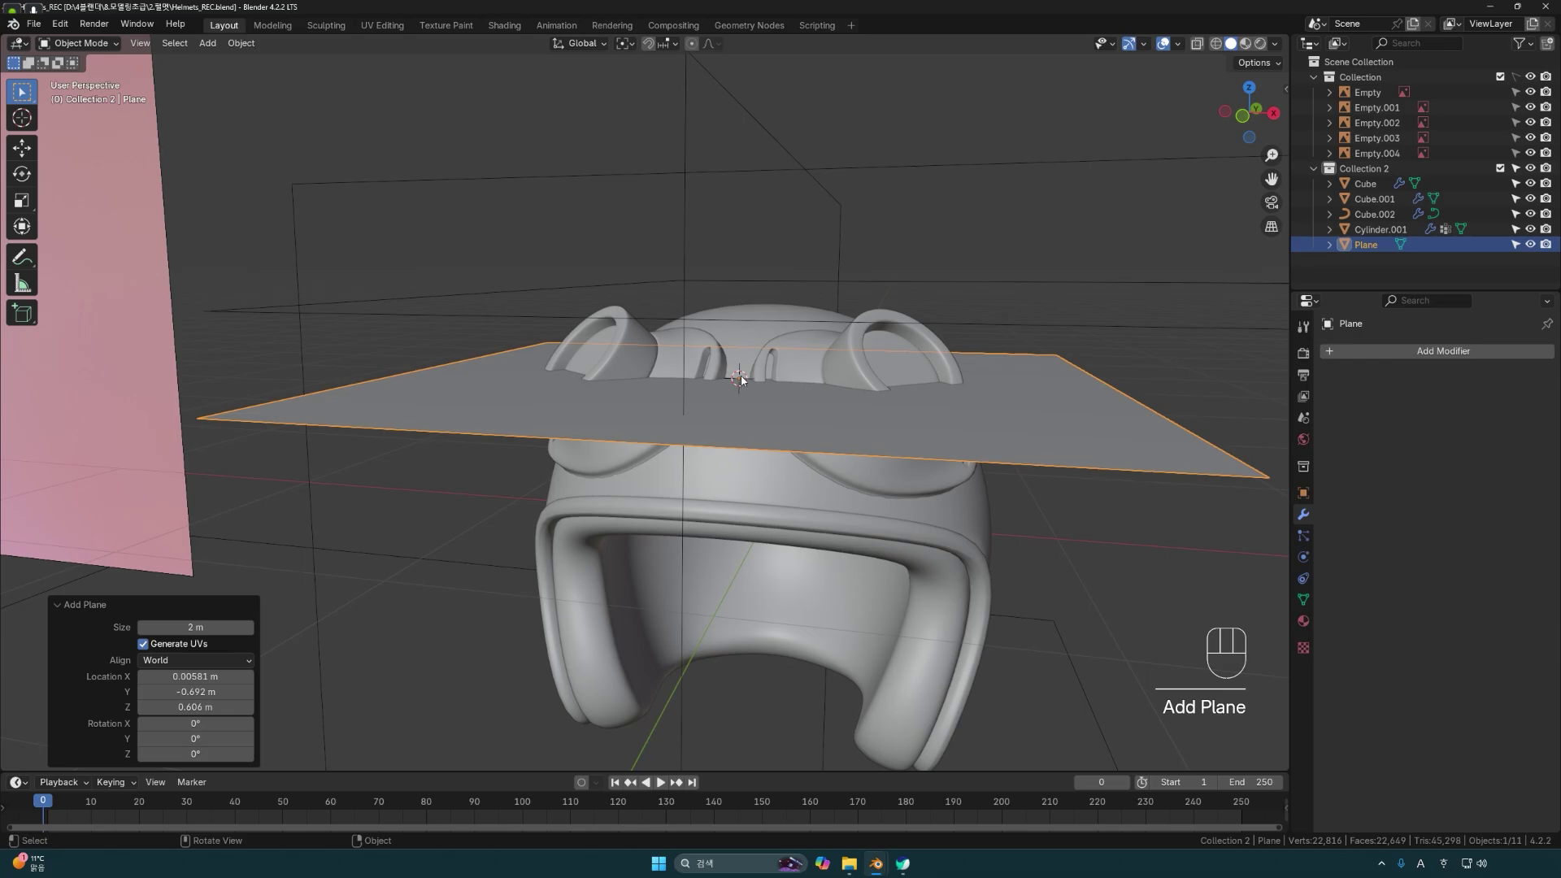
# Scale the new plane down to about 0.130 so it fits between the goggles.
pyautogui.scroll(-2, 809, 429)
pyautogui.moveTo(788, 462)
pyautogui.mouseDown(button='middle')
pyautogui.moveTo(743, 452)
pyautogui.moveTo(796, 491)
pyautogui.mouseUp(button='middle')
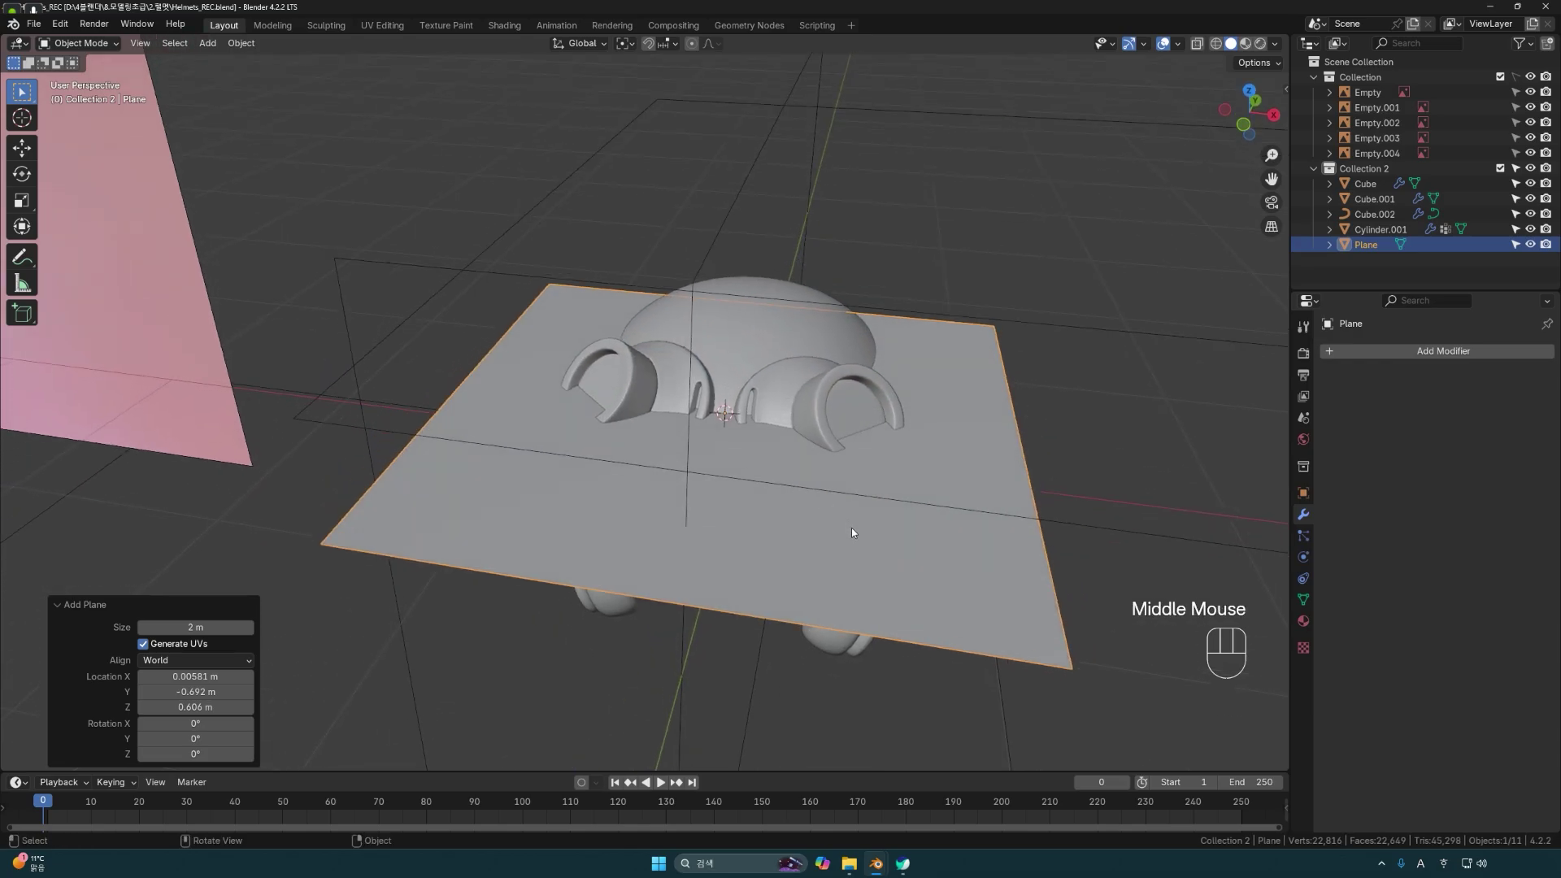
pyautogui.press('s')
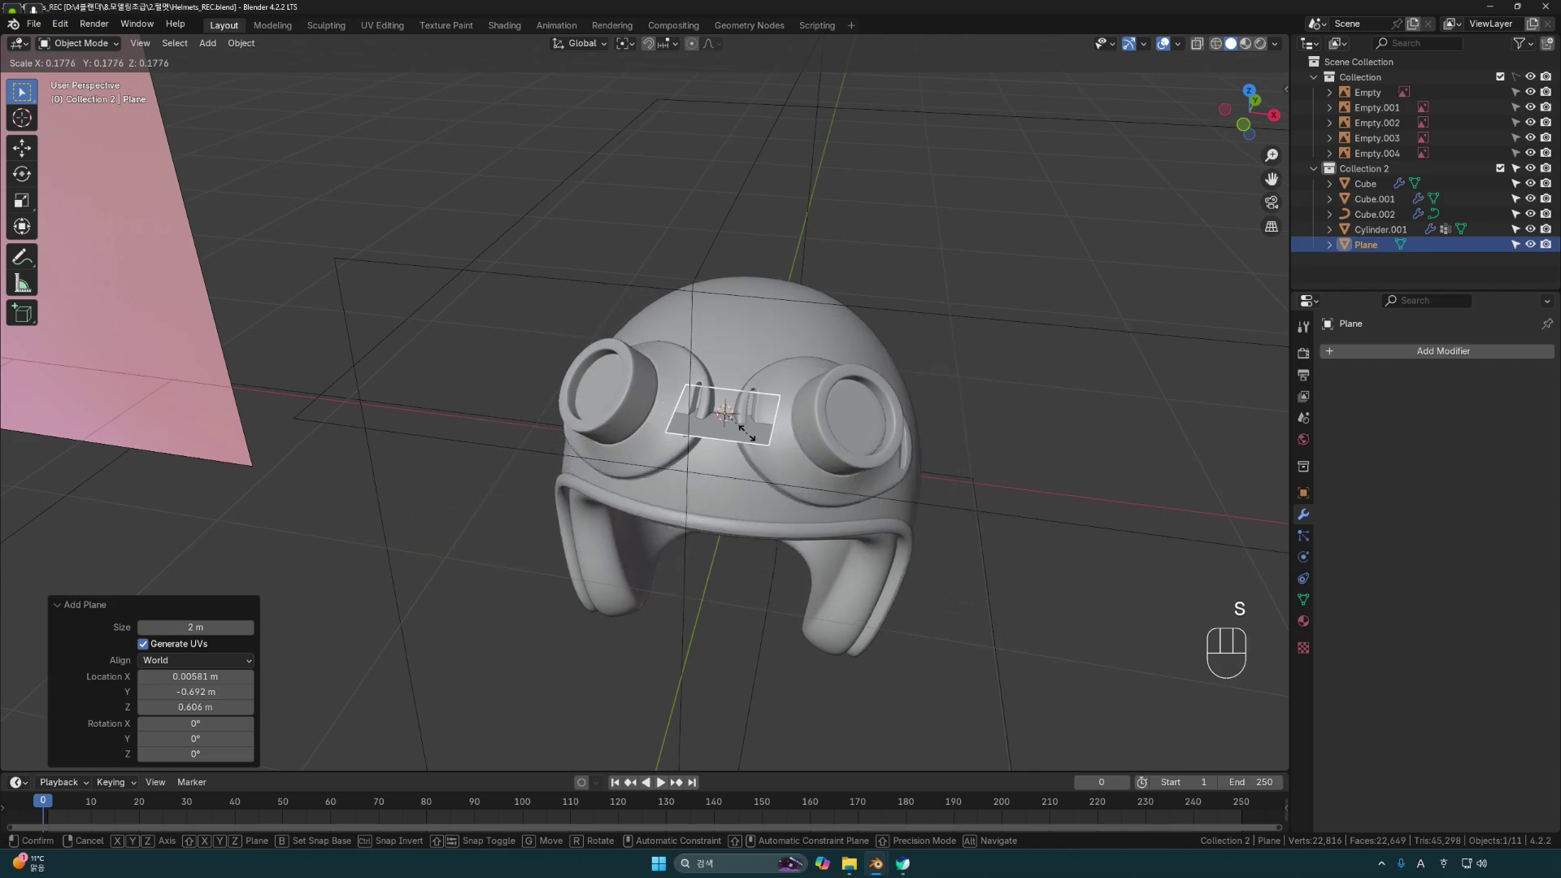
pyautogui.click(759, 428)
# Rotate the small plane about 41° around the X axis to follow the helmet's slope.
pyautogui.scroll(5, 761, 427)
pyautogui.moveTo(759, 426)
pyautogui.mouseDown(button='middle')
pyautogui.moveTo(693, 404)
pyautogui.moveTo(731, 422)
pyautogui.mouseUp(button='middle')
pyautogui.press('r')
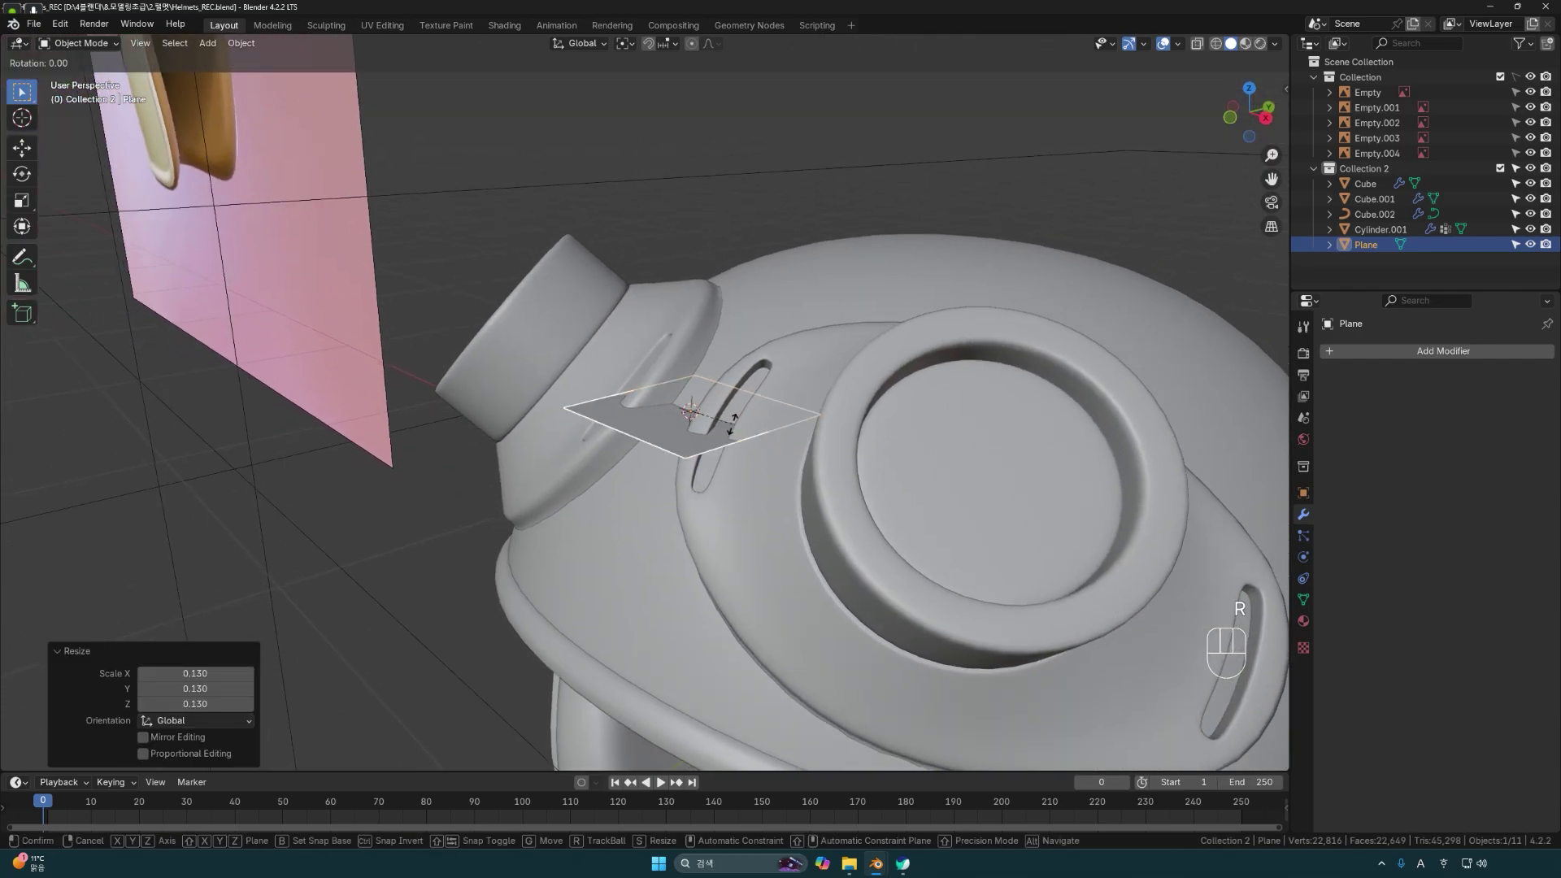
pyautogui.press('y')
pyautogui.press('x')
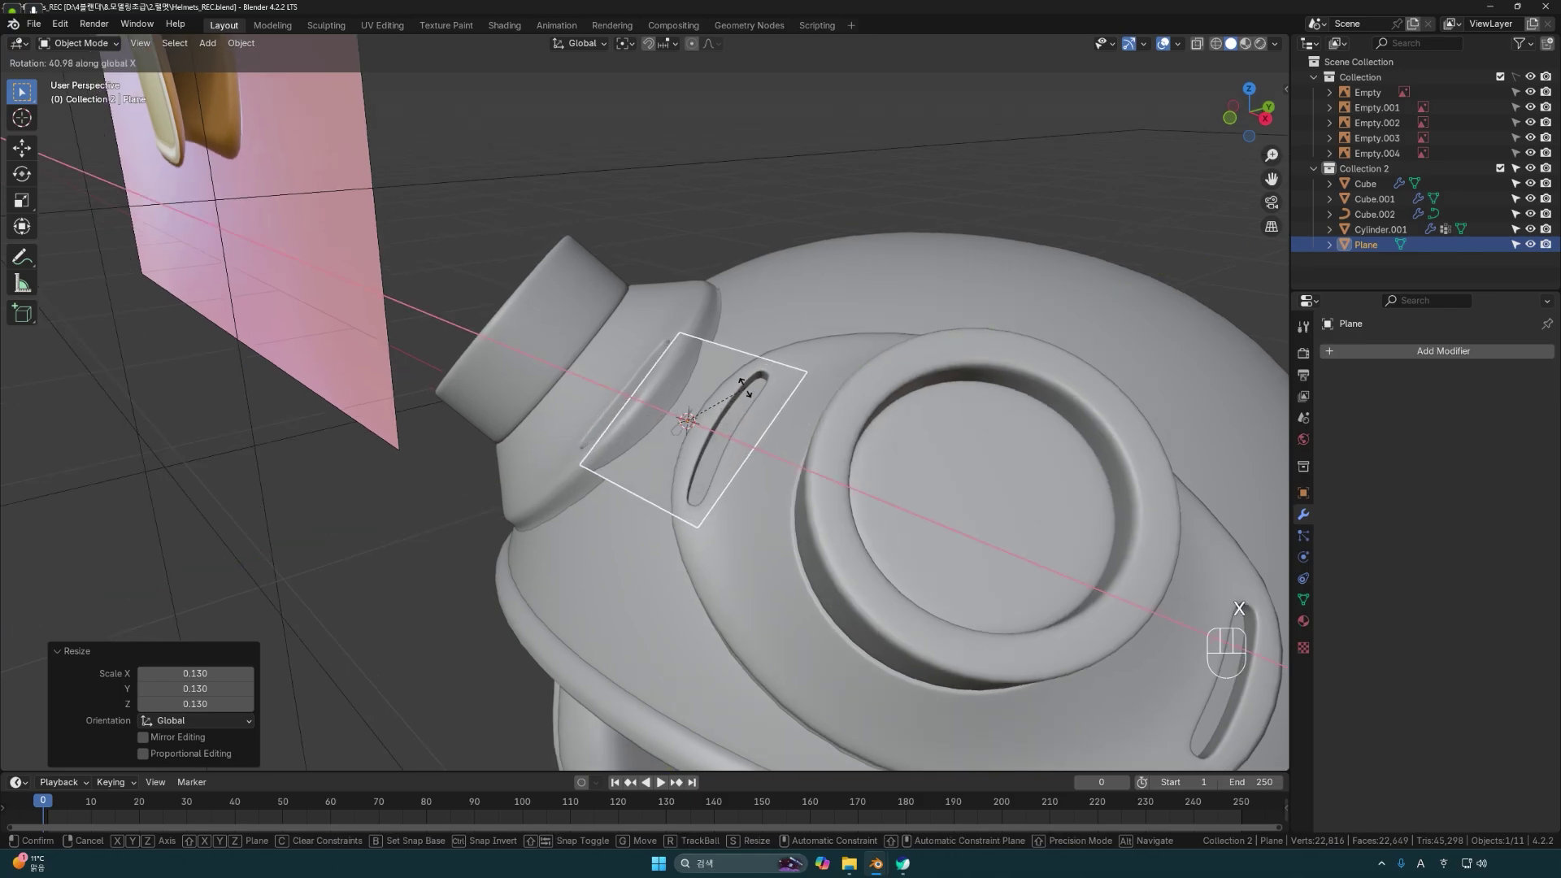
pyautogui.click(744, 388)
pyautogui.moveTo(744, 387); pyautogui.dragTo(723, 439, button='middle')
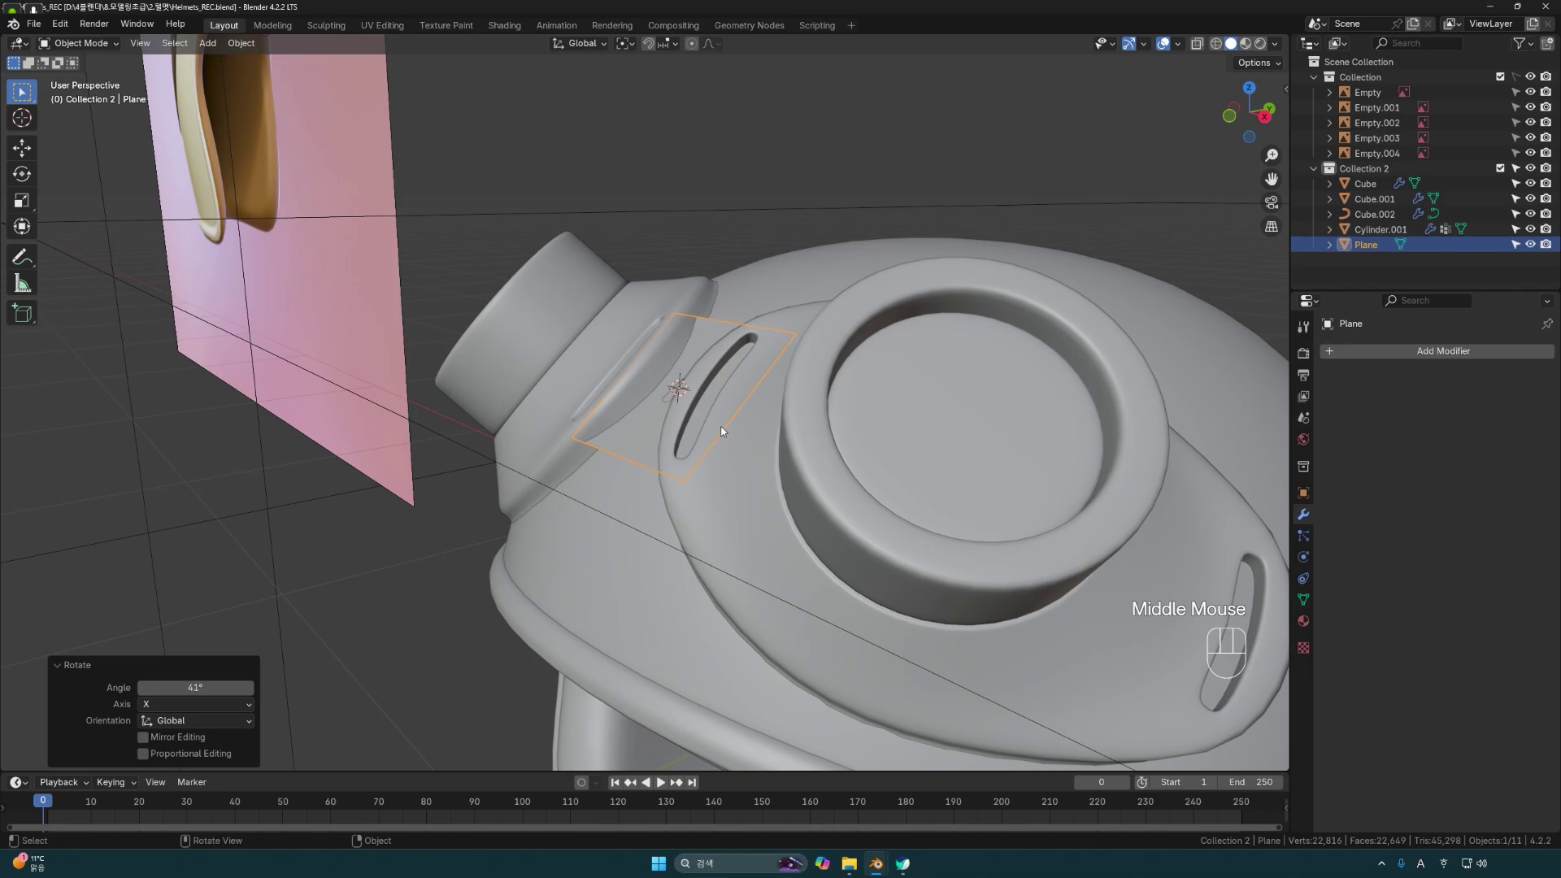
# Raise the plane along its local Z axis off the helmet surface and resize it to span between the goggle slots.
pyautogui.press('g')
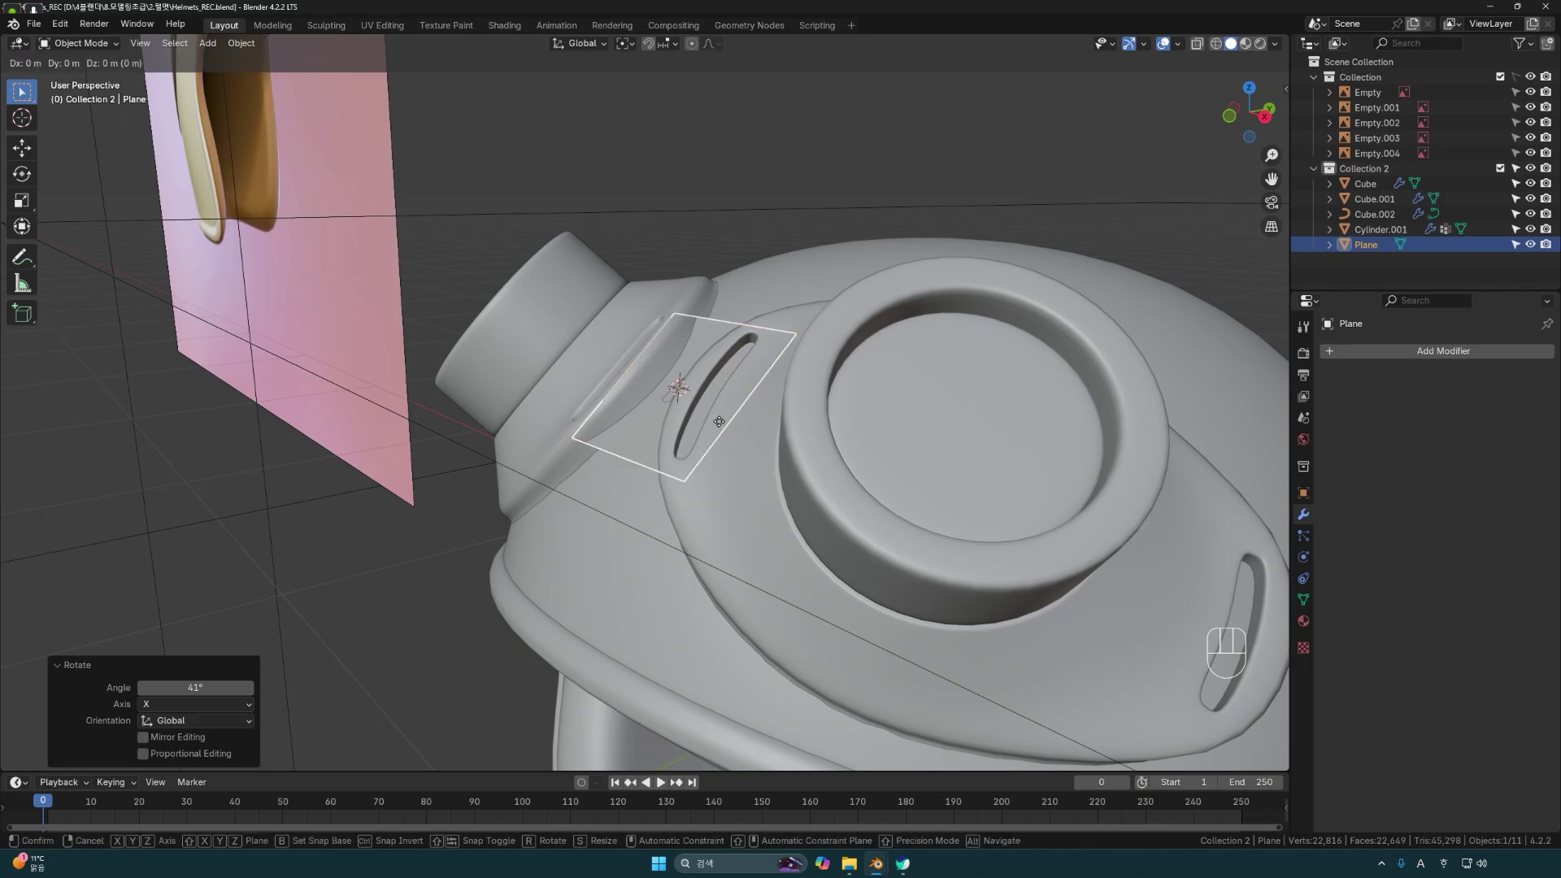
pyautogui.press('z')
pyautogui.press('z')
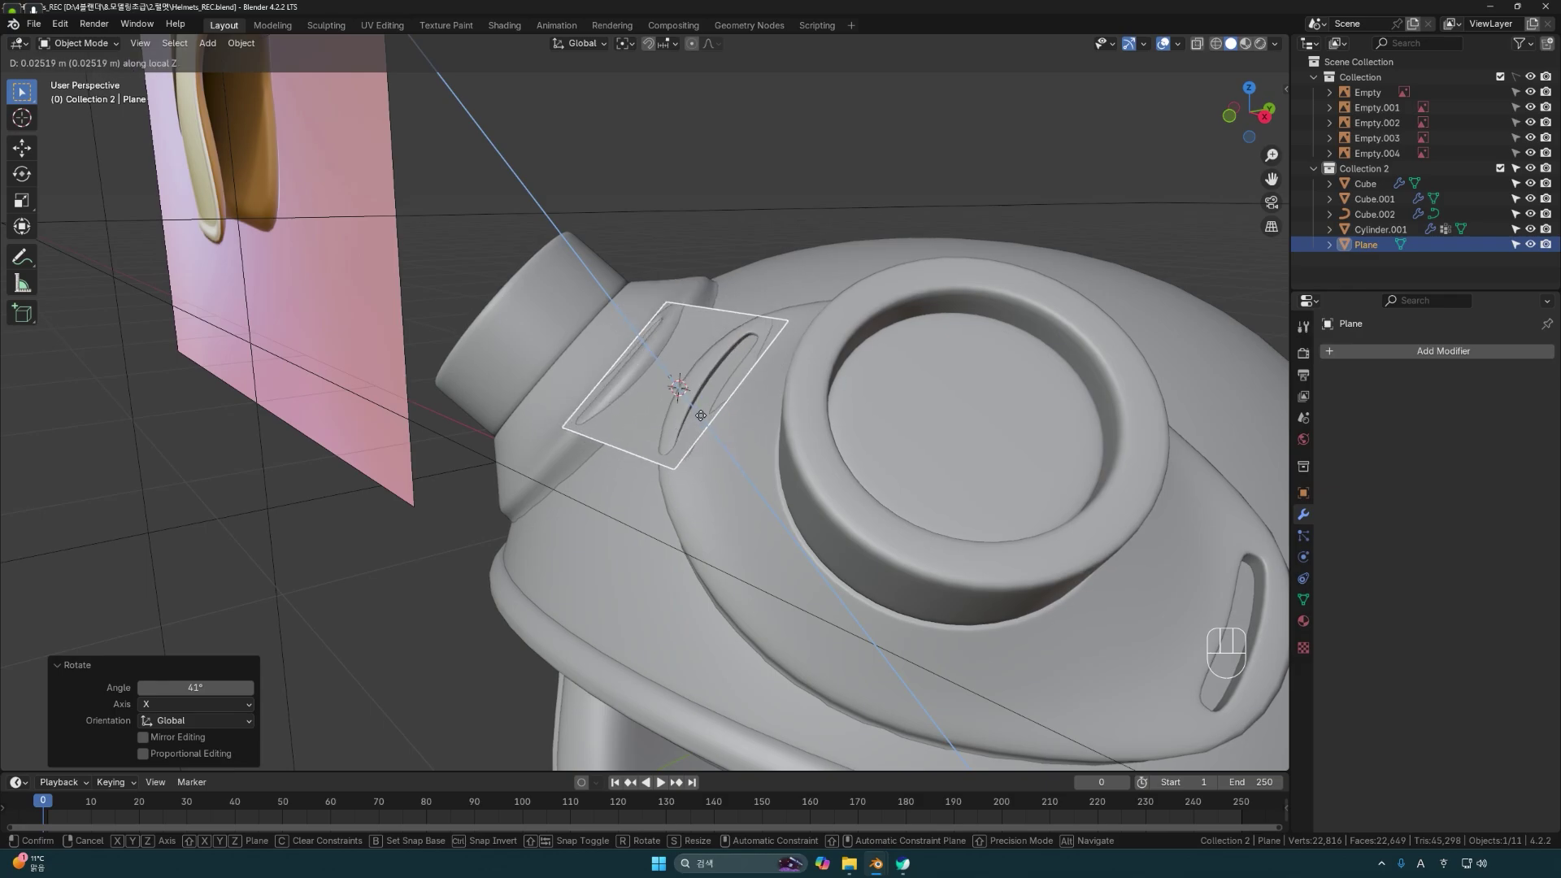
pyautogui.click(688, 416)
pyautogui.moveTo(686, 423); pyautogui.dragTo(783, 425, button='middle')
pyautogui.press('s')
pyautogui.click(842, 441)
# Extrude the plane's two side edges about 0.043 m down along local Z, toward the goggle slots.
pyautogui.press('Tab')
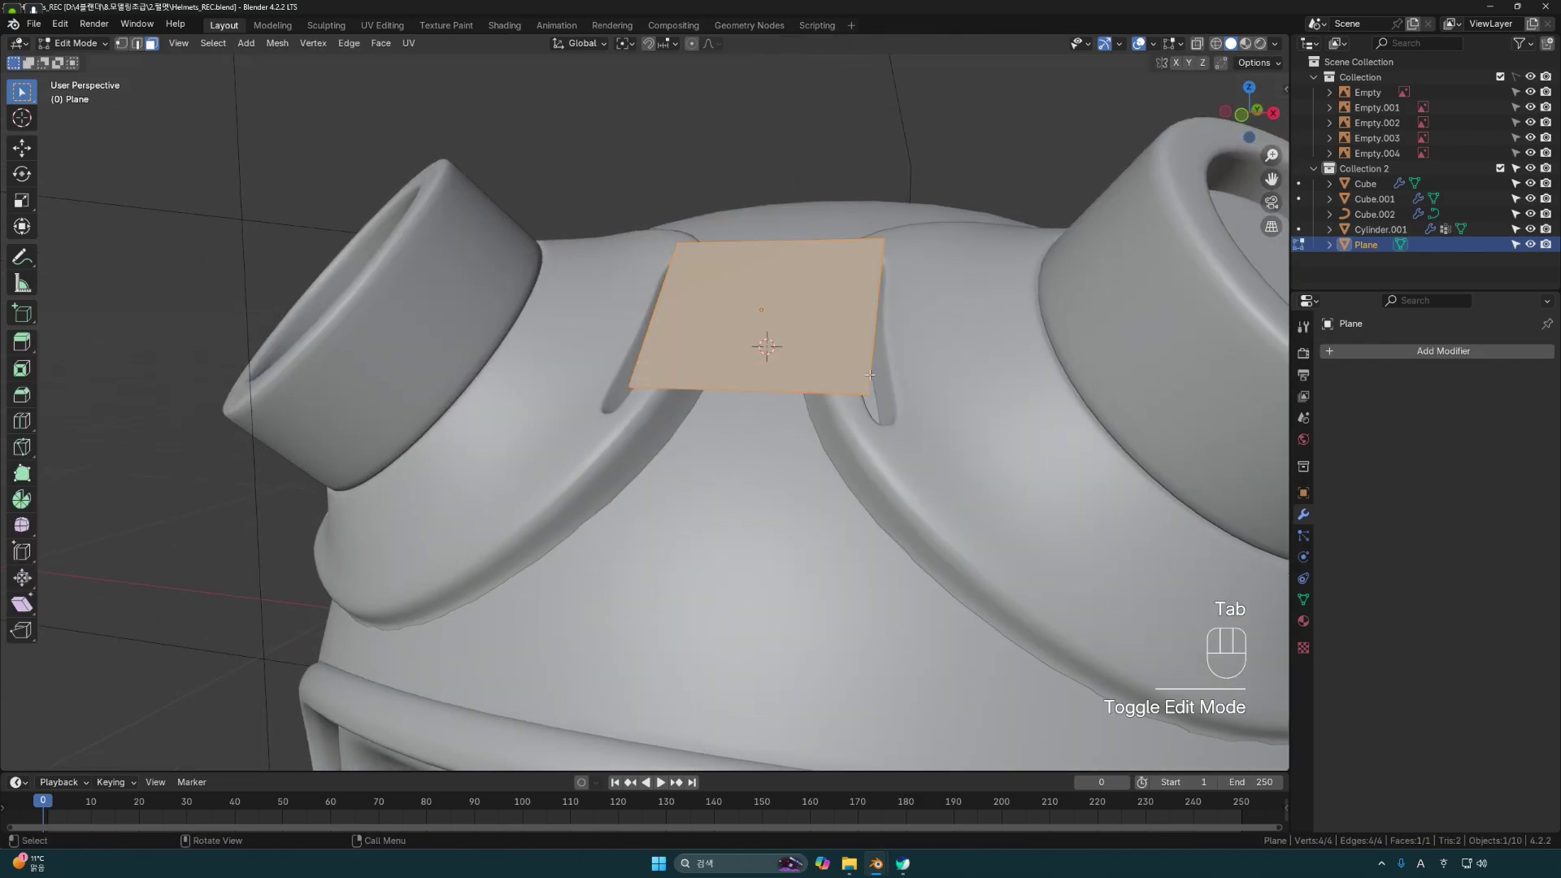
pyautogui.press('2')
pyautogui.click(873, 341)
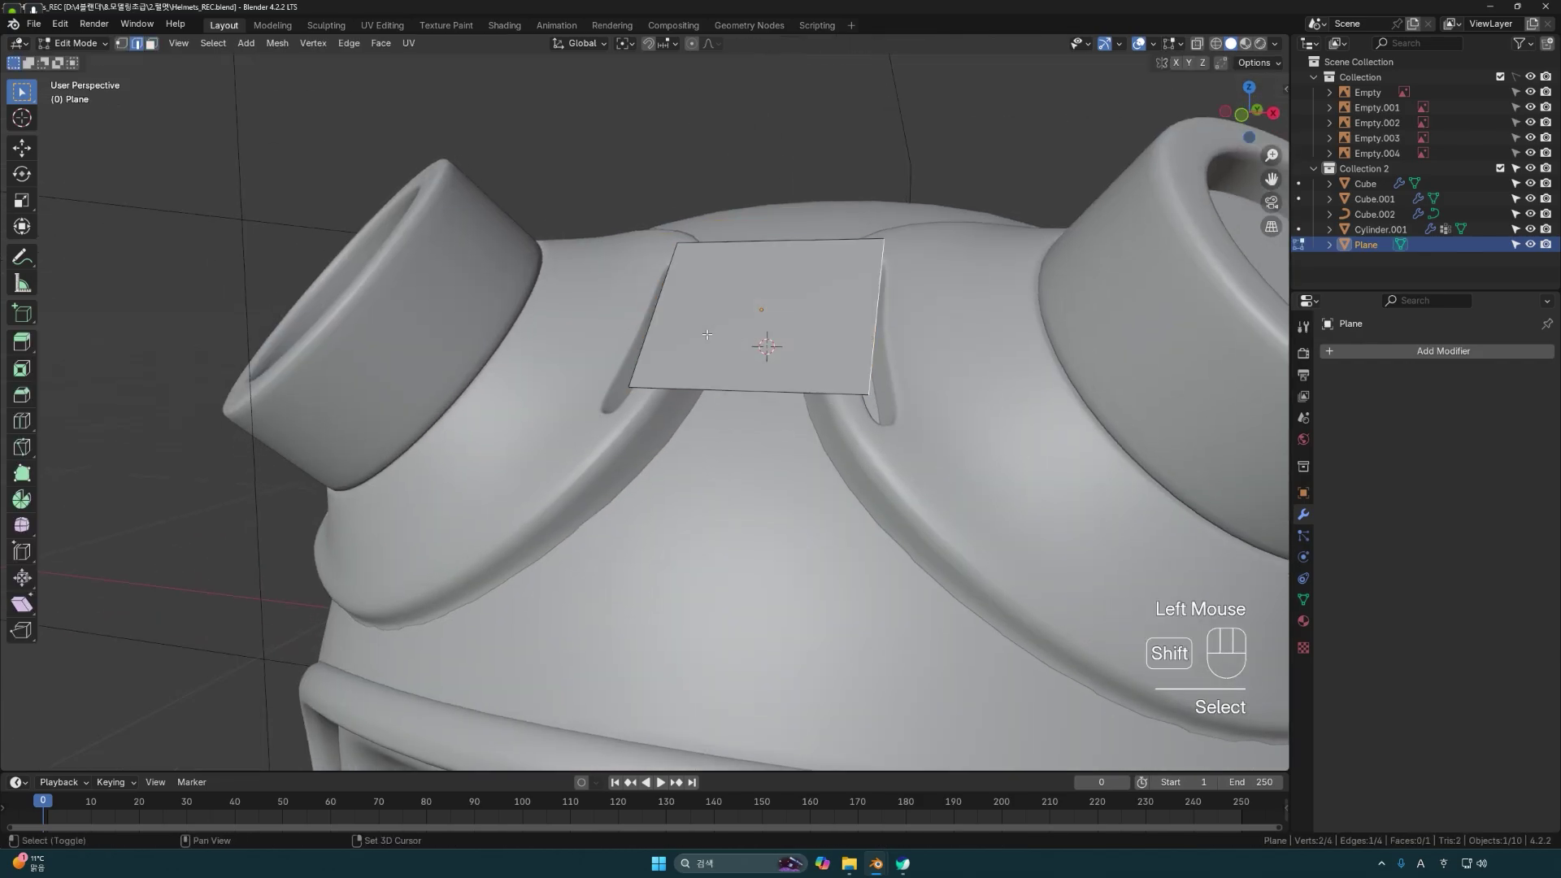
pyautogui.keyDown('shift'); pyautogui.click(651, 334); pyautogui.keyUp('shift')
pyautogui.moveTo(650, 334); pyautogui.dragTo(755, 358, button='middle')
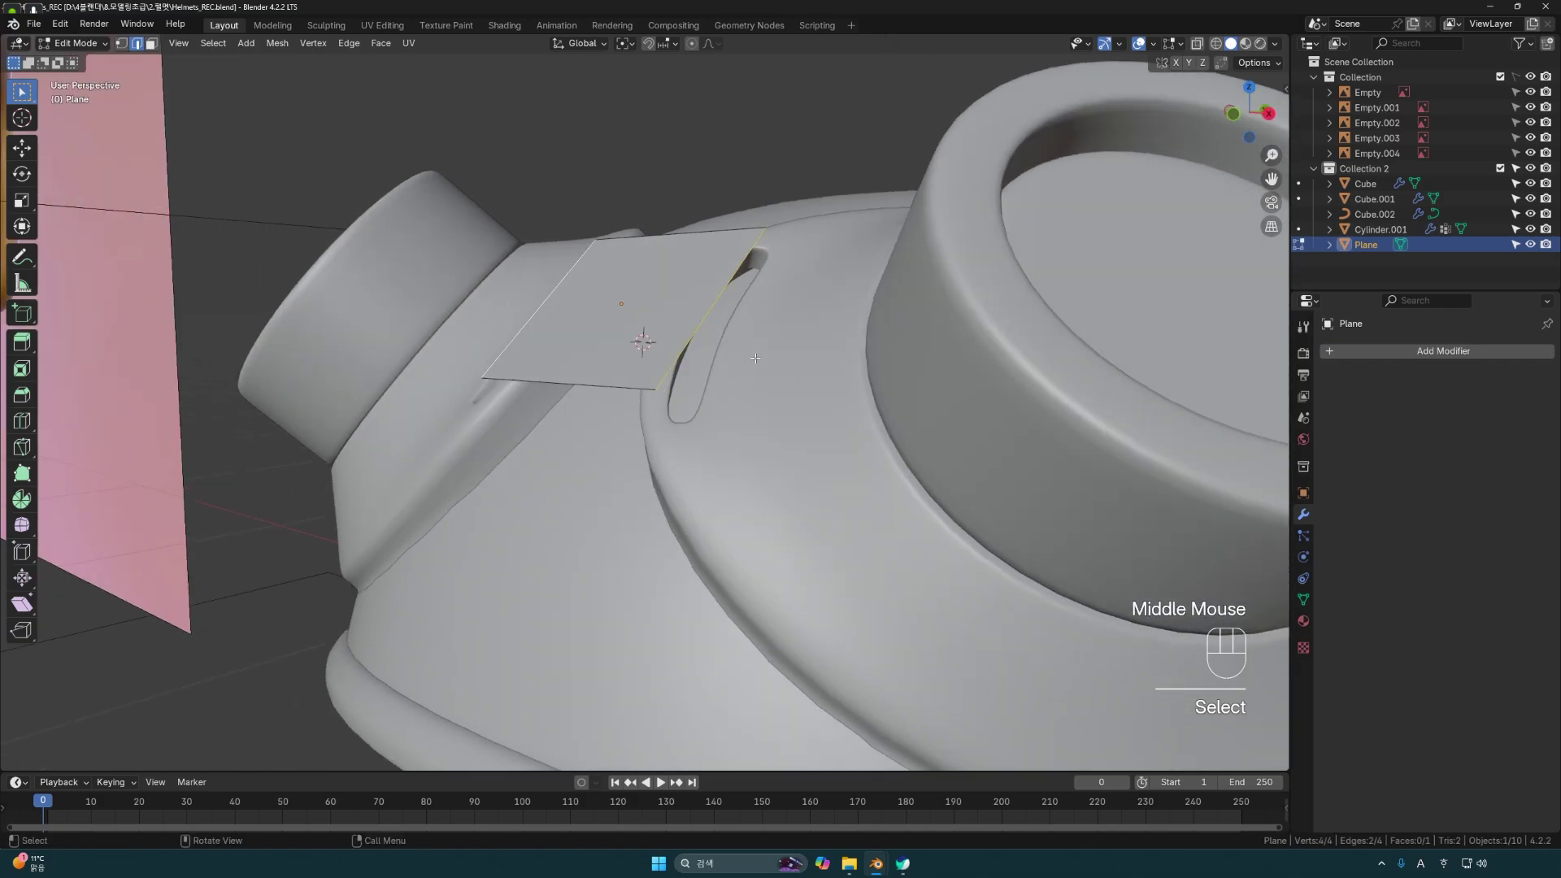
pyautogui.press('e')
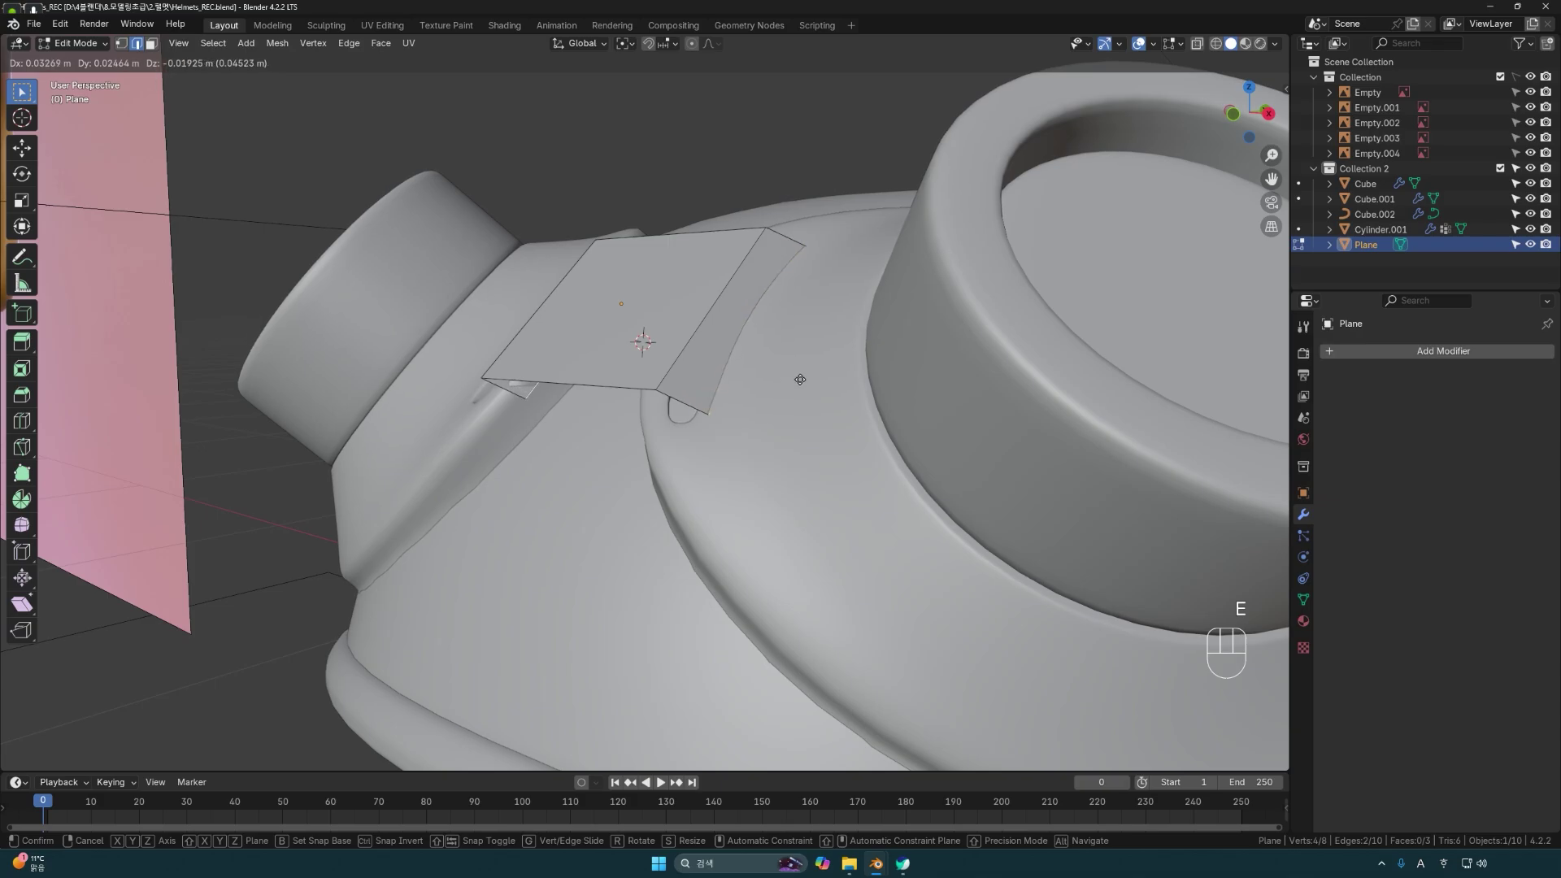
pyautogui.press('z')
pyautogui.press('z')
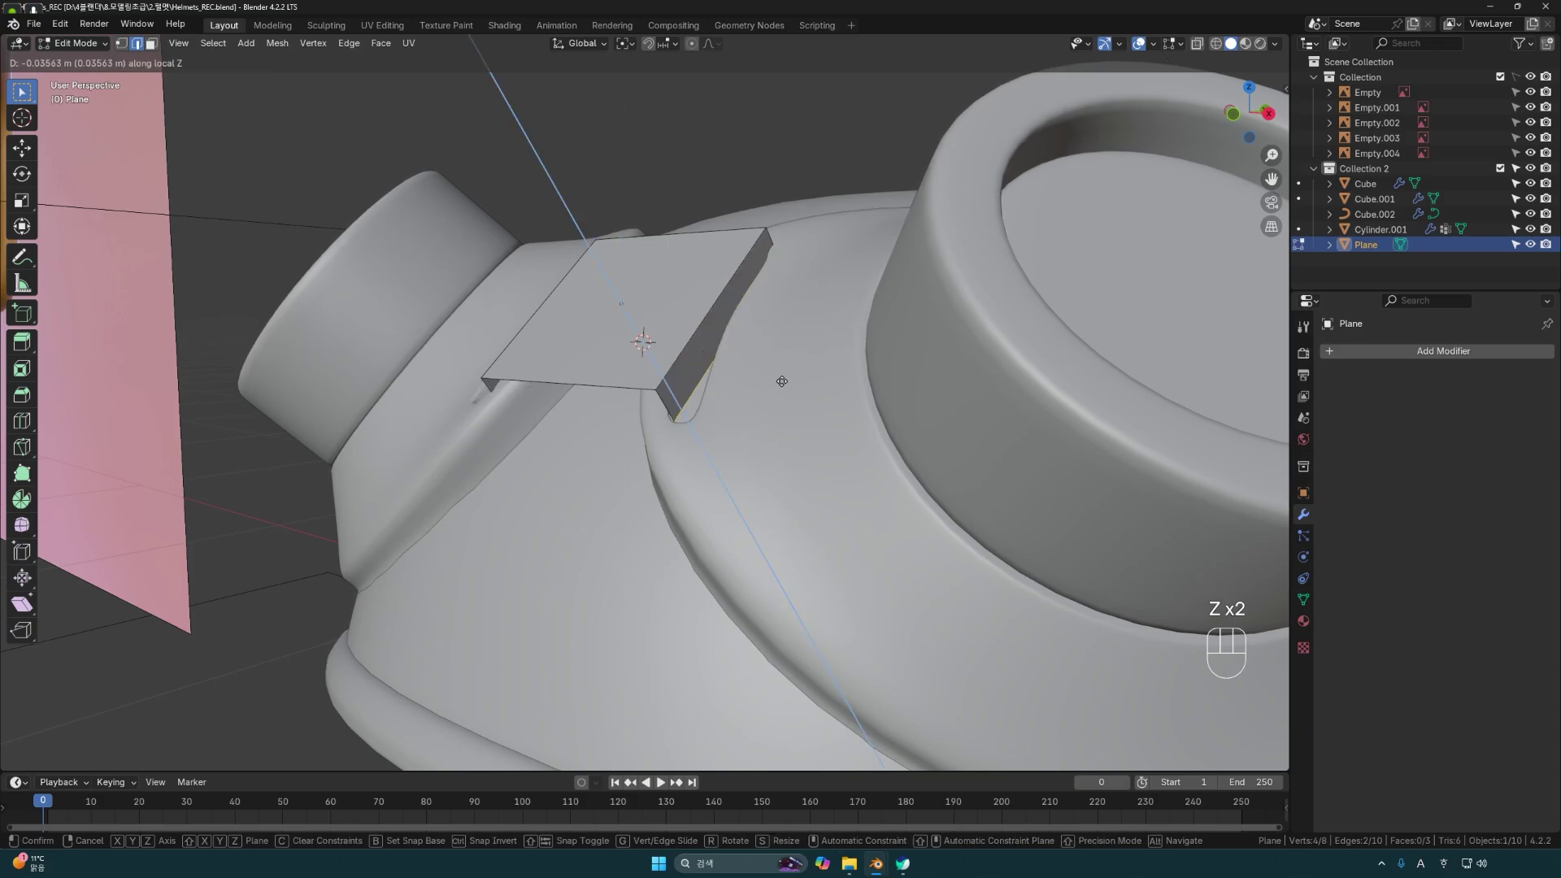
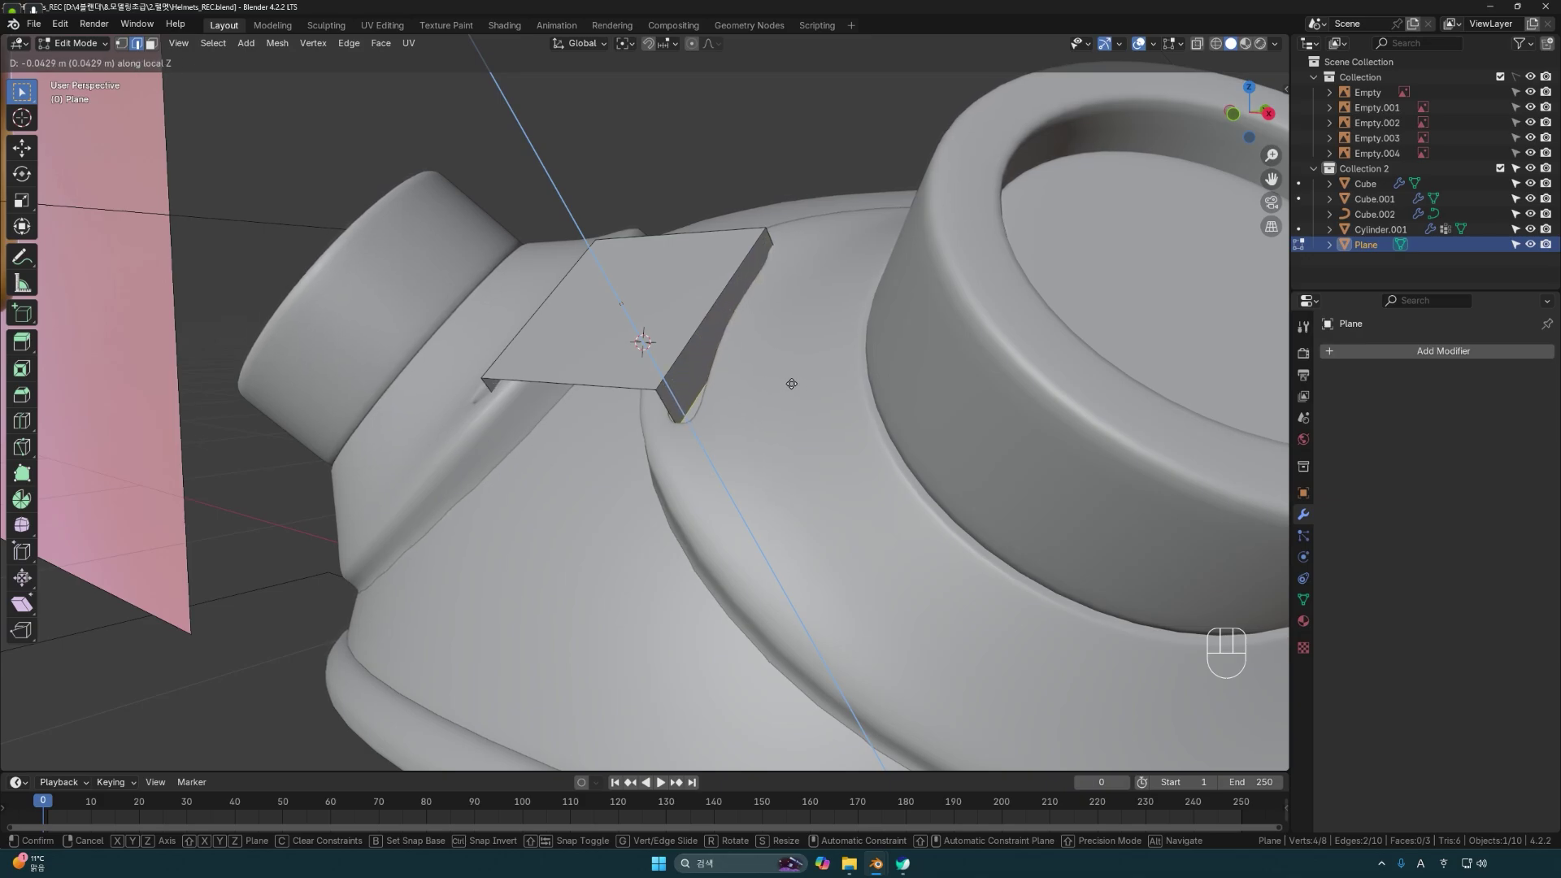
pyautogui.click(795, 386)
pyautogui.moveTo(794, 386); pyautogui.dragTo(741, 439, button='middle')
# Scale the bridge plane to 1.140 along the X axis in Object Mode.
pyautogui.press('Tab')
pyautogui.press('s')
pyautogui.press('x')
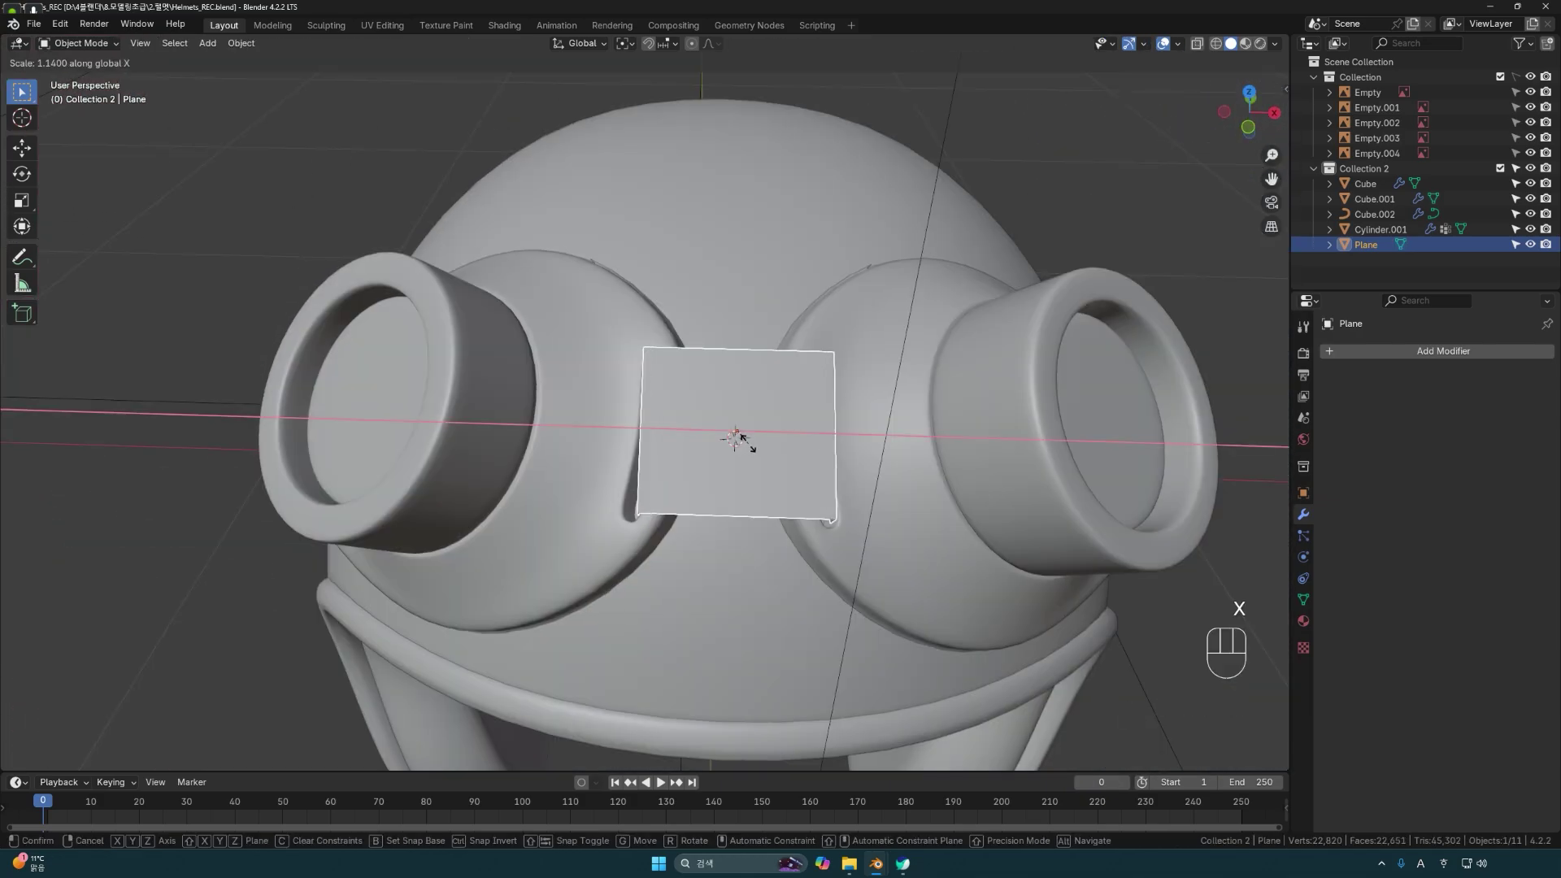
pyautogui.click(748, 443)
pyautogui.moveTo(746, 445)
pyautogui.mouseDown(button='middle')
pyautogui.moveTo(738, 397)
pyautogui.moveTo(741, 423)
pyautogui.mouseUp(button='middle')
pyautogui.scroll(1, 738, 395)
# Add a Solidify modifier to the bridge with a thickness of -0.26 m and an offset of 1.
pyautogui.click(1371, 356)
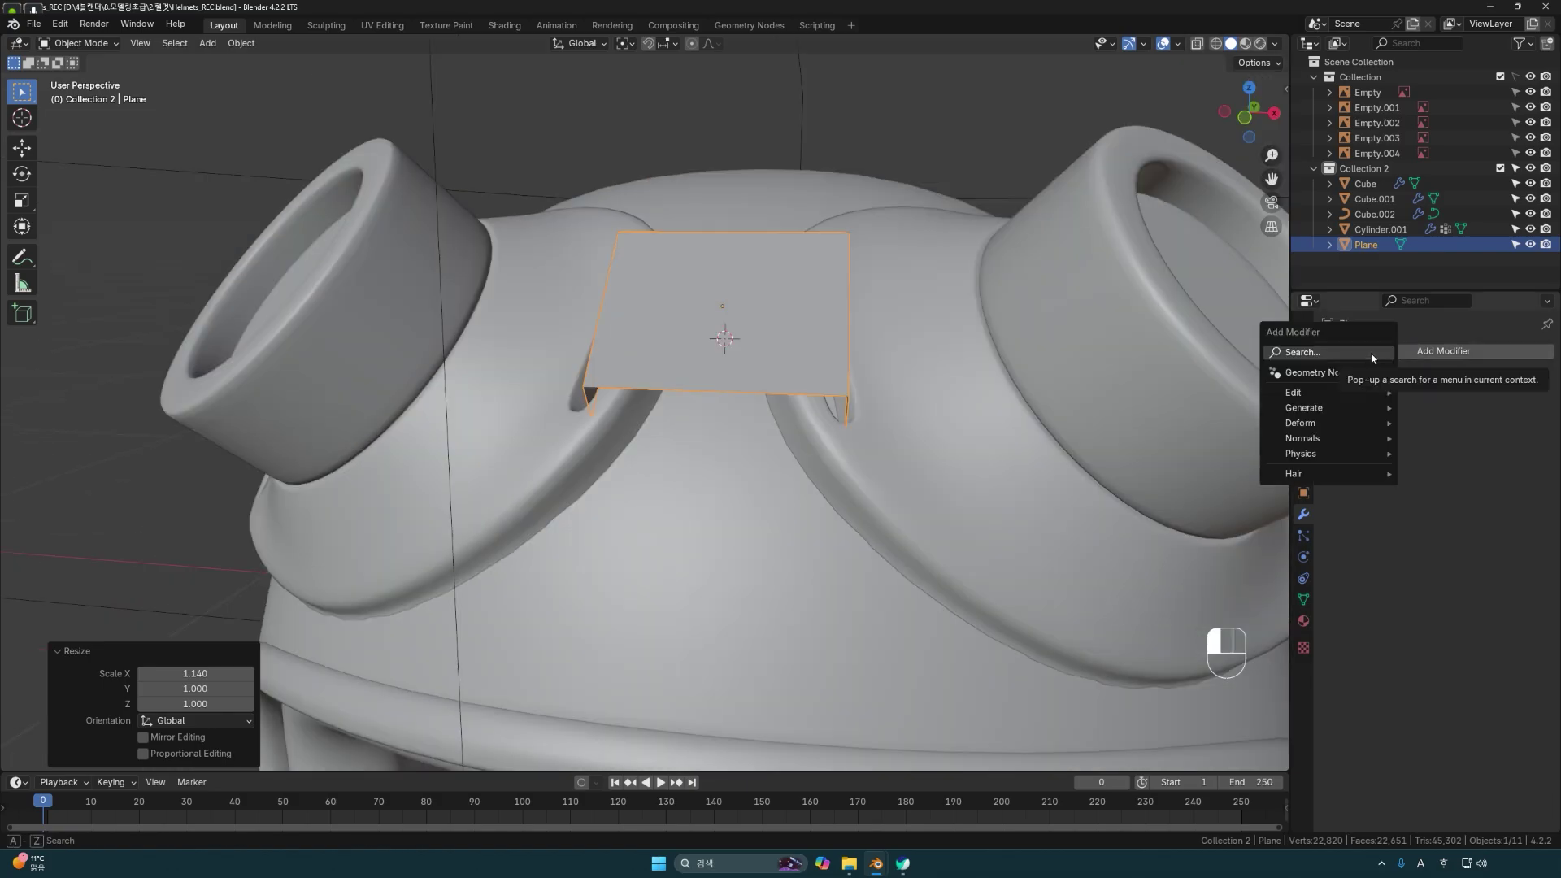
pyautogui.write('s')
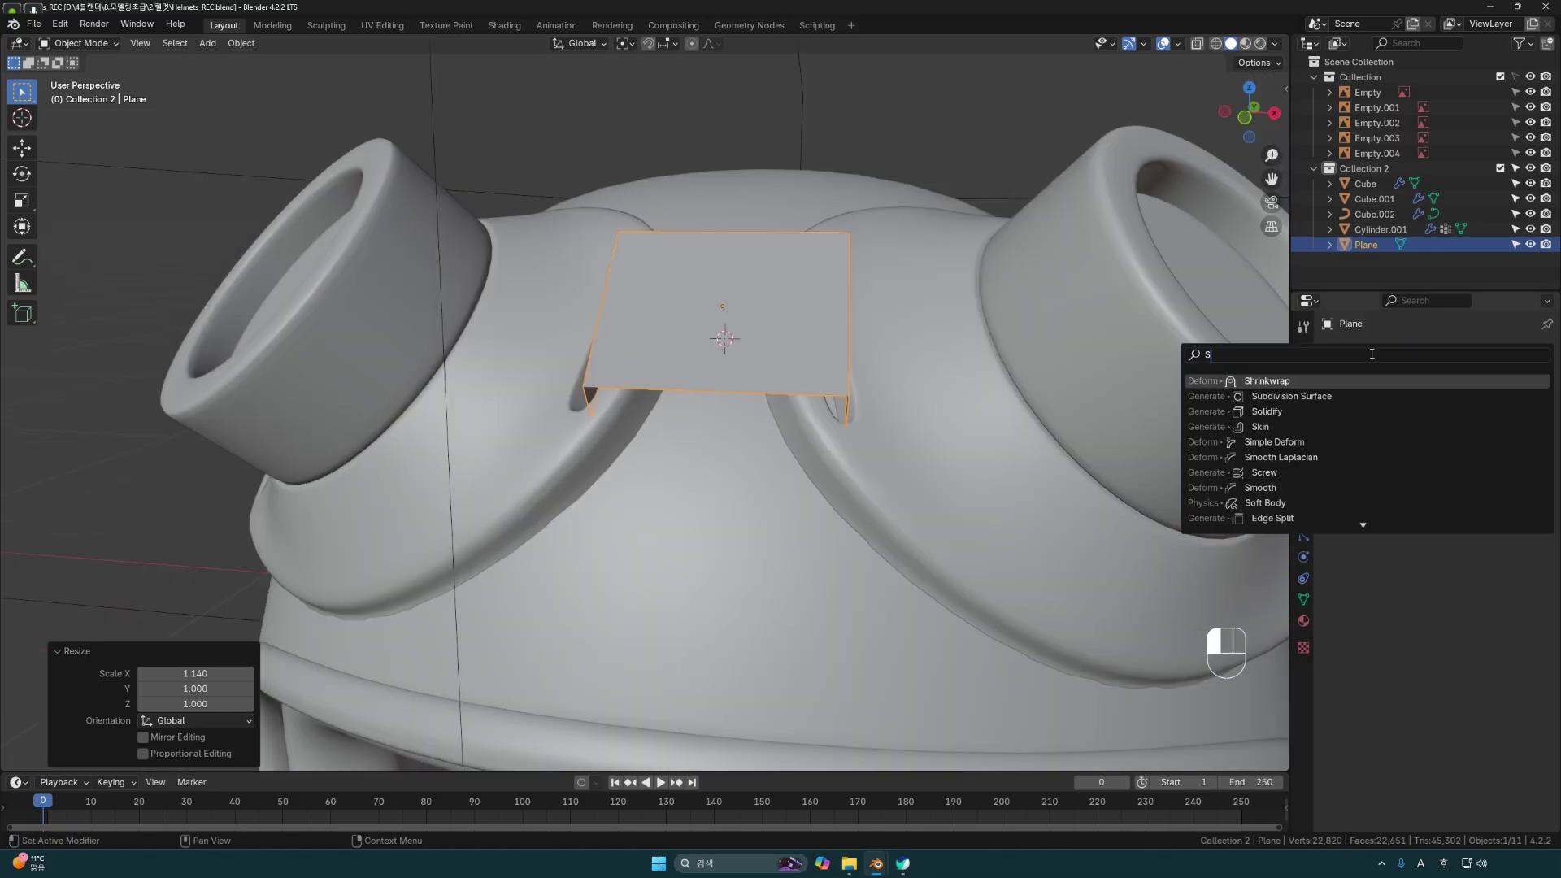
pyautogui.click(1288, 412)
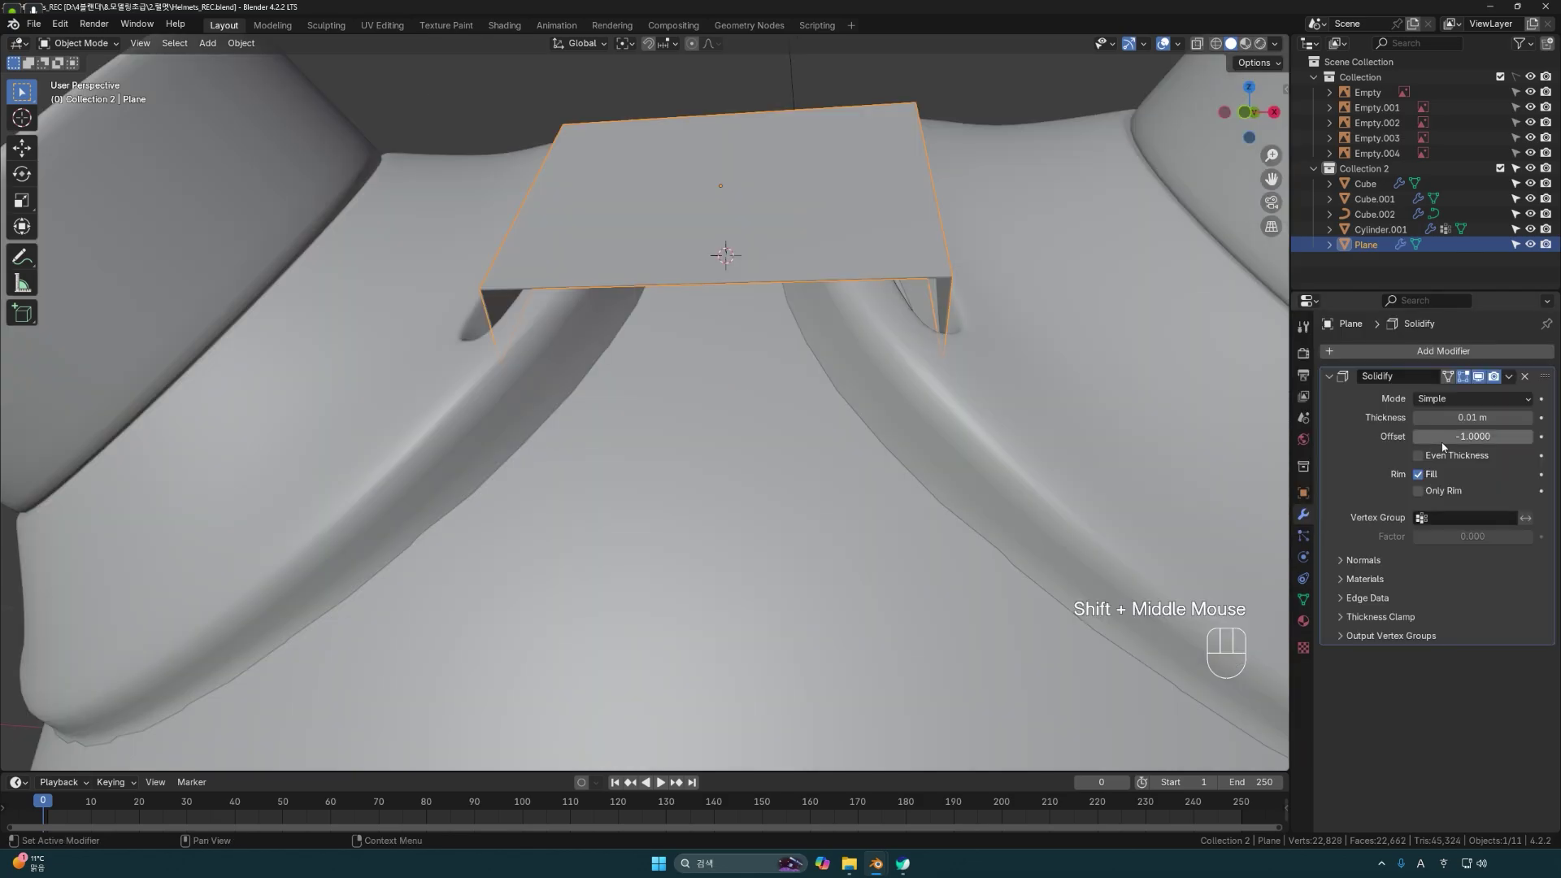
pyautogui.moveTo(1443, 446); pyautogui.dragTo(1373, 417)
pyautogui.moveTo(960, 423); pyautogui.dragTo(976, 472, button='middle')
# Add a Subdivision Surface modifier to the bridge with a viewport level of 2.
pyautogui.click(1412, 354)
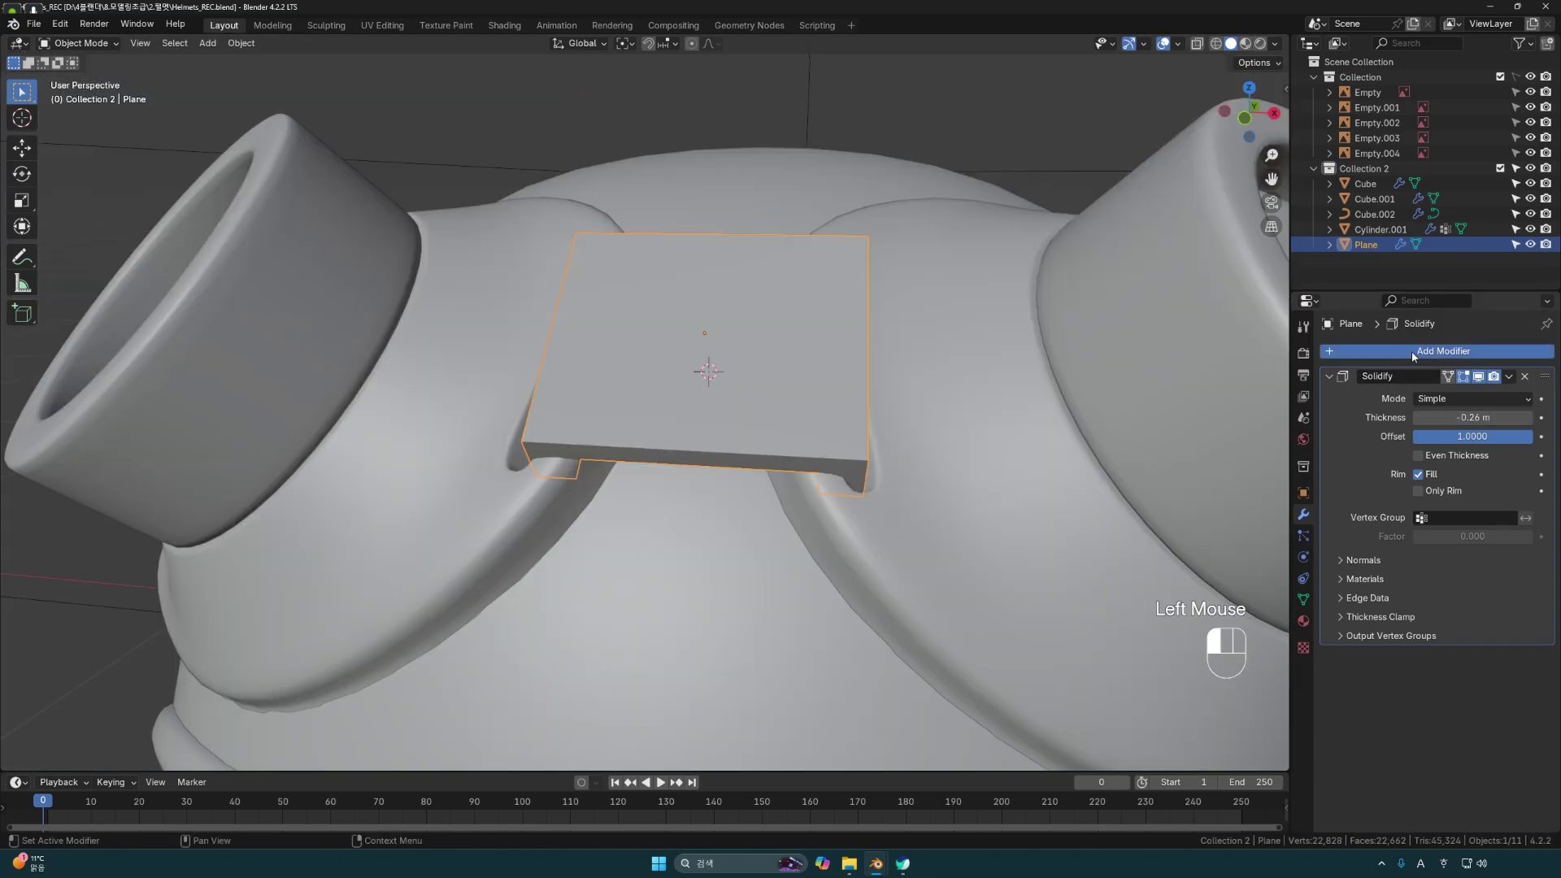
pyautogui.write('s')
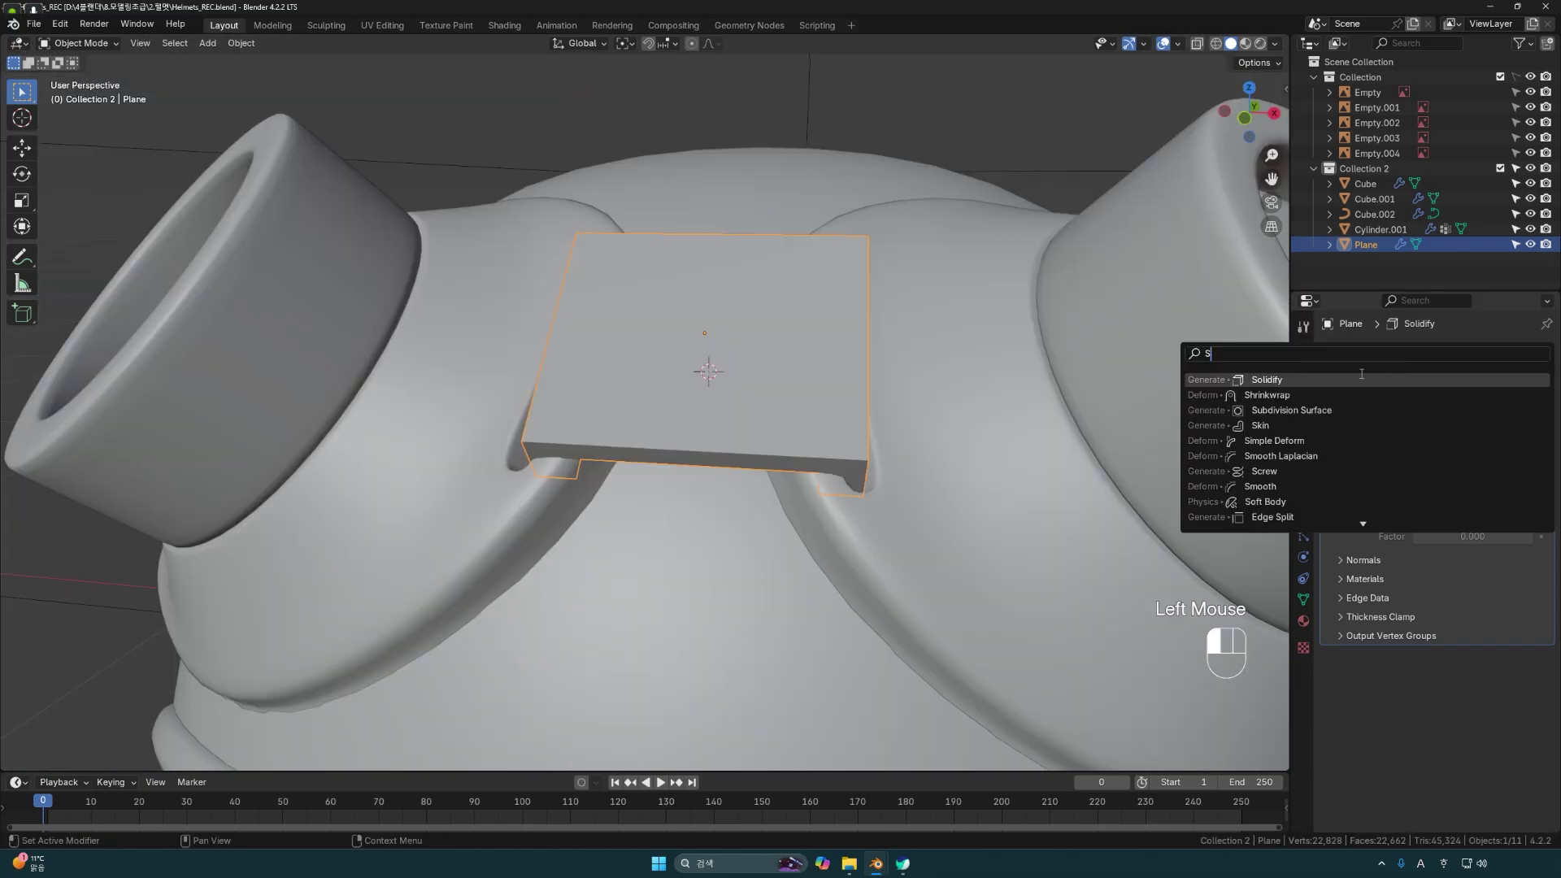
pyautogui.click(1308, 410)
pyautogui.moveTo(845, 349); pyautogui.dragTo(1074, 445, button='middle')
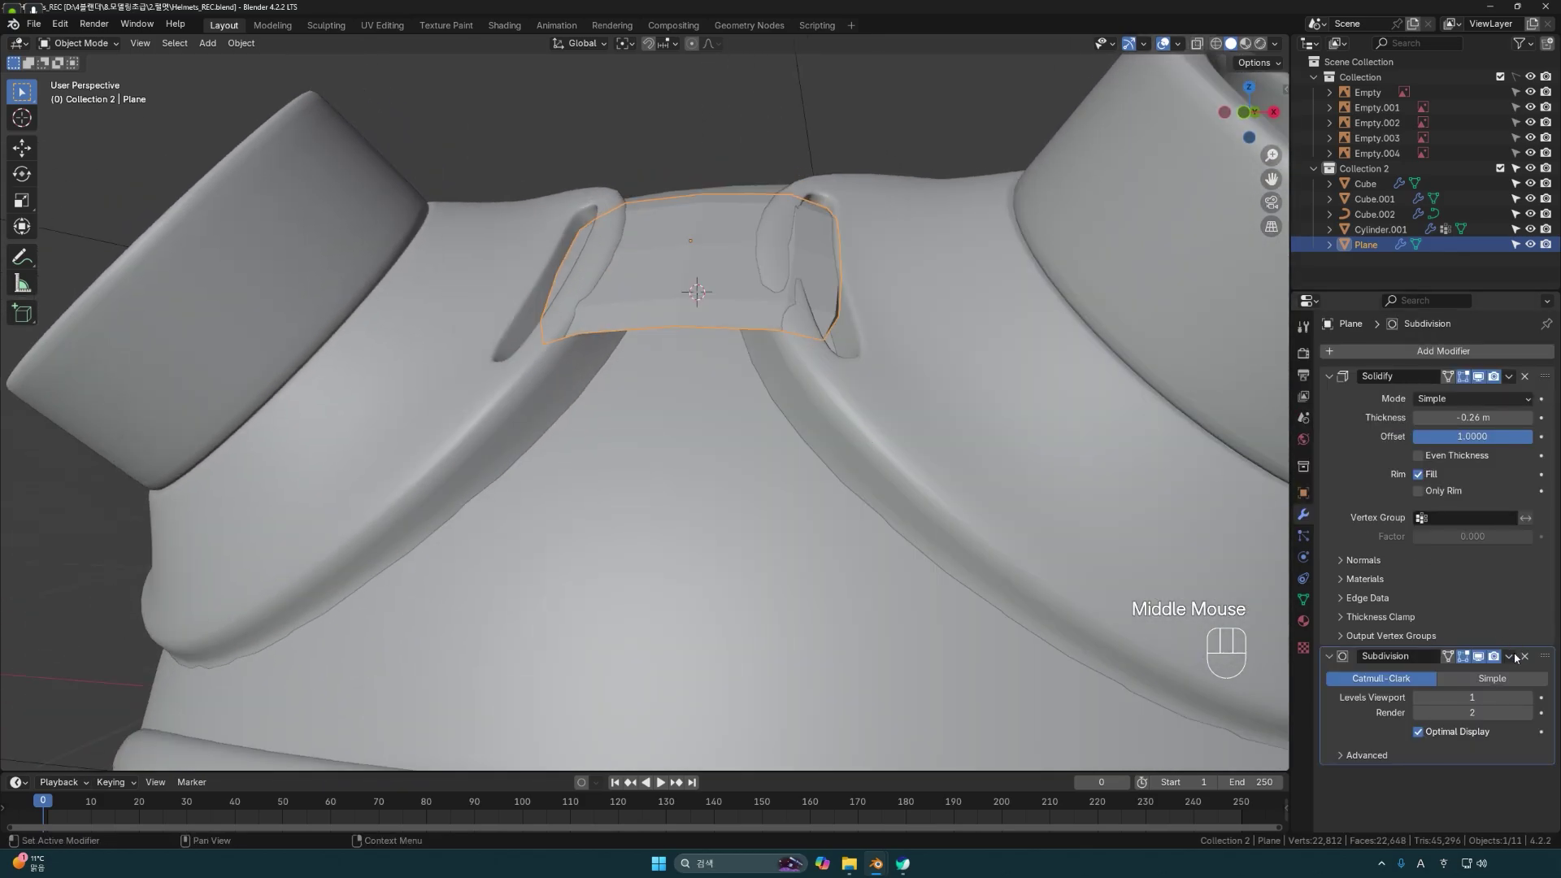
pyautogui.click(1527, 697)
pyautogui.moveTo(805, 427); pyautogui.dragTo(728, 398, button='middle')
# Add a loop cut near each side edge of the bridge and set the Solidify thickness to -0.436 m.
pyautogui.press('Tab')
pyautogui.hotkey('ctrl', 'r')
pyautogui.click(723, 411)
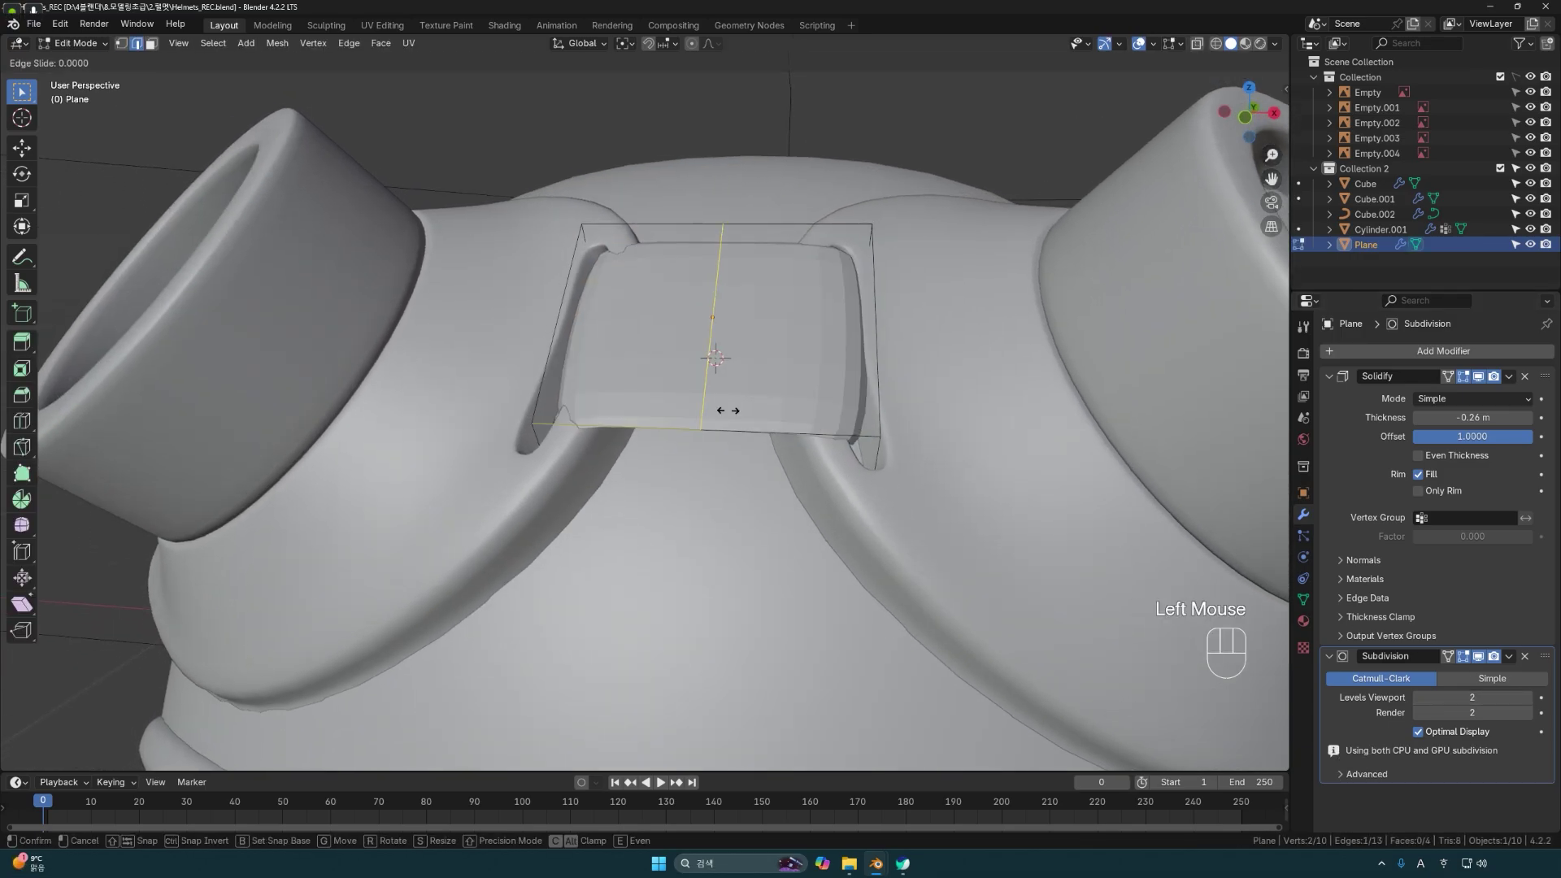
pyautogui.click(612, 407)
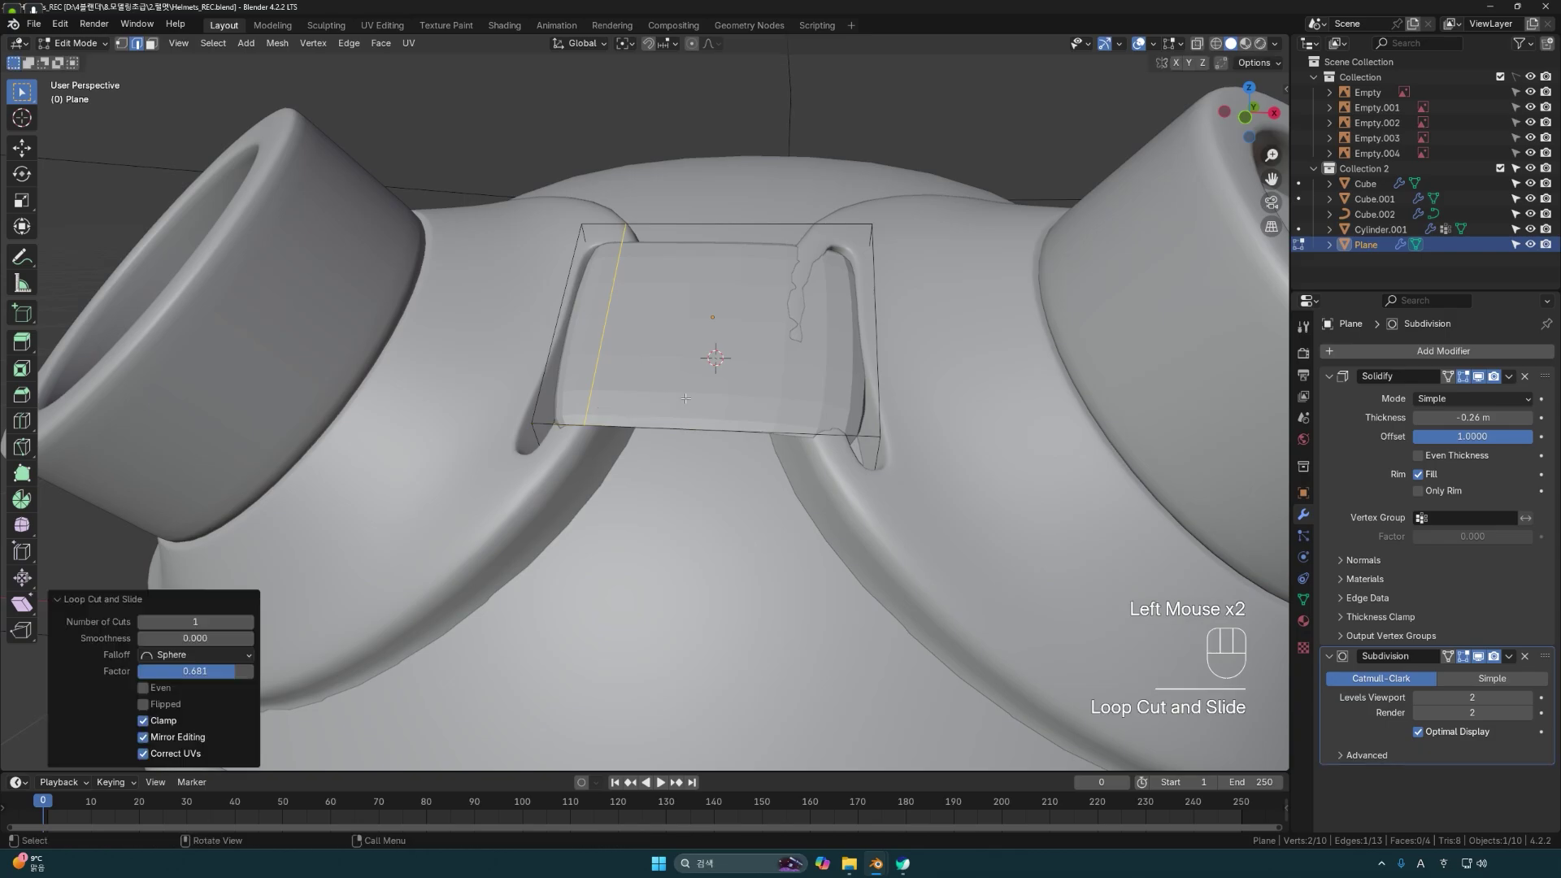
pyautogui.hotkey('ctrl', 'r')
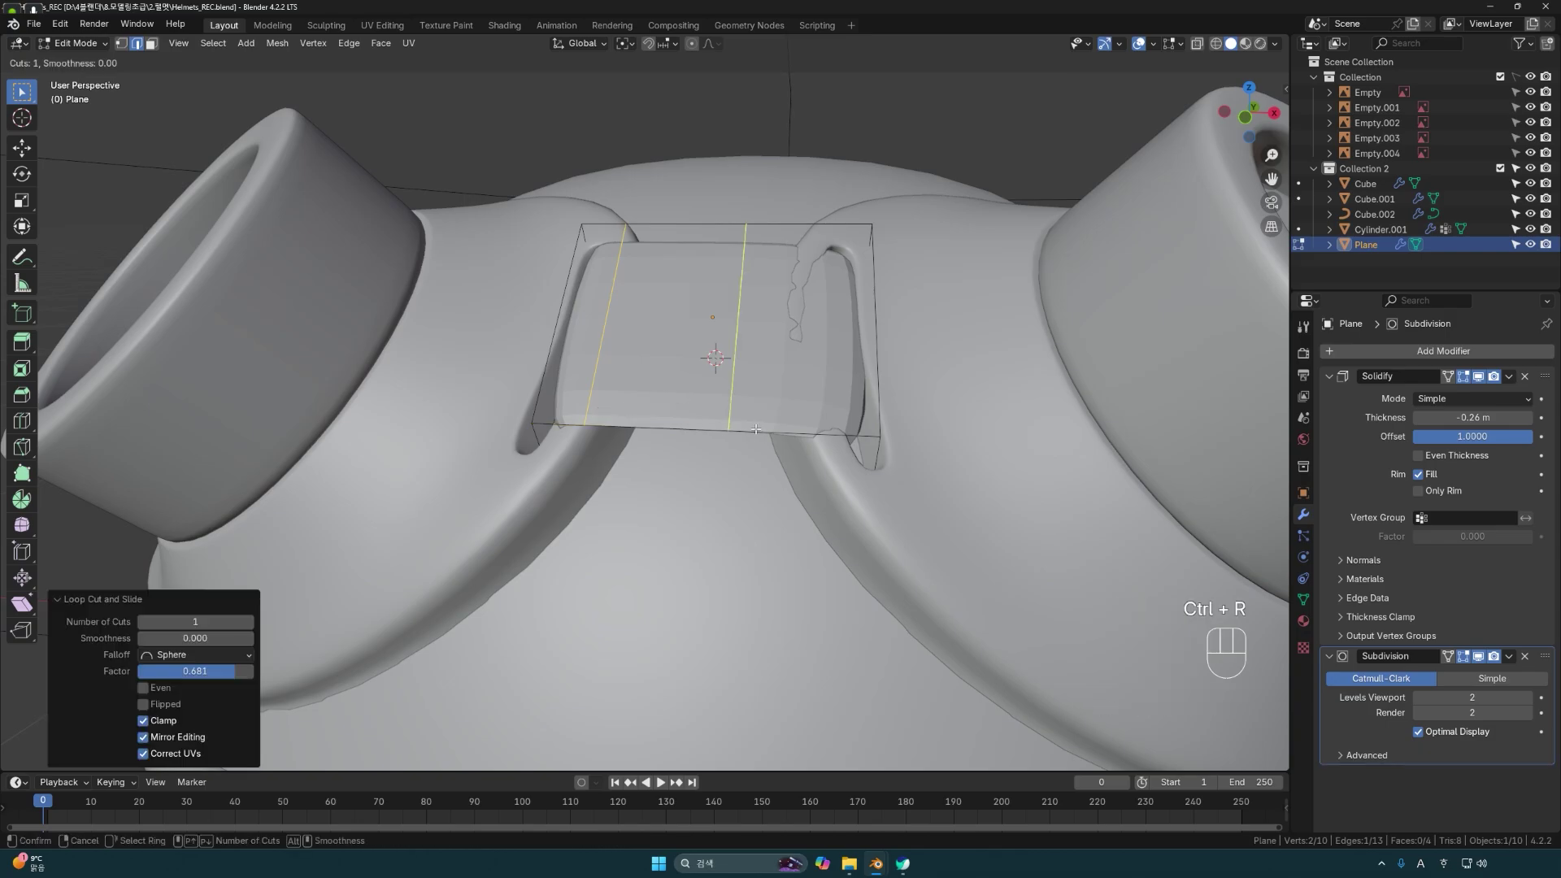
pyautogui.click(689, 416)
pyautogui.click(827, 434)
pyautogui.moveTo(826, 434); pyautogui.dragTo(827, 369, button='middle')
pyautogui.keyDown('shift'); pyautogui.moveTo(1472, 418); pyautogui.dragTo(1330, 418); pyautogui.keyUp('shift')
pyautogui.moveTo(901, 450); pyautogui.dragTo(909, 485, button='middle')
# Add a centred loop cut across the bridge and raise it along local Z to arch the strap.
pyautogui.hotkey('ctrl', 'r')
pyautogui.click(701, 460)
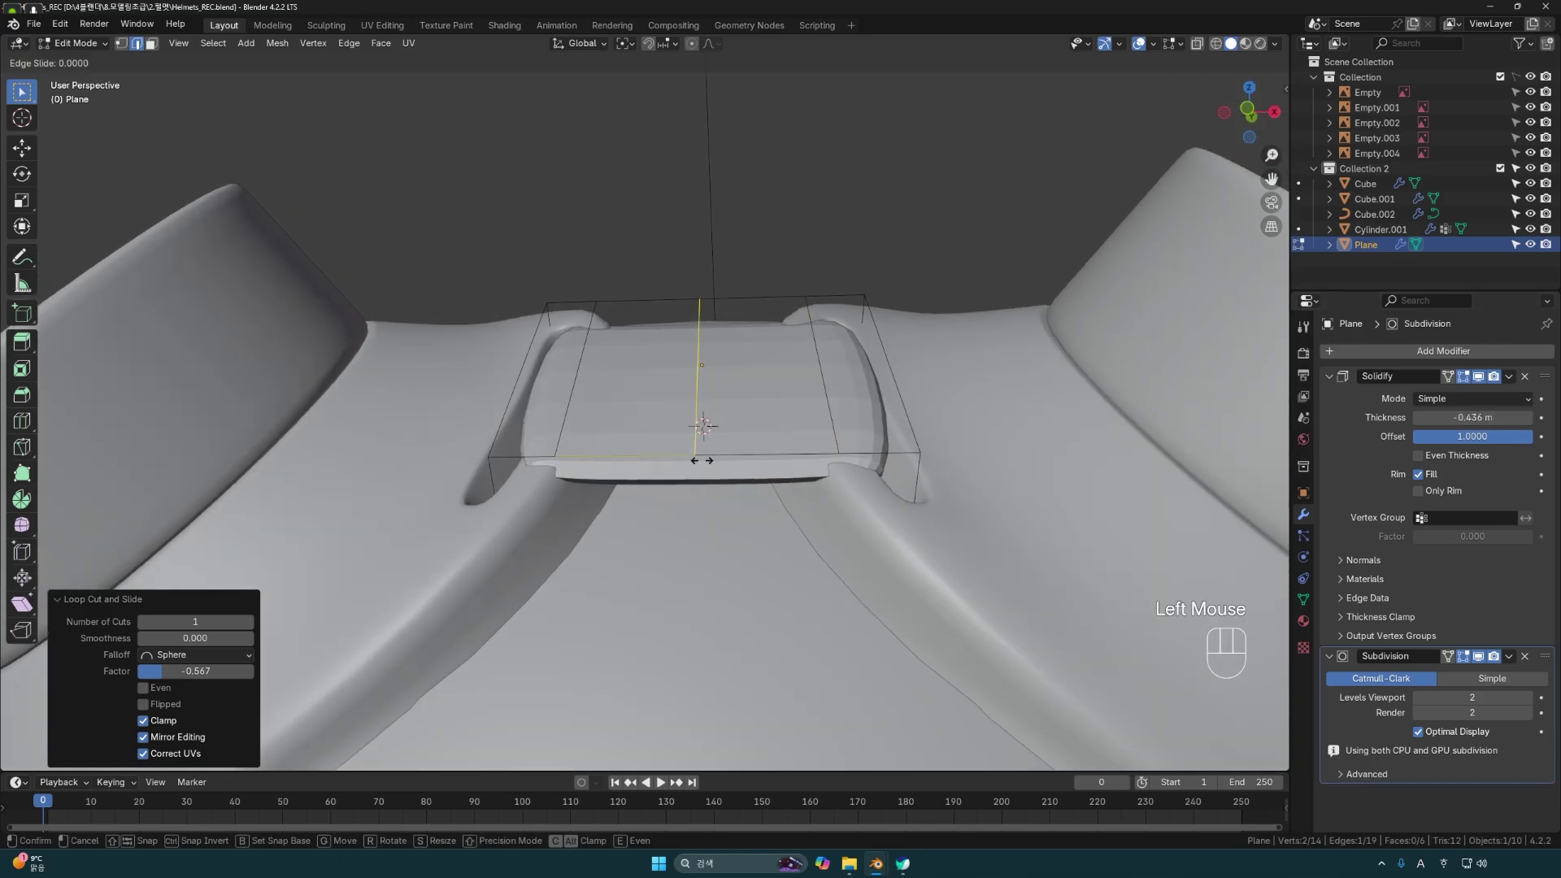
pyautogui.click(701, 460)
pyautogui.moveTo(702, 460); pyautogui.dragTo(672, 454, button='middle')
pyautogui.press('g')
pyautogui.press('z')
pyautogui.press('z')
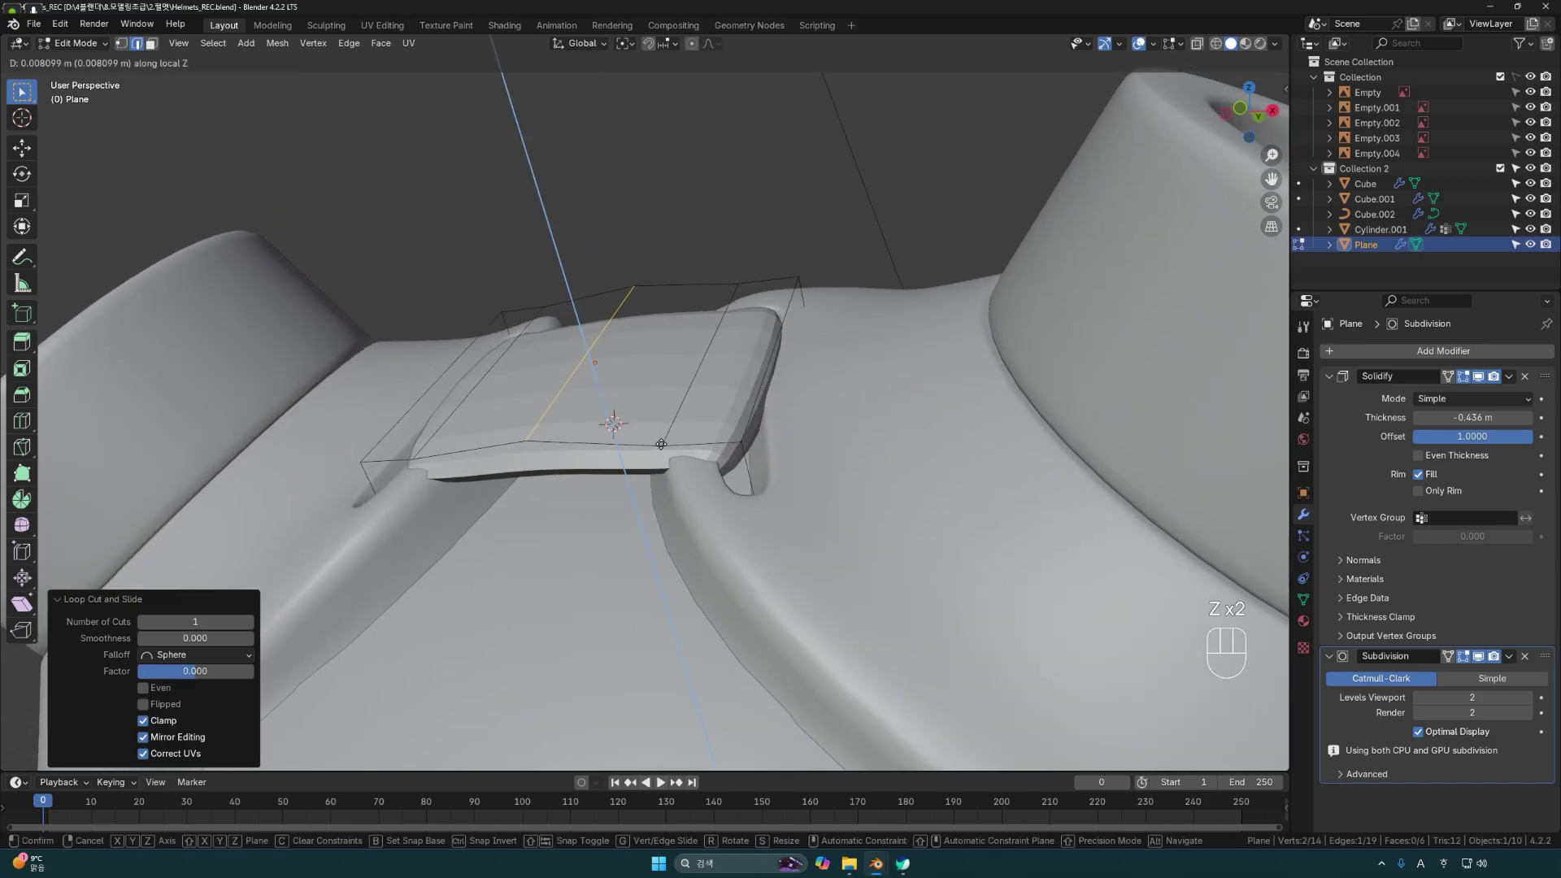
pyautogui.click(654, 434)
pyautogui.moveTo(654, 434); pyautogui.dragTo(699, 395, button='middle')
# In top view, move the rear vertices of the two side loops about 0.01 m along negative Y to curve that edge.
pyautogui.press('1')
pyautogui.press('KP_7')
pyautogui.moveTo(798, 265); pyautogui.dragTo(824, 303)
pyautogui.keyDown('shift'); pyautogui.moveTo(537, 264); pyautogui.dragTo(597, 303); pyautogui.keyUp('shift')
pyautogui.press('g')
pyautogui.click(655, 335)
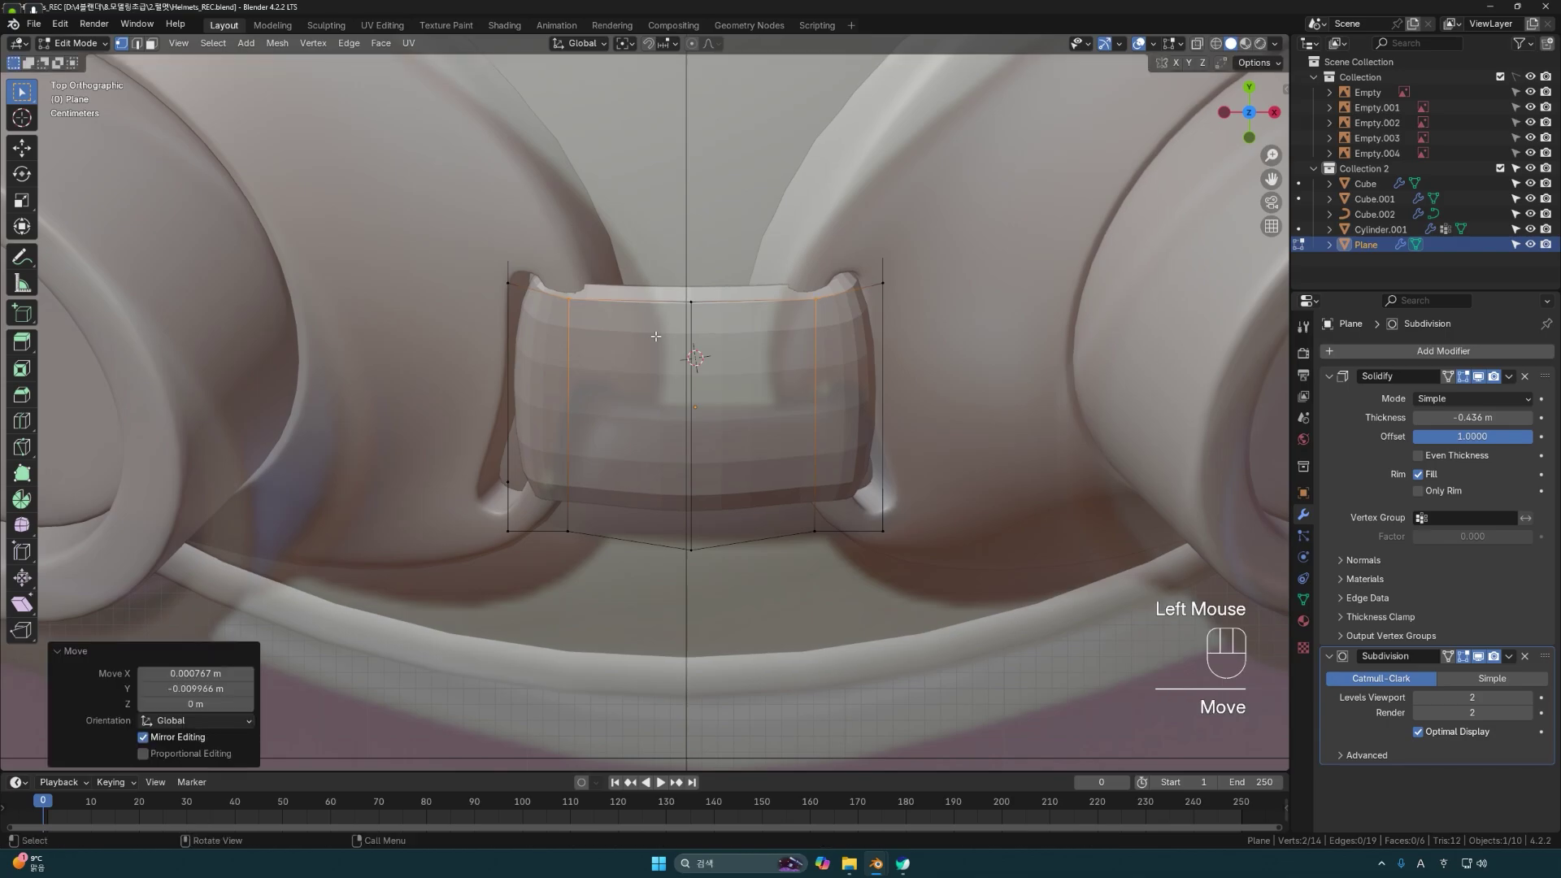
# Move the front vertices of the two side loops about -0.008 m along Y to round the bridge's front edge.
pyautogui.moveTo(563, 501); pyautogui.dragTo(598, 552)
pyautogui.keyDown('shift'); pyautogui.moveTo(793, 508); pyautogui.dragTo(837, 557); pyautogui.keyUp('shift')
pyautogui.press('g')
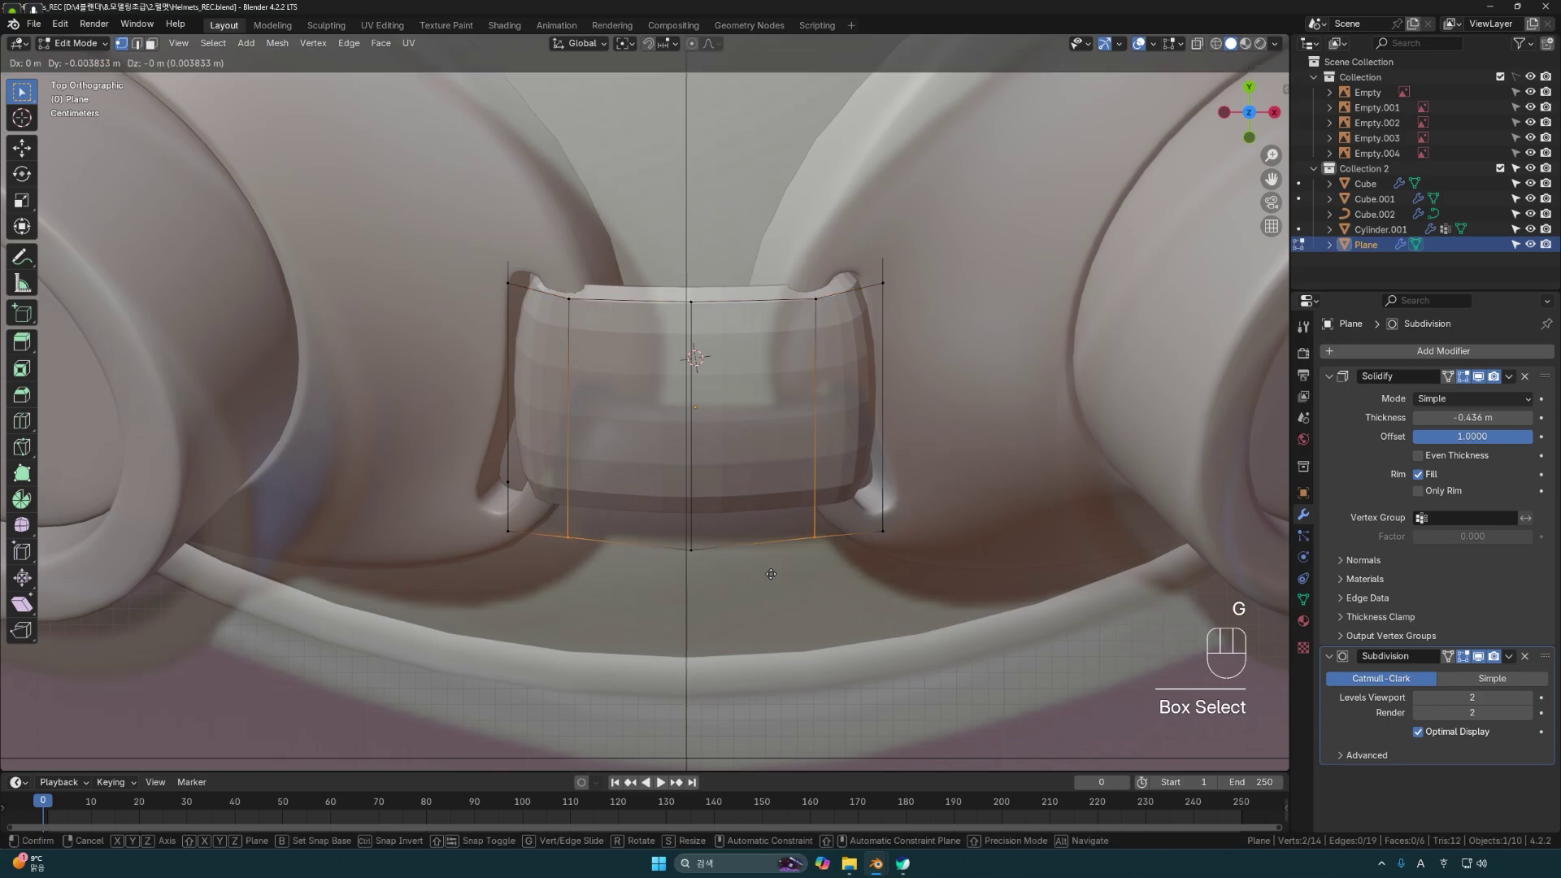
pyautogui.press('z')
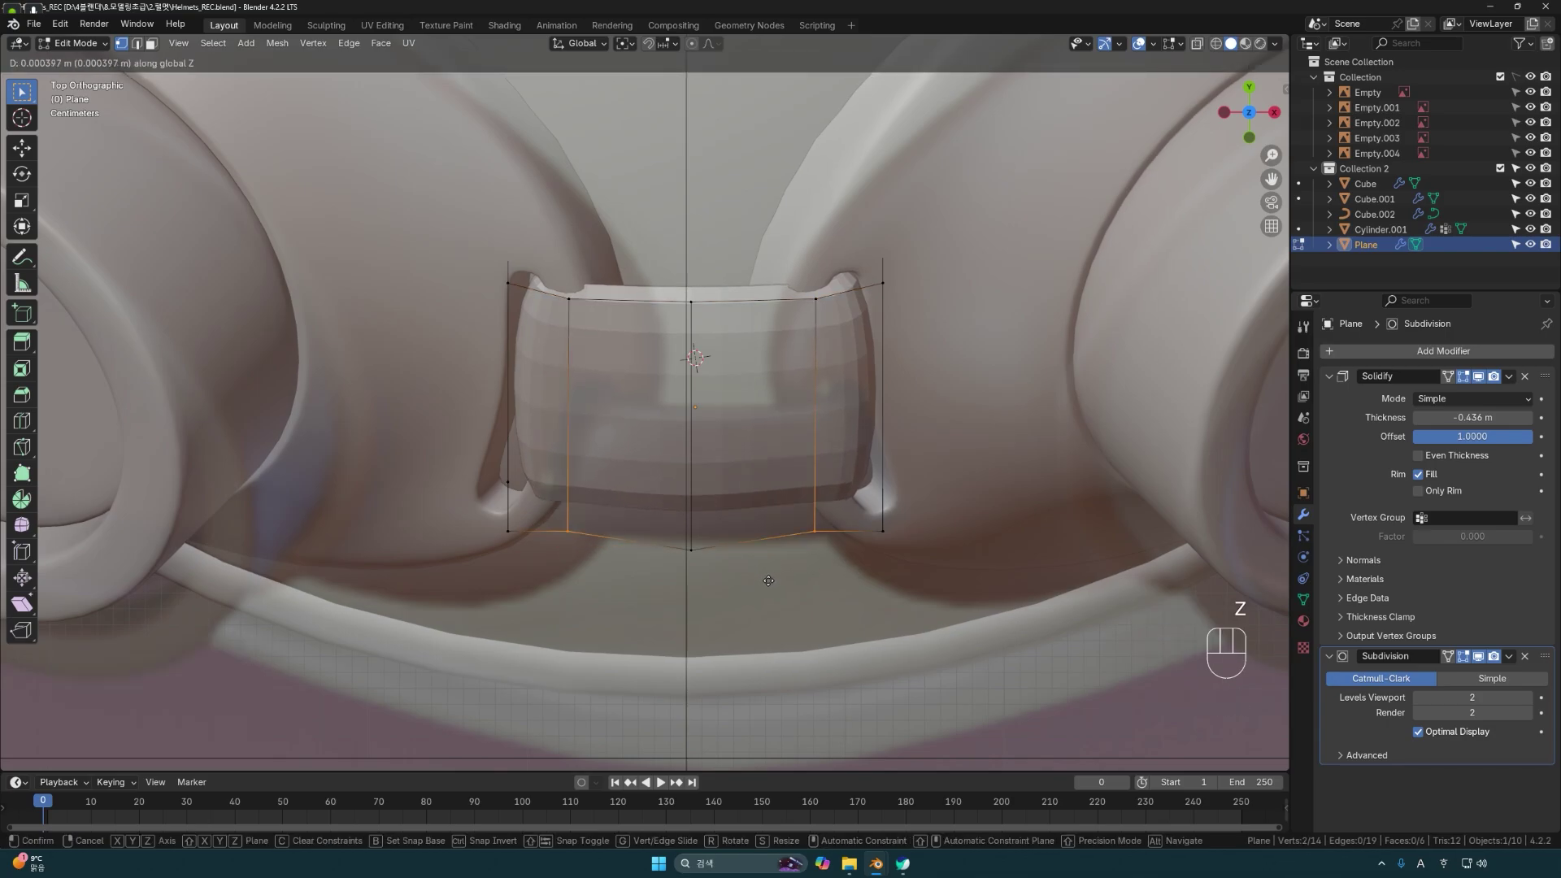
pyautogui.press('y')
pyautogui.click(769, 578)
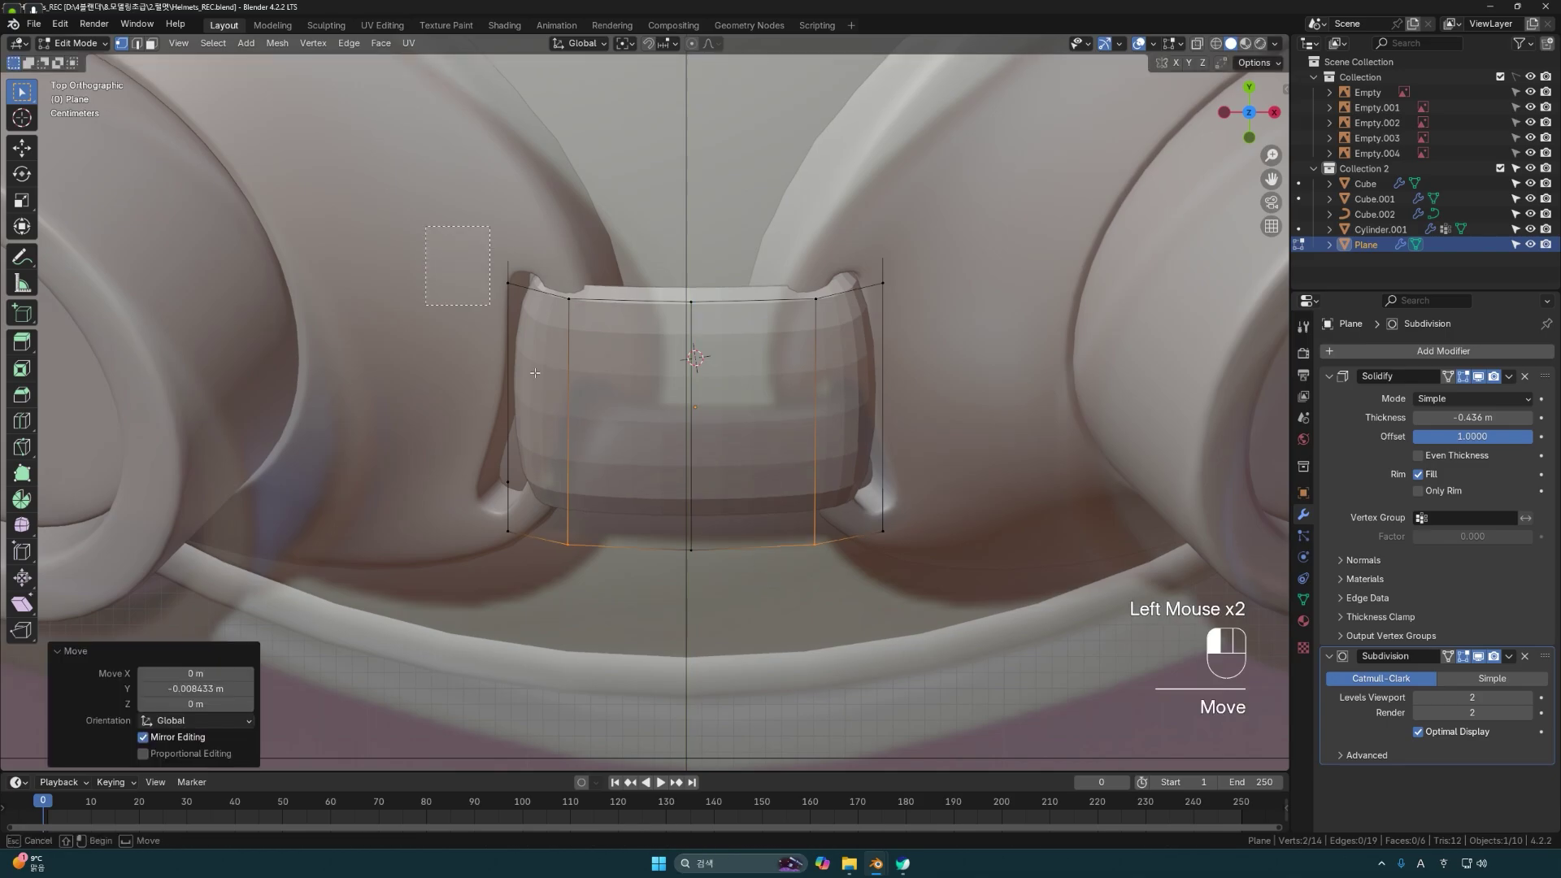
# Move the vertices on each side of the bridge outward along X to widen it into the goggle slots.
pyautogui.moveTo(455, 233); pyautogui.dragTo(638, 598)
pyautogui.press('g')
pyautogui.press('x')
pyautogui.click(623, 599)
pyautogui.moveTo(764, 234); pyautogui.dragTo(968, 585)
pyautogui.hotkey('shift', 'z')
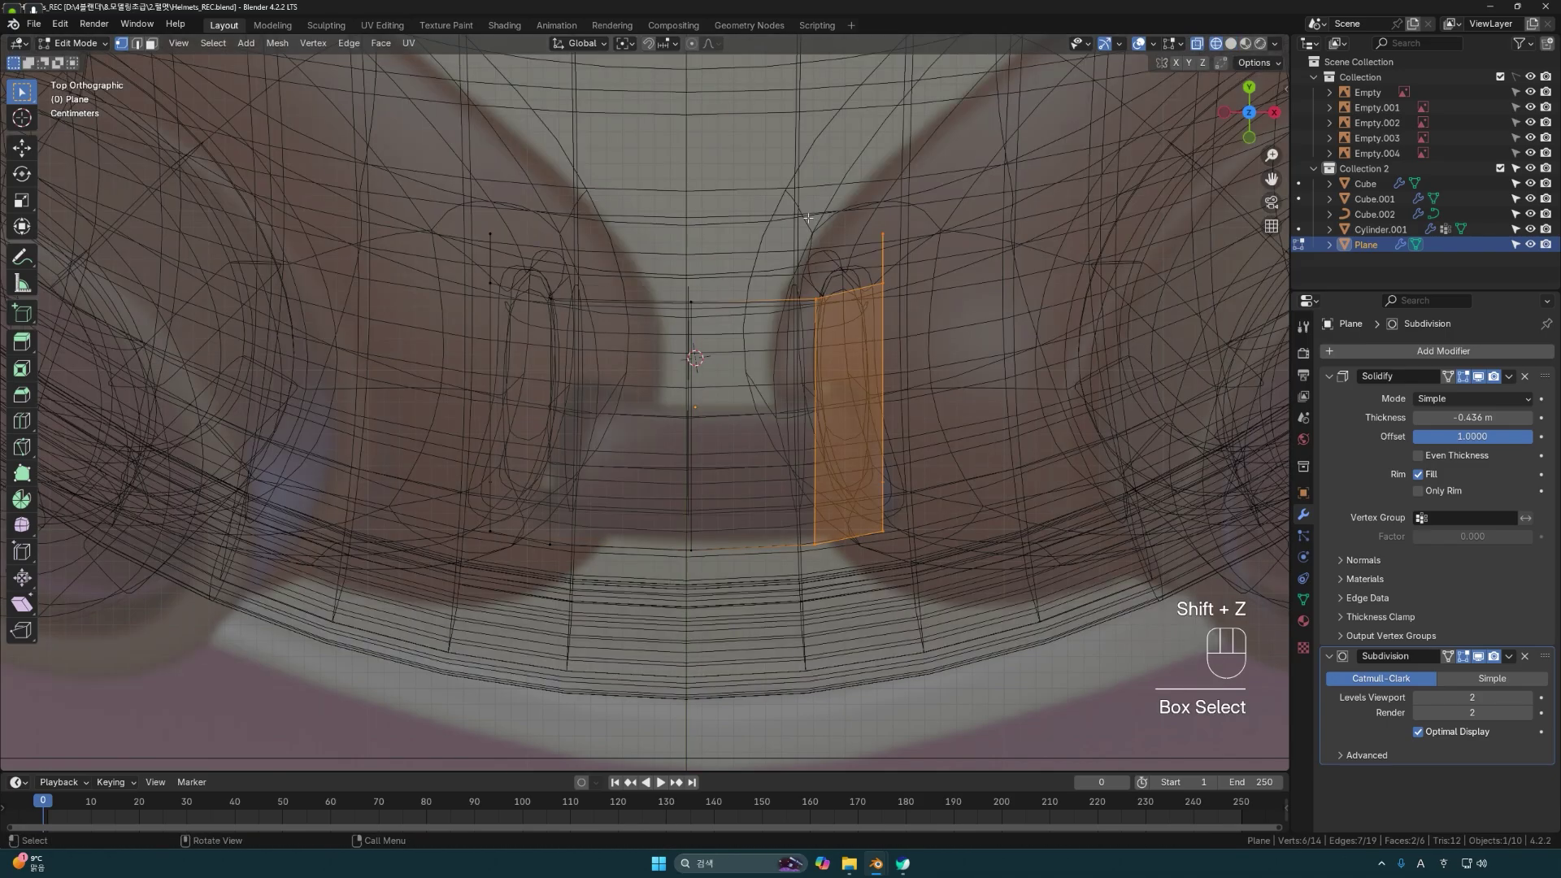
pyautogui.hotkey('shift', 'z')
pyautogui.press('g')
pyautogui.press('x')
pyautogui.click(991, 599)
# Scale the rear side vertices of the bridge along X to match the slots.
pyautogui.moveTo(974, 325); pyautogui.dragTo(791, 234)
pyautogui.keyDown('shift'); pyautogui.moveTo(376, 189); pyautogui.dragTo(597, 329); pyautogui.keyUp('shift')
pyautogui.hotkey('shift', 'z')
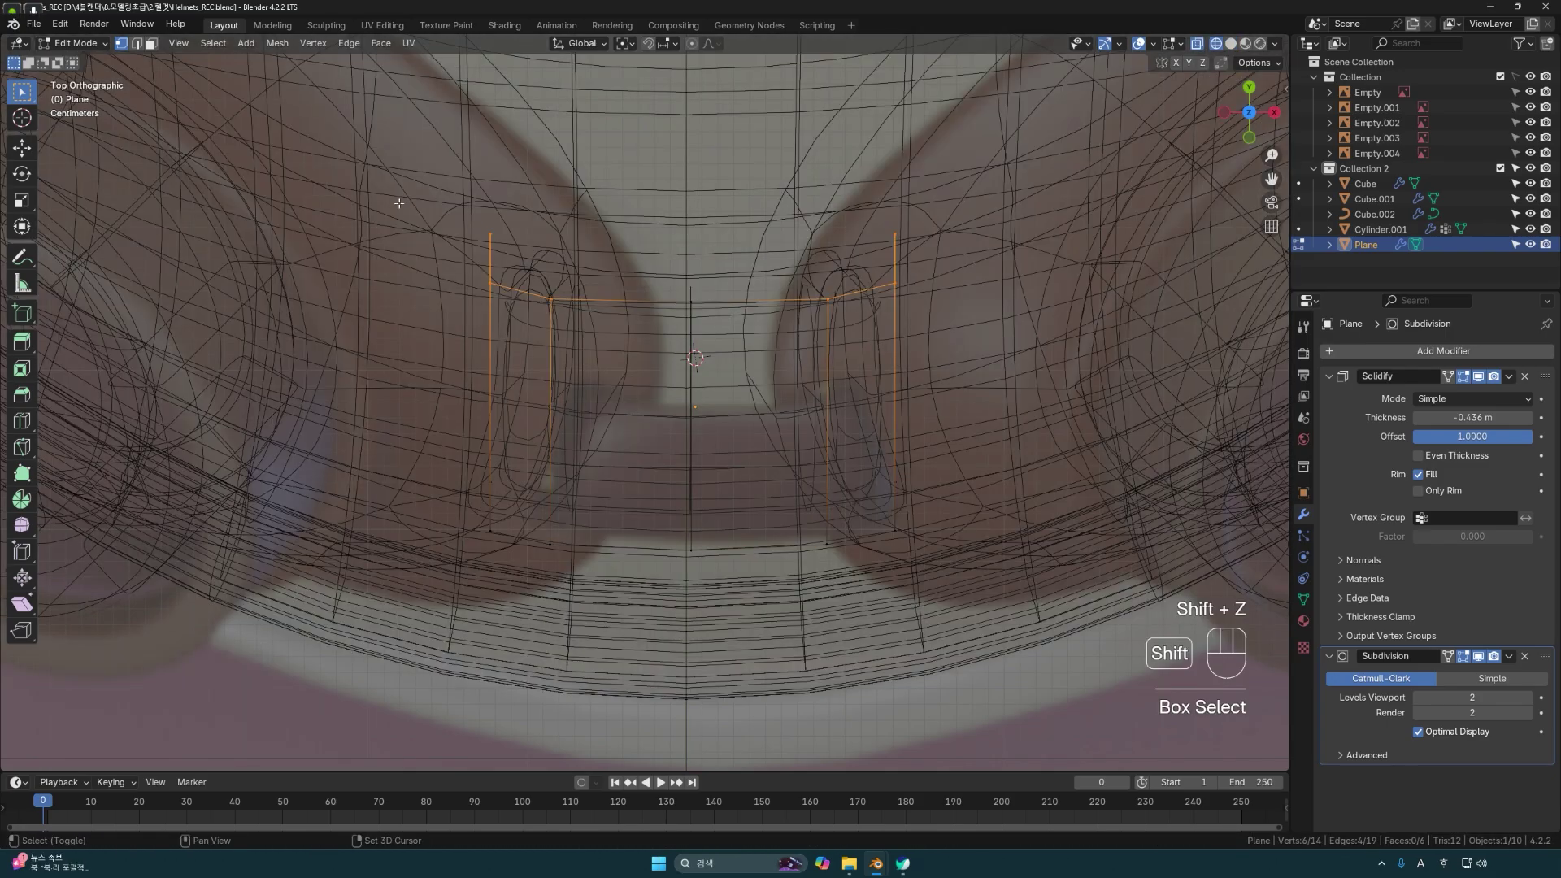
pyautogui.hotkey('shift', 'z')
pyautogui.press('s')
pyautogui.press('x')
pyautogui.click(567, 469)
# Scale the front row of bridge vertices along X to fit the lower slot ends.
pyautogui.hotkey('shift', 'z')
pyautogui.moveTo(456, 500); pyautogui.dragTo(927, 585)
pyautogui.hotkey('shift', 'z')
pyautogui.press('s')
pyautogui.press('x')
pyautogui.click(816, 566)
# Bevel the bridge's centre edge with a width of about 0.378 m and one segment.
pyautogui.moveTo(816, 565); pyautogui.dragTo(697, 510, button='middle')
pyautogui.press('2')
pyautogui.click(680, 472)
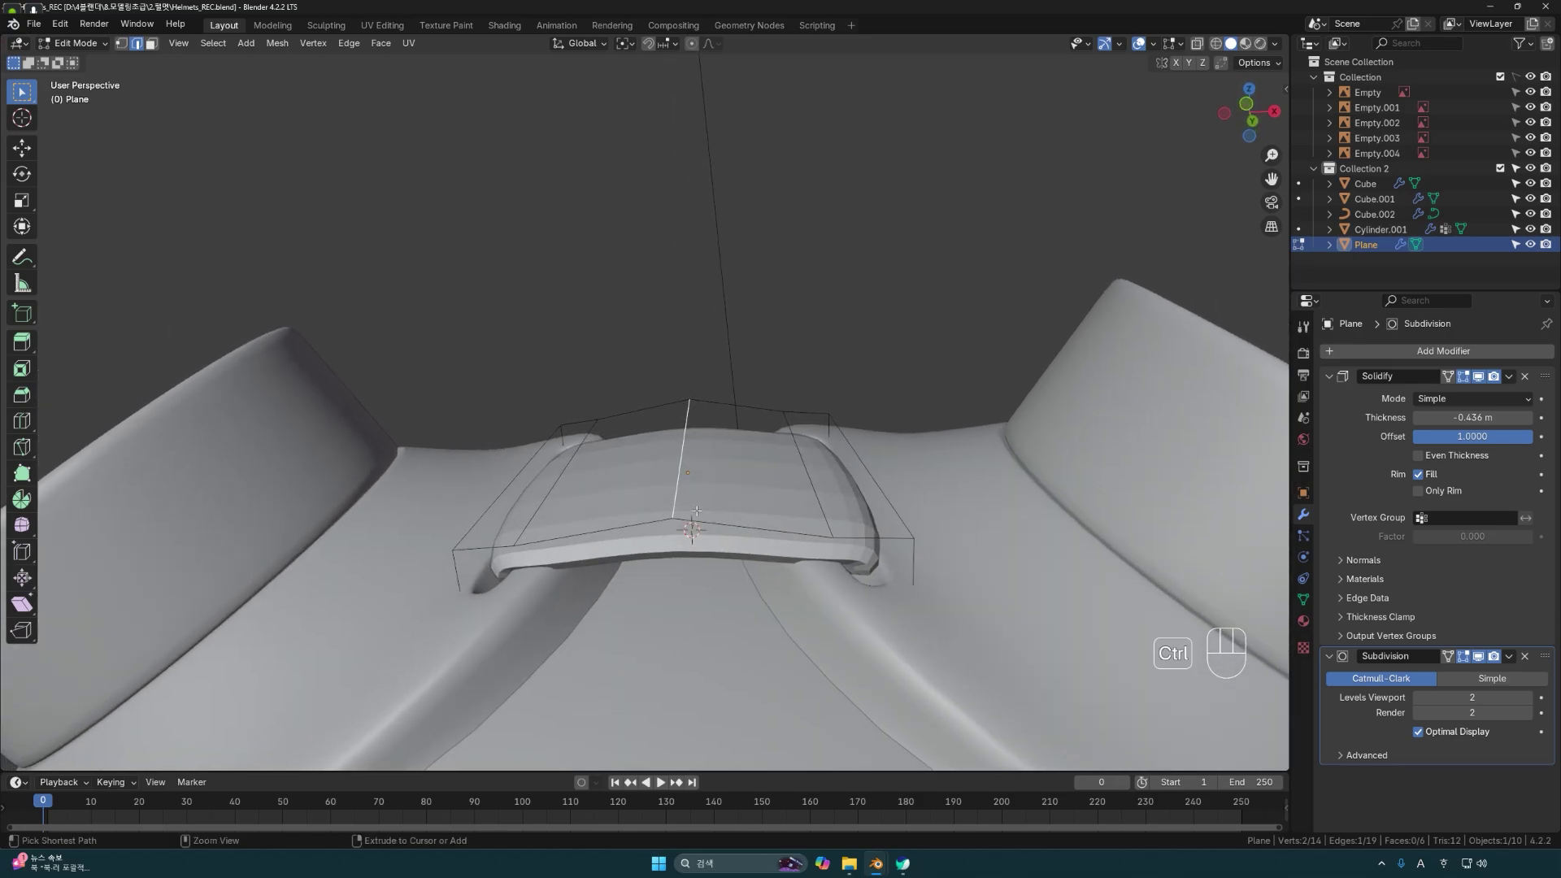
pyautogui.hotkey('ctrl', 'b')
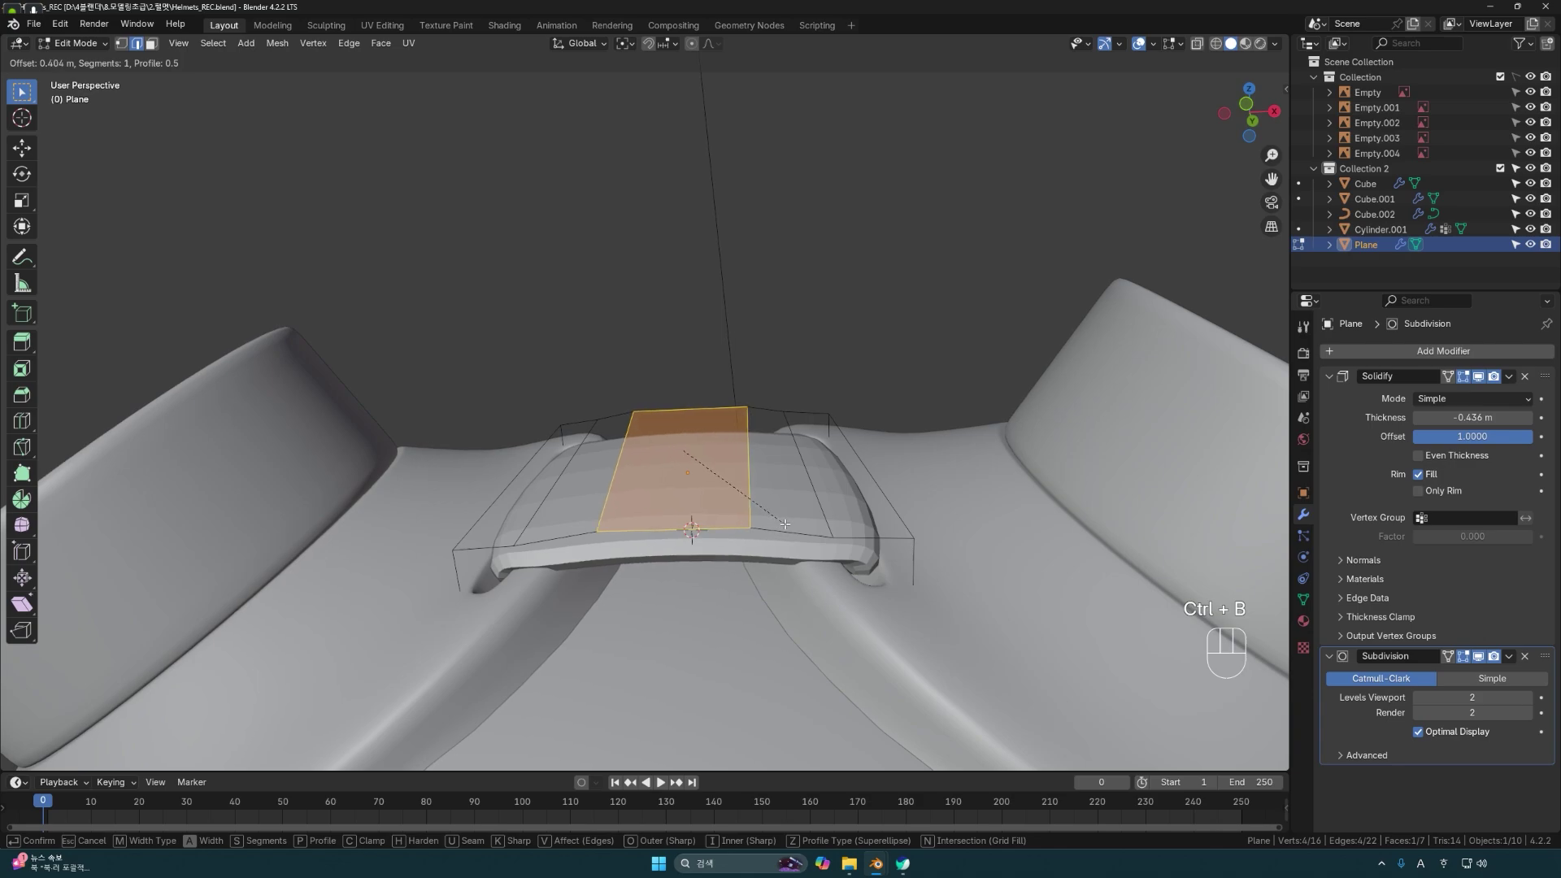
pyautogui.click(781, 524)
pyautogui.moveTo(781, 525); pyautogui.dragTo(729, 505, button='middle')
# Raise the bevelled centre face about 0.014 m along local Z.
pyautogui.press('g')
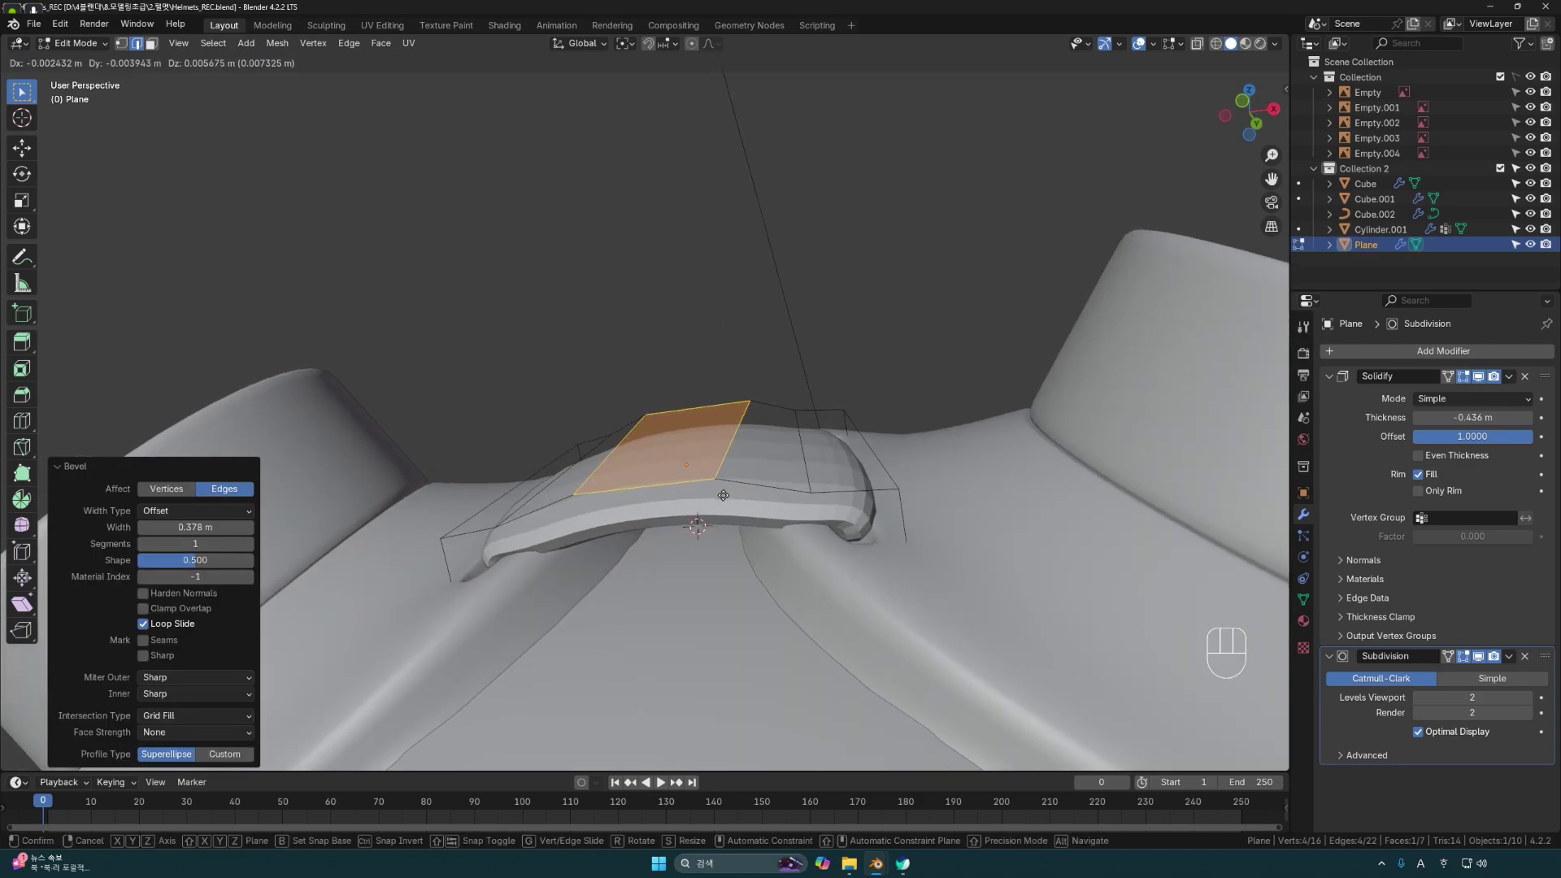
pyautogui.press('z')
pyautogui.press('z')
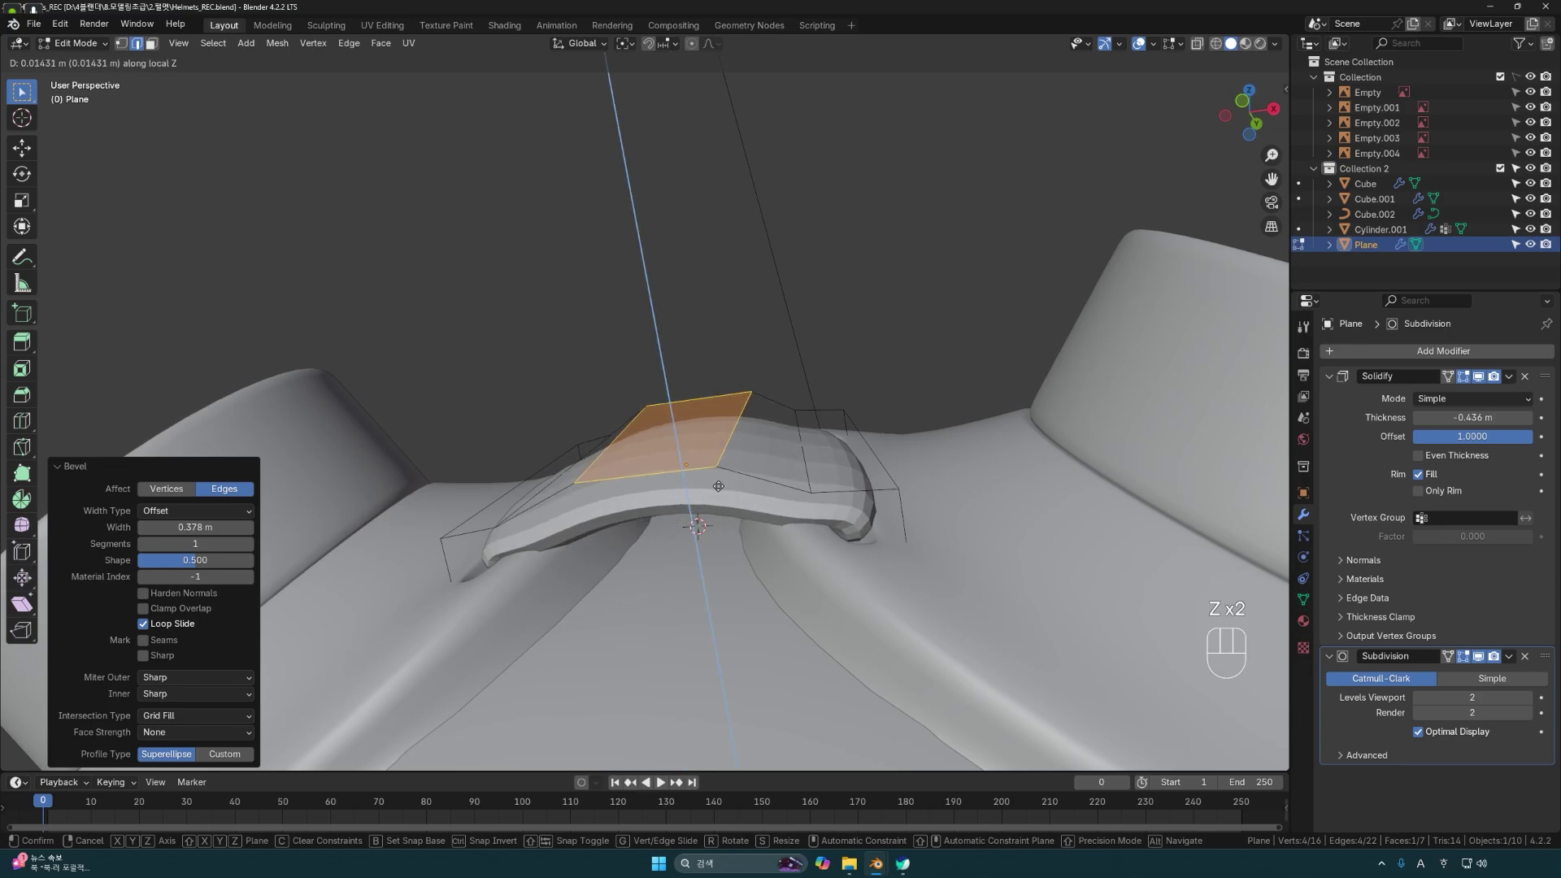
pyautogui.click(716, 486)
# Select the loop edges on both sides of the centre face and move them along local Z to smooth the arch.
pyautogui.click(614, 480)
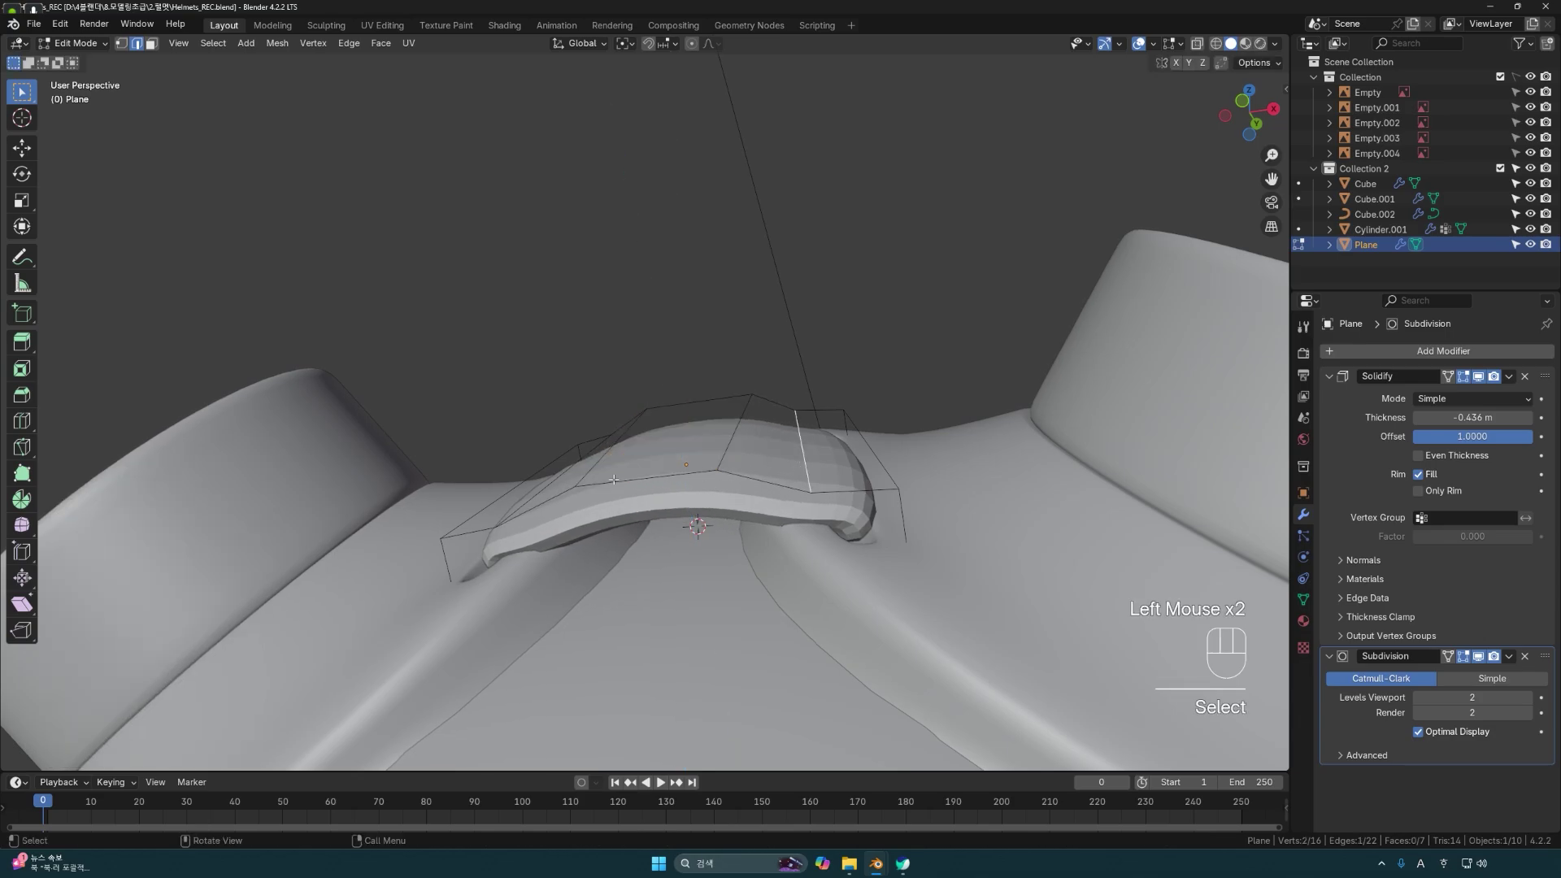
pyautogui.keyDown('shift'); pyautogui.click(539, 490); pyautogui.keyUp('shift')
pyautogui.moveTo(539, 490); pyautogui.dragTo(621, 489, button='middle')
pyautogui.press('g')
pyautogui.press('z')
pyautogui.press('z')
pyautogui.click(658, 465)
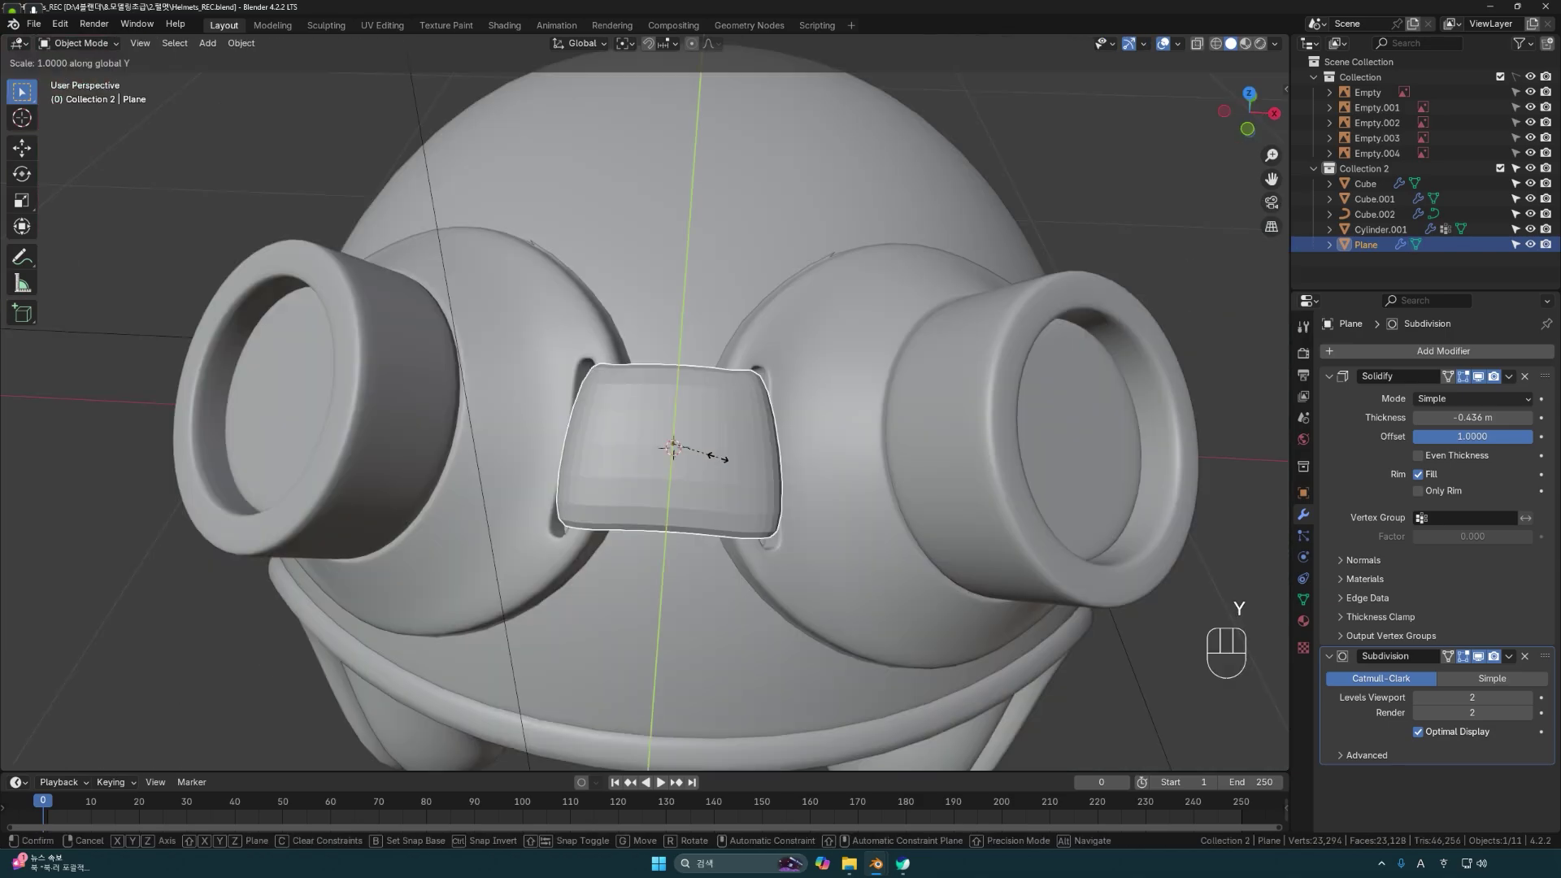
# Scale the bridge to about 0.897 along Y, apply smooth shading, and deselect it.
pyautogui.click(714, 460)
pyautogui.moveTo(760, 431); pyautogui.dragTo(714, 441, button='middle')
pyautogui.rightClick(714, 445)
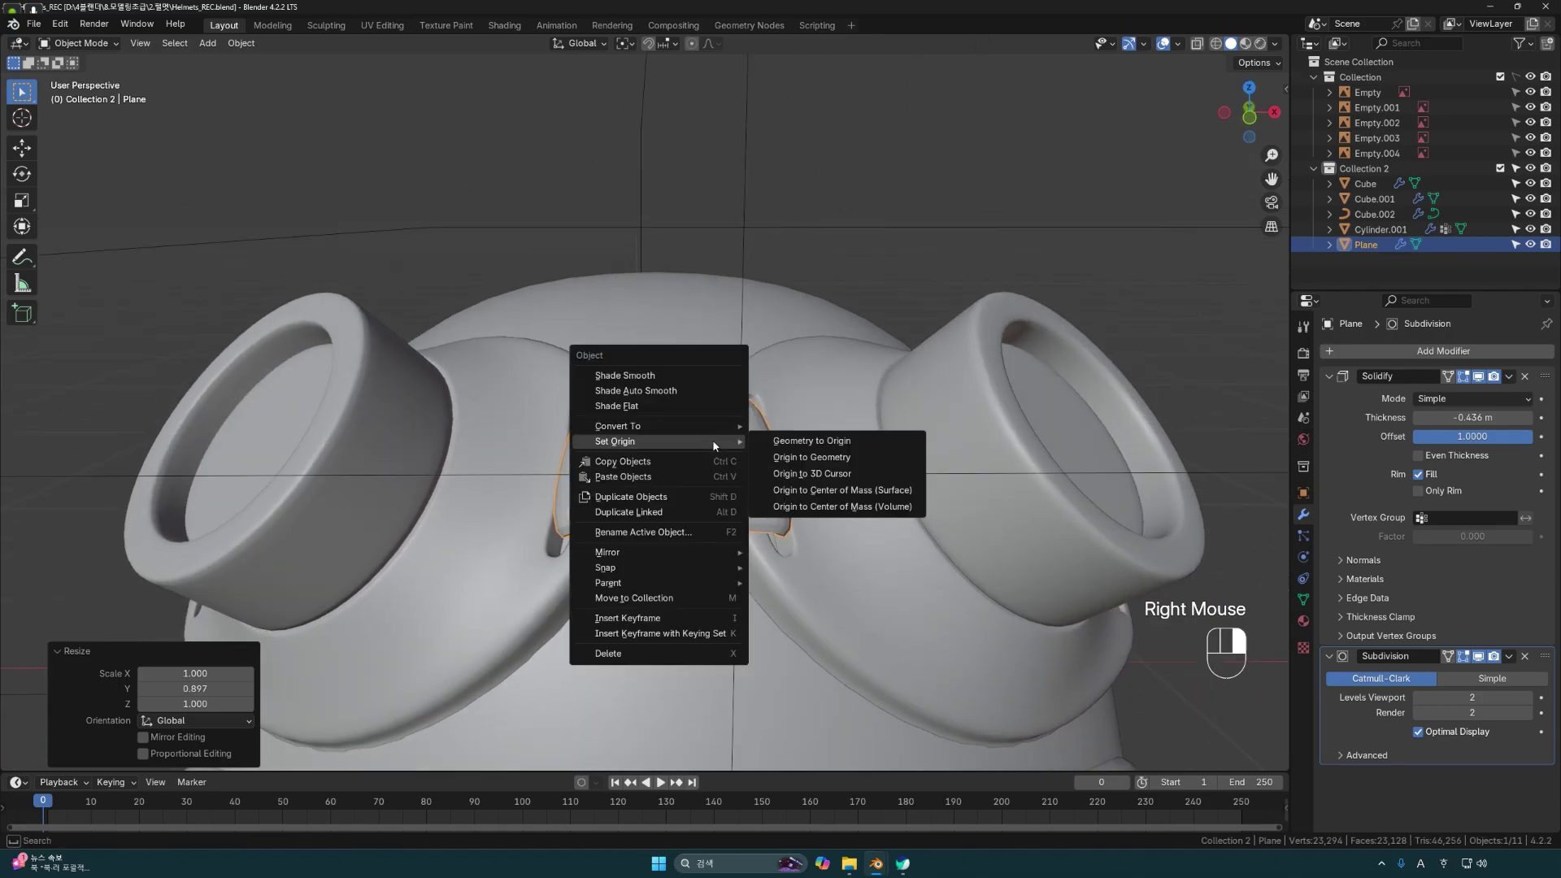
pyautogui.click(663, 375)
pyautogui.click(878, 254)
# Place the 3D cursor on the side of the helmet, just behind the goggle's outer strap slot.
pyautogui.scroll(-2, 803, 460)
pyautogui.moveTo(805, 465); pyautogui.dragTo(705, 523, button='middle')
pyautogui.scroll(-1, 793, 475)
pyautogui.press('shift')
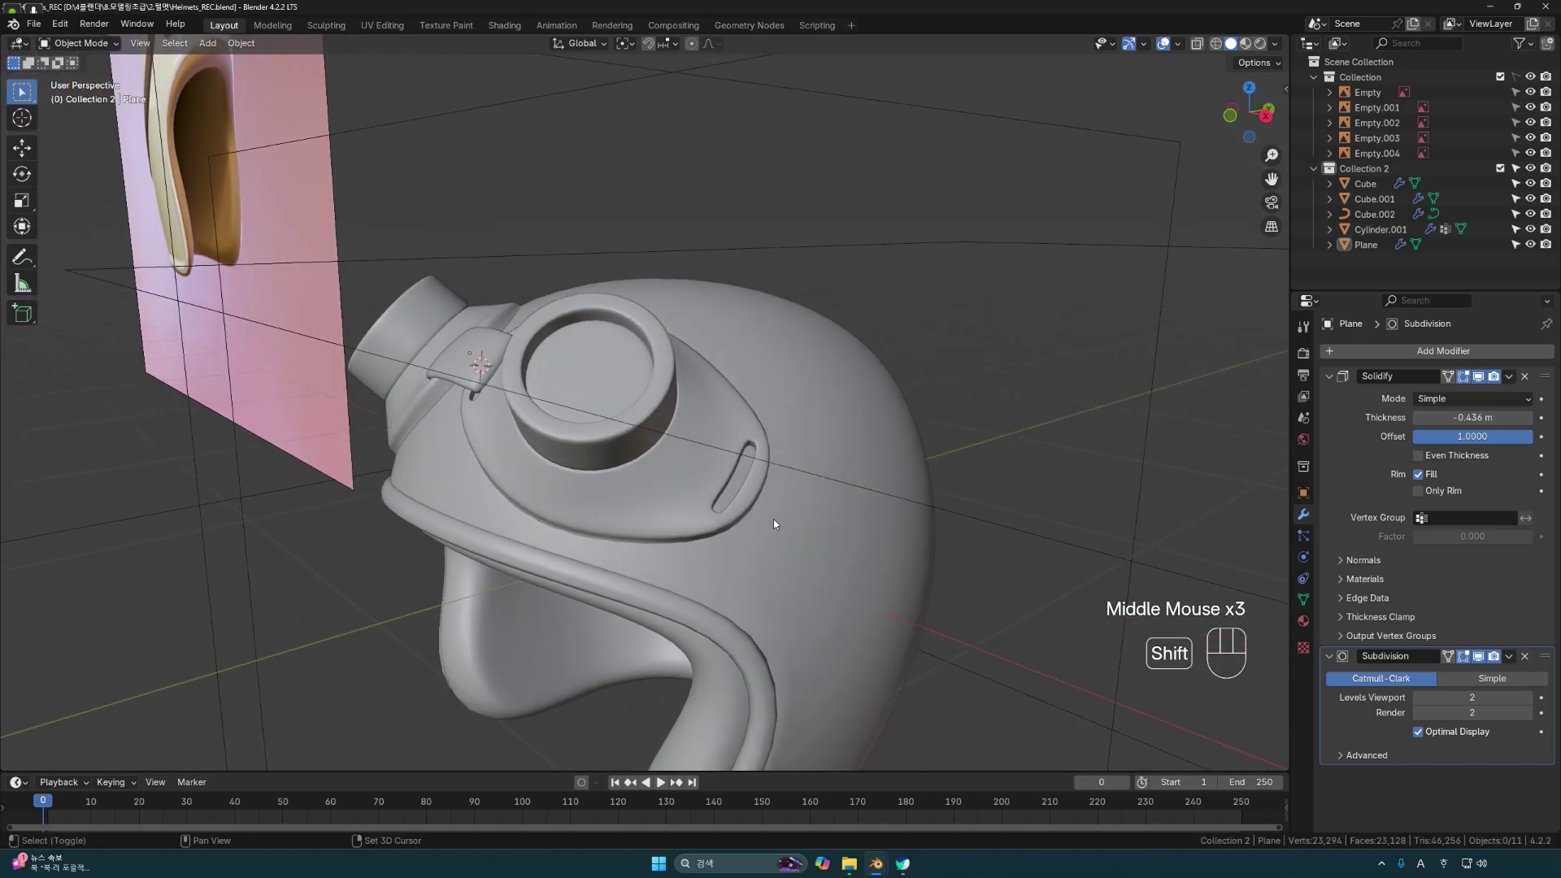
pyautogui.keyDown('shift'); pyautogui.rightClick(787, 510); pyautogui.keyUp('shift')
pyautogui.moveTo(787, 509); pyautogui.dragTo(742, 550, button='middle')
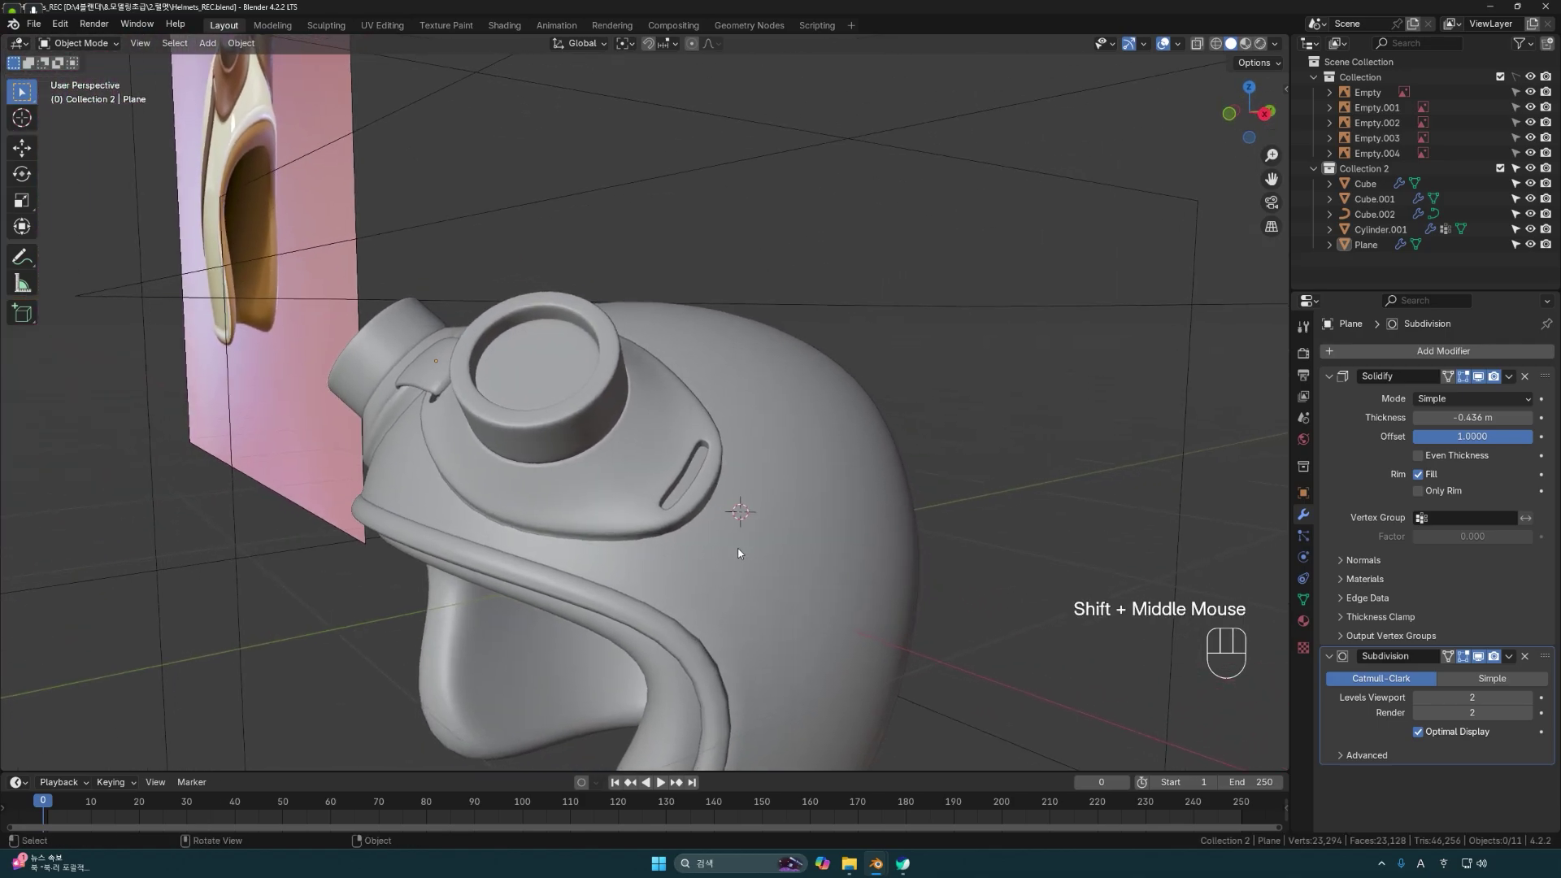
# Add a plane at the 3D cursor behind the goggle's strap slot and scale it down uniformly to roughly the strap's width.
pyautogui.hotkey('shift', 'a')
pyautogui.moveTo(738, 548)
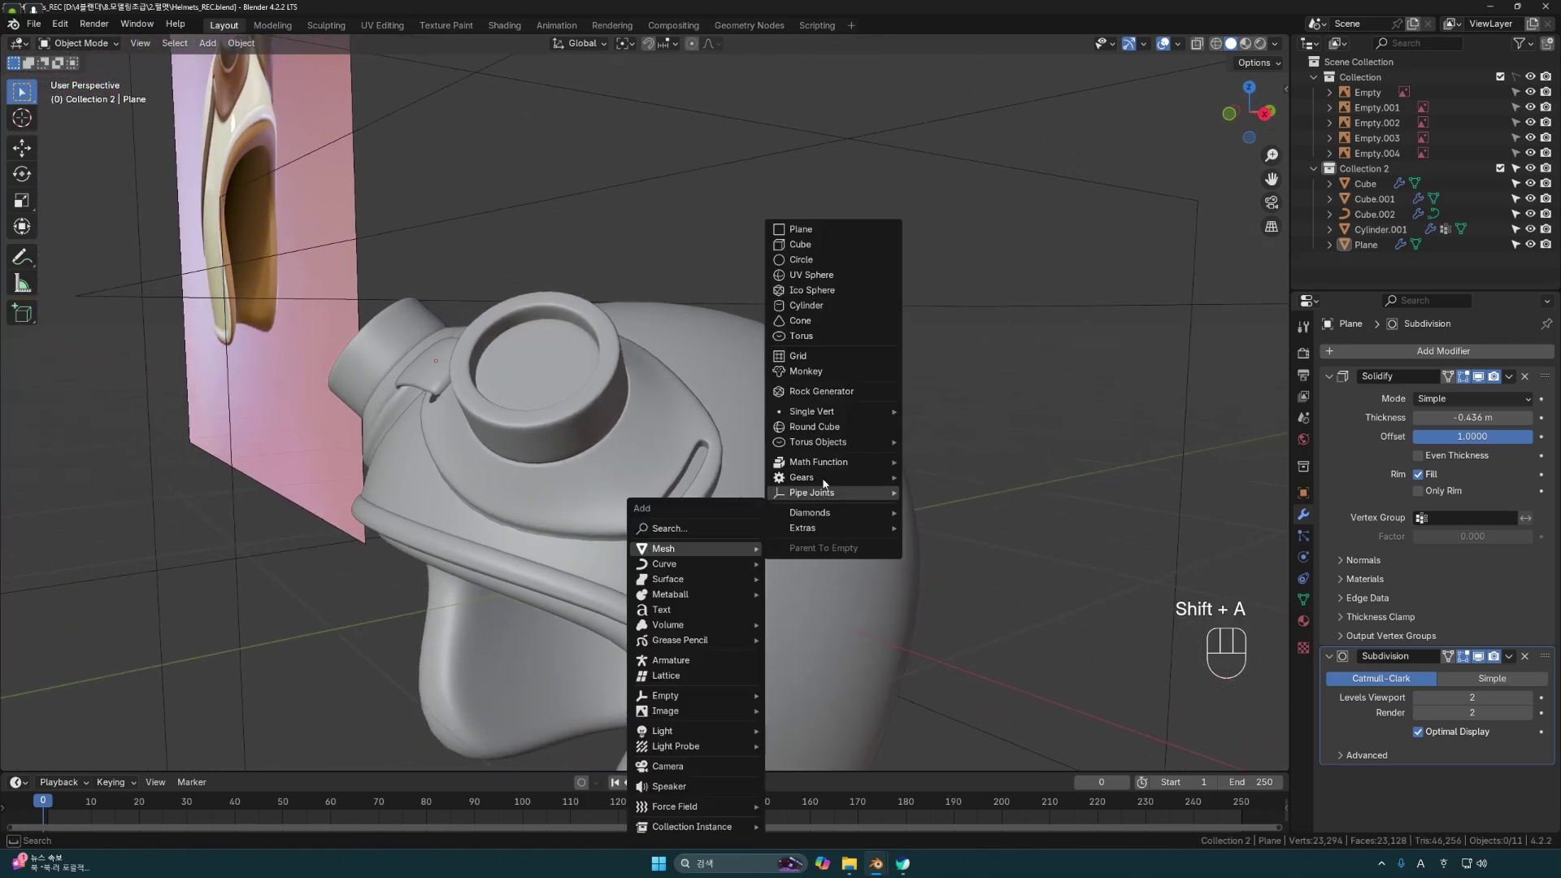
pyautogui.click(812, 229)
pyautogui.scroll(-2, 836, 492)
pyautogui.moveTo(836, 493); pyautogui.dragTo(837, 554, button='middle')
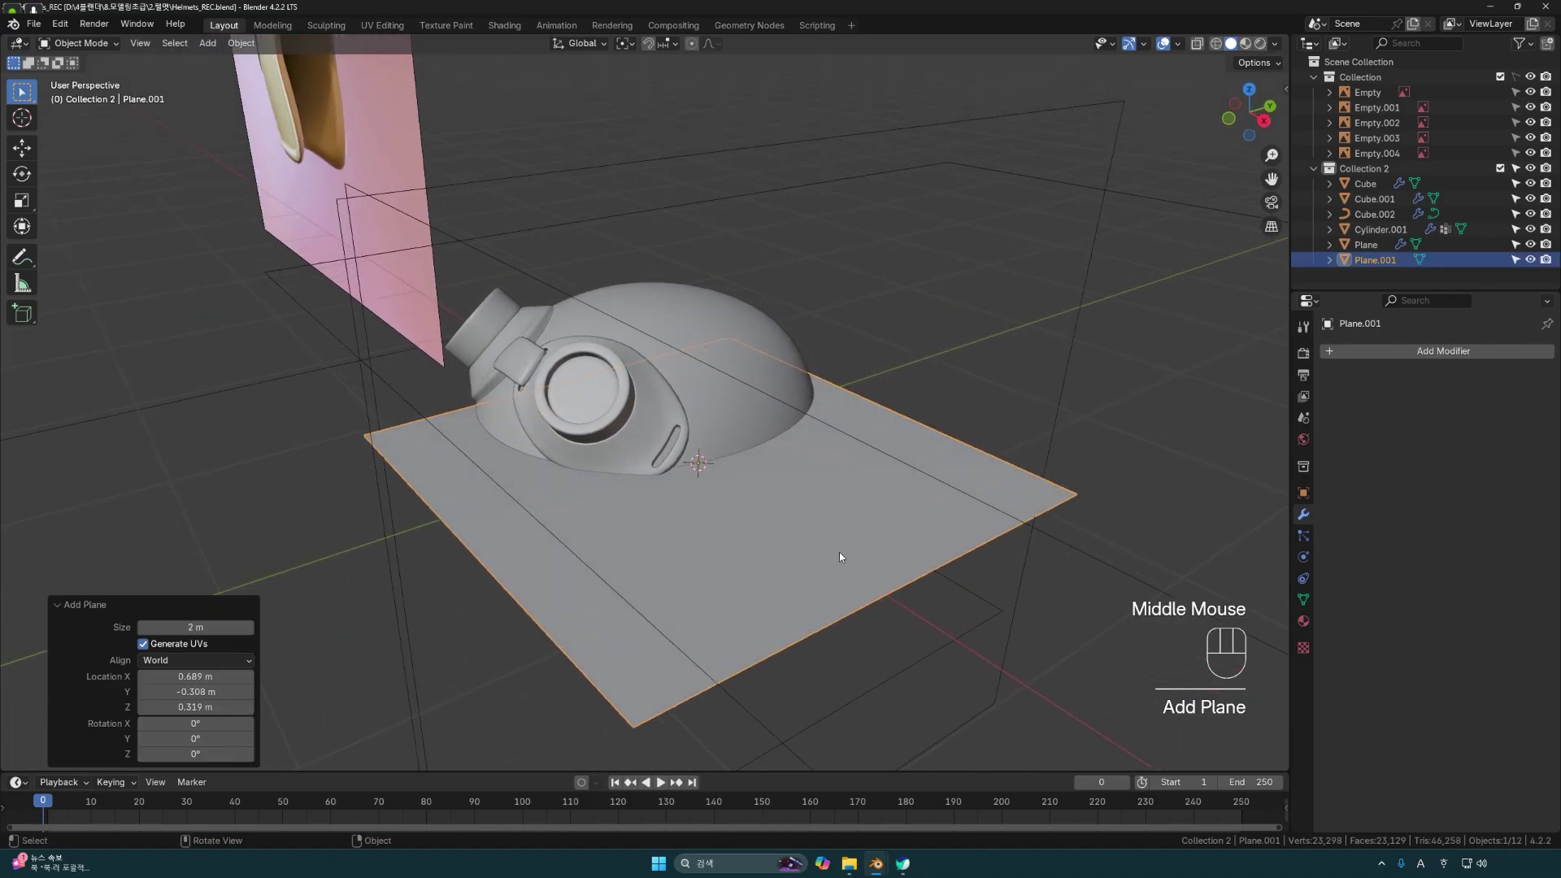
pyautogui.press('s')
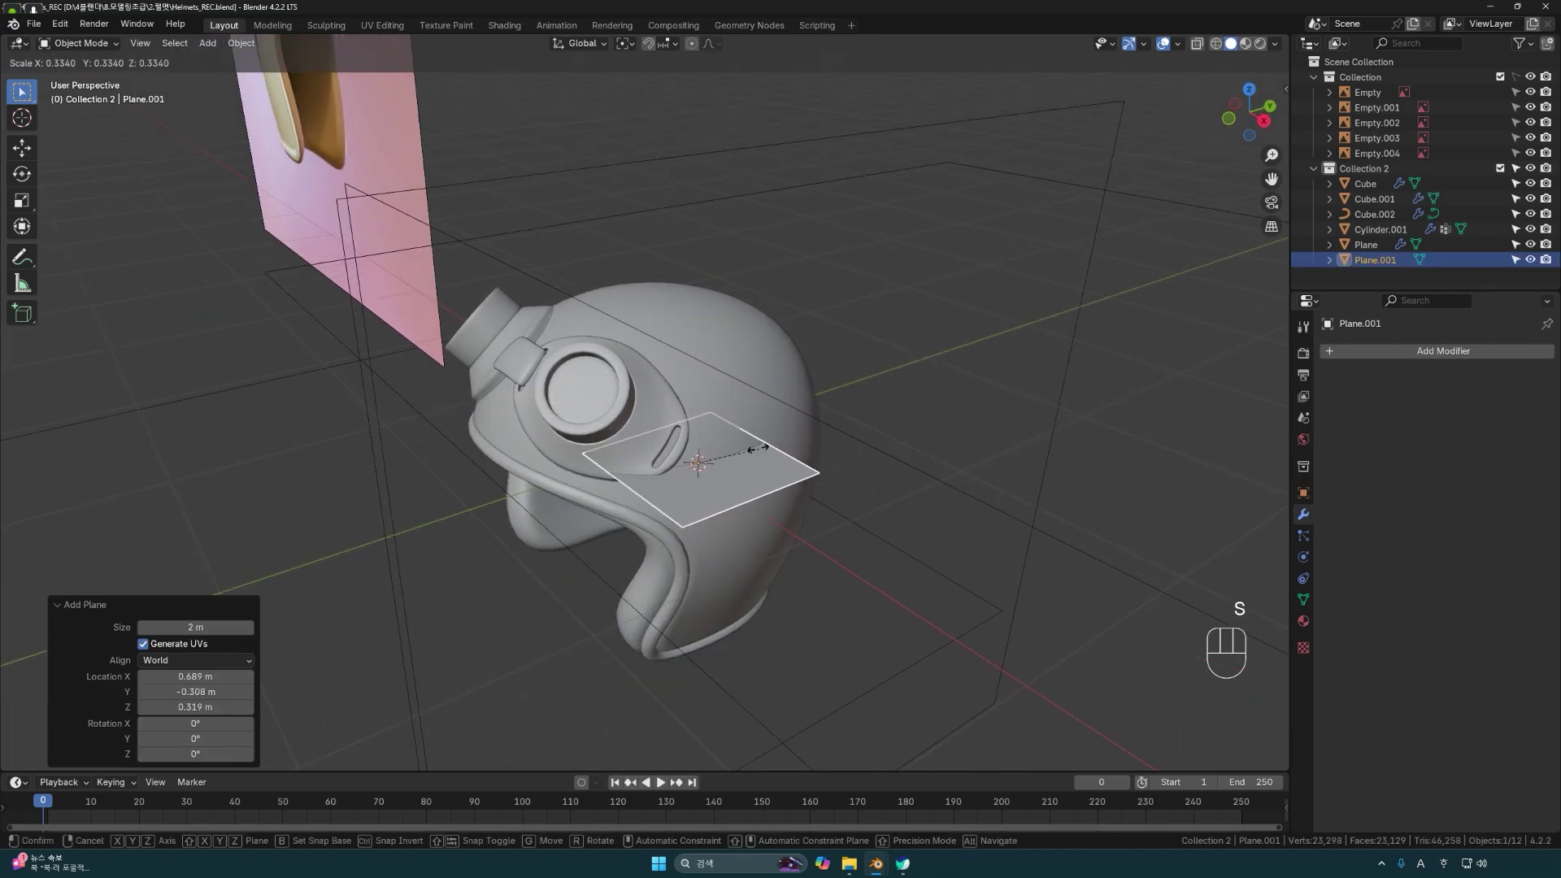
pyautogui.click(720, 442)
pyautogui.scroll(3, 718, 520)
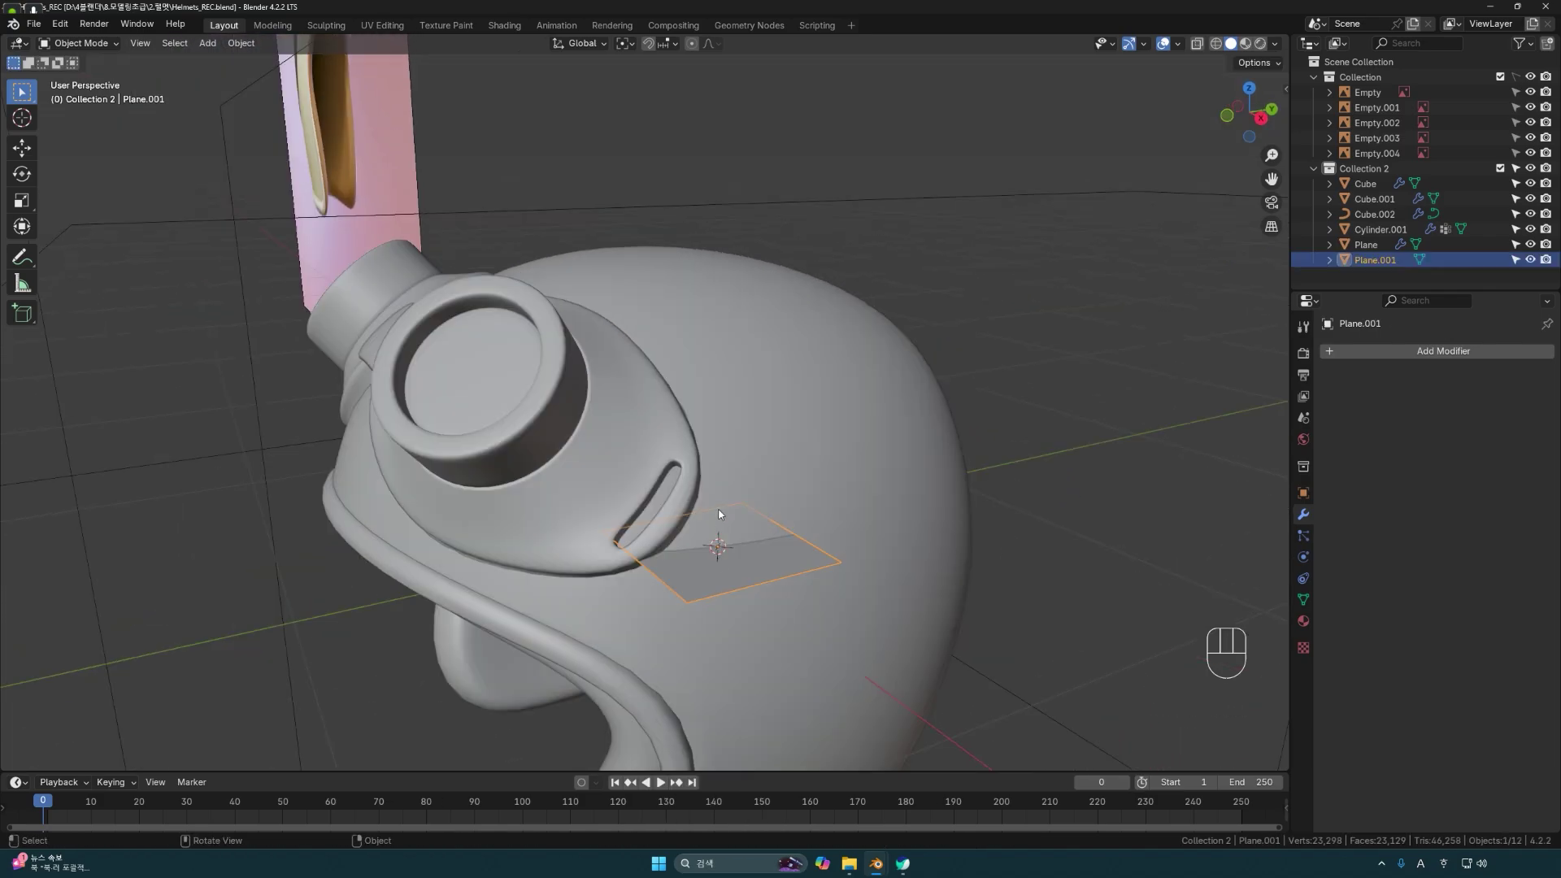
# Open the snapping options for placing the small plane on the helmet's side.
pyautogui.moveTo(738, 572); pyautogui.dragTo(734, 579, button='middle')
pyautogui.click(730, 574)
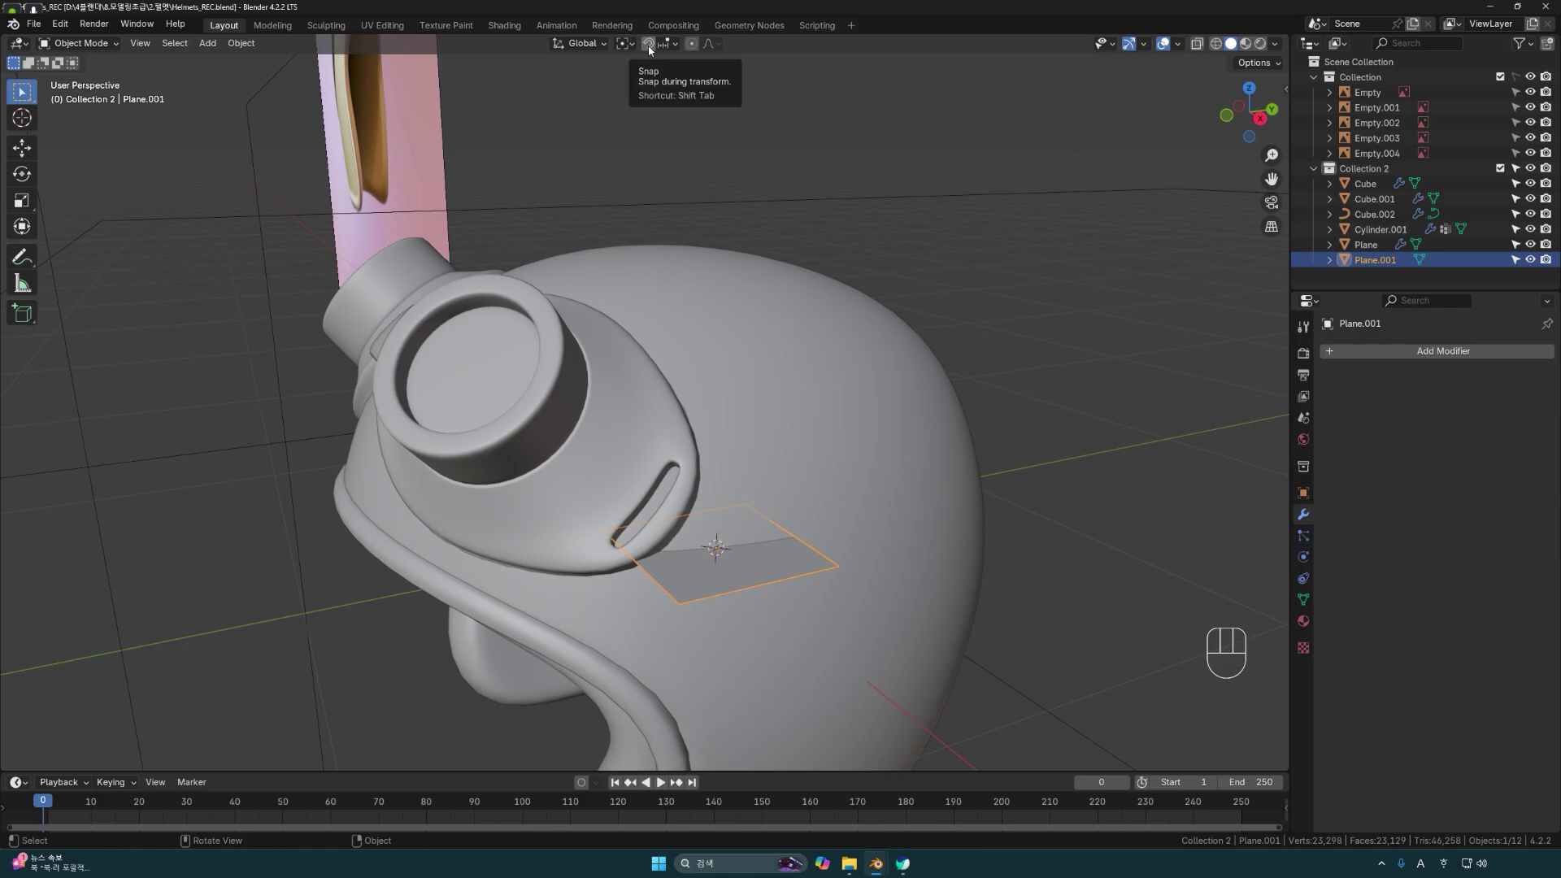
pyautogui.click(675, 44)
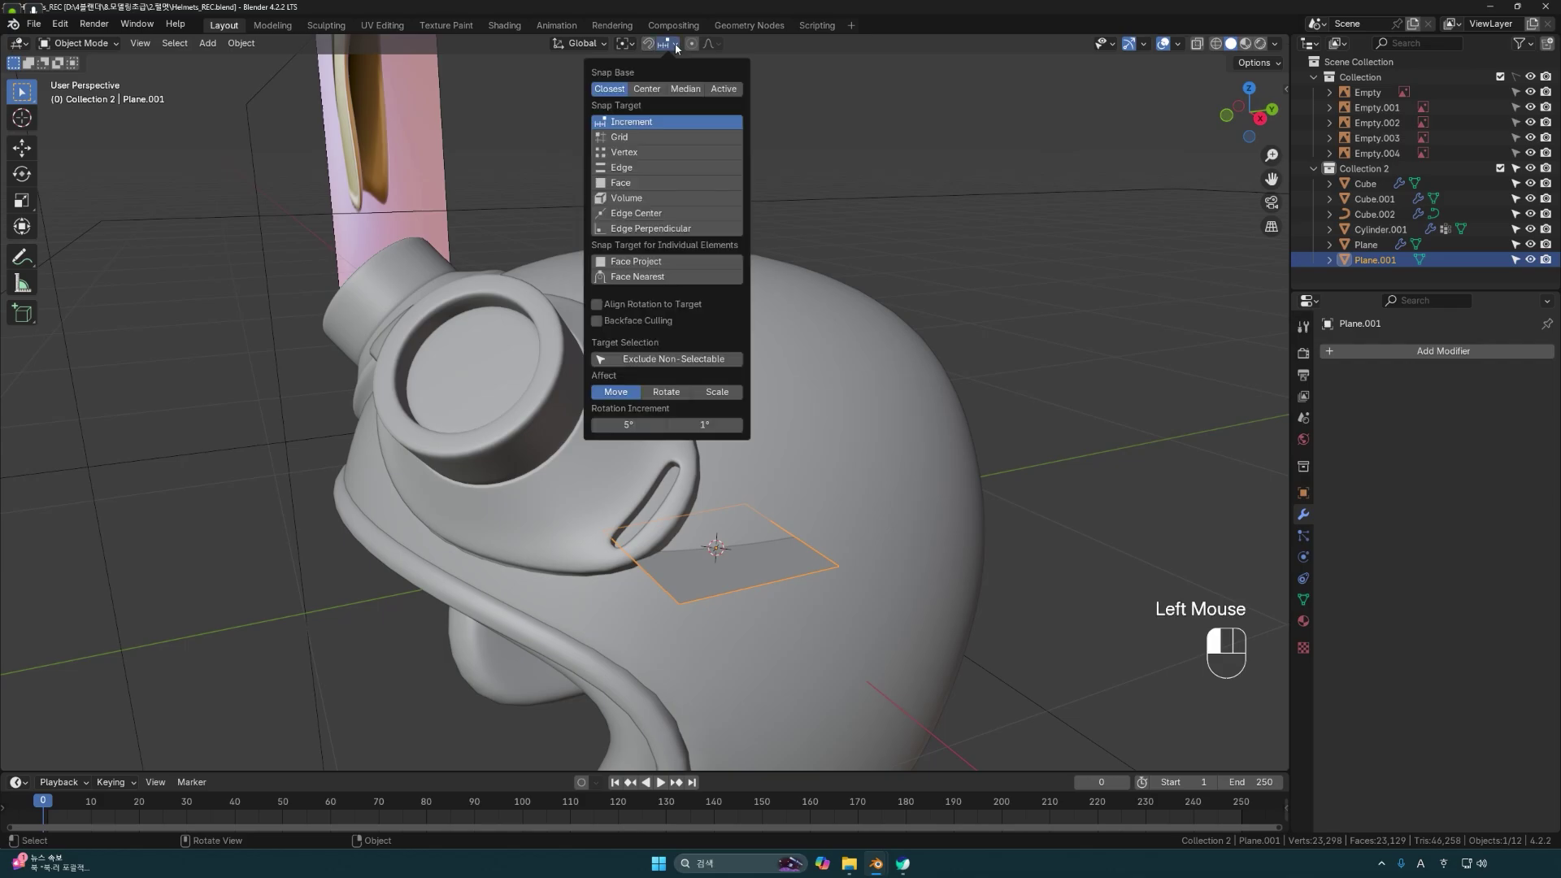
# Set snapping to faces with rotation aligned to the target, and enable it.
pyautogui.click(615, 184)
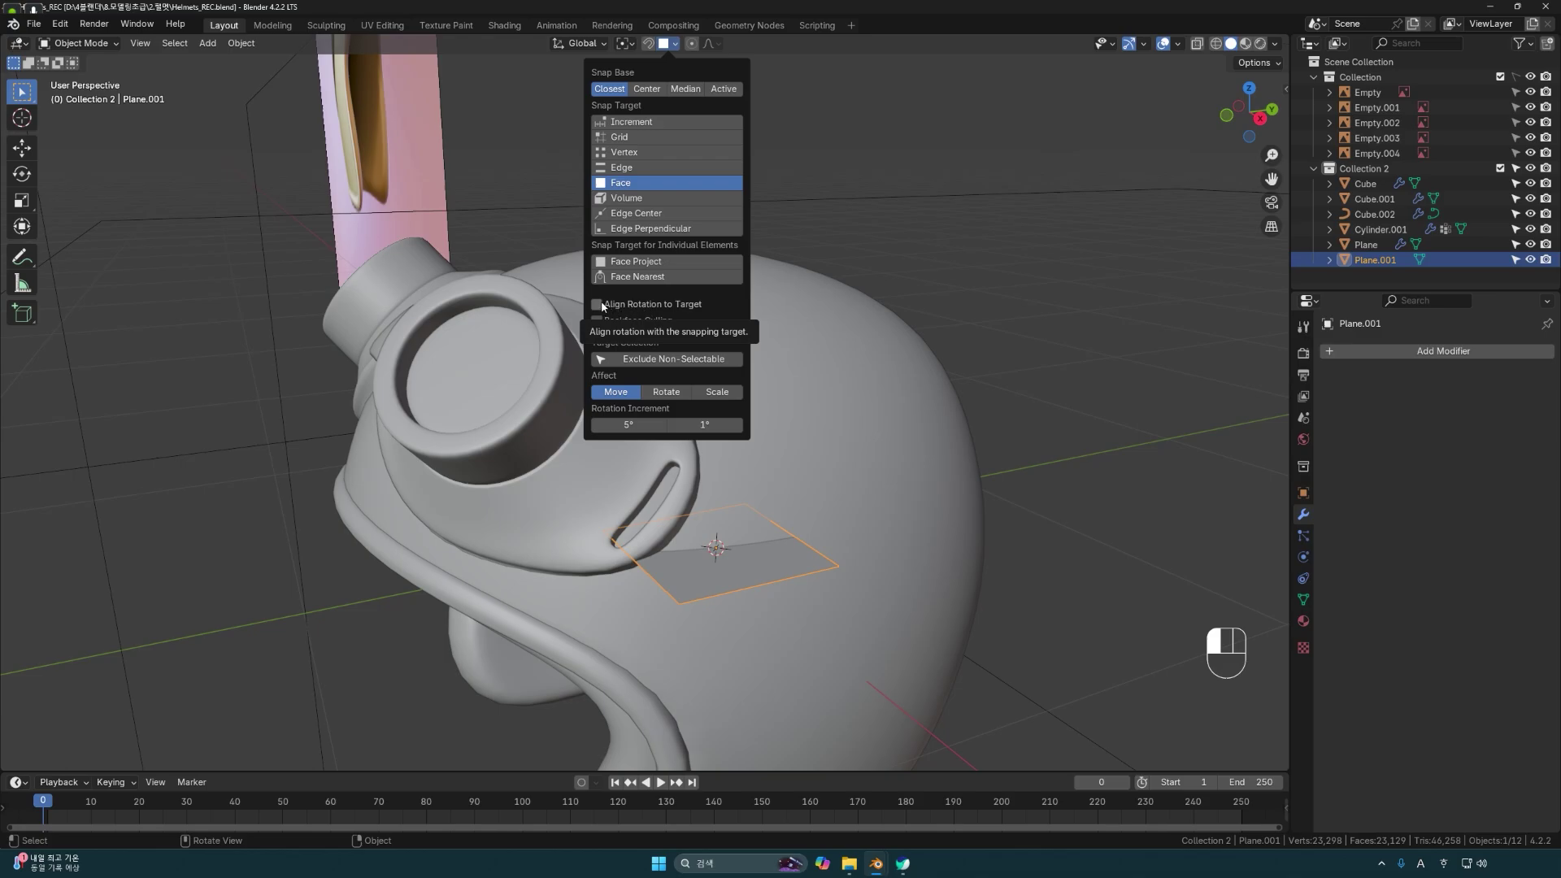
pyautogui.click(598, 305)
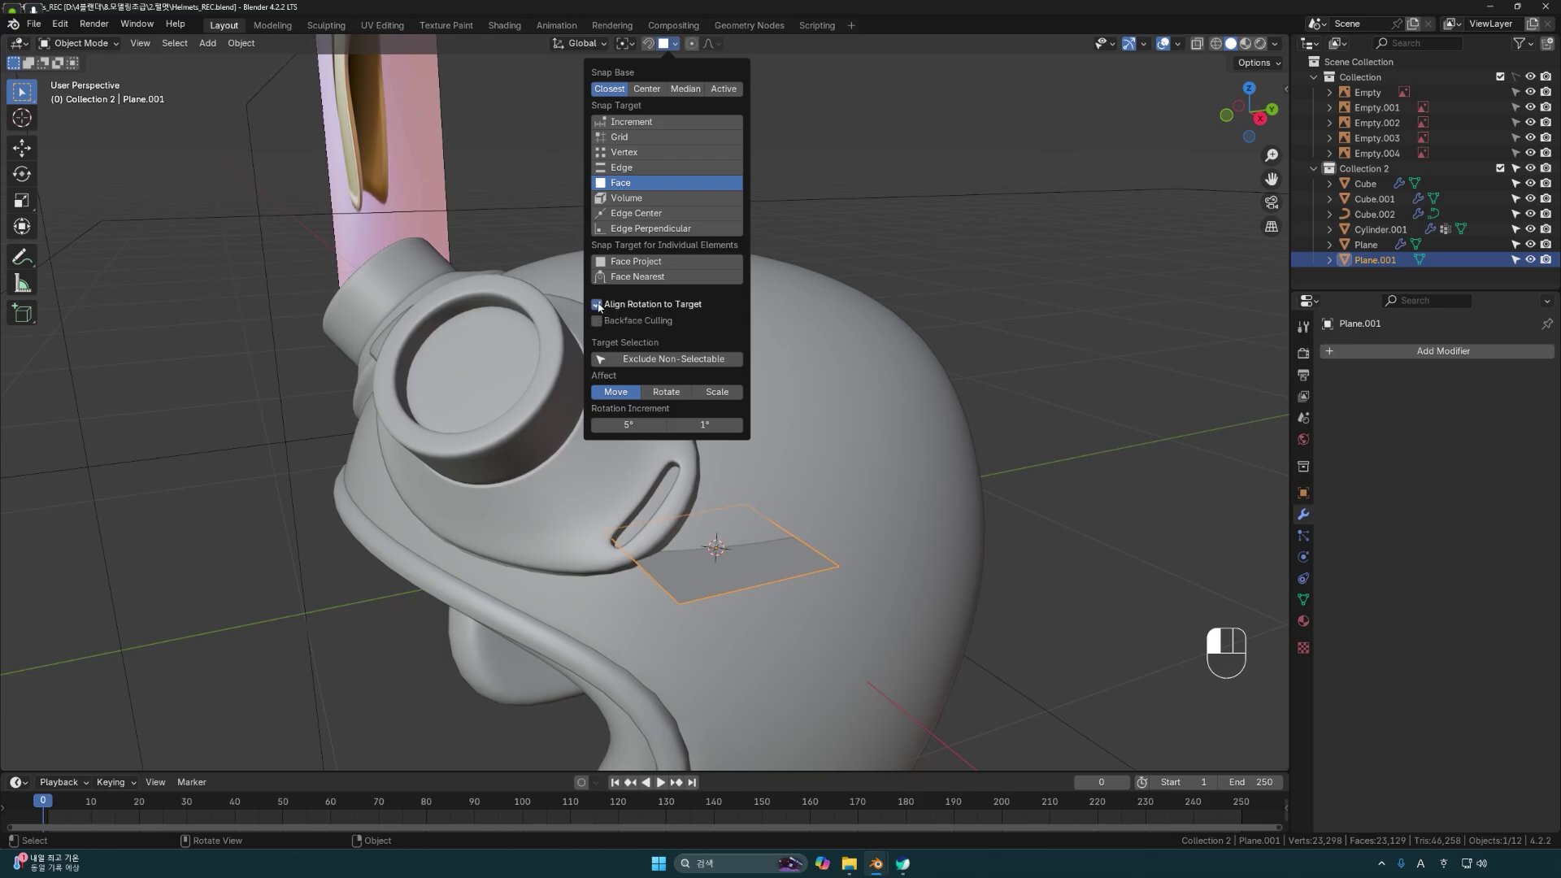
pyautogui.click(651, 47)
# Move the plane onto the helmet's side surface, just behind the goggles' strap slot.
pyautogui.click(749, 549)
pyautogui.press('g')
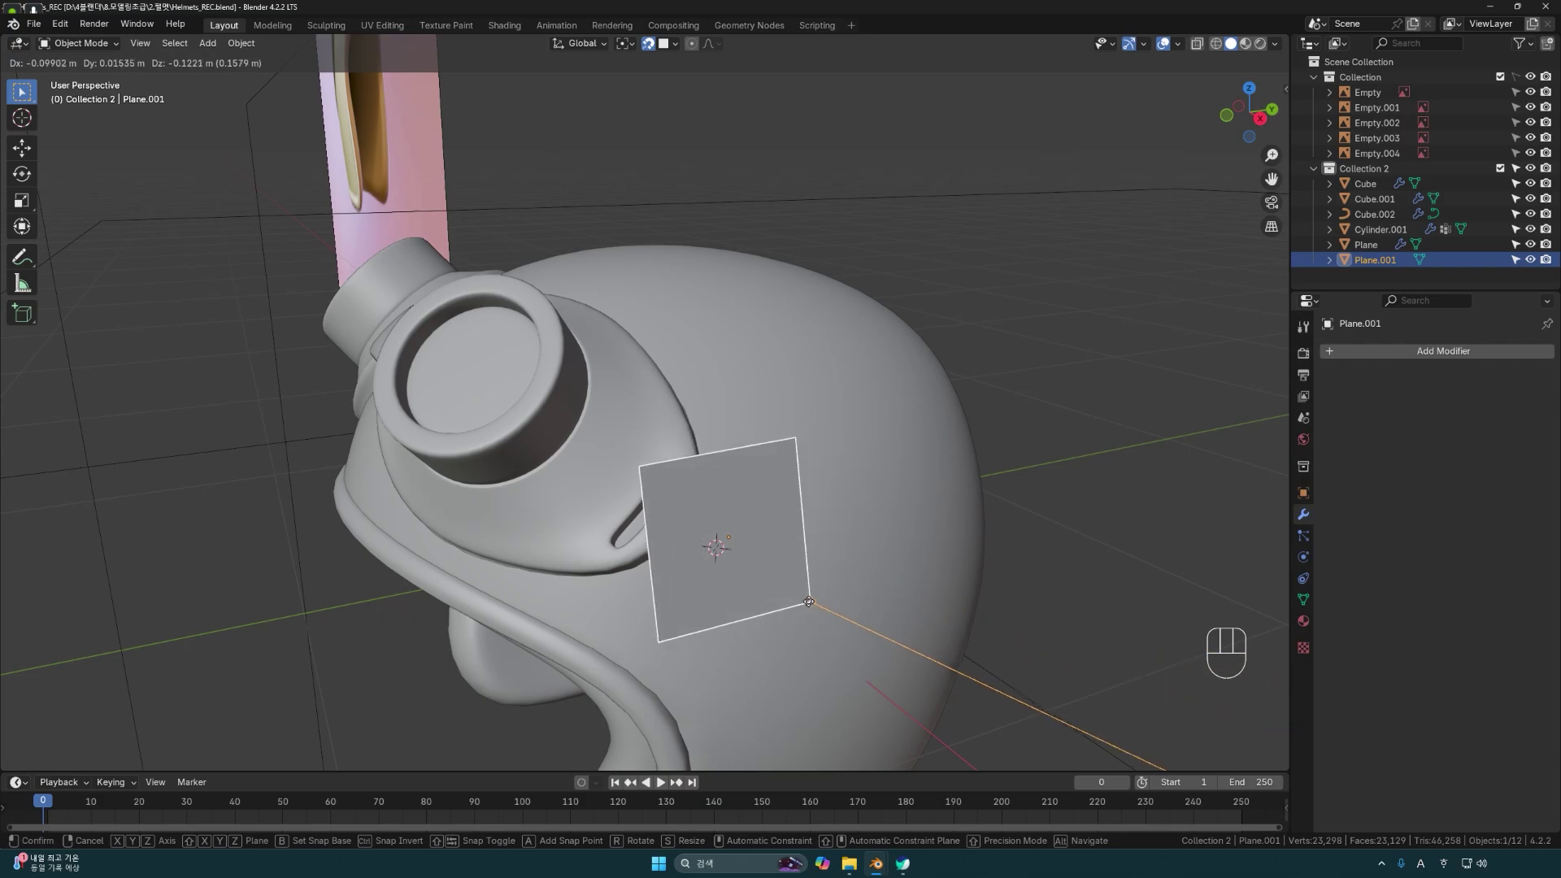
pyautogui.click(822, 638)
# Scale the plane to about 0.533 and rotate it to line up with the strap slot.
pyautogui.moveTo(823, 638); pyautogui.dragTo(748, 598, button='middle')
pyautogui.press('s')
pyautogui.click(758, 548)
pyautogui.press('r')
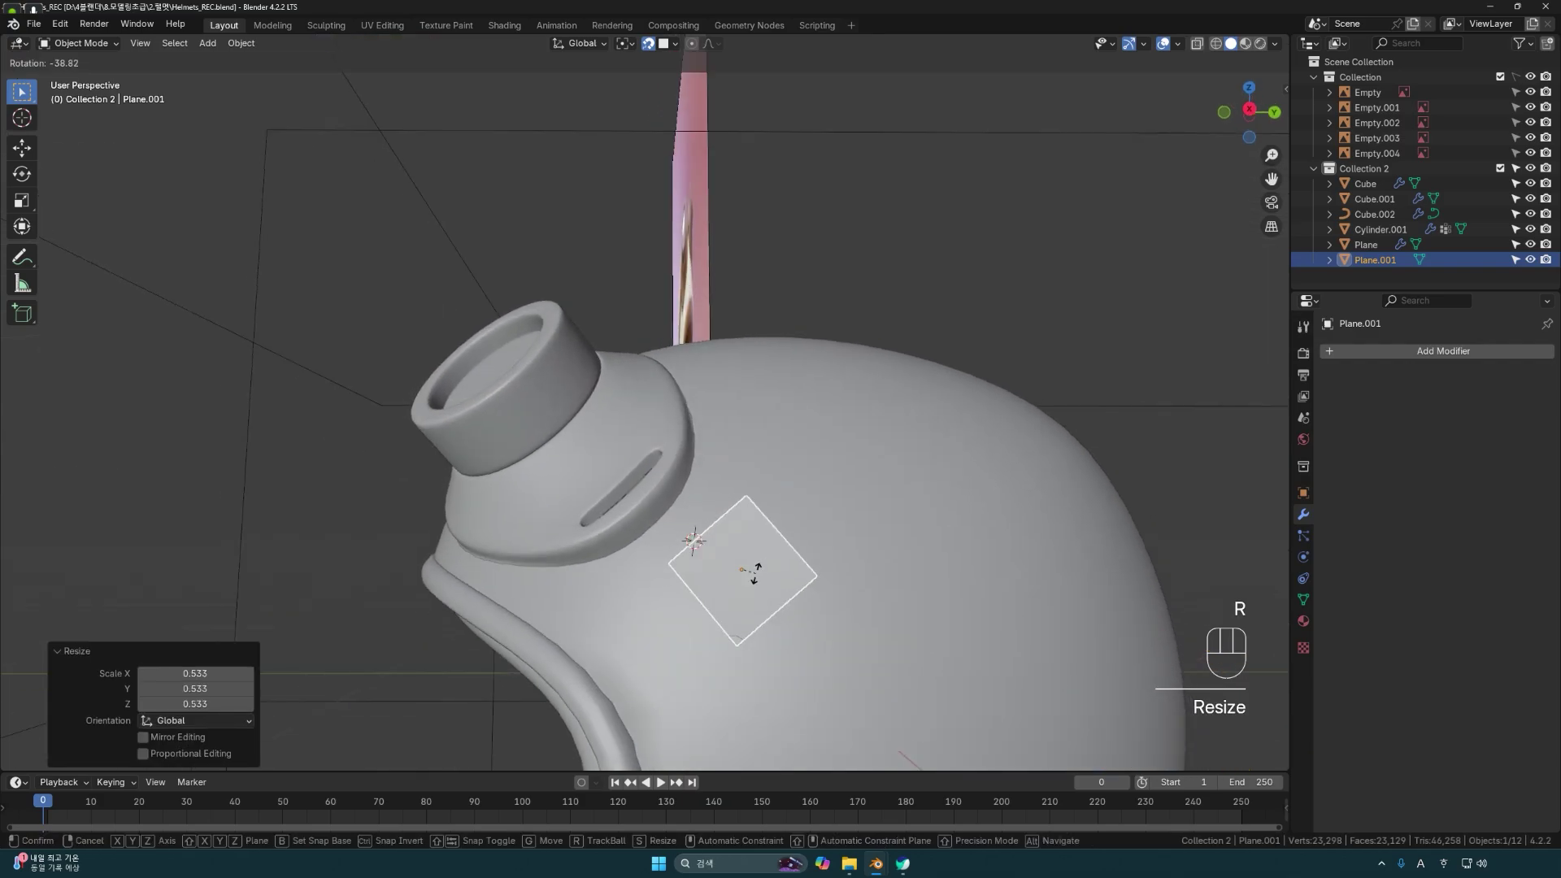
pyautogui.click(758, 577)
# Extrude the plane's rear edge over the helmet by about 0.04, 0.13 and -0.14 m in X, Y and Z.
pyautogui.press('Tab')
pyautogui.click(546, 418)
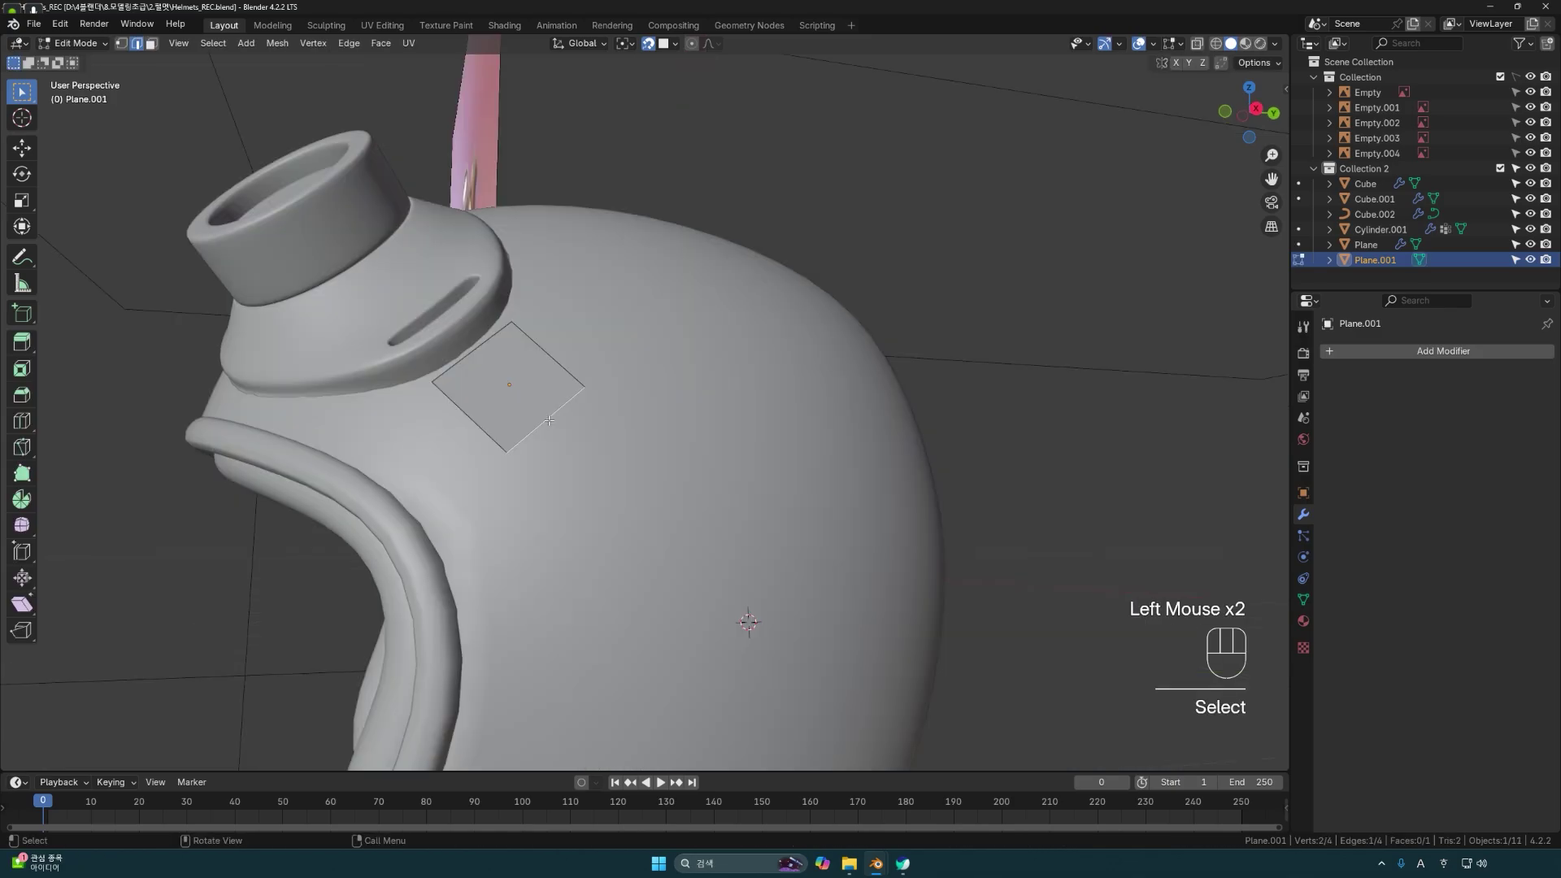
pyautogui.moveTo(546, 419); pyautogui.dragTo(569, 431, button='middle')
pyautogui.press('e')
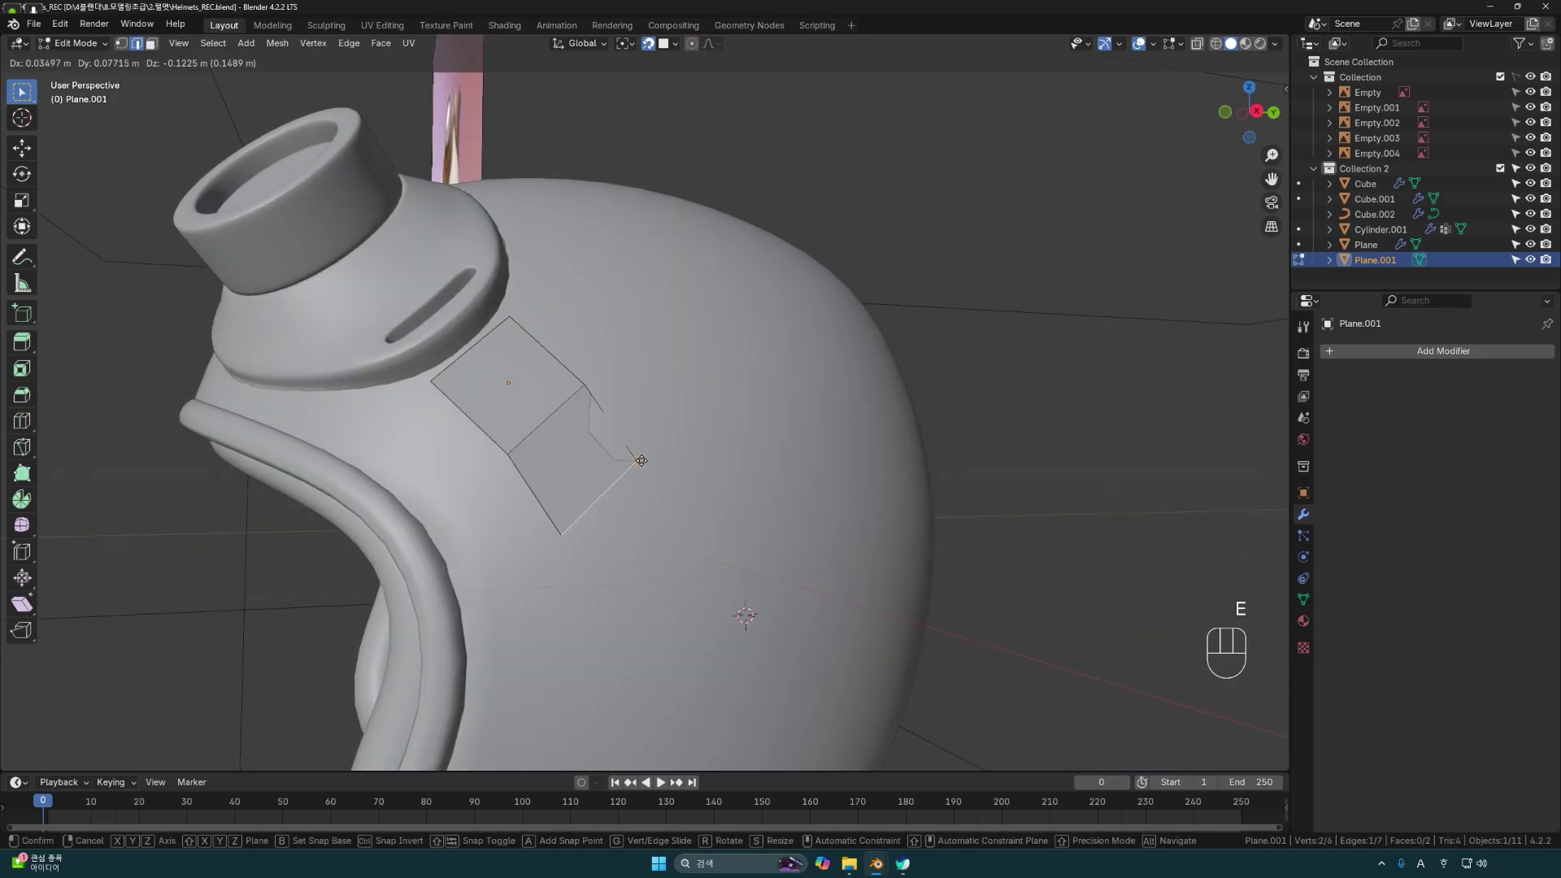
pyautogui.click(666, 471)
pyautogui.moveTo(666, 471)
pyautogui.keyDown('shift'); pyautogui.mouseDown(button='middle')
pyautogui.moveTo(663, 443)
pyautogui.moveTo(650, 457)
pyautogui.mouseUp(button='middle'); pyautogui.keyUp('shift')
# Extrude four more strap segments from the end edge, placing them along the helmet's side towards the back.
pyautogui.press('ctrl')
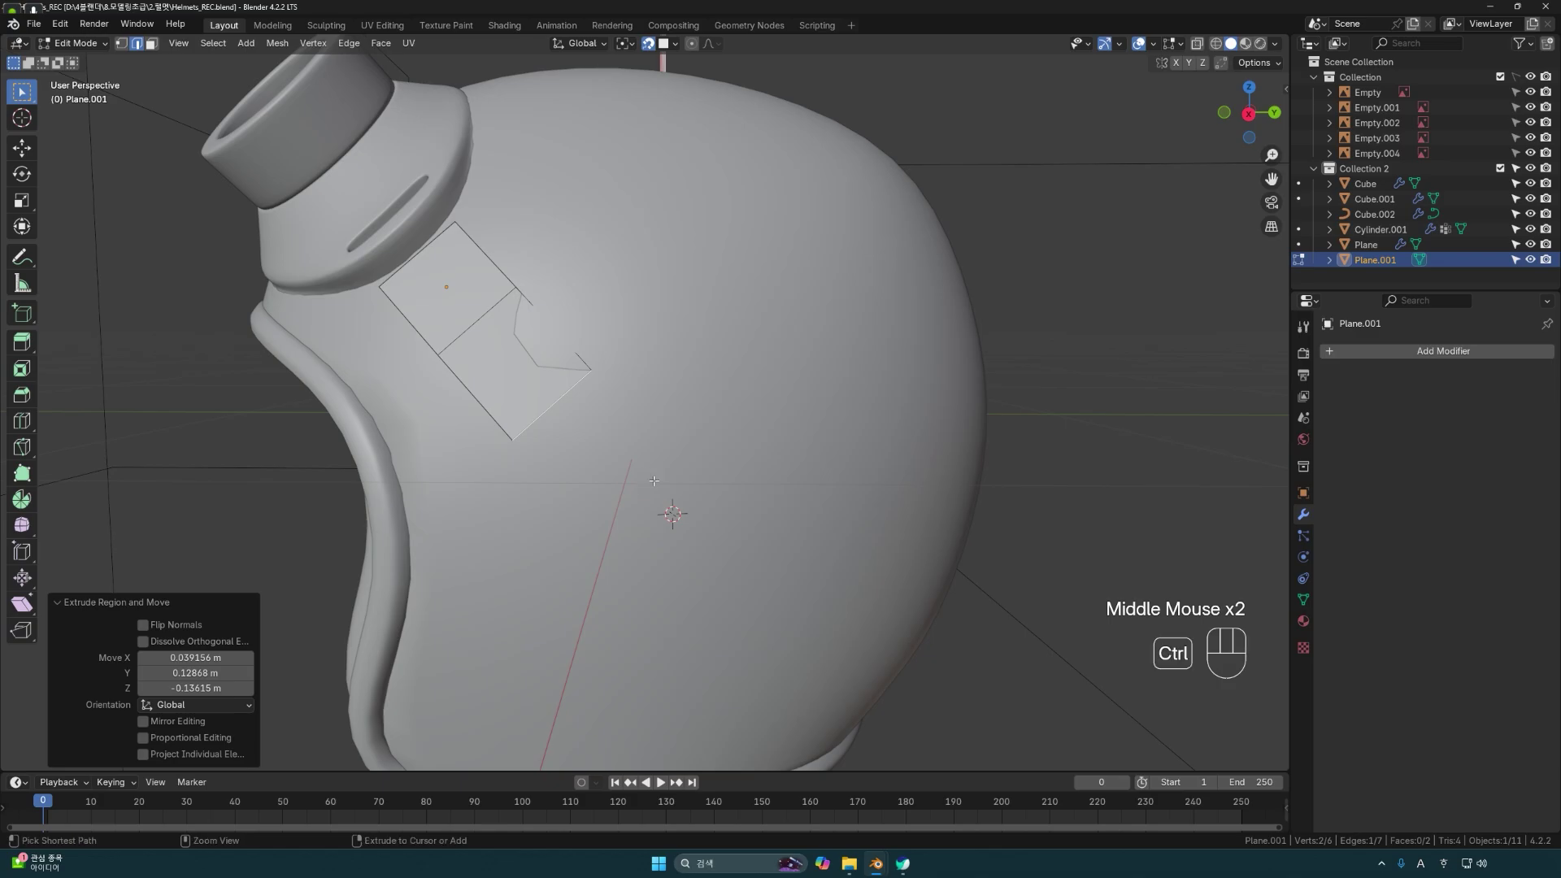
pyautogui.keyDown('ctrl'); pyautogui.rightClick(685, 534); pyautogui.keyUp('ctrl')
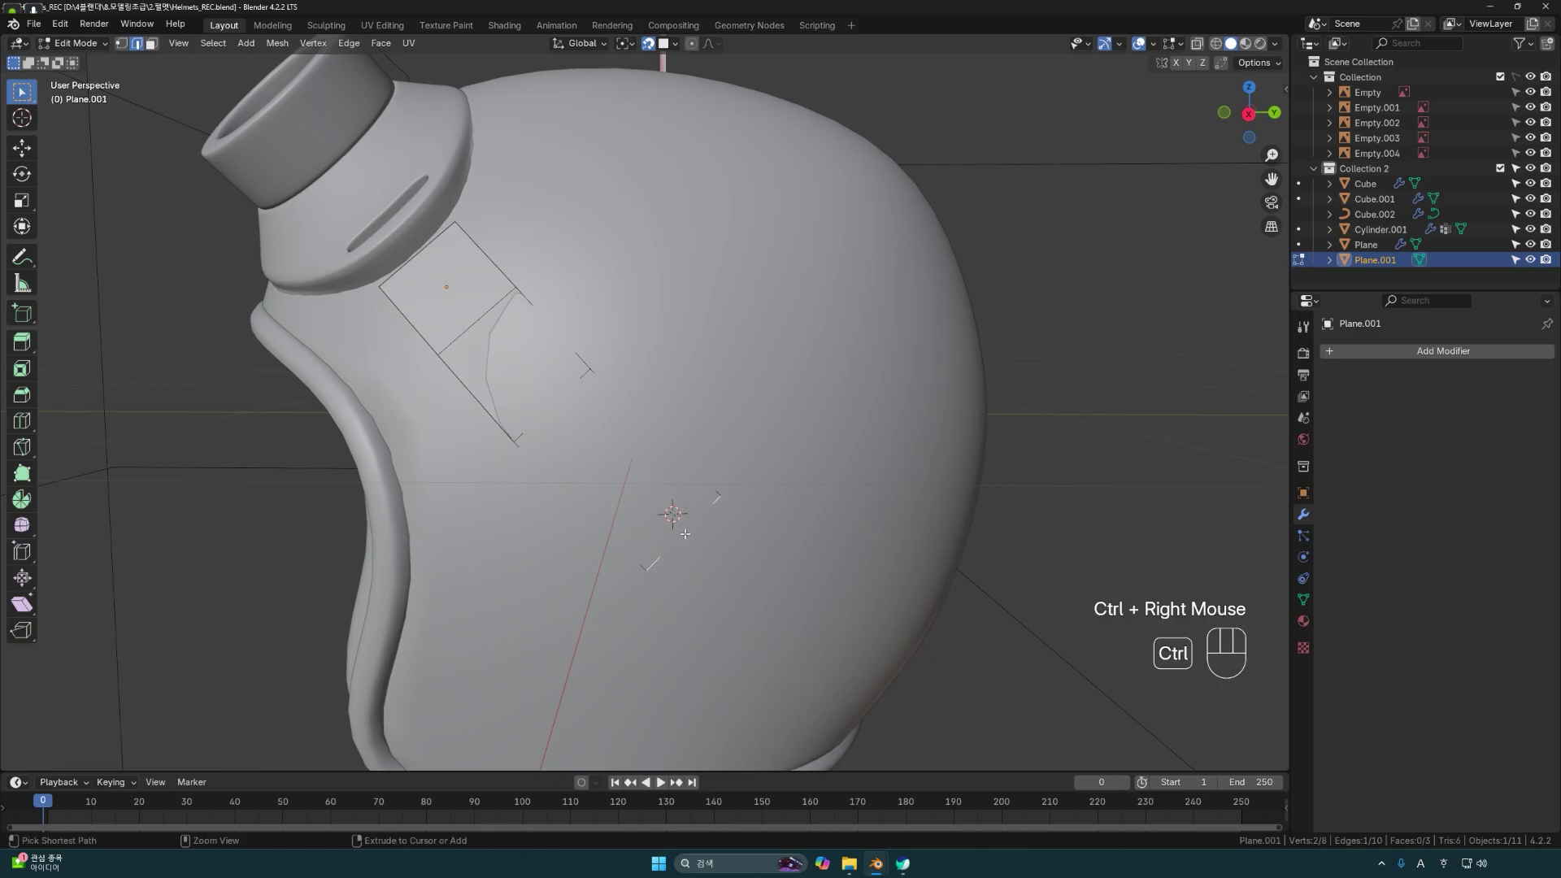
pyautogui.moveTo(685, 534); pyautogui.dragTo(714, 512, button='middle')
pyautogui.moveTo(661, 464); pyautogui.dragTo(615, 426, button='middle')
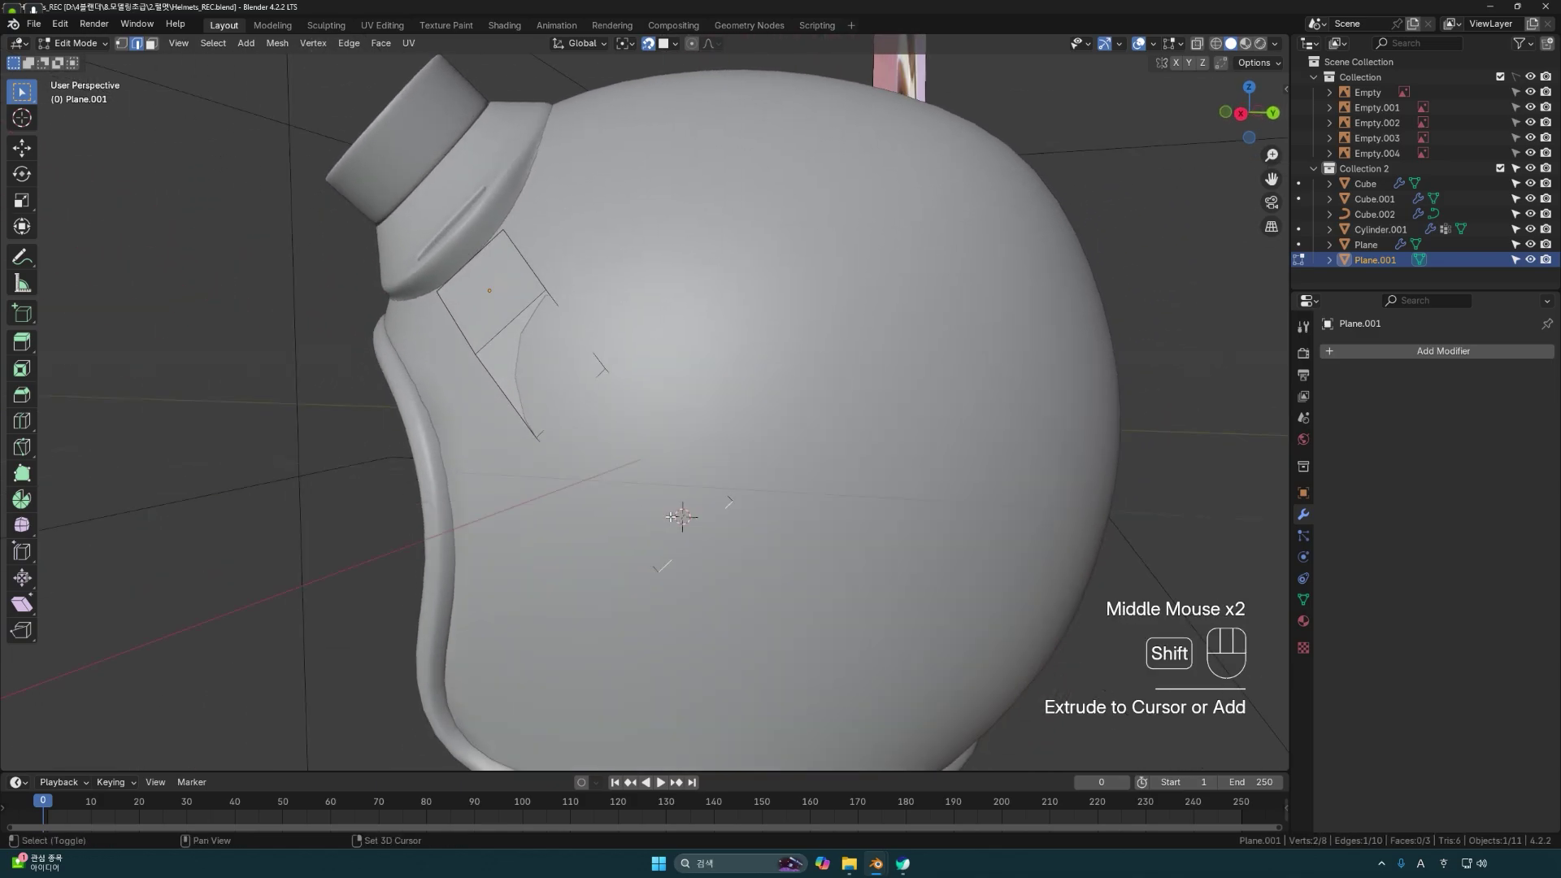
pyautogui.hotkey('shift', 'z')
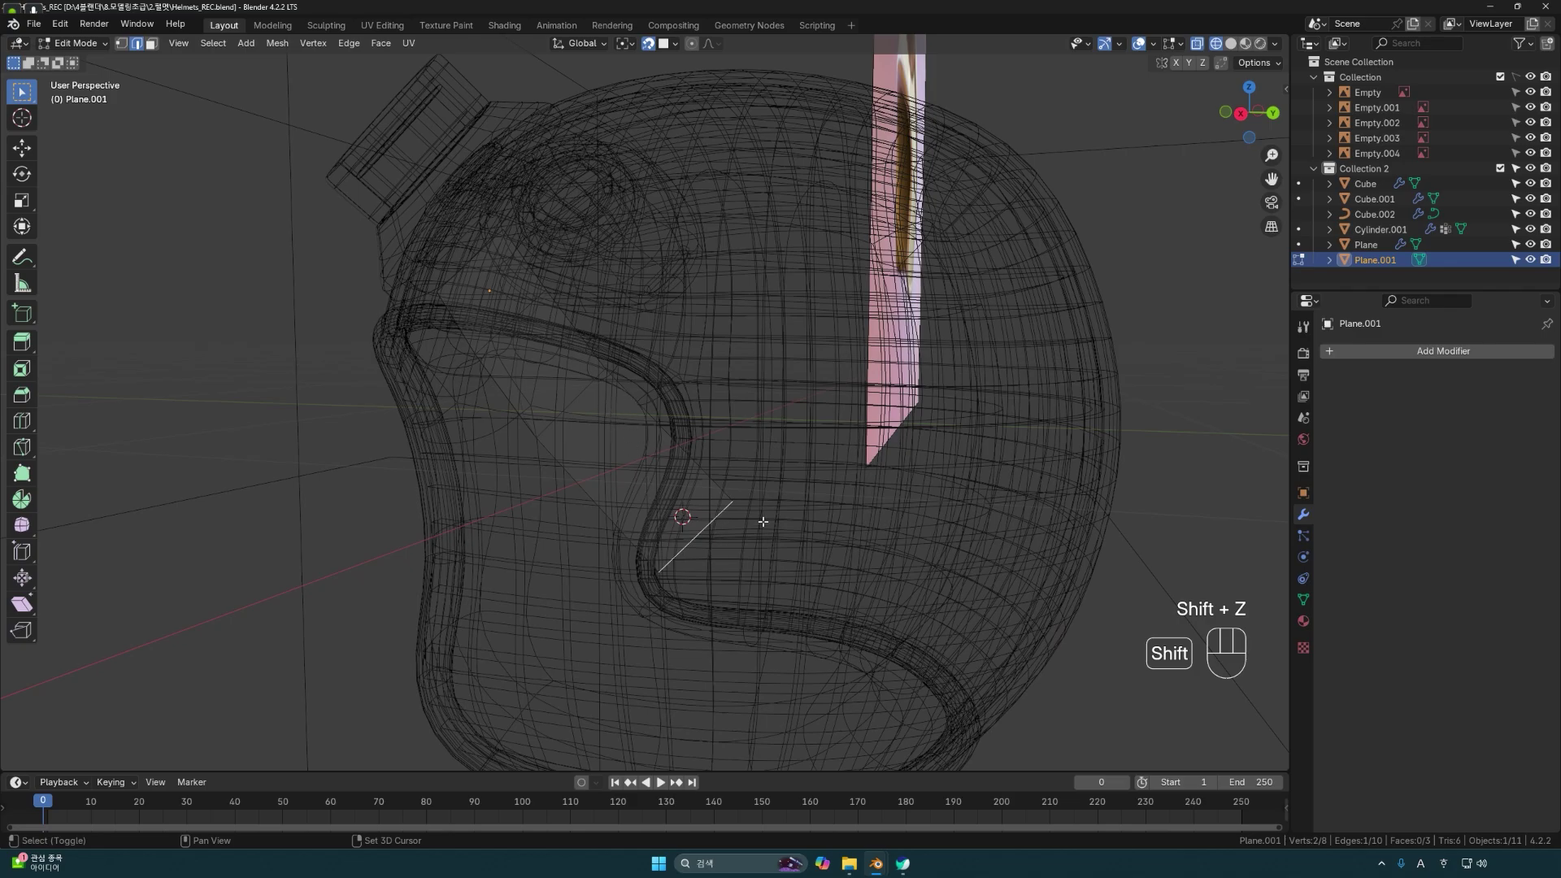
pyautogui.hotkey('shift', 'z')
pyautogui.moveTo(743, 543); pyautogui.dragTo(789, 550, button='middle')
pyautogui.press('ctrl')
pyautogui.keyDown('ctrl'); pyautogui.rightClick(787, 543); pyautogui.keyUp('ctrl')
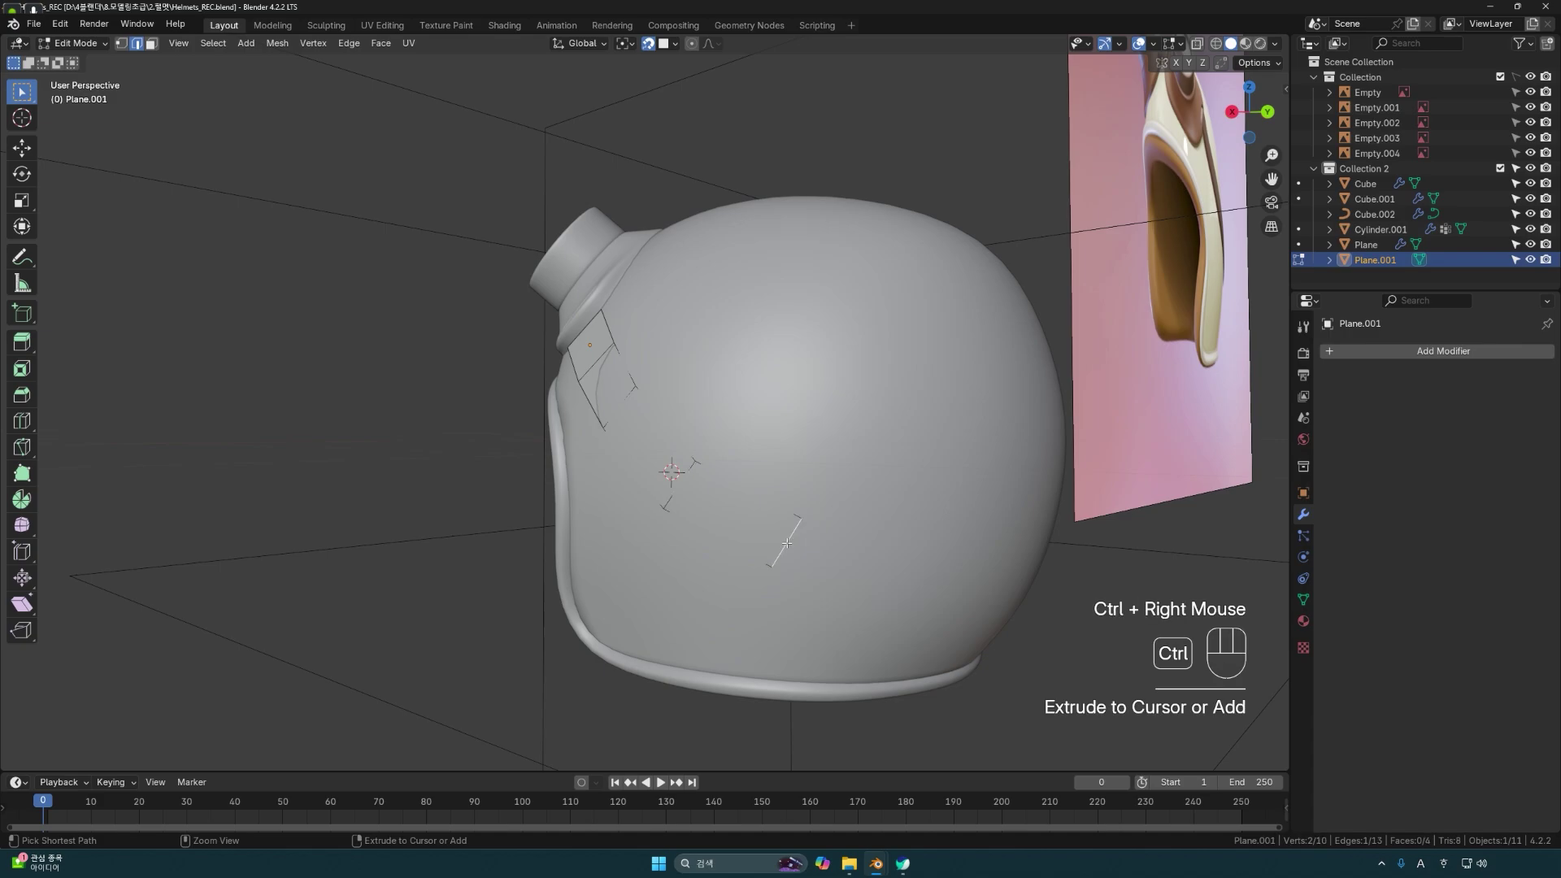
pyautogui.keyDown('ctrl'); pyautogui.rightClick(890, 569); pyautogui.keyUp('ctrl')
pyautogui.keyDown('ctrl'); pyautogui.rightClick(974, 572); pyautogui.keyUp('ctrl')
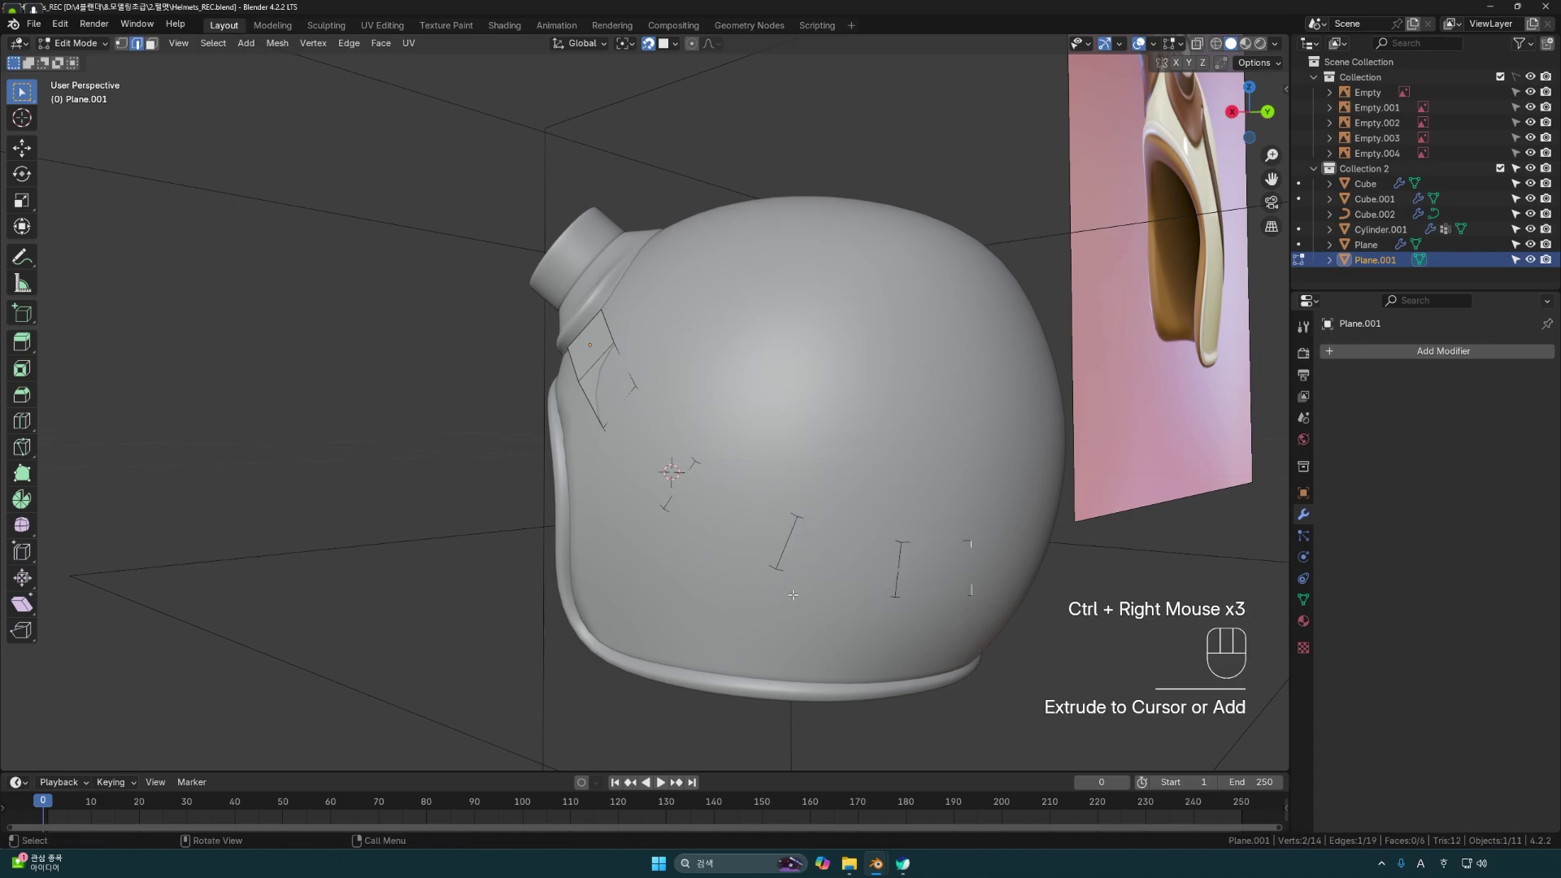
# Turn off snapping and move the strap vertices beside the 3D cursor slightly outward from the helmet.
pyautogui.moveTo(974, 571); pyautogui.dragTo(720, 586, button='middle')
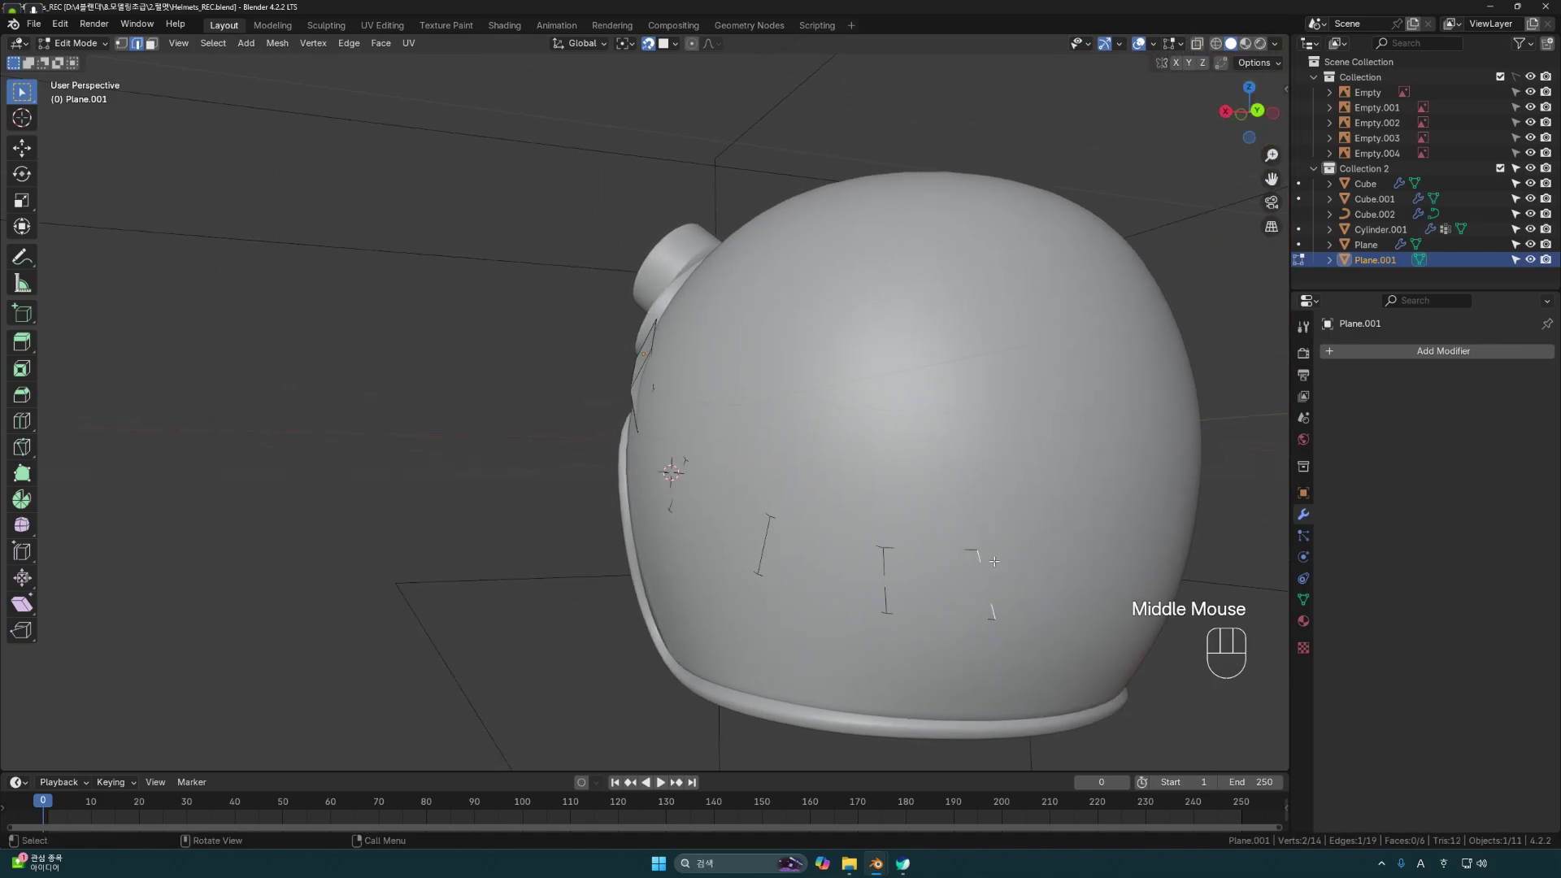
pyautogui.keyDown('shift'); pyautogui.moveTo(989, 570); pyautogui.dragTo(806, 590, button='middle'); pyautogui.keyUp('shift')
pyautogui.moveTo(553, 443); pyautogui.dragTo(634, 504, button='middle')
pyautogui.keyDown('shift'); pyautogui.moveTo(634, 504); pyautogui.dragTo(684, 532, button='middle'); pyautogui.keyUp('shift')
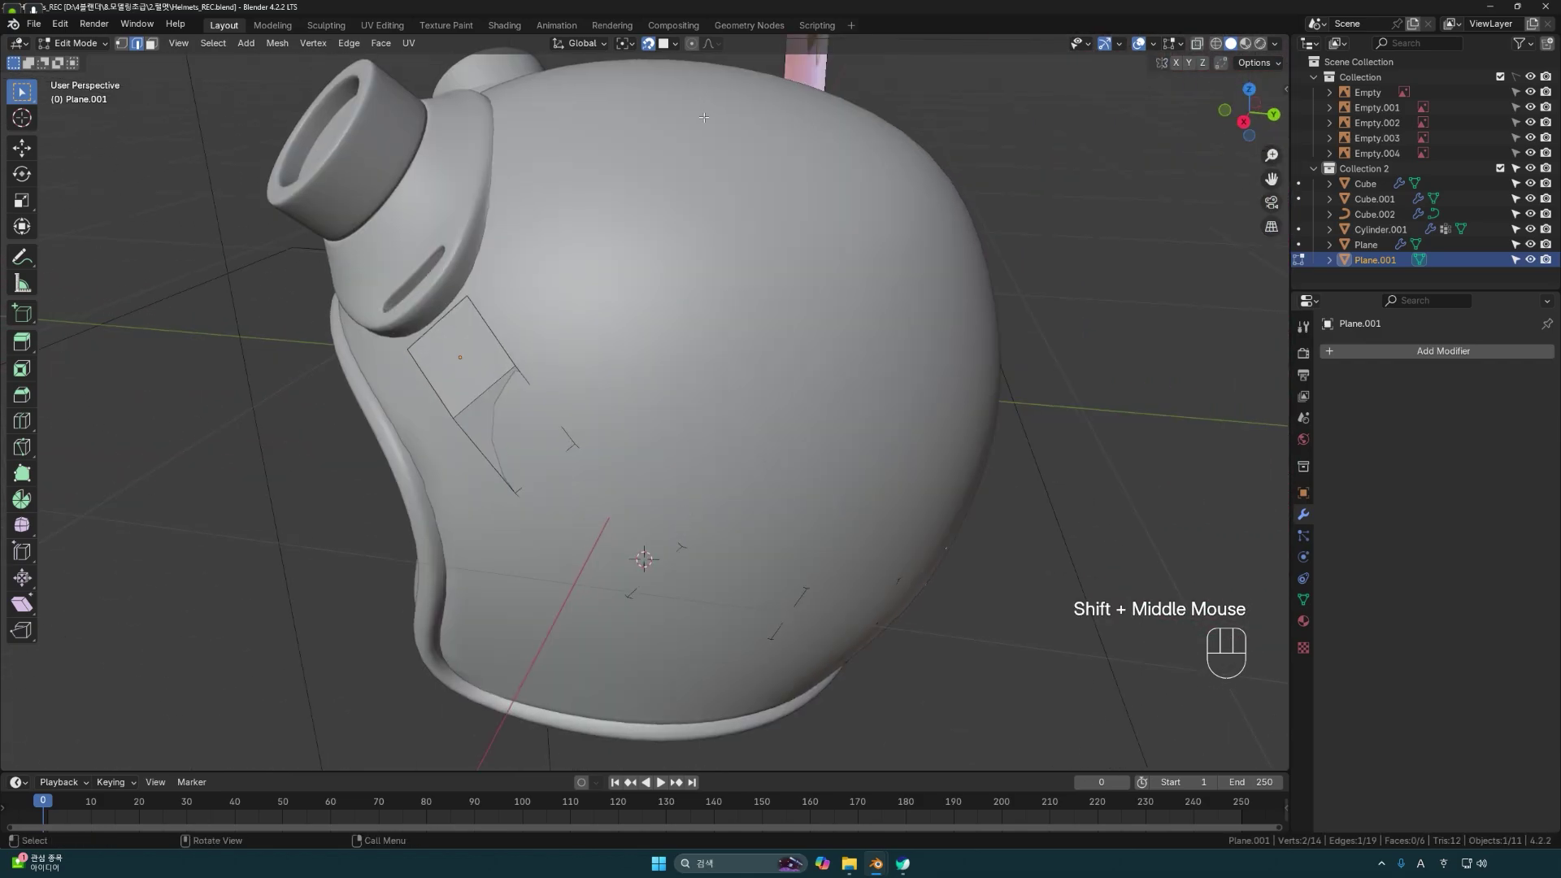
pyautogui.click(649, 47)
pyautogui.moveTo(681, 448)
pyautogui.mouseDown(button='middle')
pyautogui.moveTo(648, 467)
pyautogui.moveTo(650, 538)
pyautogui.mouseUp(button='middle')
pyautogui.hotkey('shift', 'z')
pyautogui.click(121, 43)
pyautogui.keyDown('shift'); pyautogui.moveTo(524, 524); pyautogui.dragTo(617, 589); pyautogui.keyUp('shift')
pyautogui.hotkey('shift', 'z')
pyautogui.moveTo(618, 589)
pyautogui.keyDown('shift'); pyautogui.mouseDown(button='middle')
pyautogui.moveTo(626, 554)
pyautogui.moveTo(632, 589)
pyautogui.mouseUp(button='middle'); pyautogui.keyUp('shift')
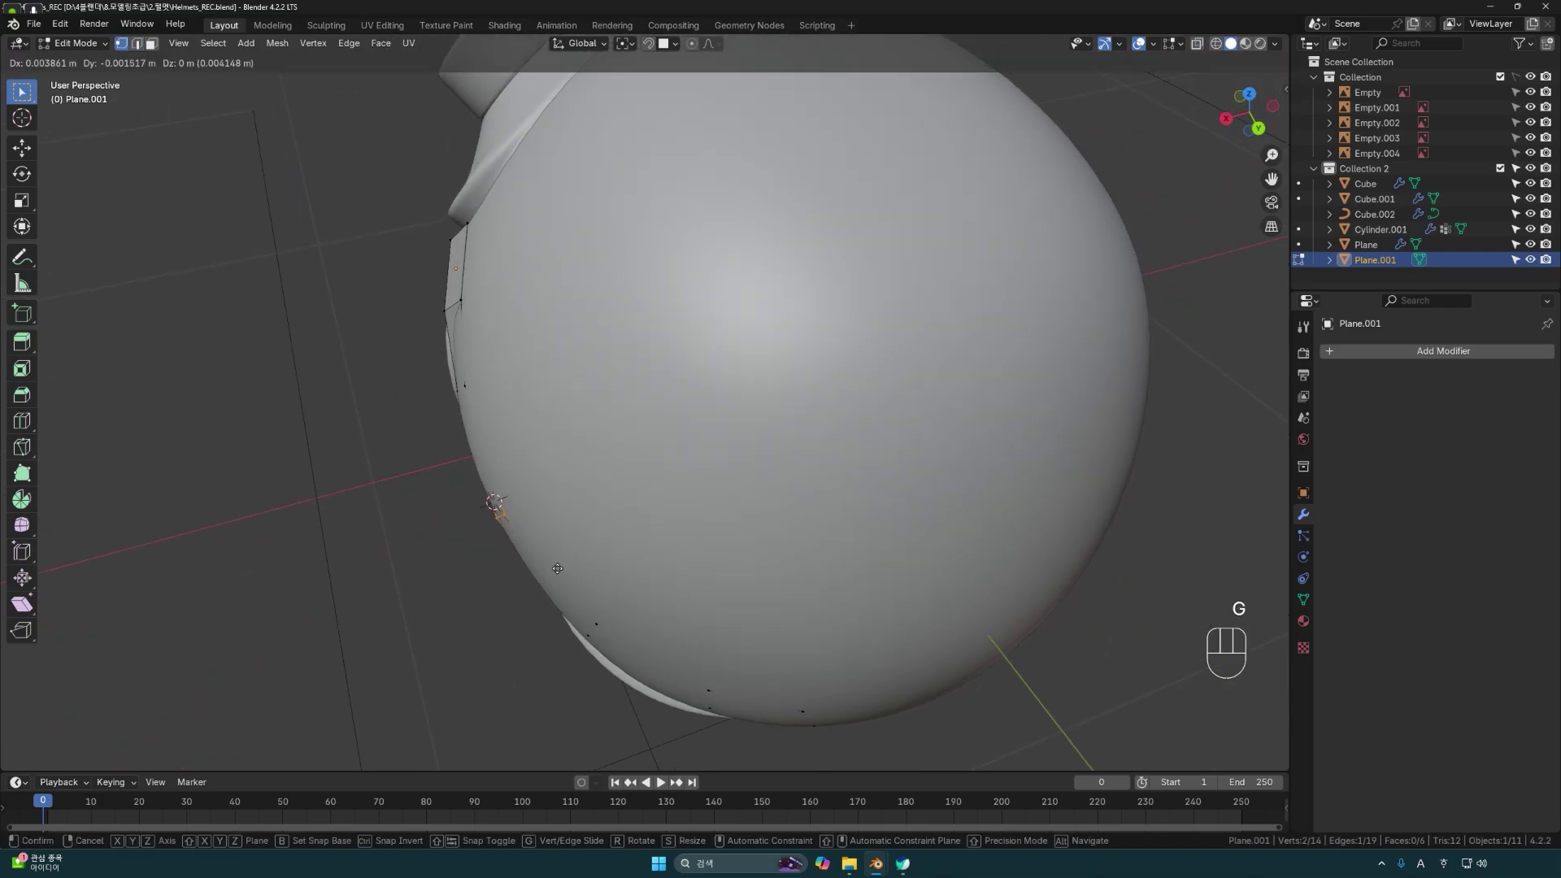
pyautogui.moveTo(630, 600); pyautogui.dragTo(638, 610)
pyautogui.click(633, 605)
# Move the last strap segment slightly so it sits clear of the helmet surface.
pyautogui.moveTo(638, 609); pyautogui.dragTo(756, 618, button='middle')
pyautogui.click(756, 617)
pyautogui.moveTo(756, 618); pyautogui.dragTo(760, 621)
pyautogui.moveTo(760, 622); pyautogui.dragTo(594, 483, button='middle')
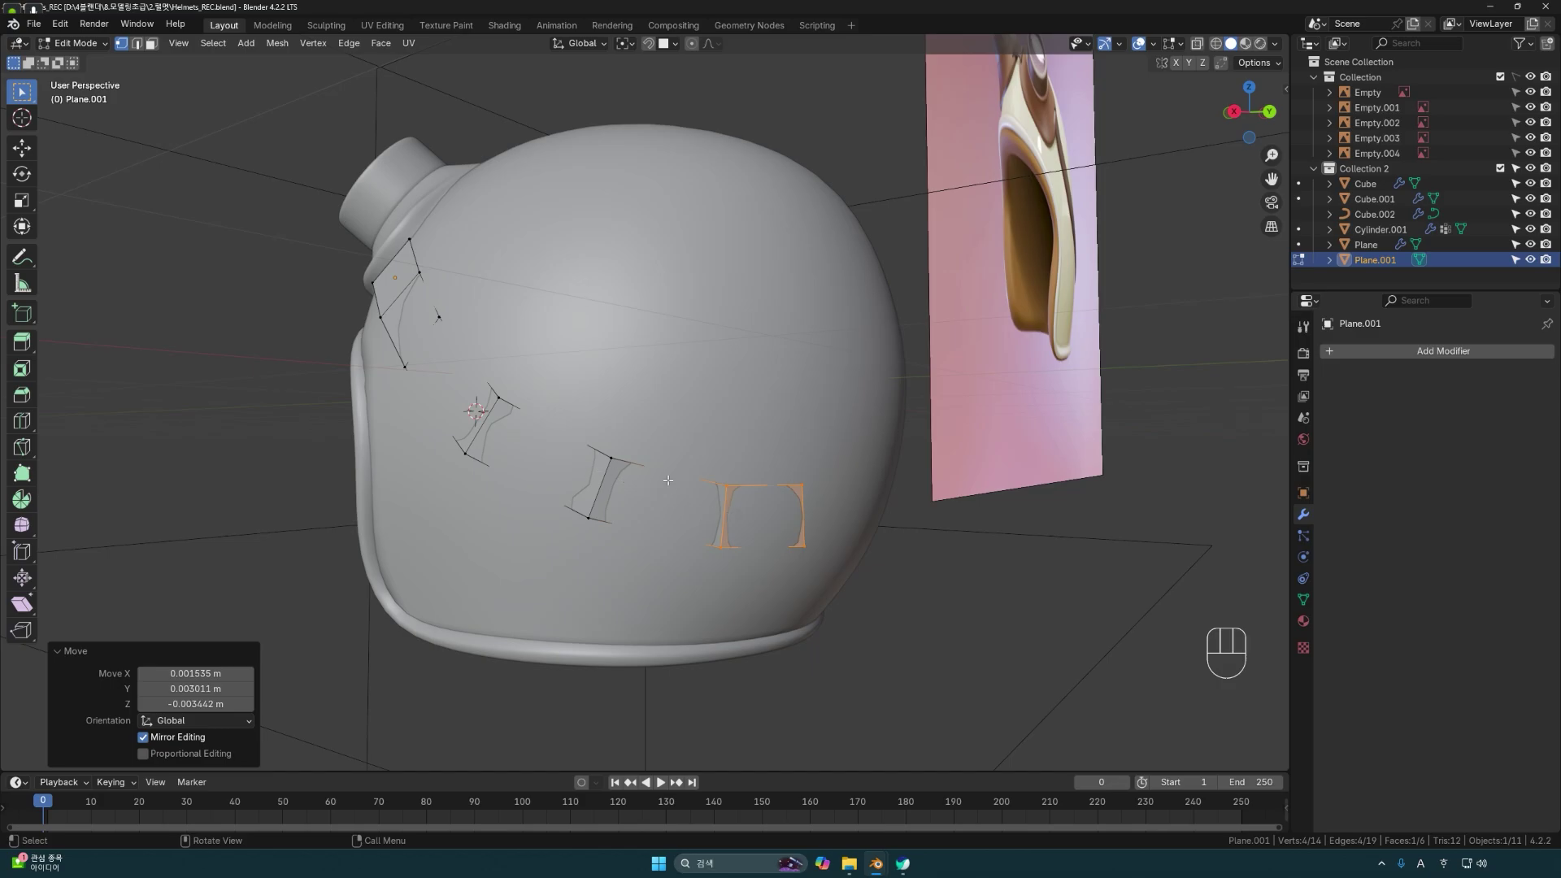
# Add a Mirror modifier on the X axis to the strap, with the helmet Cube as mirror object.
pyautogui.moveTo(663, 494); pyautogui.dragTo(1079, 430, button='middle')
pyautogui.press('Tab')
pyautogui.click(1416, 351)
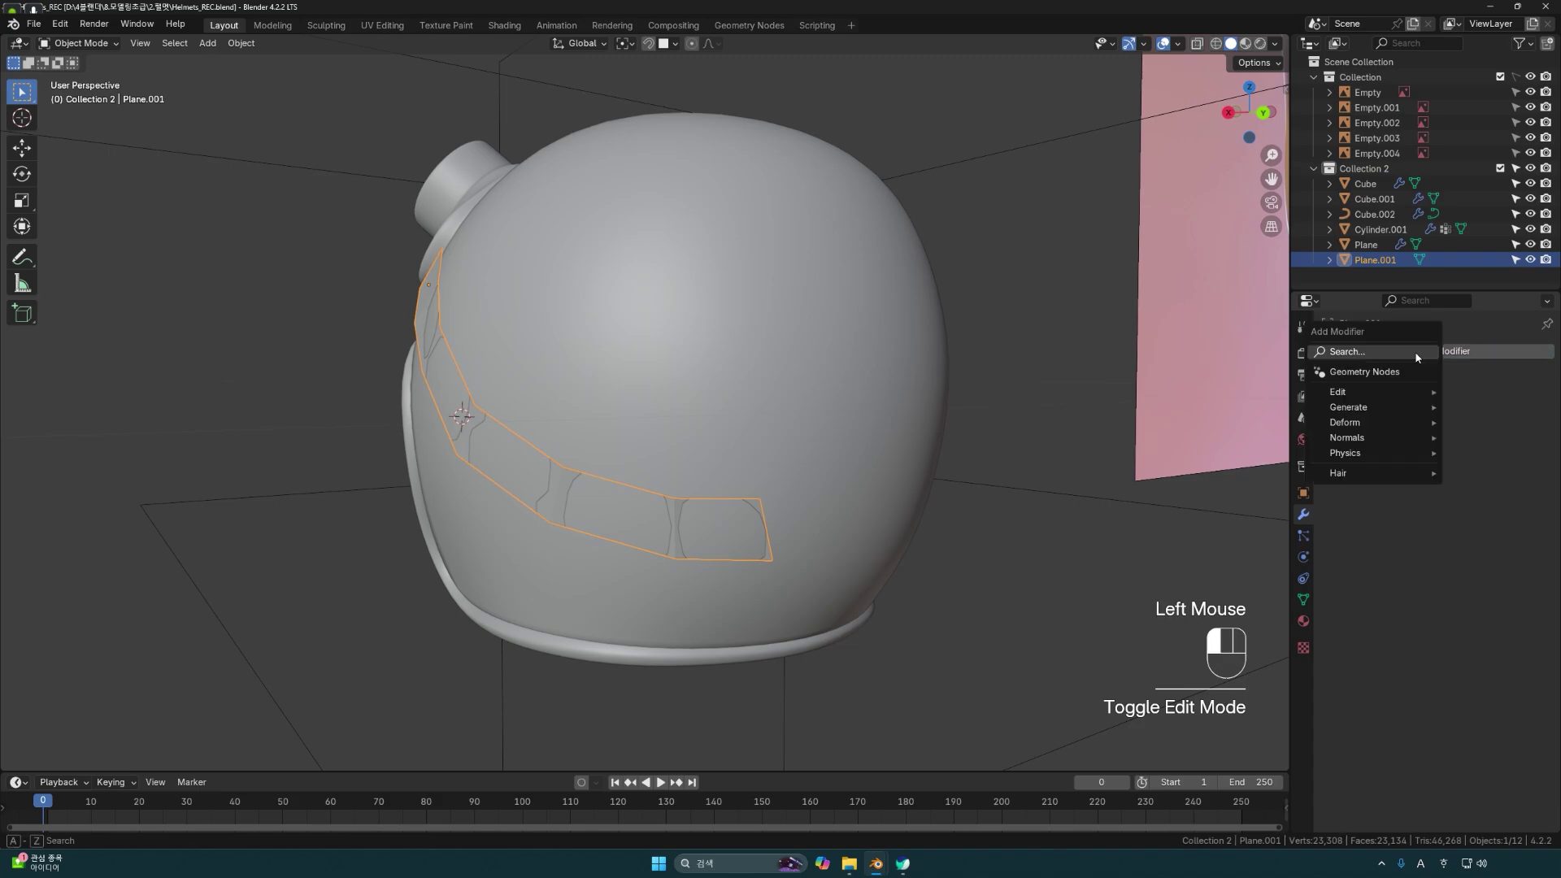
pyautogui.click(1416, 354)
pyautogui.write('M')
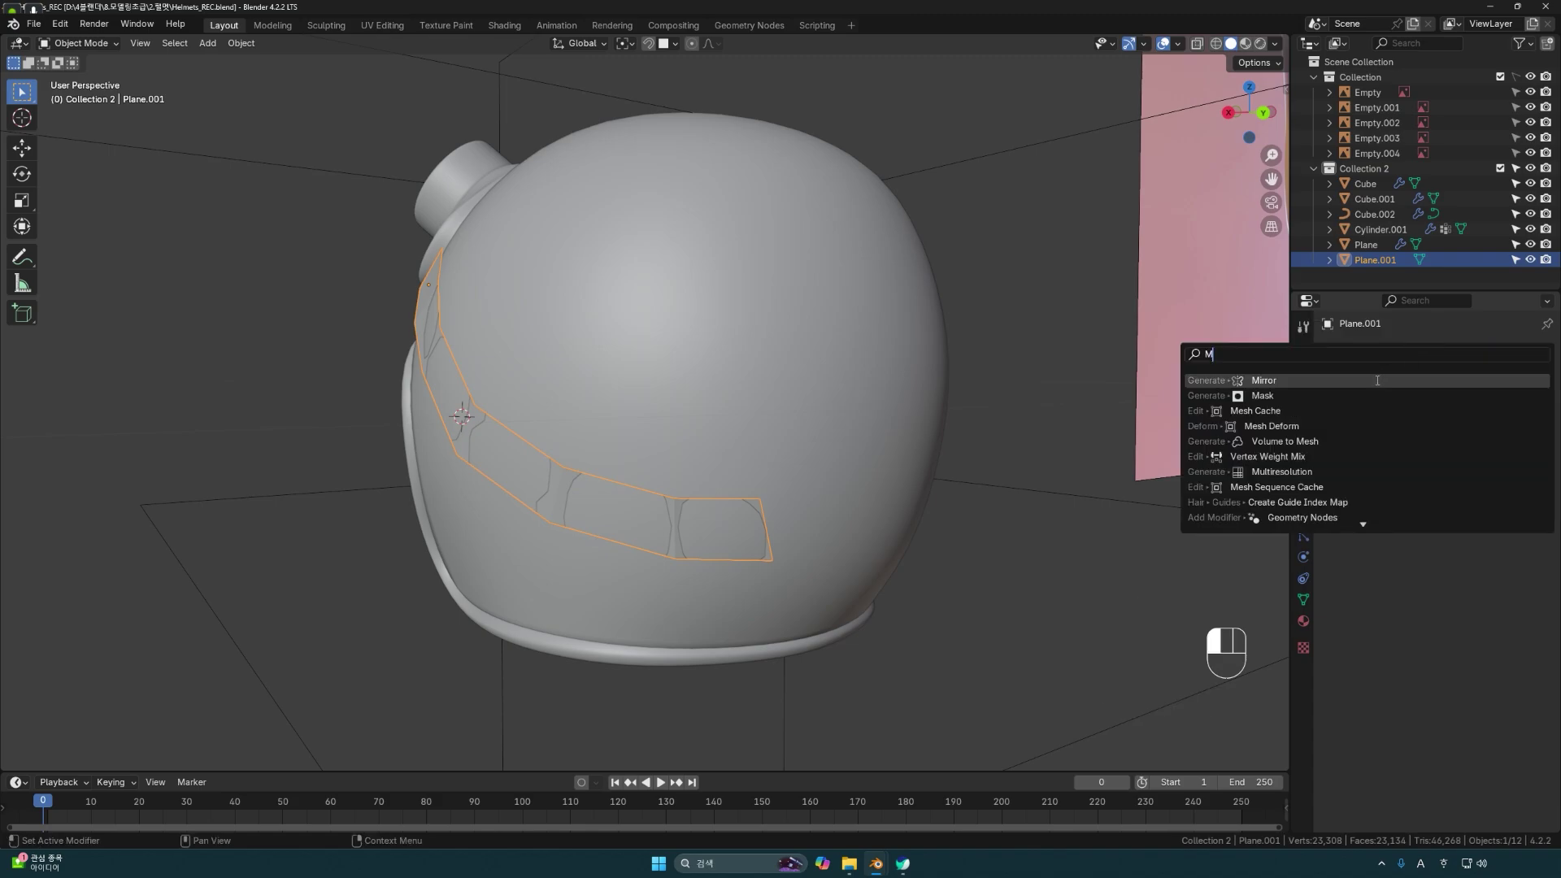
pyautogui.click(1377, 379)
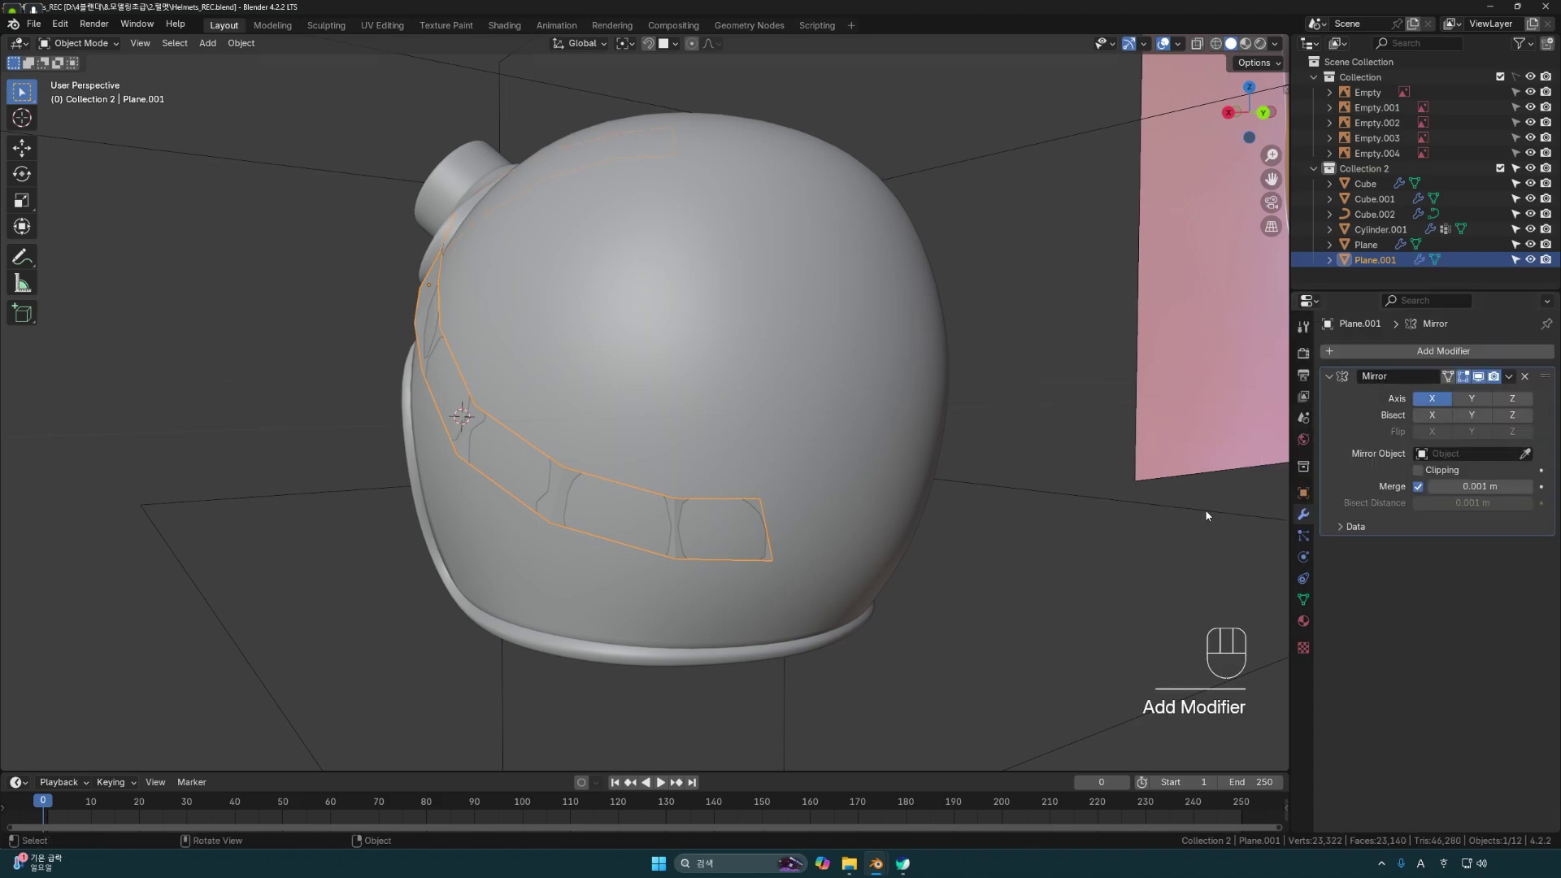
pyautogui.click(1525, 454)
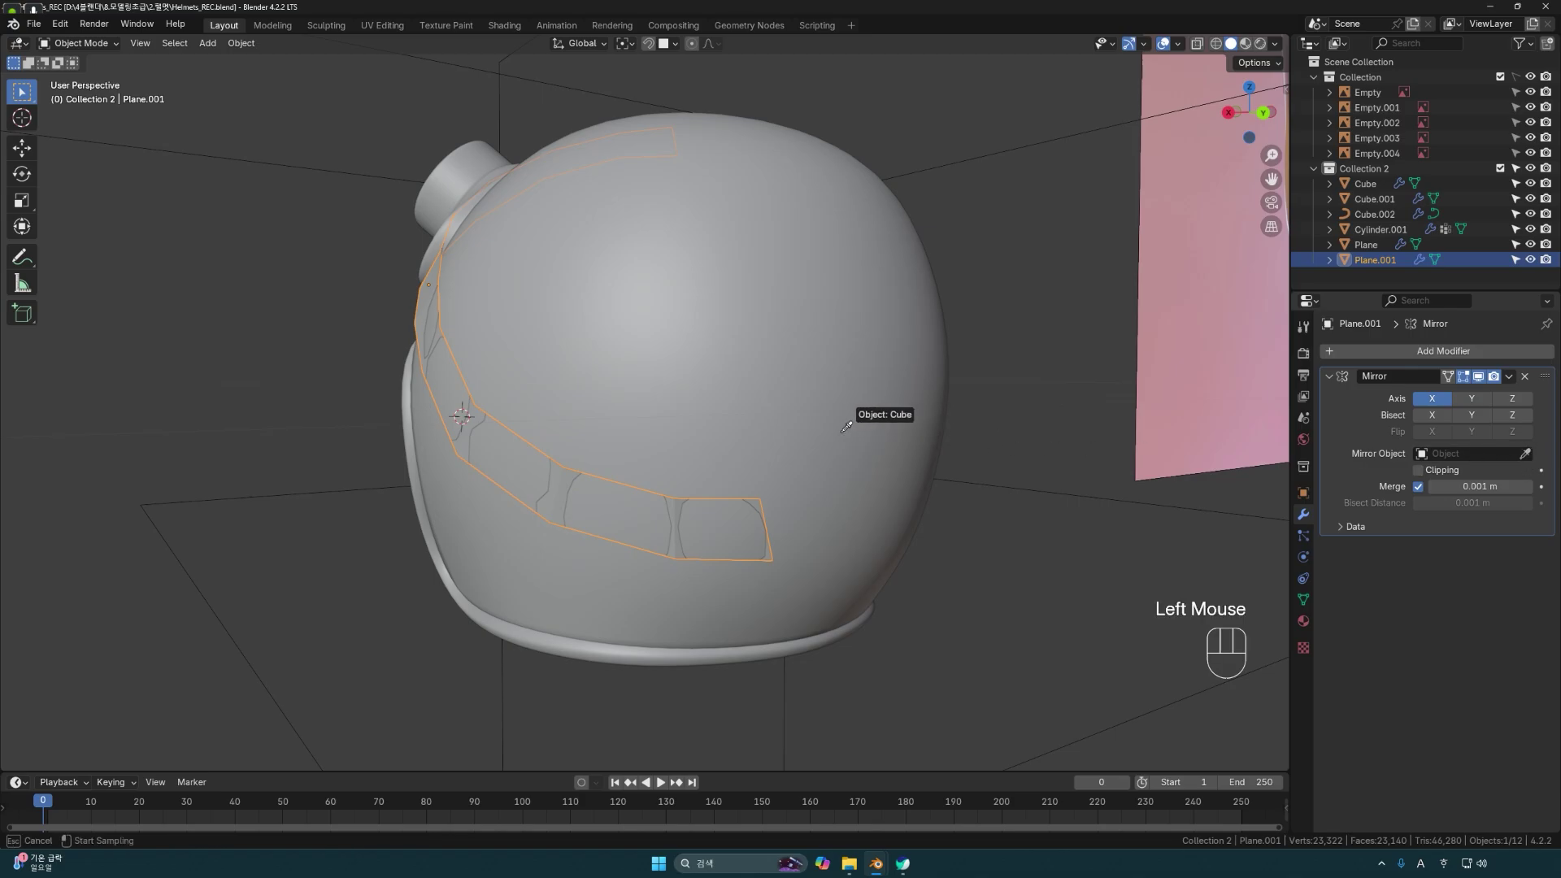
pyautogui.click(815, 421)
# Extrude the strap's end edge towards the centre of the helmet's back.
pyautogui.moveTo(815, 421); pyautogui.dragTo(716, 562, button='middle')
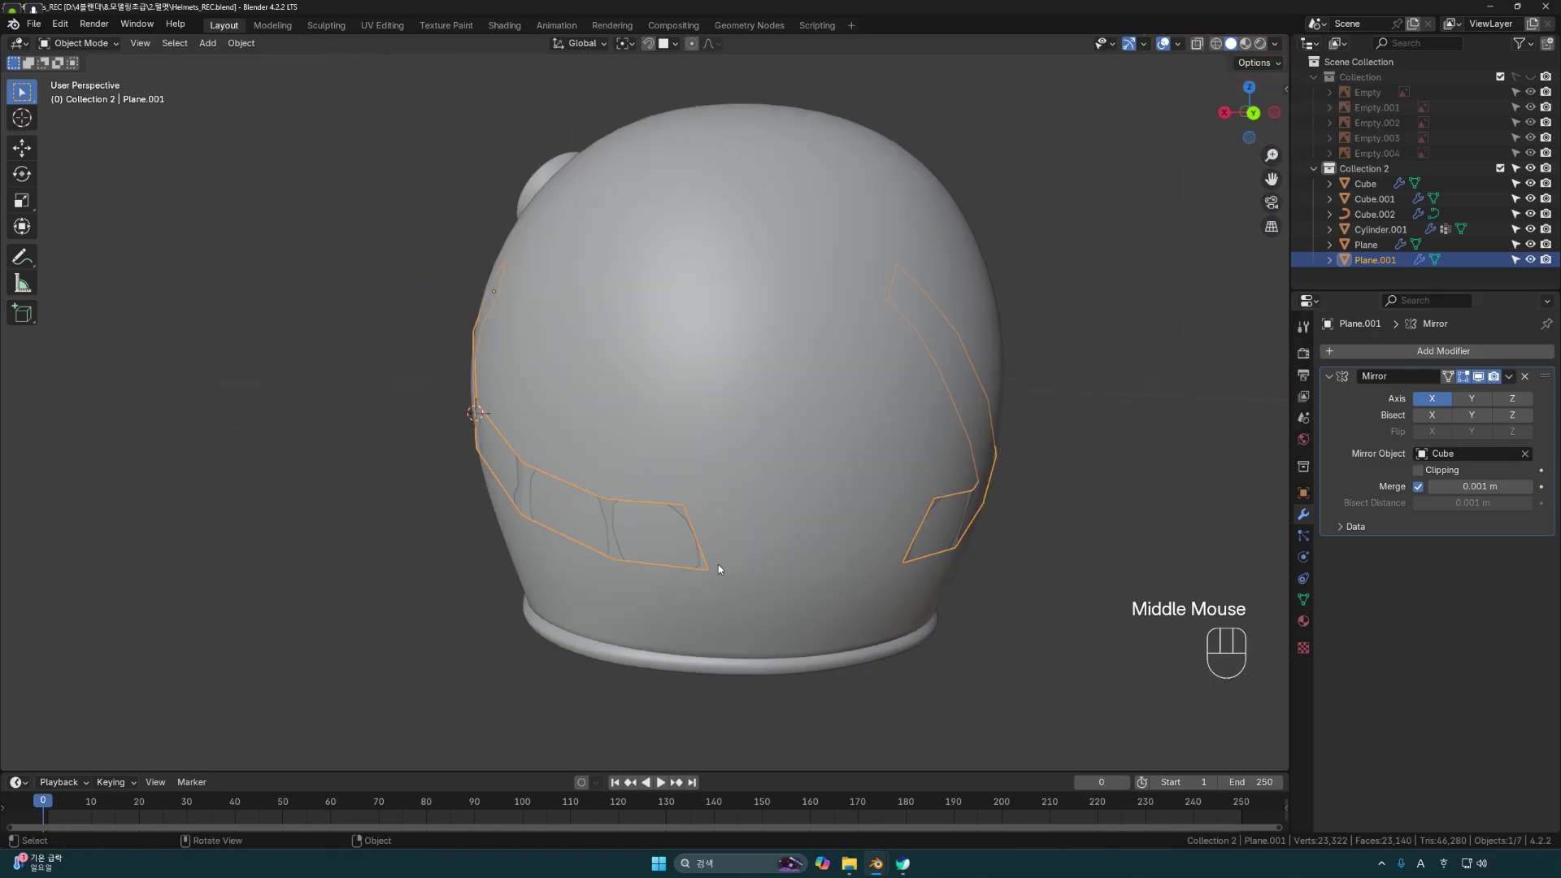
pyautogui.press('Tab')
pyautogui.press('2')
pyautogui.click(699, 545)
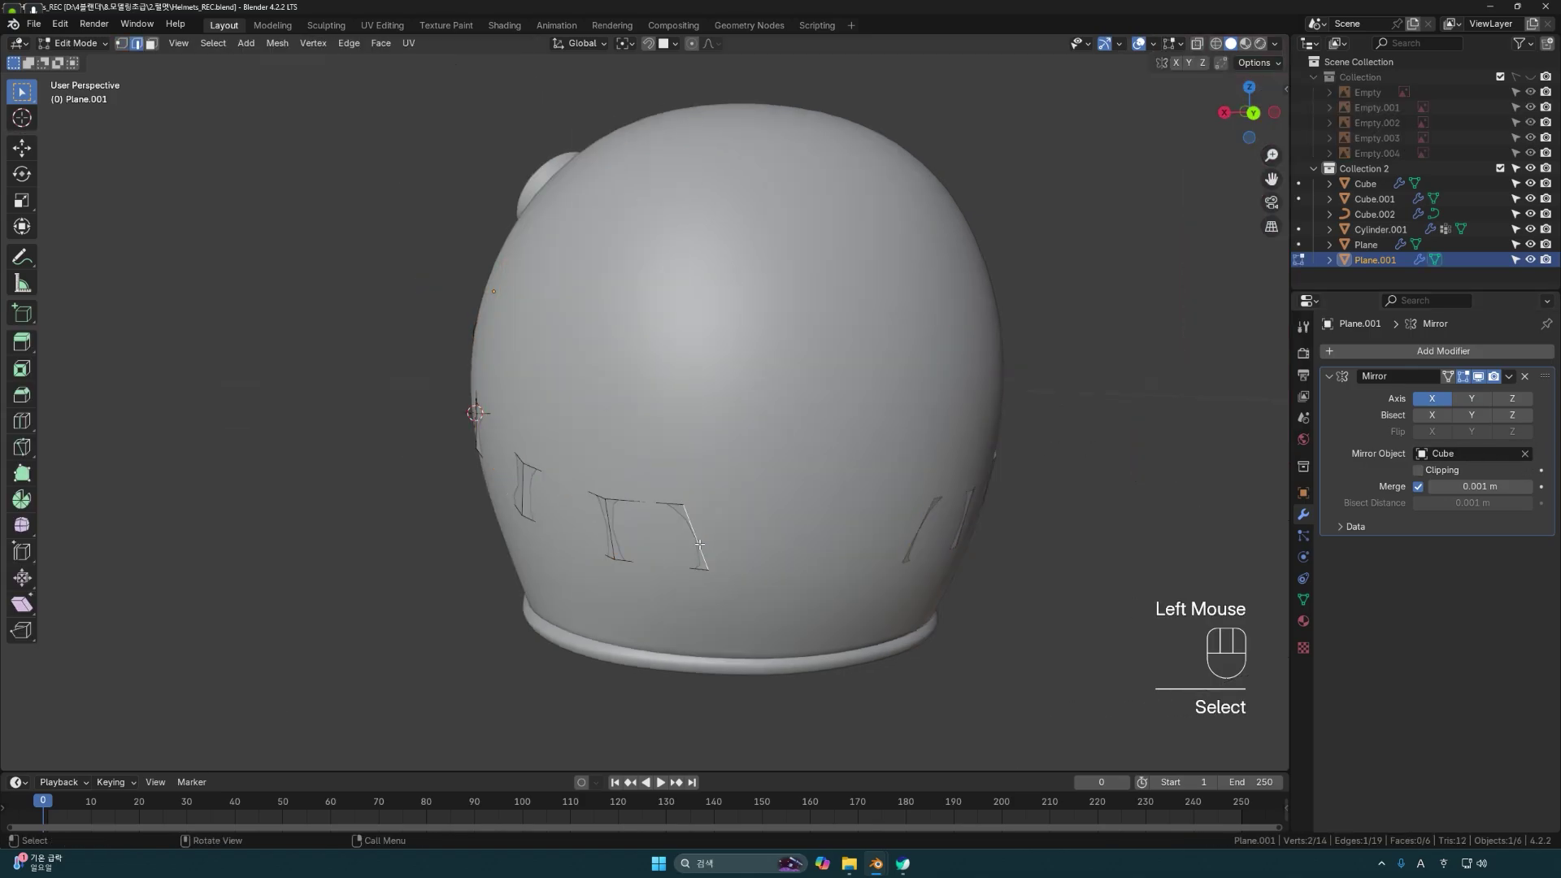
pyautogui.moveTo(741, 551); pyautogui.dragTo(730, 546, button='middle')
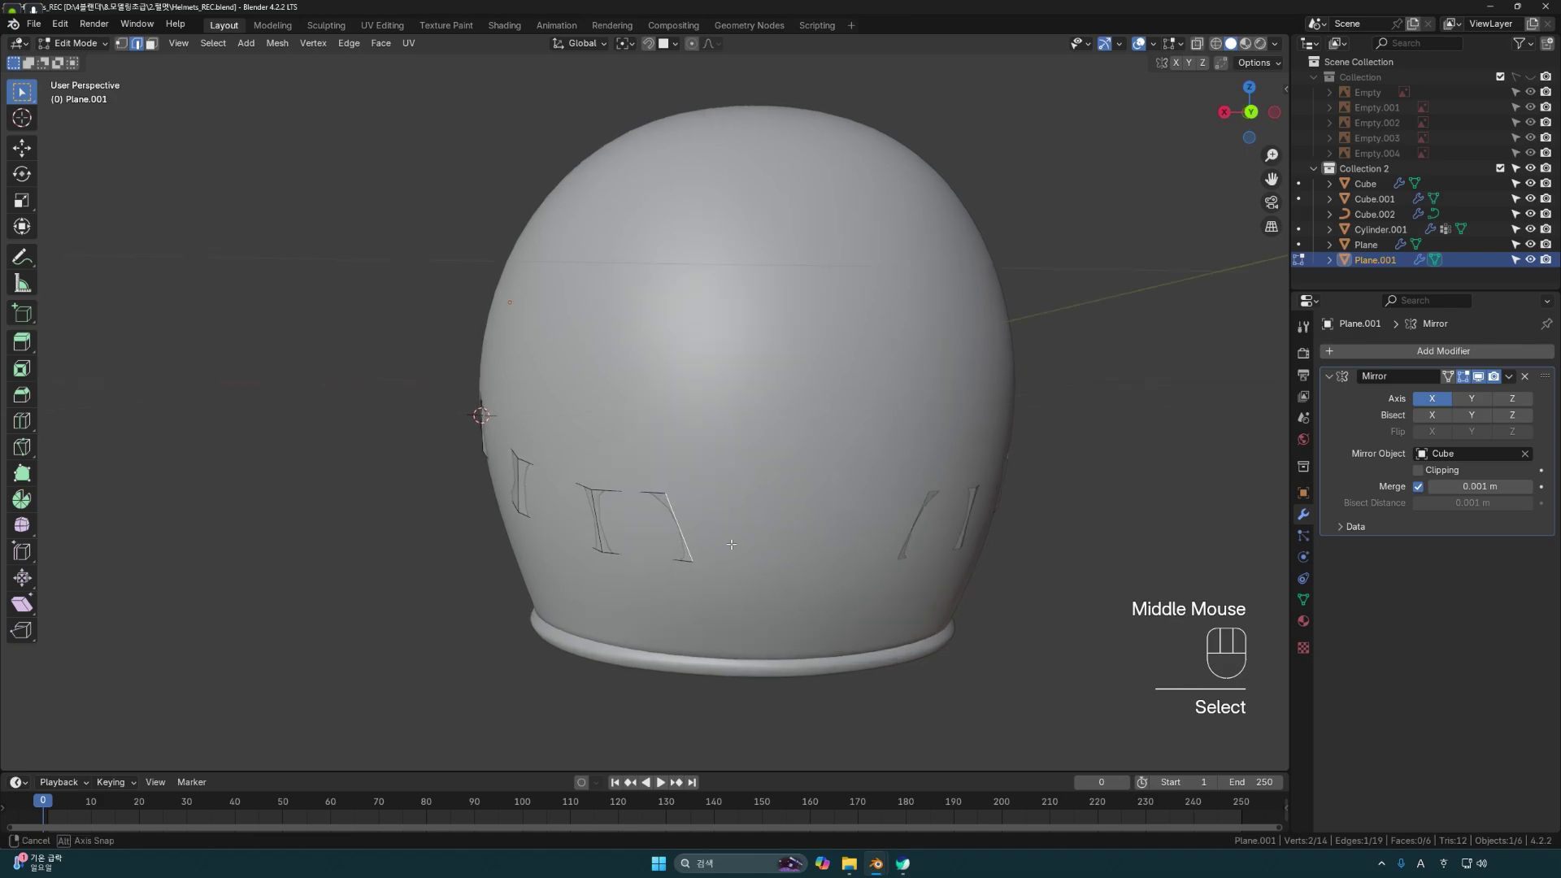
pyautogui.keyDown('ctrl'); pyautogui.rightClick(801, 527); pyautogui.keyUp('ctrl')
# Move the new end edge about 0.03 m outward along Y.
pyautogui.moveTo(801, 526); pyautogui.dragTo(786, 606, button='middle')
pyautogui.hotkey('shift', 'z')
pyautogui.press('g')
pyautogui.press('y')
pyautogui.click(788, 621)
pyautogui.moveTo(788, 620); pyautogui.dragTo(812, 566, button='middle')
pyautogui.hotkey('shift', 'z')
# Enable clipping on the Mirror modifier and move the end edge along X to the mirror centre.
pyautogui.moveTo(941, 569); pyautogui.dragTo(937, 507, button='middle')
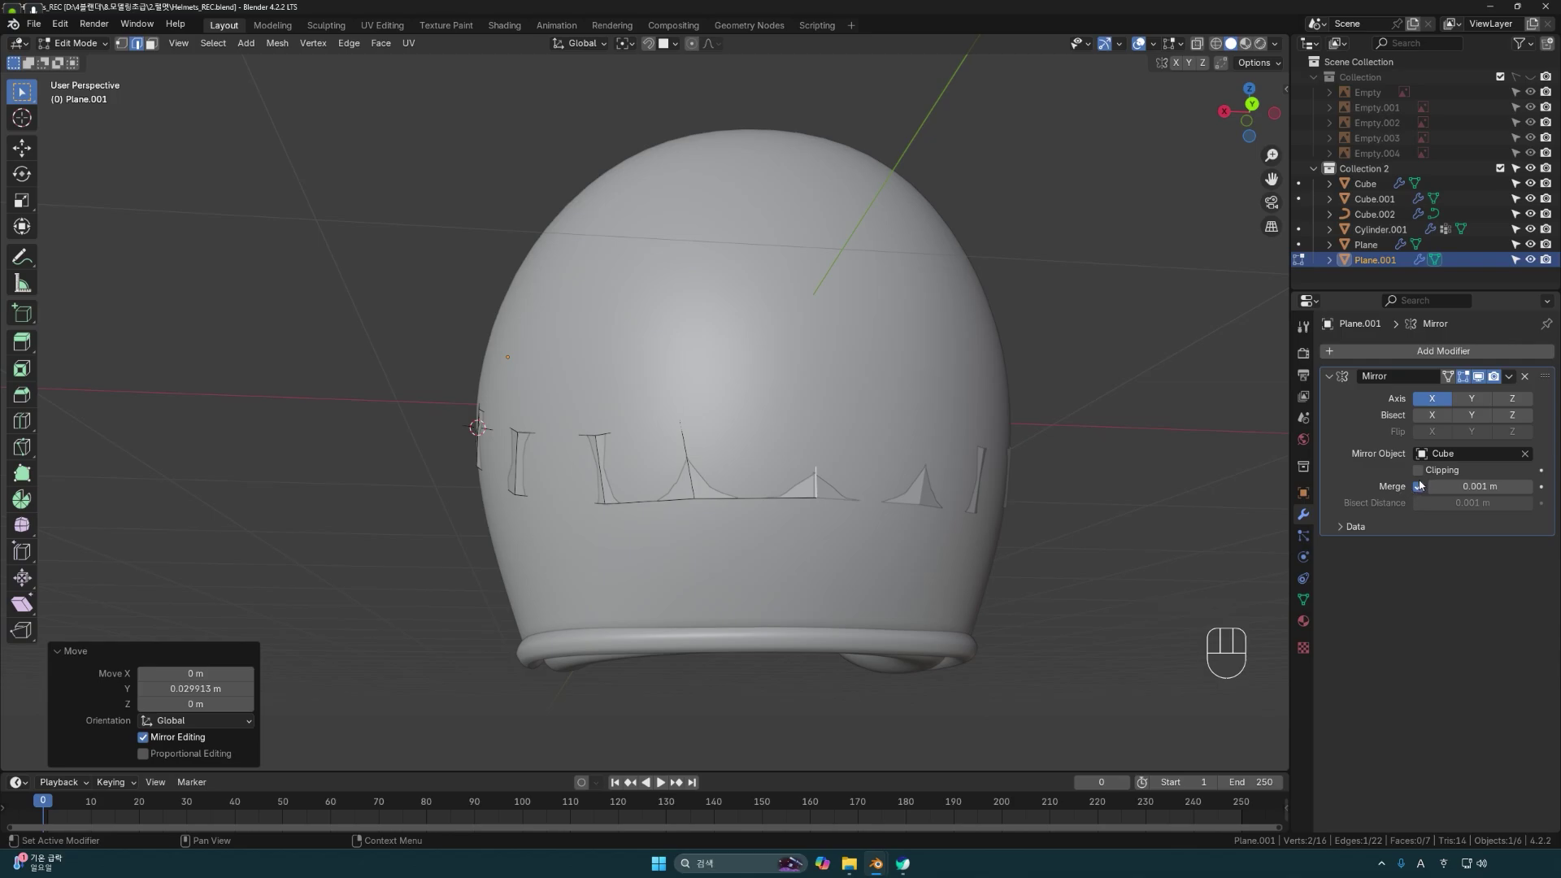
pyautogui.moveTo(805, 619); pyautogui.dragTo(821, 569, button='middle')
pyautogui.scroll(2, 845, 553)
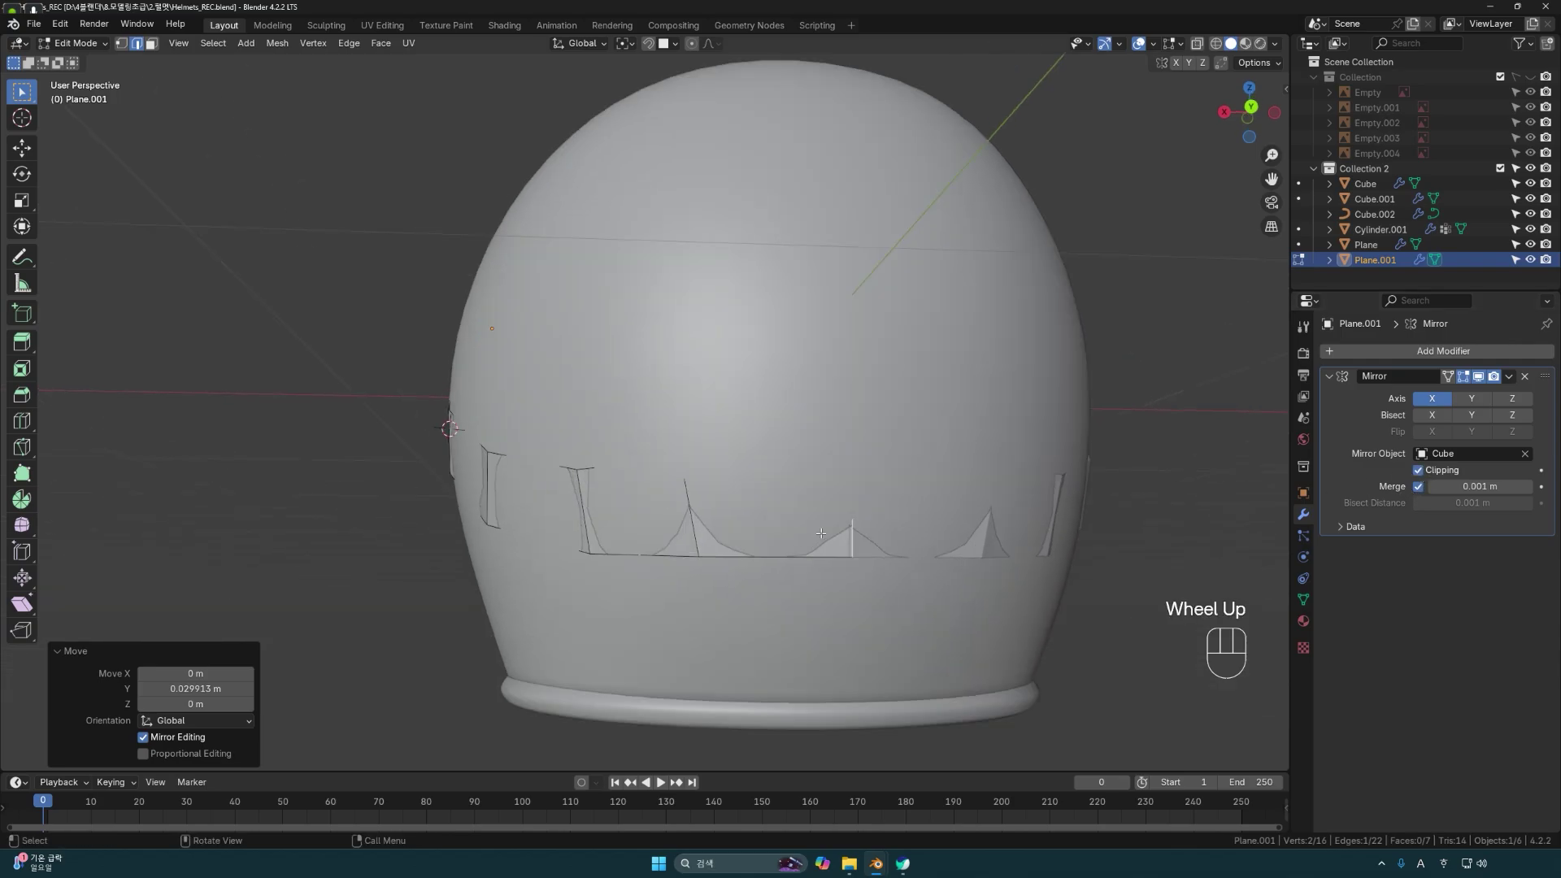
pyautogui.click(867, 534)
pyautogui.press('g')
pyautogui.press('x')
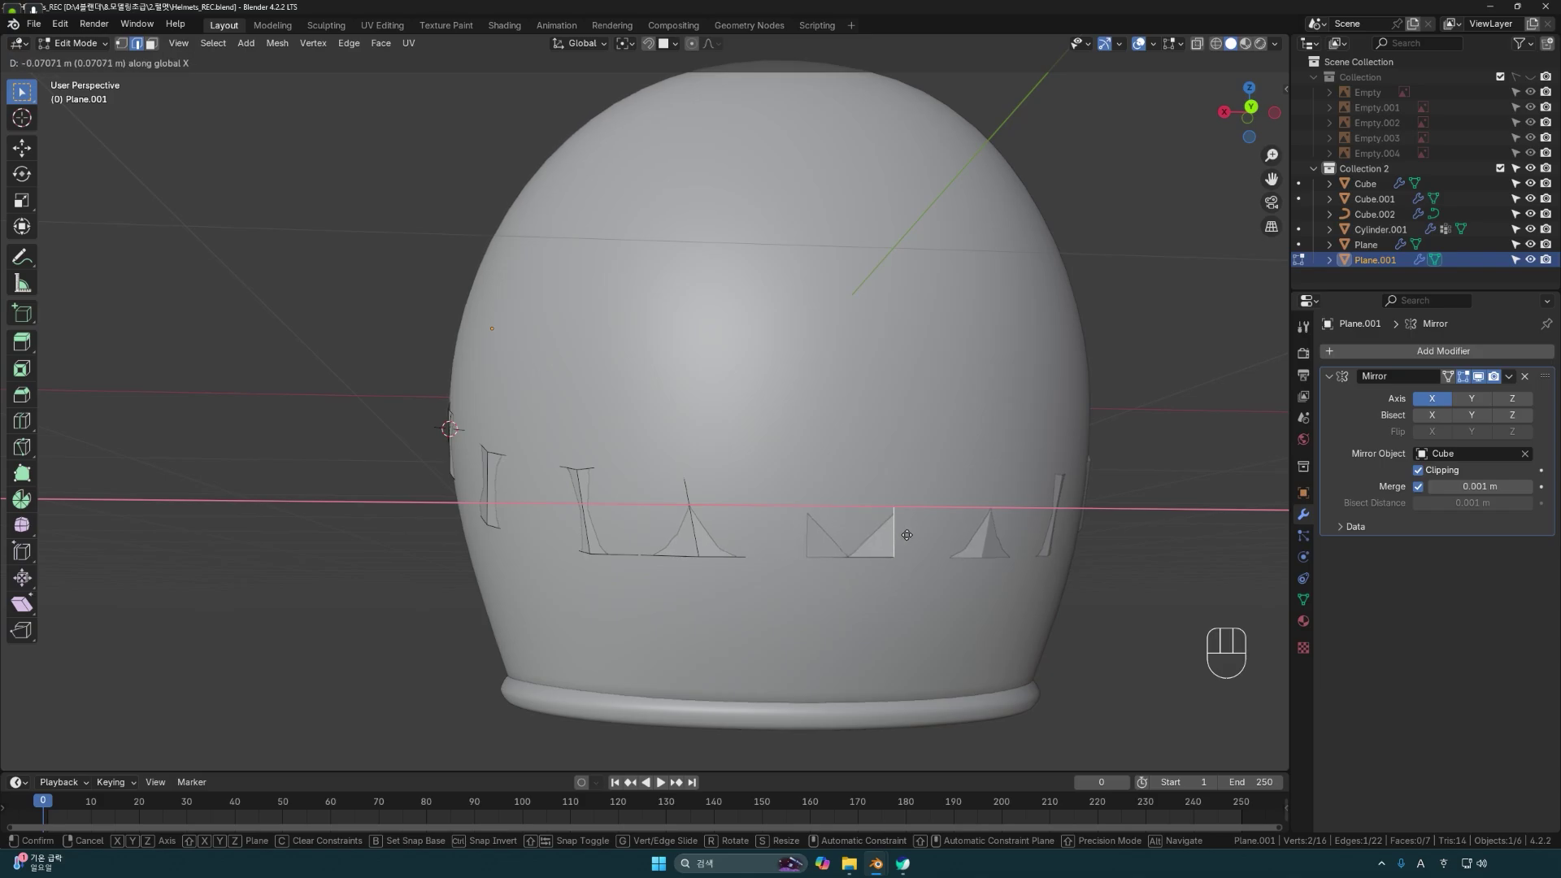
pyautogui.click(854, 538)
# Move the two strap edges before the rear centre edge outward from the helmet surface.
pyautogui.moveTo(853, 538); pyautogui.dragTo(759, 672, button='middle')
pyautogui.hotkey('shift', 'z')
pyautogui.moveTo(695, 556); pyautogui.dragTo(766, 639)
pyautogui.press('g')
pyautogui.click(766, 639)
pyautogui.moveTo(626, 556); pyautogui.dragTo(672, 610)
pyautogui.press('g')
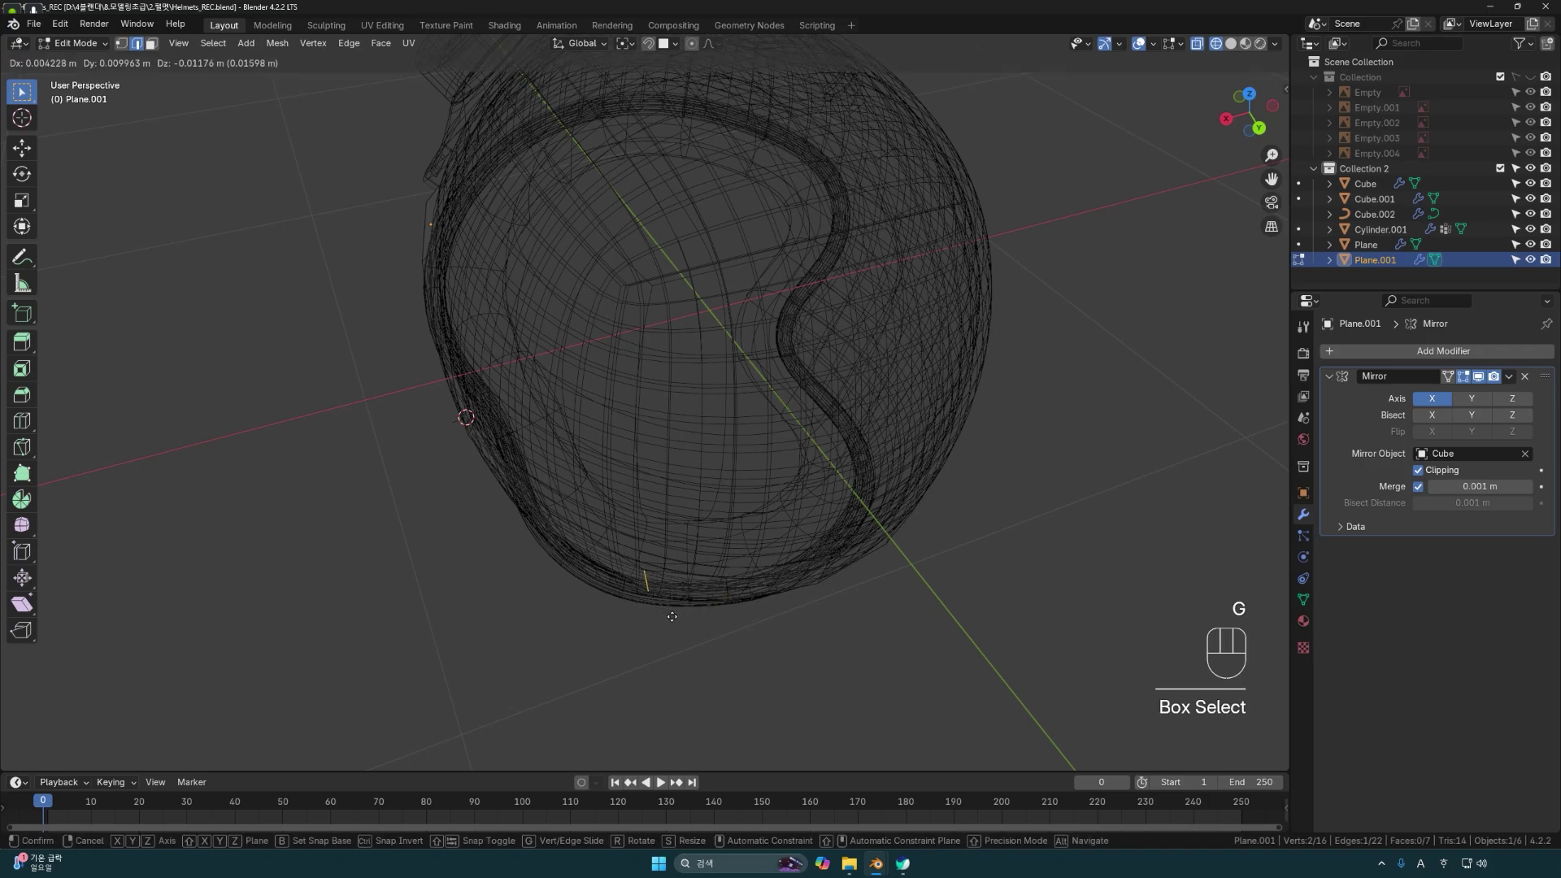
pyautogui.click(673, 617)
# Reposition the next strap edge towards the helmet's side so it clears the surface.
pyautogui.hotkey('shift', 'z')
pyautogui.moveTo(692, 609)
pyautogui.mouseDown(button='middle')
pyautogui.moveTo(715, 582)
pyautogui.moveTo(723, 495)
pyautogui.mouseUp(button='middle')
pyautogui.click(567, 498)
pyautogui.moveTo(590, 504)
pyautogui.mouseDown(button='middle')
pyautogui.moveTo(573, 499)
pyautogui.moveTo(553, 553)
pyautogui.moveTo(476, 467)
pyautogui.mouseUp(button='middle')
pyautogui.press('g')
pyautogui.click(525, 521)
# Move the strap's rear centre edge down along Z.
pyautogui.click(805, 481)
pyautogui.press('g')
pyautogui.press('z')
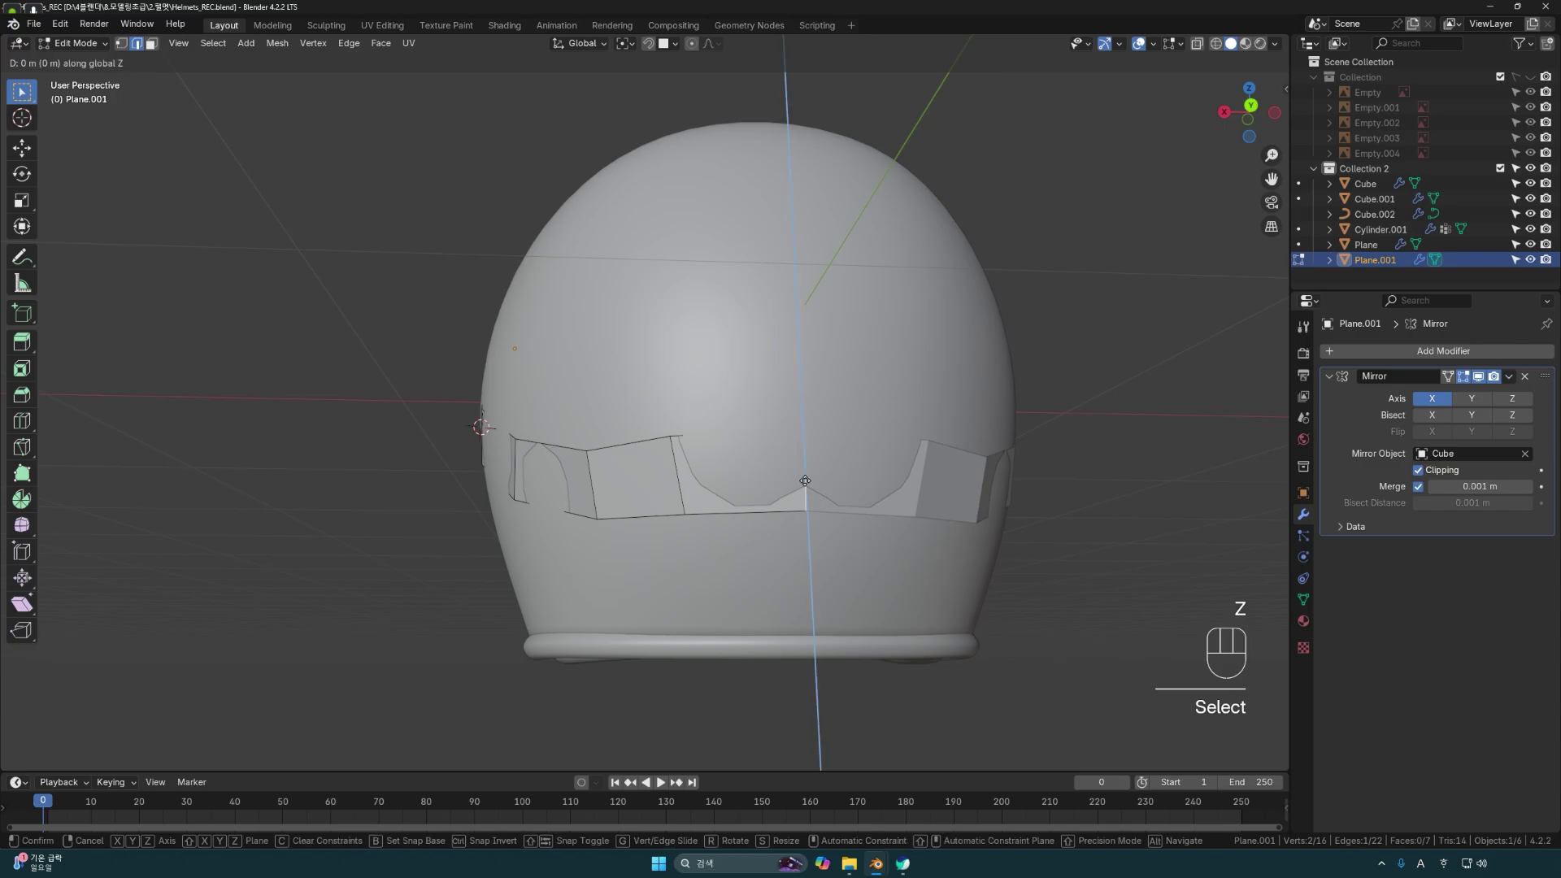
pyautogui.click(812, 501)
# Slide the selected edge at the rear of the strap slightly.
pyautogui.scroll(-2, 805, 495)
pyautogui.scroll(2, 780, 488)
pyautogui.click(764, 483)
pyautogui.press('g')
pyautogui.press('g')
pyautogui.click(765, 487)
# Add the neighbouring rear strap geometry to the selection and move it slightly upward.
pyautogui.moveTo(765, 490); pyautogui.dragTo(801, 463, button='middle')
pyautogui.keyDown('shift'); pyautogui.moveTo(676, 455); pyautogui.dragTo(815, 546); pyautogui.keyUp('shift')
pyautogui.moveTo(801, 520); pyautogui.dragTo(788, 501, button='middle')
pyautogui.press('g')
pyautogui.click(788, 475)
# Select the next strap edge towards the side and adjust its height along Z.
pyautogui.moveTo(657, 426); pyautogui.dragTo(600, 524)
pyautogui.press('g')
pyautogui.press('g')
pyautogui.rightClick(587, 519)
pyautogui.press('g')
pyautogui.press('z')
pyautogui.click(634, 524)
# Select two rear strap edges together and move them along Y.
pyautogui.moveTo(720, 553); pyautogui.dragTo(732, 650, button='middle')
pyautogui.click(778, 563)
pyautogui.keyDown('shift'); pyautogui.click(689, 562); pyautogui.keyUp('shift')
pyautogui.press('g')
pyautogui.press('y')
pyautogui.click(786, 550)
# Extrude all strap faces along their normals with an offset of about 0.351 m.
pyautogui.moveTo(786, 550); pyautogui.dragTo(598, 515, button='middle')
pyautogui.press('3')
pyautogui.press('a')
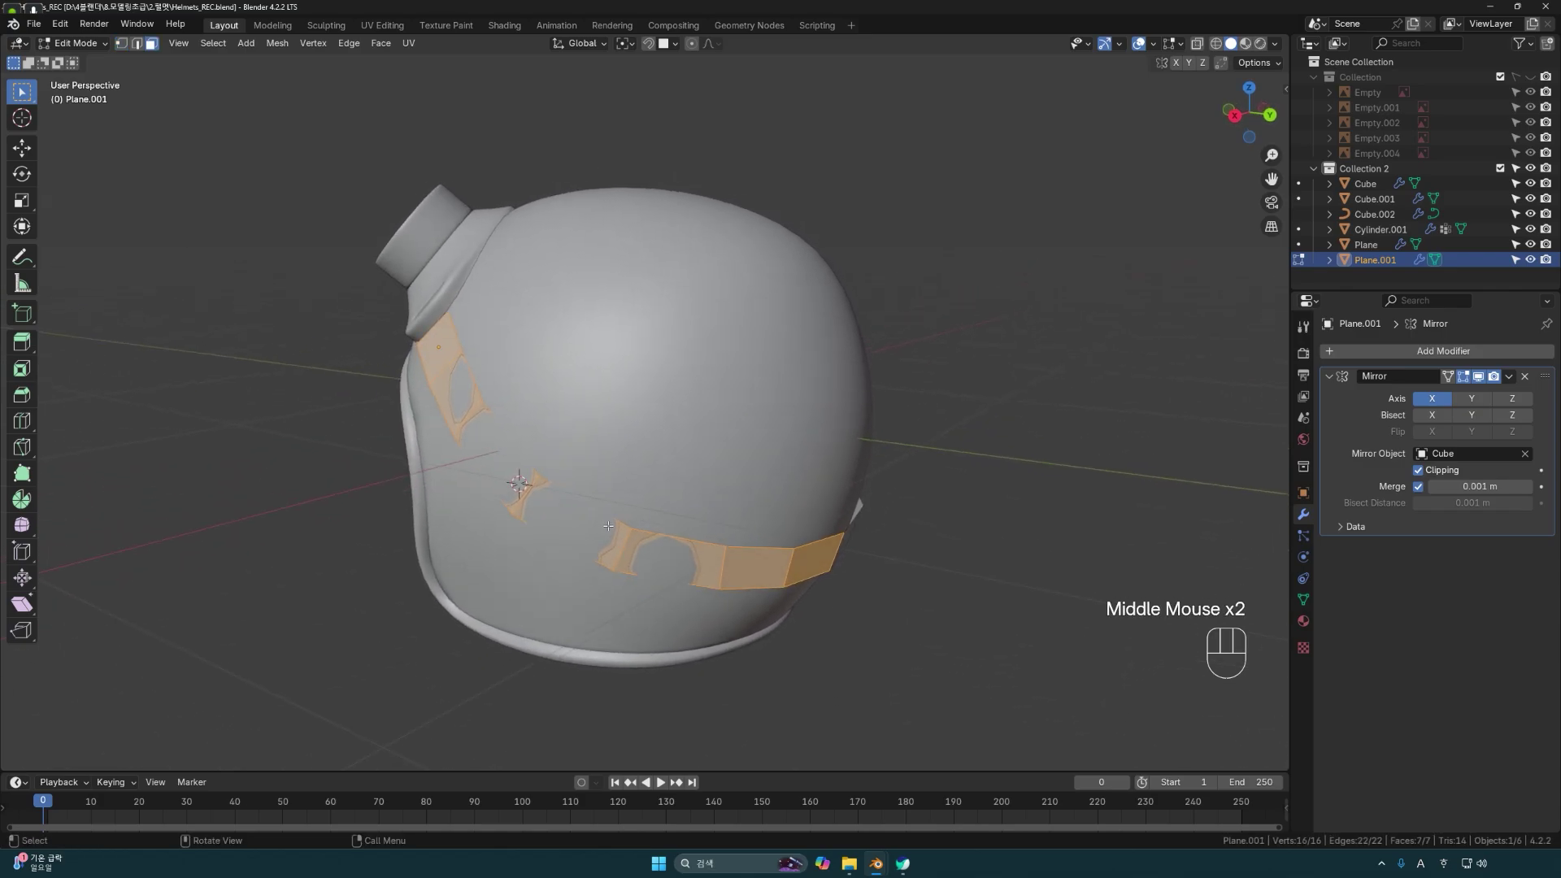
pyautogui.hotkey('ctrl', 'f')
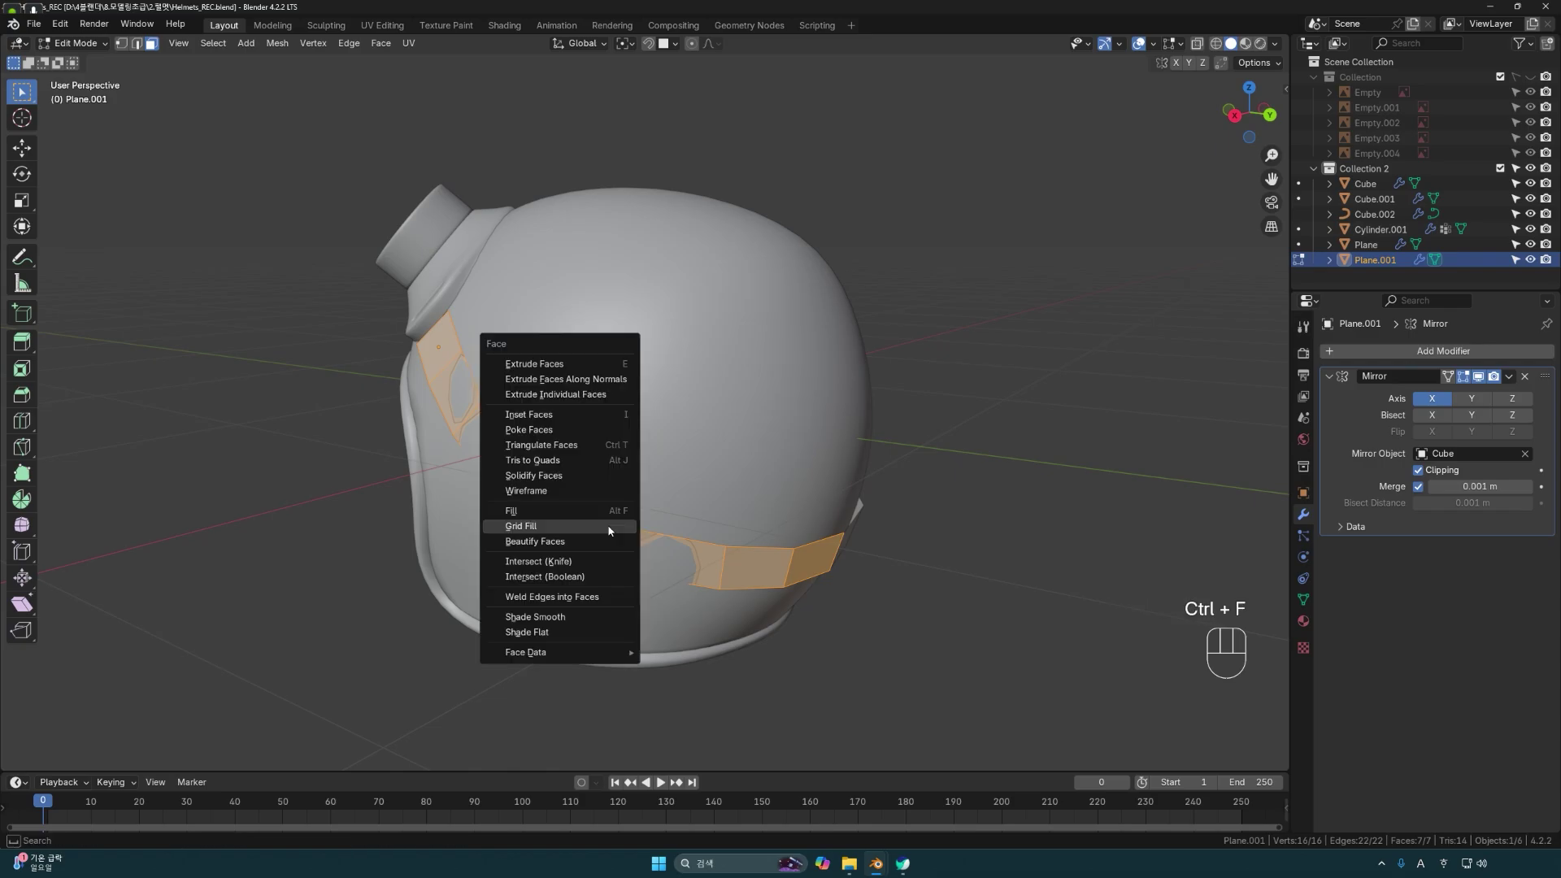
pyautogui.click(577, 382)
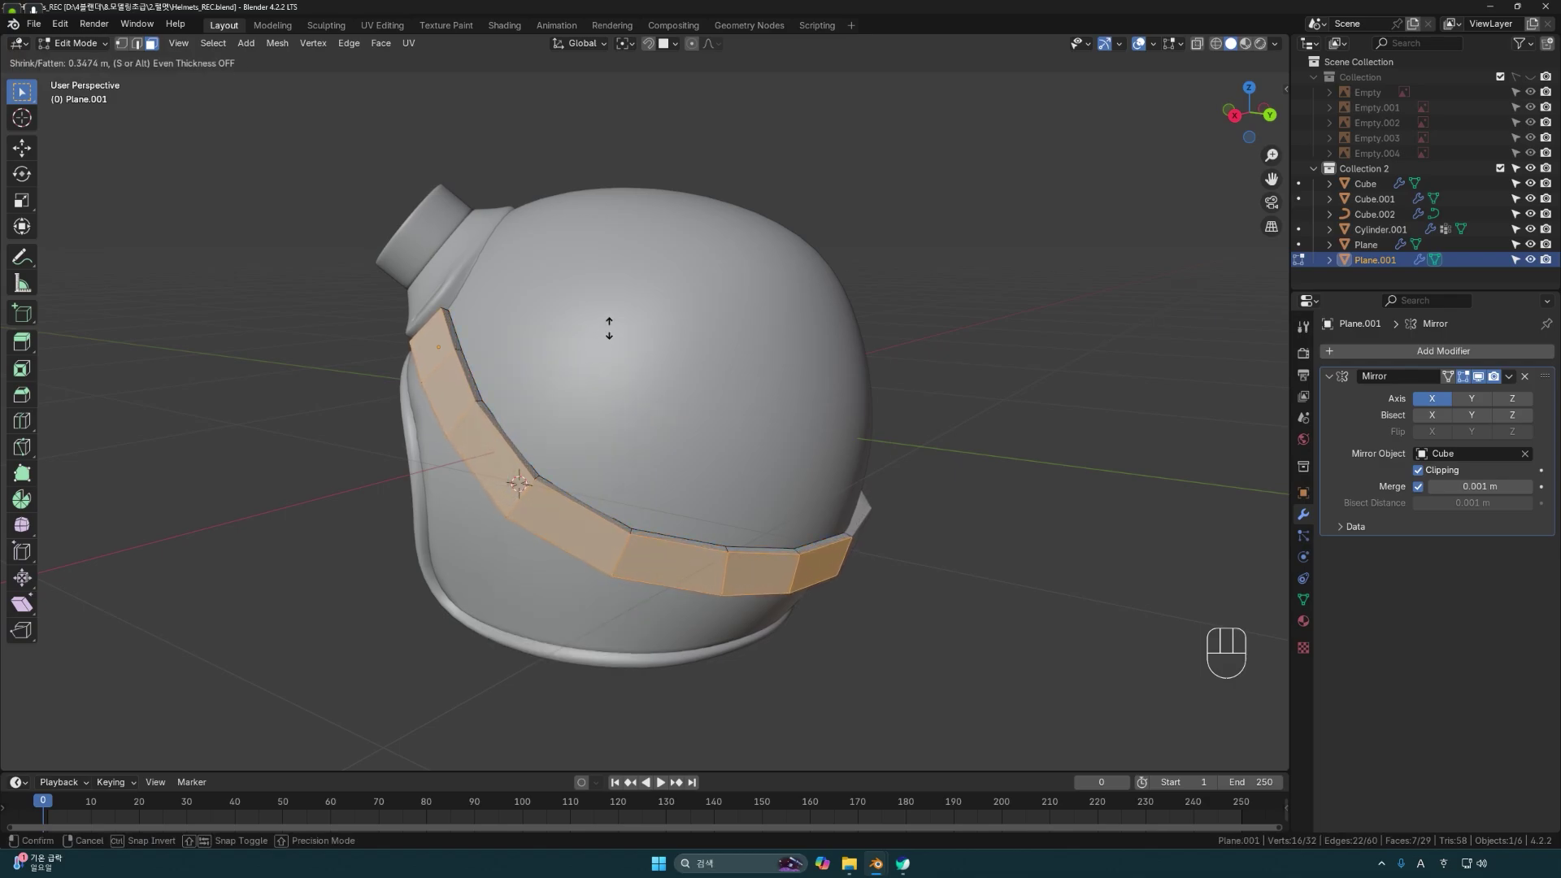
pyautogui.click(609, 330)
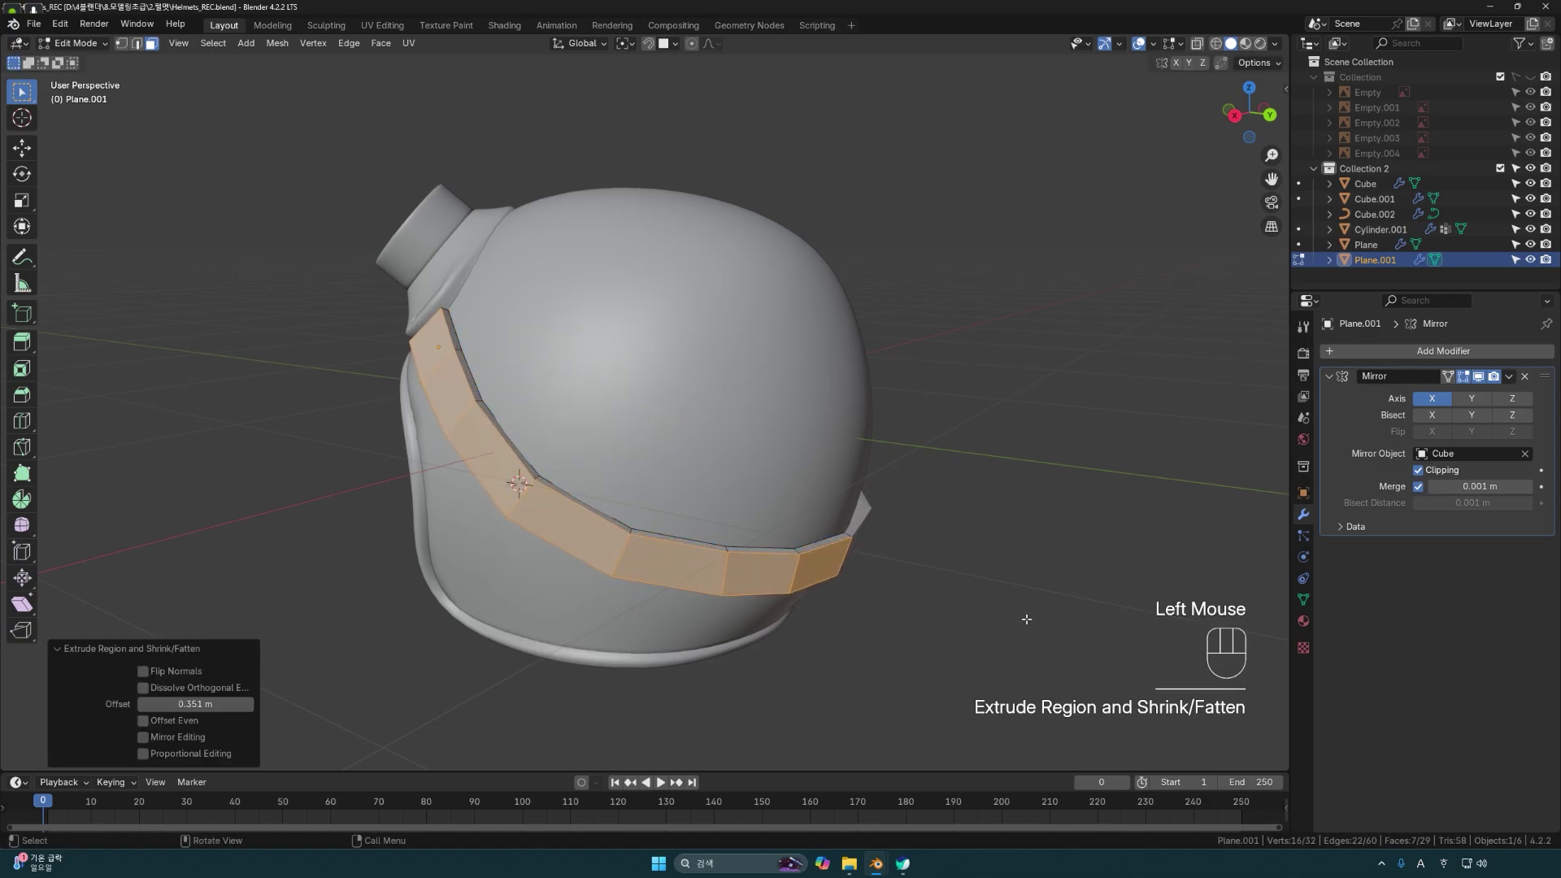
# Select the lower vertices of a rear-side strap seam through the mesh and edge-slide them slightly along the strap towards the front.
pyautogui.press('1')
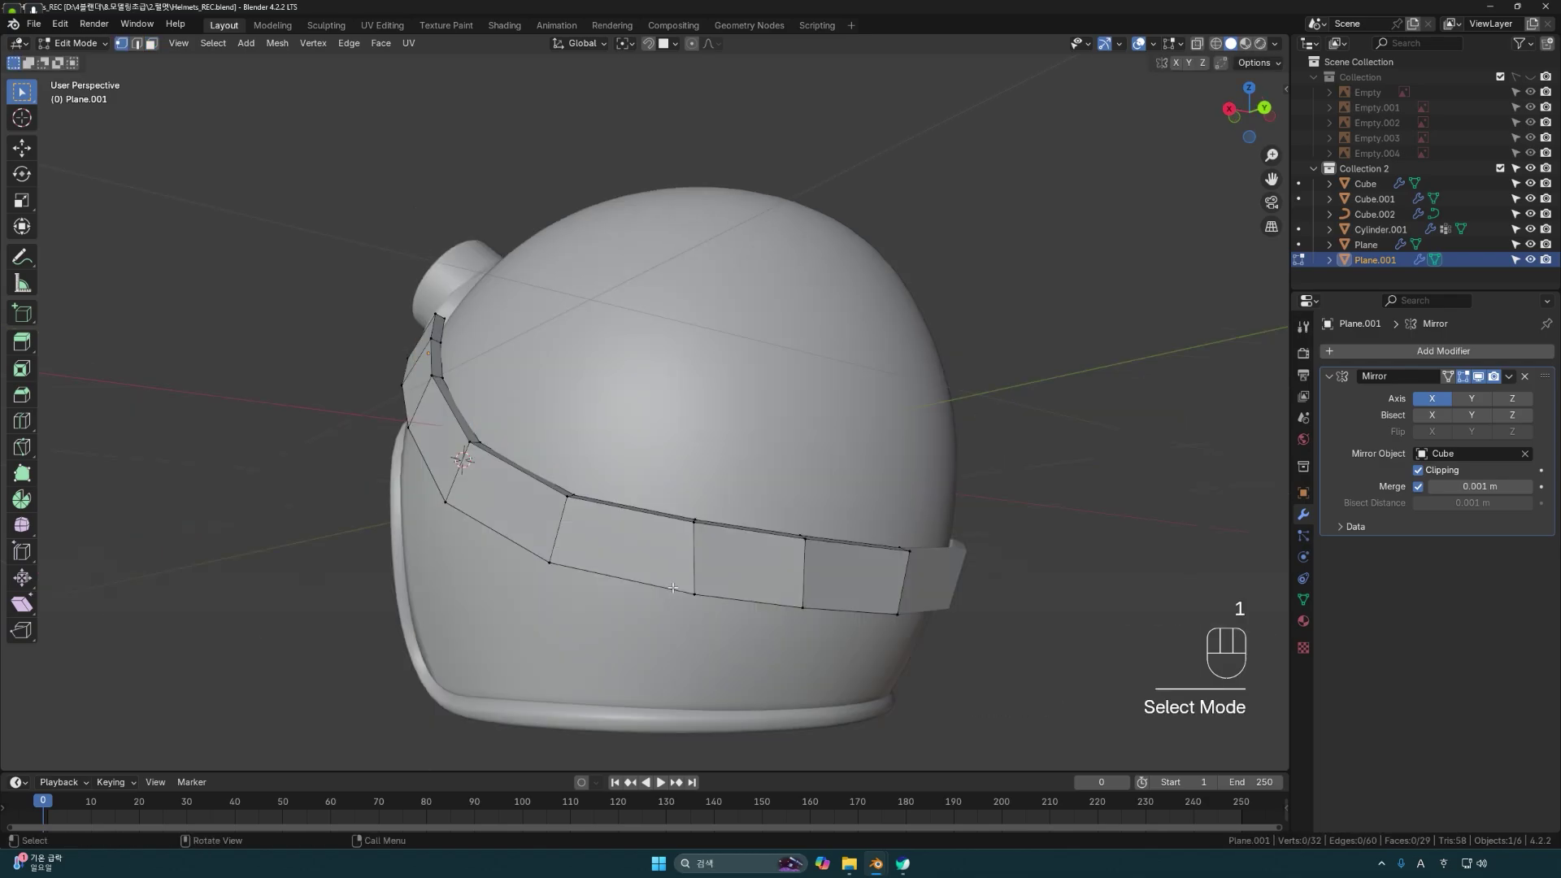
pyautogui.hotkey('shift', 'z')
pyautogui.moveTo(671, 578); pyautogui.dragTo(734, 632)
pyautogui.hotkey('shift', 'z')
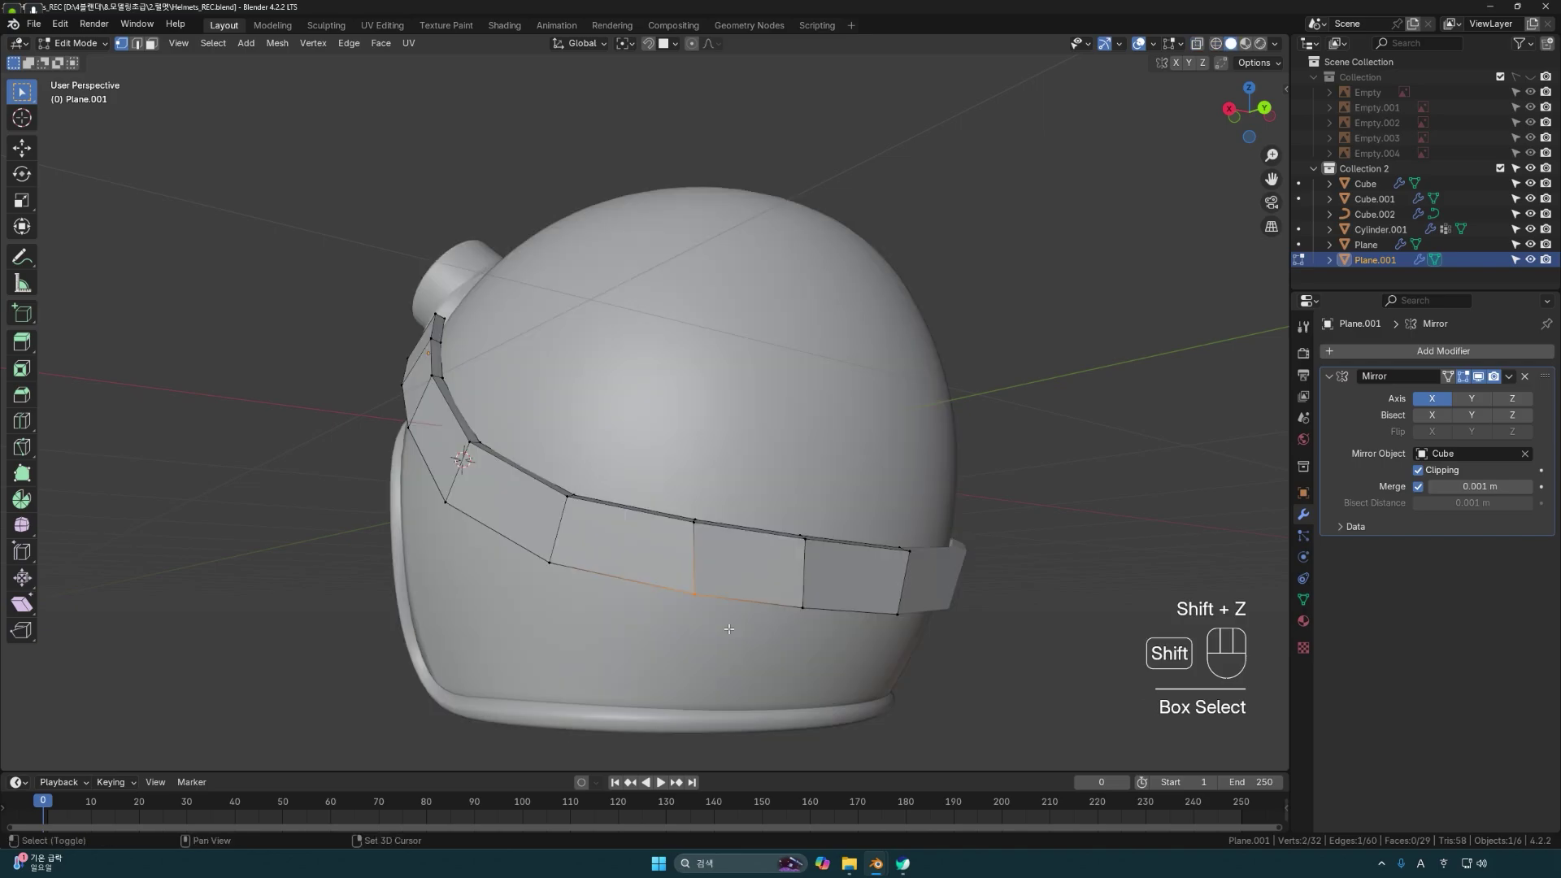
pyautogui.moveTo(734, 632); pyautogui.dragTo(716, 630, button='middle')
pyautogui.press('g')
pyautogui.press('g')
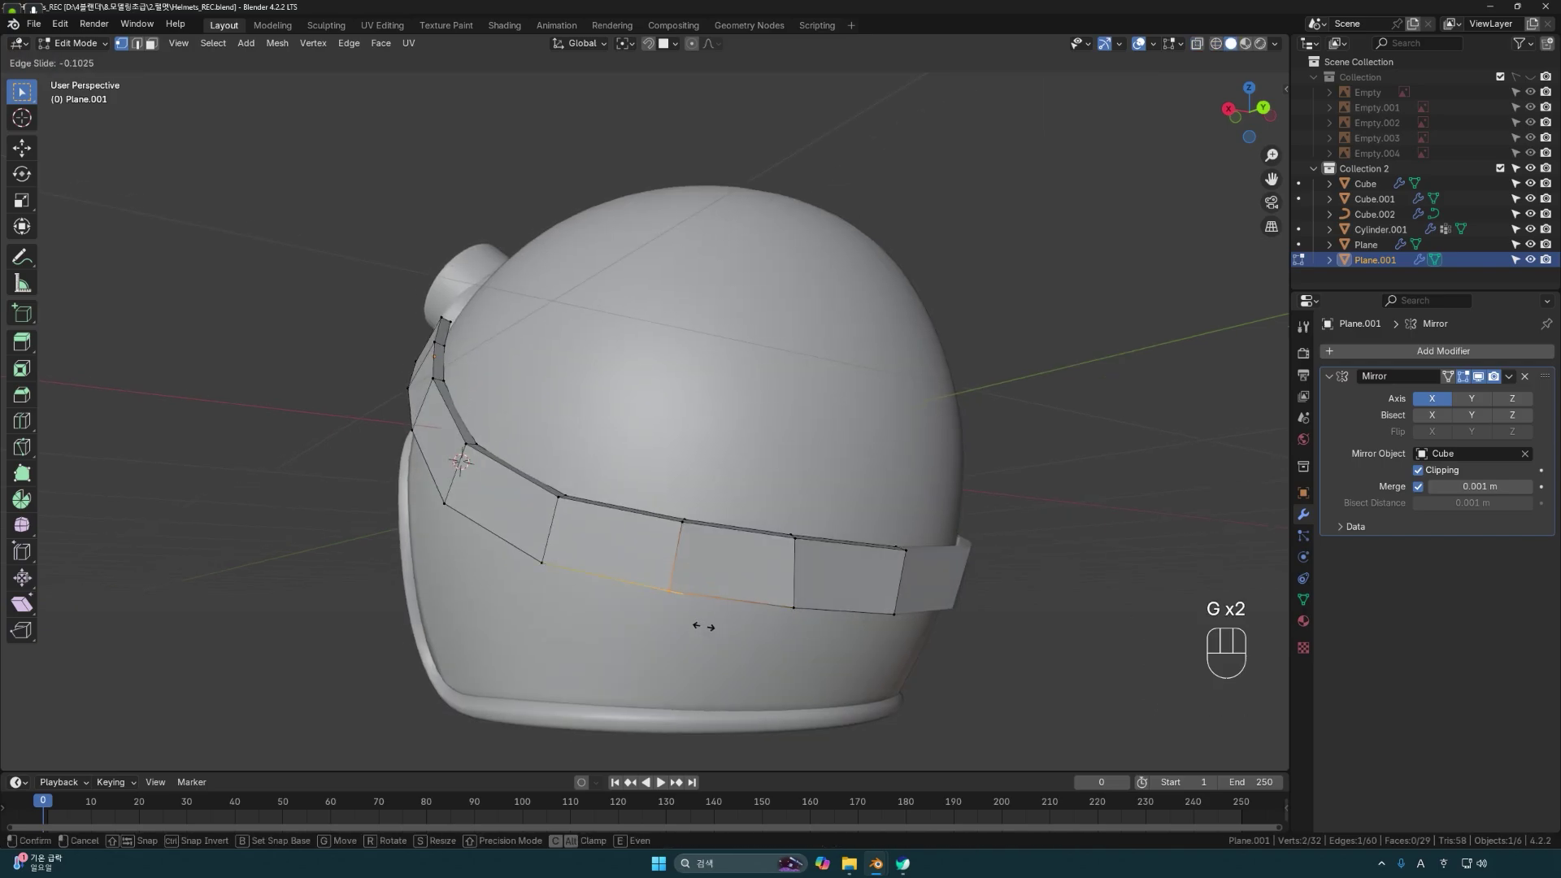
pyautogui.click(703, 626)
# Edge-slide both lower vertices of the next seam towards the back of the strap by a factor of about -0.096.
pyautogui.moveTo(828, 627); pyautogui.dragTo(829, 627)
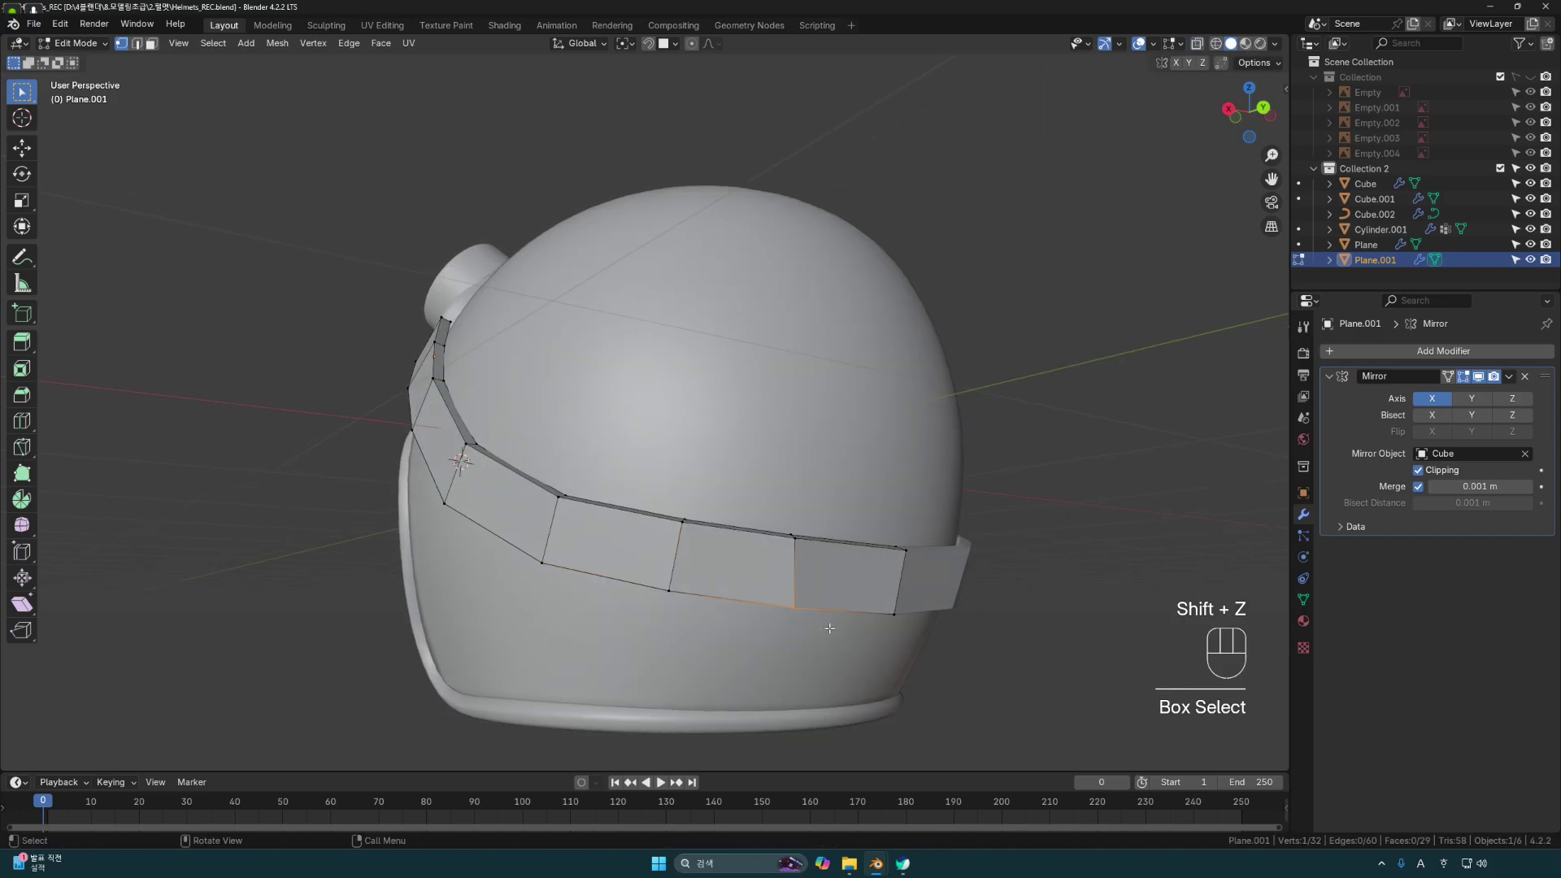
pyautogui.hotkey('shift', 'z')
pyautogui.keyDown('shift'); pyautogui.moveTo(743, 579); pyautogui.dragTo(817, 644); pyautogui.keyUp('shift')
pyautogui.hotkey('shift', 'z')
pyautogui.press('g')
pyautogui.press('g')
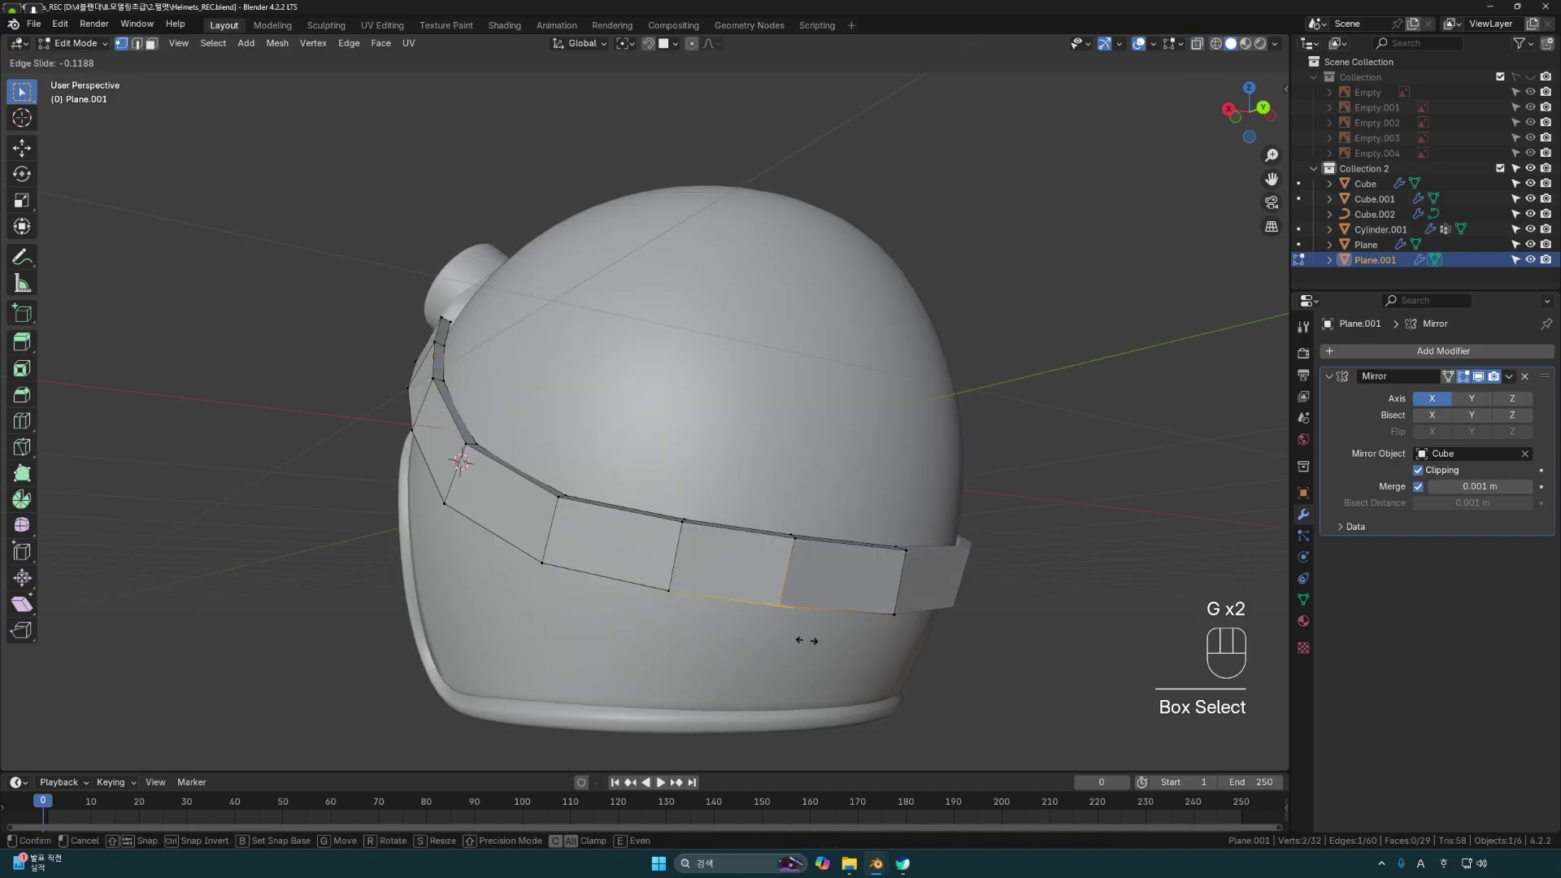
pyautogui.click(809, 642)
pyautogui.scroll(-1, 855, 594)
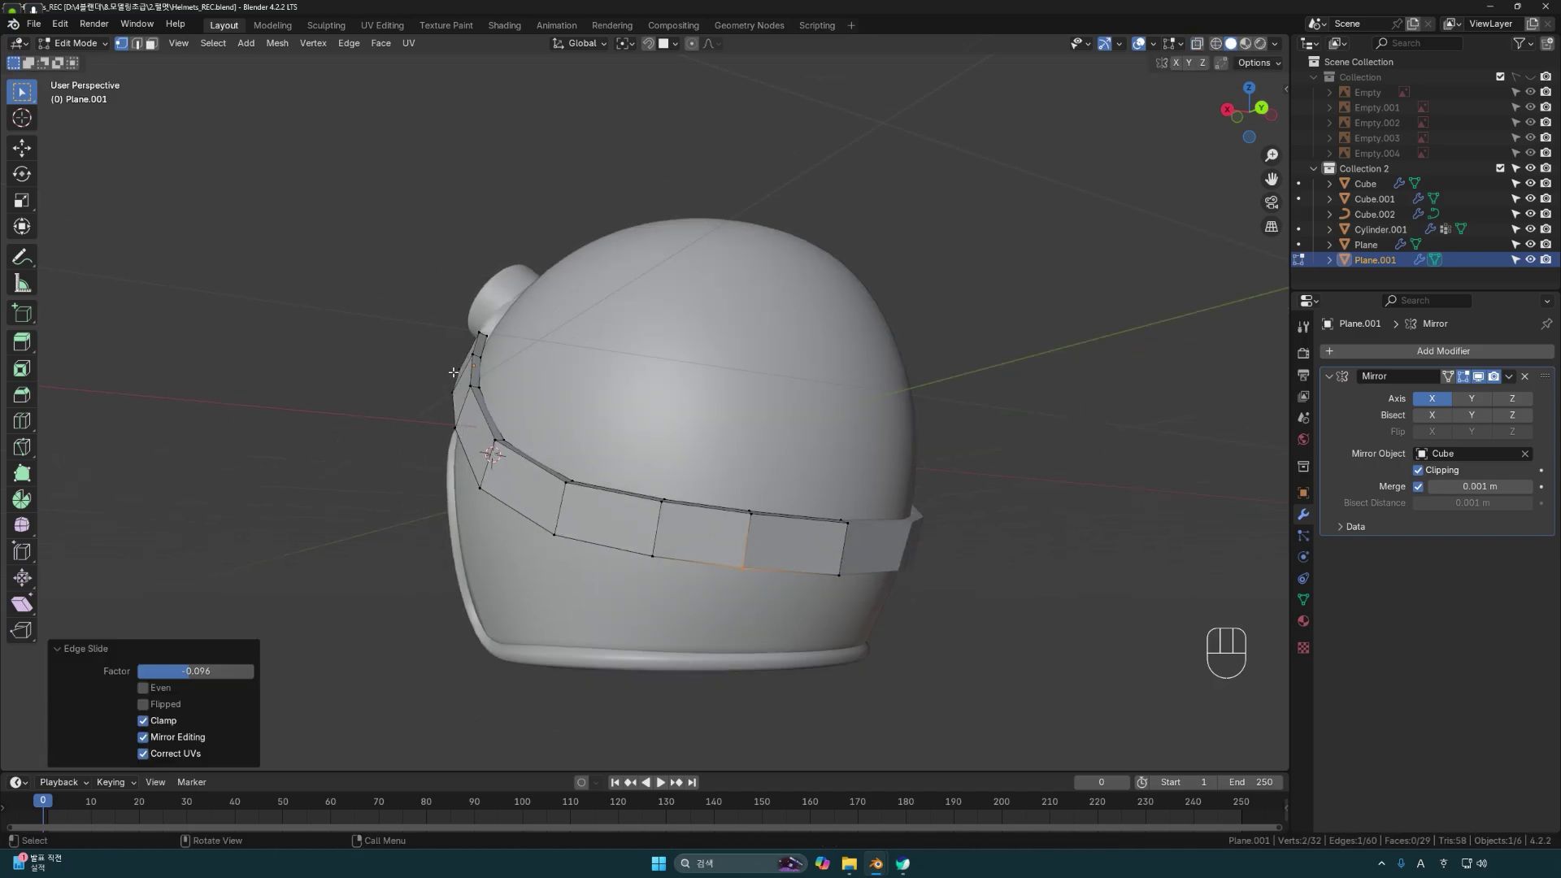
# Extrude the strap's front end face about 0.104 m along its normal towards the goggle slot.
pyautogui.moveTo(821, 558); pyautogui.dragTo(731, 600, button='middle')
pyautogui.moveTo(579, 506); pyautogui.dragTo(704, 485, button='middle')
pyautogui.moveTo(525, 476); pyautogui.dragTo(687, 489, button='middle')
pyautogui.scroll(5, 655, 487)
pyautogui.press('3')
pyautogui.click(675, 485)
pyautogui.press('e')
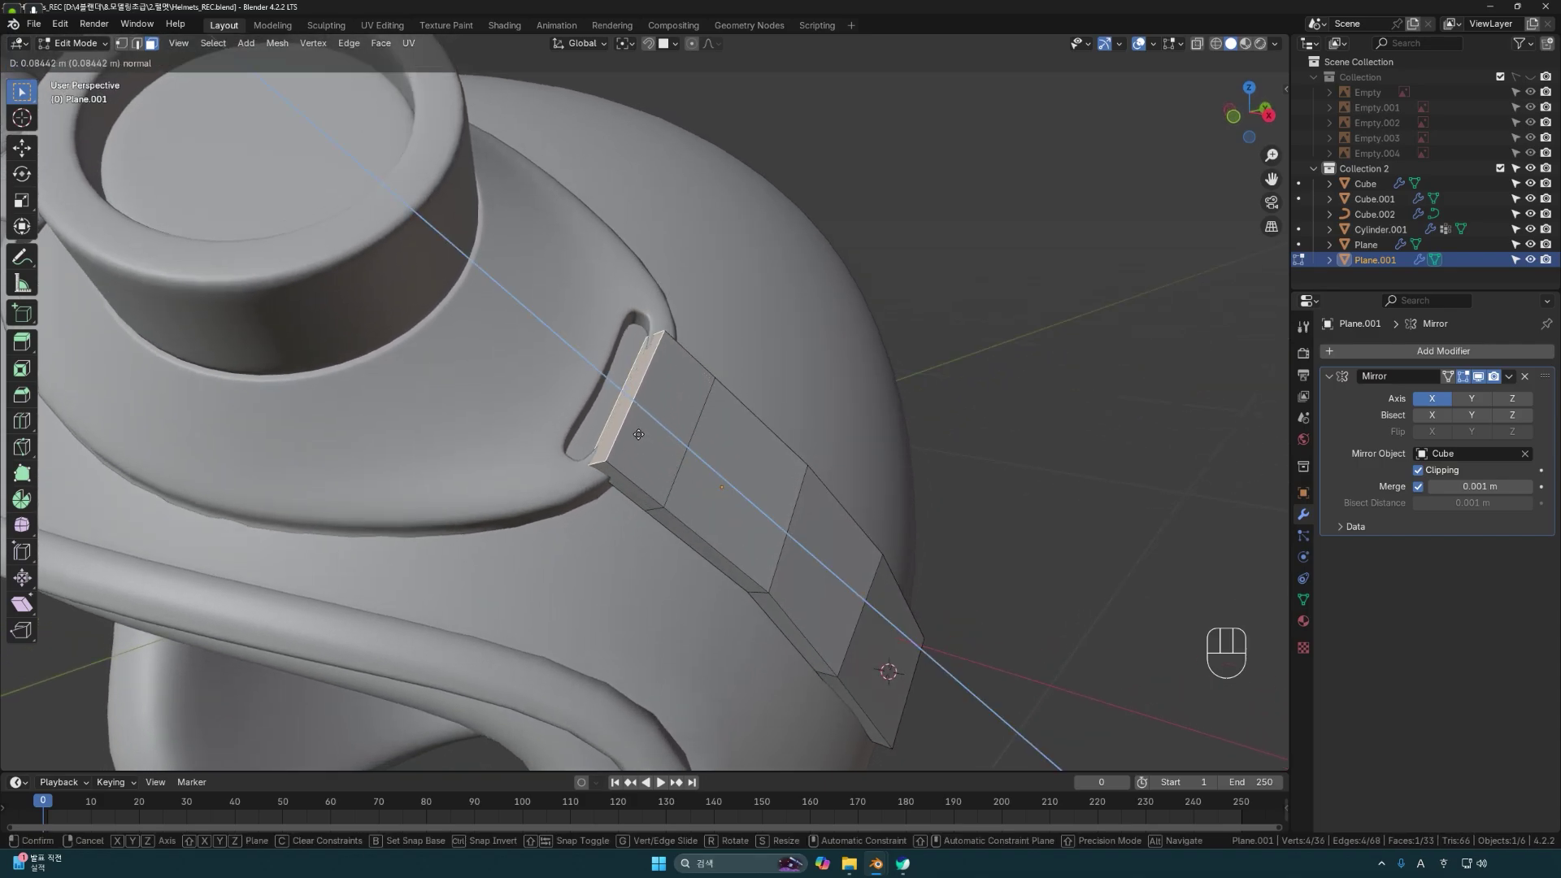
pyautogui.click(624, 423)
# Add a loop cut across the newly extruded strap end and slide it towards the goggle slot.
pyautogui.moveTo(623, 423); pyautogui.dragTo(618, 455, button='middle')
pyautogui.hotkey('ctrl', 'r')
pyautogui.click(602, 443)
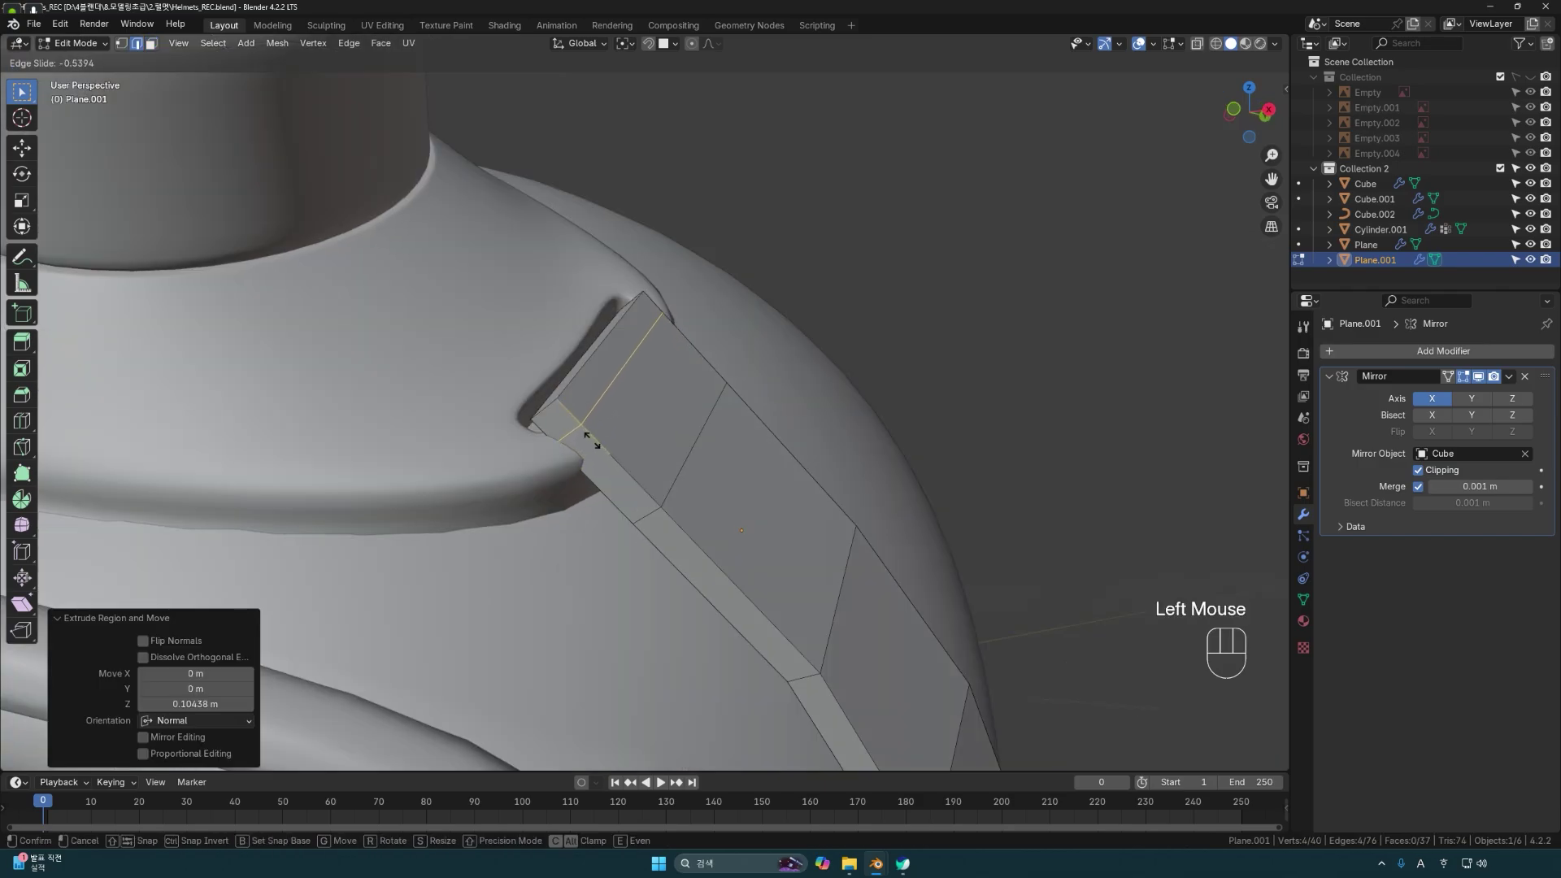
pyautogui.click(592, 440)
# Select the inner face of the strap end and extrude it slightly along its normal into the goggle slot.
pyautogui.moveTo(591, 440); pyautogui.dragTo(642, 453, button='middle')
pyautogui.hotkey('shift', 'z')
pyautogui.moveTo(772, 480); pyautogui.dragTo(1101, 373, button='middle')
pyautogui.click(986, 429)
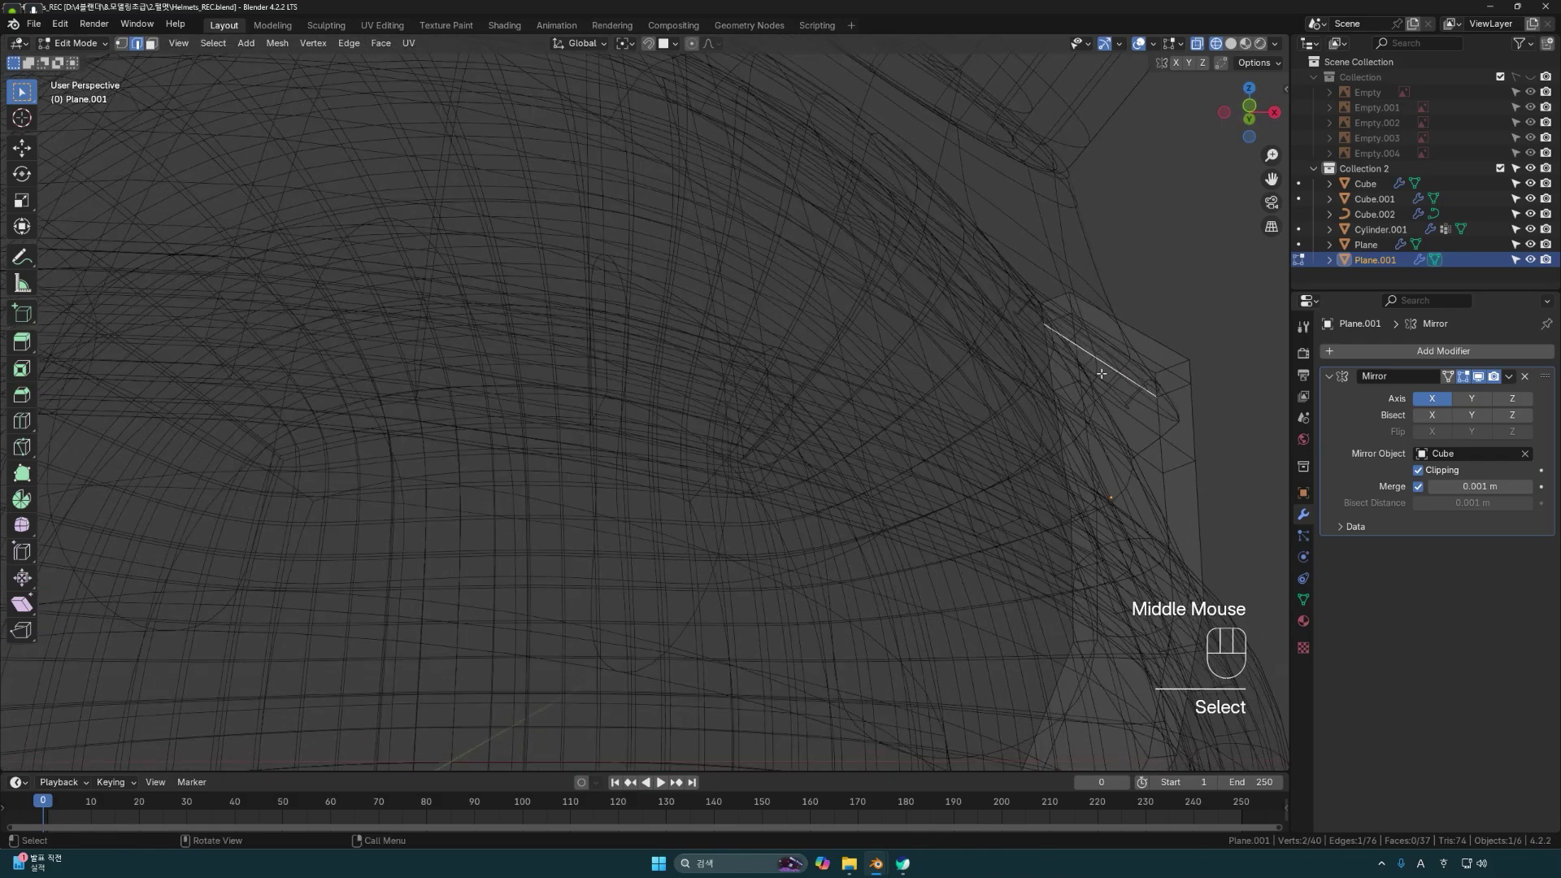
pyautogui.press('3')
pyautogui.click(1106, 358)
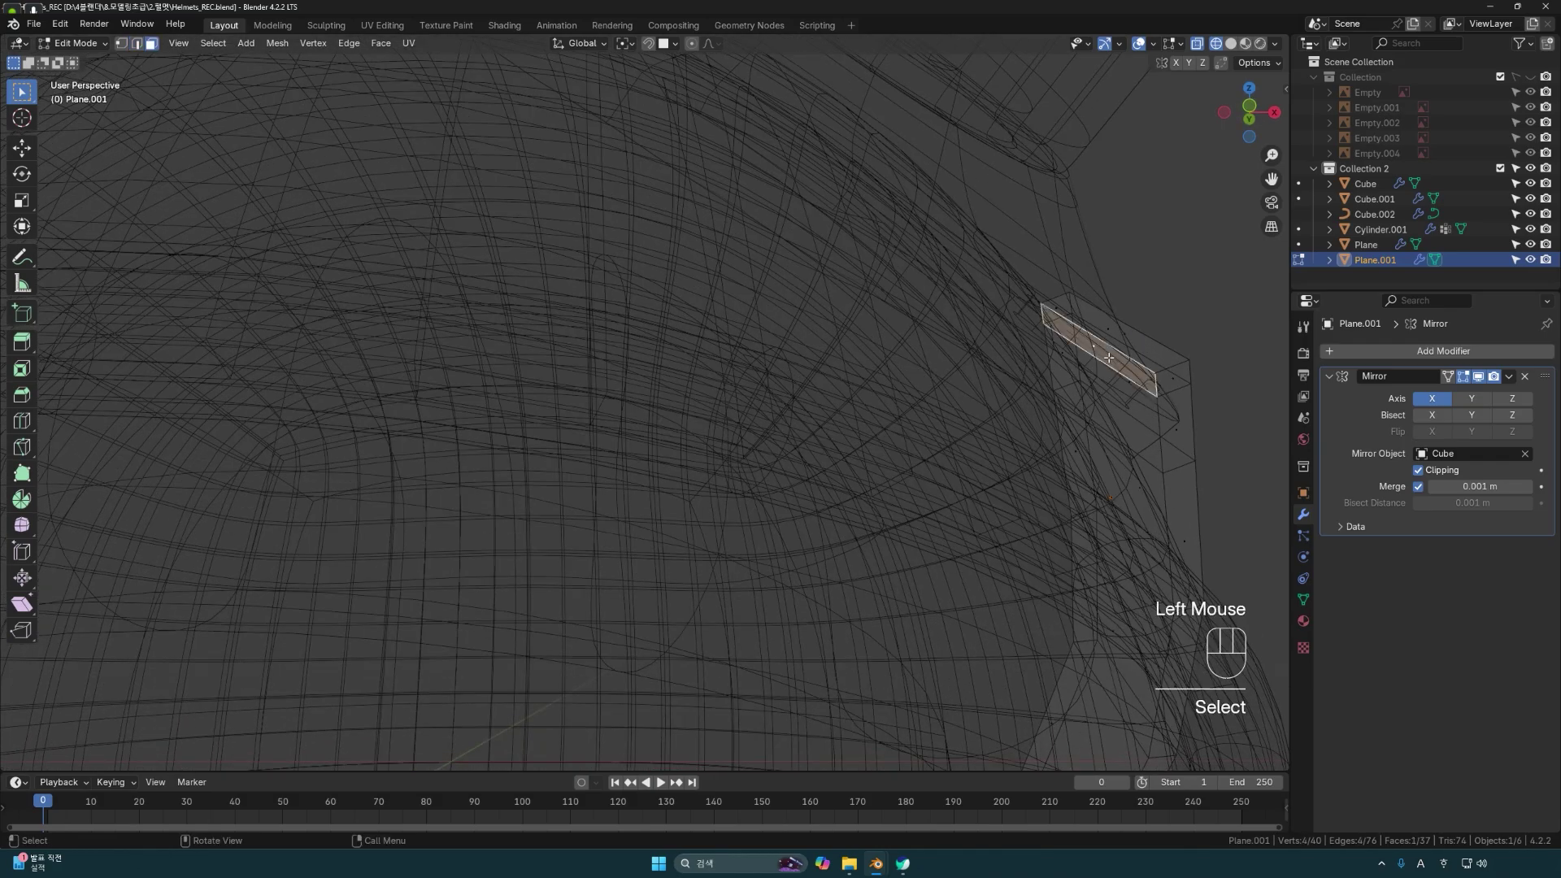
pyautogui.hotkey('shift', 'z')
pyautogui.moveTo(1105, 357)
pyautogui.mouseDown(button='middle')
pyautogui.moveTo(923, 432)
pyautogui.moveTo(934, 426)
pyautogui.mouseUp(button='middle')
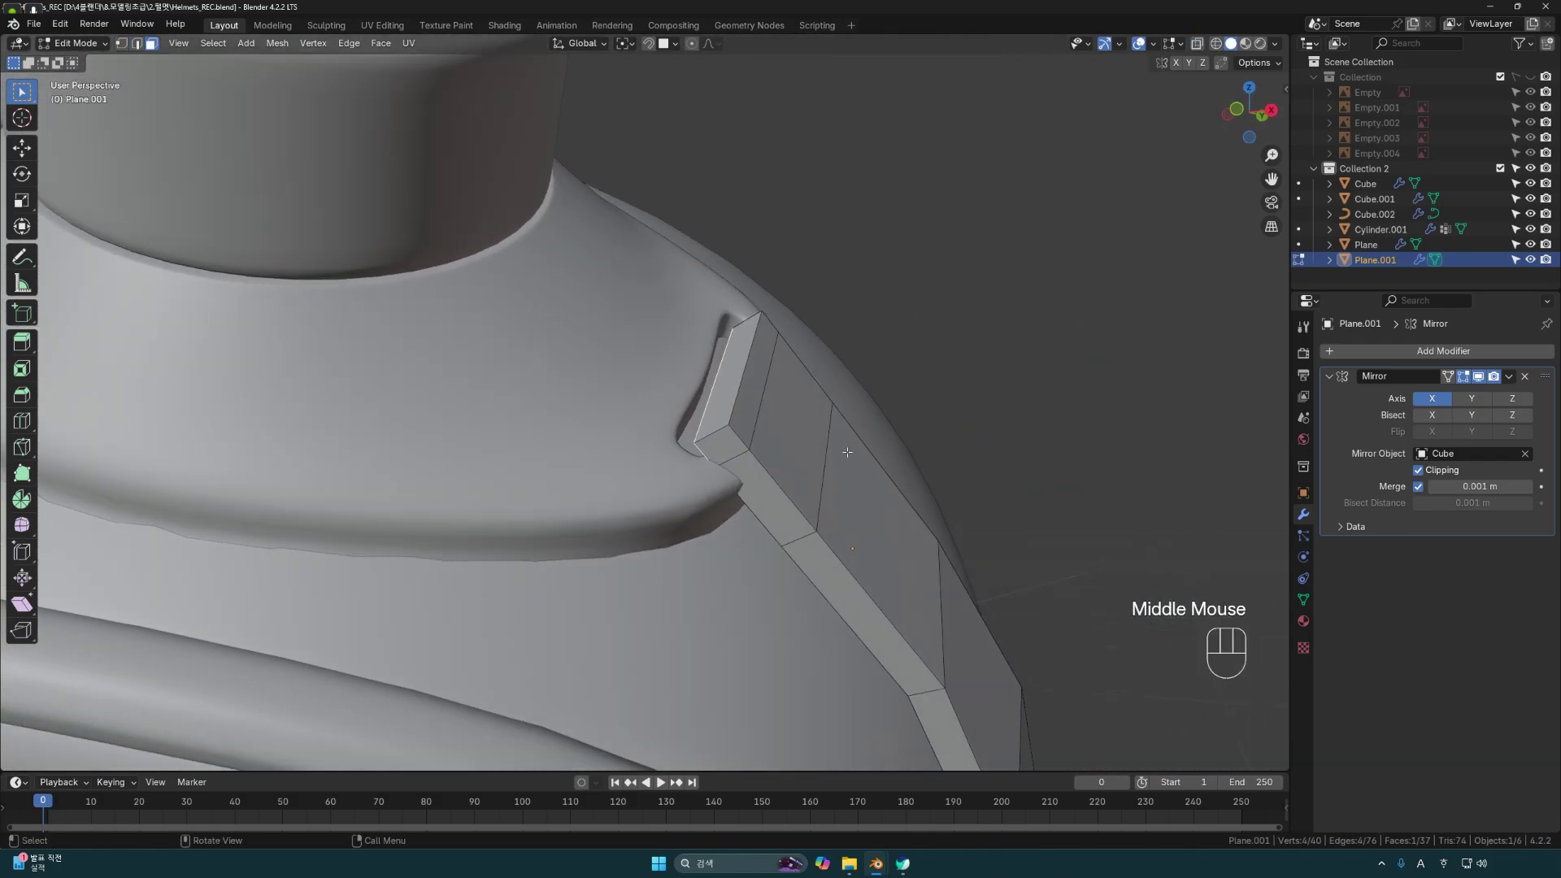
pyautogui.press('e')
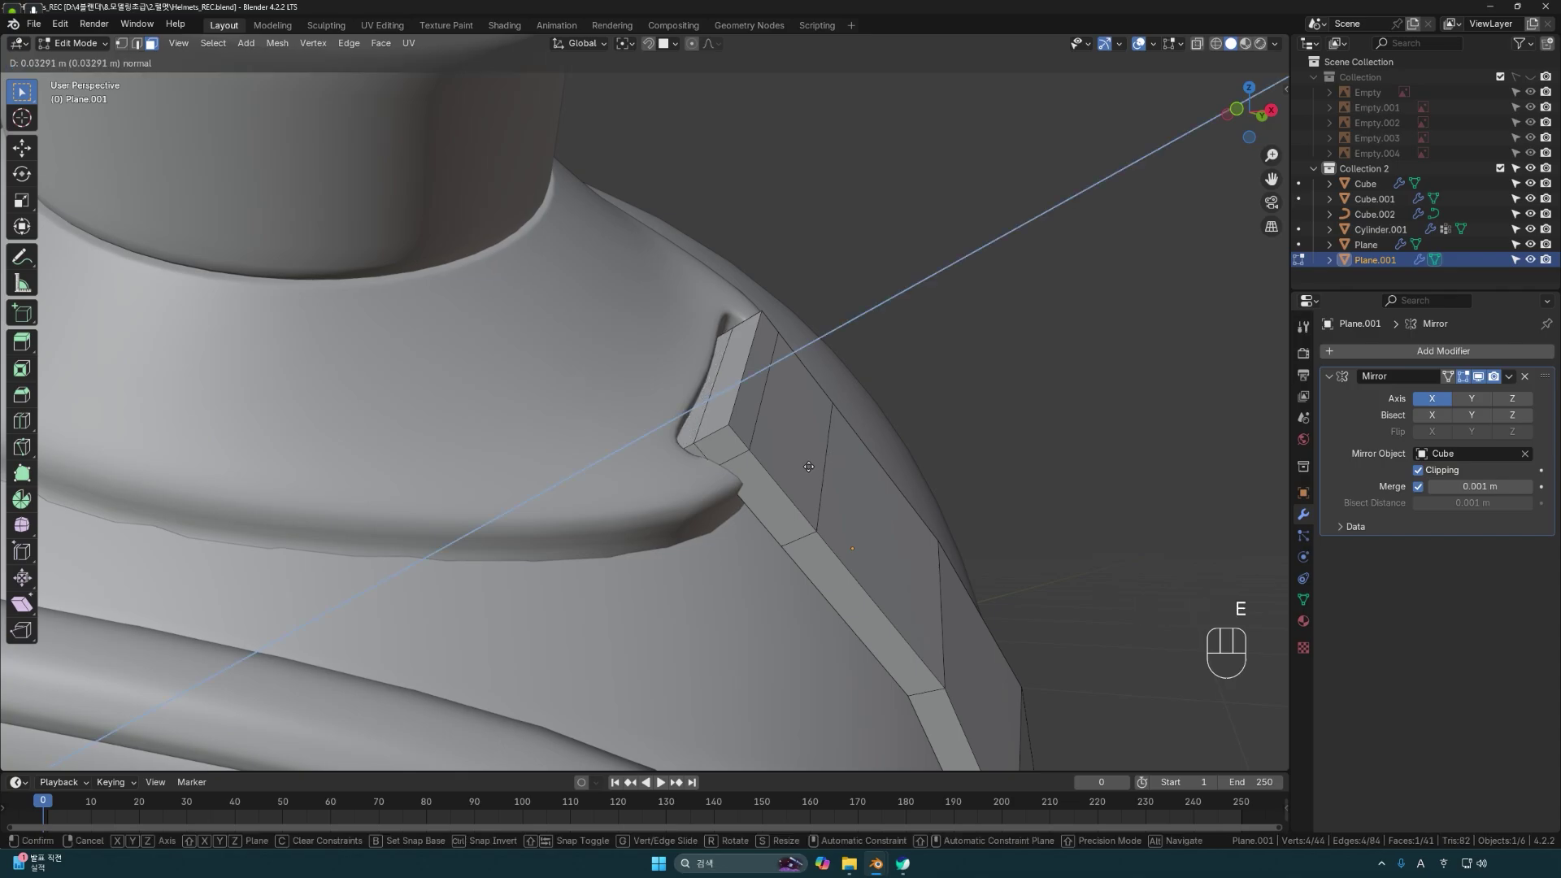
pyautogui.click(816, 464)
pyautogui.click(1024, 382)
pyautogui.moveTo(1024, 382); pyautogui.dragTo(726, 497, button='middle')
pyautogui.scroll(-2, 726, 496)
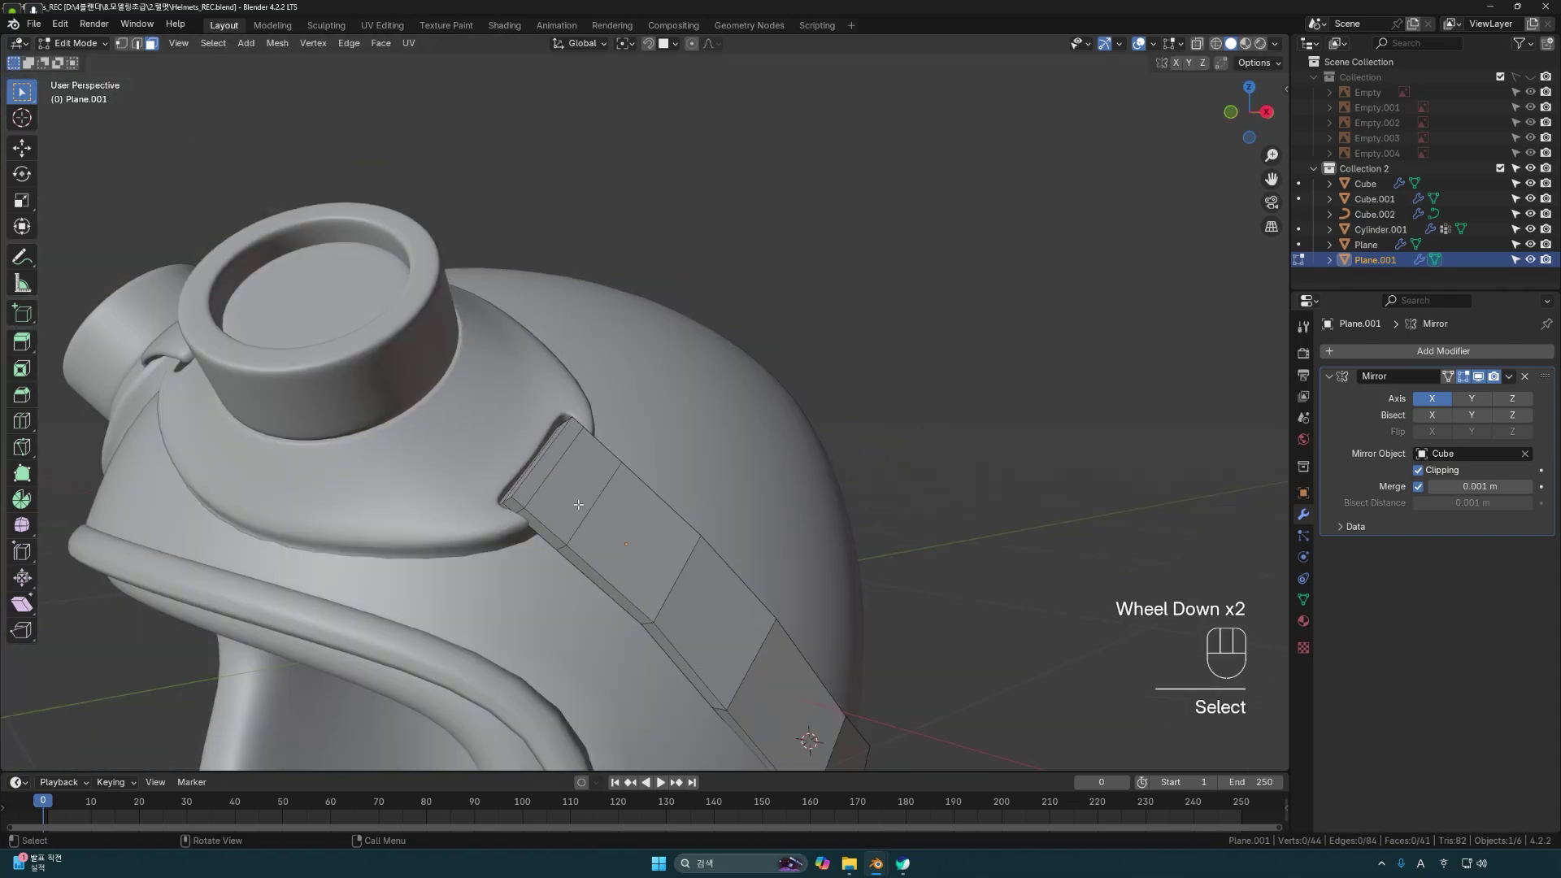
# Add a Subdivision Surface modifier to the strap with viewport level 2 and check the rounded end at the slot.
pyautogui.scroll(2, 591, 464)
pyautogui.moveTo(591, 464); pyautogui.dragTo(730, 417, button='middle')
pyautogui.scroll(2, 659, 488)
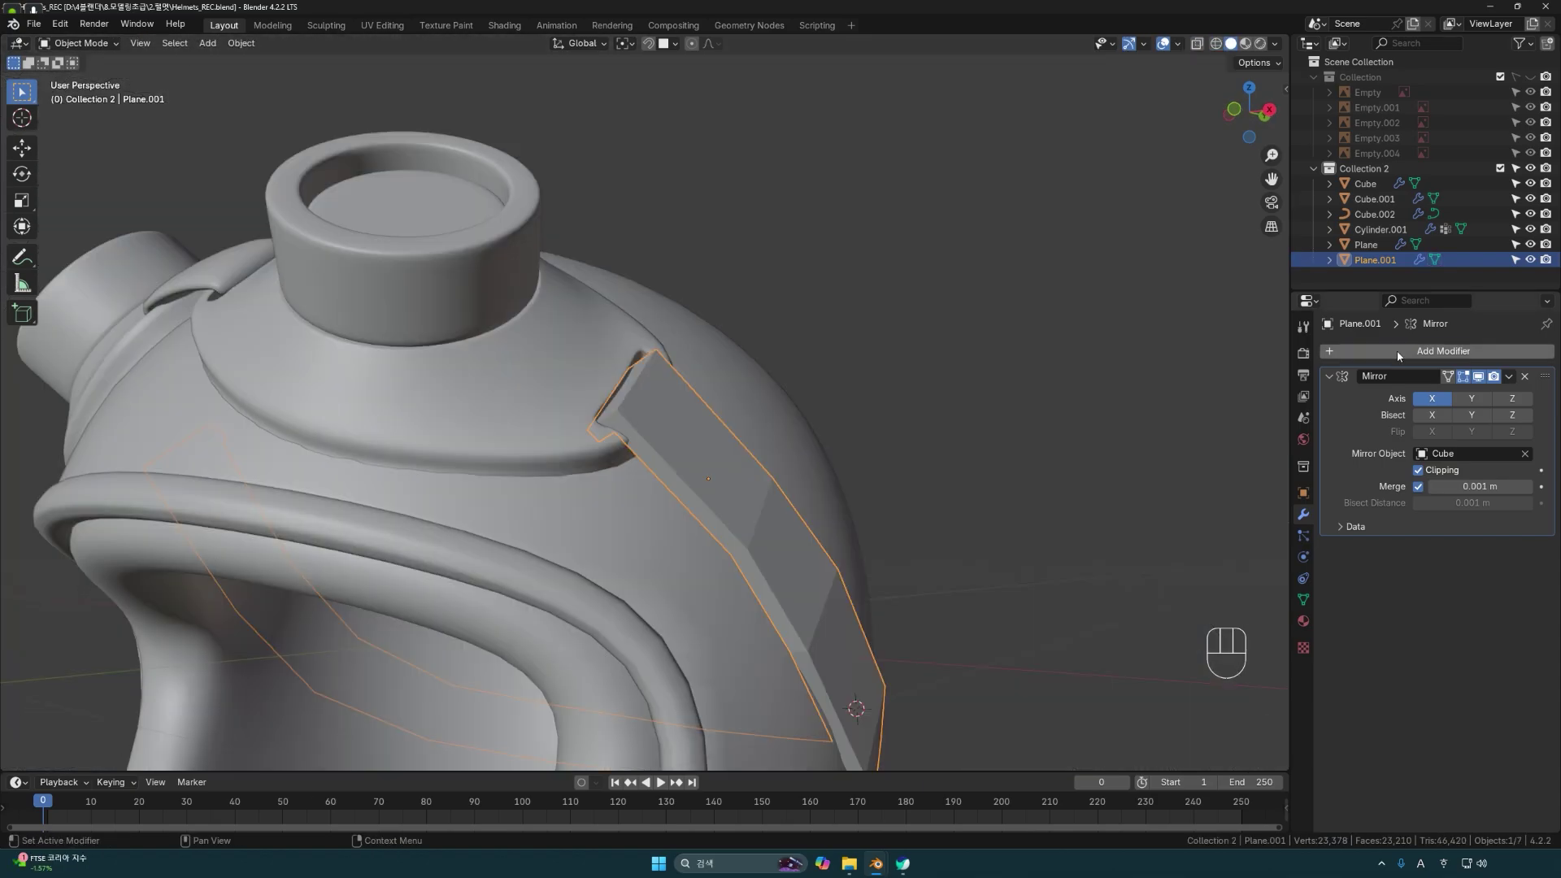
pyautogui.click(1396, 352)
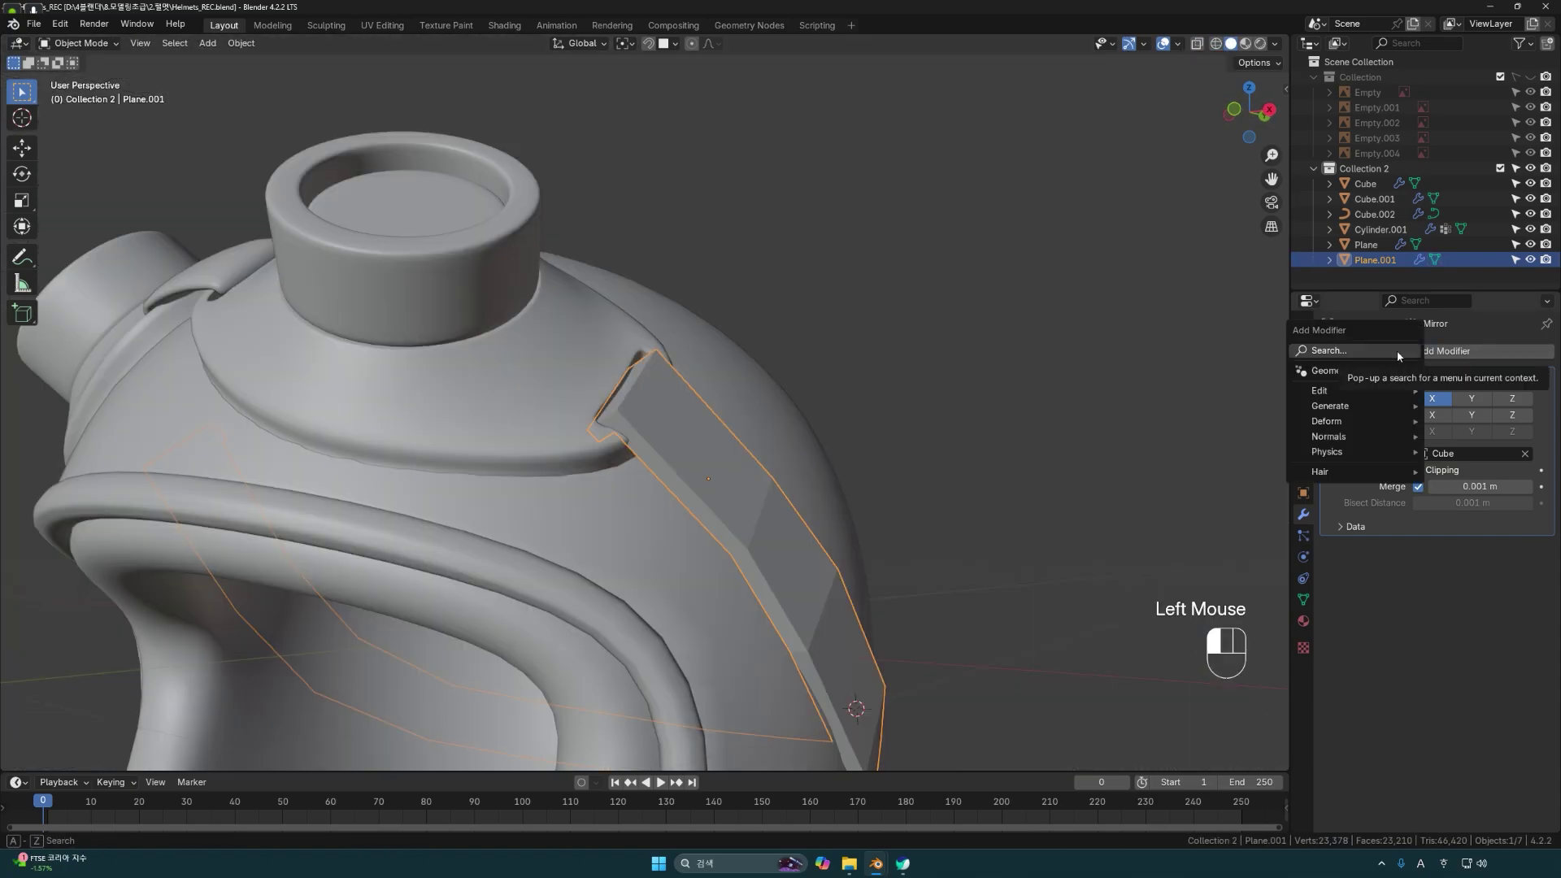
pyautogui.write('s')
pyautogui.click(1326, 378)
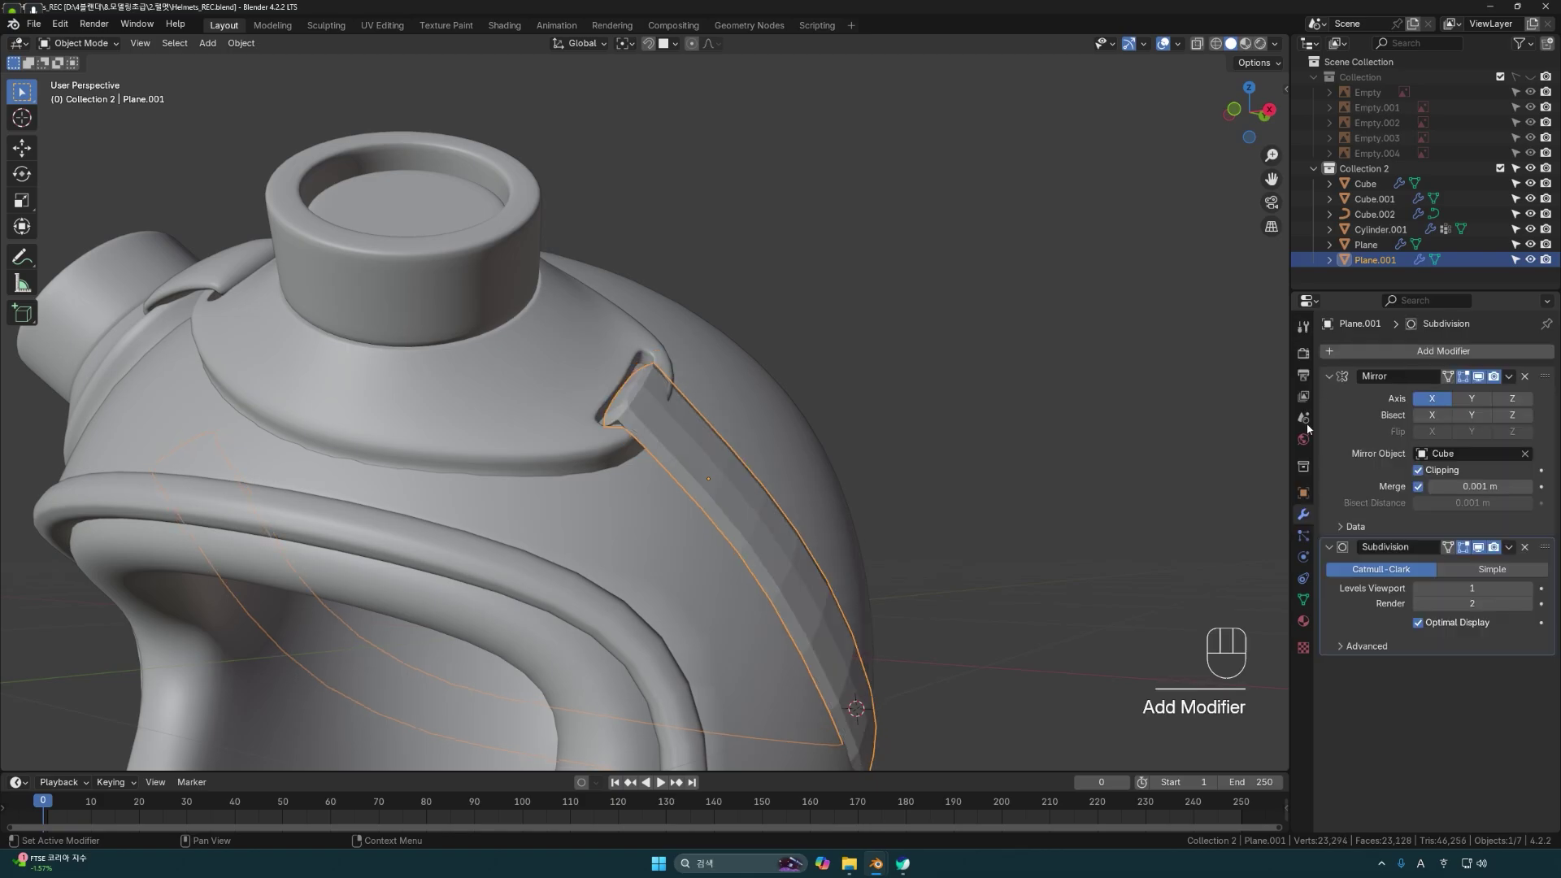
pyautogui.click(1528, 587)
pyautogui.moveTo(862, 520); pyautogui.dragTo(807, 476, button='middle')
pyautogui.scroll(2, 807, 477)
pyautogui.press('Tab')
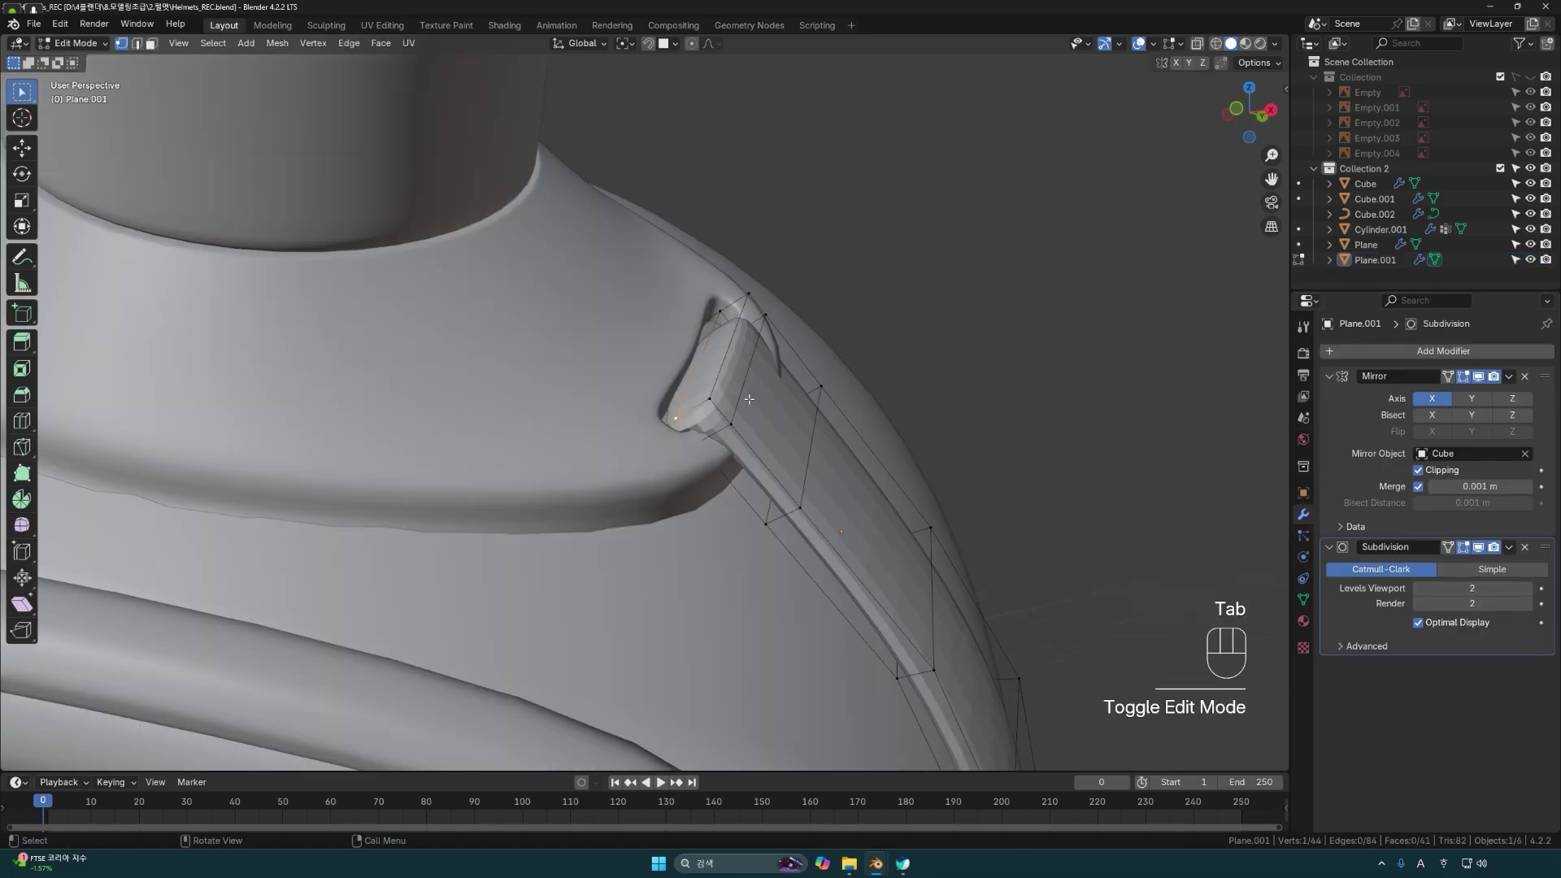
pyautogui.scroll(-3, 766, 414)
pyautogui.press('Tab')
pyautogui.click(943, 435)
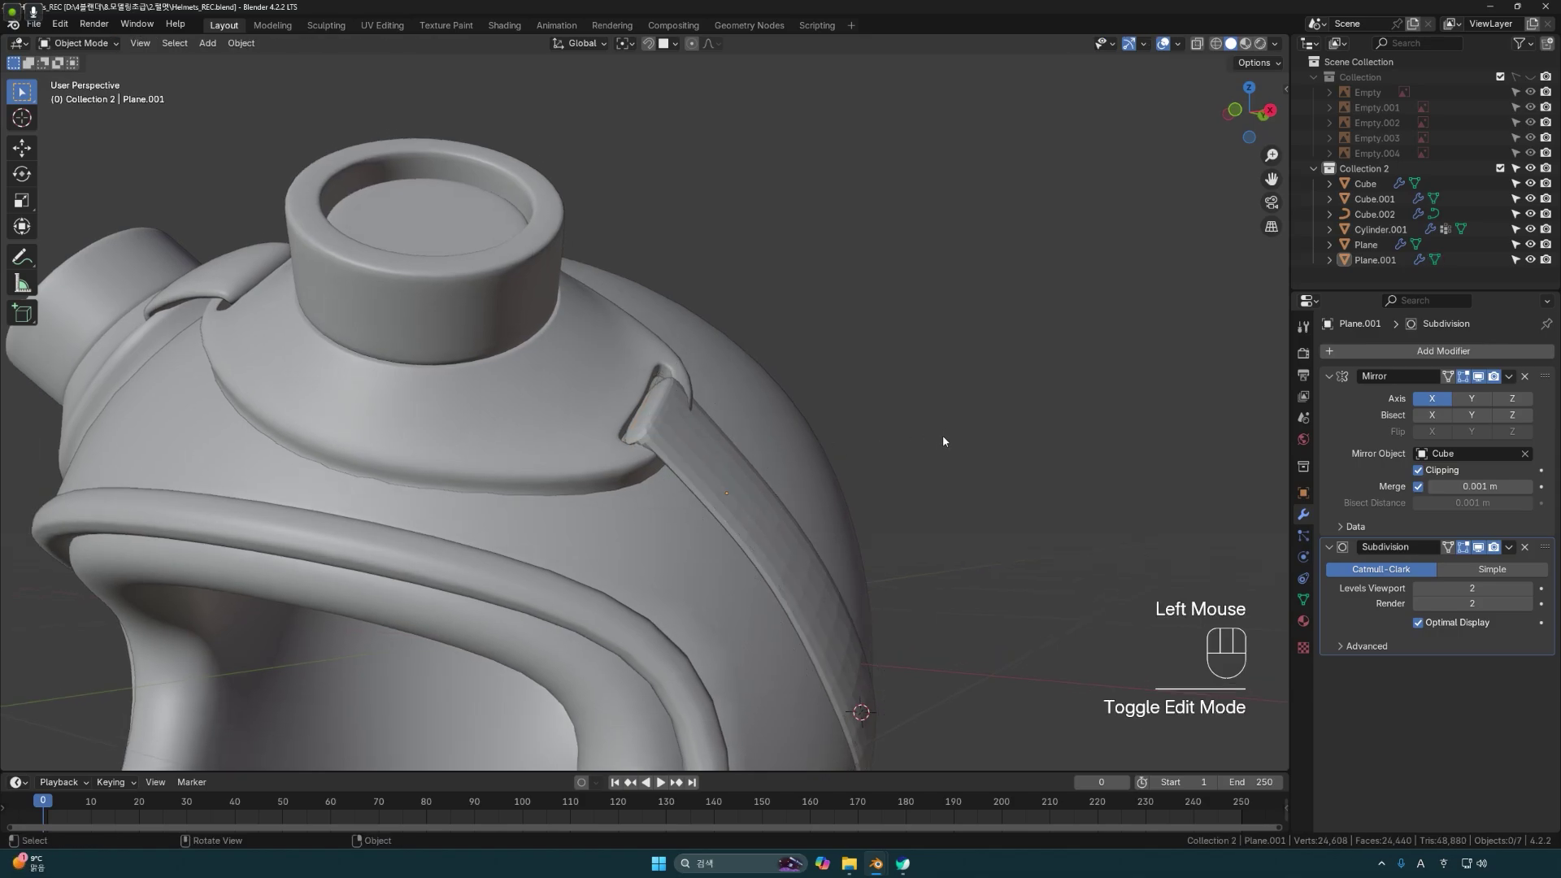
# Select the strap and isolate it in local view.
pyautogui.scroll(3, 943, 436)
pyautogui.click(753, 513)
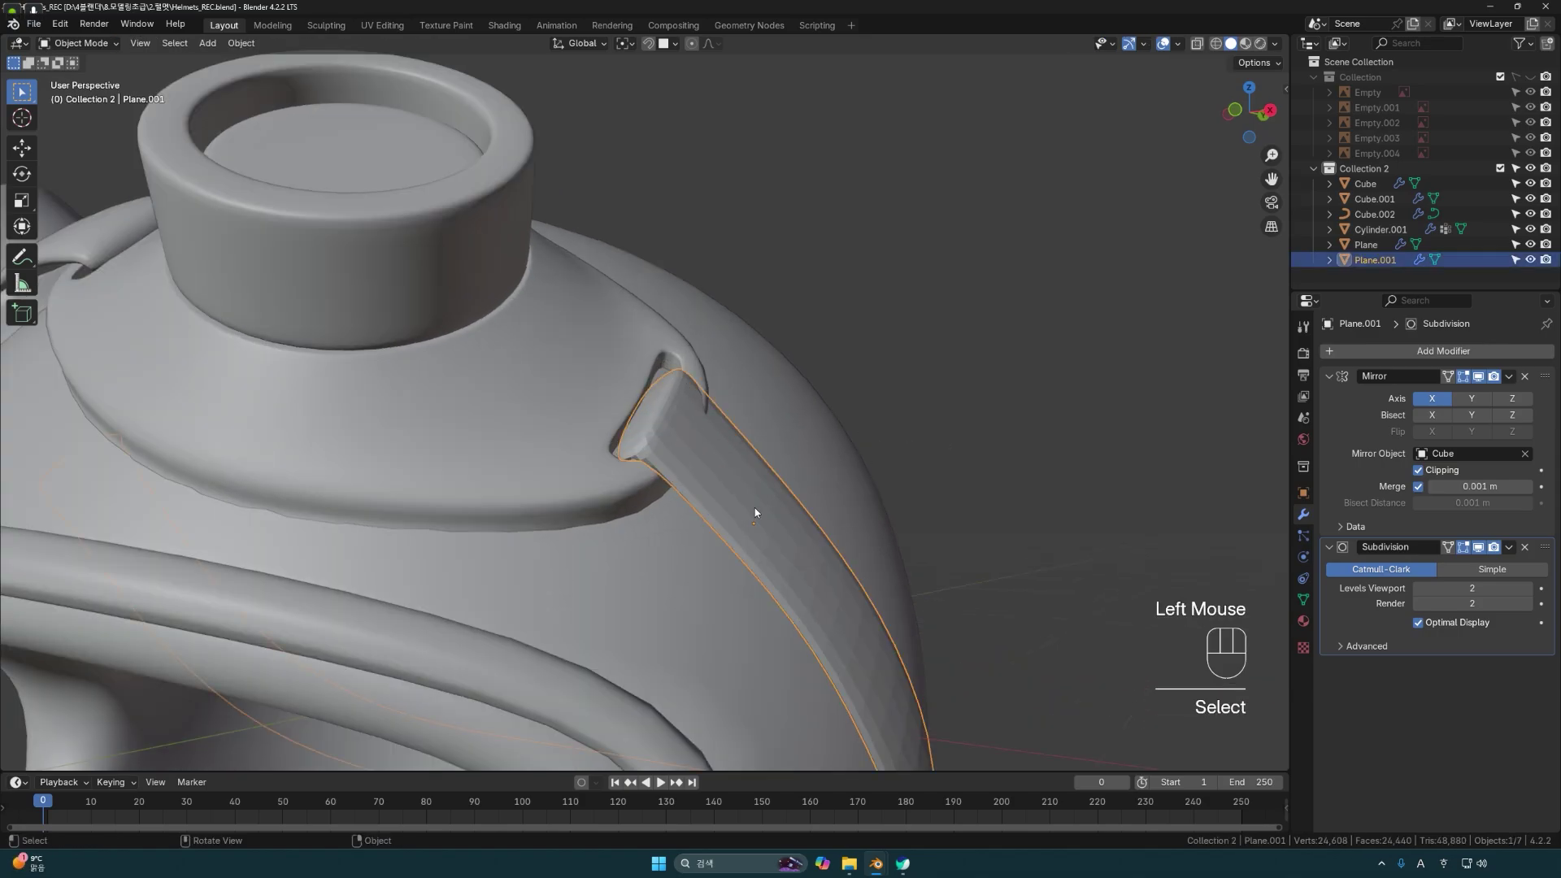
pyautogui.press('KP_Divide')
# Merge the three neighbouring vertices at the lower bend of the strap end at their center.
pyautogui.moveTo(752, 516); pyautogui.dragTo(818, 453, button='middle')
pyautogui.scroll(2, 791, 309)
pyautogui.keyDown('shift'); pyautogui.moveTo(790, 309); pyautogui.dragTo(811, 547, button='middle'); pyautogui.keyUp('shift')
pyautogui.scroll(1, 745, 464)
pyautogui.press('Tab')
pyautogui.click(811, 547)
pyautogui.keyDown('shift'); pyautogui.click(652, 502); pyautogui.keyUp('shift')
pyautogui.moveTo(749, 446); pyautogui.dragTo(784, 437, button='middle')
pyautogui.press('m')
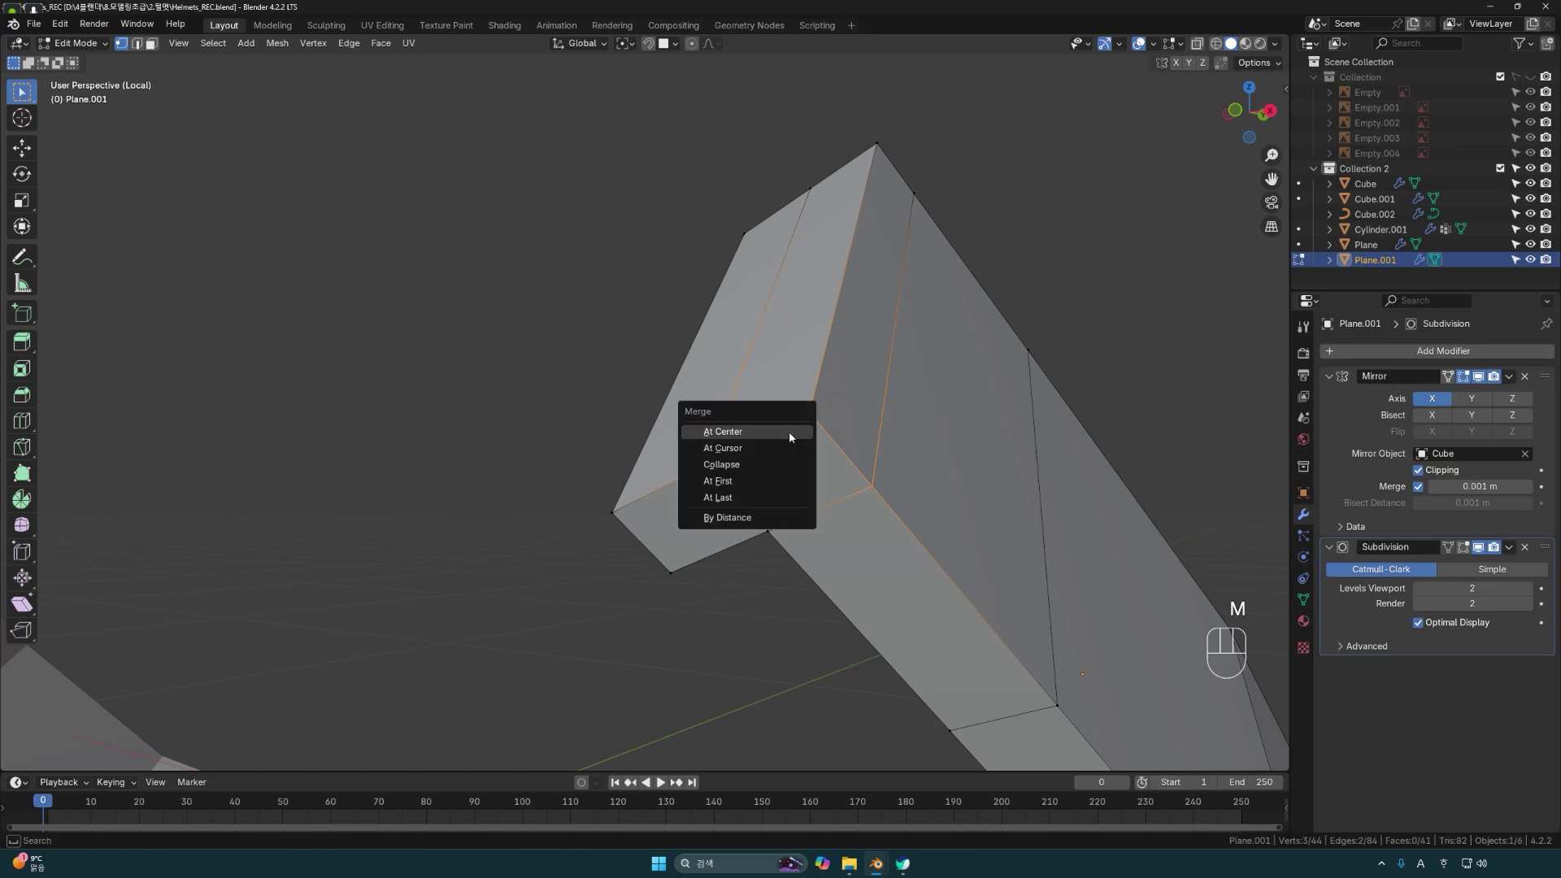
pyautogui.click(733, 433)
# Merge the three matching vertices at the upper bend of the strap end at their center.
pyautogui.moveTo(733, 433); pyautogui.dragTo(818, 401, button='middle')
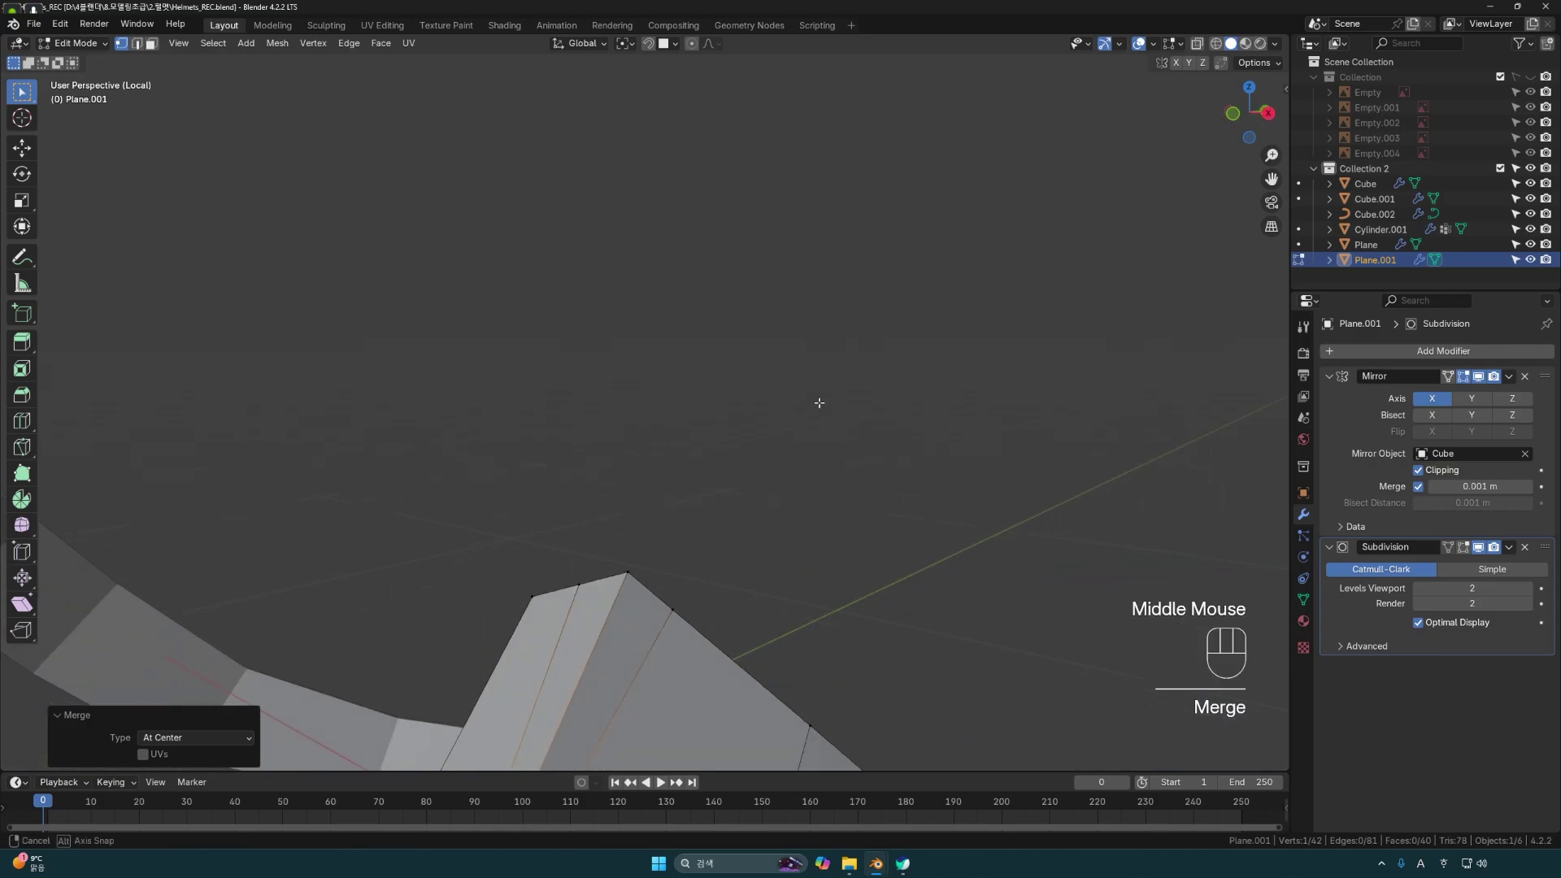
pyautogui.click(653, 612)
pyautogui.keyDown('shift'); pyautogui.click(603, 572); pyautogui.keyUp('shift')
pyautogui.keyDown('shift'); pyautogui.click(556, 584); pyautogui.keyUp('shift')
pyautogui.moveTo(556, 583); pyautogui.dragTo(680, 446, button='middle')
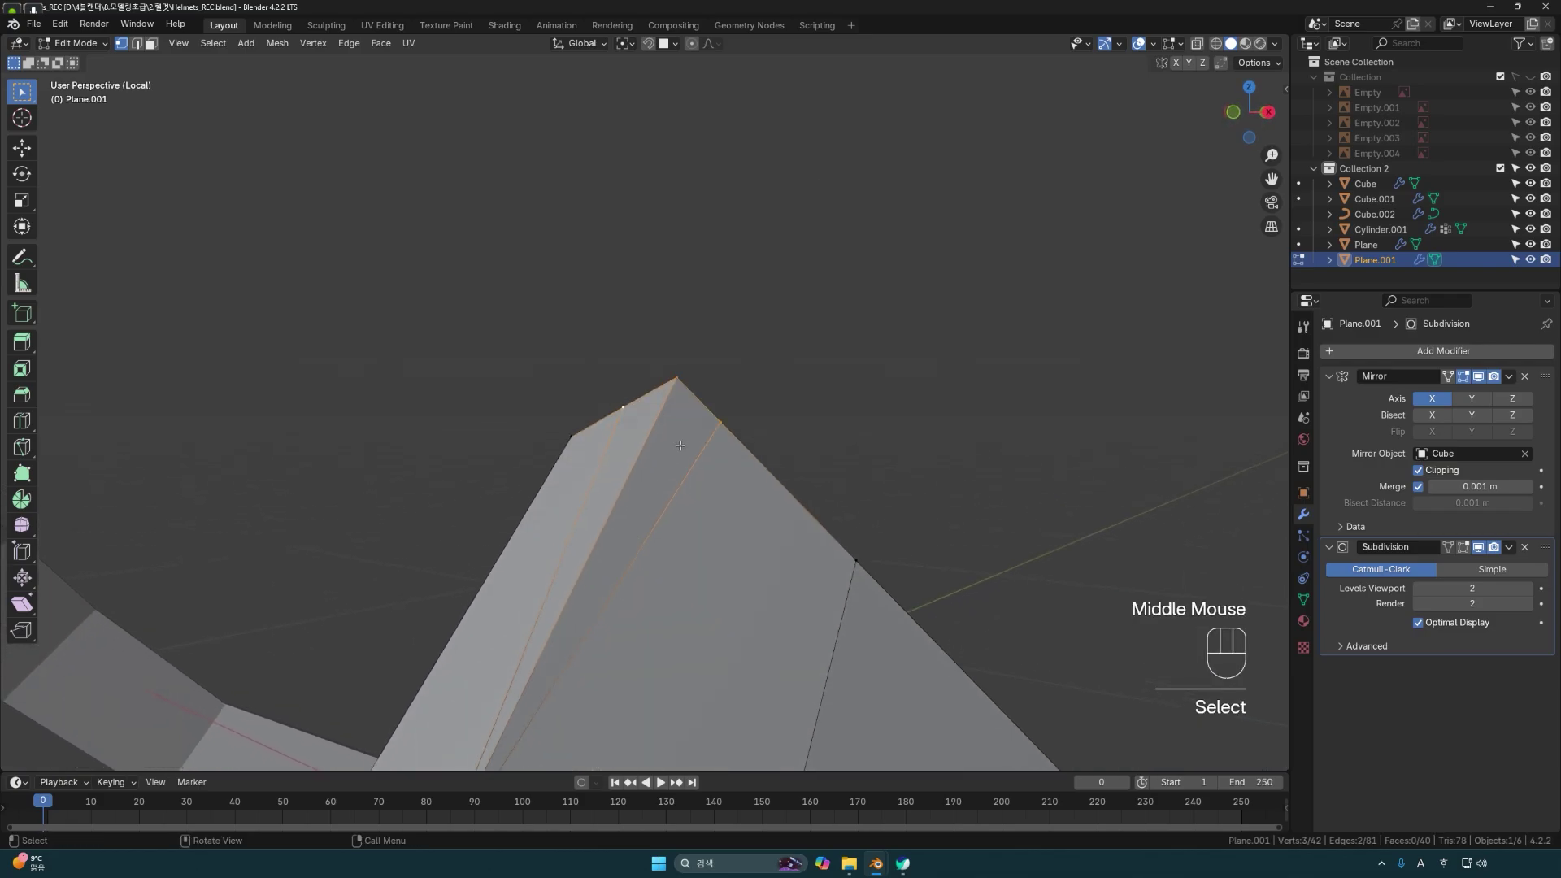
pyautogui.press('m')
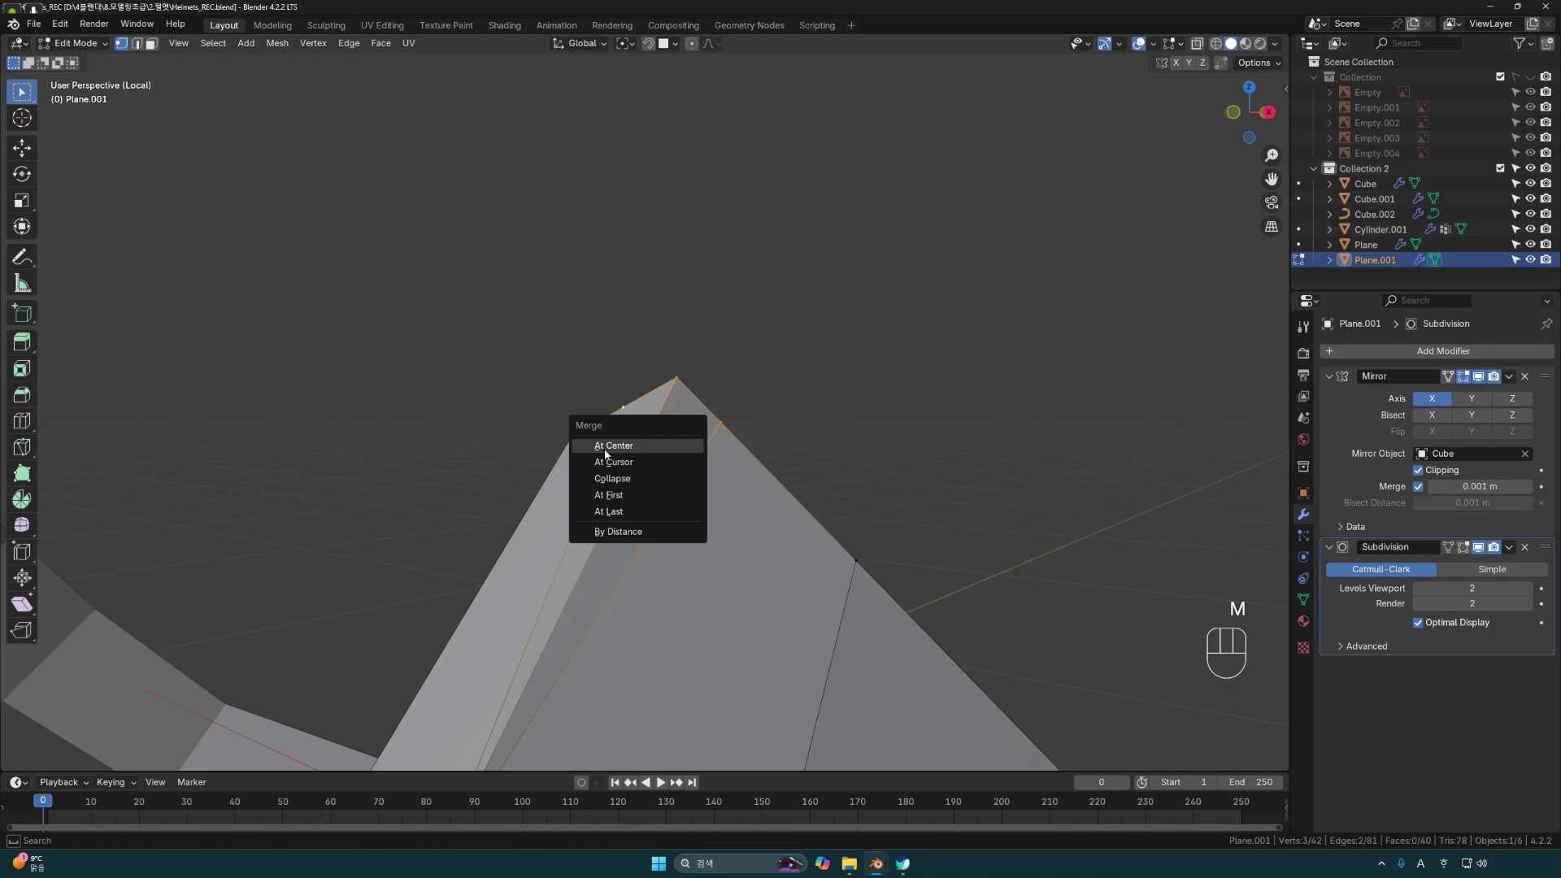
pyautogui.click(627, 446)
# Check the smoothed strap shape and leave local view to bring back the helmet and goggles.
pyautogui.scroll(-5, 747, 465)
pyautogui.moveTo(746, 465); pyautogui.dragTo(757, 404, button='middle')
pyautogui.scroll(2, 757, 404)
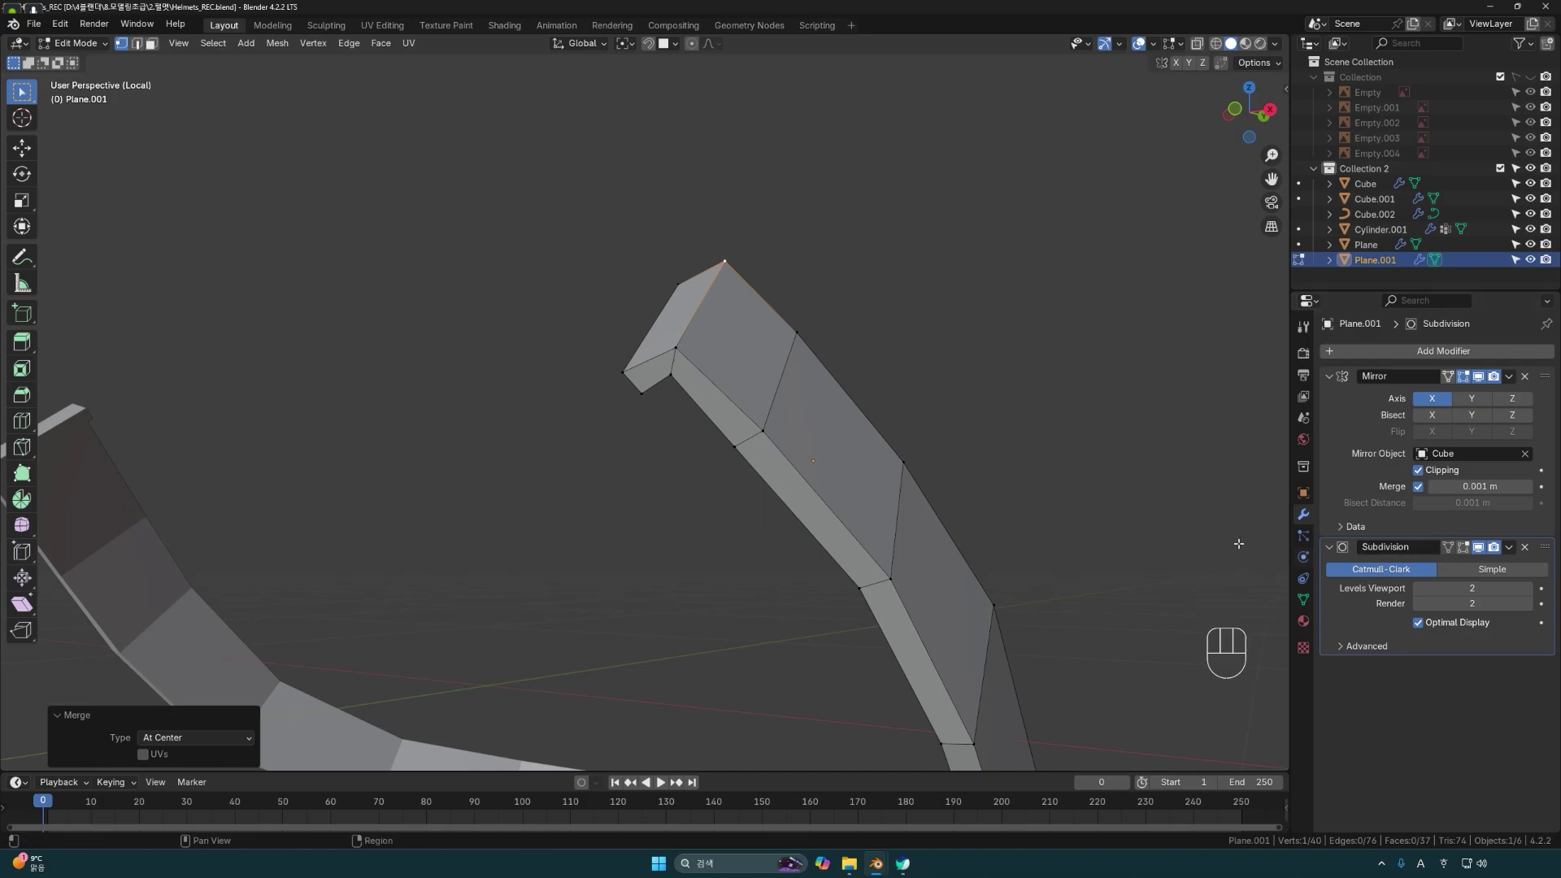
pyautogui.press('Tab')
pyautogui.moveTo(913, 453)
pyautogui.mouseDown(button='middle')
pyautogui.moveTo(916, 411)
pyautogui.moveTo(895, 439)
pyautogui.mouseUp(button='middle')
pyautogui.press('Tab')
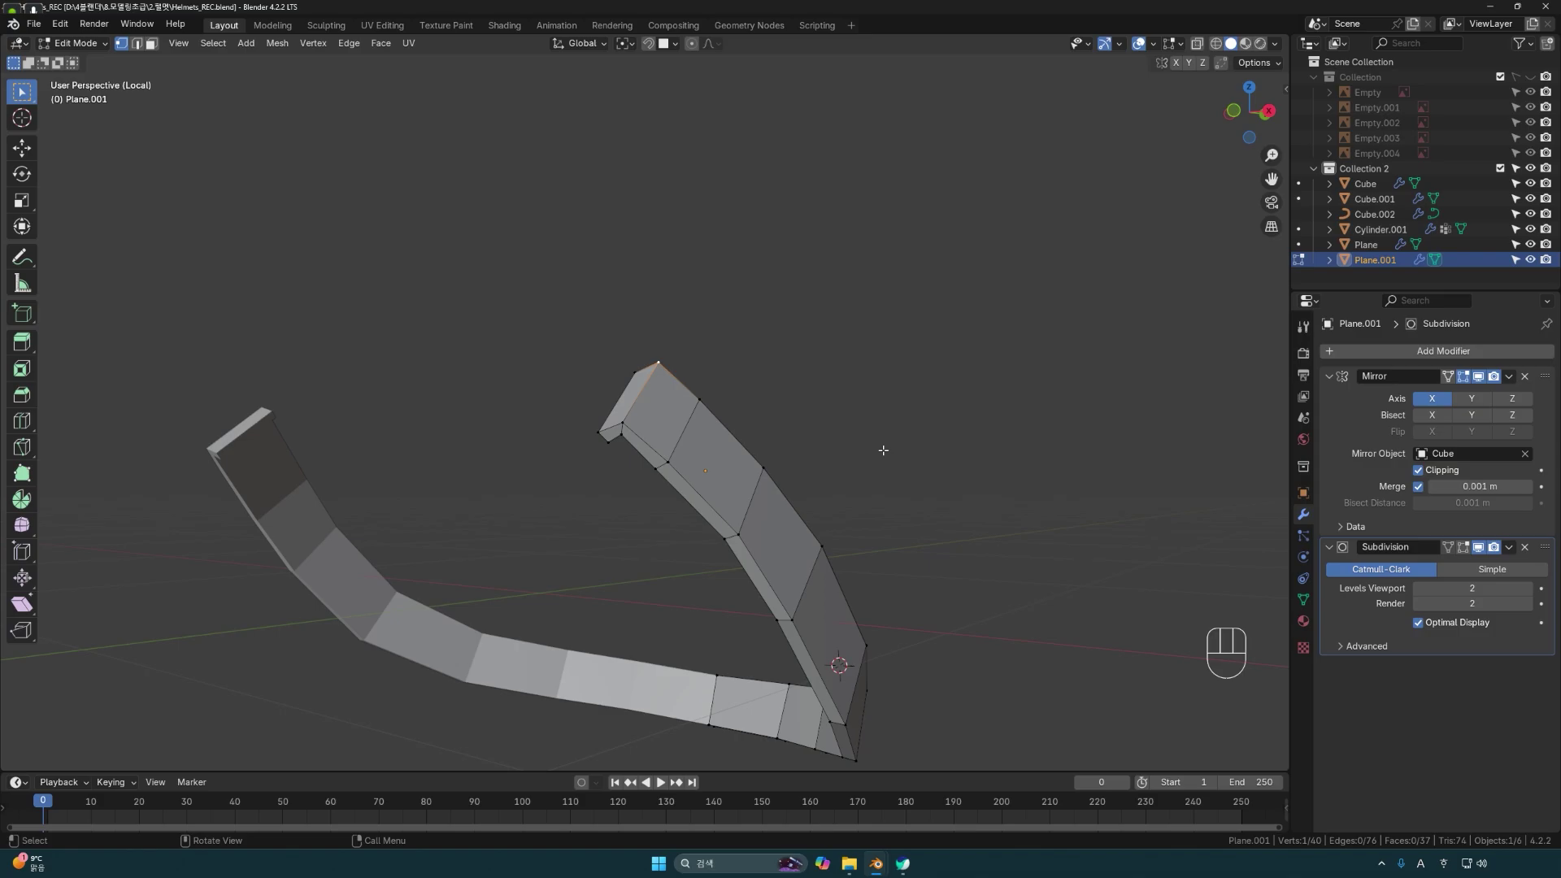
pyautogui.press('KP_Divide')
pyautogui.moveTo(882, 449); pyautogui.dragTo(809, 465, button='middle')
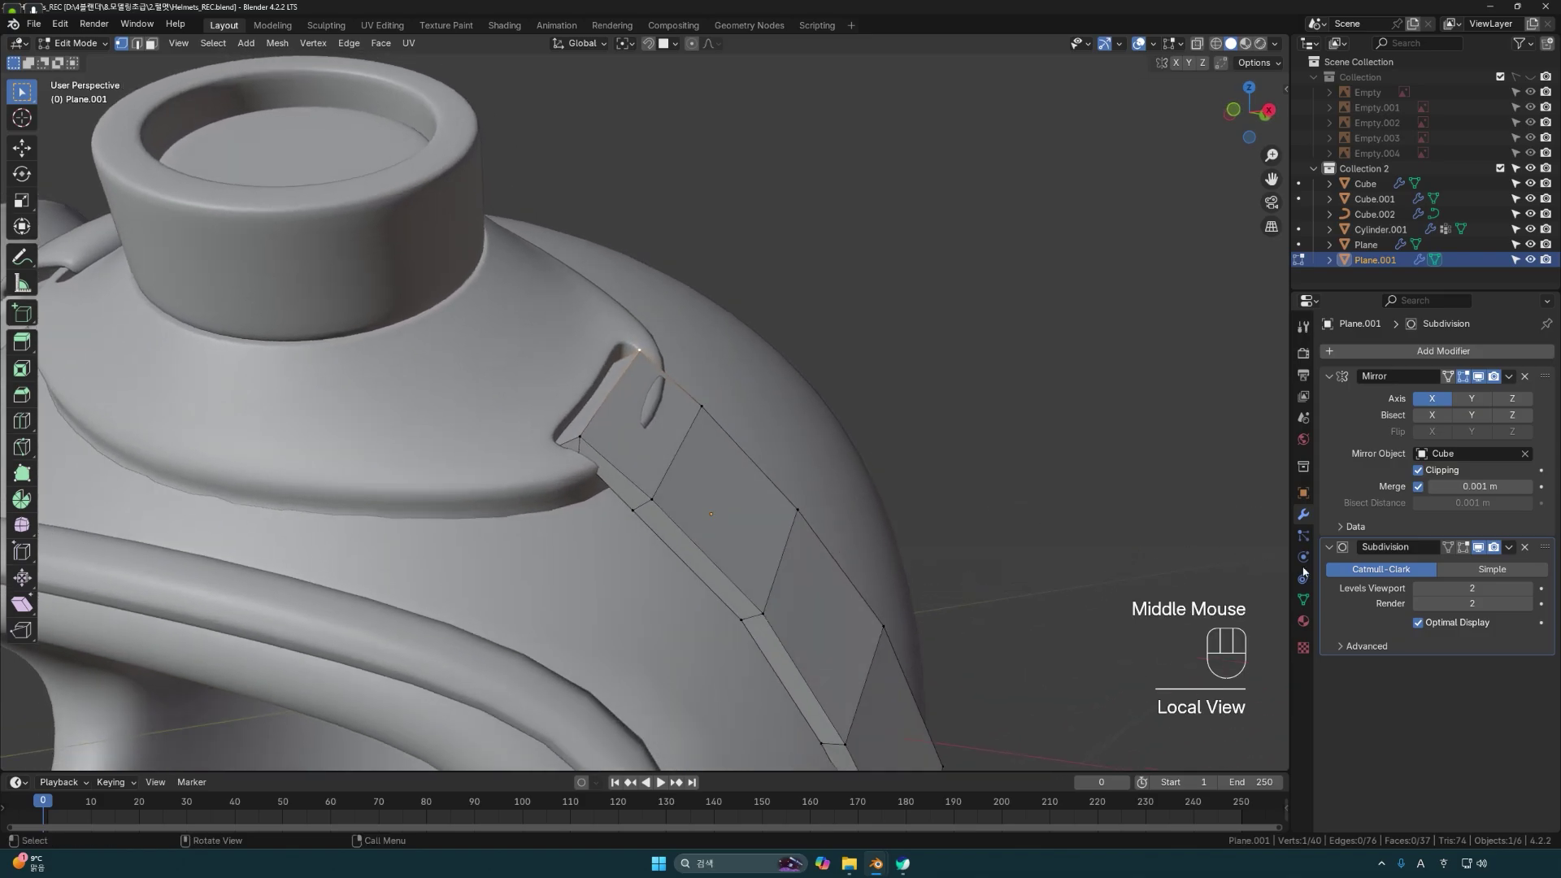
# Add a single loop cut across the first strap segment behind the slot with a slide factor of about -0.231.
pyautogui.press('Tab')
pyautogui.moveTo(864, 539); pyautogui.dragTo(721, 431, button='middle')
pyautogui.scroll(3, 709, 414)
pyautogui.moveTo(687, 369); pyautogui.dragTo(713, 434, button='middle')
pyautogui.press('Tab')
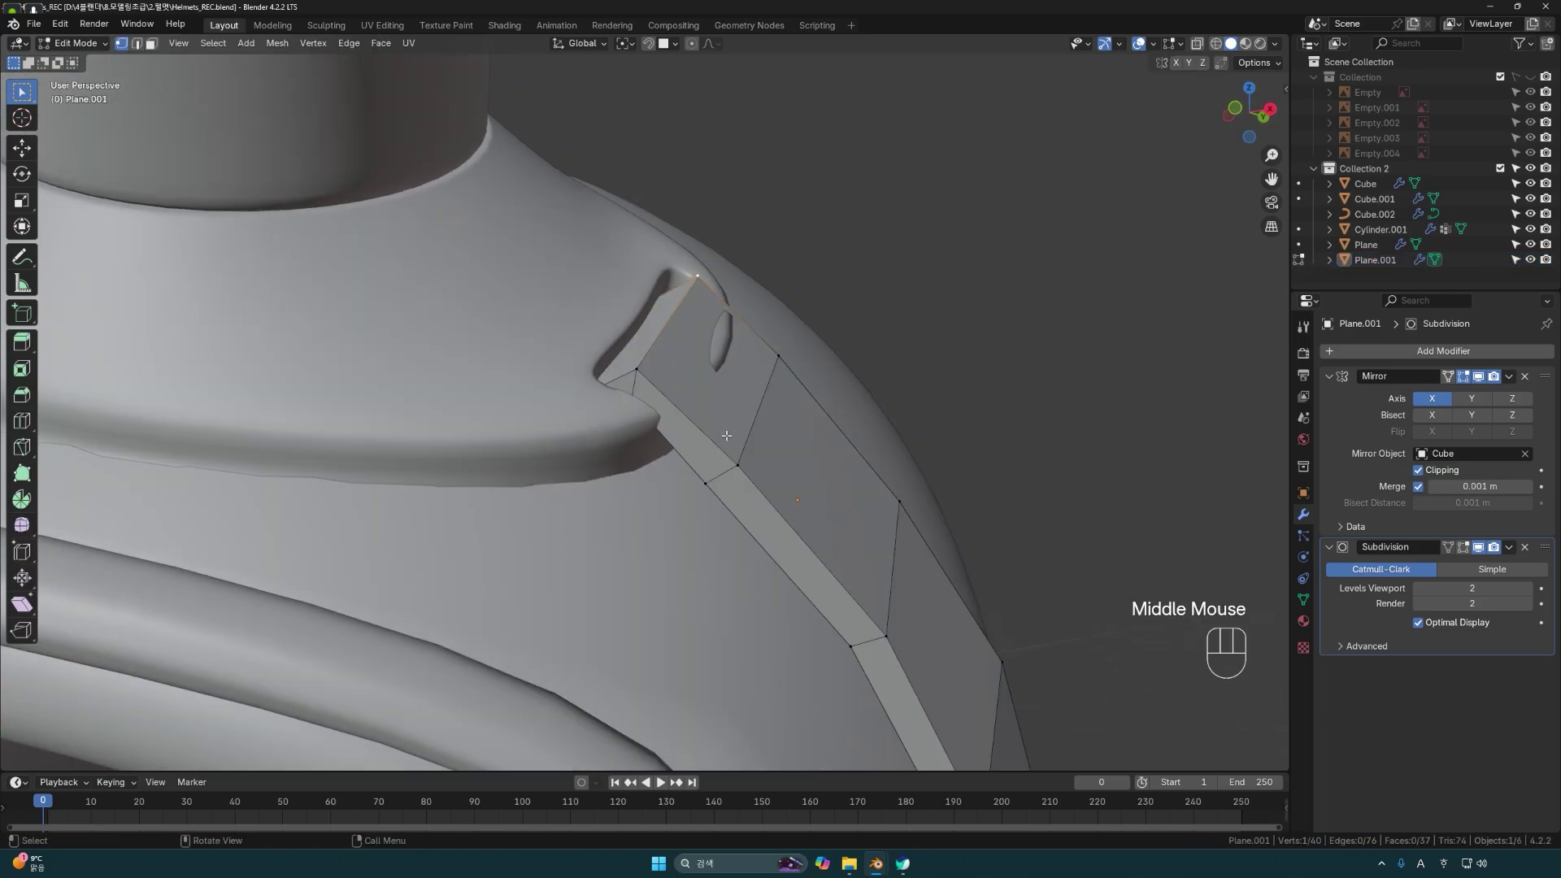
pyautogui.press('ctrl')
pyautogui.hotkey('ctrl', 'r')
pyautogui.click(710, 435)
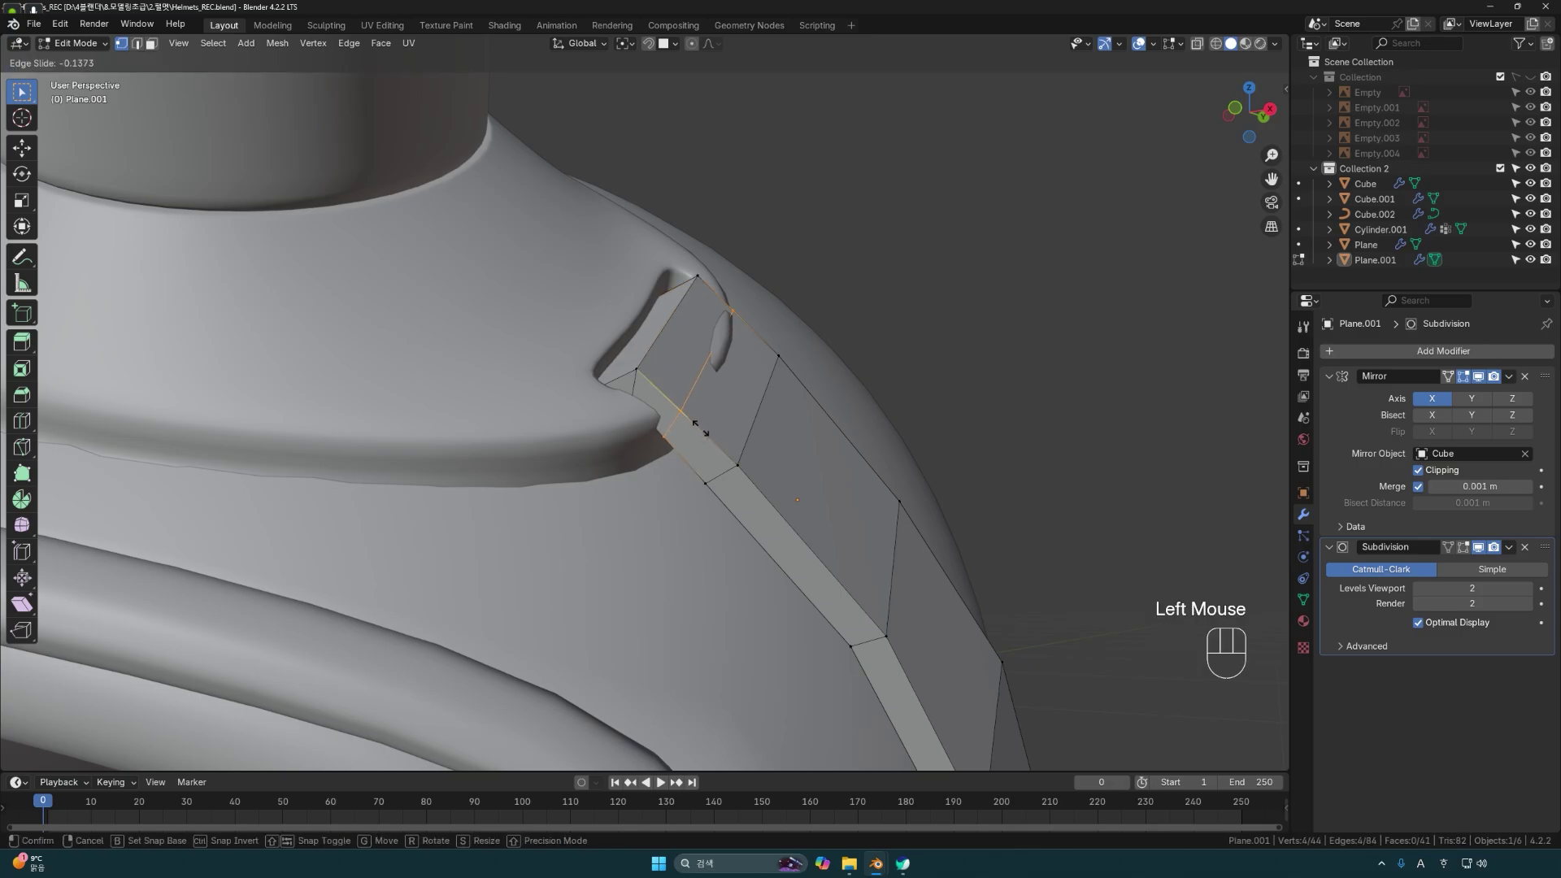
pyautogui.click(709, 432)
# Move the new edge loop about 0.014 m outward along local Z and check the smoothed strap end.
pyautogui.moveTo(709, 433); pyautogui.dragTo(750, 403, button='middle')
pyautogui.press('g')
pyautogui.press('z')
pyautogui.press('z')
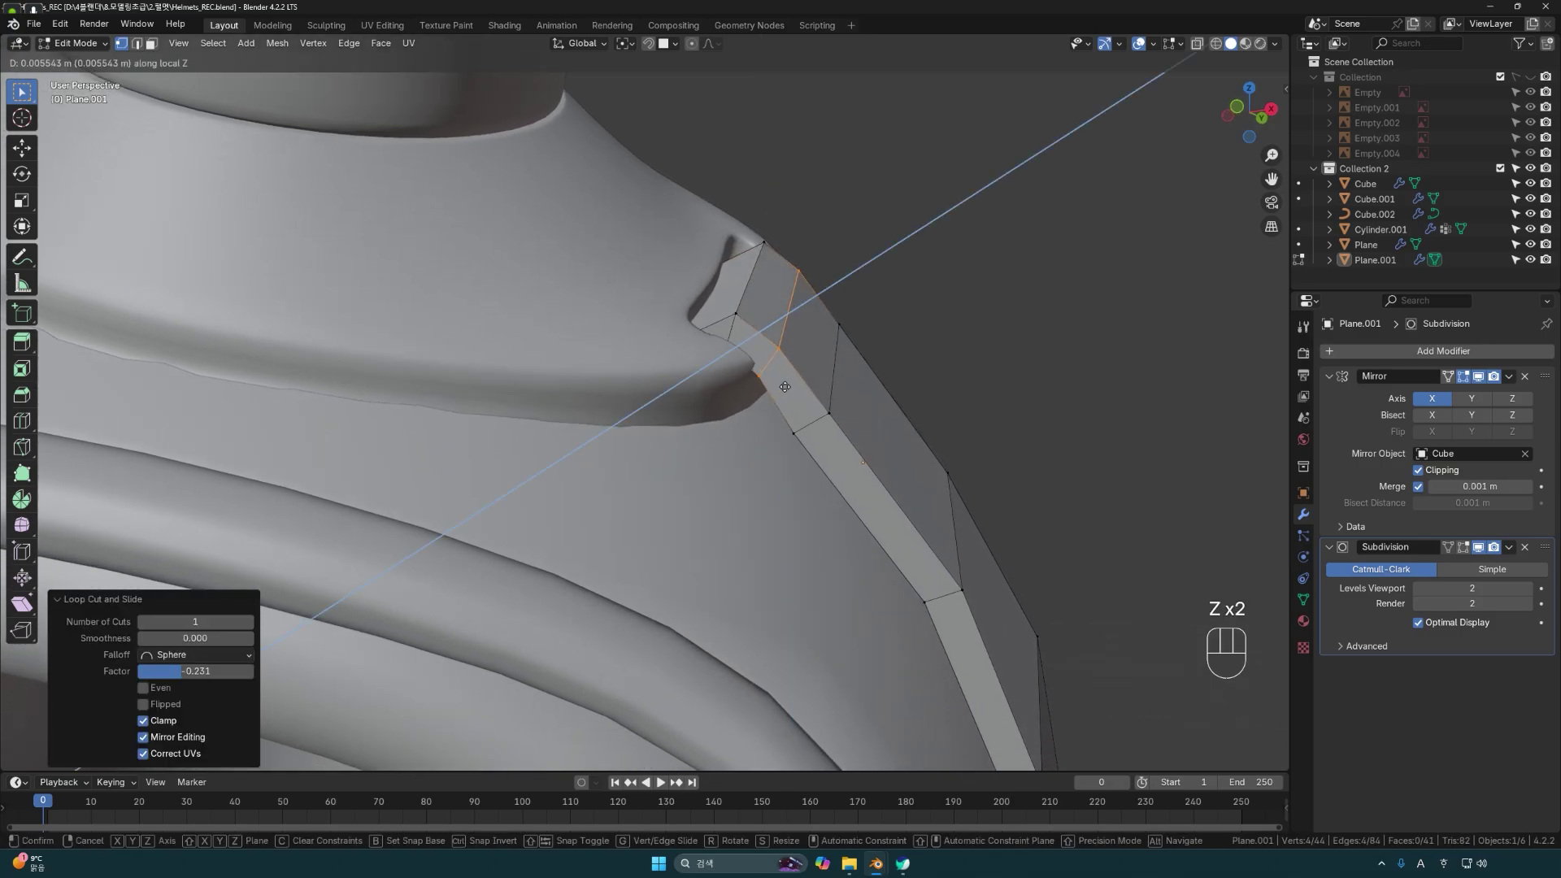
pyautogui.click(801, 370)
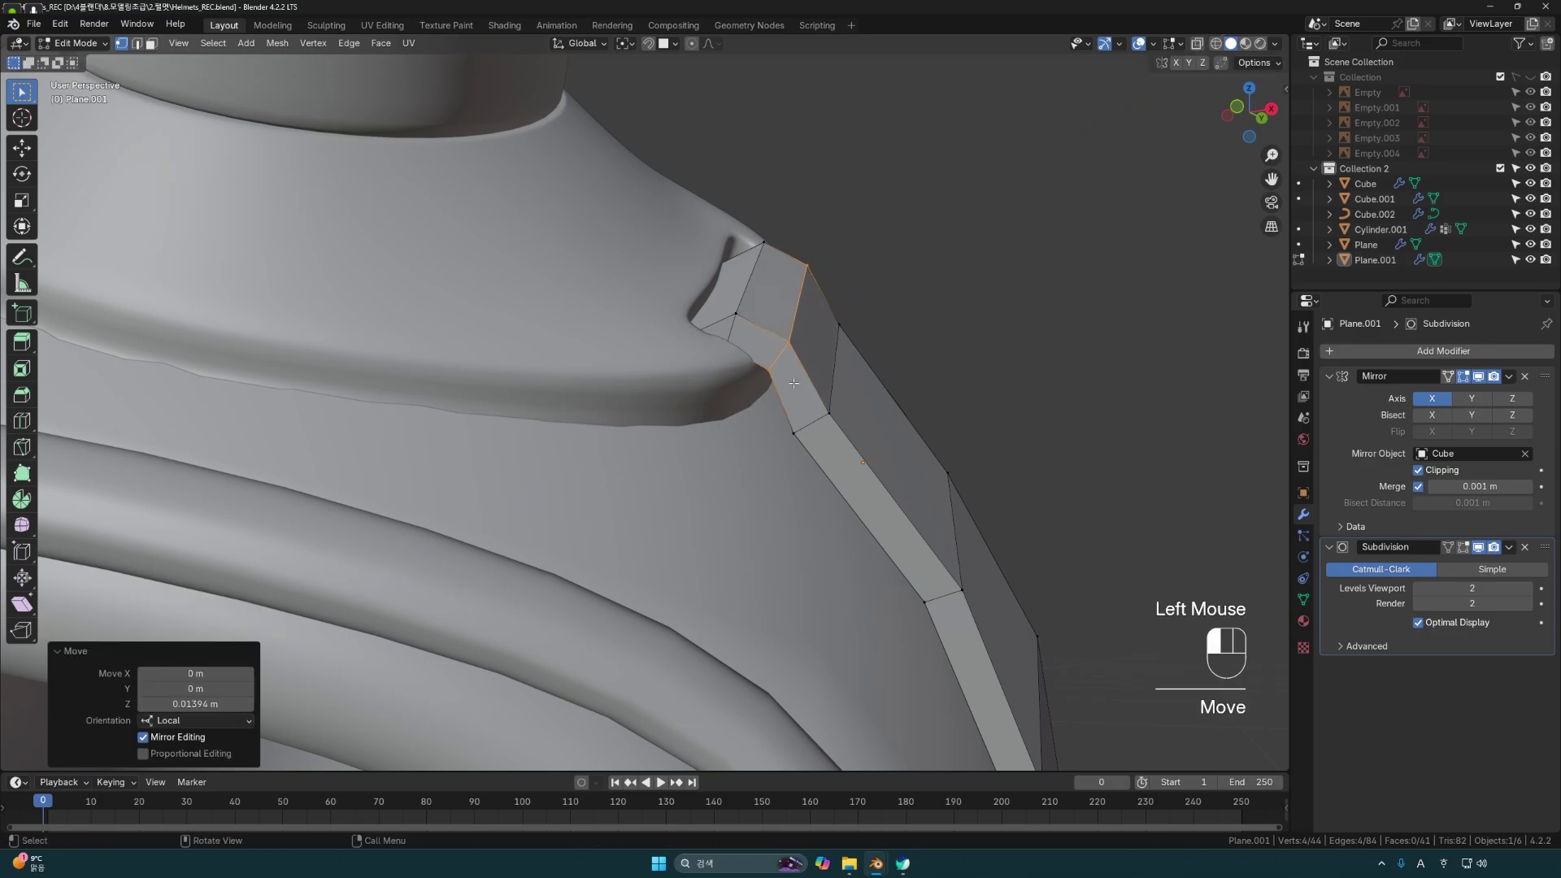
pyautogui.click(951, 374)
pyautogui.moveTo(951, 374); pyautogui.dragTo(910, 388, button='middle')
pyautogui.press('Tab')
pyautogui.scroll(-3, 899, 391)
pyautogui.scroll(6, 857, 432)
# Select all vertices of the strap end at the goggle slot through the mesh and move them along local Z.
pyautogui.press('Tab')
pyautogui.moveTo(837, 431); pyautogui.dragTo(811, 431, button='middle')
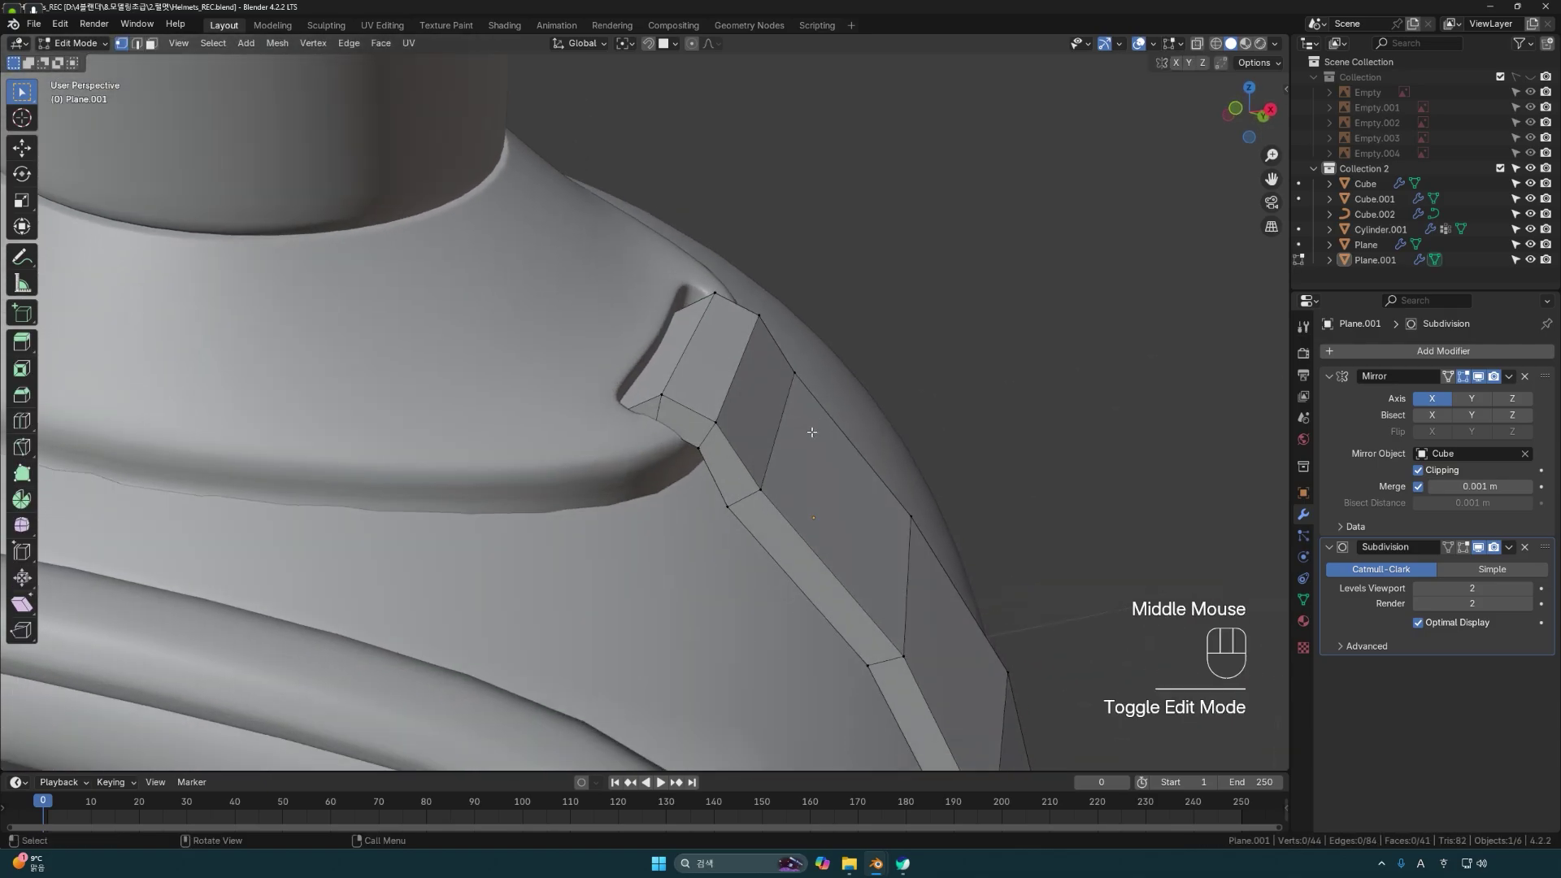
pyautogui.hotkey('shift', 'z')
pyautogui.moveTo(569, 269); pyautogui.dragTo(763, 498)
pyautogui.hotkey('shift', 'z')
pyautogui.moveTo(810, 463)
pyautogui.mouseDown(button='middle')
pyautogui.moveTo(807, 447)
pyautogui.moveTo(785, 448)
pyautogui.mouseUp(button='middle')
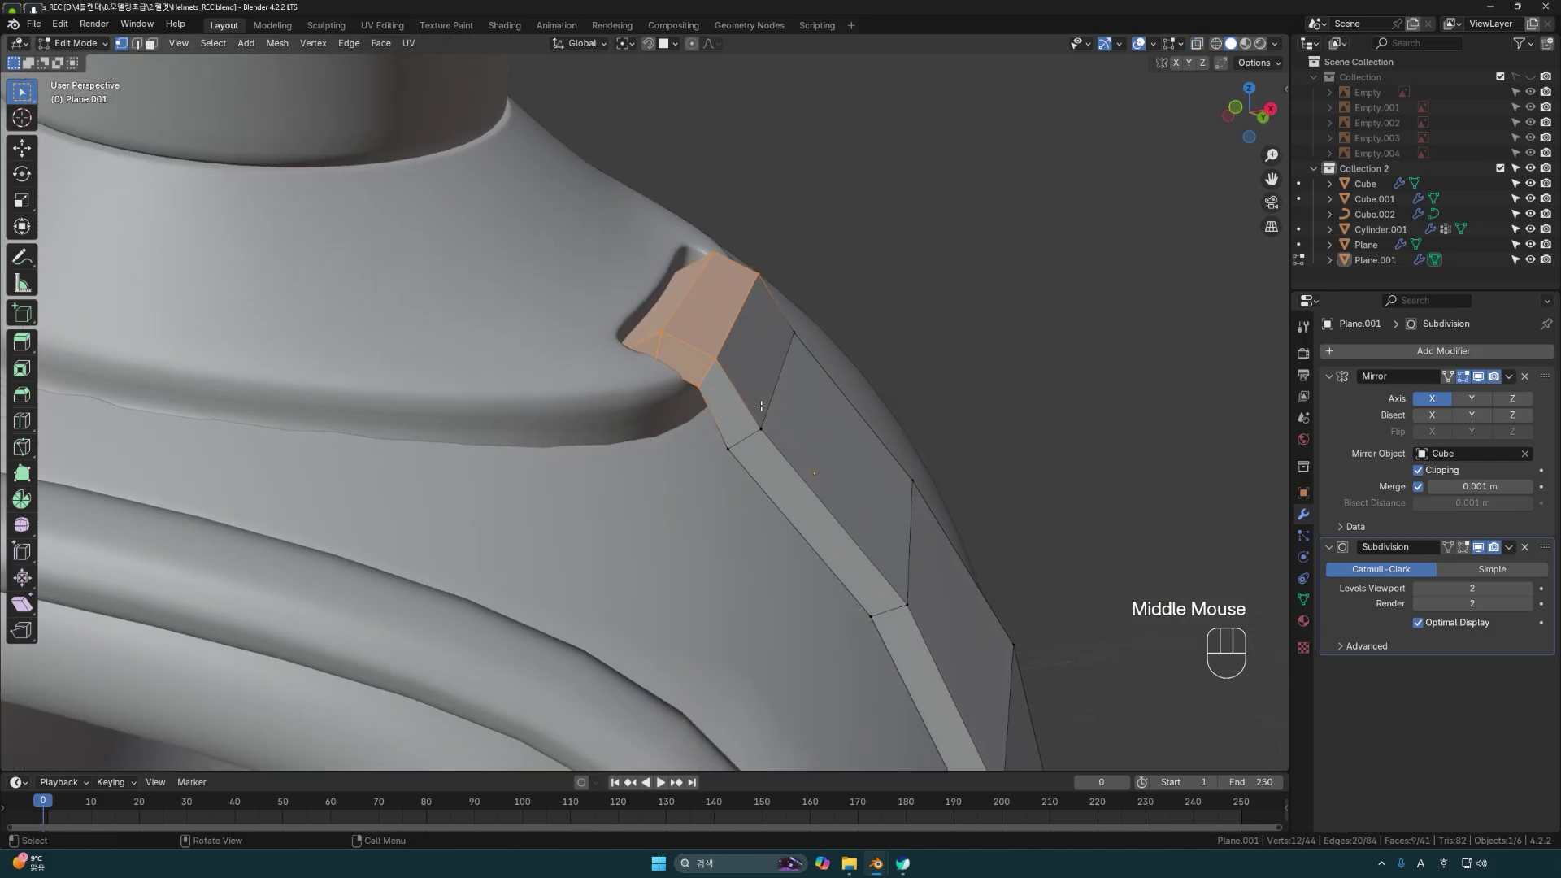
pyautogui.press('g')
pyautogui.press('z')
pyautogui.press('z')
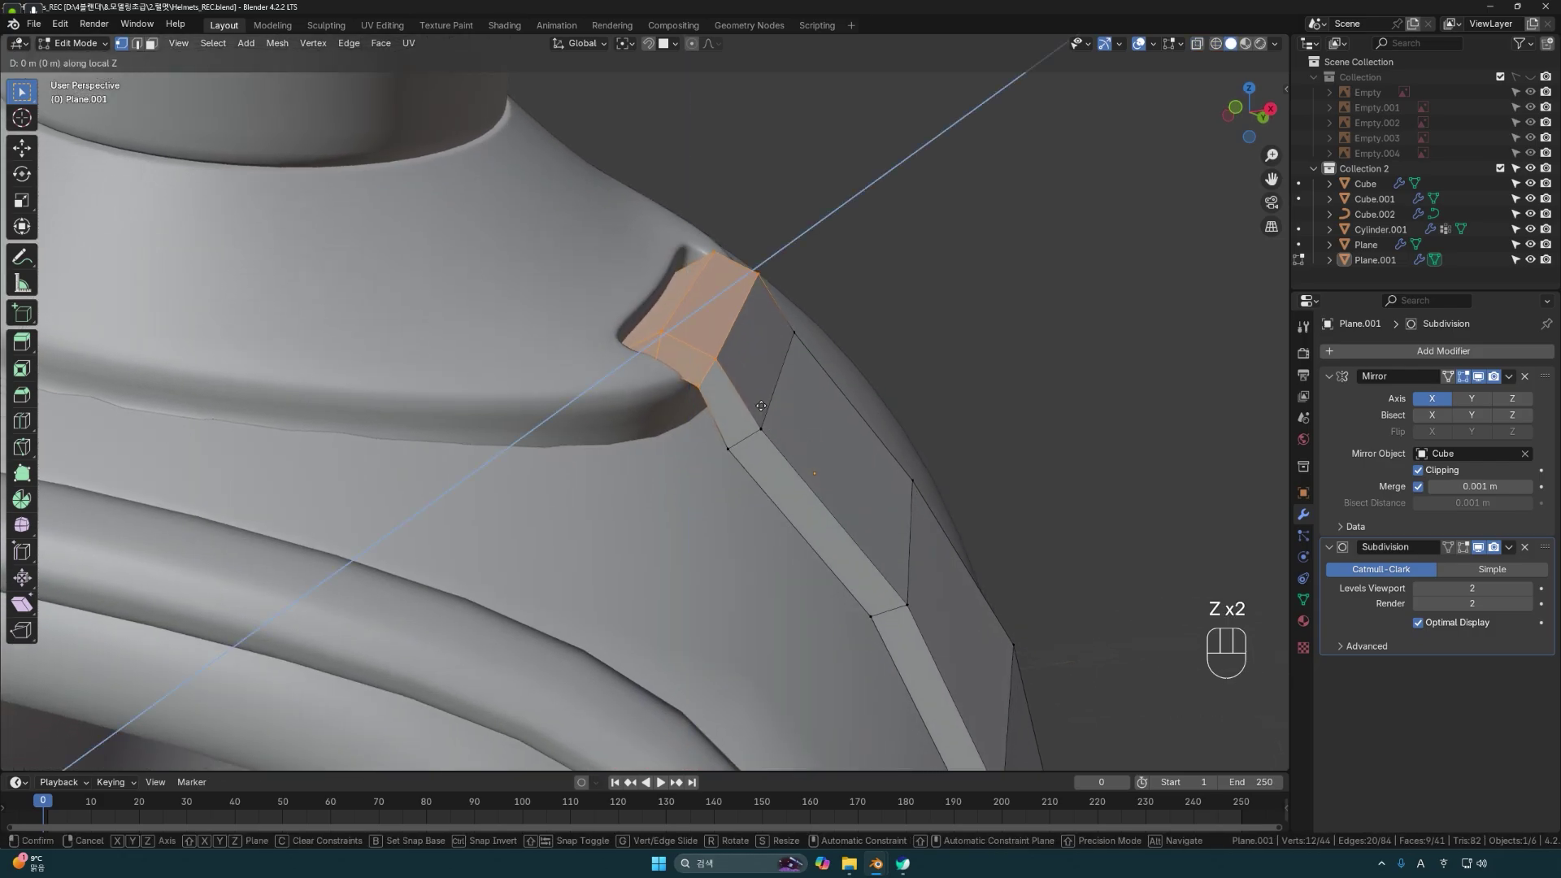
pyautogui.click(968, 352)
# Apply smooth shading to the strap object.
pyautogui.press('Tab')
pyautogui.moveTo(968, 352); pyautogui.dragTo(589, 553, button='middle')
pyautogui.click(588, 553)
pyautogui.rightClick(588, 553)
pyautogui.moveTo(589, 554)
pyautogui.click(502, 503)
# Add a single centred loop cut along the side thickness of the strap and return to Object Mode.
pyautogui.scroll(-3, 938, 462)
pyautogui.moveTo(906, 488); pyautogui.dragTo(794, 474, button='middle')
pyautogui.scroll(5, 786, 518)
pyautogui.click(810, 470)
pyautogui.press('Tab')
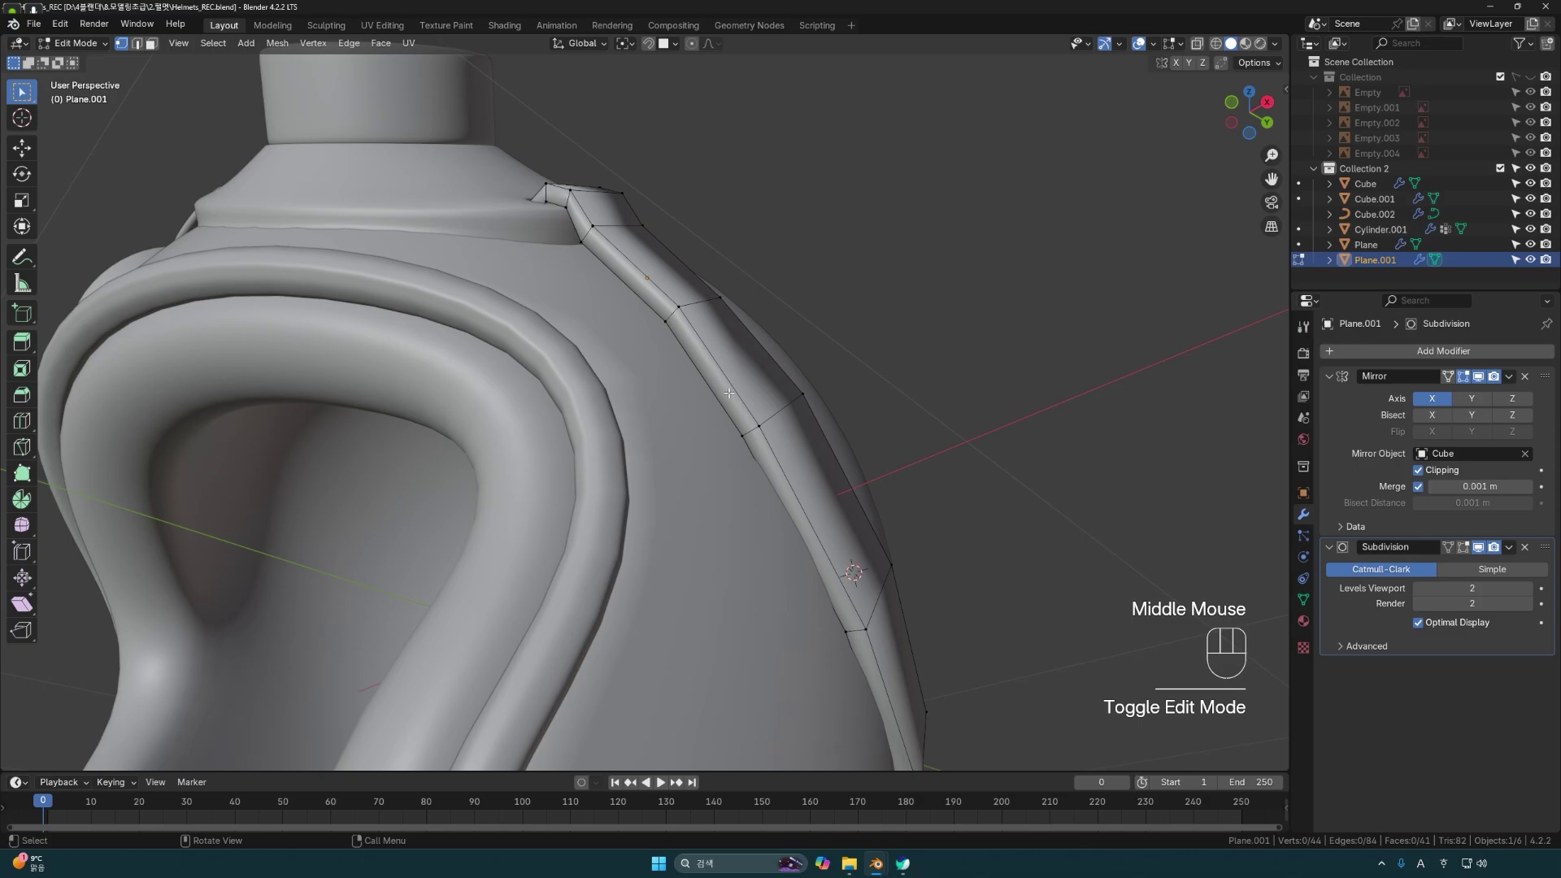
pyautogui.moveTo(728, 394); pyautogui.dragTo(673, 395, button='middle')
pyautogui.scroll(2, 673, 395)
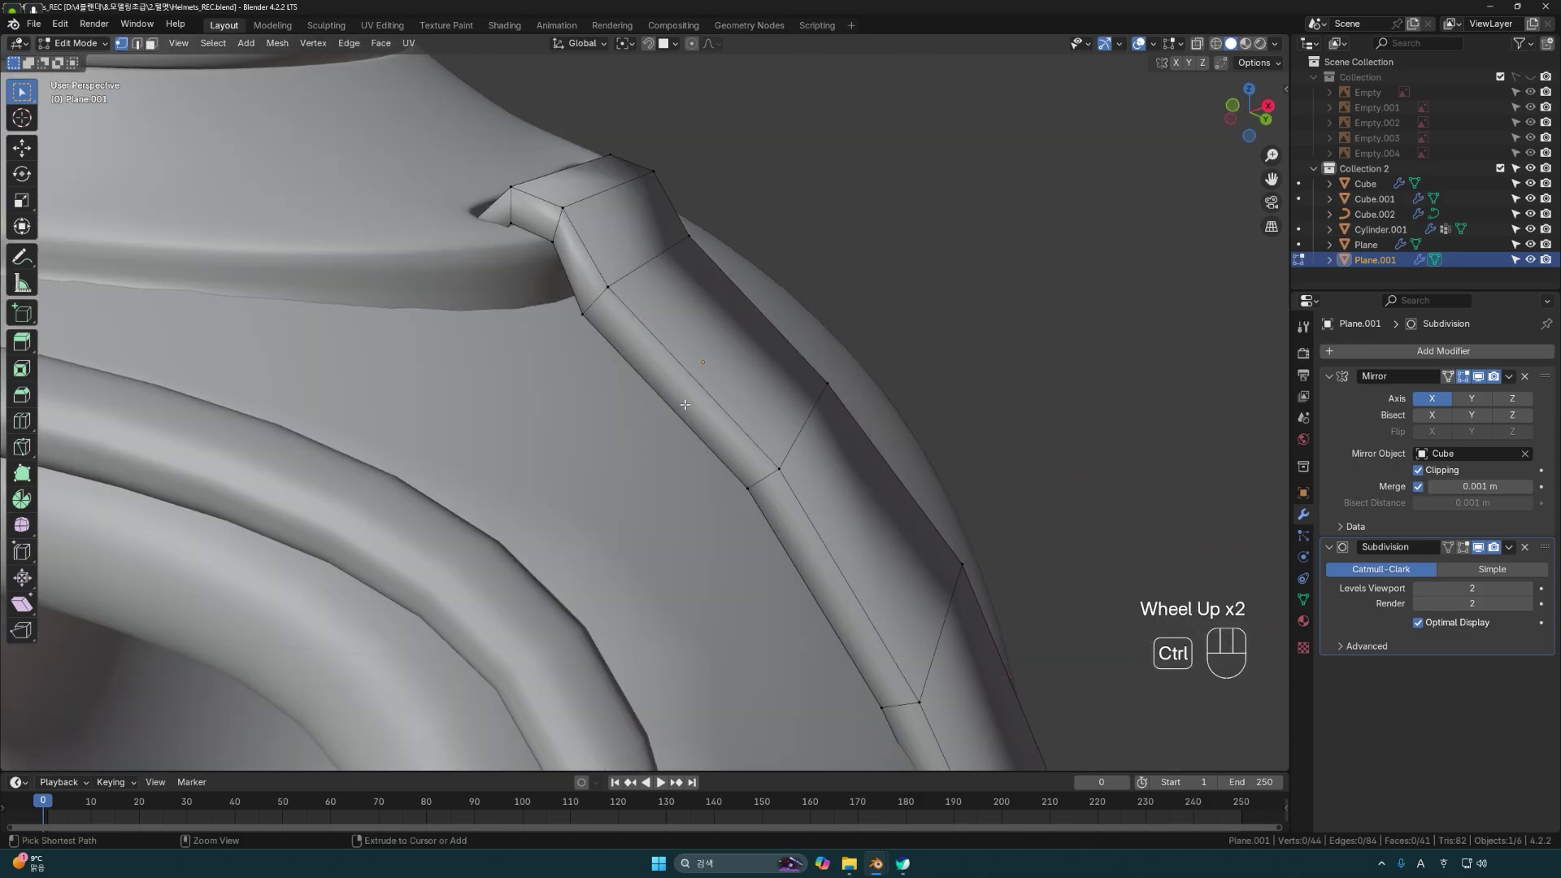
pyautogui.hotkey('ctrl', 'r')
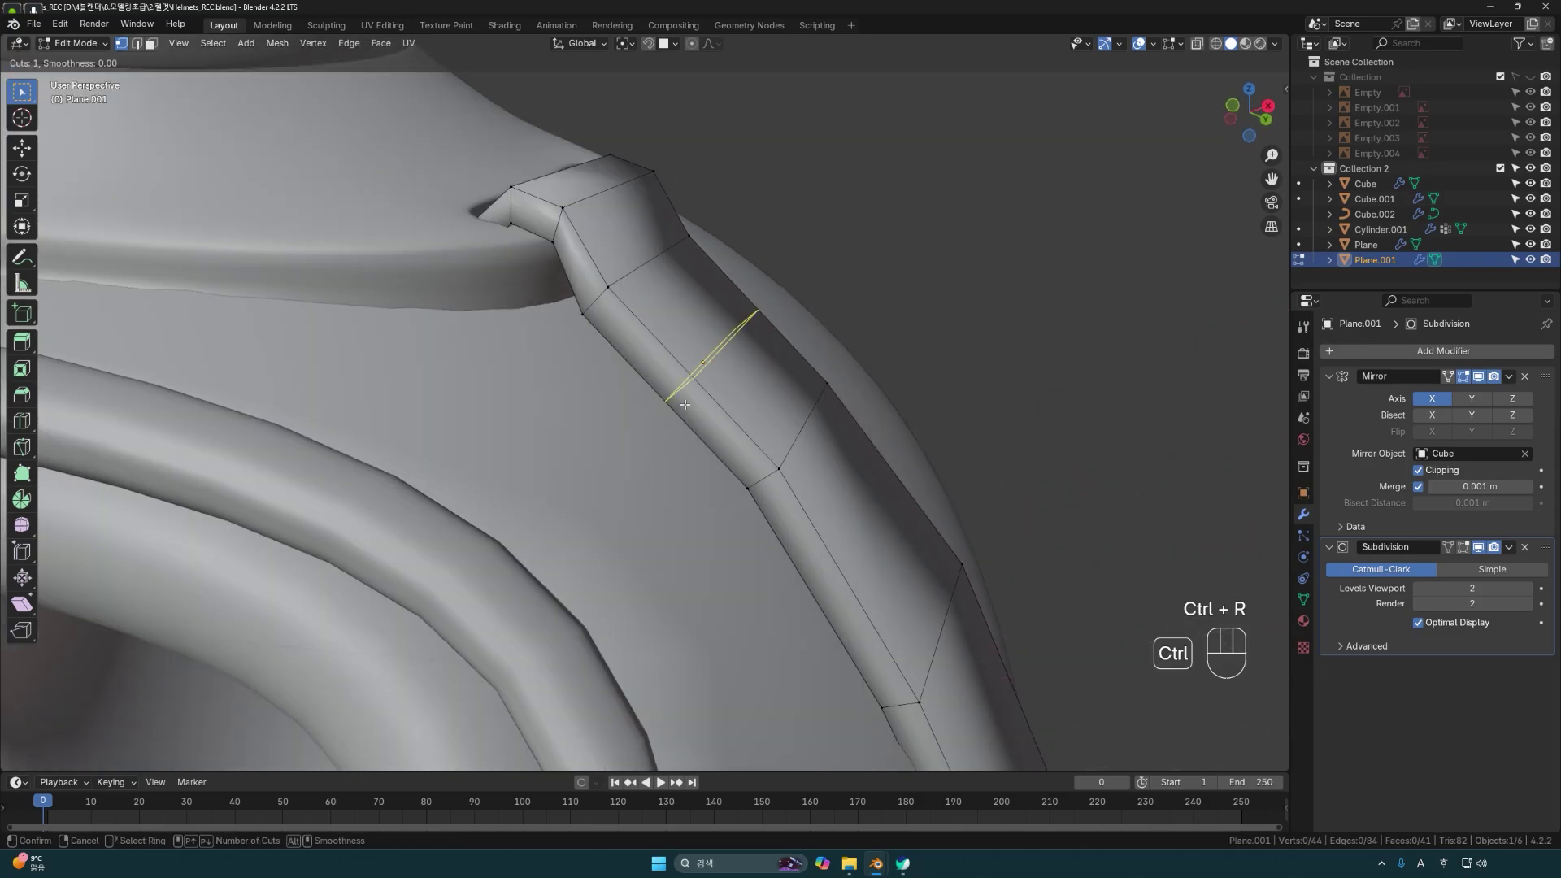
pyautogui.click(765, 480)
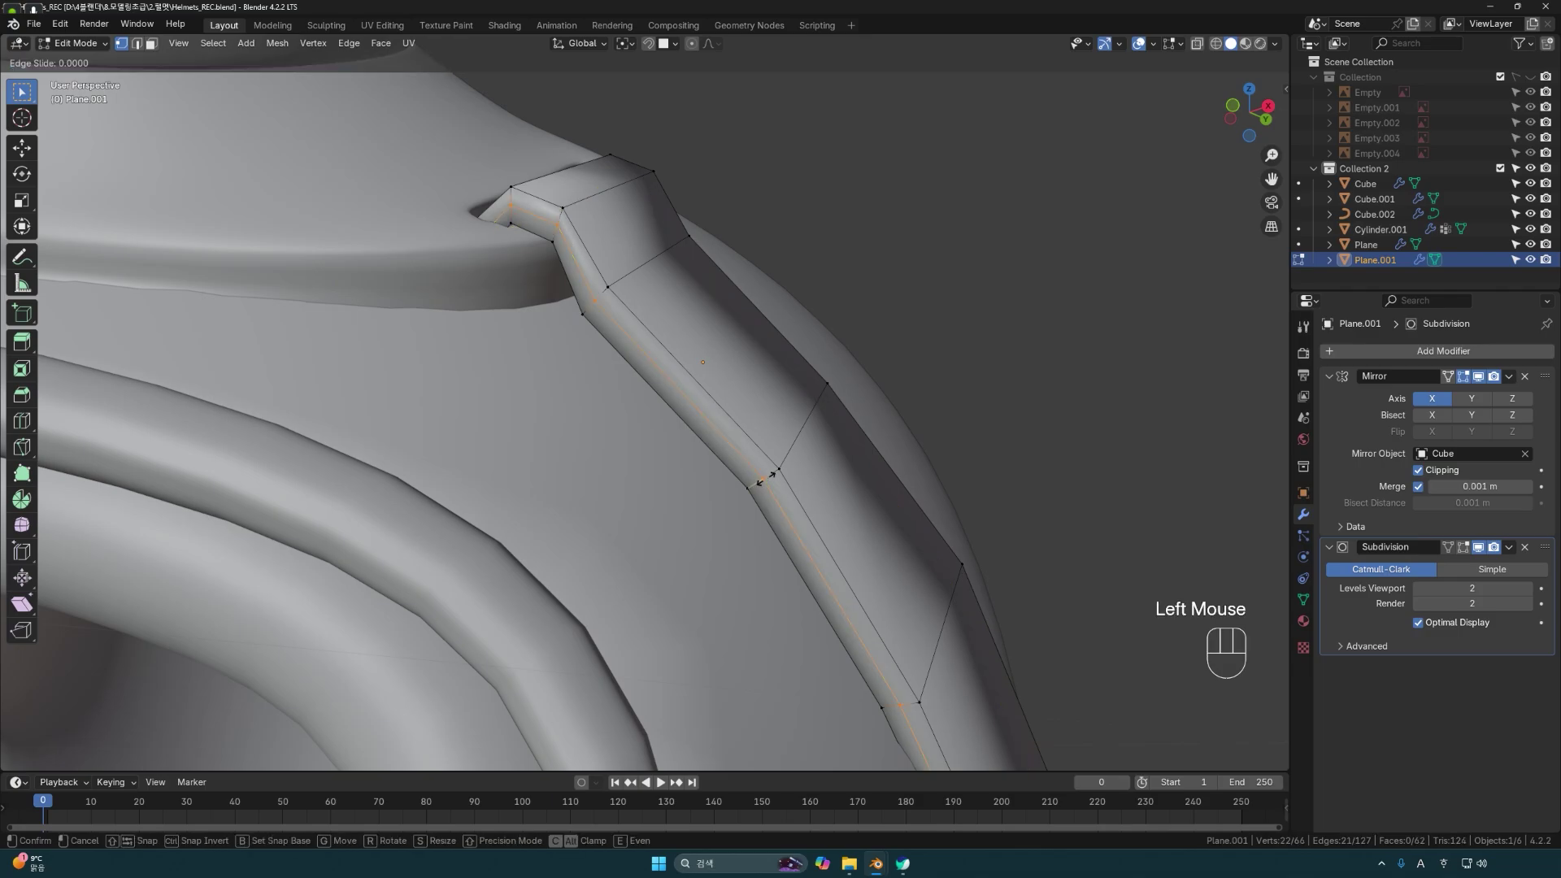
pyautogui.press('Return')
pyautogui.click(1067, 380)
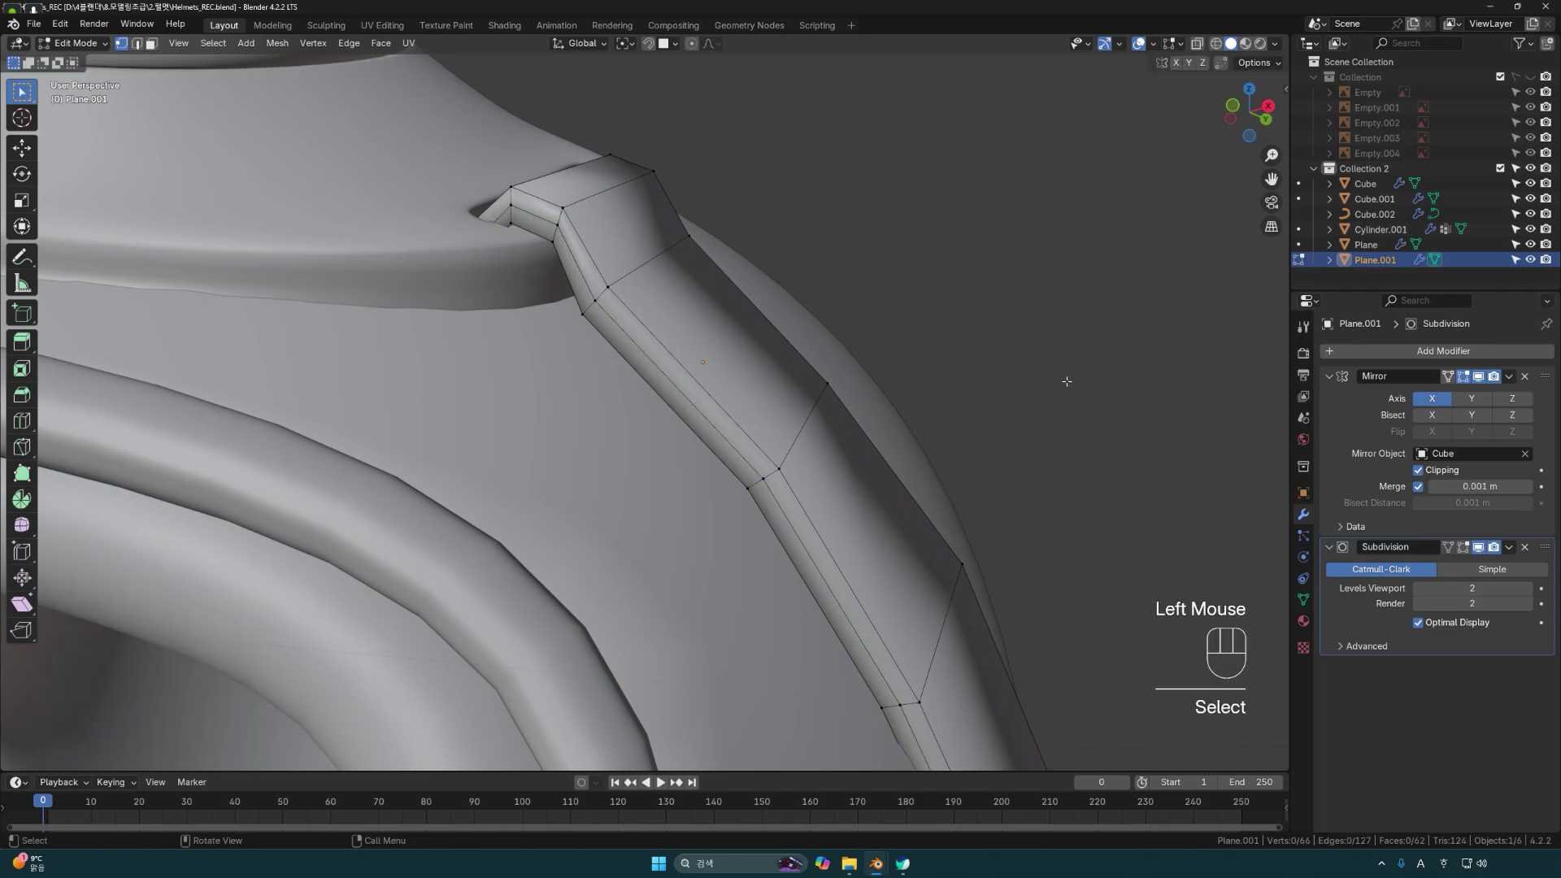
pyautogui.press('Tab')
pyautogui.moveTo(1066, 381); pyautogui.dragTo(983, 409, button='middle')
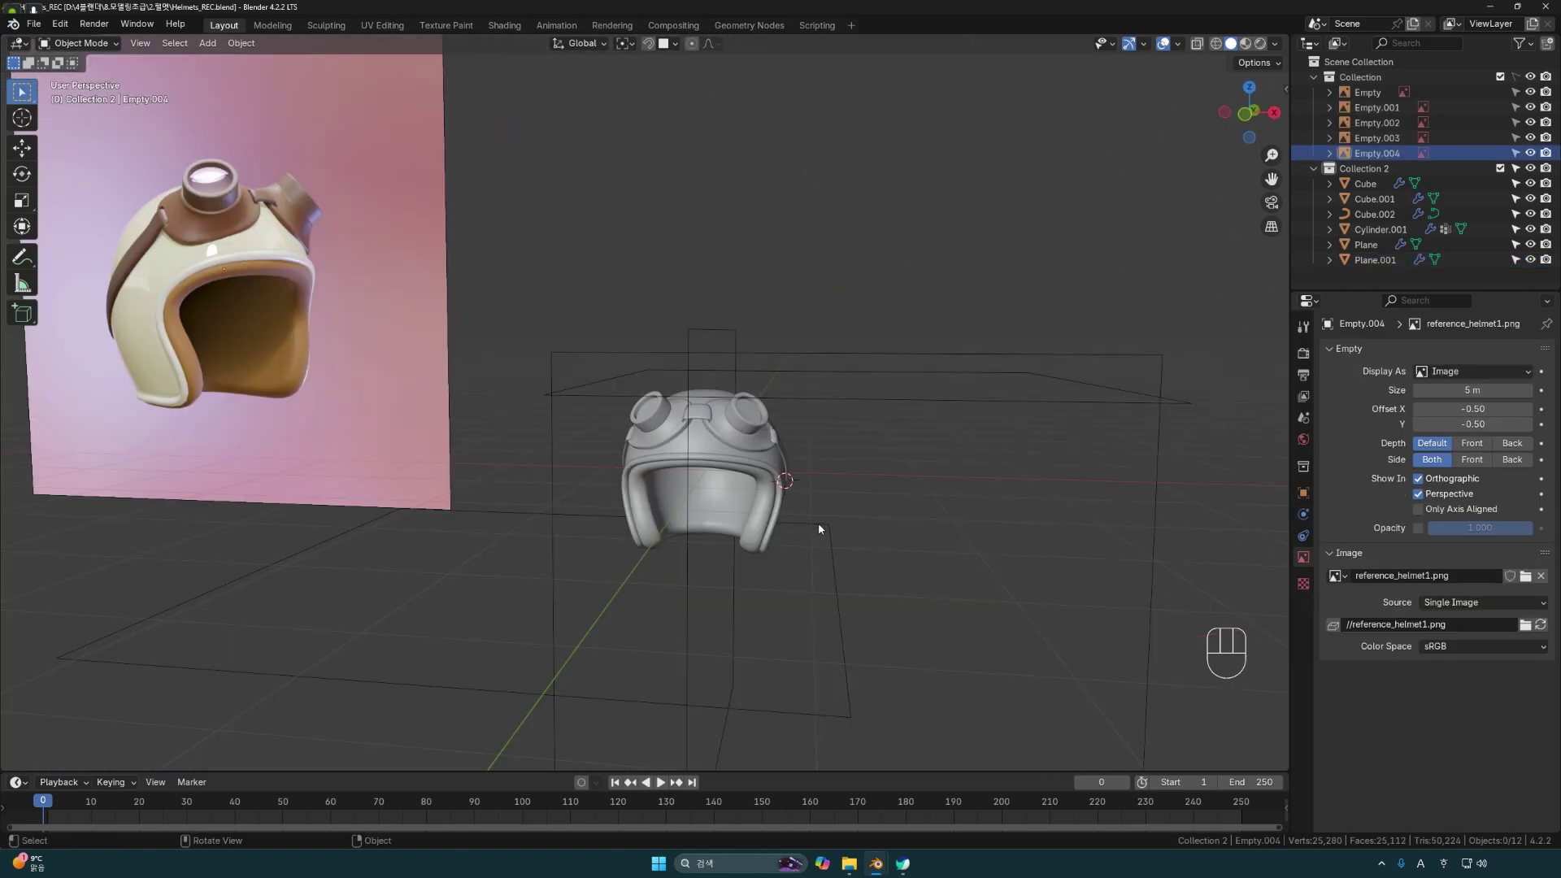
# Create a new collection, Collection 3, at scene level and make it the active collection.
pyautogui.keyDown('shift'); pyautogui.moveTo(822, 512); pyautogui.dragTo(833, 482, button='middle'); pyautogui.keyUp('shift')
pyautogui.scroll(-1, 836, 466)
pyautogui.click(1382, 168)
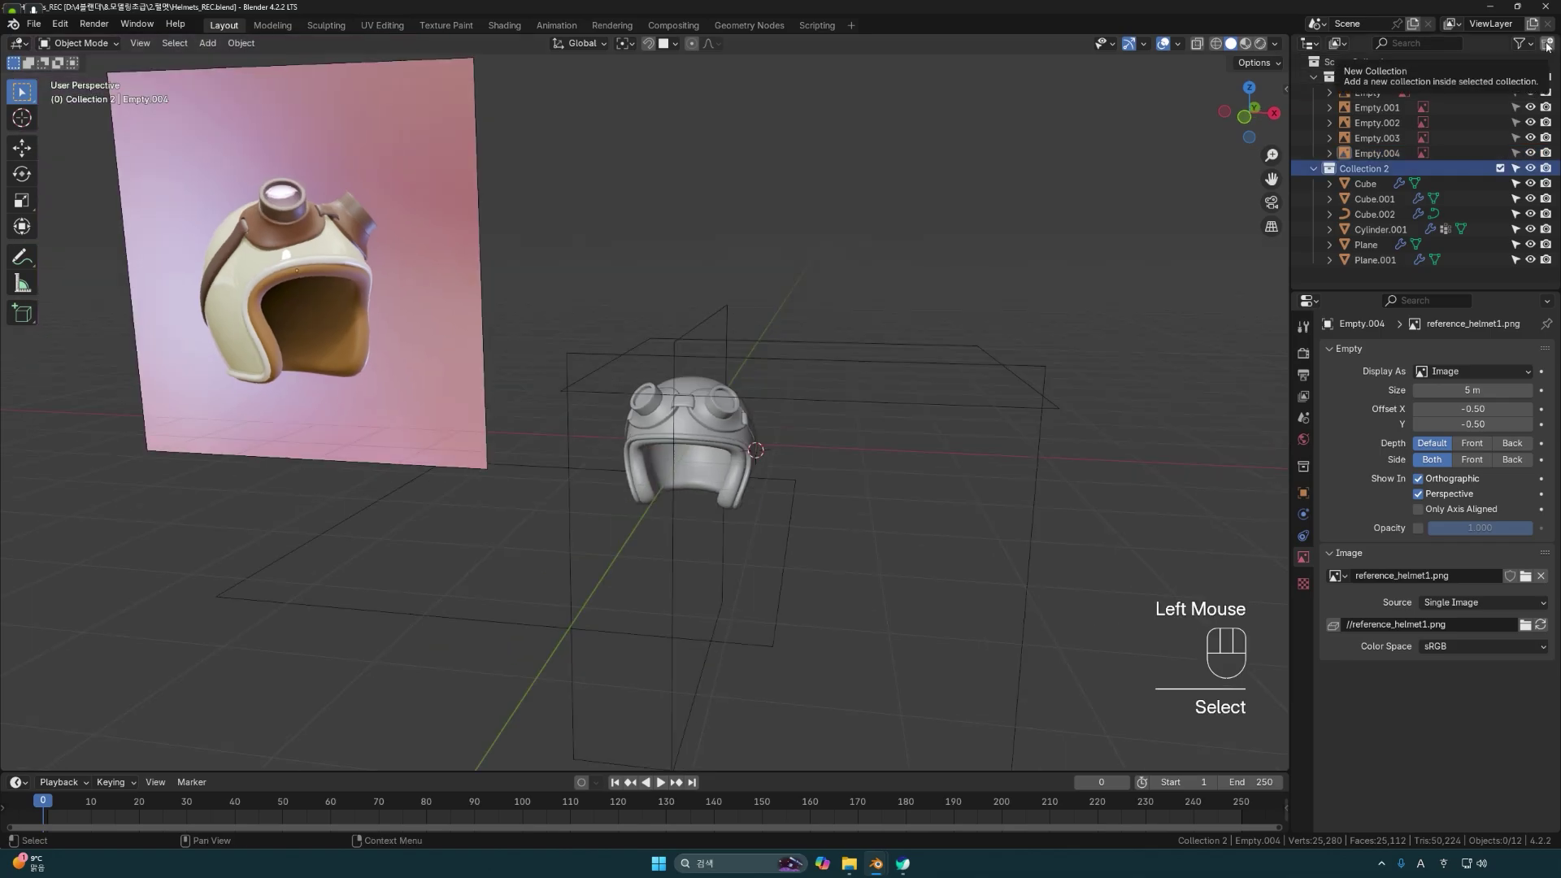
pyautogui.click(1486, 274)
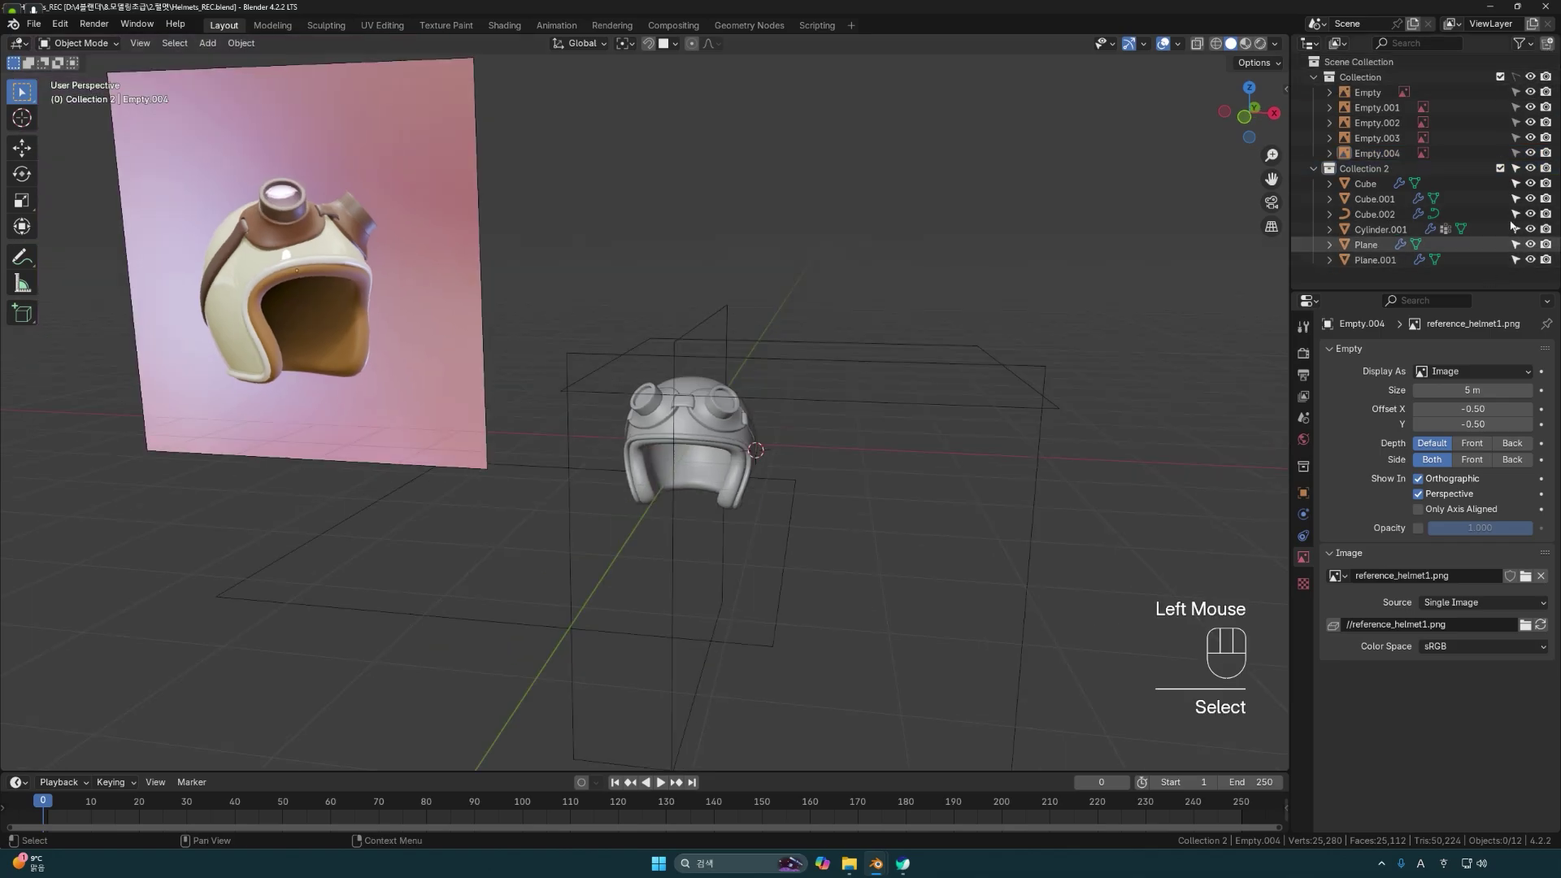
pyautogui.click(1545, 43)
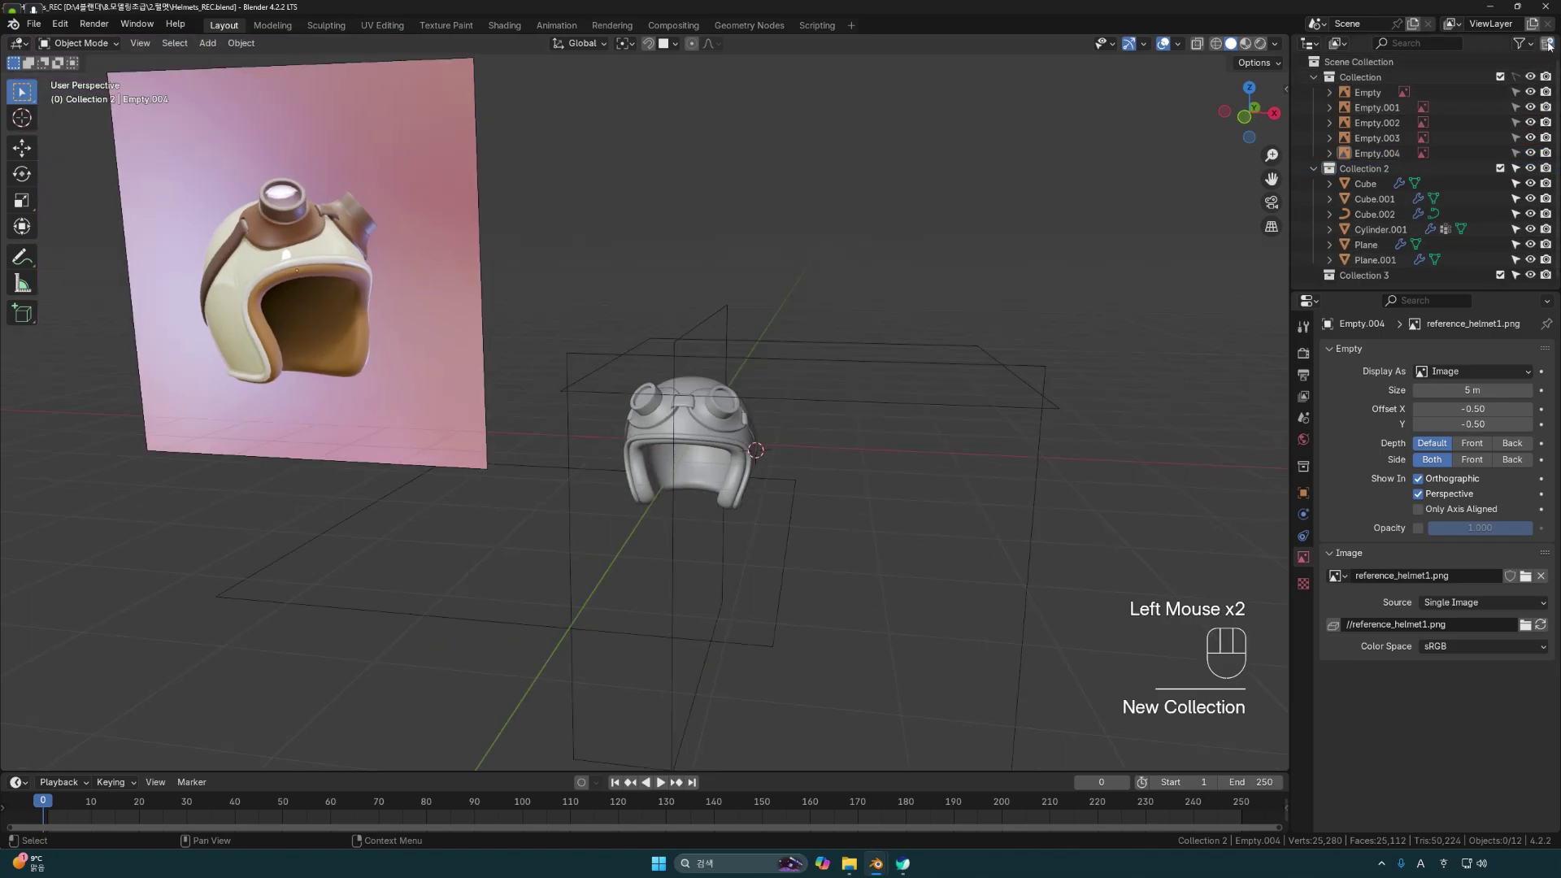
pyautogui.click(1379, 277)
# Add a plane to Collection 3 and move it down about 1.365 m along Z, below the helmet.
pyautogui.moveTo(878, 427); pyautogui.dragTo(829, 463, button='middle')
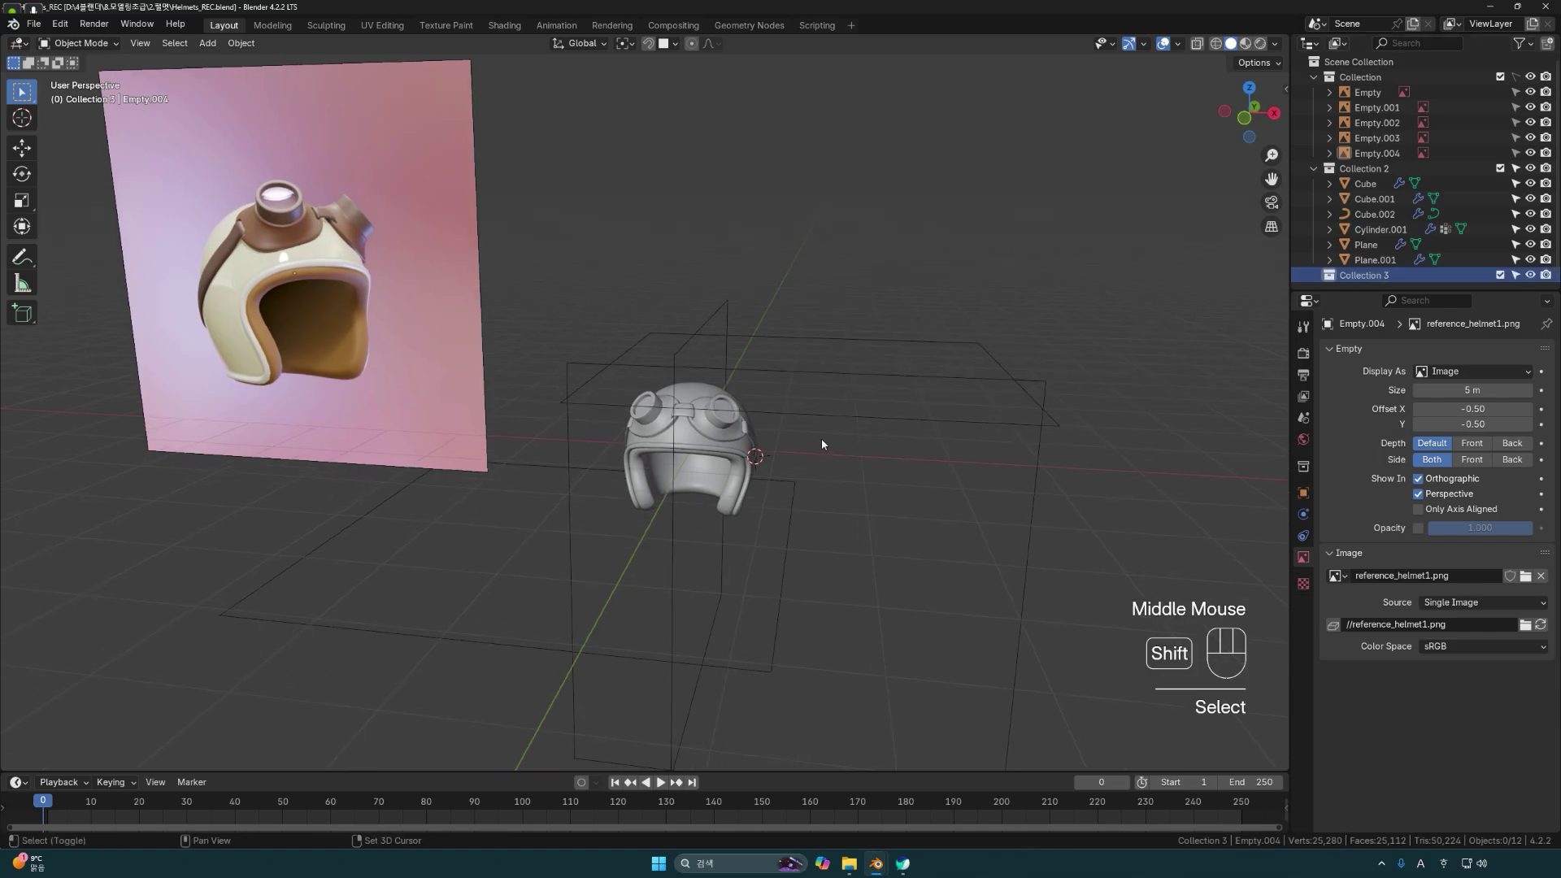
pyautogui.hotkey('shift', 'a')
pyautogui.moveTo(842, 440)
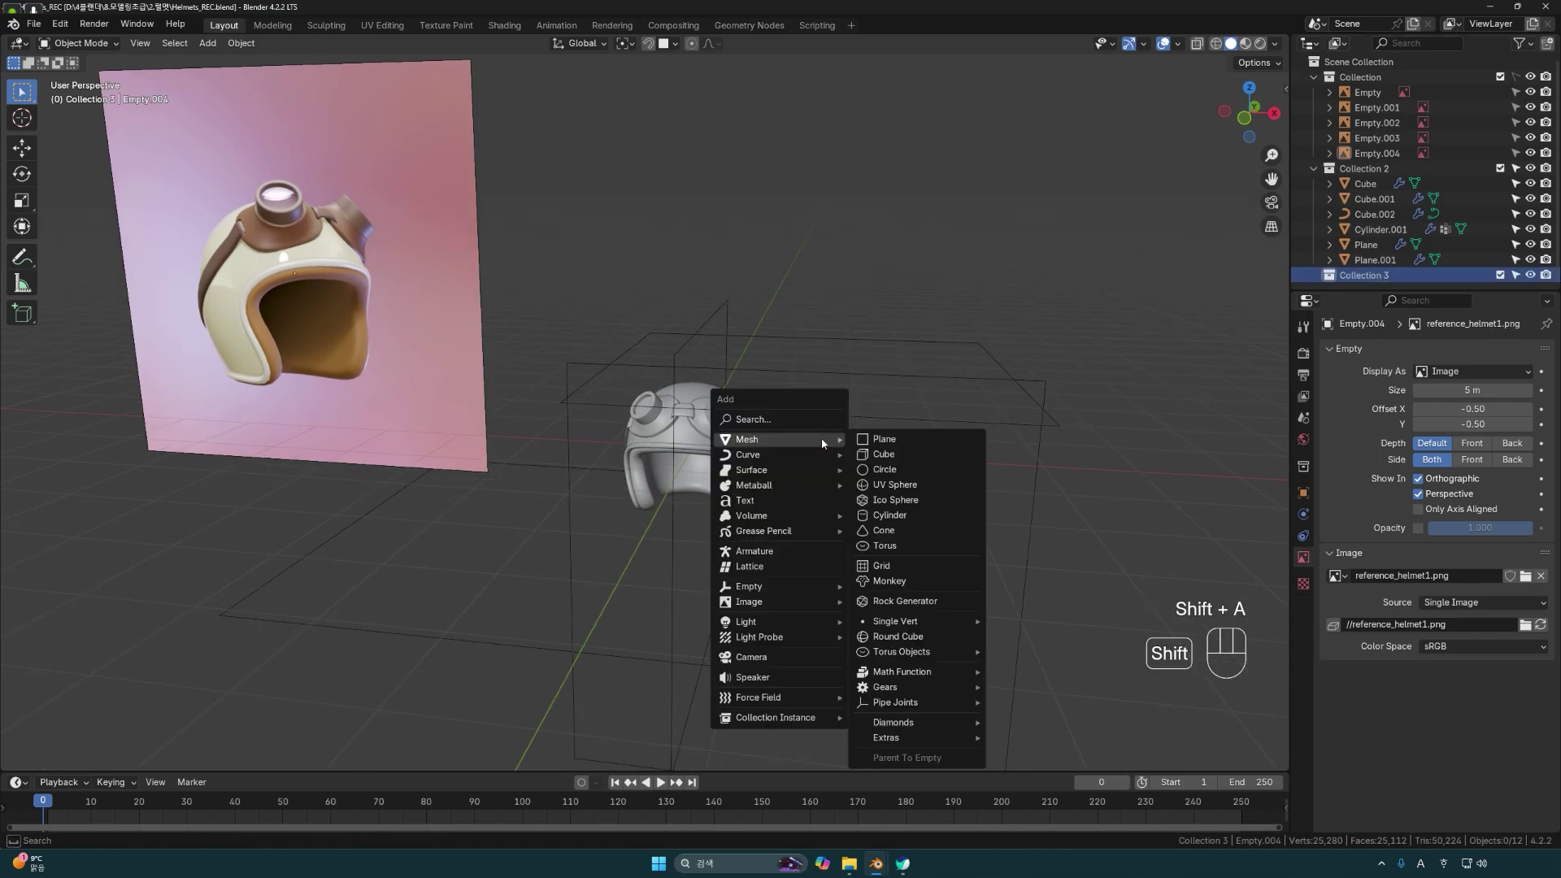
pyautogui.click(878, 440)
pyautogui.press('g')
pyautogui.press('z')
pyautogui.click(812, 558)
pyautogui.moveTo(812, 558)
pyautogui.mouseDown(button='middle')
pyautogui.moveTo(878, 495)
pyautogui.moveTo(796, 541)
pyautogui.mouseUp(button='middle')
# Scale the floor plane up by a factor of about 4.197, and enlarge it a second time to form a wide floor.
pyautogui.press('s')
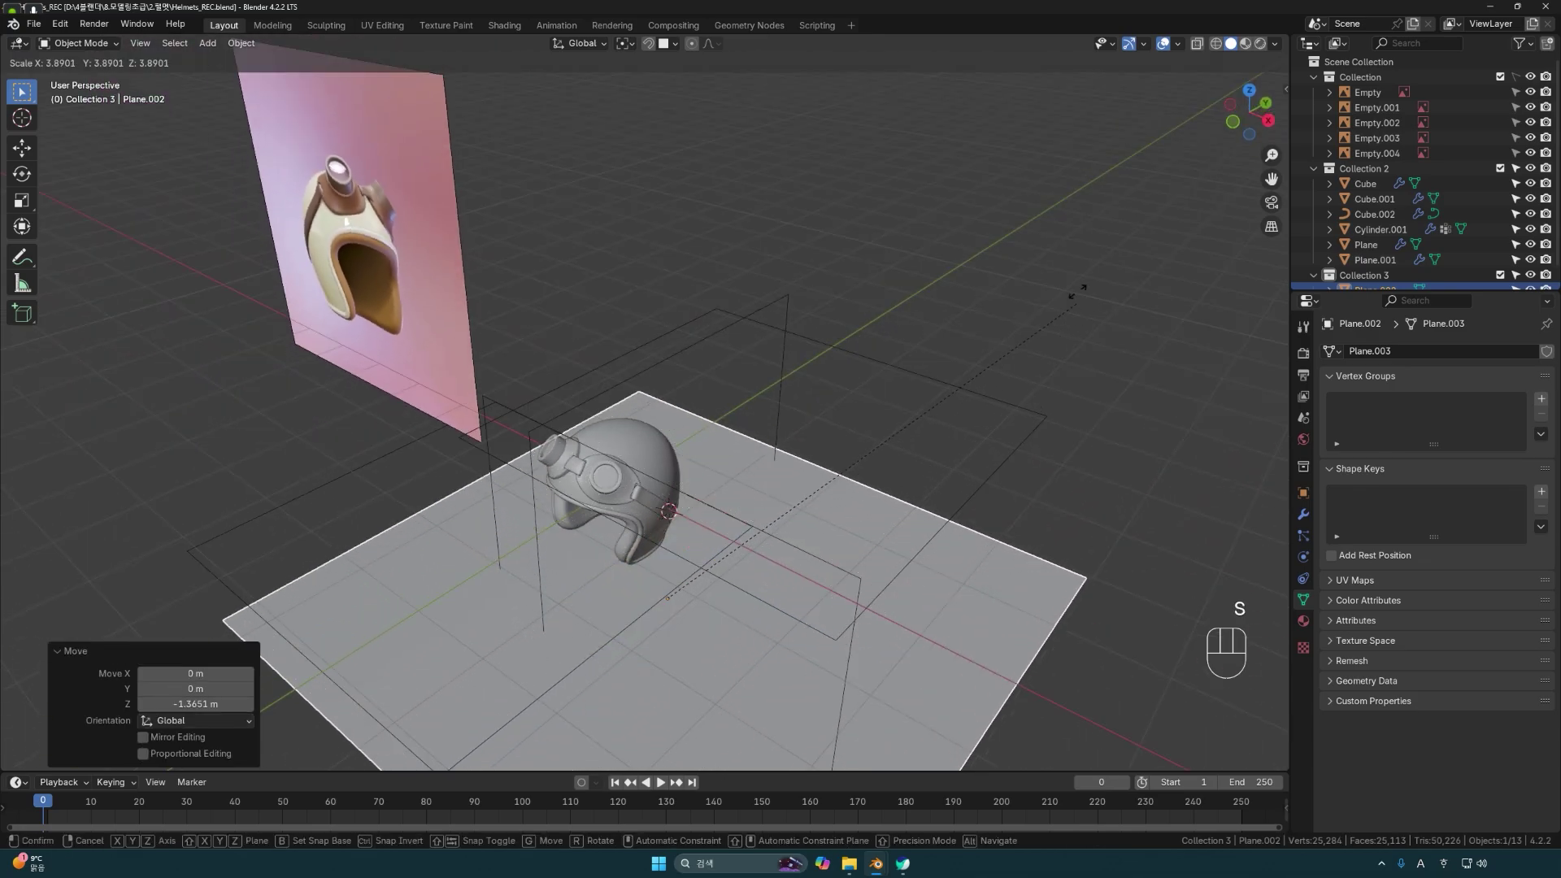
pyautogui.click(1055, 219)
pyautogui.scroll(-2, 837, 491)
pyautogui.press('s')
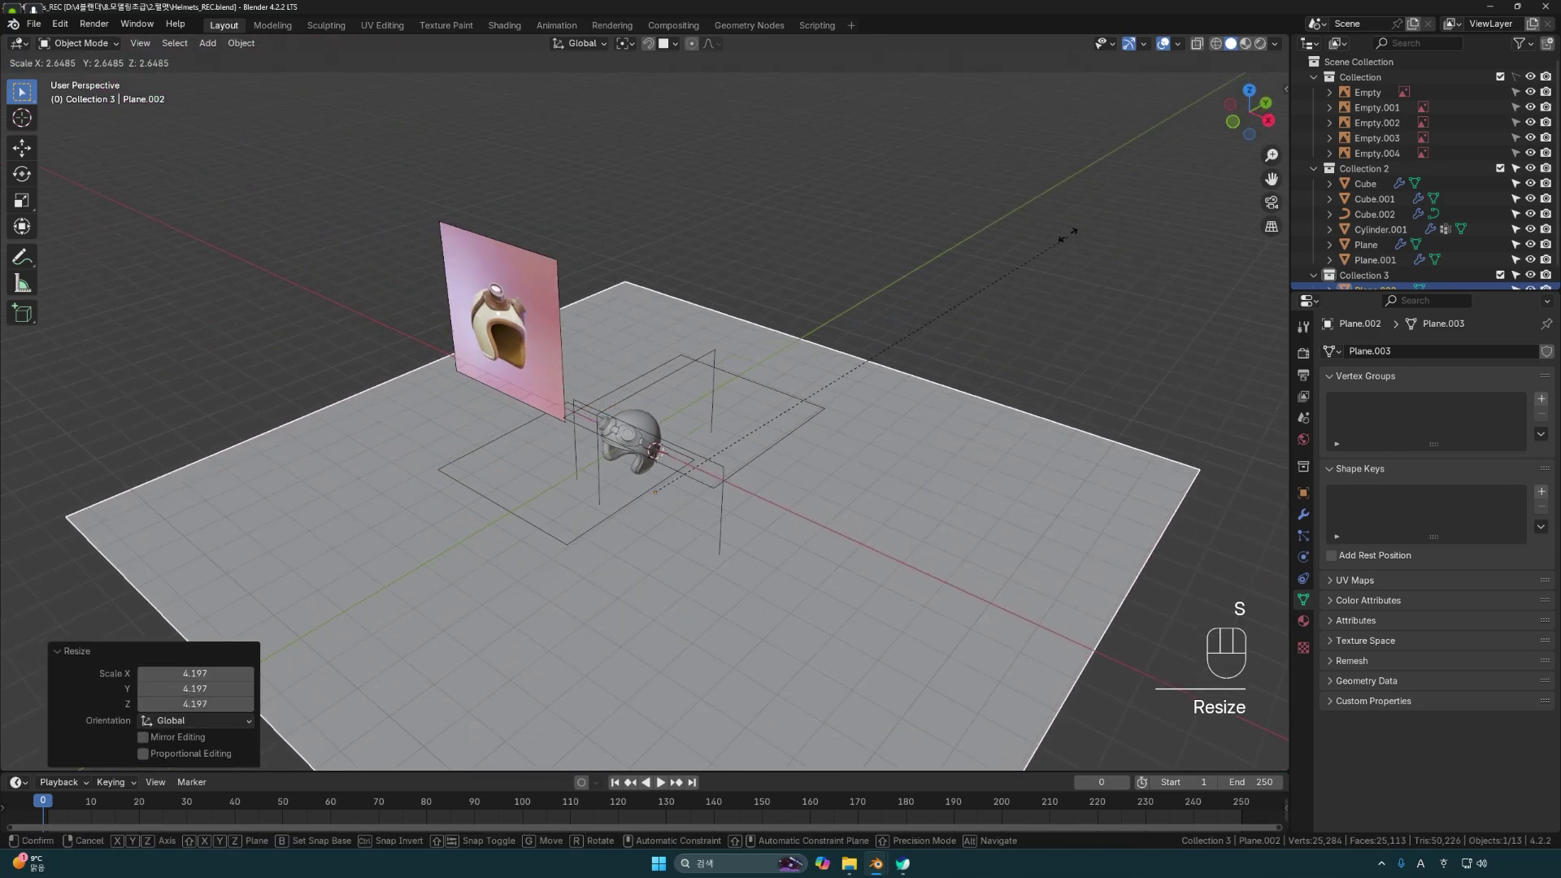
pyautogui.click(1027, 278)
pyautogui.moveTo(1028, 278); pyautogui.dragTo(861, 492, button='middle')
# Extrude the floor plane's edge behind the helmet straight up along Z into a tall wall and adjust its height.
pyautogui.press('Tab')
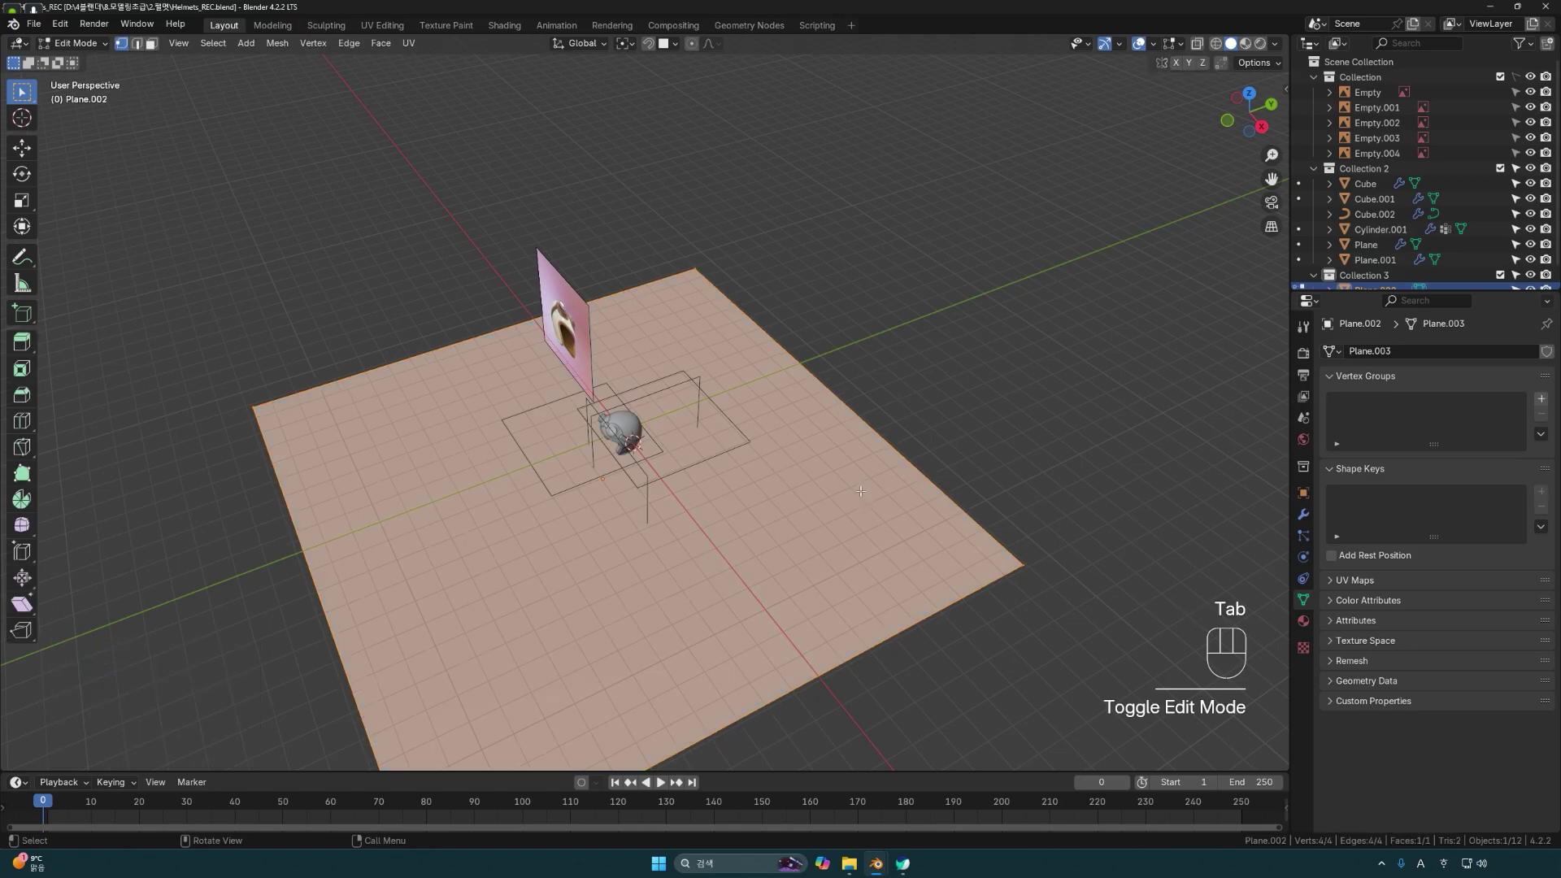
pyautogui.press('2')
pyautogui.click(905, 457)
pyautogui.moveTo(905, 456)
pyautogui.mouseDown(button='middle')
pyautogui.moveTo(908, 443)
pyautogui.moveTo(919, 457)
pyautogui.mouseUp(button='middle')
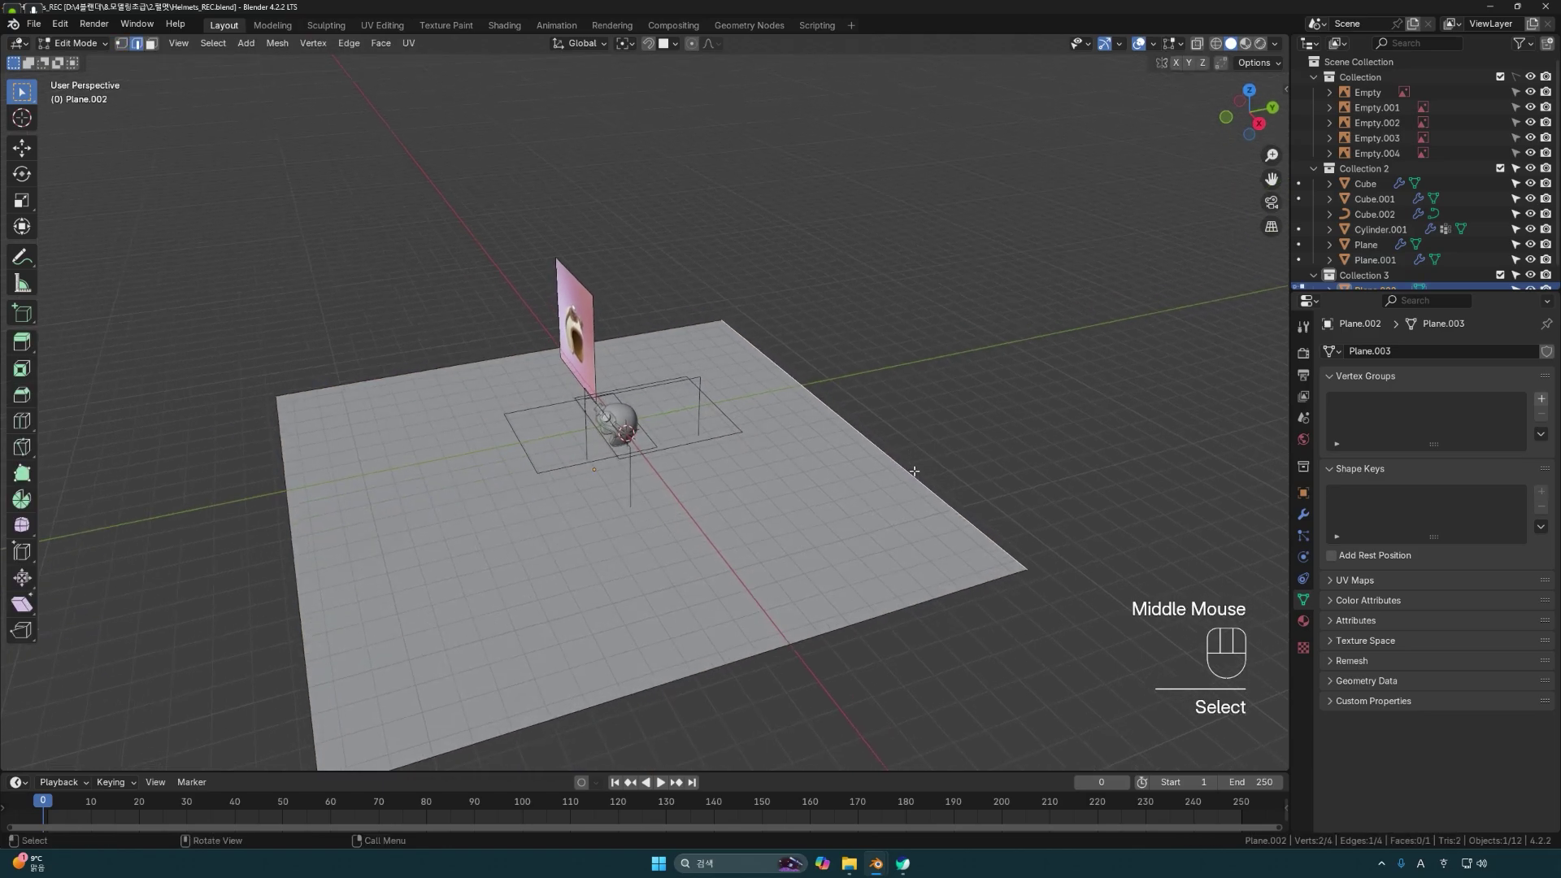
pyautogui.press('e')
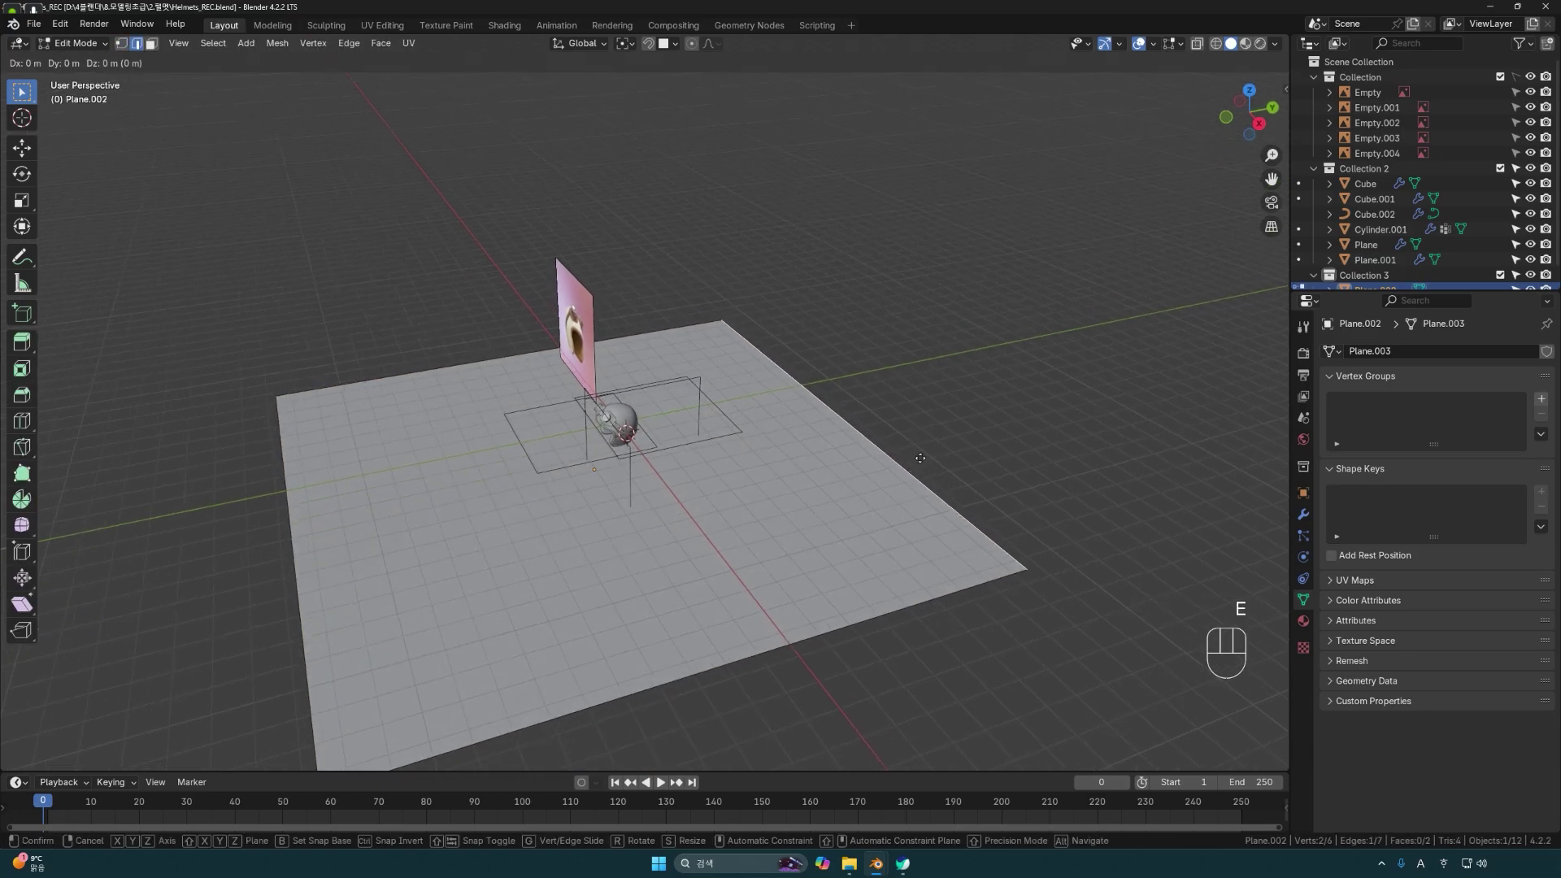
pyautogui.press('z')
pyautogui.click(940, 154)
pyautogui.moveTo(887, 461); pyautogui.dragTo(856, 488, button='middle')
pyautogui.press('g')
pyautogui.press('z')
pyautogui.click(891, 402)
# Bevel the edge between floor and wall with 9 segments to form a wide curved backdrop transition.
pyautogui.click(935, 510)
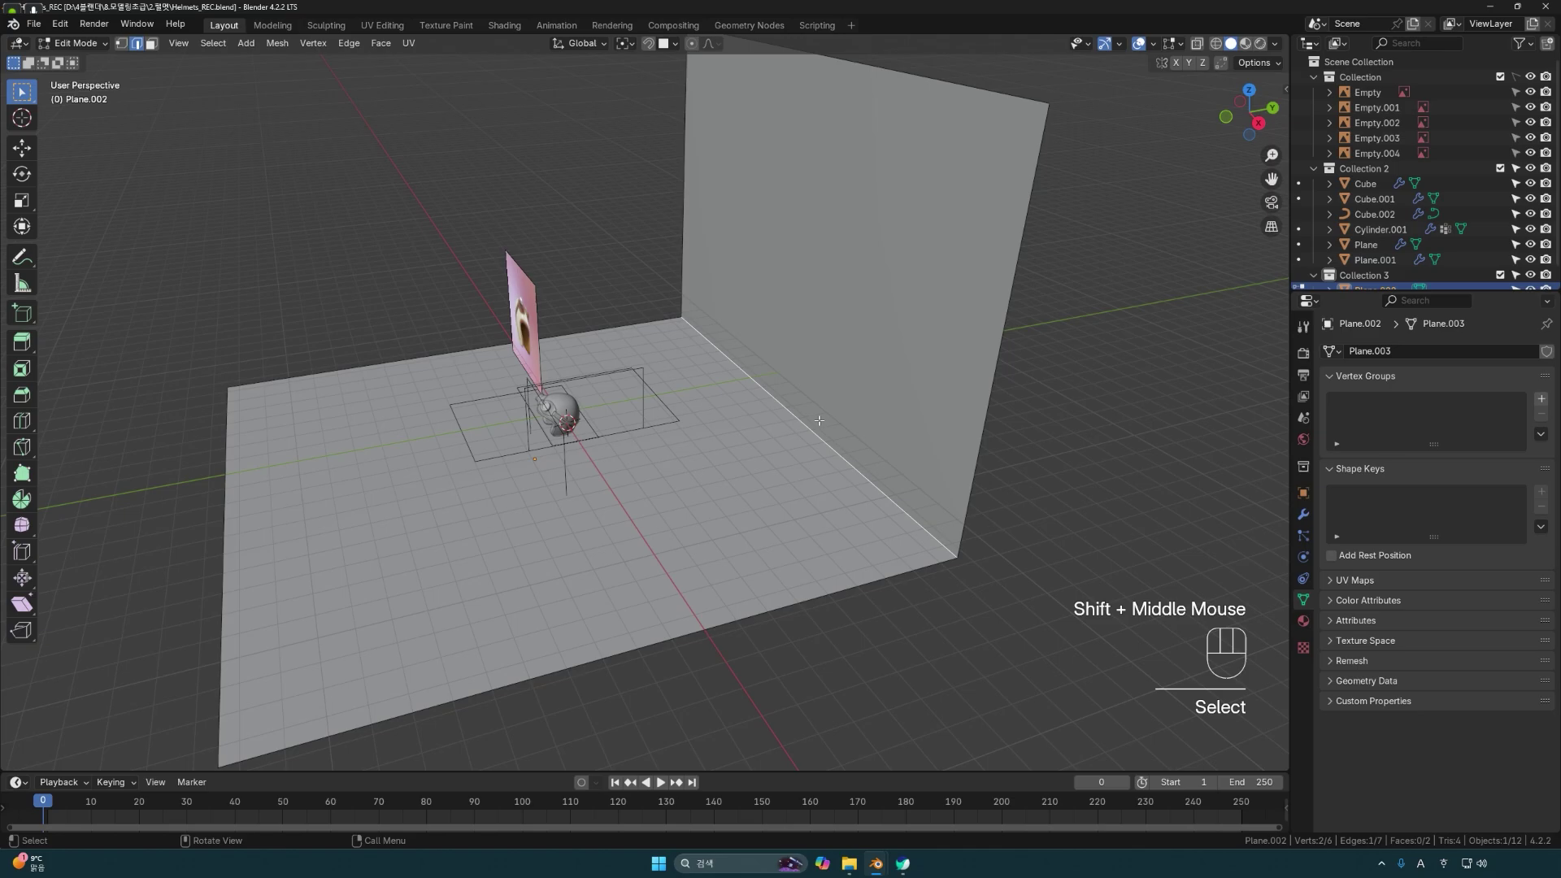
pyautogui.moveTo(818, 420); pyautogui.dragTo(861, 472, button='middle')
pyautogui.hotkey('ctrl', 'b')
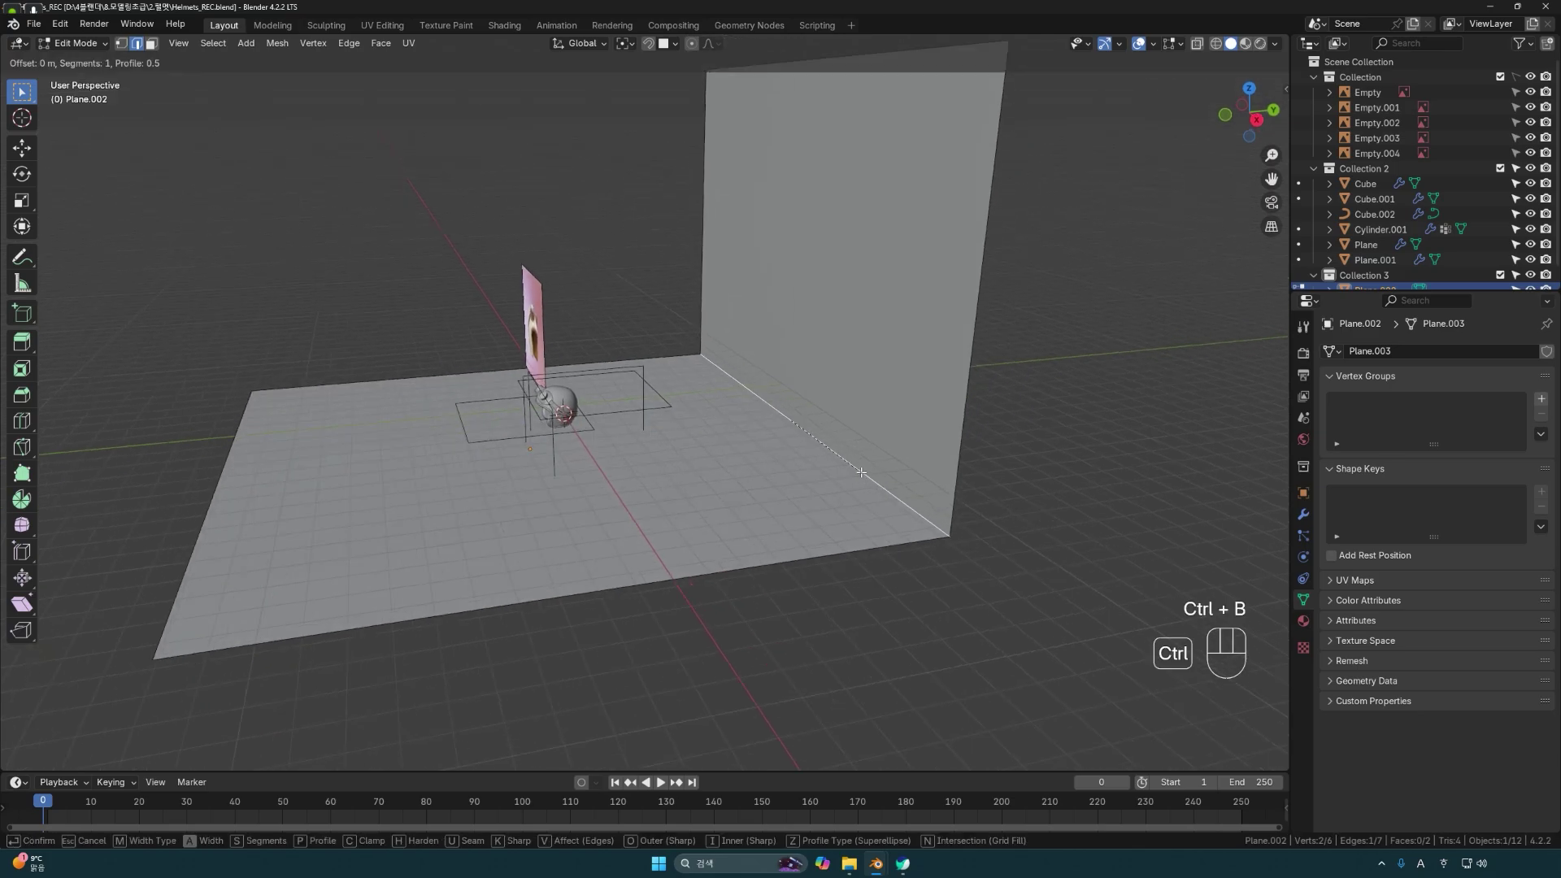
pyautogui.scroll(3, 947, 467)
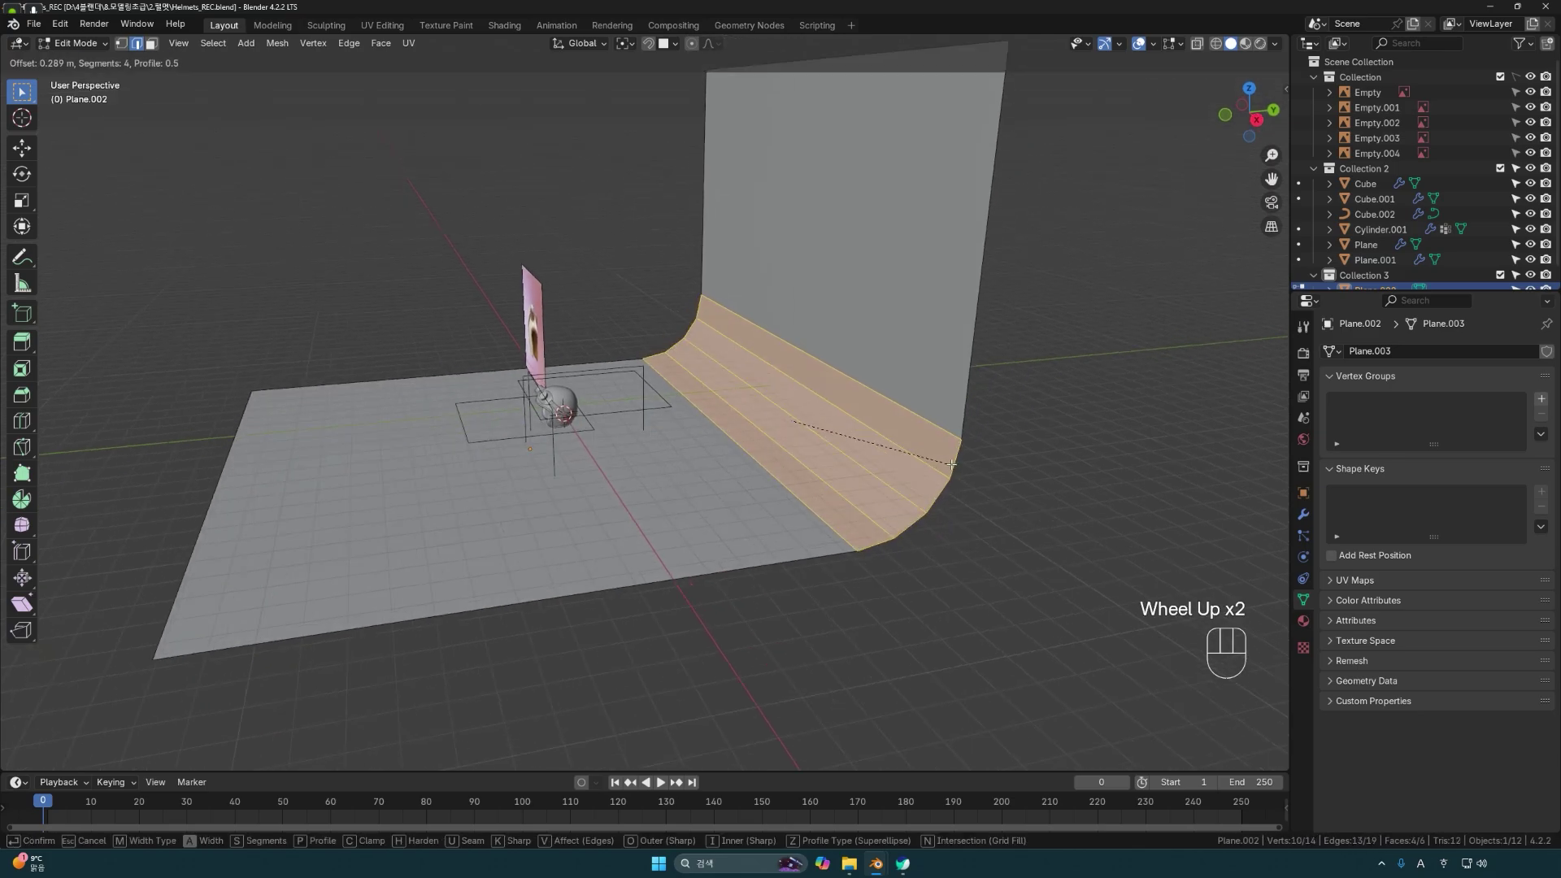
pyautogui.scroll(4, 967, 463)
pyautogui.scroll(1, 992, 462)
pyautogui.click(994, 462)
pyautogui.click(1010, 513)
# Return to Object Mode, apply smooth shading to the backdrop and check its curve from the side.
pyautogui.moveTo(928, 534); pyautogui.dragTo(1019, 553, button='middle')
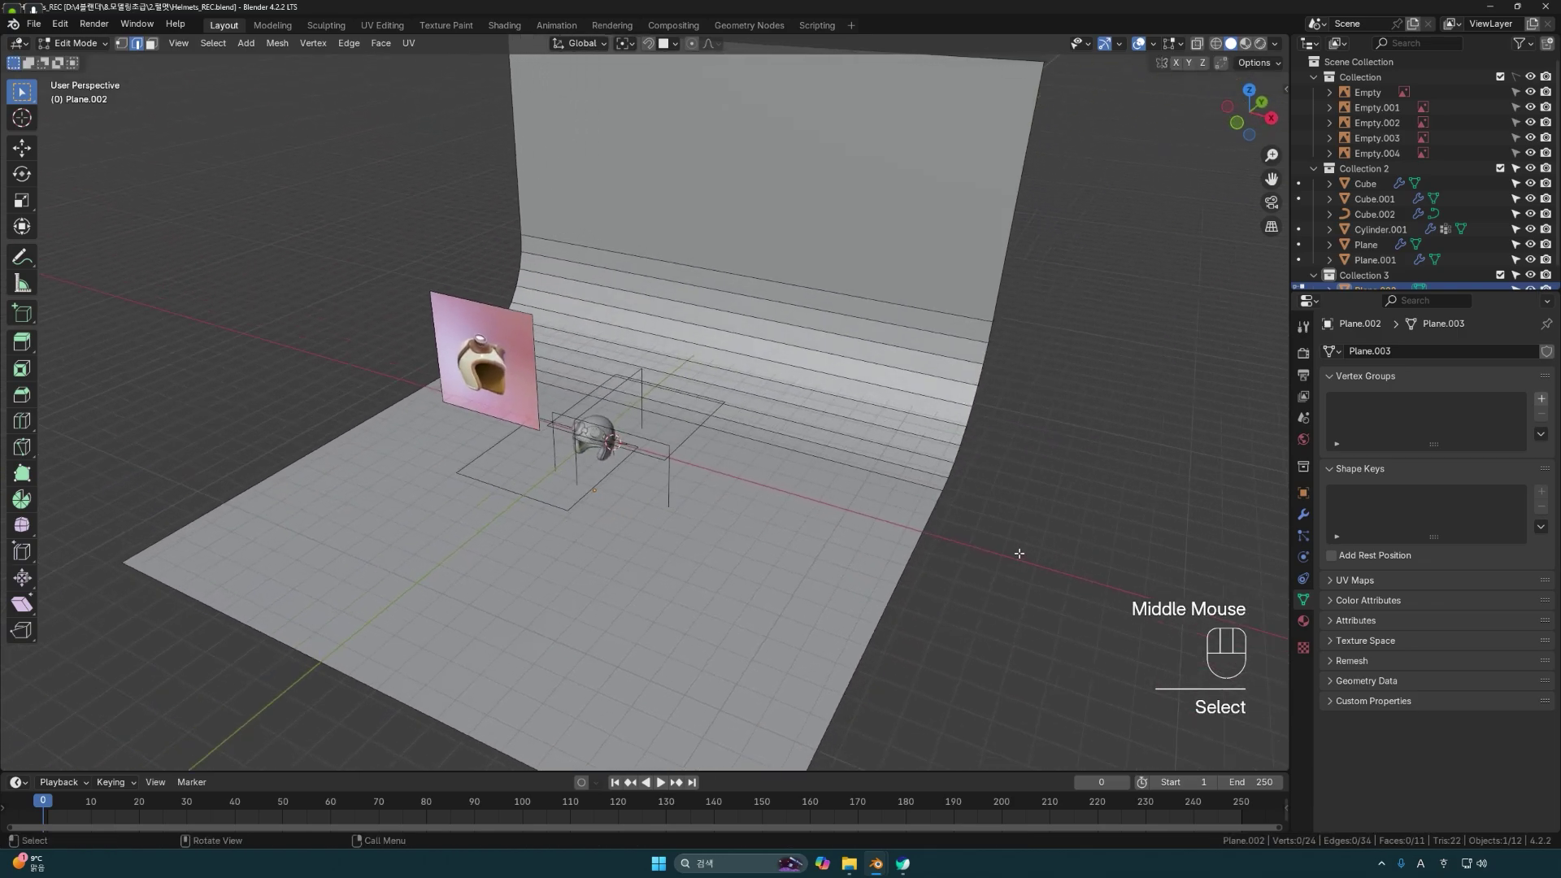
pyautogui.press('Tab')
pyautogui.moveTo(864, 532); pyautogui.dragTo(865, 406, button='middle')
pyautogui.click(866, 406)
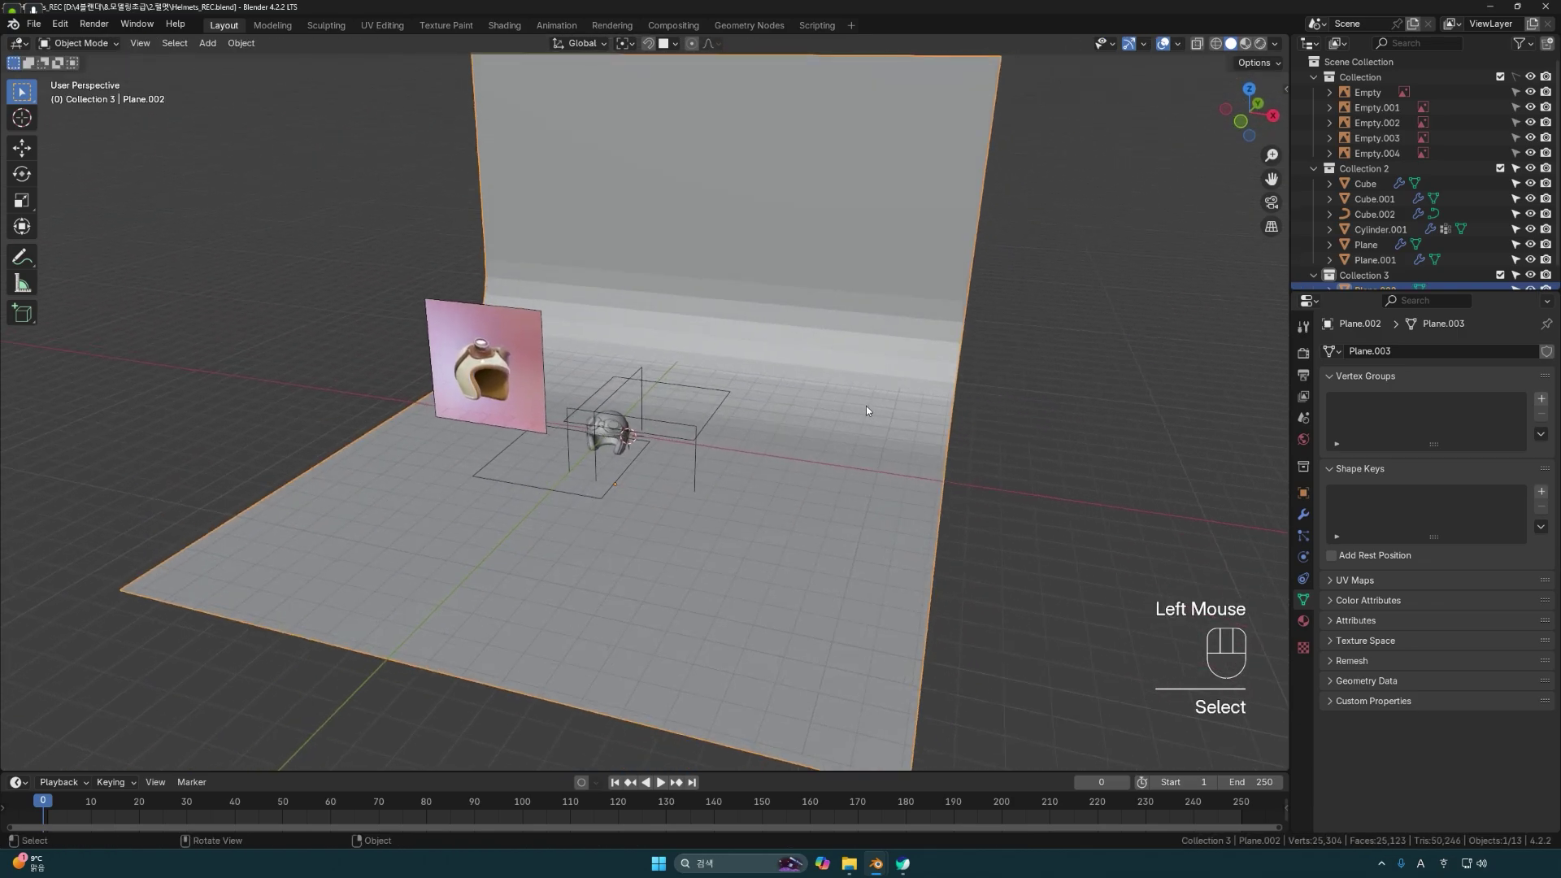
pyautogui.rightClick(866, 406)
pyautogui.rightClick(866, 406)
pyautogui.click(986, 453)
pyautogui.moveTo(986, 453); pyautogui.dragTo(797, 446, button='middle')
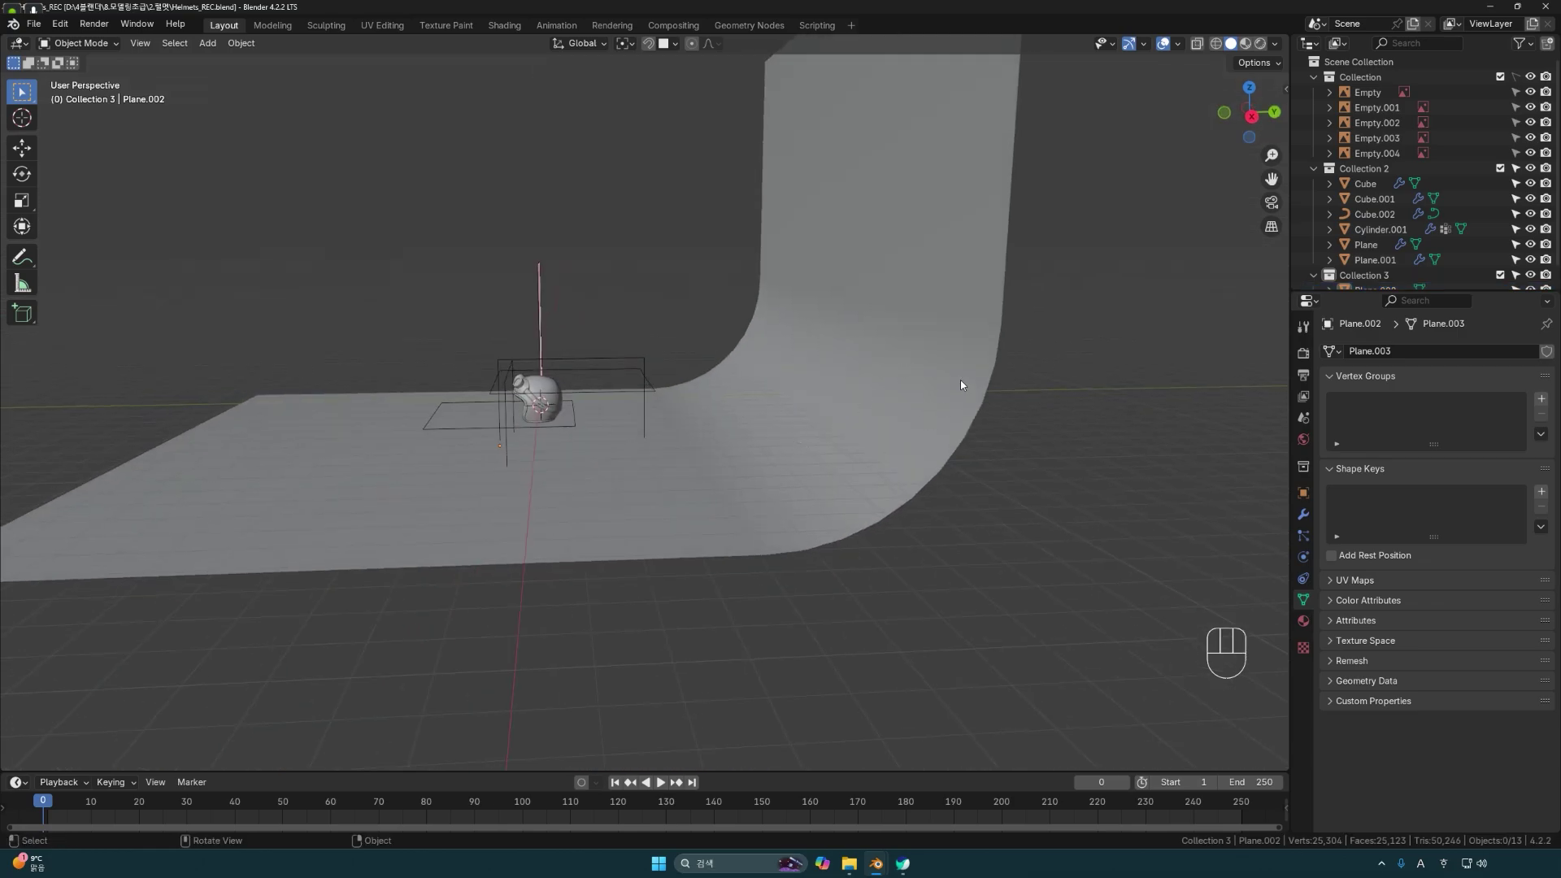
pyautogui.moveTo(932, 400); pyautogui.dragTo(917, 448, button='middle')
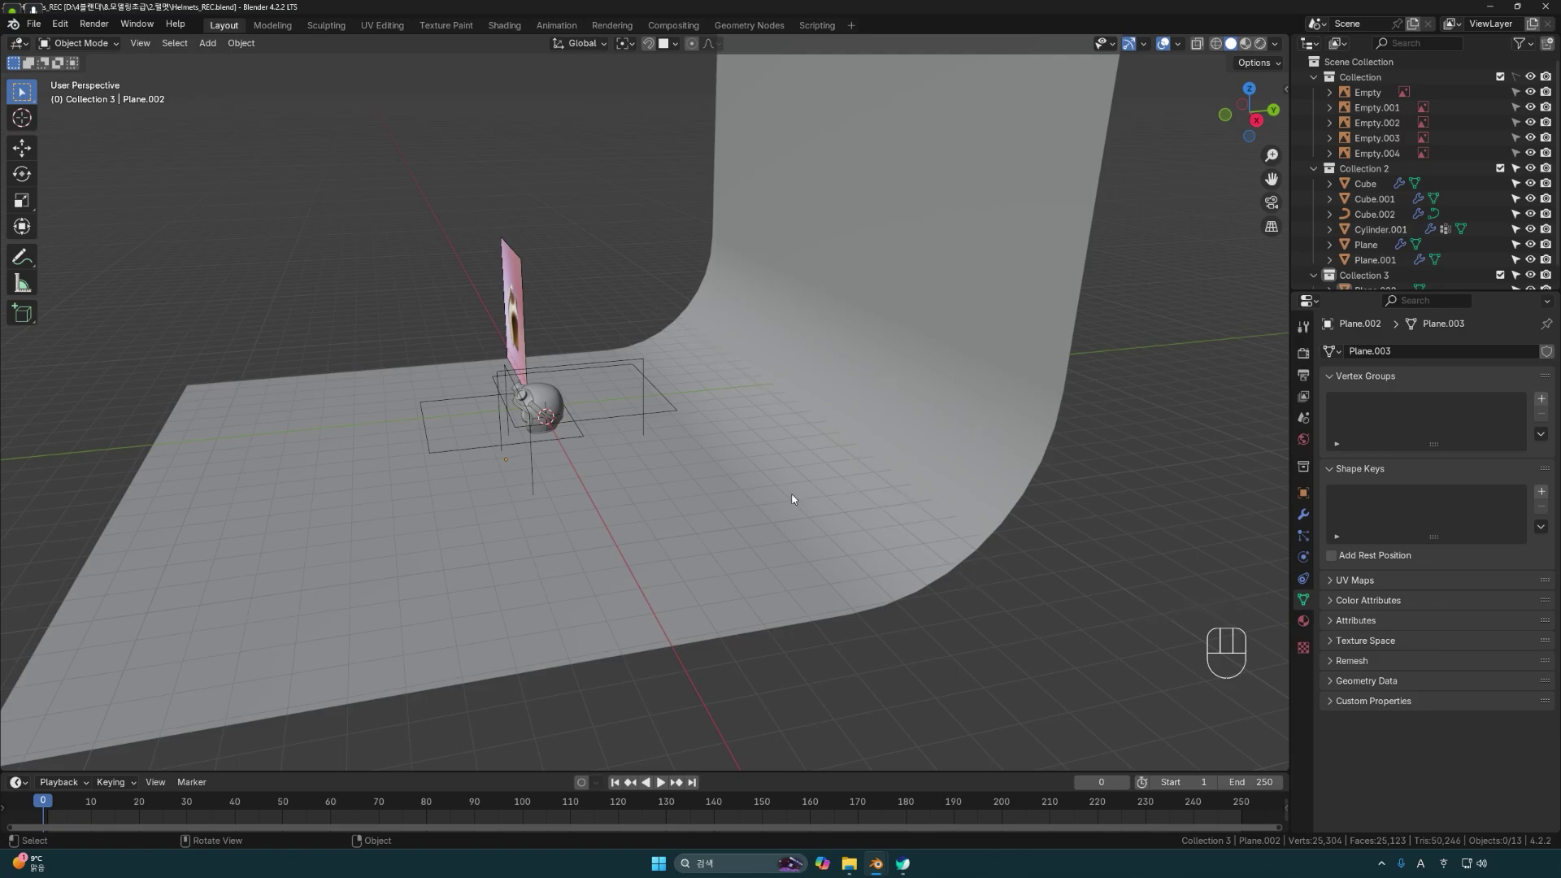
# Switch to the top view and add a camera at the 3D cursor.
pyautogui.moveTo(779, 486); pyautogui.dragTo(854, 474, button='middle')
pyautogui.scroll(3, 745, 470)
pyautogui.moveTo(745, 470); pyautogui.dragTo(734, 540, button='middle')
pyautogui.press('`')
pyautogui.press('KP_8')
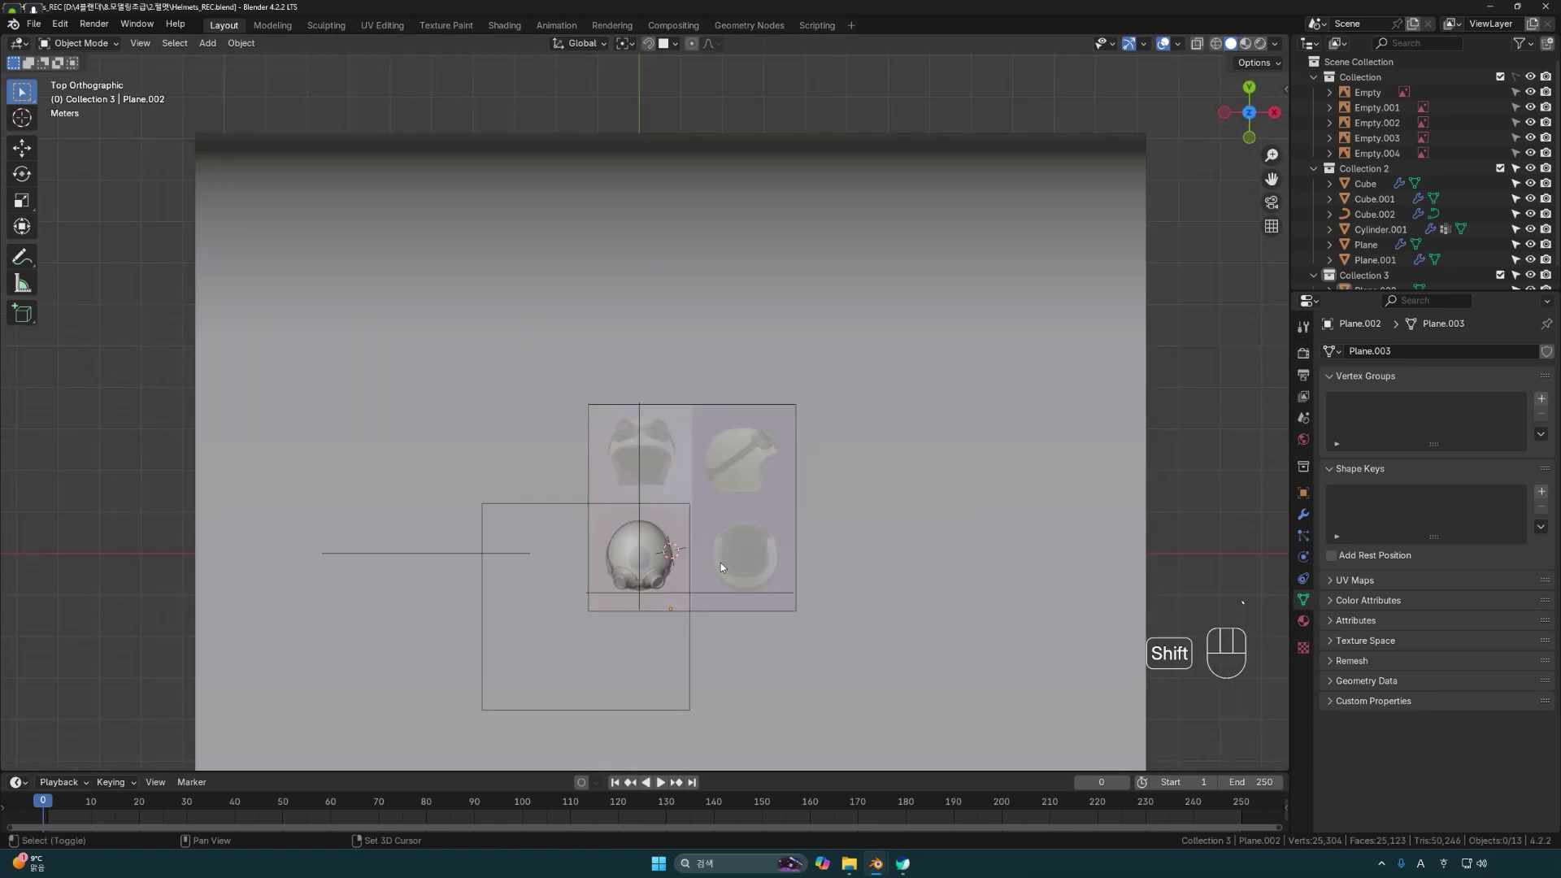
pyautogui.hotkey('shift', 'a')
pyautogui.moveTo(721, 568)
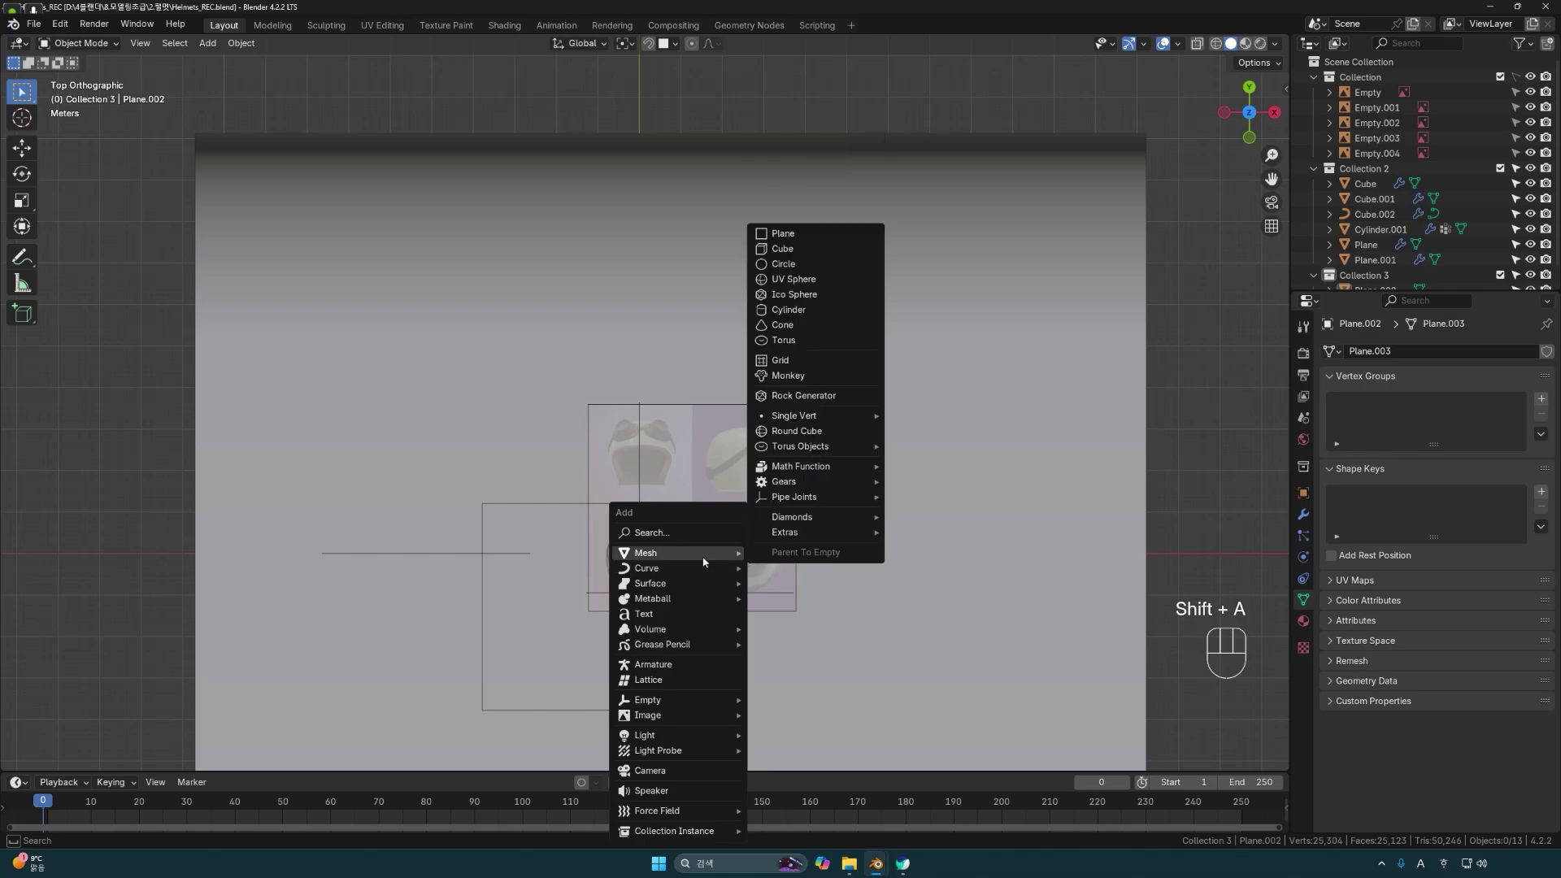
pyautogui.moveTo(681, 734)
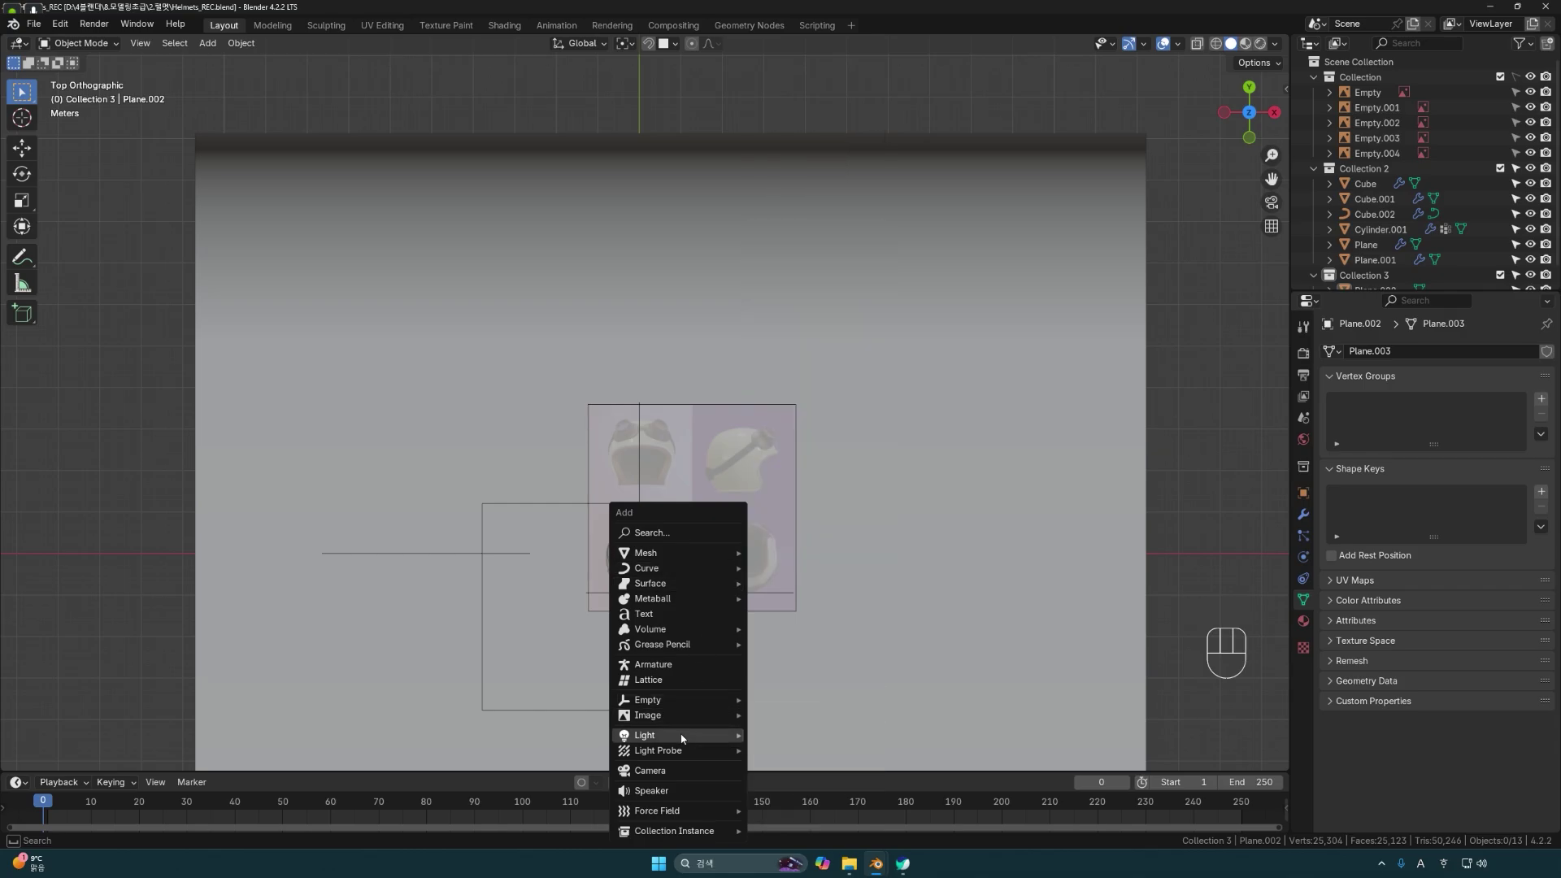
pyautogui.click(671, 770)
# Move the camera about 4.007 m up along Z and about -5.744 m along Y, in front of the helmet.
pyautogui.moveTo(671, 771); pyautogui.dragTo(836, 499, button='middle')
pyautogui.press('g')
pyautogui.press('z')
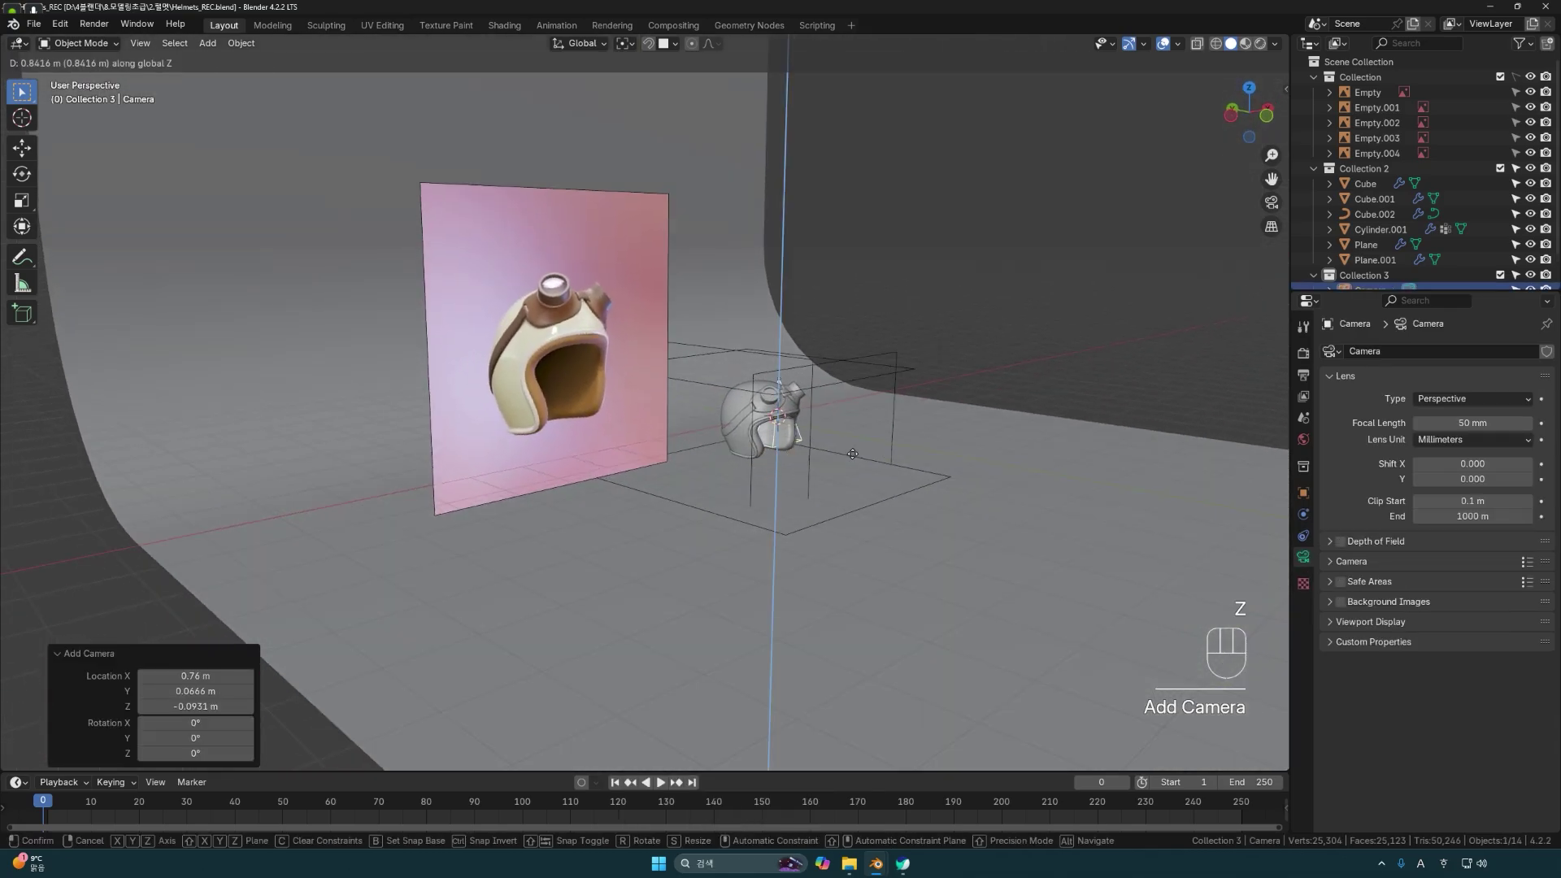
pyautogui.click(868, 327)
pyautogui.keyDown('shift'); pyautogui.moveTo(826, 411); pyautogui.dragTo(709, 465, button='middle'); pyautogui.keyUp('shift')
pyautogui.moveTo(708, 465); pyautogui.dragTo(746, 500, button='middle')
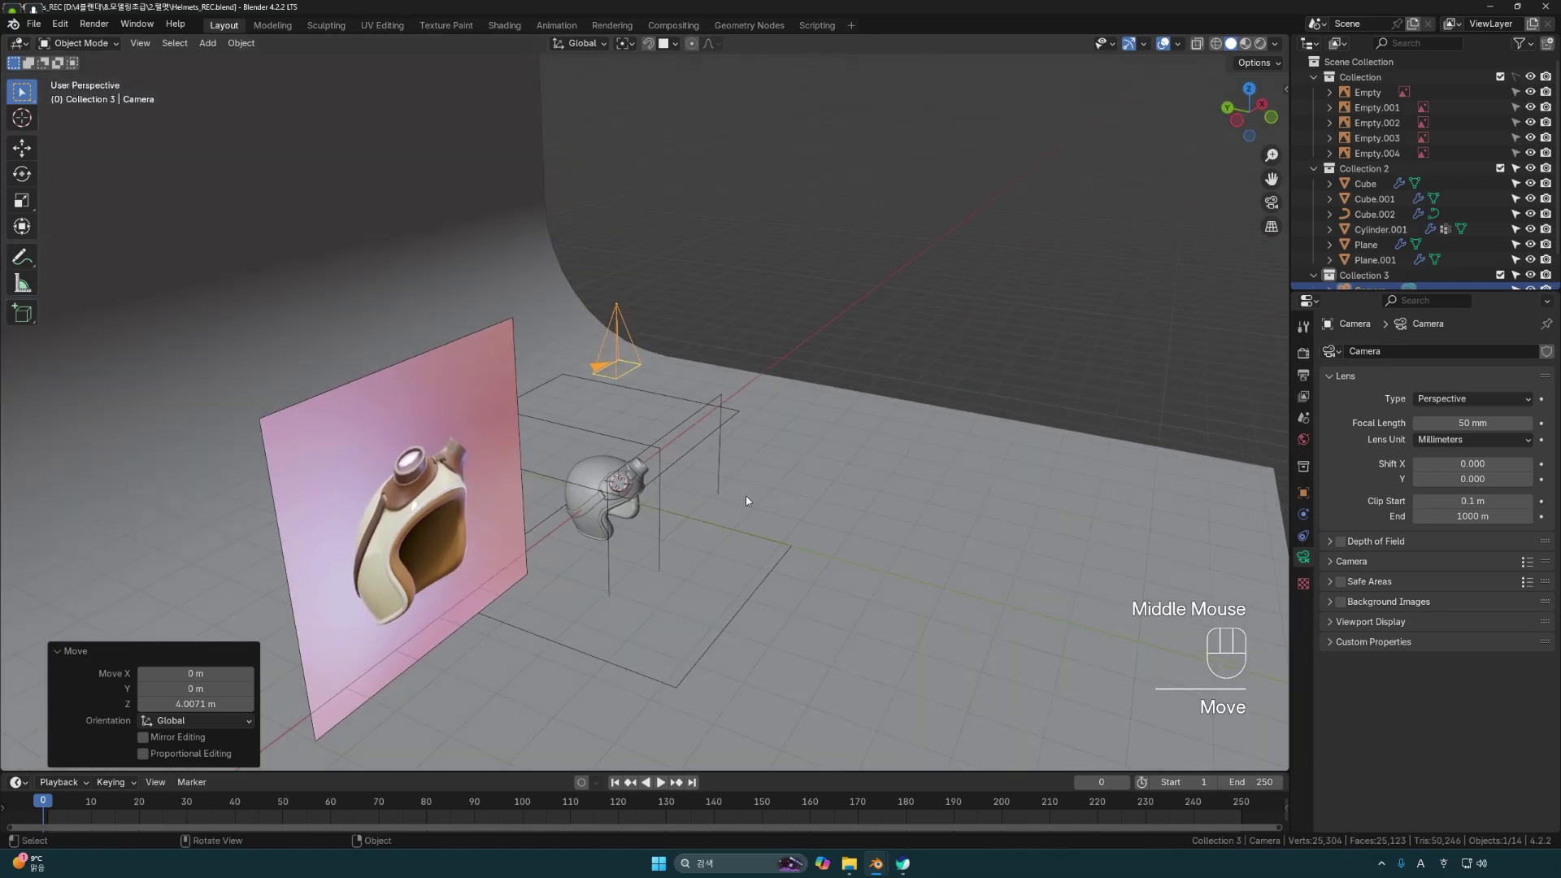
pyautogui.press('g')
pyautogui.press('y')
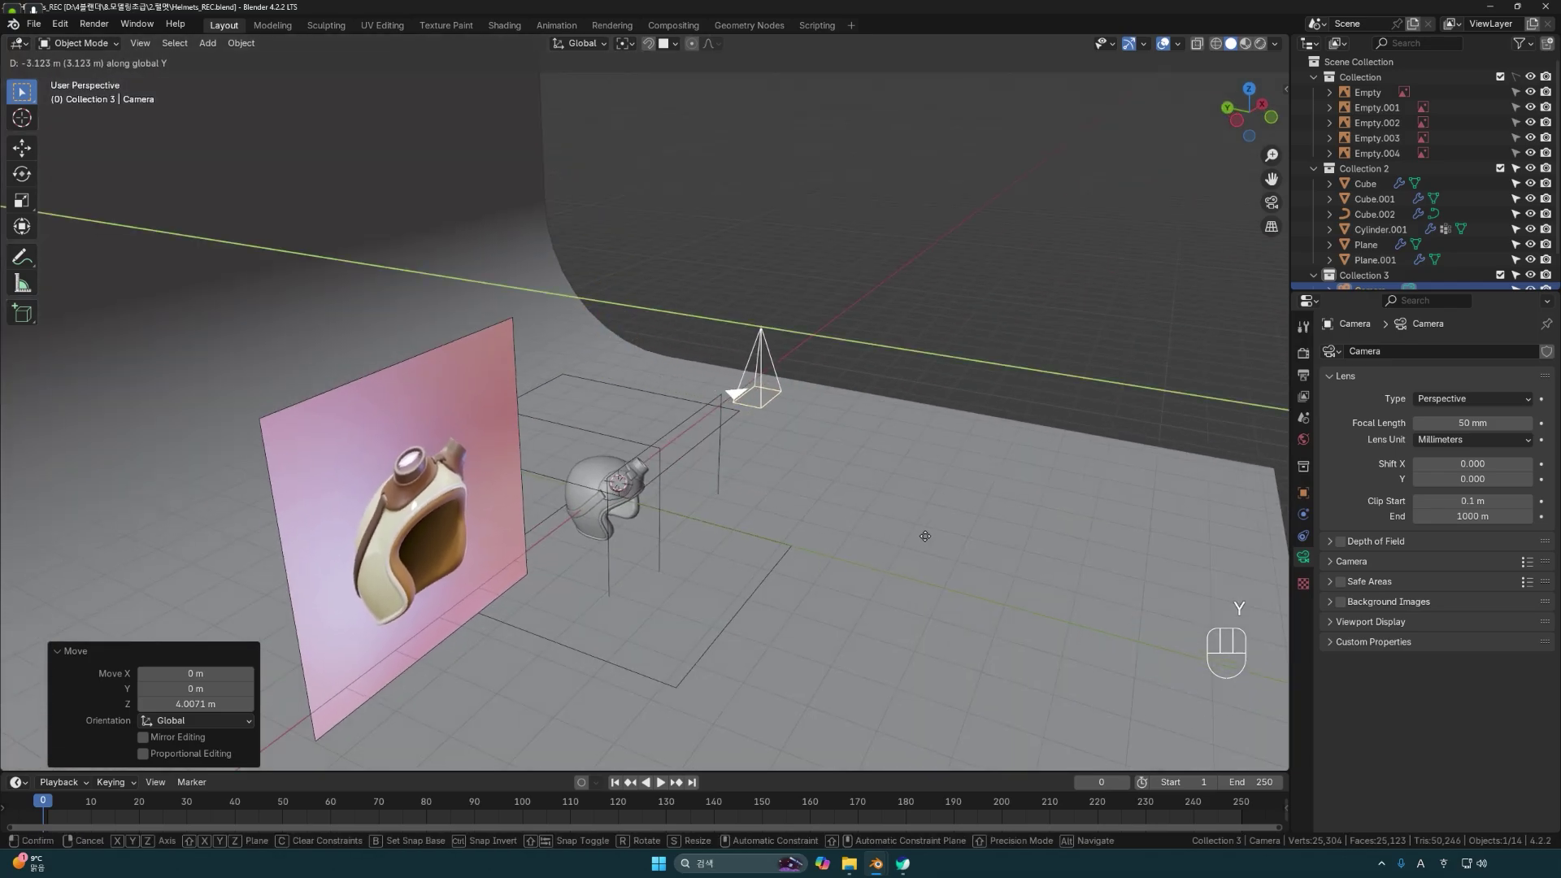
pyautogui.click(1031, 569)
# Rotate the camera about -53.2° in the right view so that it tilts toward the helmet.
pyautogui.press('`')
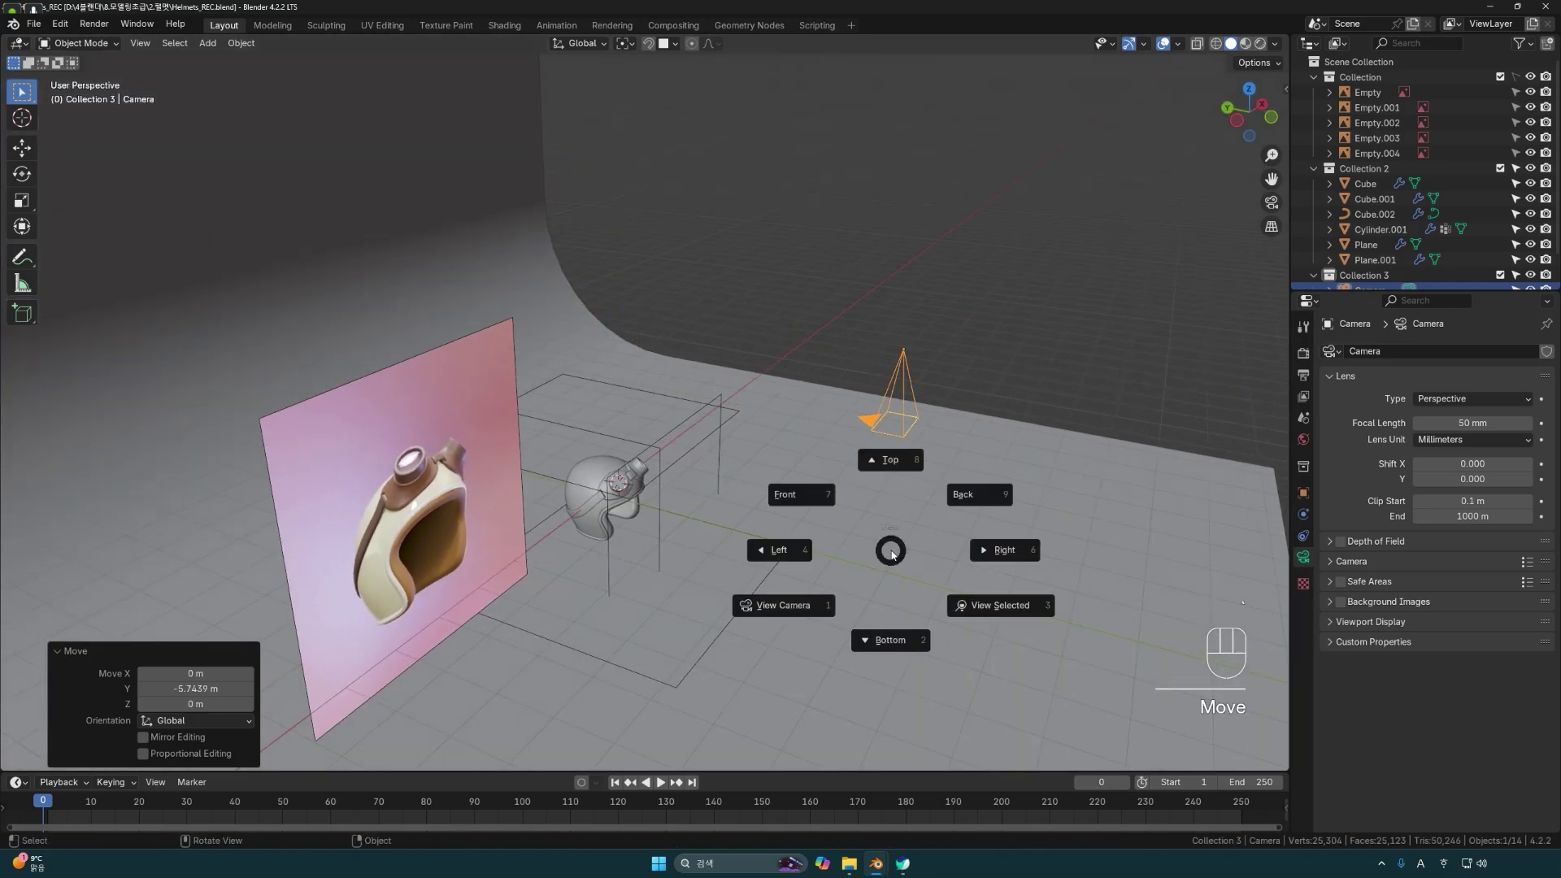
pyautogui.press('6')
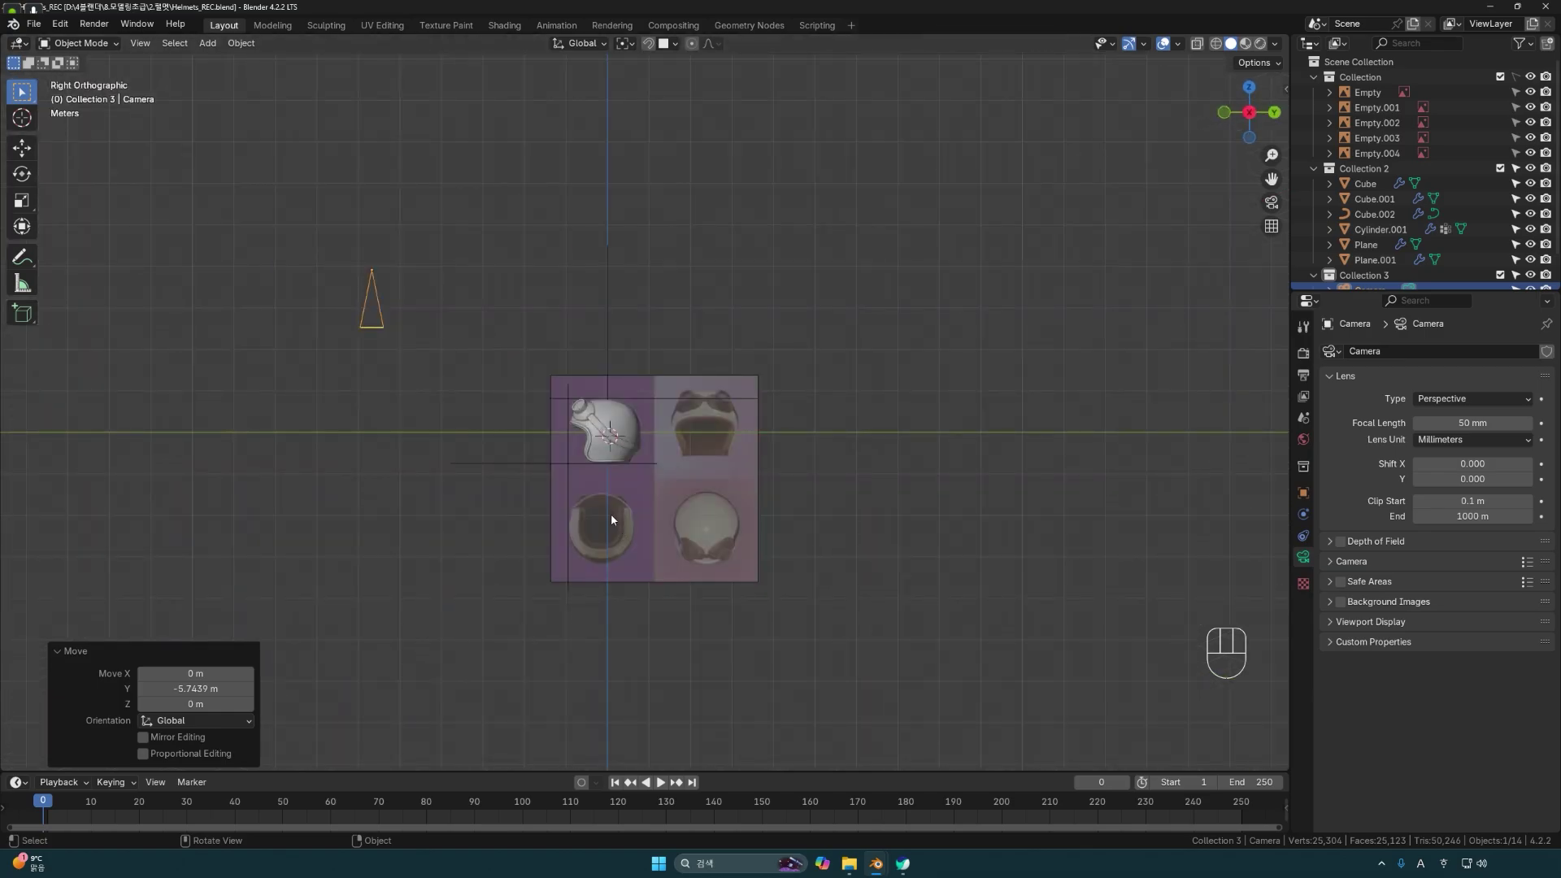
pyautogui.press('r')
pyautogui.click(920, 207)
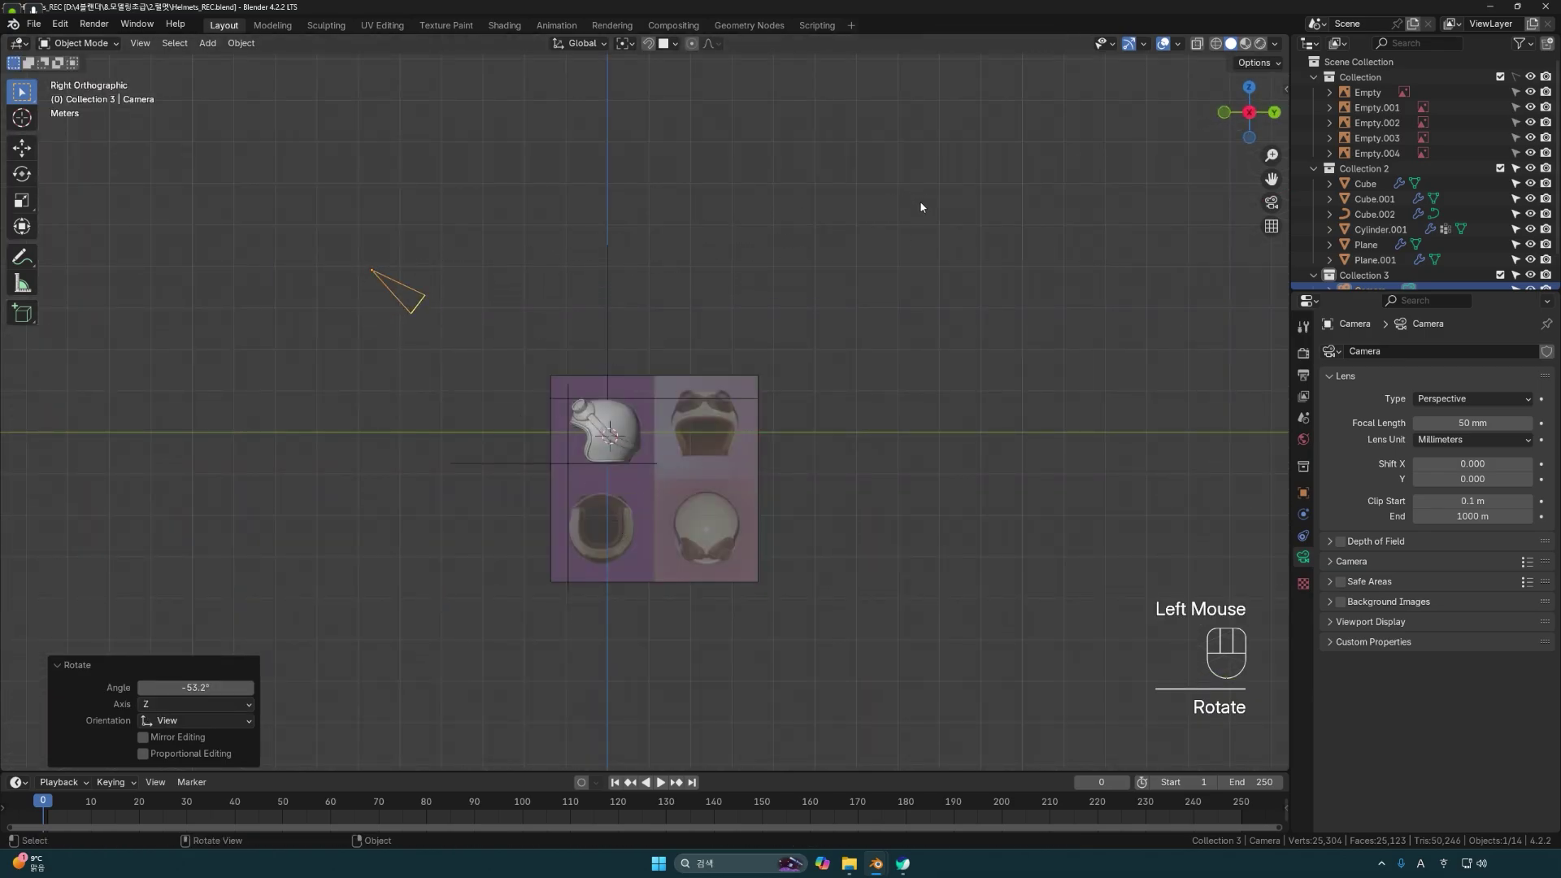
# Exclude the collection holding the reference images from the view layer.
pyautogui.scroll(-2, 785, 486)
pyautogui.moveTo(667, 475); pyautogui.dragTo(776, 458, button='middle')
pyautogui.keyDown('shift'); pyautogui.scroll(1, 691, 468); pyautogui.keyUp('shift')
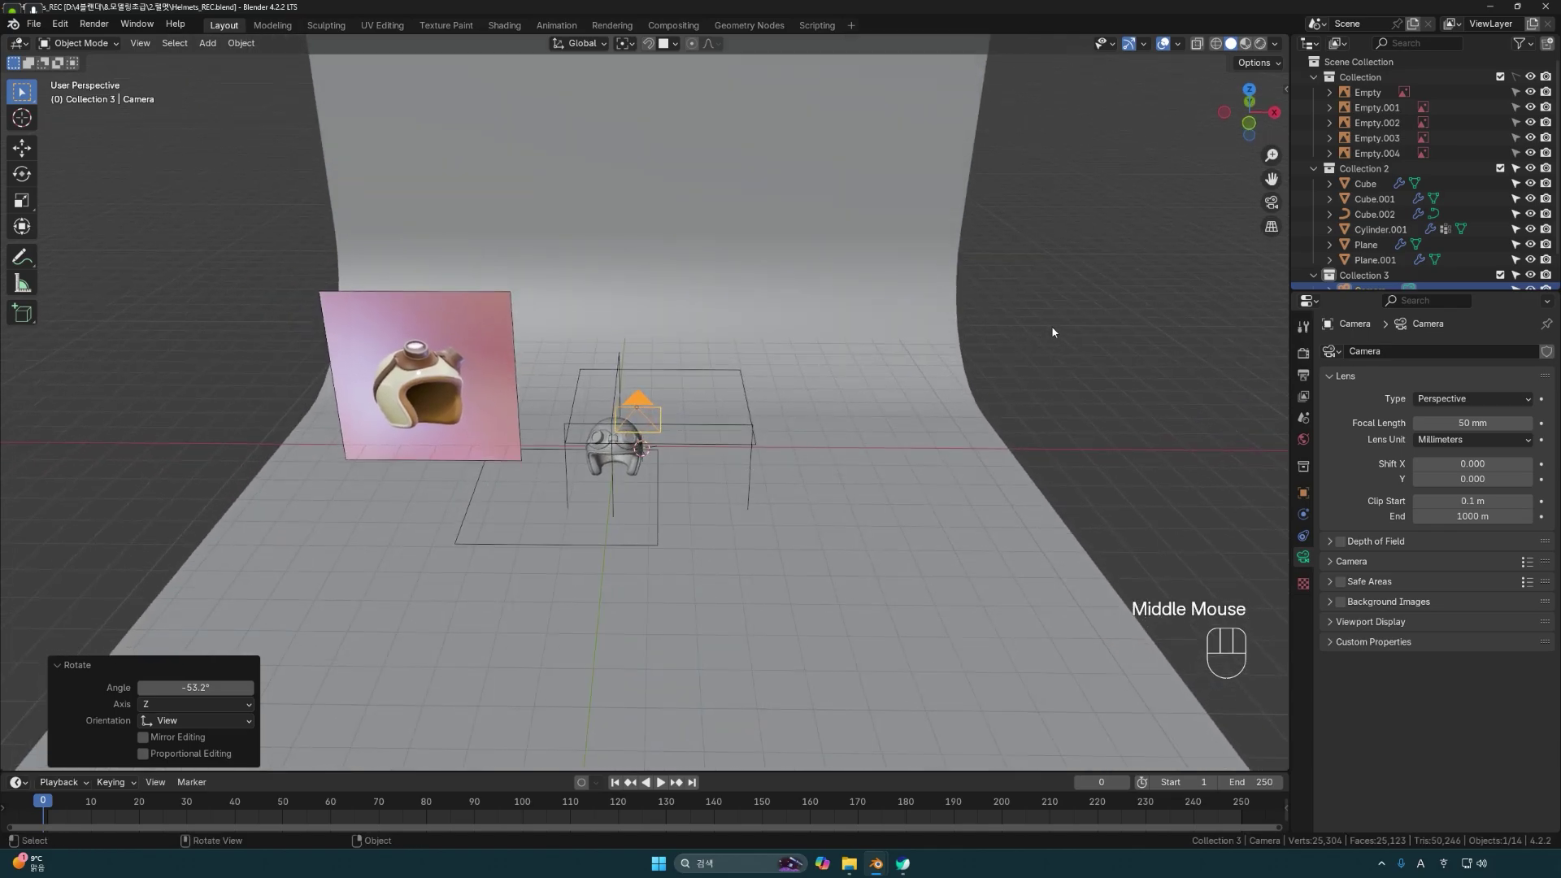
pyautogui.click(1366, 77)
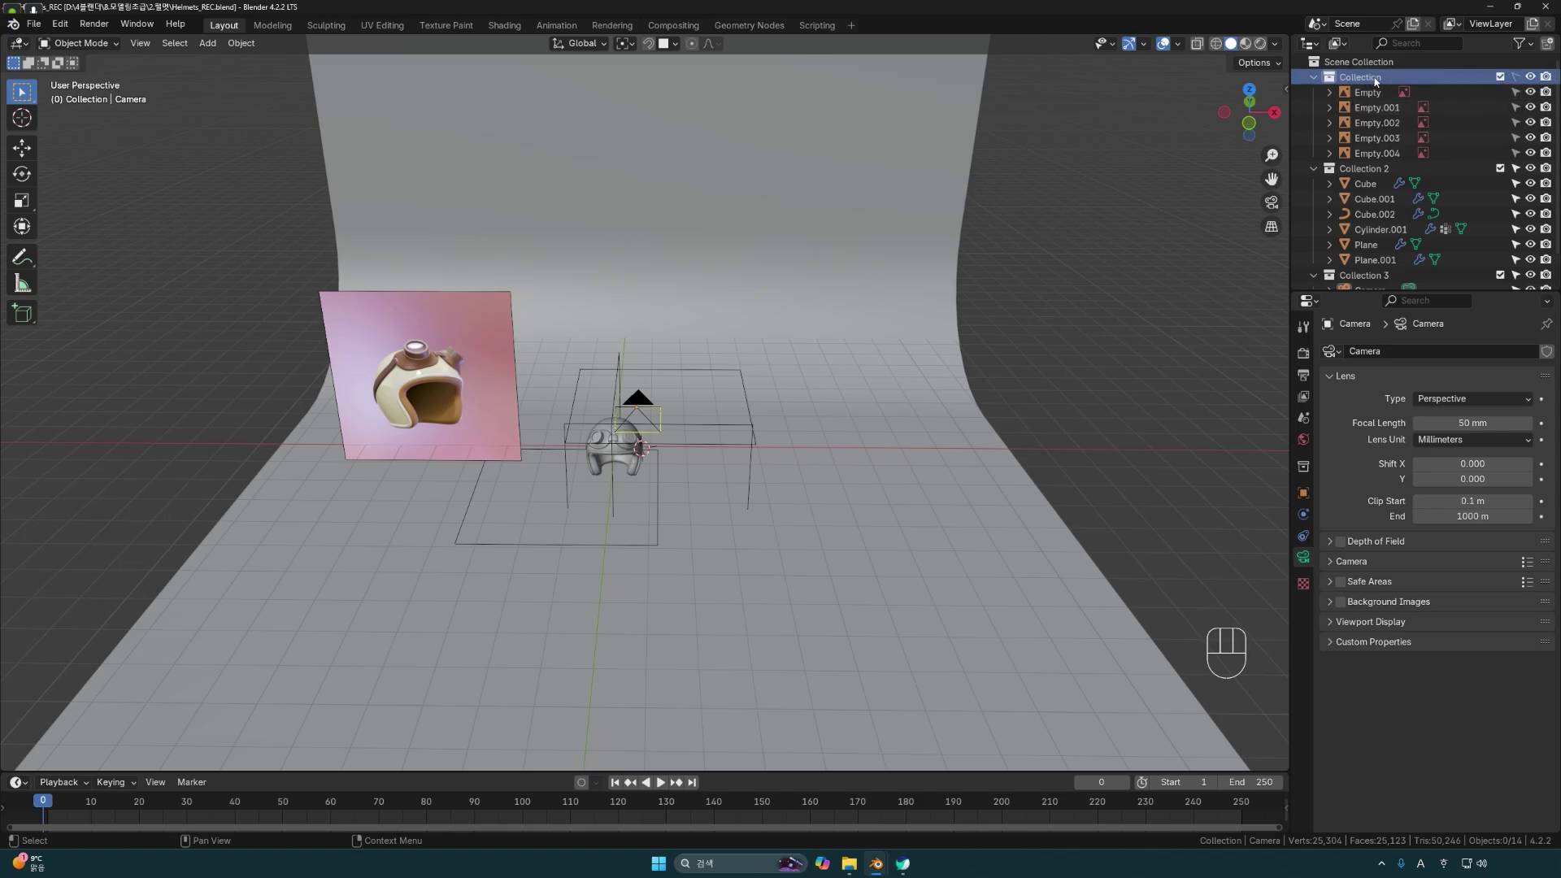
pyautogui.click(1499, 78)
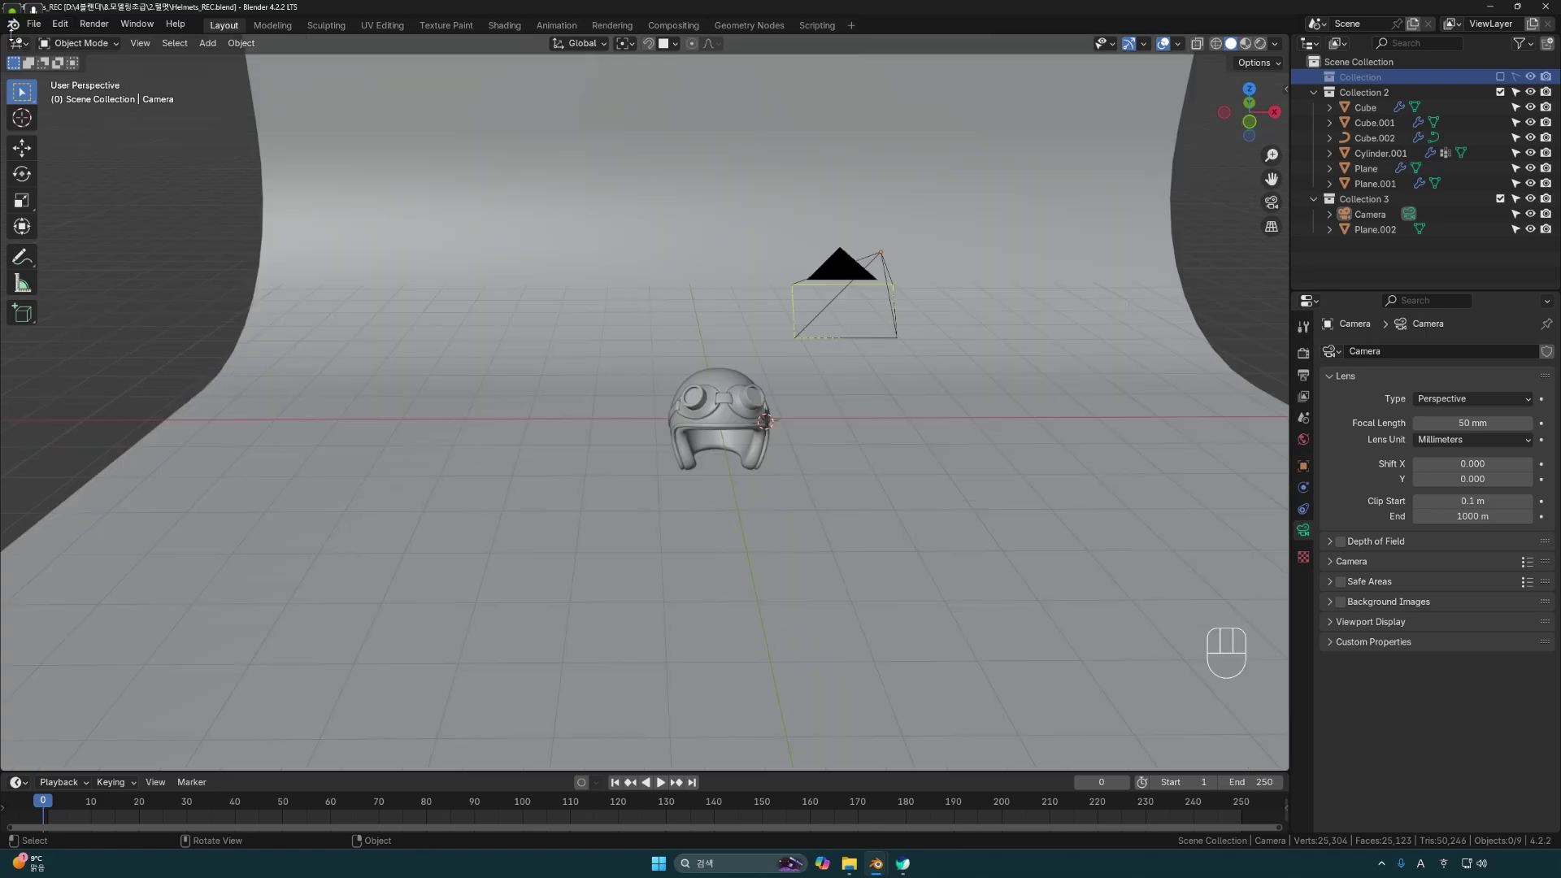
# Split the 3D viewport in two, show the camera view in the new one, and lock the camera to that view.
pyautogui.moveTo(5, 41); pyautogui.dragTo(506, 151)
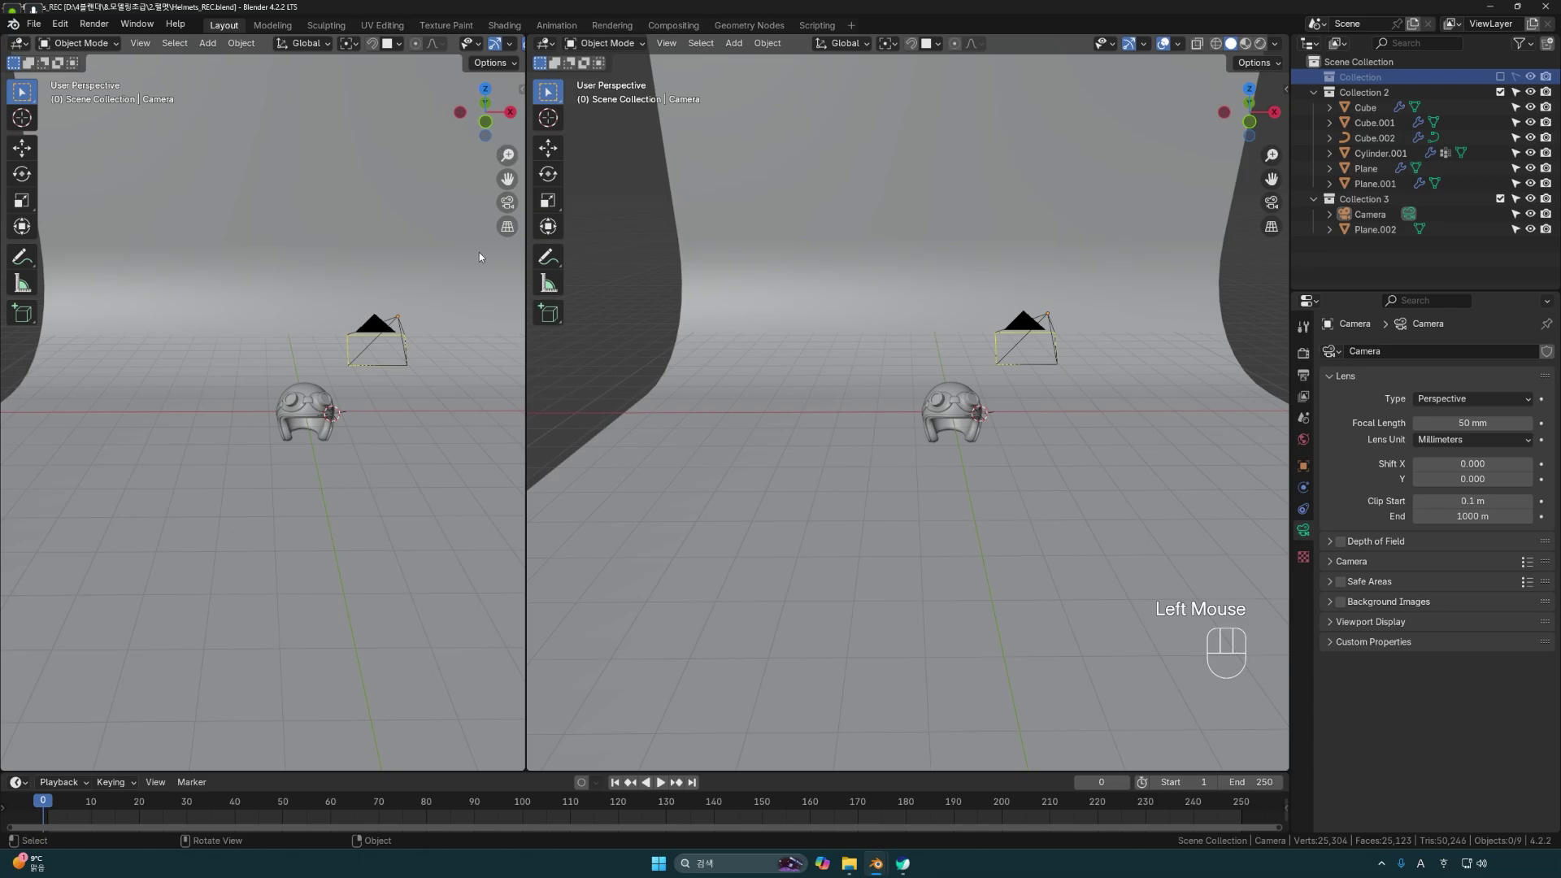
pyautogui.click(508, 203)
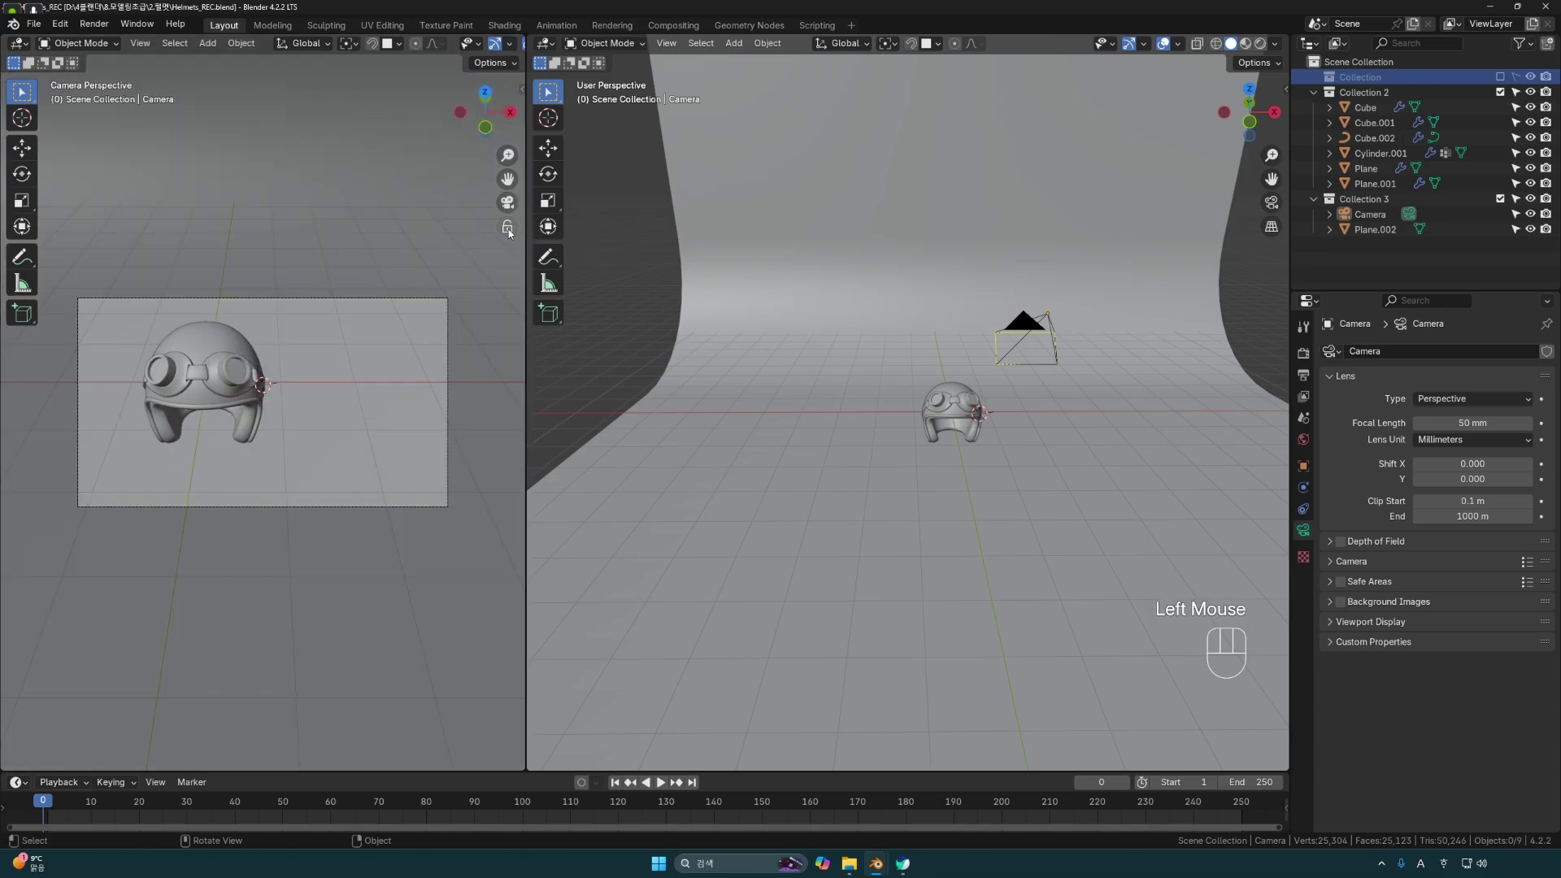
pyautogui.click(507, 228)
# Orbit the locked camera to a three-quarter view of the helmet and switch the camera viewport to rendered shading.
pyautogui.moveTo(271, 422); pyautogui.dragTo(321, 408, button='middle')
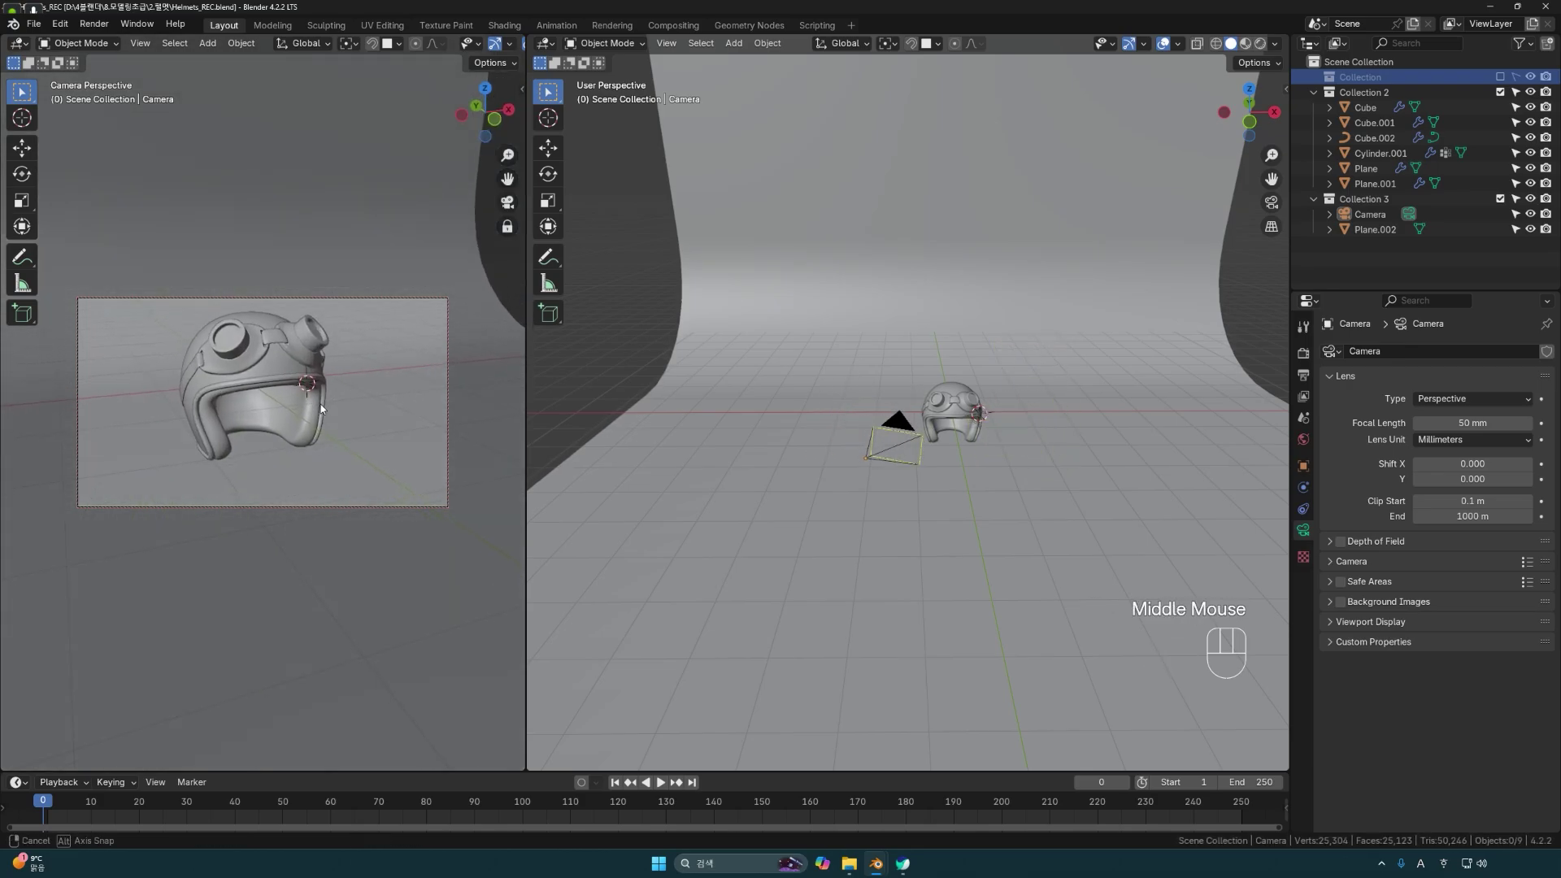
pyautogui.scroll(-2, 321, 409)
pyautogui.scroll(-2, 497, 50)
pyautogui.click(498, 46)
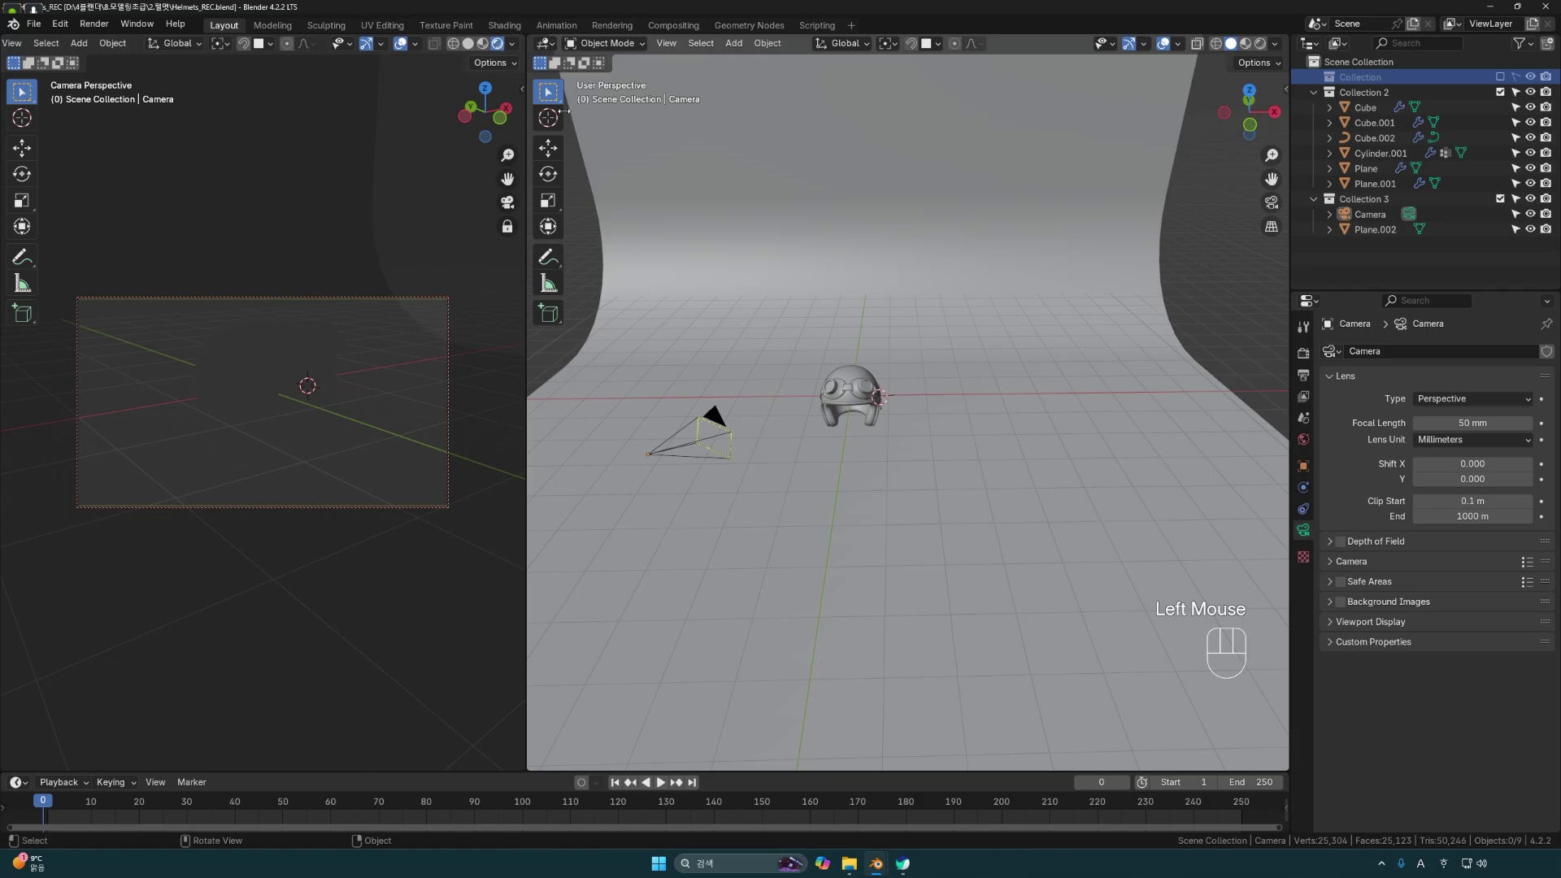
# Set the EEVEE sampling to 128 viewport samples and 256 render samples.
pyautogui.click(1303, 353)
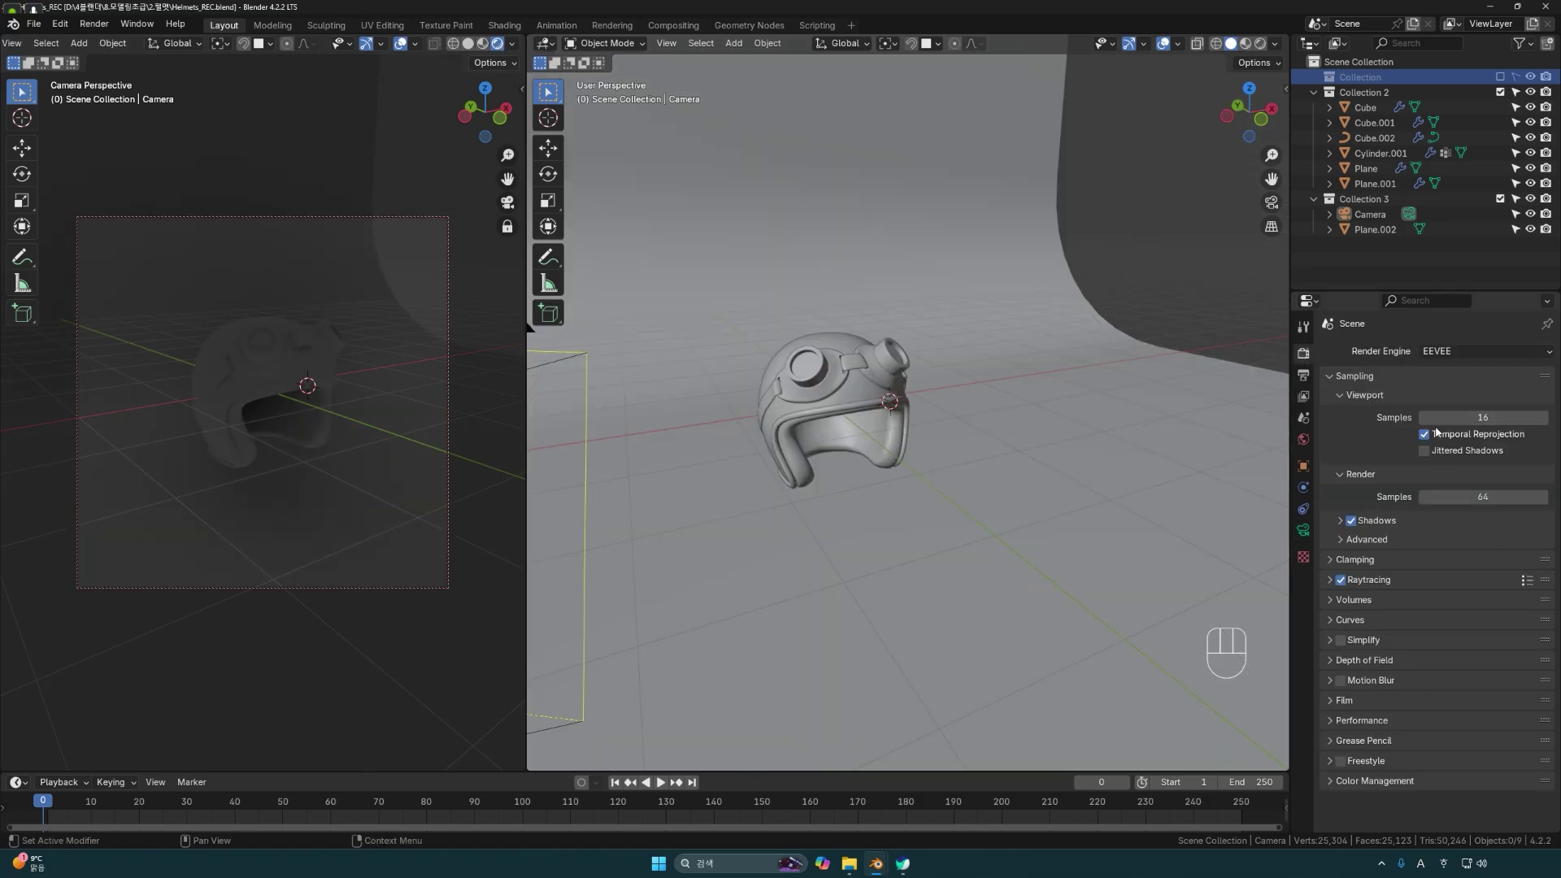
pyautogui.click(1488, 418)
pyautogui.write('128')
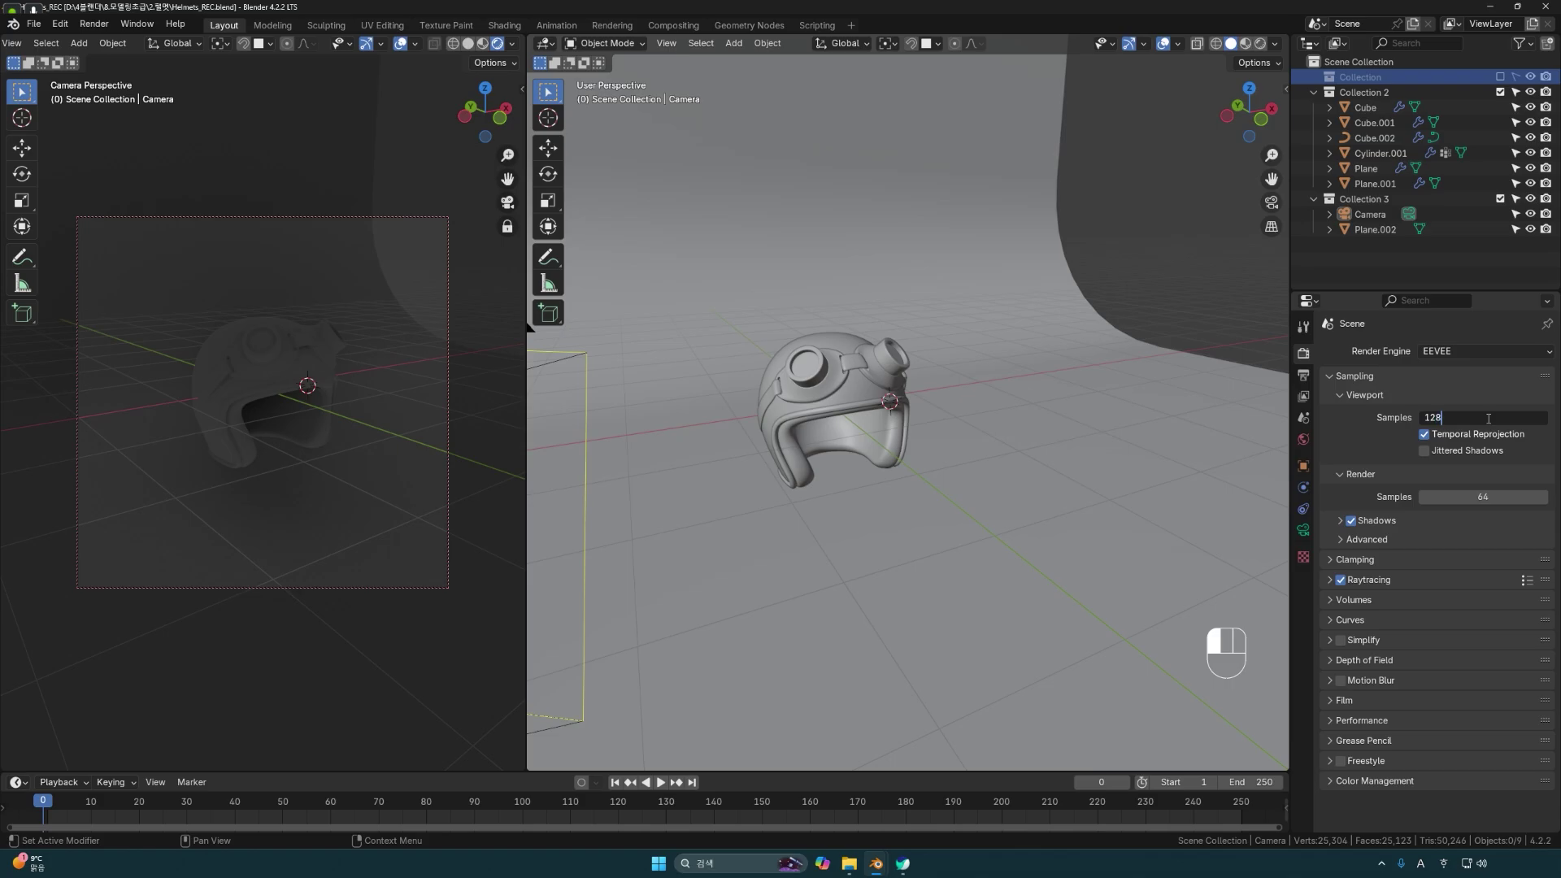
pyautogui.press('Return')
pyautogui.click(1490, 497)
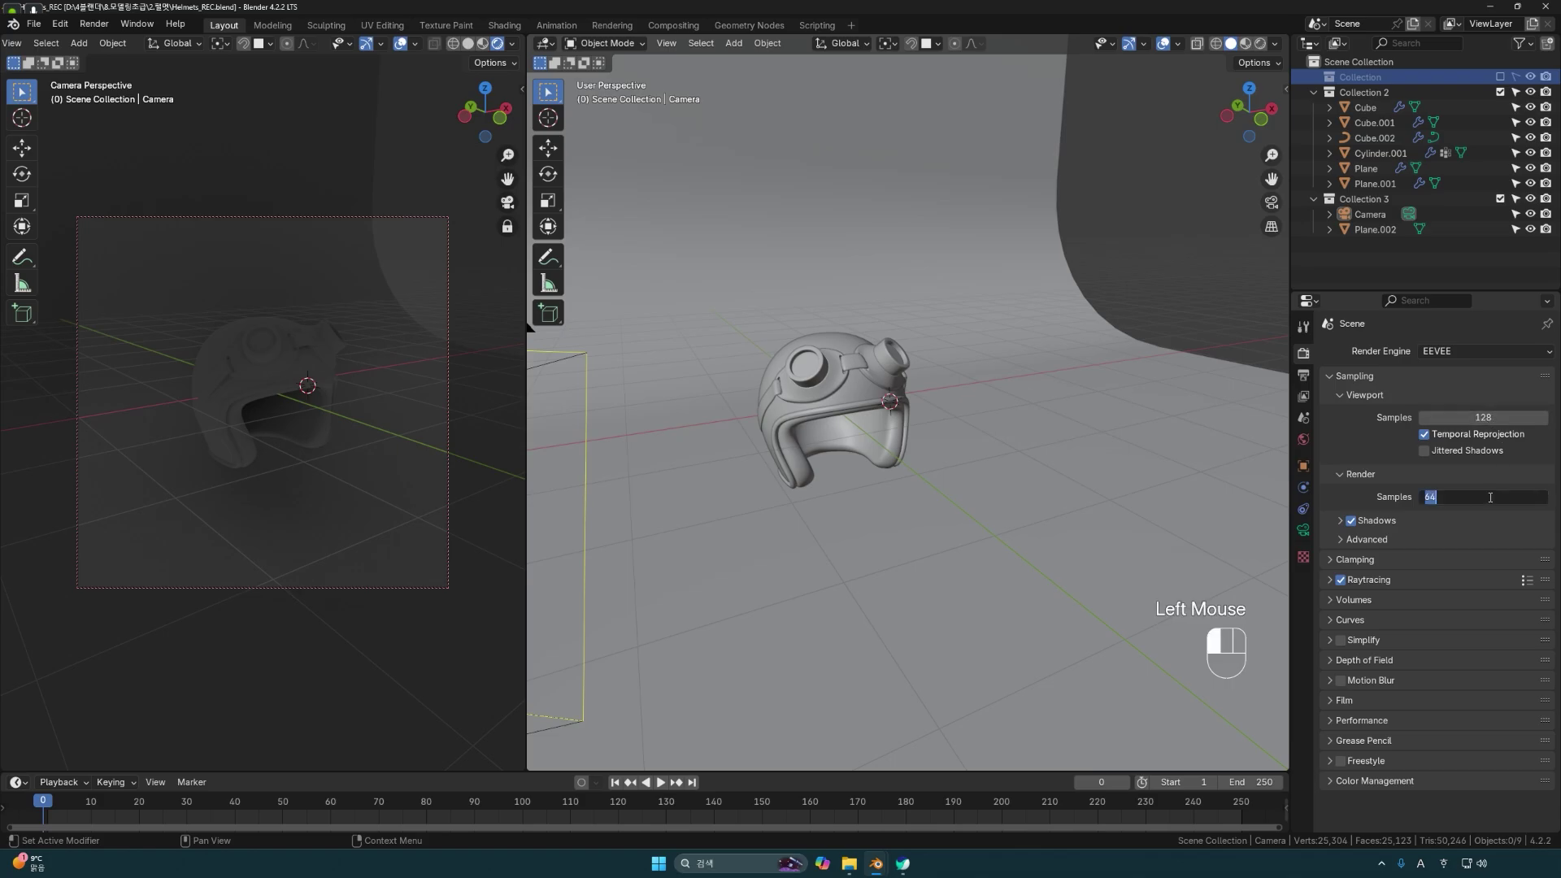
pyautogui.write('25')
pyautogui.press('Return')
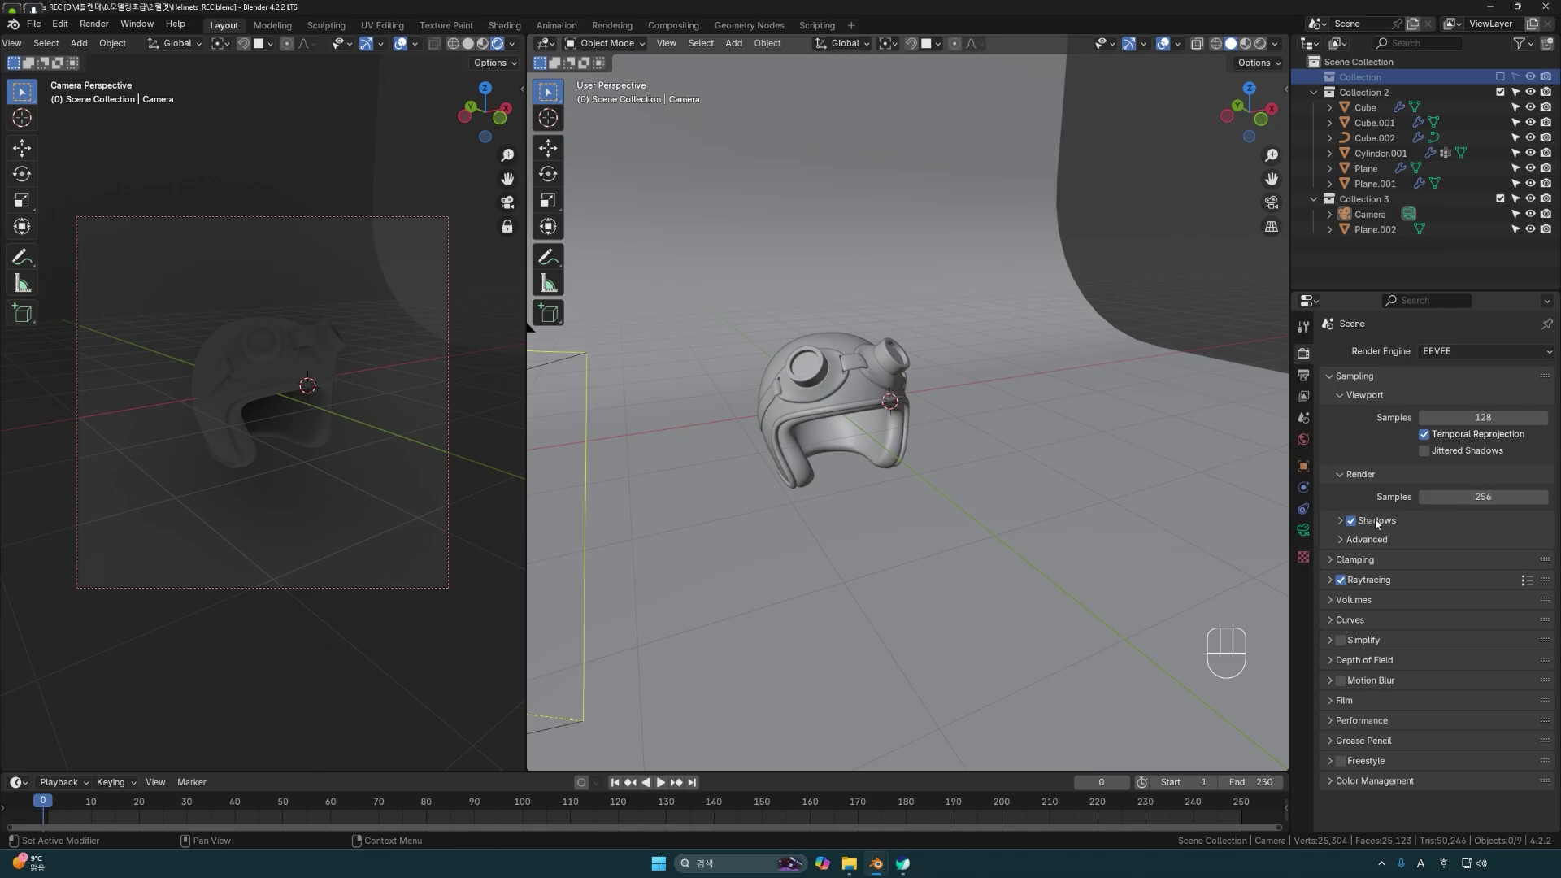
# Compare the rendered preview with raytracing off and on, and check the output resolution settings.
pyautogui.click(1341, 581)
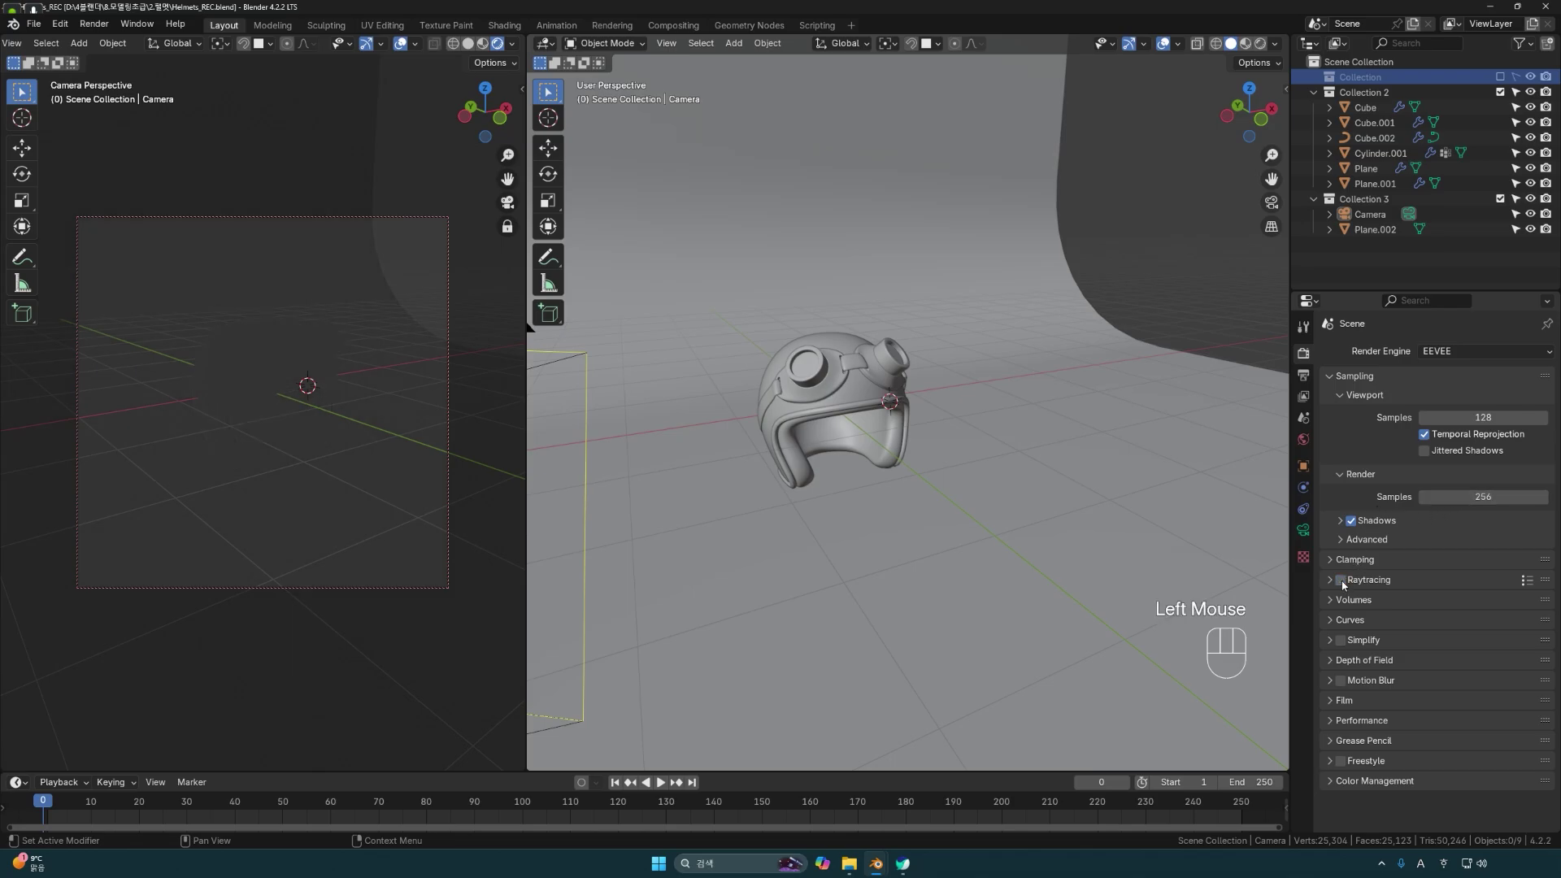
pyautogui.click(1340, 580)
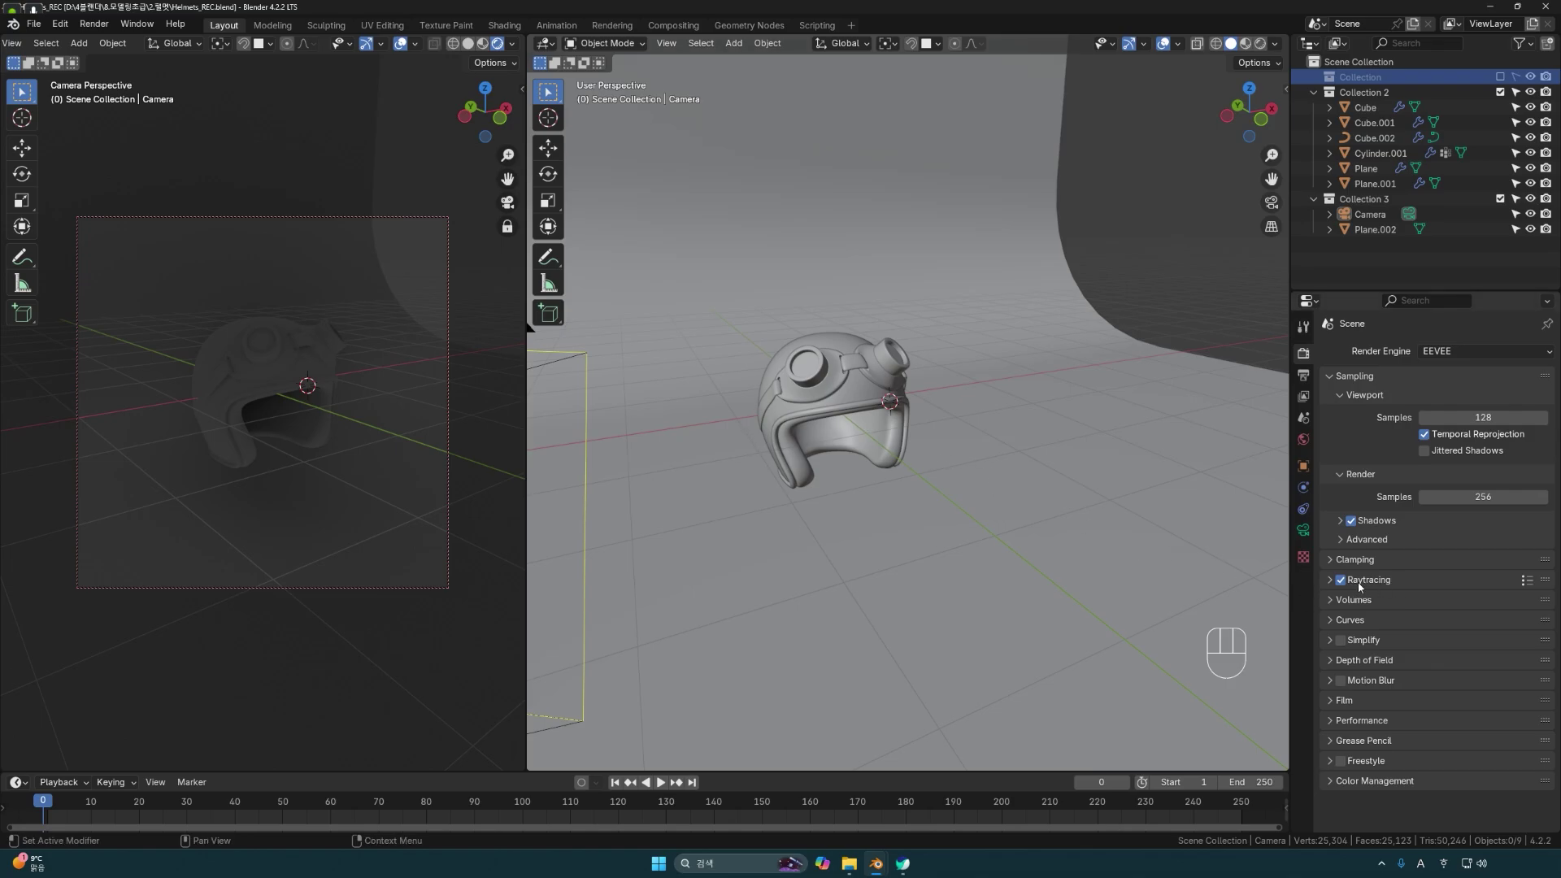
pyautogui.click(1303, 377)
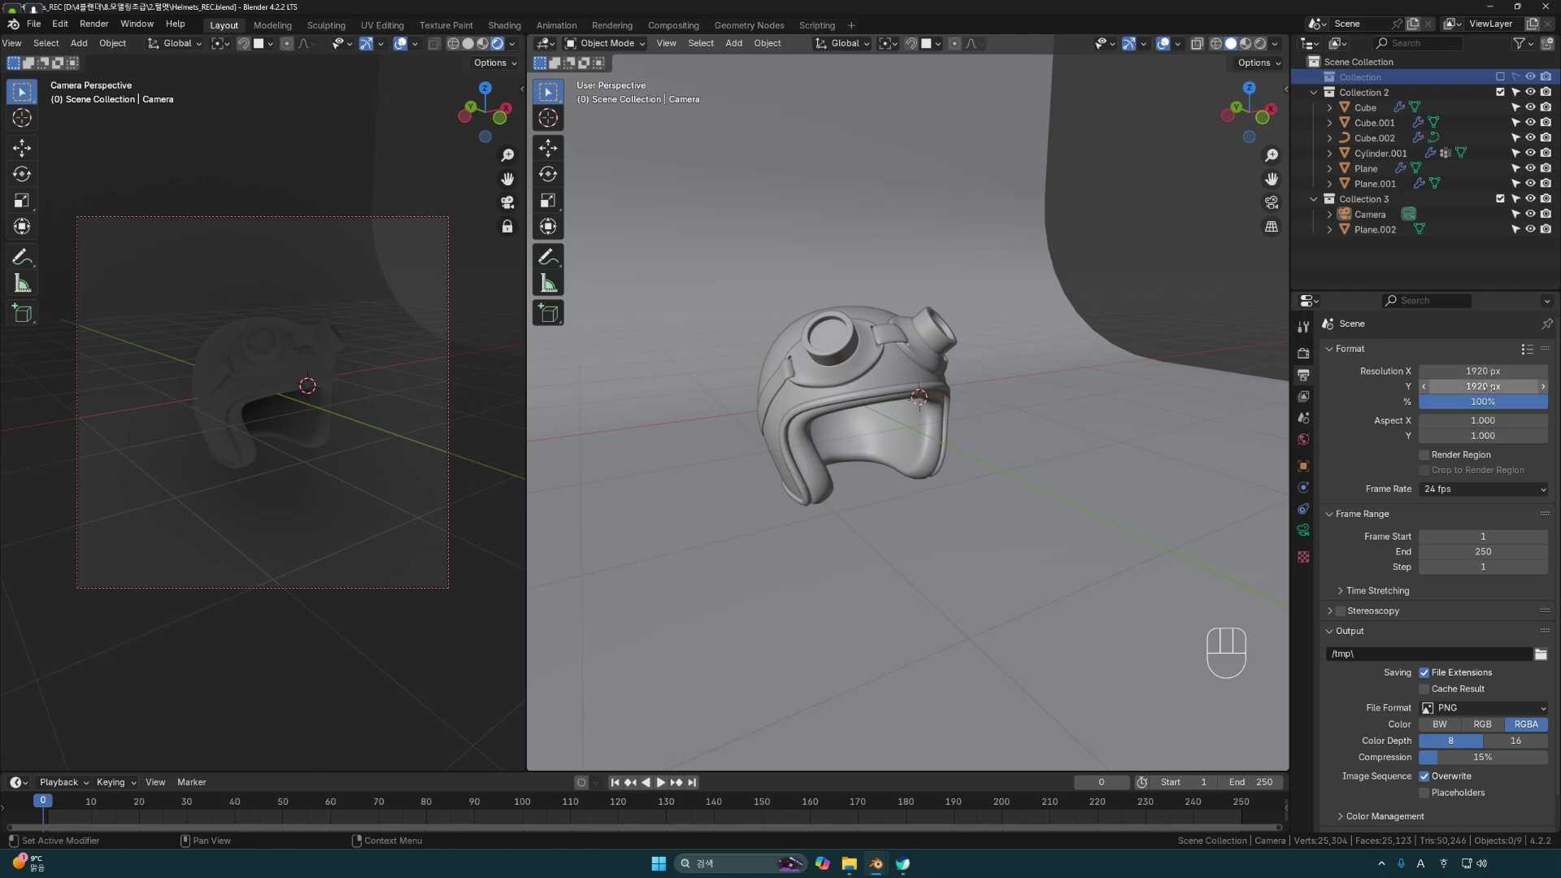
# Add an area light at the 3D cursor and move it about 3.25 m up along Z, above the helmet.
pyautogui.moveTo(821, 459); pyautogui.dragTo(856, 475, button='middle')
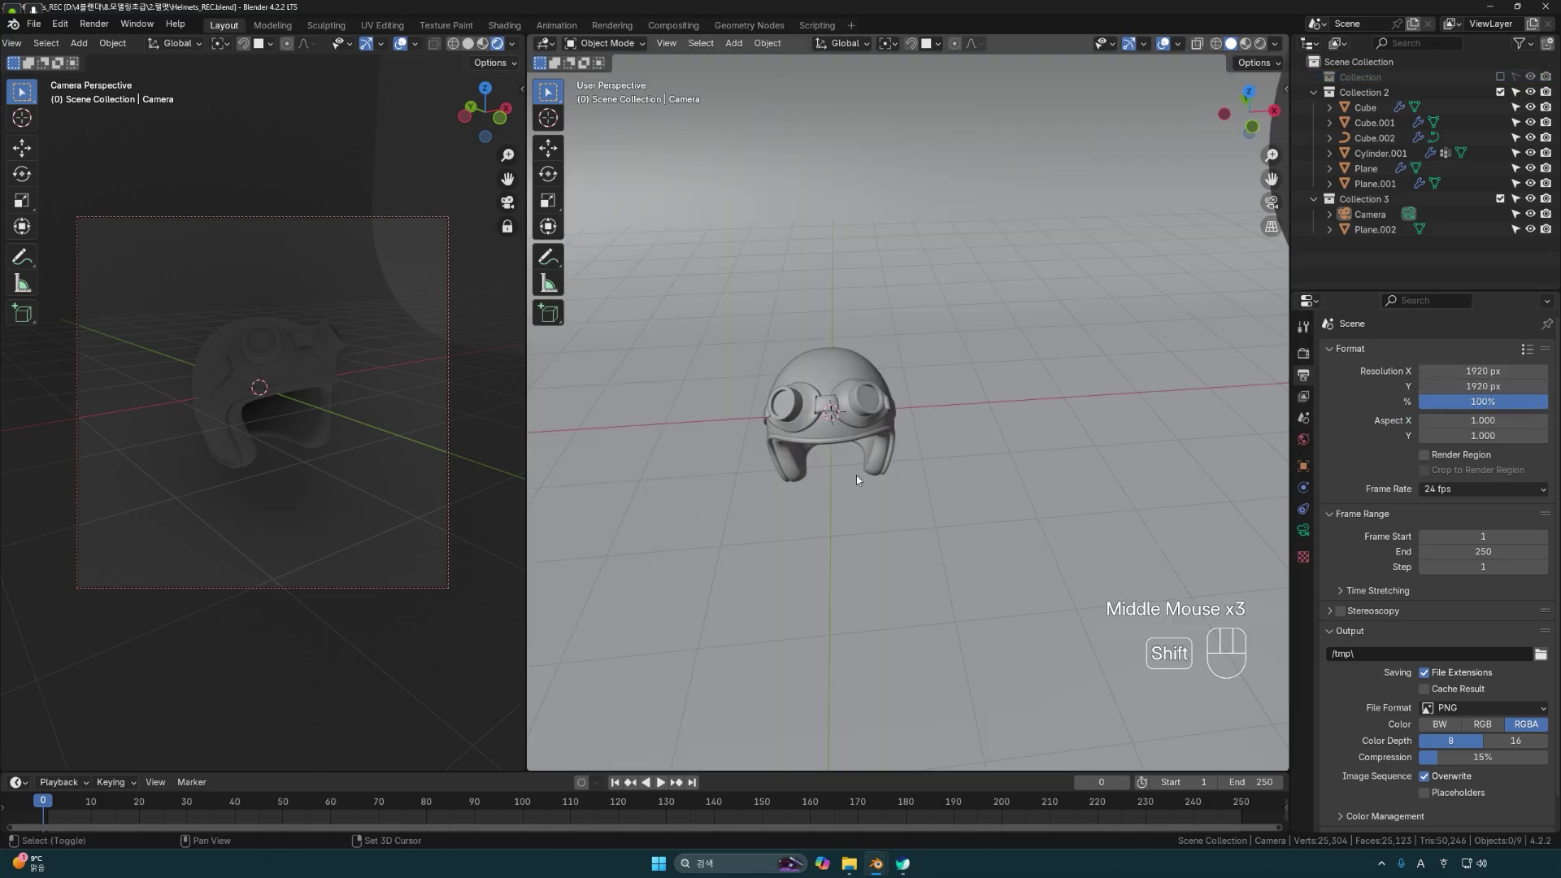
pyautogui.hotkey('shift', 'a')
pyautogui.moveTo(857, 480)
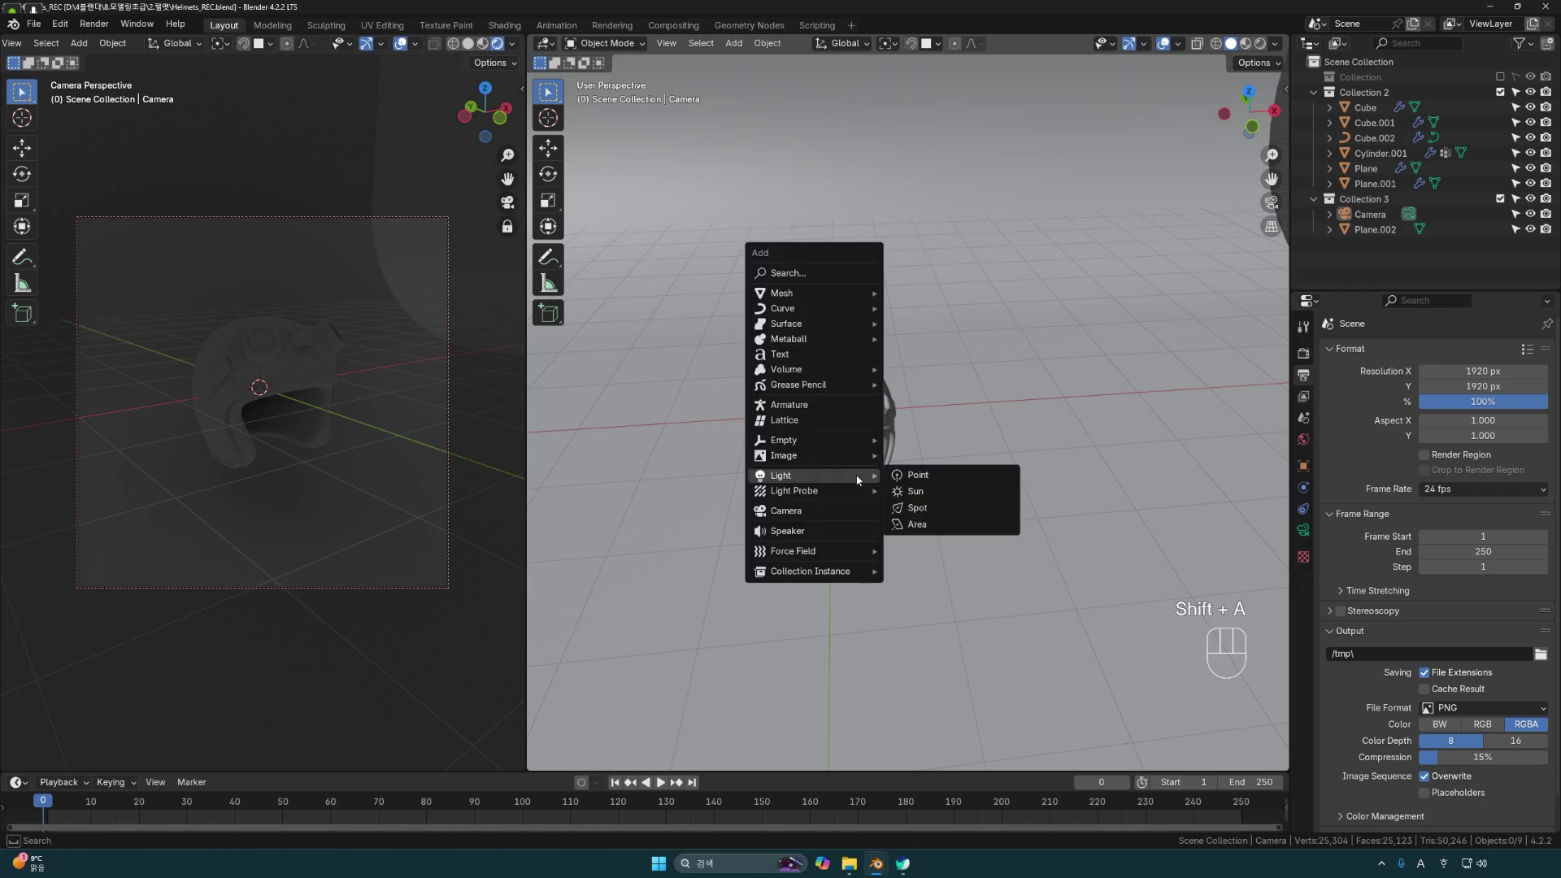
pyautogui.click(918, 524)
pyautogui.moveTo(923, 529); pyautogui.dragTo(939, 479, button='middle')
pyautogui.press('g')
pyautogui.press('z')
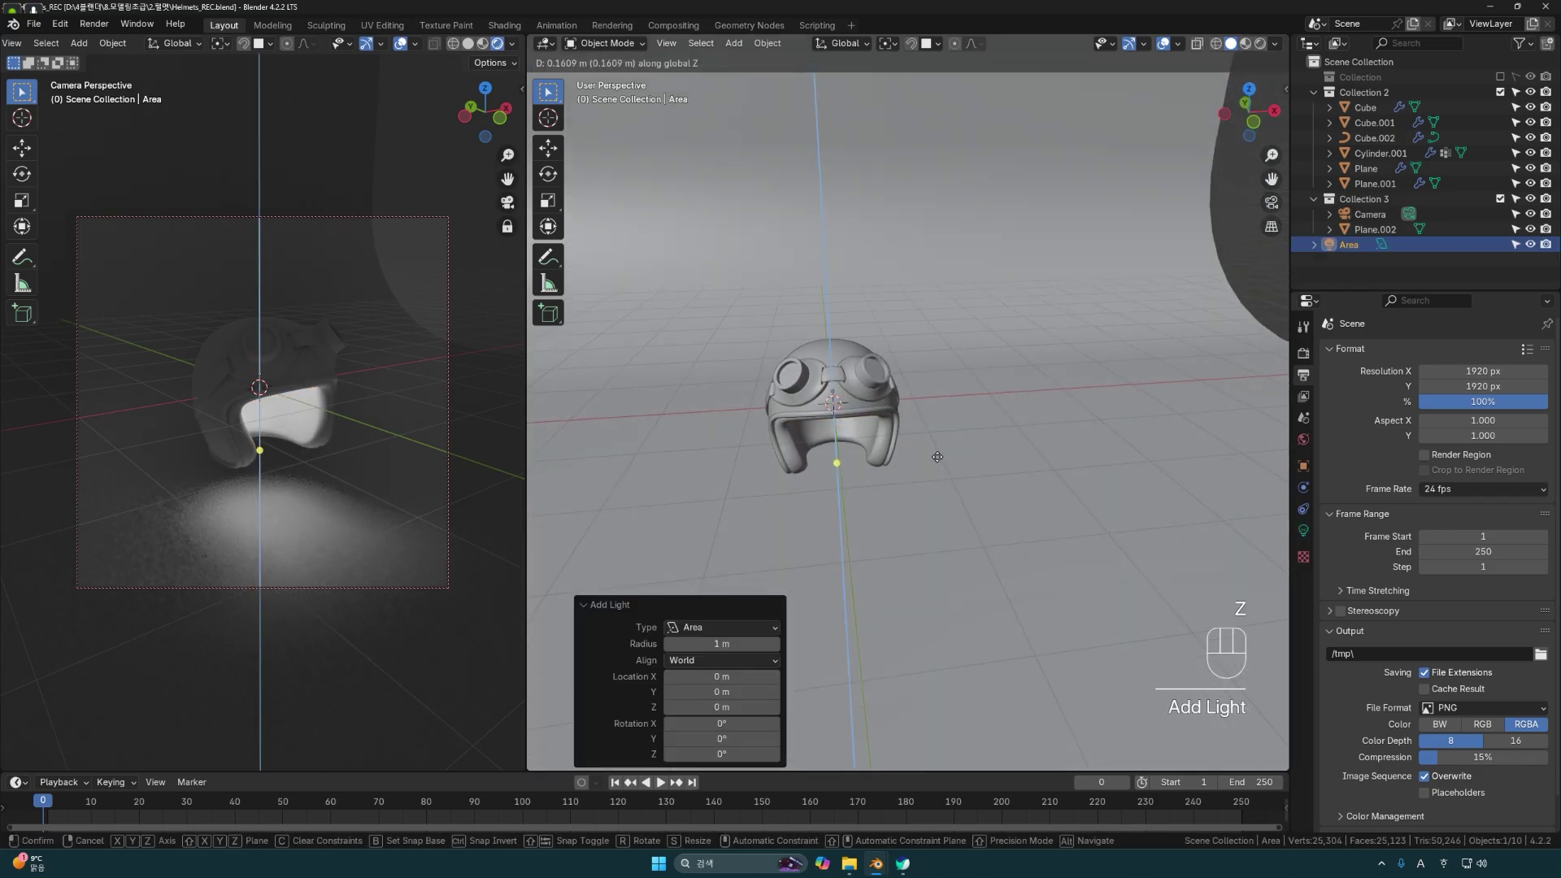
pyautogui.click(922, 173)
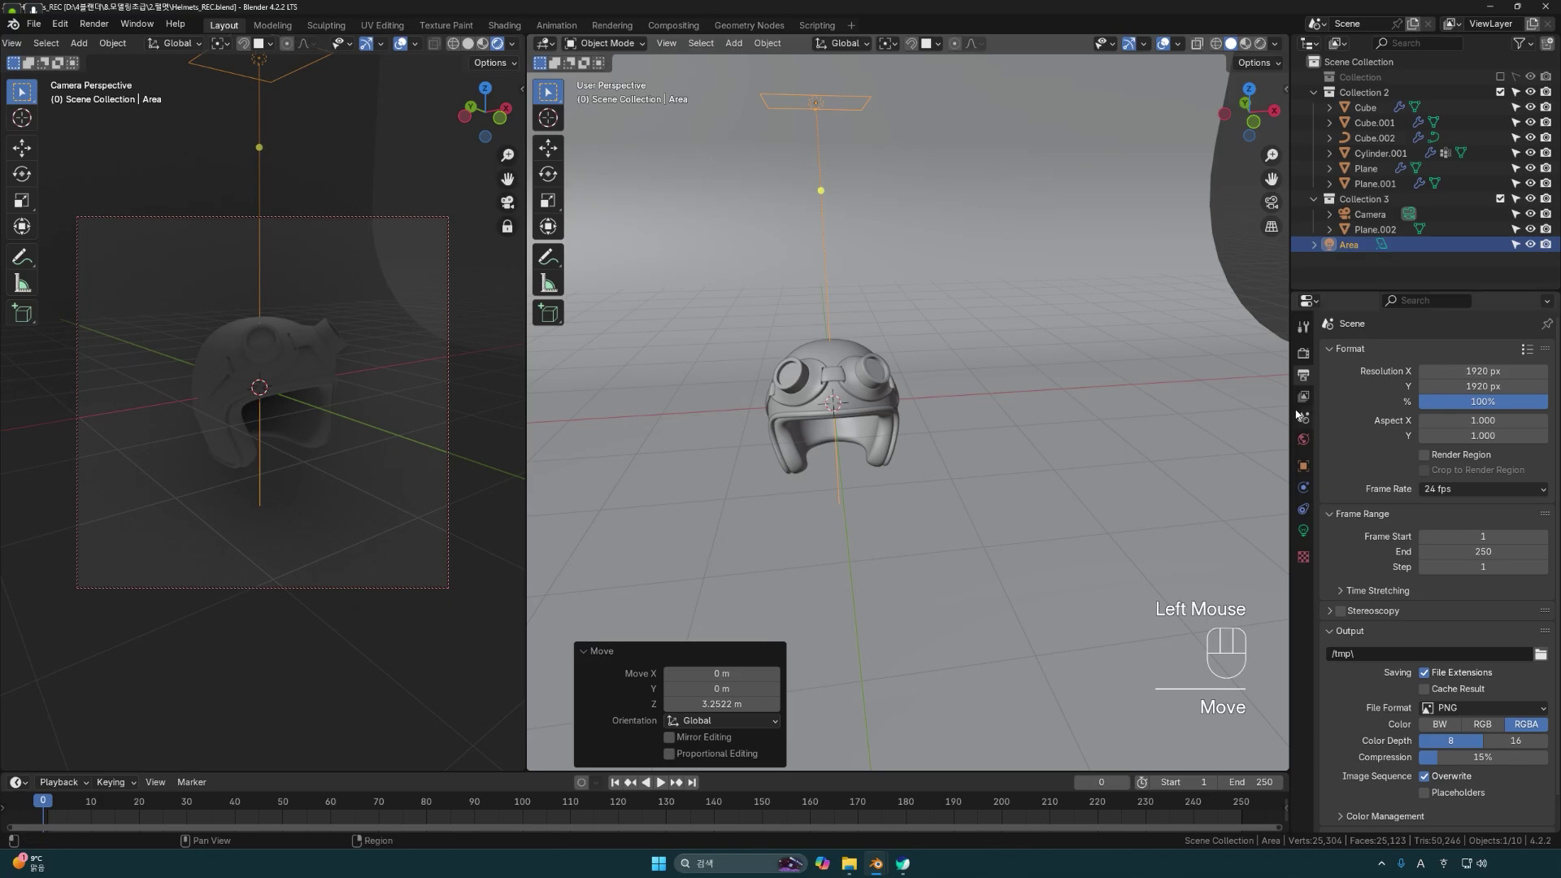
# Give the area light 1000 W of power and a Disk shape with a size of 2 m.
pyautogui.click(1304, 530)
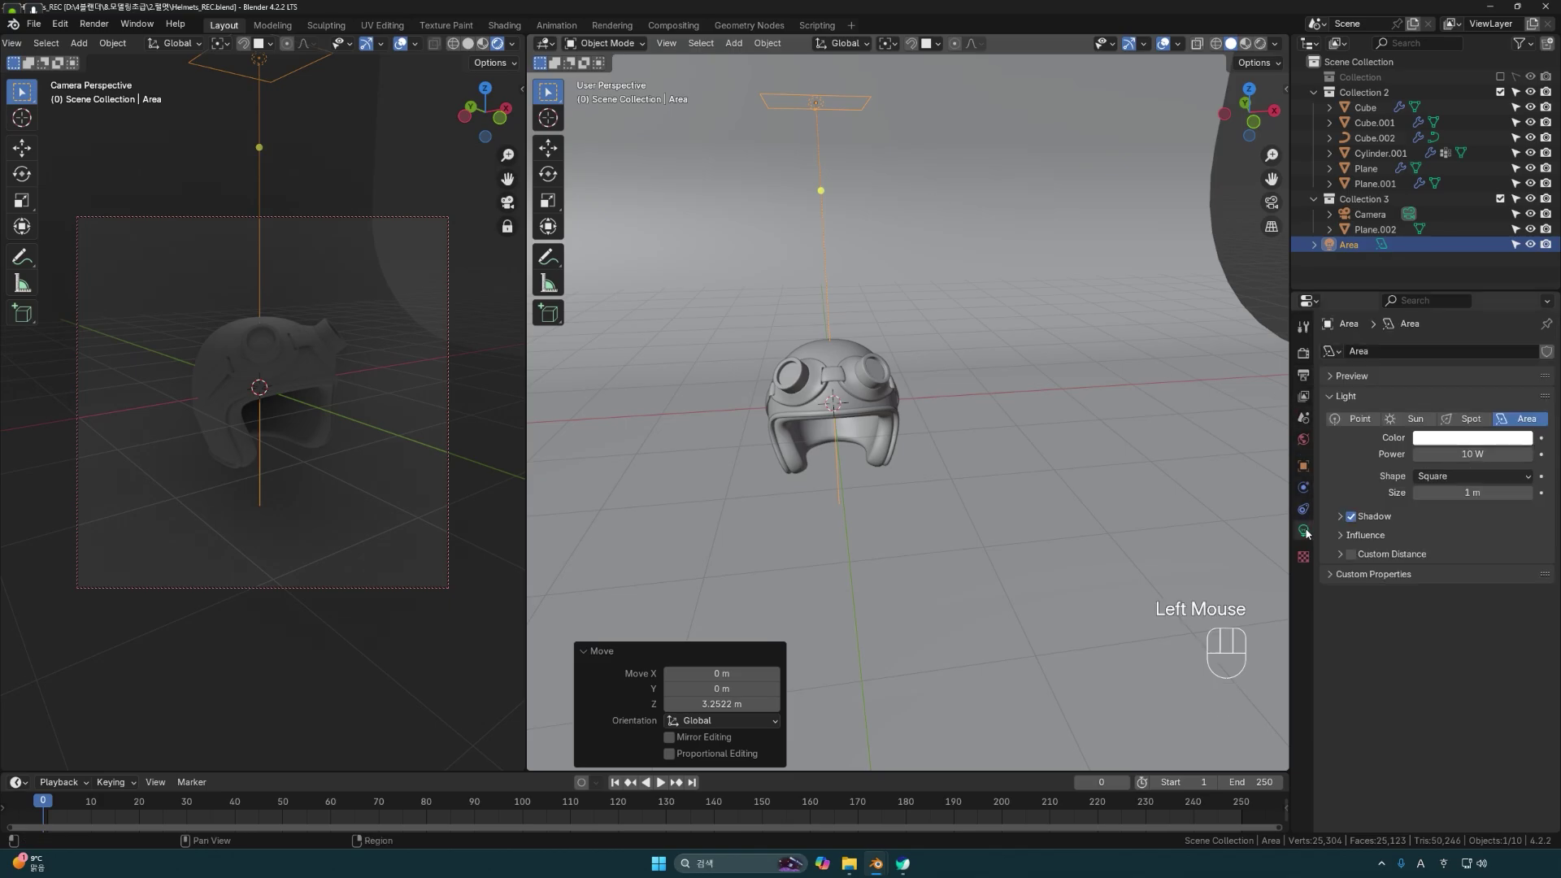
pyautogui.doubleClick(1472, 455)
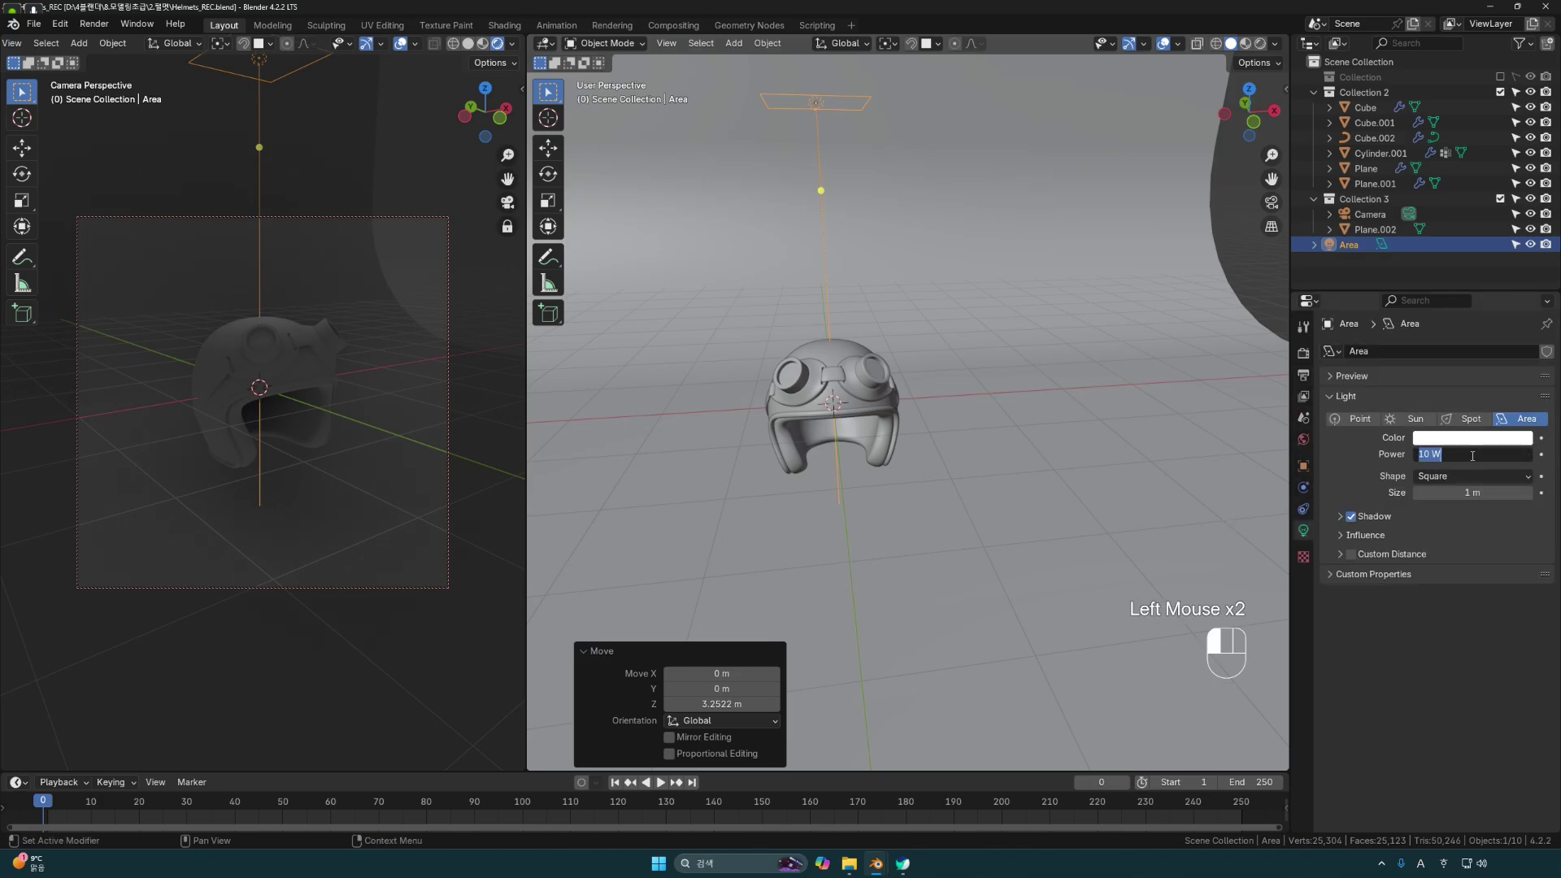
pyautogui.write('1000')
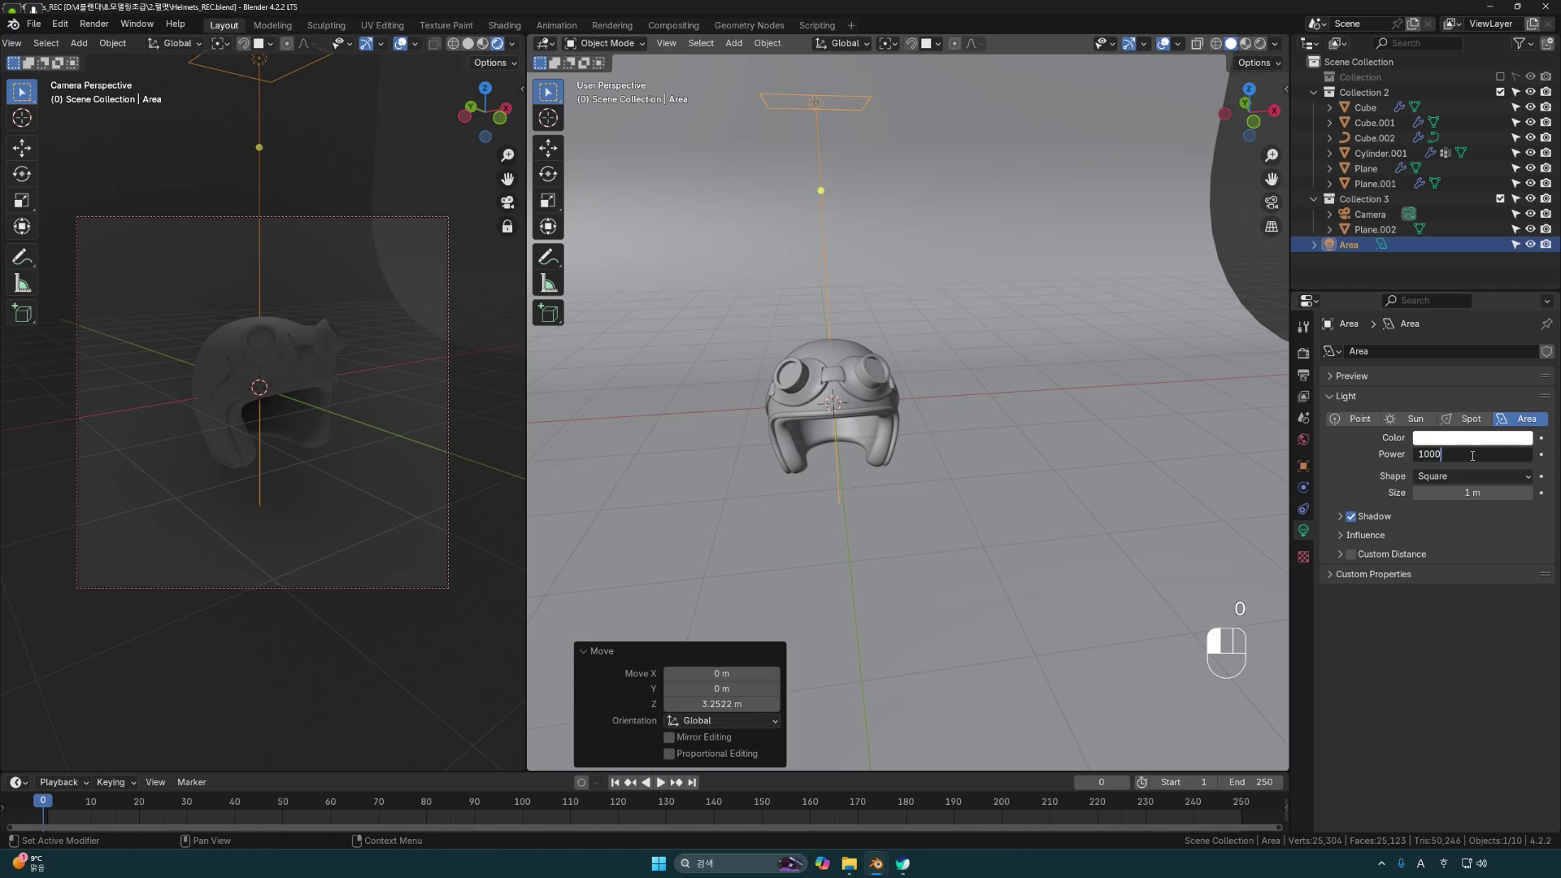
pyautogui.press('Return')
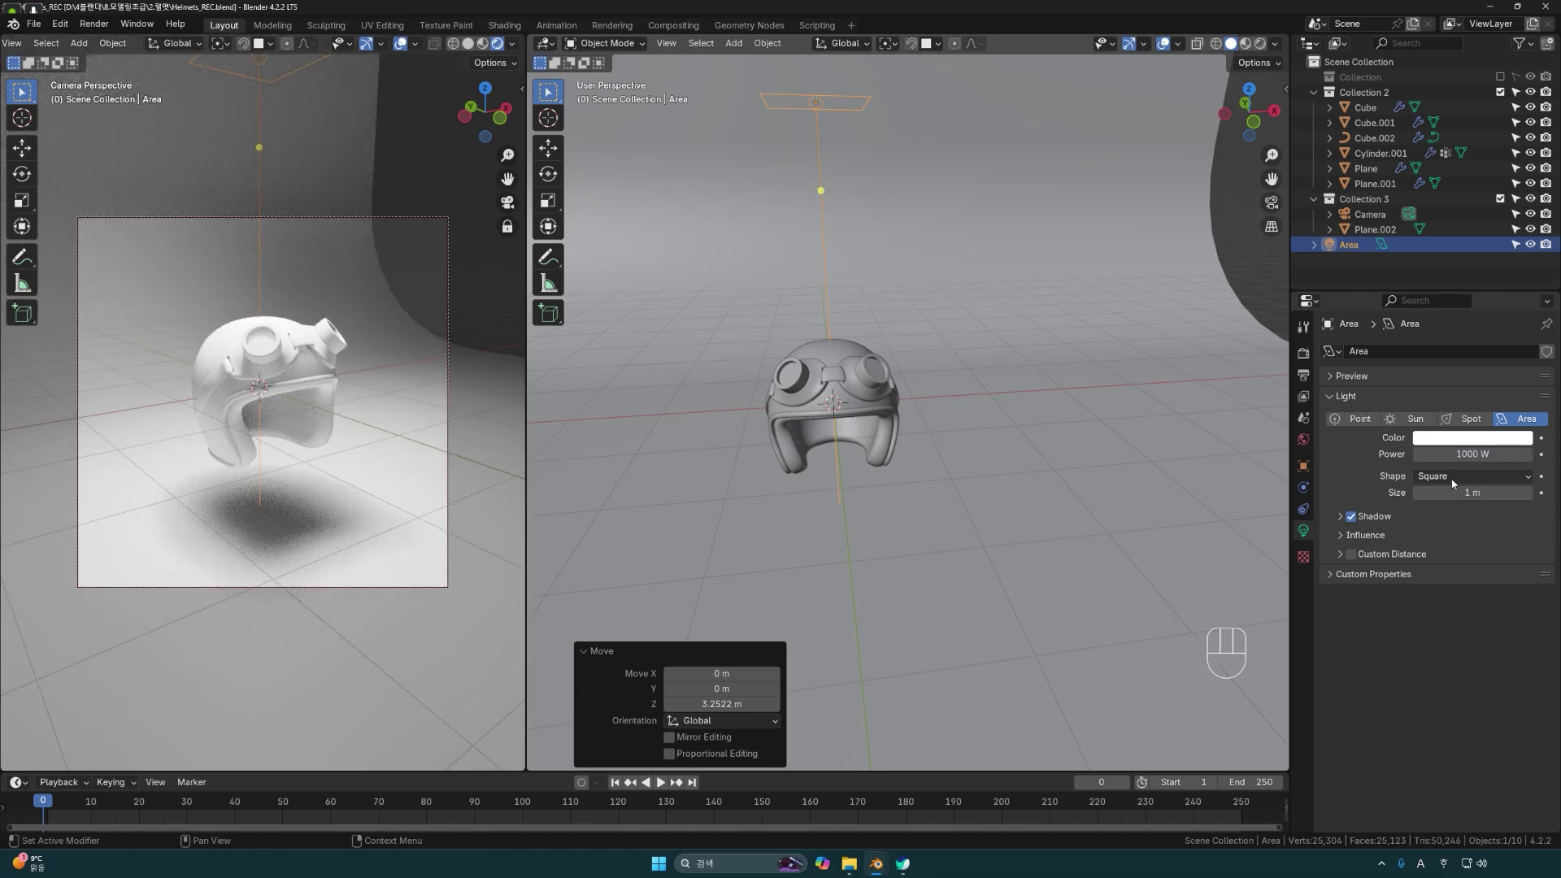
pyautogui.click(1453, 482)
pyautogui.click(1463, 527)
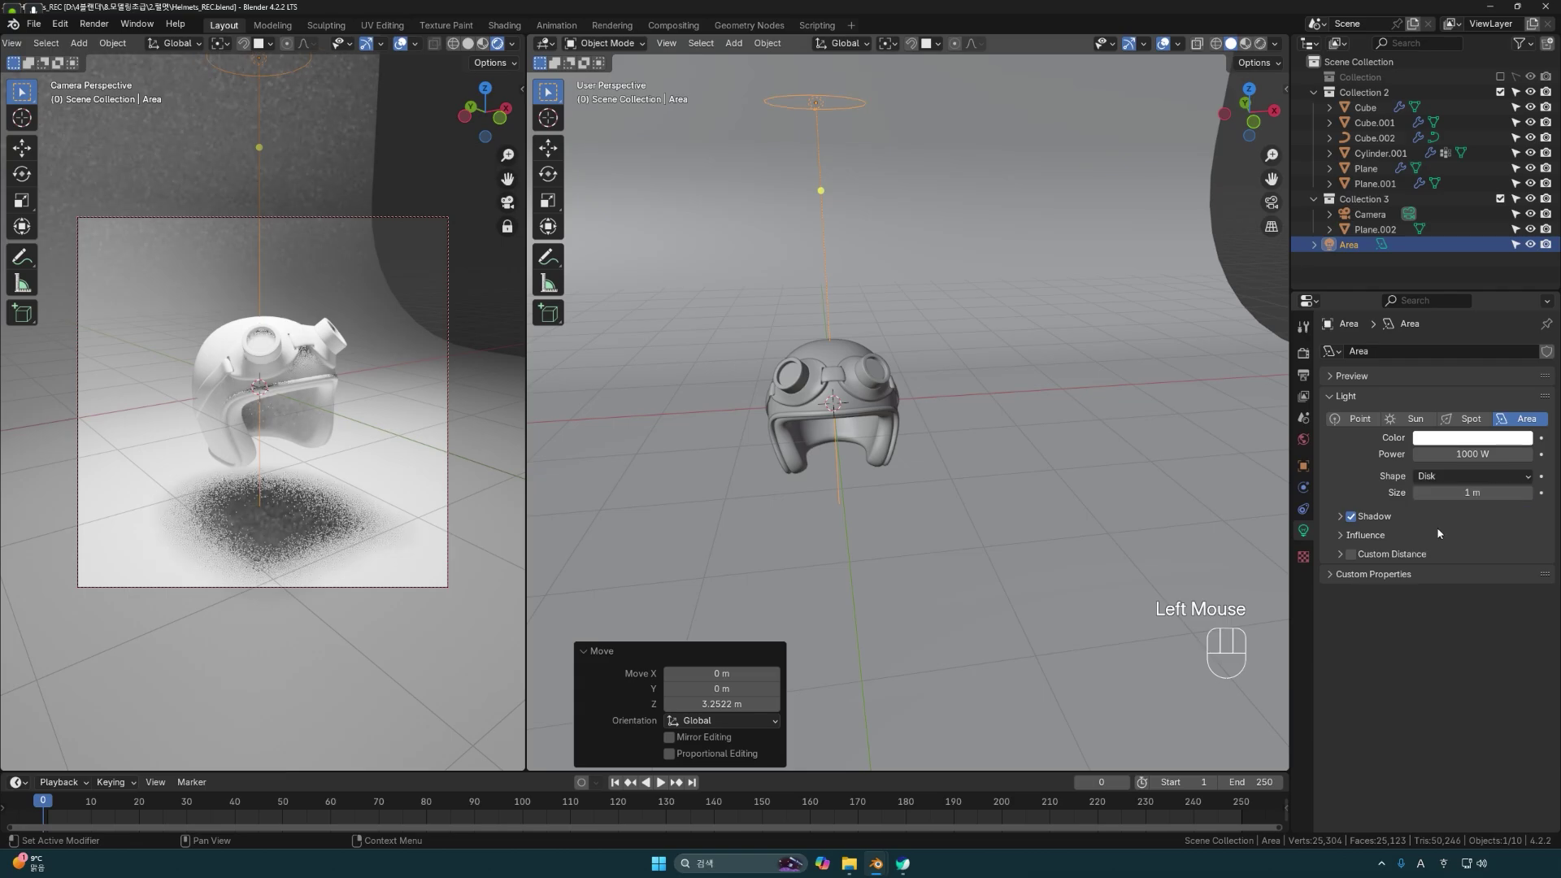
pyautogui.click(1475, 494)
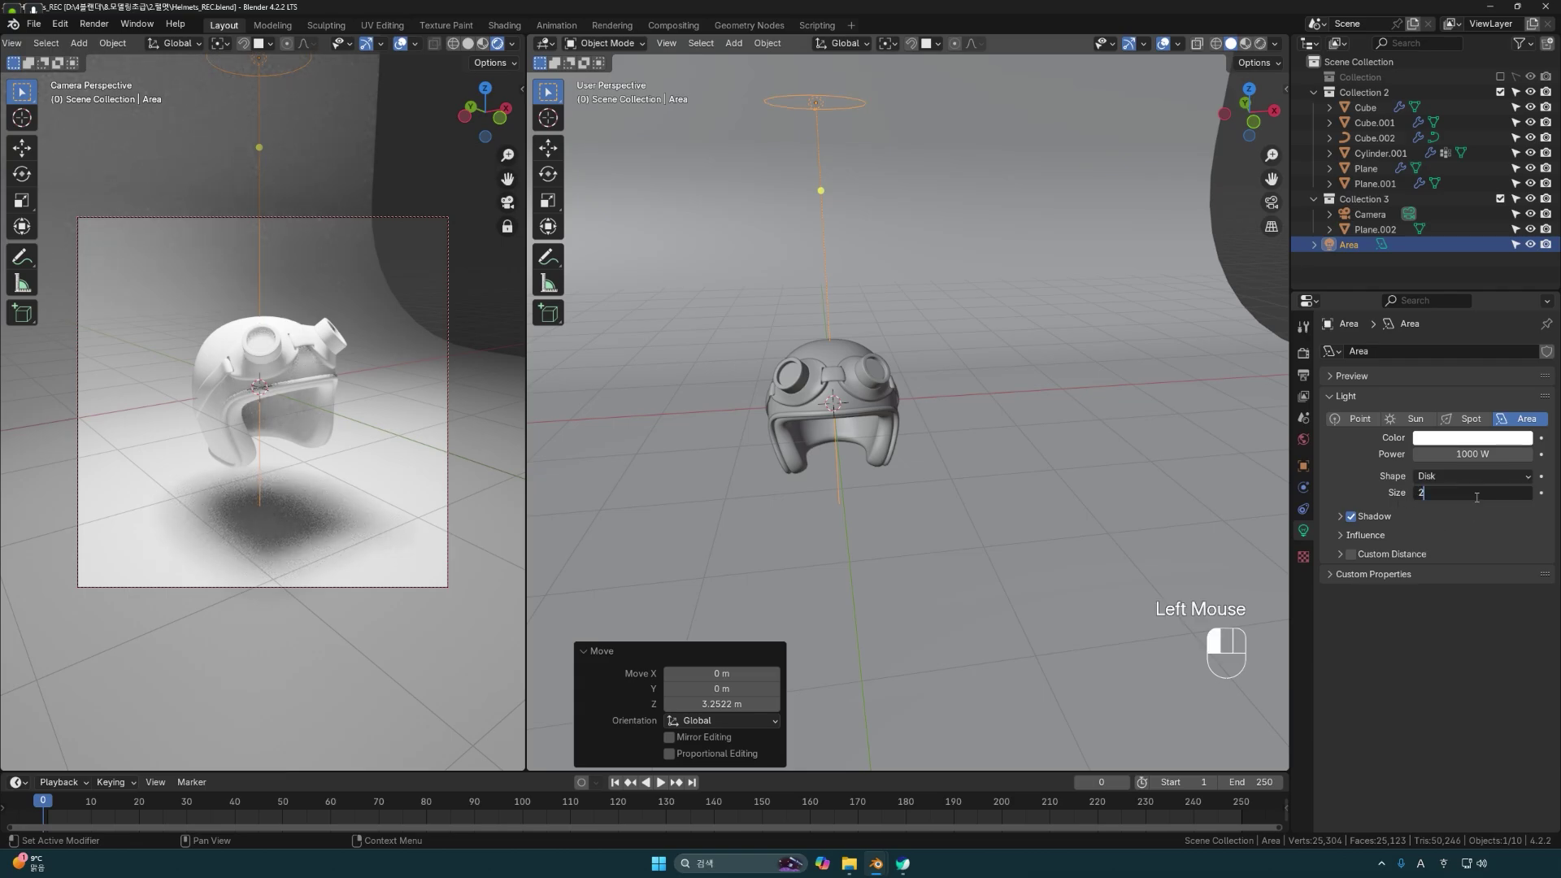
pyautogui.write('2')
pyautogui.press('Return')
# Set the overhead area light's power to 800 W.
pyautogui.scroll(-3, 1013, 465)
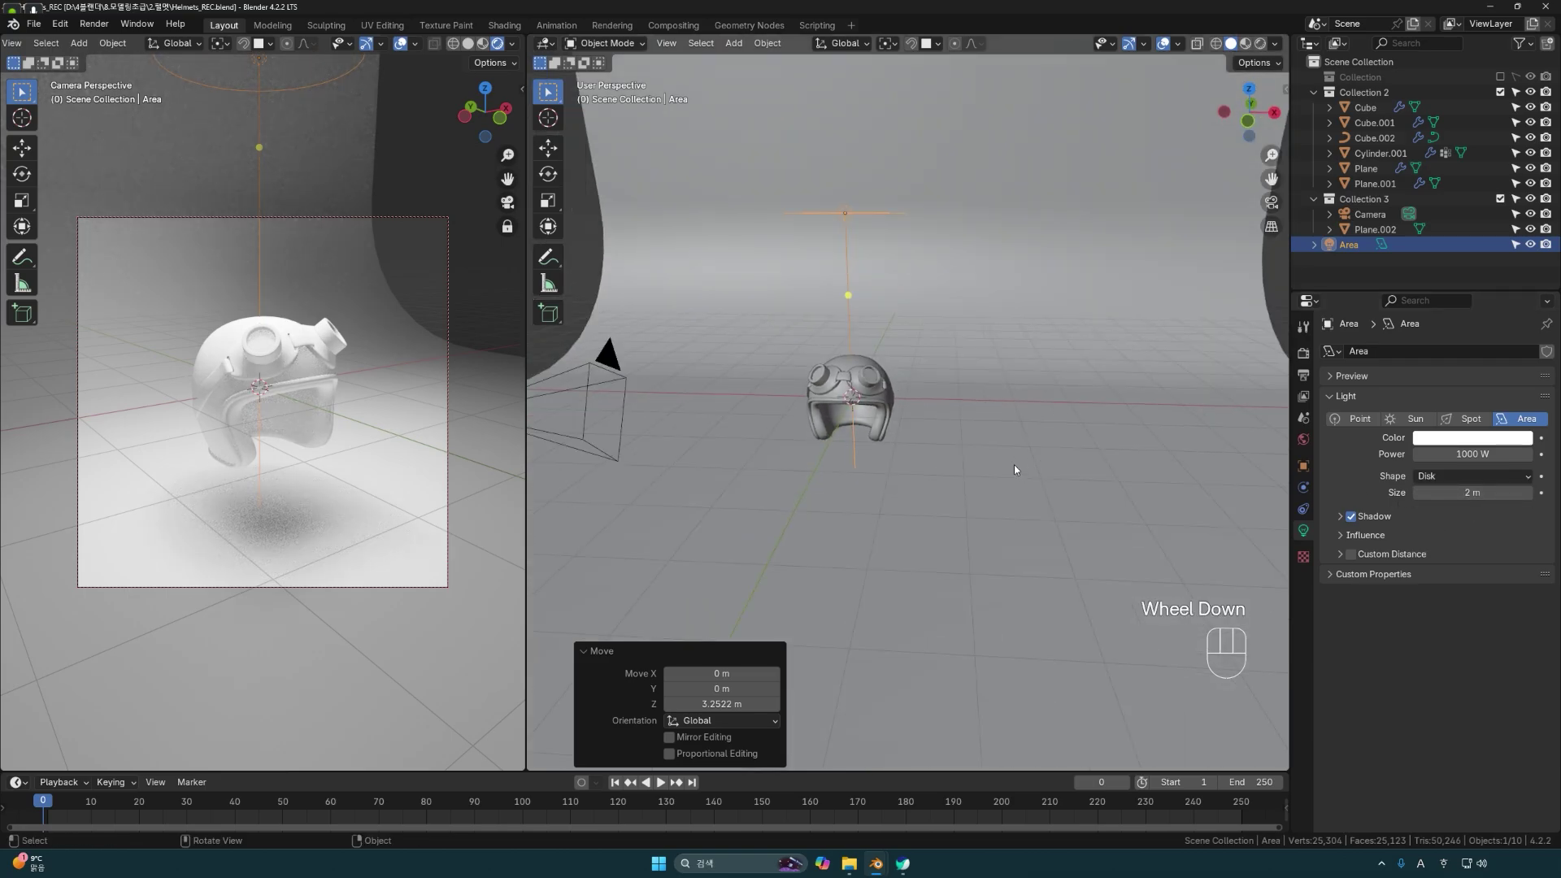
pyautogui.moveTo(1013, 465); pyautogui.dragTo(886, 308, button='middle')
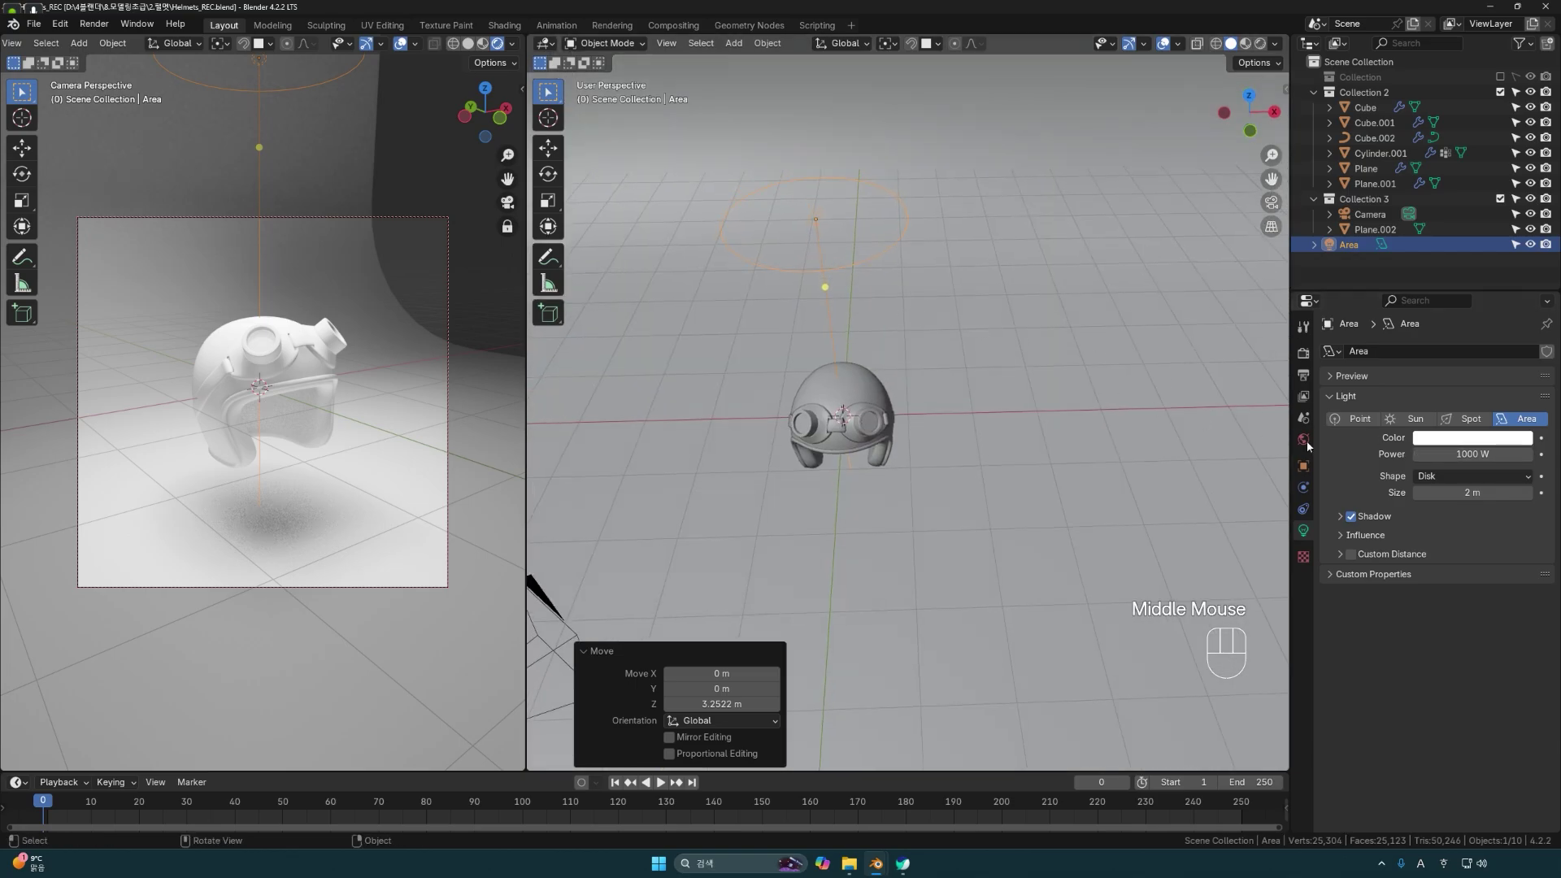
pyautogui.click(1474, 454)
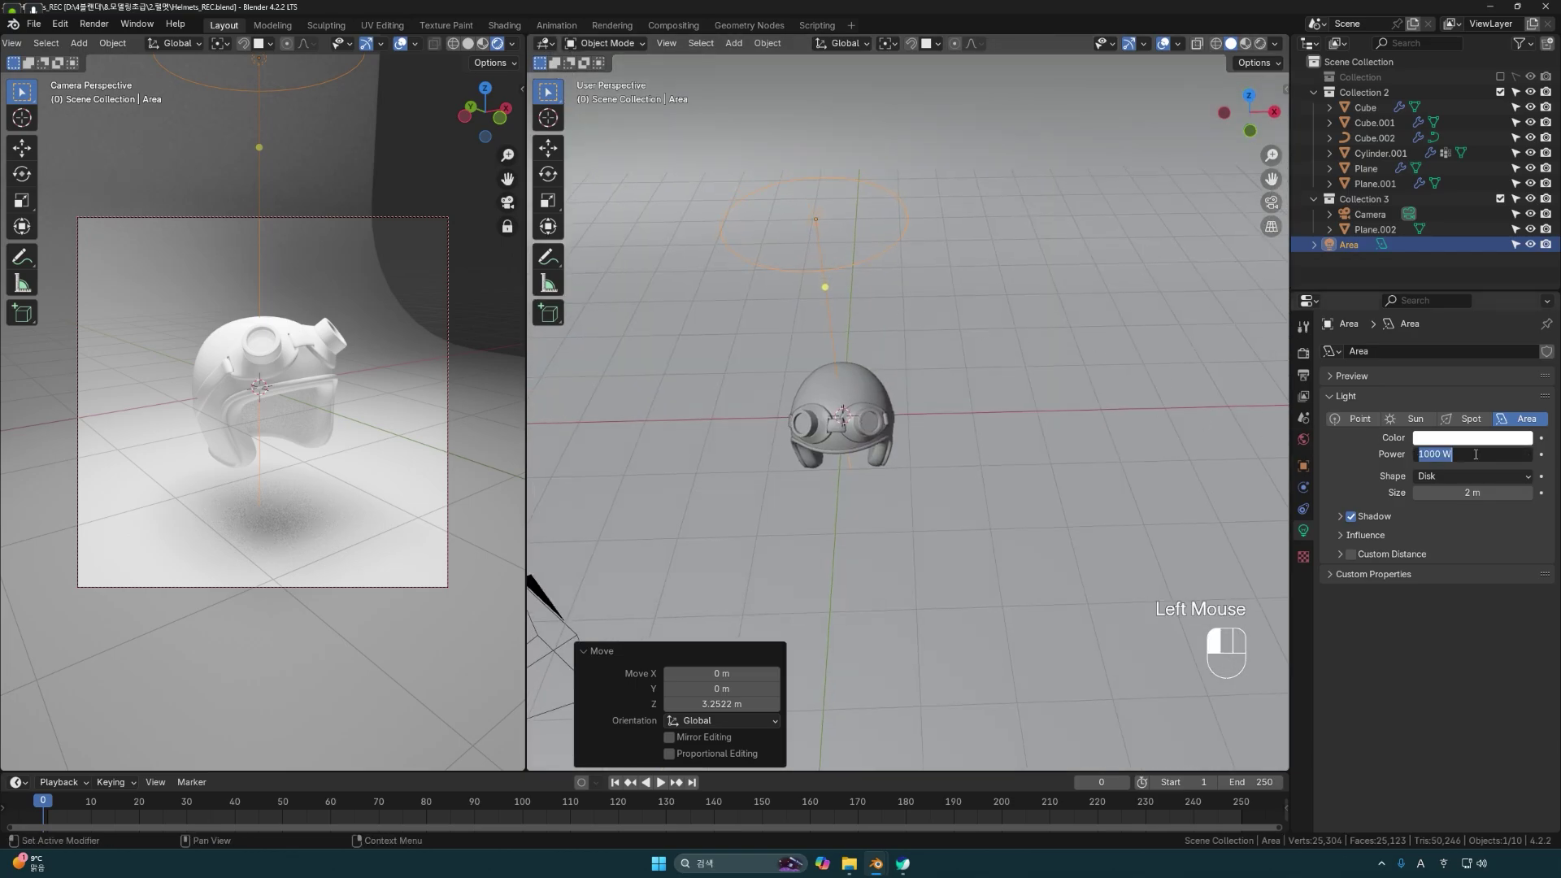
pyautogui.write('800')
pyautogui.press('Return')
# Duplicate the overhead area light in place and set the transform pivot point to the 3D Cursor.
pyautogui.moveTo(1100, 447); pyautogui.dragTo(914, 358, button='middle')
pyautogui.click(842, 314)
pyautogui.click(907, 342)
pyautogui.click(862, 325)
pyautogui.hotkey('shift', 'd')
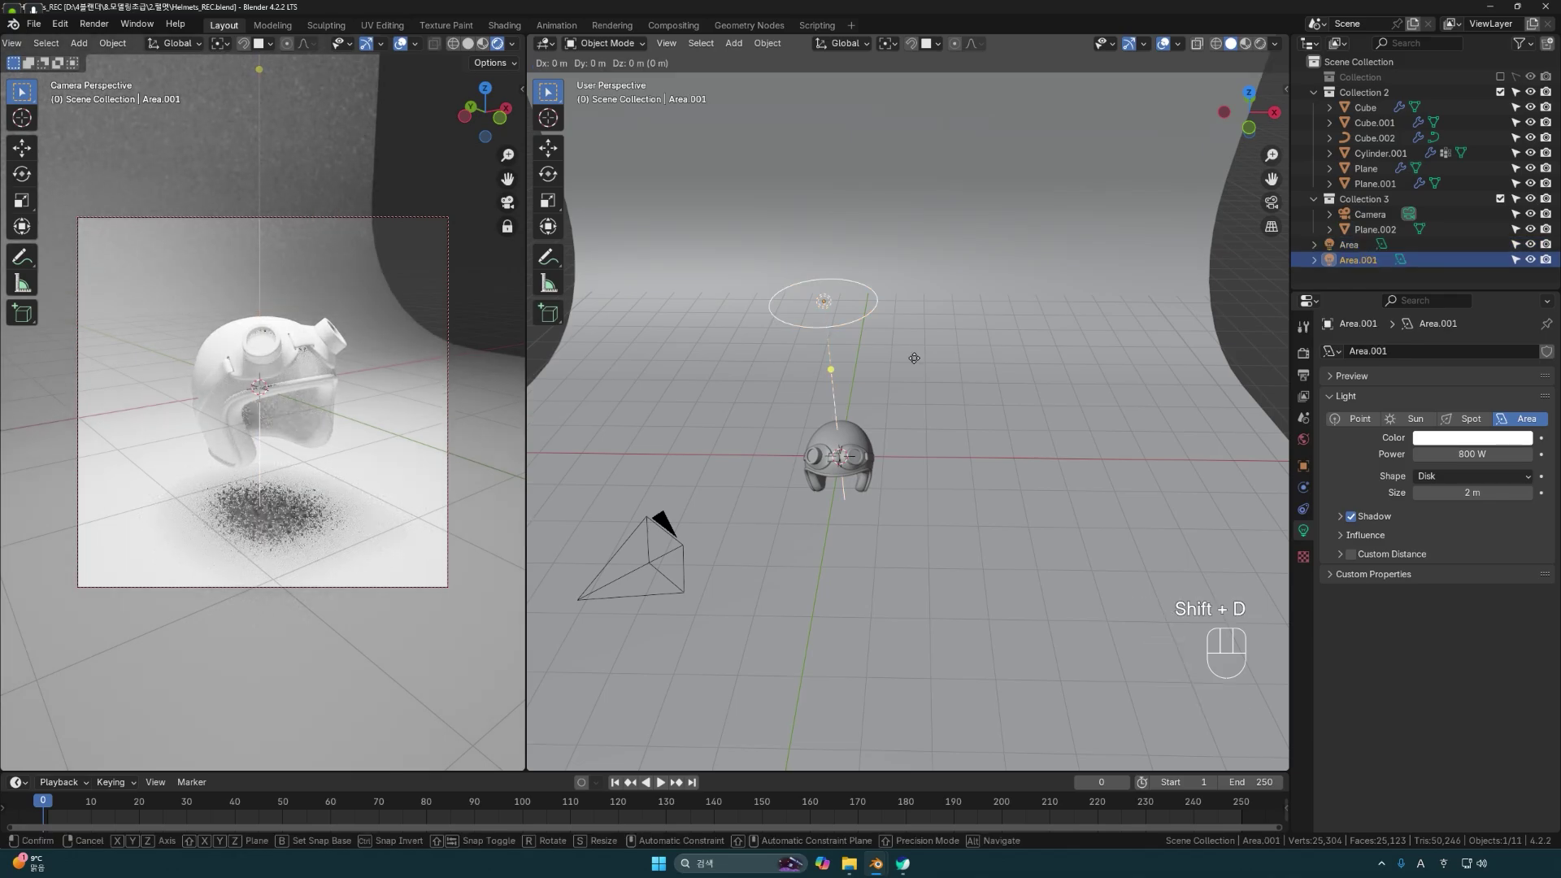
pyautogui.press('Escape')
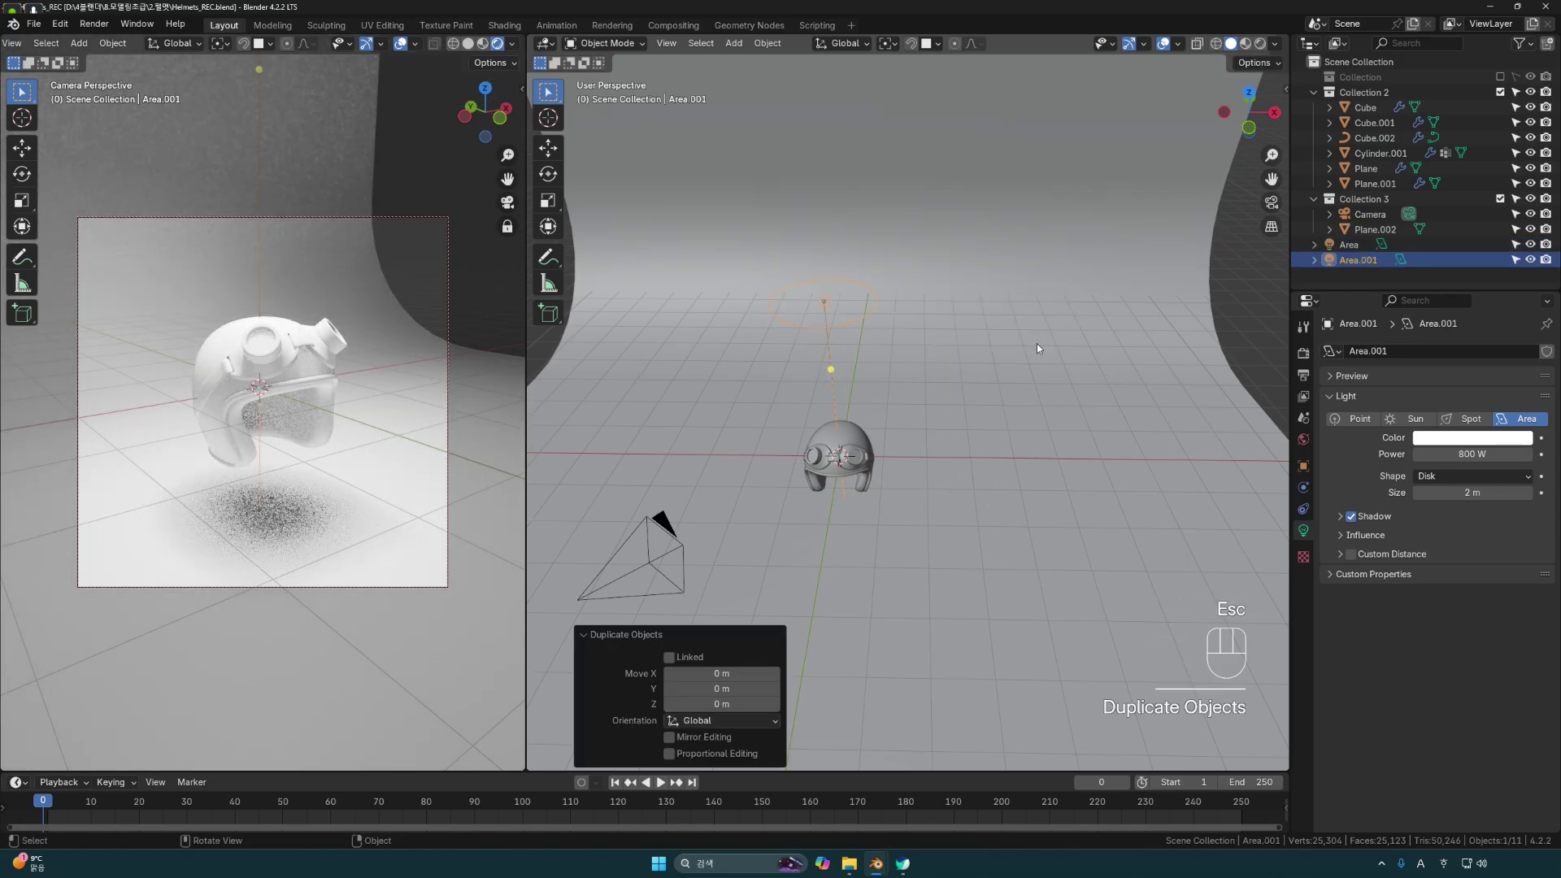
pyautogui.click(893, 45)
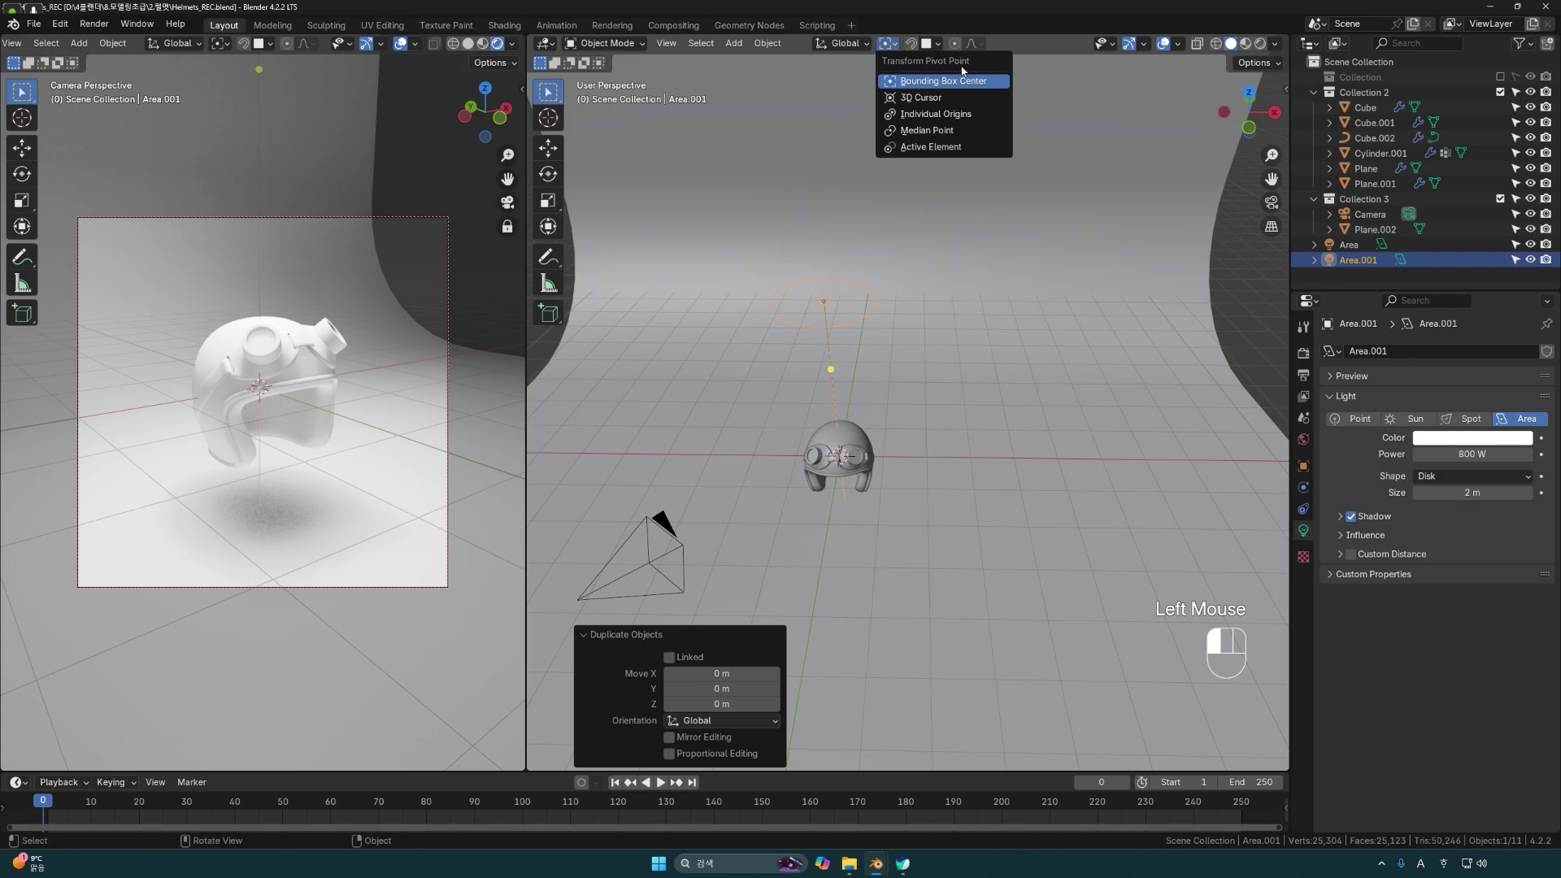
pyautogui.click(919, 98)
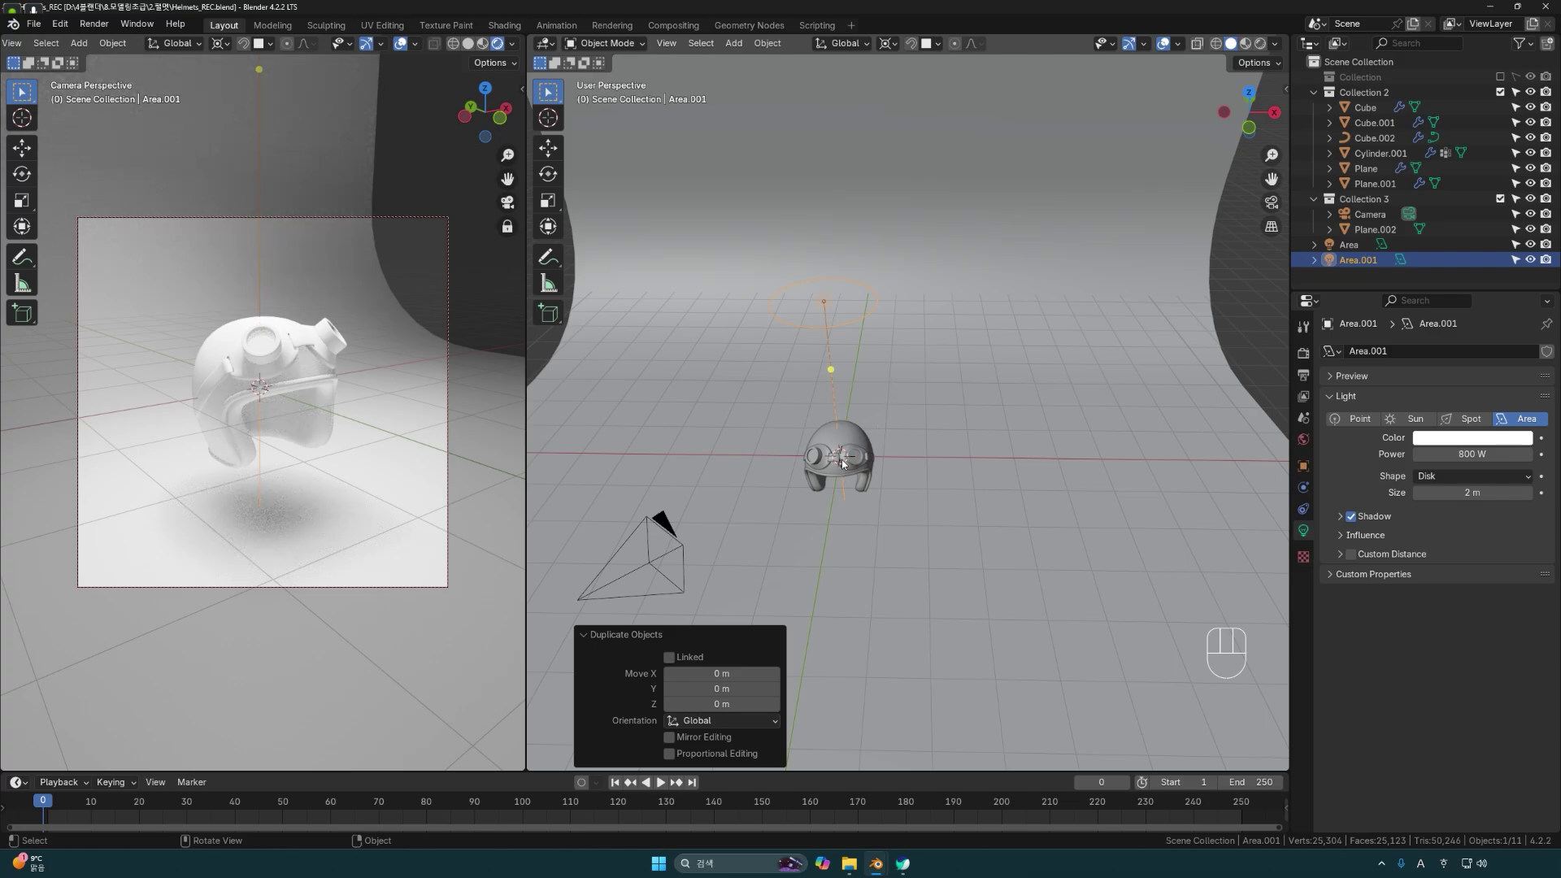
# Rotate the duplicated light around the 3D cursor so that it points at the helmet from the side opposite the camera.
pyautogui.press('r')
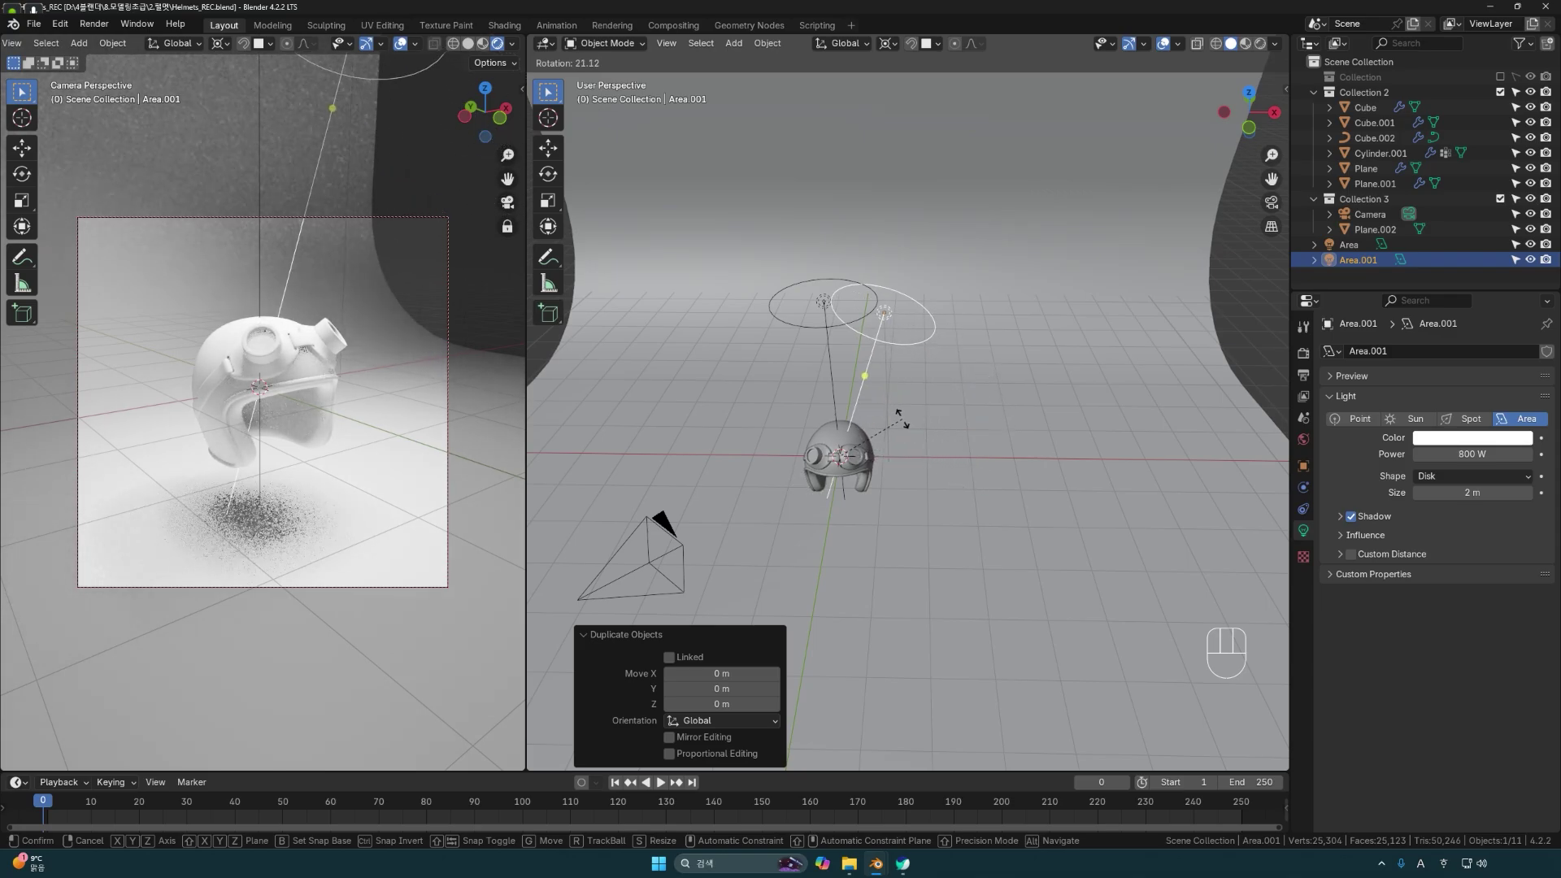
pyautogui.click(983, 487)
pyautogui.moveTo(984, 487); pyautogui.dragTo(1107, 464, button='middle')
pyautogui.press('r')
pyautogui.click(957, 552)
pyautogui.press('r')
pyautogui.click(979, 571)
# Move the side light along its local Z axis and set its power to 500 W.
pyautogui.press('g')
pyautogui.press('z')
pyautogui.press('z')
pyautogui.click(1126, 455)
pyautogui.click(1084, 503)
pyautogui.click(1466, 456)
pyautogui.write('500')
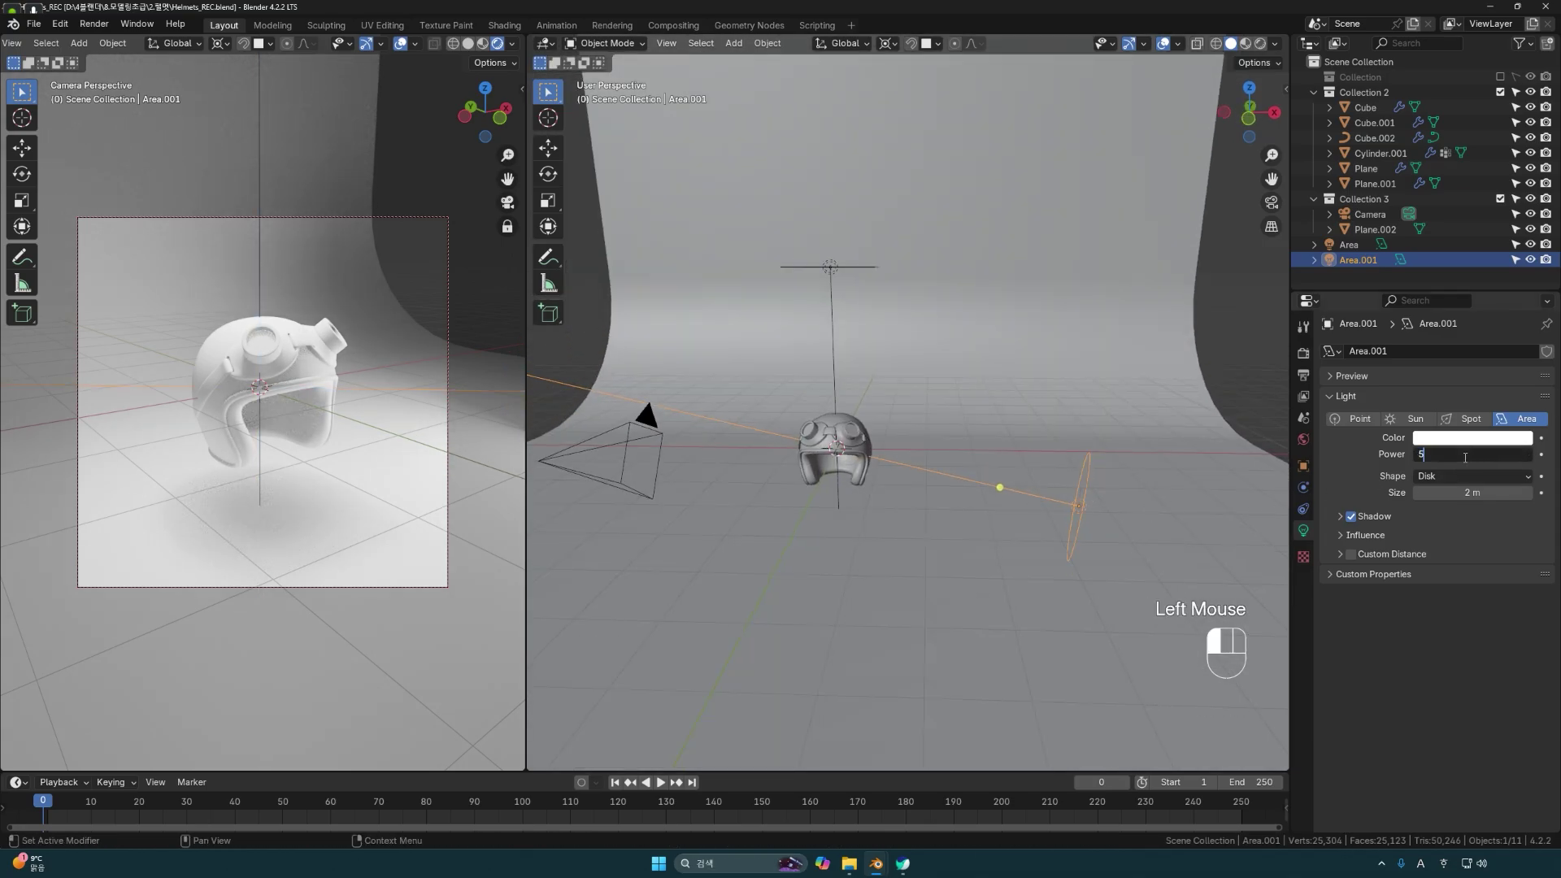
pyautogui.press('Return')
# Select the overhead area light and duplicate it in place.
pyautogui.moveTo(1220, 449); pyautogui.dragTo(949, 435, button='middle')
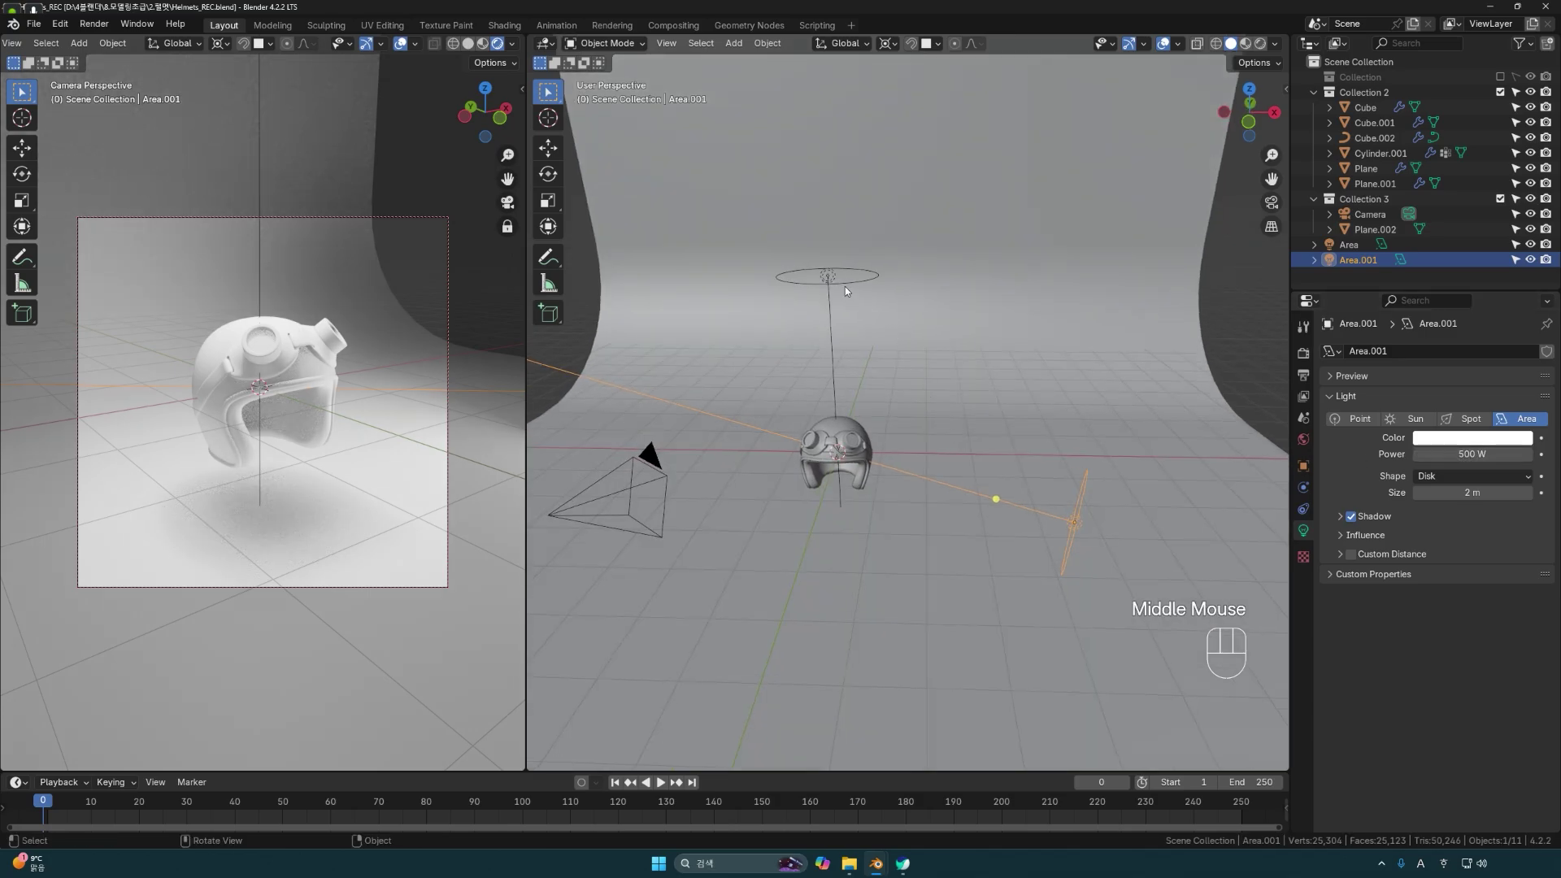
pyautogui.click(849, 293)
pyautogui.moveTo(856, 295); pyautogui.dragTo(846, 341, button='middle')
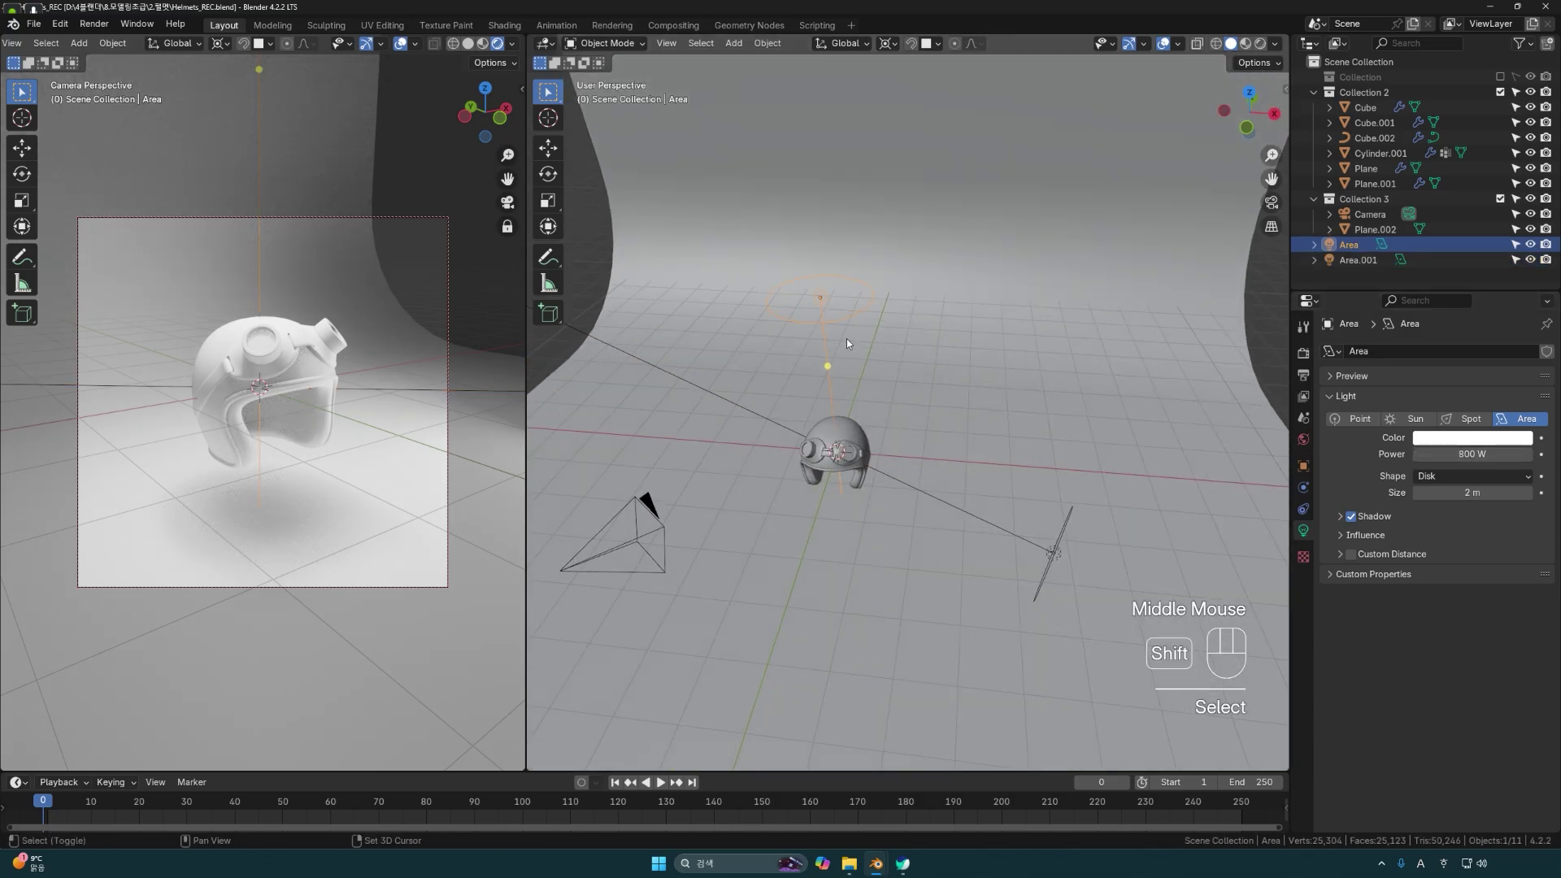
pyautogui.hotkey('shift', 'd')
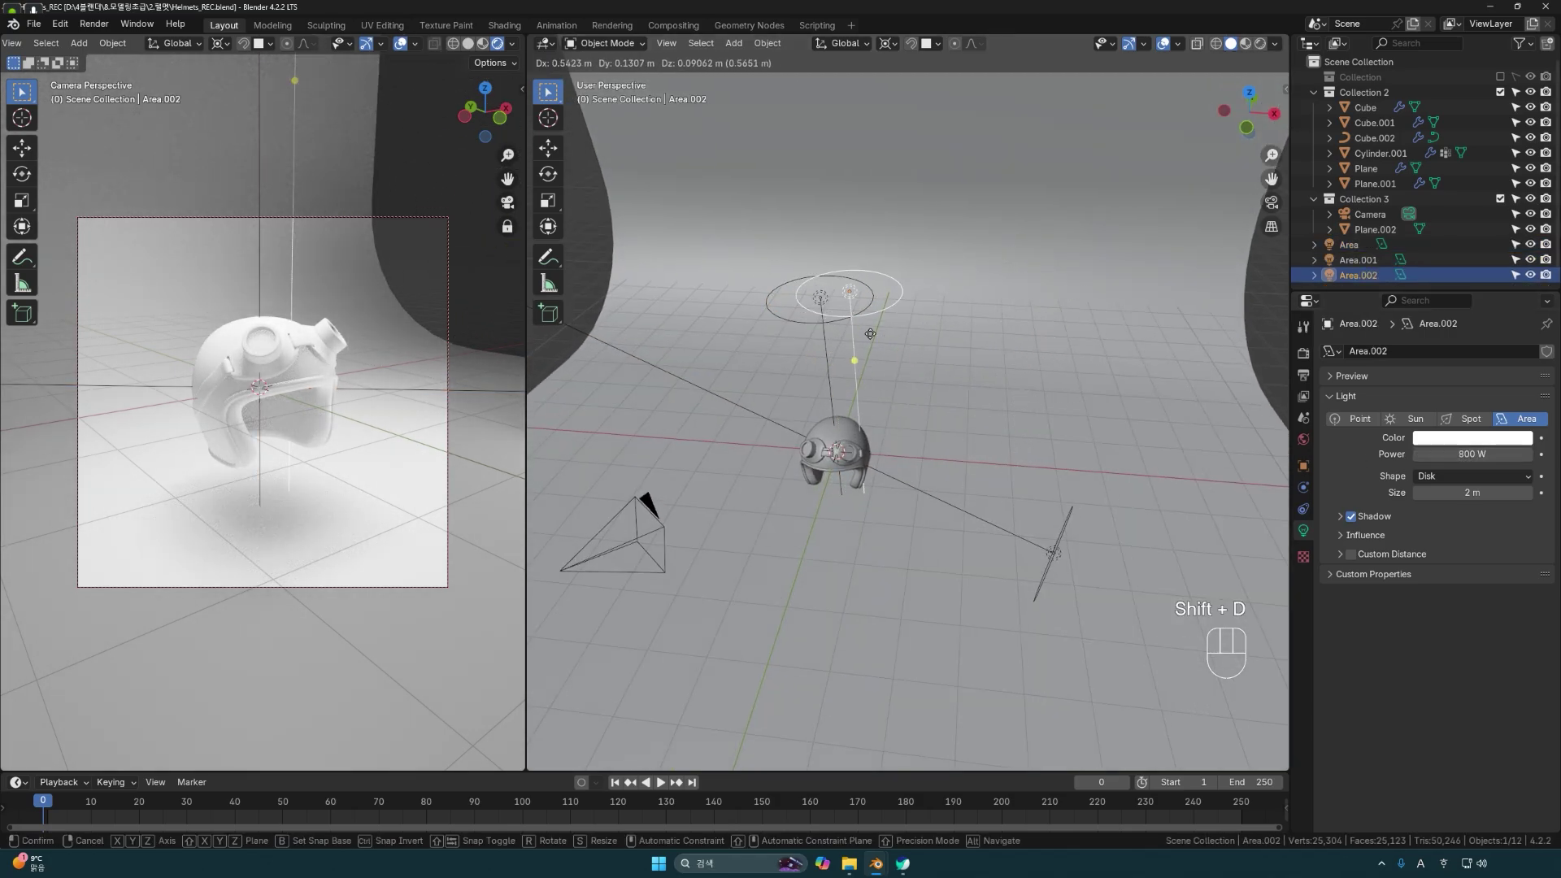
pyautogui.rightClick(869, 333)
# Rotate the duplicated area light around the 3D cursor toward the camera side, about -56° in perspective and about -19° seen from above.
pyautogui.scroll(-2, 942, 390)
pyautogui.moveTo(909, 385); pyautogui.dragTo(922, 389, button='middle')
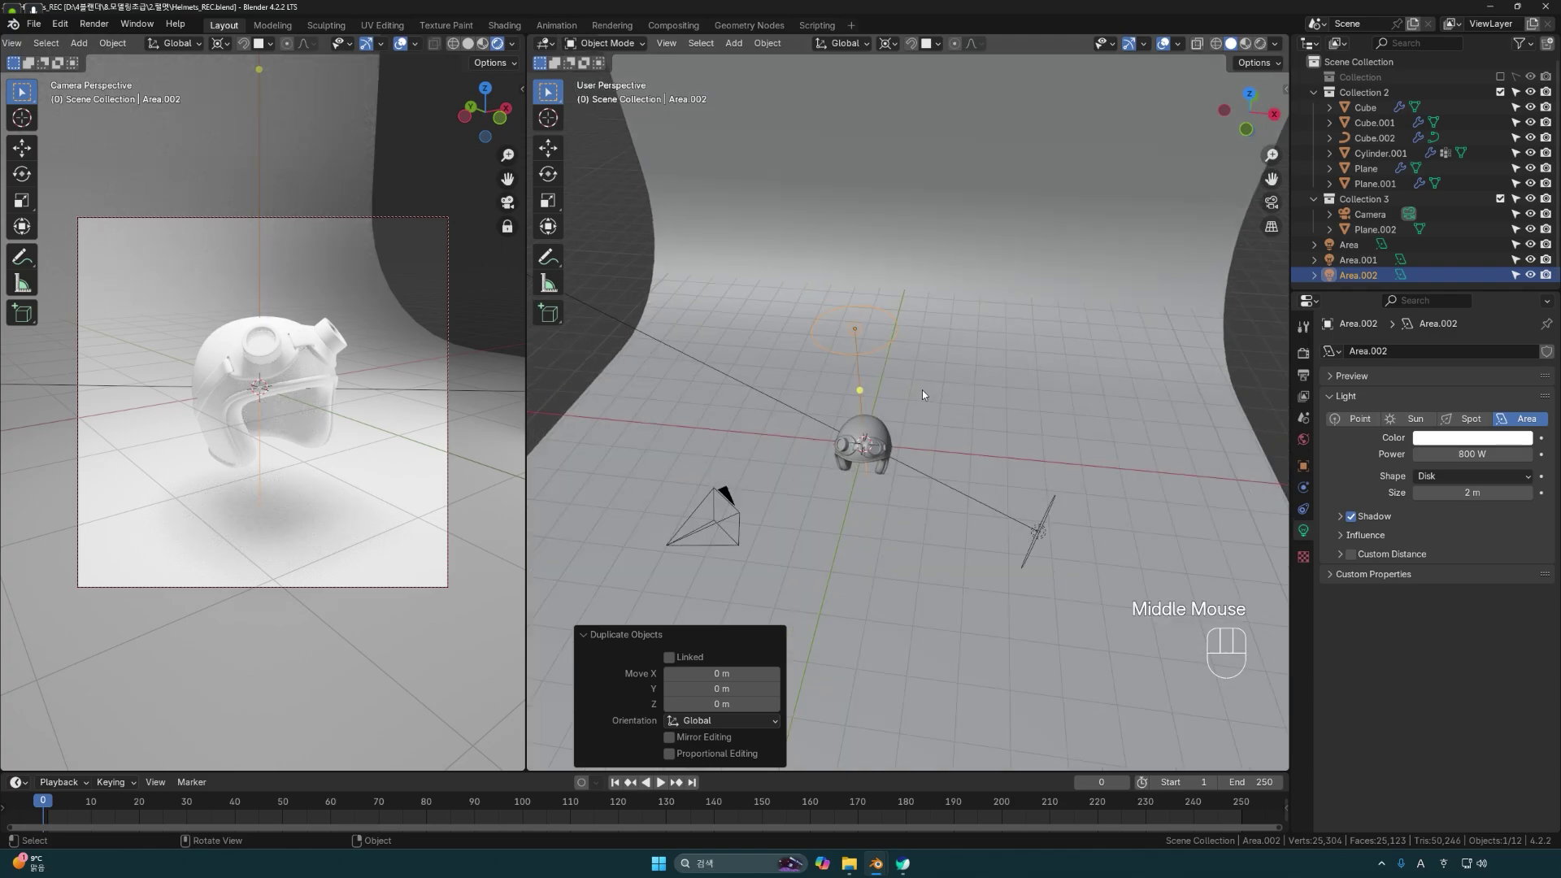
pyautogui.press('r')
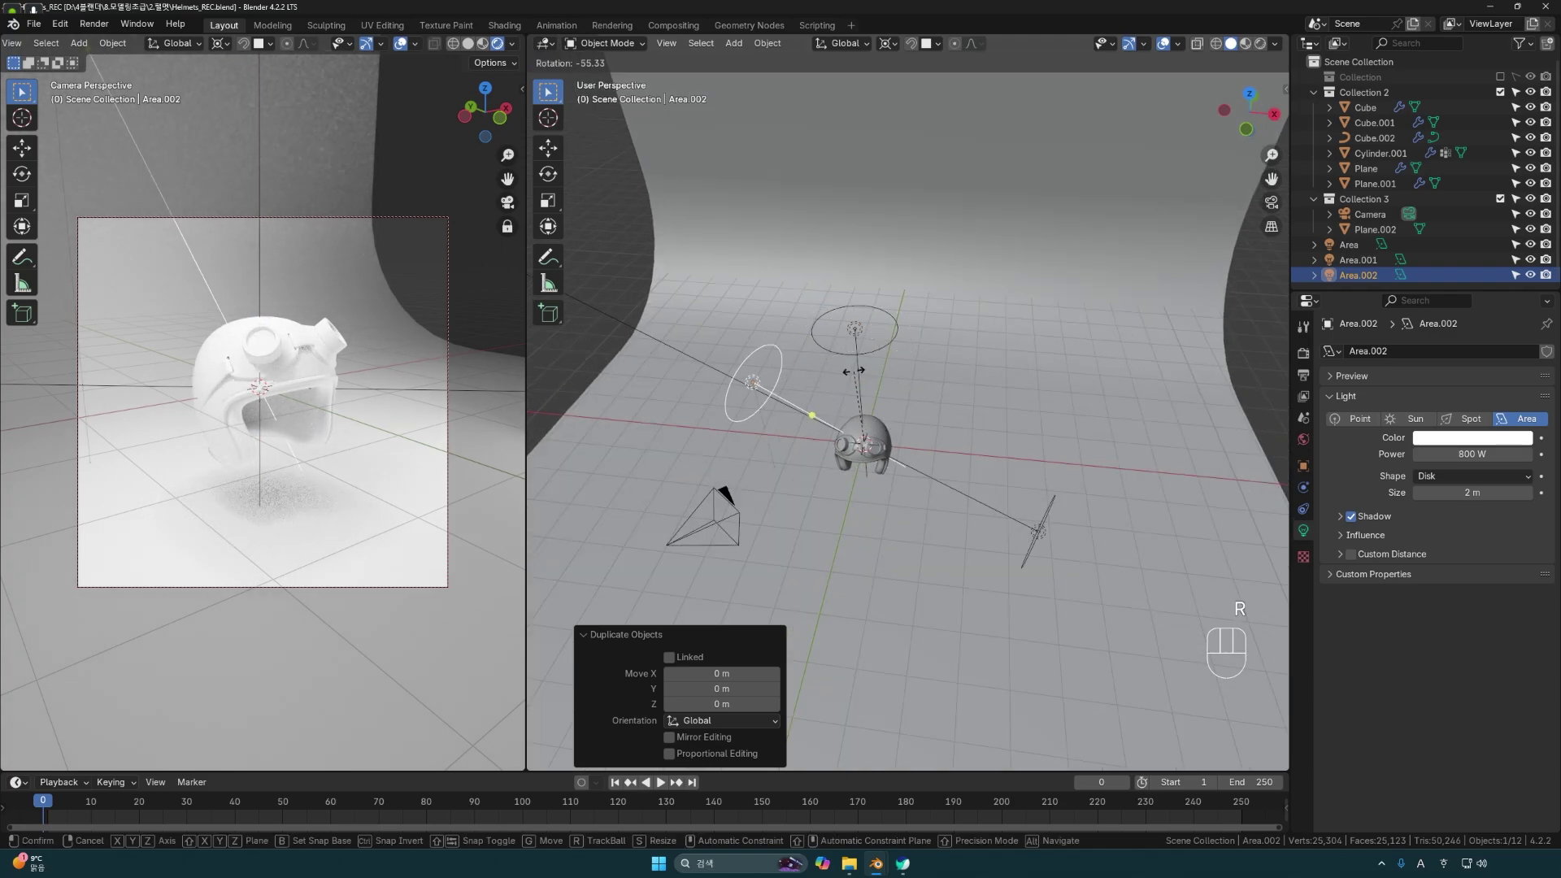
pyautogui.click(853, 371)
pyautogui.moveTo(899, 436); pyautogui.dragTo(898, 460, button='middle')
pyautogui.press('KP_7')
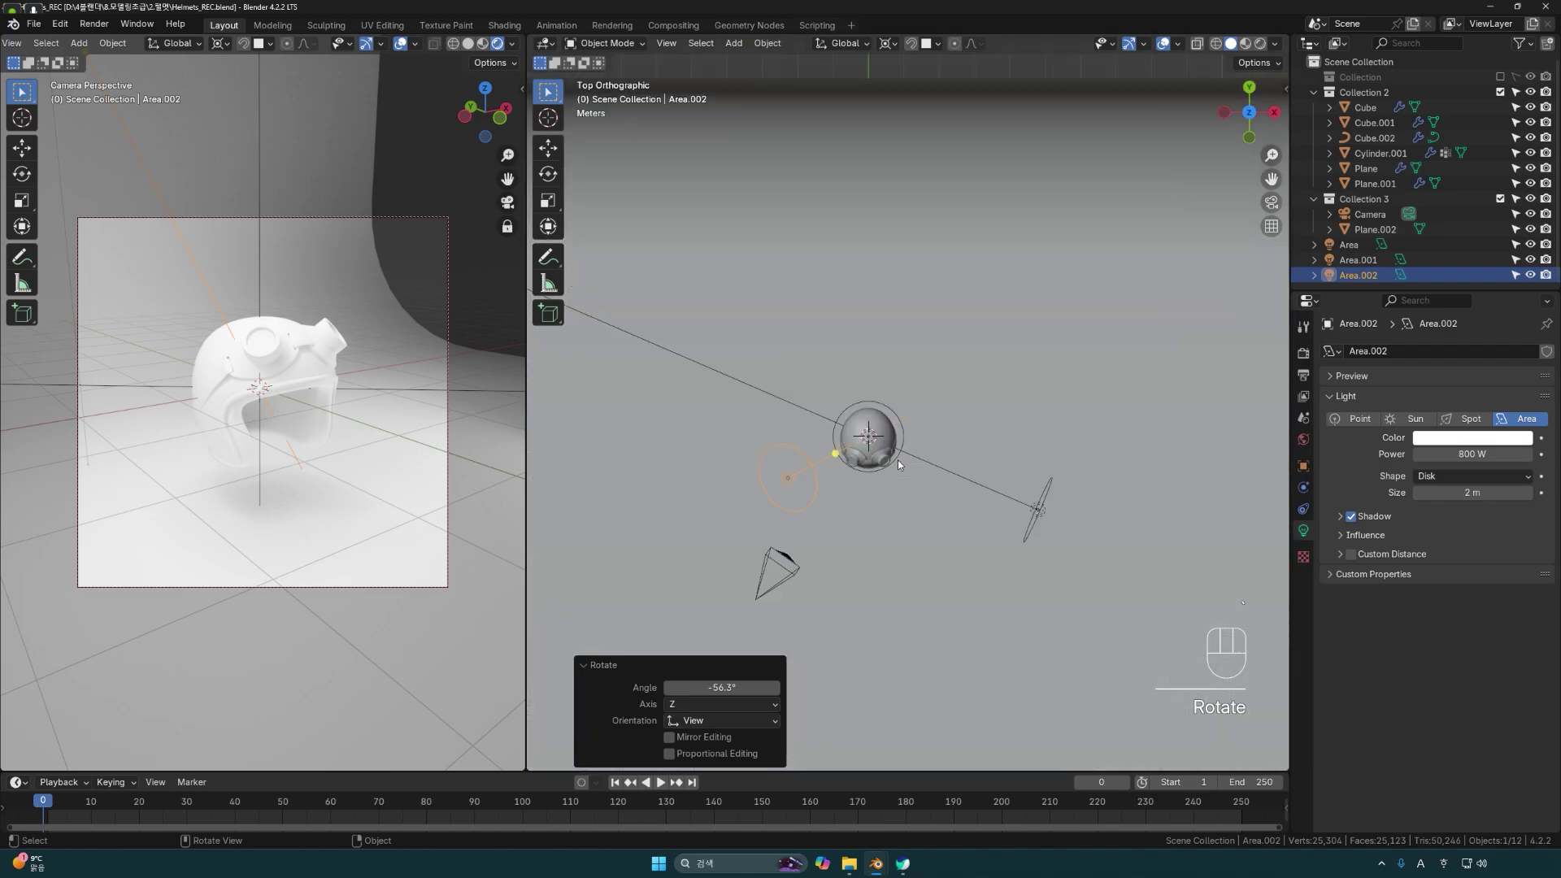
pyautogui.press('r')
pyautogui.click(1003, 528)
# Move the camera-side area light about 2.7 m outward along its local Z axis.
pyautogui.press('z')
pyautogui.press('z')
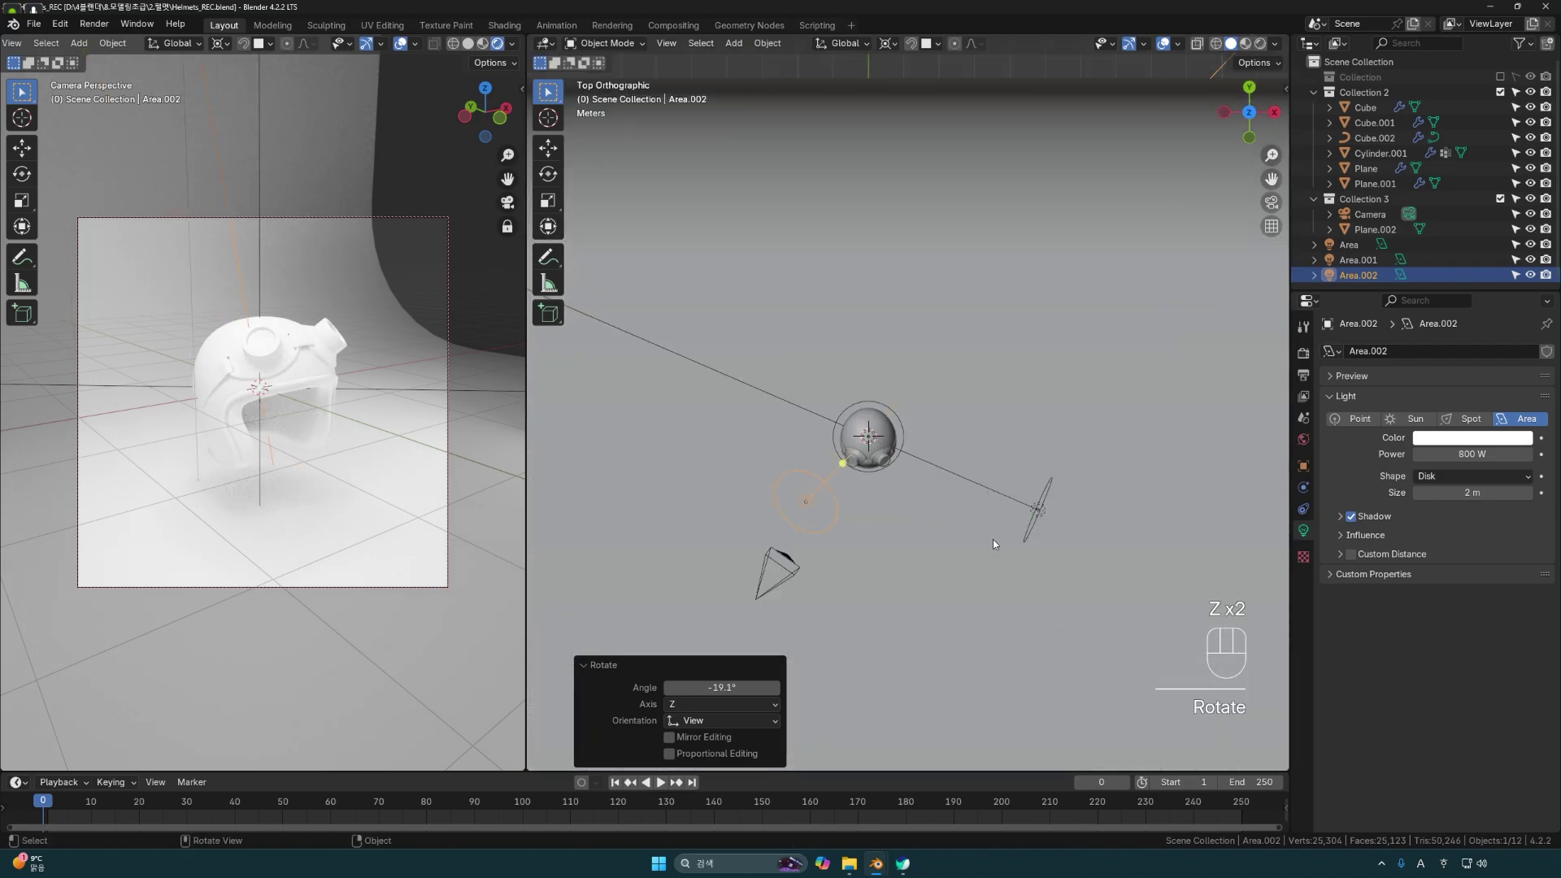
pyautogui.press('g')
pyautogui.press('z')
pyautogui.press('z')
pyautogui.click(953, 587)
# Rotate the camera-side area light about -17° around the 3D cursor in the right side view.
pyautogui.moveTo(952, 587); pyautogui.dragTo(874, 315, button='middle')
pyautogui.press('`')
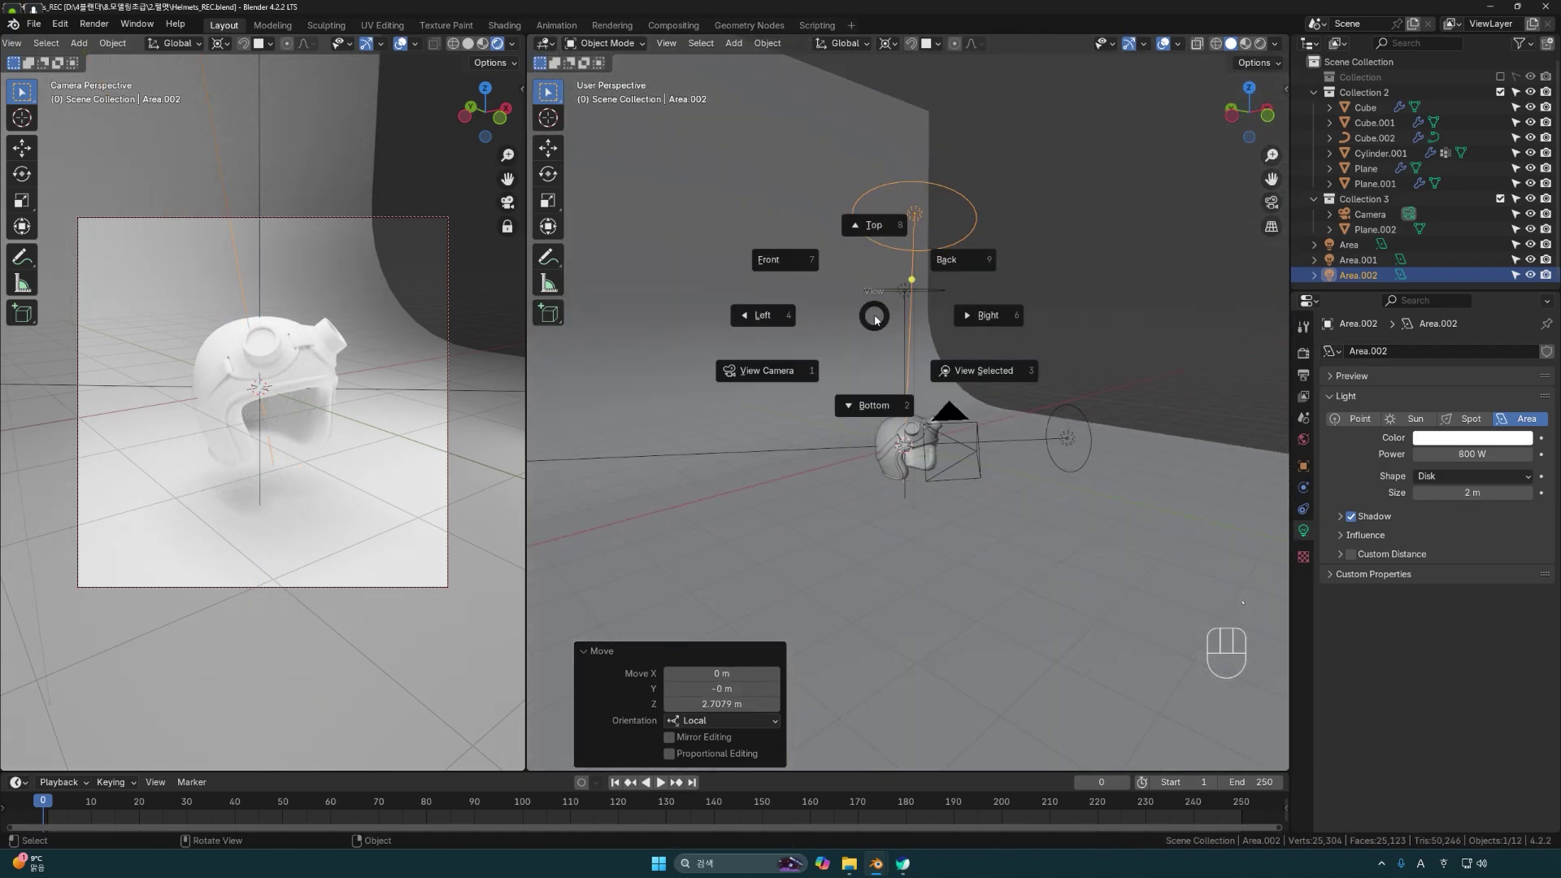
pyautogui.press('6')
pyautogui.press('r')
pyautogui.click(770, 341)
pyautogui.moveTo(770, 342); pyautogui.dragTo(932, 488, button='middle')
pyautogui.scroll(2, 970, 445)
pyautogui.scroll(-1, 952, 455)
pyautogui.scroll(1, 940, 485)
pyautogui.scroll(-2, 940, 485)
# Enlarge the timeline area, turn it into a Shader Editor and switch its shader type to World.
pyautogui.moveTo(422, 770); pyautogui.dragTo(447, 569)
pyautogui.scroll(4, 500, 224)
pyautogui.click(484, 256)
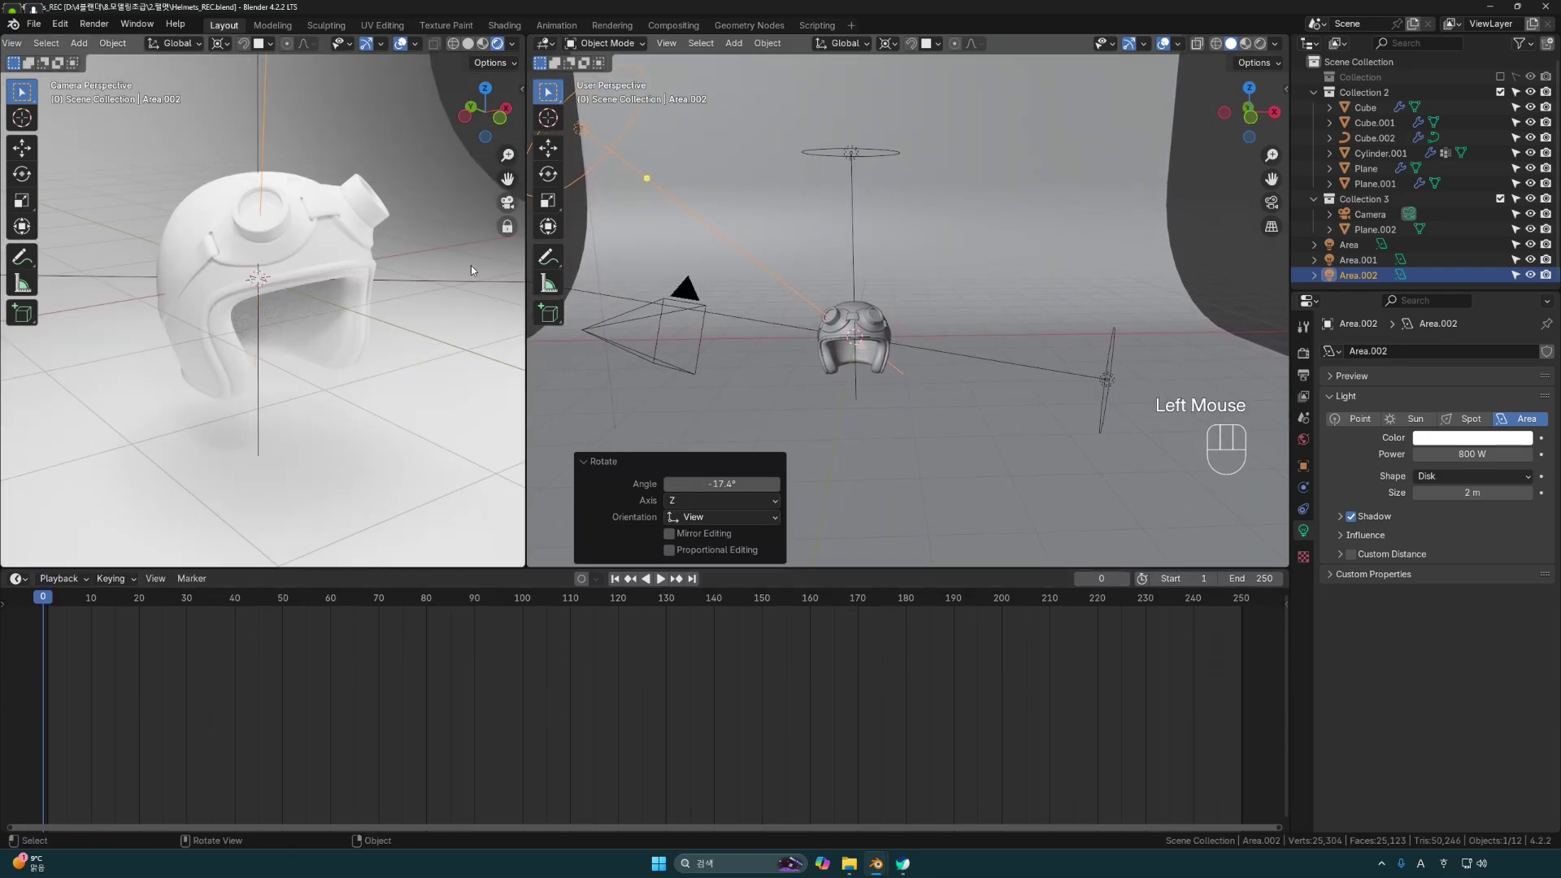
pyautogui.click(16, 577)
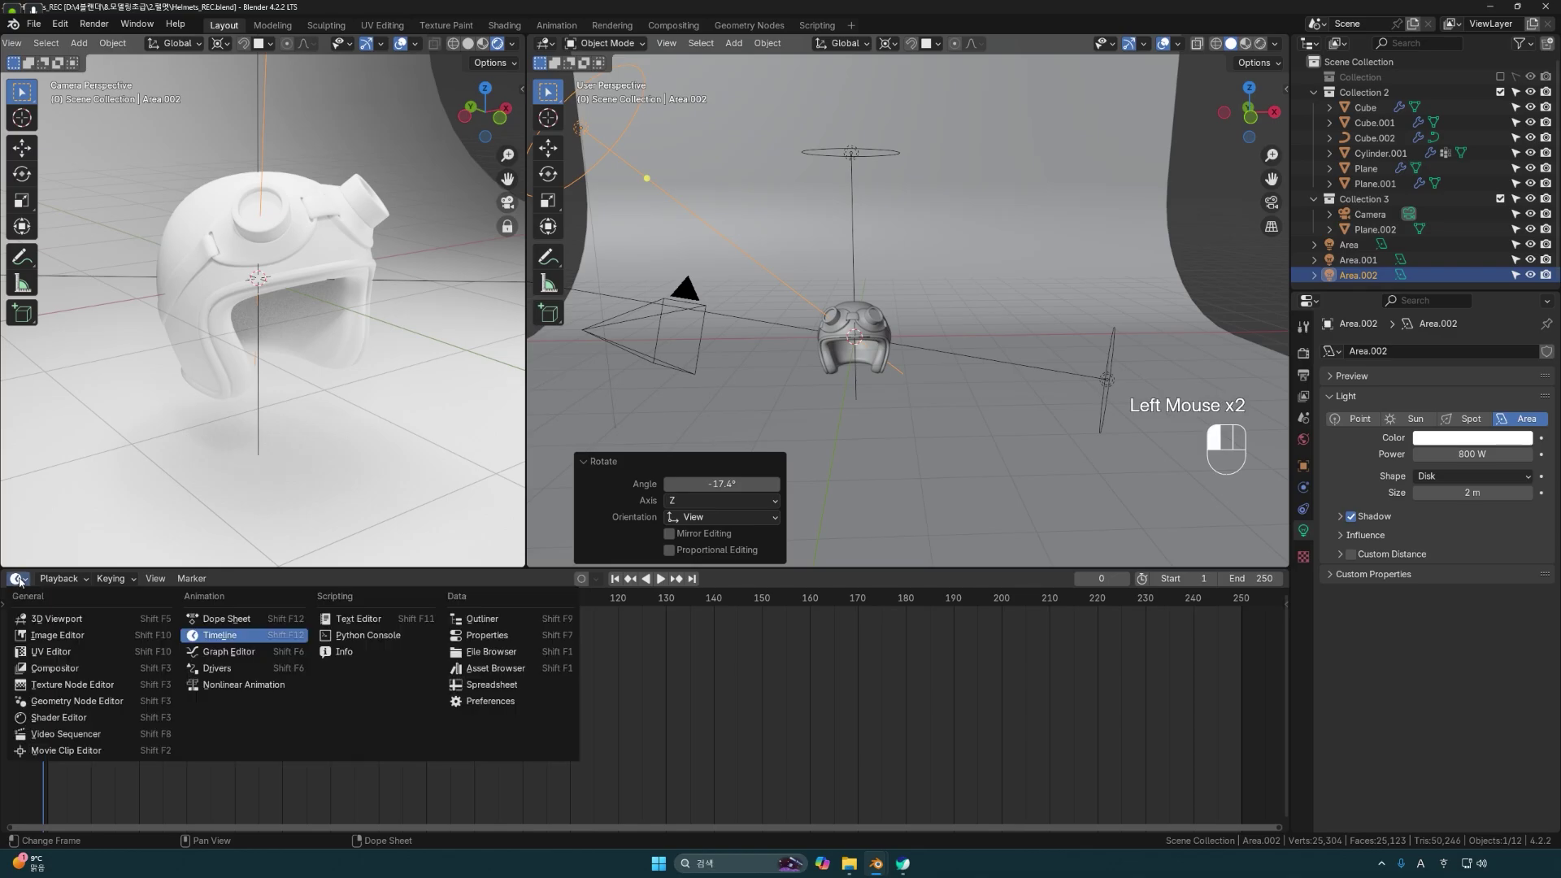
pyautogui.click(61, 719)
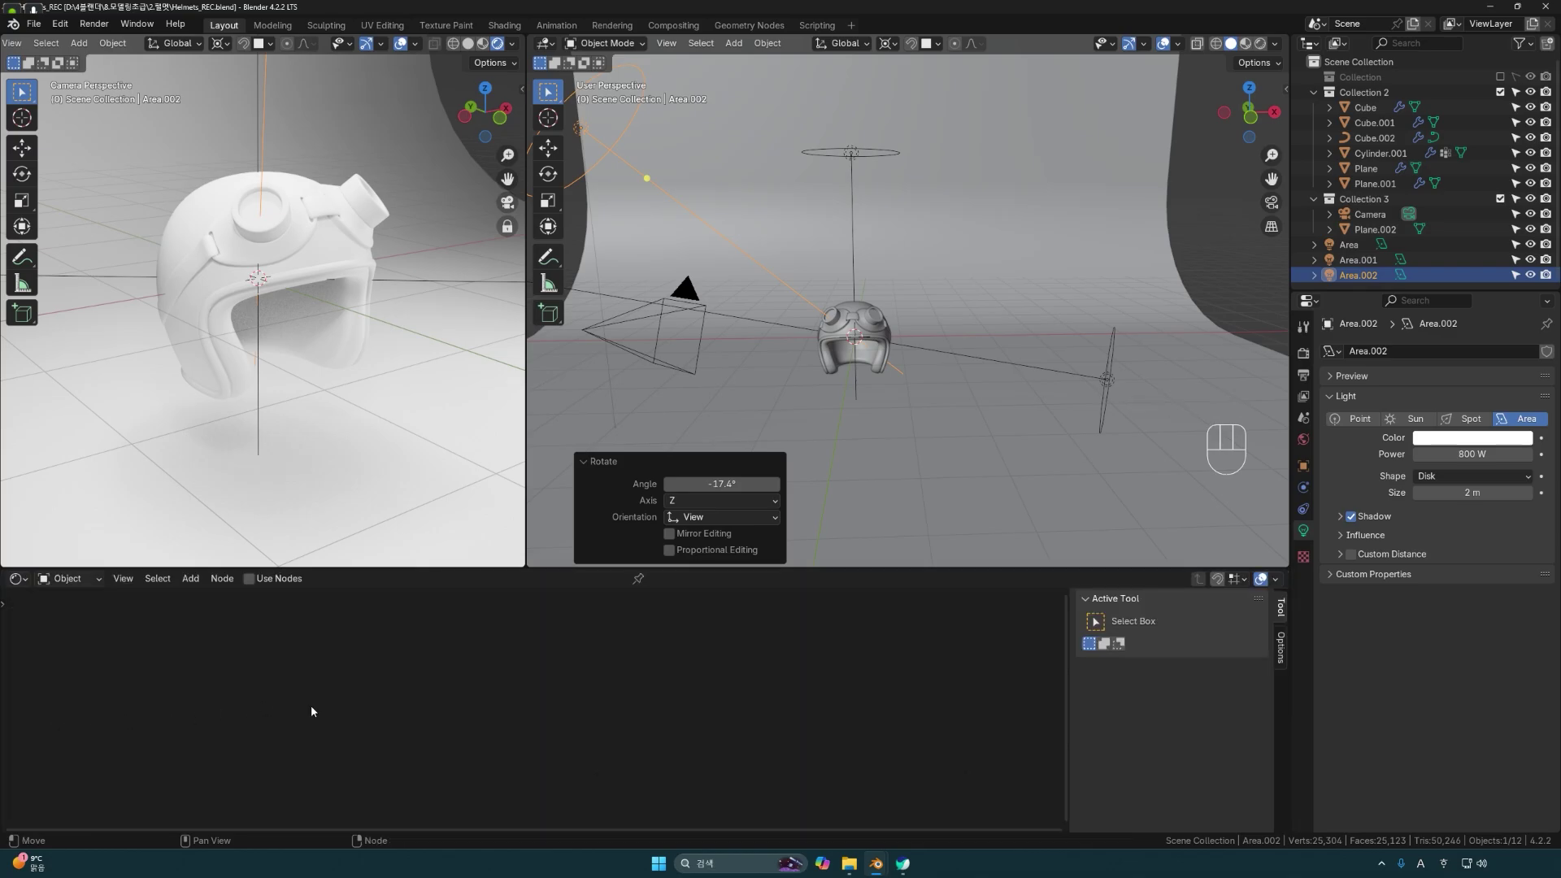
pyautogui.click(85, 582)
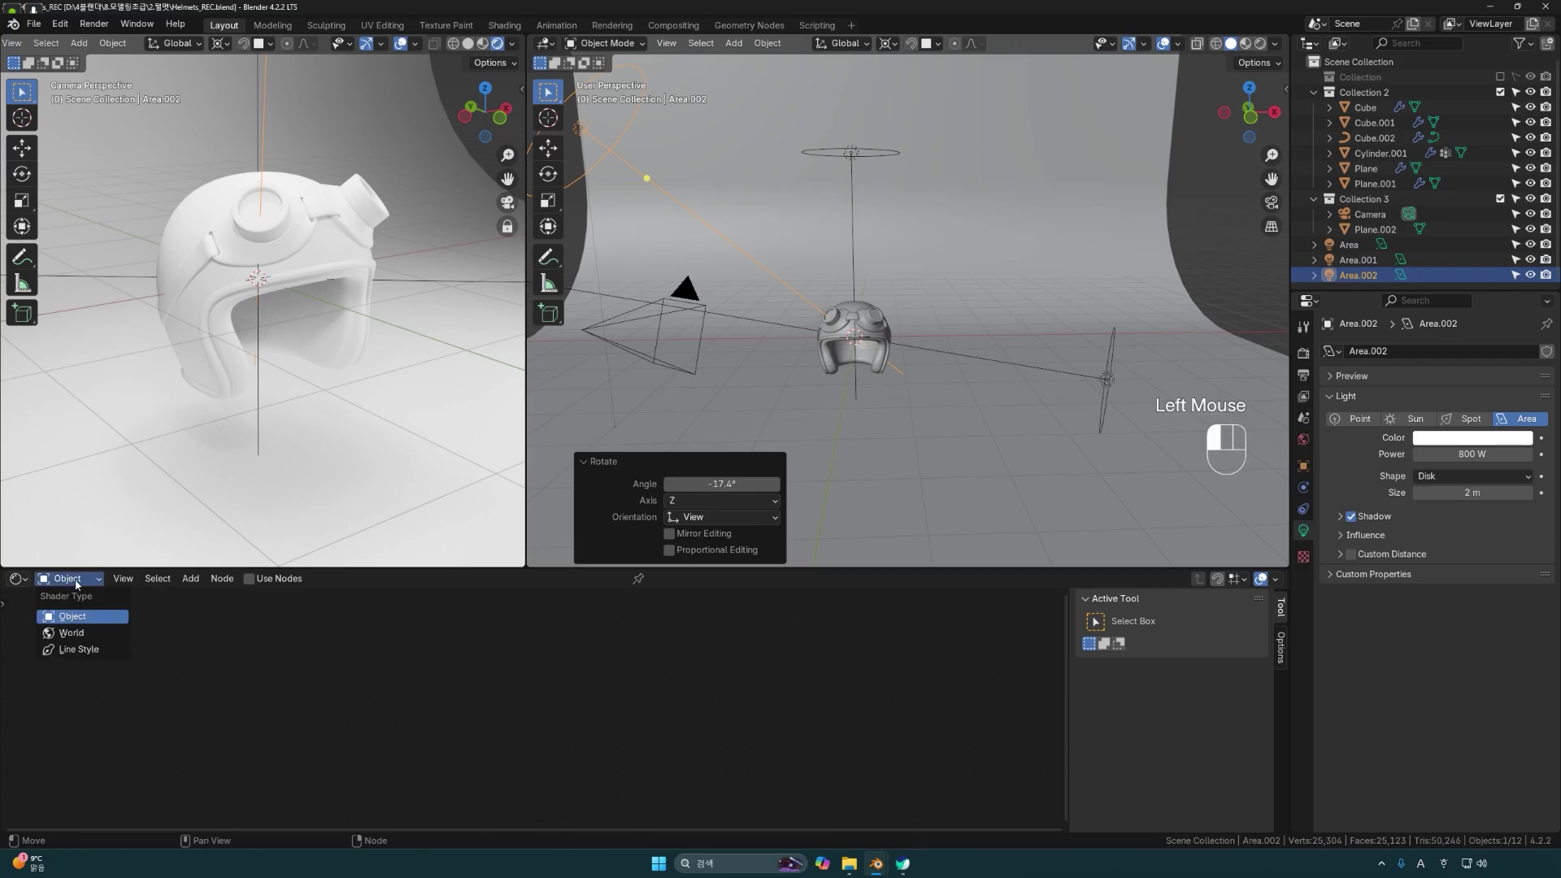
pyautogui.click(77, 639)
# Duplicate the world's Background node and place the copy below the original.
pyautogui.scroll(4, 496, 662)
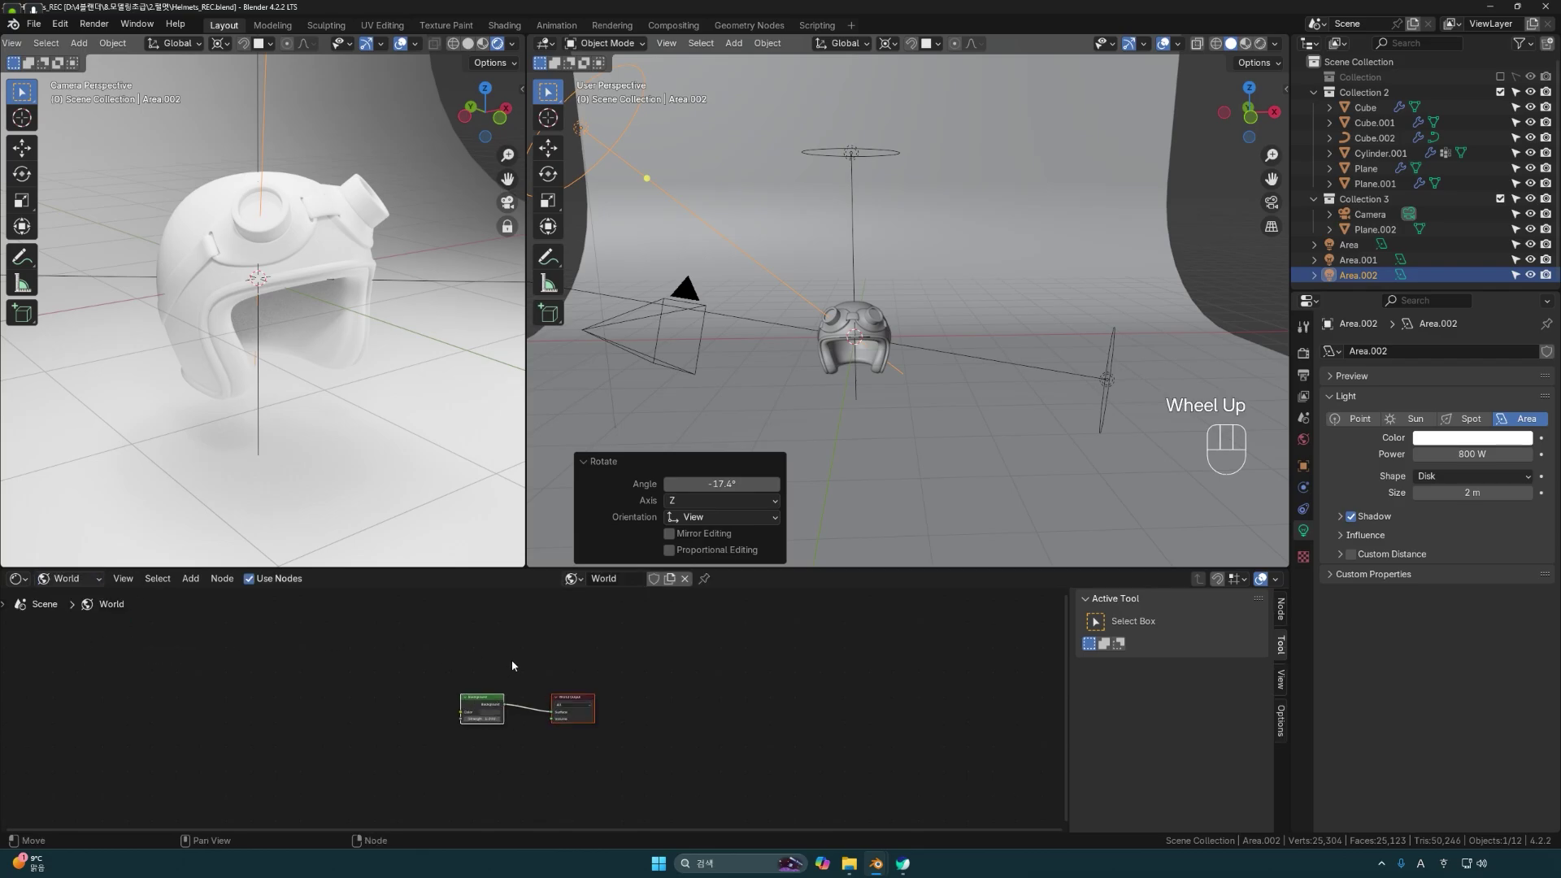
pyautogui.moveTo(521, 669); pyautogui.dragTo(648, 642, button='middle')
pyautogui.scroll(2, 637, 668)
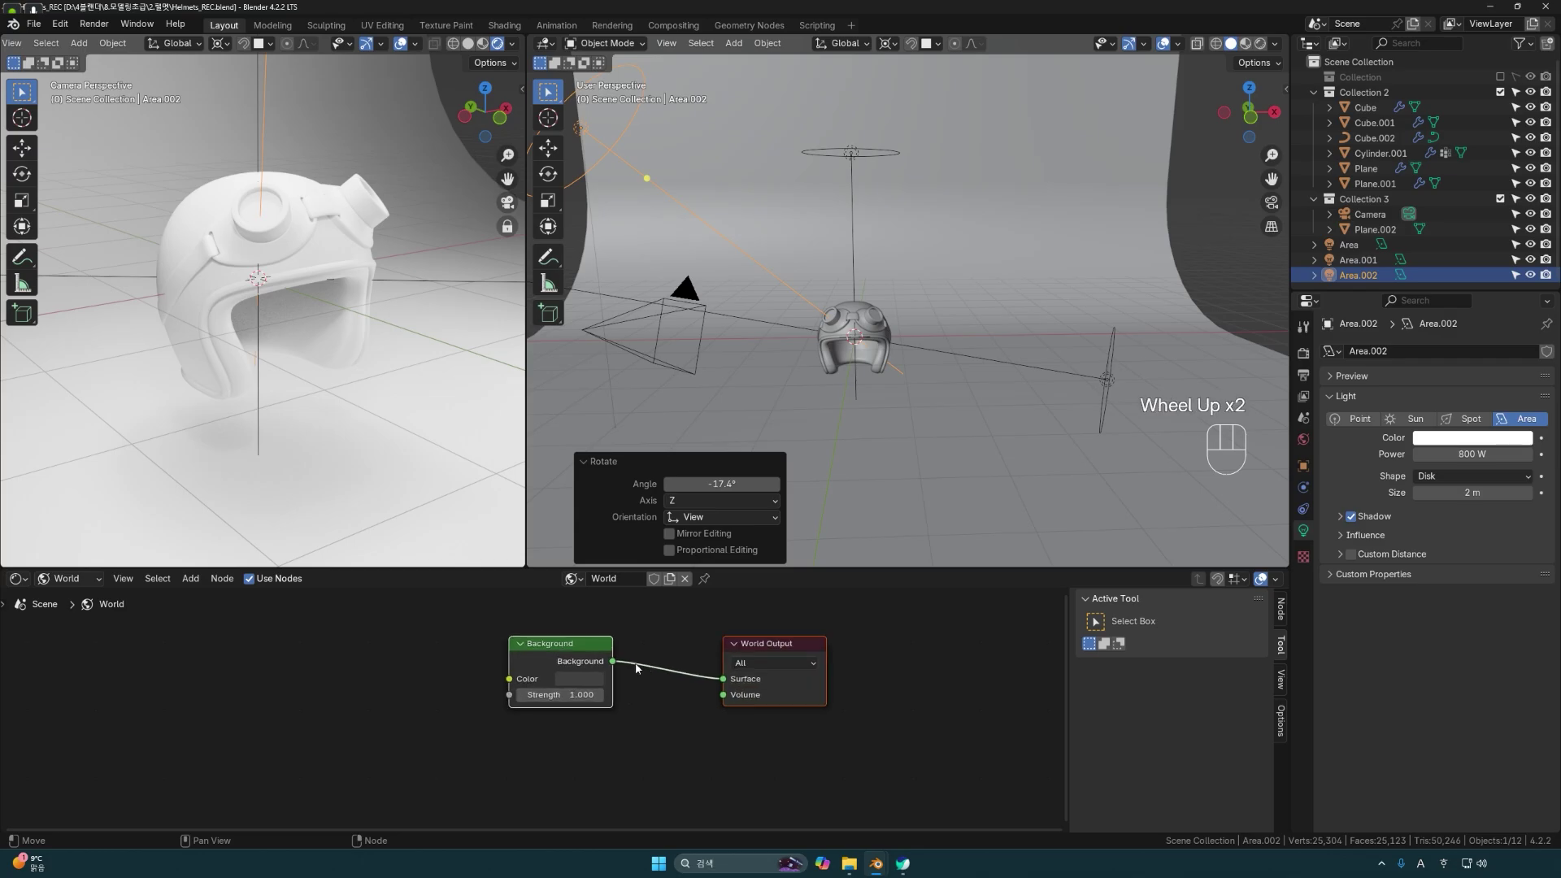
pyautogui.click(561, 655)
pyautogui.hotkey('shift', 'd')
pyautogui.click(560, 742)
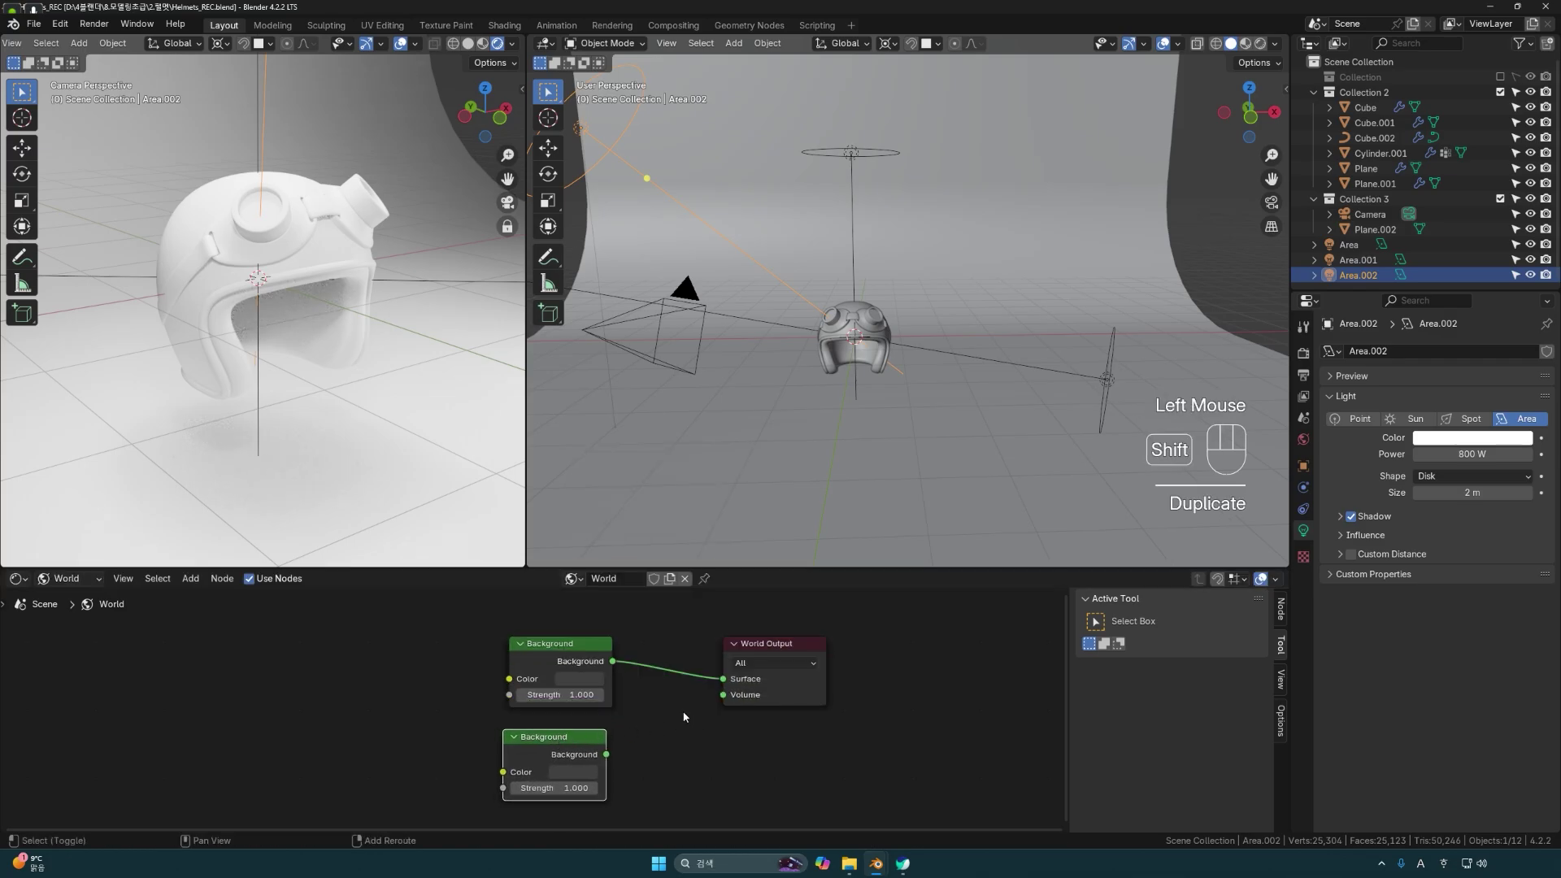
# Insert a Mix Shader between the Background and World Output nodes and link the second Background to its free Shader input.
pyautogui.hotkey('shift', 'a')
pyautogui.moveTo(684, 714)
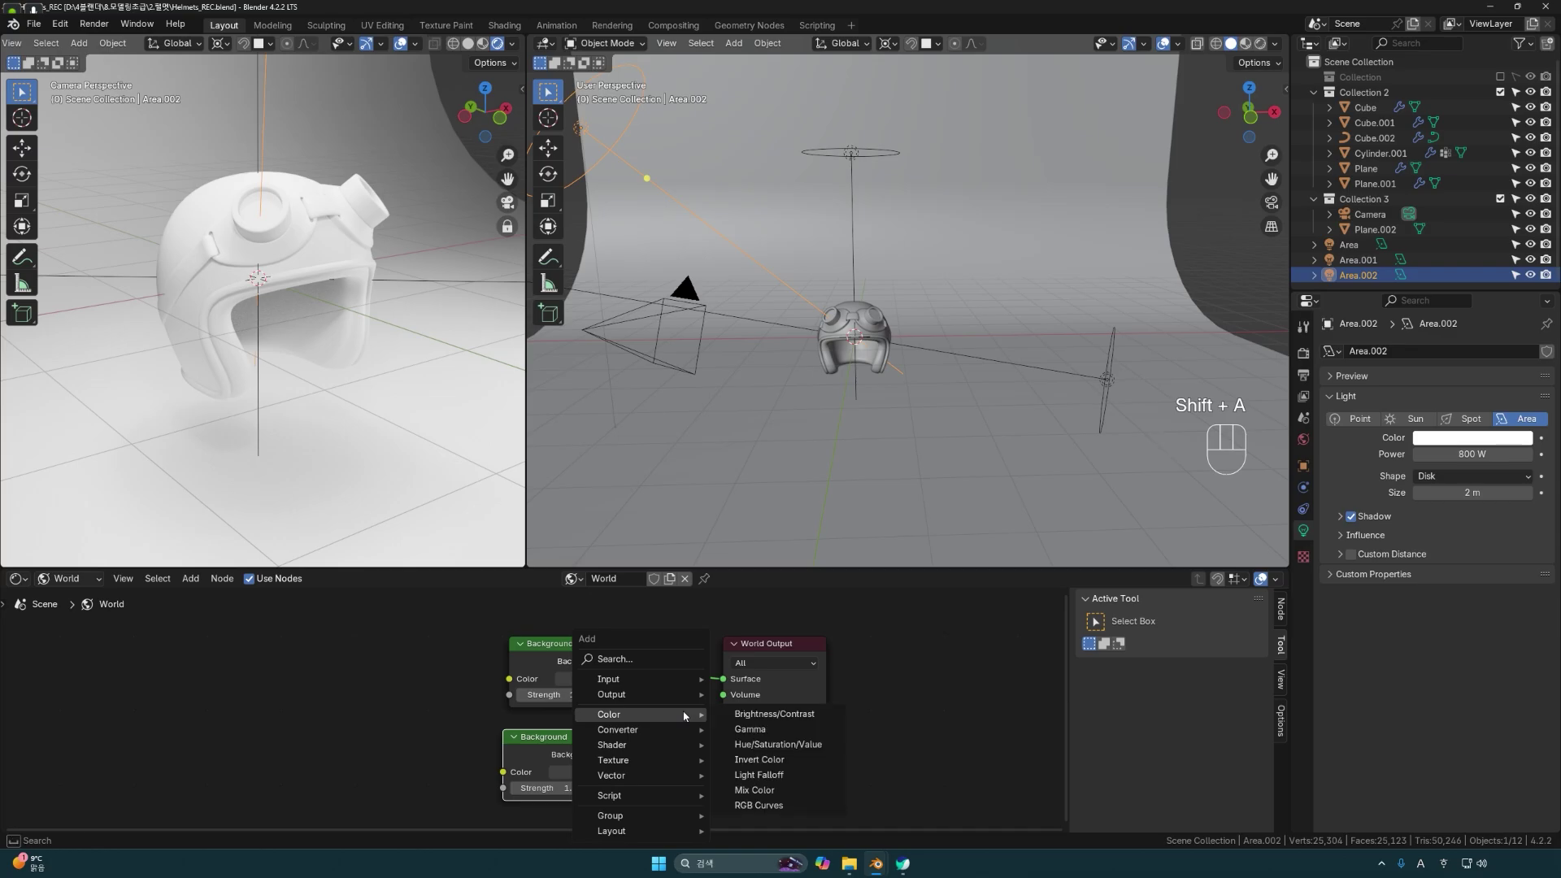
pyautogui.write('M')
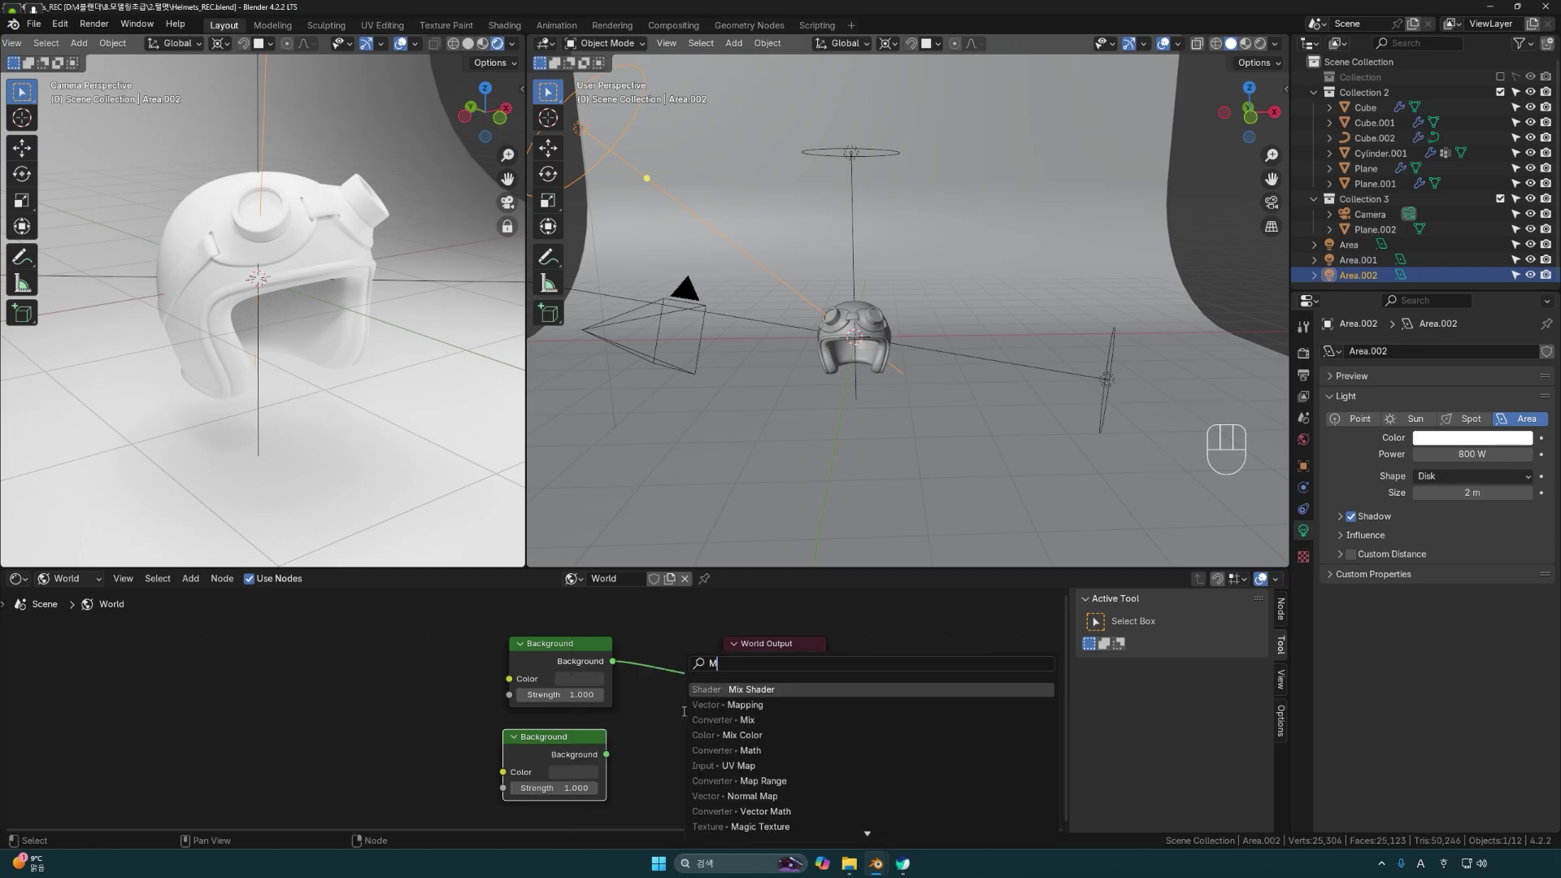
pyautogui.click(754, 692)
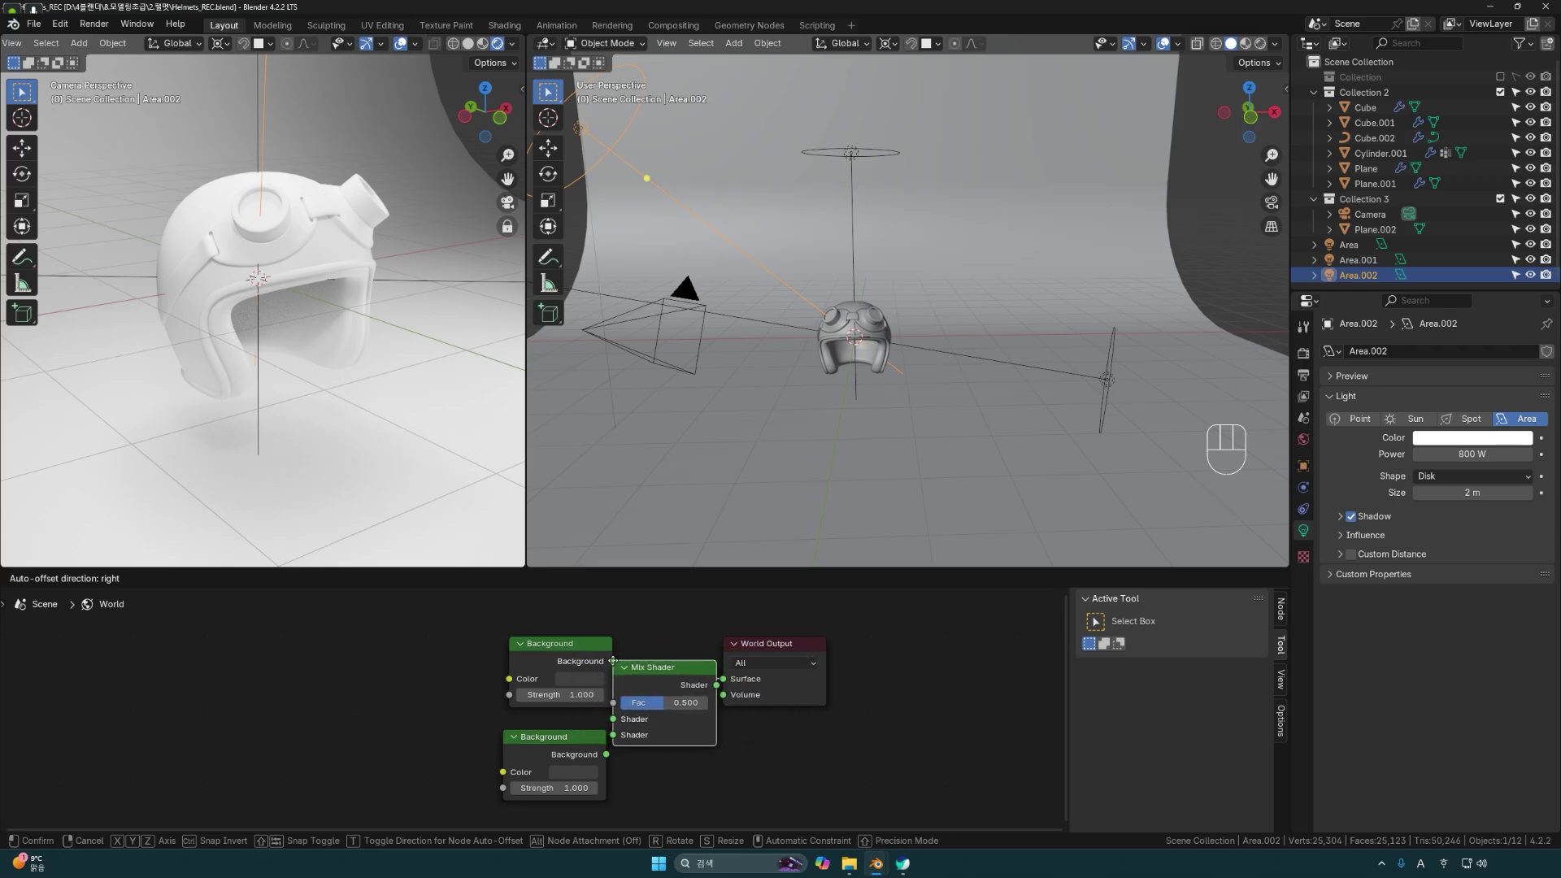
pyautogui.click(641, 664)
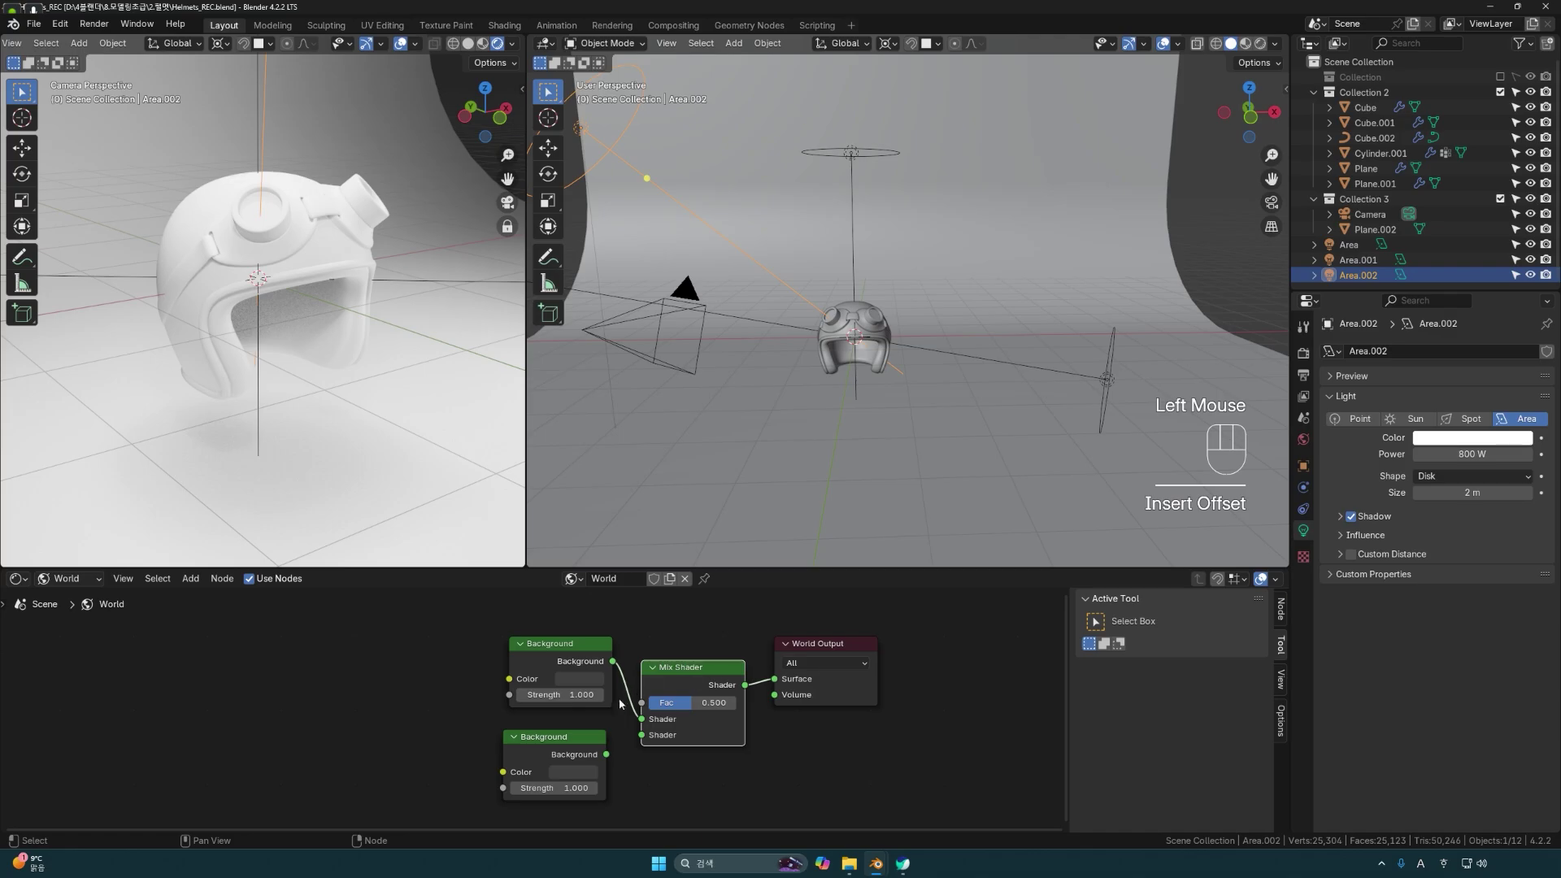
pyautogui.moveTo(606, 755); pyautogui.dragTo(641, 735)
# Add a Light Path node before the Background nodes and link its Is Camera Ray output to the Mix Shader's Fac input.
pyautogui.scroll(-2, 759, 704)
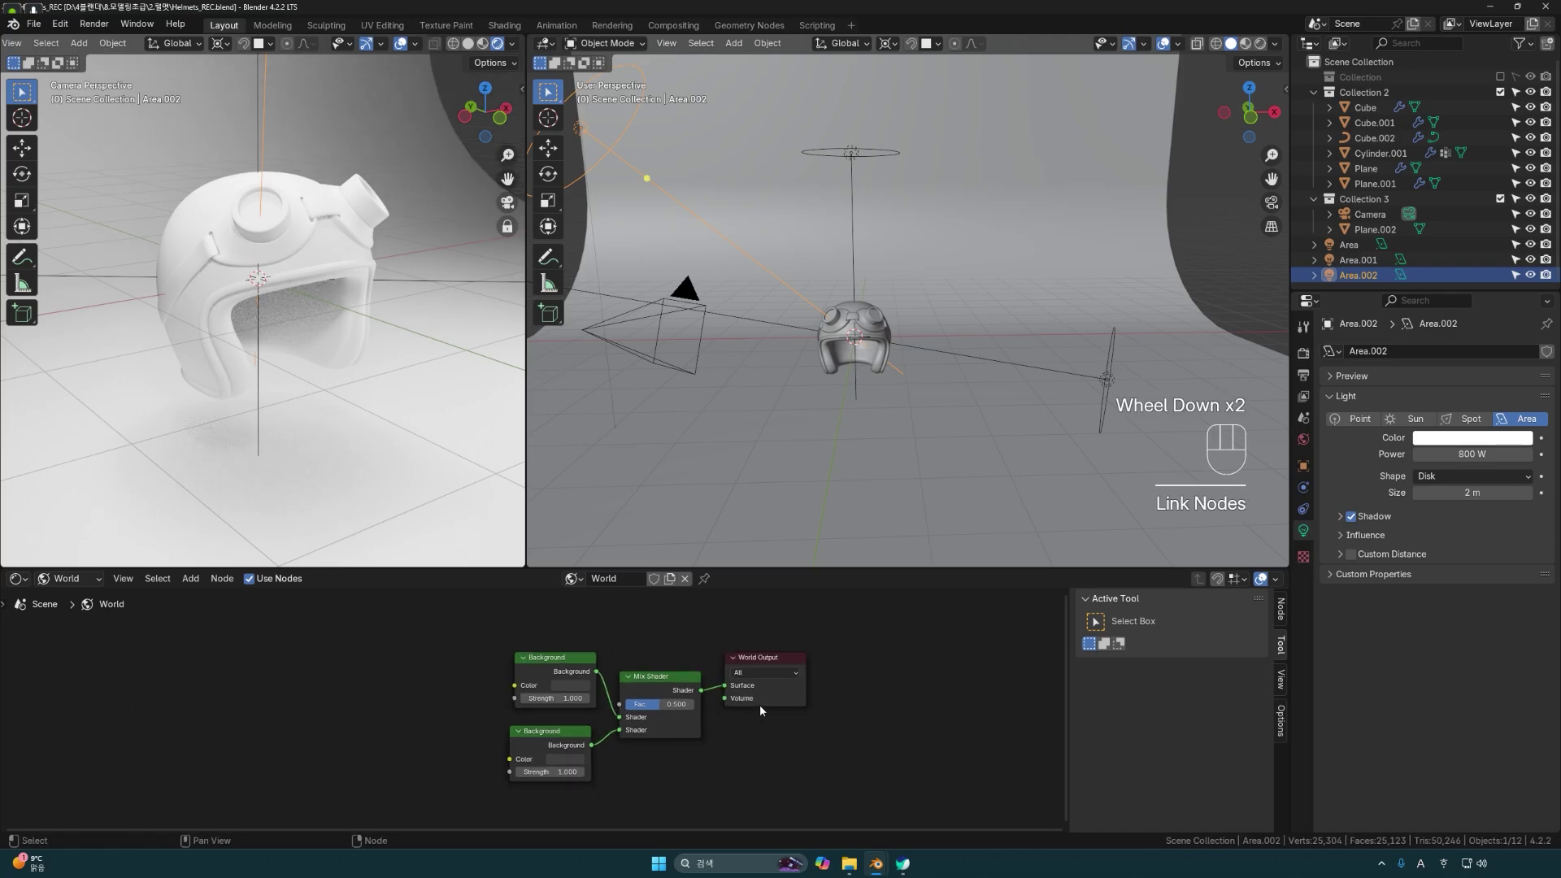
pyautogui.keyDown('shift'); pyautogui.moveTo(792, 701); pyautogui.dragTo(901, 659, button='middle'); pyautogui.keyUp('shift')
pyautogui.scroll(-2, 848, 690)
pyautogui.click(503, 653)
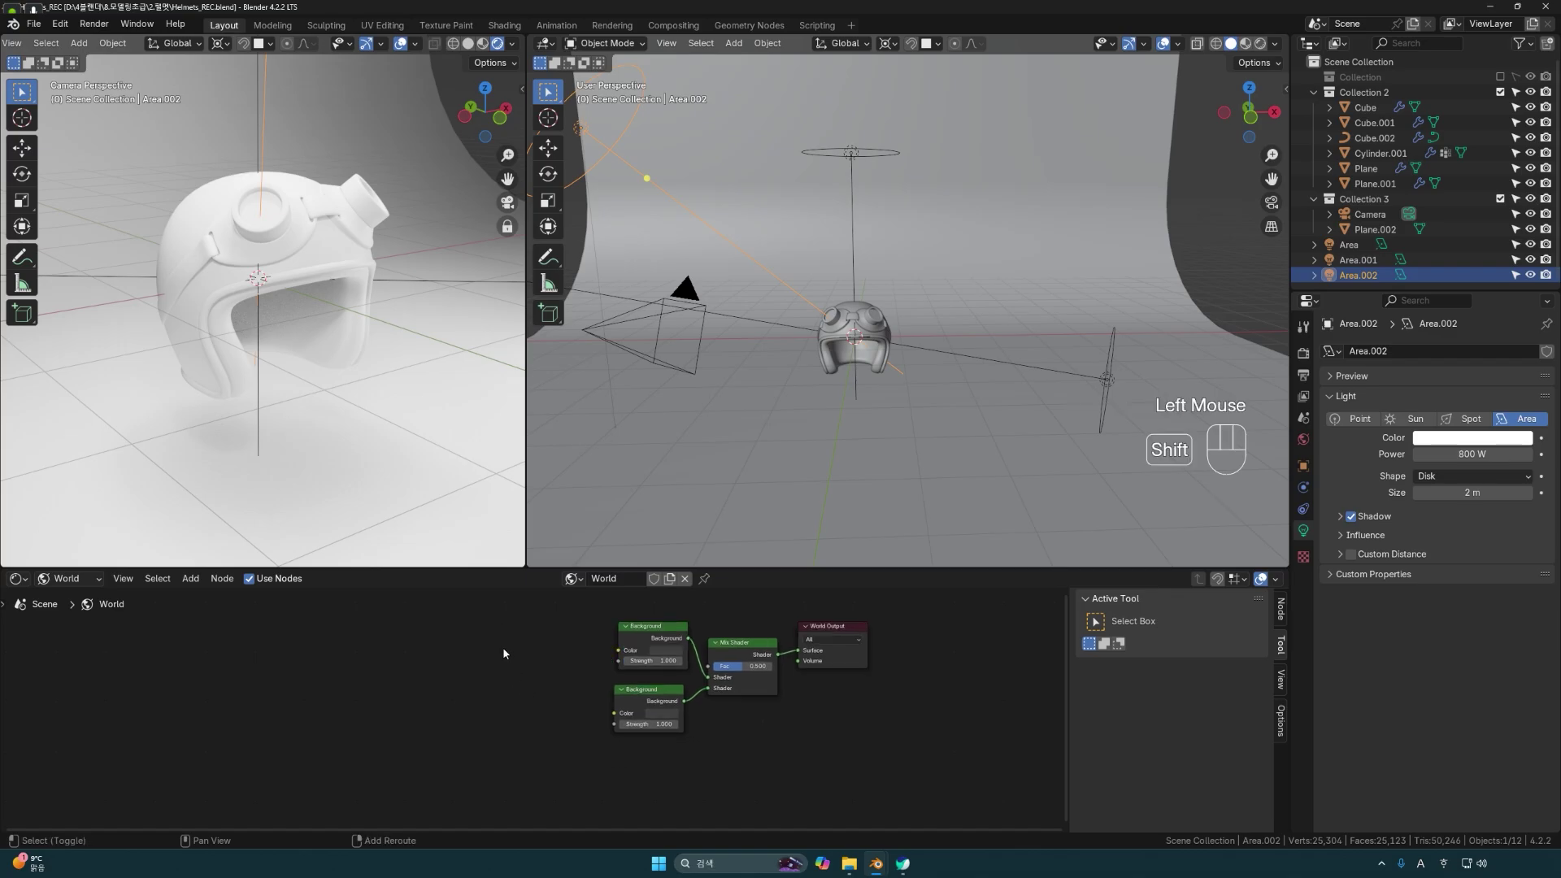
pyautogui.hotkey('shift', 'a')
pyautogui.write('l')
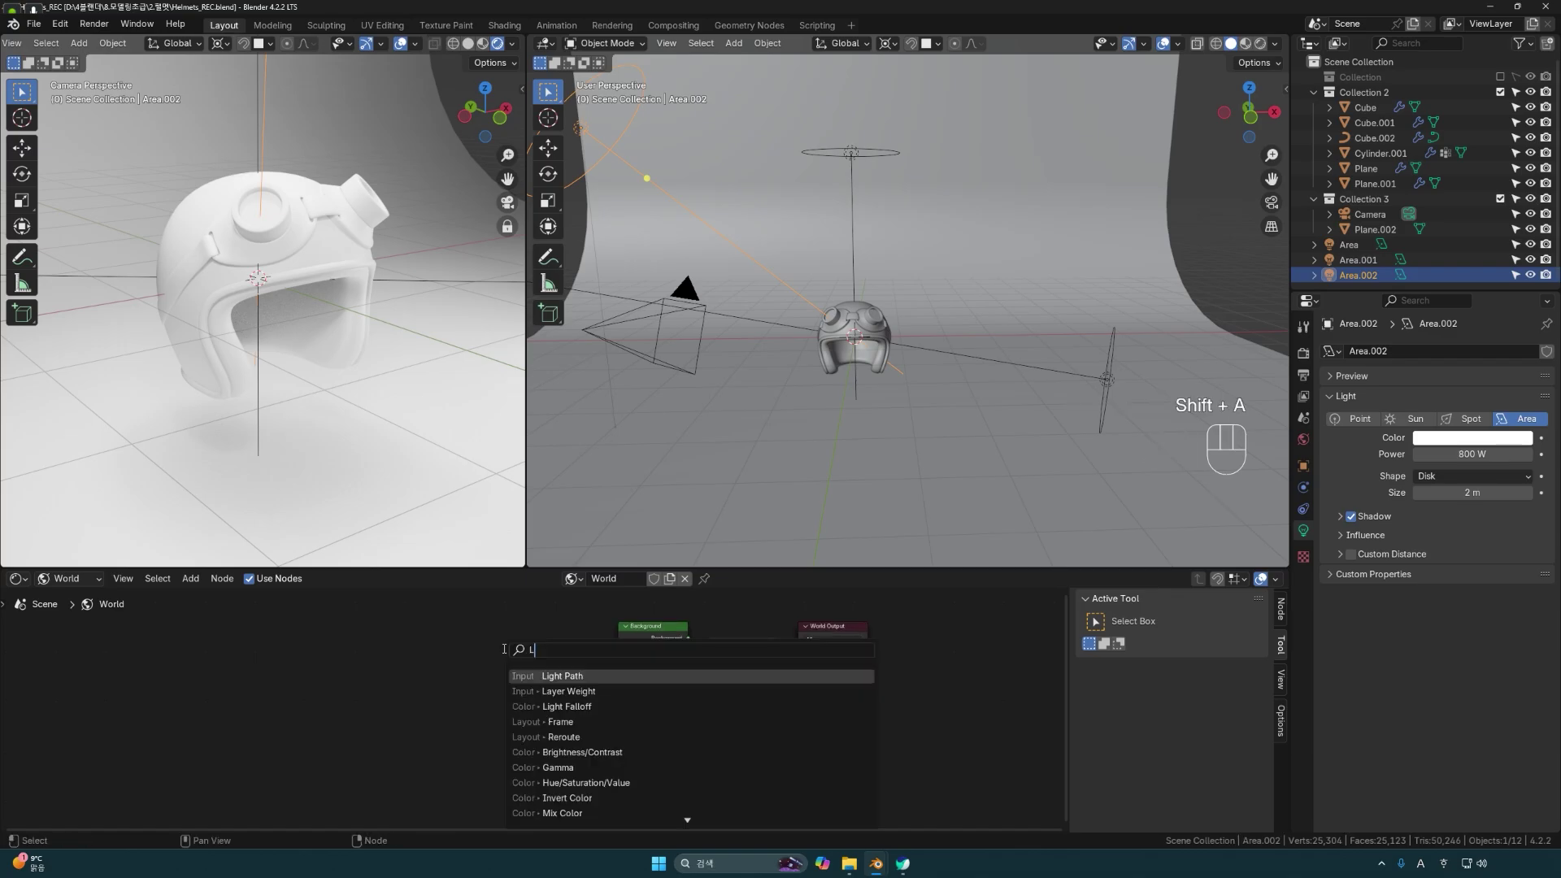
pyautogui.click(556, 673)
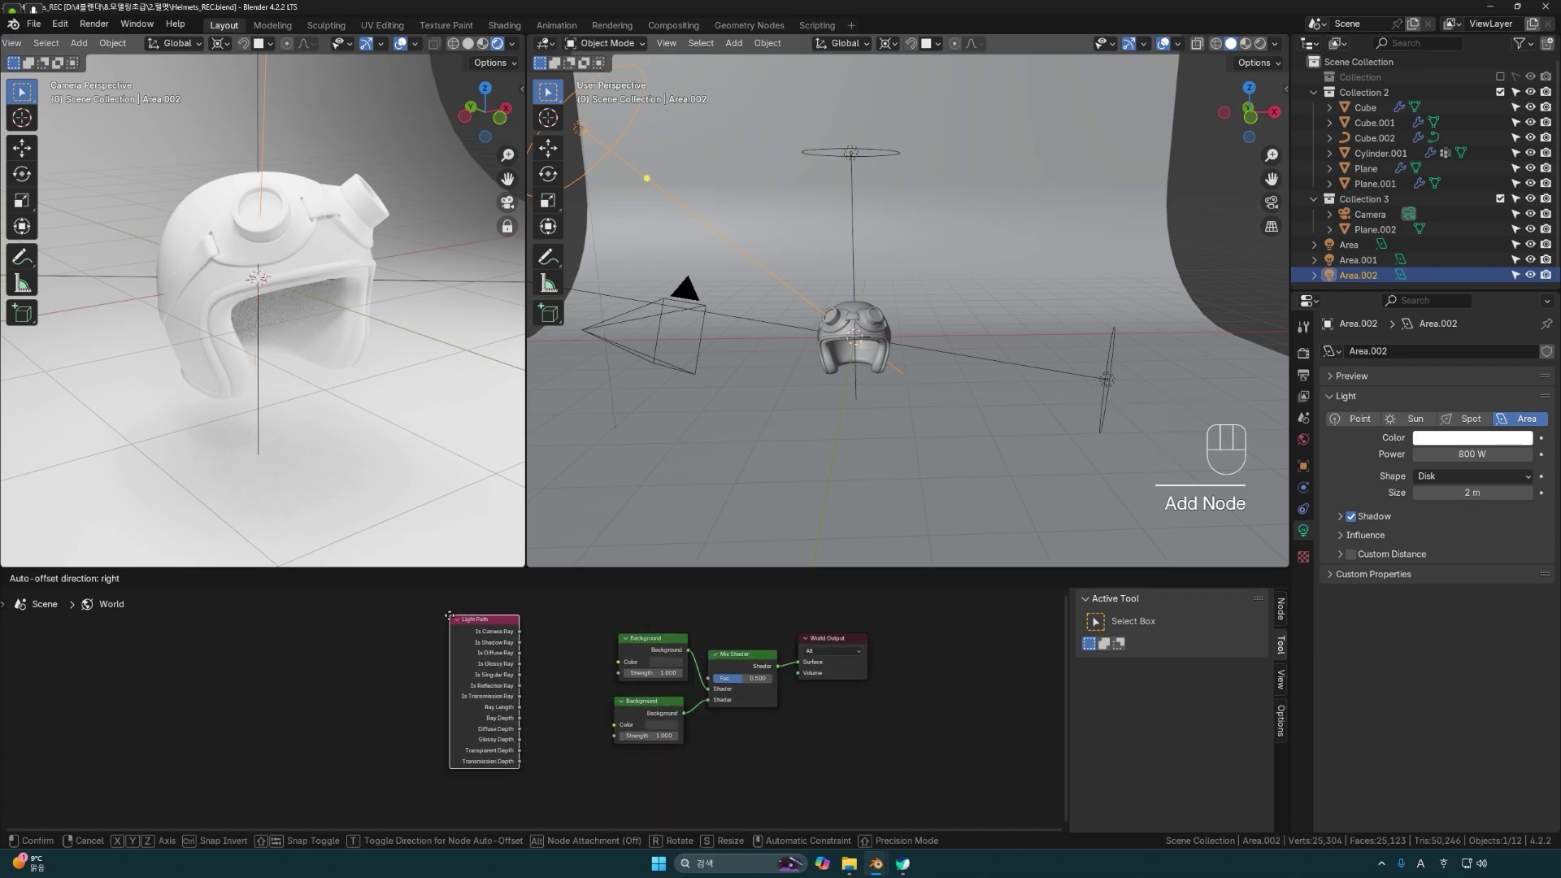
pyautogui.click(458, 630)
pyautogui.scroll(1, 580, 652)
pyautogui.keyDown('shift'); pyautogui.moveTo(503, 662); pyautogui.dragTo(453, 666, button='middle'); pyautogui.keyUp('shift')
pyautogui.moveTo(449, 650); pyautogui.dragTo(670, 713)
# Add an Environment Texture node before the Light Path node and link its Color output to the original Background's Color input.
pyautogui.scroll(-1, 325, 699)
pyautogui.keyDown('shift'); pyautogui.moveTo(325, 699); pyautogui.dragTo(406, 705, button='middle'); pyautogui.keyUp('shift')
pyautogui.hotkey('shift', 'a')
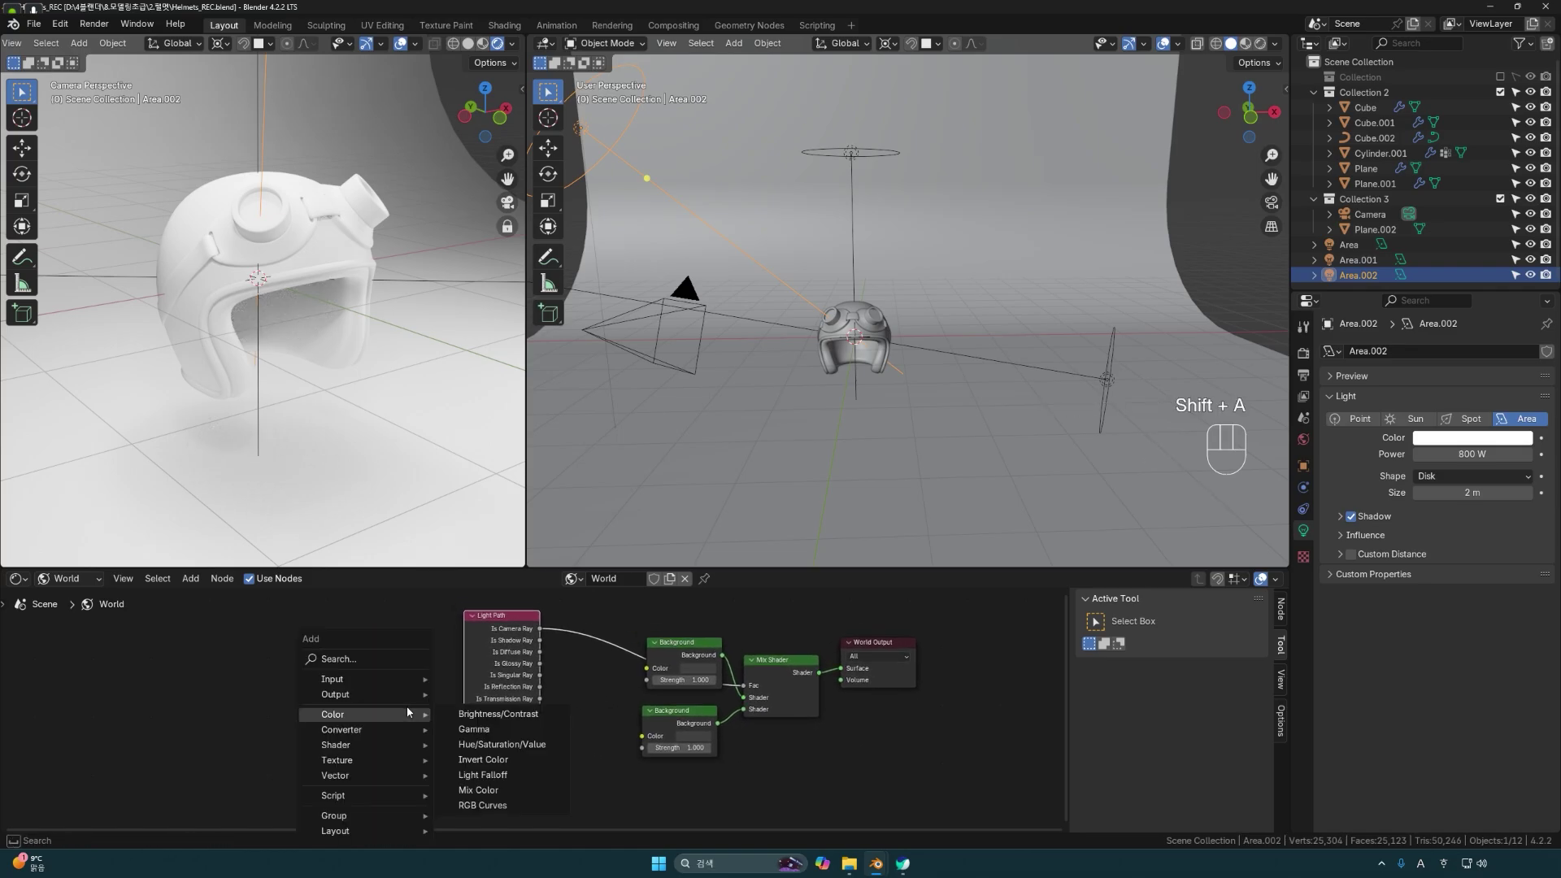
pyautogui.write('T')
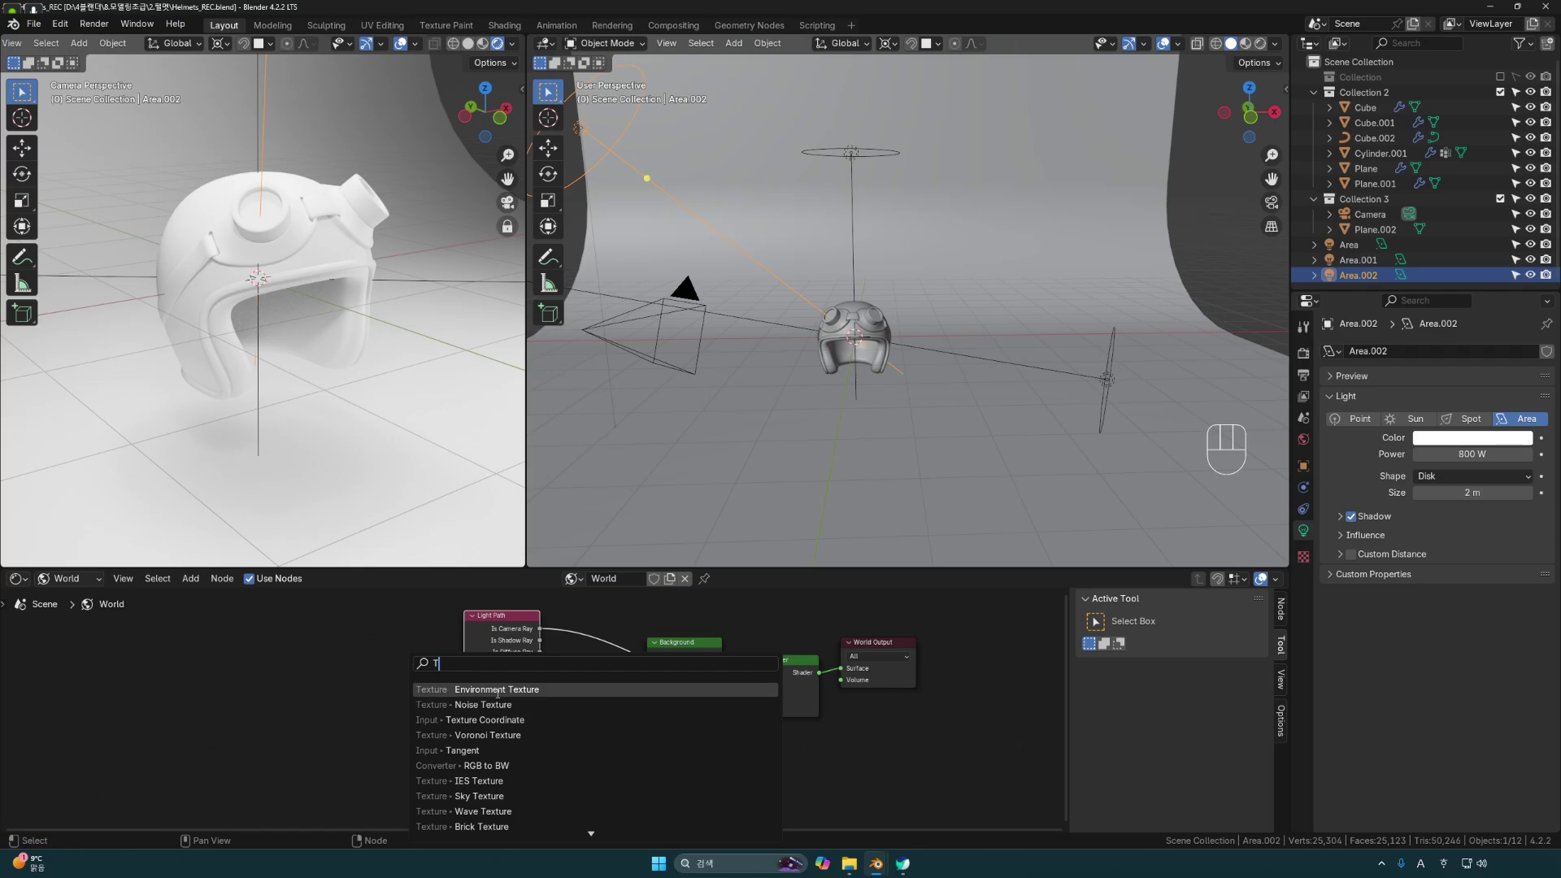
pyautogui.click(503, 689)
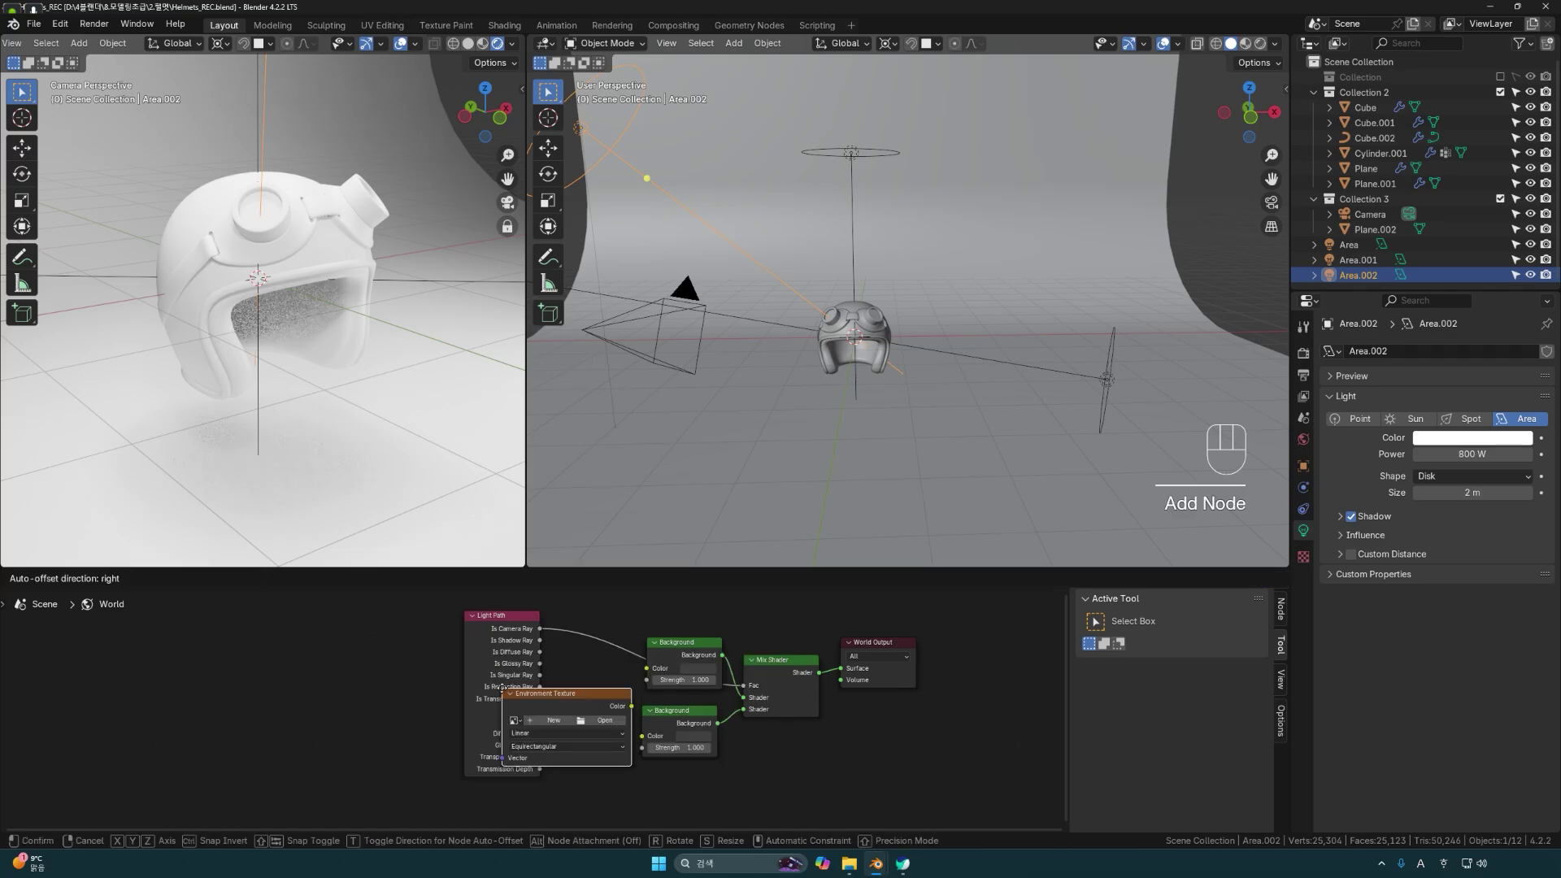
pyautogui.click(281, 658)
pyautogui.moveTo(670, 642)
pyautogui.mouseDown()
pyautogui.moveTo(663, 619)
pyautogui.moveTo(663, 634)
pyautogui.mouseUp()
pyautogui.moveTo(410, 673); pyautogui.dragTo(637, 662)
pyautogui.scroll(2, 537, 675)
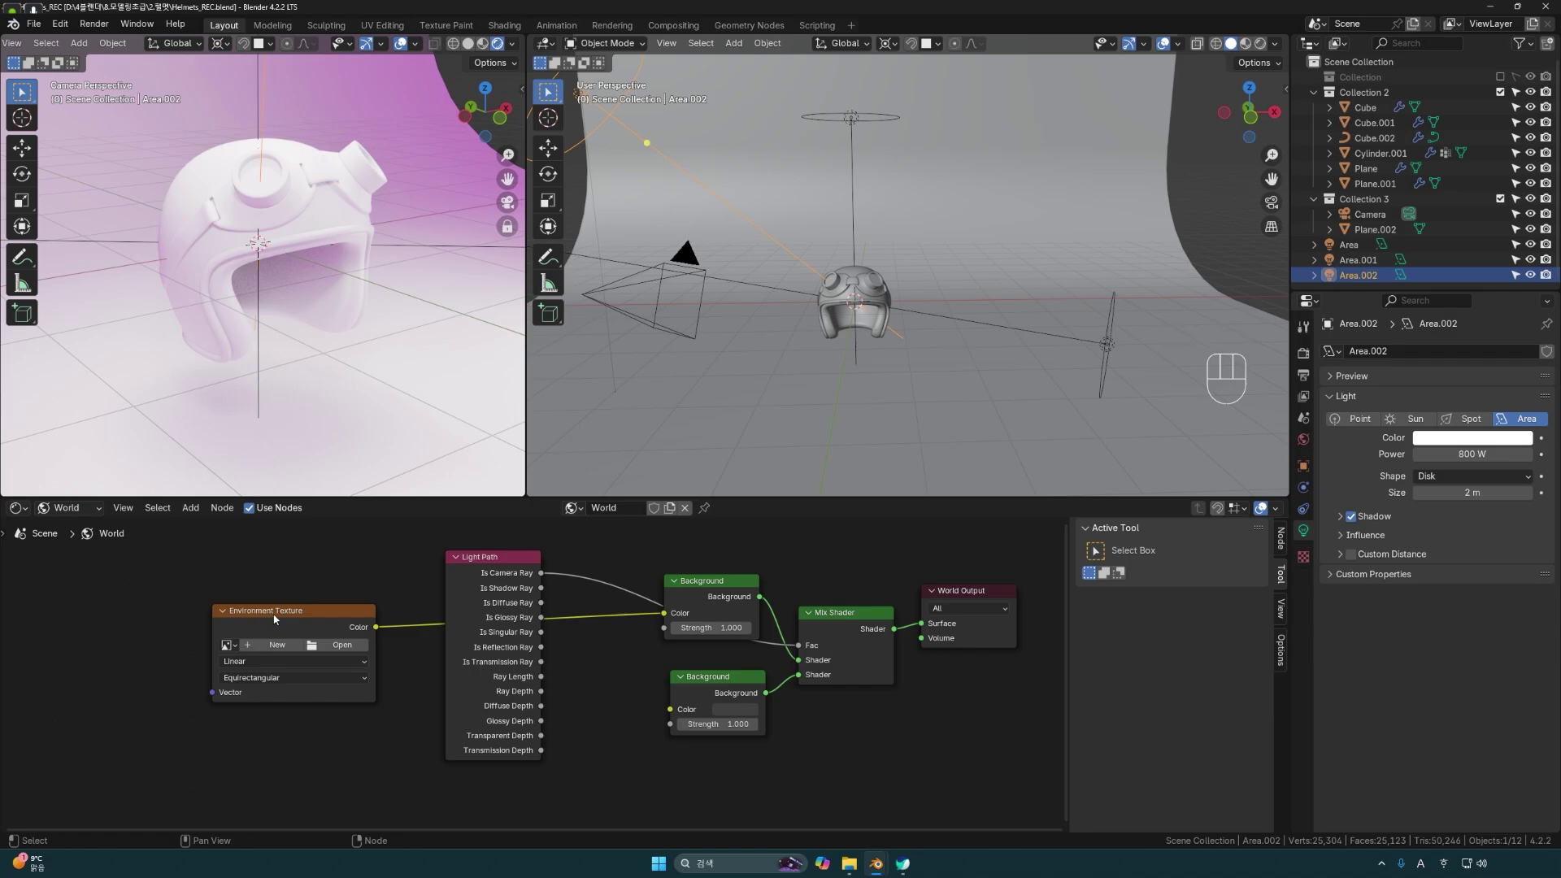
# Load creepy_bathroom_2k.exr from the Hdri folder into the Environment Texture node.
pyautogui.click(334, 644)
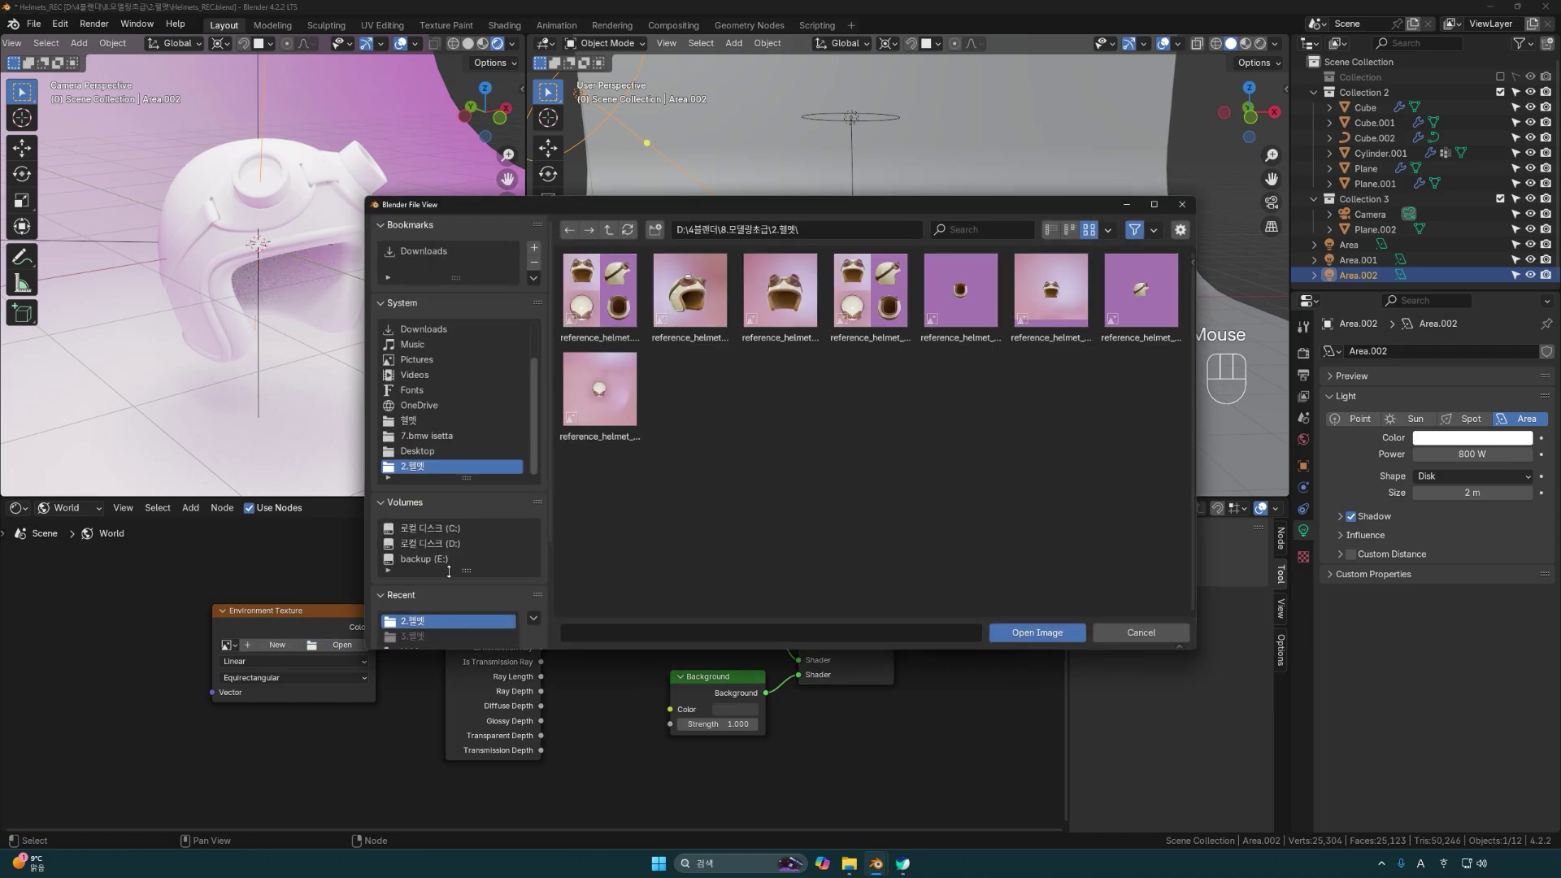
pyautogui.click(439, 647)
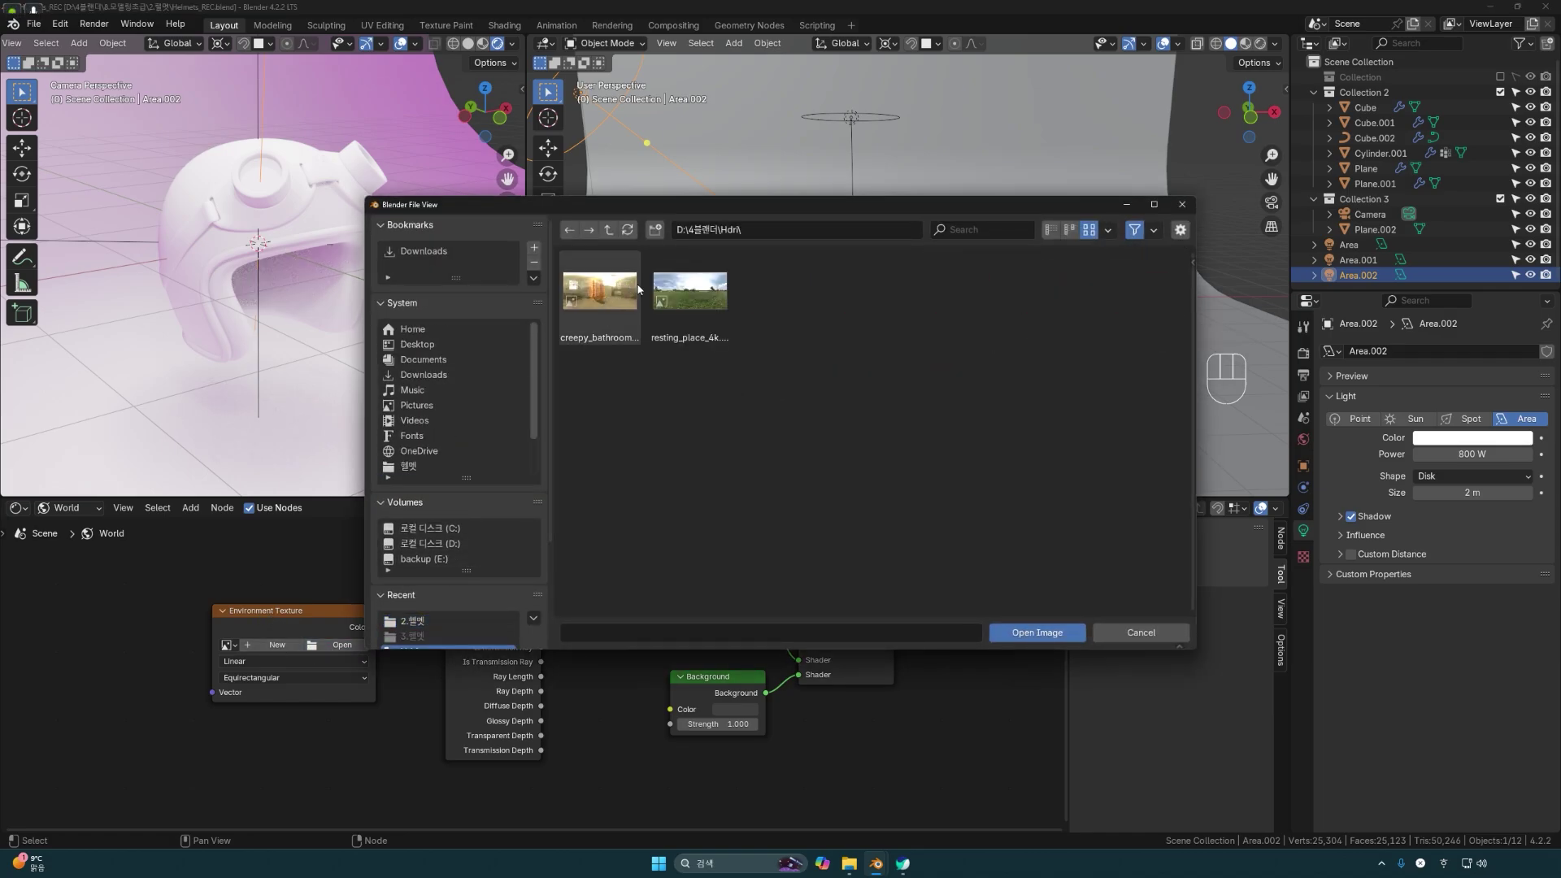
pyautogui.click(603, 308)
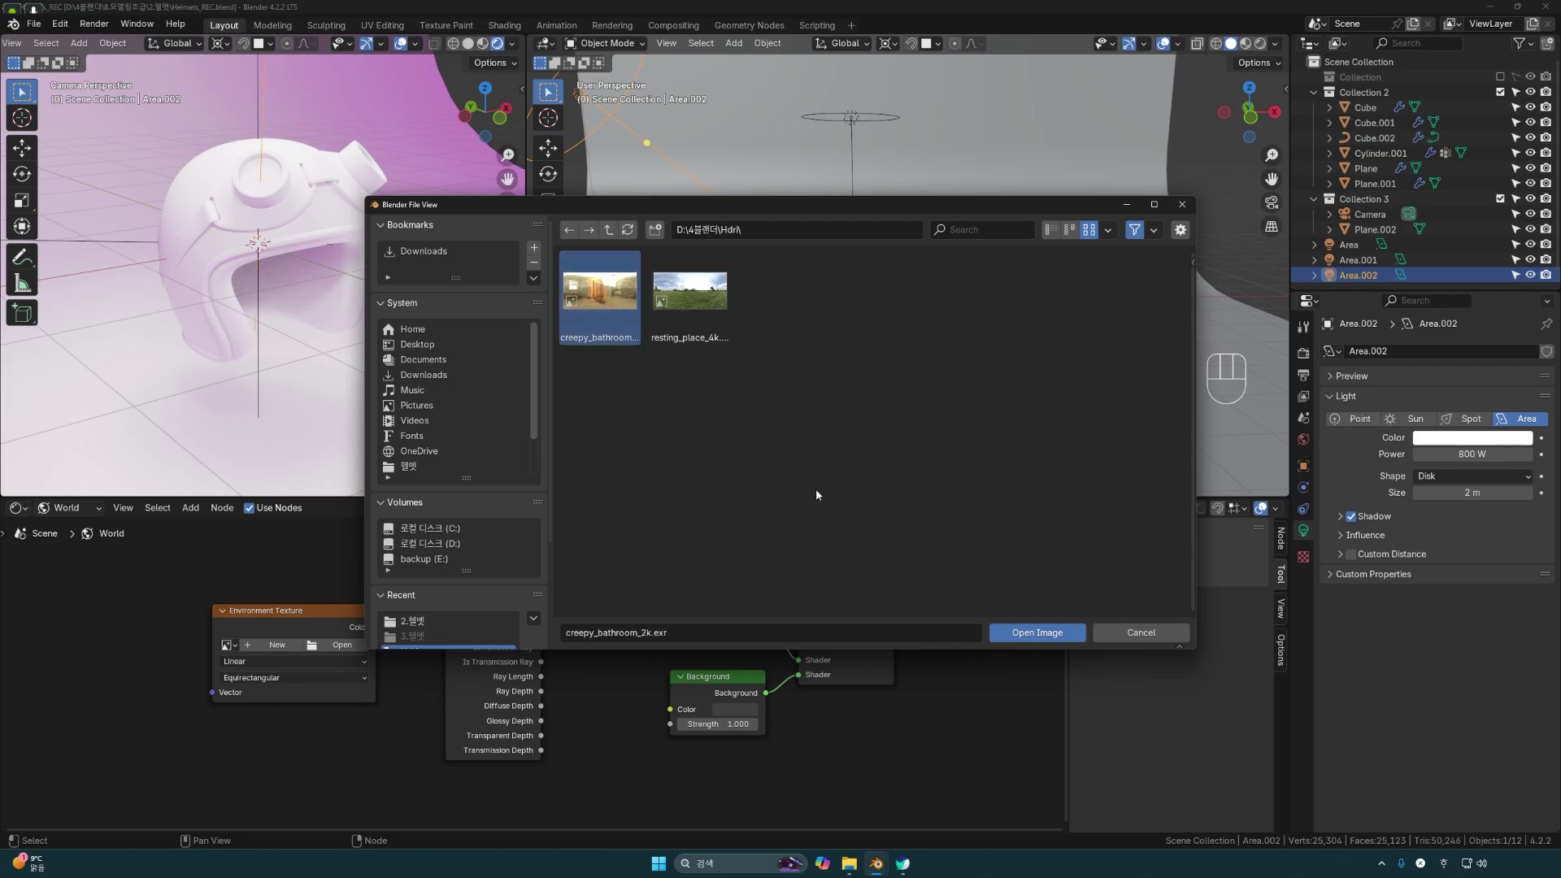
pyautogui.click(1020, 632)
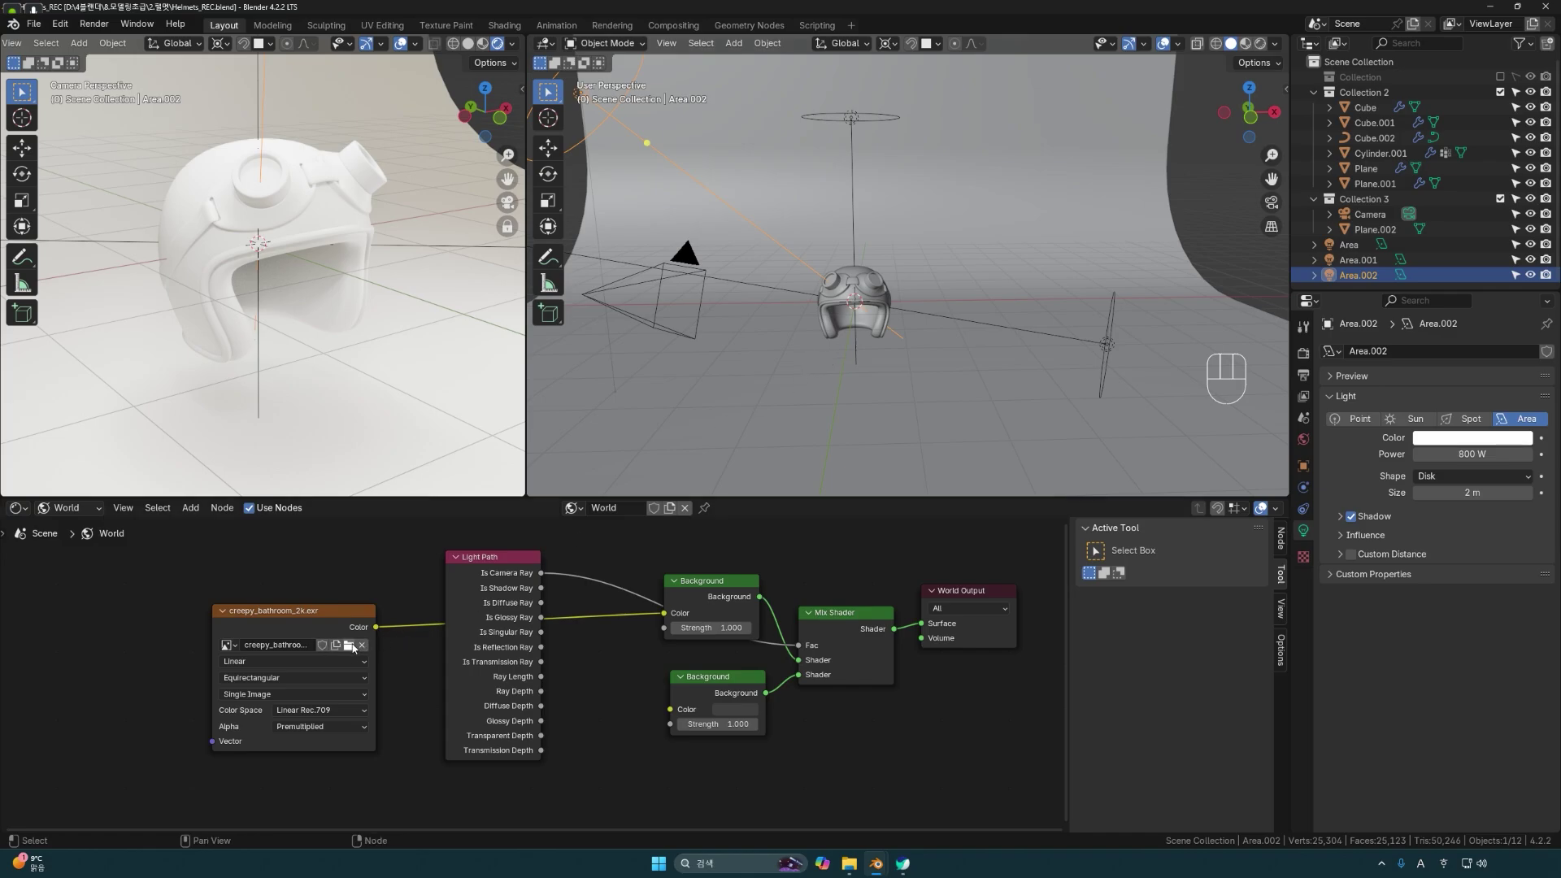
# Set the second Background node's color to light purple with hue 0.794, saturation 0.444 and value 0.515.
pyautogui.scroll(-2, 816, 394)
pyautogui.moveTo(816, 394); pyautogui.dragTo(717, 697, button='middle')
pyautogui.moveTo(720, 684); pyautogui.dragTo(698, 682)
pyautogui.click(713, 708)
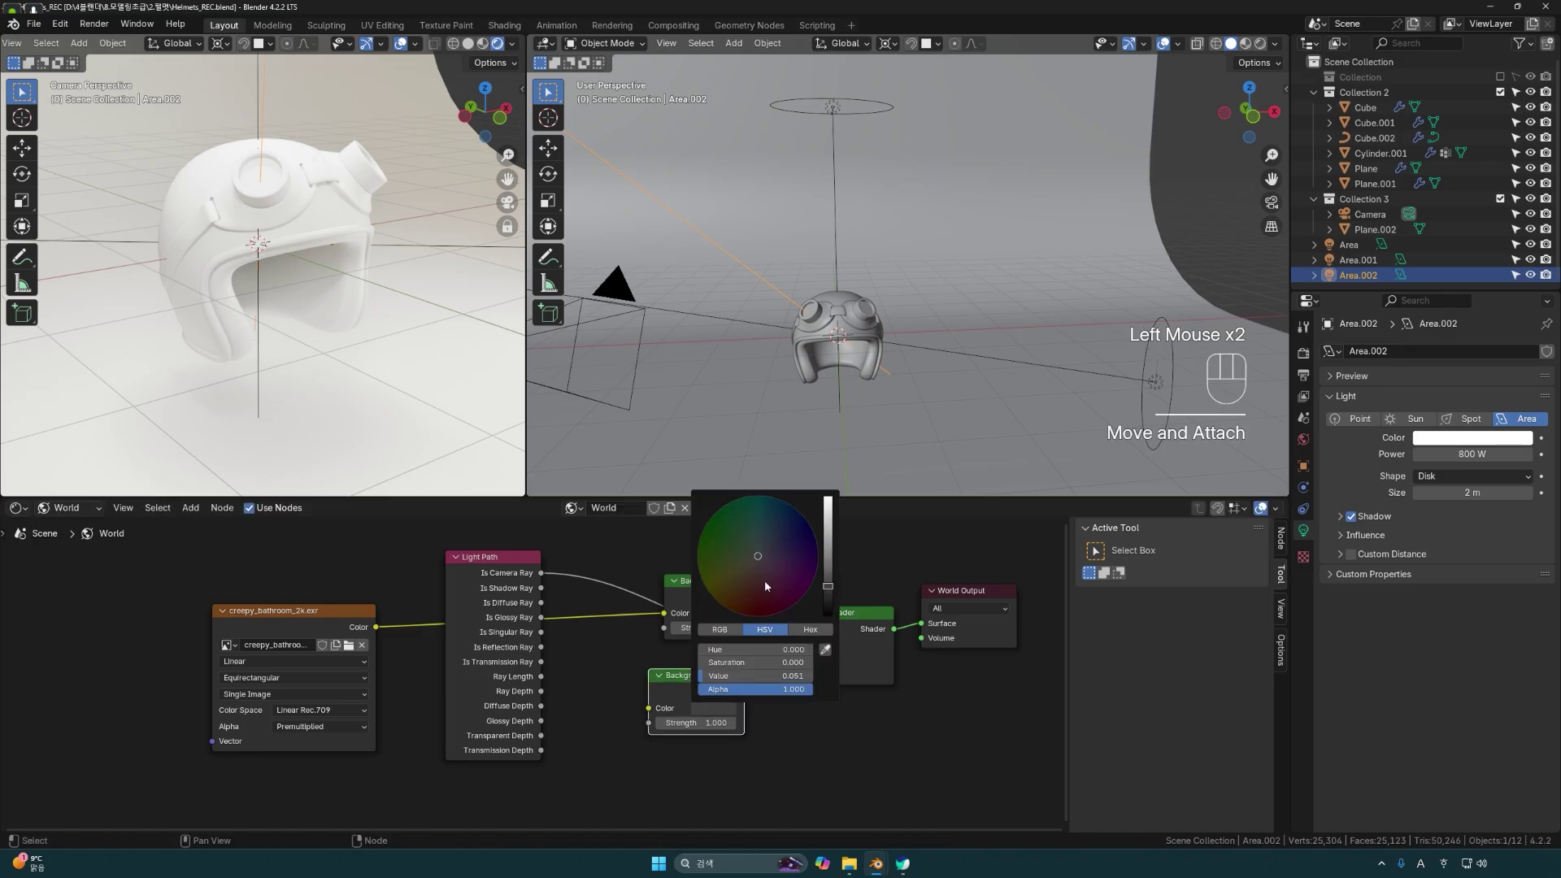
pyautogui.click(771, 540)
pyautogui.moveTo(828, 585)
pyautogui.mouseDown()
pyautogui.moveTo(827, 524)
pyautogui.moveTo(769, 558)
pyautogui.mouseUp()
pyautogui.click(773, 546)
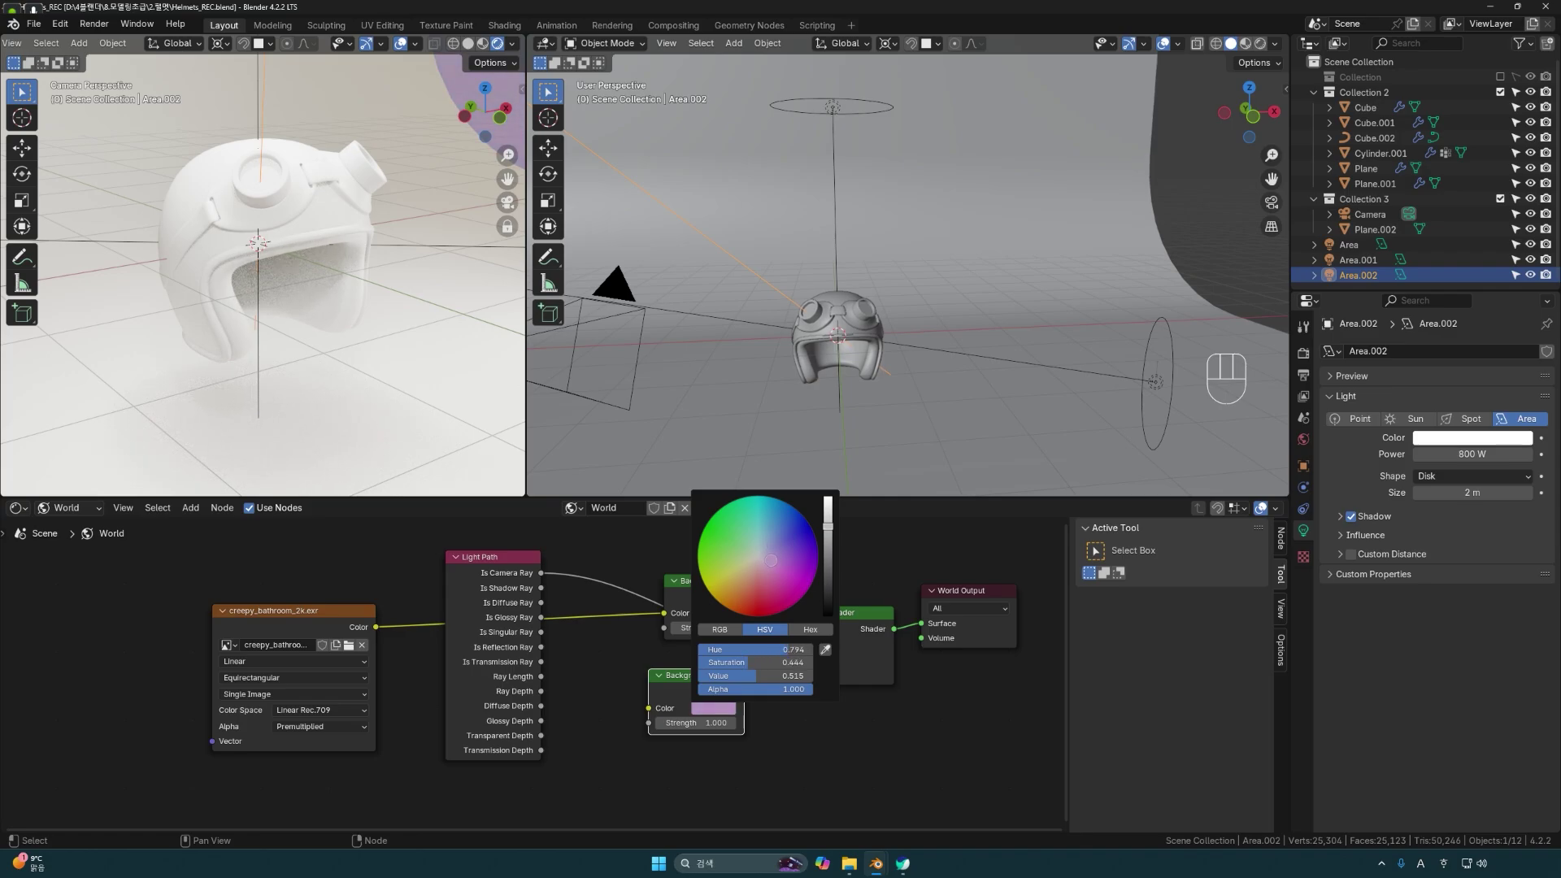
pyautogui.scroll(-1, 651, 422)
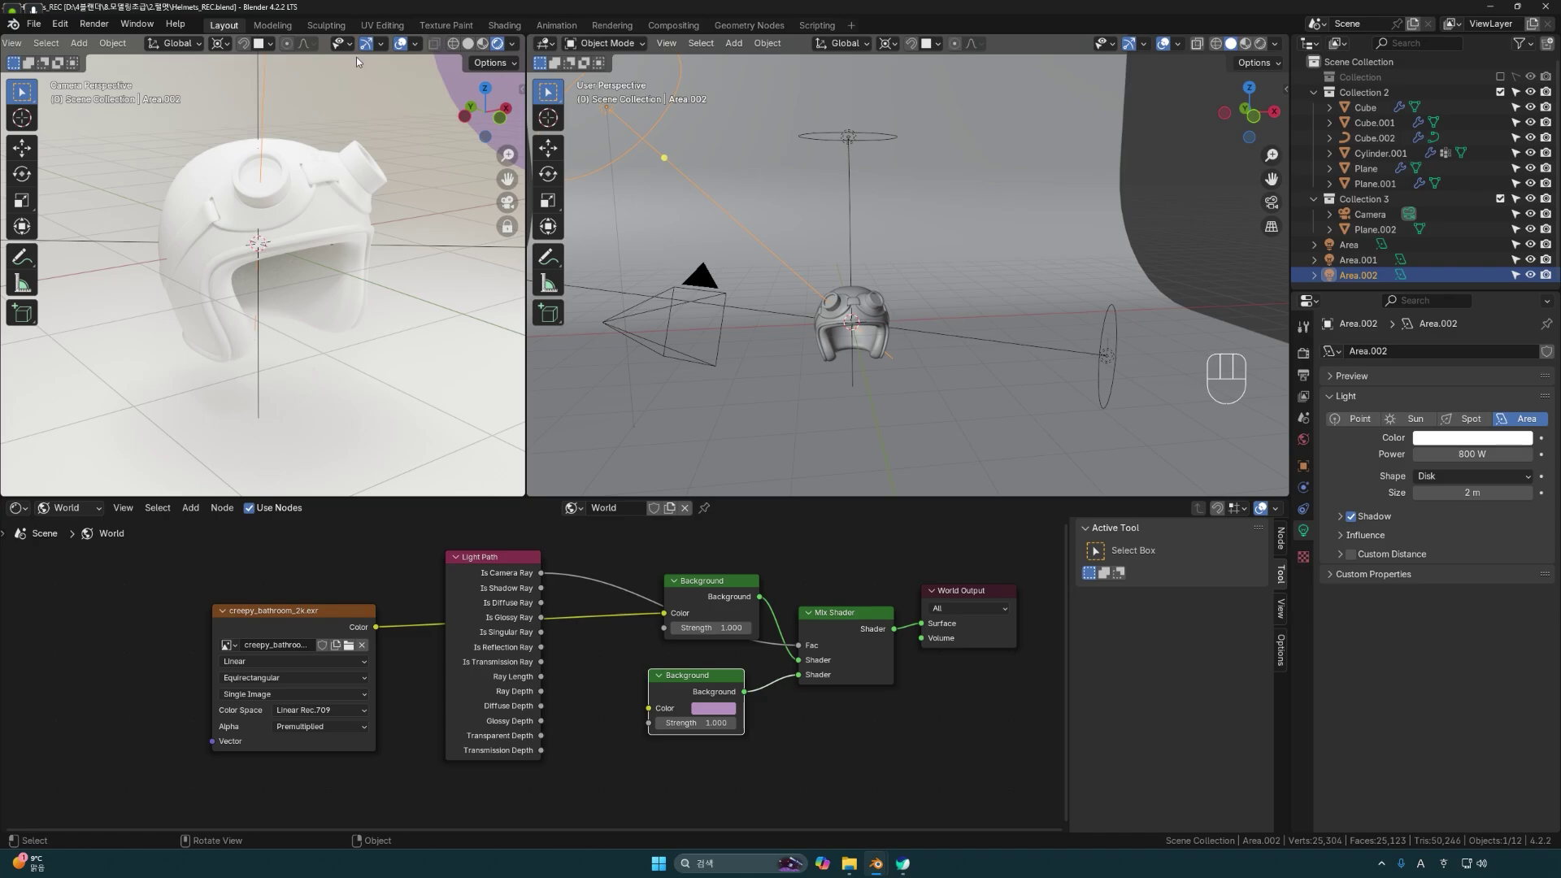
# Hide the overlays in the camera viewport and lock the camera to the view.
pyautogui.click(400, 45)
pyautogui.scroll(-2, 408, 245)
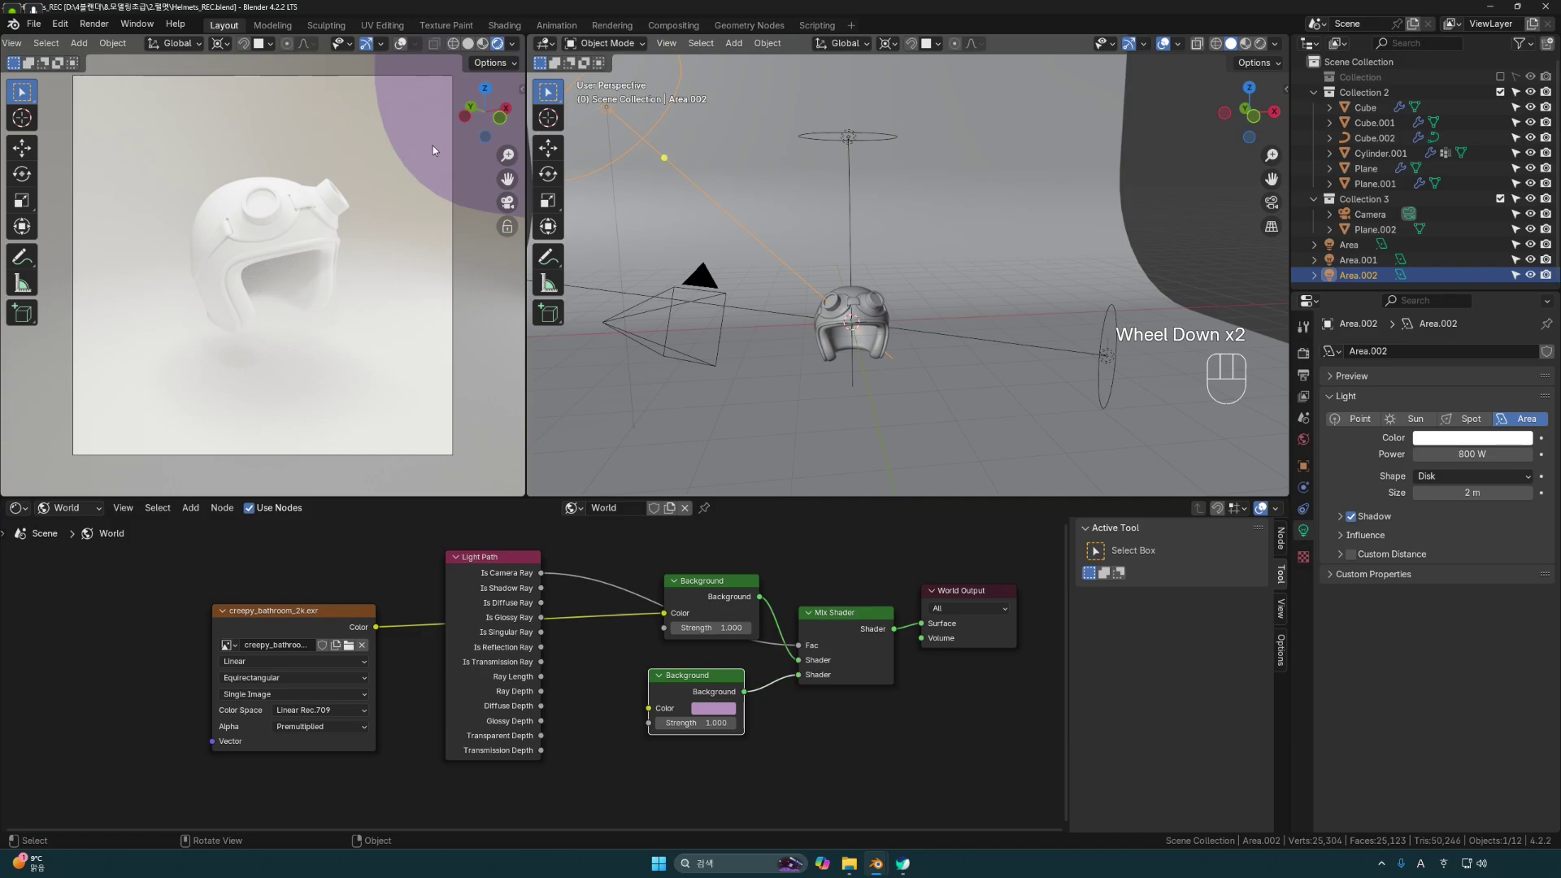
pyautogui.click(508, 228)
# Scale the curved backdrop plane along the global X axis by about 1.58.
pyautogui.moveTo(947, 399); pyautogui.dragTo(1013, 418, button='middle')
pyautogui.click(1013, 418)
pyautogui.press('s')
pyautogui.press('x')
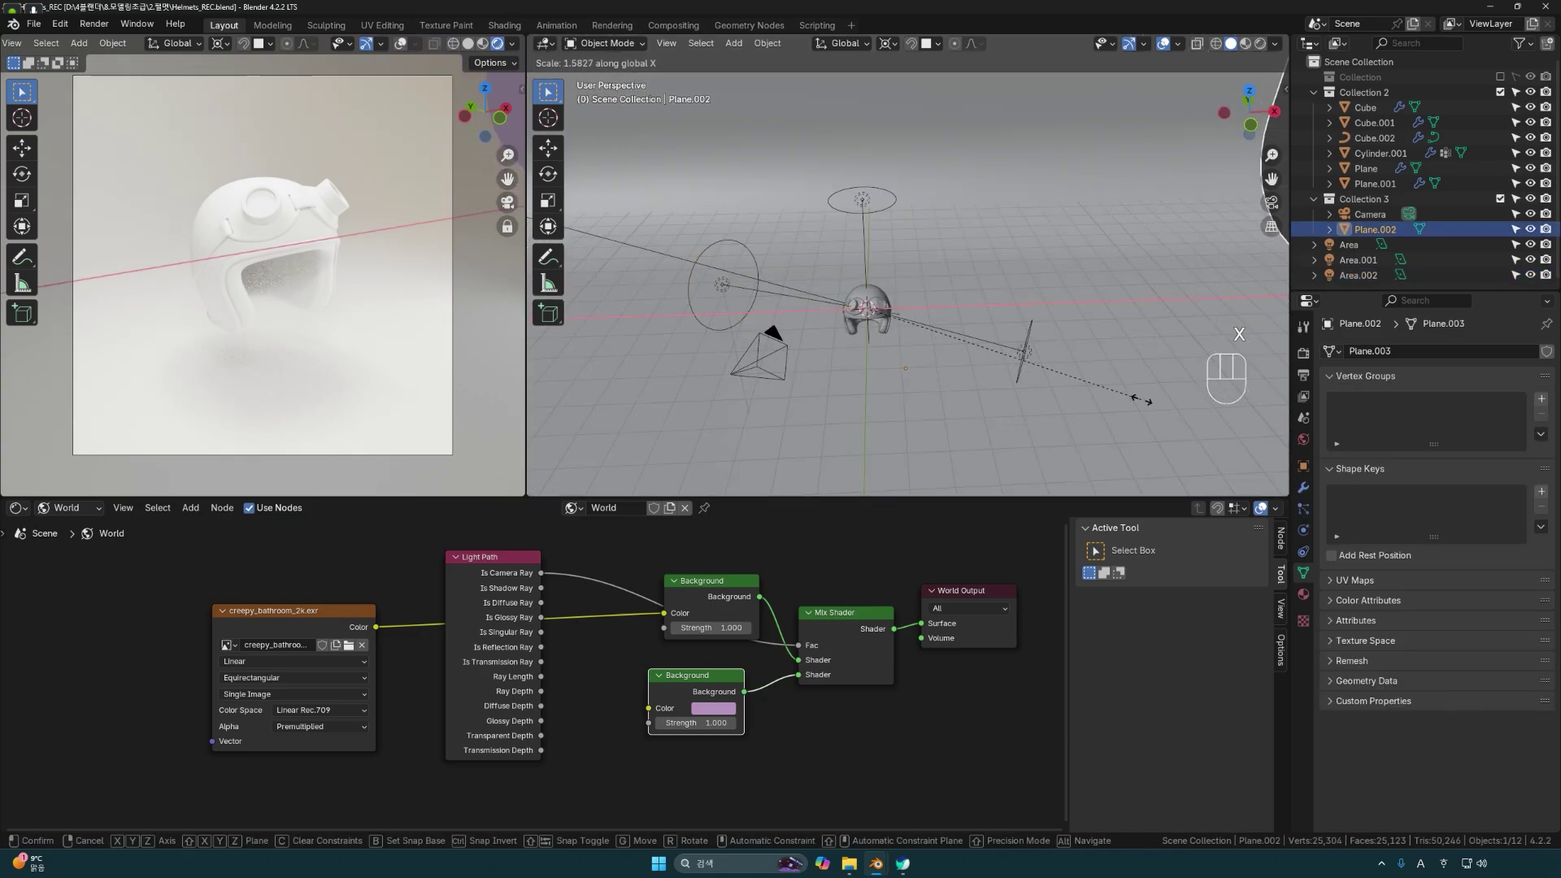
pyautogui.click(1146, 398)
# Reframe the camera closer so the helmet fills more of the shot, and select the backdrop plane.
pyautogui.click(898, 423)
pyautogui.moveTo(898, 420); pyautogui.dragTo(908, 240, button='middle')
pyautogui.click(910, 399)
pyautogui.scroll(-2, 944, 392)
pyautogui.moveTo(944, 392); pyautogui.dragTo(896, 392, button='middle')
pyautogui.scroll(3, 895, 391)
pyautogui.click(1031, 394)
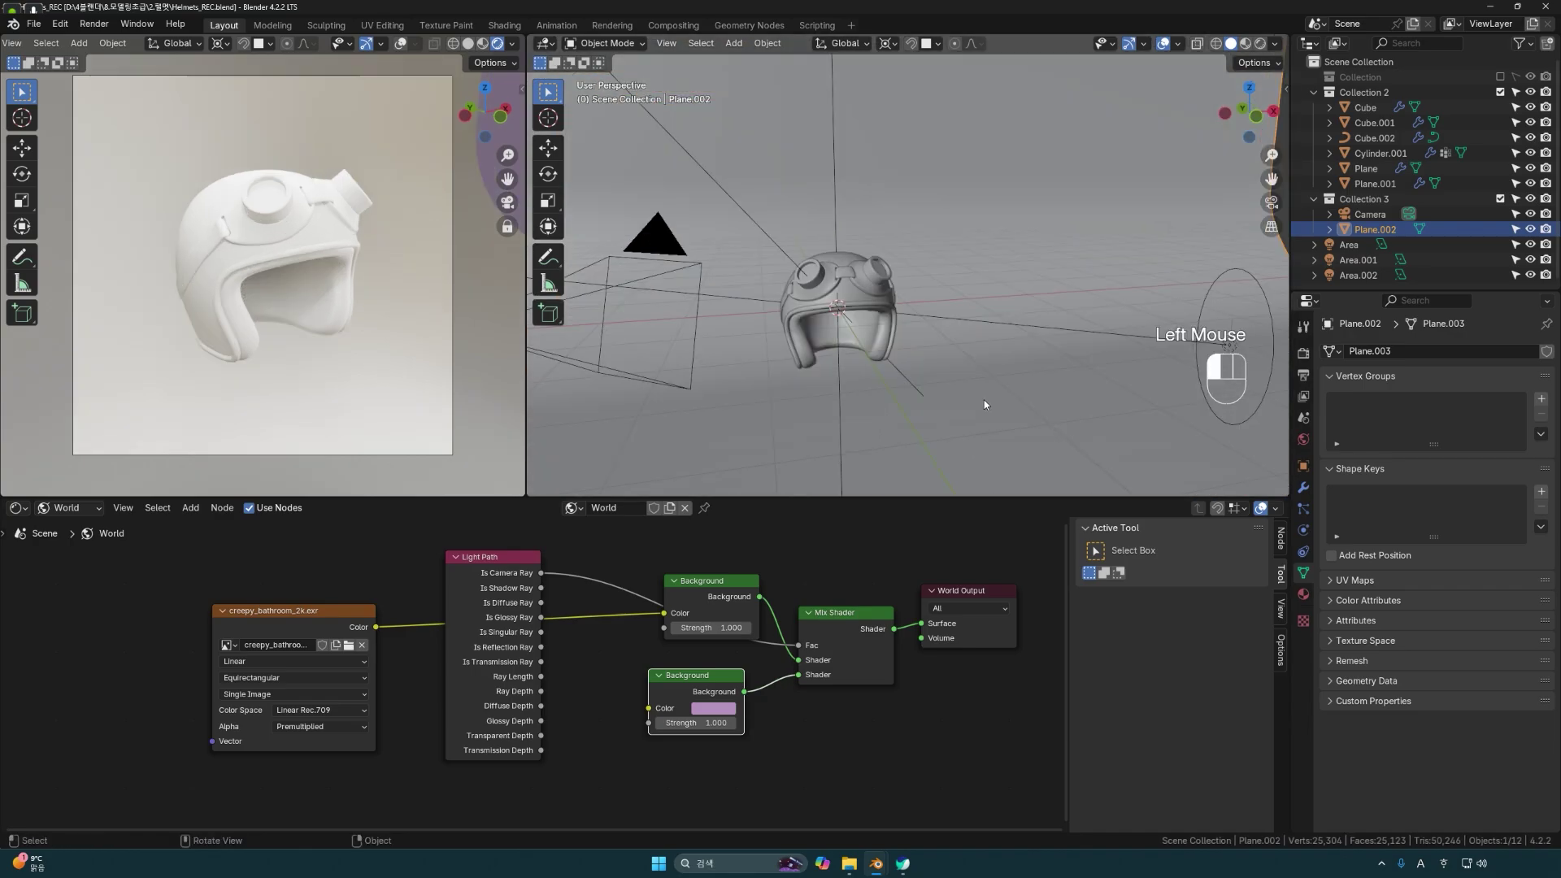
pyautogui.scroll(-1, 1036, 392)
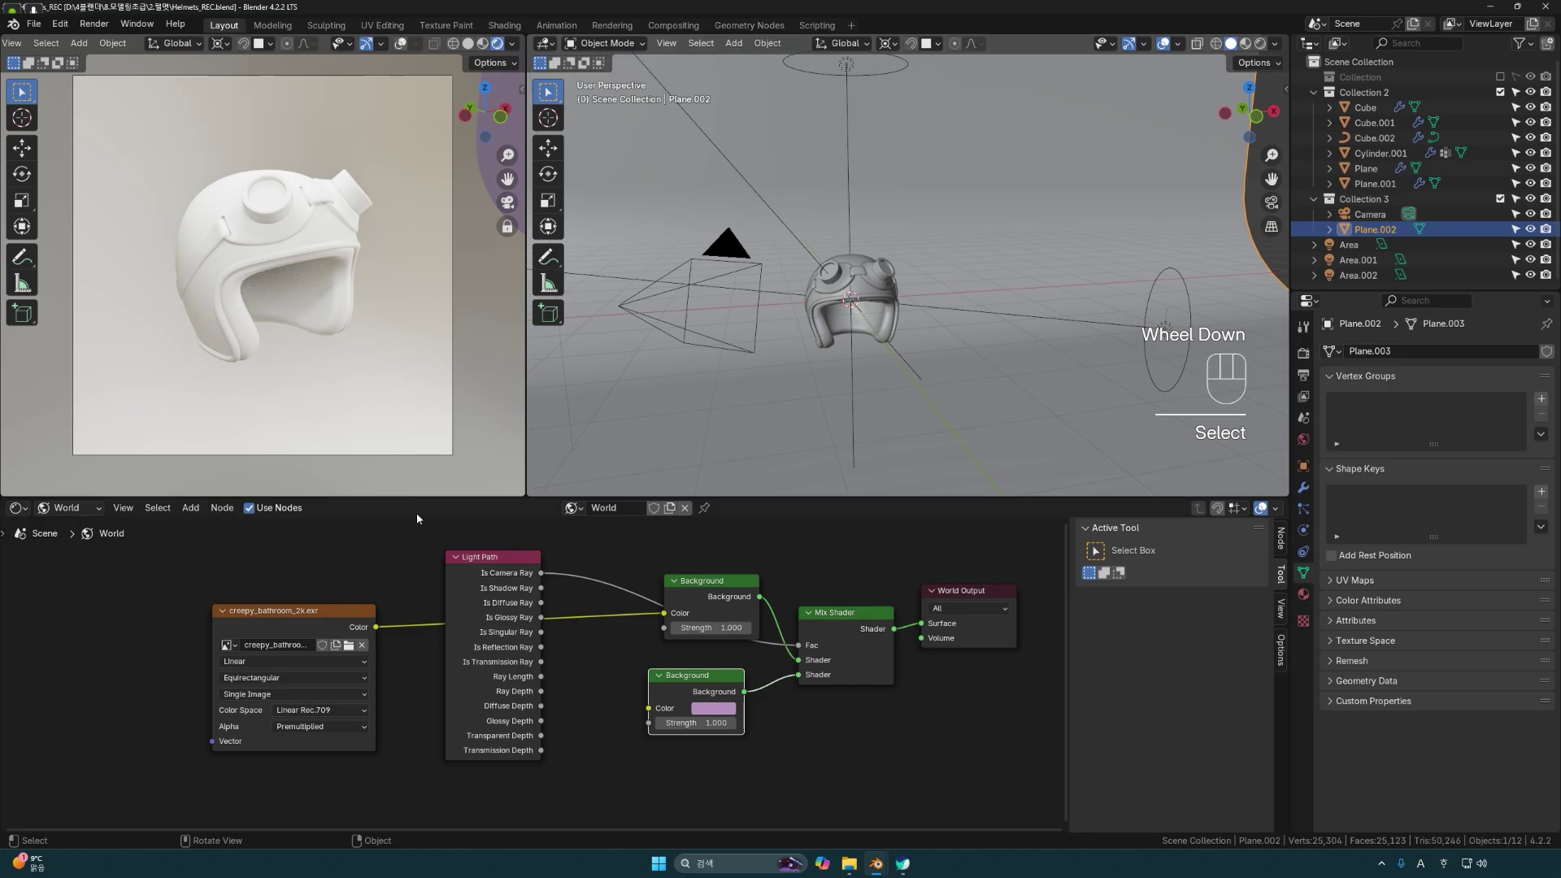
# Give the curved backdrop plane a new material with a pink base color of hue 0.932, saturation 0.400 and value 0.800.
pyautogui.click(50, 509)
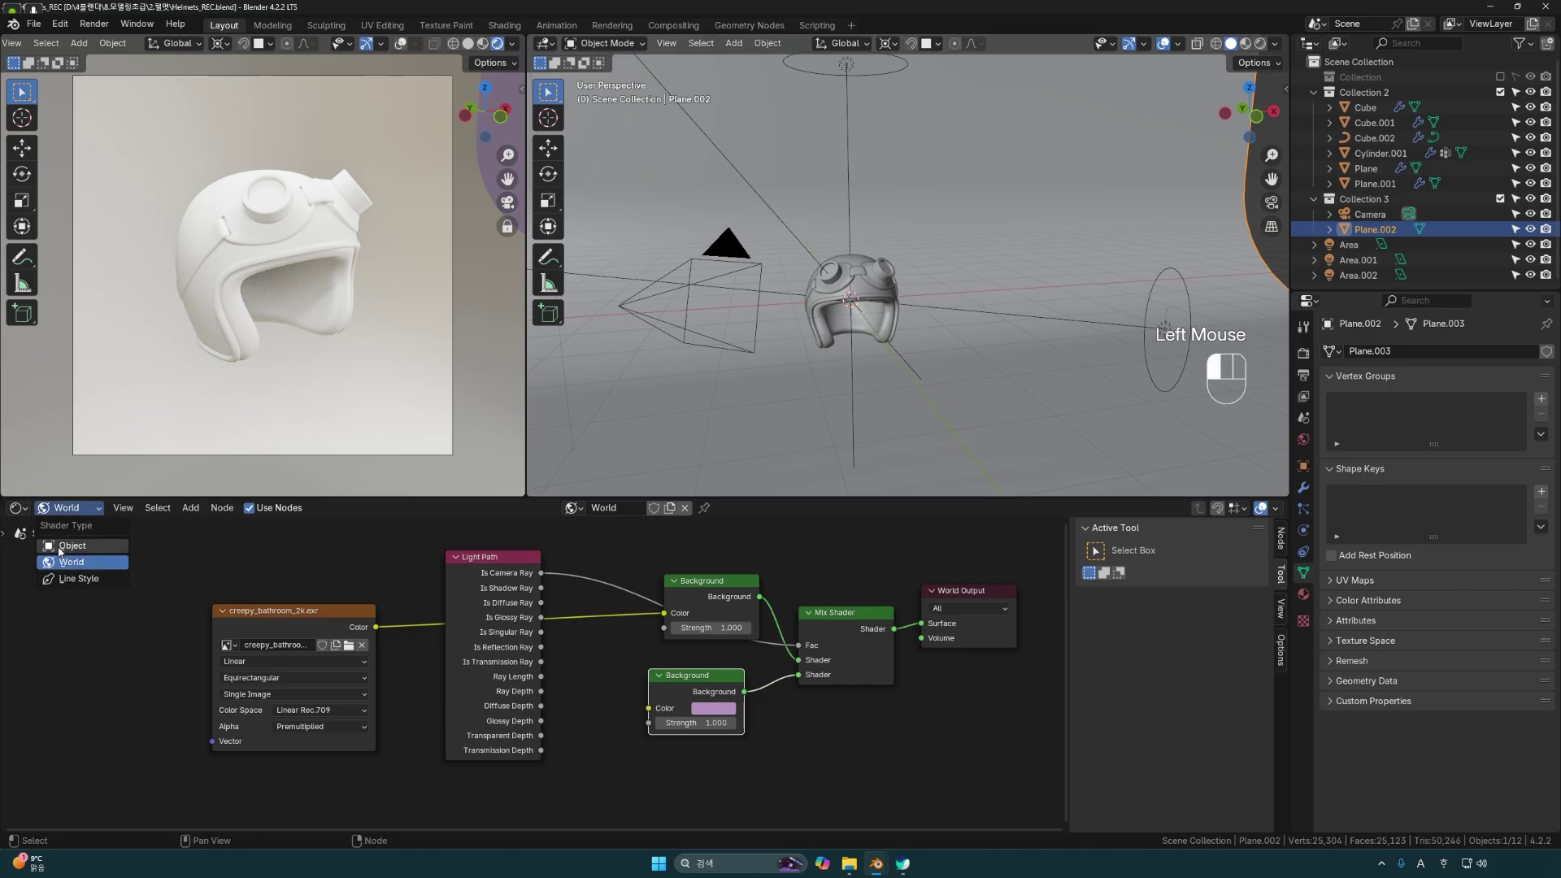
pyautogui.click(61, 547)
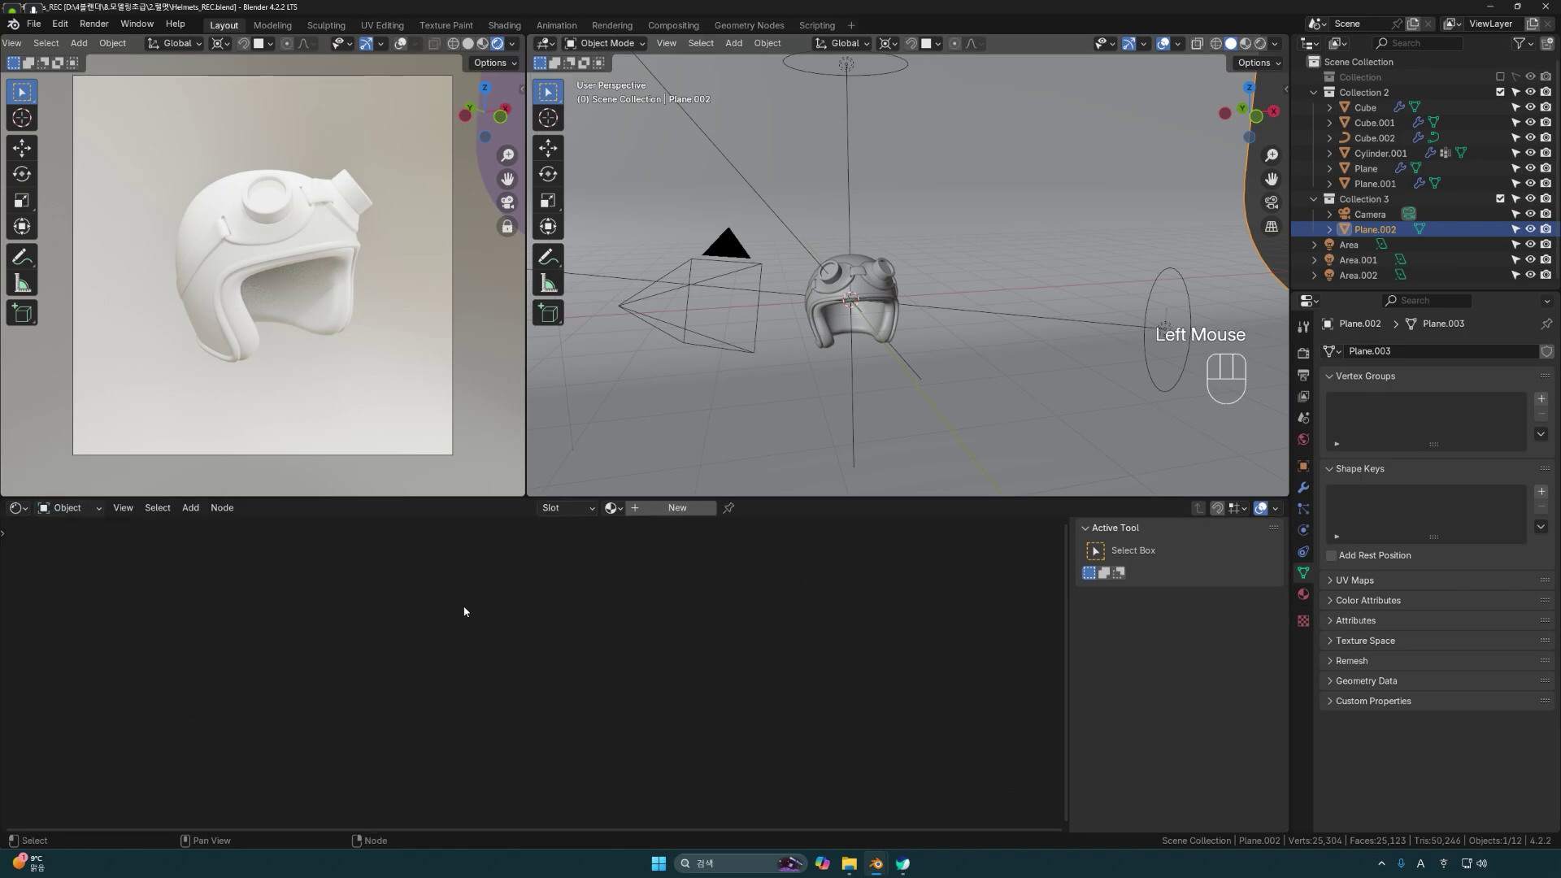
pyautogui.click(693, 508)
pyautogui.moveTo(647, 608); pyautogui.dragTo(543, 604, button='middle')
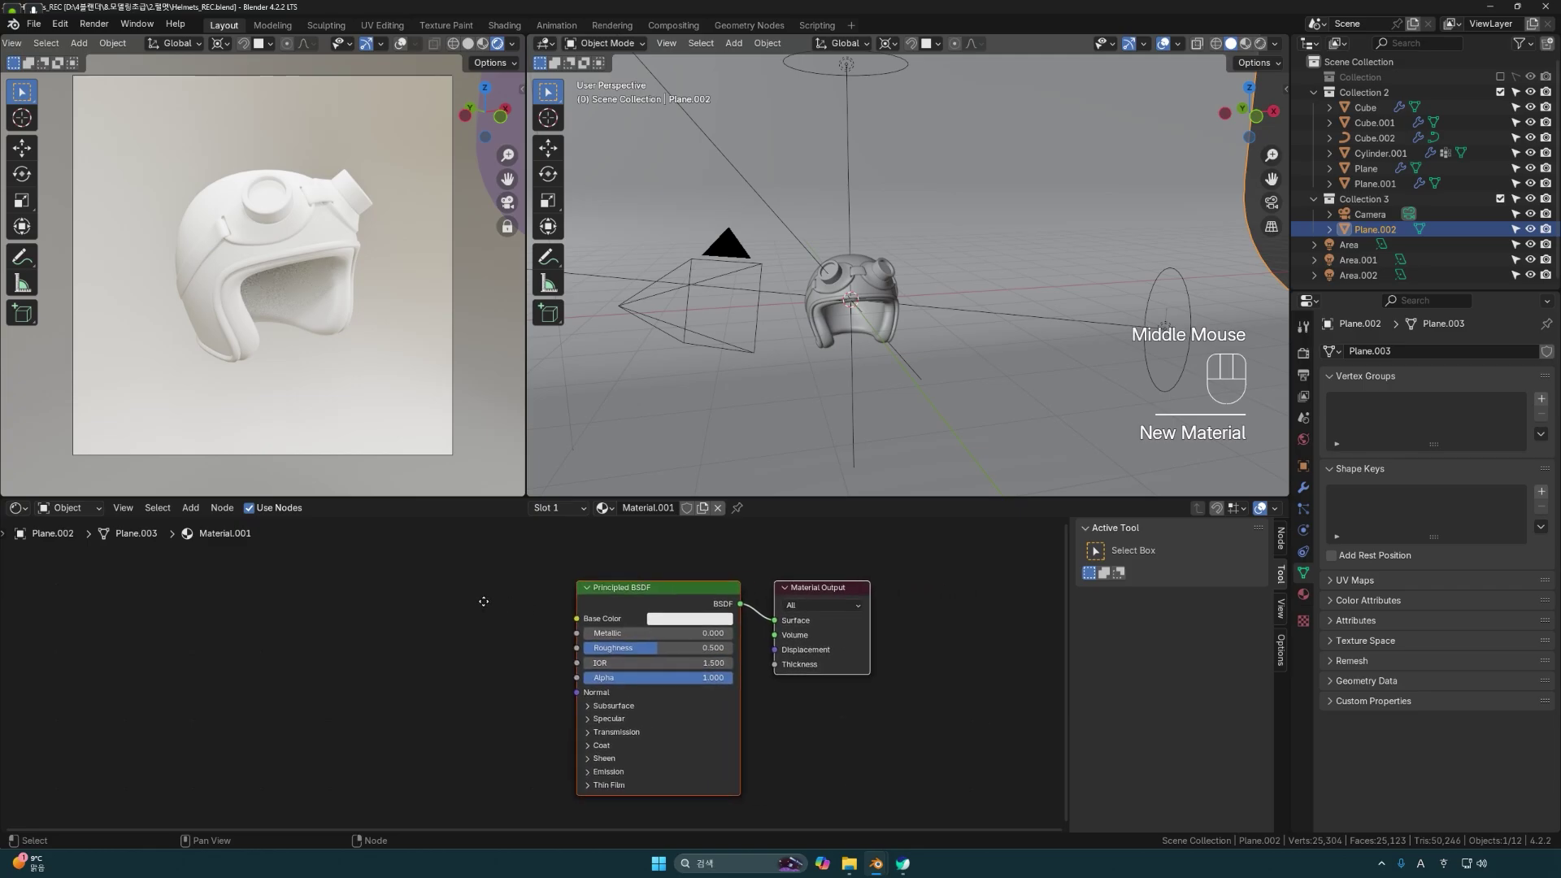
pyautogui.click(671, 621)
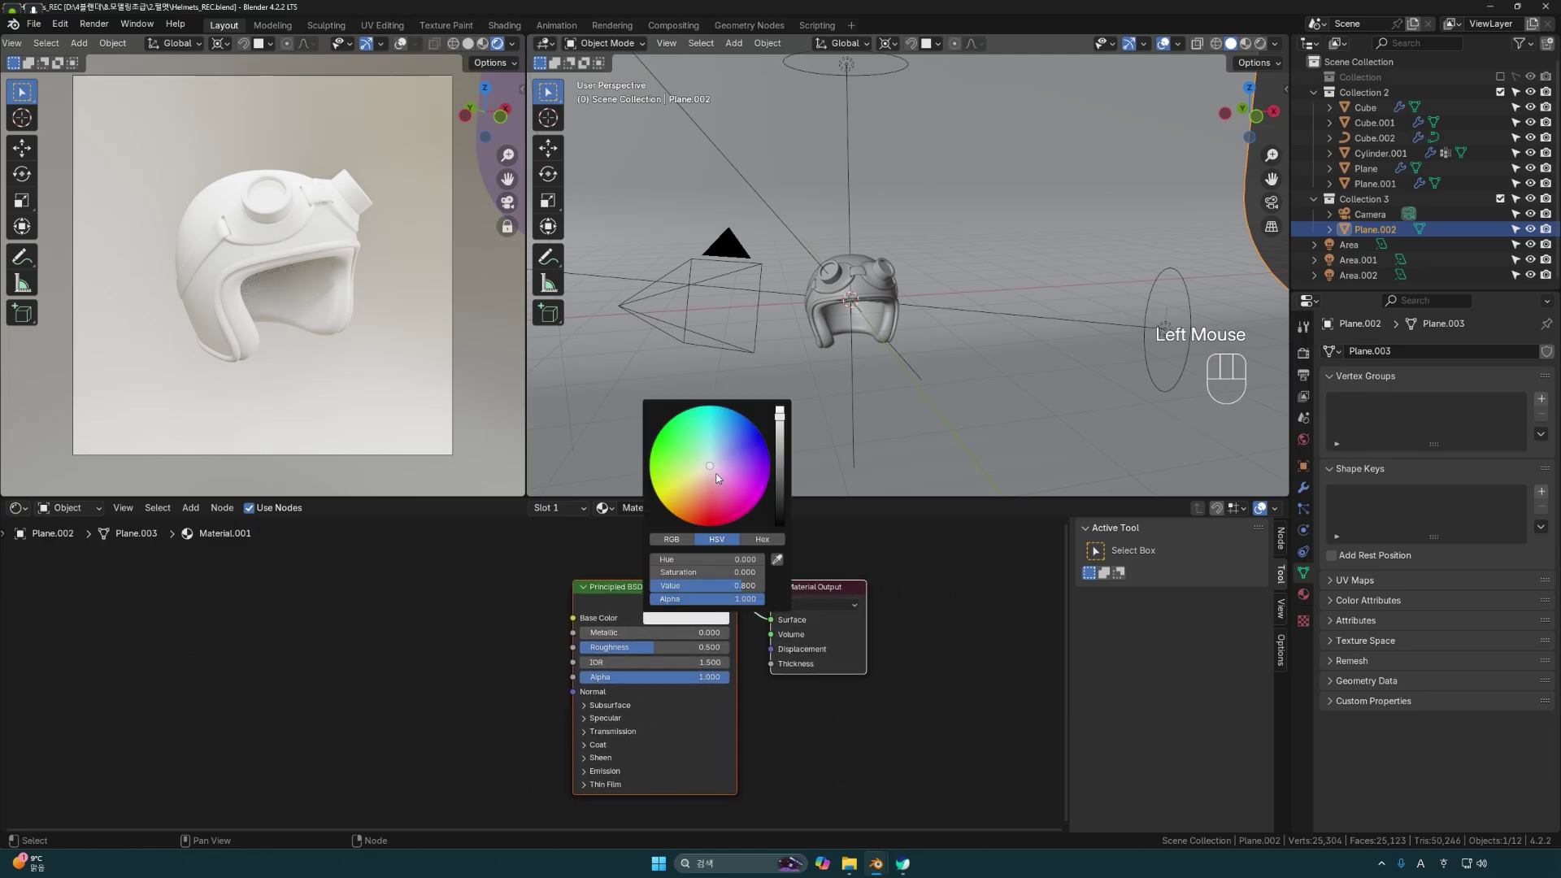
pyautogui.click(718, 478)
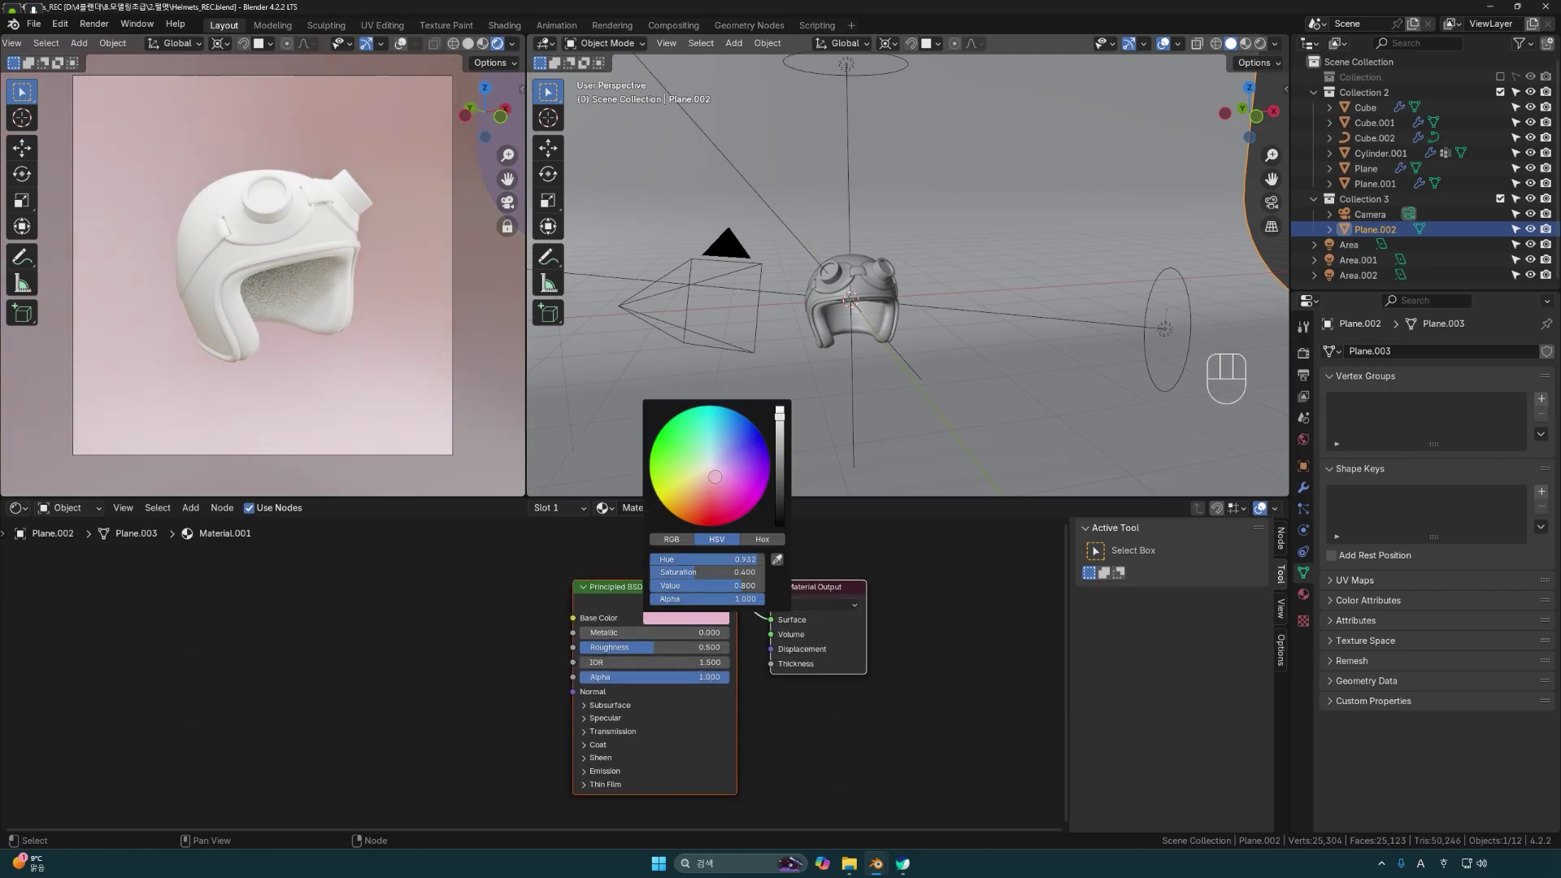
pyautogui.click(1305, 596)
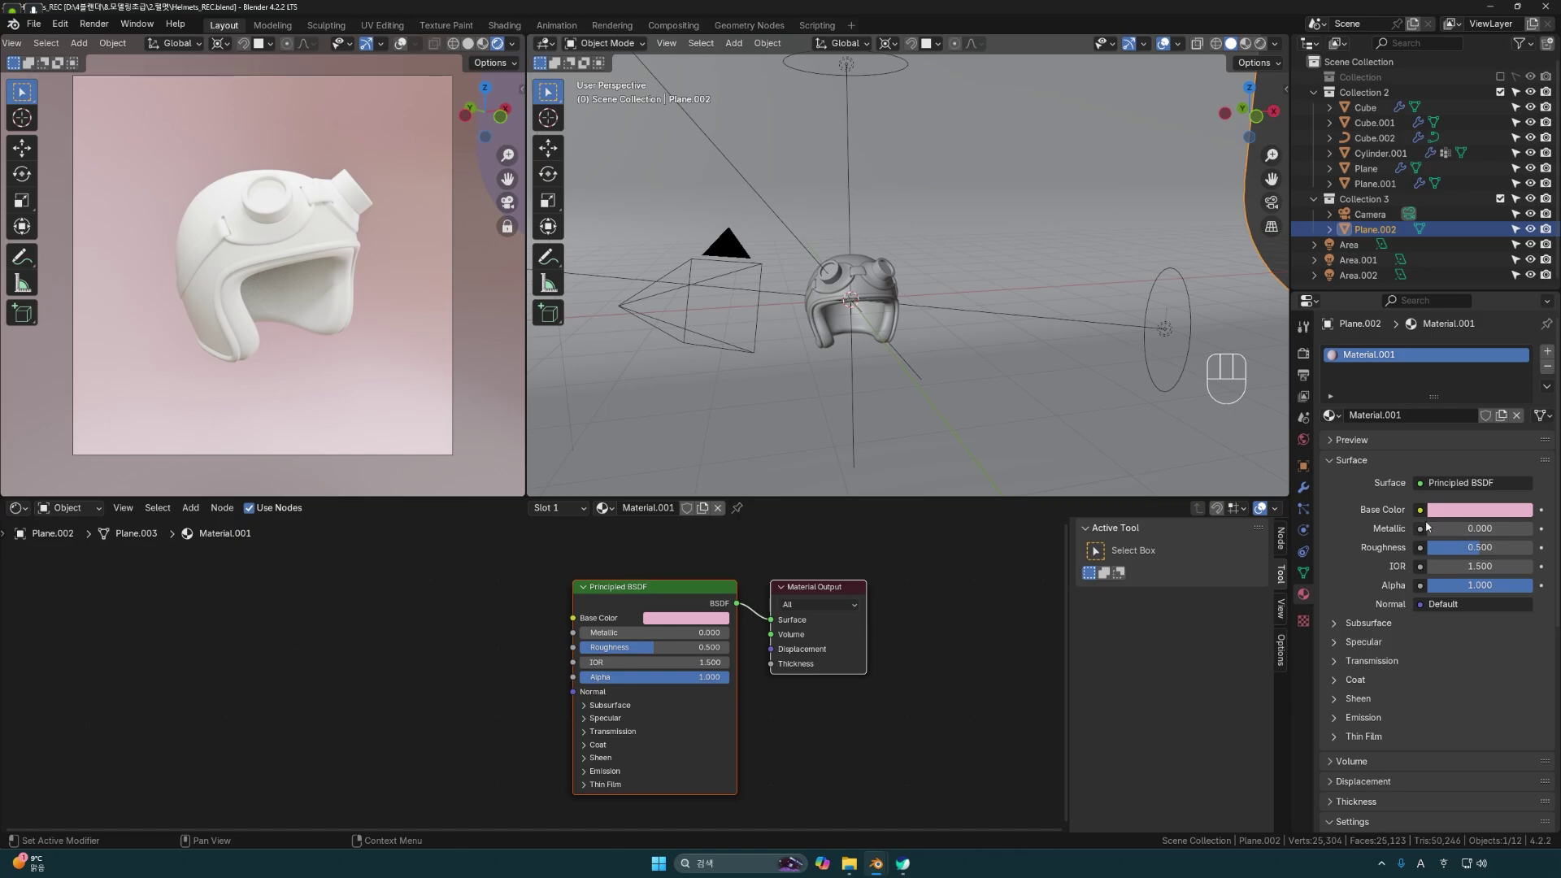
# Give the outer helmet shell a new material with a pale yellow base color and roughness 0.
pyautogui.scroll(5, 842, 321)
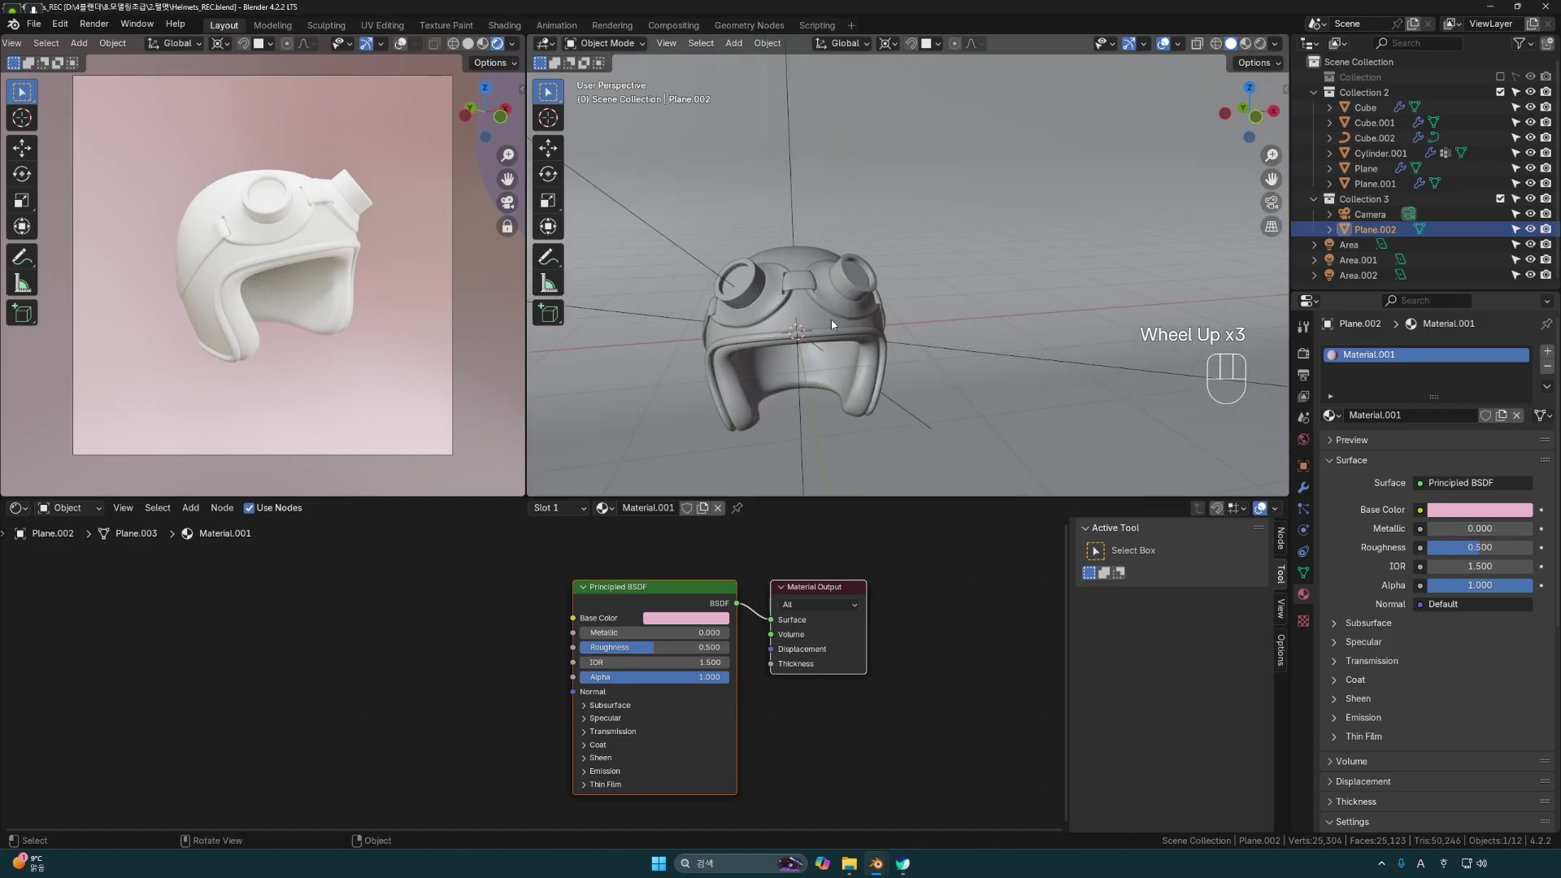
pyautogui.click(810, 321)
pyautogui.click(687, 514)
pyautogui.click(714, 610)
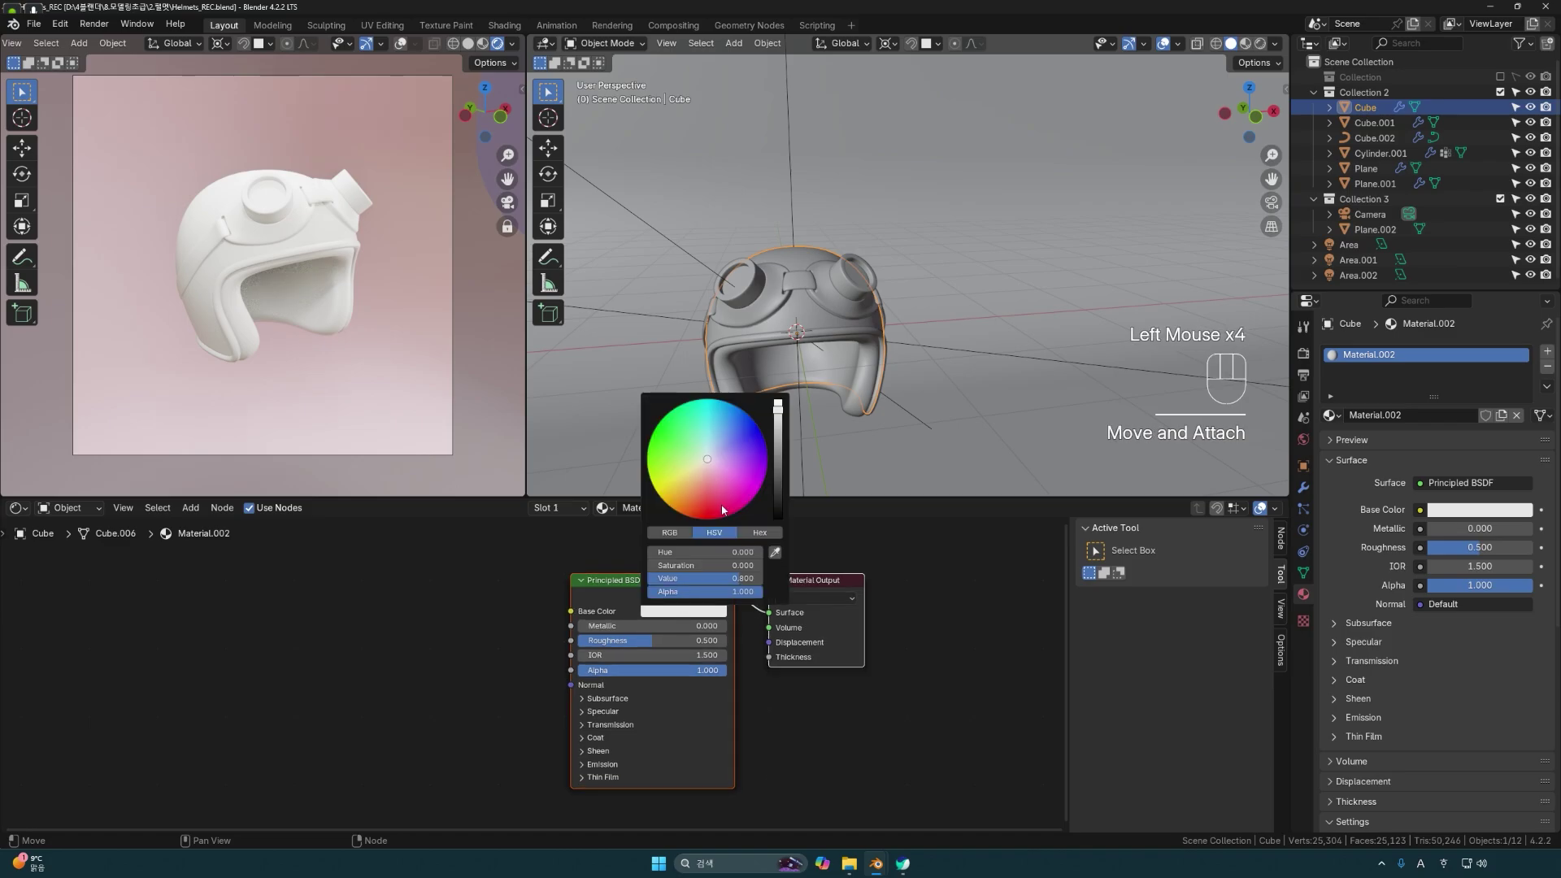
pyautogui.moveTo(704, 461); pyautogui.dragTo(691, 468)
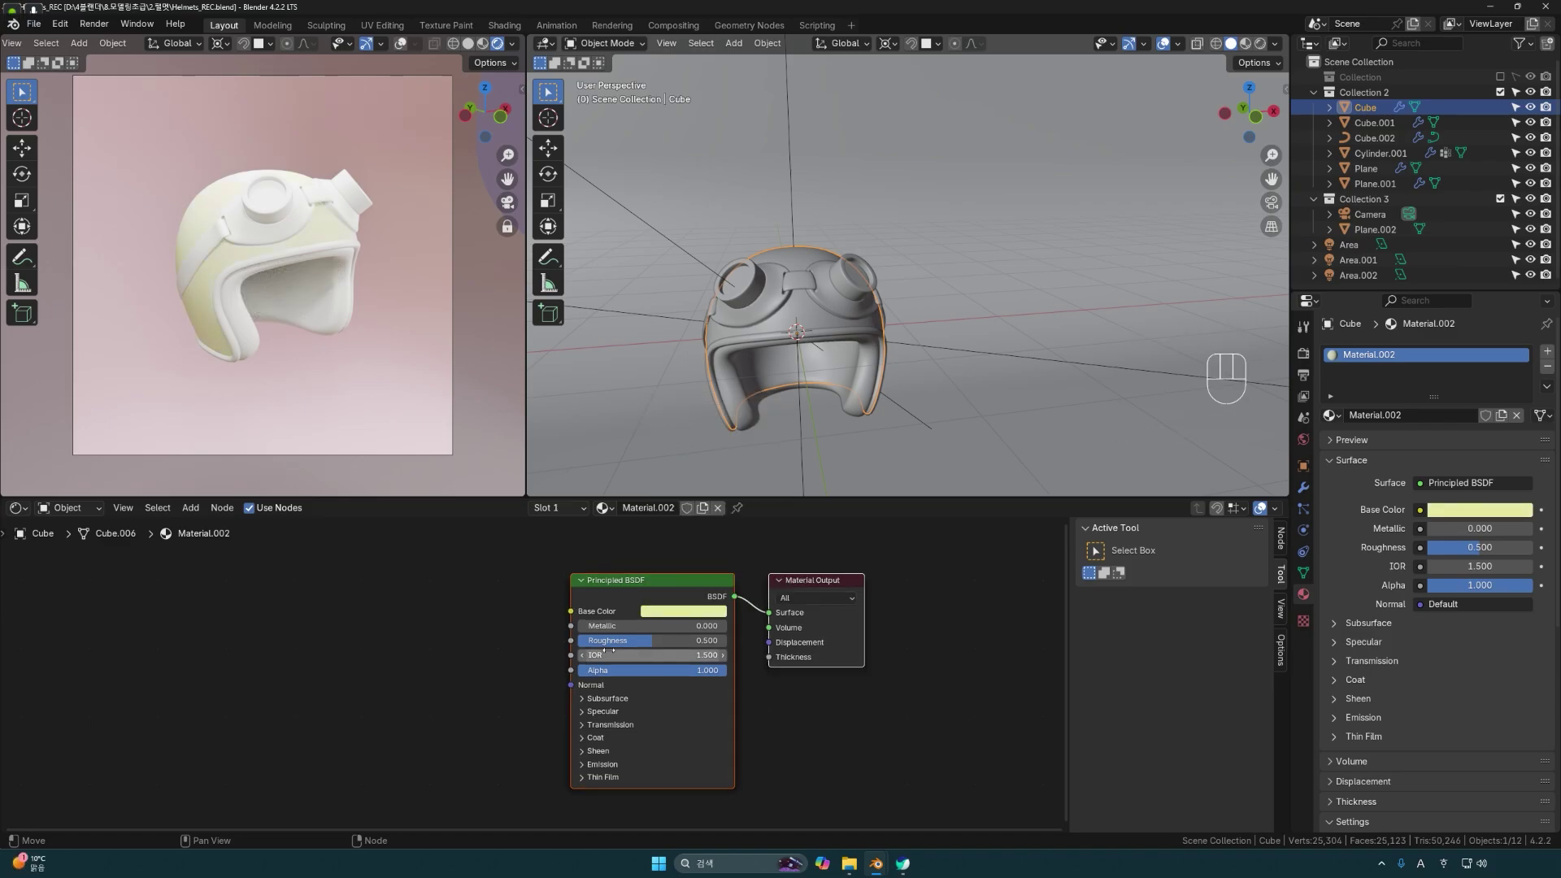
pyautogui.moveTo(648, 646); pyautogui.dragTo(564, 636)
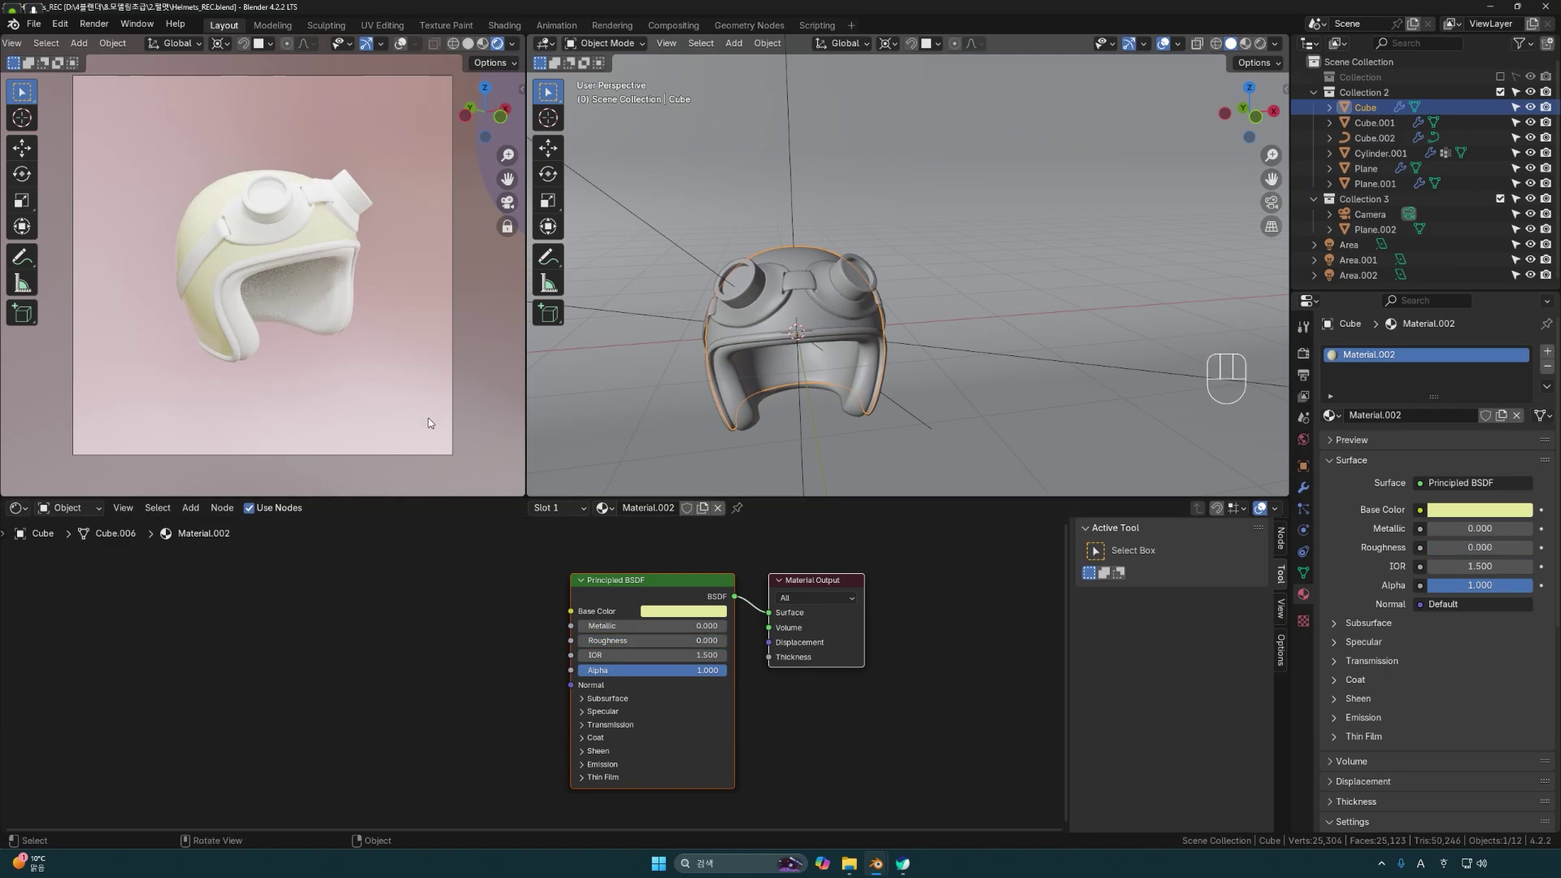
# Shift the helmet shell's base color to a warm cream and set its metallic value to 0.095.
pyautogui.moveTo(295, 328)
pyautogui.mouseDown(button='middle')
pyautogui.moveTo(318, 322)
pyautogui.moveTo(299, 365)
pyautogui.moveTo(317, 325)
pyautogui.moveTo(299, 333)
pyautogui.moveTo(300, 321)
pyautogui.mouseUp(button='middle')
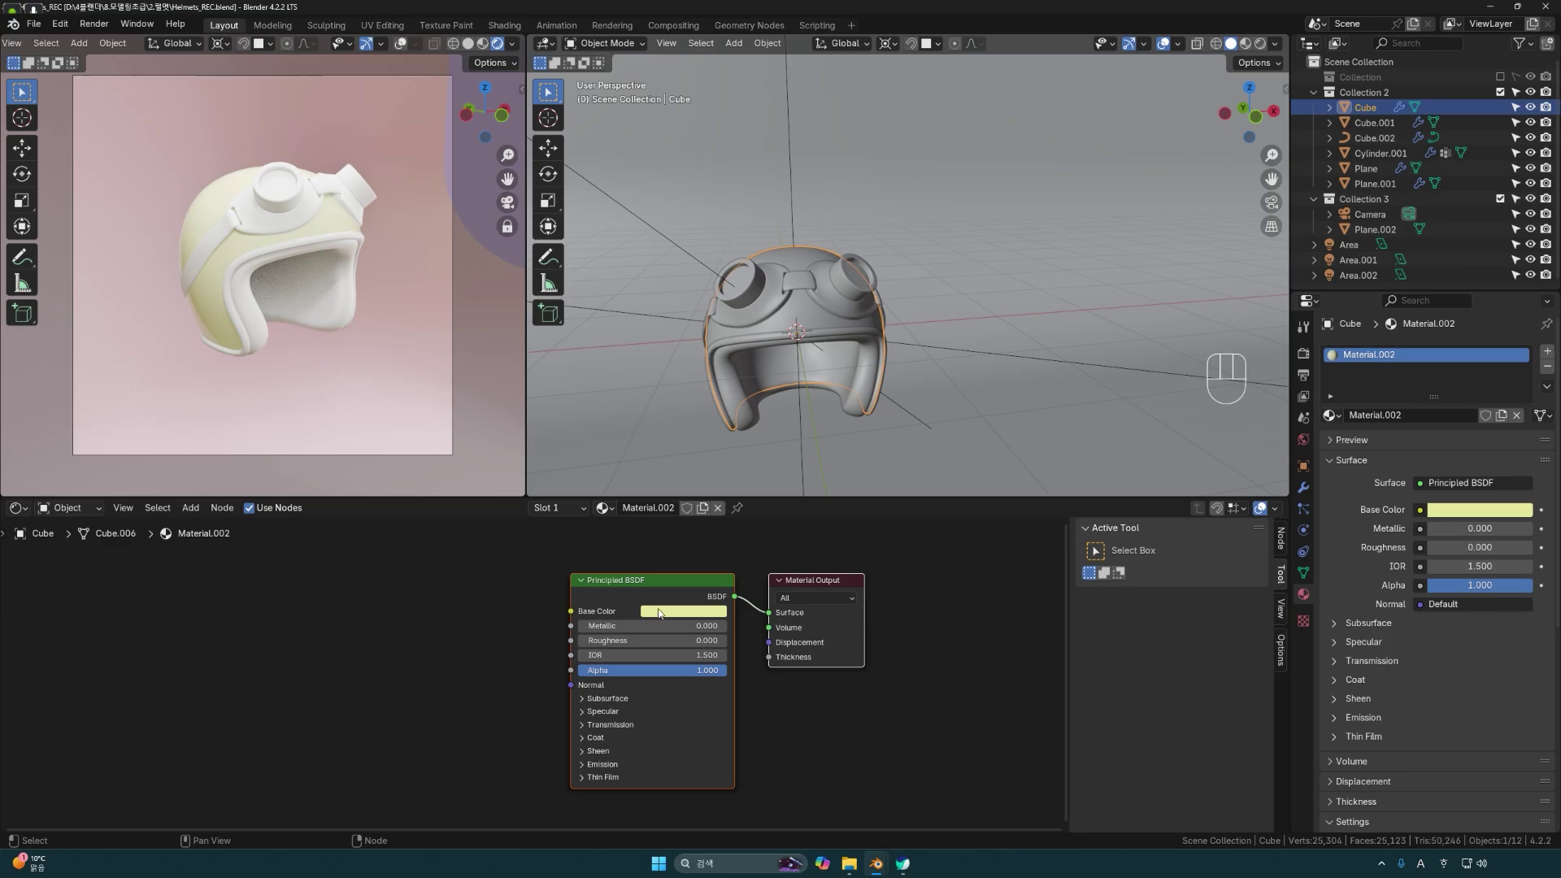
pyautogui.click(682, 610)
pyautogui.moveTo(695, 469); pyautogui.dragTo(697, 469)
pyautogui.scroll(4, 851, 372)
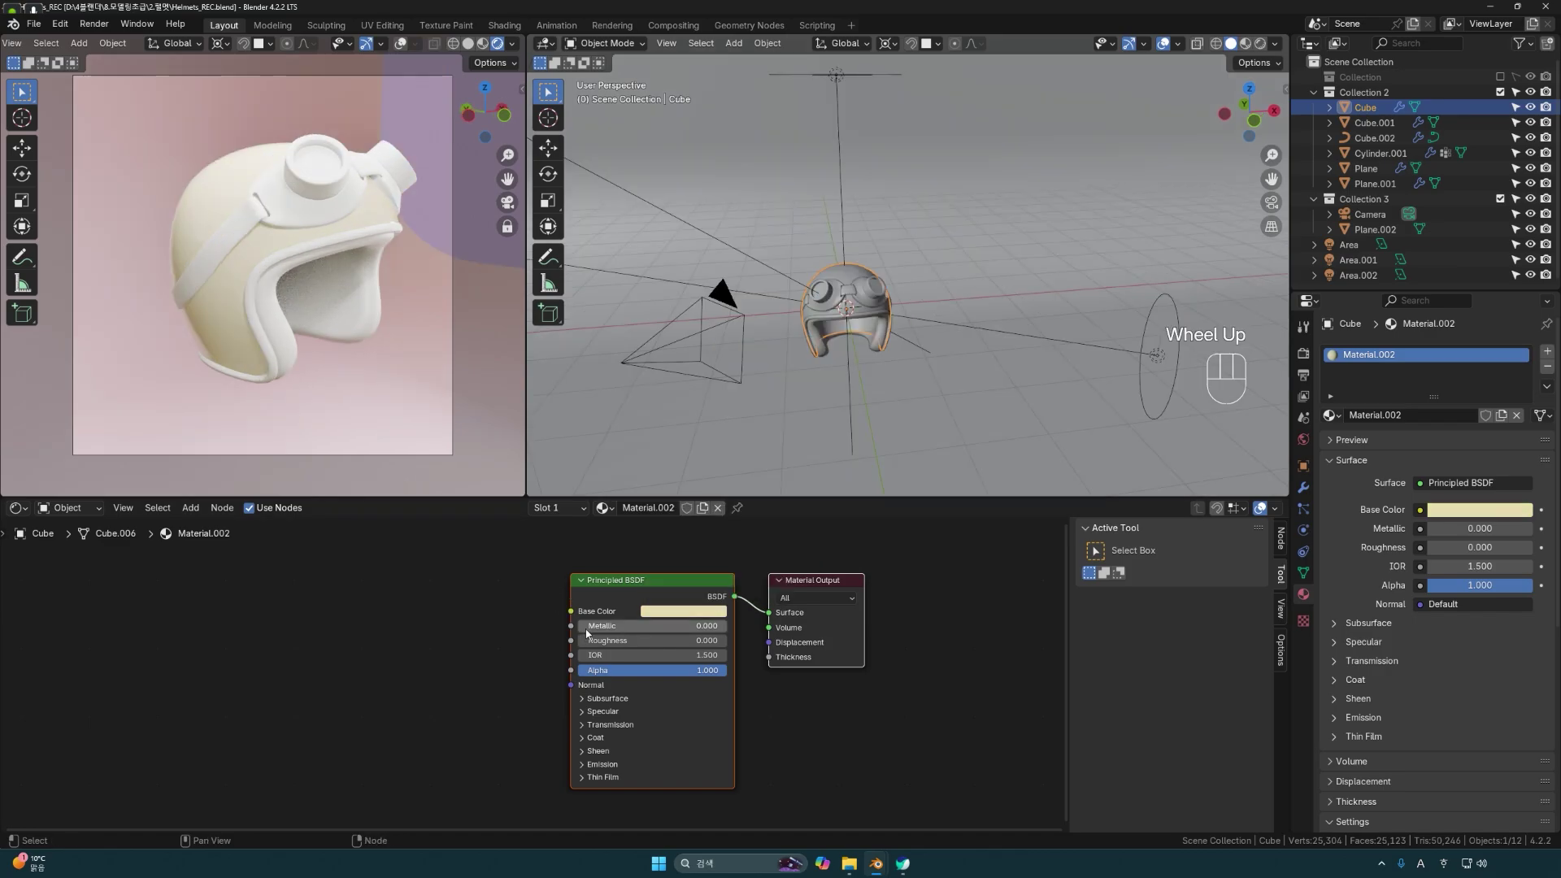
pyautogui.click(582, 631)
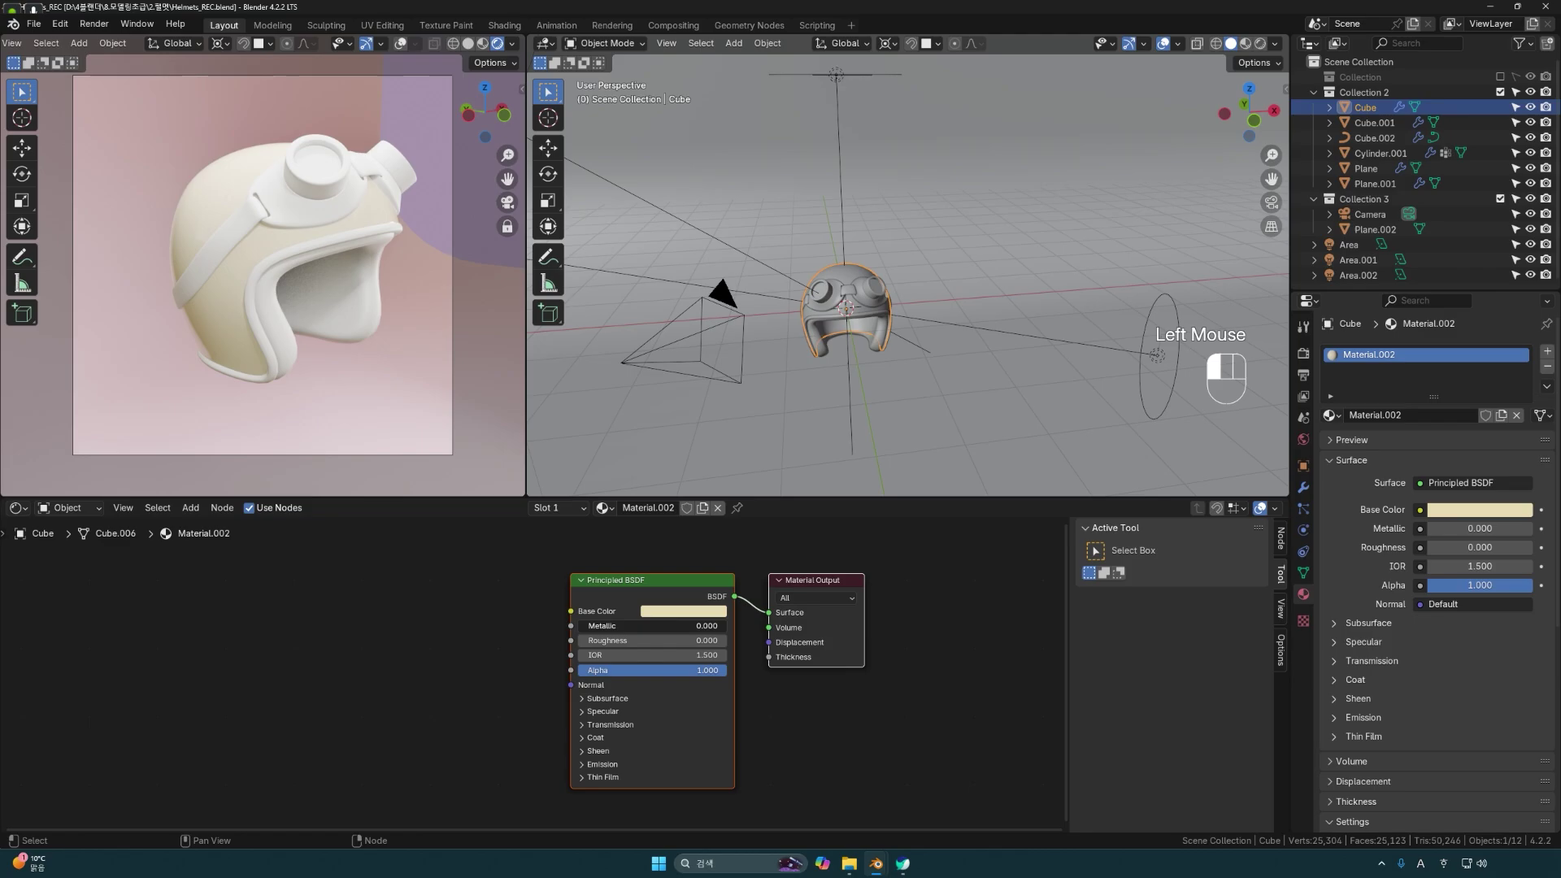
pyautogui.moveTo(582, 631)
pyautogui.mouseDown()
pyautogui.moveTo(725, 626)
pyautogui.moveTo(592, 626)
pyautogui.mouseUp()
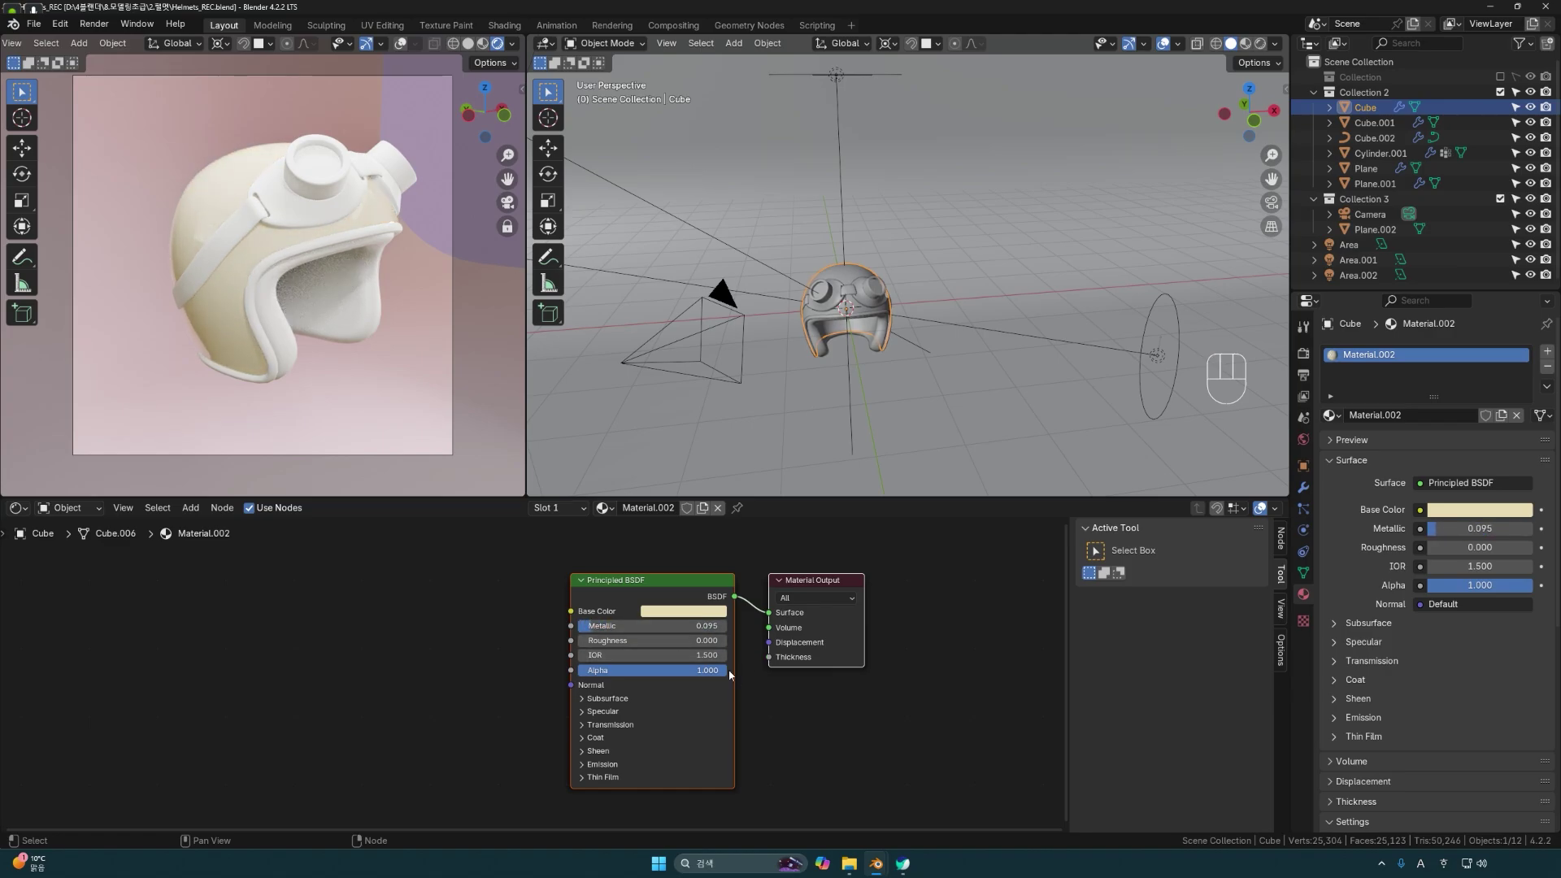
# Set the strength of the world's HDRI-connected Background node to 1.5.
pyautogui.scroll(1, 901, 283)
pyautogui.scroll(1, 246, 294)
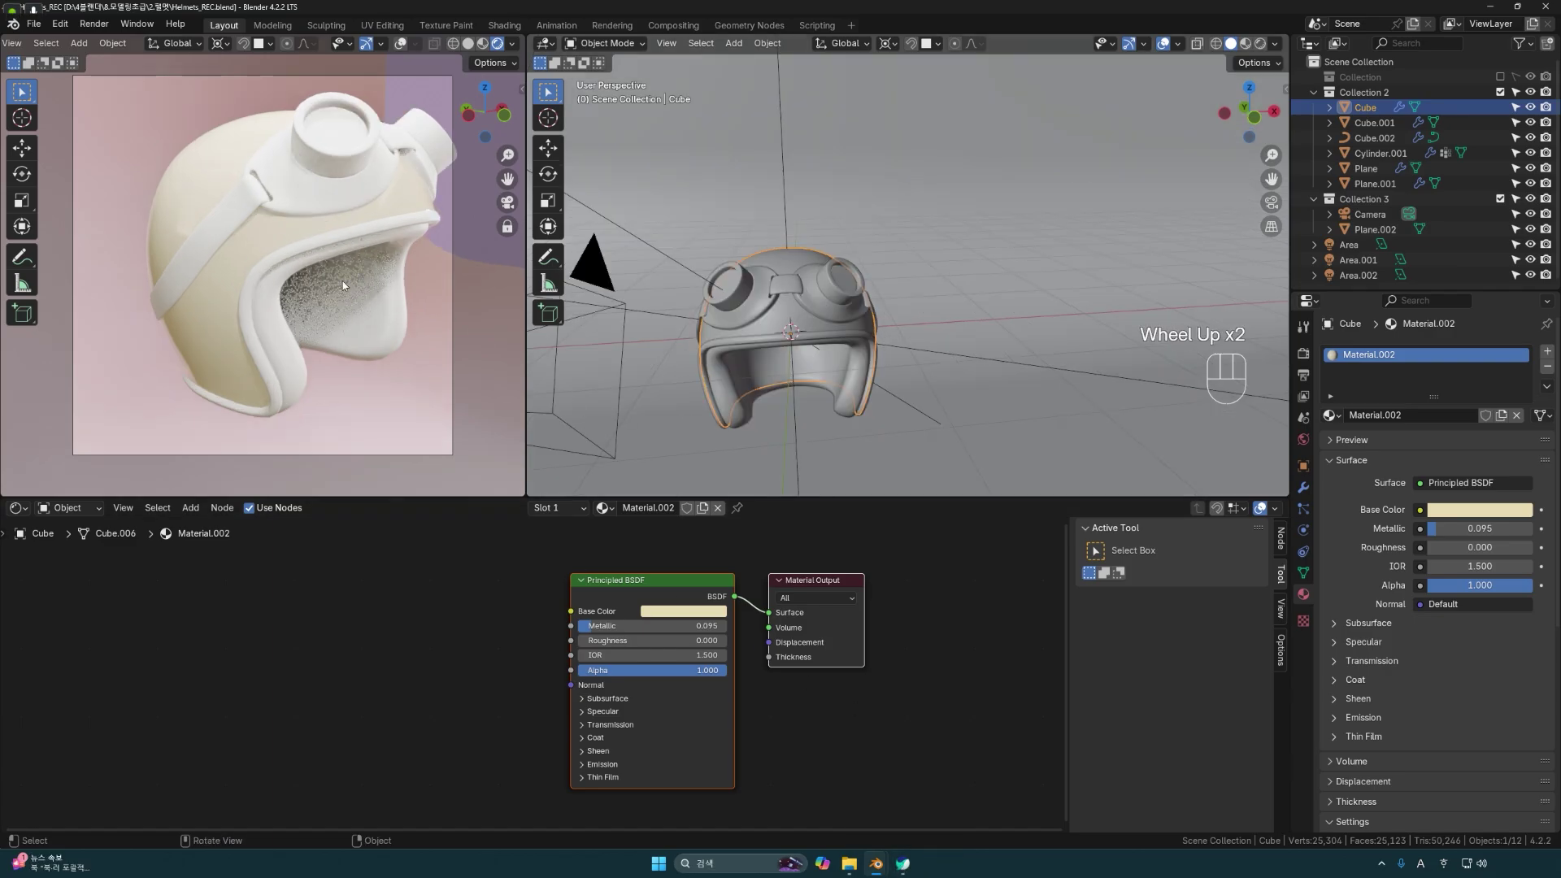
pyautogui.scroll(-1, 233, 293)
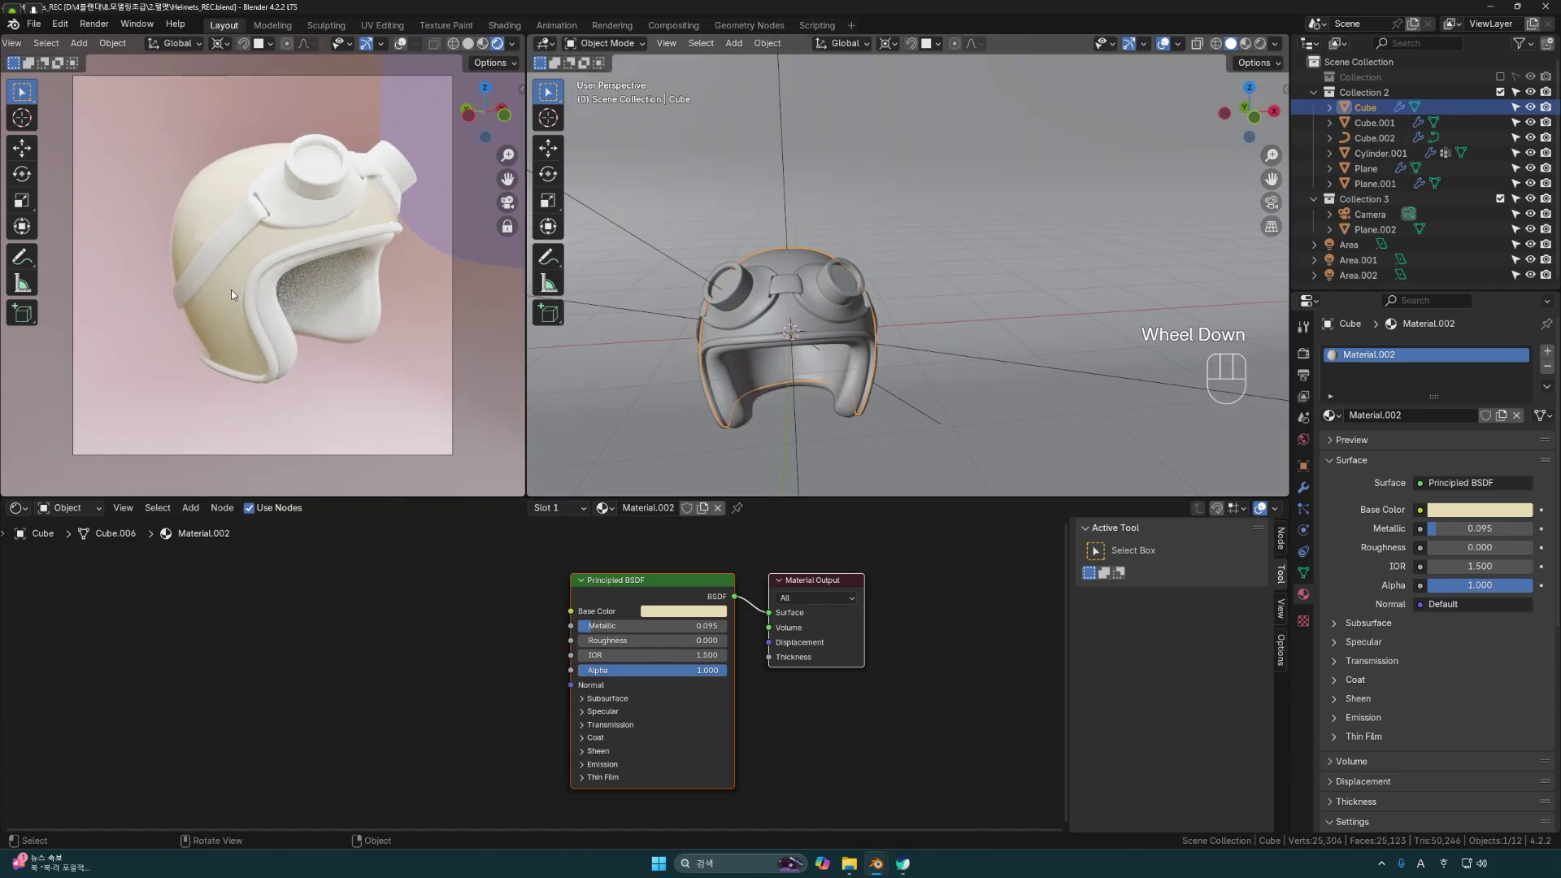
pyautogui.moveTo(707, 362); pyautogui.dragTo(865, 348, button='middle')
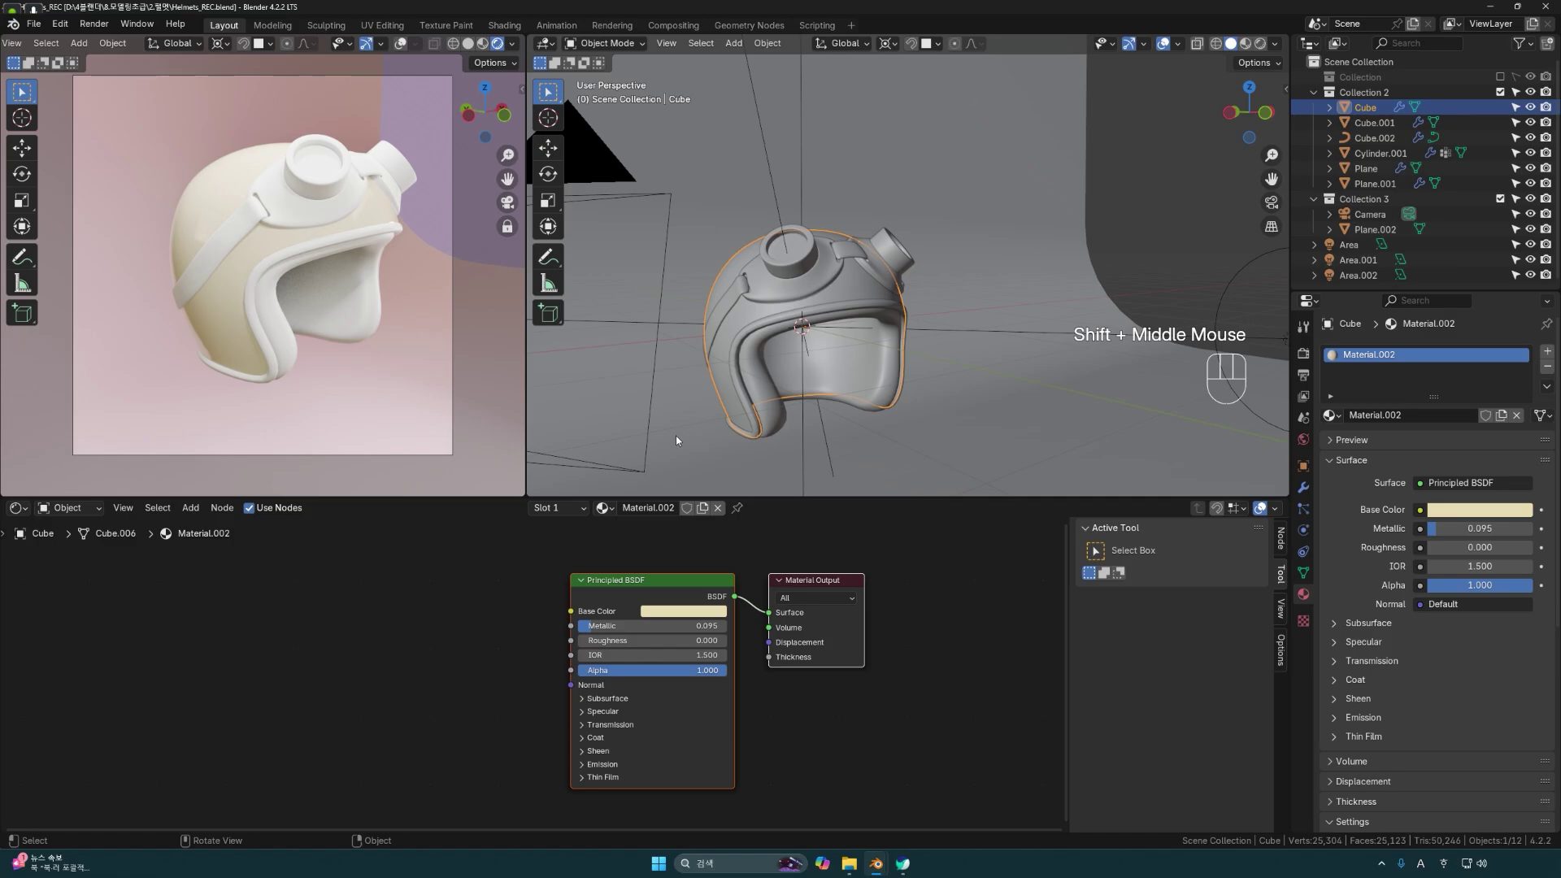
pyautogui.click(69, 508)
pyautogui.click(80, 559)
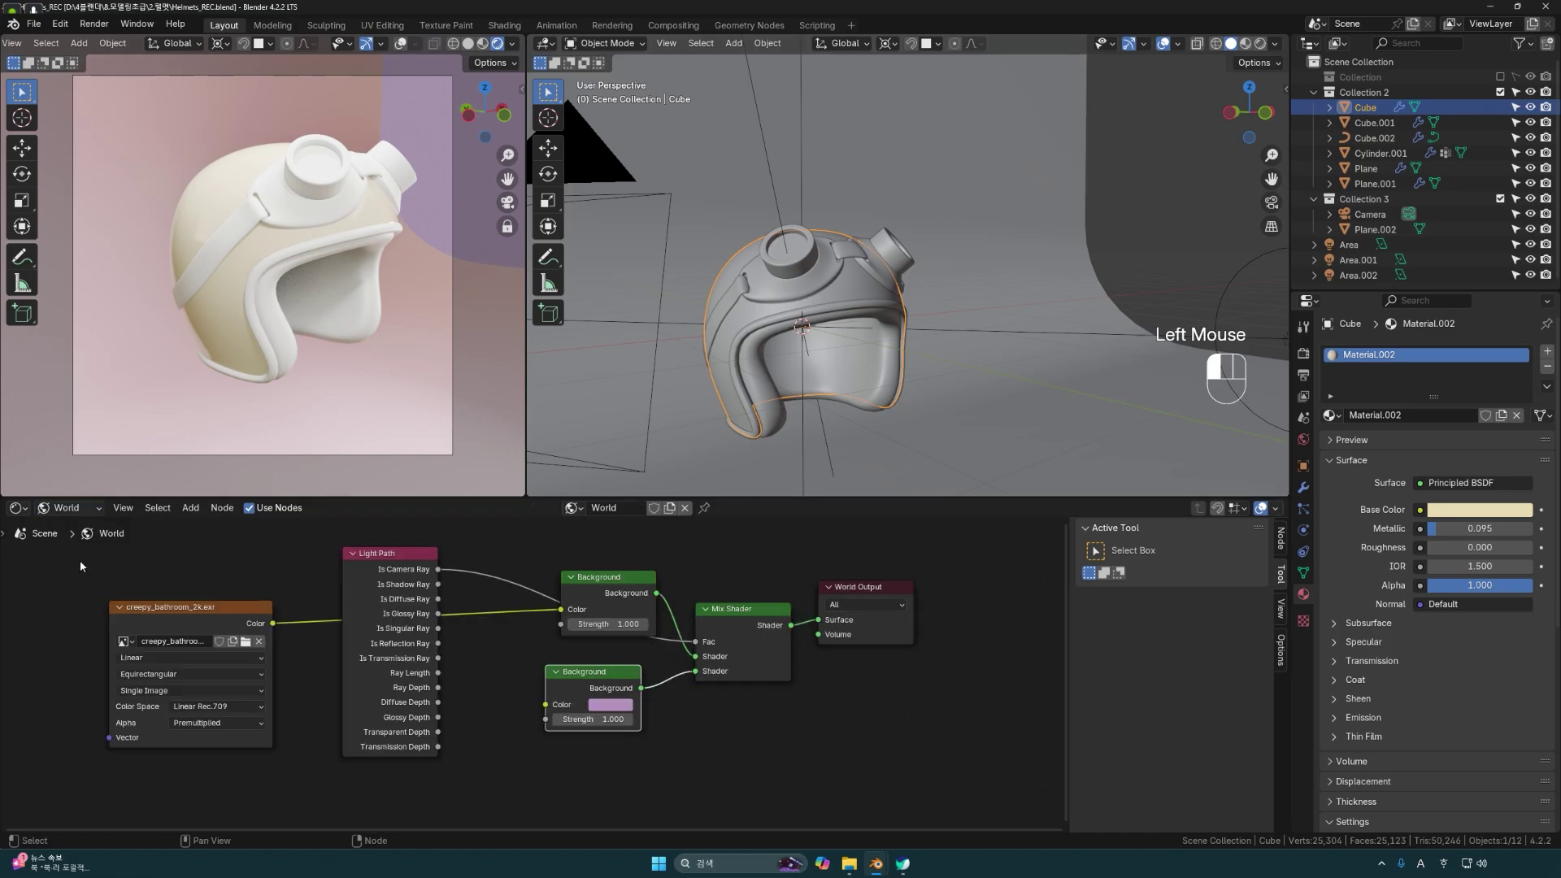
pyautogui.scroll(2, 536, 666)
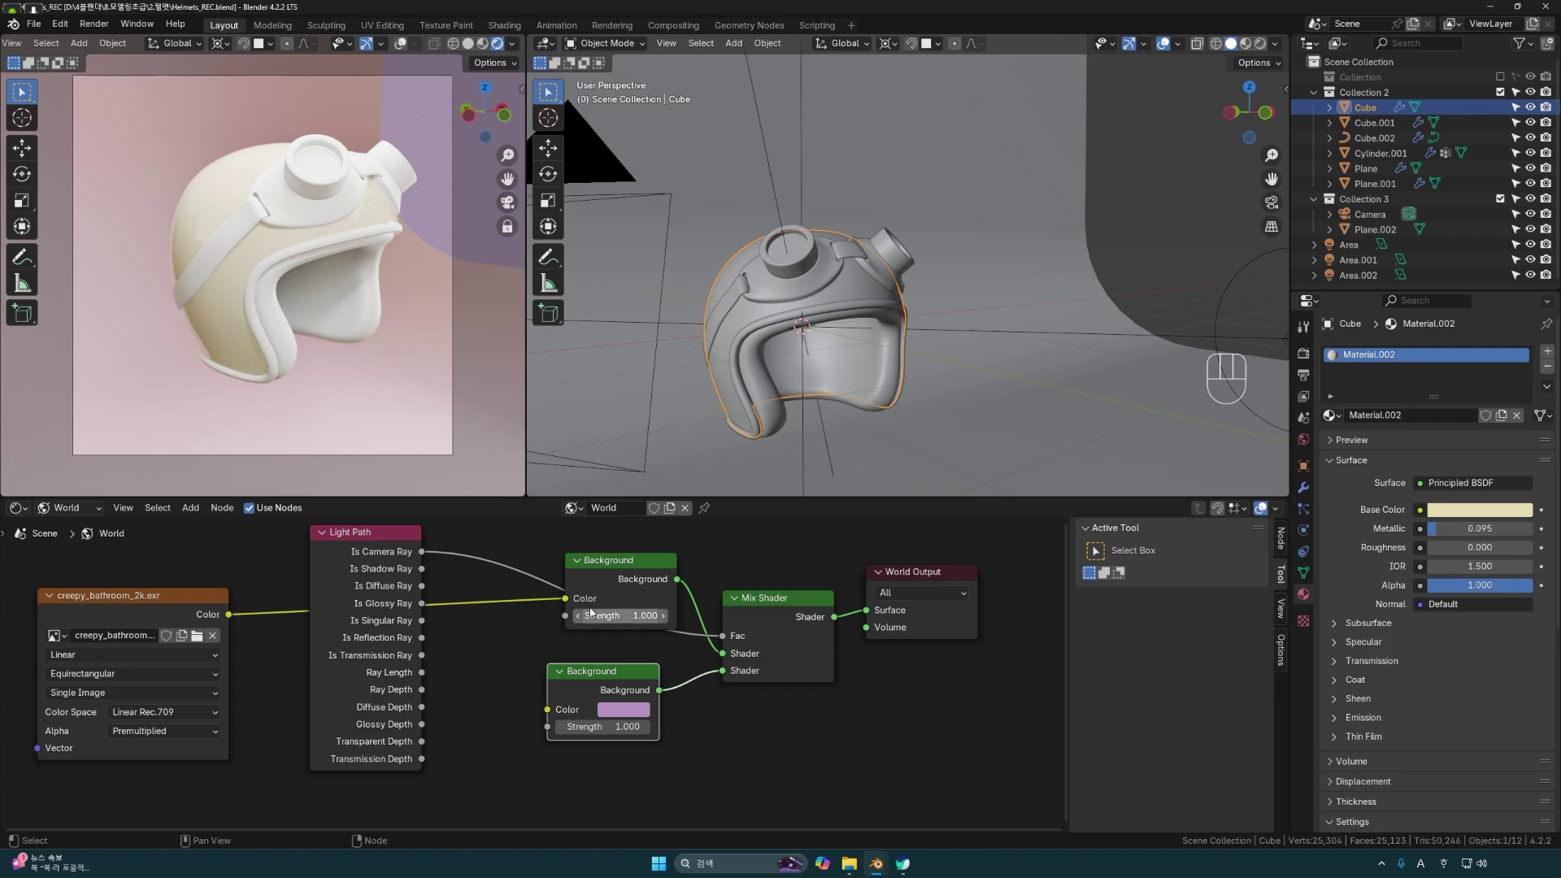
pyautogui.click(643, 616)
pyautogui.write('1')
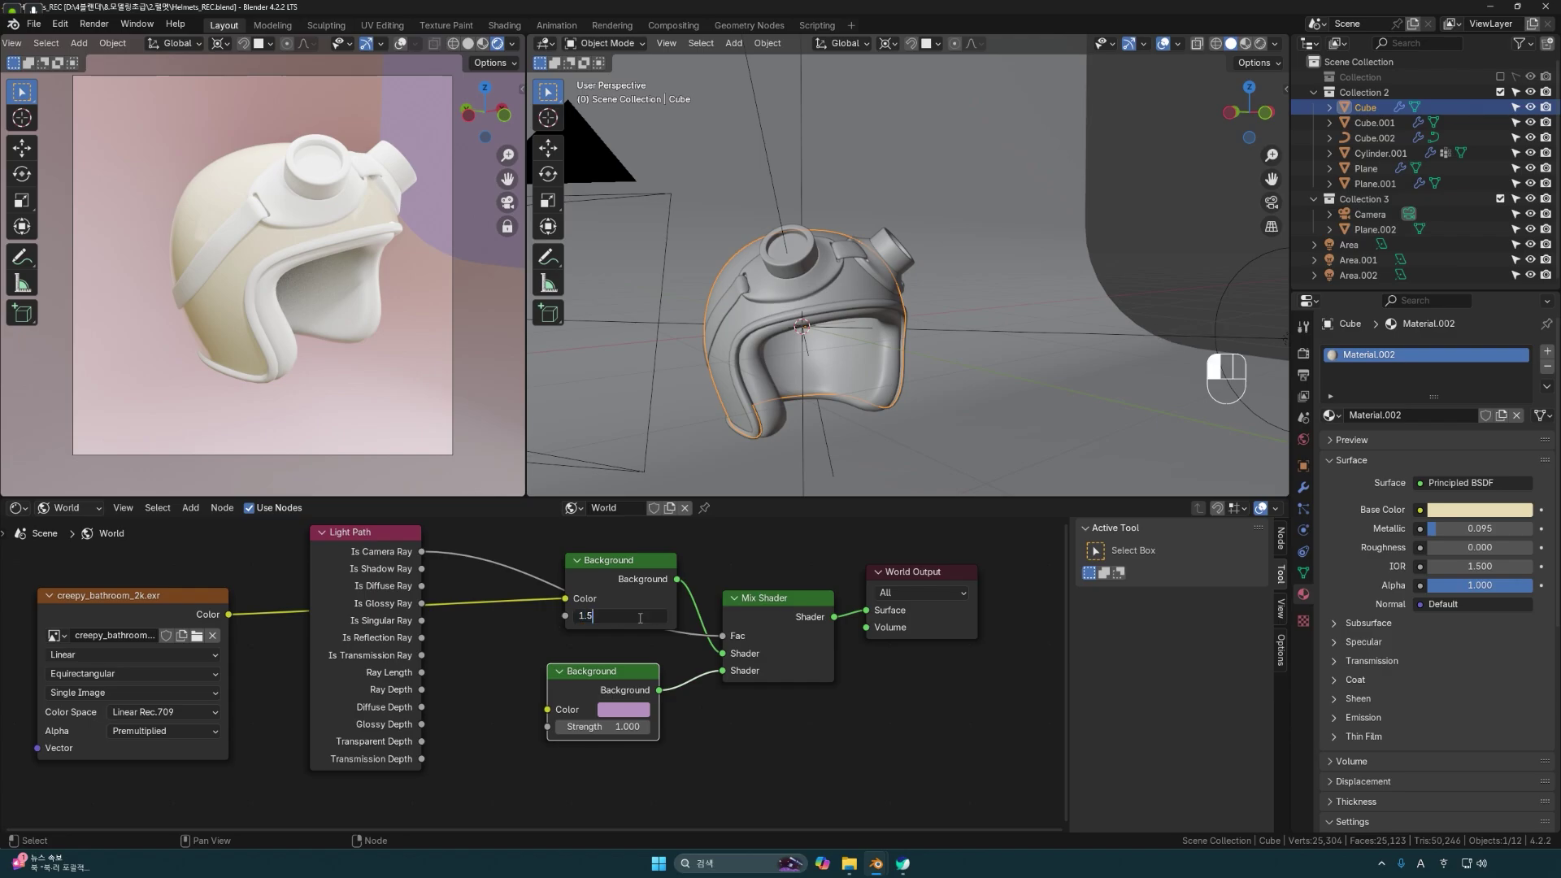
pyautogui.write('.5')
pyautogui.press('Return')
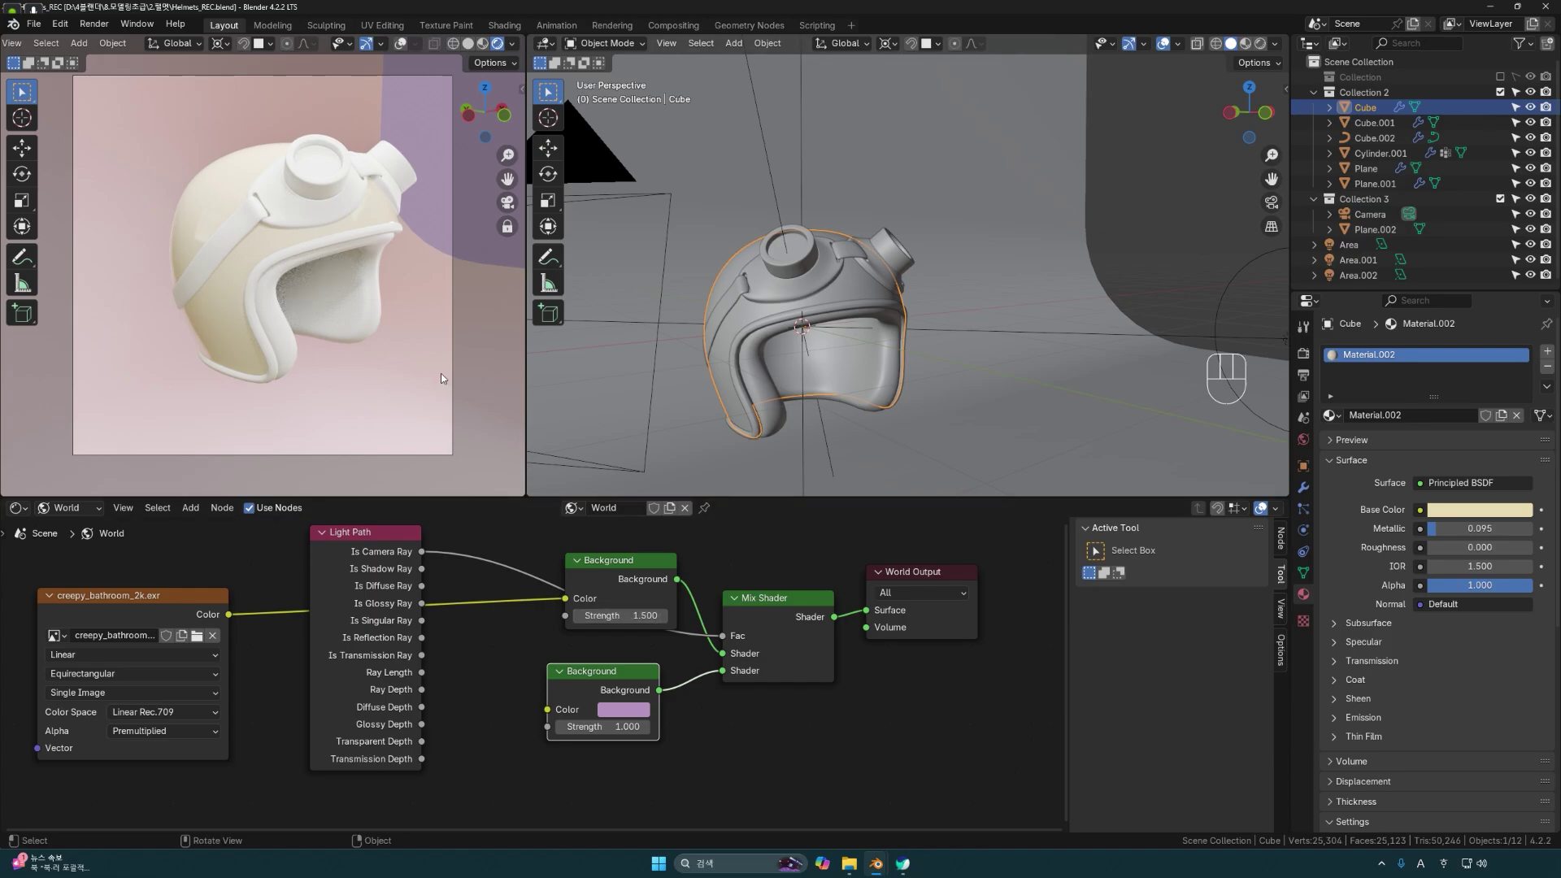
# Pull the camera back from the helmet and move the backdrop plane about 2.6 m along the global X axis.
pyautogui.moveTo(345, 319)
pyautogui.mouseDown(button='middle')
pyautogui.moveTo(324, 316)
pyautogui.moveTo(443, 297)
pyautogui.moveTo(348, 310)
pyautogui.mouseUp(button='middle')
pyautogui.scroll(-2, 348, 310)
# Return the shader editor to object materials and add a new material to the helmet's inner liner.
pyautogui.click(69, 507)
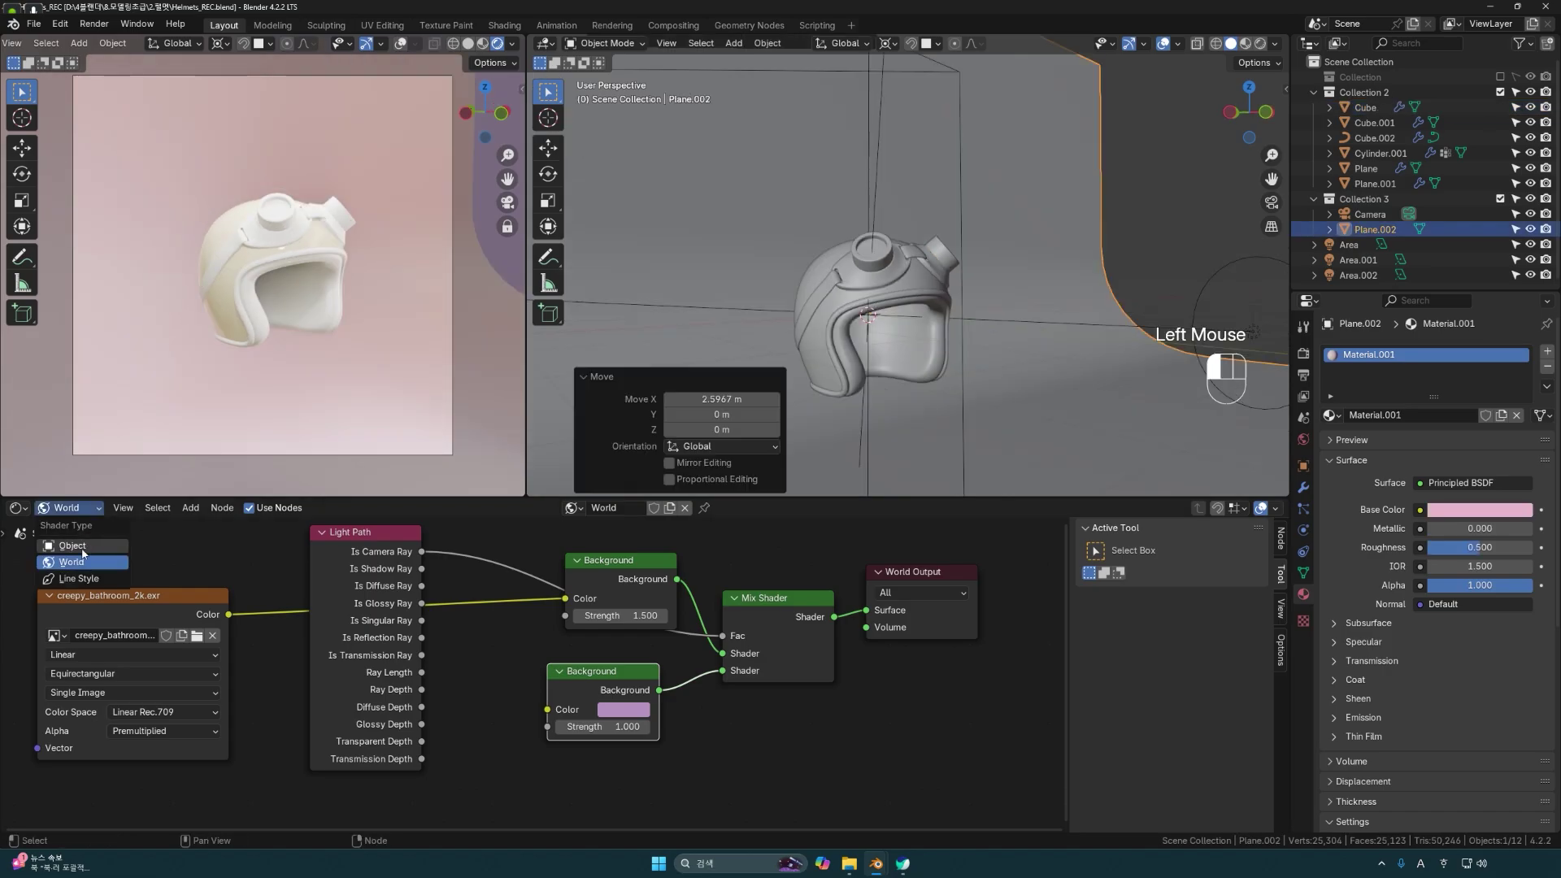
pyautogui.click(77, 550)
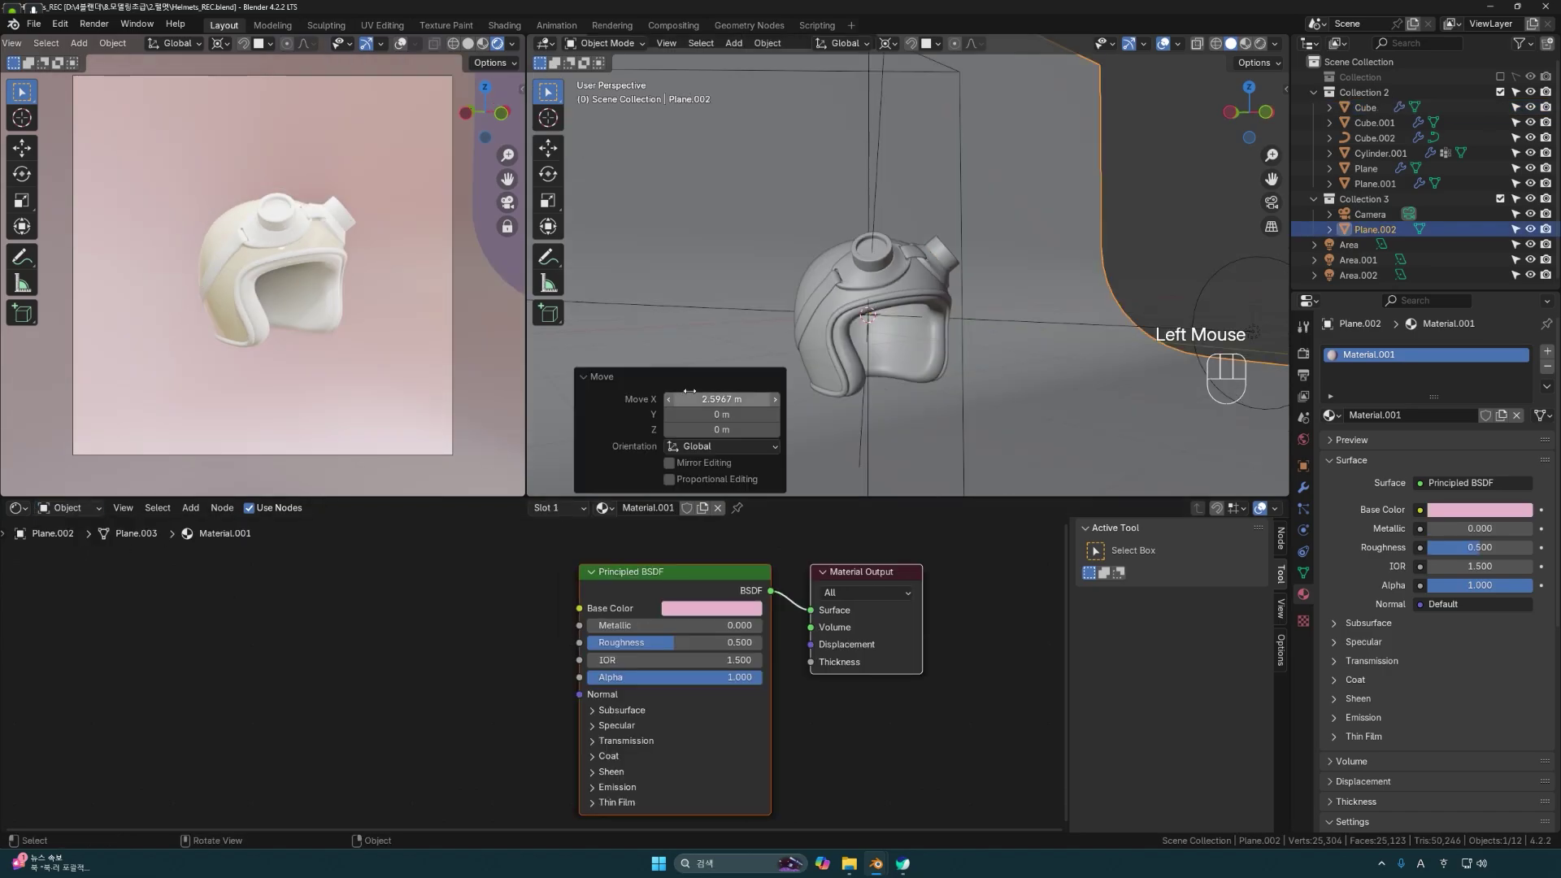
pyautogui.click(867, 451)
pyautogui.moveTo(824, 323)
pyautogui.keyDown('shift'); pyautogui.mouseDown(button='middle')
pyautogui.moveTo(831, 350)
pyautogui.moveTo(820, 330)
pyautogui.mouseUp(button='middle'); pyautogui.keyUp('shift')
pyautogui.scroll(3, 831, 350)
pyautogui.click(819, 330)
pyautogui.scroll(-2, 819, 330)
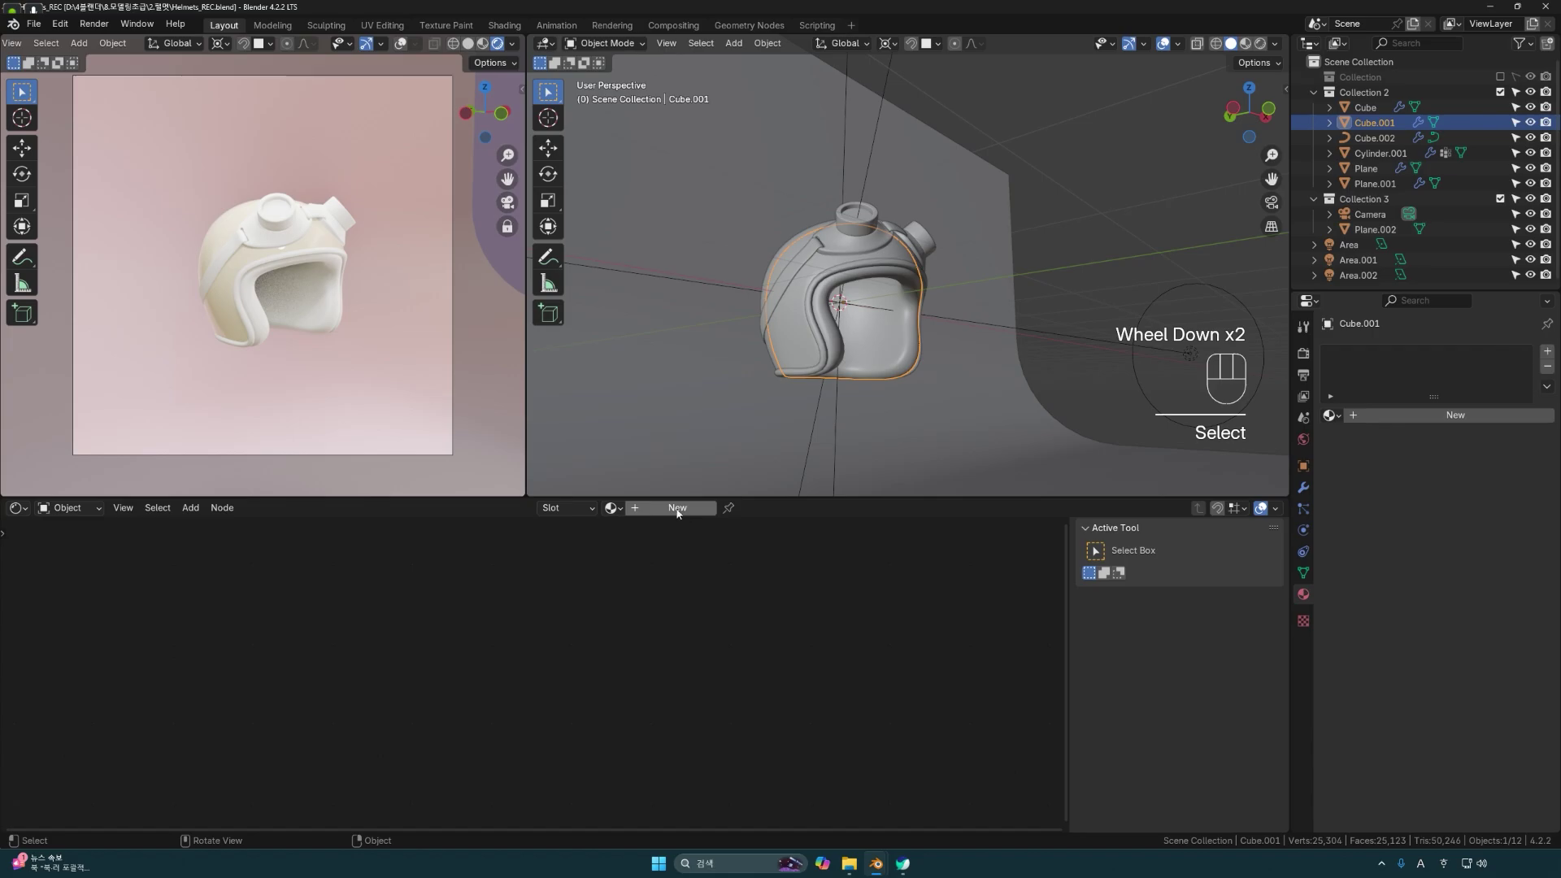
pyautogui.click(674, 508)
# Set the inner liner material's base color to a darkened orange-brown and raise its roughness.
pyautogui.click(704, 608)
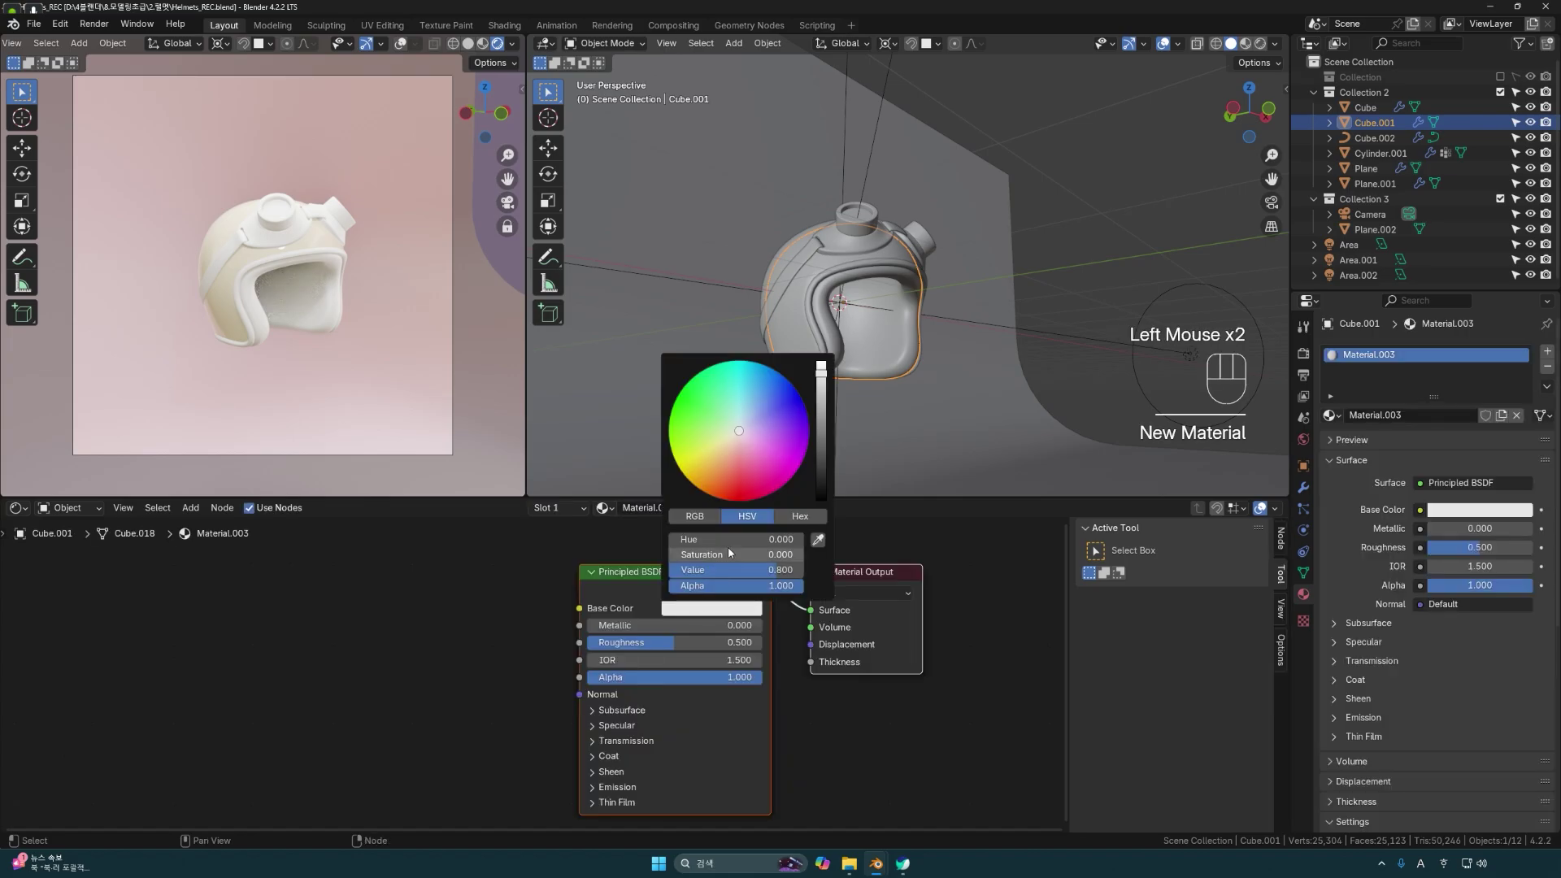
pyautogui.moveTo(748, 447); pyautogui.dragTo(717, 472)
pyautogui.moveTo(823, 379); pyautogui.dragTo(822, 418)
pyautogui.moveTo(717, 472); pyautogui.dragTo(713, 471)
pyautogui.scroll(2, 811, 365)
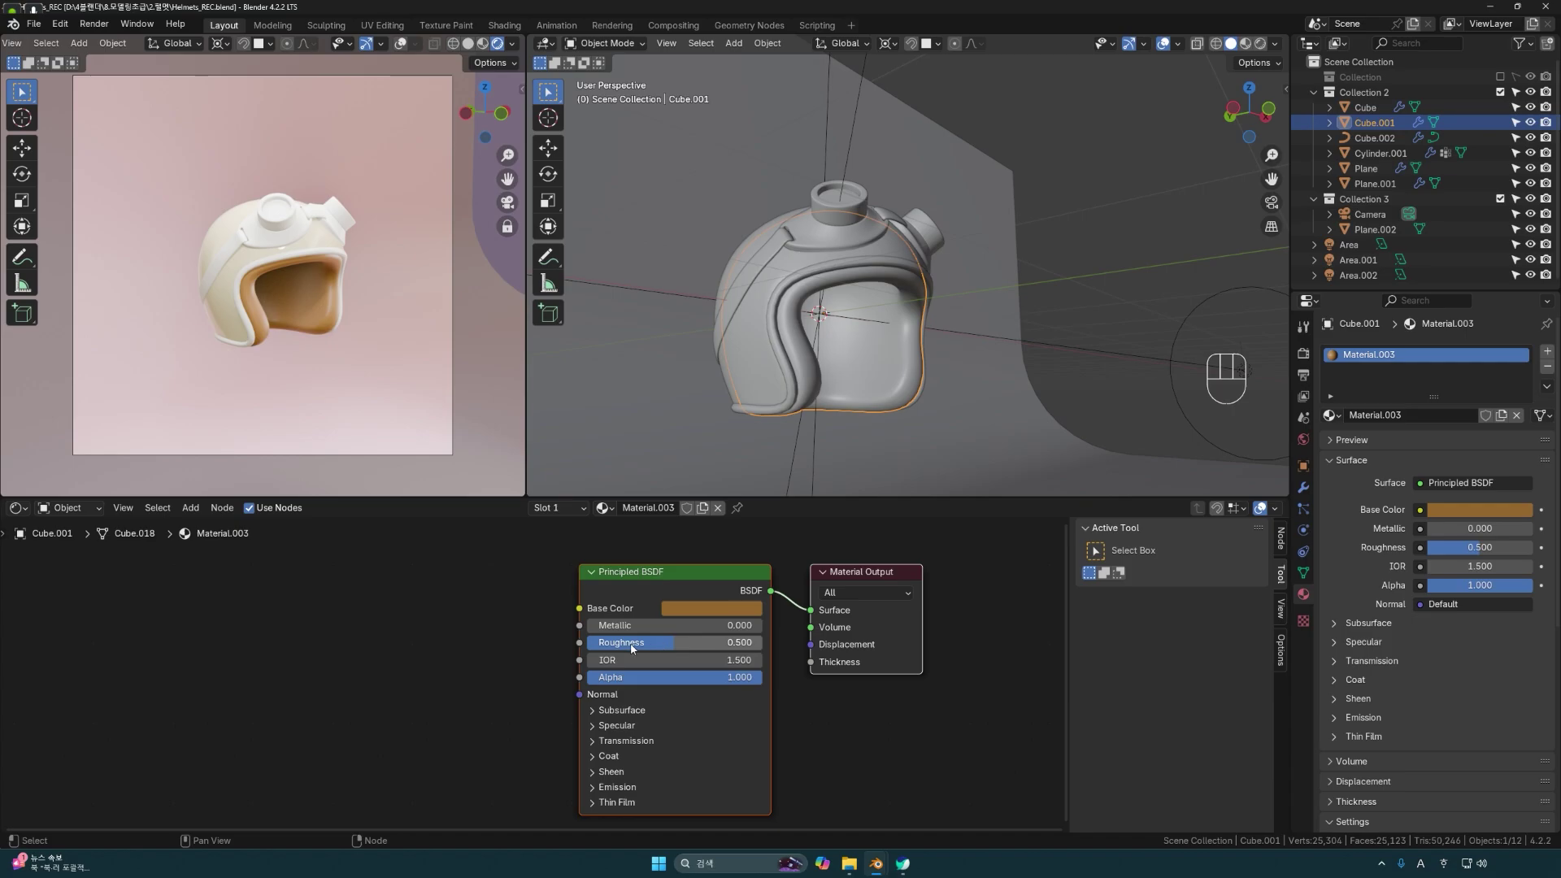
pyautogui.moveTo(632, 648); pyautogui.dragTo(697, 647)
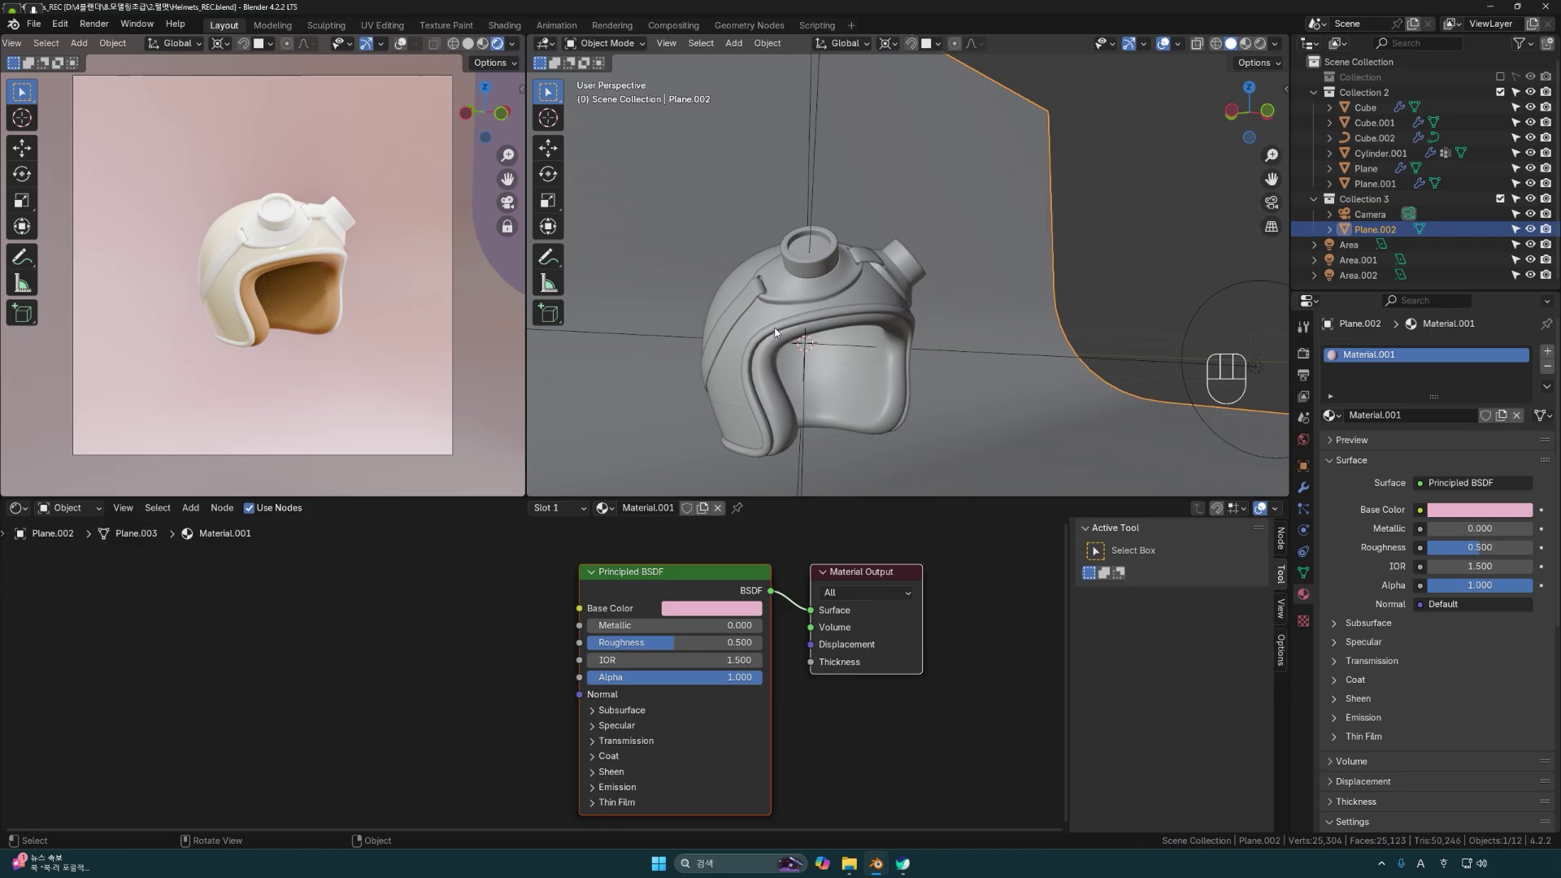
# Add a new material to the trim around the helmet's opening with metallic 0.049 and roughness 0.065.
pyautogui.click(774, 333)
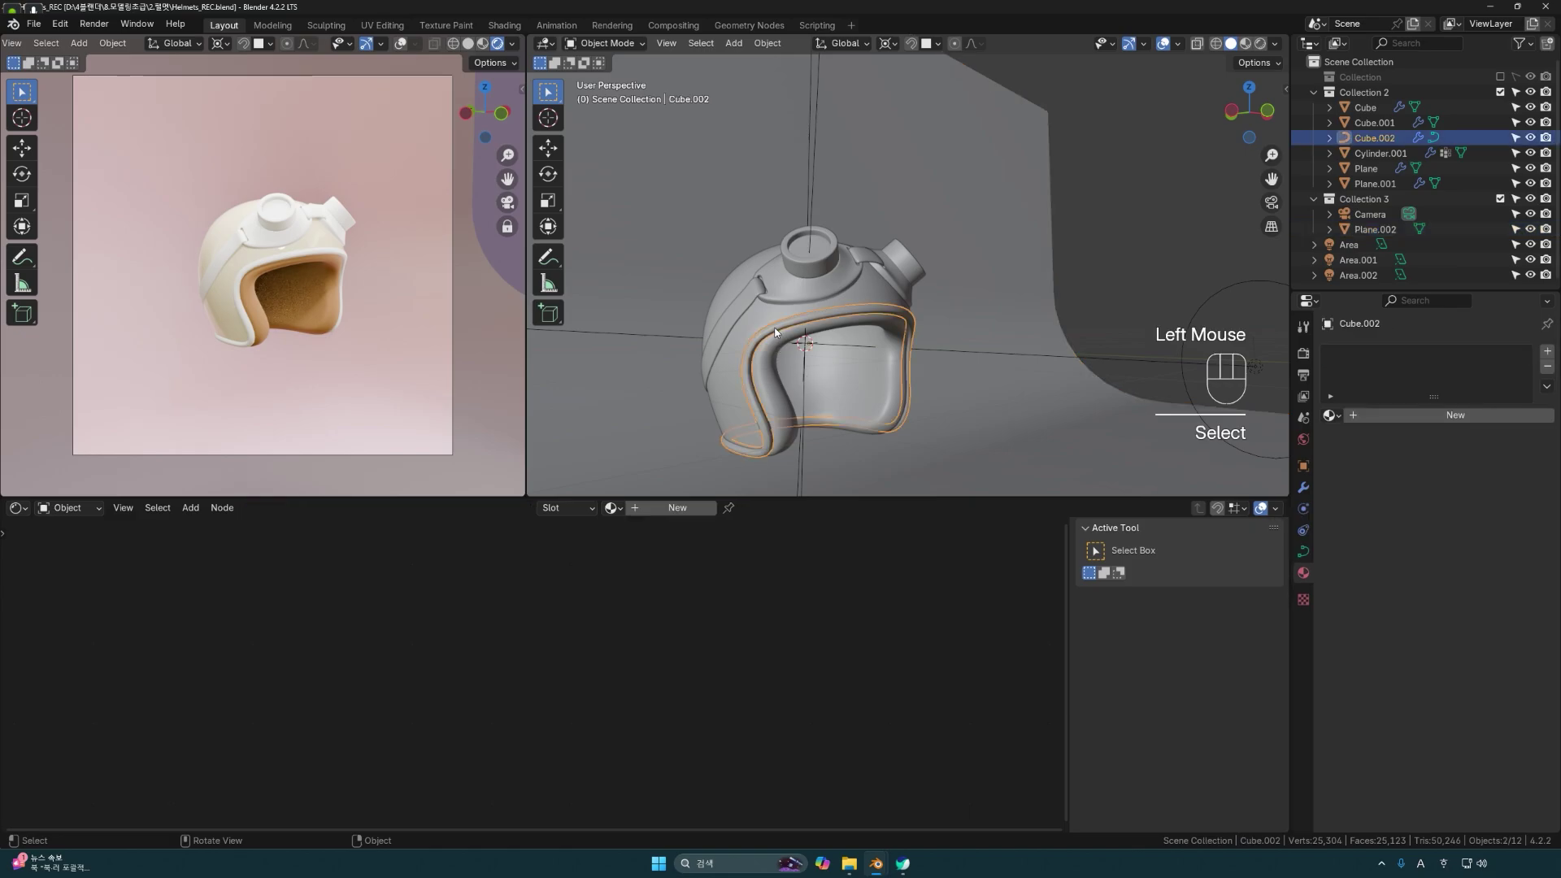
pyautogui.click(677, 508)
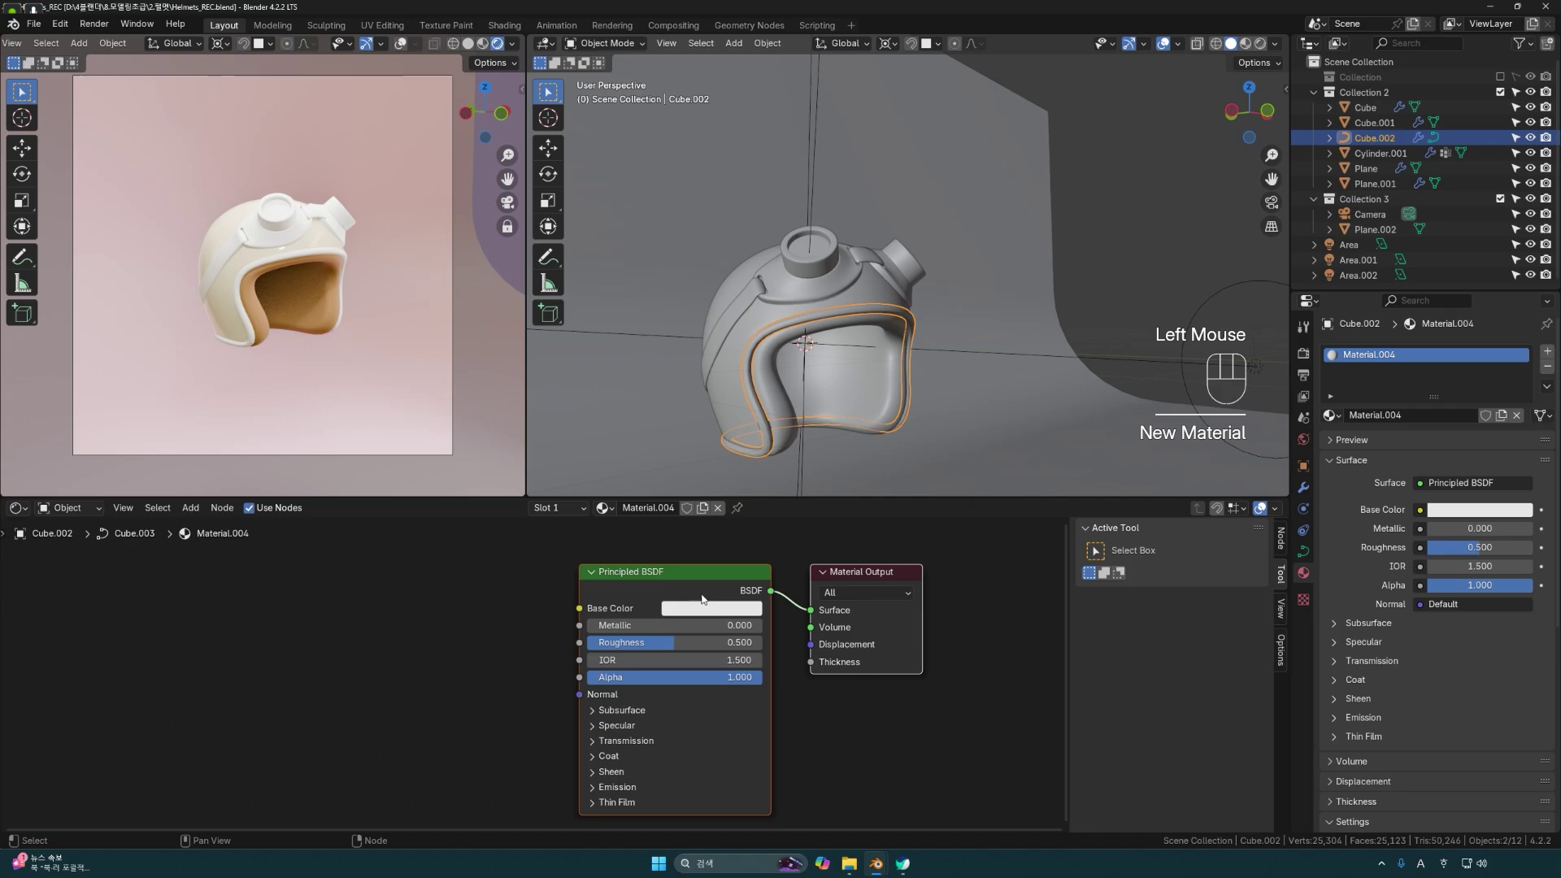
pyautogui.click(710, 615)
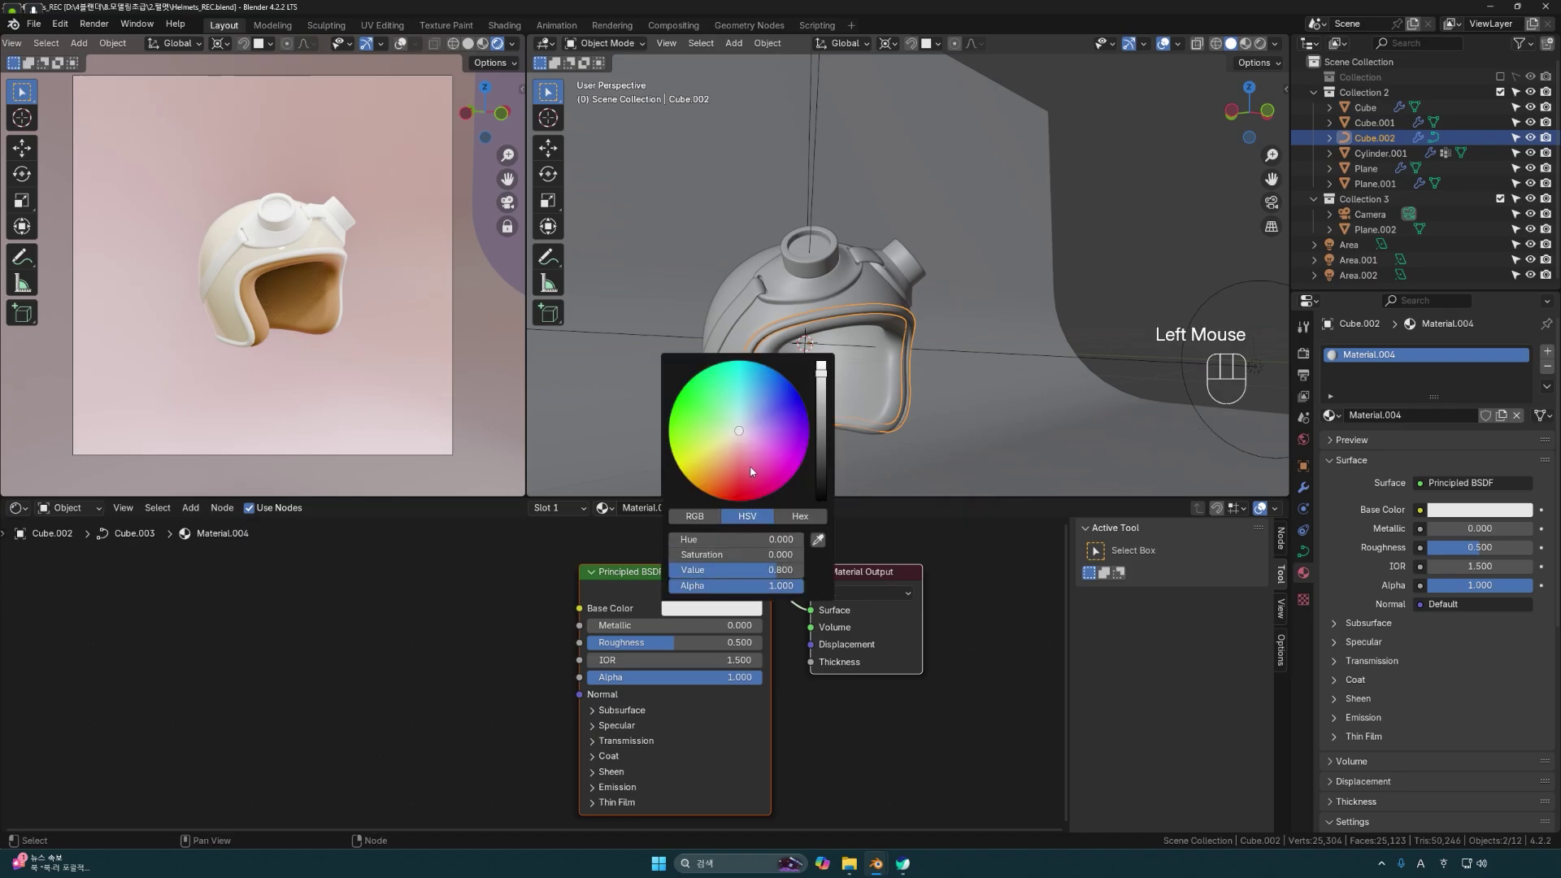
pyautogui.moveTo(671, 644); pyautogui.dragTo(599, 624)
pyautogui.moveTo(817, 407)
pyautogui.mouseDown(button='middle')
pyautogui.moveTo(835, 395)
pyautogui.moveTo(826, 431)
pyautogui.mouseUp(button='middle')
pyautogui.scroll(2, 855, 384)
# Set the opening trim's base color to pinkish red with hue 0.982, saturation 0.904 and value 0.801.
pyautogui.click(695, 611)
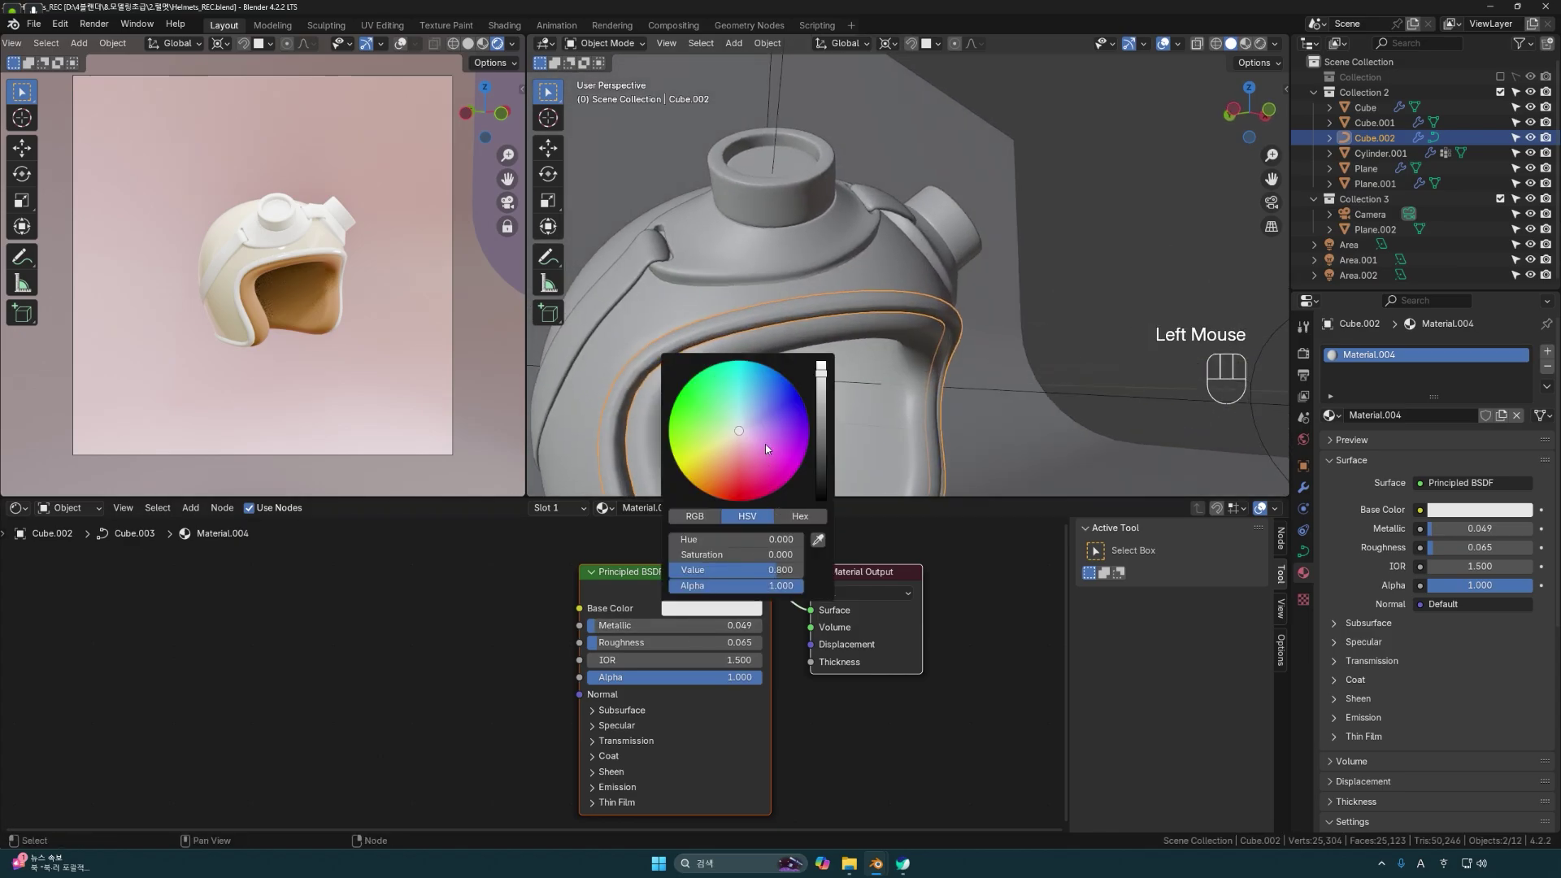
pyautogui.click(748, 471)
pyautogui.moveTo(748, 472); pyautogui.dragTo(748, 476)
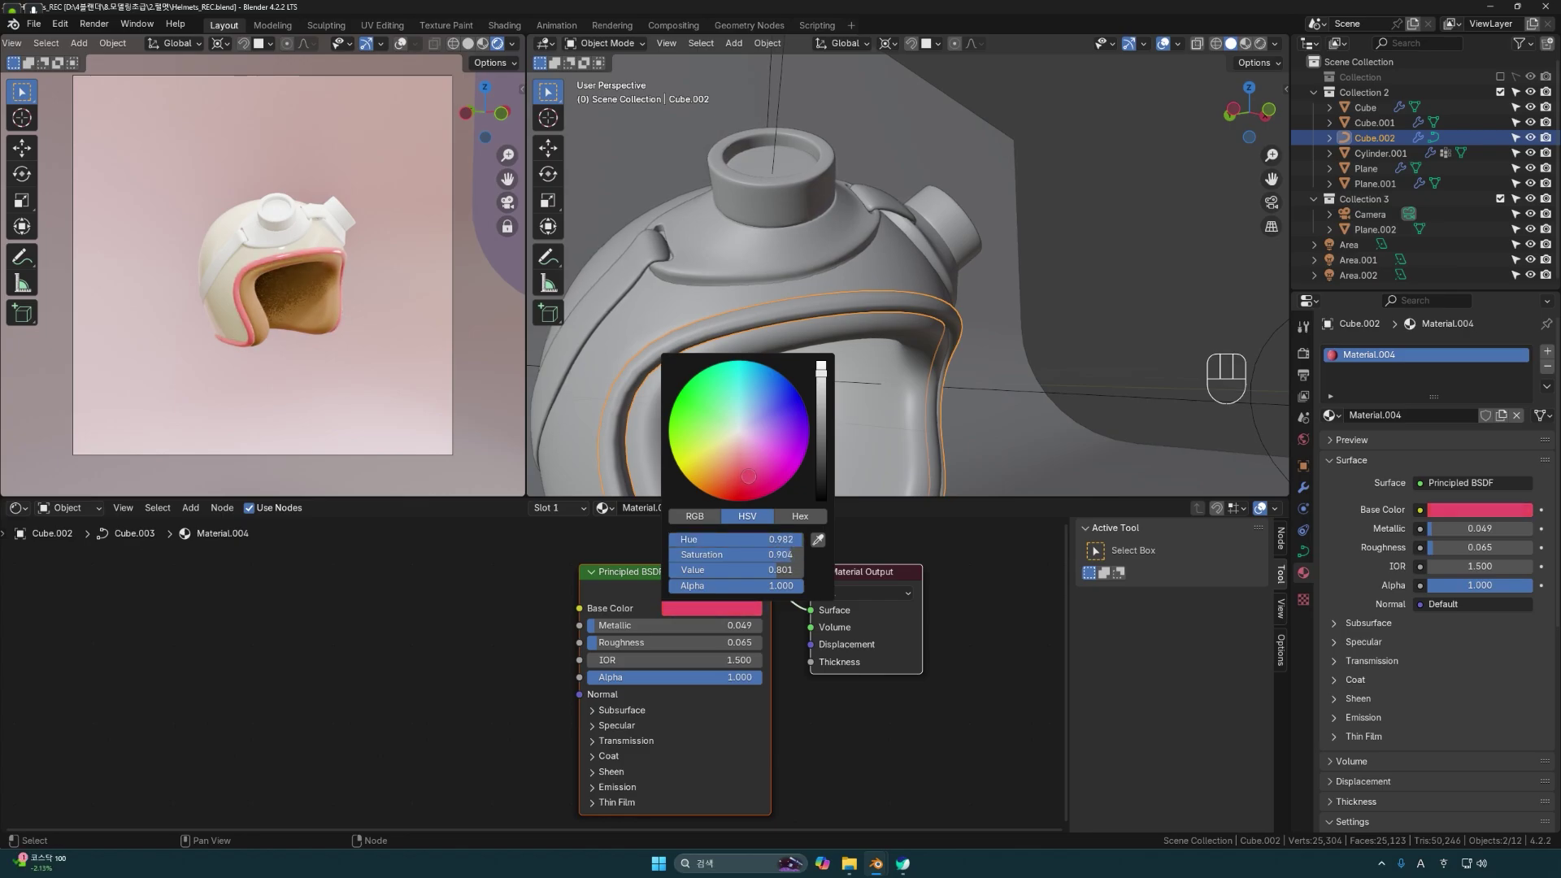
pyautogui.moveTo(840, 387); pyautogui.dragTo(840, 385, button='middle')
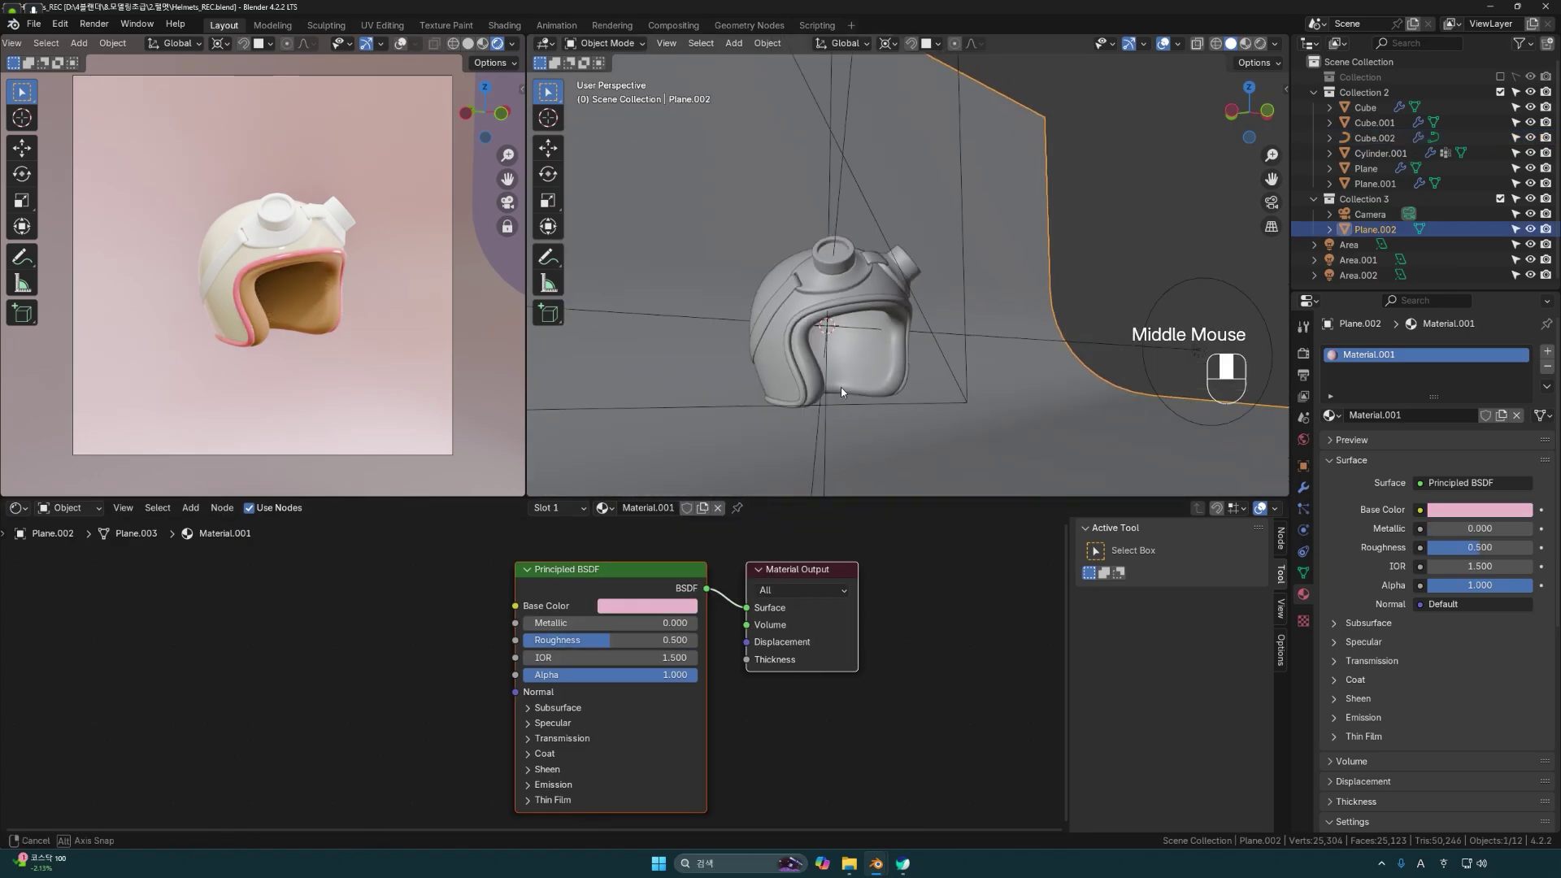
pyautogui.scroll(2, 840, 385)
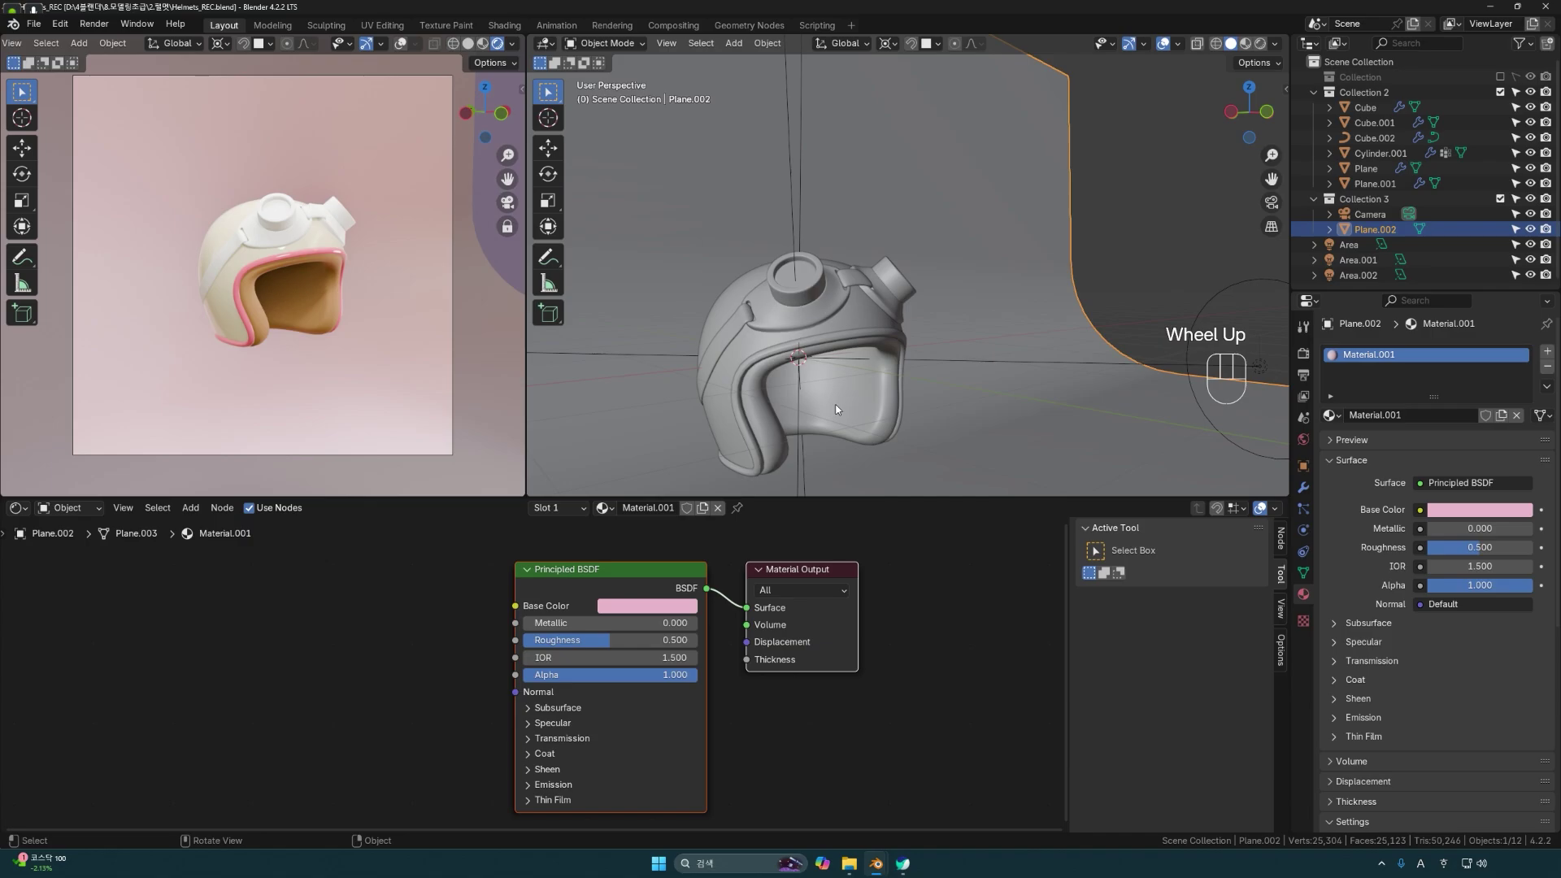
pyautogui.scroll(2, 837, 407)
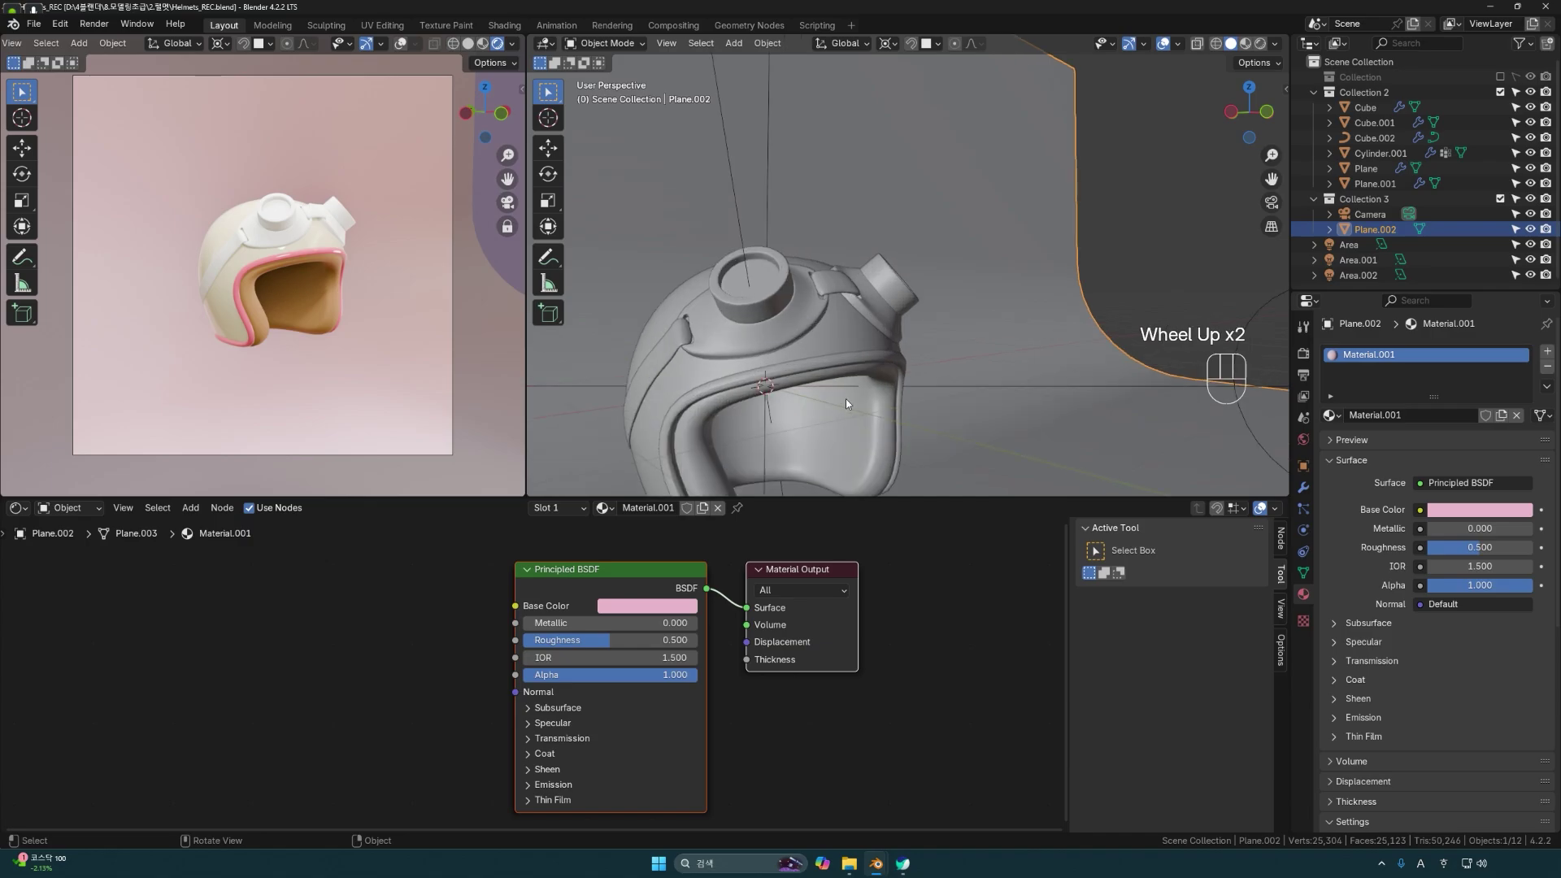
# Select the goggles on the front of the helmet and add a new material to them.
pyautogui.scroll(-1, 846, 388)
pyautogui.scroll(1, 846, 388)
pyautogui.scroll(1, 772, 349)
pyautogui.click(772, 349)
pyautogui.moveTo(772, 350)
pyautogui.mouseDown(button='middle')
pyautogui.moveTo(785, 348)
pyautogui.moveTo(774, 368)
pyautogui.mouseUp(button='middle')
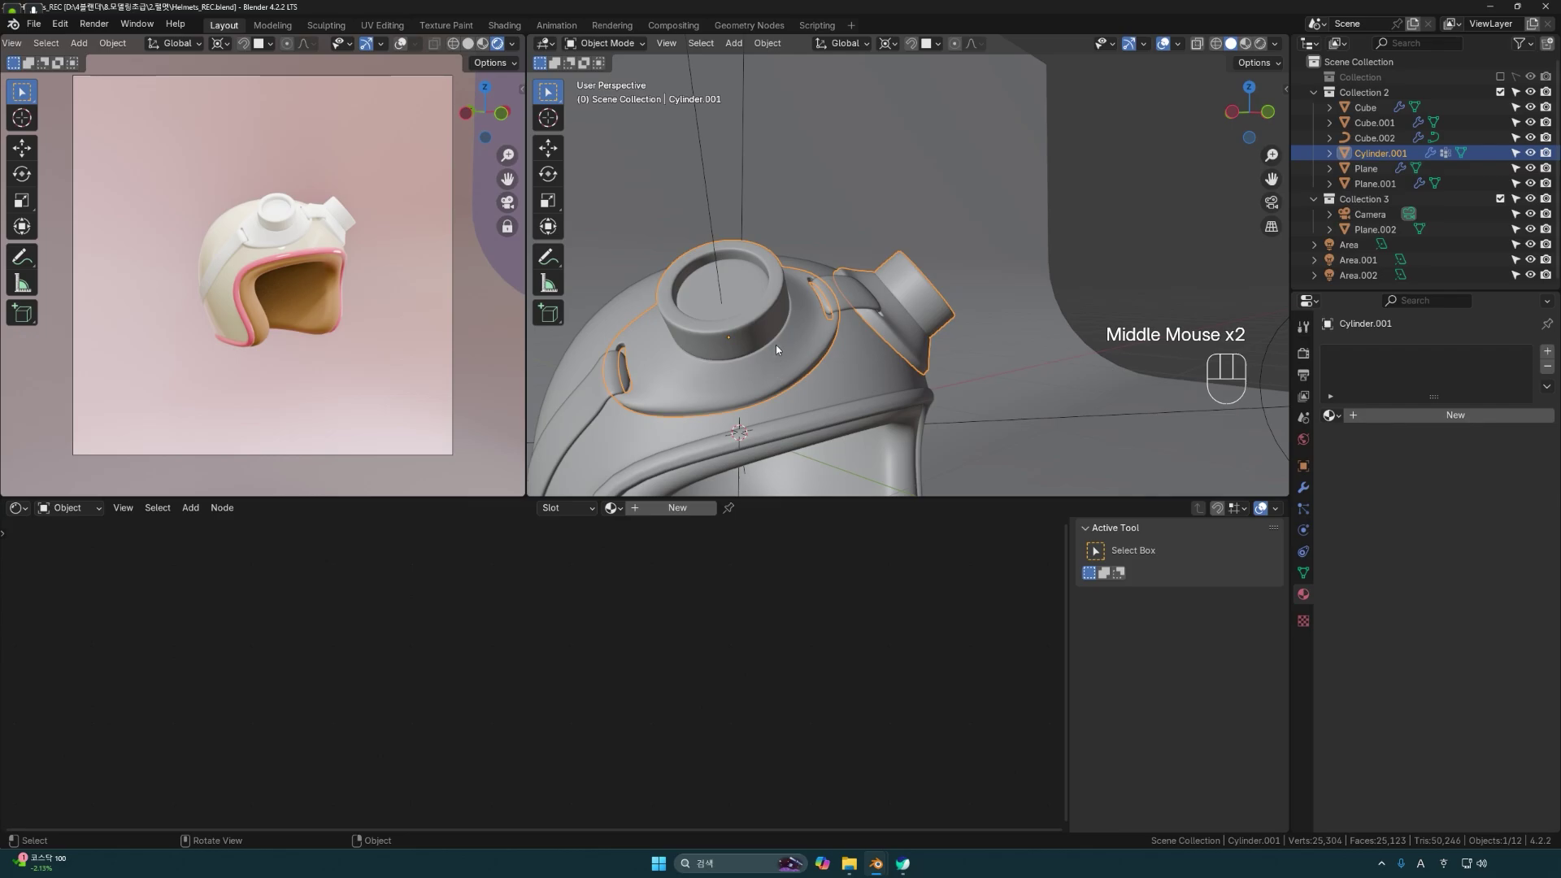
pyautogui.click(760, 328)
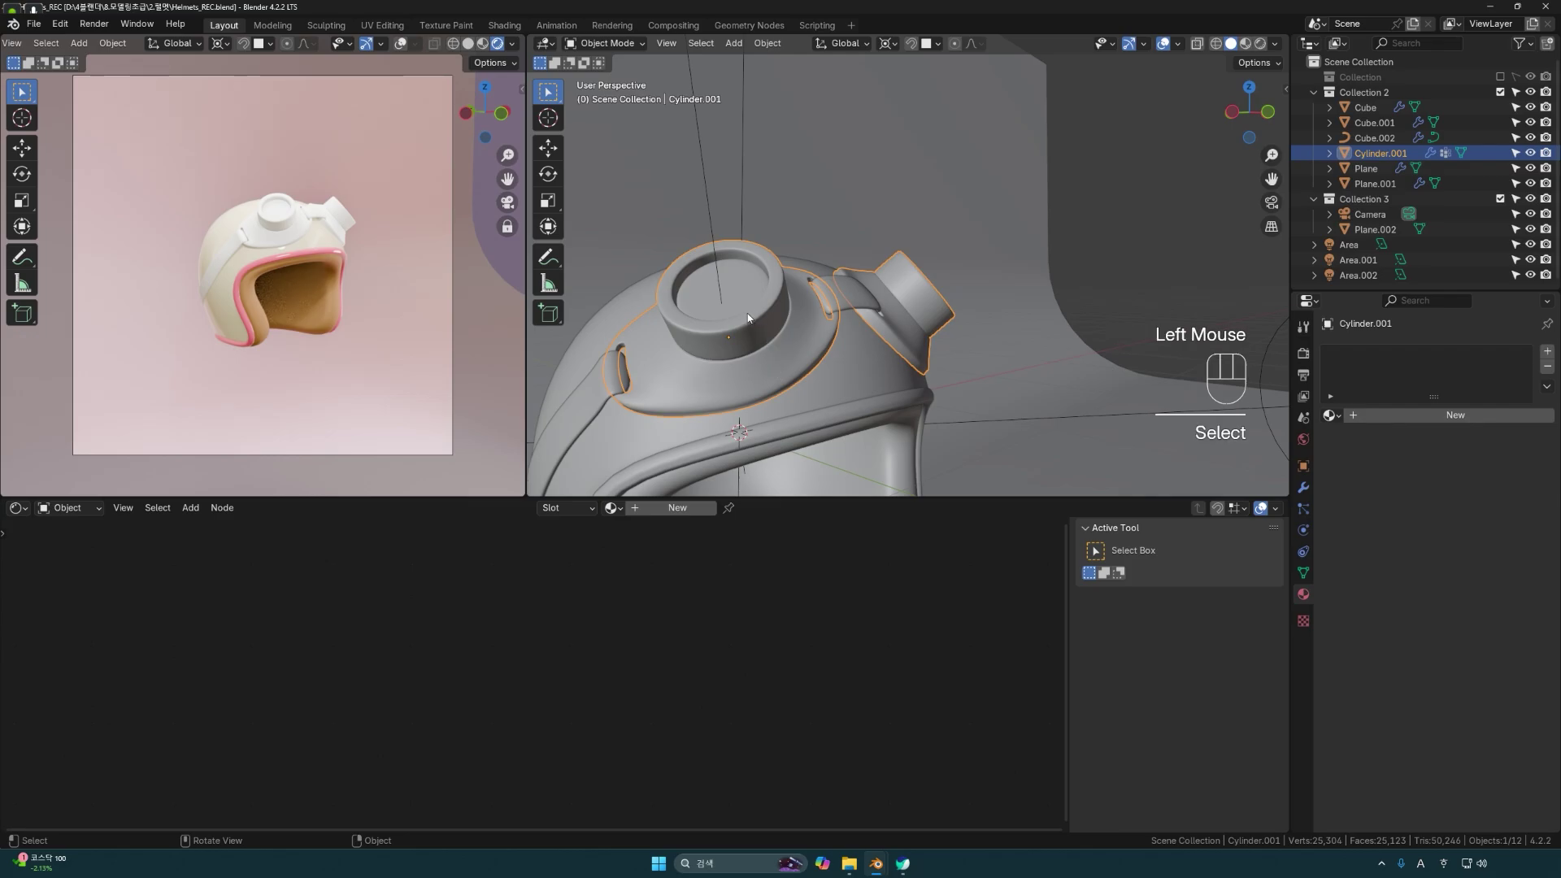
pyautogui.click(757, 319)
pyautogui.moveTo(758, 319); pyautogui.dragTo(816, 319, button='middle')
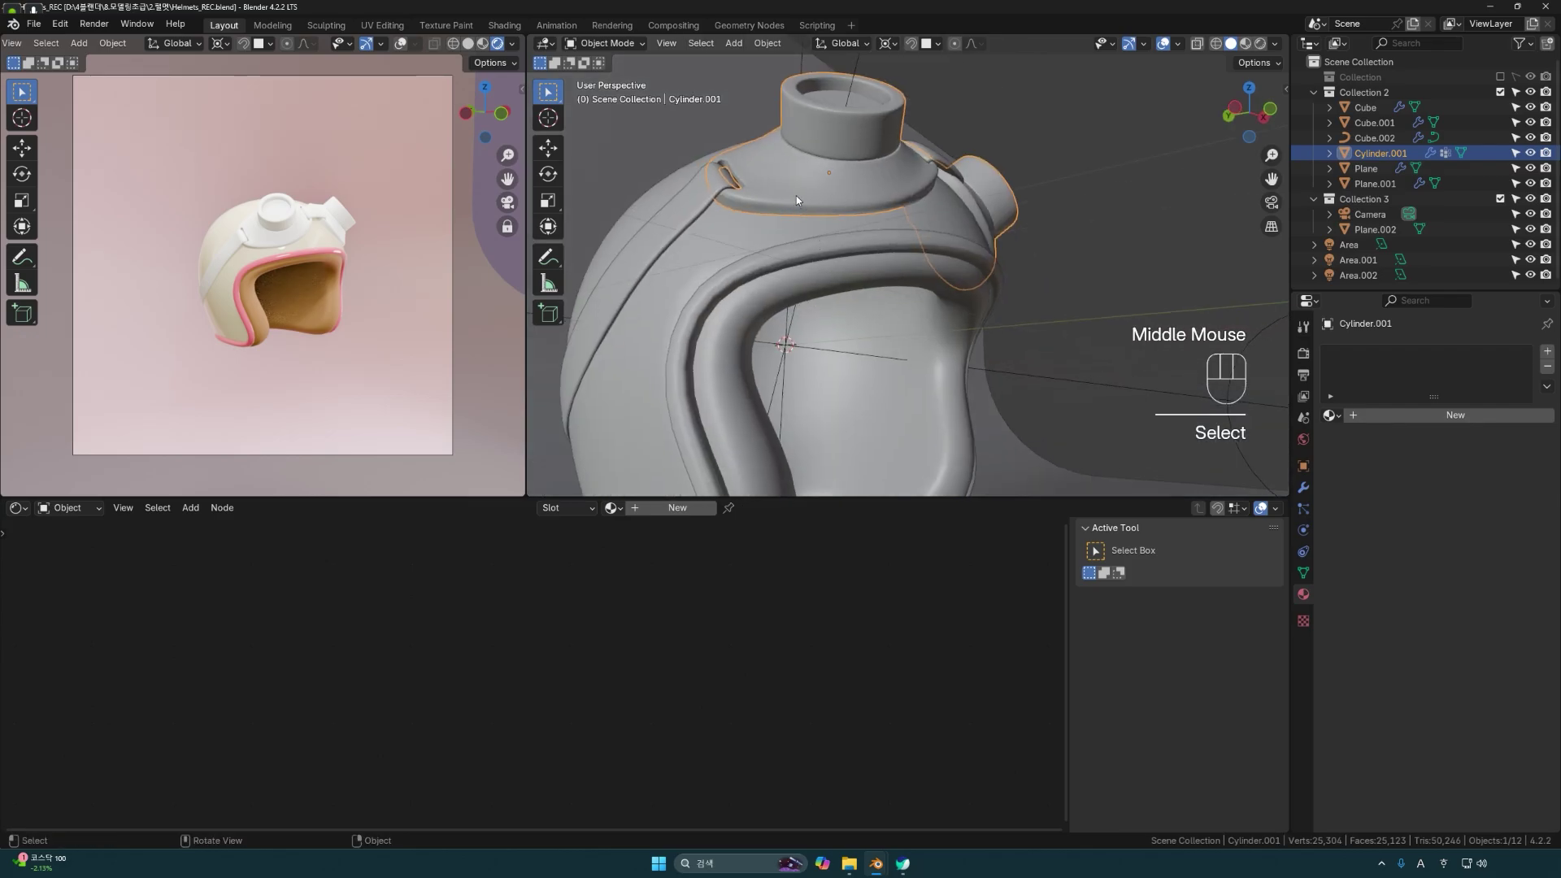
pyautogui.moveTo(837, 203); pyautogui.dragTo(887, 278, button='middle')
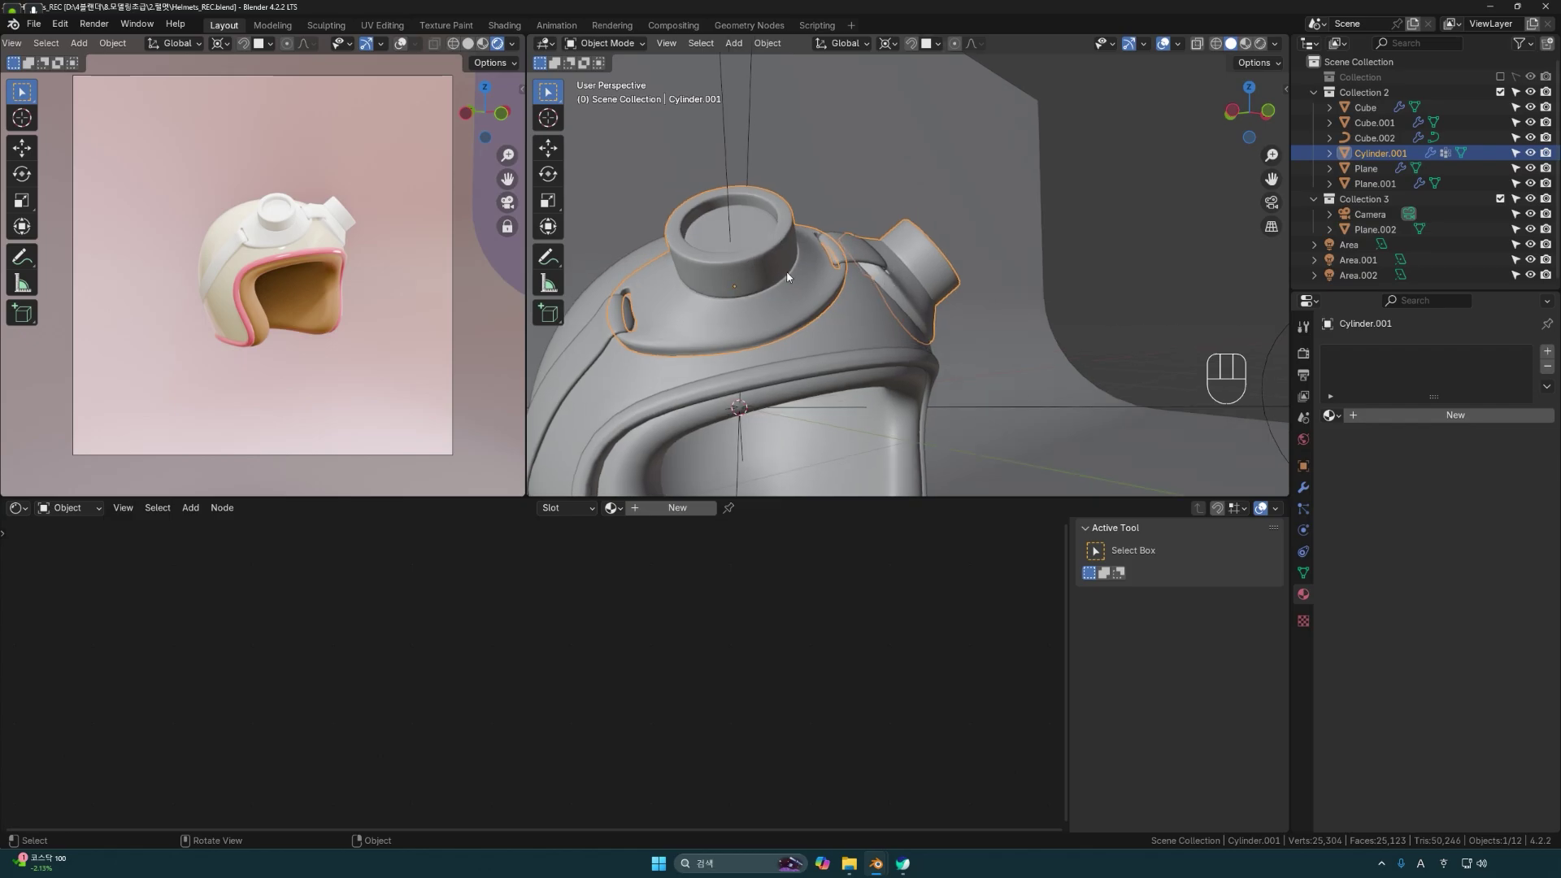
pyautogui.click(676, 507)
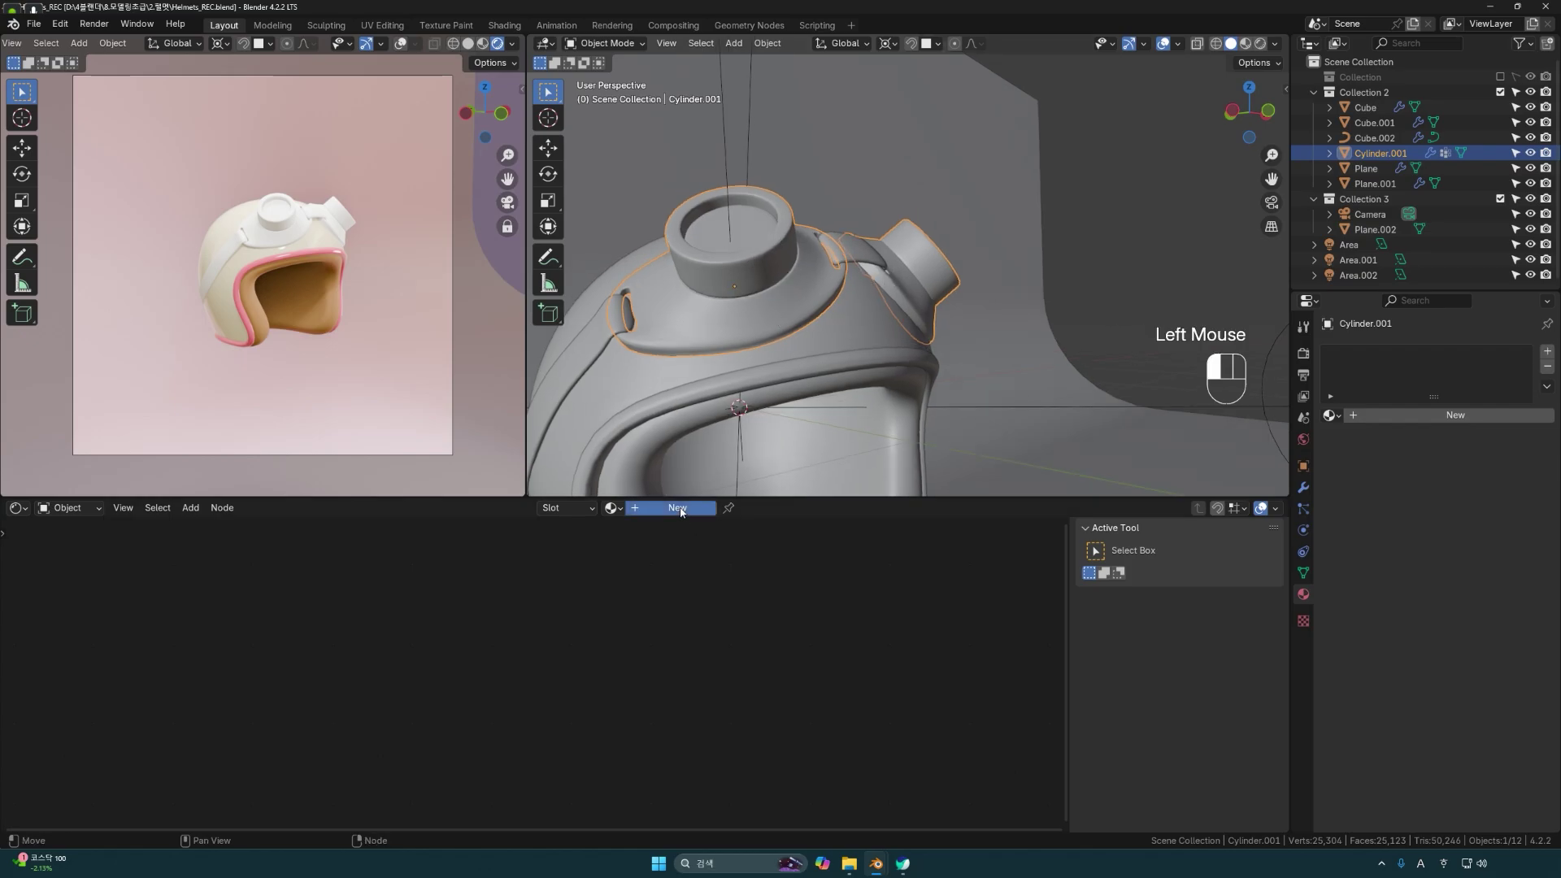
# Set the goggles material's base color to dark orange-brown with hue 0.065, saturation 0.967 and value 0.198.
pyautogui.click(711, 608)
pyautogui.moveTo(716, 438)
pyautogui.mouseDown()
pyautogui.moveTo(708, 426)
pyautogui.moveTo(743, 465)
pyautogui.moveTo(704, 476)
pyautogui.mouseUp()
pyautogui.moveTo(821, 374); pyautogui.dragTo(821, 434)
pyautogui.moveTo(704, 475); pyautogui.dragTo(704, 480)
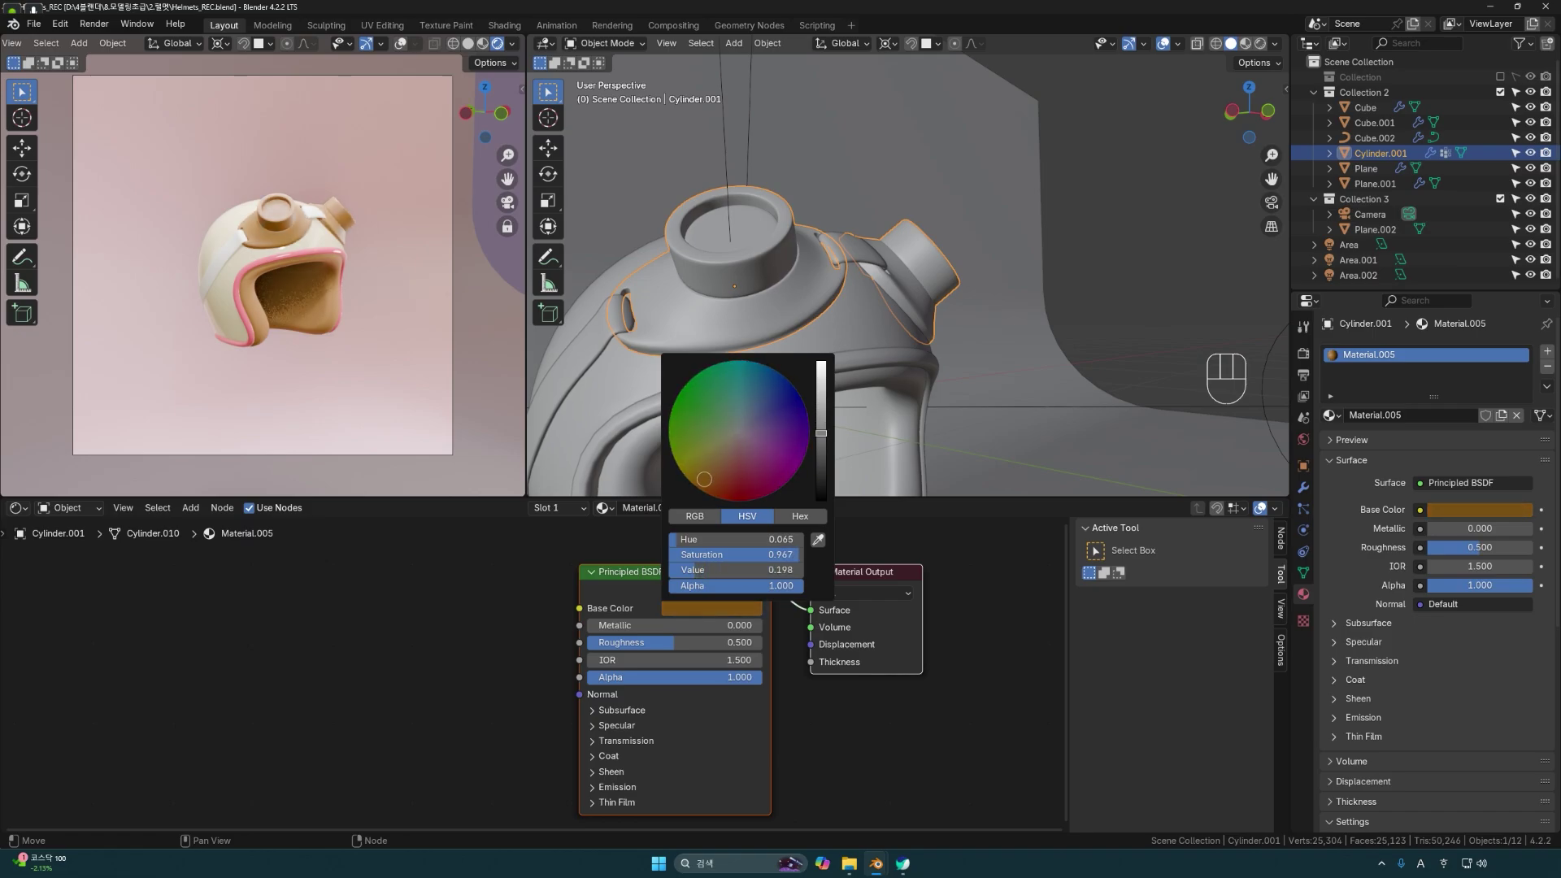
pyautogui.click(988, 419)
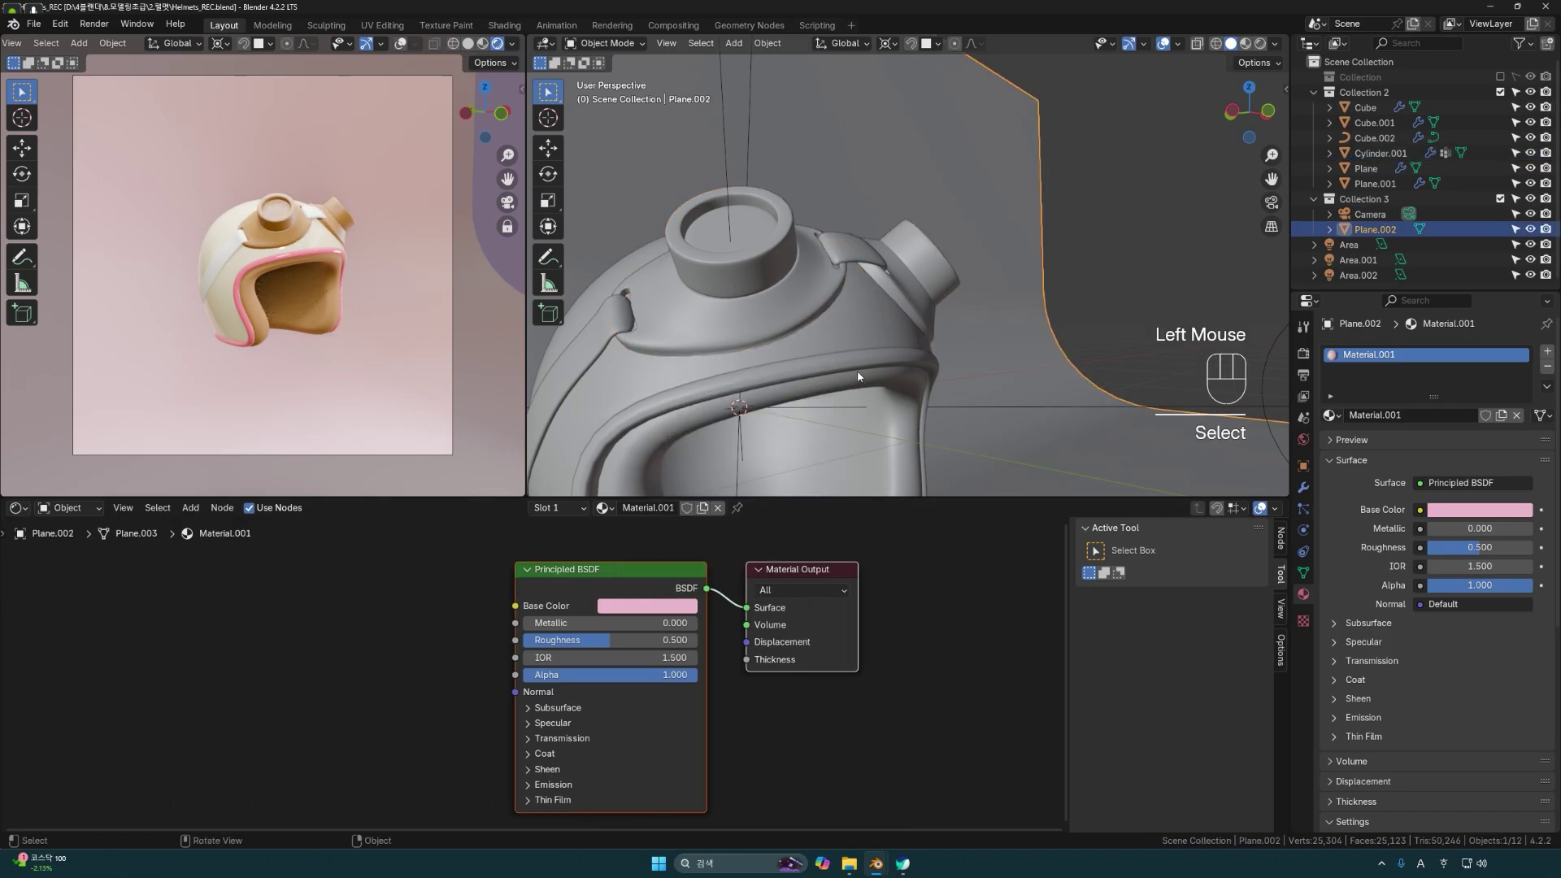
# In the goggles mesh, select all linked faces of the raised lens ring in face mode, delimited by seams.
pyautogui.scroll(-2, 797, 311)
pyautogui.click(797, 313)
pyautogui.moveTo(797, 313); pyautogui.dragTo(797, 328, button='middle')
pyautogui.press('Tab')
pyautogui.click(789, 320)
pyautogui.scroll(2, 789, 321)
pyautogui.press('3')
pyautogui.click(722, 348)
pyautogui.keyDown('shift'); pyautogui.moveTo(722, 348); pyautogui.dragTo(783, 338, button='middle'); pyautogui.keyUp('shift')
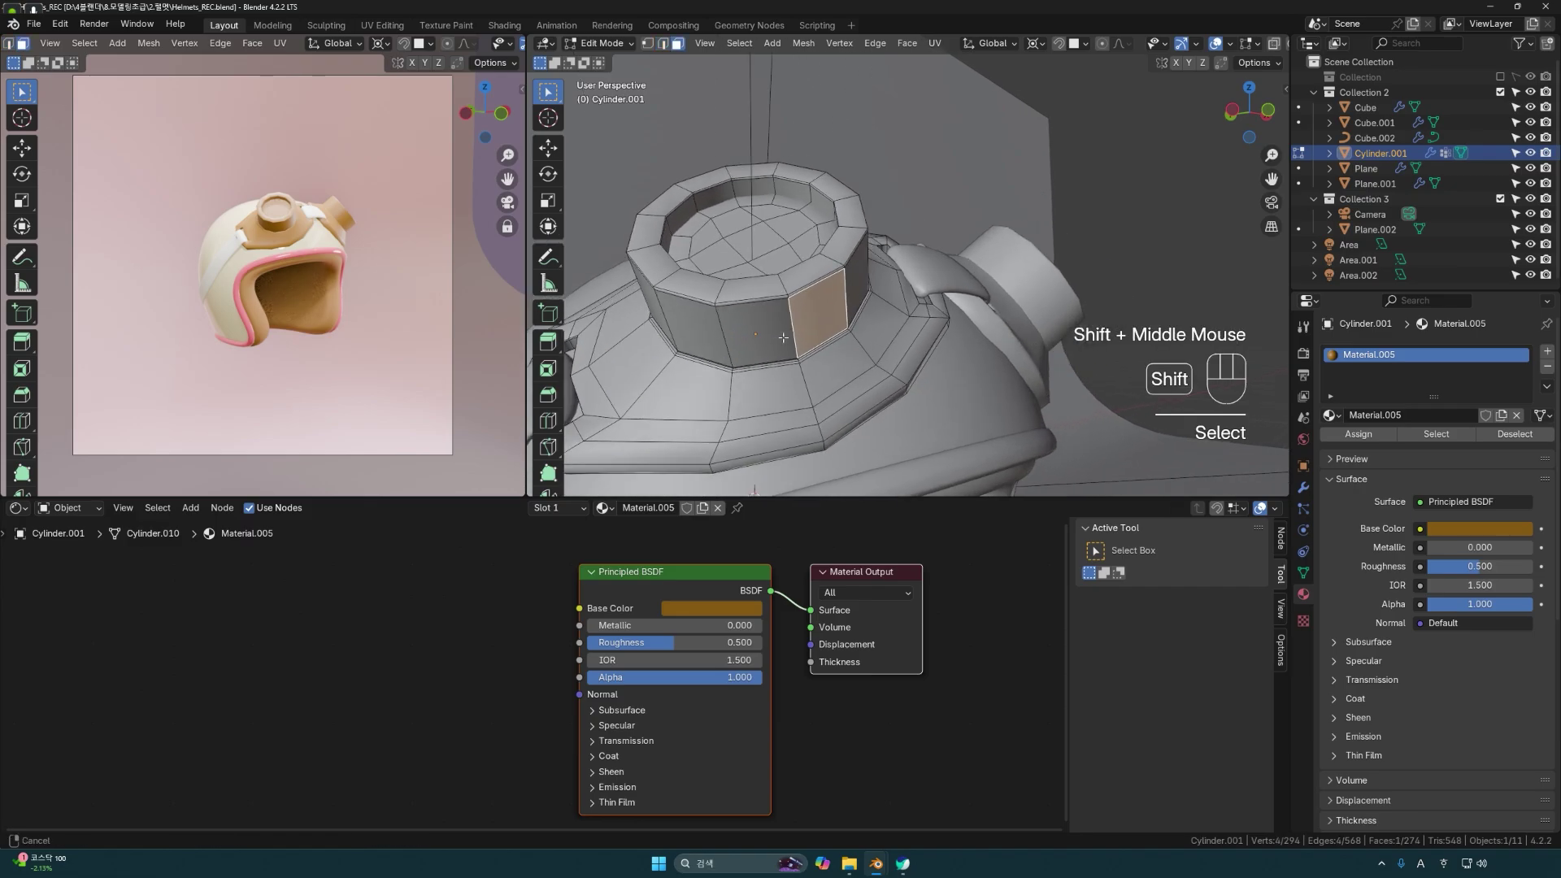
pyautogui.press('l')
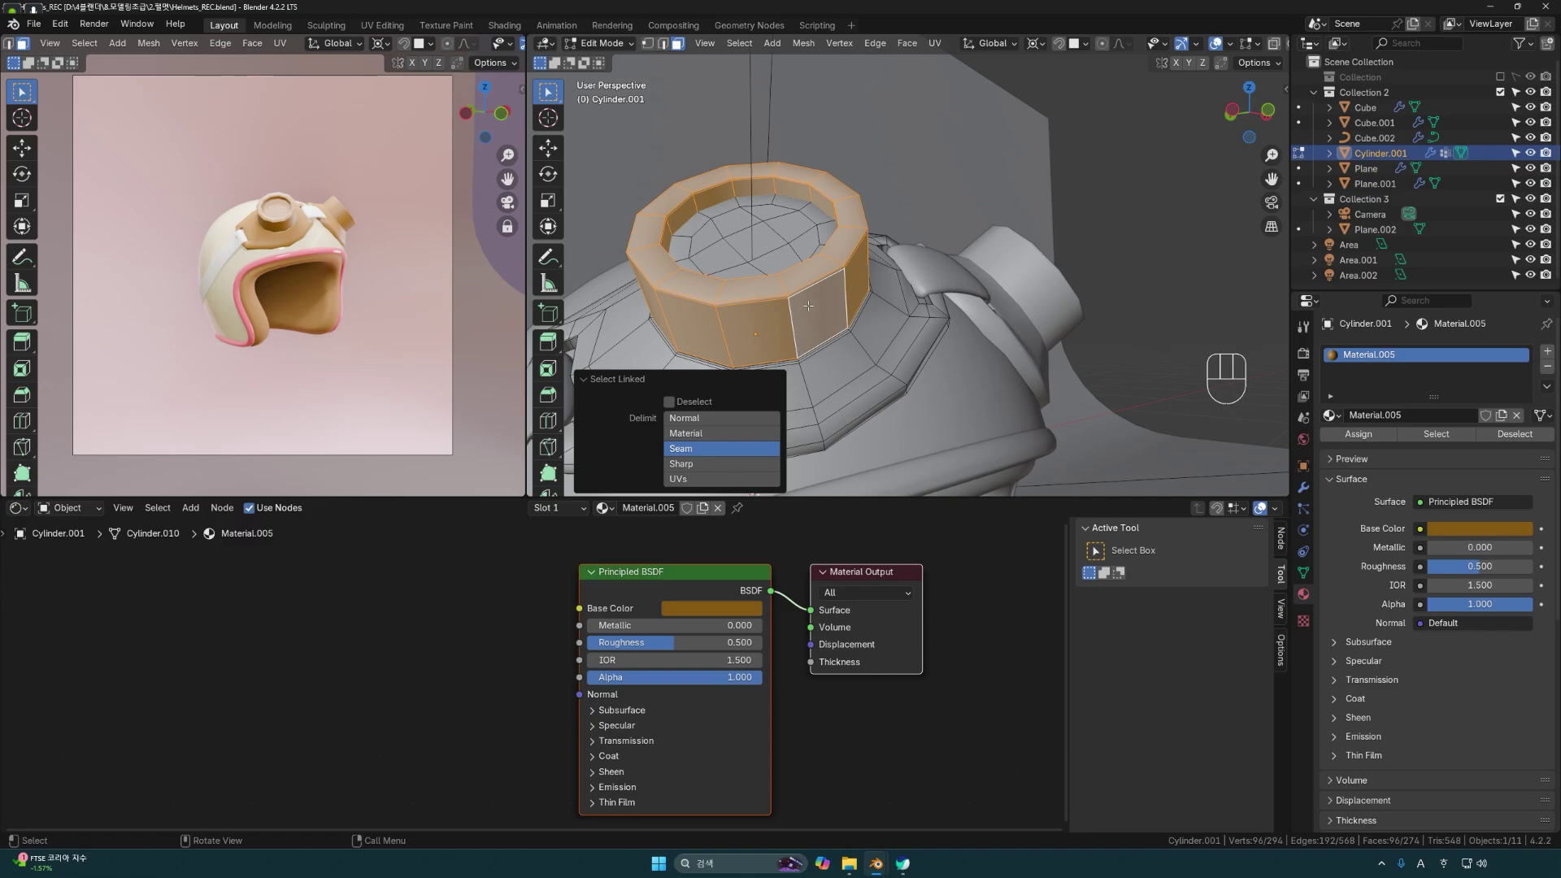
pyautogui.click(757, 331)
pyautogui.press('l')
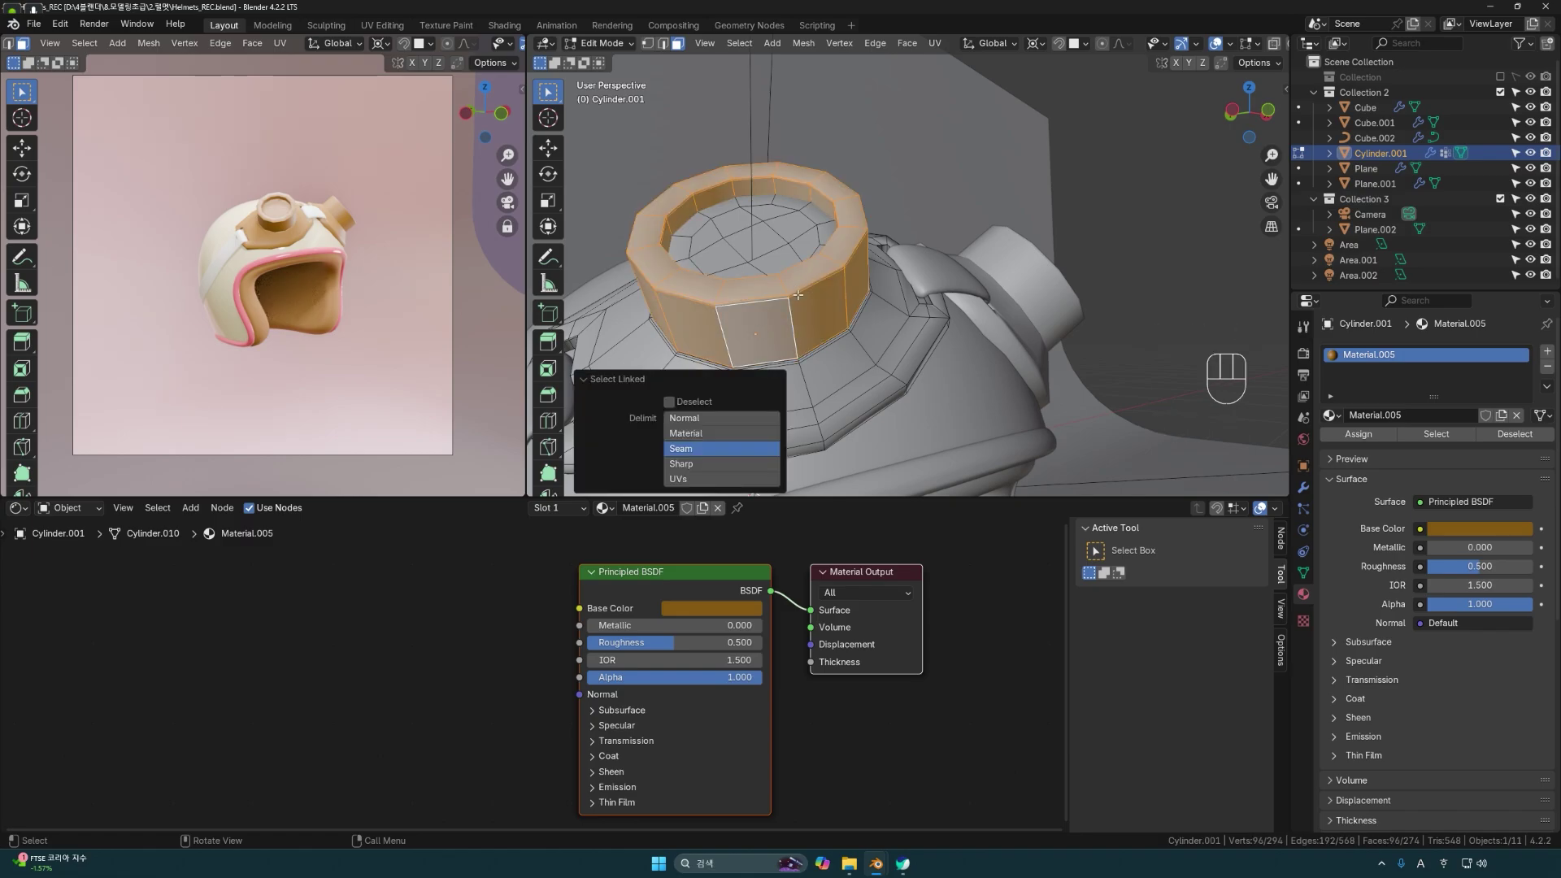
pyautogui.press('p')
pyautogui.press('Tab')
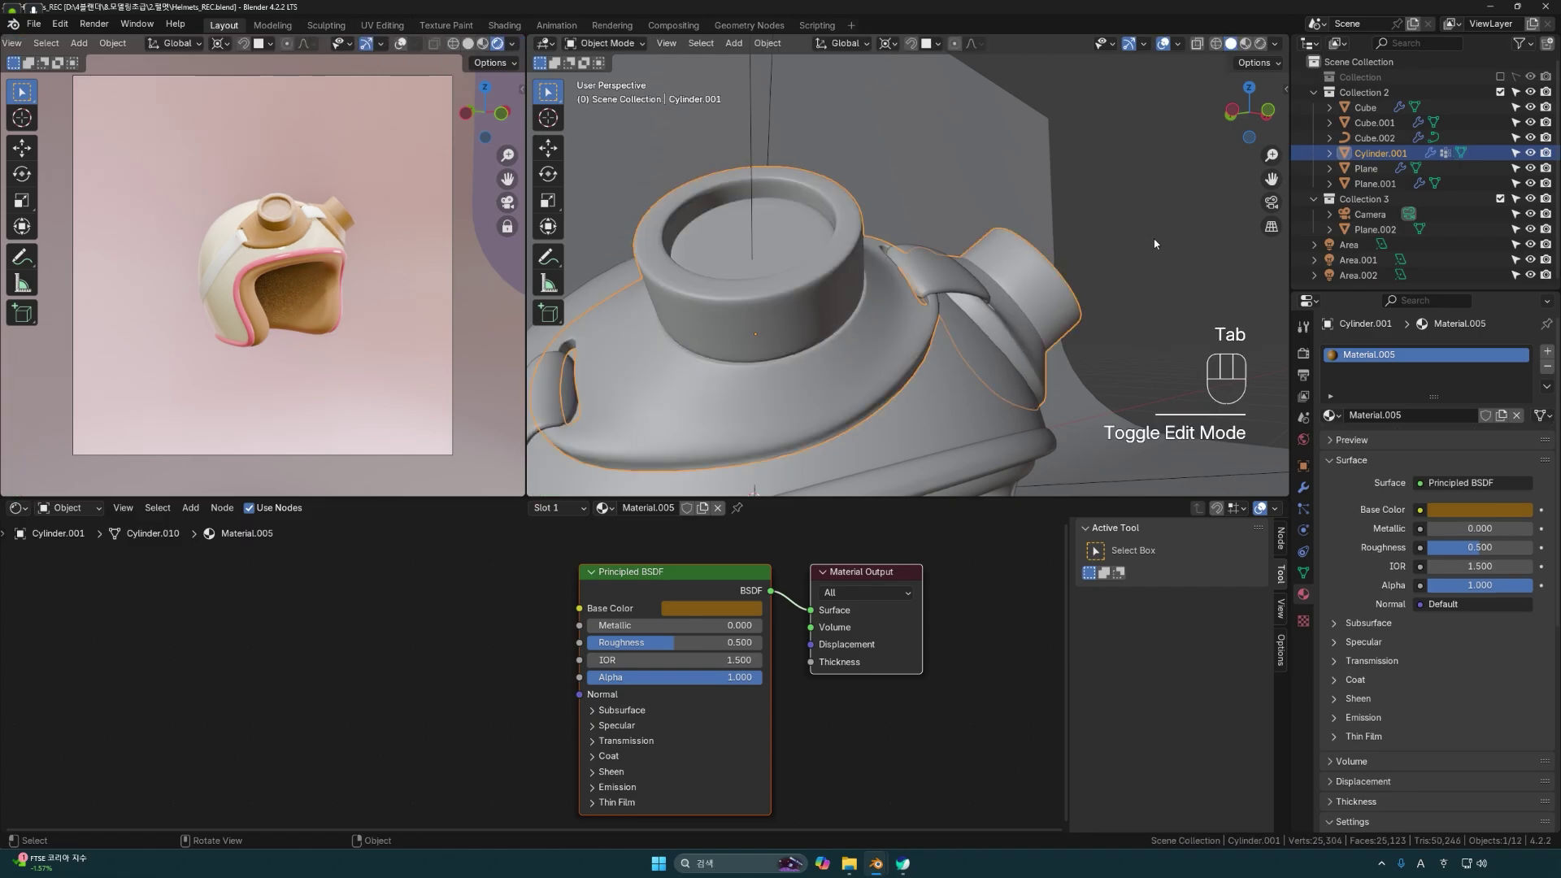
pyautogui.click(821, 301)
pyautogui.moveTo(821, 301); pyautogui.dragTo(801, 299, button='middle')
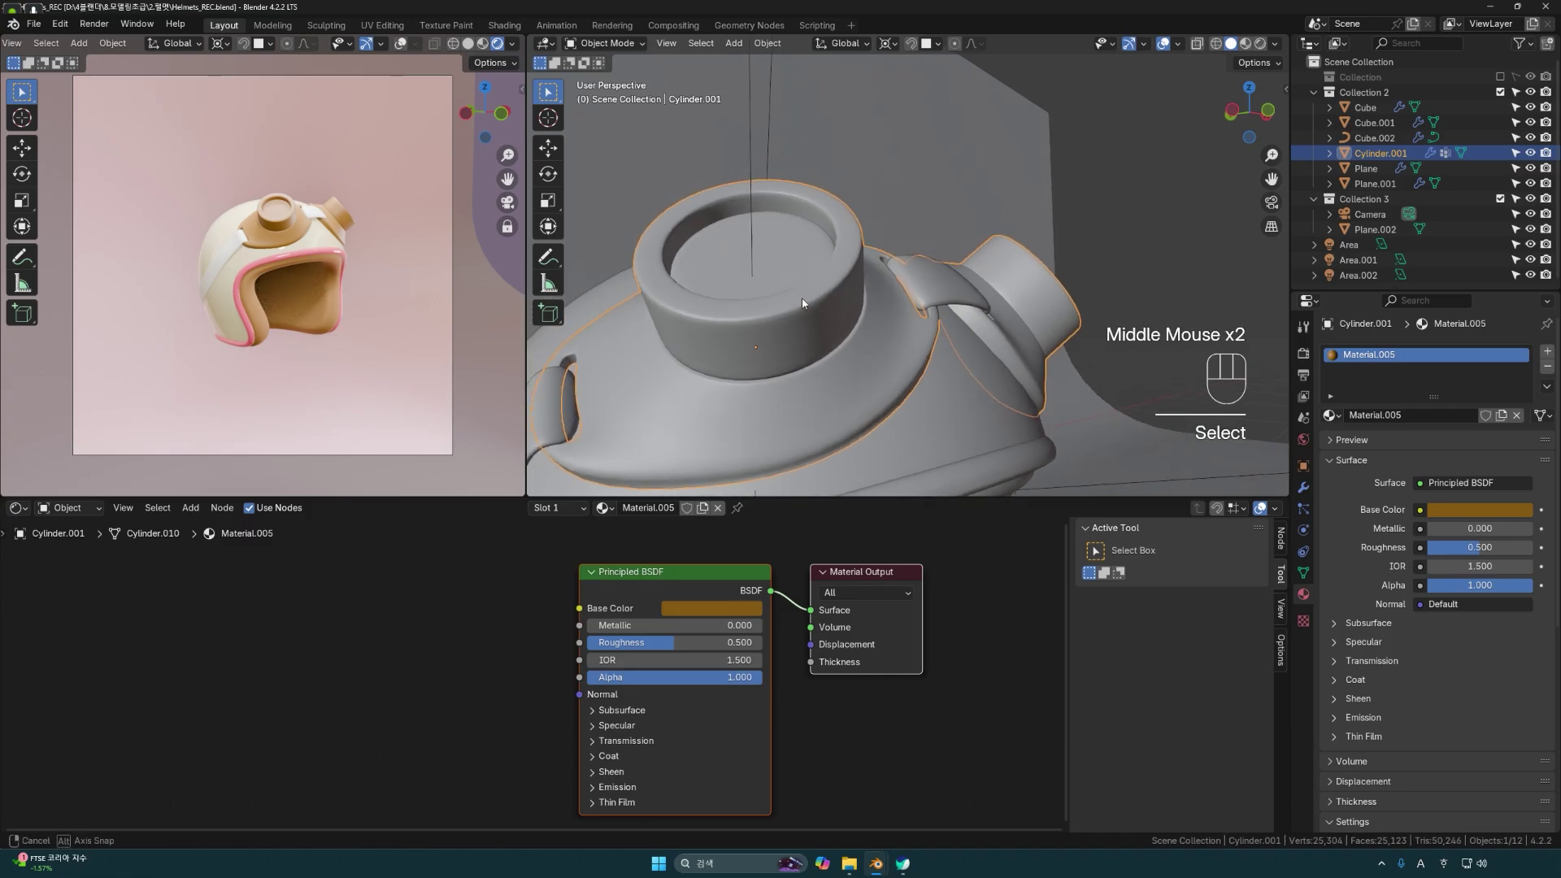
pyautogui.press('Tab')
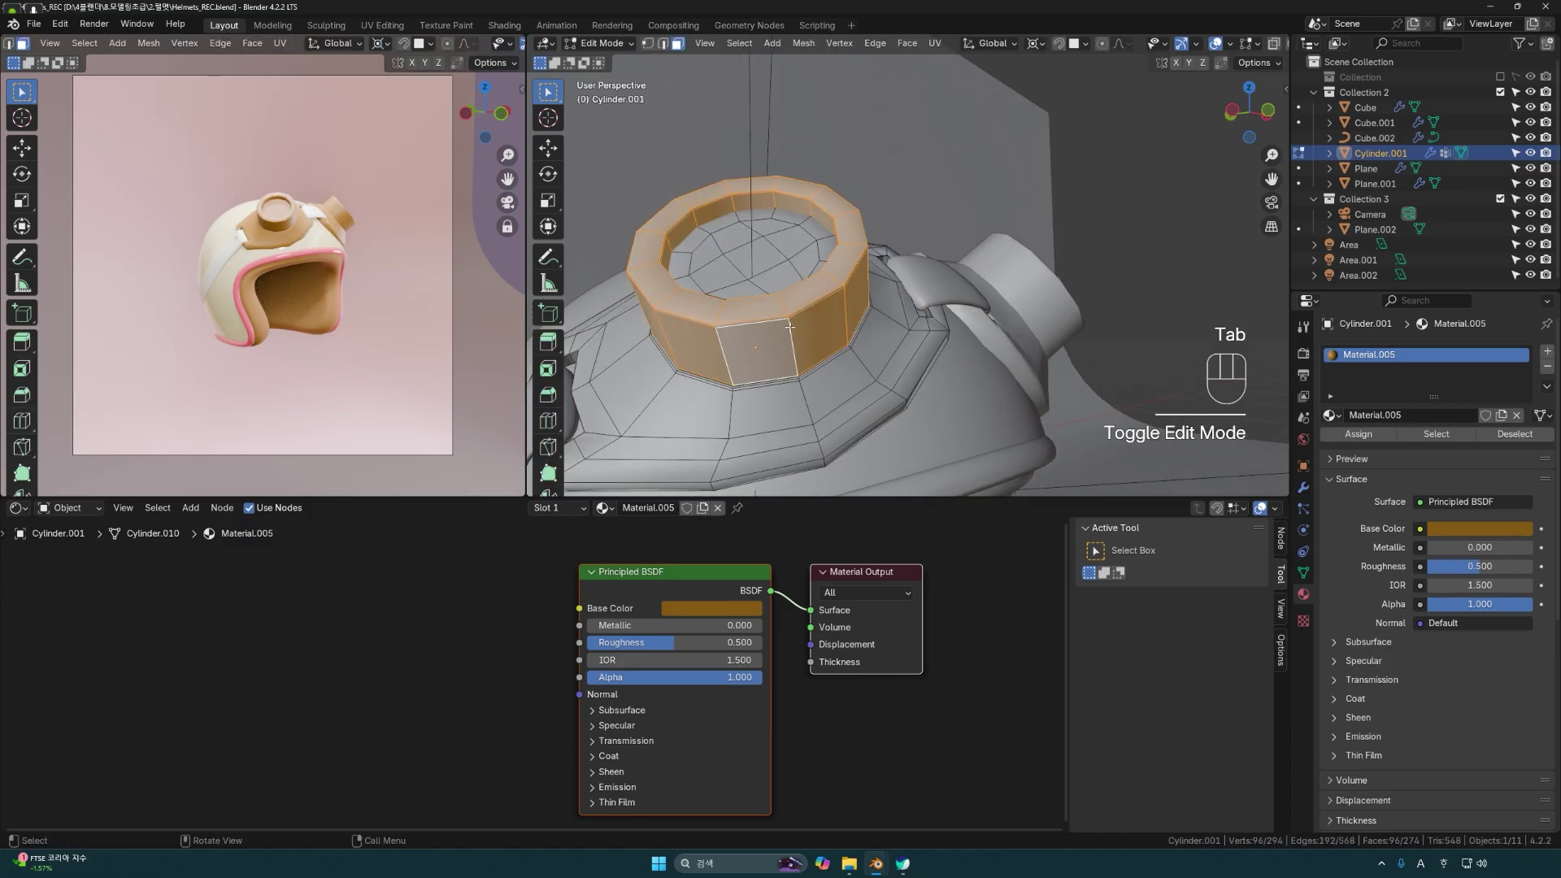
# Add a second material slot with a new material to the goggles and assign it to the selected ring faces.
pyautogui.moveTo(790, 327); pyautogui.dragTo(817, 327, button='middle')
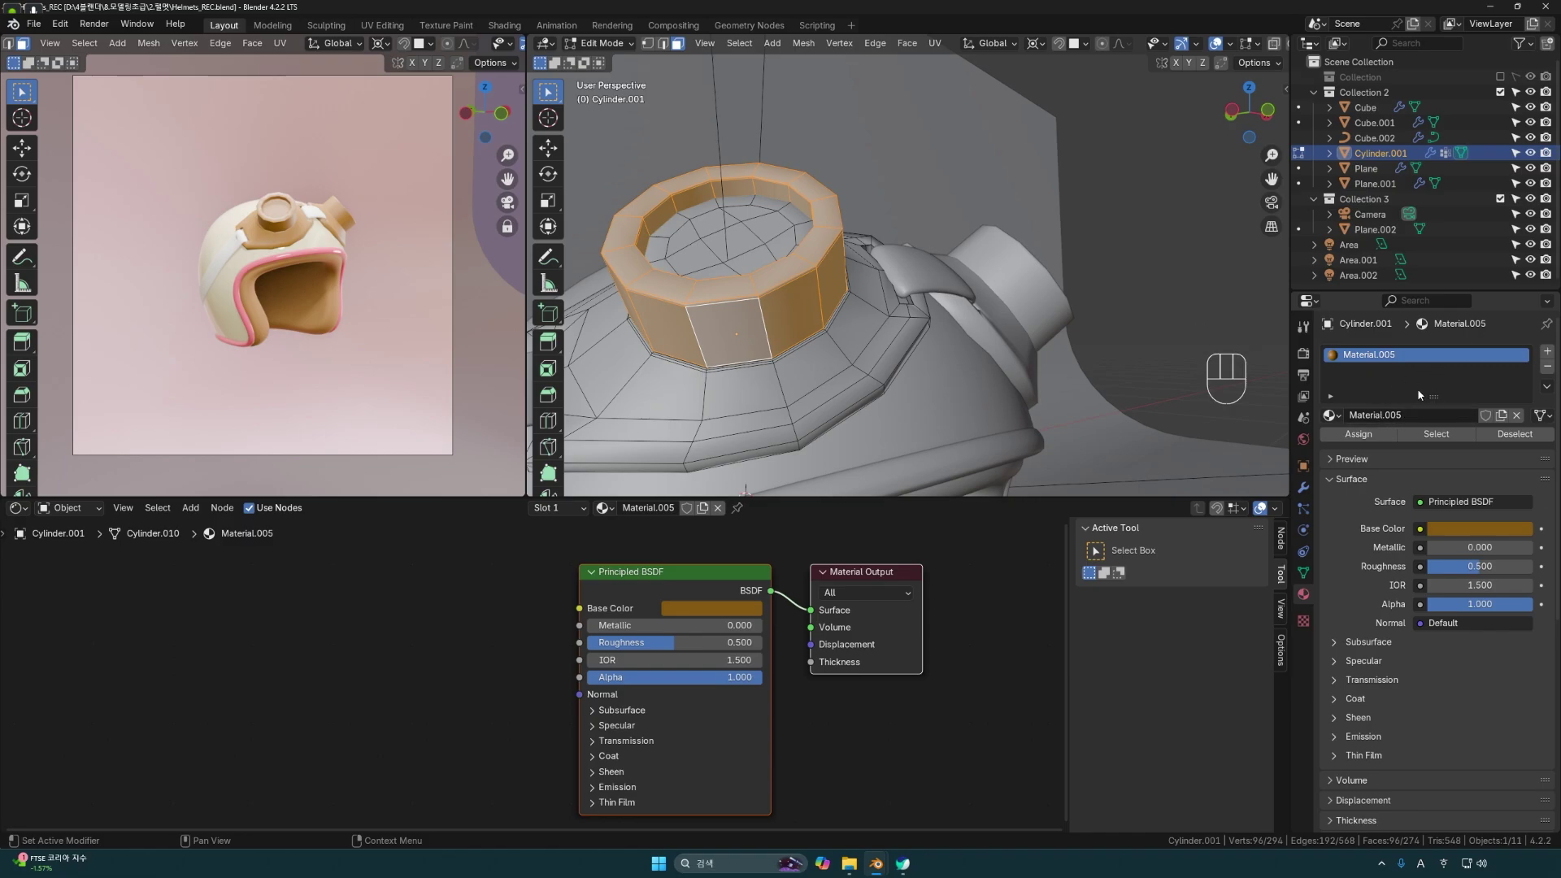
pyautogui.click(1546, 352)
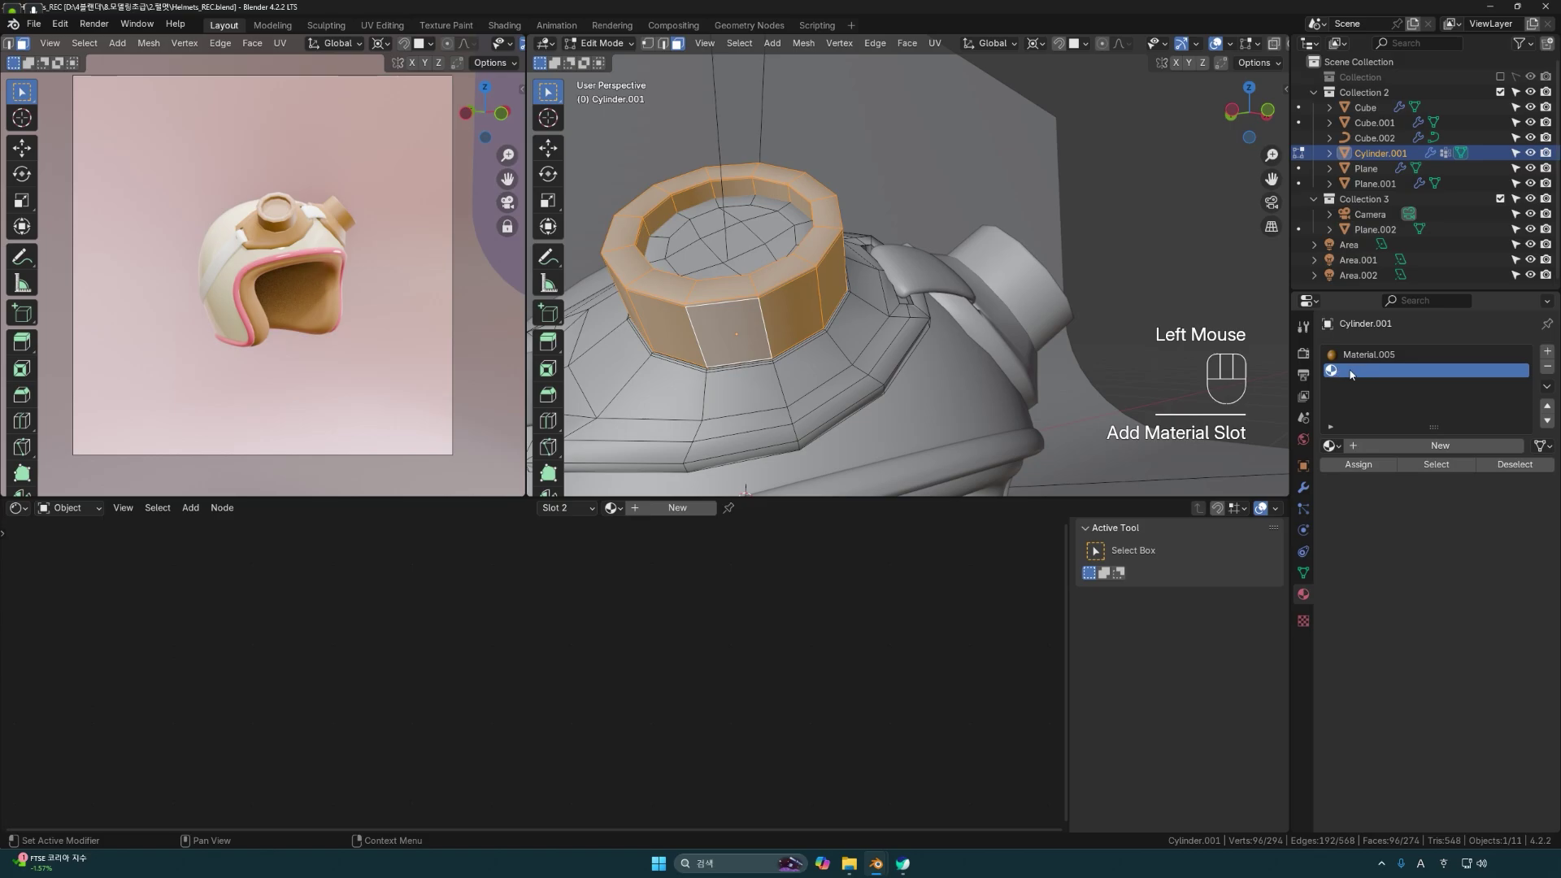
pyautogui.click(1408, 448)
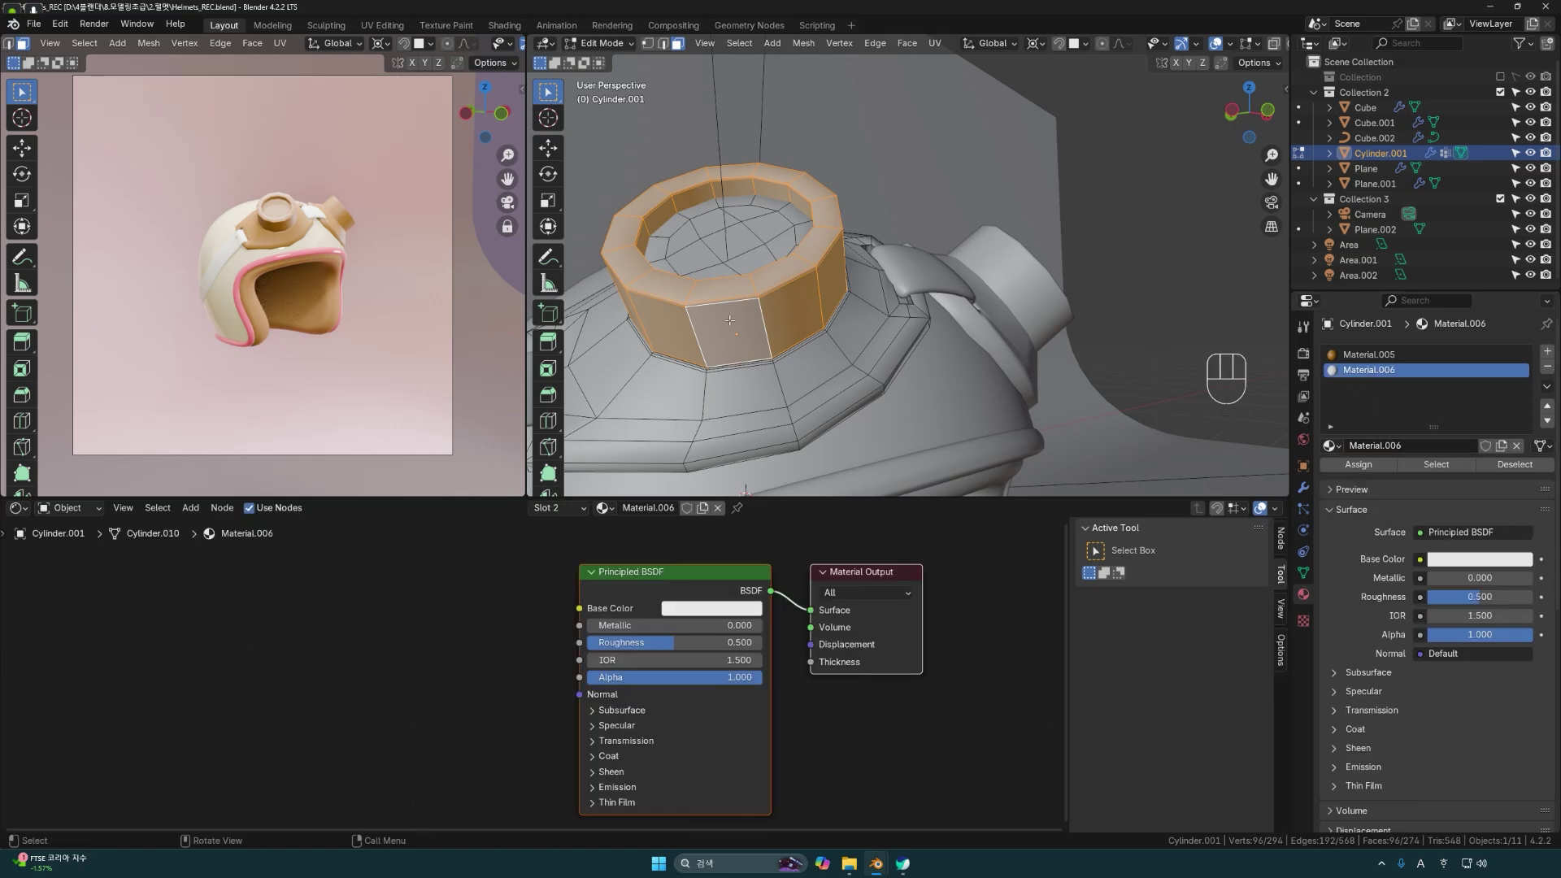
pyautogui.click(1358, 465)
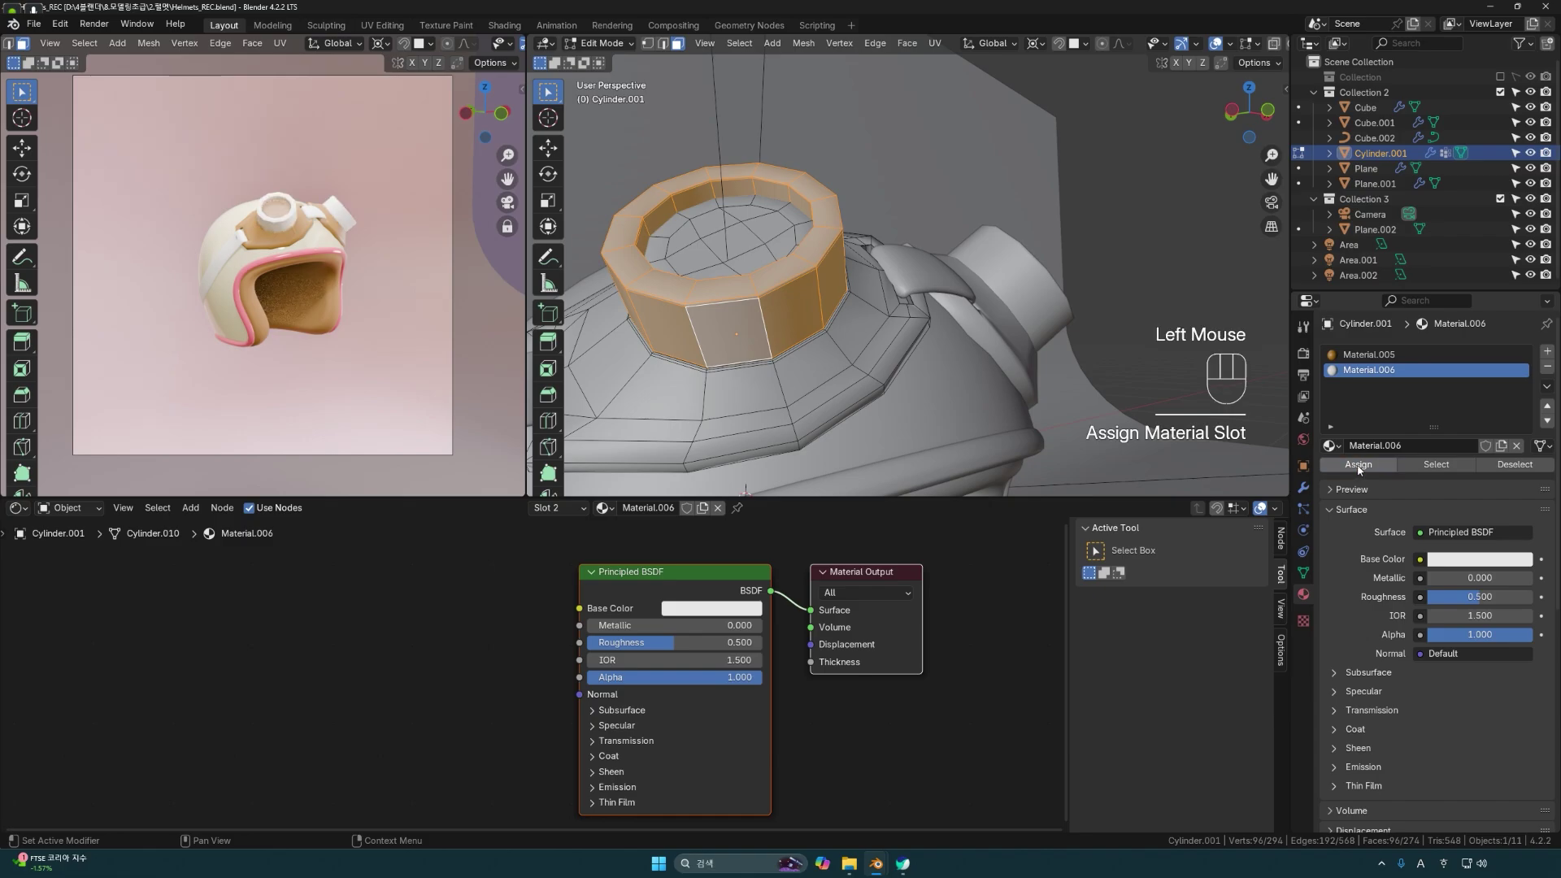
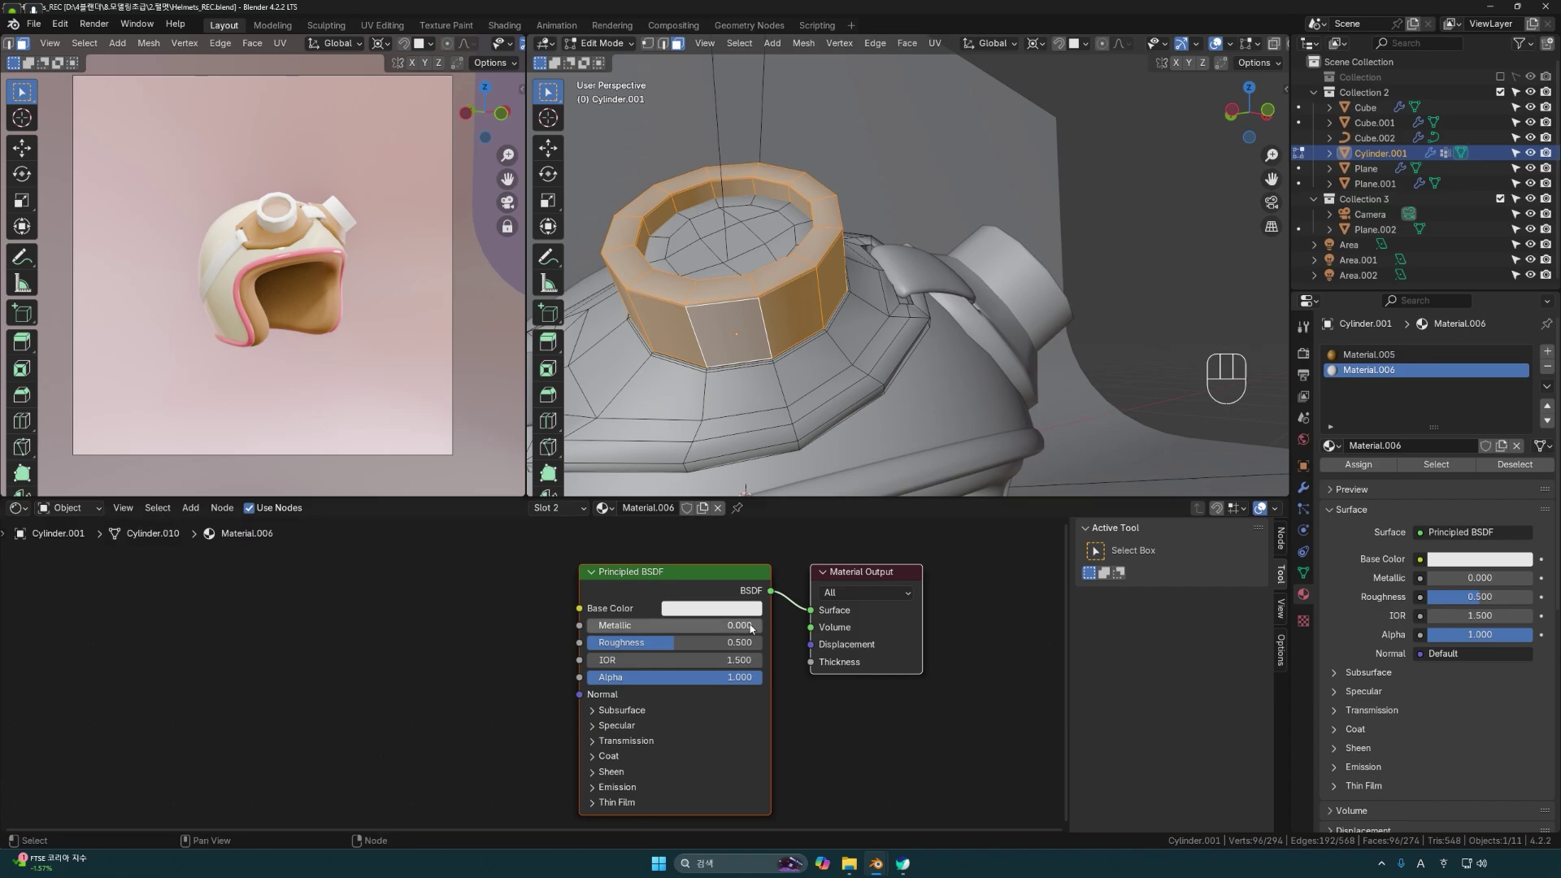
# Set the lens ring material's base color to reddish brown with hue 0.025, saturation 0.941 and value 0.264, and leave mesh editing.
pyautogui.click(711, 608)
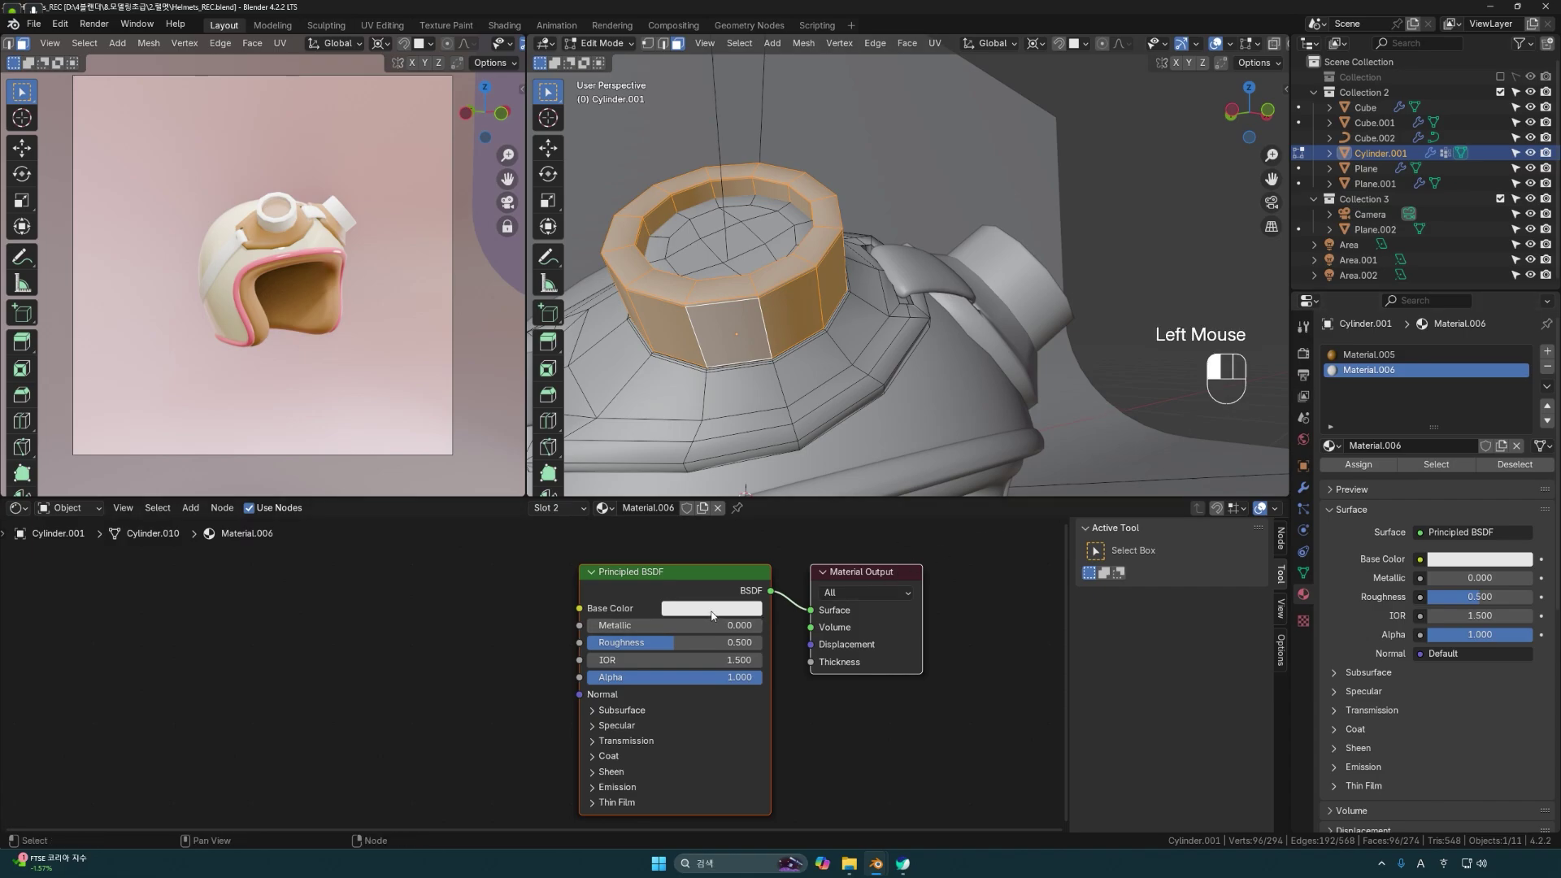
pyautogui.moveTo(739, 435); pyautogui.dragTo(725, 484)
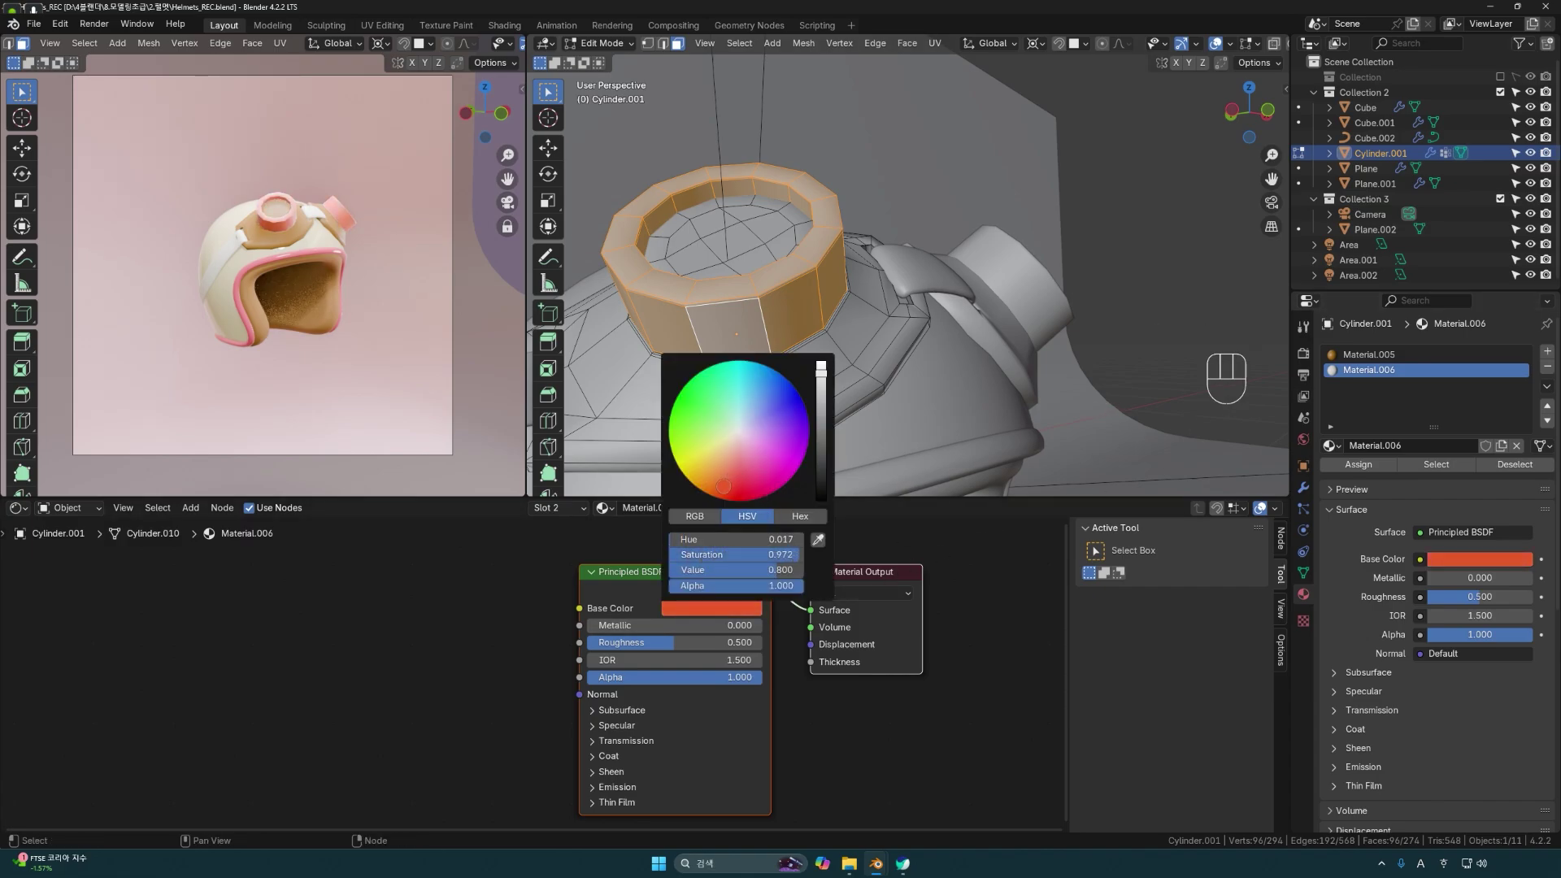
pyautogui.moveTo(821, 382); pyautogui.dragTo(821, 422)
pyautogui.click(719, 473)
pyautogui.moveTo(720, 473); pyautogui.dragTo(722, 481)
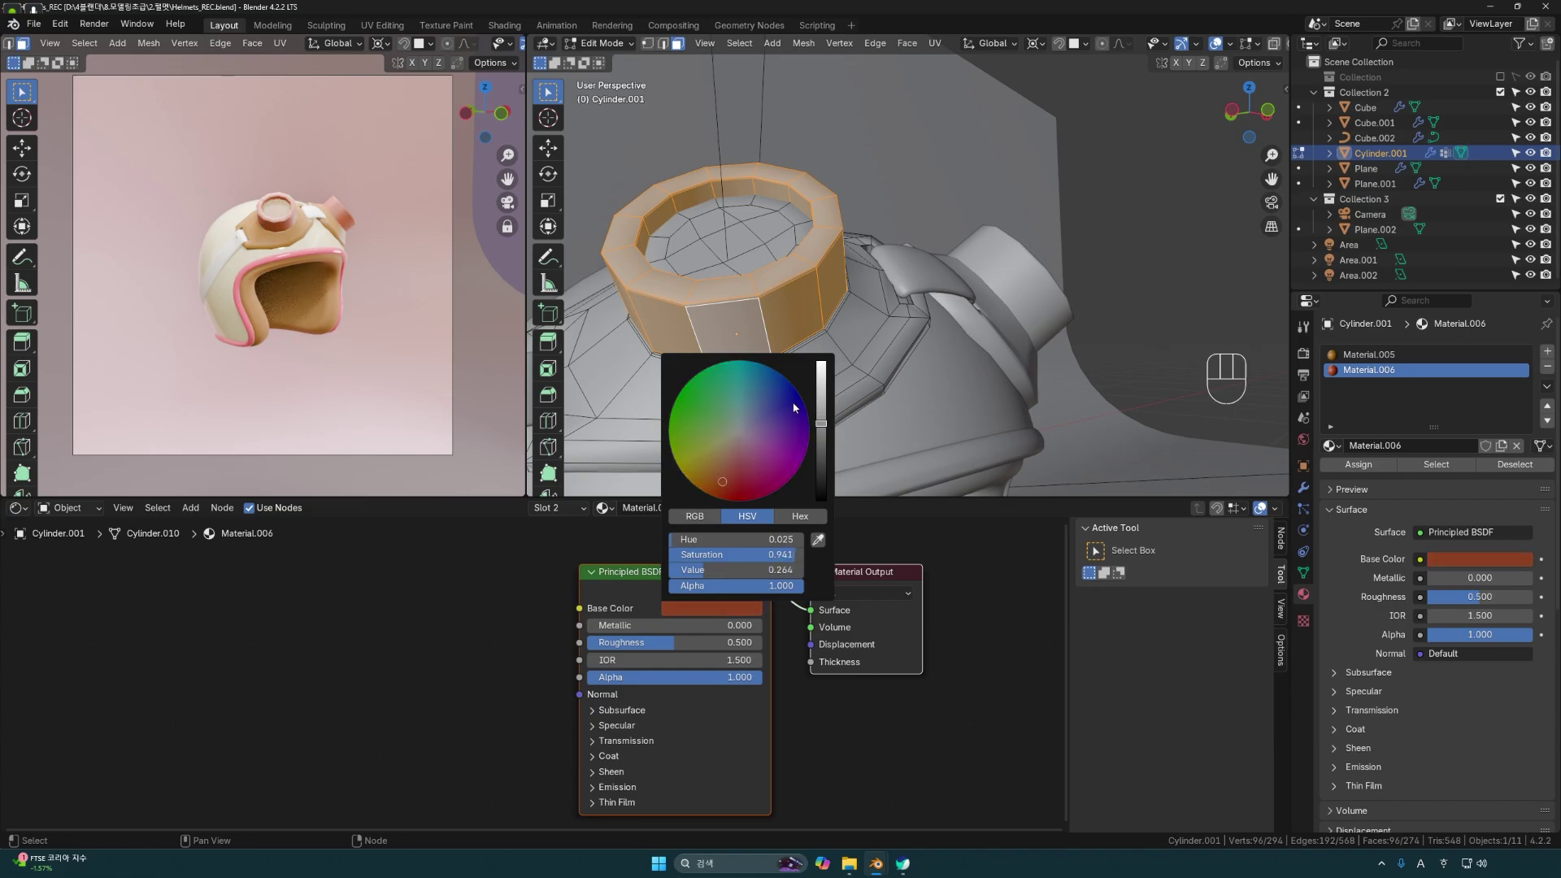
pyautogui.press('Tab')
# Give the small strap between the two goggle lenses the existing Material.003.
pyautogui.moveTo(845, 341); pyautogui.dragTo(943, 307, button='middle')
pyautogui.click(935, 311)
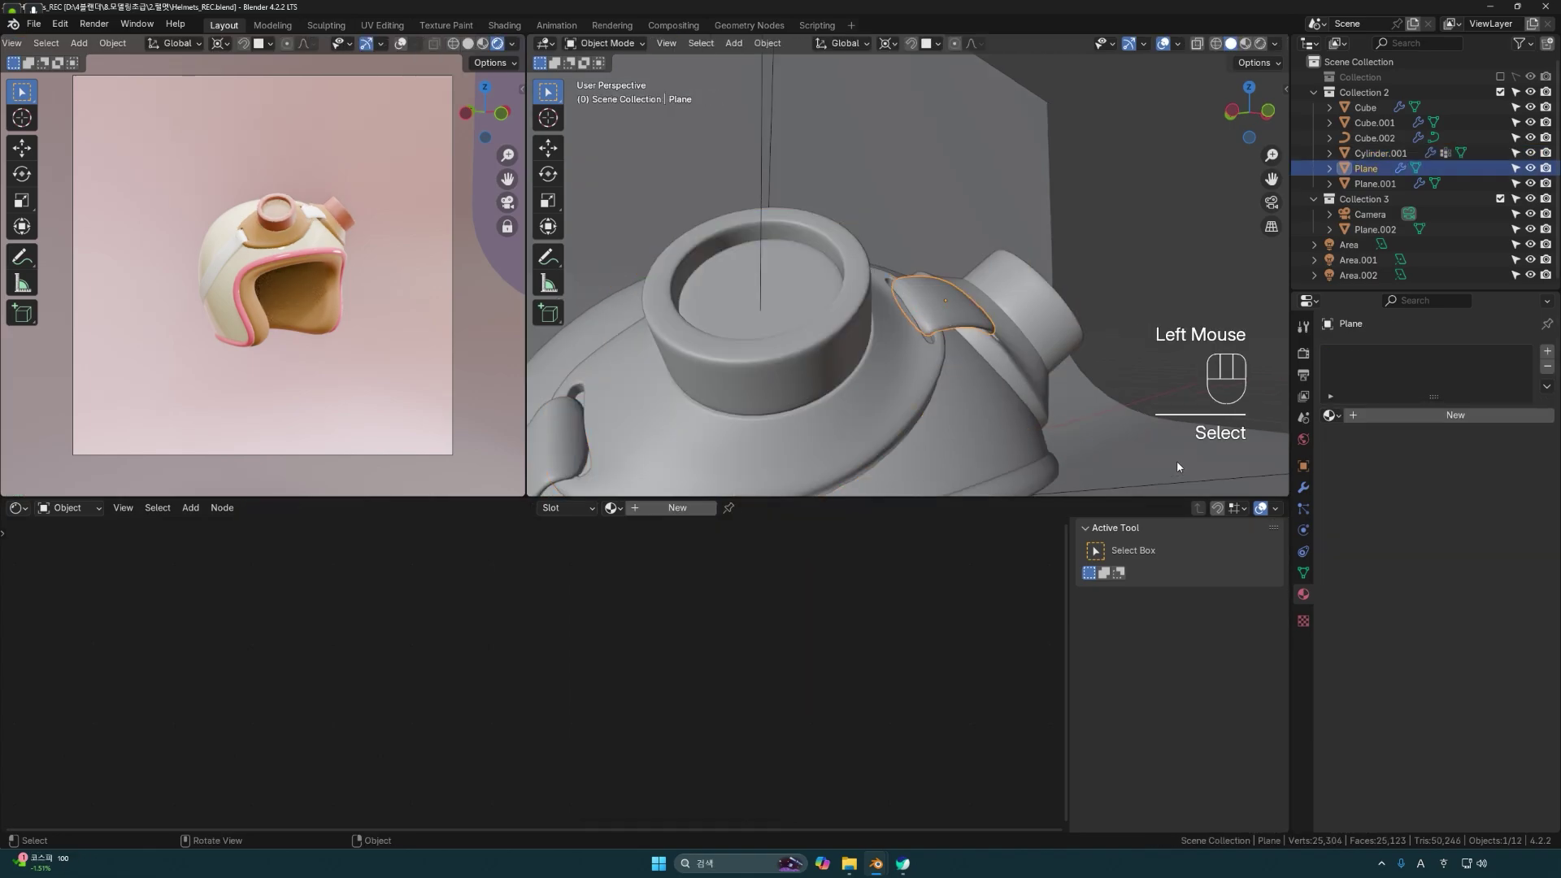
pyautogui.click(1377, 416)
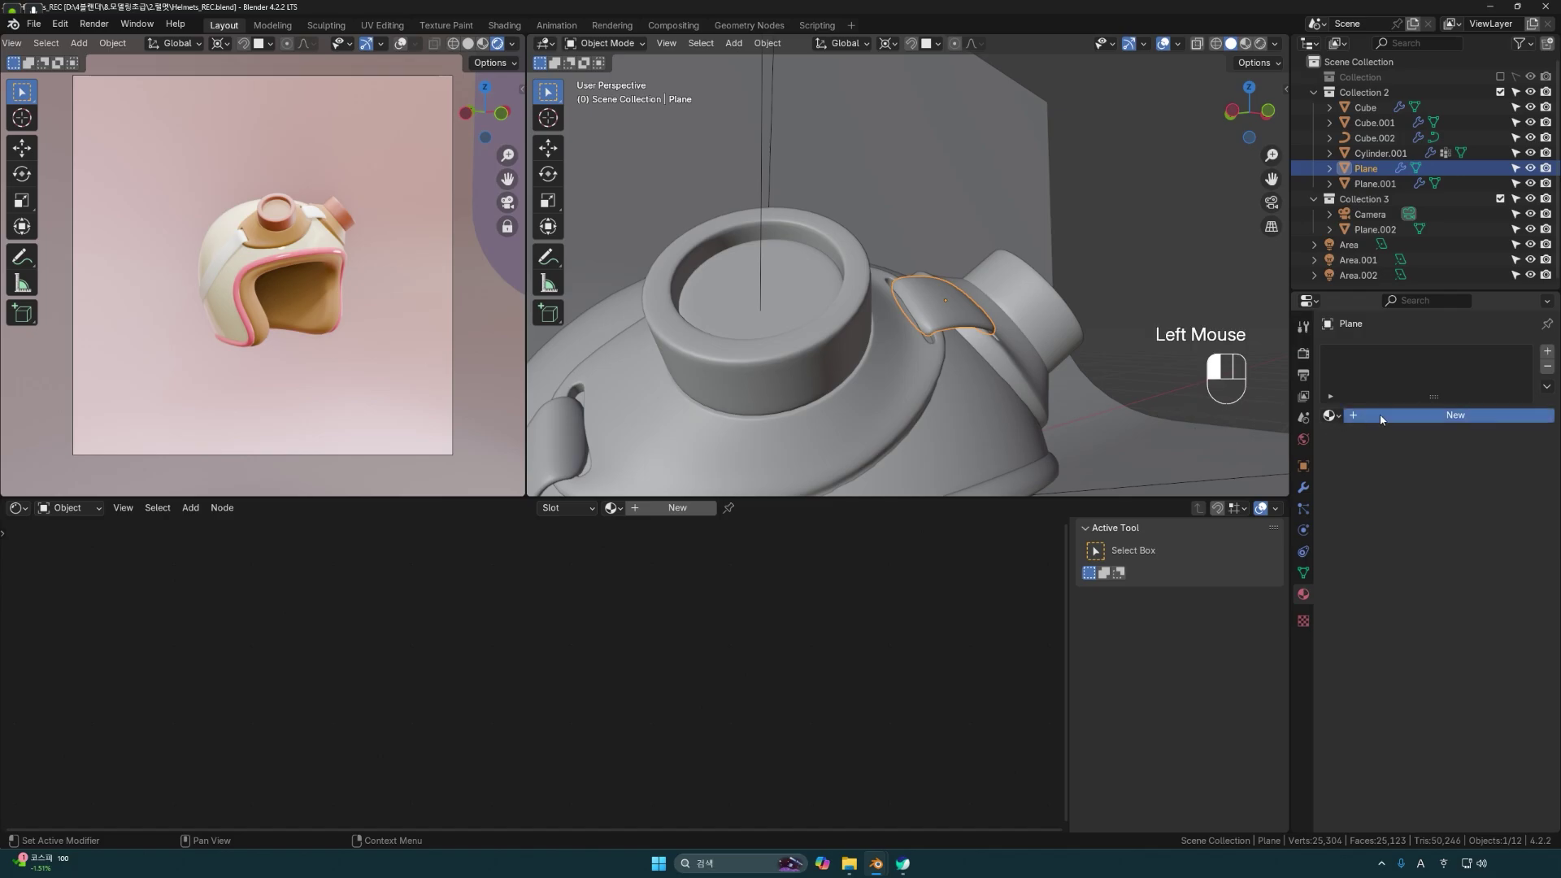
pyautogui.click(1333, 416)
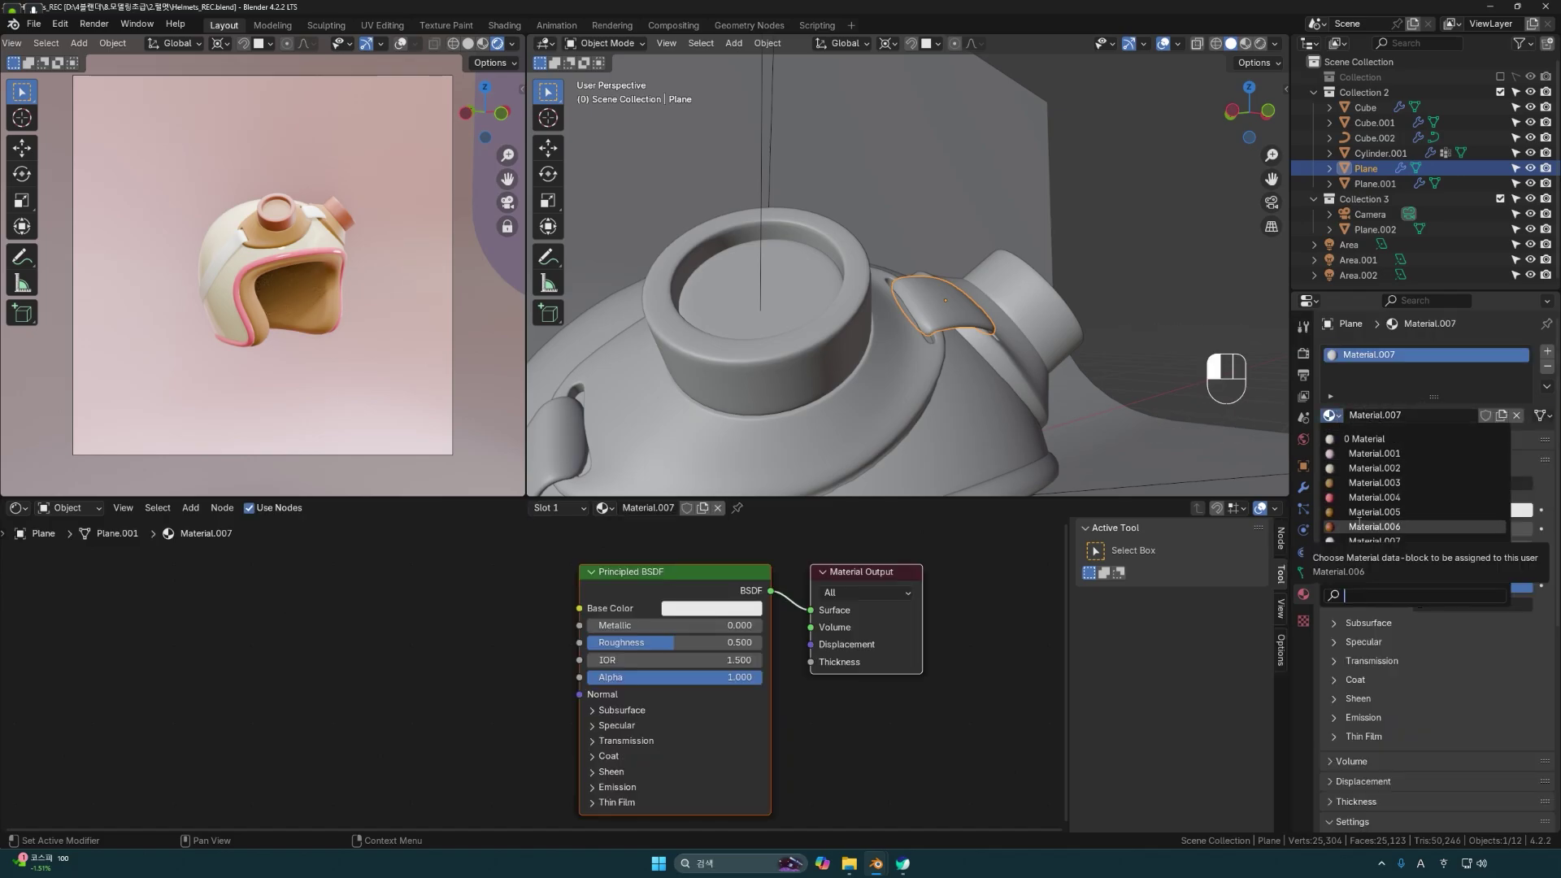
pyautogui.click(1373, 483)
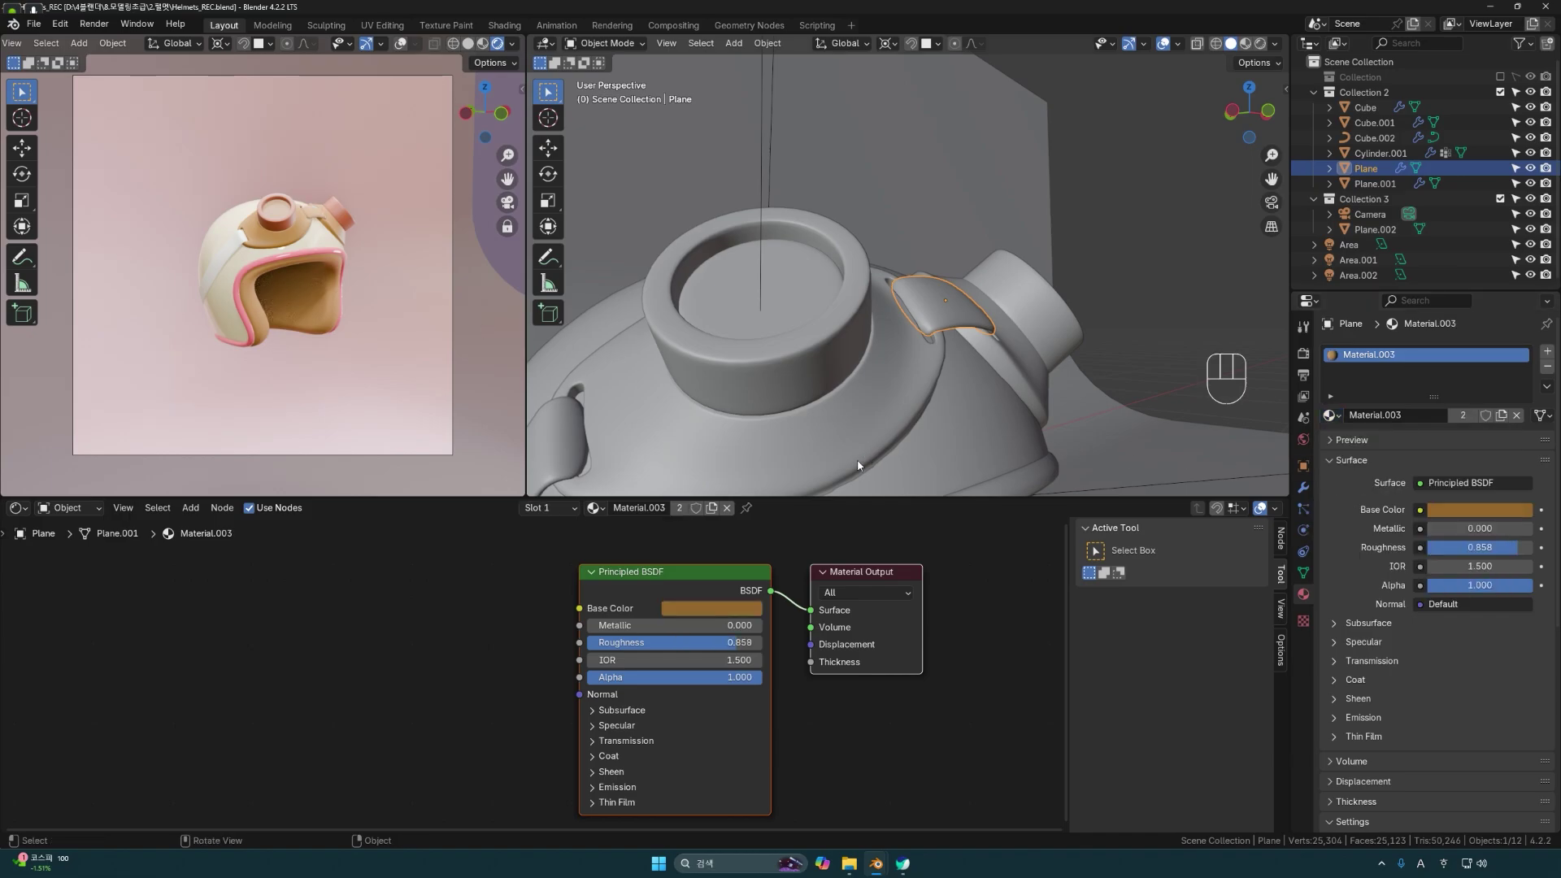
# Give the long side strap of the goggles the existing Material.005.
pyautogui.click(1081, 315)
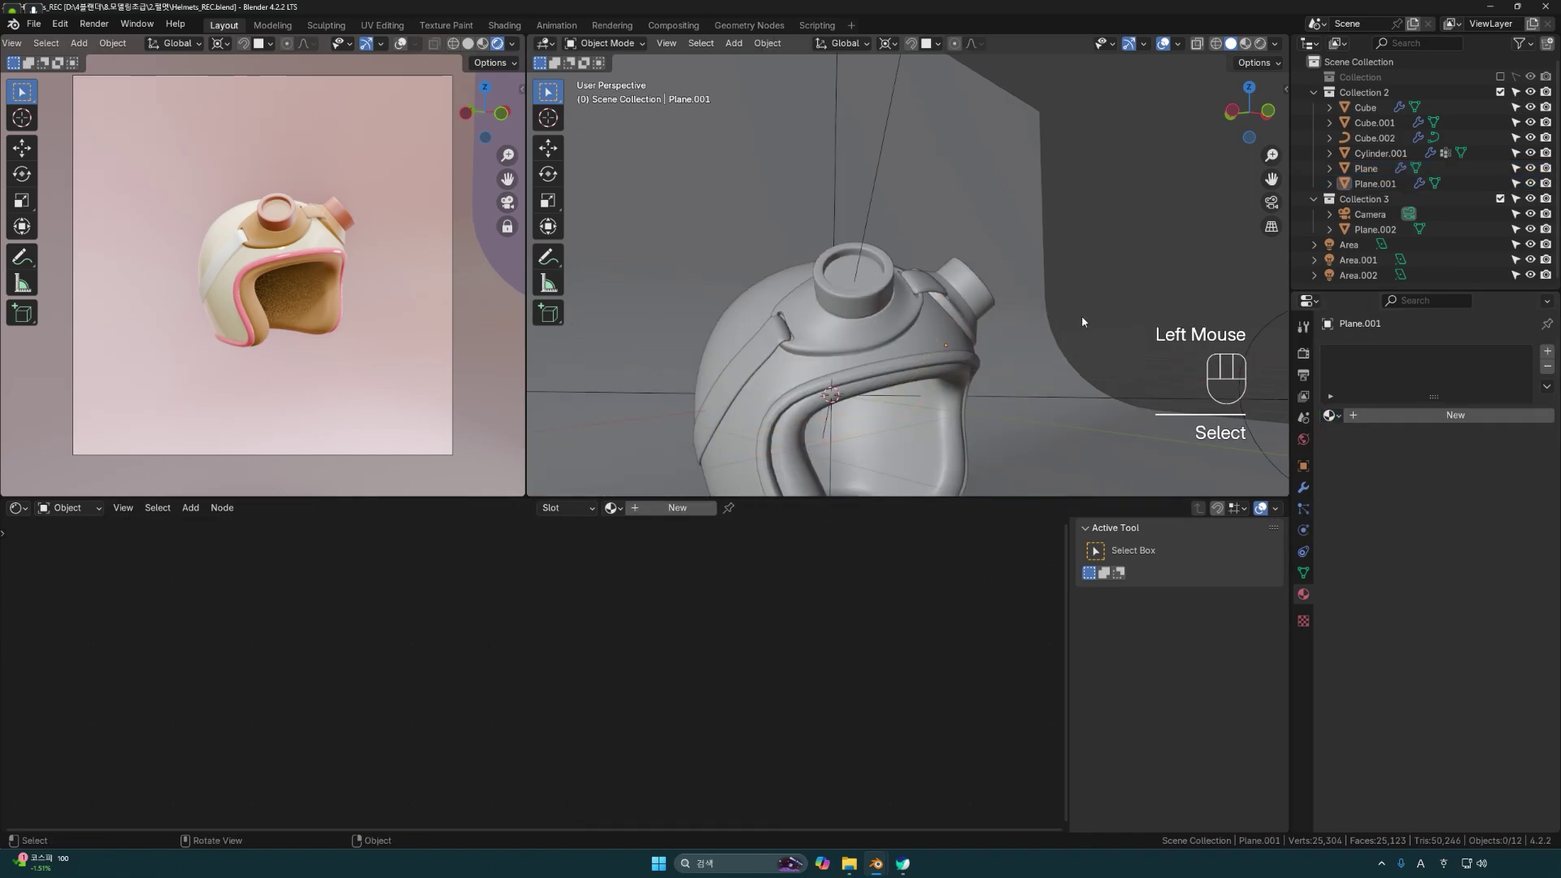
pyautogui.click(764, 335)
pyautogui.scroll(2, 846, 358)
pyautogui.click(1447, 417)
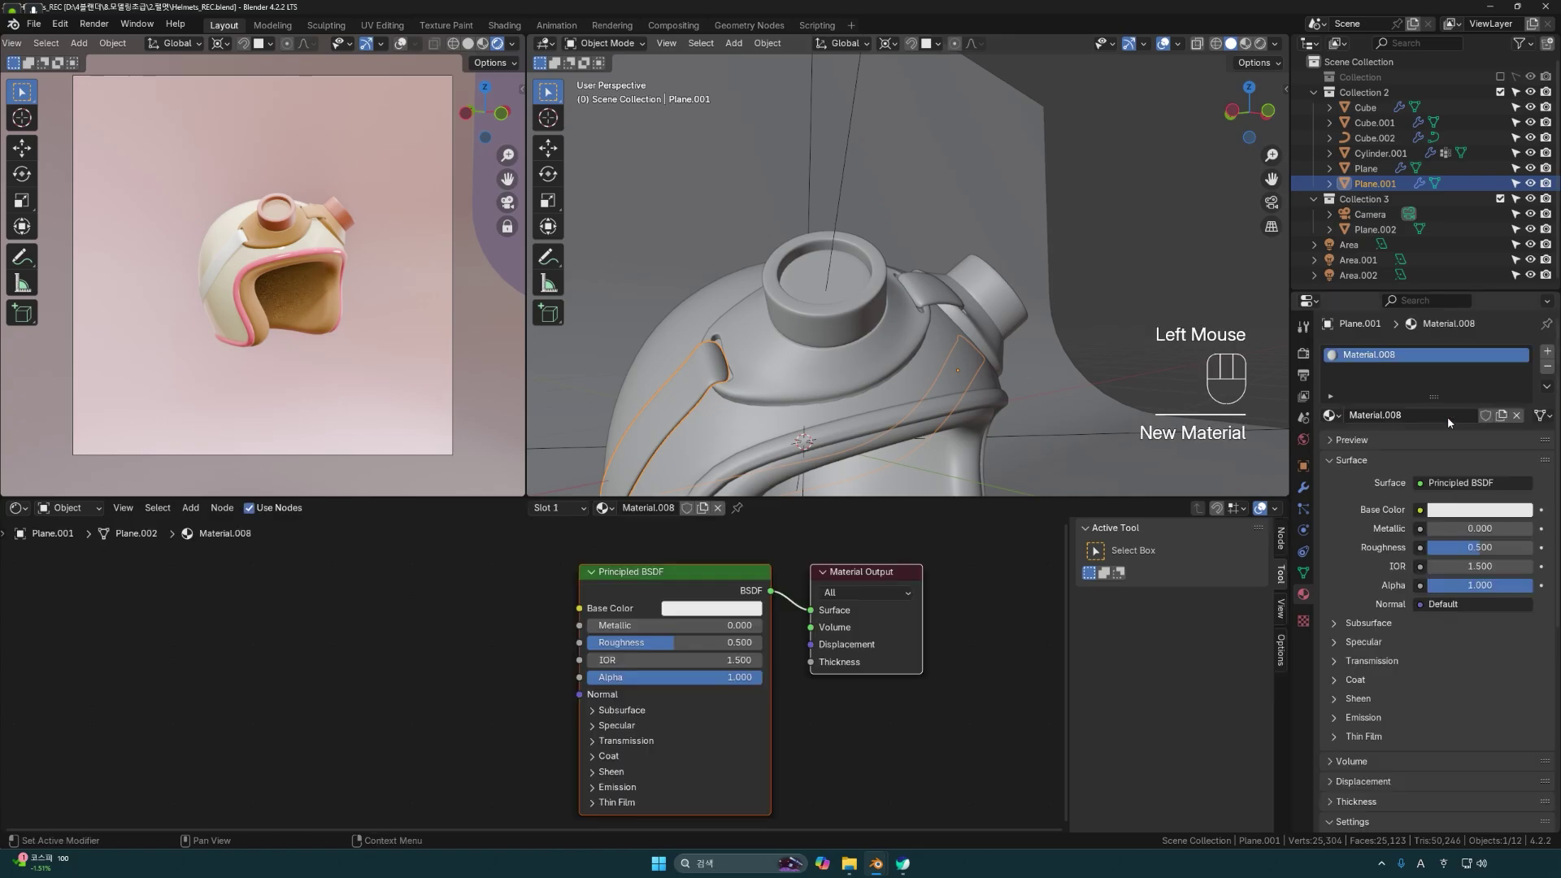
pyautogui.click(1330, 415)
pyautogui.click(1374, 518)
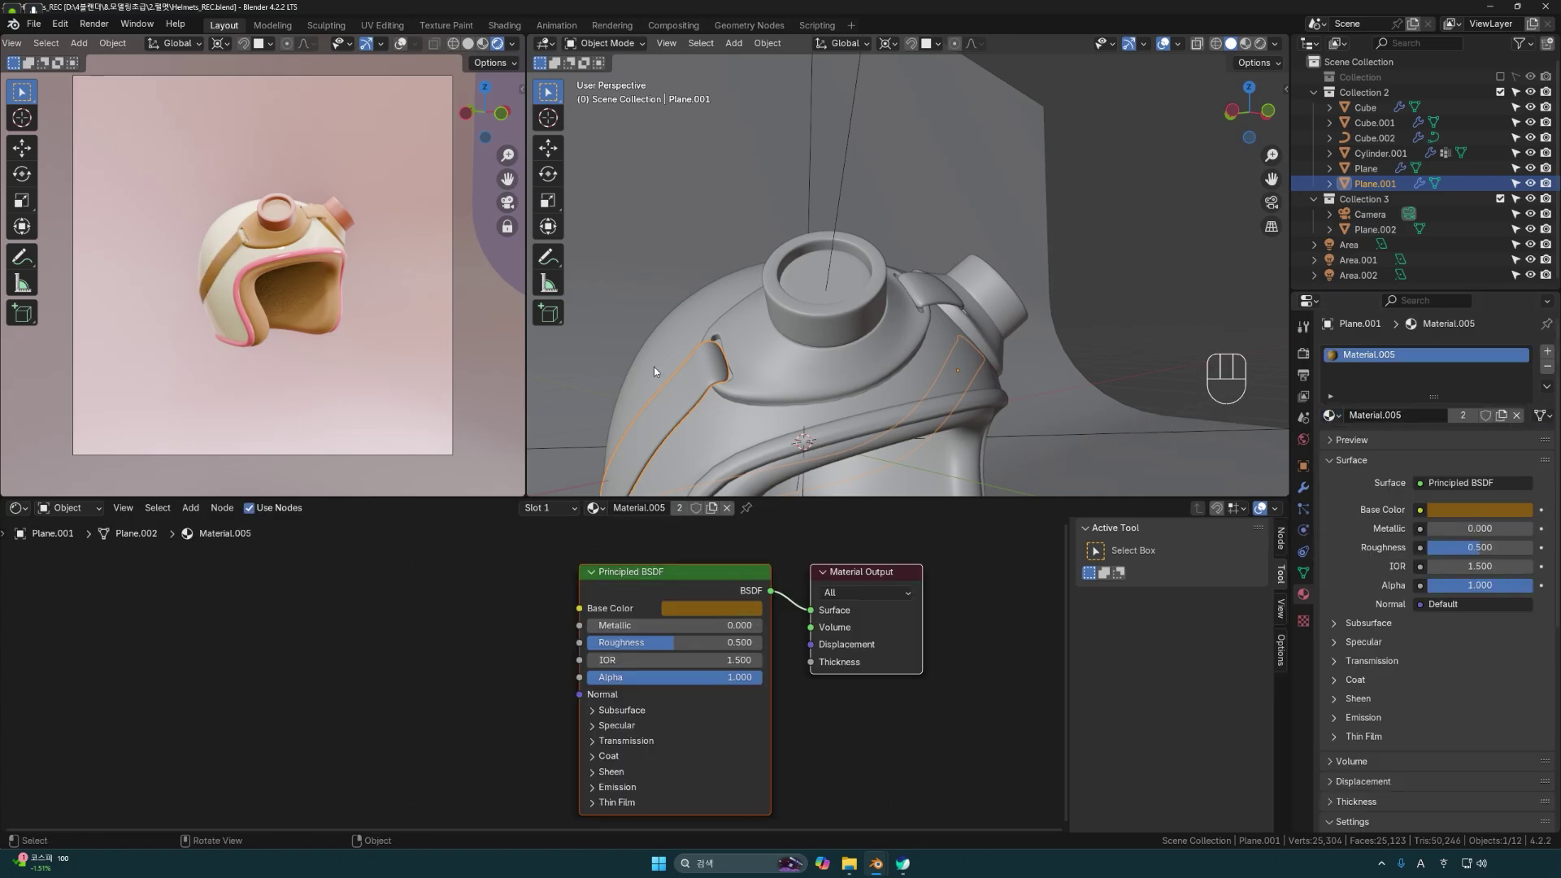
# Darken the base color of Material.005, shared by the side strap and goggles, to a deep brown.
pyautogui.click(739, 611)
pyautogui.click(720, 475)
pyautogui.moveTo(821, 428)
pyautogui.mouseDown()
pyautogui.moveTo(821, 399)
pyautogui.moveTo(821, 457)
pyautogui.mouseUp()
pyautogui.scroll(3, 831, 343)
# Darken the base color of the goggles' lens ring material and make the Material.005 slot active again.
pyautogui.click(825, 350)
pyautogui.click(719, 608)
pyautogui.click(865, 376)
pyautogui.click(721, 608)
pyautogui.scroll(-5, 881, 348)
pyautogui.scroll(2, 883, 348)
pyautogui.click(1351, 356)
pyautogui.click(721, 608)
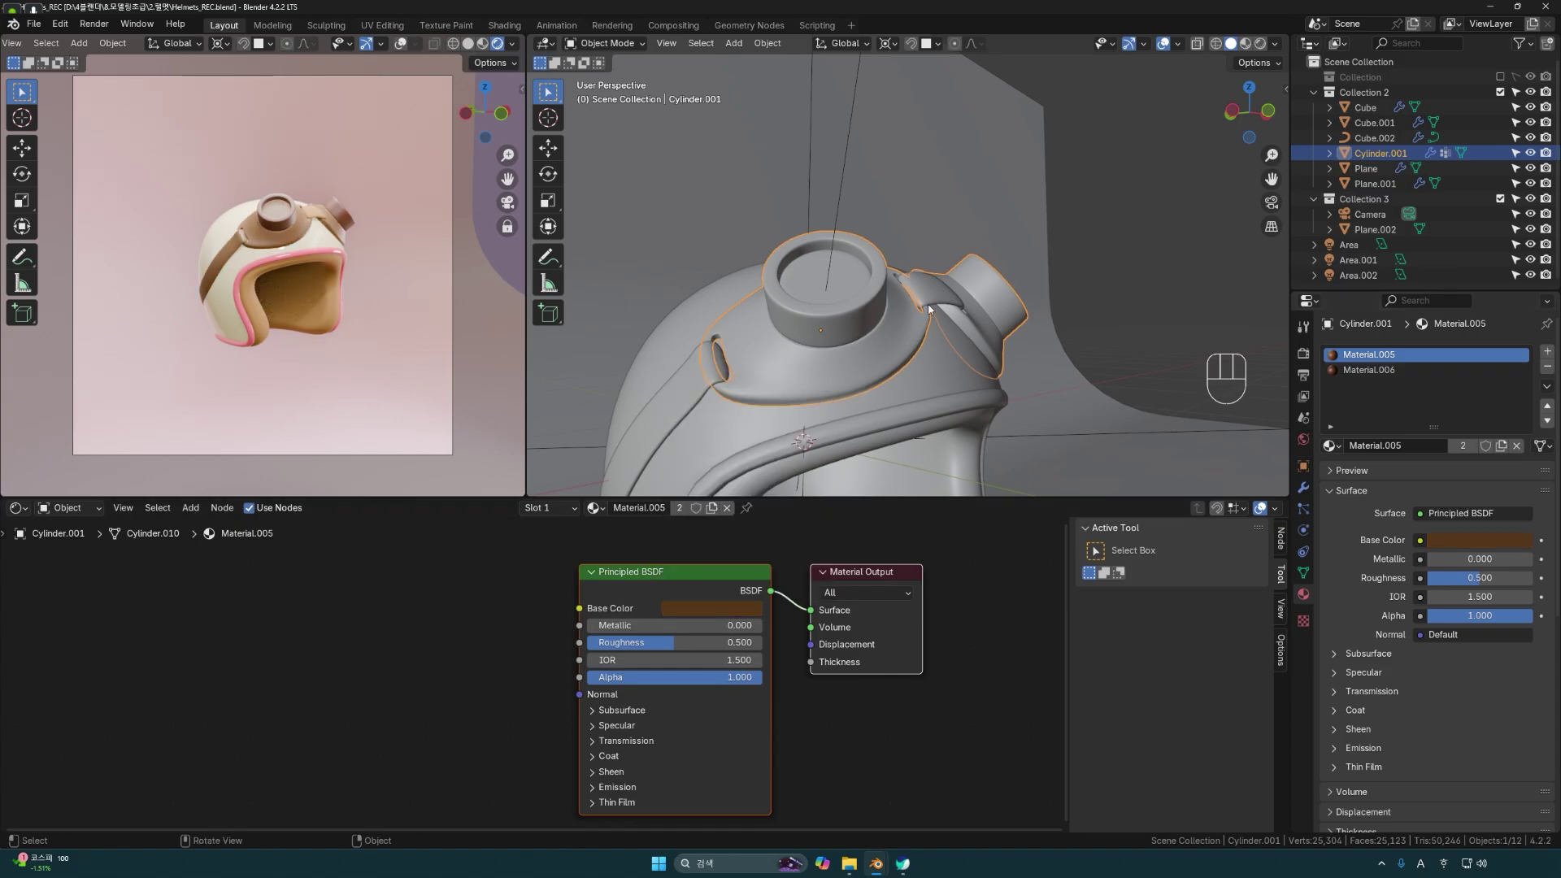
# Darken the base color of Material.003 on the small strap between the goggle lenses to a deeper brown.
pyautogui.click(928, 305)
pyautogui.moveTo(928, 307); pyautogui.dragTo(899, 328, button='middle')
pyautogui.click(721, 608)
pyautogui.moveTo(821, 424)
pyautogui.mouseDown()
pyautogui.moveTo(820, 461)
pyautogui.moveTo(820, 438)
pyautogui.mouseUp()
pyautogui.scroll(-3, 1021, 429)
pyautogui.click(1020, 428)
pyautogui.click(908, 299)
pyautogui.scroll(2, 913, 309)
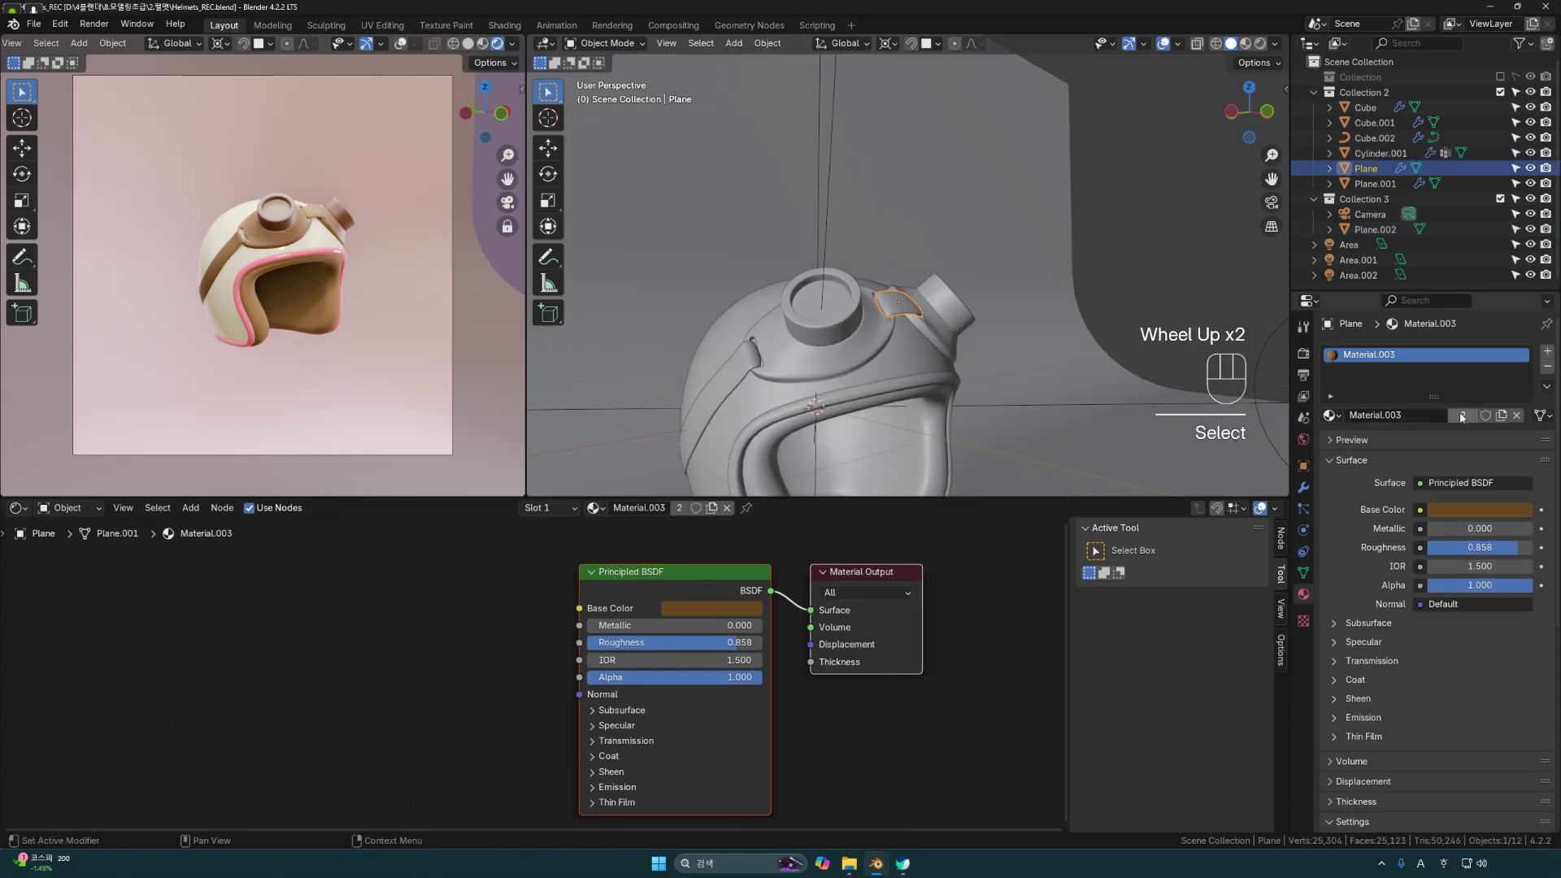
pyautogui.click(1033, 461)
# Assign a new material in its own third slot to the linked lens faces of the goggles.
pyautogui.scroll(3, 927, 432)
pyautogui.scroll(-4, 868, 440)
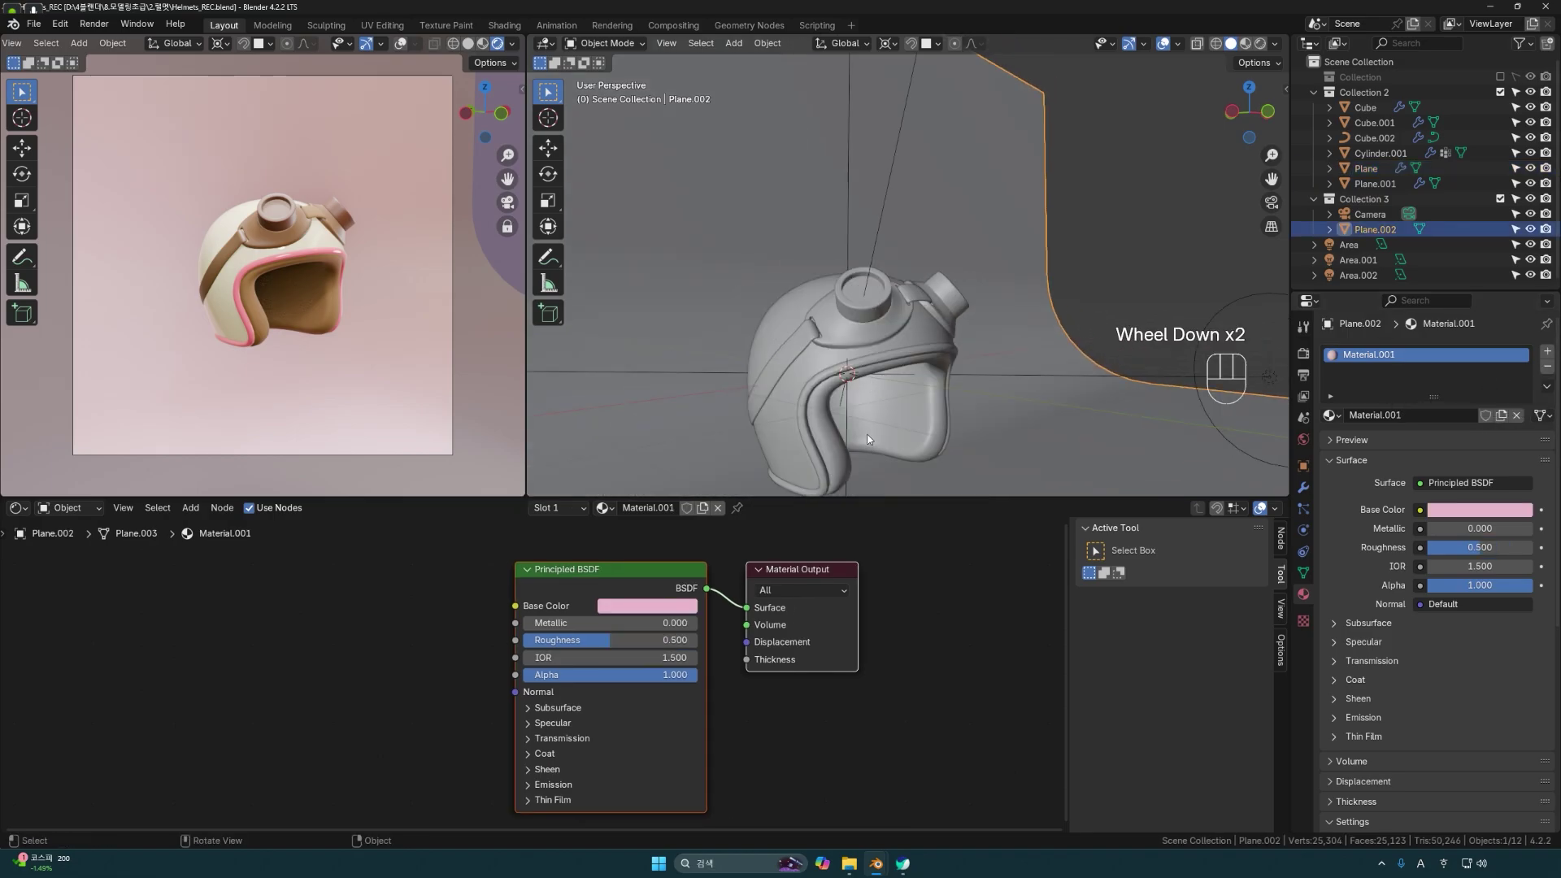
pyautogui.scroll(2, 863, 411)
pyautogui.click(837, 321)
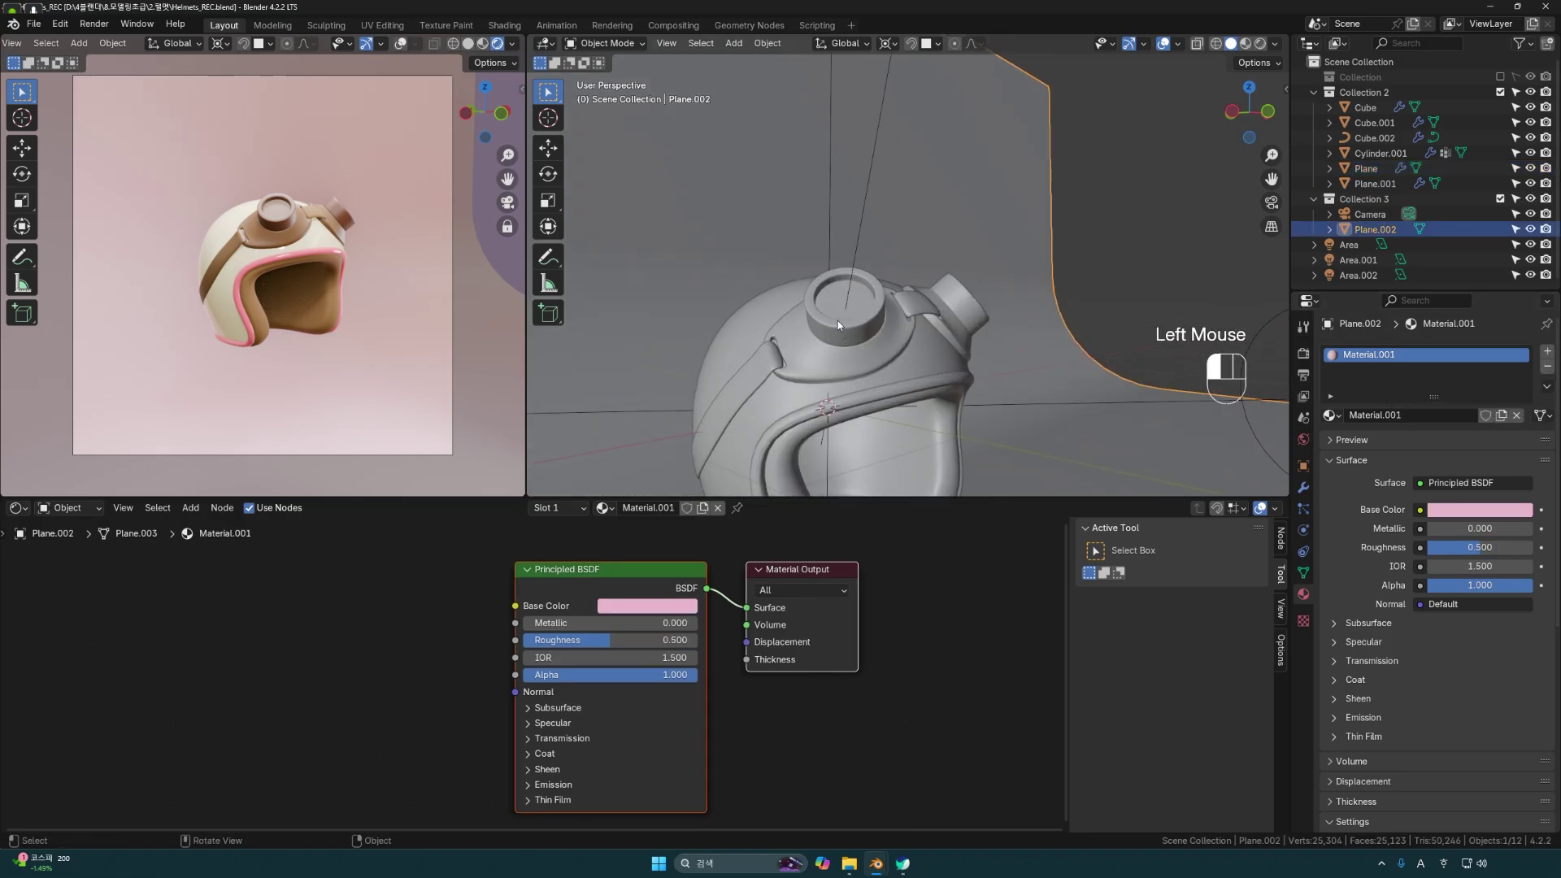
pyautogui.scroll(1, 838, 323)
pyautogui.press('Tab')
pyautogui.scroll(2, 836, 331)
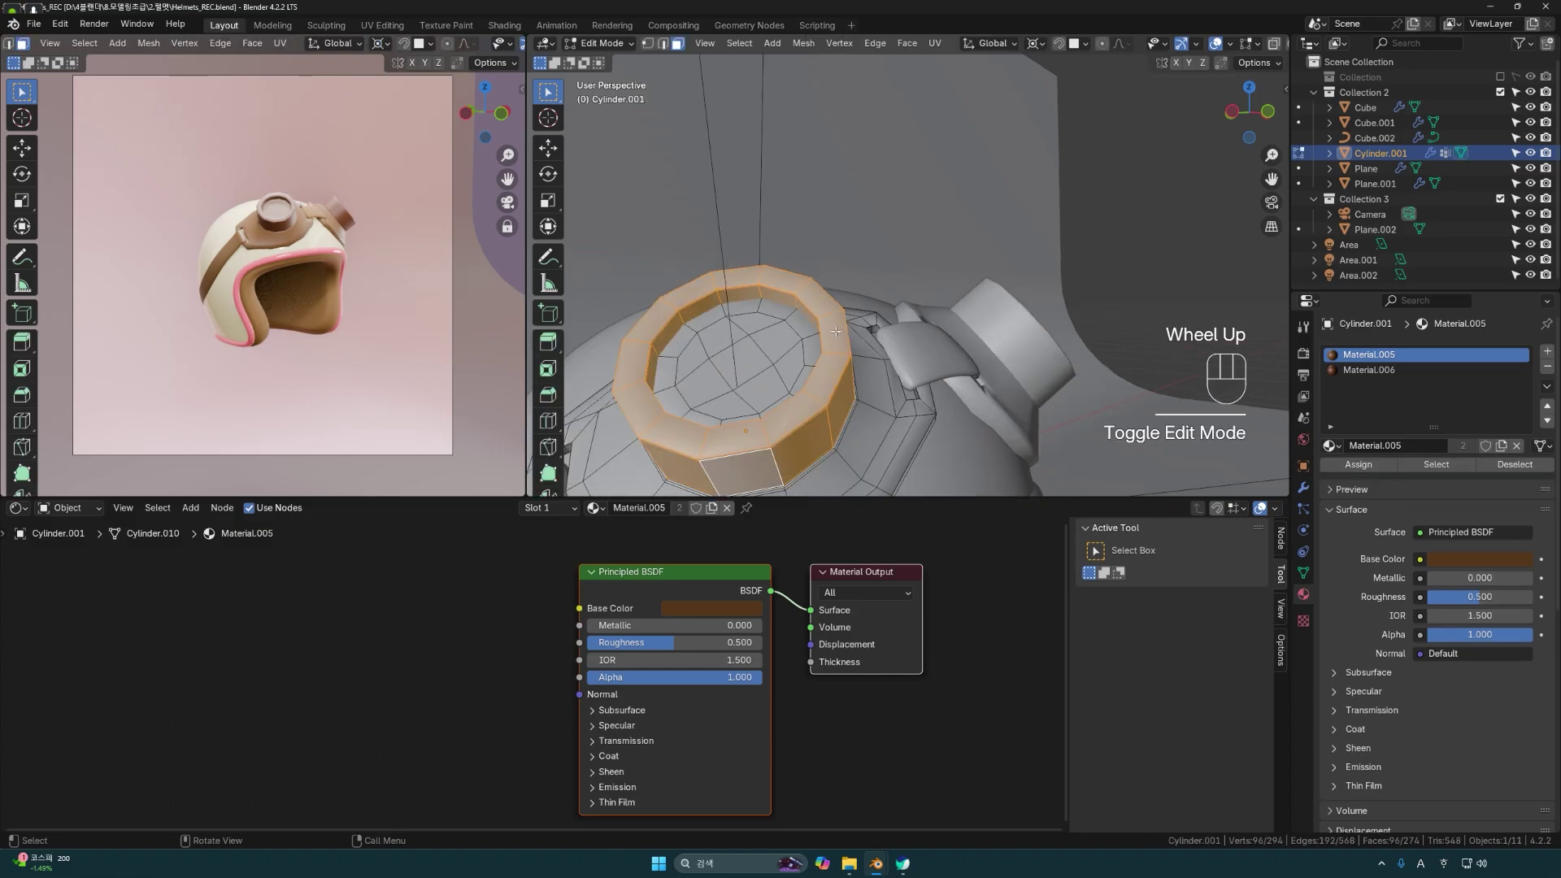
pyautogui.click(778, 348)
pyautogui.moveTo(778, 347); pyautogui.dragTo(800, 344, button='middle')
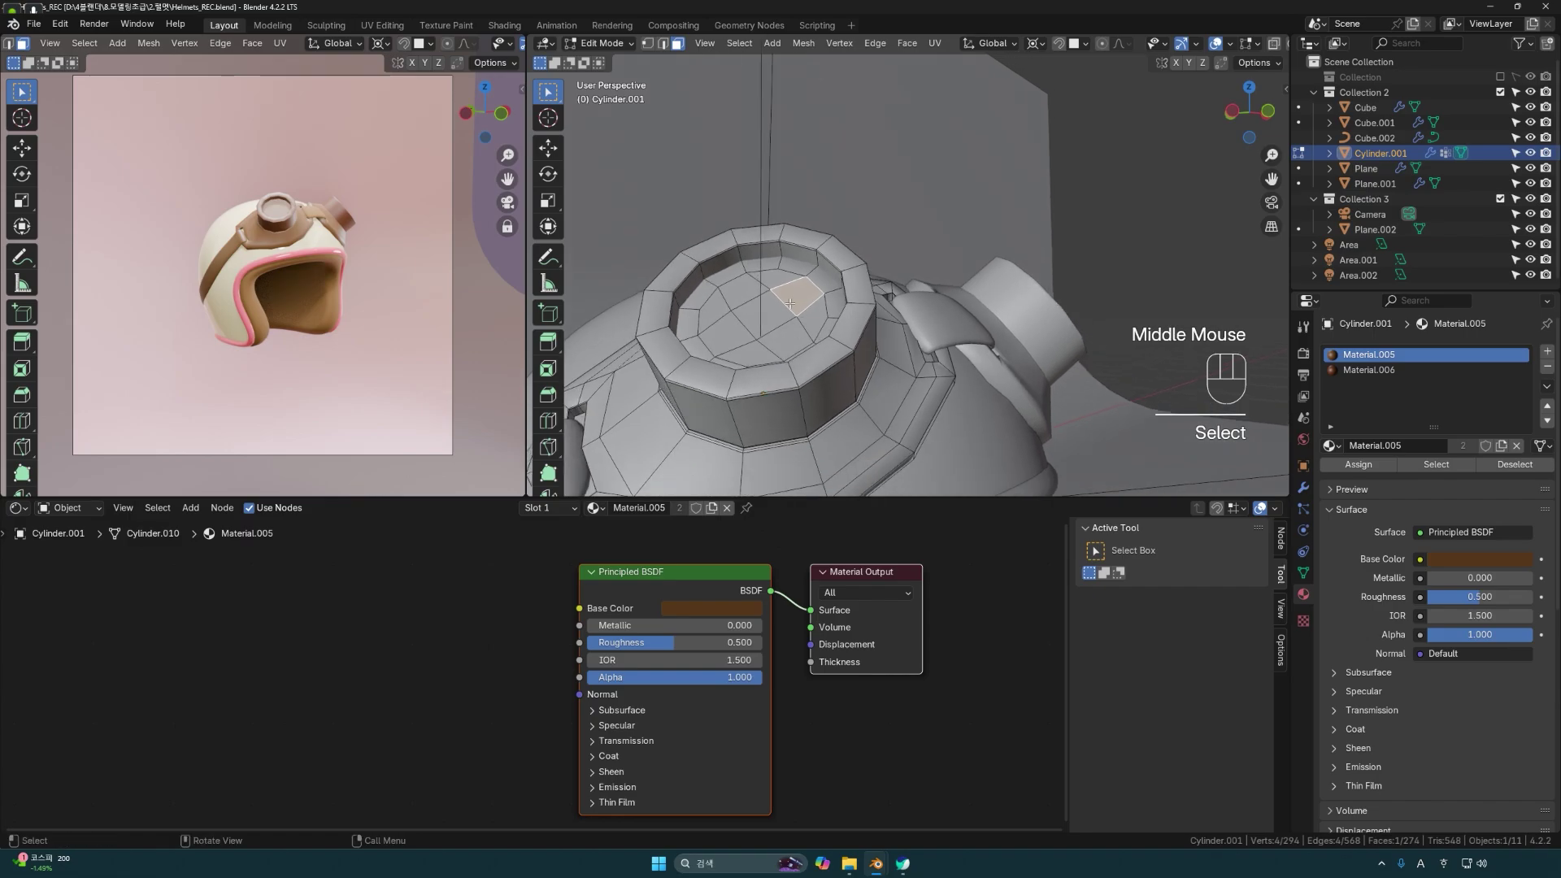
pyautogui.press('l')
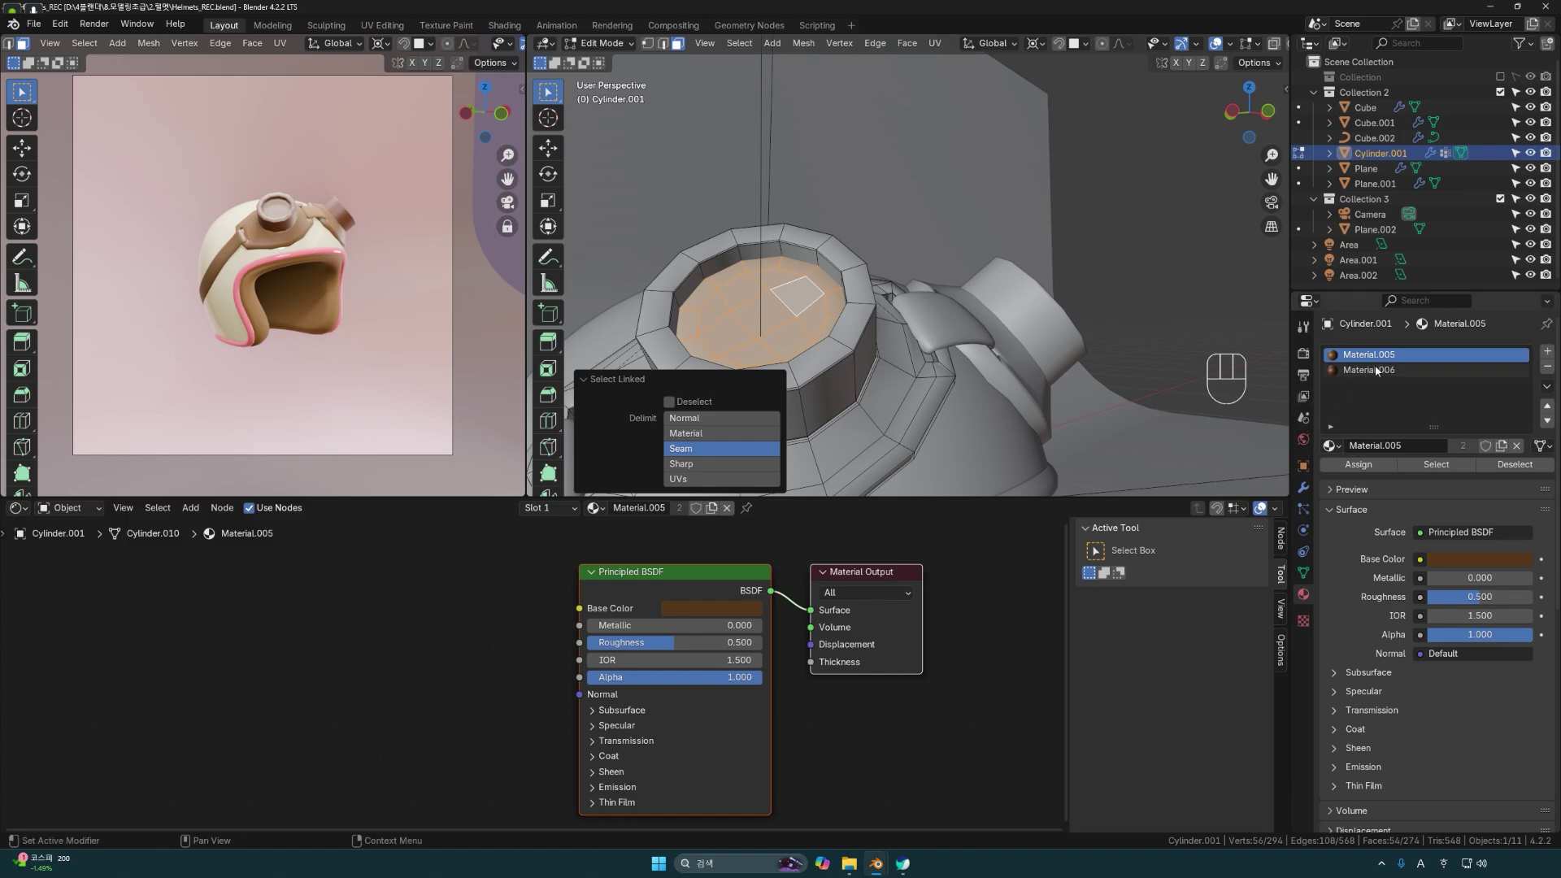
pyautogui.click(1547, 351)
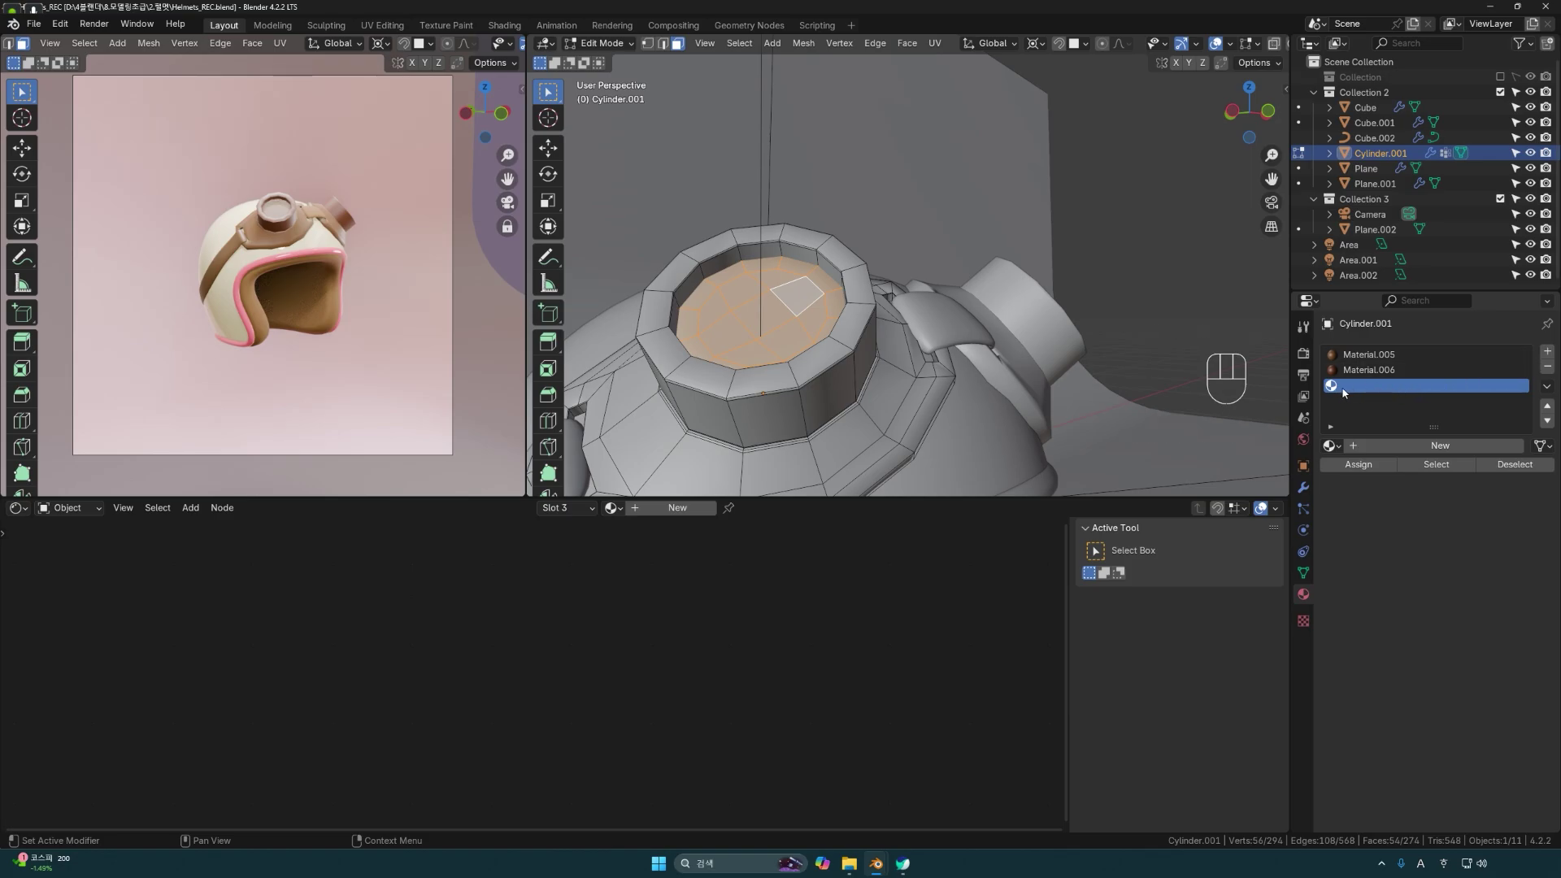
pyautogui.click(1416, 447)
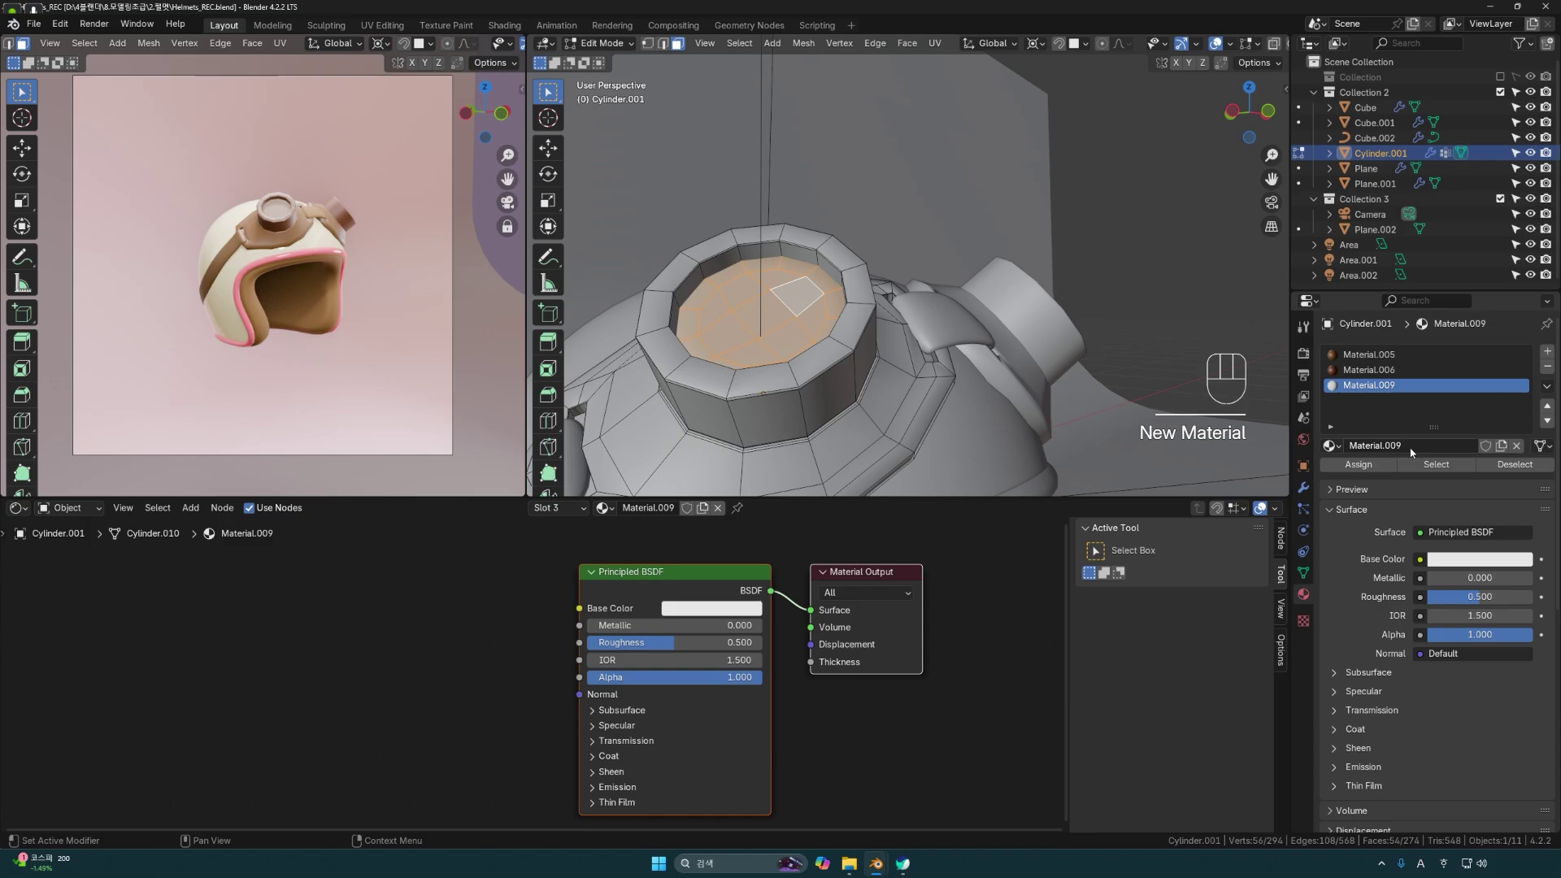
pyautogui.click(1348, 469)
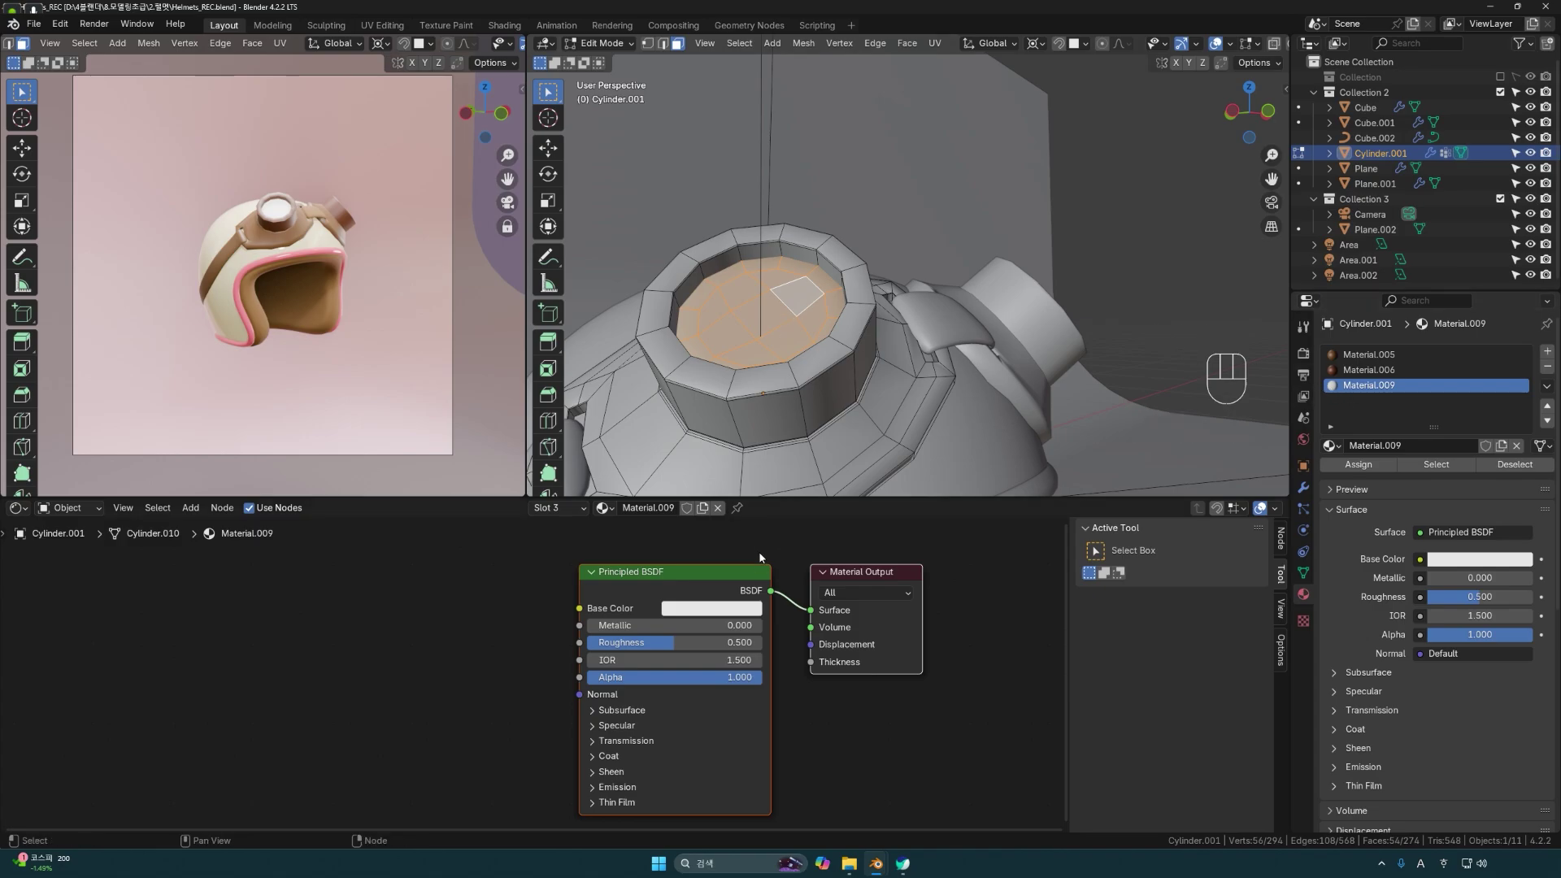
pyautogui.moveTo(760, 558); pyautogui.dragTo(754, 553, button='middle')
pyautogui.moveTo(780, 439); pyautogui.dragTo(825, 421, button='middle')
pyautogui.press('Tab')
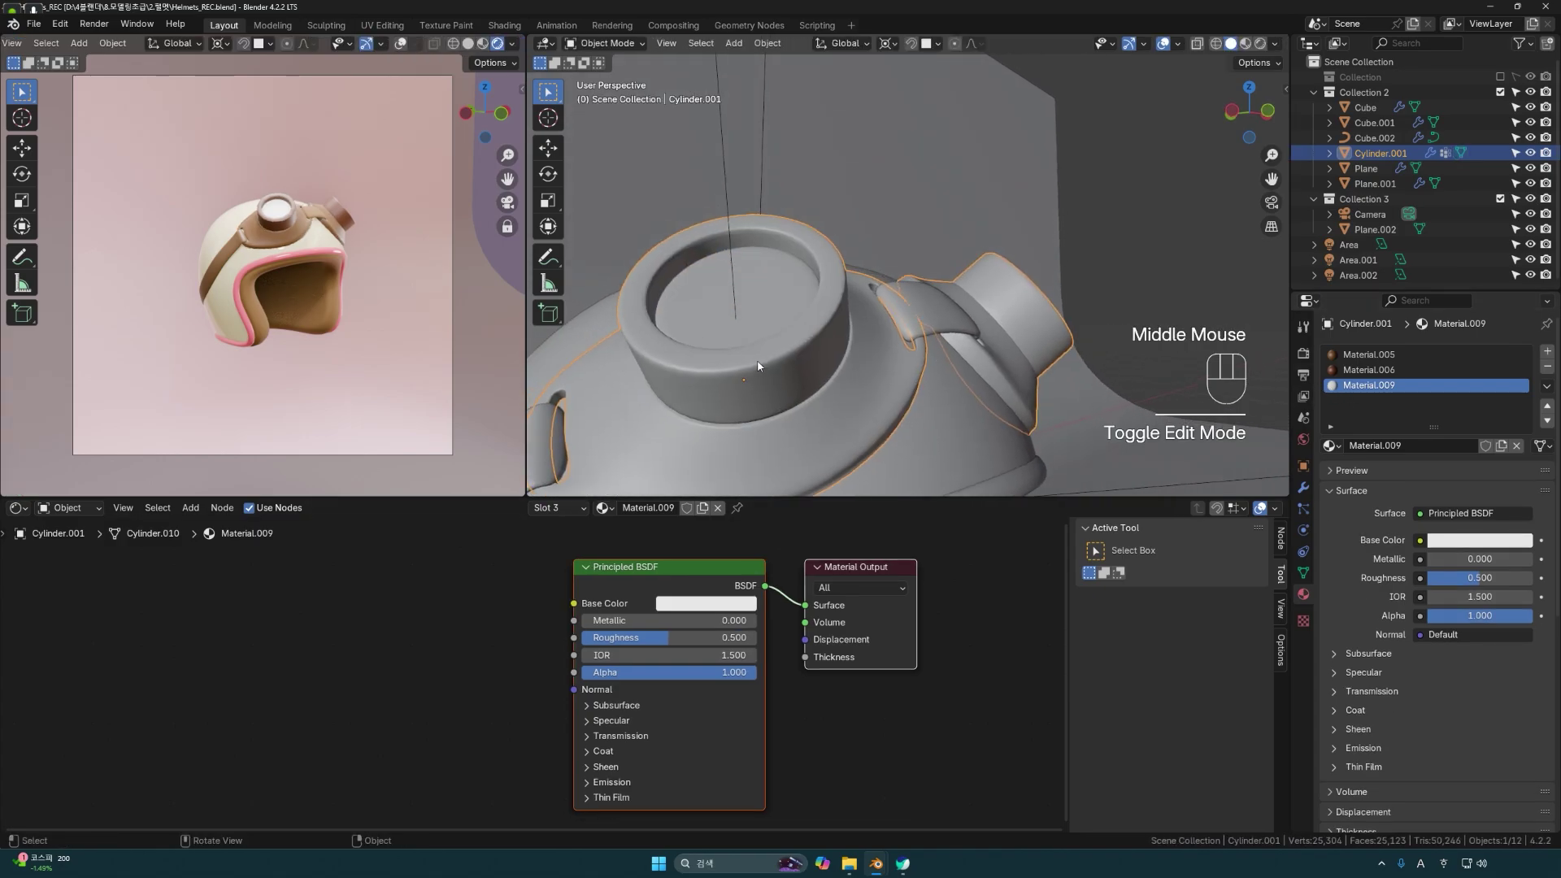
# Preview the goggles in rendered shading and set the lens material's Metallic to 1.000 and Roughness to 0.000.
pyautogui.click(1261, 44)
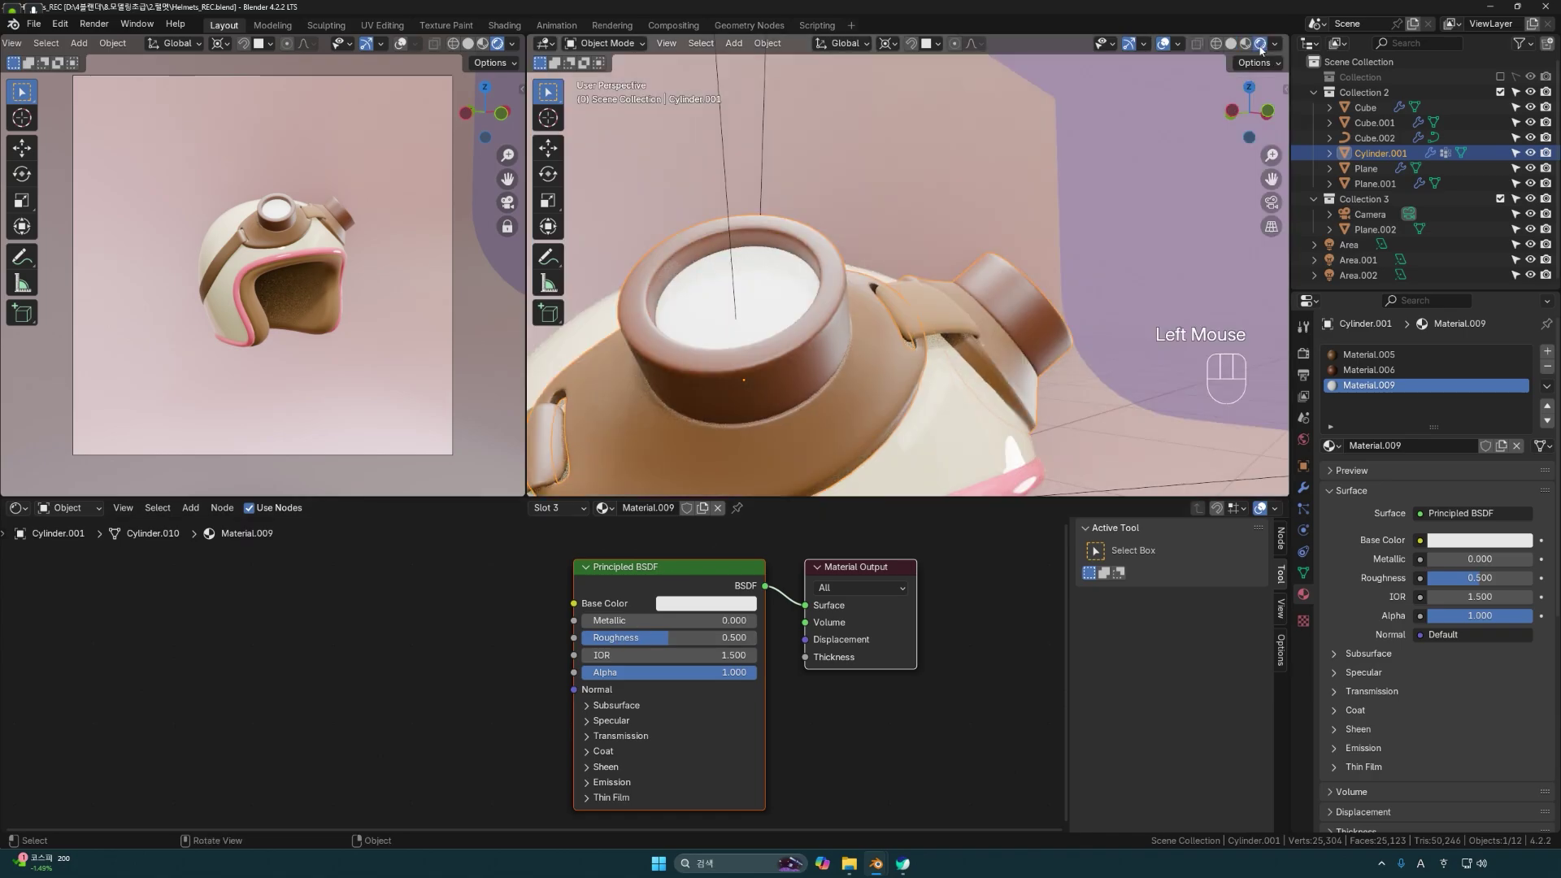
pyautogui.moveTo(1154, 104); pyautogui.dragTo(894, 455, button='middle')
pyautogui.moveTo(663, 643); pyautogui.dragTo(767, 623)
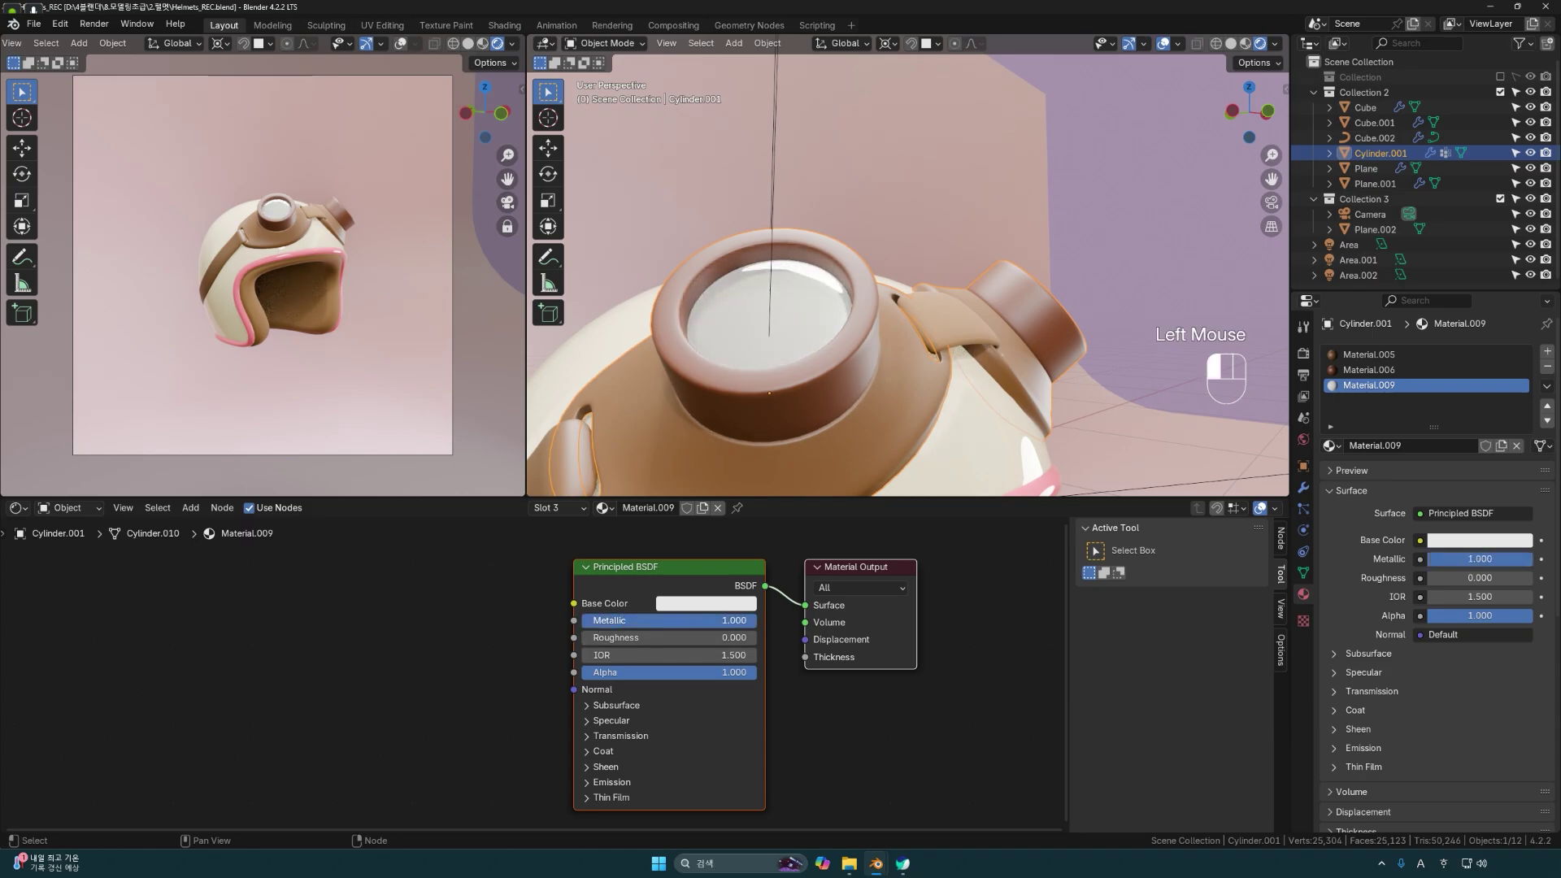
pyautogui.moveTo(837, 391); pyautogui.dragTo(841, 402, button='middle')
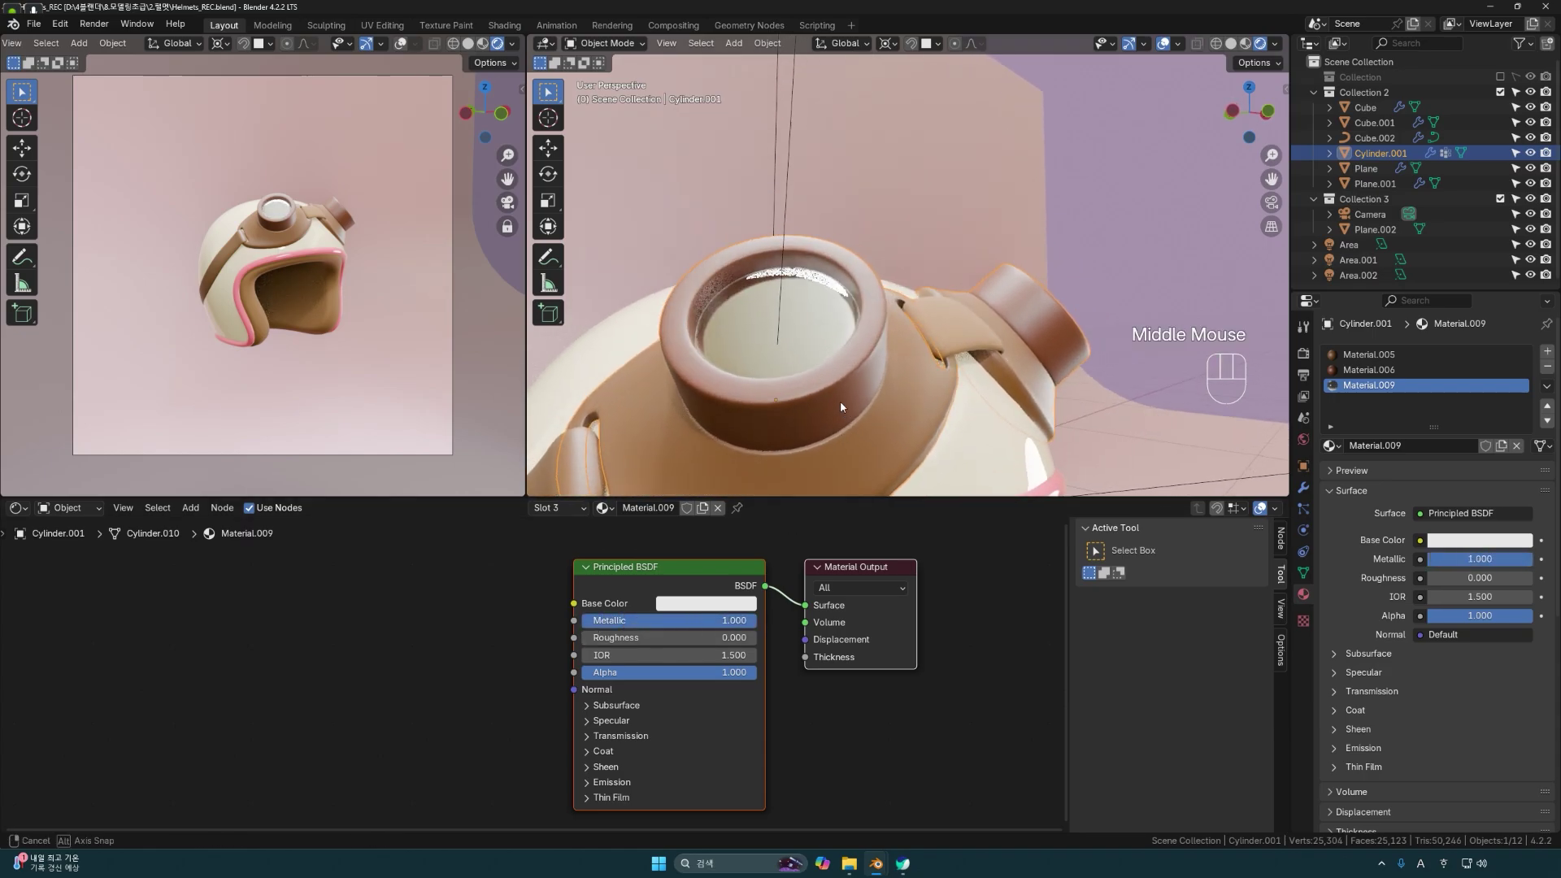
pyautogui.scroll(-2, 792, 356)
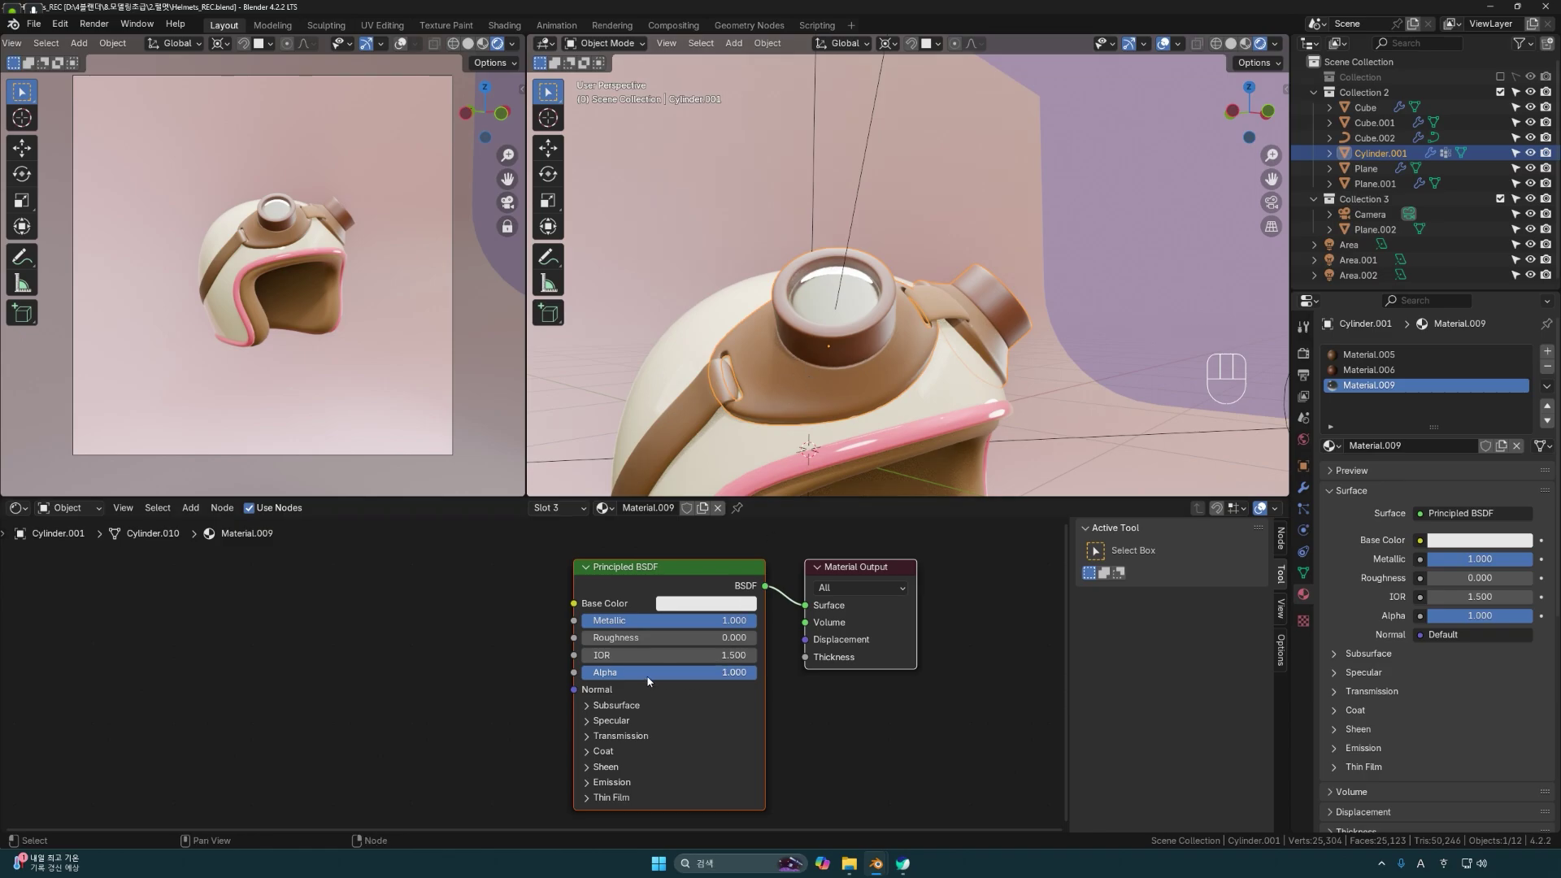
pyautogui.moveTo(737, 678)
pyautogui.mouseDown()
pyautogui.moveTo(699, 675)
pyautogui.moveTo(717, 698)
pyautogui.moveTo(645, 677)
pyautogui.moveTo(674, 705)
pyautogui.moveTo(634, 680)
pyautogui.moveTo(754, 674)
pyautogui.mouseUp()
# Change the base color of Material.004 on the helmet's pink edge trim to a pale cream.
pyautogui.scroll(-5, 935, 325)
pyautogui.moveTo(1136, 262); pyautogui.dragTo(1175, 247, button='middle')
pyautogui.click(1170, 249)
pyautogui.scroll(2, 935, 305)
pyautogui.click(885, 311)
pyautogui.click(709, 607)
pyautogui.moveTo(759, 478); pyautogui.dragTo(737, 436)
pyautogui.click(1087, 348)
pyautogui.click(719, 607)
# Add an area light to the scene from the top view.
pyautogui.scroll(-3, 1044, 374)
pyautogui.moveTo(1045, 374); pyautogui.dragTo(953, 344, button='middle')
pyautogui.scroll(1, 954, 353)
pyautogui.scroll(-5, 954, 352)
pyautogui.moveTo(871, 390)
pyautogui.mouseDown(button='middle')
pyautogui.moveTo(885, 373)
pyautogui.moveTo(850, 391)
pyautogui.mouseUp(button='middle')
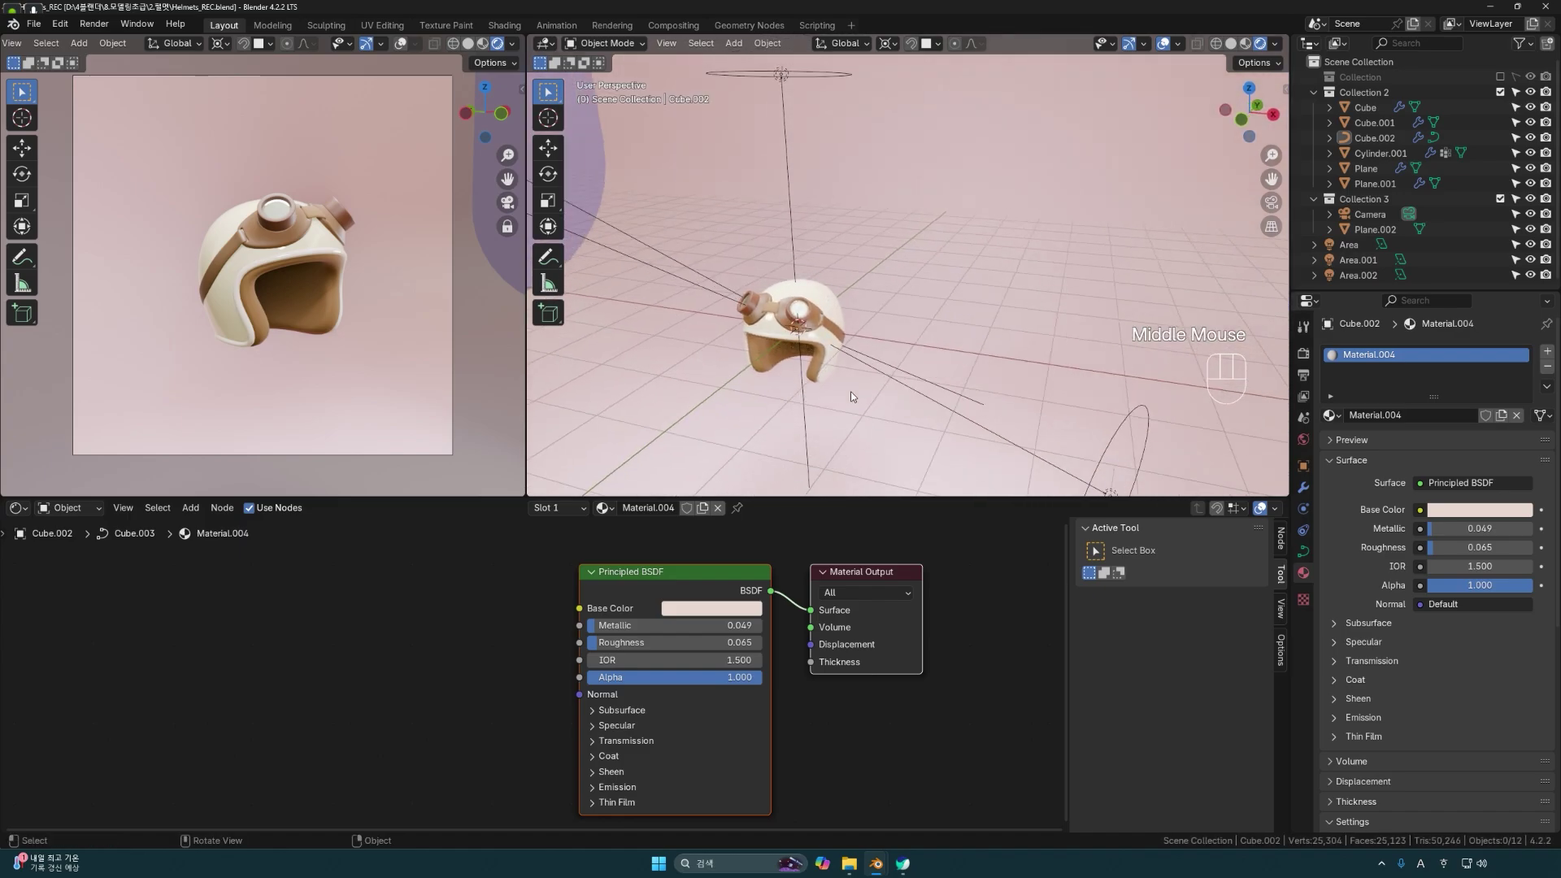
pyautogui.press('`')
pyautogui.press('KP_8')
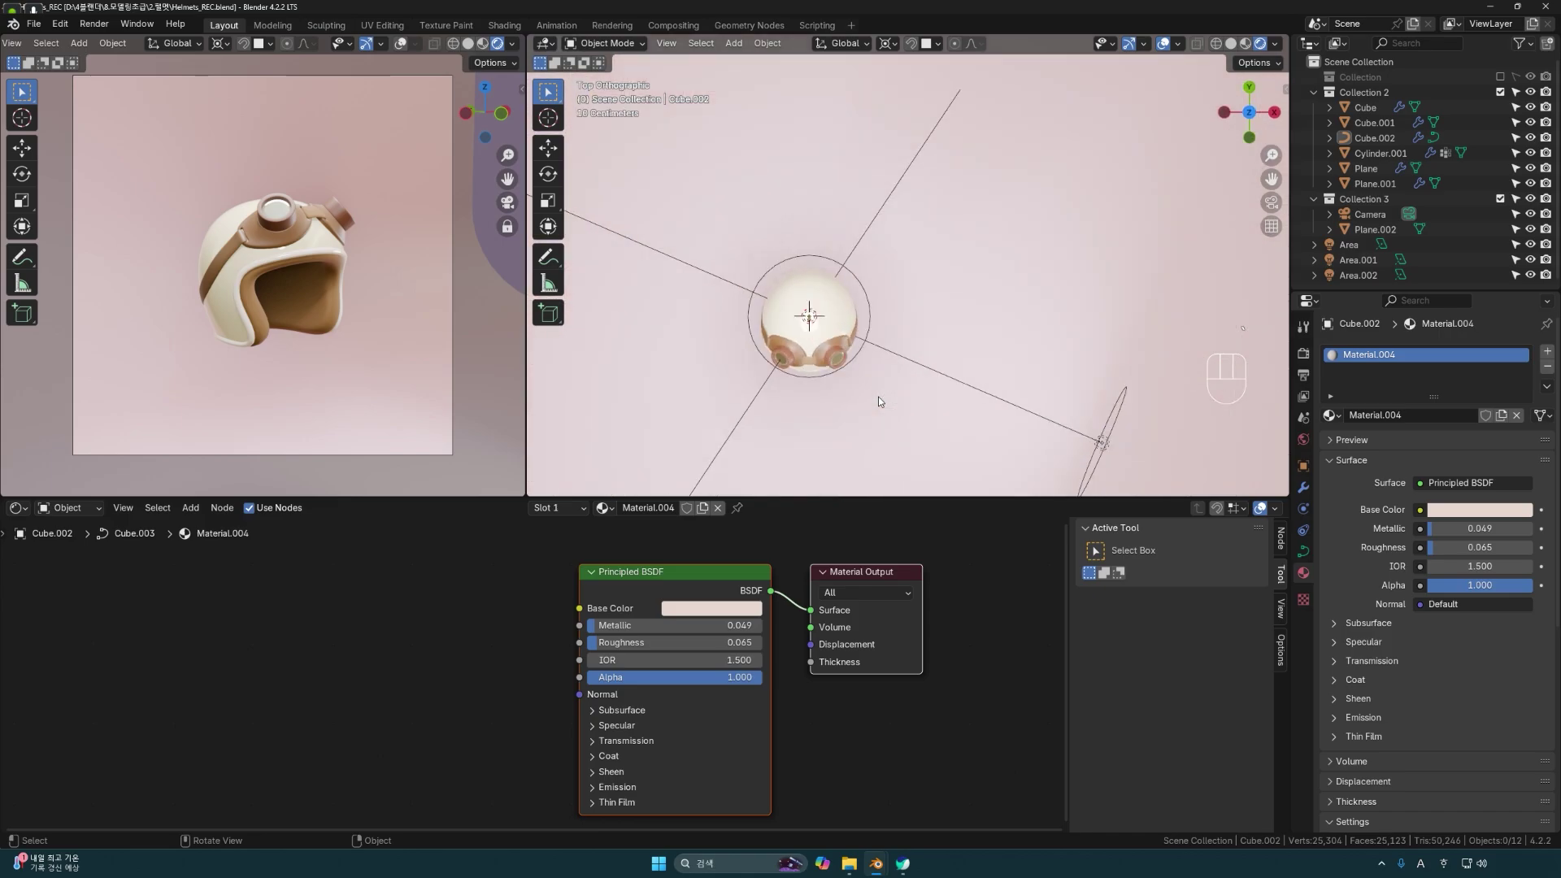
pyautogui.hotkey('shift', 'a')
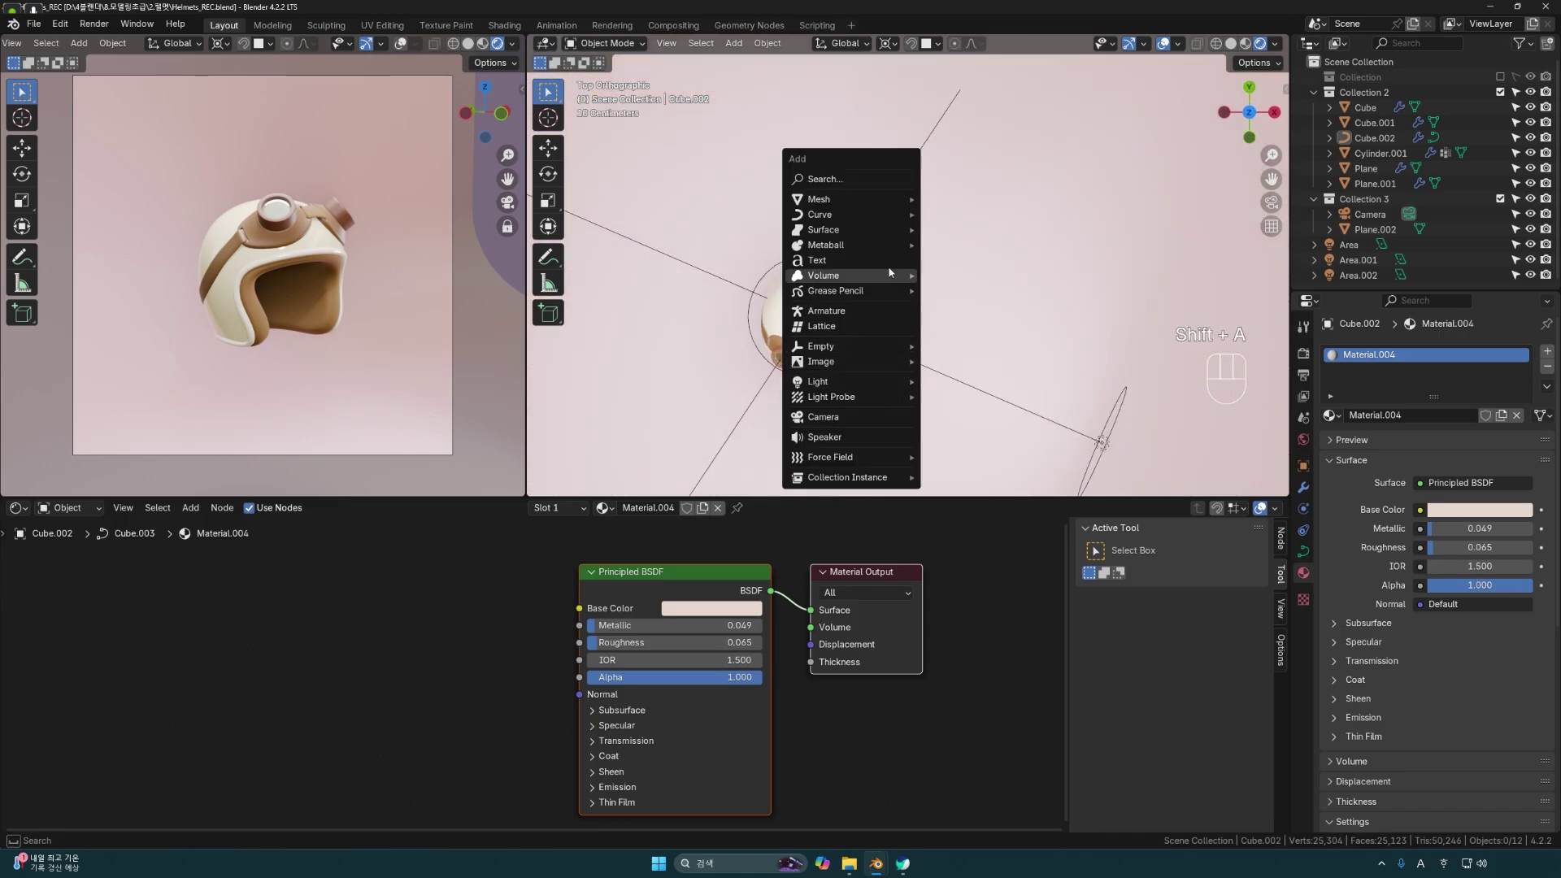
pyautogui.moveTo(866, 378)
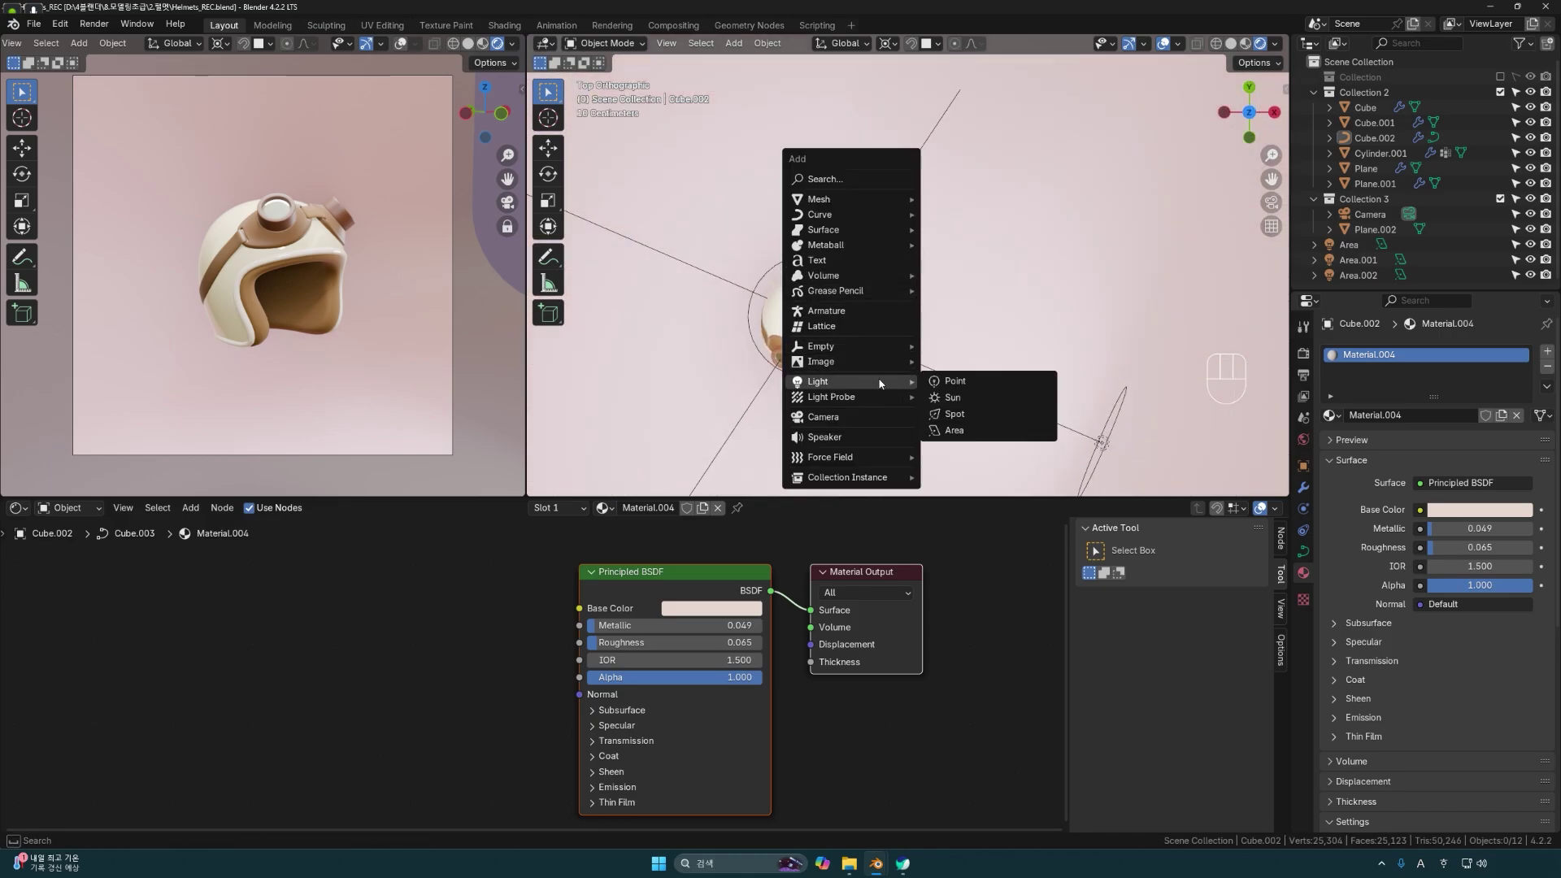
pyautogui.click(953, 430)
# In the left view, rotate the new area light 90° and move it about 7.03 m along Y behind the helmet.
pyautogui.moveTo(899, 361); pyautogui.dragTo(831, 254, button='middle')
pyautogui.press('`')
pyautogui.click(735, 263)
pyautogui.press('r')
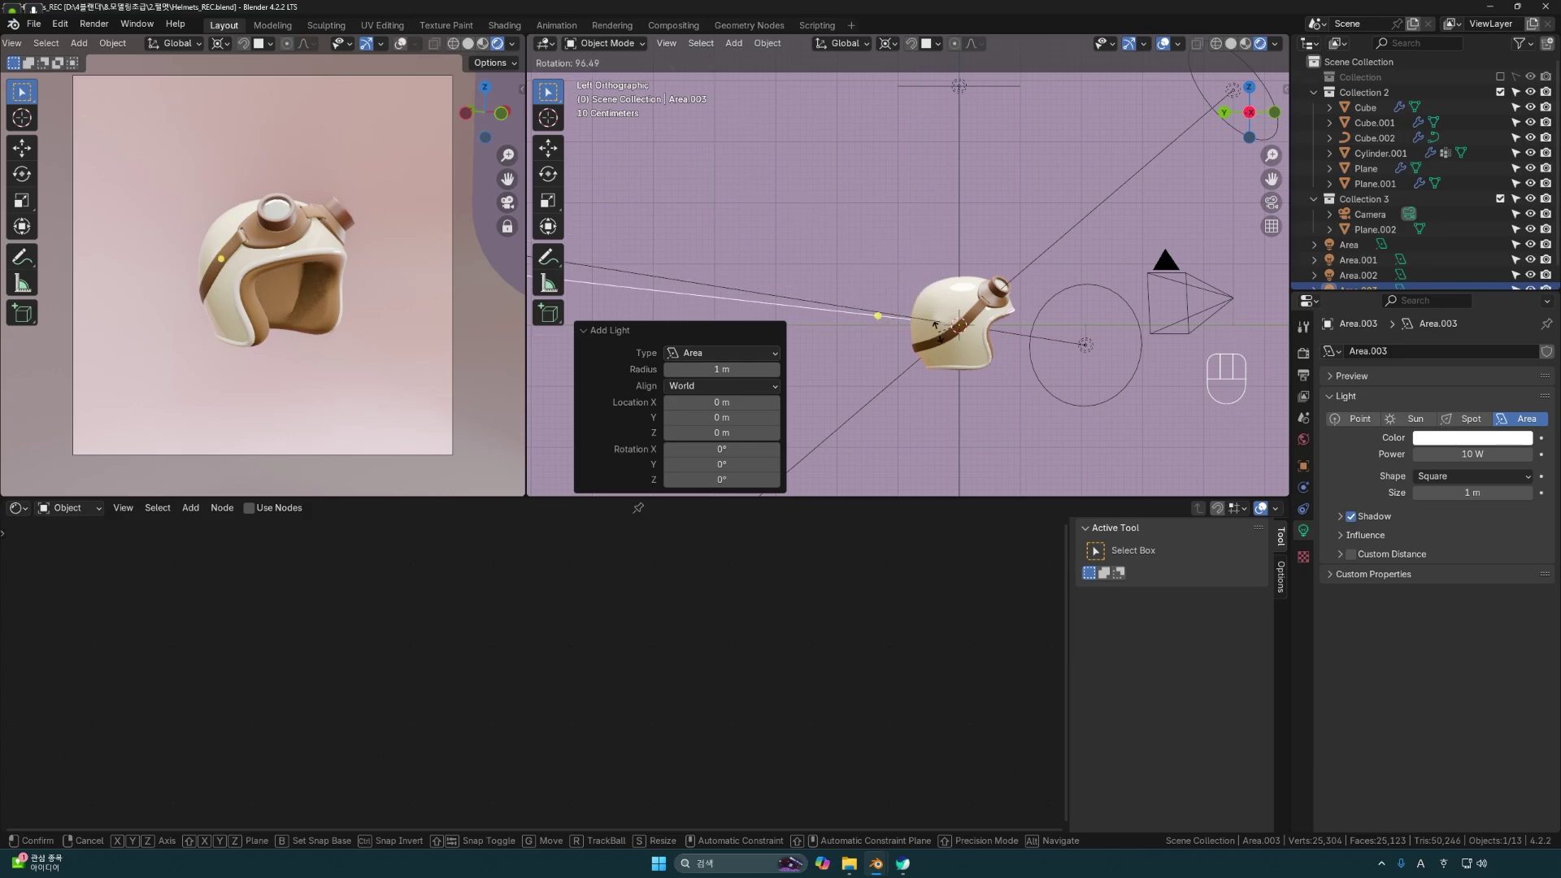
pyautogui.write('90')
pyautogui.click(934, 325)
pyautogui.scroll(-2, 939, 337)
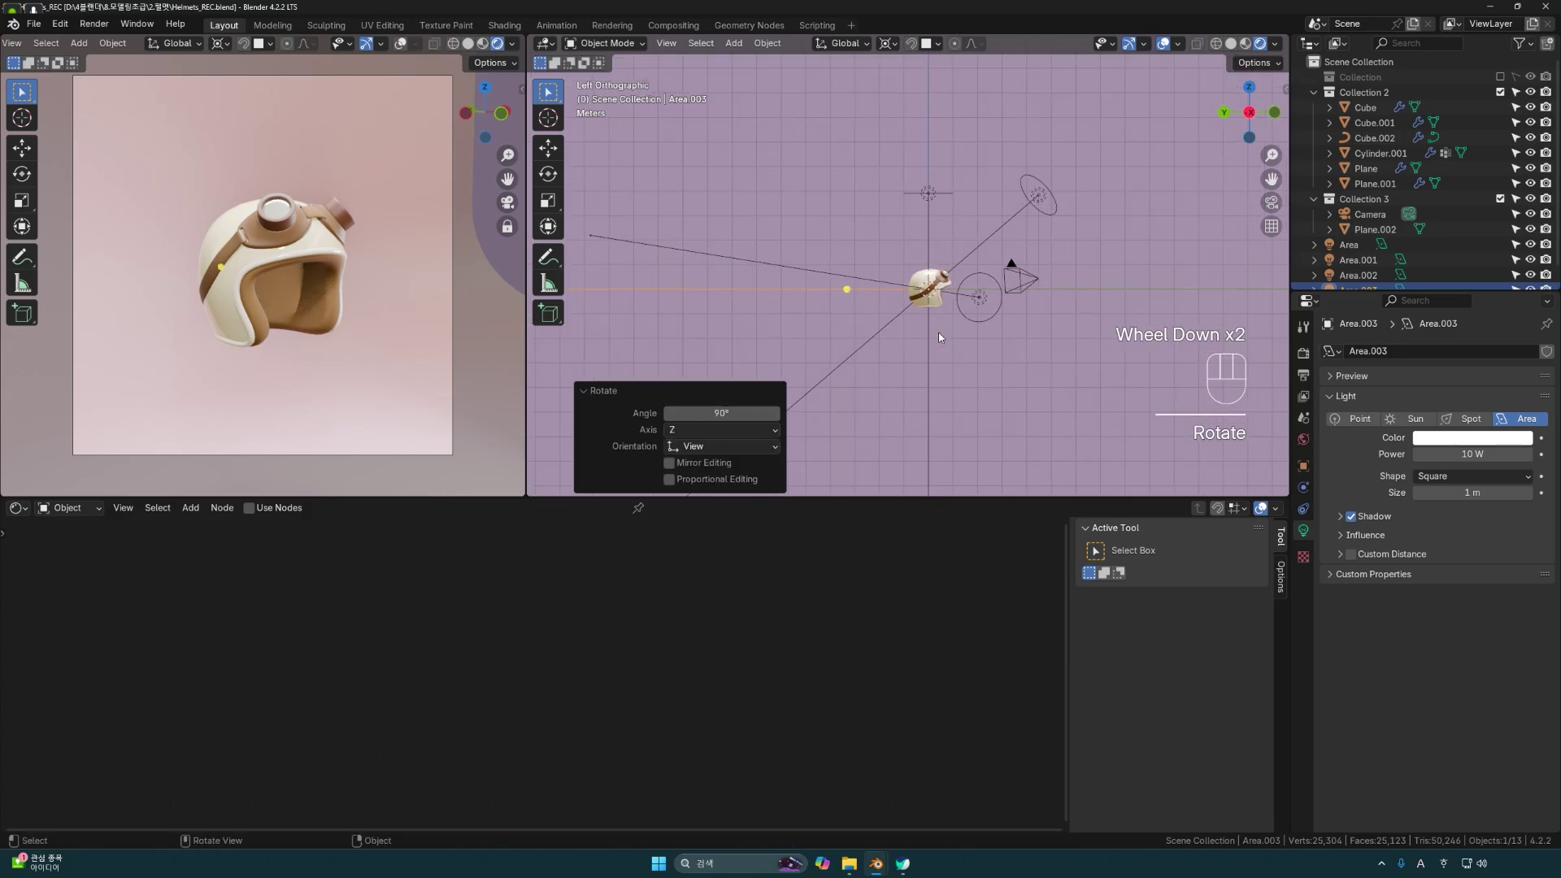
pyautogui.press('g')
pyautogui.click(782, 344)
pyautogui.scroll(-1, 902, 389)
pyautogui.moveTo(903, 384); pyautogui.dragTo(972, 285, button='middle')
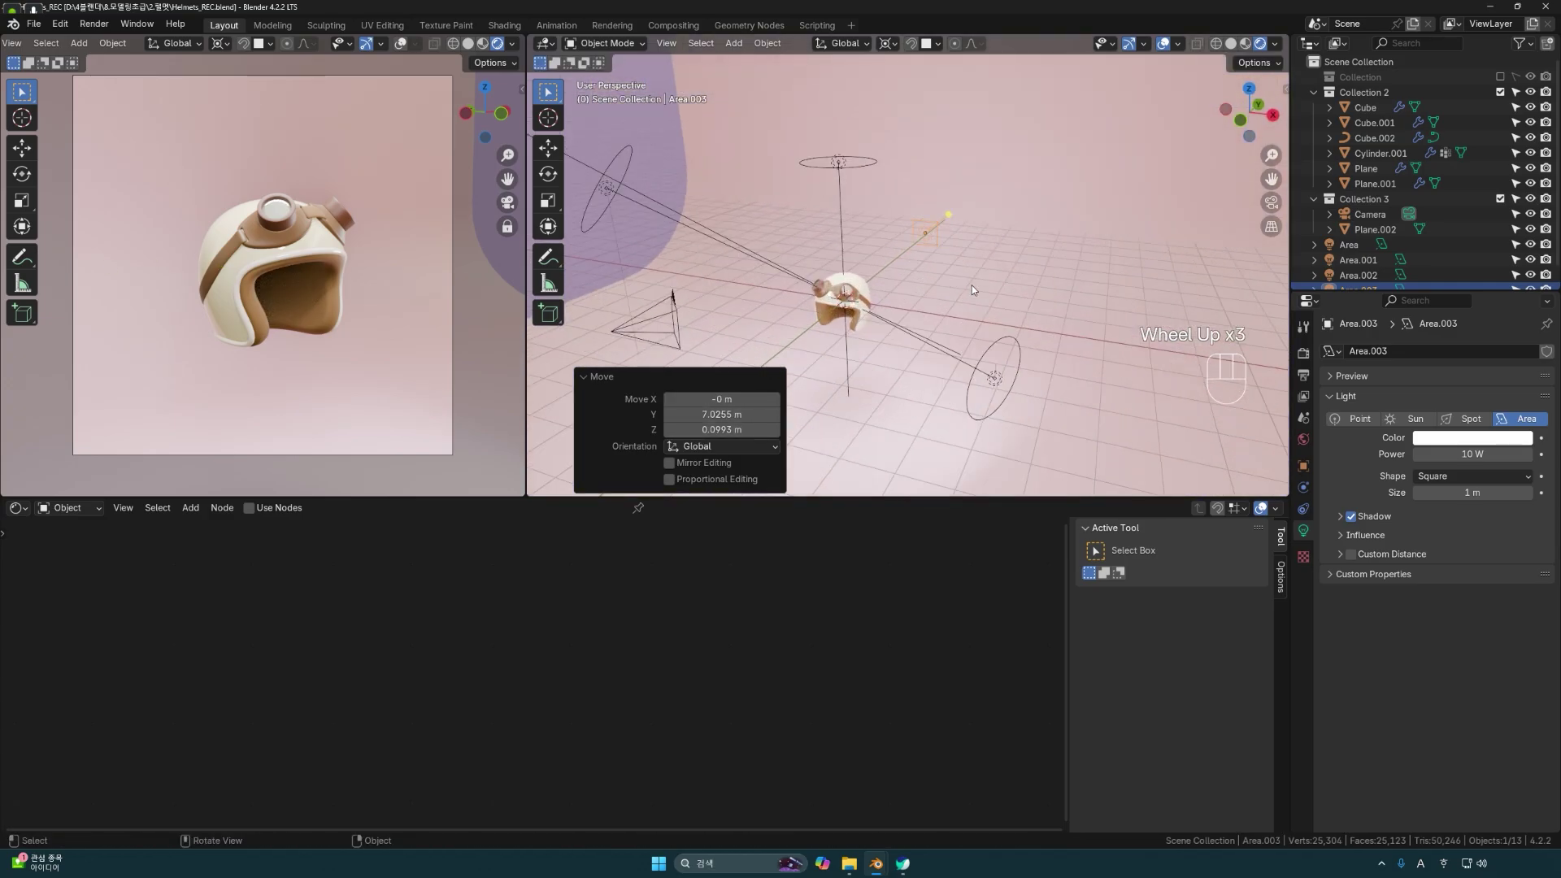
# Move the curved backdrop about -5.97 m along the Y axis.
pyautogui.click(972, 286)
pyautogui.press('g')
pyautogui.press('y')
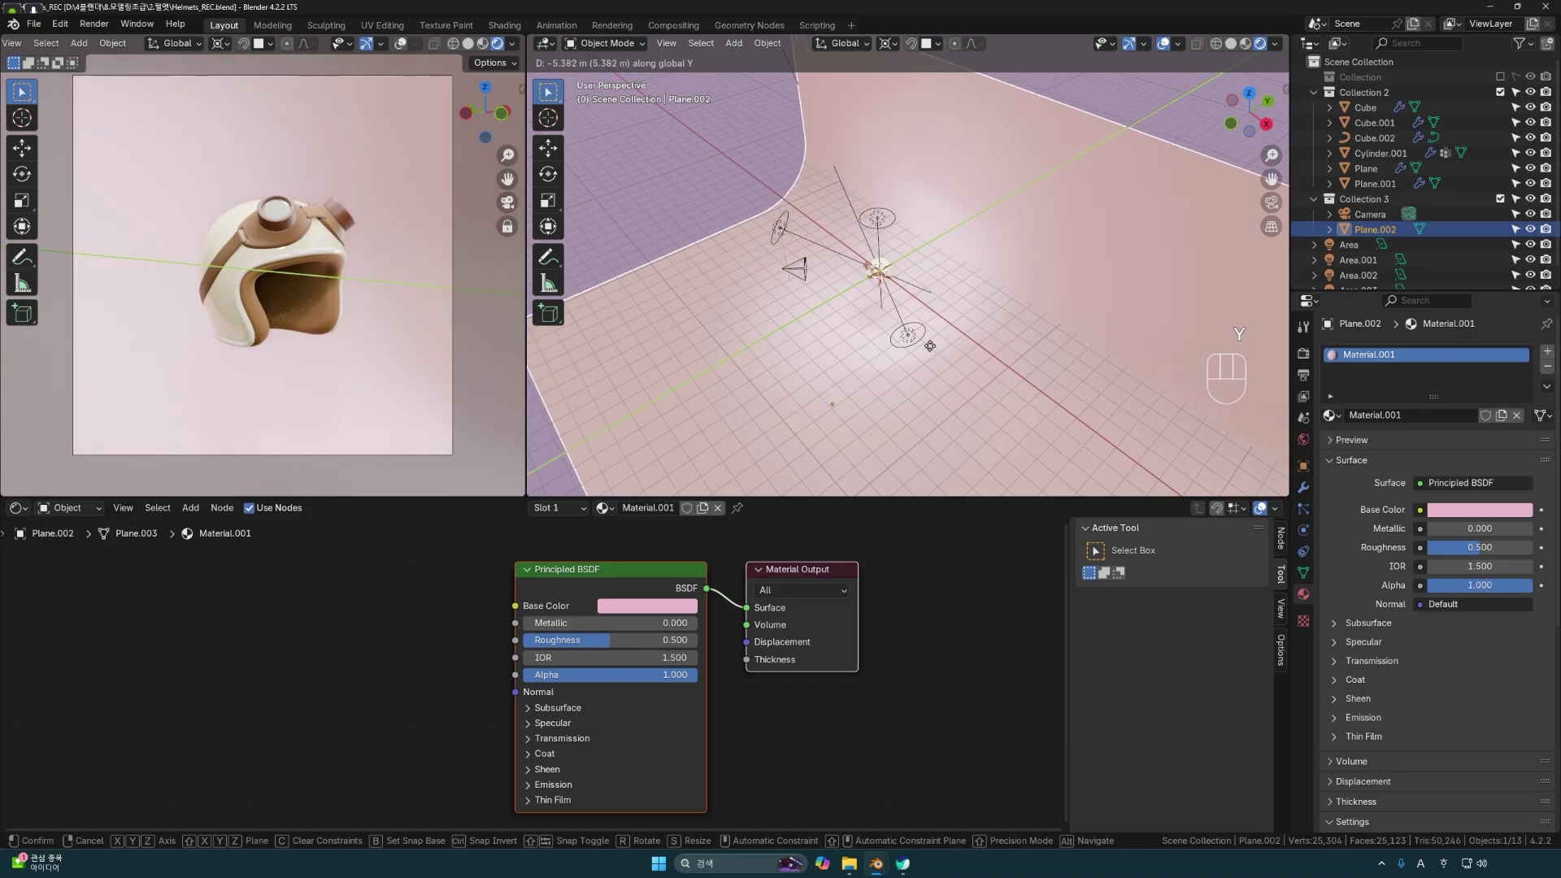
pyautogui.click(947, 340)
# Move the new area light along the Y axis to just behind the helmet, in front of the backdrop.
pyautogui.moveTo(972, 221); pyautogui.dragTo(981, 263, button='middle')
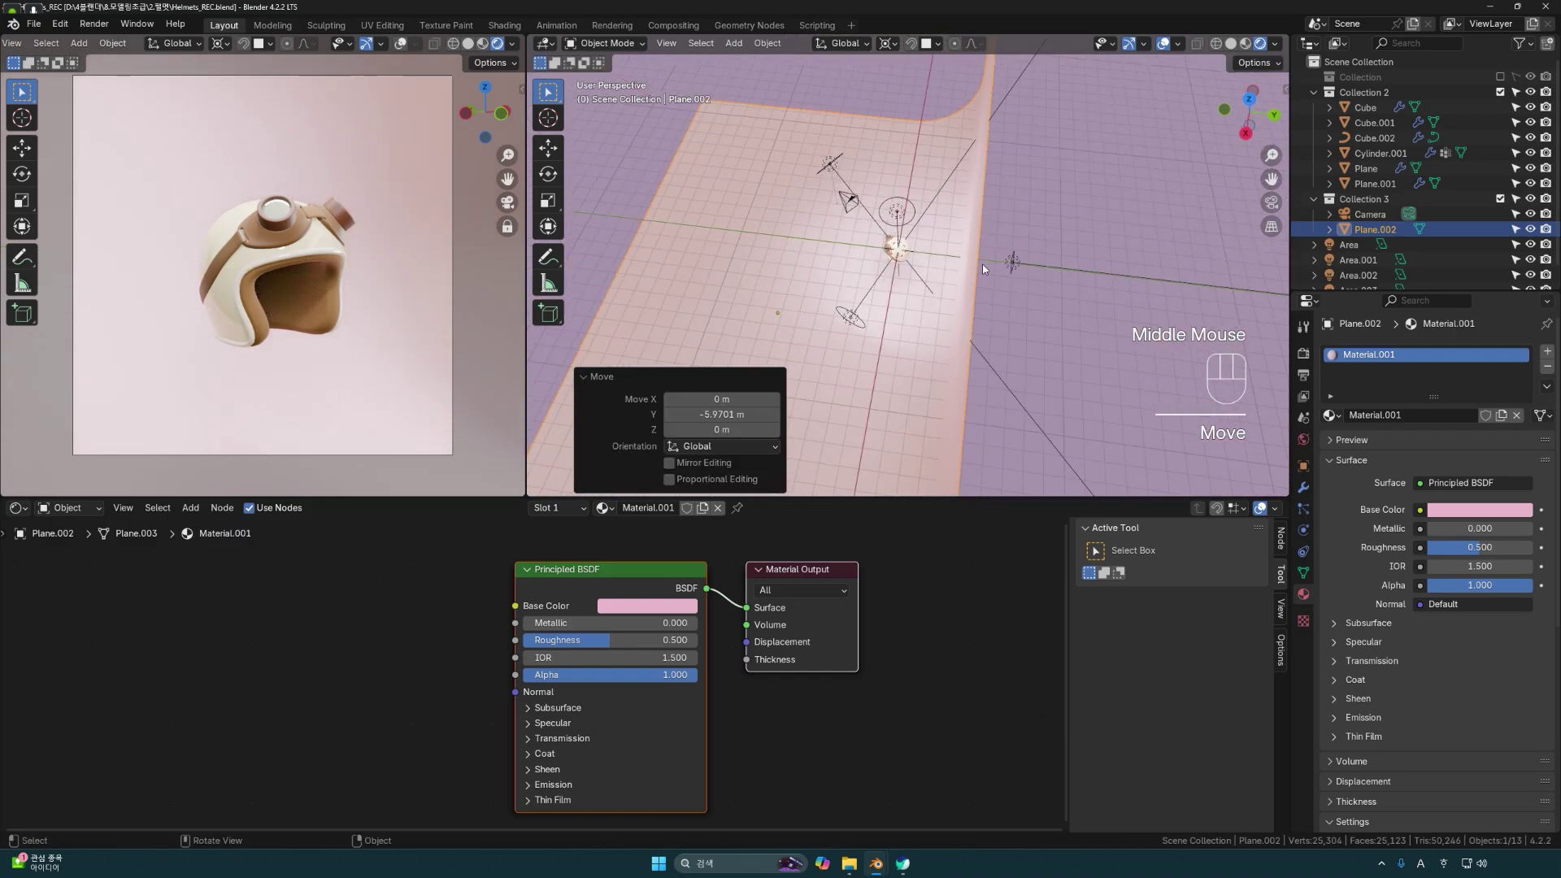
pyautogui.click(1011, 260)
pyautogui.press('g')
pyautogui.press('y')
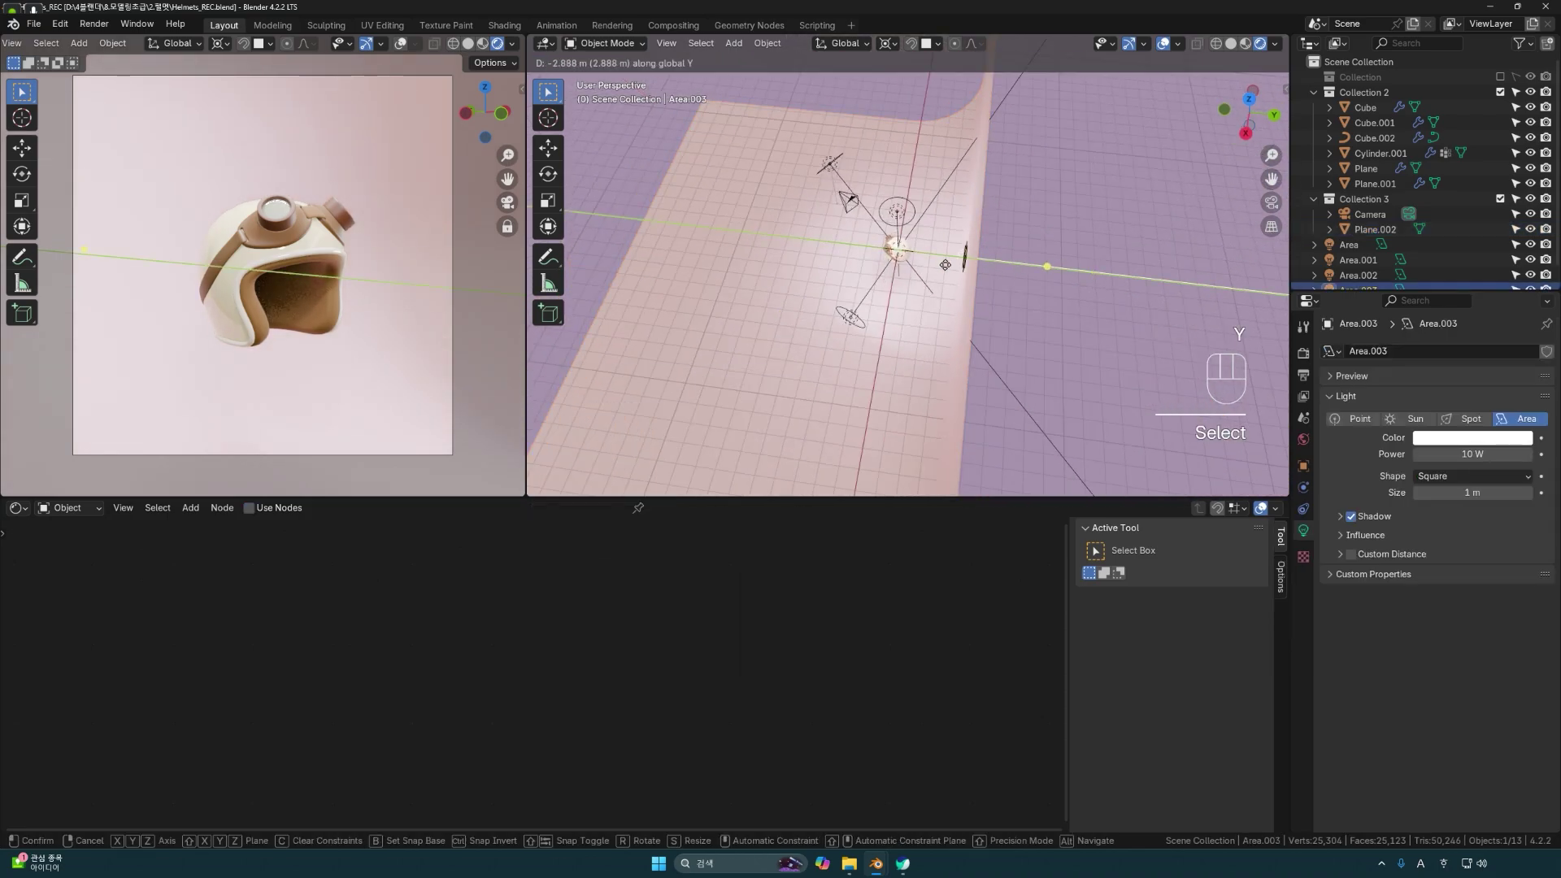
pyautogui.click(931, 265)
# Shift the backdrop about 1.55 m back along the Y axis, away from the helmet.
pyautogui.click(964, 320)
pyautogui.press('g')
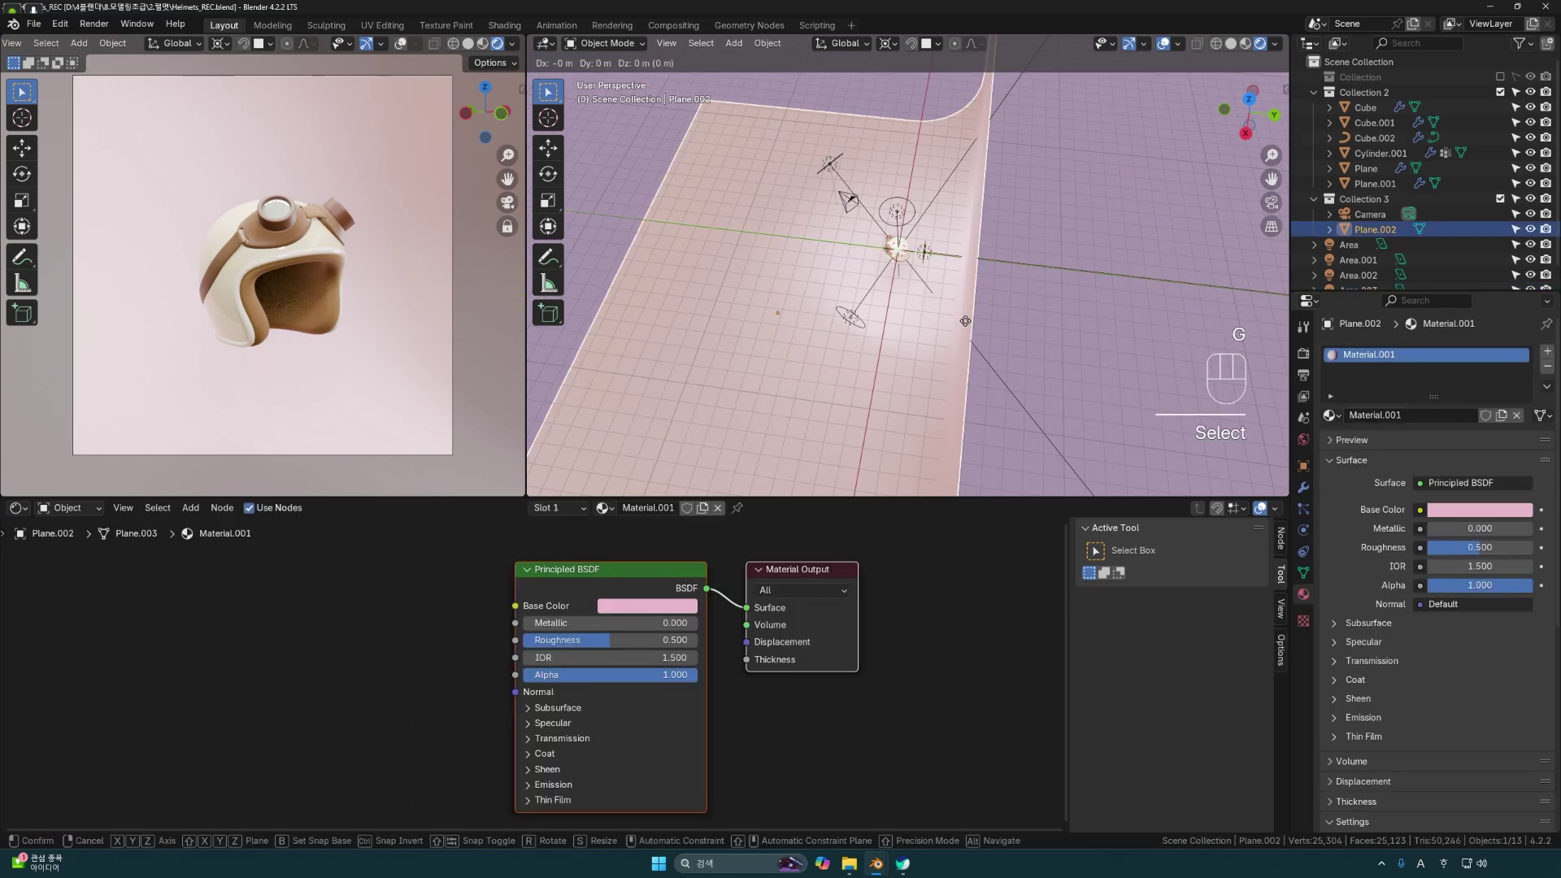
pyautogui.press('y')
pyautogui.click(990, 324)
pyautogui.scroll(3, 992, 286)
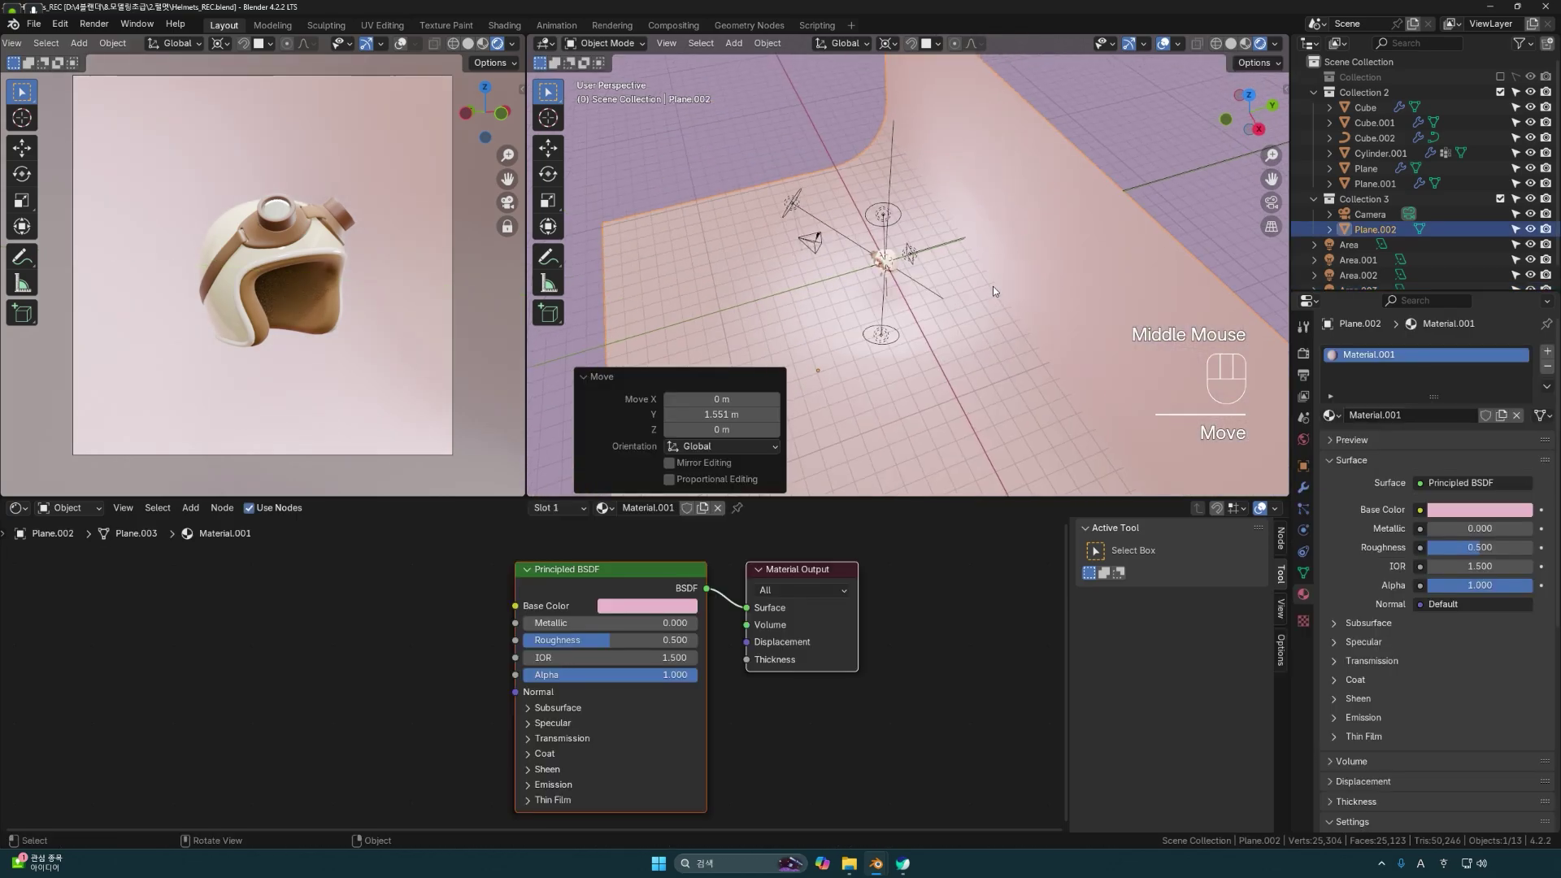
# Set the rear area light's size to 2 m and its power to 1000 W.
pyautogui.moveTo(990, 275); pyautogui.dragTo(1055, 246, button='middle')
pyautogui.scroll(3, 1055, 246)
pyautogui.click(885, 250)
pyautogui.click(1465, 495)
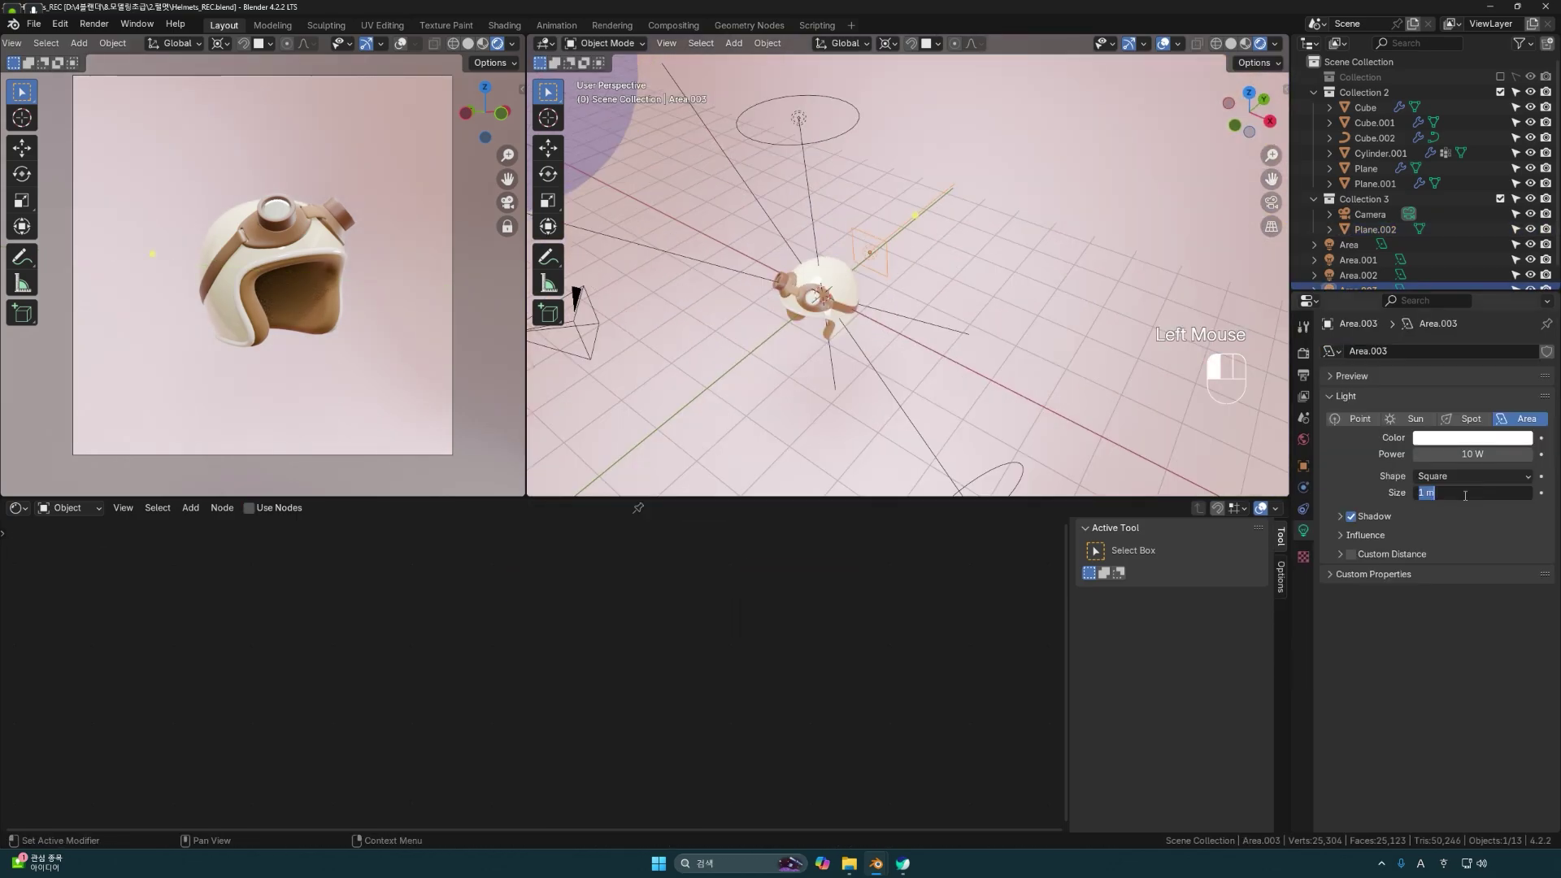
pyautogui.write('2')
pyautogui.press('Return')
pyautogui.click(1478, 458)
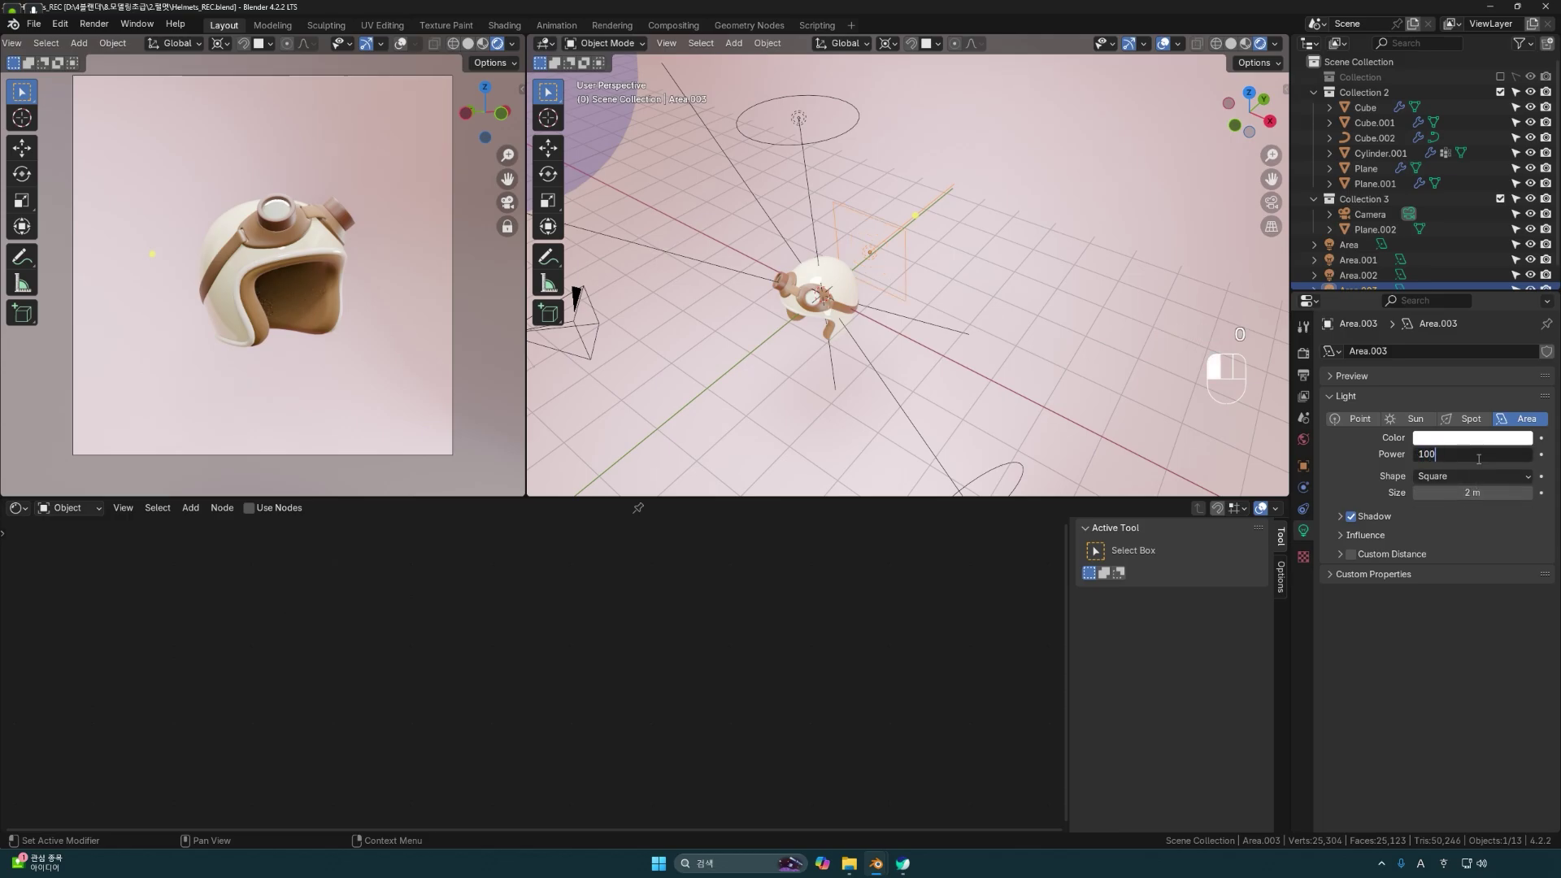
pyautogui.press('Return')
# Move the rear area light about 3.24 m in X, 1.44 m in Y and 0.80 m in Z, then nudge it slightly.
pyautogui.moveTo(1154, 315); pyautogui.dragTo(1057, 242, button='middle')
pyautogui.press('g')
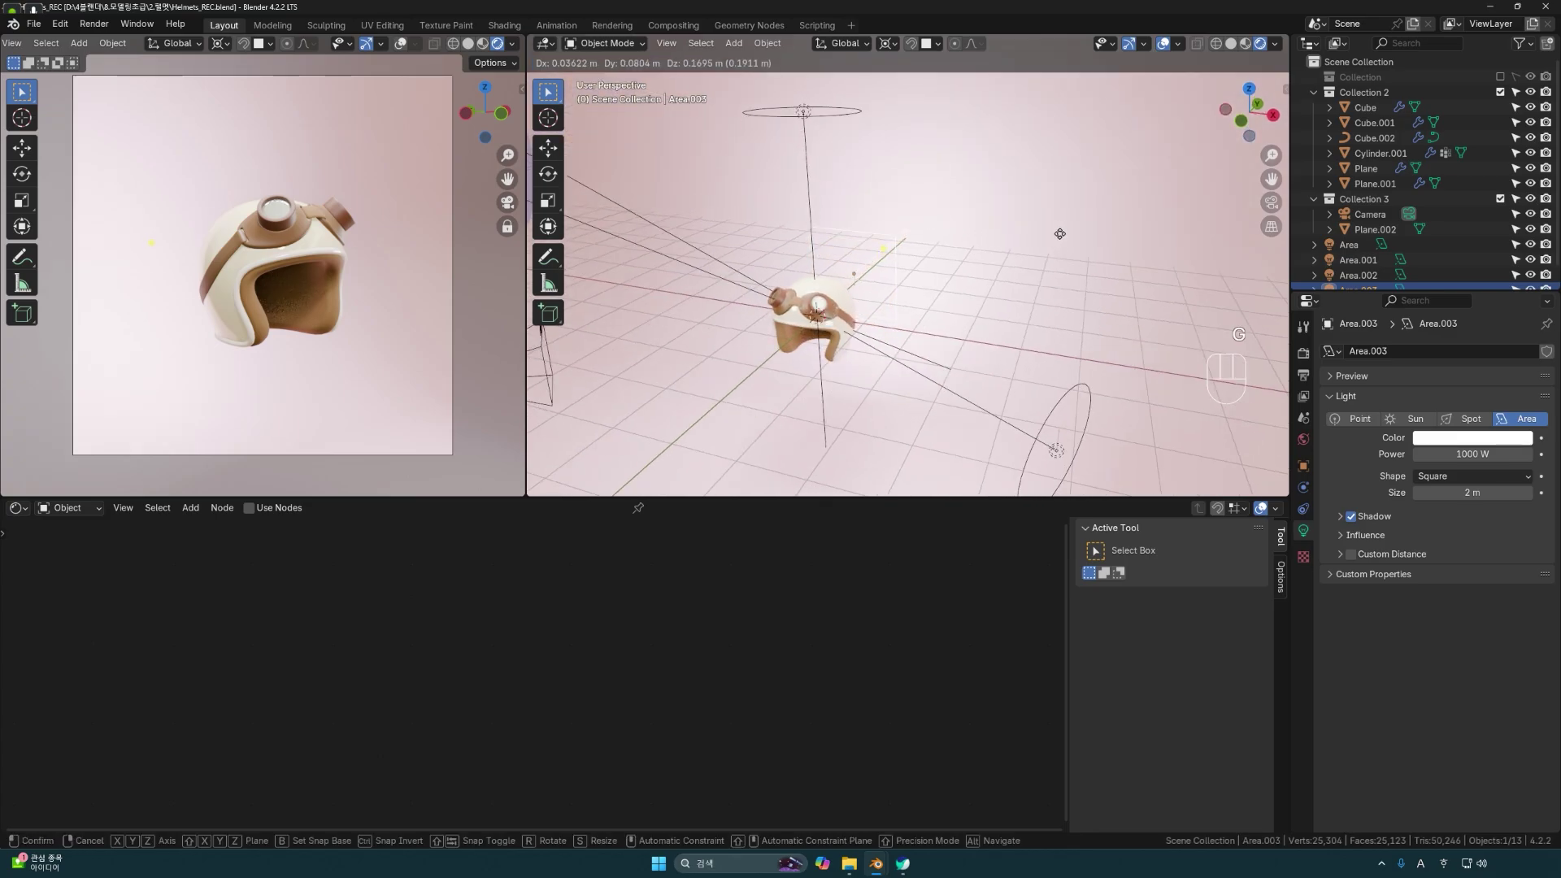
pyautogui.click(1235, 204)
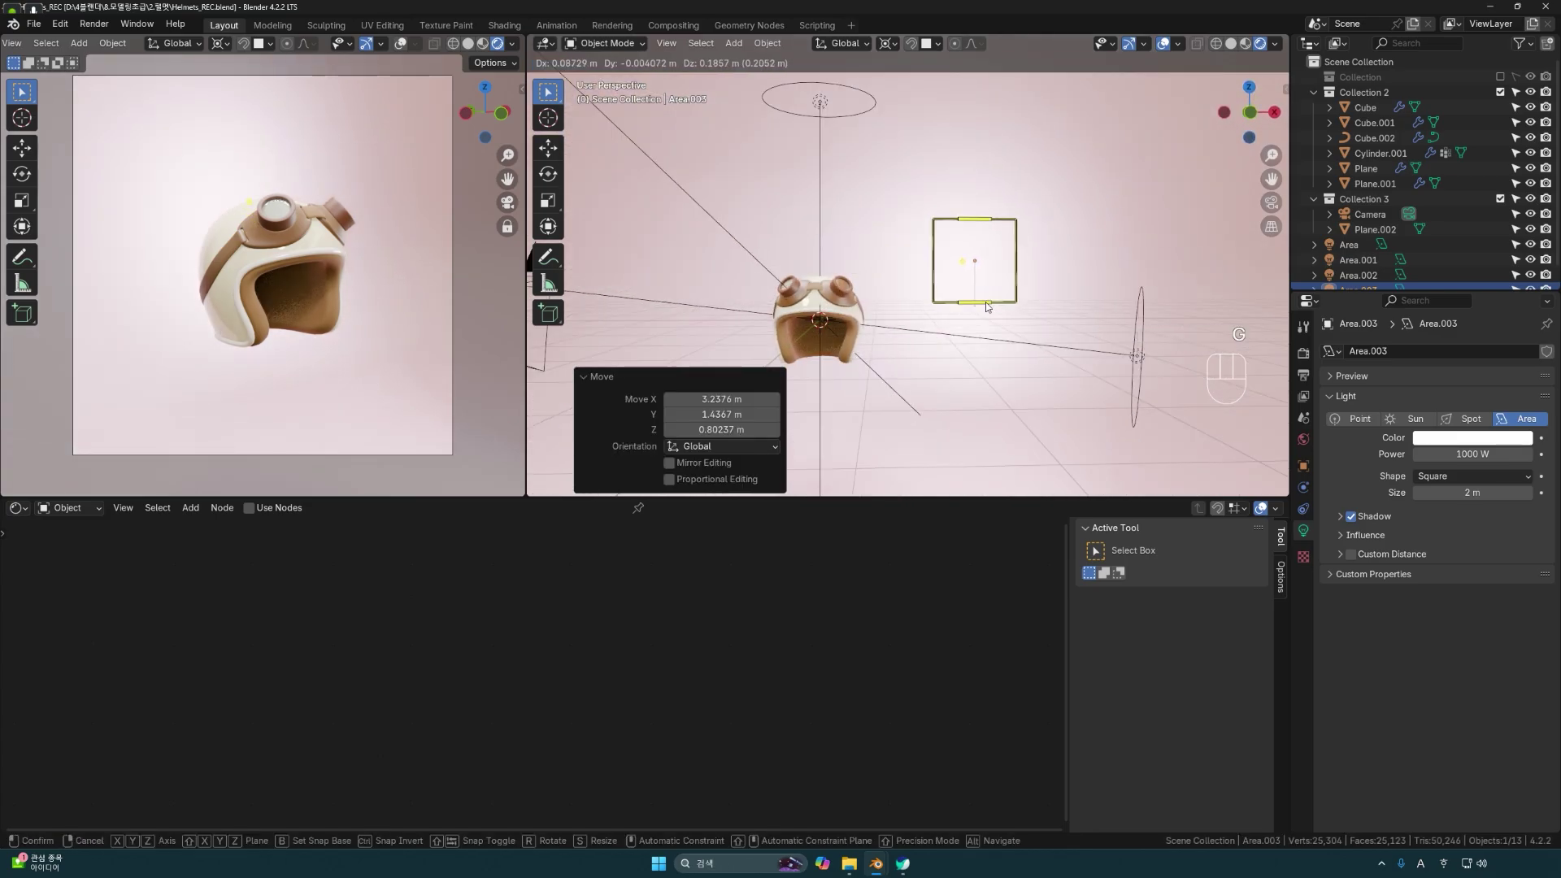
pyautogui.moveTo(1236, 204); pyautogui.dragTo(1243, 460, button='middle')
# Color the rear area light strong pink and set its power to 1500 W.
pyautogui.click(1455, 437)
pyautogui.moveTo(1447, 298); pyautogui.dragTo(1457, 307)
pyautogui.click(1467, 455)
pyautogui.write('1.500')
pyautogui.press('Return')
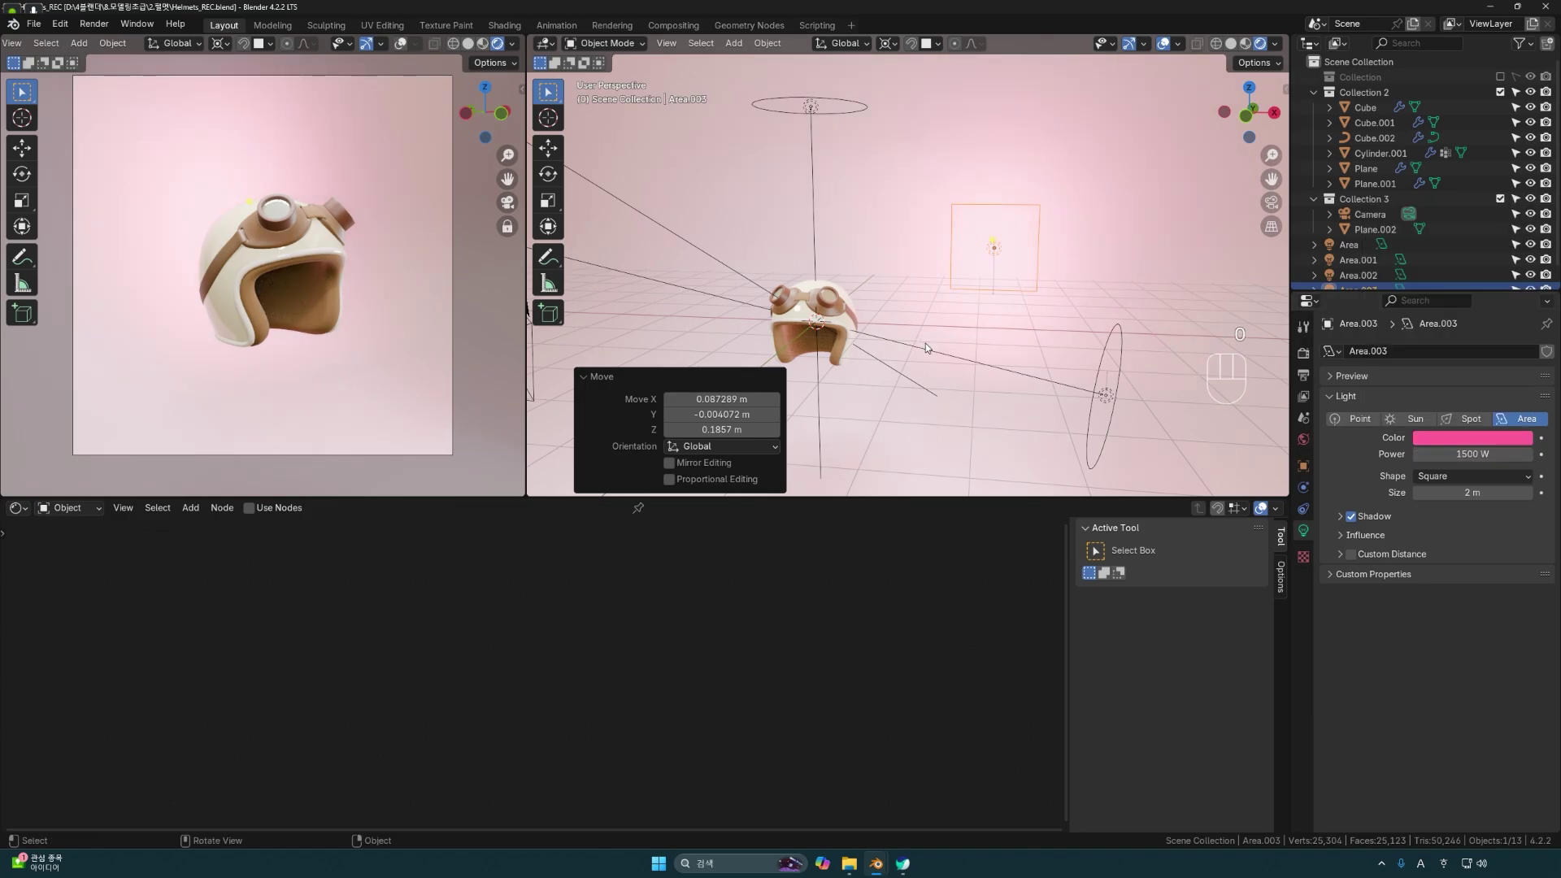
# Darken the backdrop's base color to a muted dusty pink with hue 0.008, saturation 0.296 and value 0.433.
pyautogui.moveTo(1059, 311); pyautogui.dragTo(1078, 288, button='middle')
pyautogui.scroll(-2, 1077, 286)
pyautogui.click(1077, 286)
pyautogui.click(686, 602)
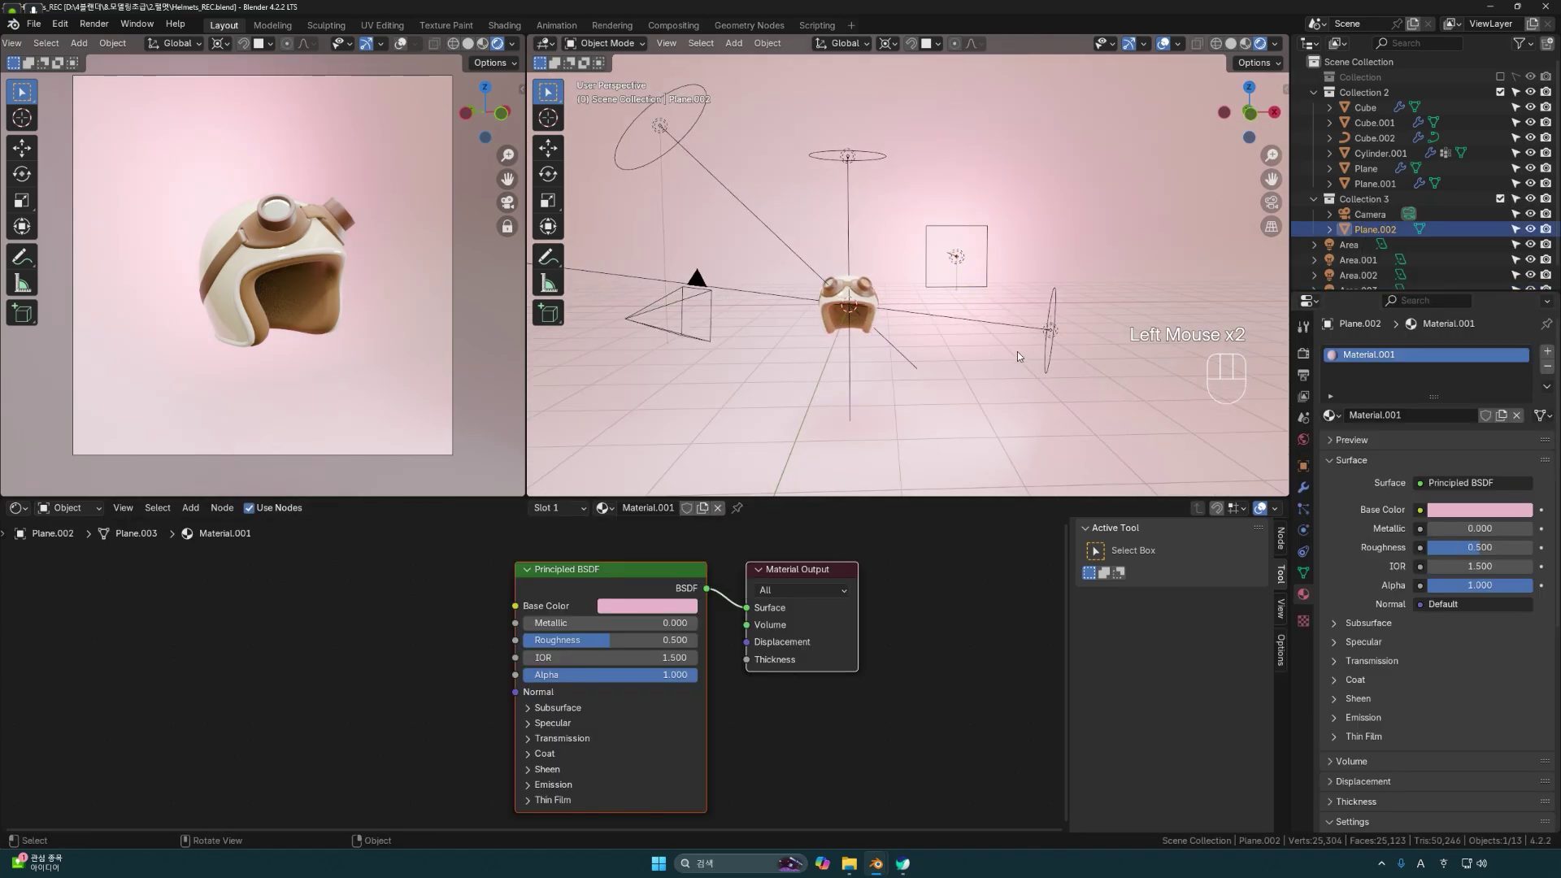
pyautogui.moveTo(1017, 351); pyautogui.dragTo(999, 361, button='middle')
pyautogui.click(687, 602)
pyautogui.moveTo(757, 365)
pyautogui.mouseDown()
pyautogui.moveTo(757, 412)
pyautogui.moveTo(680, 436)
pyautogui.moveTo(757, 402)
pyautogui.mouseUp()
pyautogui.moveTo(681, 437); pyautogui.dragTo(674, 441)
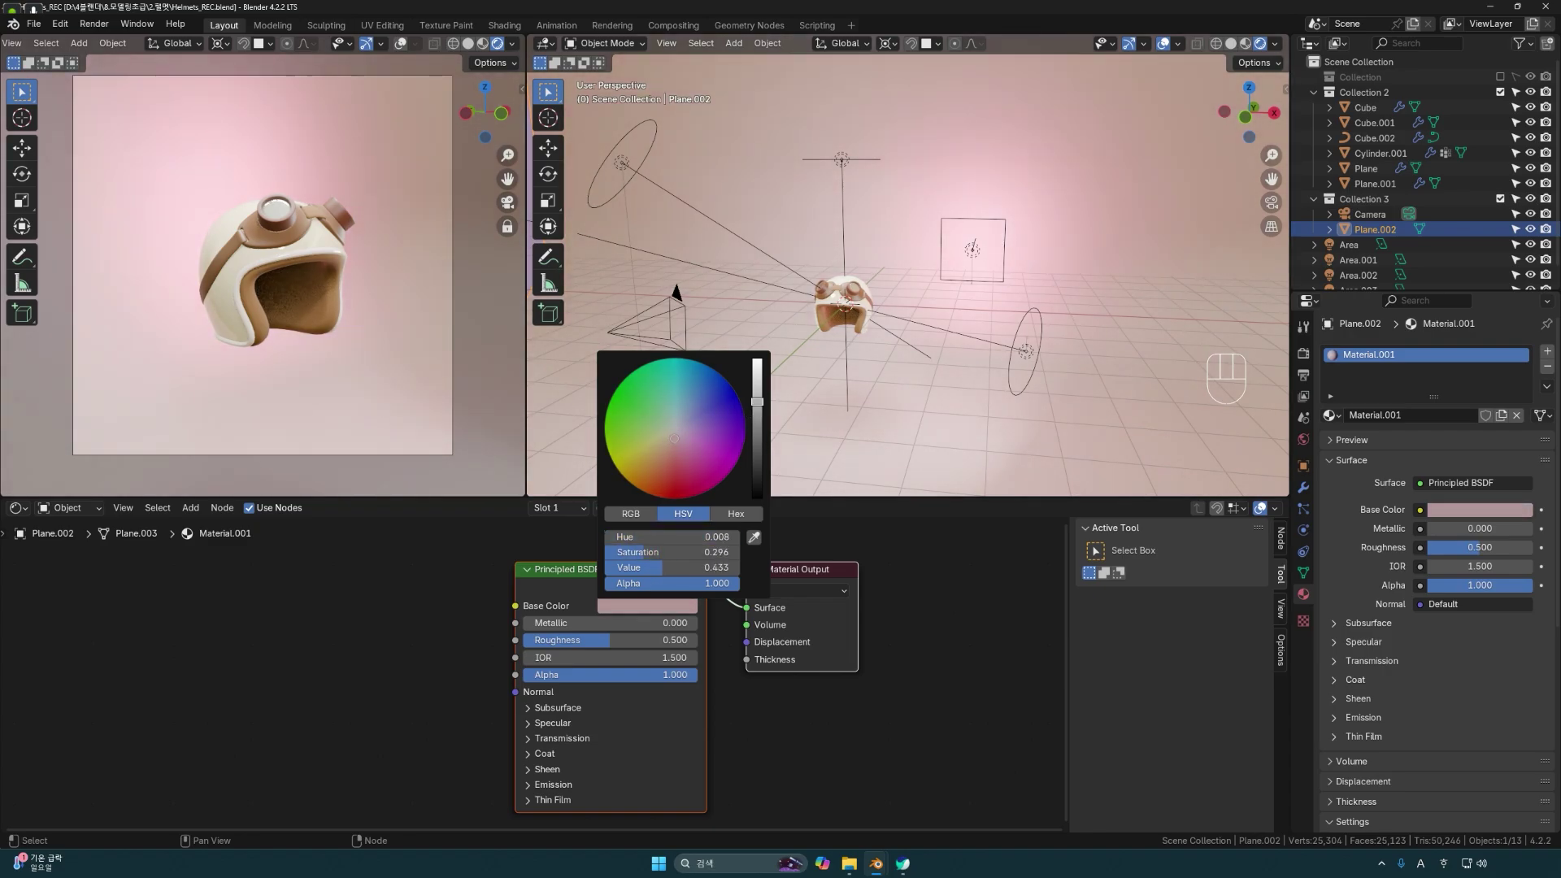
# Color the disk area light Area.001 beside the helmet pink and set its power to 800 W.
pyautogui.scroll(4, 955, 396)
pyautogui.scroll(-3, 913, 352)
pyautogui.moveTo(915, 396); pyautogui.dragTo(906, 383, button='middle')
pyautogui.click(1005, 373)
pyautogui.moveTo(1002, 373); pyautogui.dragTo(971, 396, button='middle')
pyautogui.click(1439, 437)
pyautogui.moveTo(1442, 286); pyautogui.dragTo(1463, 309)
pyautogui.click(1449, 454)
pyautogui.write('800')
pyautogui.press('Return')
# Reframe the camera view to show the helmet's open front from a slightly turned angle.
pyautogui.moveTo(909, 361); pyautogui.dragTo(865, 328, button='middle')
pyautogui.scroll(5, 866, 329)
pyautogui.moveTo(266, 323); pyautogui.dragTo(304, 328, button='middle')
pyautogui.keyDown('shift'); pyautogui.moveTo(881, 333); pyautogui.dragTo(807, 313, button='middle'); pyautogui.keyUp('shift')
pyautogui.moveTo(807, 313); pyautogui.dragTo(860, 325, button='middle')
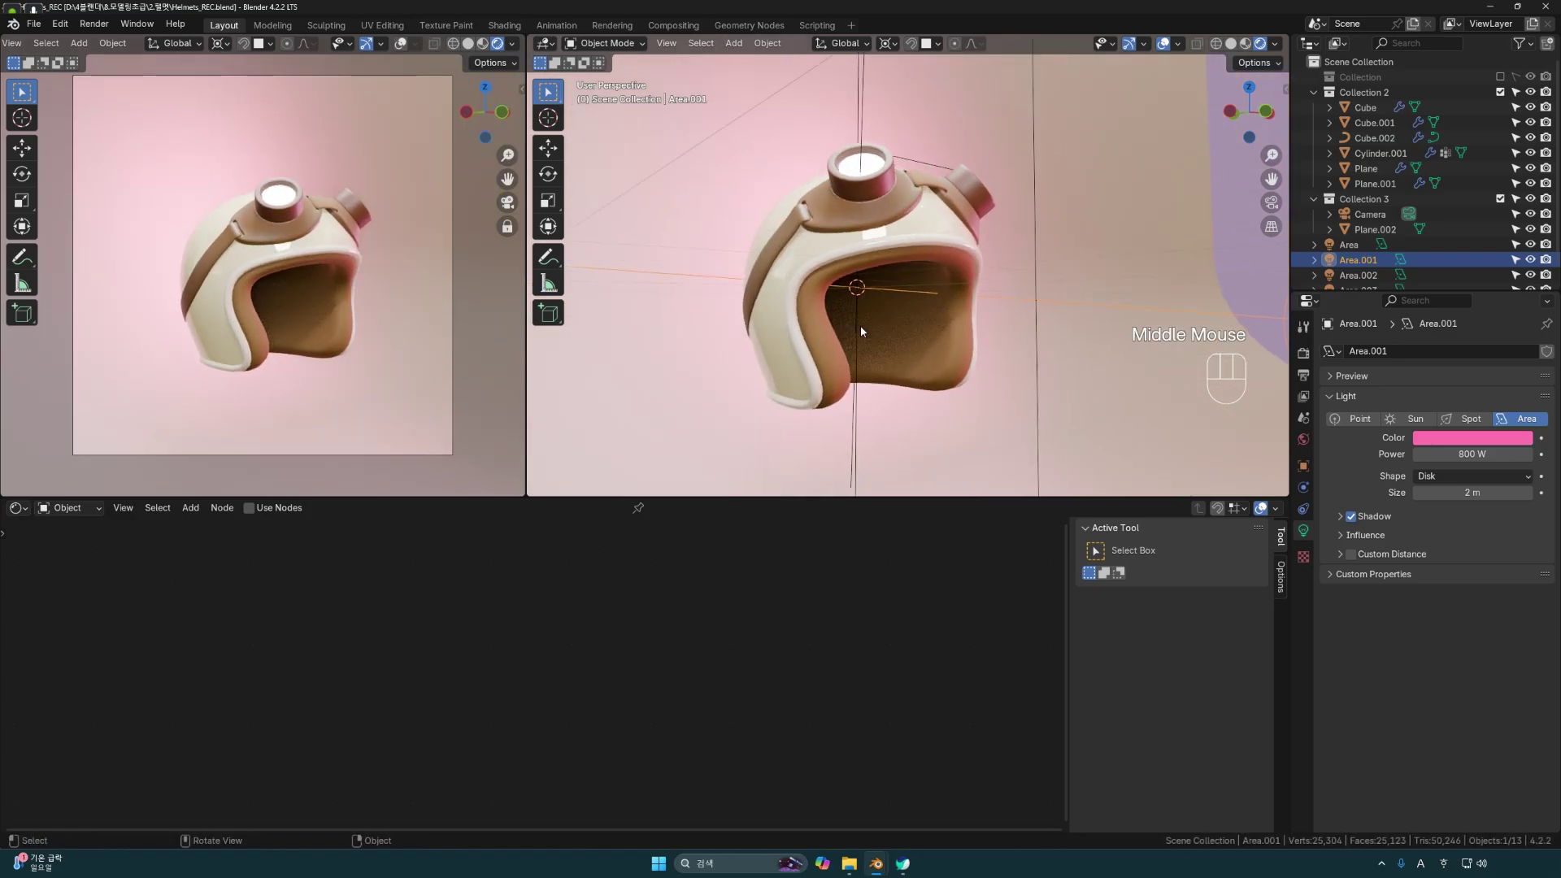
# Move the white disk light above the helmet about 0.31 m along Y and enlarge the 3D viewports.
pyautogui.scroll(-4, 860, 326)
pyautogui.click(837, 423)
pyautogui.moveTo(819, 497); pyautogui.dragTo(822, 696)
pyautogui.keyDown('shift'); pyautogui.moveTo(971, 417); pyautogui.dragTo(924, 421, button='middle'); pyautogui.keyUp('shift')
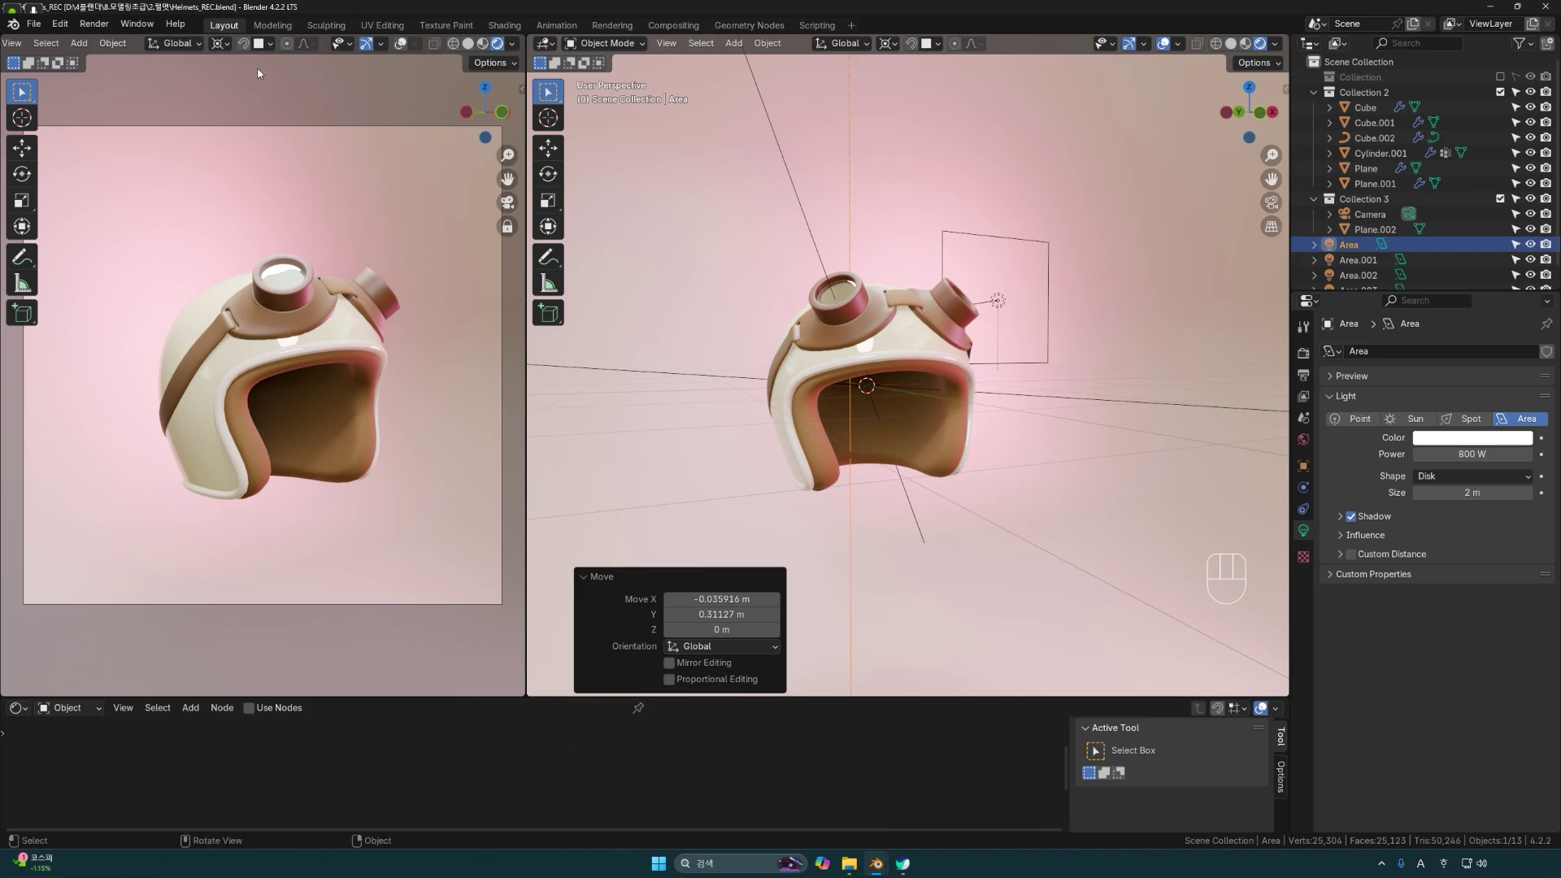
# Render the current camera view as a still image and inspect the whole helmet render.
pyautogui.click(95, 25)
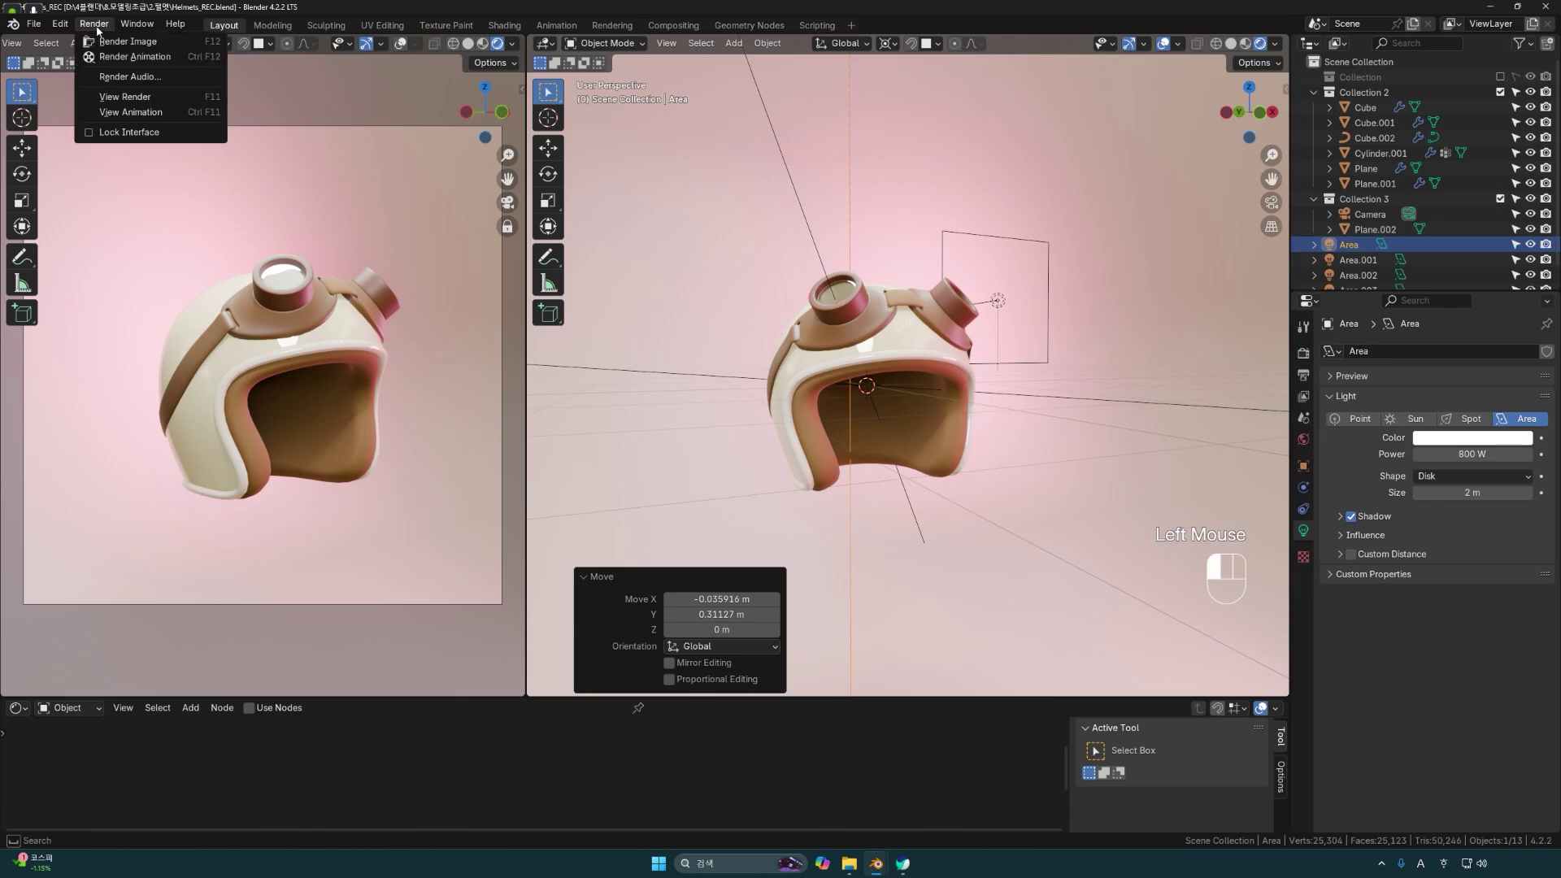
pyautogui.click(147, 45)
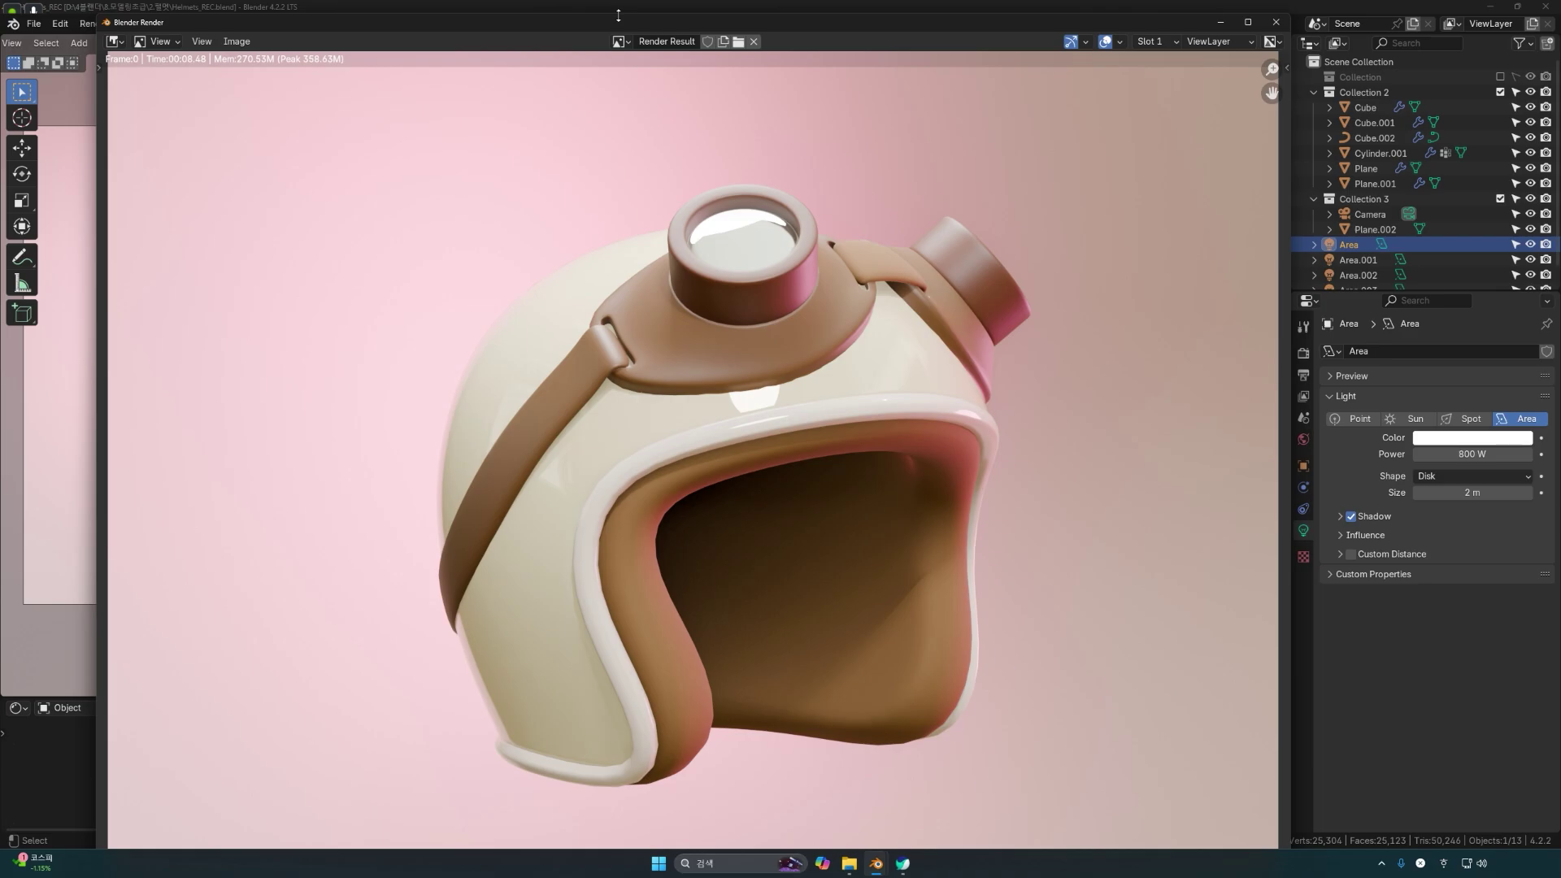
pyautogui.scroll(-3, 716, 260)
pyautogui.scroll(1, 729, 307)
pyautogui.scroll(1, 730, 305)
pyautogui.scroll(-1, 706, 295)
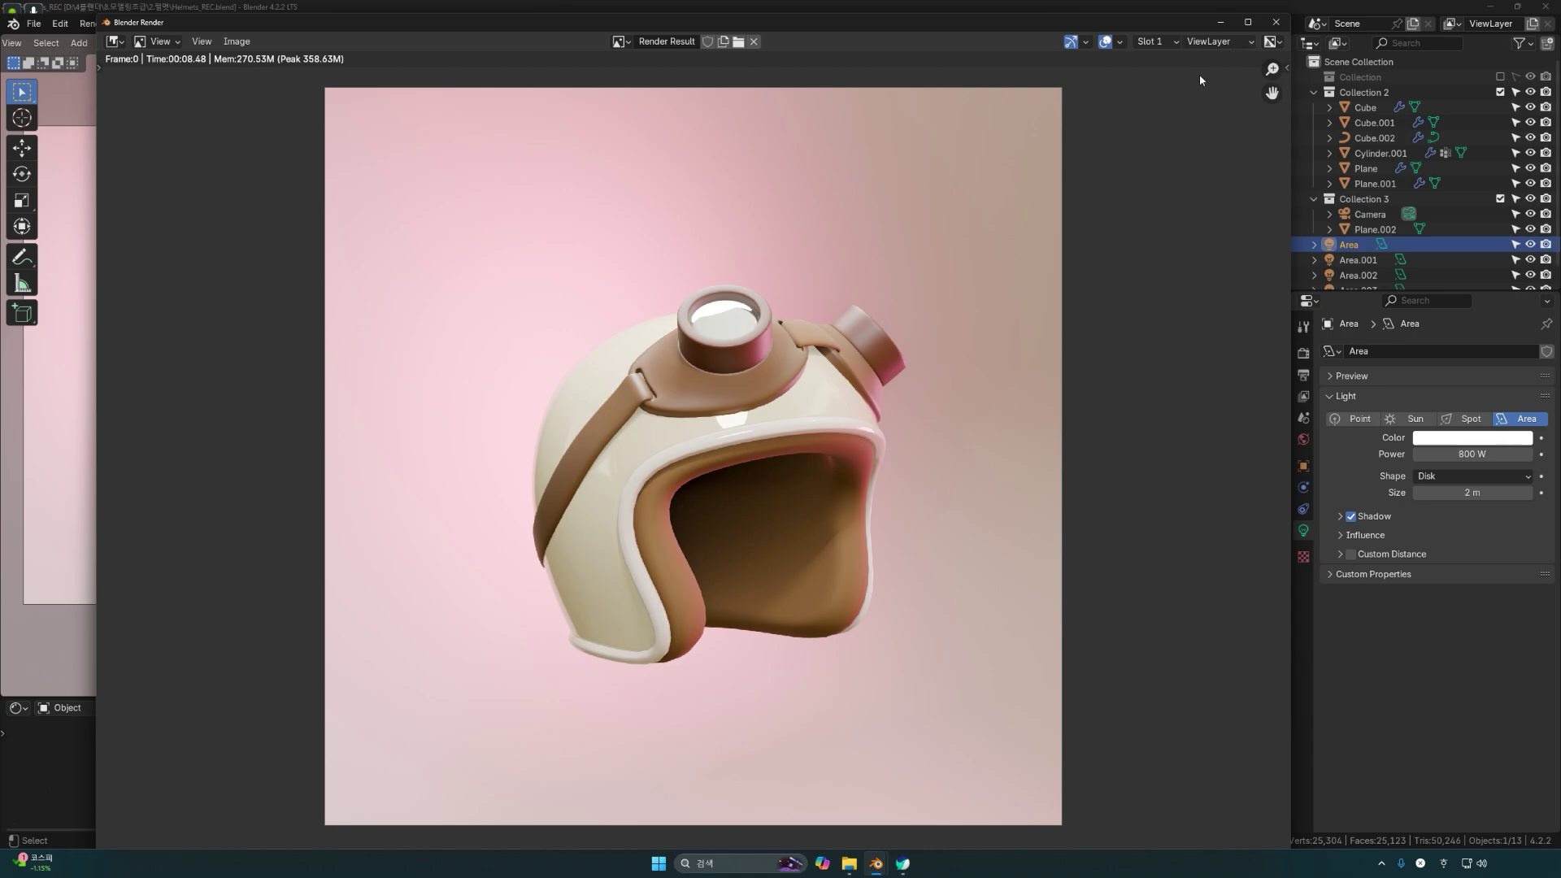
# Bring up the Save As dialog for the rendered image, cancel it without saving and close the render window.
pyautogui.click(202, 41)
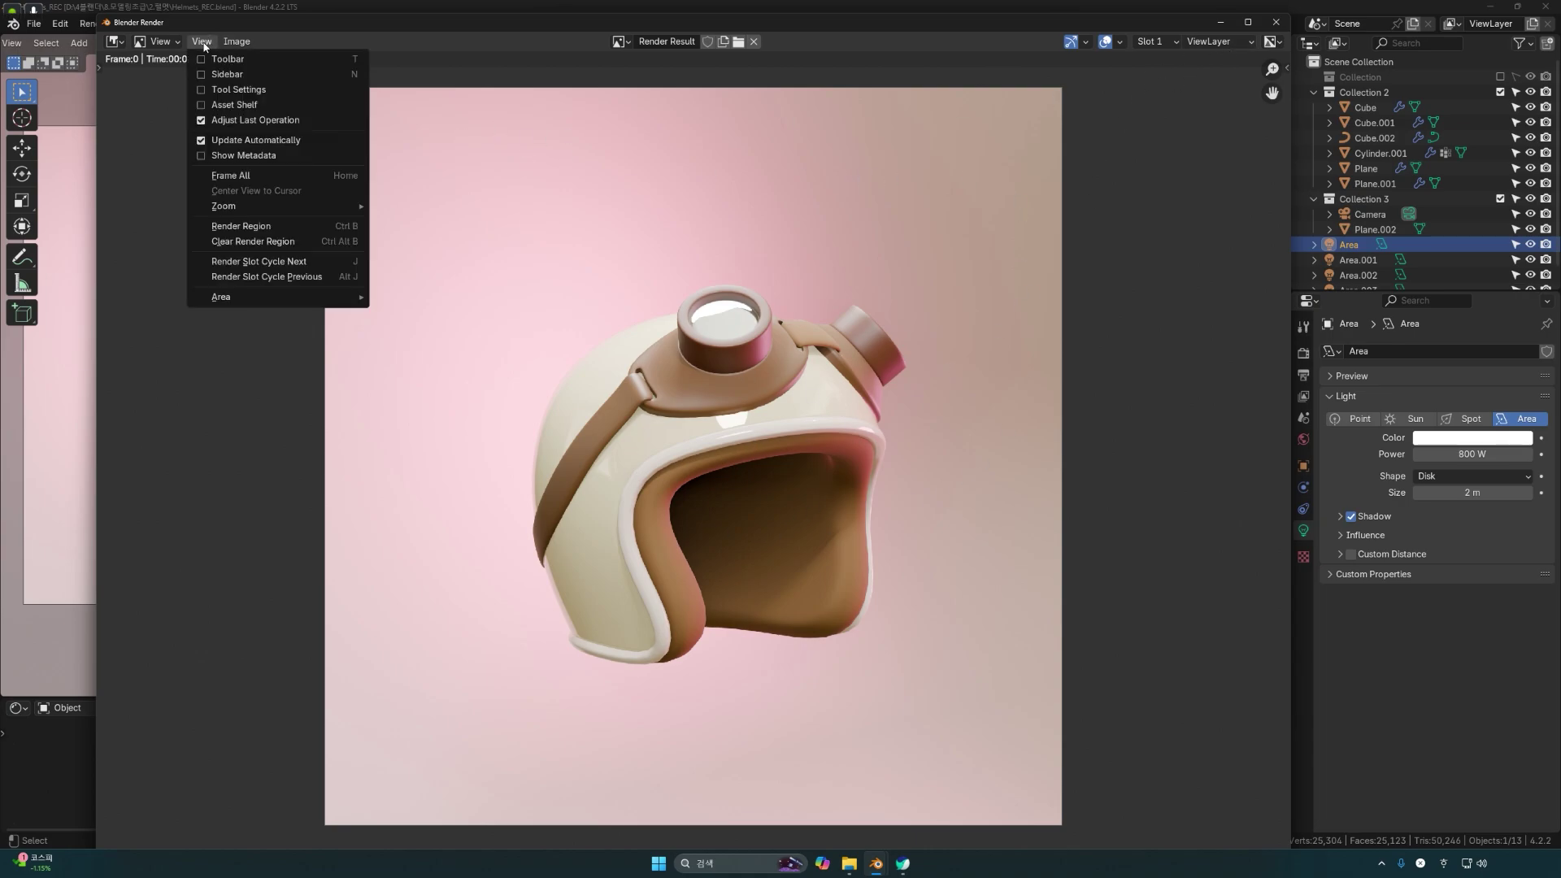
pyautogui.click(244, 42)
pyautogui.click(244, 42)
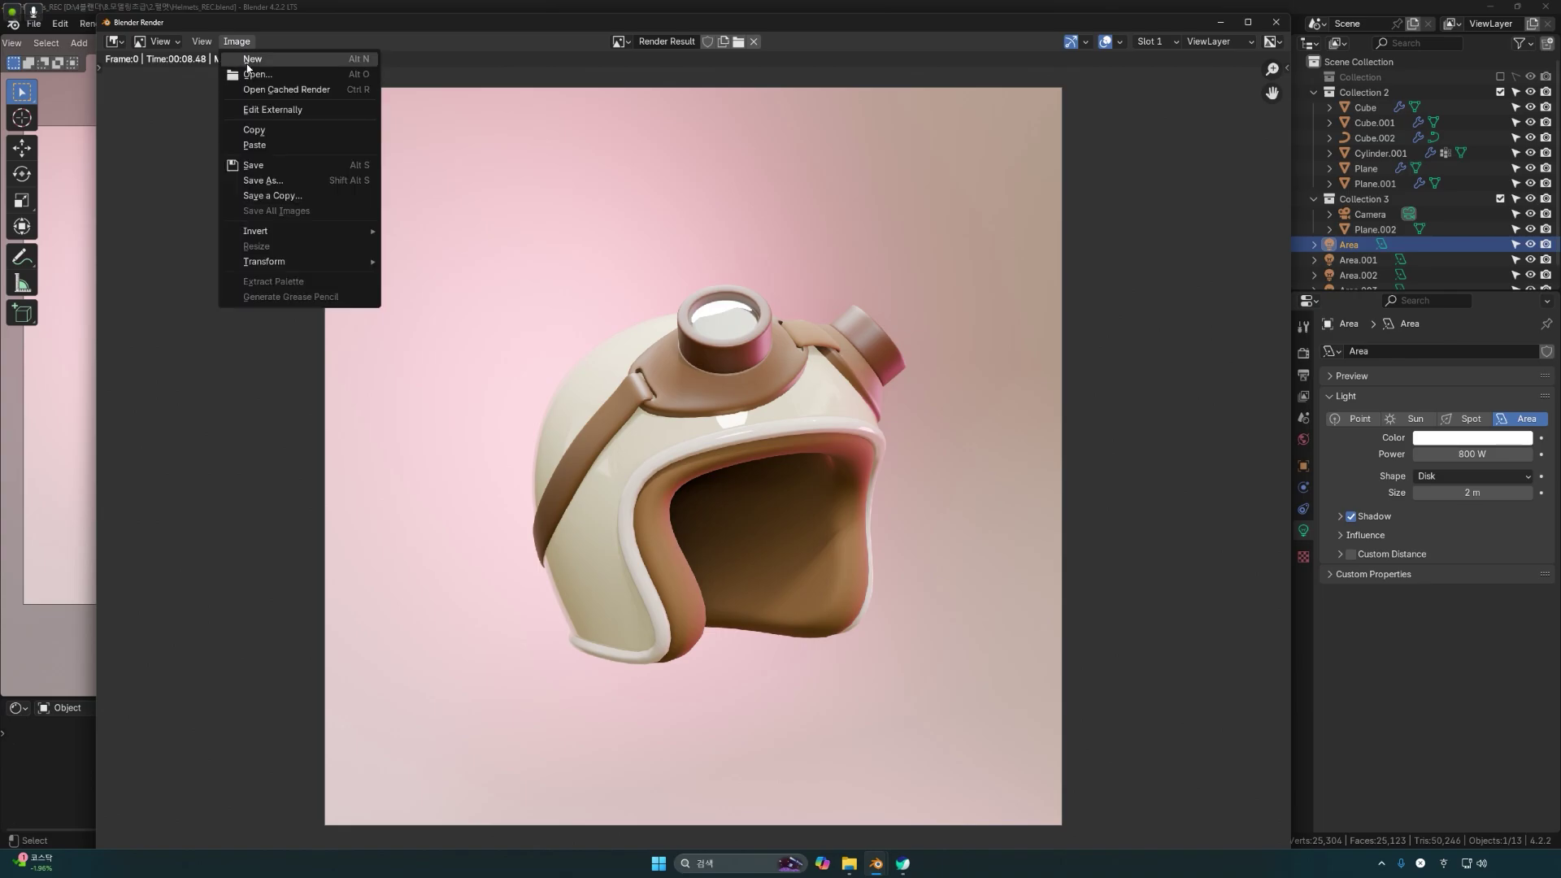
pyautogui.click(264, 180)
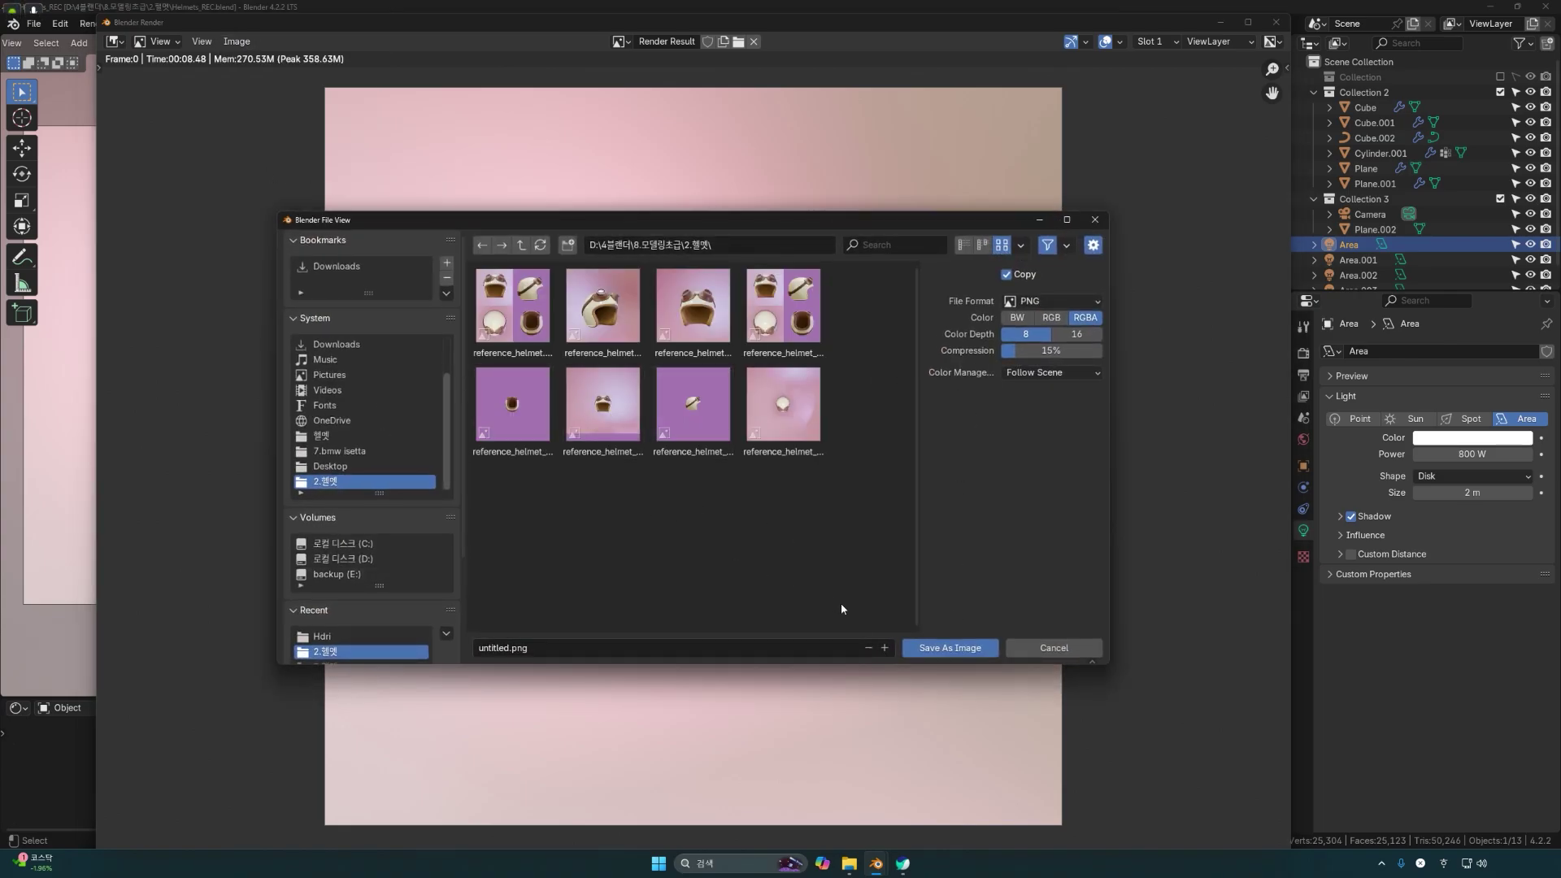
pyautogui.click(1047, 644)
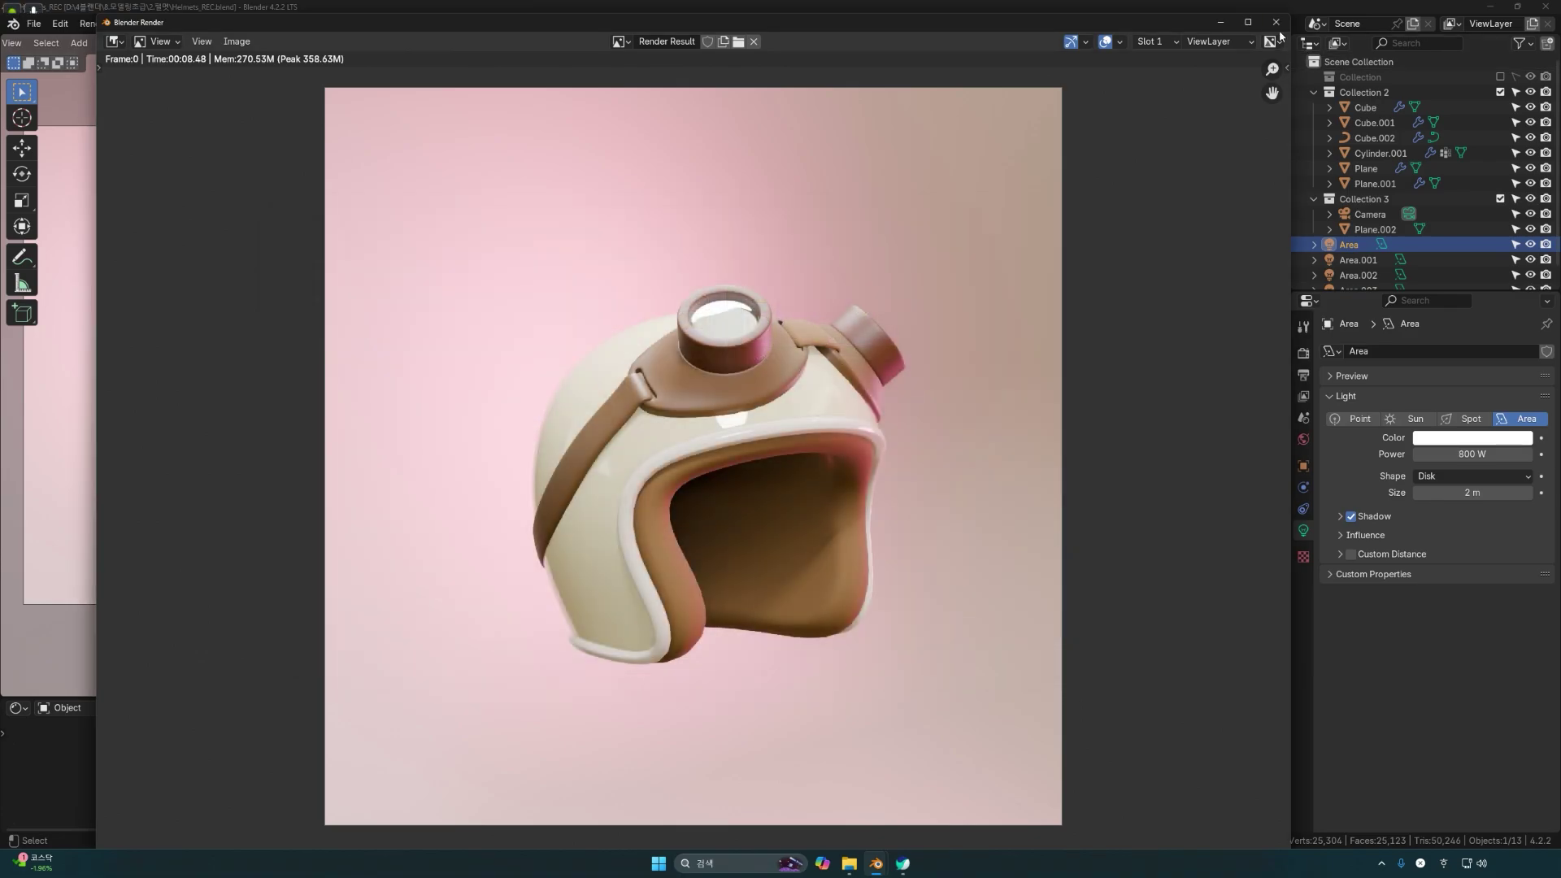
pyautogui.click(1276, 23)
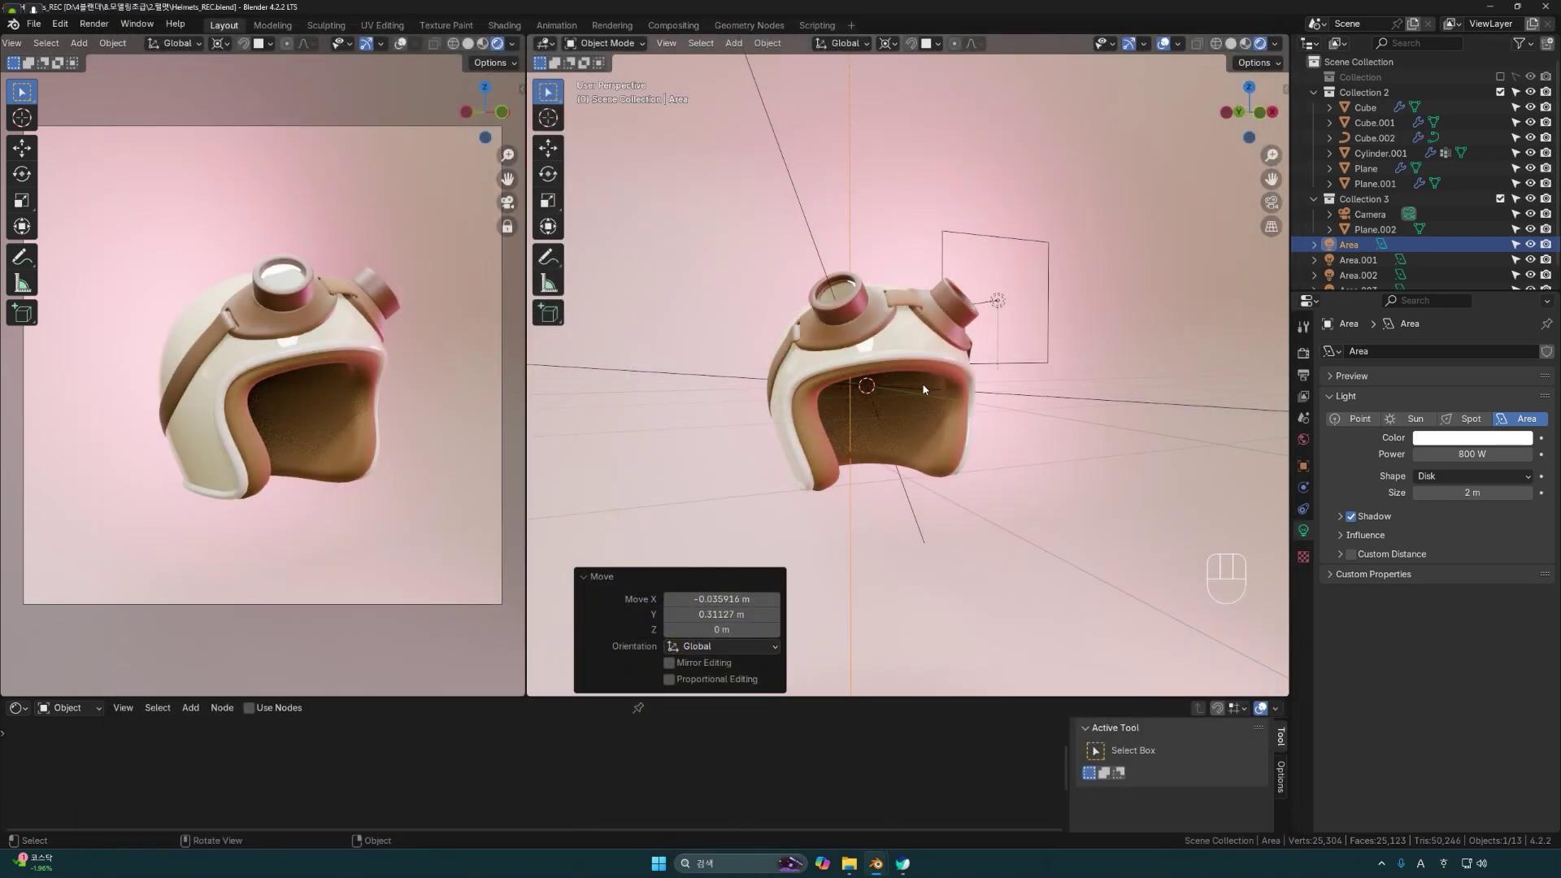